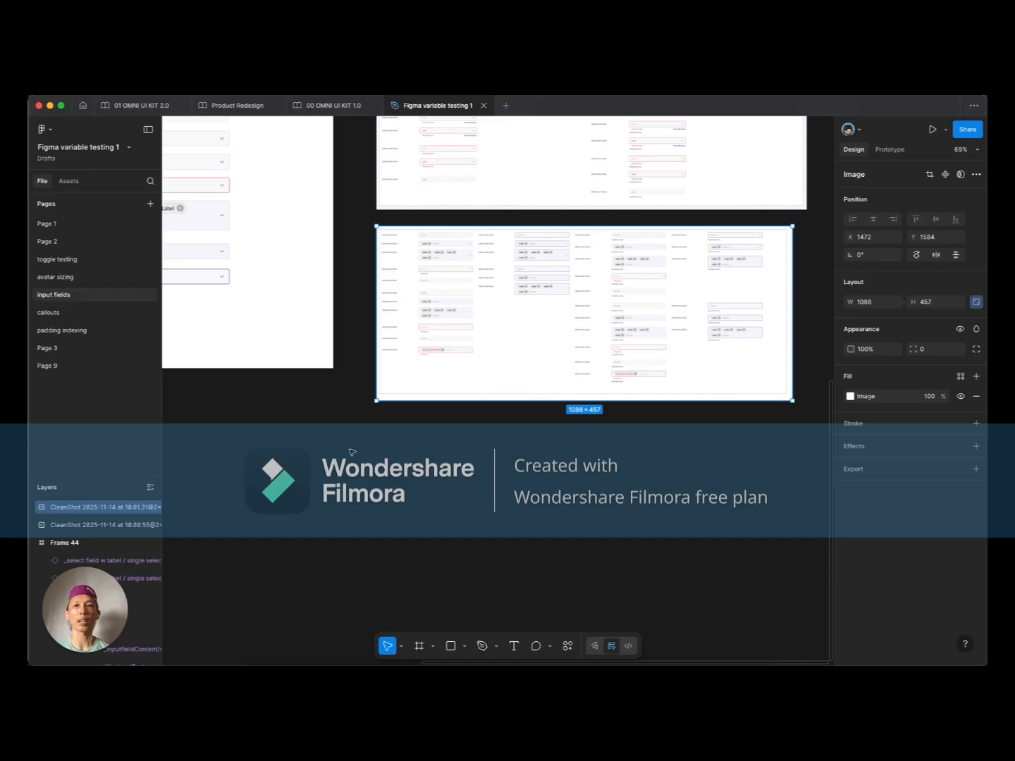
Step: Scroll left and up until Frame 44 sits fully visible left of both reference screenshots
scroll(352, 452, "left", 5)
scroll(352, 453, "up", 3)
scroll(396, 458, "left", 3)
scroll(397, 458, "up", 2)
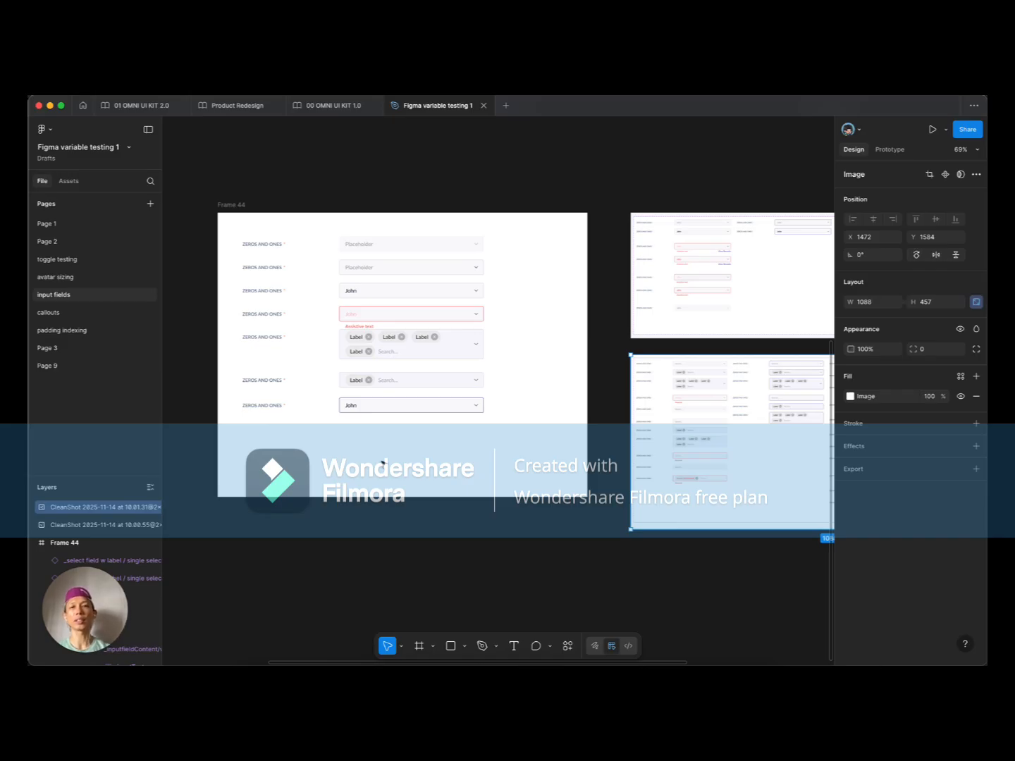
Step: Zoom to about 114% on Frame 44 and select the bottom John select-field row
scroll(381, 463, "up", 5)
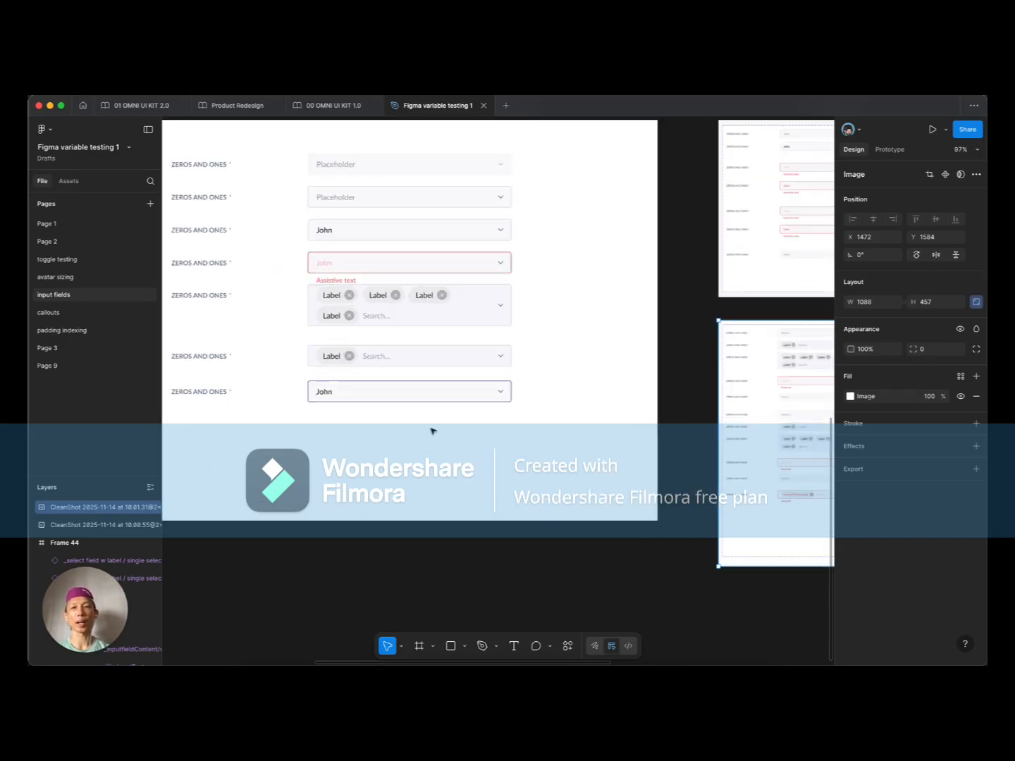
scroll(432, 430, "left", 2)
scroll(433, 430, "up", 1)
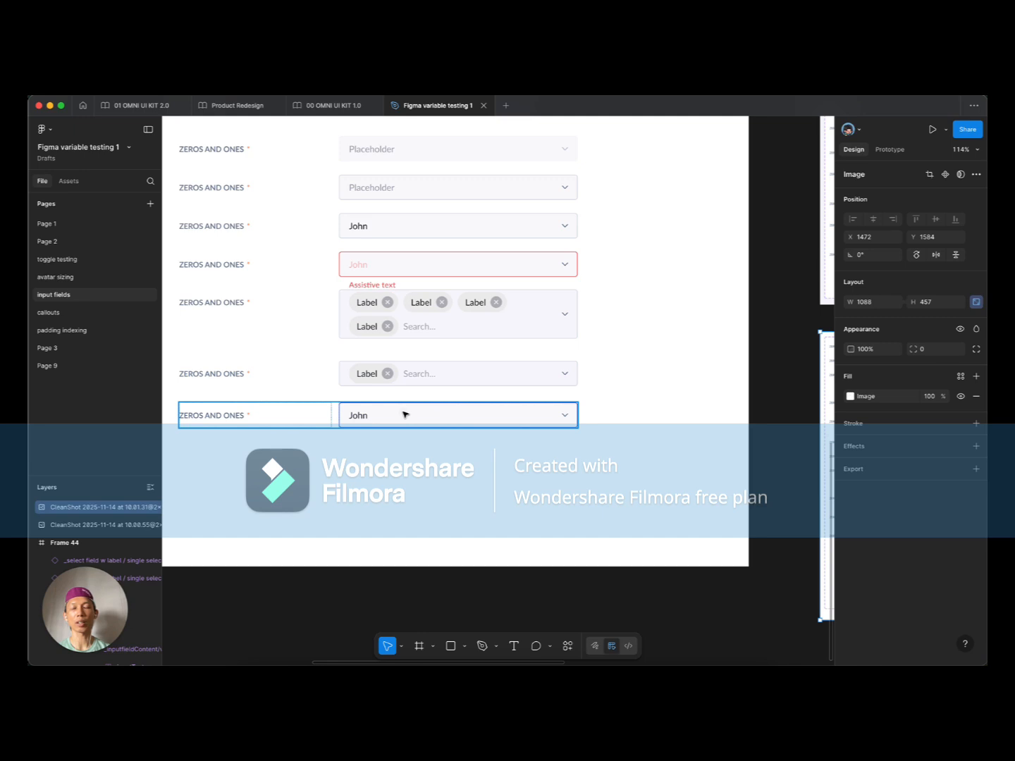
left_click(405, 414)
left_click(396, 399)
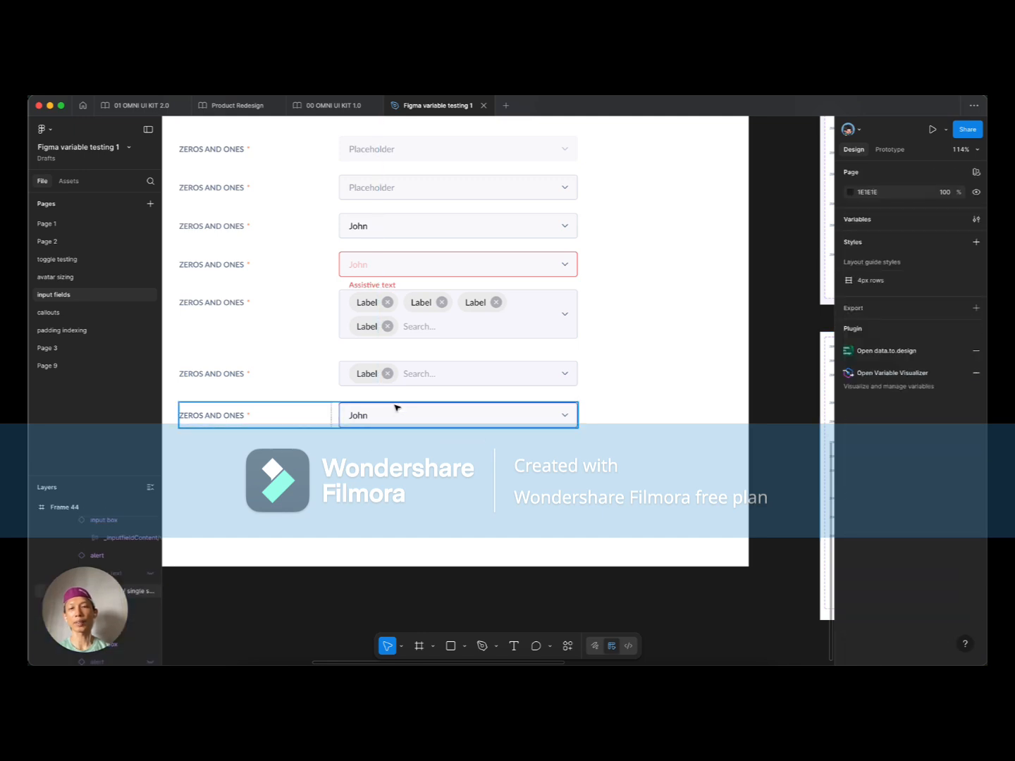
left_click(397, 414)
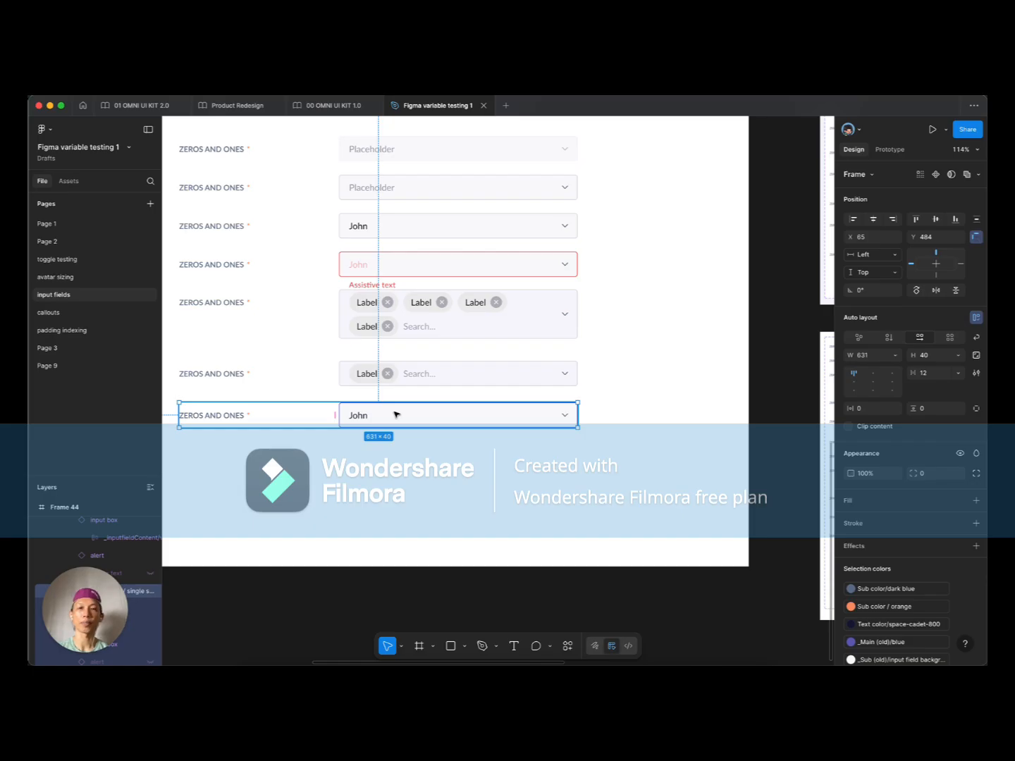
Step: Inspect the first Placeholder row, then clear the selection
scroll(627, 414, "up", 2)
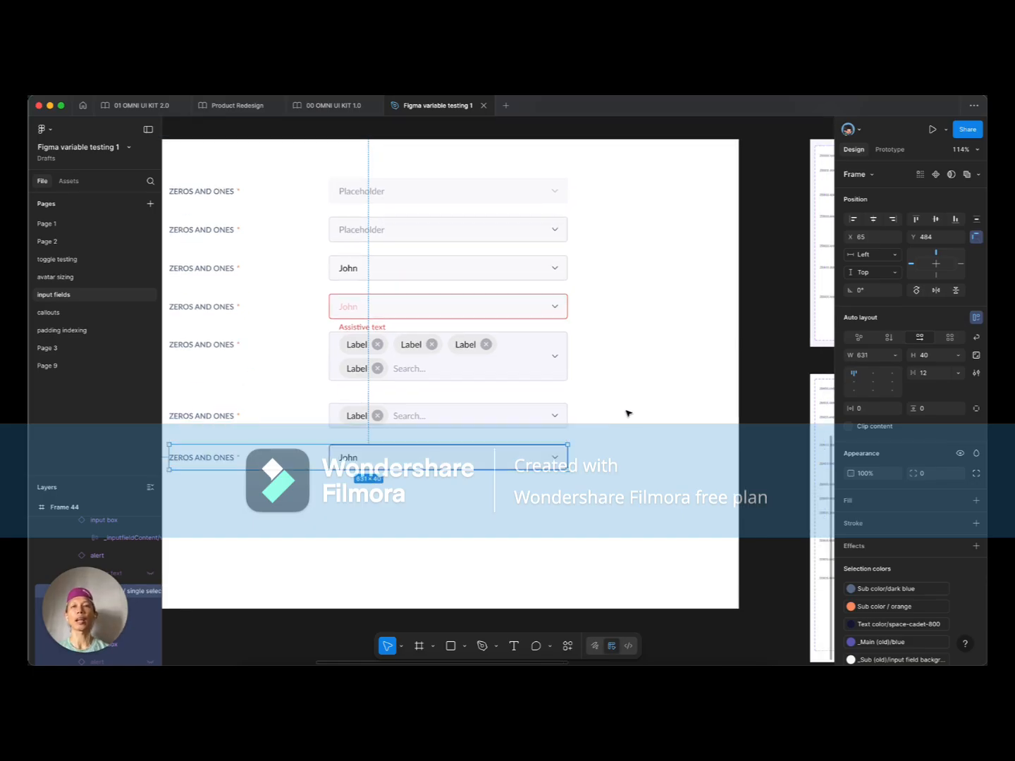
left_click(389, 176)
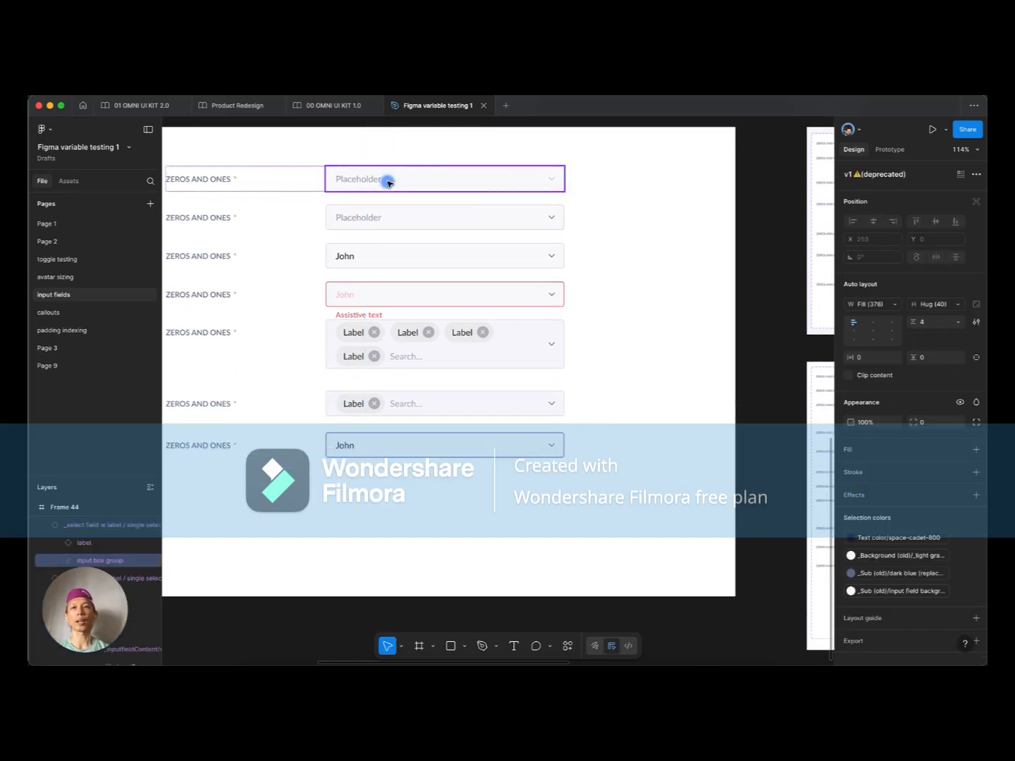
left_click(641, 206)
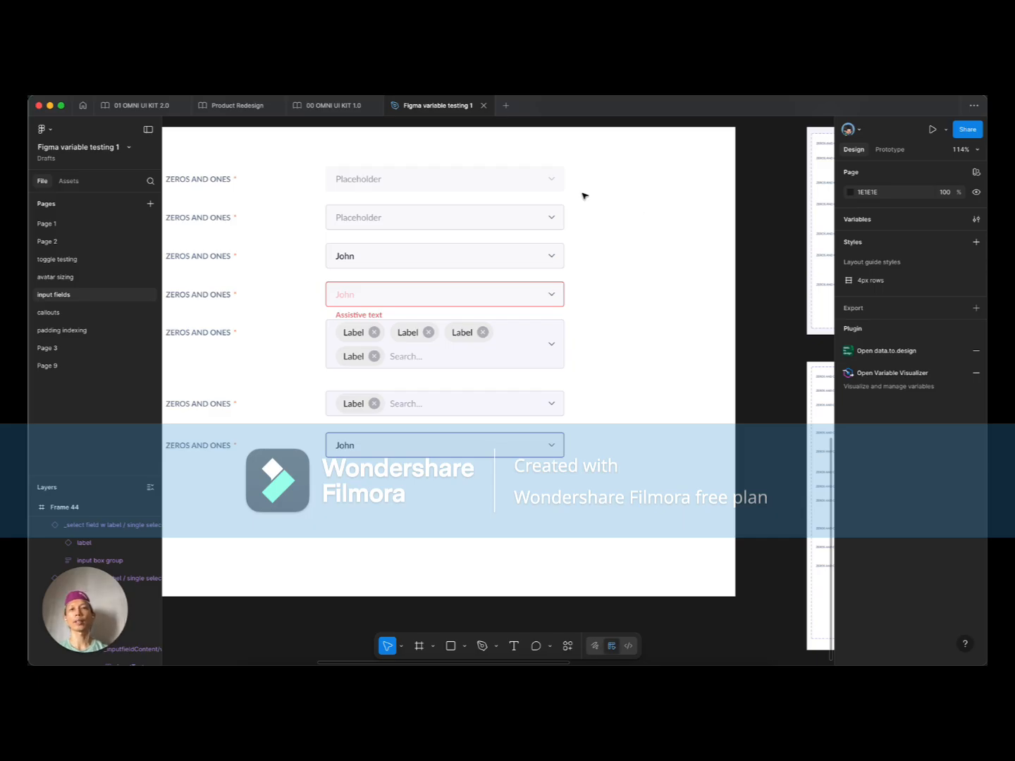
left_click(400, 181)
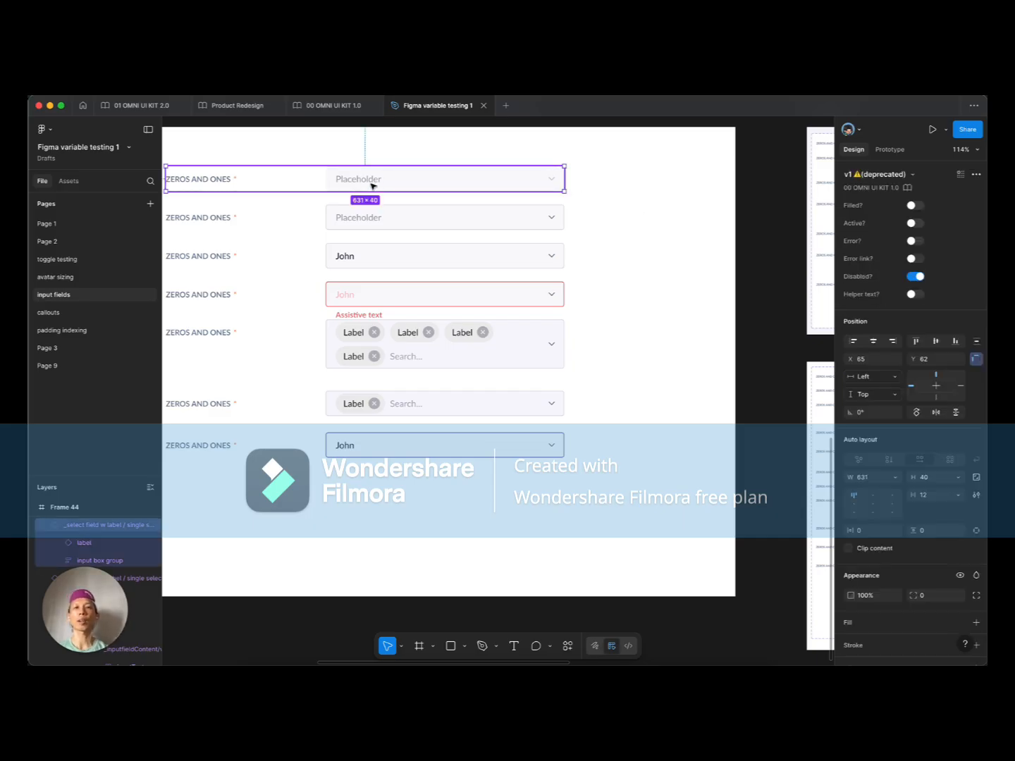
scroll(373, 187, "up", 3)
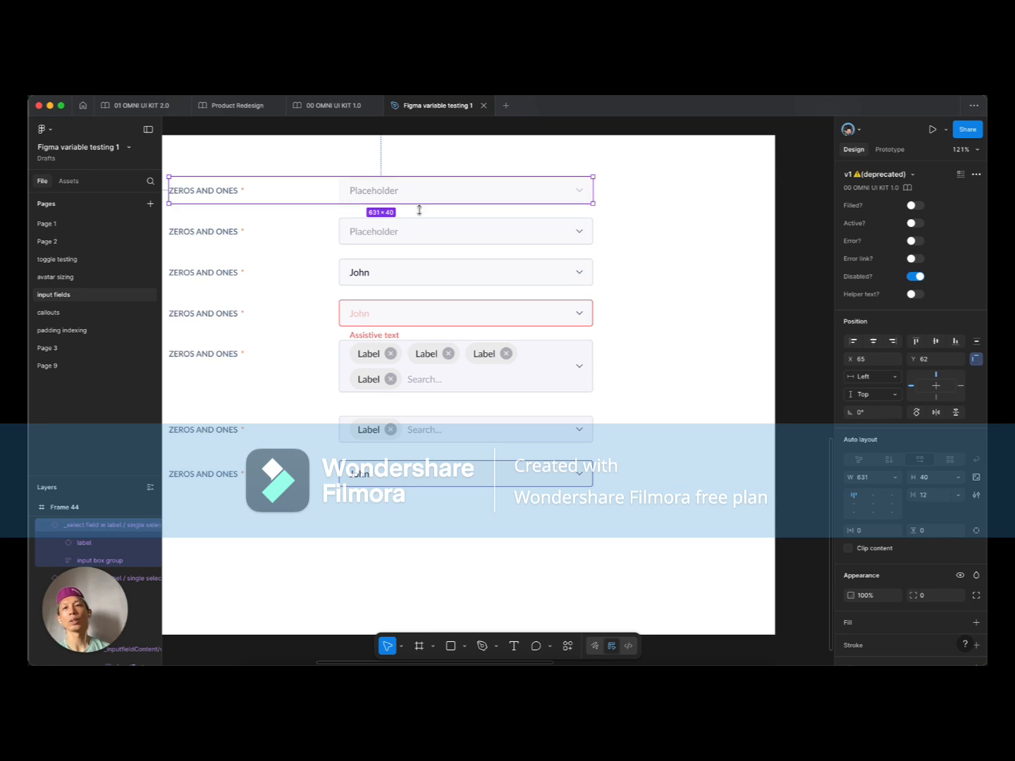
left_click(462, 280)
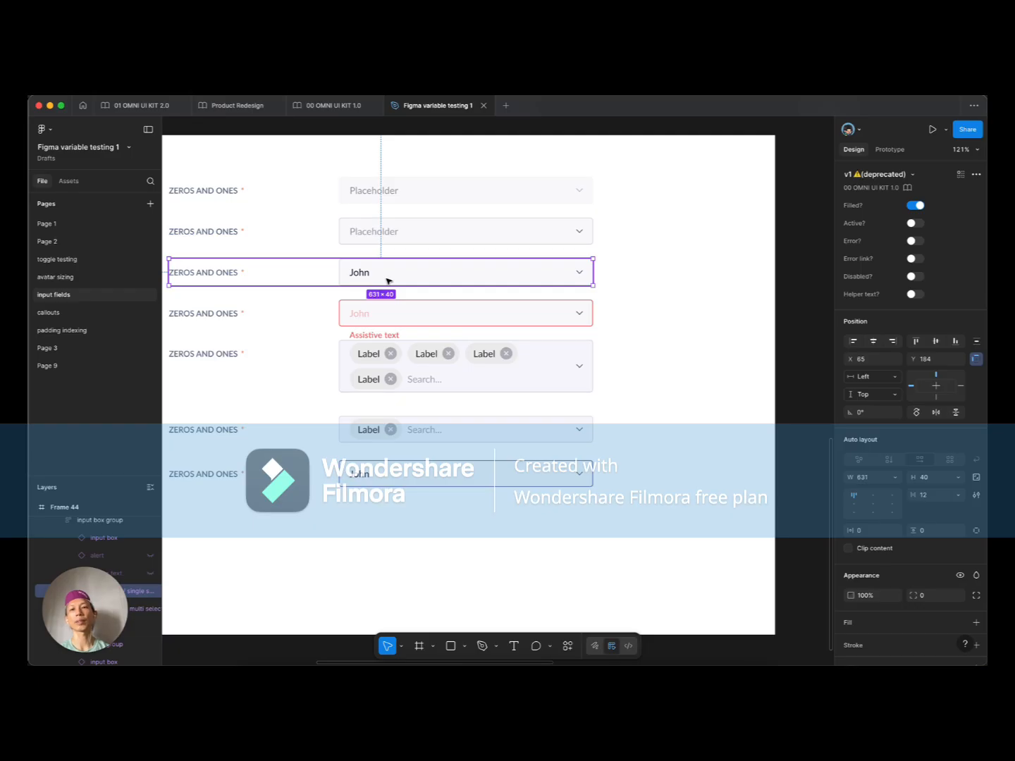
left_click(447, 381)
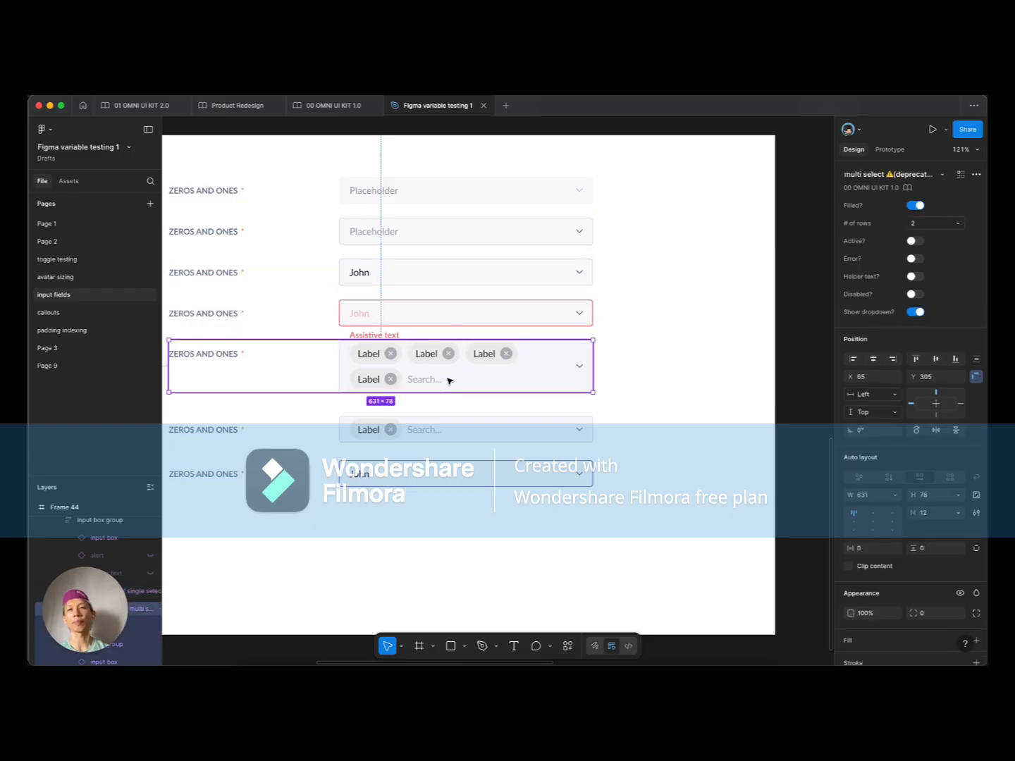
left_click(452, 471)
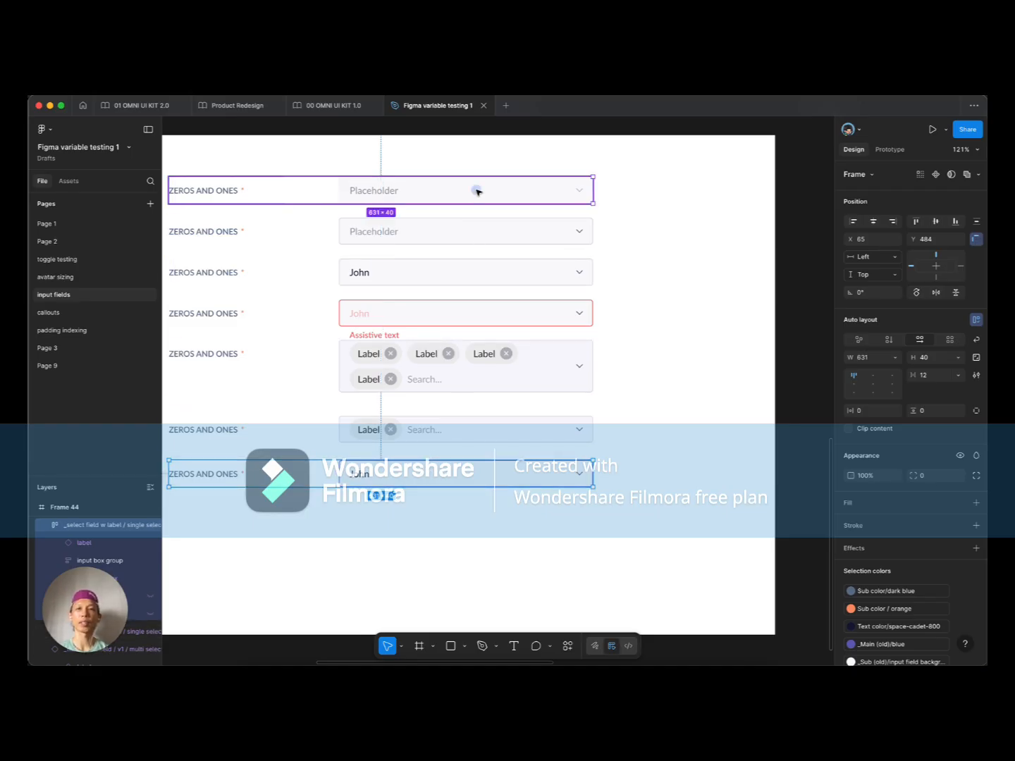
left_click(436, 230)
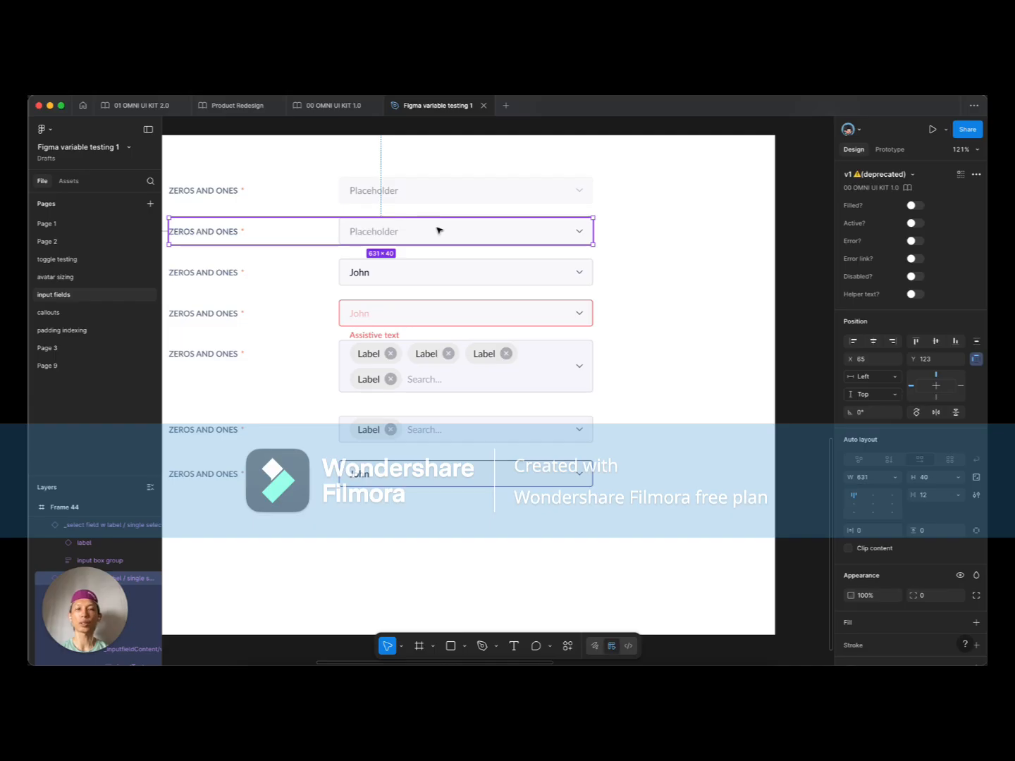
left_click(439, 275)
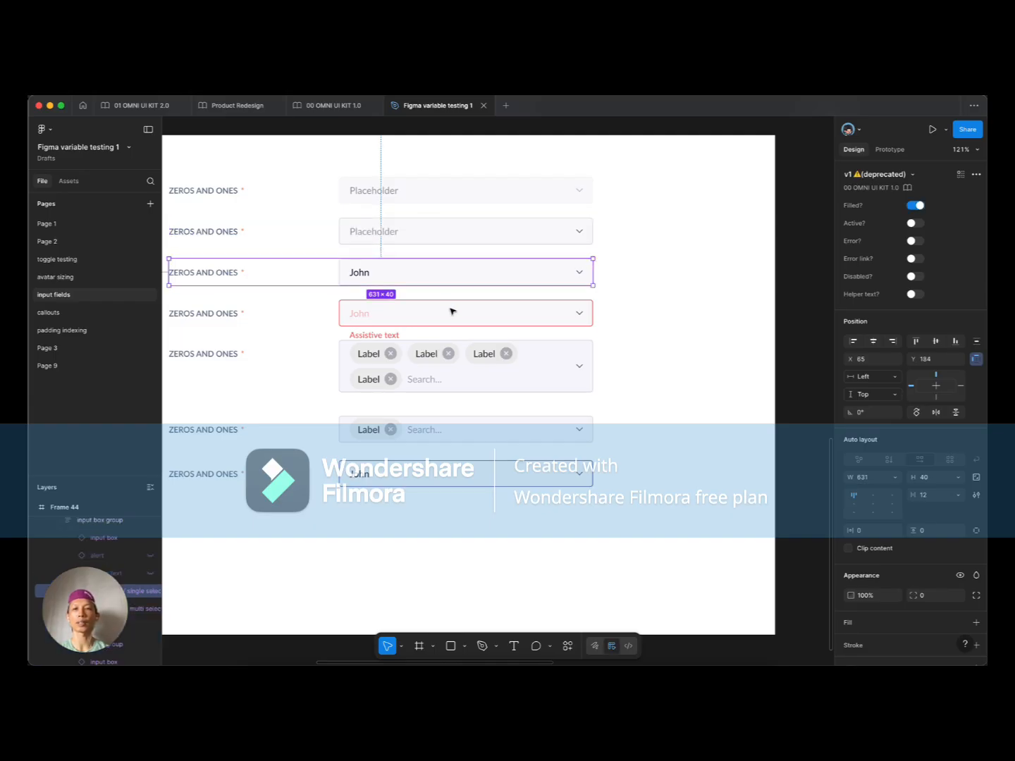
left_click(452, 311)
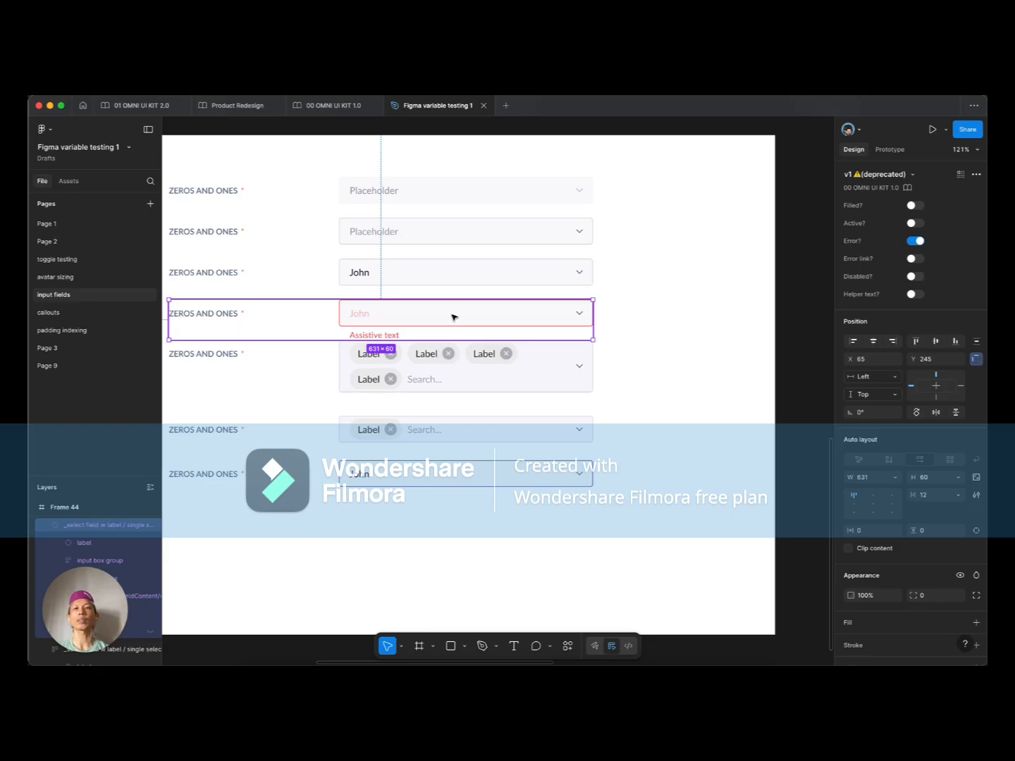
left_click(492, 372)
left_click(420, 476)
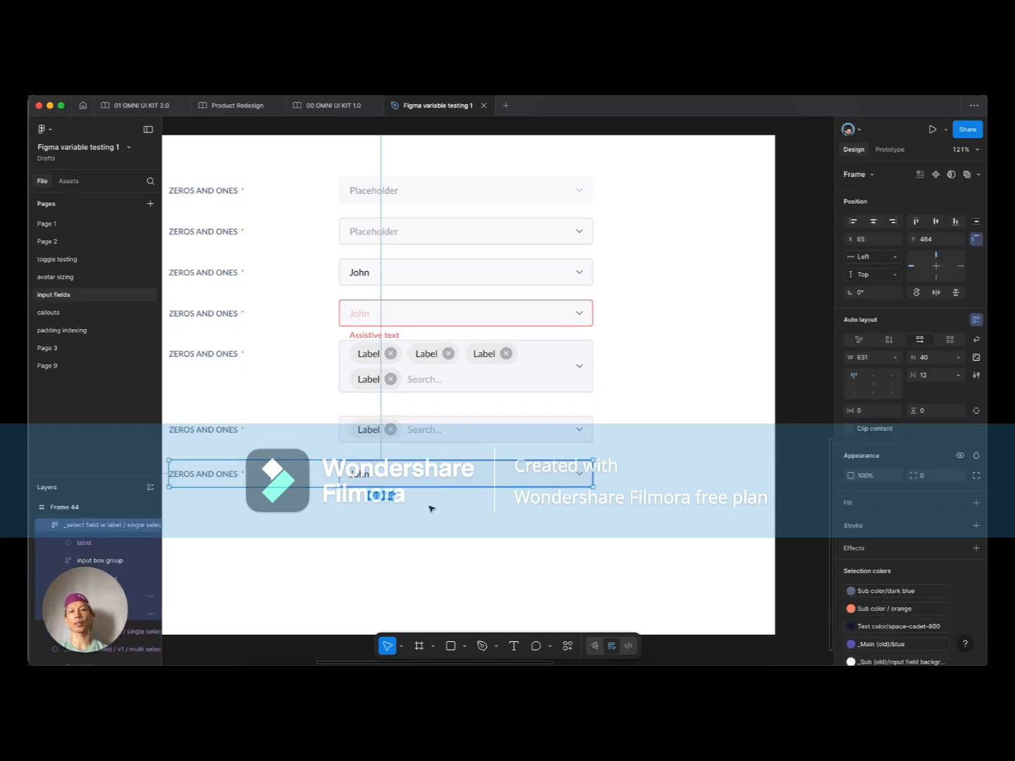
scroll(358, 479, "down", 3)
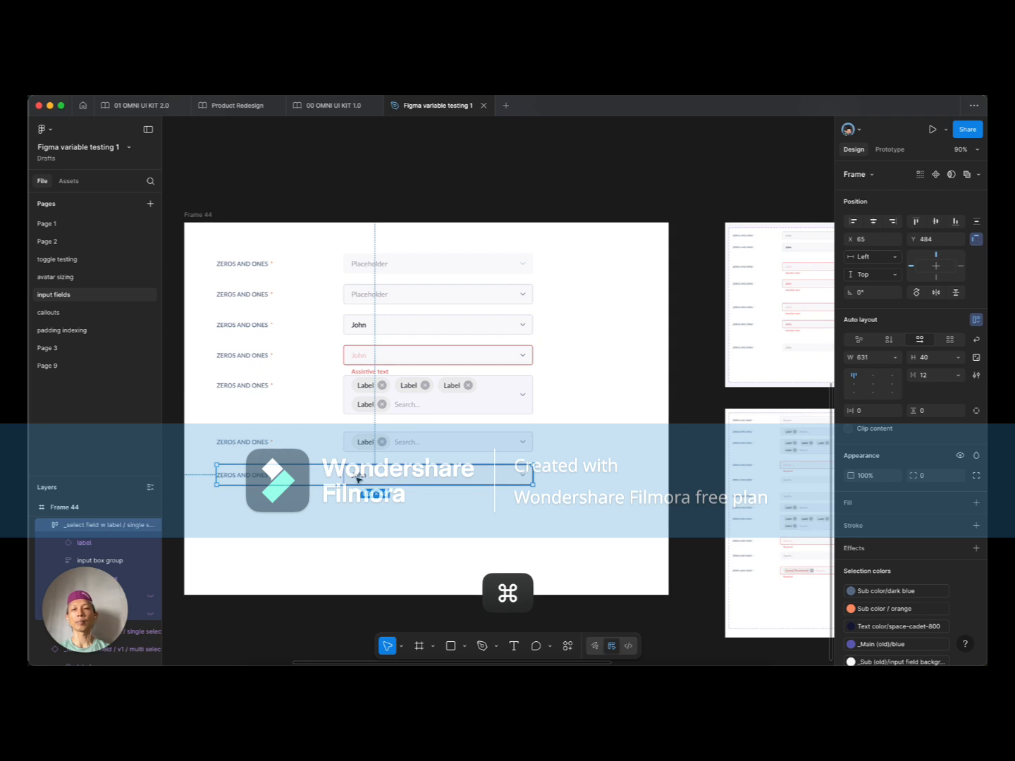
Step: Pan right to the two reference screenshots and zoom into the upper single-select one
left_click(689, 318)
left_click_drag(691, 318, 353, 313)
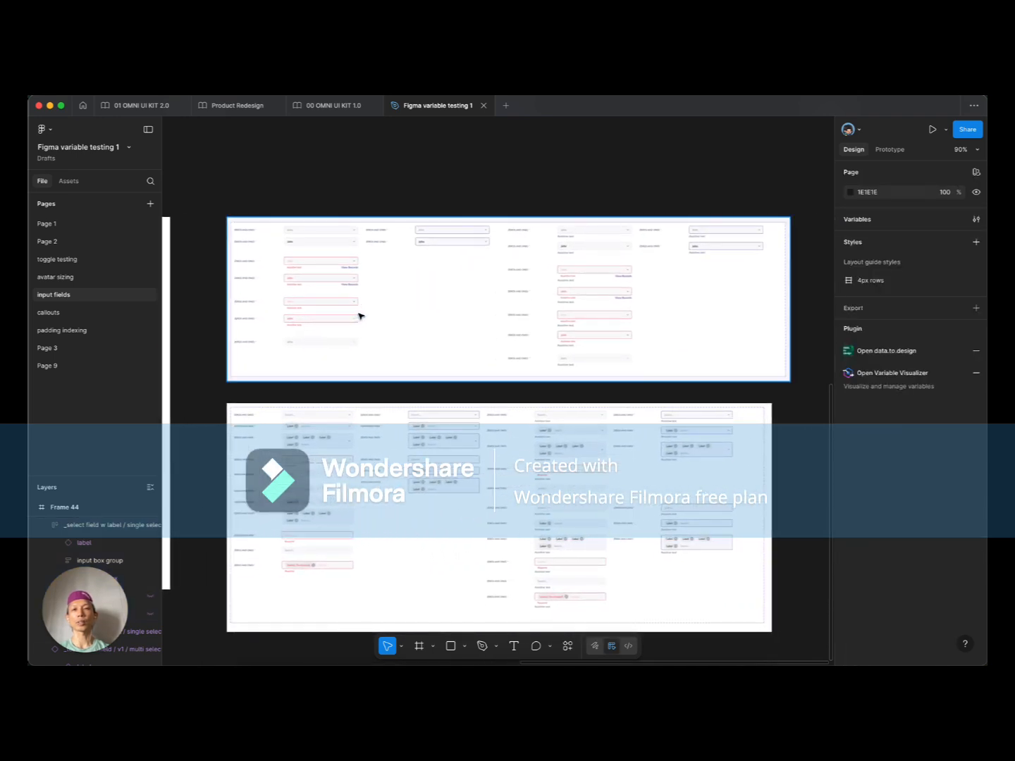
scroll(359, 313, "up", 4)
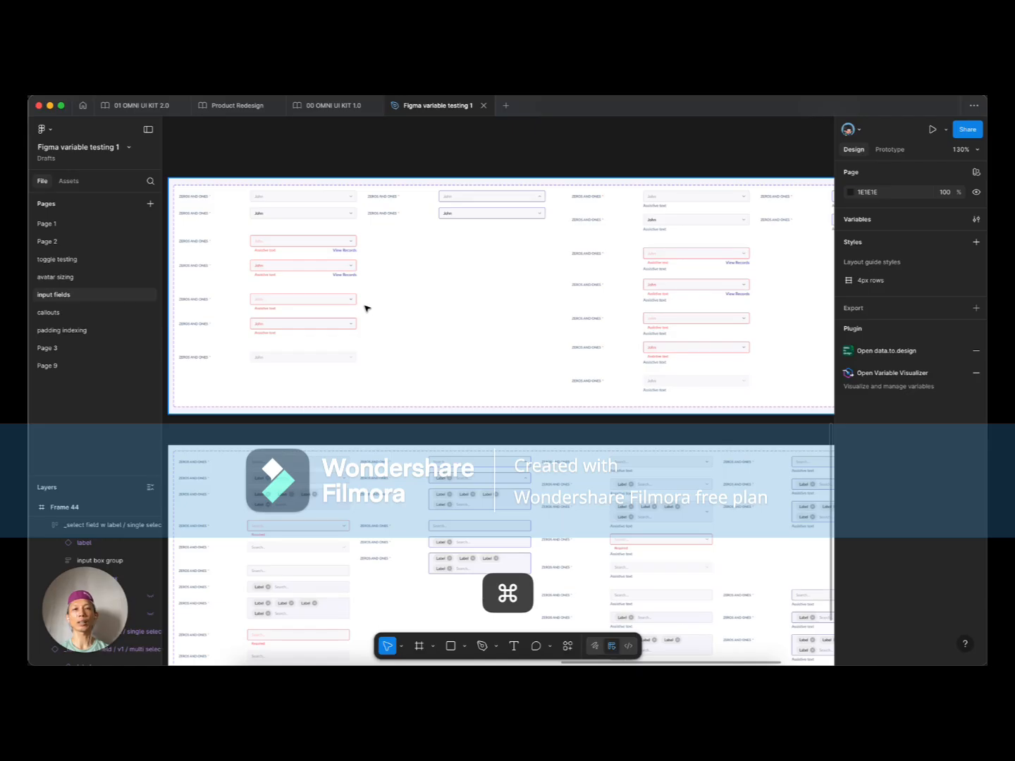
scroll(366, 310, "up", 4)
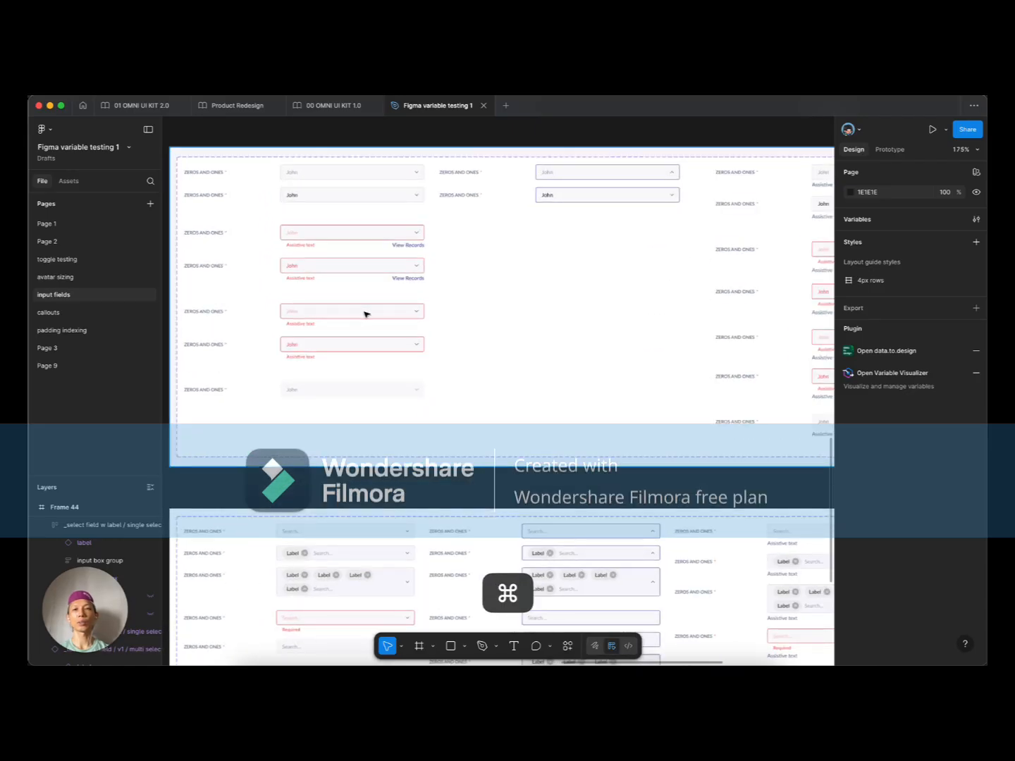
scroll(471, 336, "down", 3)
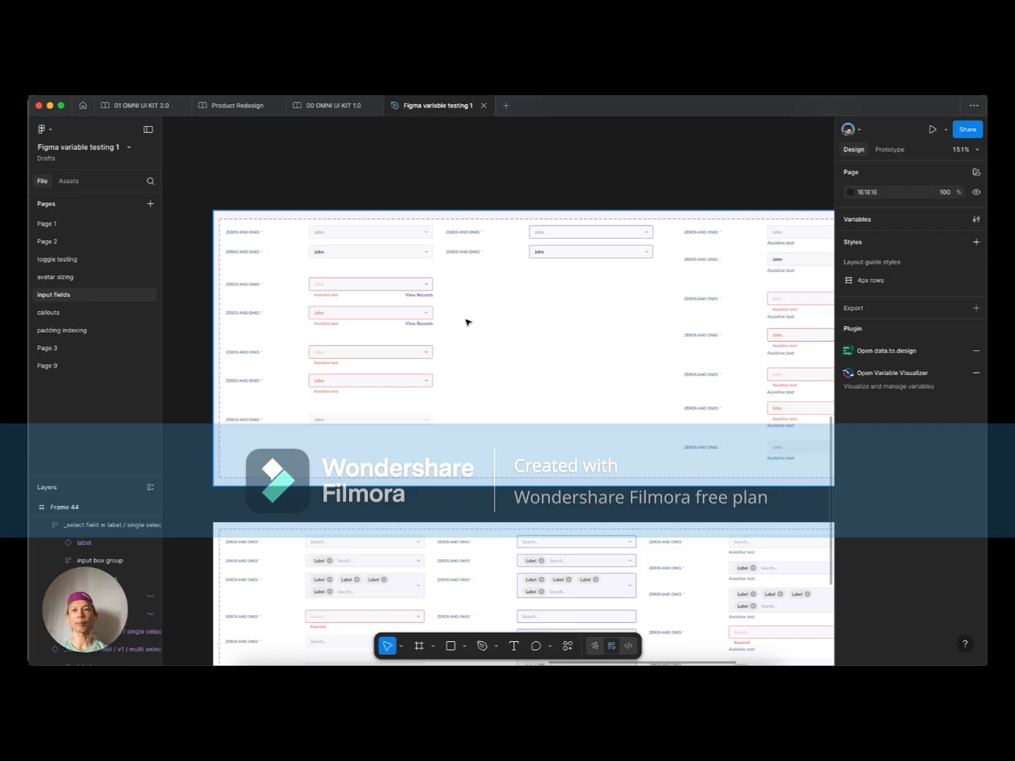
left_click(466, 321)
scroll(301, 258, "up", 3)
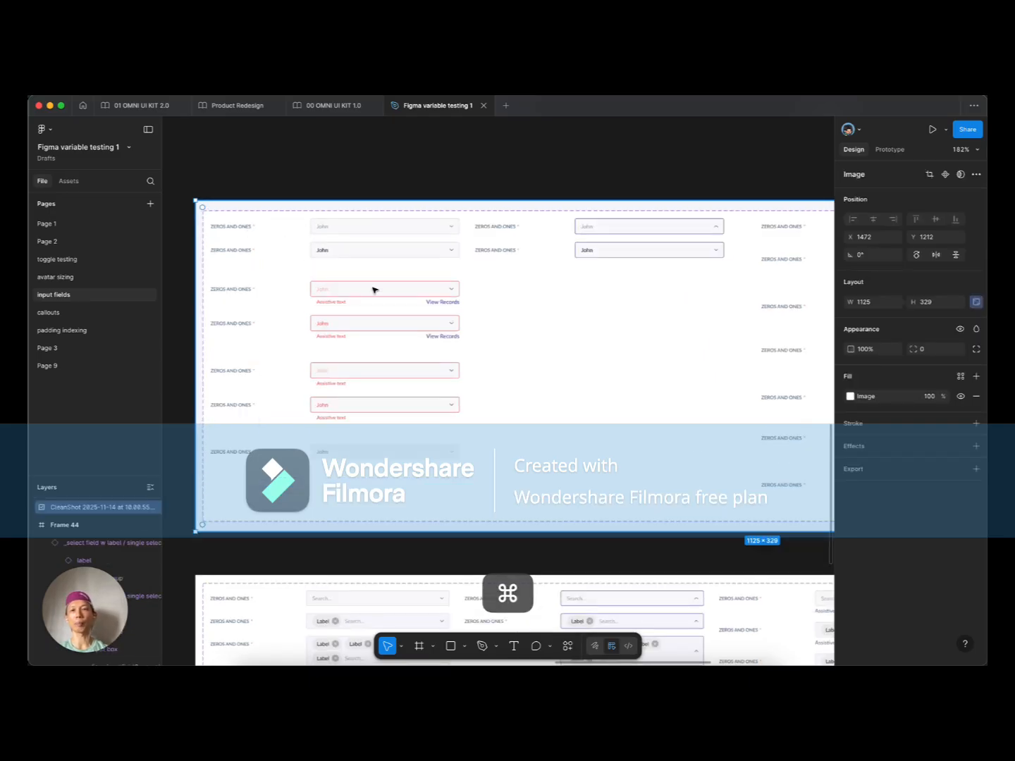
scroll(328, 309, "down", 3)
scroll(489, 315, "up", 2)
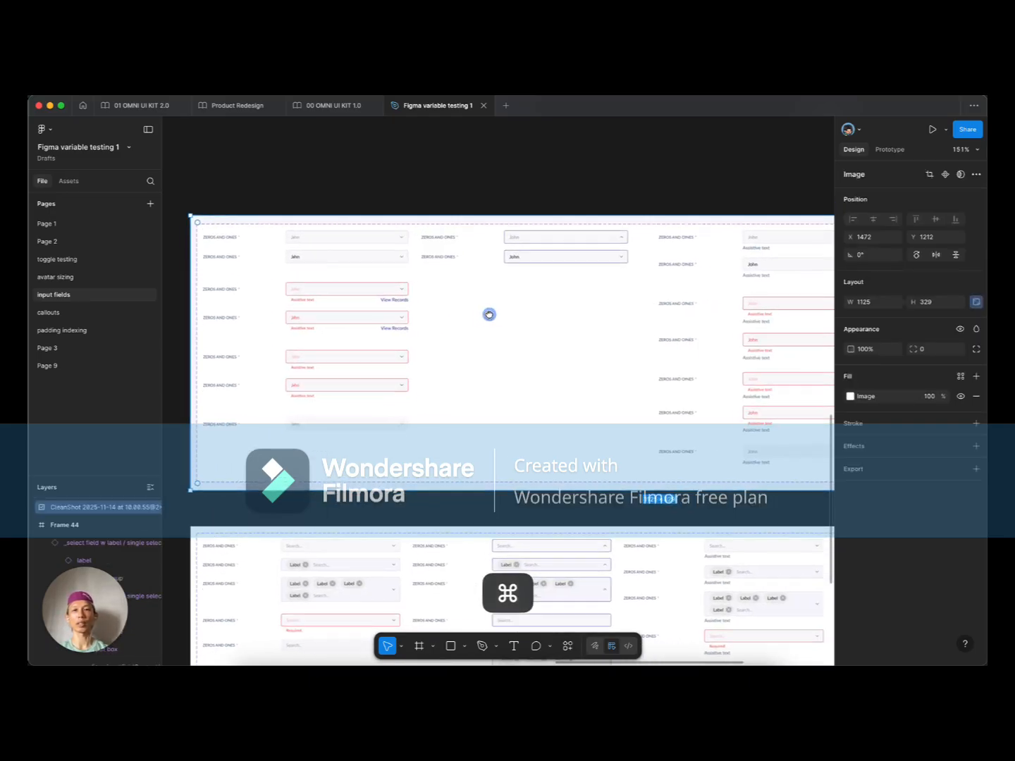
scroll(280, 333, "up", 1)
scroll(279, 333, "up", 1)
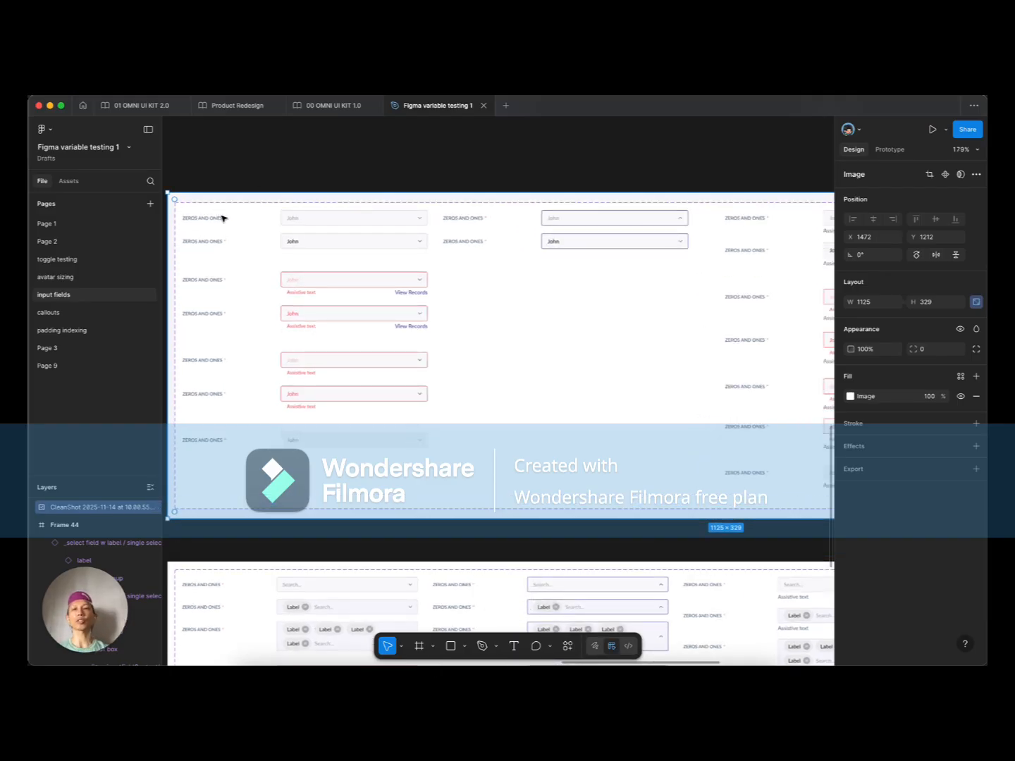
scroll(247, 206, "down", 1)
scroll(254, 210, "right", 6)
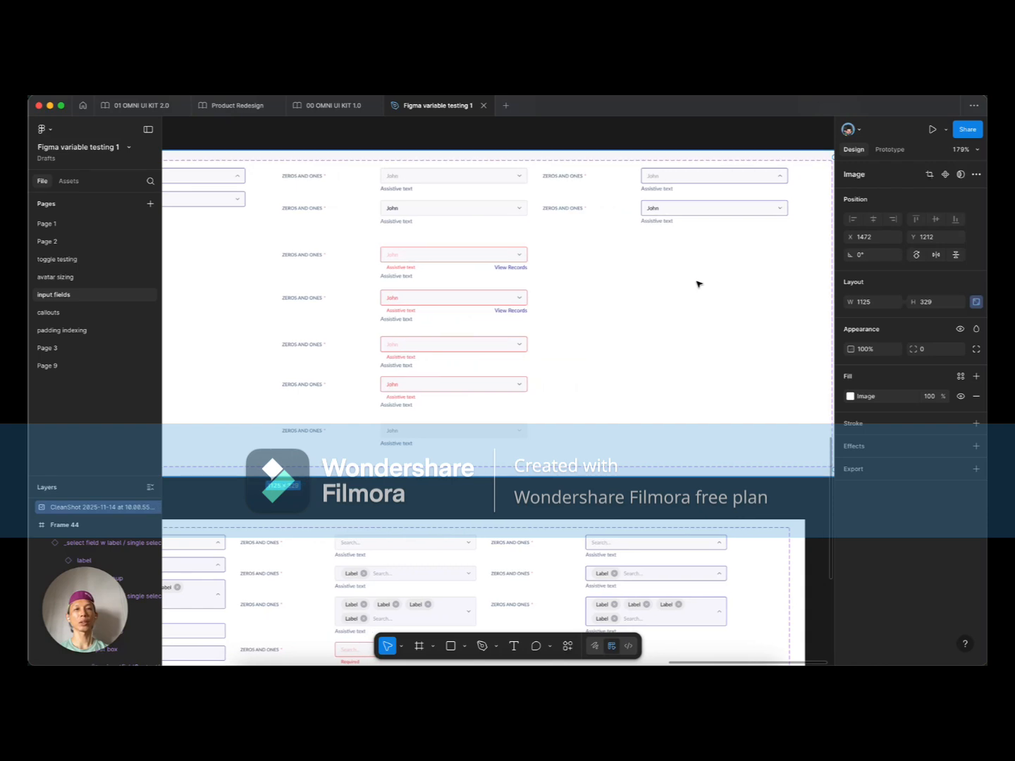
scroll(697, 283, "down", 6)
scroll(369, 446, "left", 5)
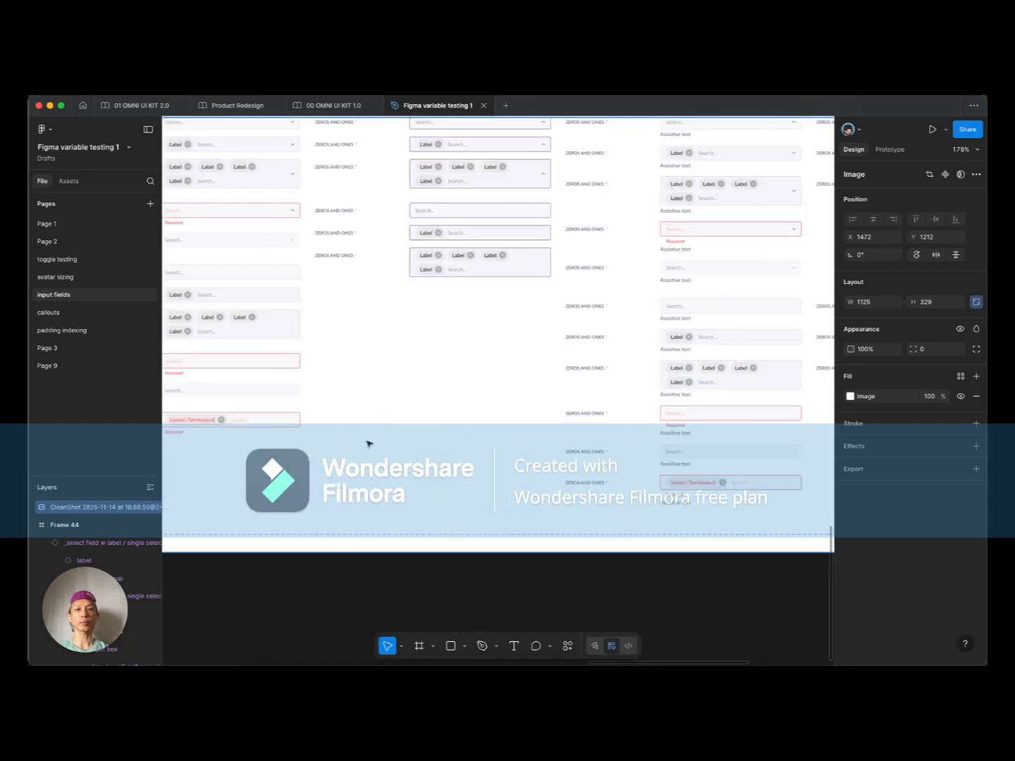
scroll(370, 441, "up", 8)
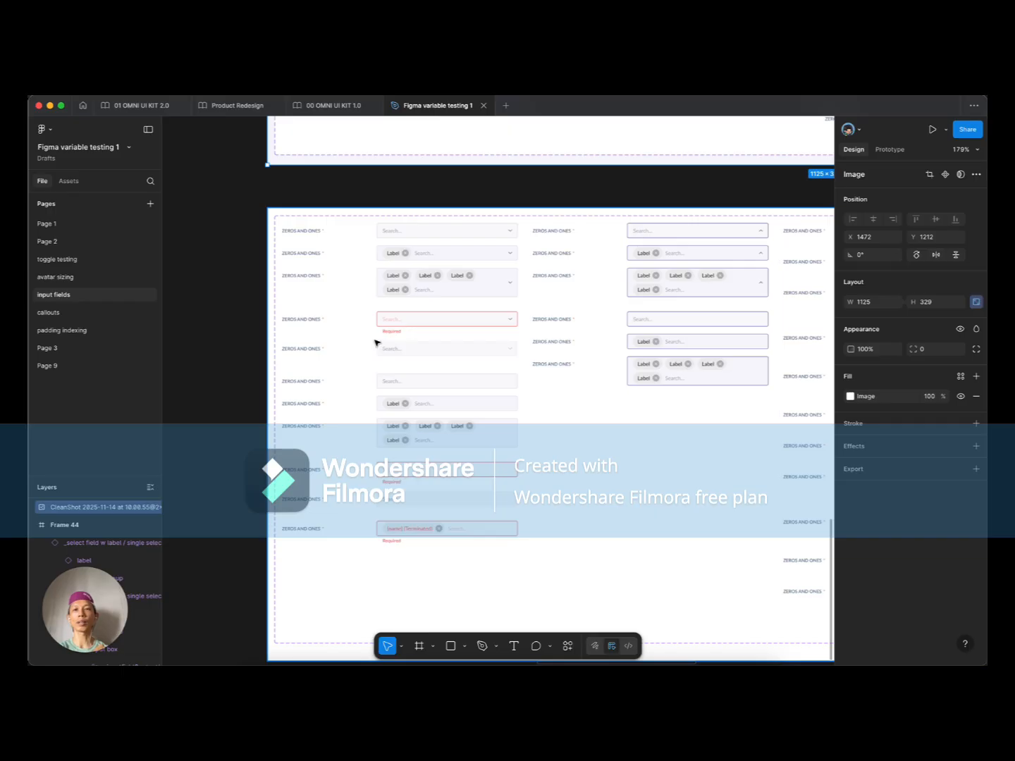
scroll(376, 342, "up", 3)
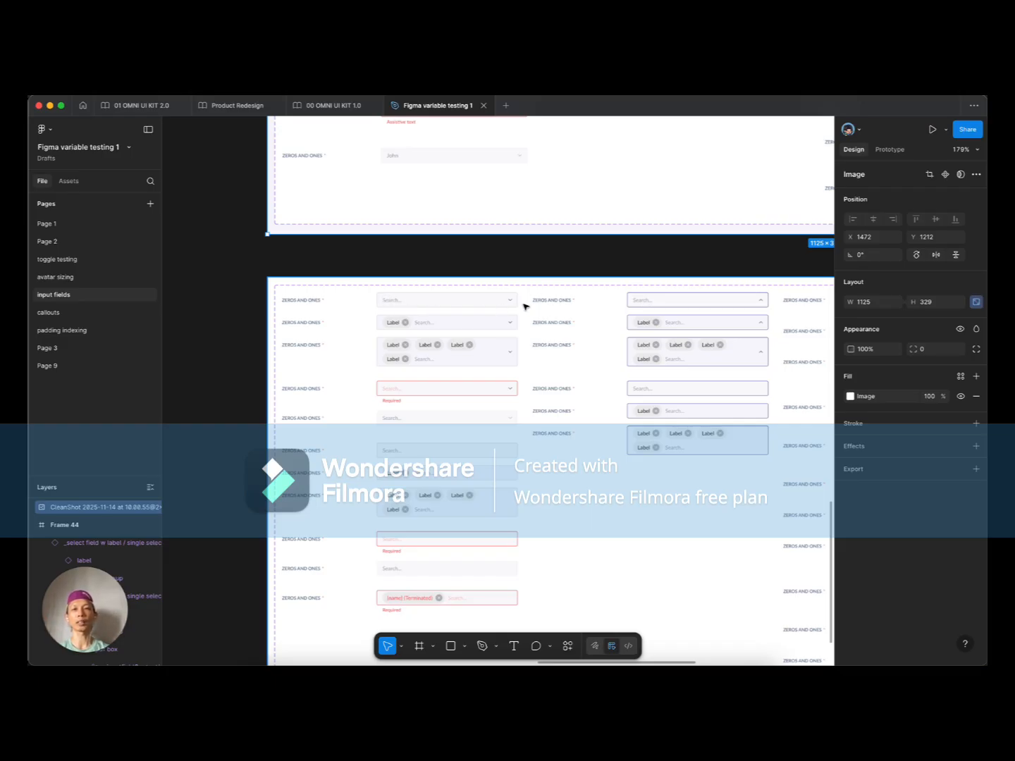
key("super")
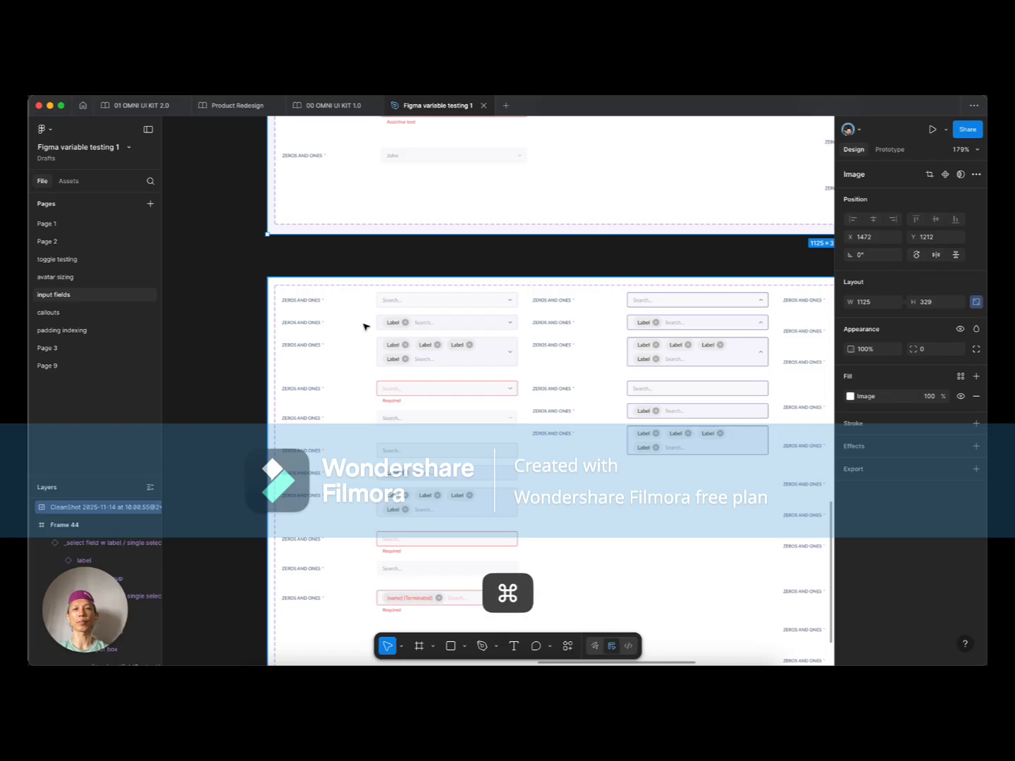
scroll(366, 327, "down", 3)
scroll(362, 317, "left", 1)
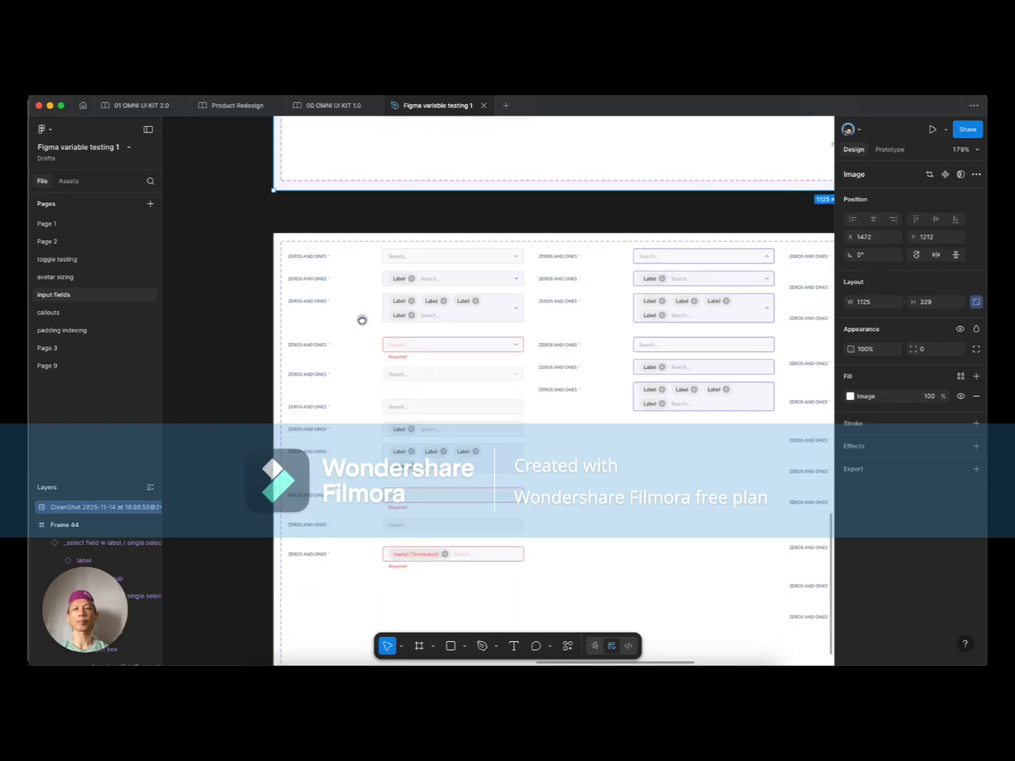
scroll(492, 317, "down", 5)
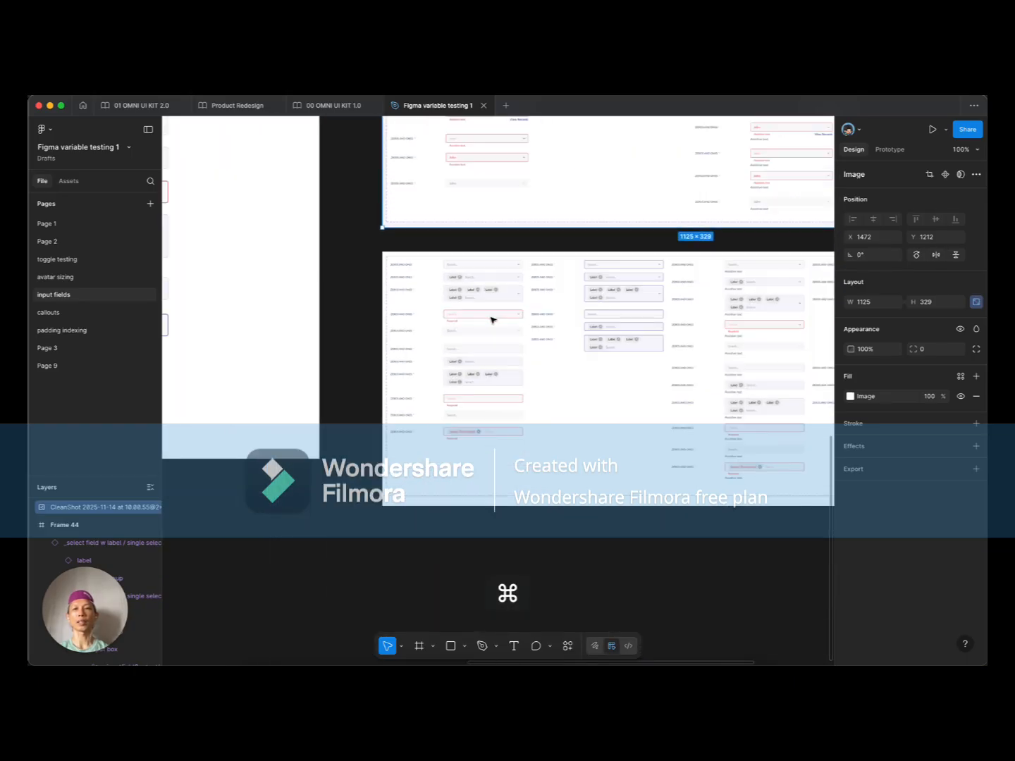
Step: Zoom out and back in until Frame 44 and both reference screenshots share the view
scroll(619, 362, "left", 4)
scroll(618, 361, "down", 4)
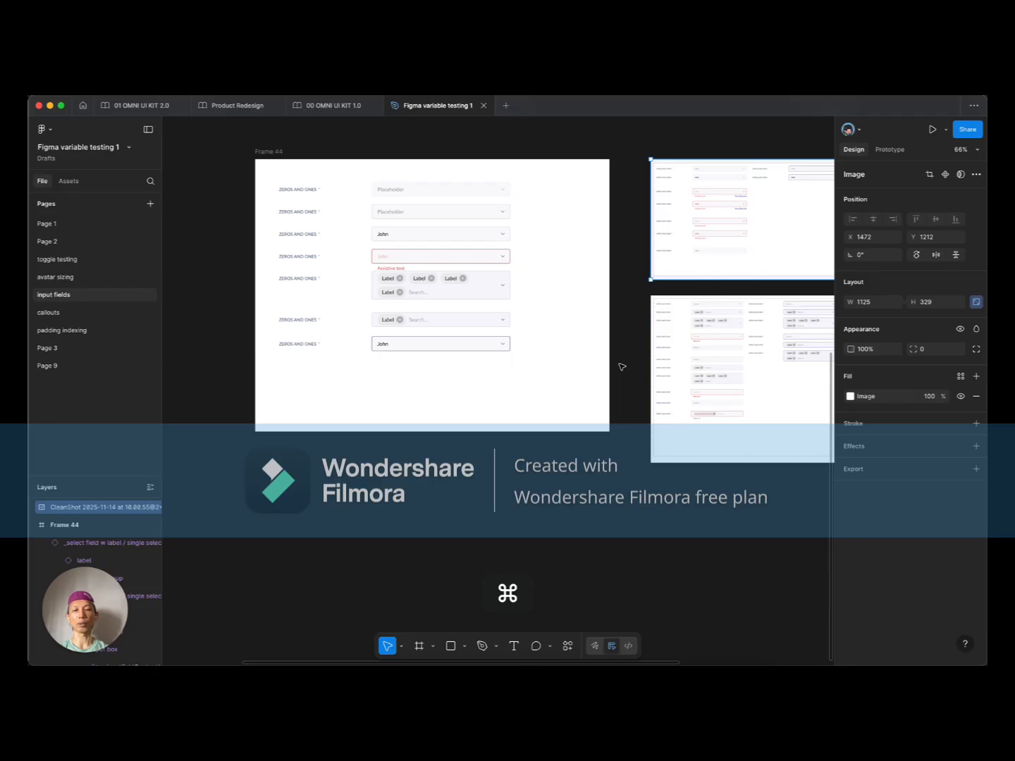
scroll(542, 380, "down", 2)
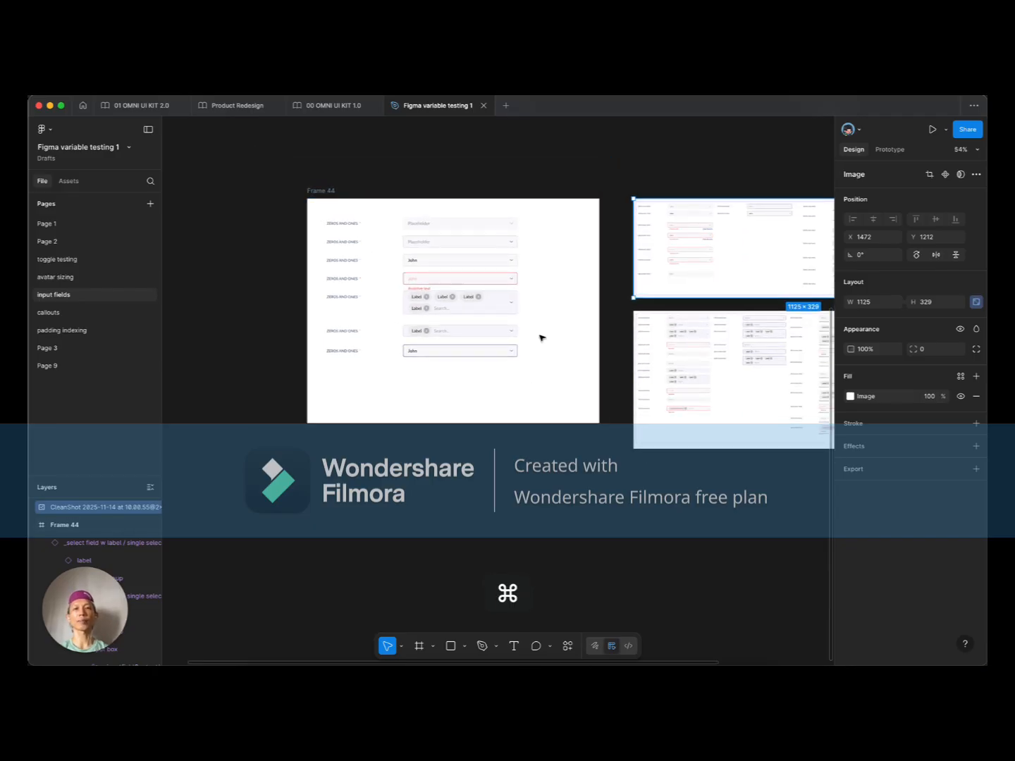
scroll(378, 342, "up", 2)
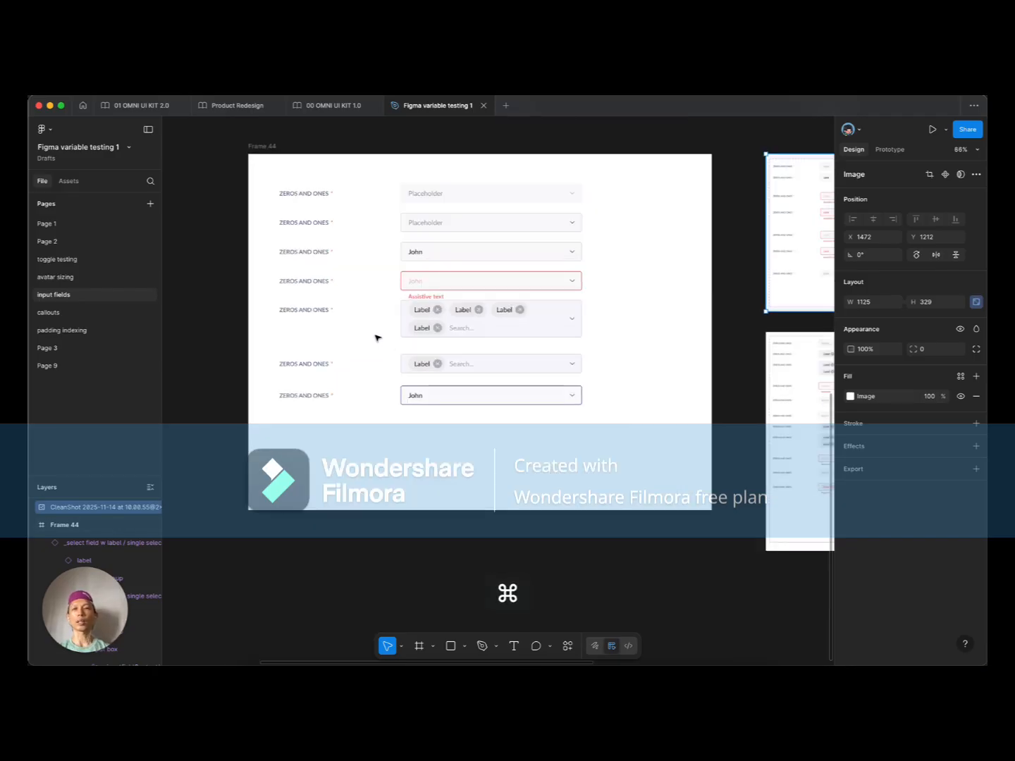
scroll(377, 338, "up", 1)
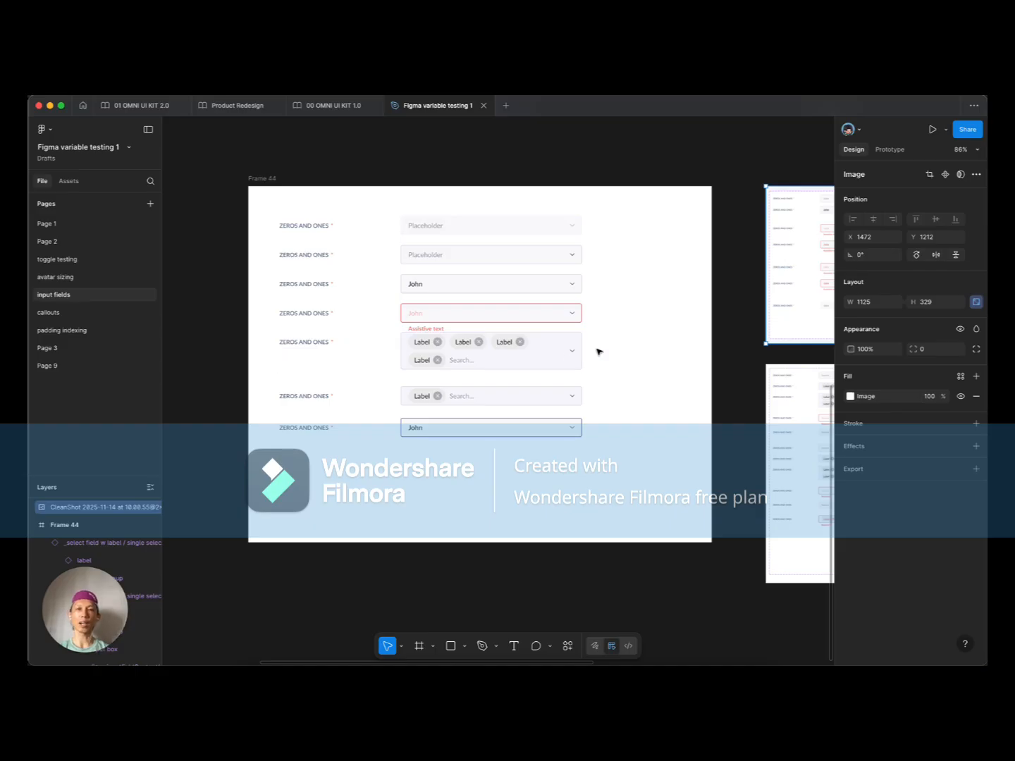
Step: Move the four rows below the error field down about 24 px, then select the error row
left_click(479, 393)
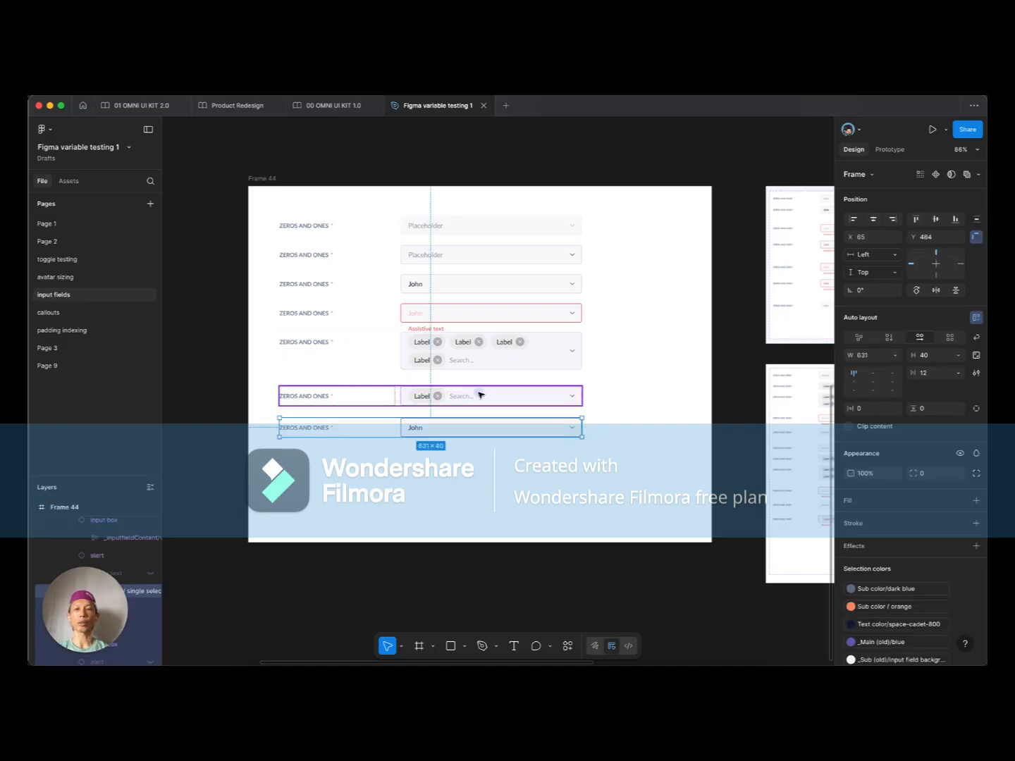
left_click(476, 324, "shift")
left_click_drag(454, 350, 445, 314)
left_click(453, 329)
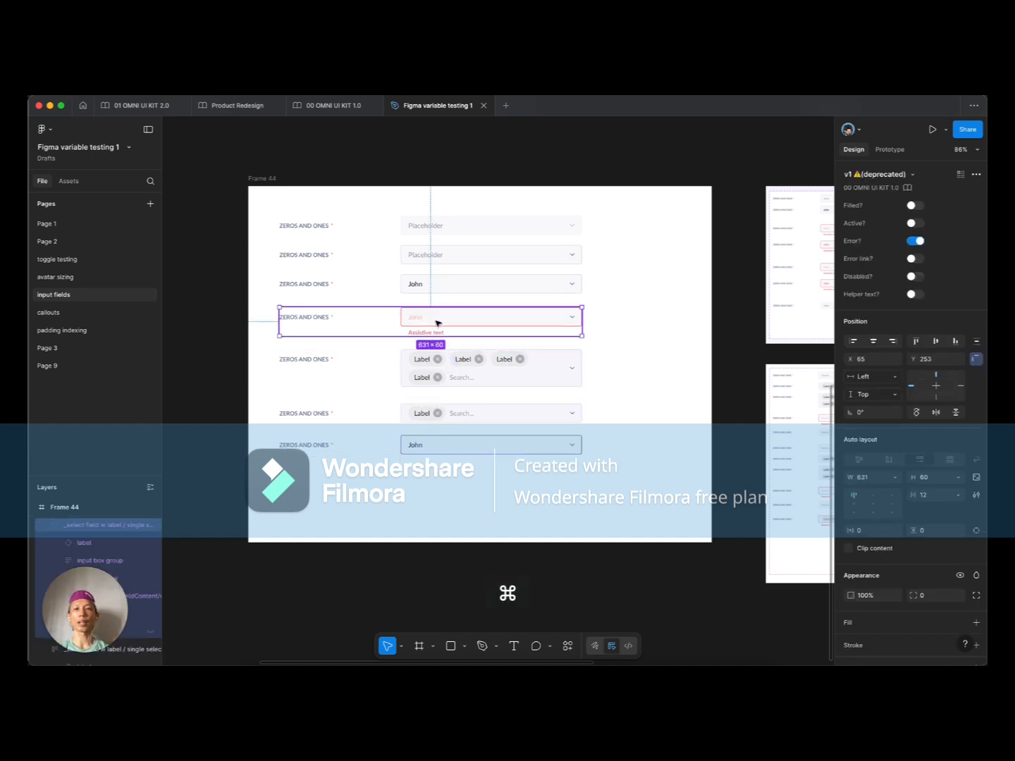
Step: Inspect the two Placeholder fields and the filled John row's properties
scroll(434, 321, "up", 4)
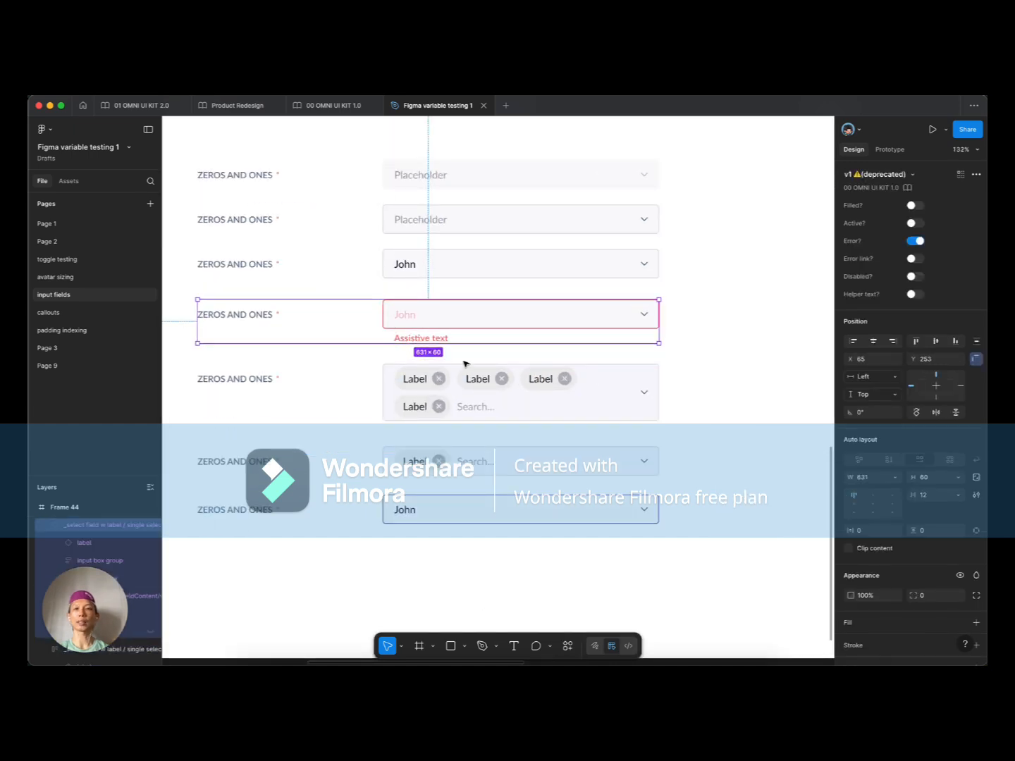
left_click(408, 187)
double_click(404, 183)
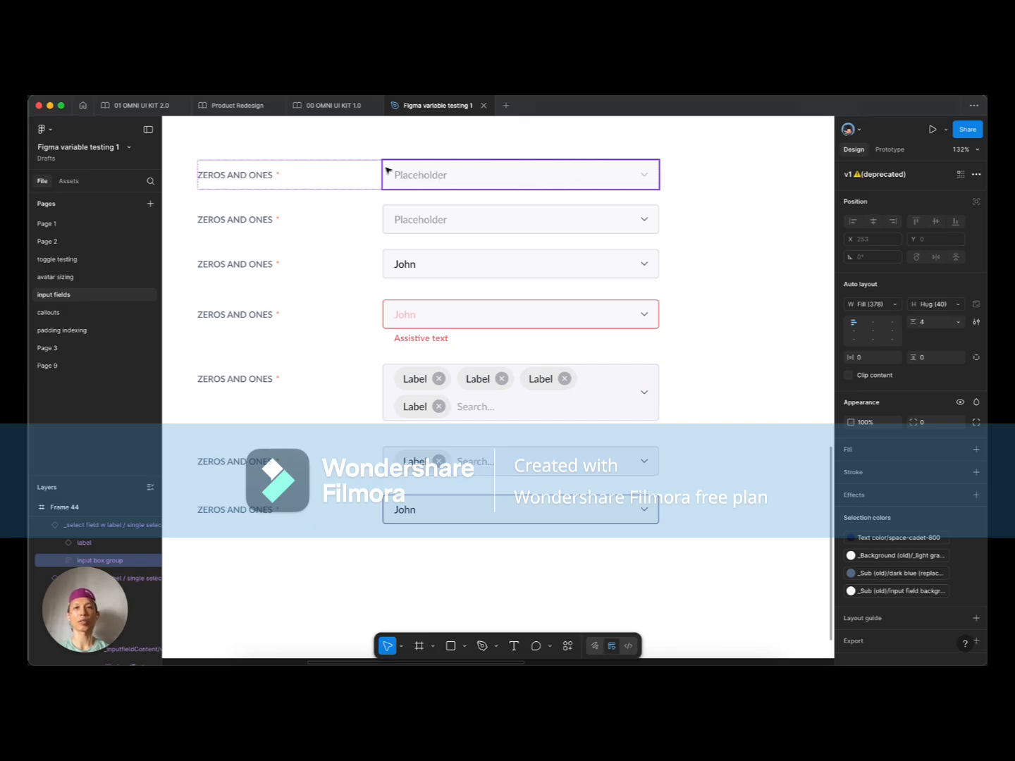
left_click(483, 219)
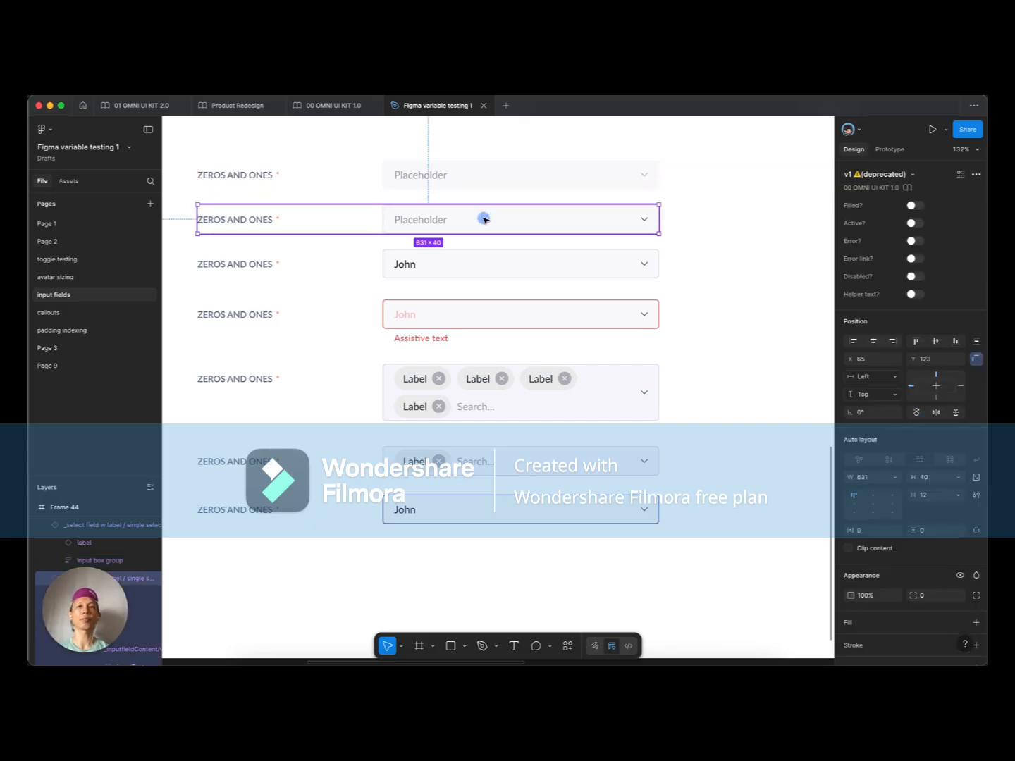
left_click(424, 271)
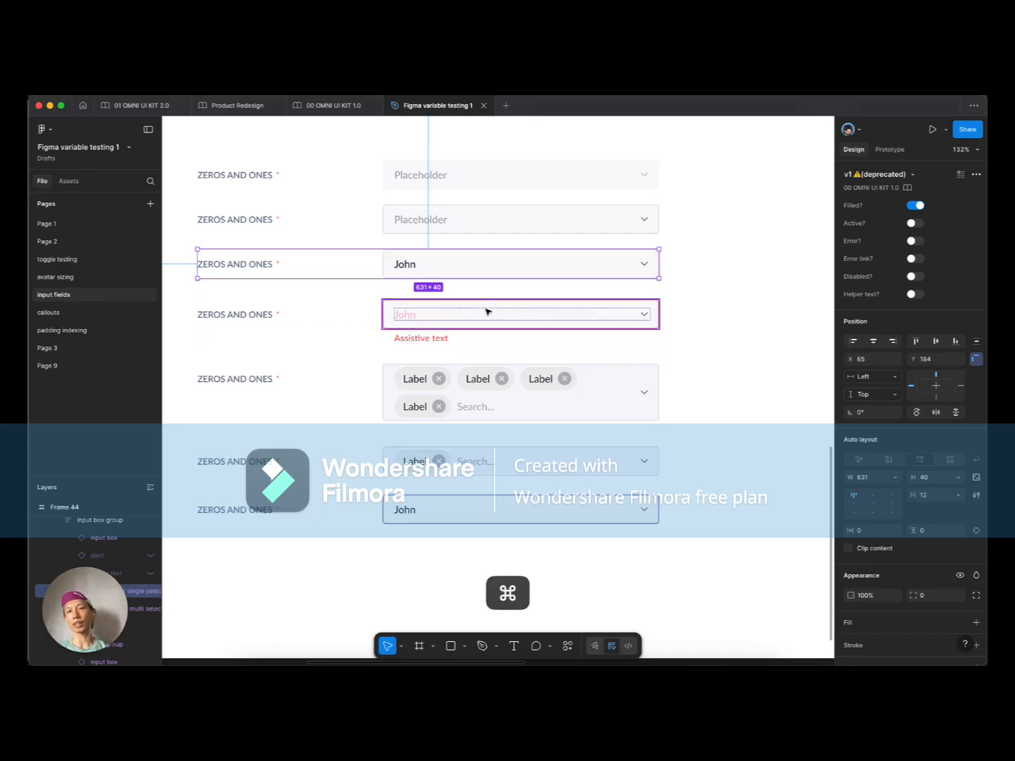
Step: Check the multi-select and bottom John rows' settings, then clear the selection
scroll(489, 313, "down", 3)
left_click(503, 369)
scroll(503, 369, "up", 2)
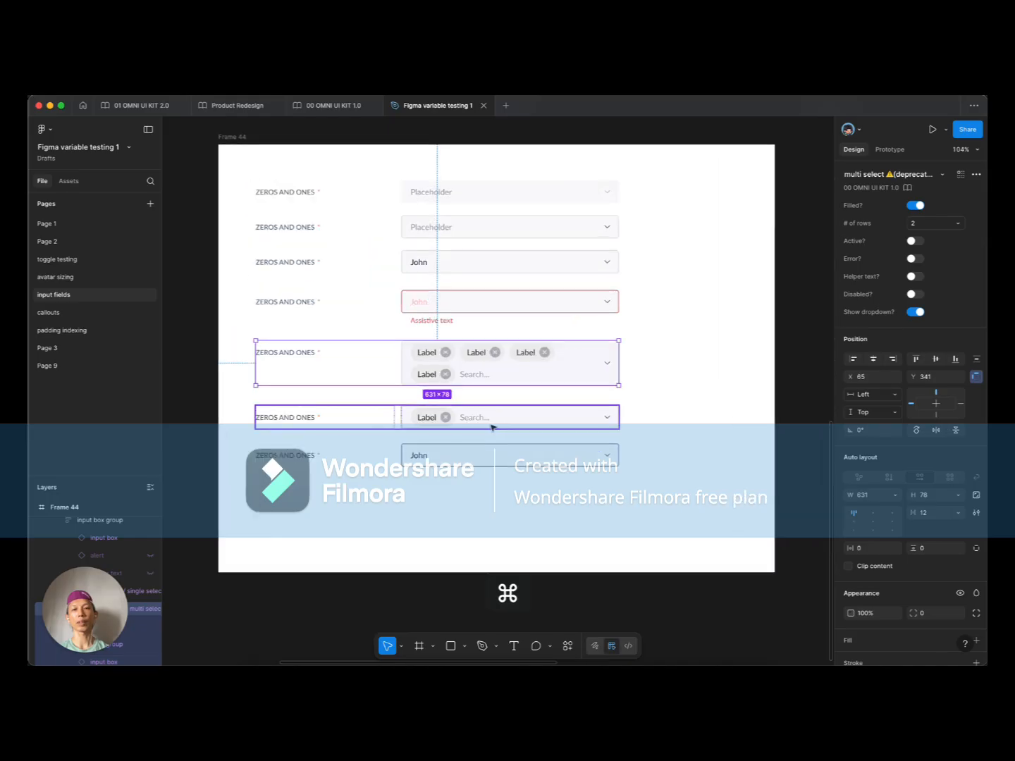
left_click(483, 453)
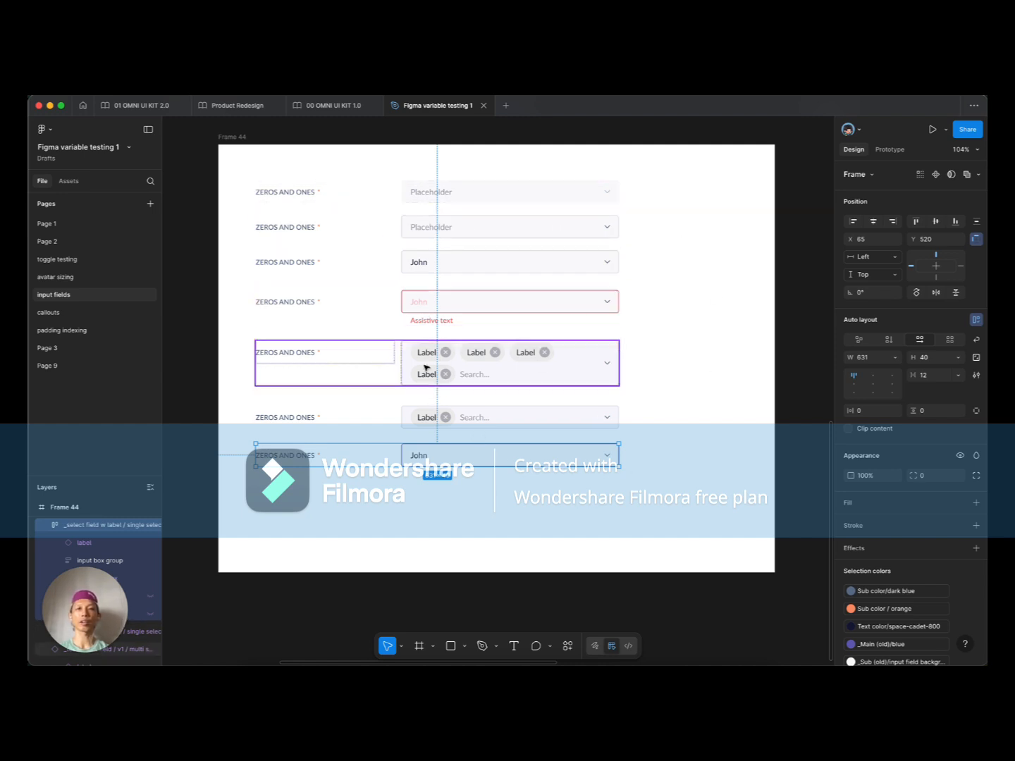
left_click(662, 441)
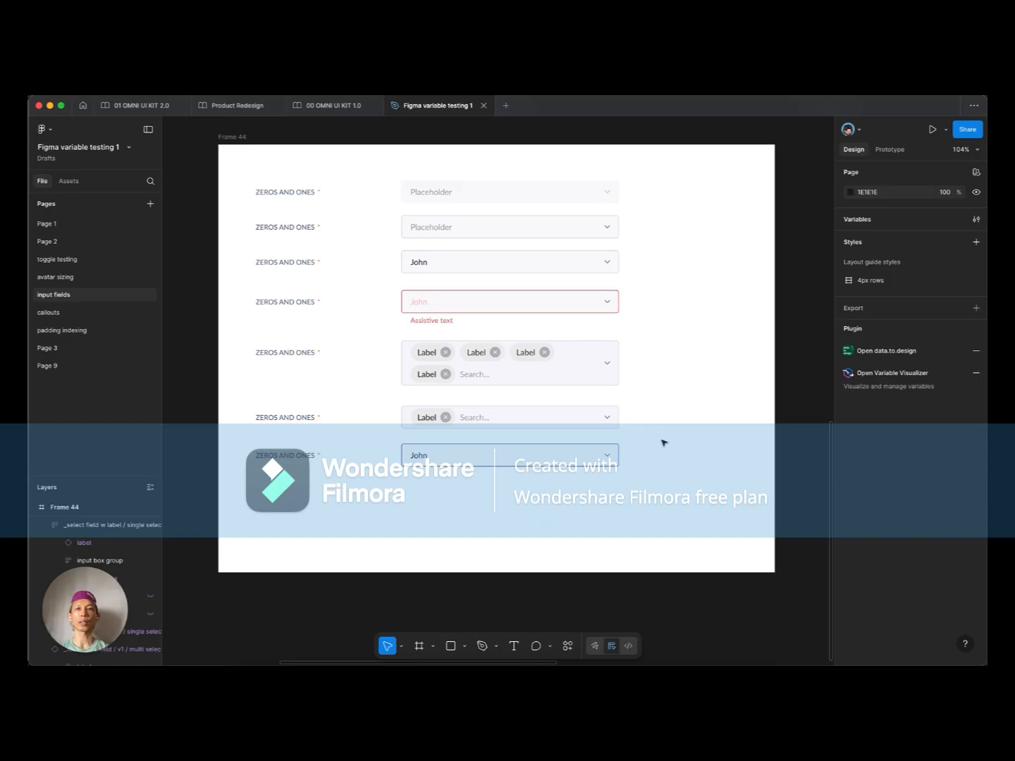
scroll(650, 443, "down", 3)
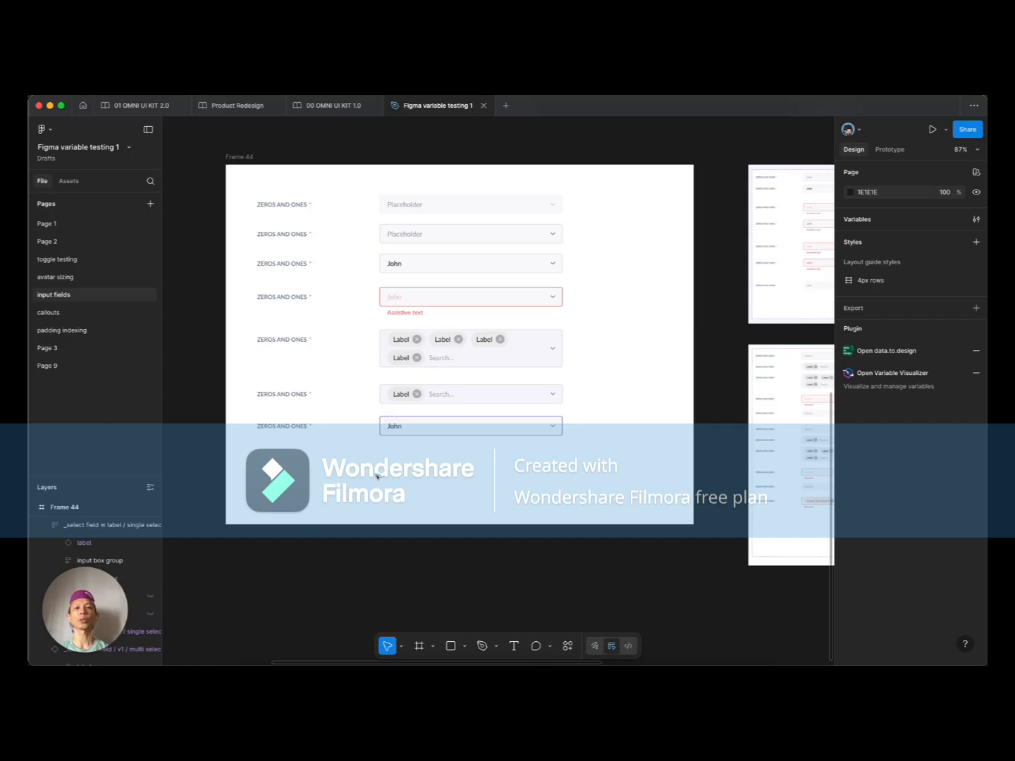
scroll(377, 477, "up", 1)
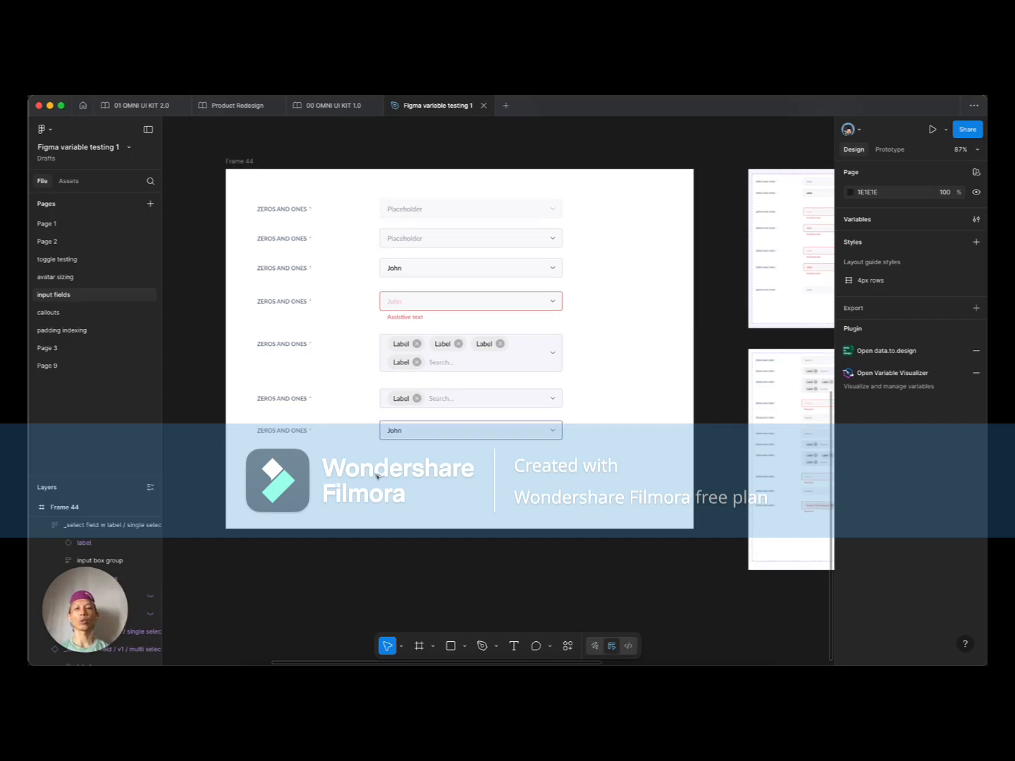
double_click(391, 435)
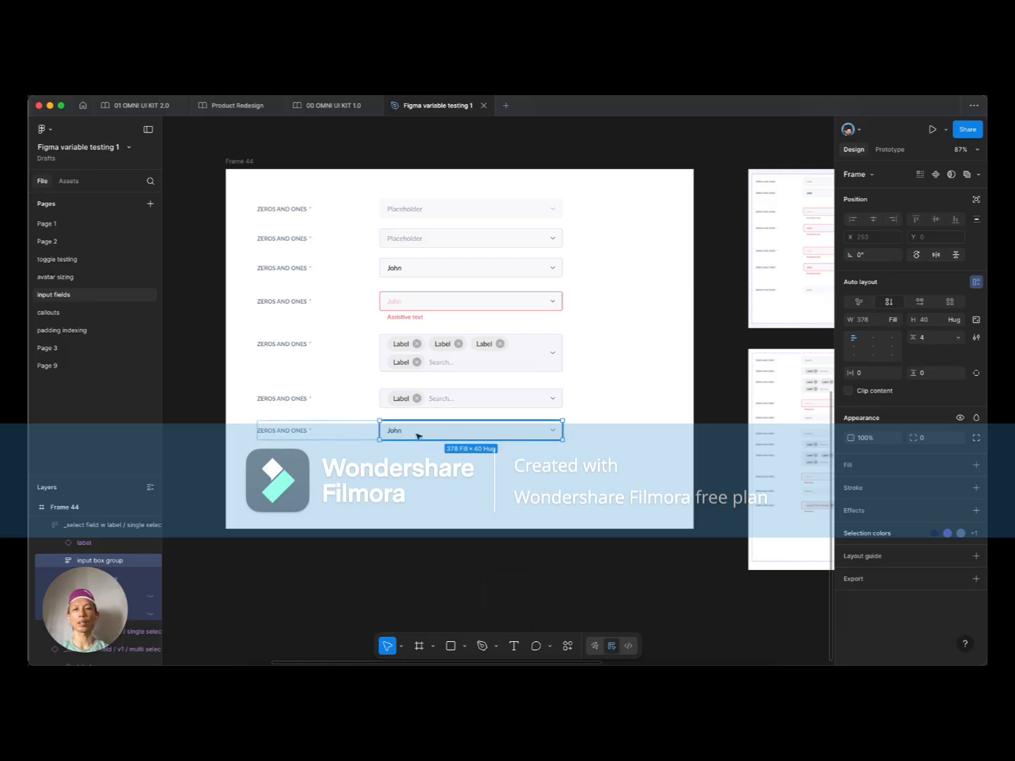
Step: Zoom out to 47%, move up to Frame 12, and zoom to about 199% on its annotated John field
scroll(418, 434, "down", 5)
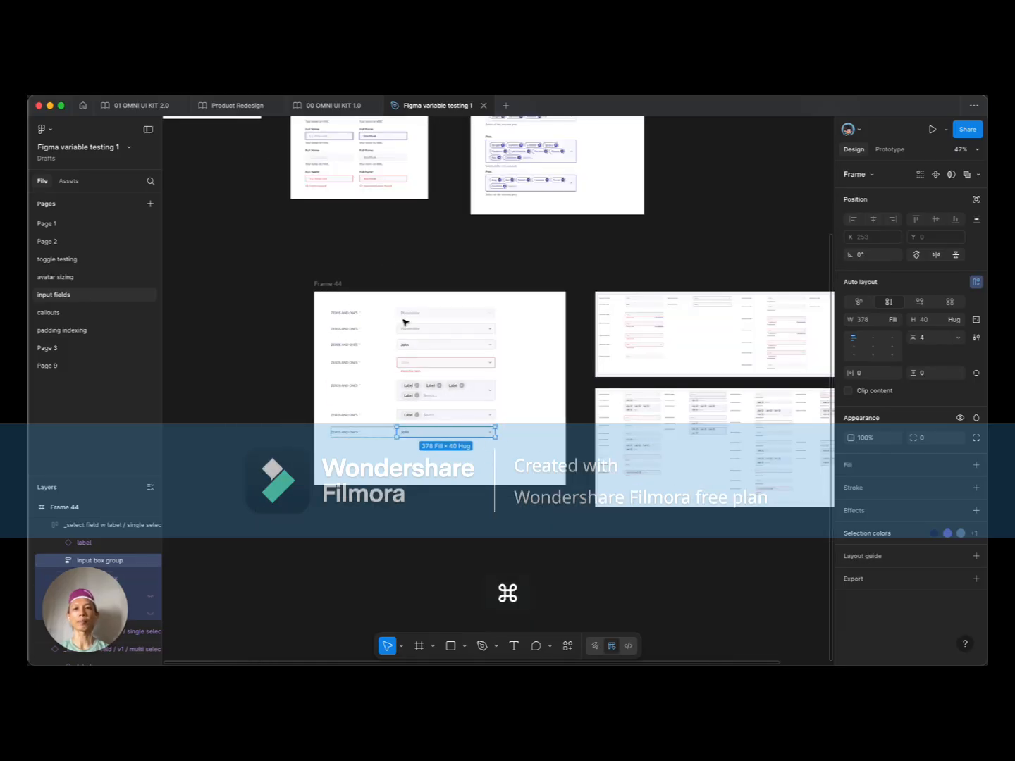
scroll(405, 321, "up", 5)
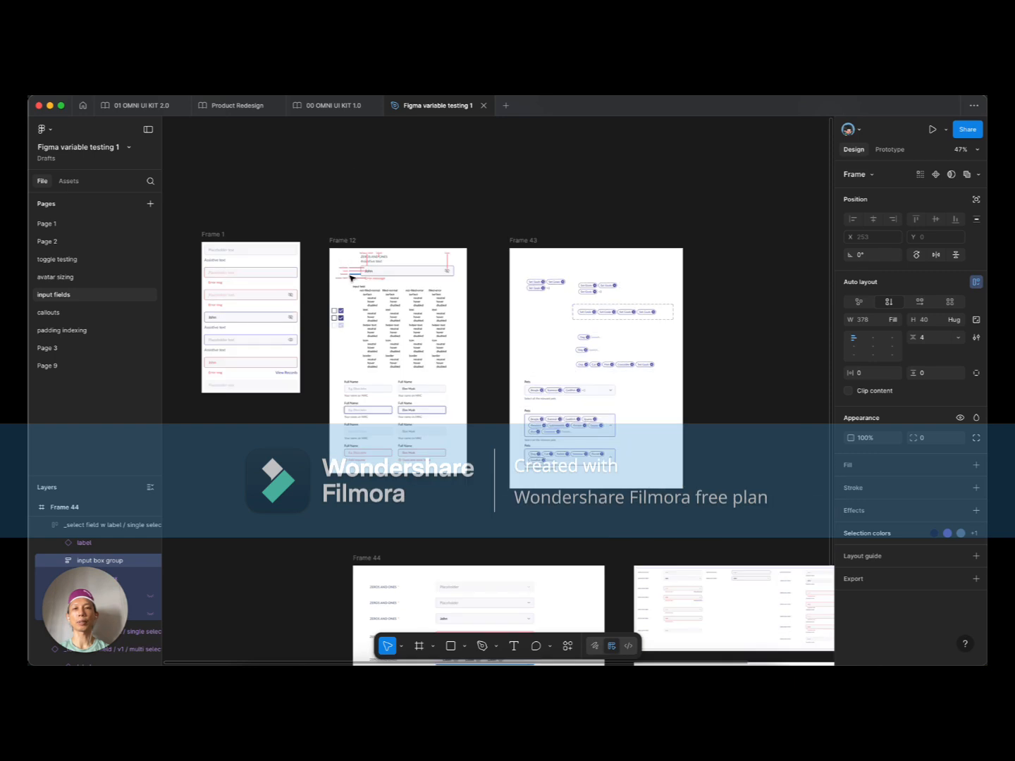
scroll(351, 277, "up", 5)
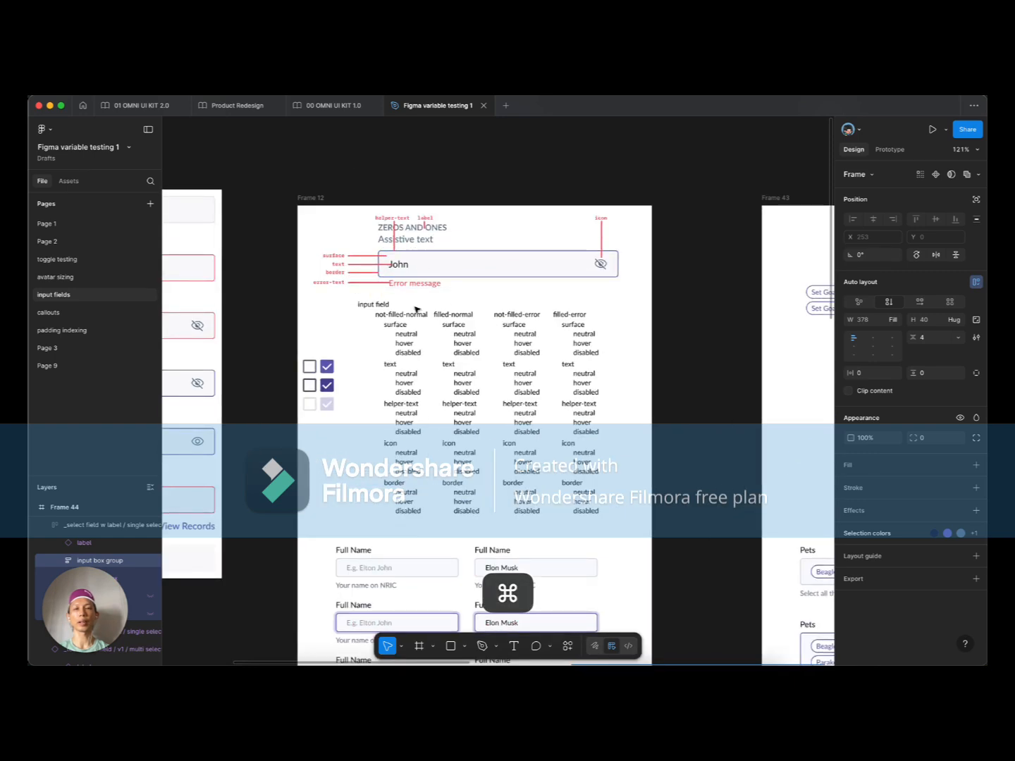
scroll(418, 308, "up", 2)
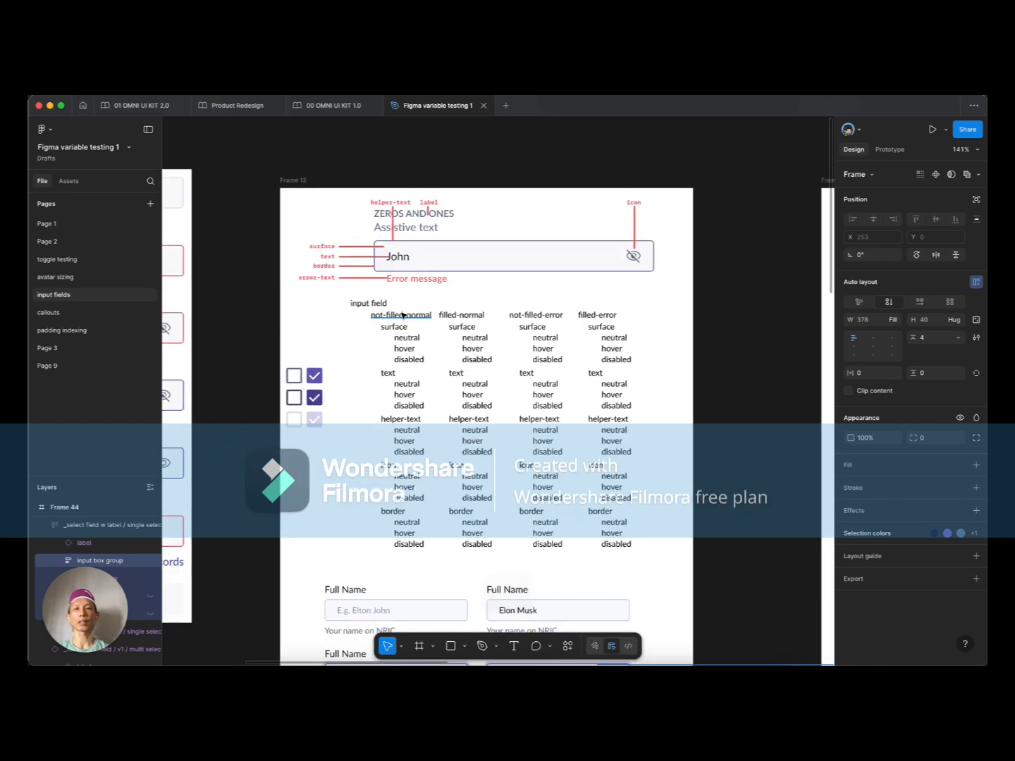
scroll(334, 343, "up", 2)
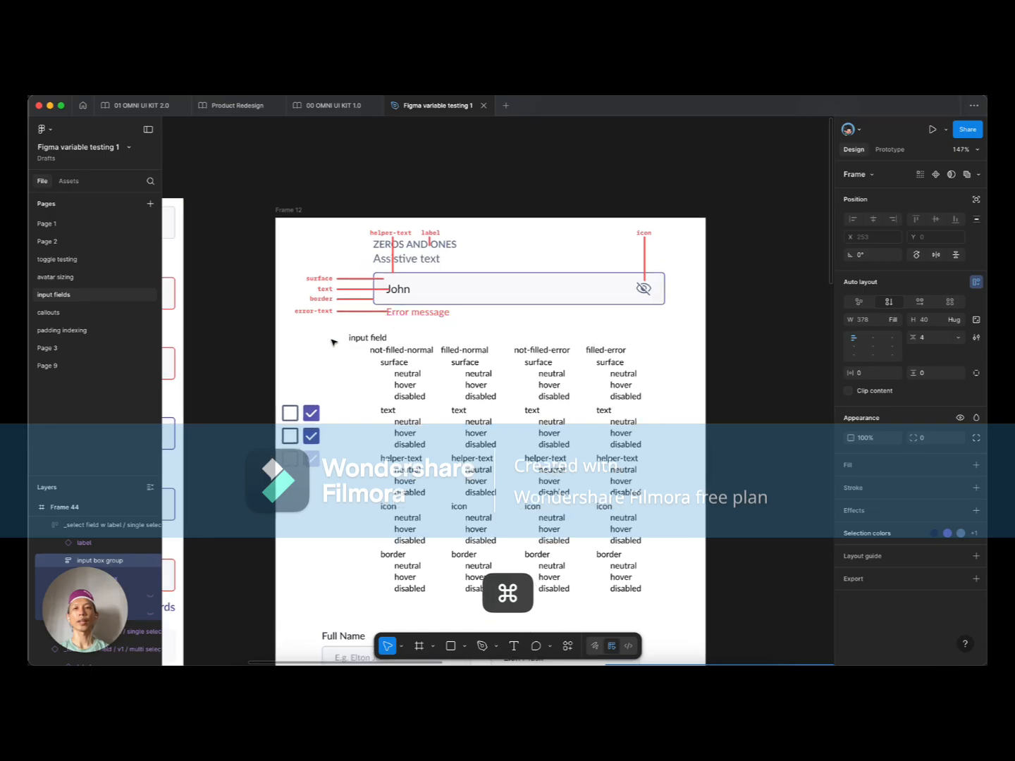
scroll(335, 344, "up", 2)
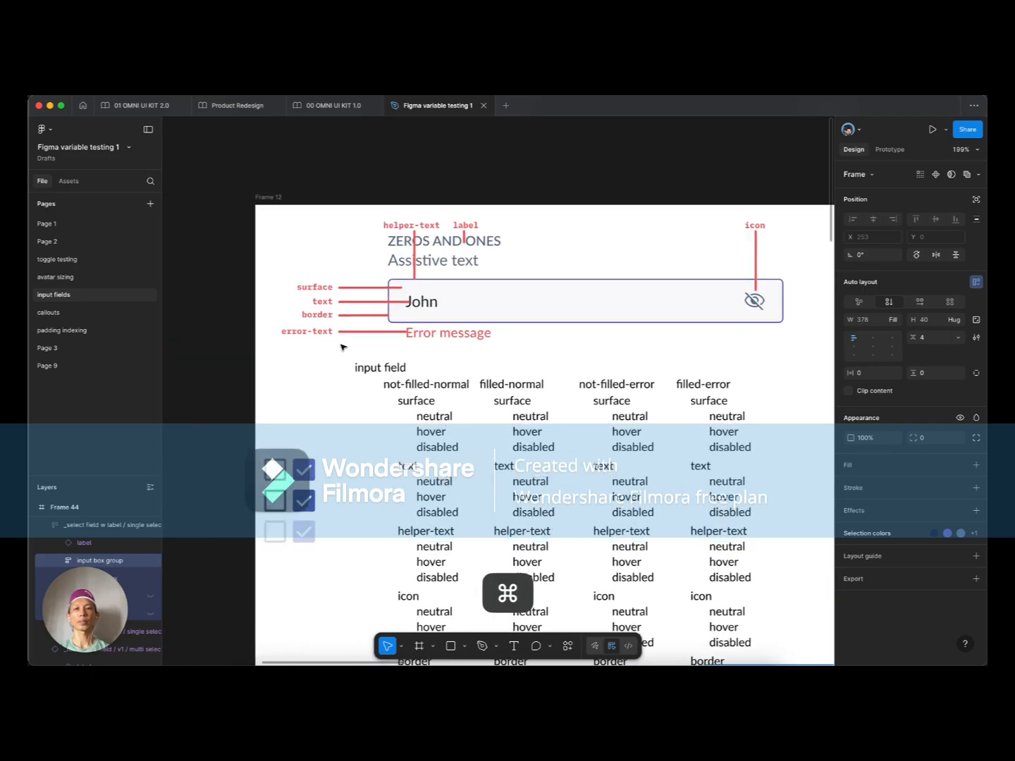
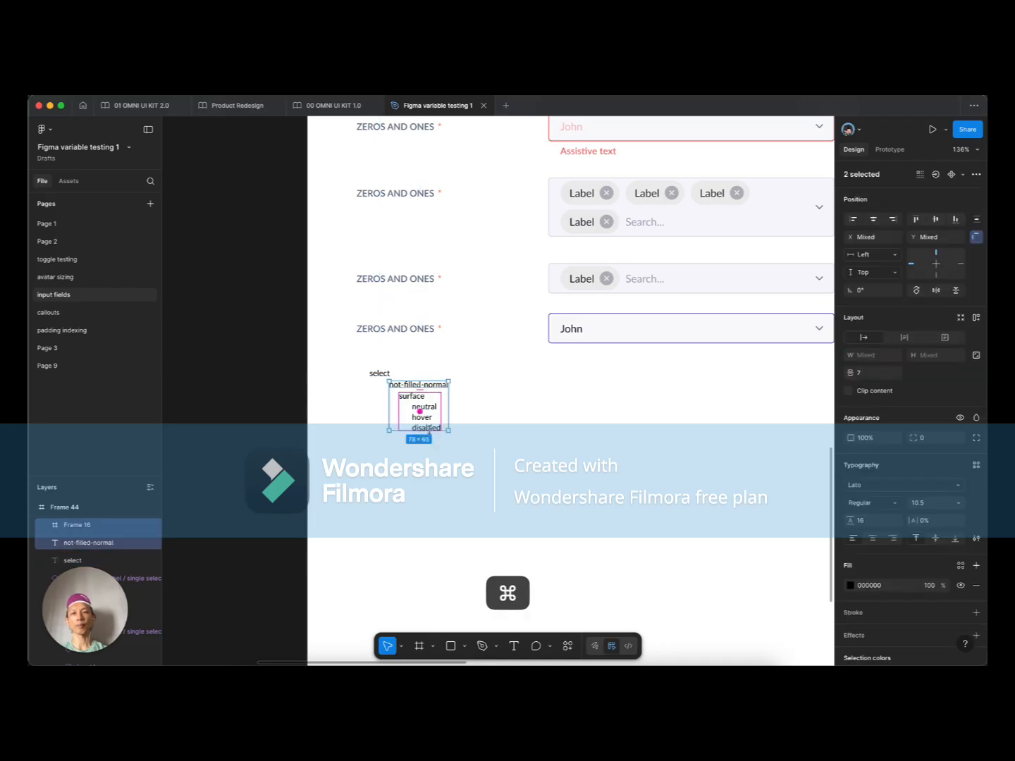
Step: Release the four surface state labels from their frame with Shift+Cmd+G
left_click(479, 410)
left_click(426, 383)
left_click(426, 416, "shift")
key("shift+Down")
key("shift+Down")
key("shift+Down")
key("shift+Down")
scroll(423, 416, "up", 5)
left_click(437, 404)
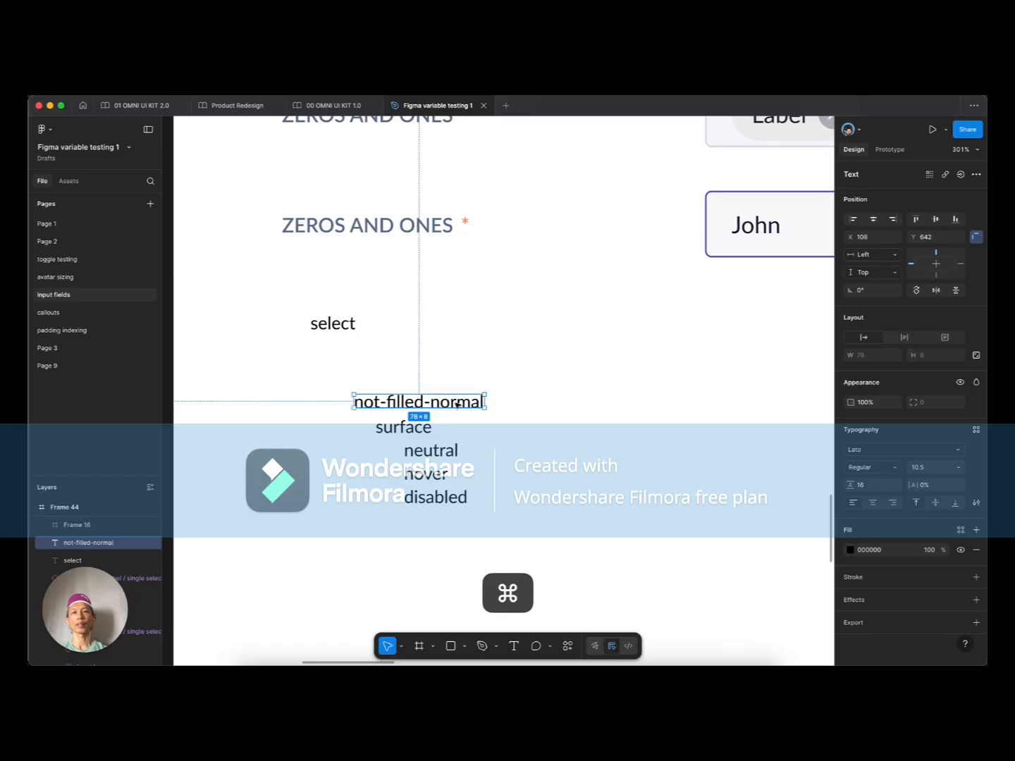
double_click(453, 402)
key("Escape")
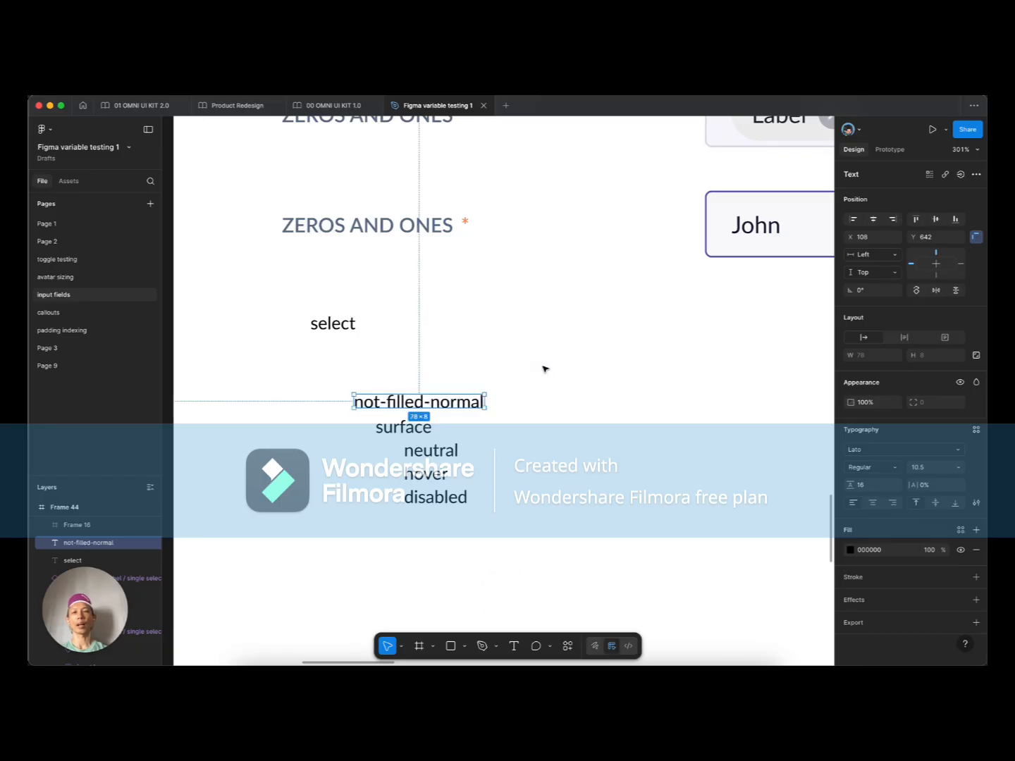
left_click(389, 435)
key("super+shift+g")
left_click(522, 386)
Step: Move not-filled-normal up under select and delete '-normal' so it reads not-filled
left_click_drag(422, 403, 506, 357)
double_click(418, 358)
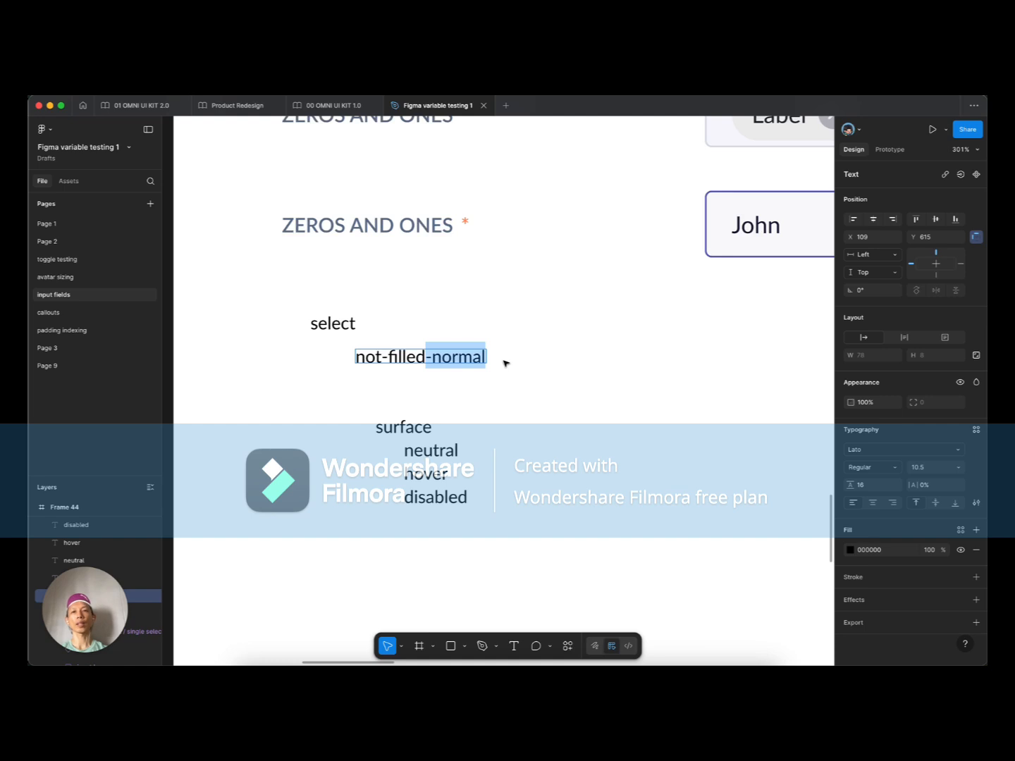
left_click(391, 384)
double_click(414, 359)
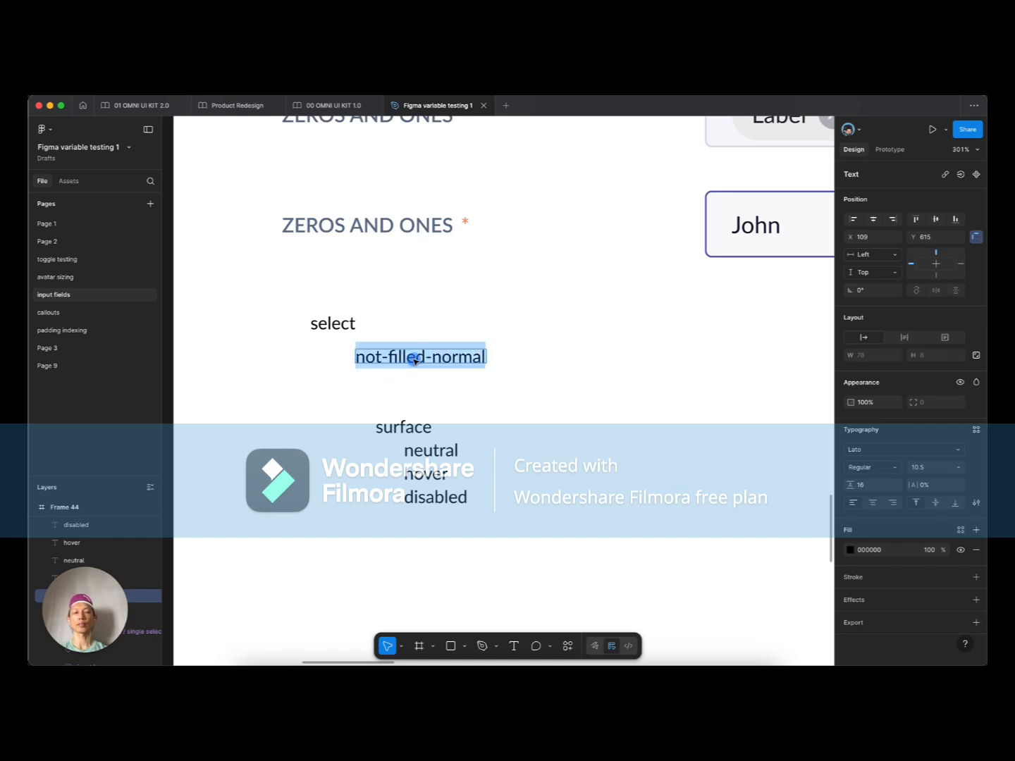
left_click(391, 357)
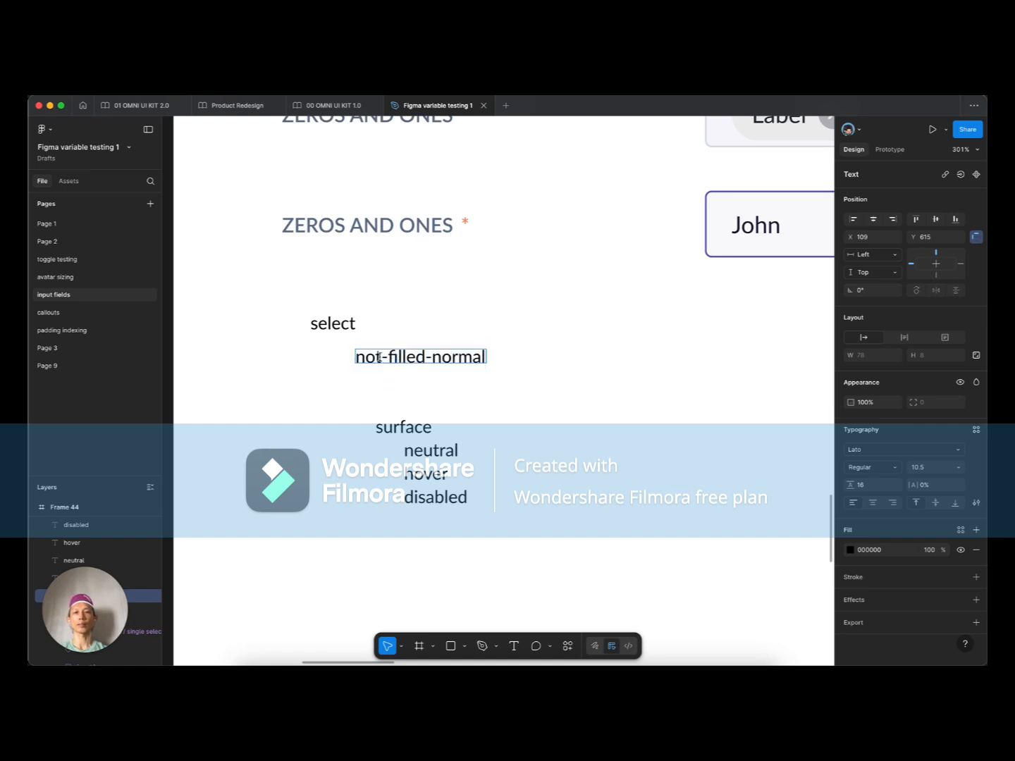
left_click_drag(426, 357, 517, 367)
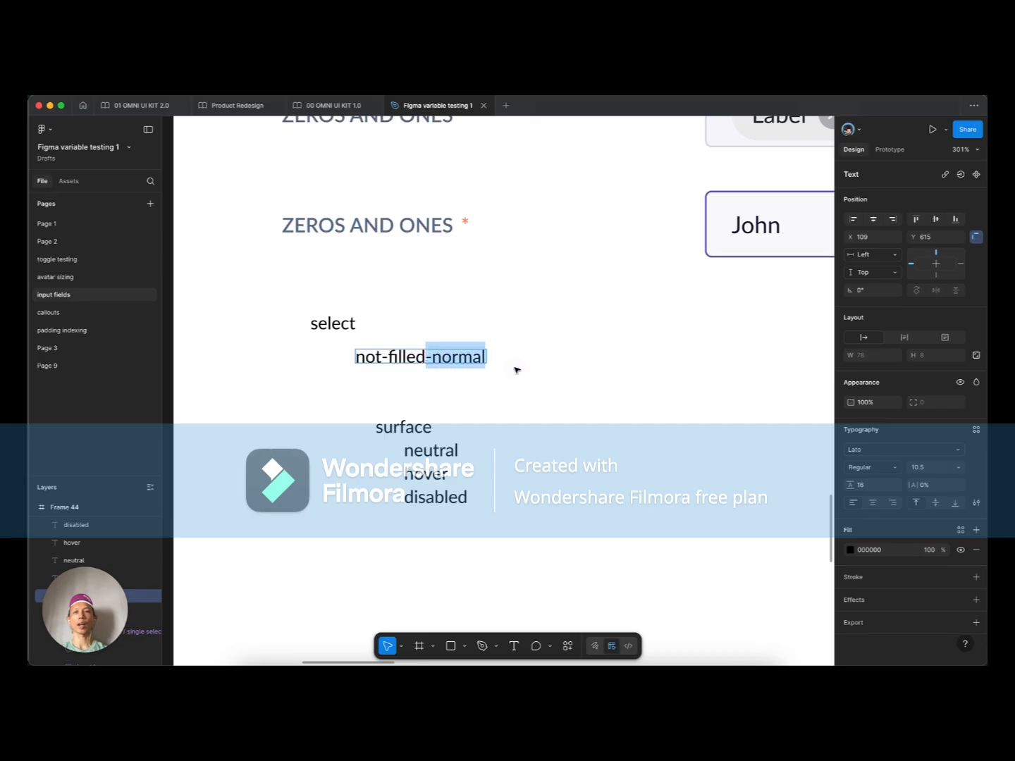
key("BackSpace")
left_click(413, 378)
Step: Duplicate the not-filled label to its left
left_click(410, 380)
scroll(383, 384, "down", 4)
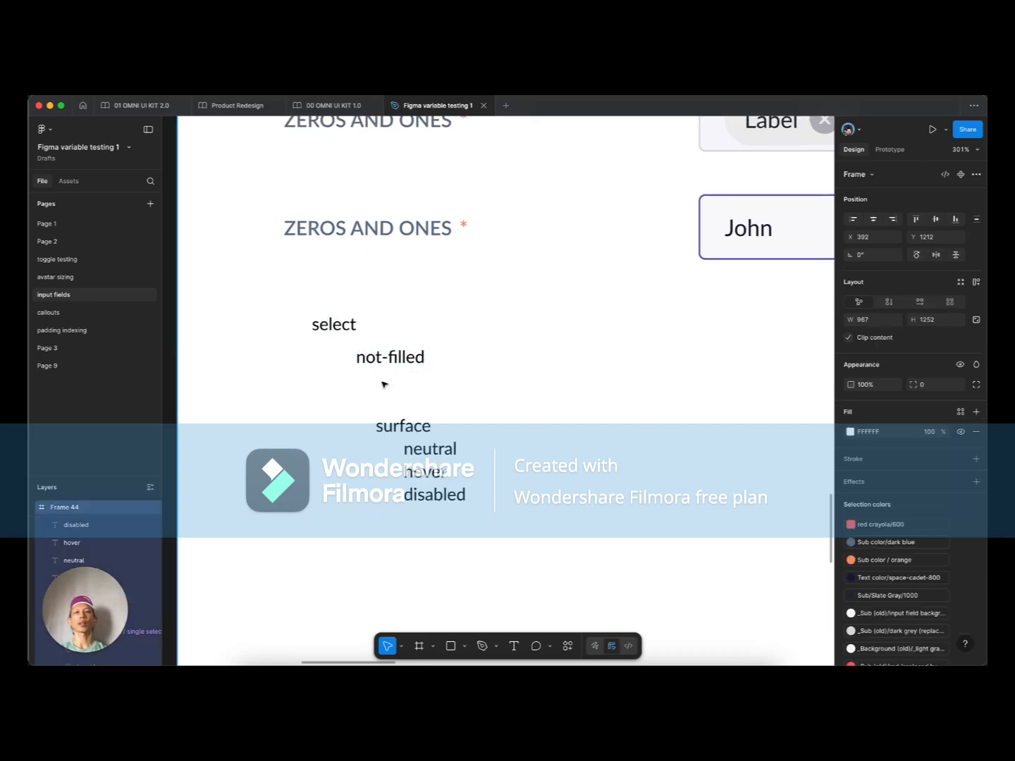
left_click(394, 368)
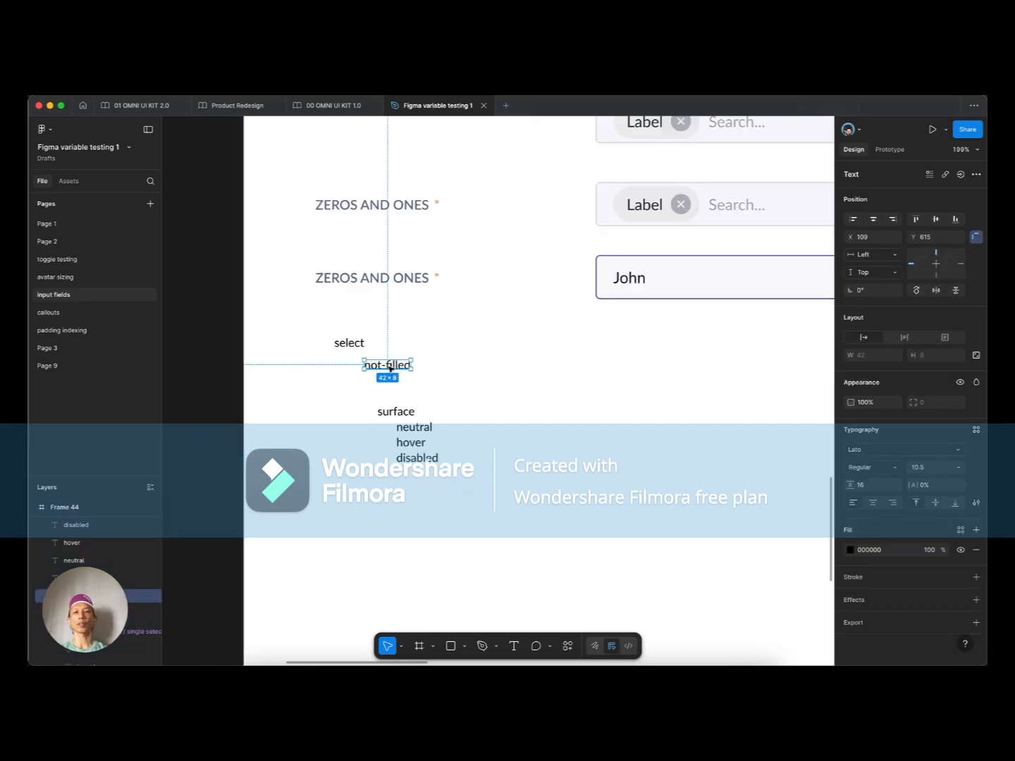
left_click_drag(389, 367, 301, 367)
Step: Move the select heading left and retitle it 'component: select field'
key("Return")
left_click(383, 340)
left_click_drag(355, 344, 315, 342)
key("Left")
type("compo")
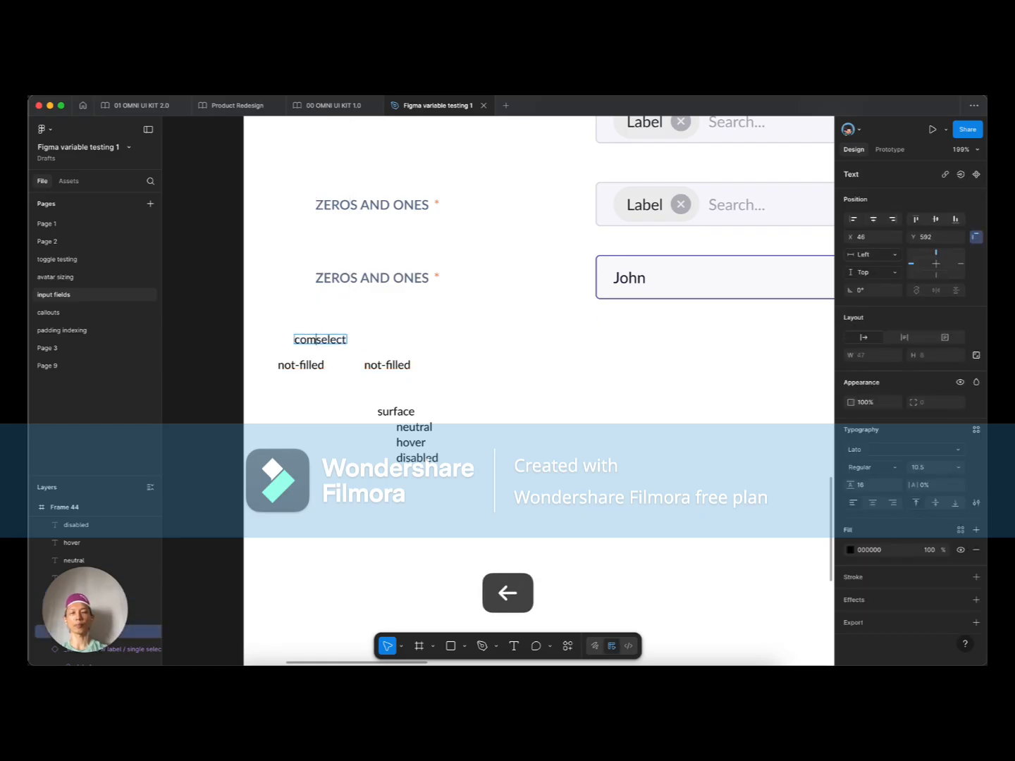
key("BackSpace")
type("onent:")
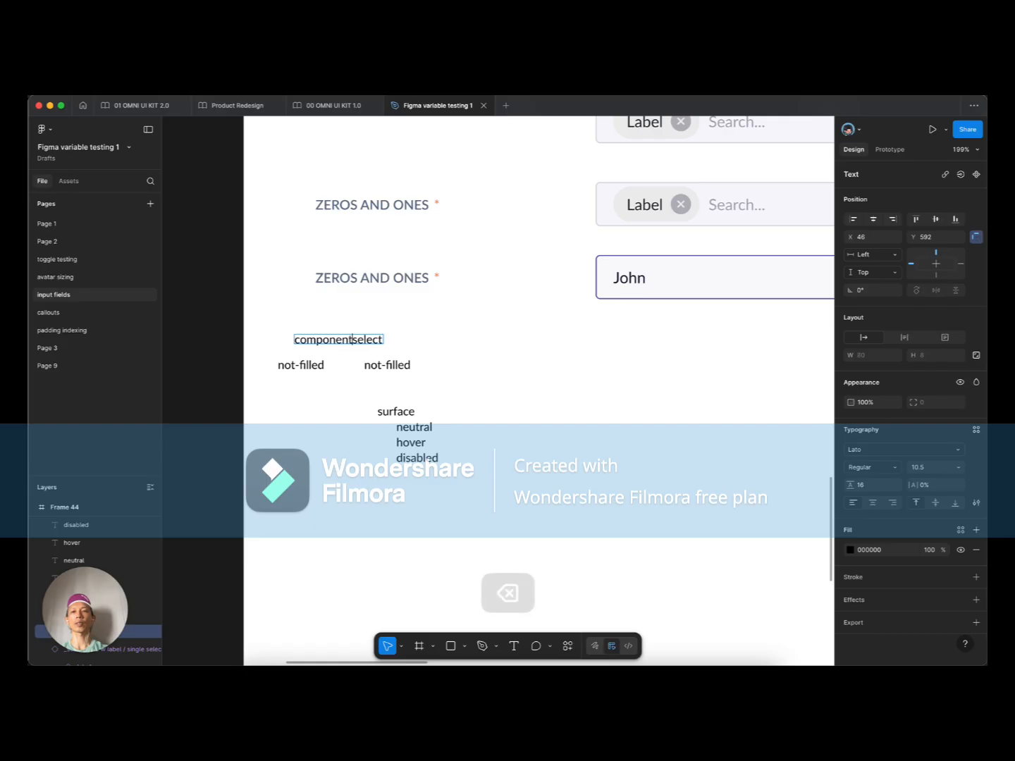
key("super+Right")
type("field")
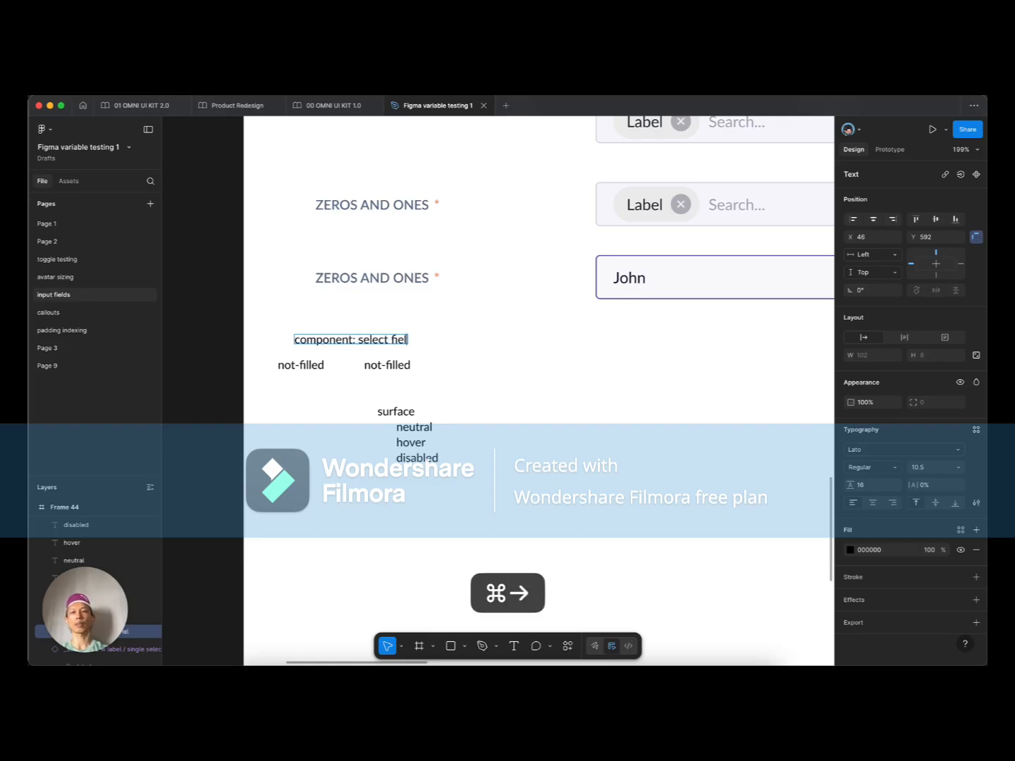
Step: Shift both not-filled labels about 140 px to the right
left_click(301, 364)
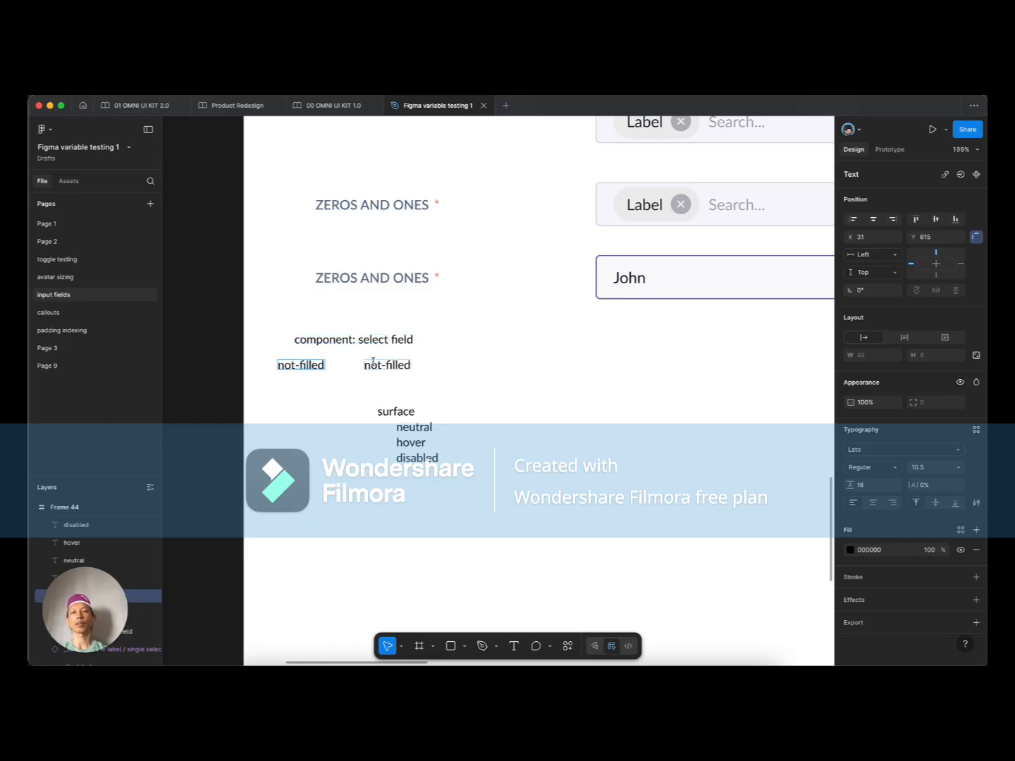
left_click(384, 365)
left_click(289, 364, "shift")
left_click_drag(288, 364, 324, 363)
left_click(426, 349)
Step: Retype the left not-filled copy as 'variants' beside the two not-filled labels
left_click(403, 365)
double_click(321, 364)
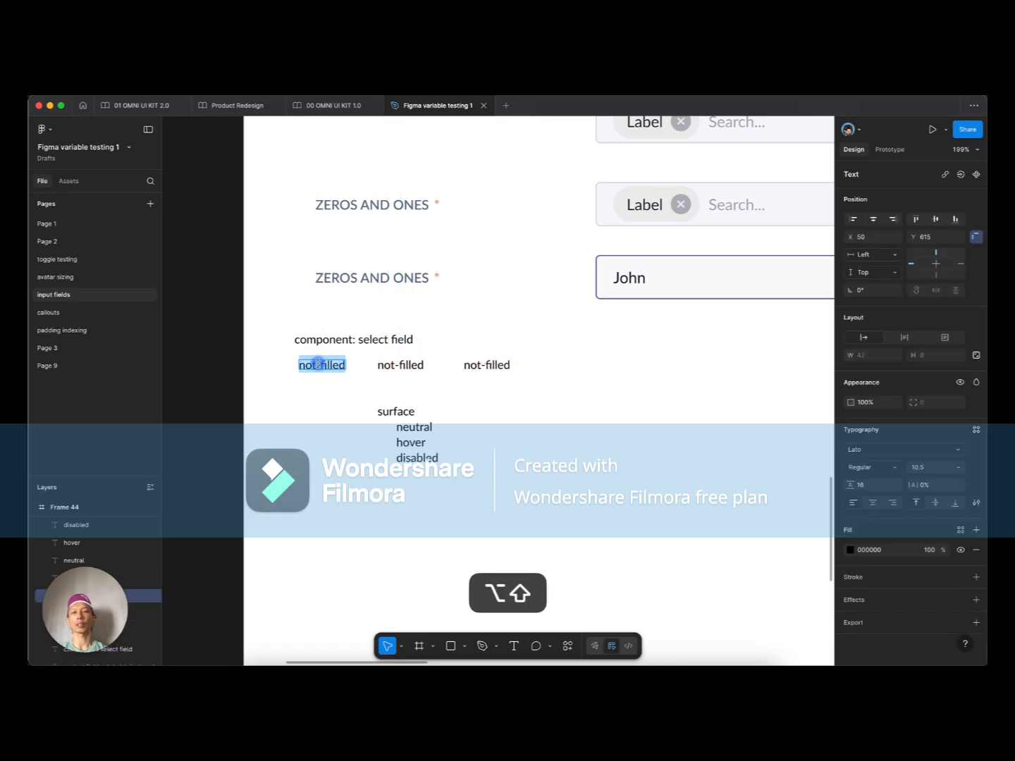
type("variants")
key("Escape")
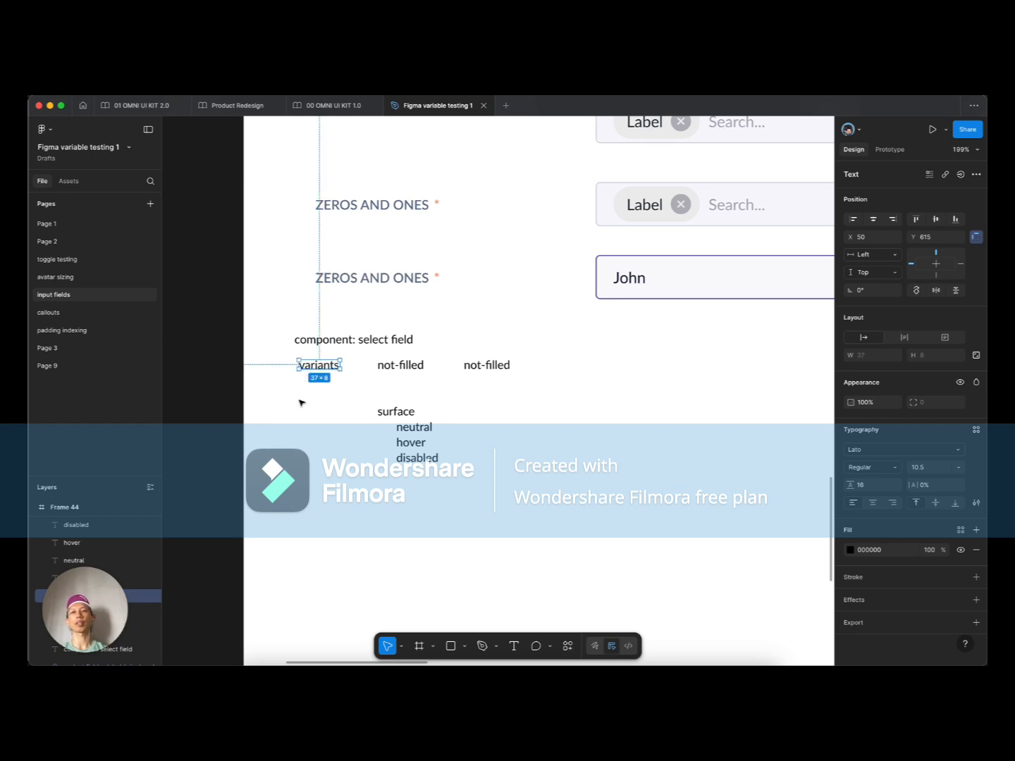
left_click(369, 342)
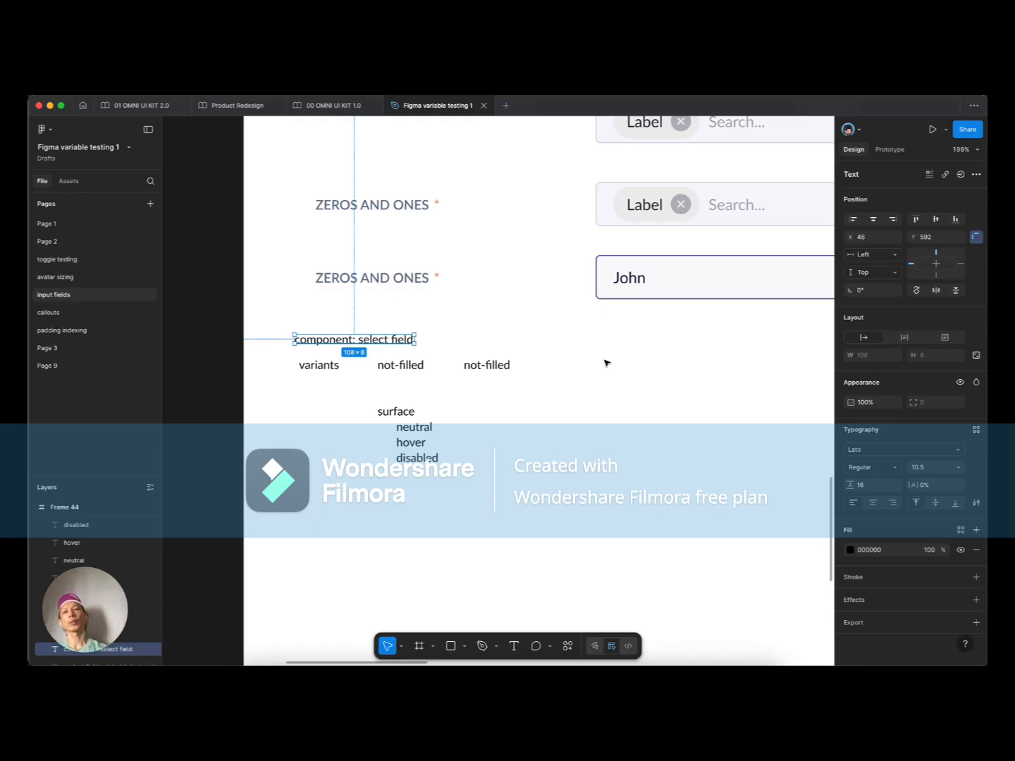
key("super")
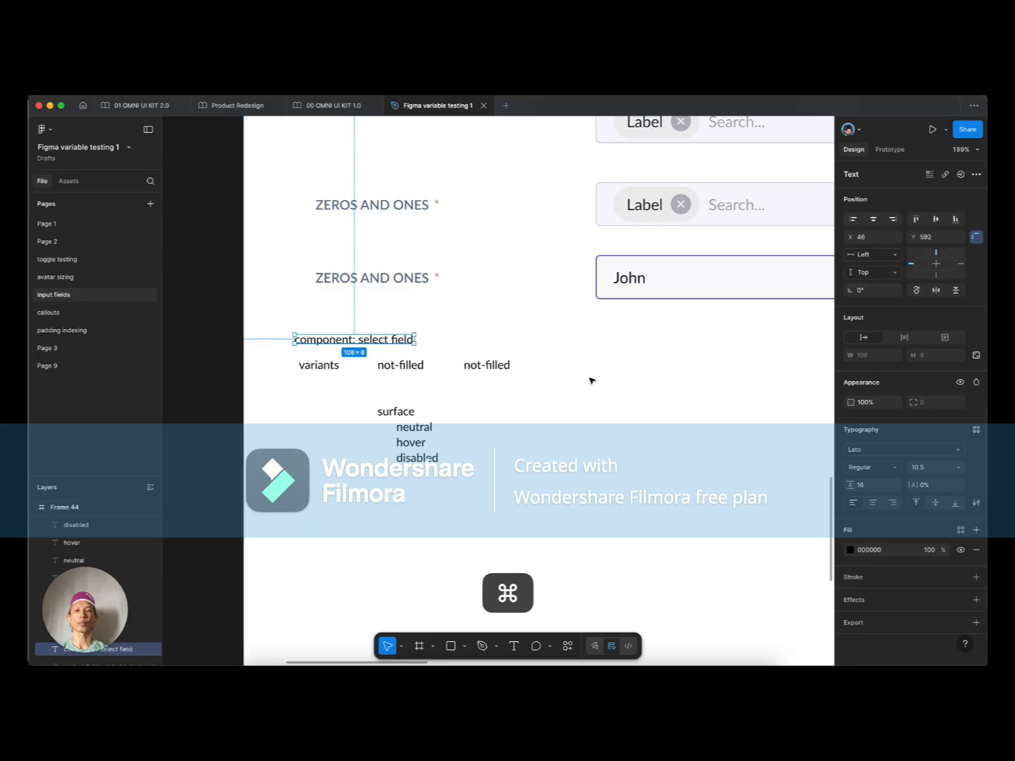
scroll(591, 380, "down", 5)
left_click(590, 355)
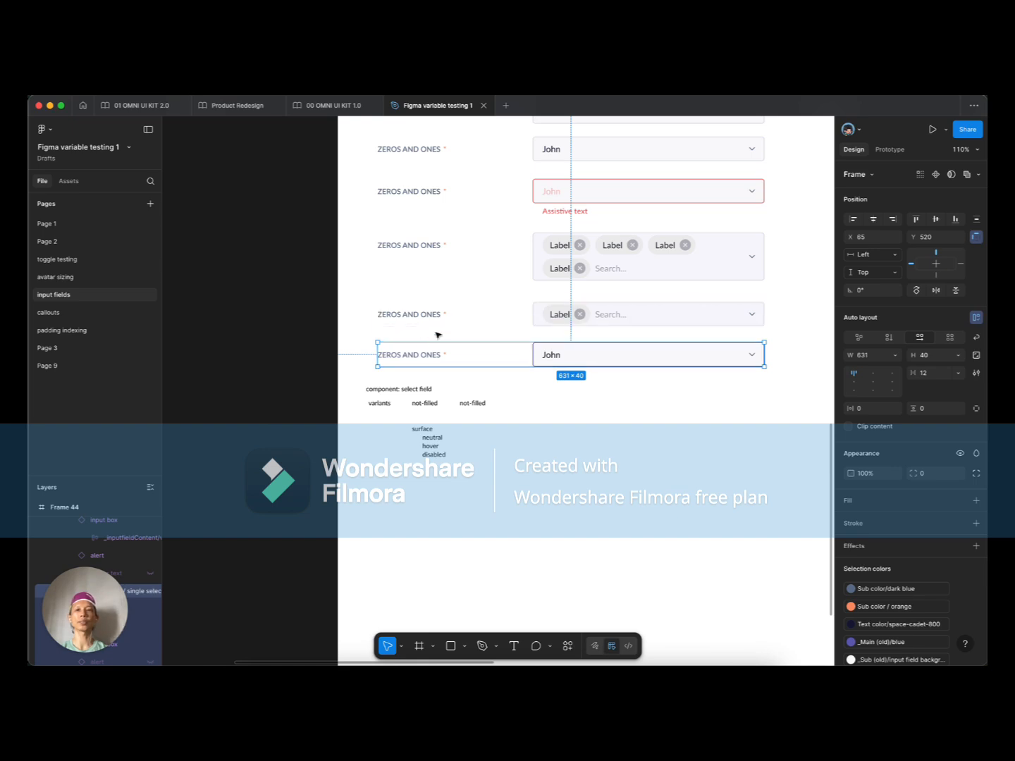
scroll(631, 362, "up", 2)
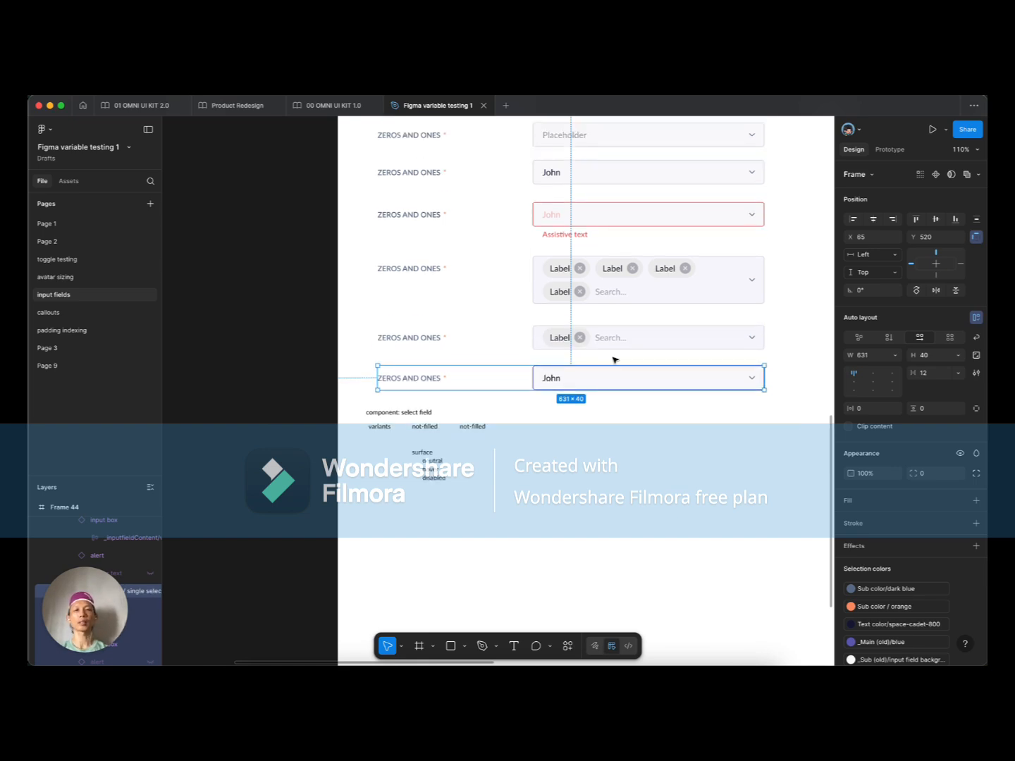
left_click(560, 272, "super")
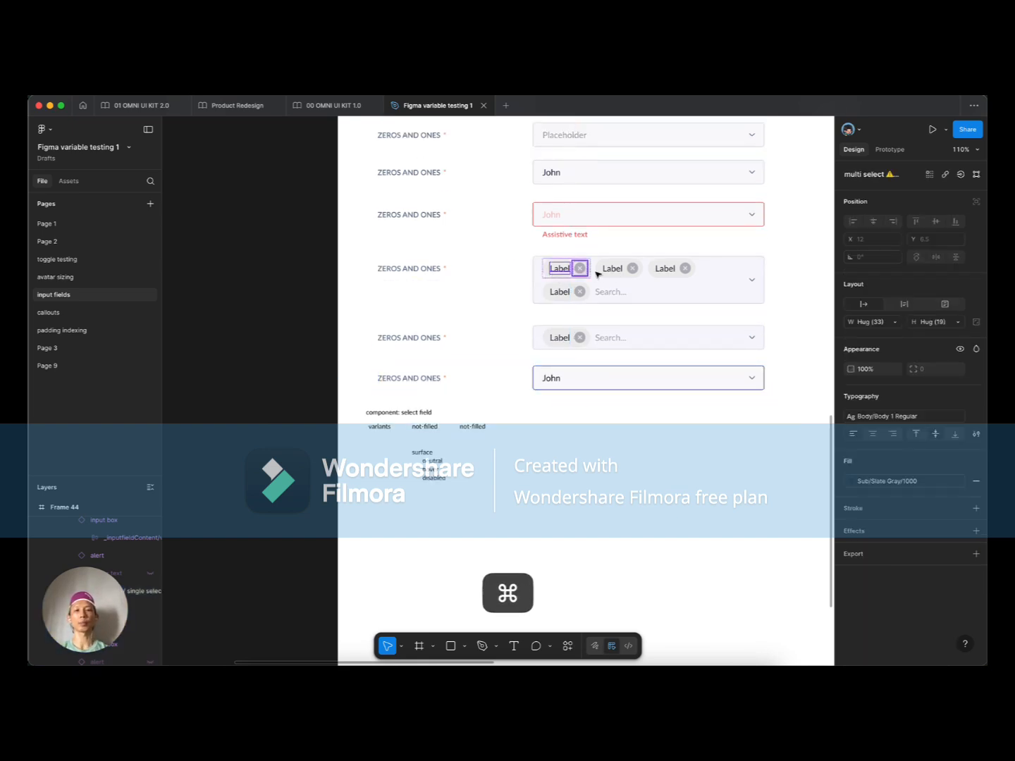
left_click(631, 272, "super")
left_click(666, 268, "super")
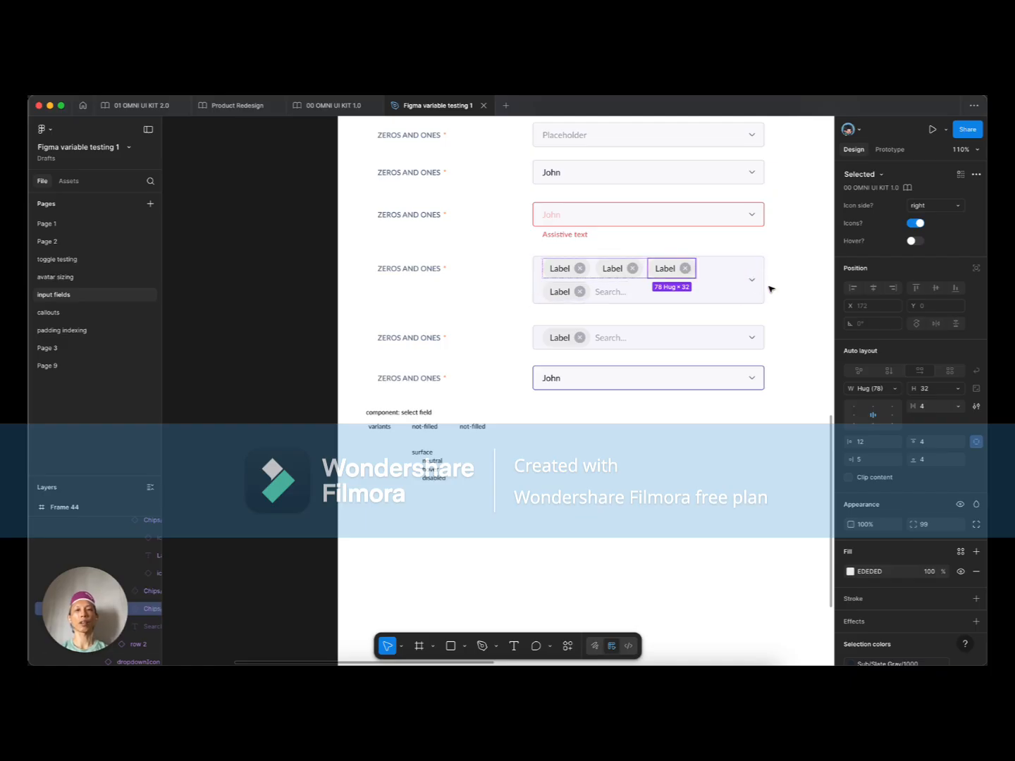
scroll(318, 497, "up", 5)
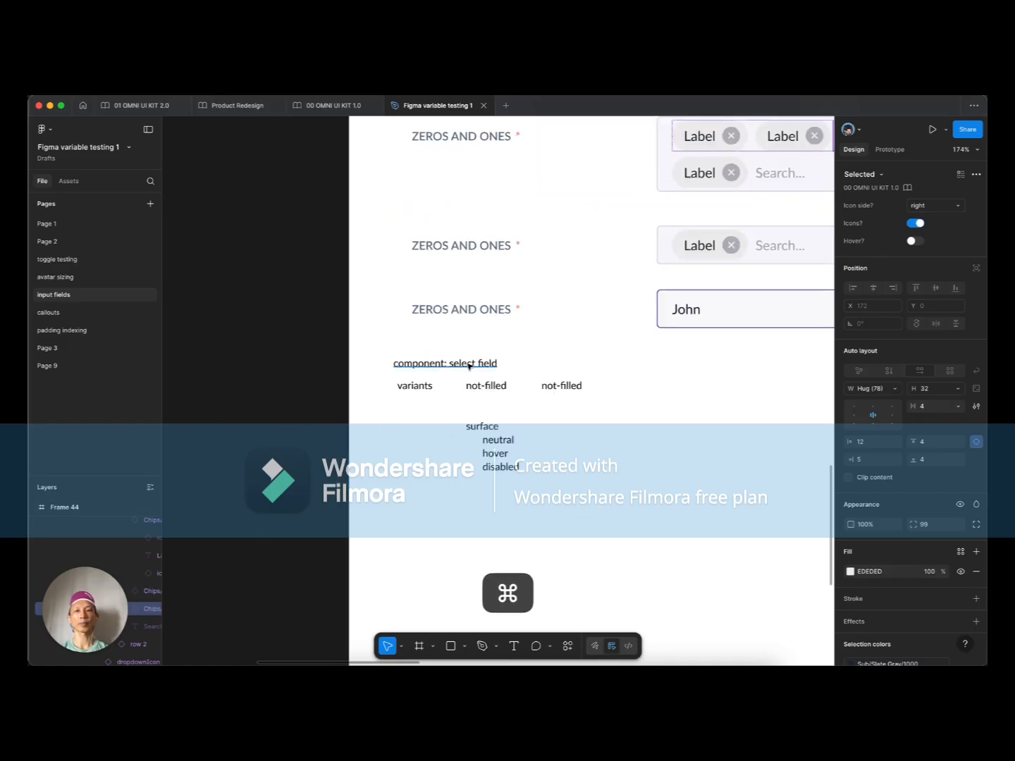
left_click(469, 364, "super")
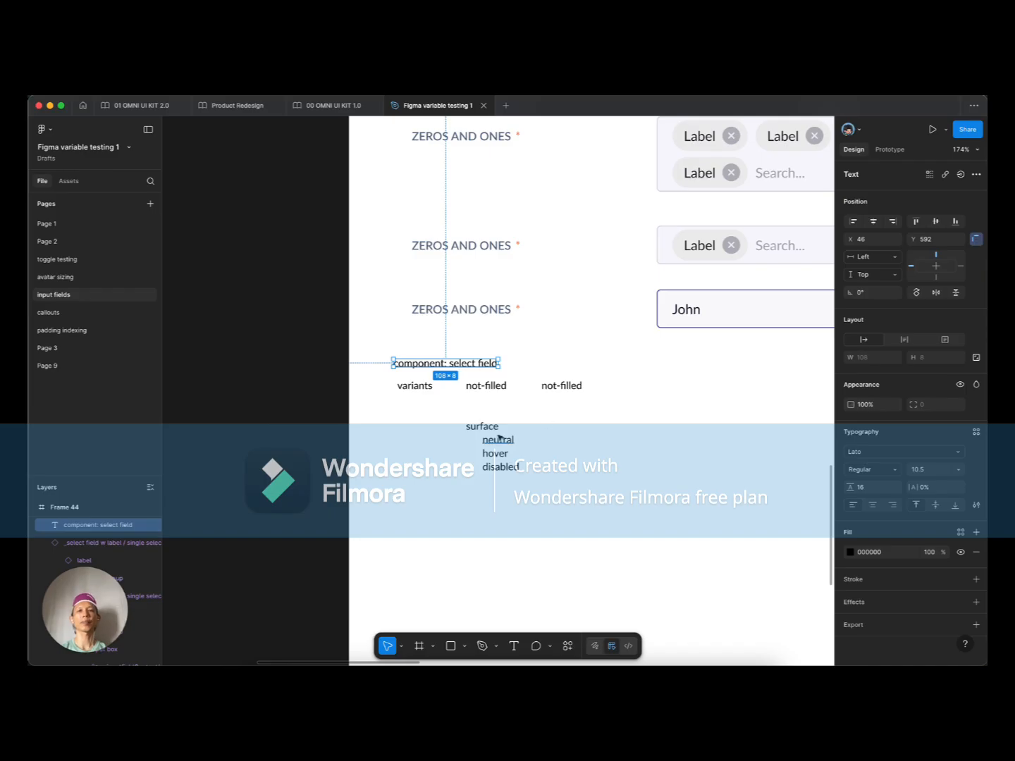
scroll(433, 457, "down", 3, "super")
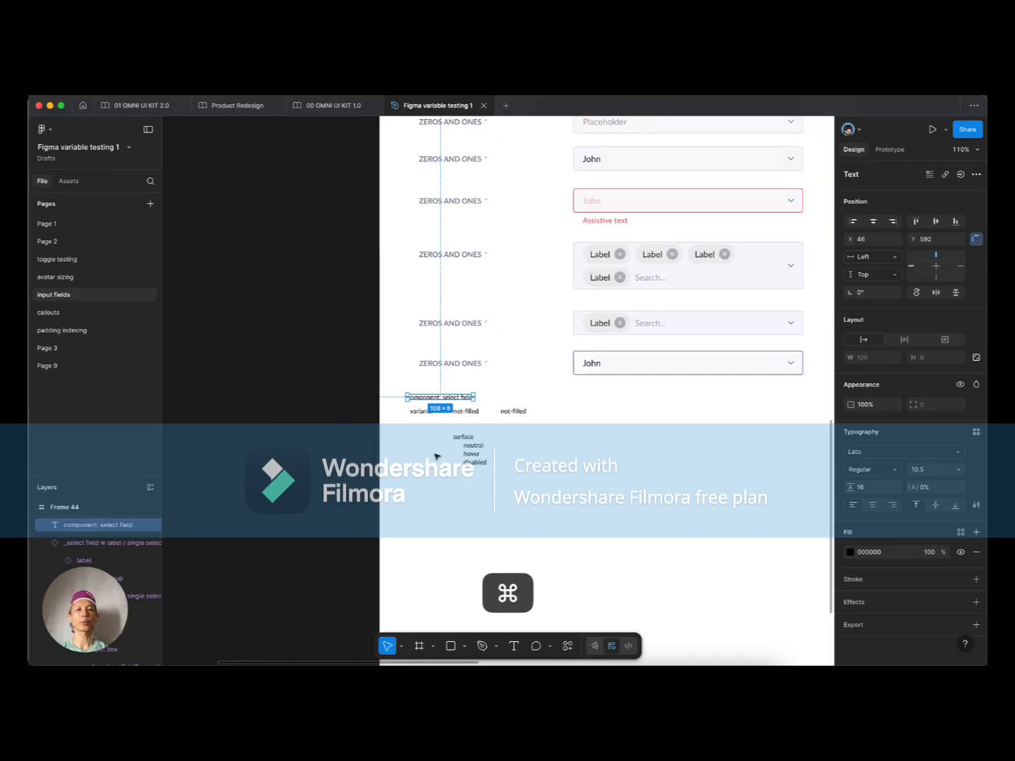
scroll(599, 465, "right", 2)
scroll(599, 465, "up", 1)
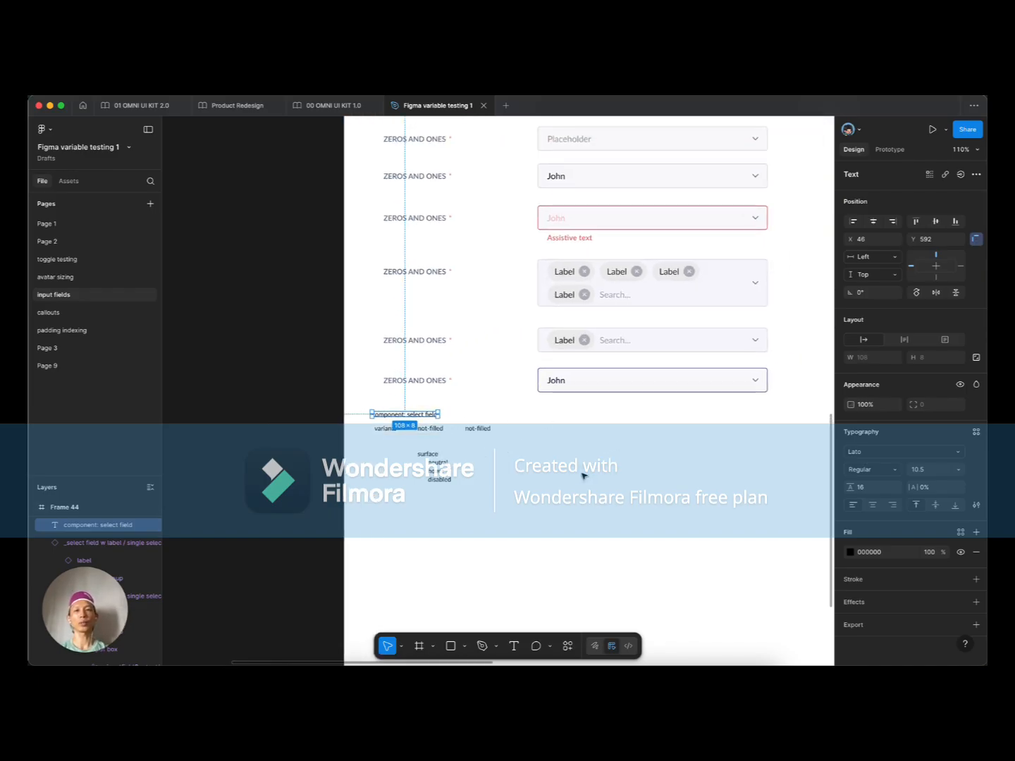
scroll(582, 475, "down", 2, "super")
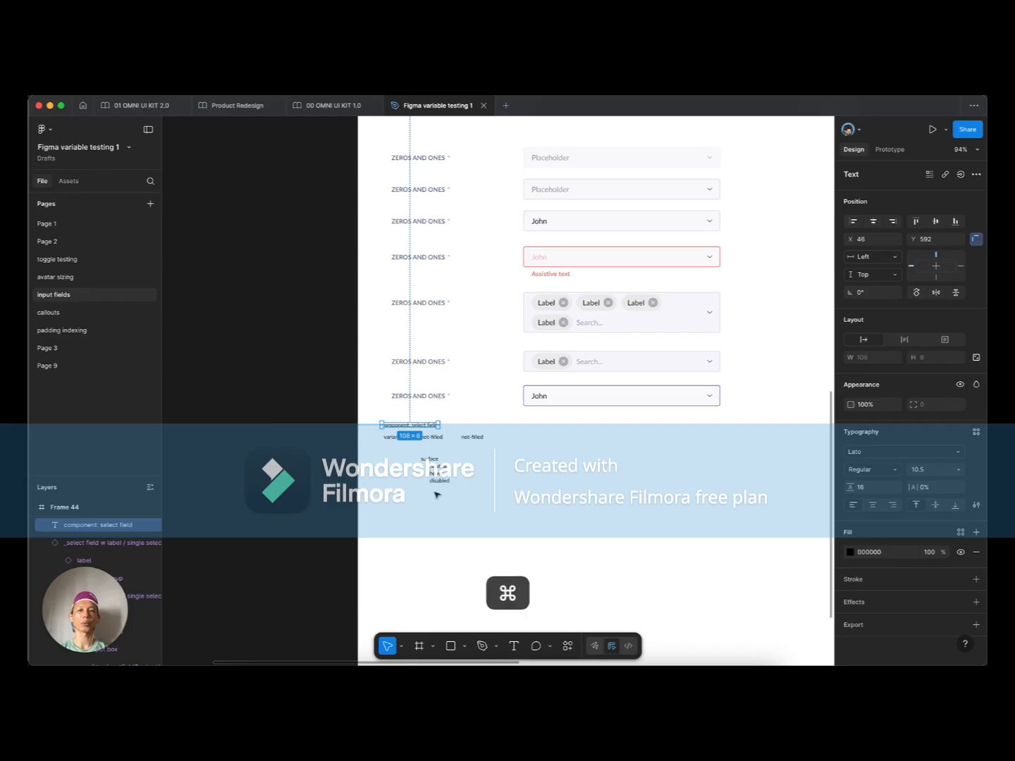
scroll(437, 493, "up", 3)
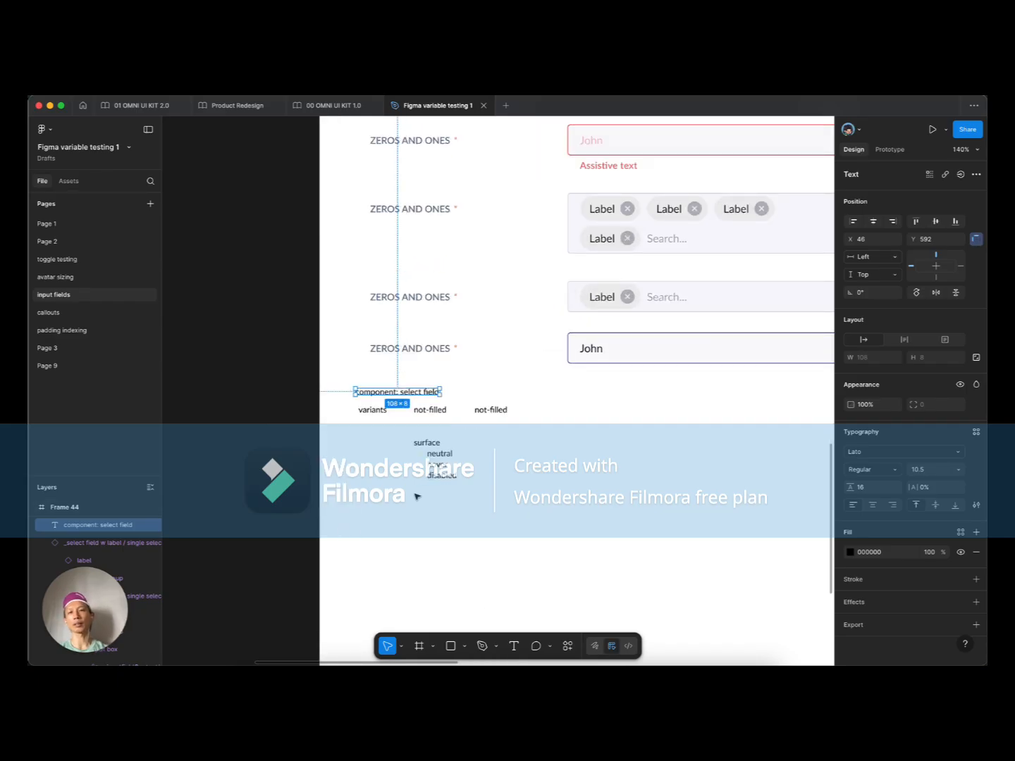
scroll(405, 493, "up", 2)
scroll(404, 494, "up", 1)
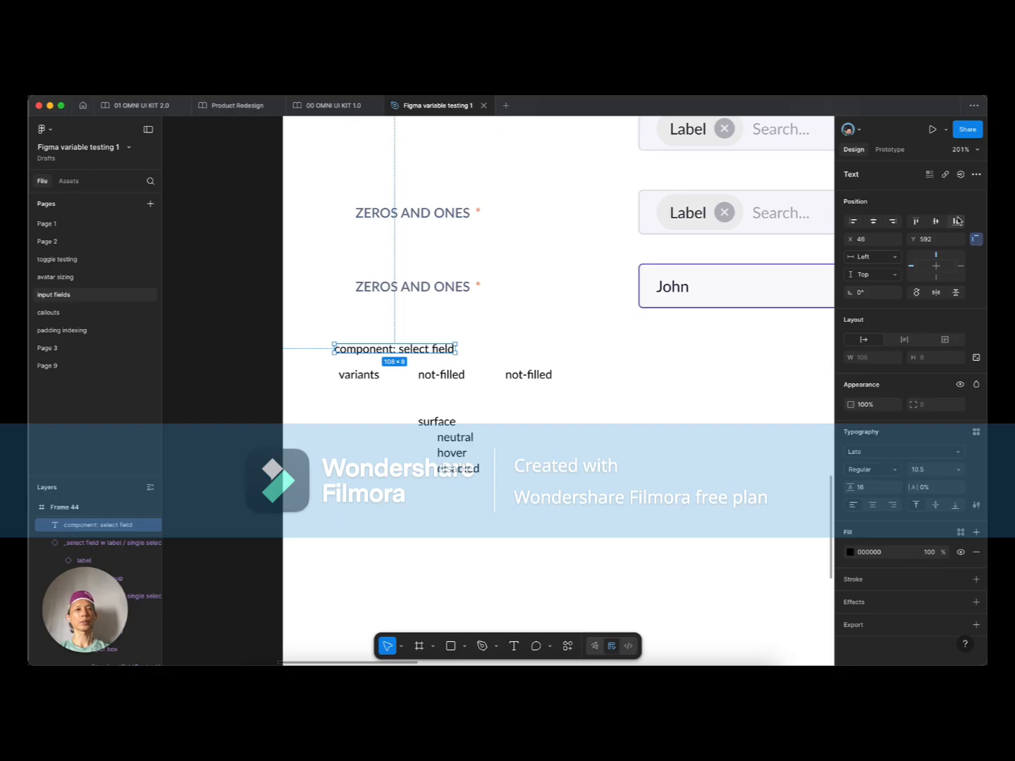
Step: Browse the variable collection list, then close the Variables table back to the canvas
left_click(272, 202)
left_click(975, 219)
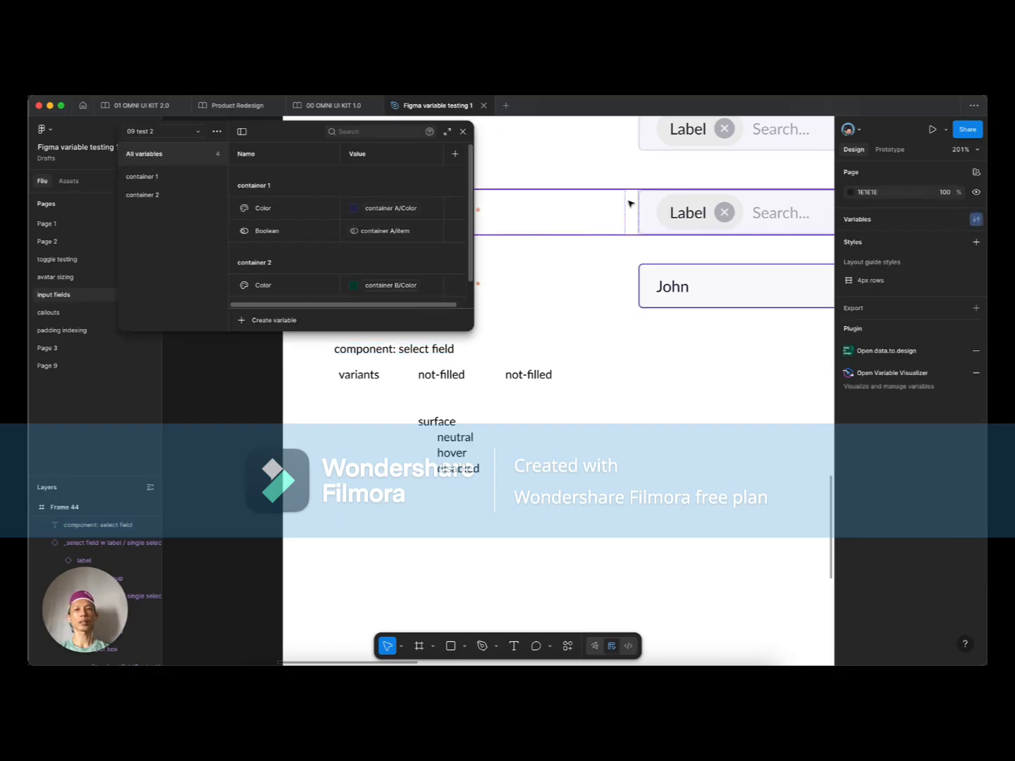
left_click(187, 131)
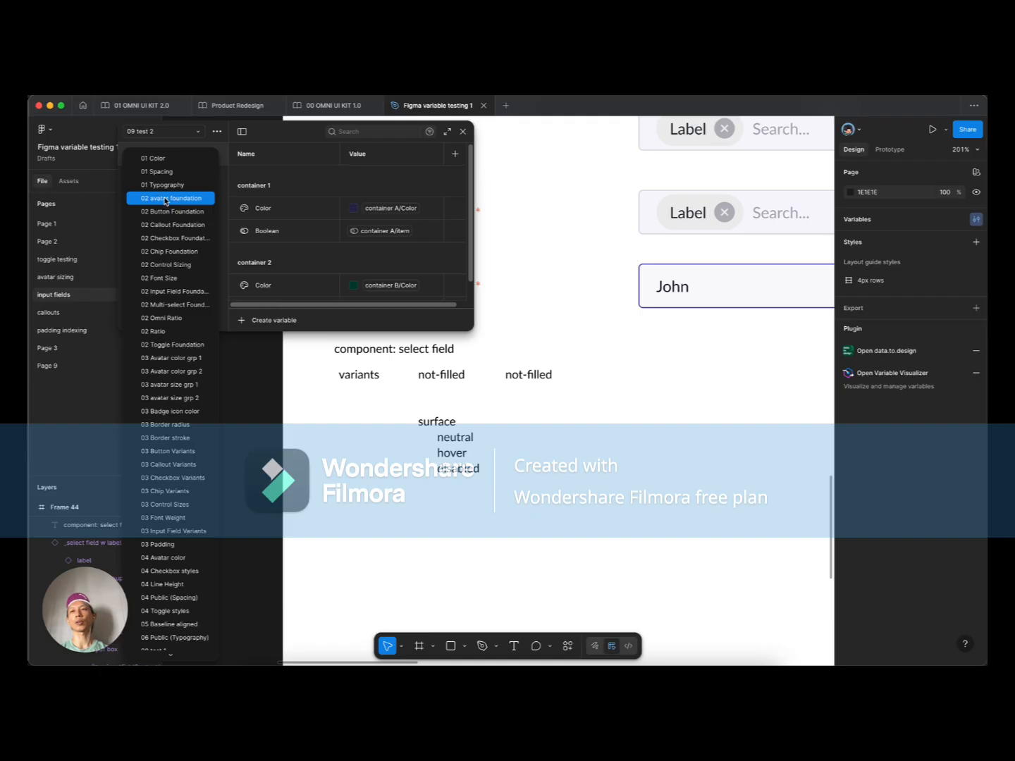
left_click(567, 272)
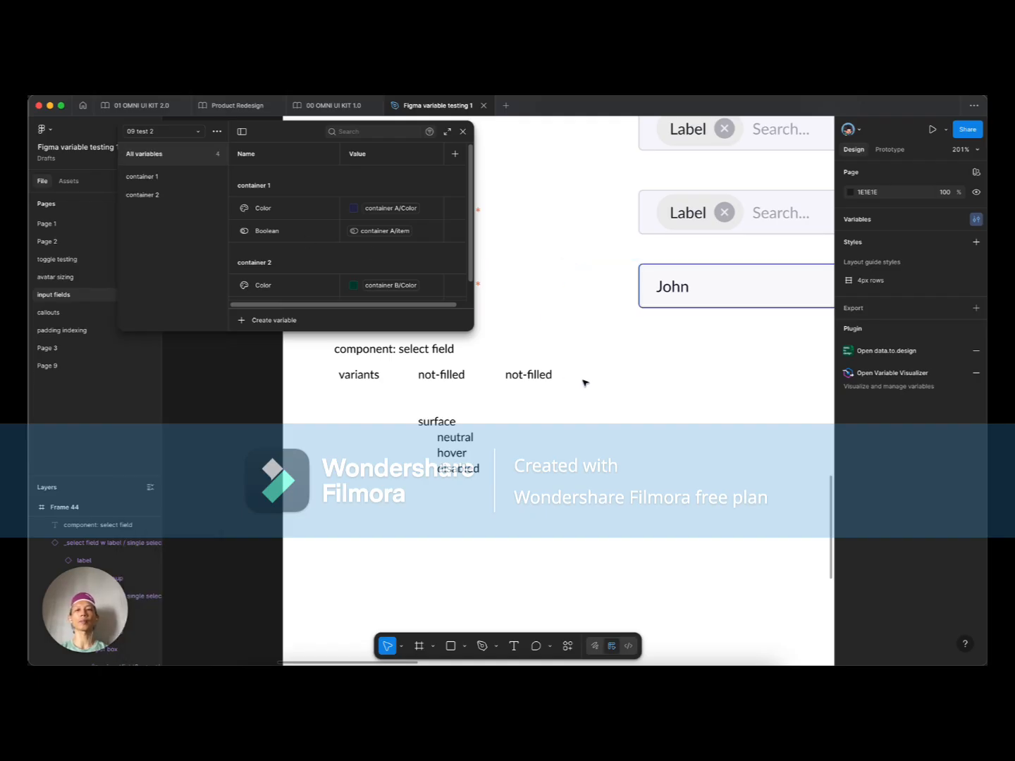
left_click(462, 134)
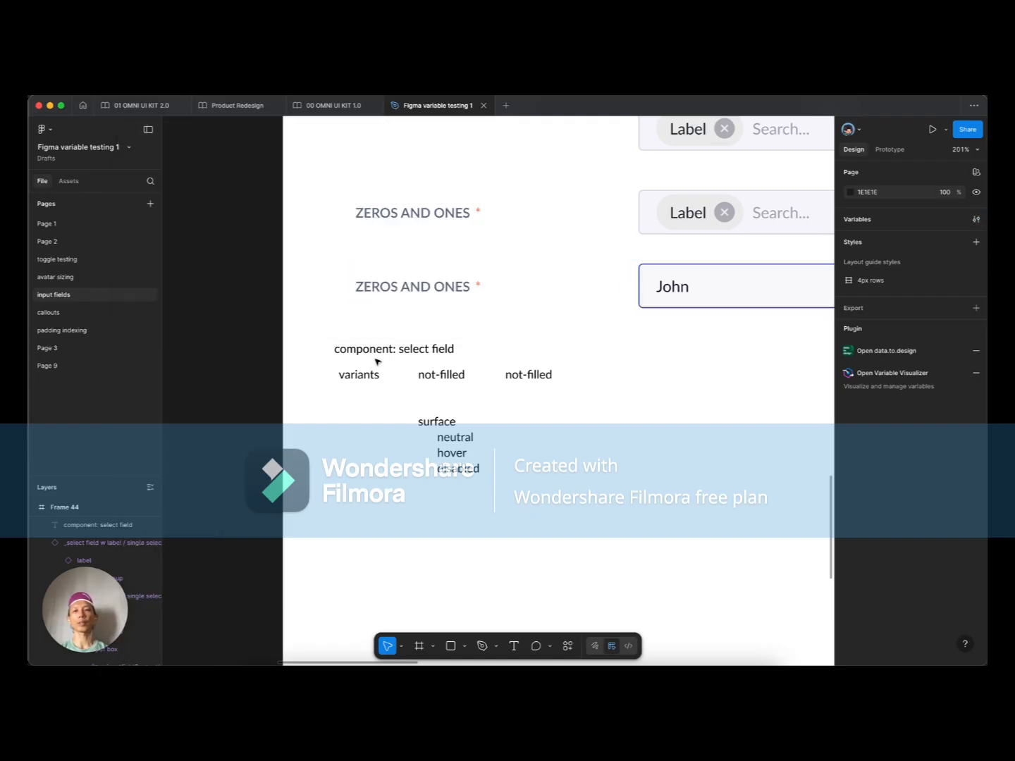
scroll(381, 366, "down", 2)
scroll(403, 366, "up", 2)
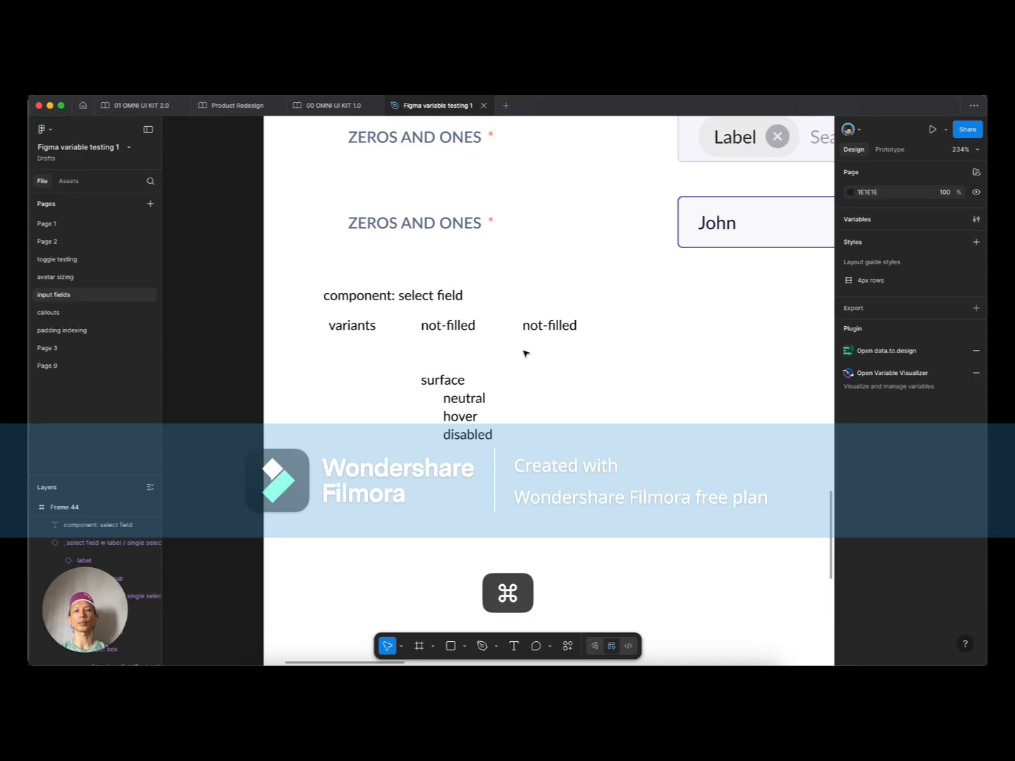
Step: Rename the second not-filled label to 'filled' and nudge it right
left_click(551, 327)
double_click(551, 325)
left_click_drag(546, 325, 474, 324)
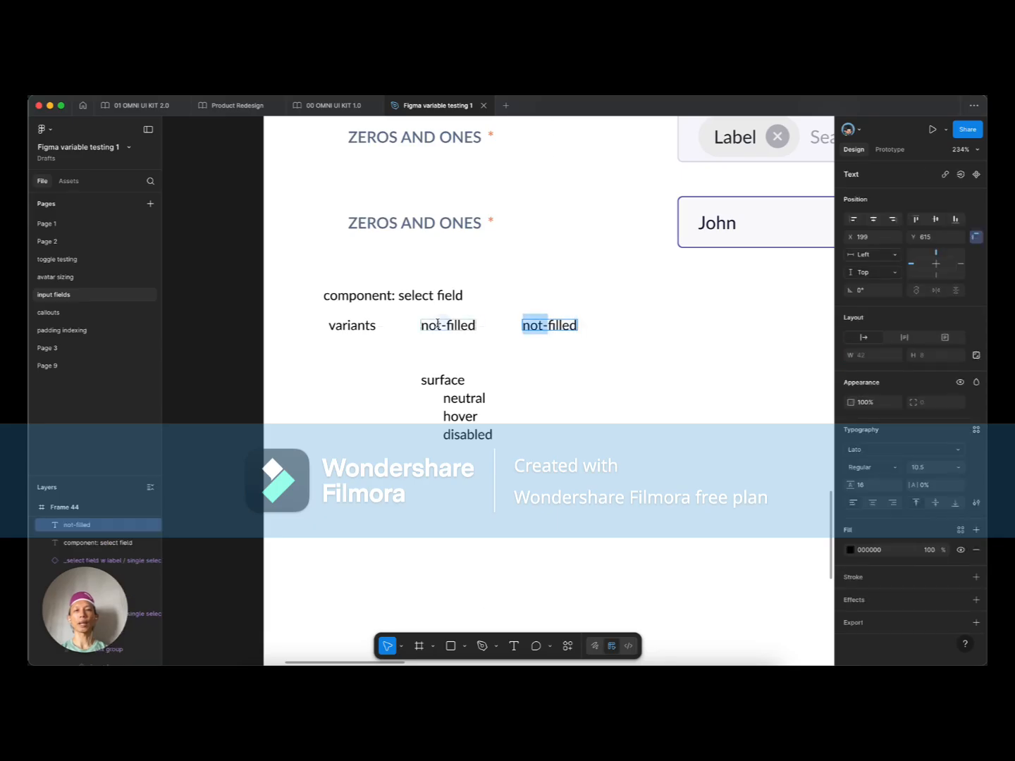
key("BackSpace")
left_click(500, 324)
left_click(506, 356)
left_click(541, 322)
left_click_drag(542, 324, 572, 325)
left_click_drag(446, 329, 462, 328)
left_click(468, 358)
Step: Shift the variants, not-filled and filled row right and down beside surface
left_click(437, 381)
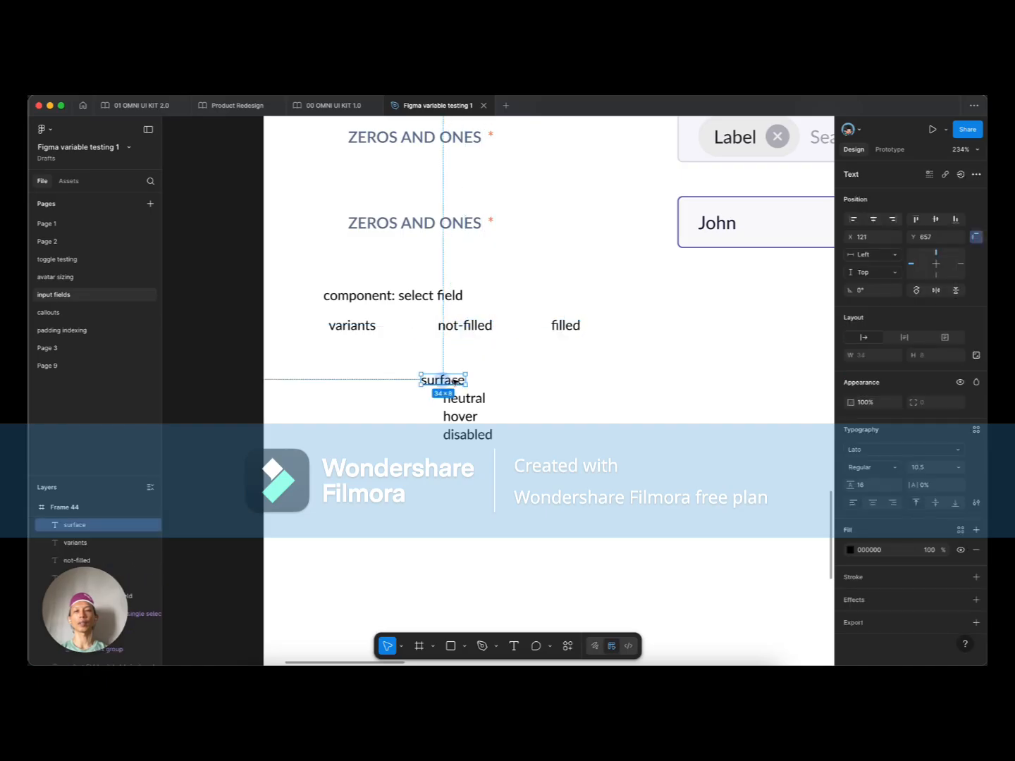
left_click_drag(299, 317, 624, 347)
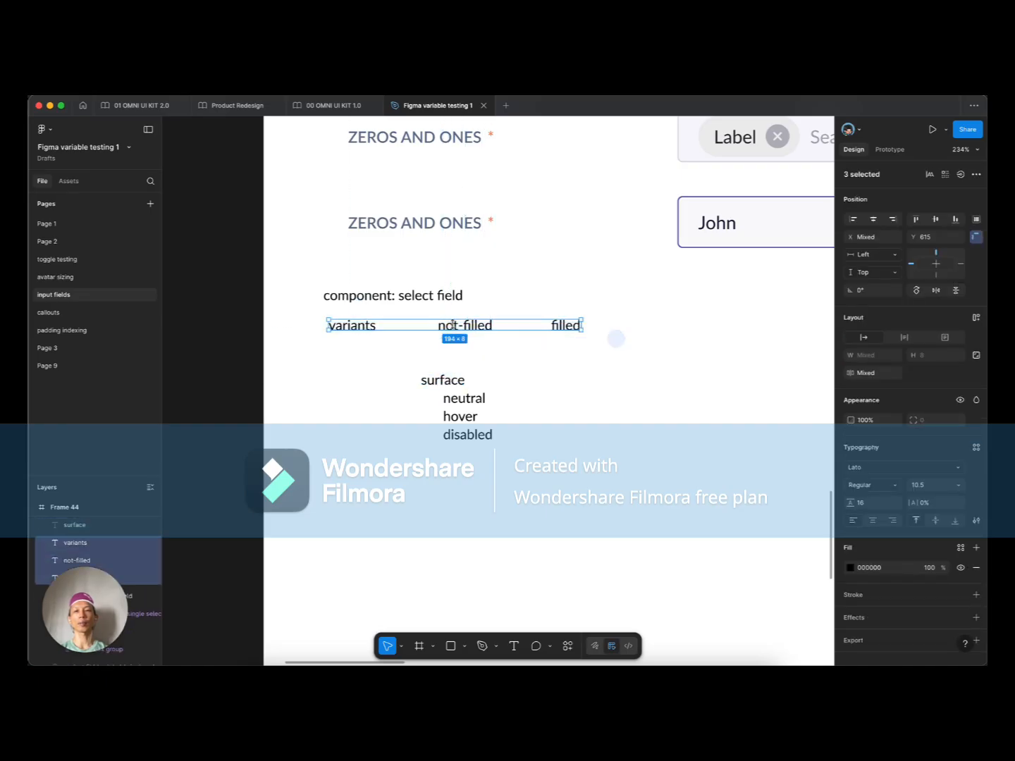
mouse_move(342, 326)
left_mouse_down()
mouse_move(437, 344)
mouse_move(443, 386)
mouse_move(348, 325)
left_mouse_up()
double_click(348, 325)
left_click(386, 324)
double_click(353, 324)
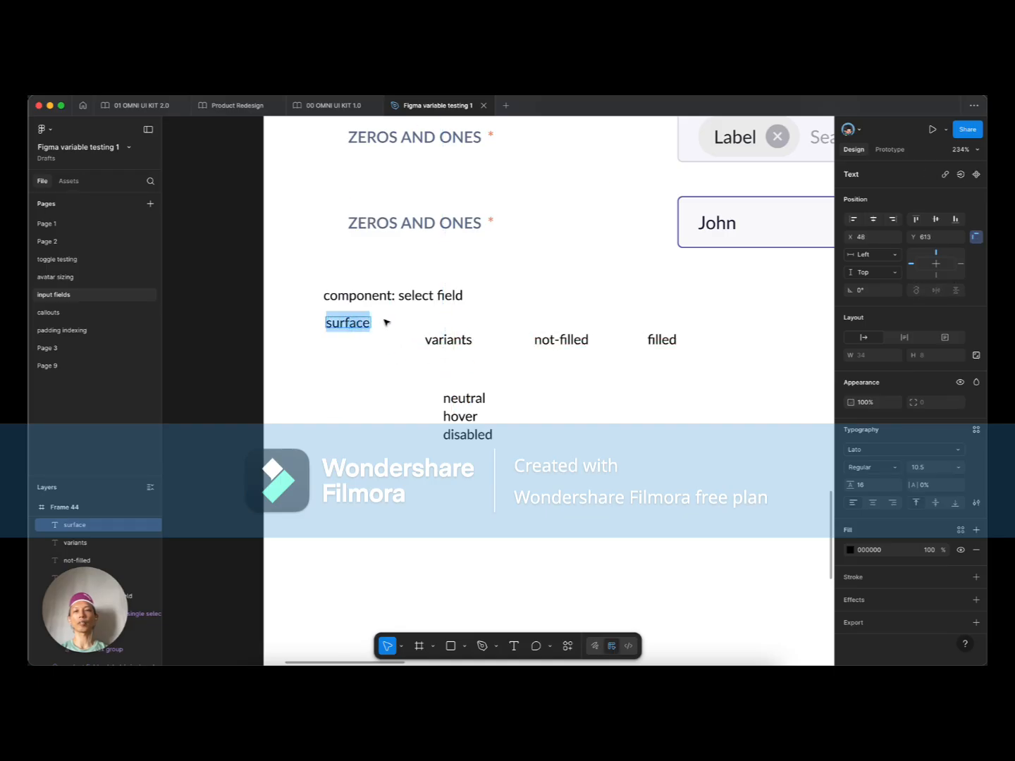
key("Left")
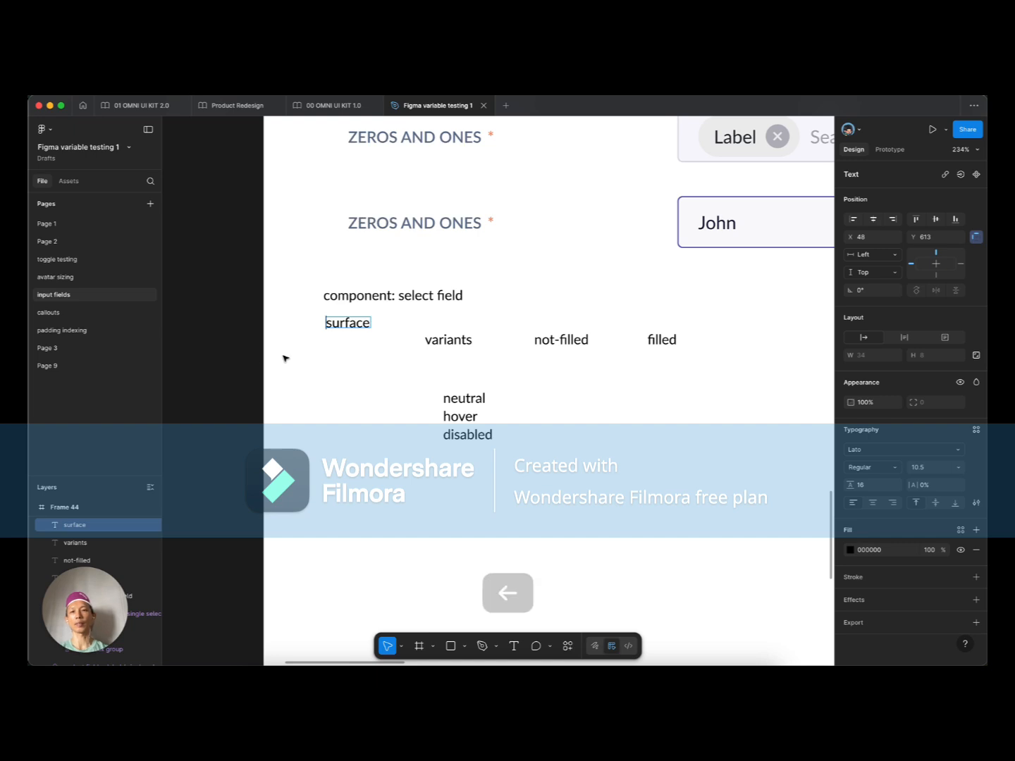
left_click(335, 361)
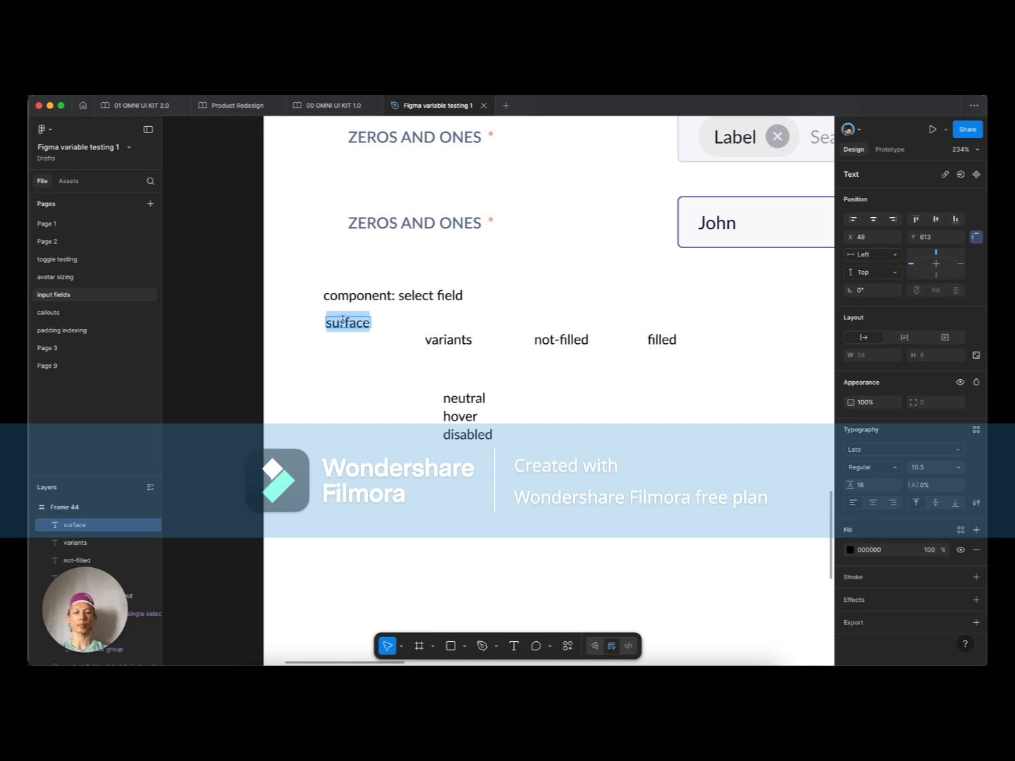
Step: Duplicate the surface label and retype the left copy as 'property:'
left_click_drag(342, 320, 381, 324)
double_click(359, 323)
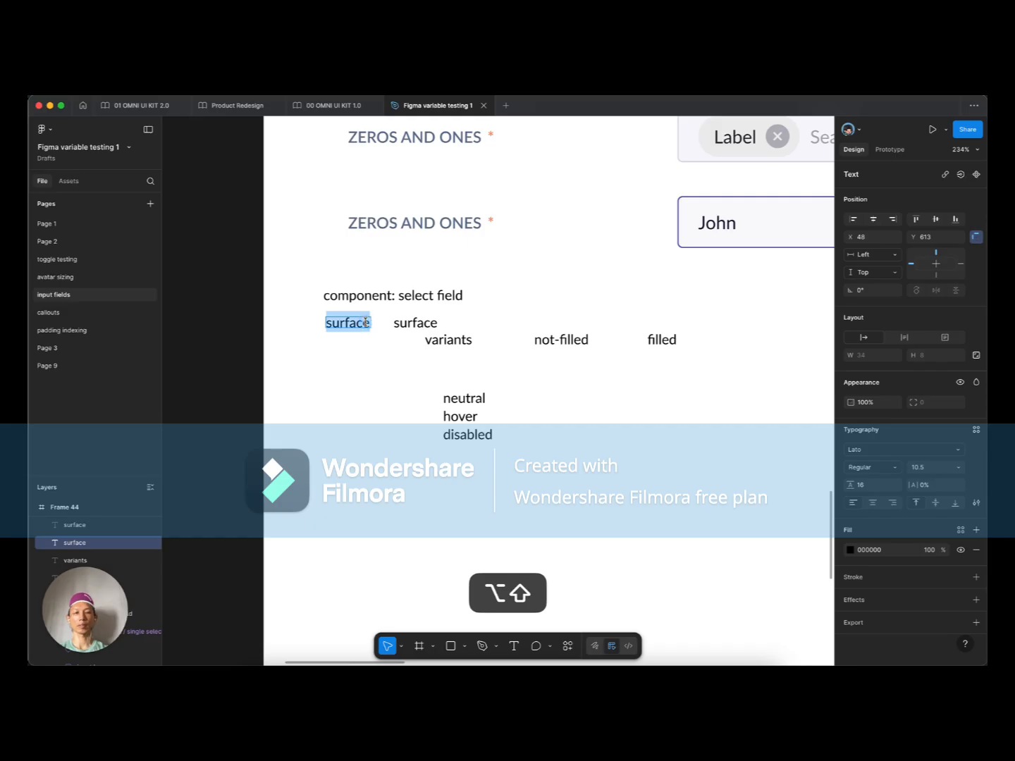
type("propoe")
key("BackSpace")
key("BackSpace")
type("erty:")
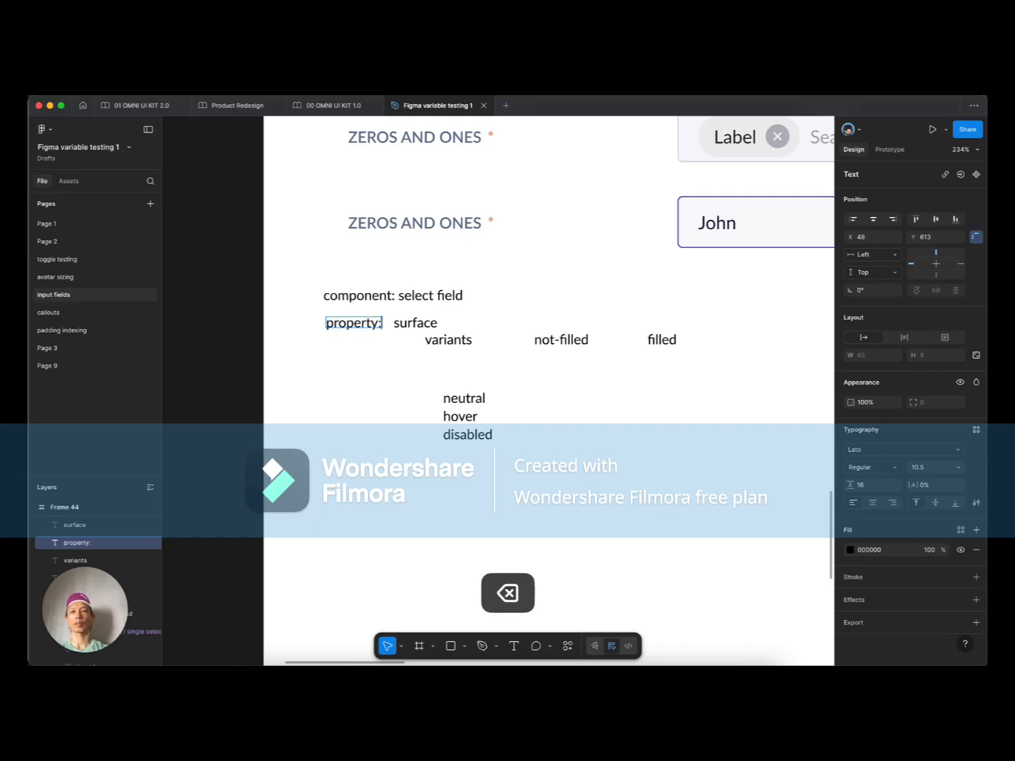
key("Escape")
Step: Align the variants row under property: and add a colon so it reads 'variants:'
left_click(412, 325)
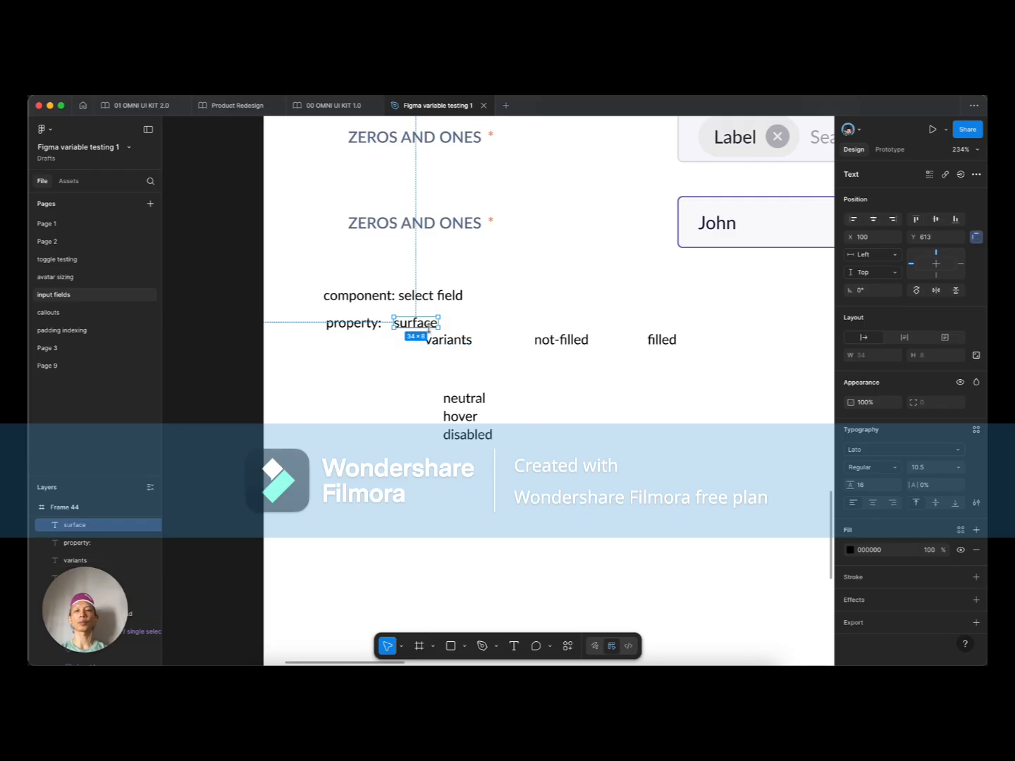
left_click(445, 342)
left_click_drag(460, 343, 363, 342)
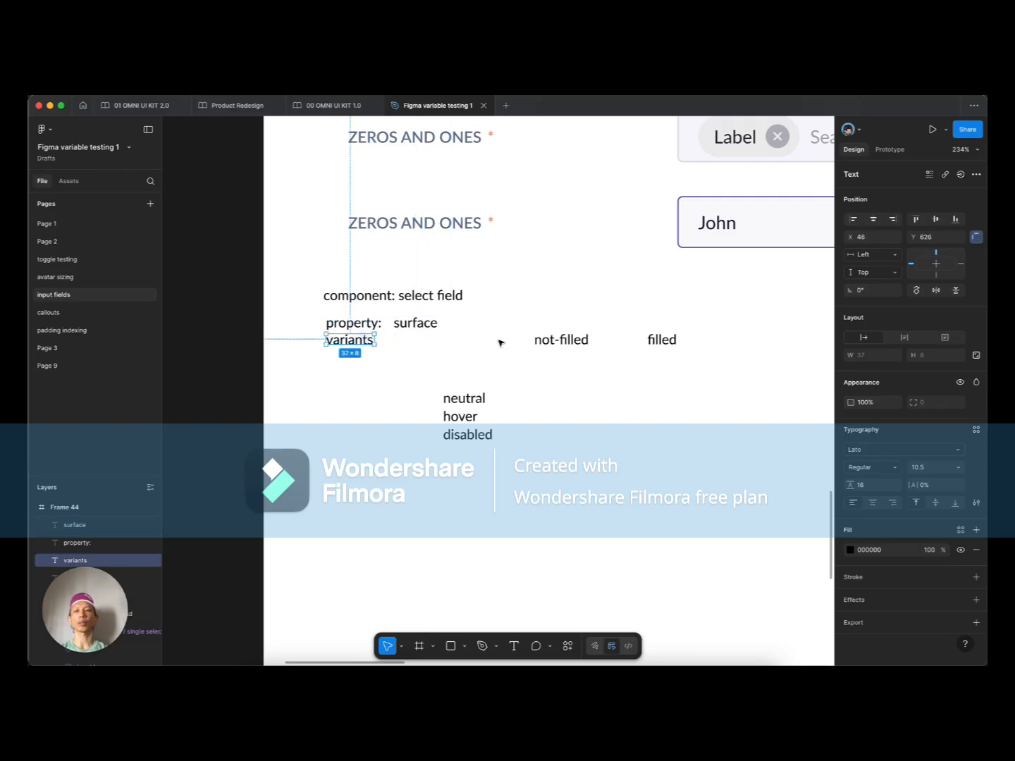
left_click(541, 341, "shift")
left_click(673, 341, "shift")
left_click_drag(346, 341, 345, 348)
double_click(356, 347)
left_click(373, 348)
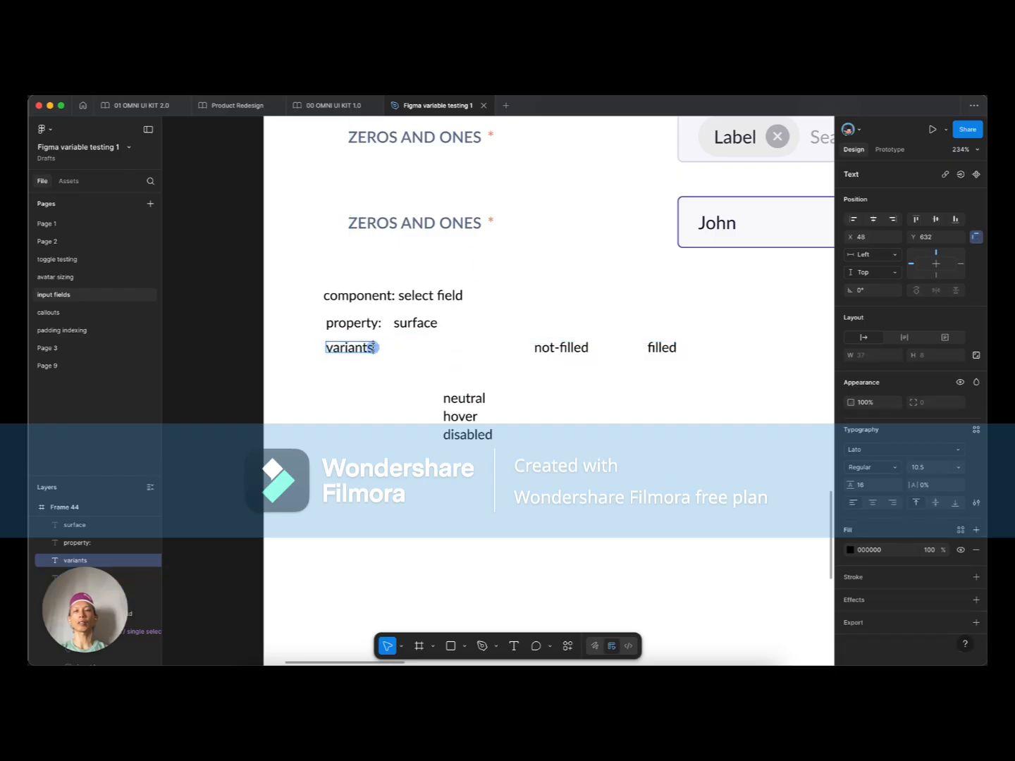
type(":")
key("Escape")
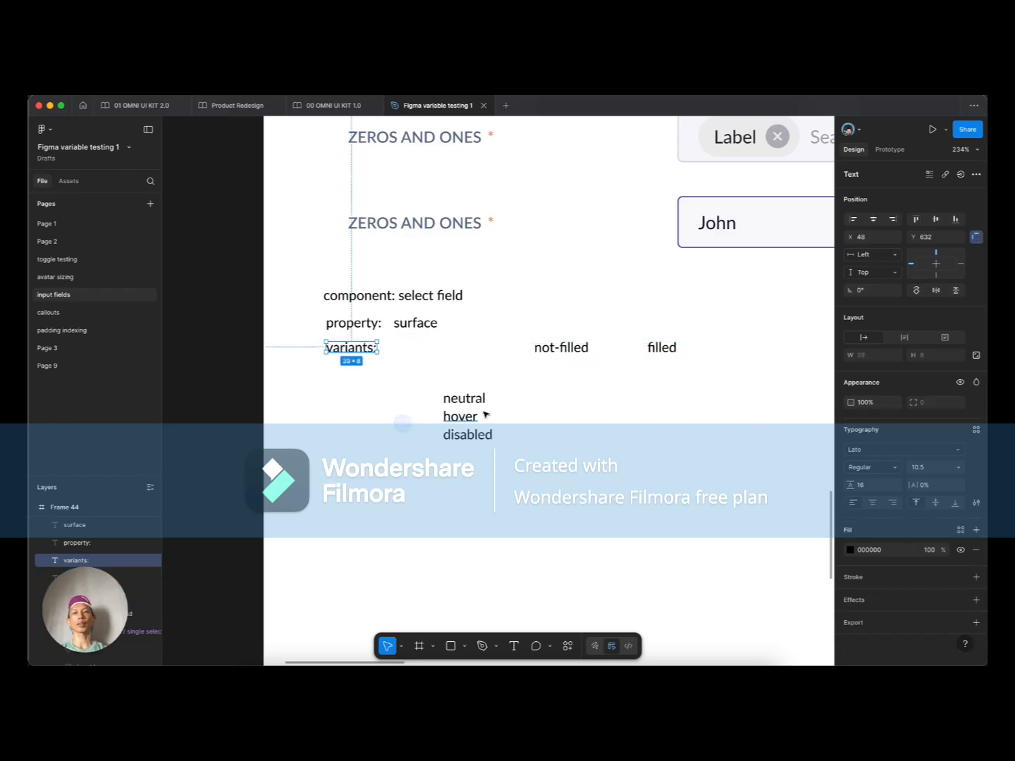
Step: Duplicate variants: directly below and move not-filled and filled closer to it
left_click(577, 350)
left_click(661, 348)
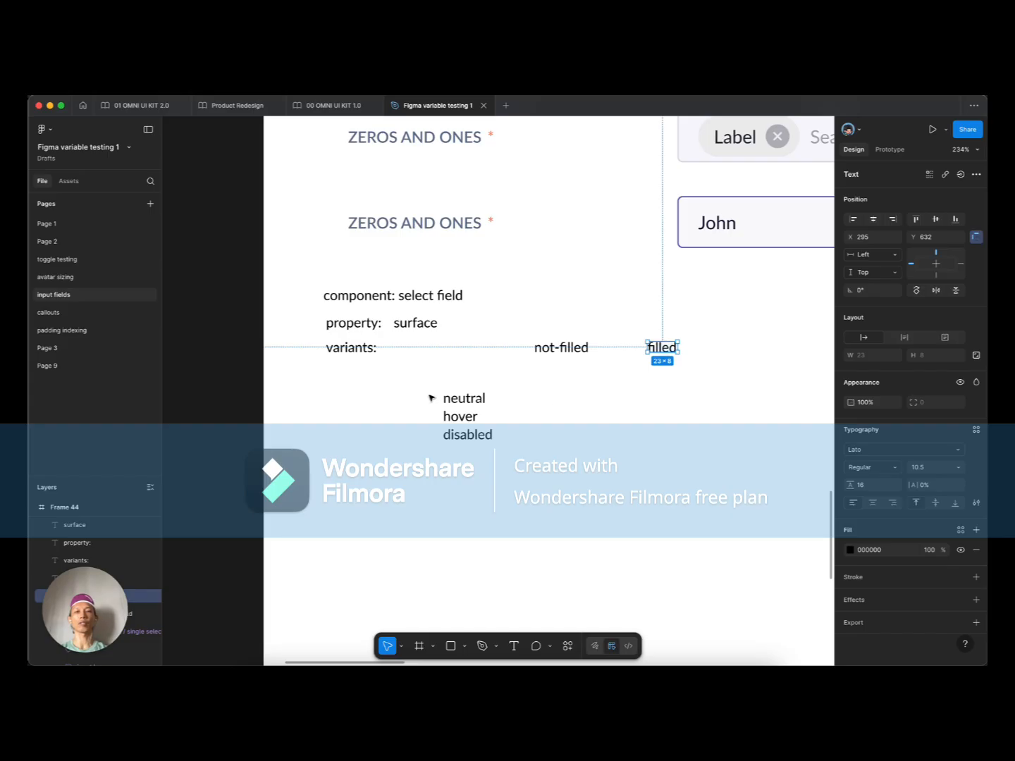
left_click_drag(431, 396, 503, 476)
left_click_drag(464, 418, 476, 426)
left_click(352, 348)
key("alt+shift")
left_click_drag(354, 351, 352, 378)
left_click(561, 347)
left_click(661, 348, "shift")
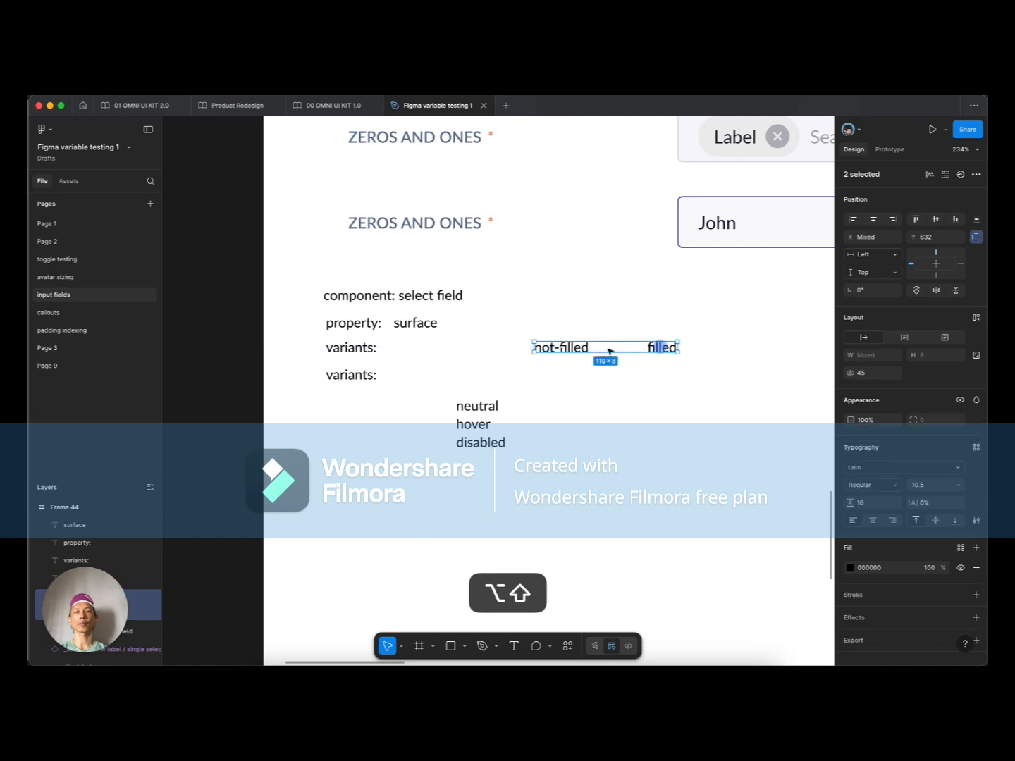
left_click_drag(549, 349, 430, 350)
Step: Retype the duplicate label as 'states:' beside the neutral, hover, disabled list
left_click(350, 374)
double_click(374, 374)
left_click(375, 374)
double_click(351, 374)
type("states")
key("Escape")
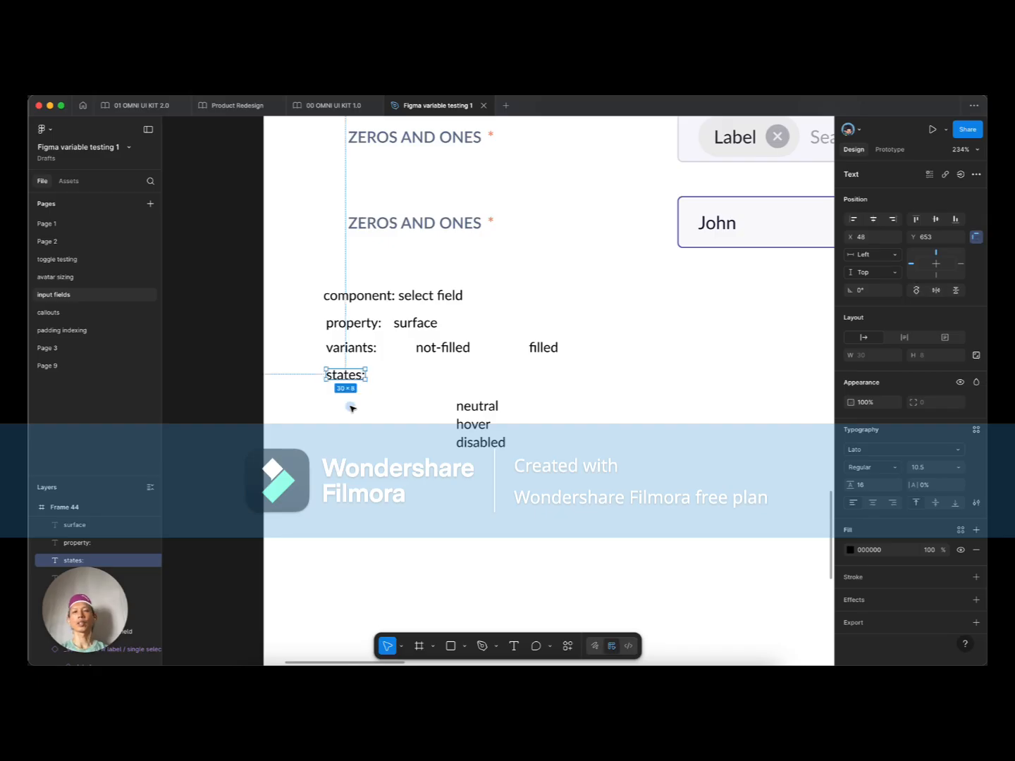
key("Escape")
left_click(451, 405)
left_click(514, 416)
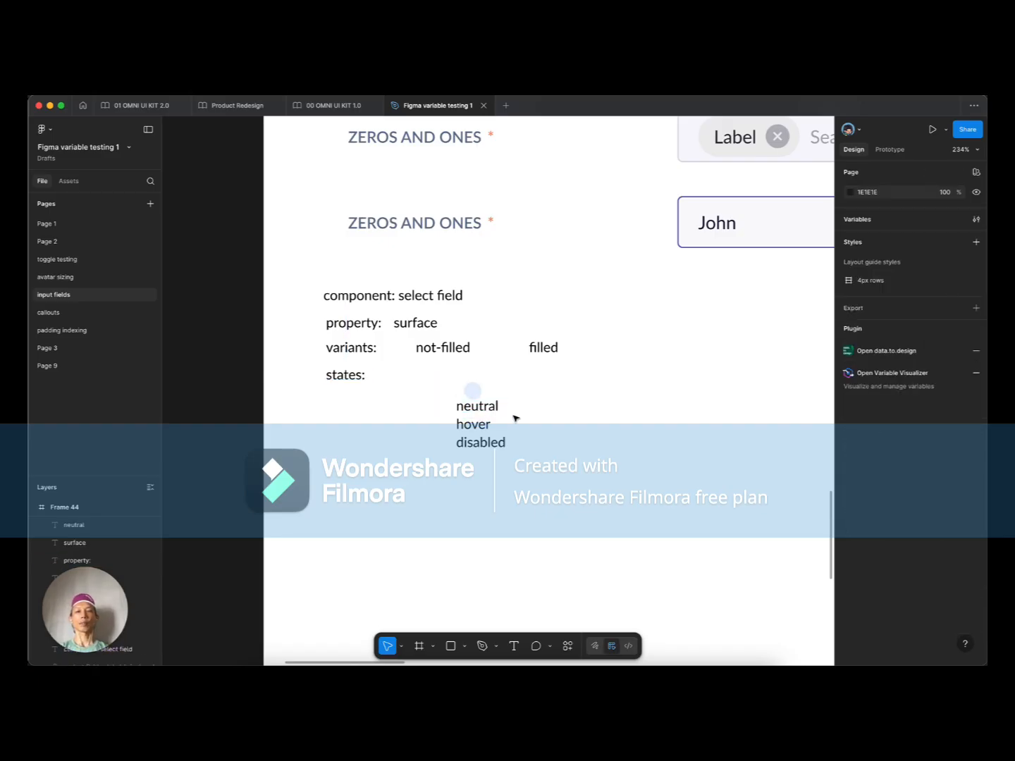
left_click_drag(543, 470, 442, 392)
left_click(406, 403)
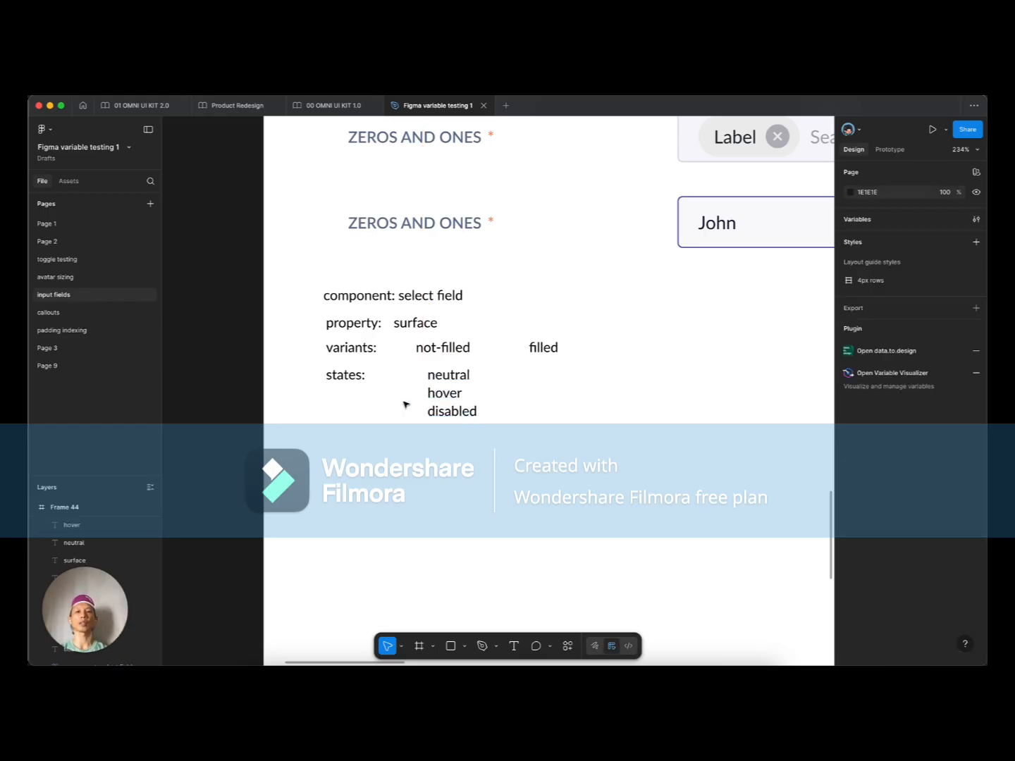
Step: Rename the disabled state label to 'active'
left_click(452, 374, "super")
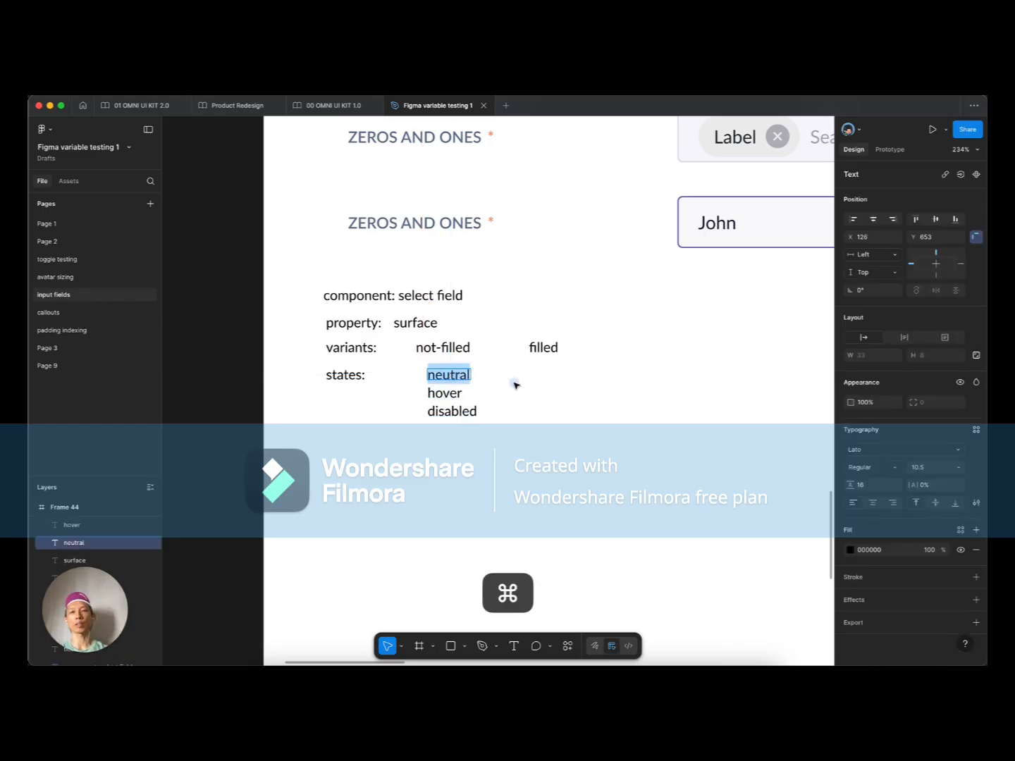
scroll(465, 441, "left", 2)
scroll(465, 440, "up", 2)
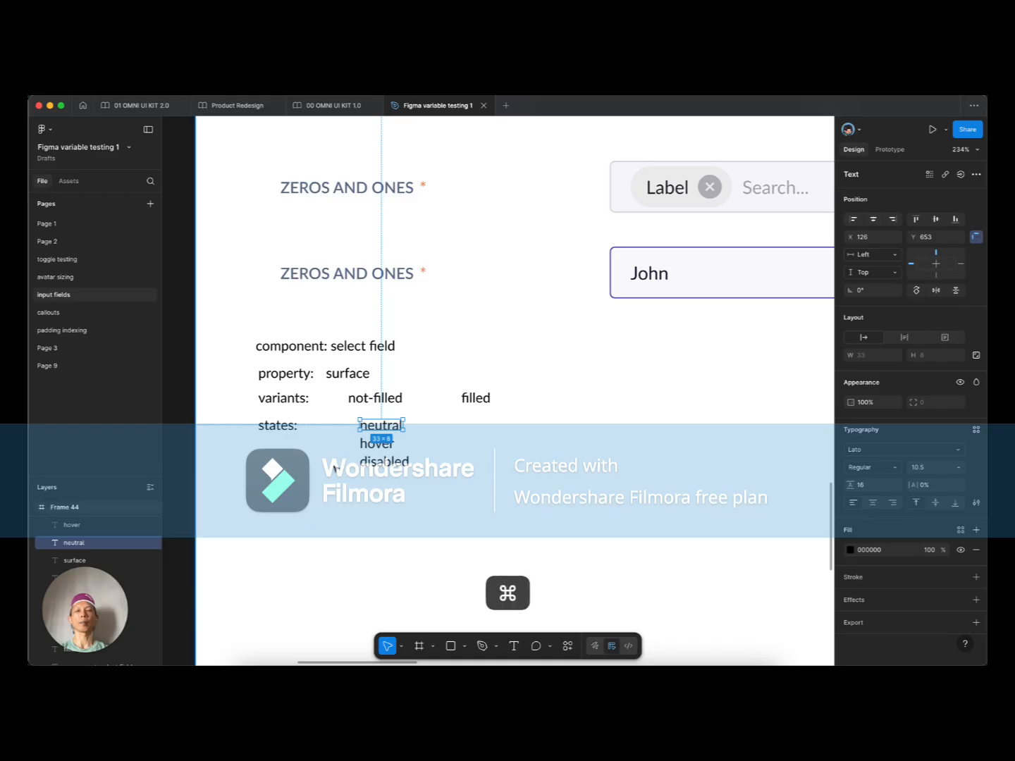
scroll(335, 465, "up", 3)
left_click(372, 444, "super")
left_click(397, 463, "super")
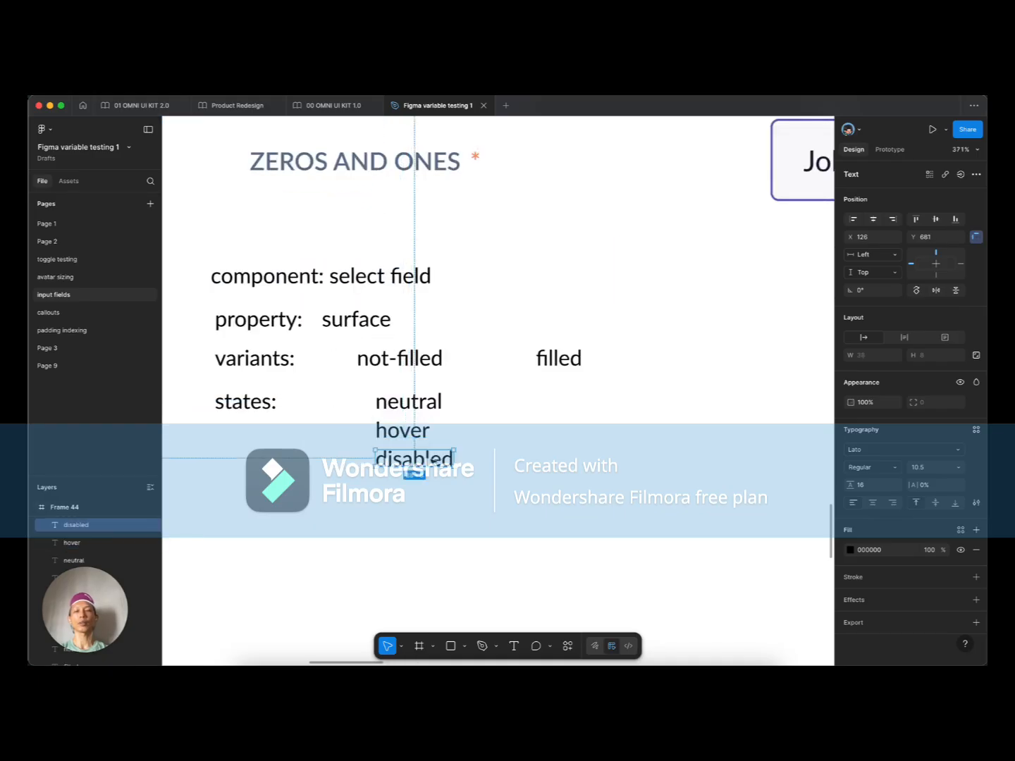
double_click(417, 459)
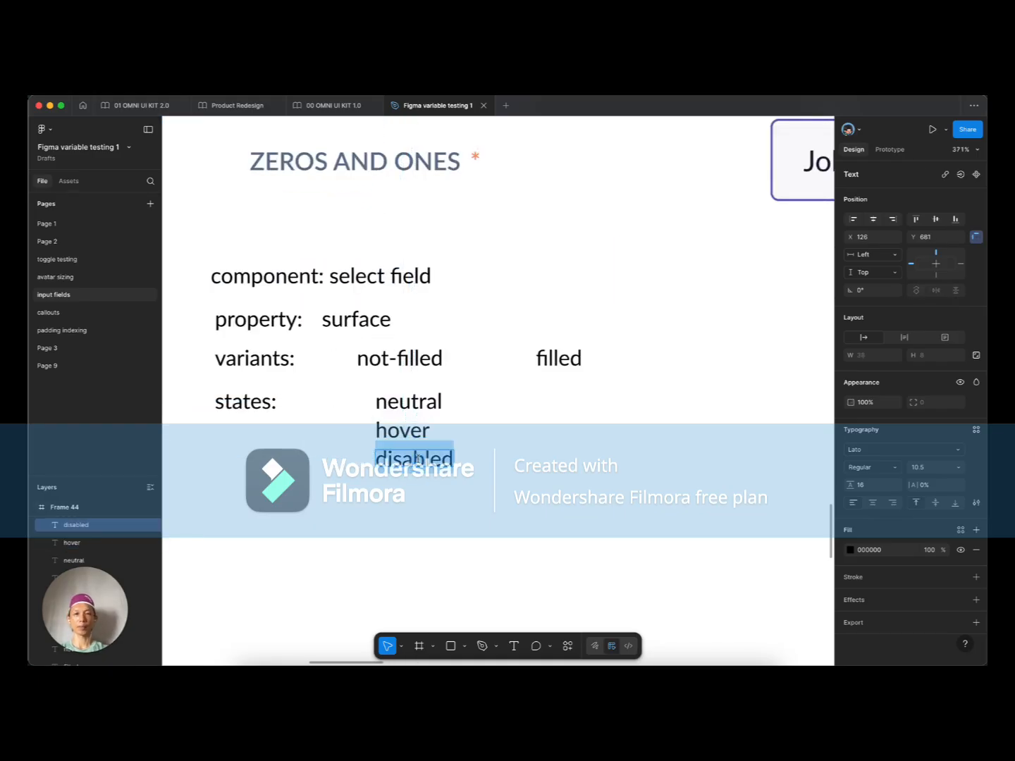
type("acti")
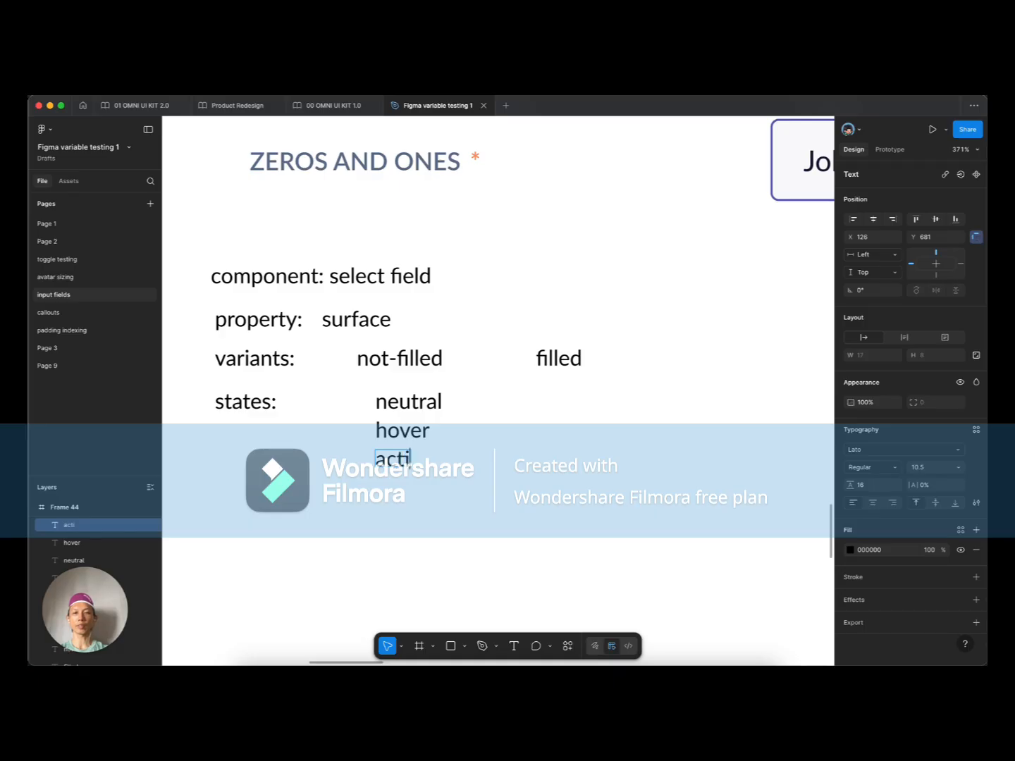
key("Escape")
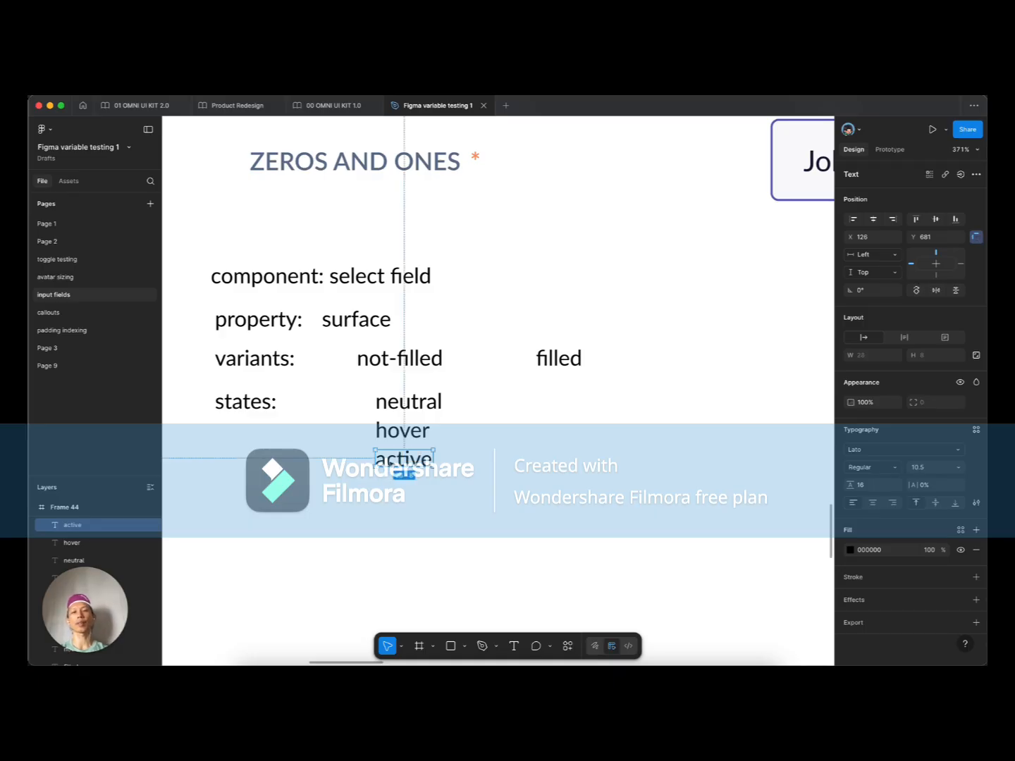
Step: Add 'error' and 'disabled' copies stacked below active
left_click_drag(390, 459, 389, 487)
double_click(388, 488)
type("error")
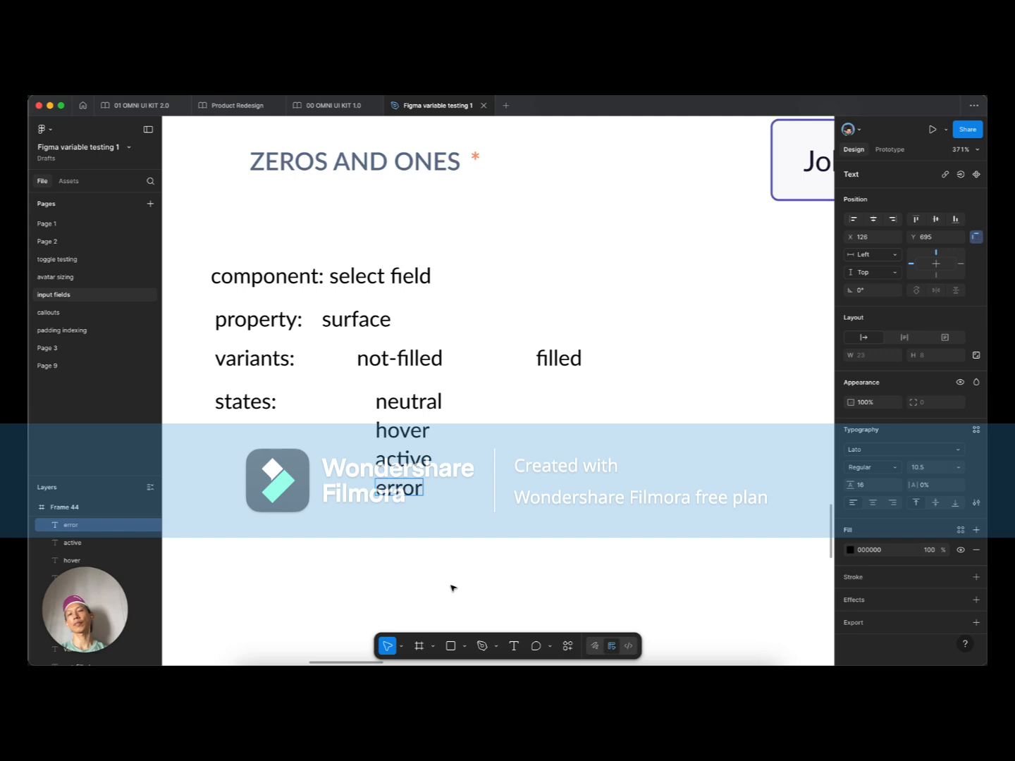
key("Escape")
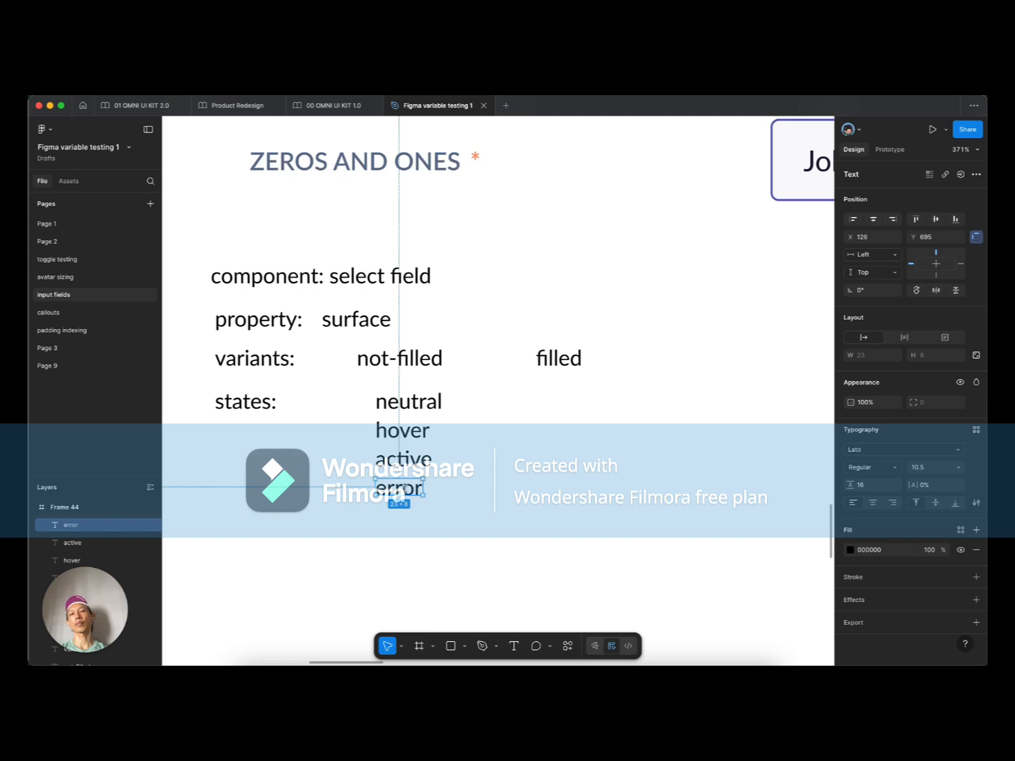
left_click_drag(394, 497, 392, 520)
key("super+z")
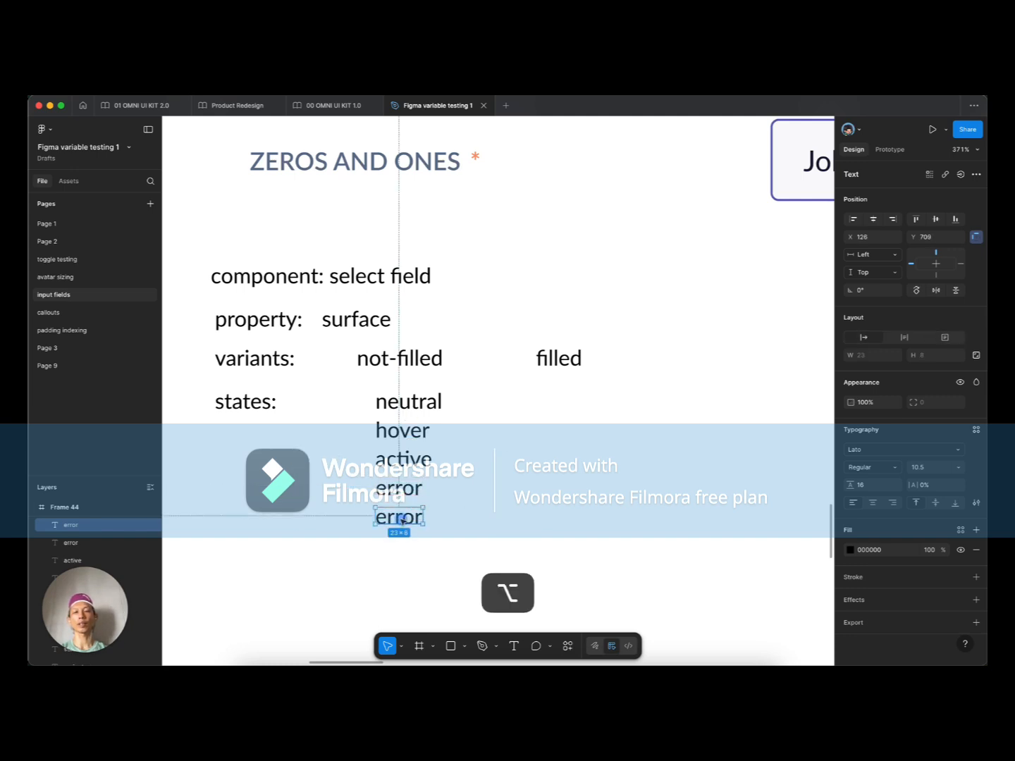
double_click(391, 520)
type("disabled")
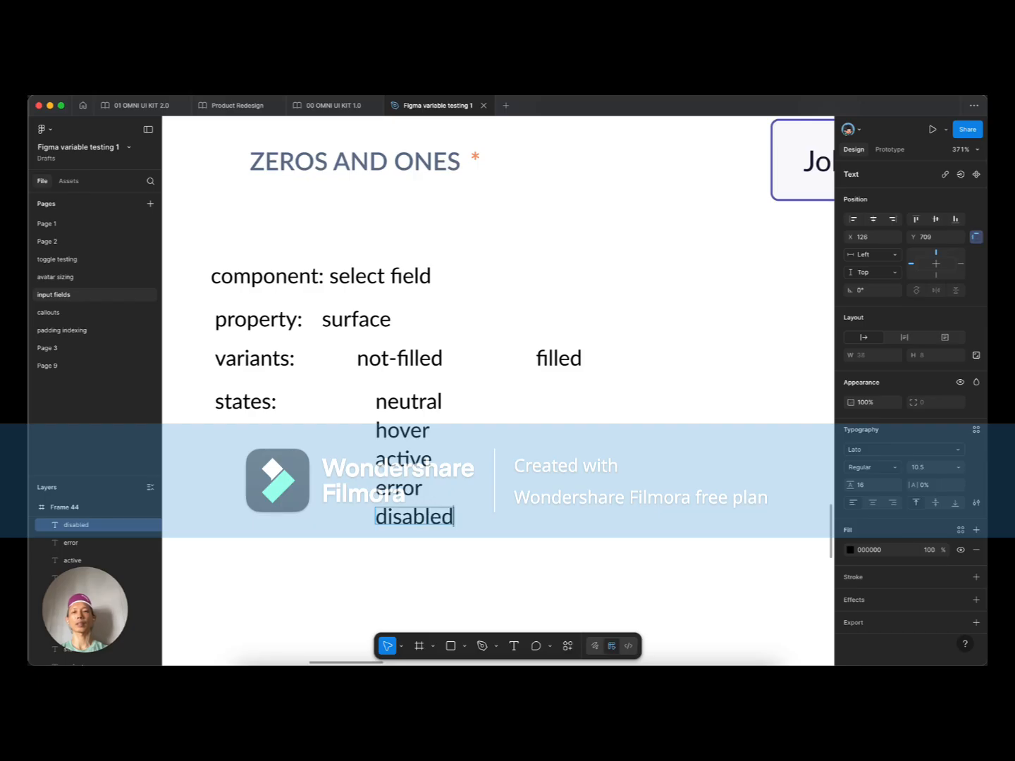
left_click(532, 456)
left_click(530, 454)
scroll(501, 412, "down", 1)
scroll(487, 388, "down", 4)
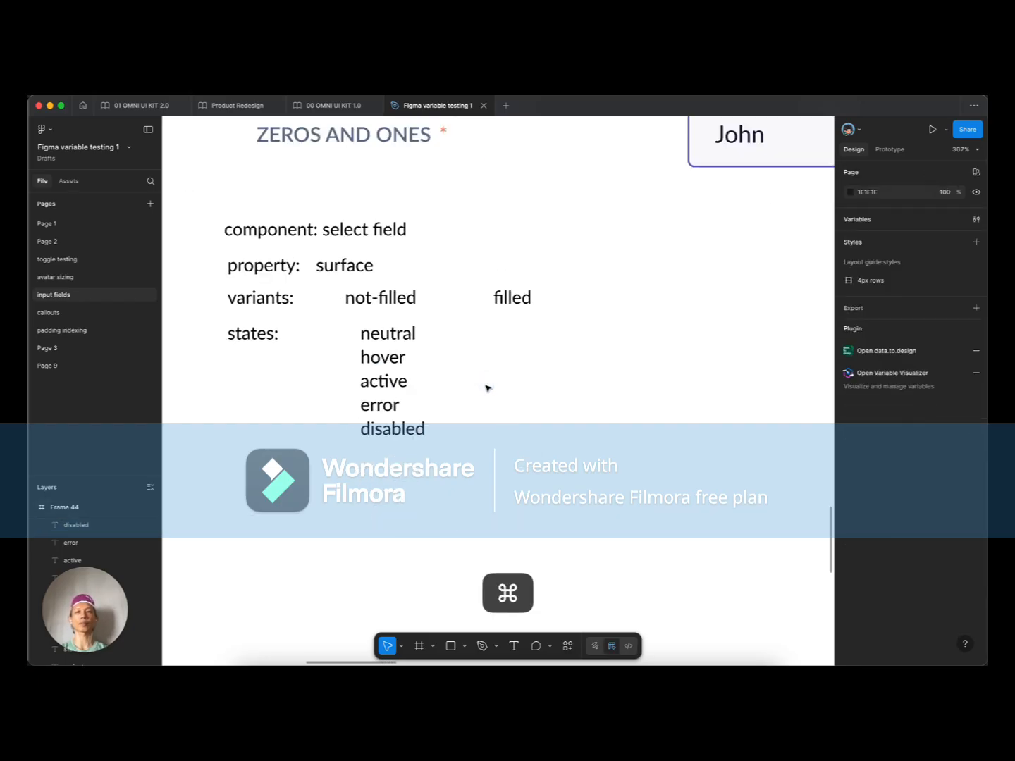
scroll(515, 389, "up", 2)
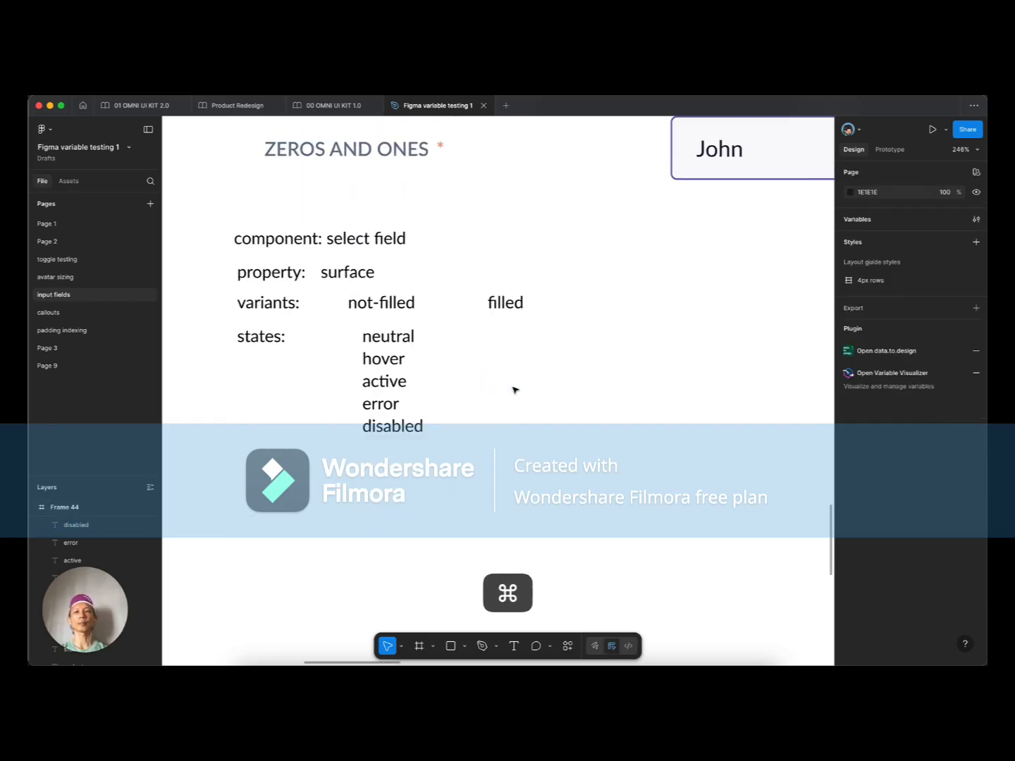
left_click(364, 275)
left_click(398, 303)
left_click(495, 302)
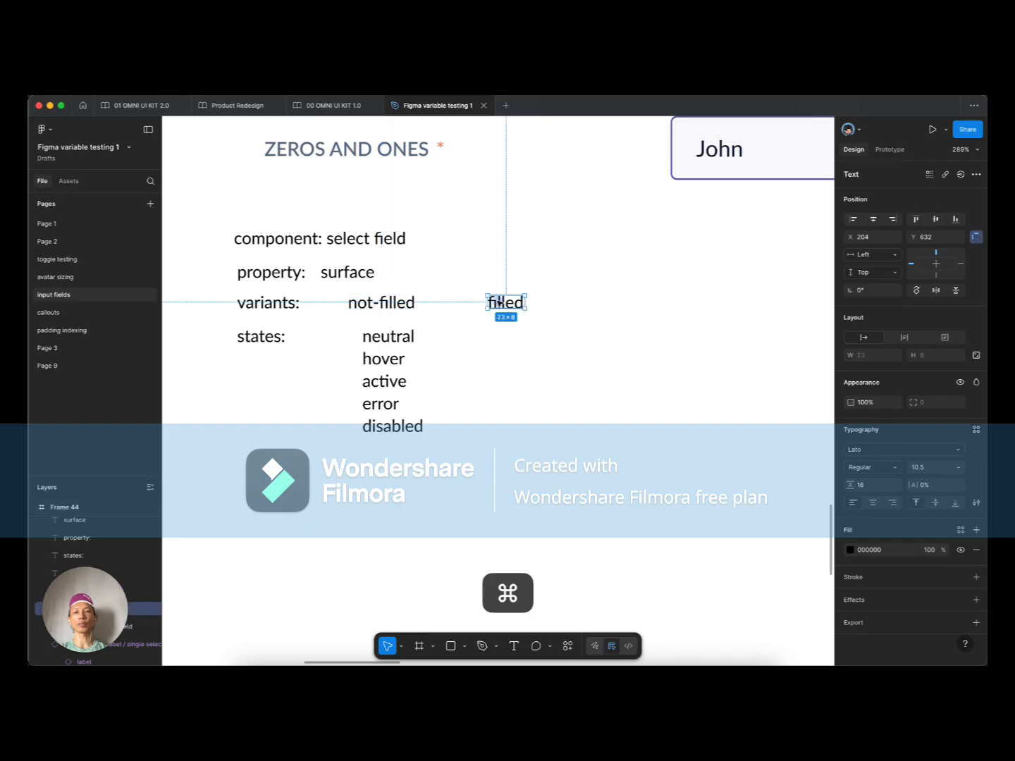
left_click(373, 302)
left_click(495, 303)
left_click_drag(442, 332, 402, 449)
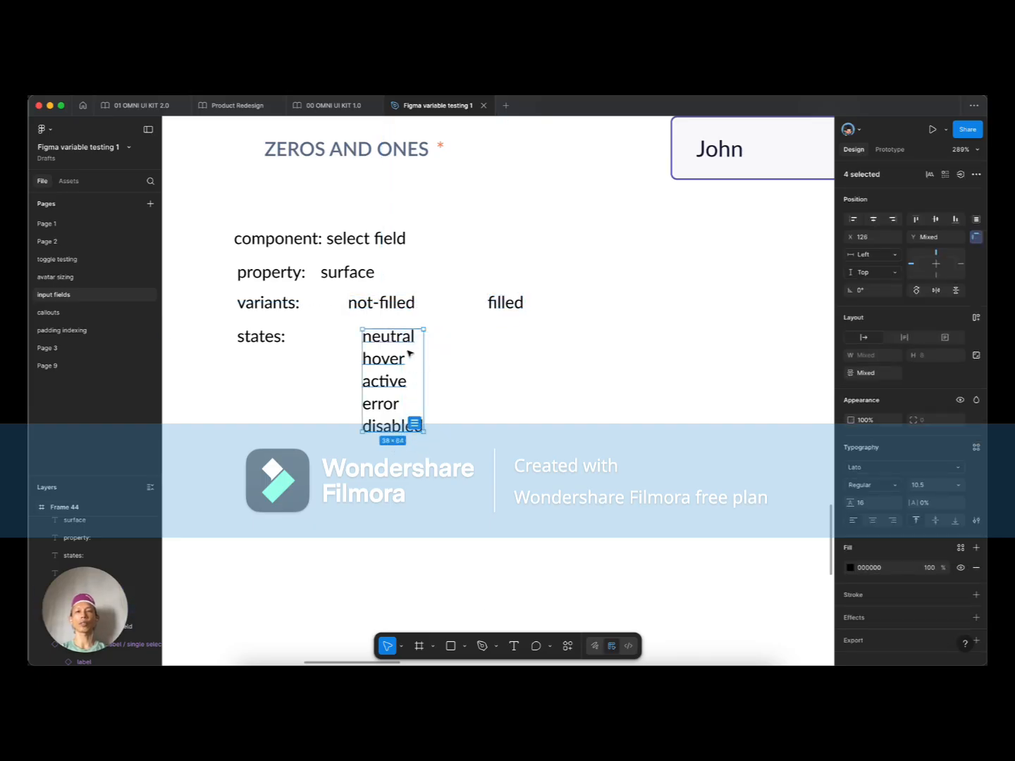
left_click(504, 421)
scroll(497, 407, "down", 5)
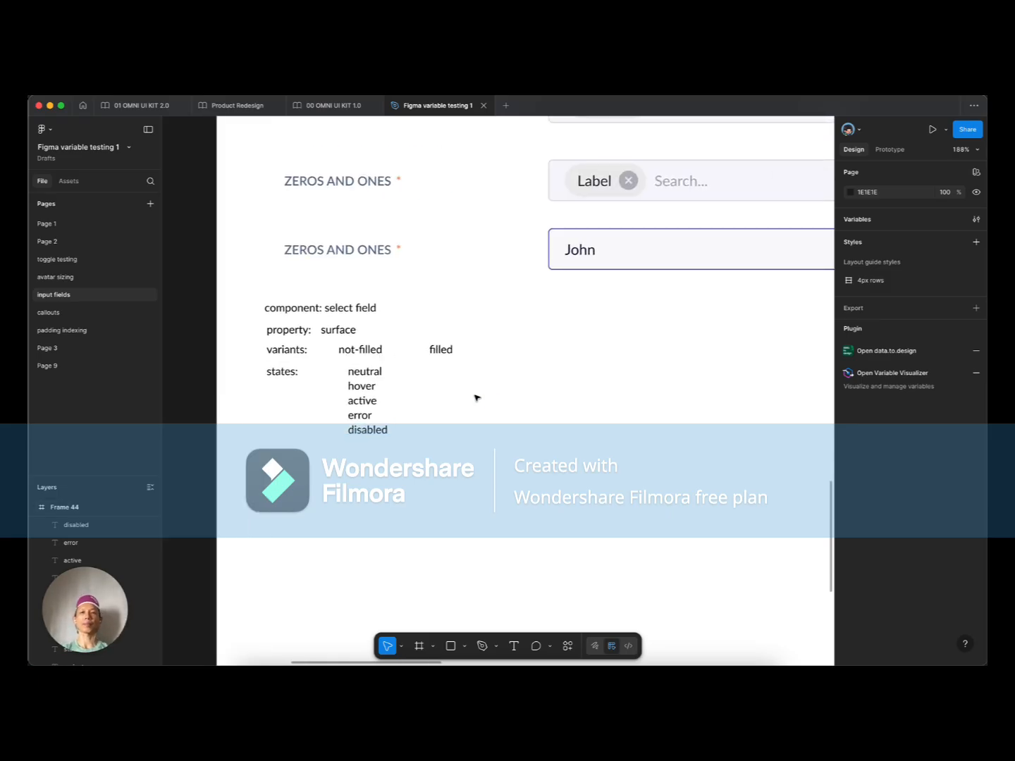
left_click(364, 349)
left_click(449, 351)
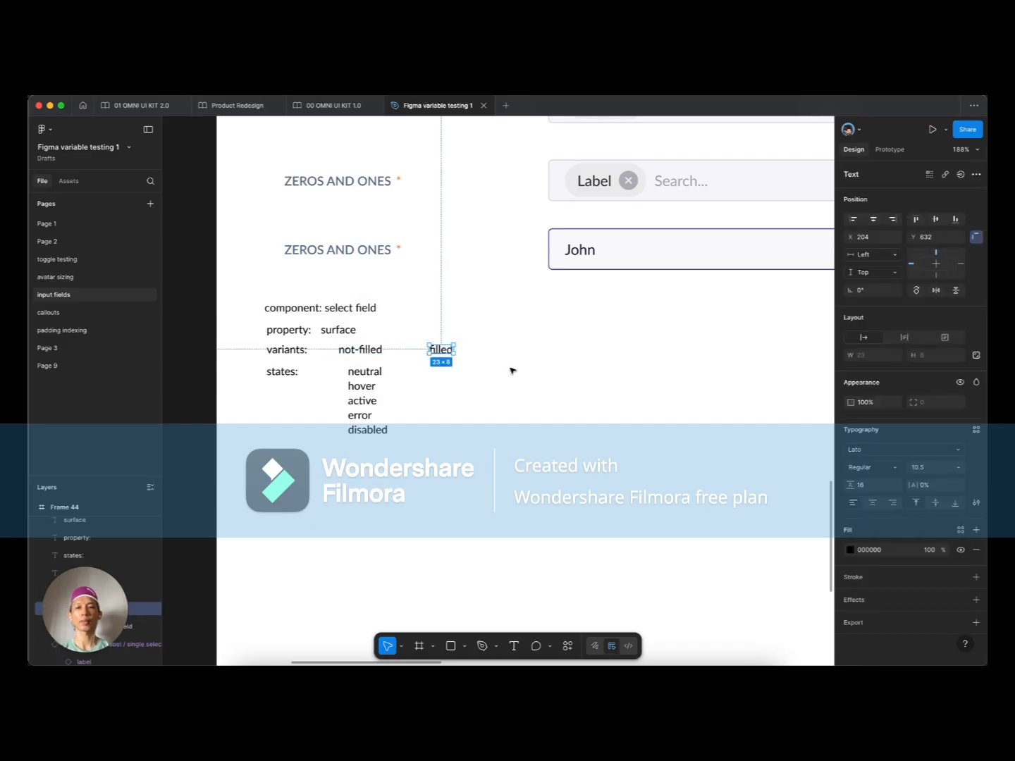
scroll(512, 371, "down", 5)
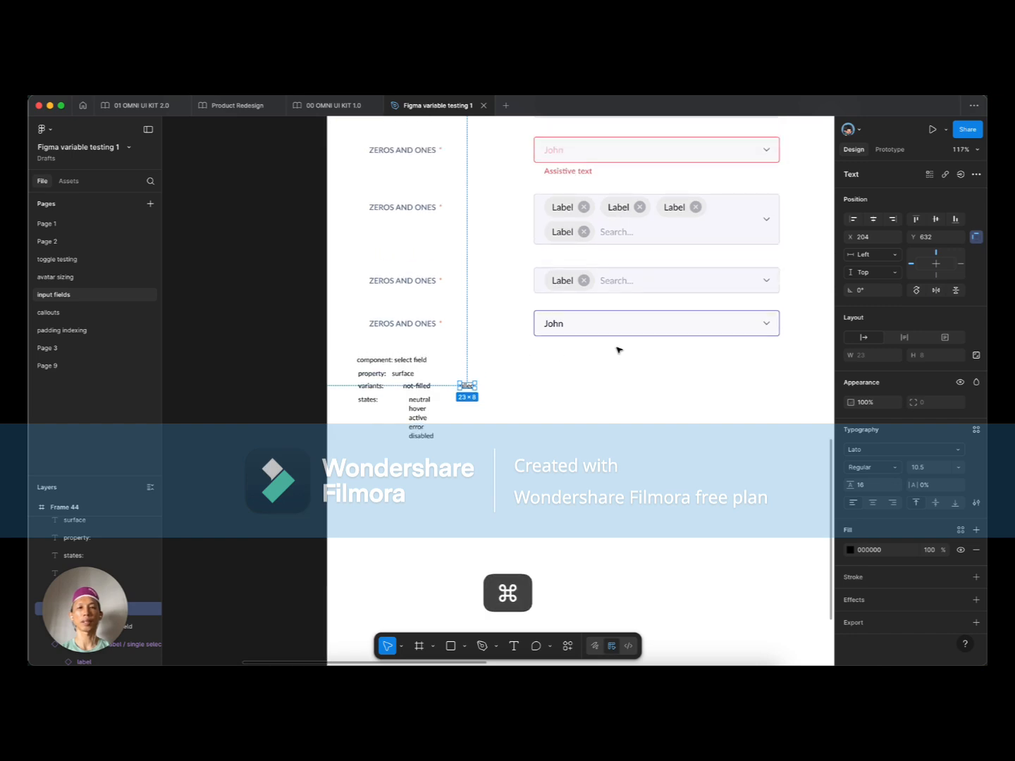
scroll(617, 349, "up", 2)
left_click(550, 326, "super")
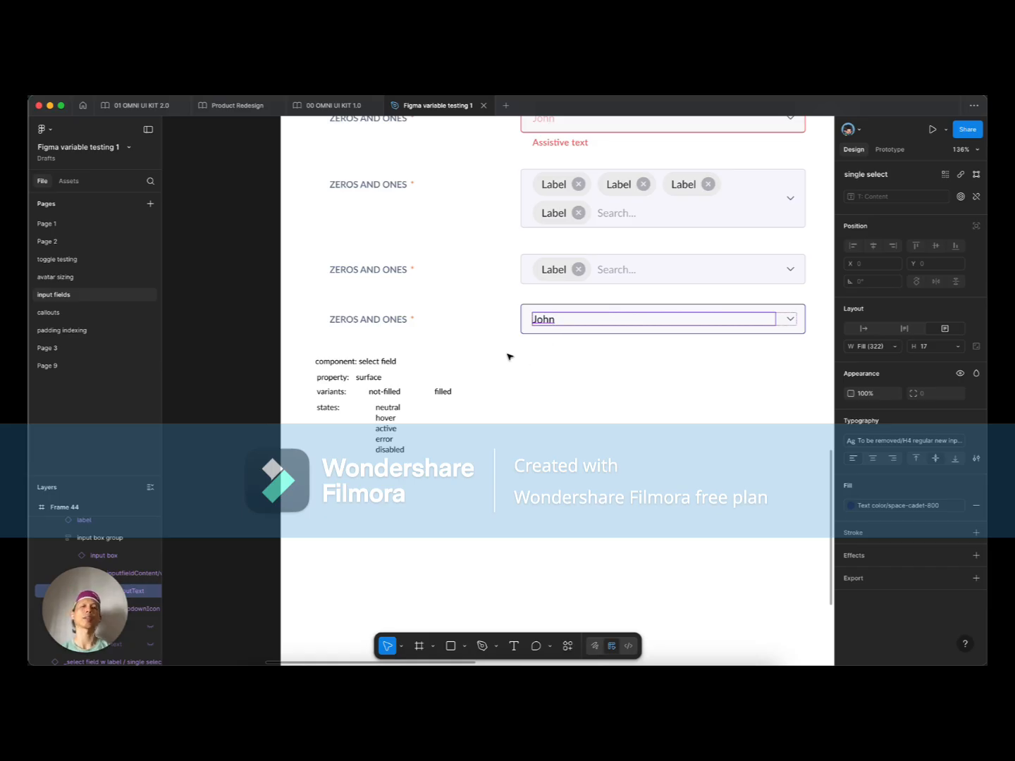
scroll(510, 356, "down", 5)
scroll(509, 356, "up", 1)
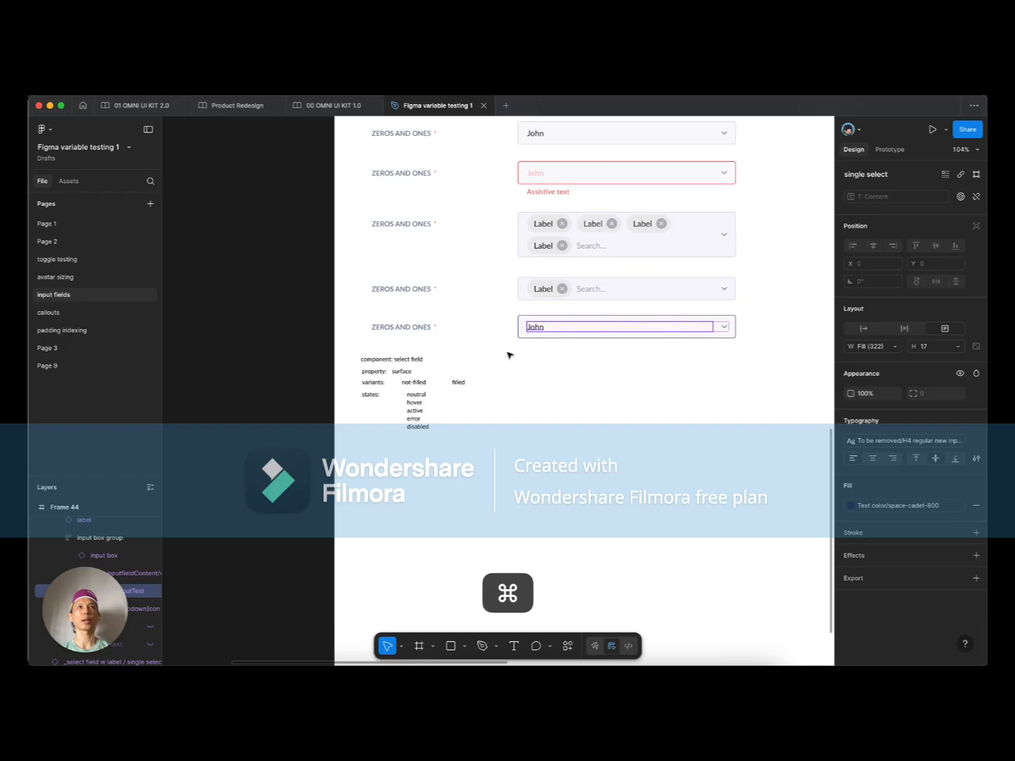
scroll(509, 355, "up", 2)
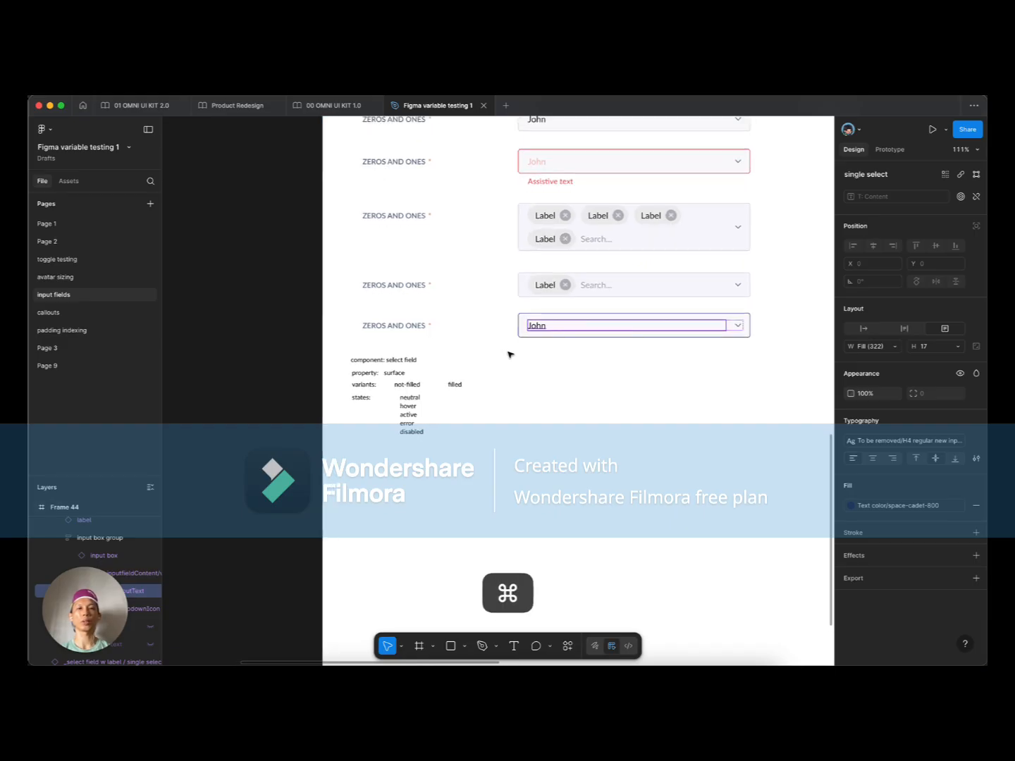
left_click(509, 354)
double_click(541, 331)
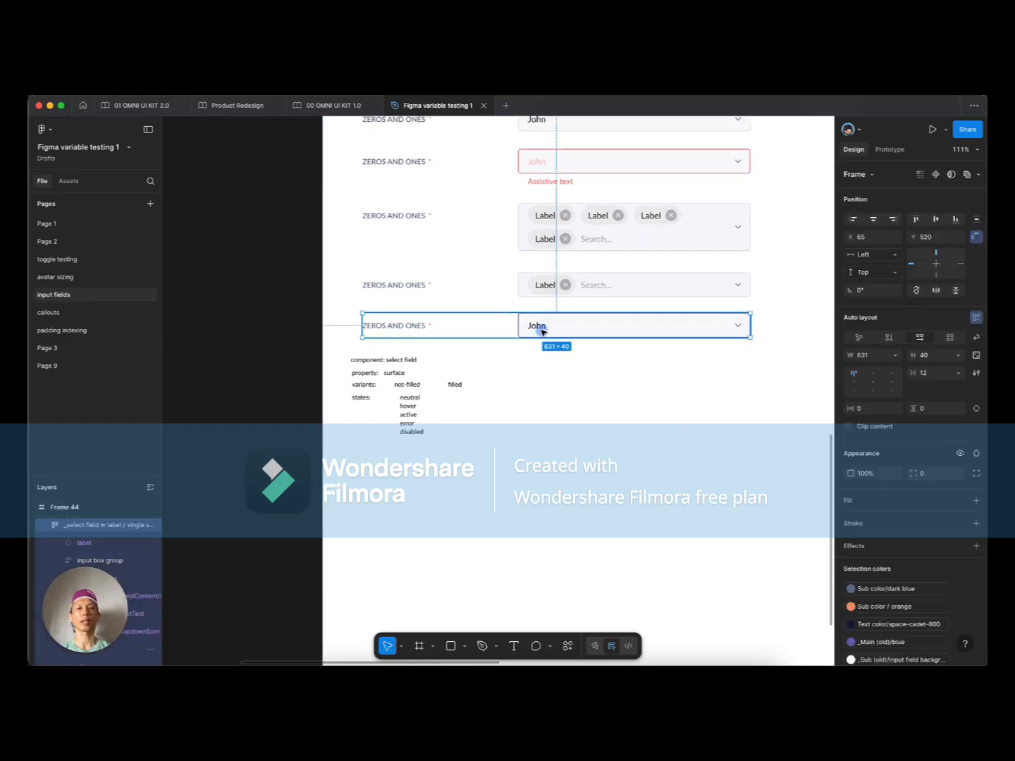
double_click(541, 331)
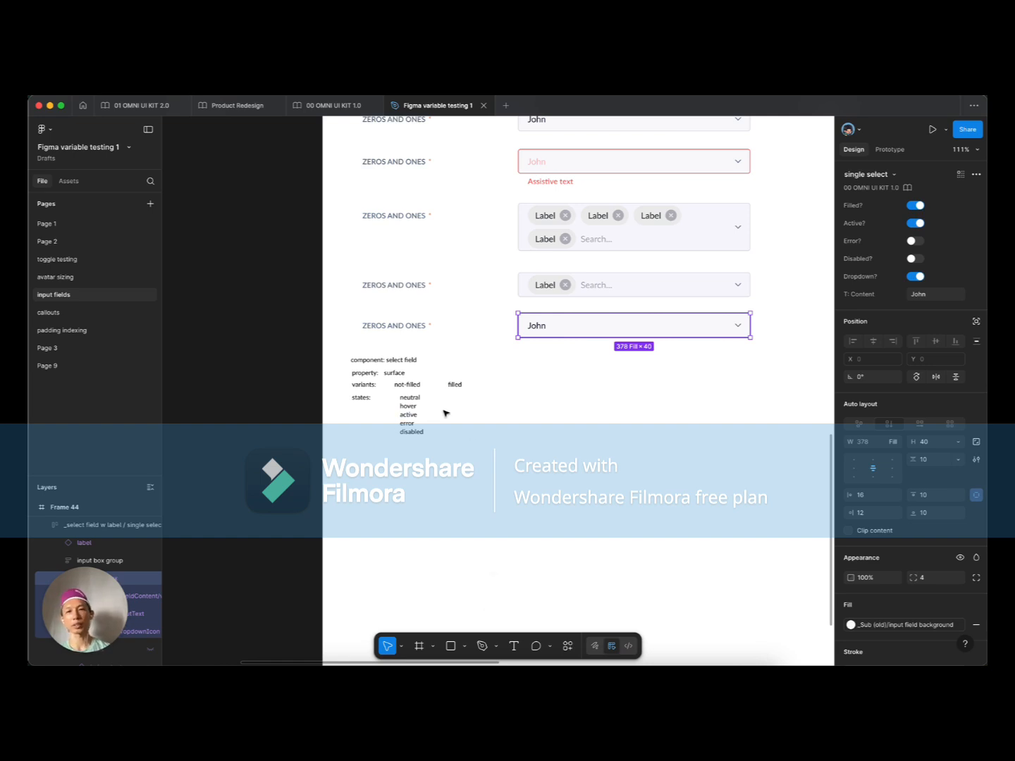
scroll(440, 410, "up", 3)
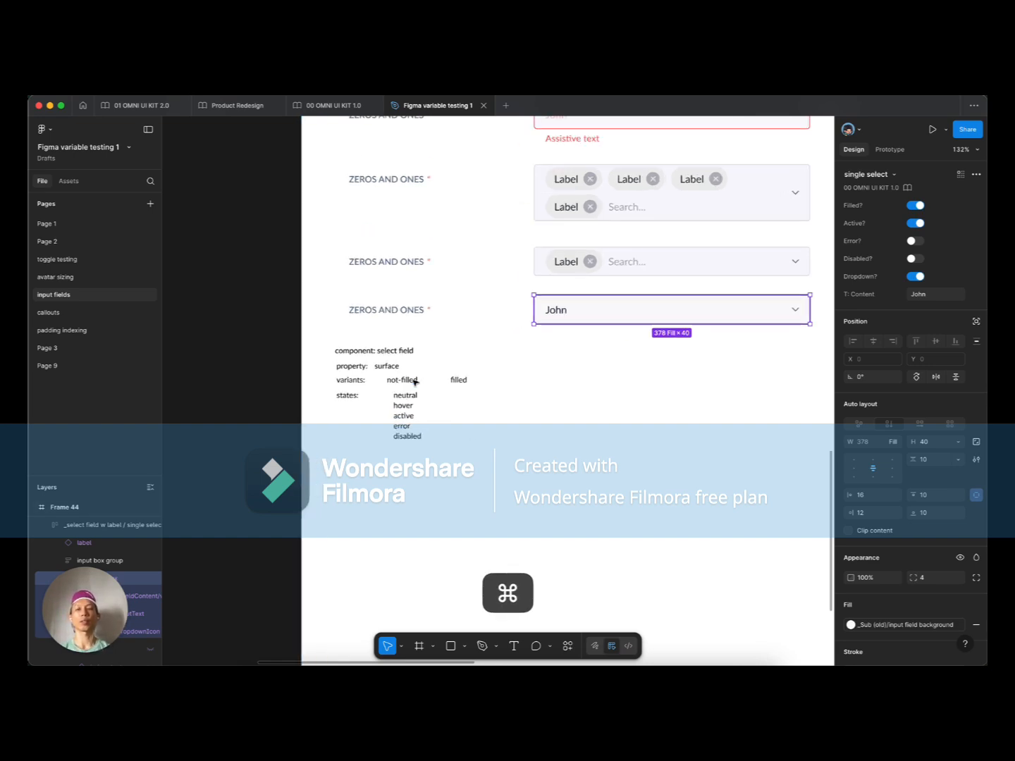
left_click(458, 380)
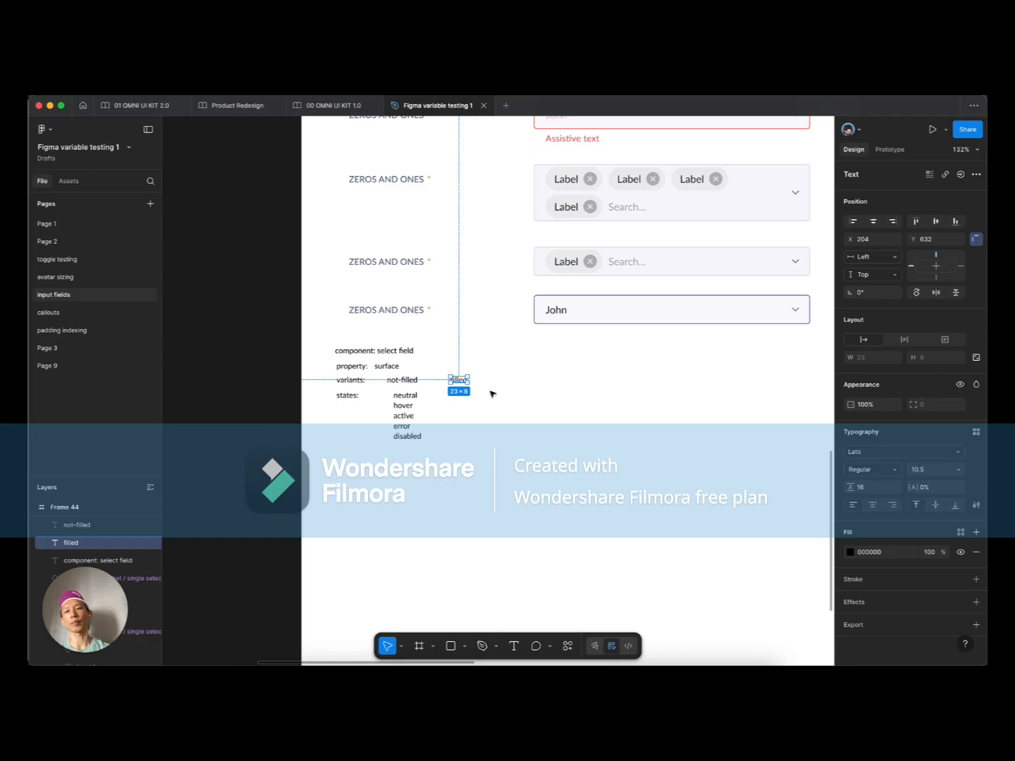
scroll(570, 399, "up", 2)
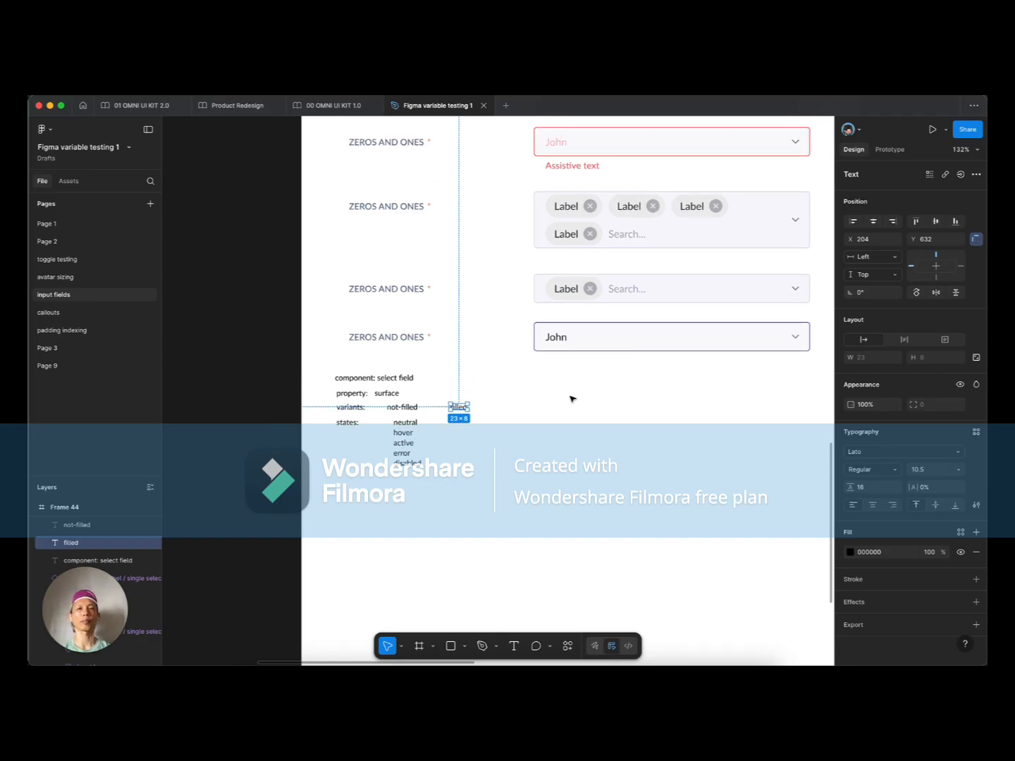
left_click(571, 399)
left_click_drag(494, 453, 554, 409)
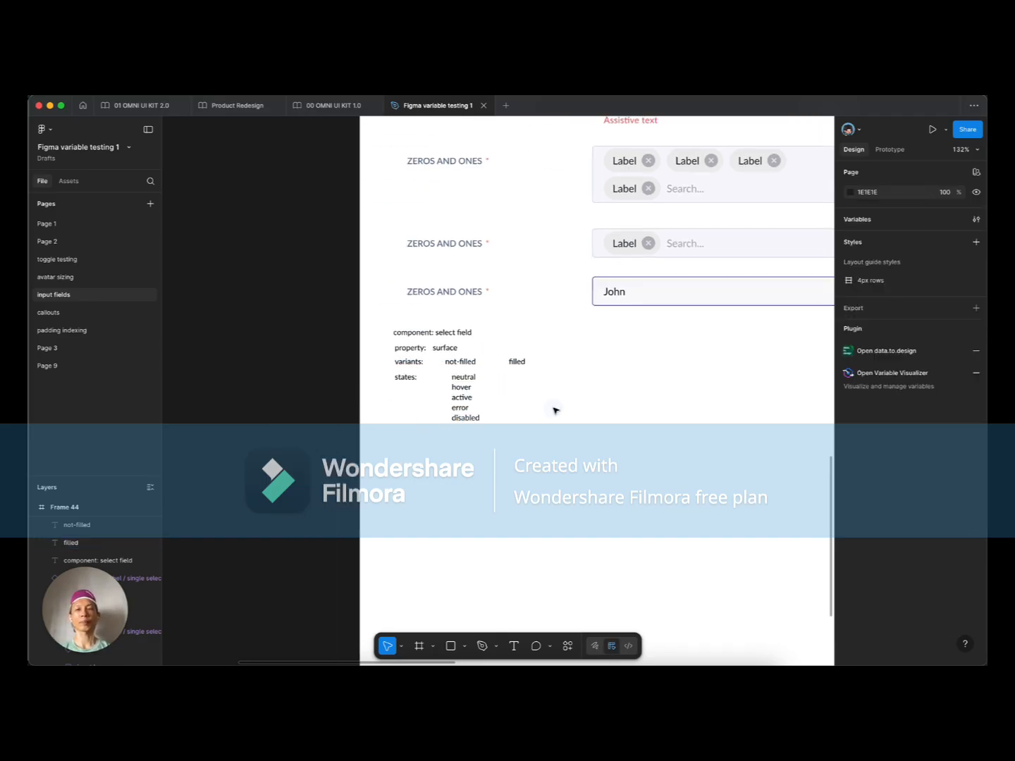
scroll(468, 419, "up", 2)
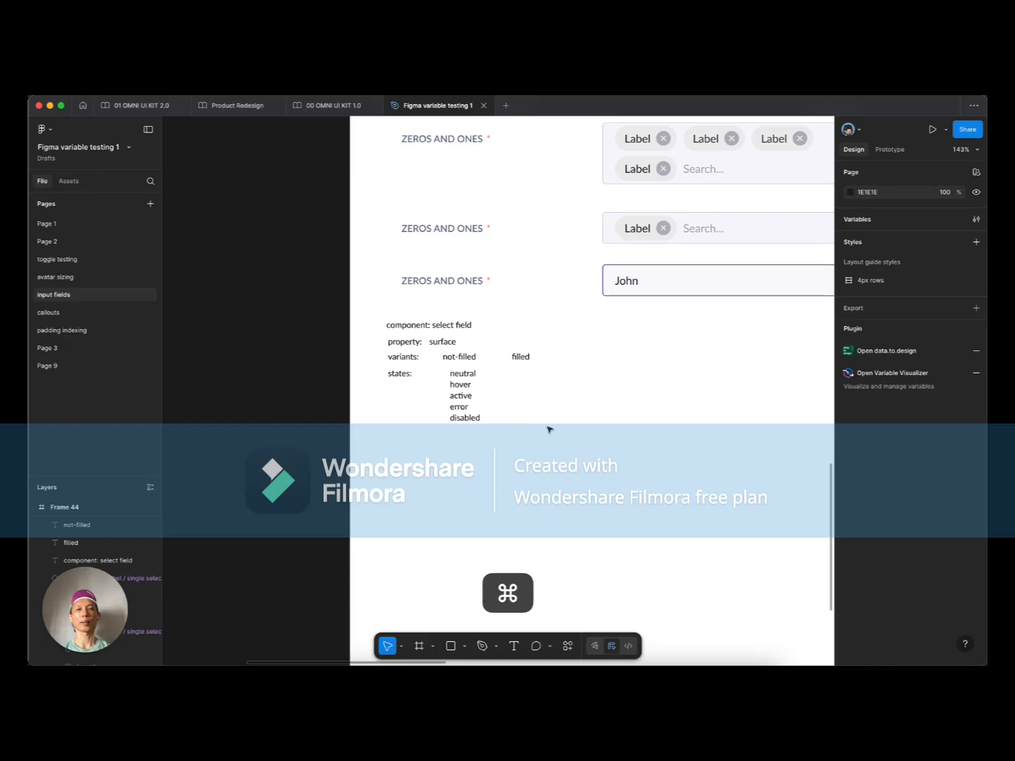
left_click_drag(567, 415, 546, 420)
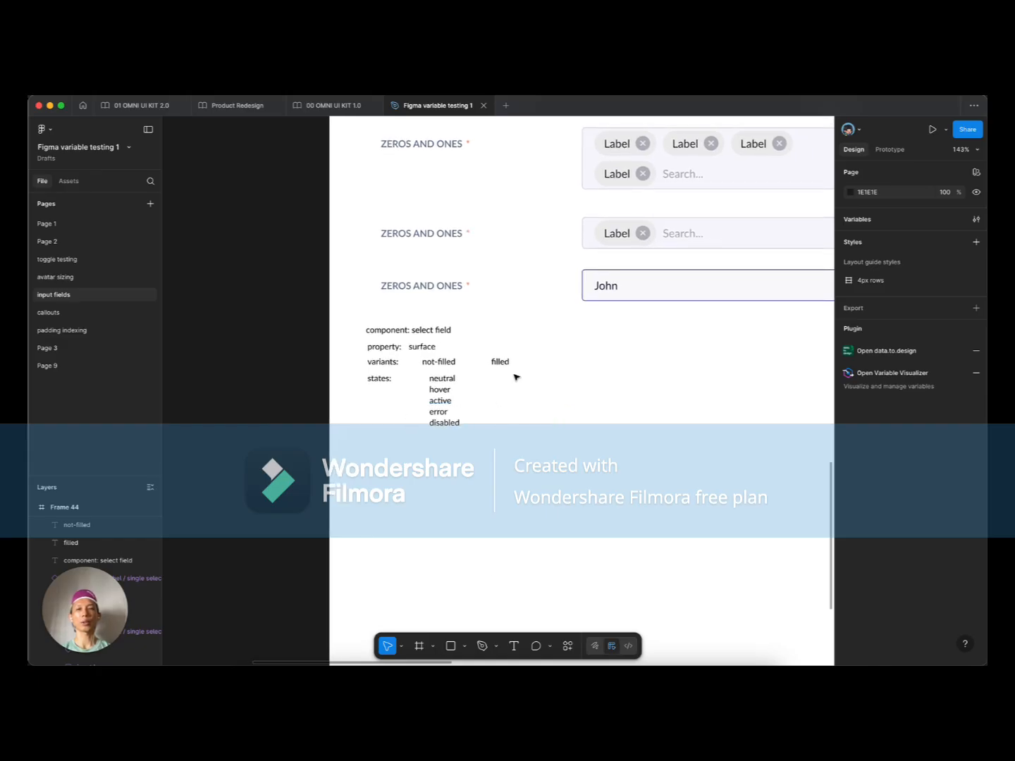
scroll(474, 385, "up", 5)
left_click_drag(477, 475, 417, 443)
left_click(423, 410, "shift")
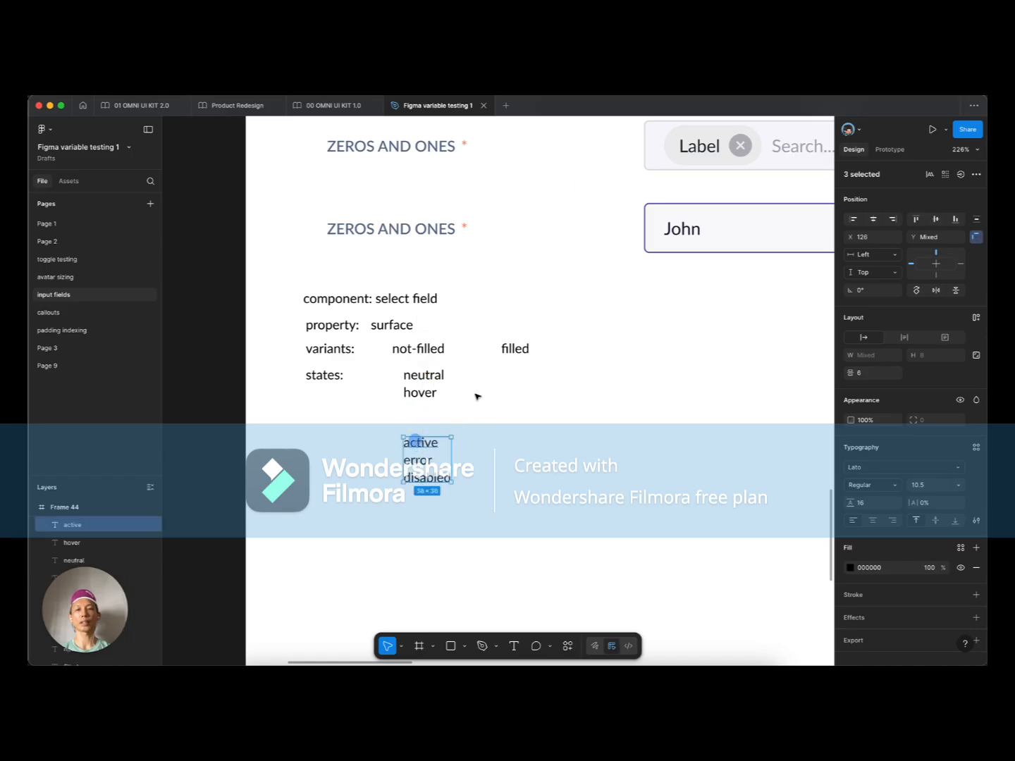
left_click(518, 348)
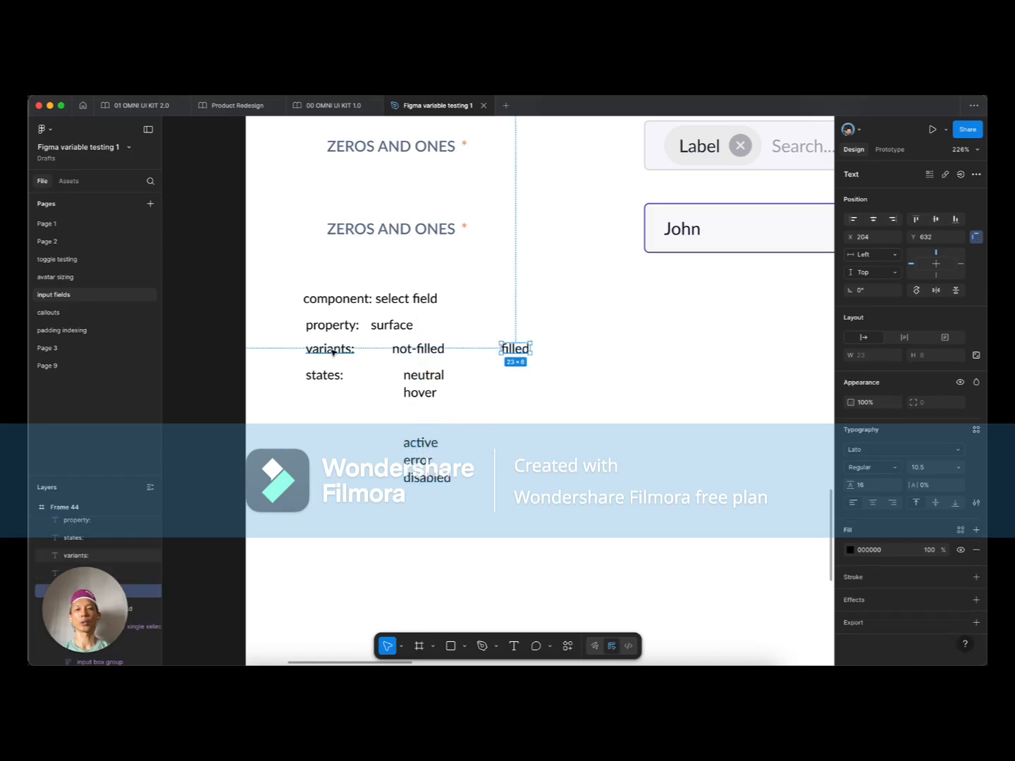
key("super+z")
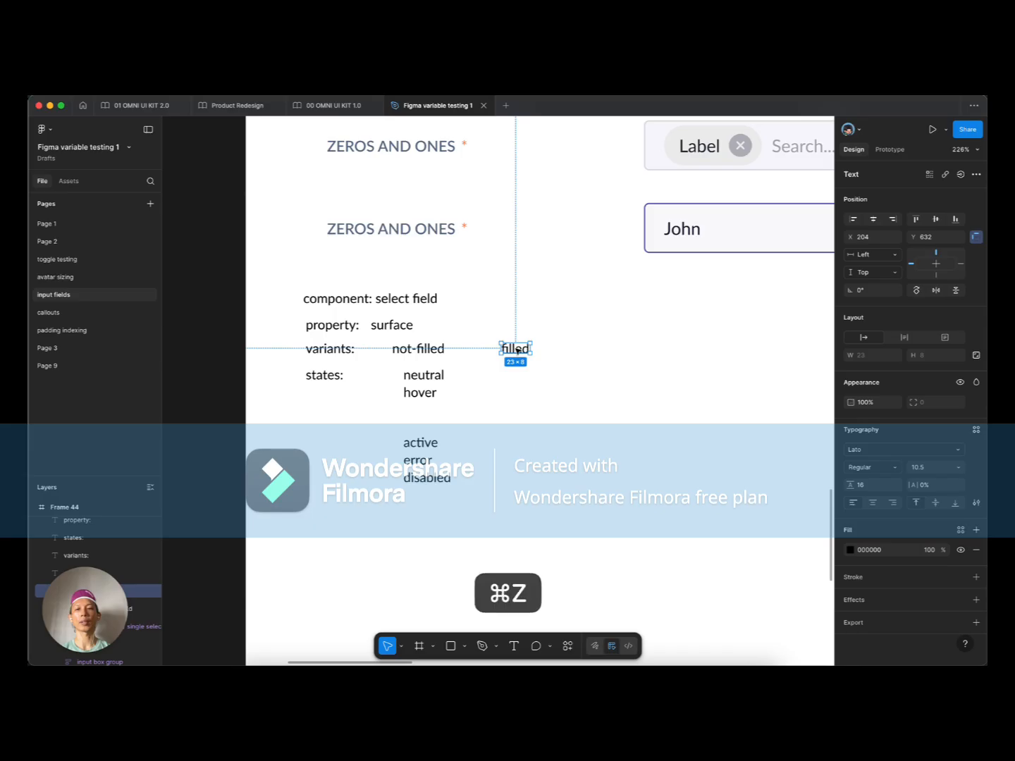
scroll(296, 317, "down", 2)
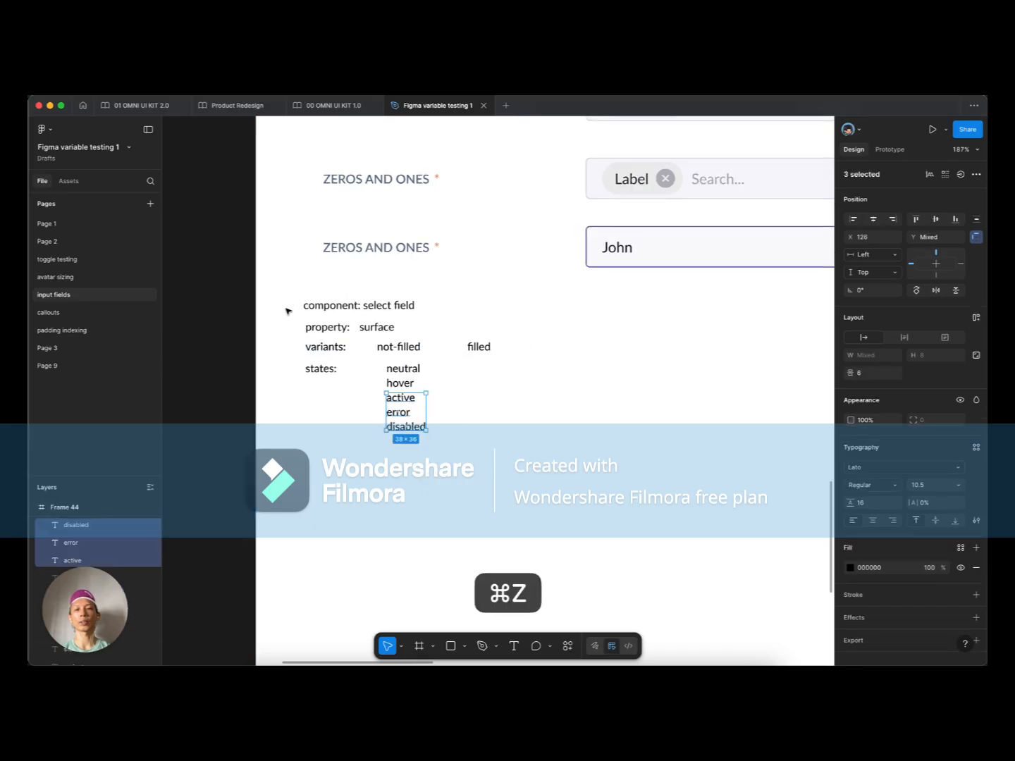
left_click(288, 297)
left_click_drag(287, 296, 512, 436)
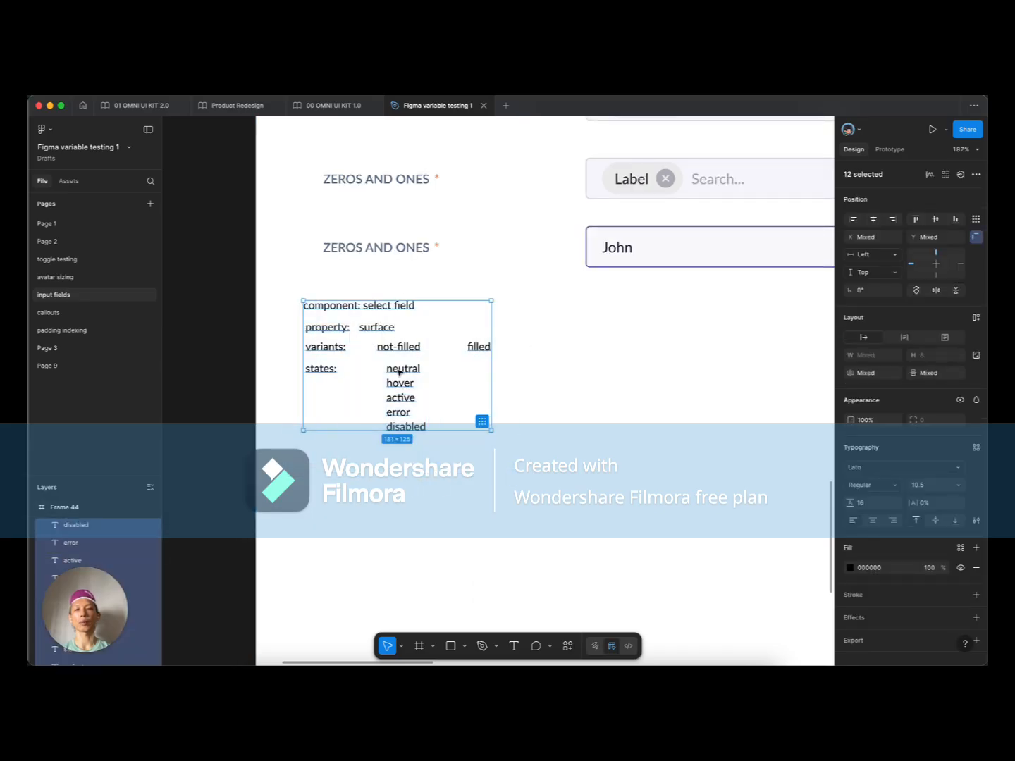
Step: Duplicate the annotation 300 px right, delete the copy's variants row, and move its states up
left_click_drag(407, 372, 619, 372)
left_click(729, 357)
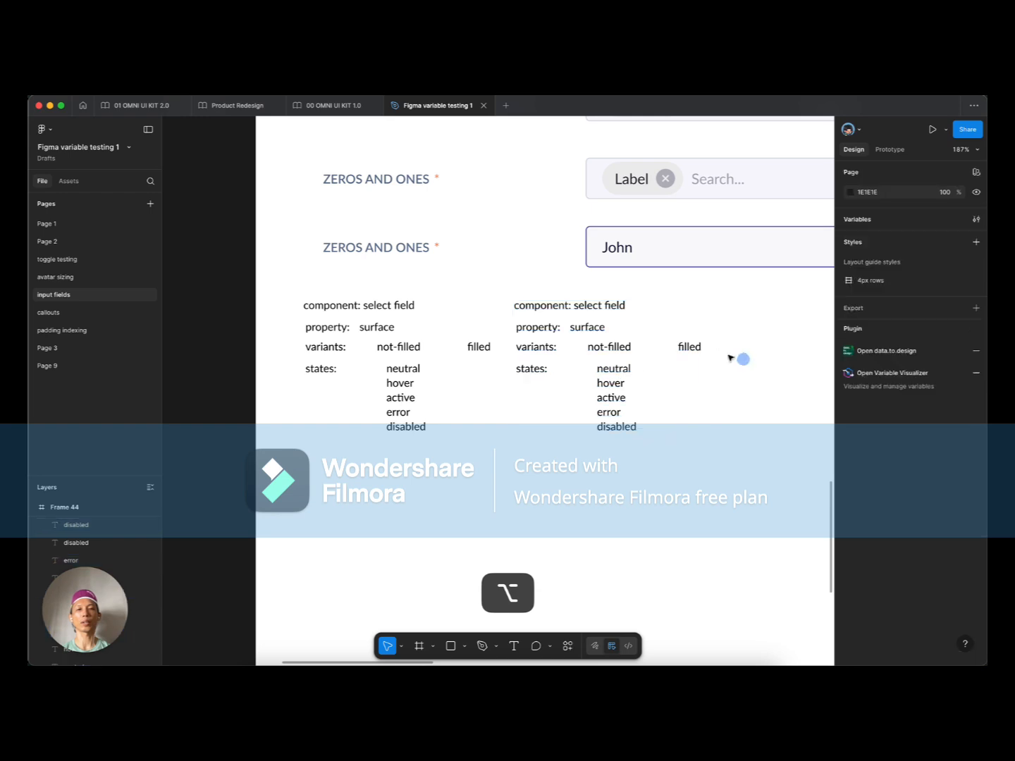
left_click_drag(697, 349, 534, 350)
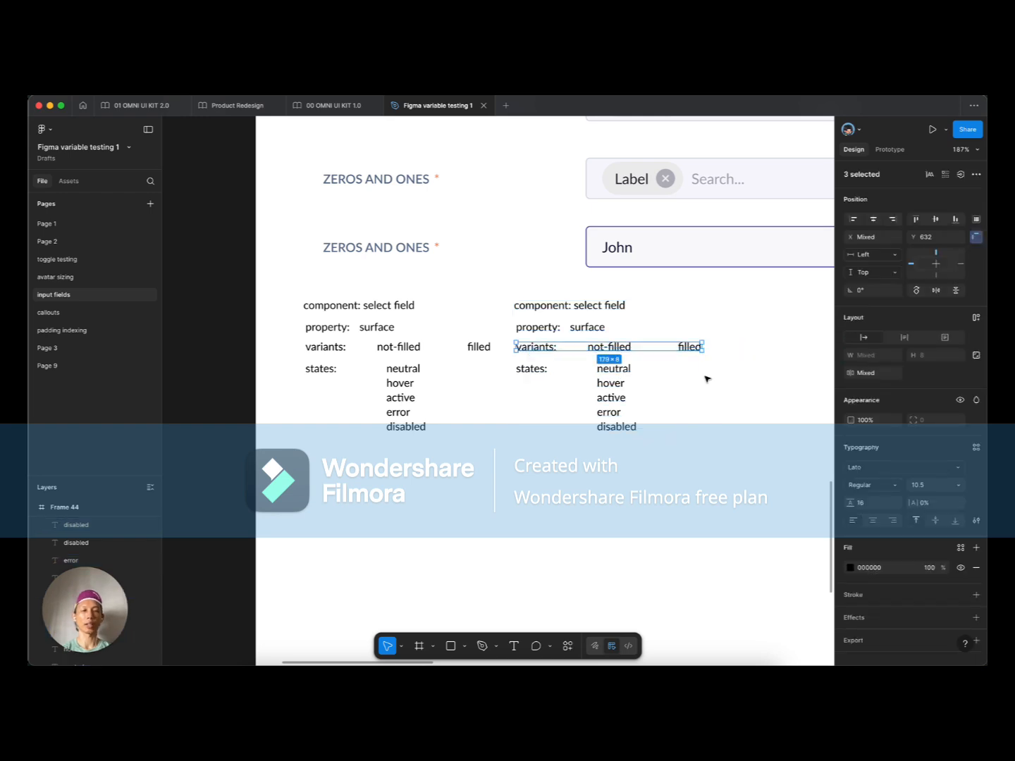
key("BackSpace")
left_click_drag(684, 467, 539, 355)
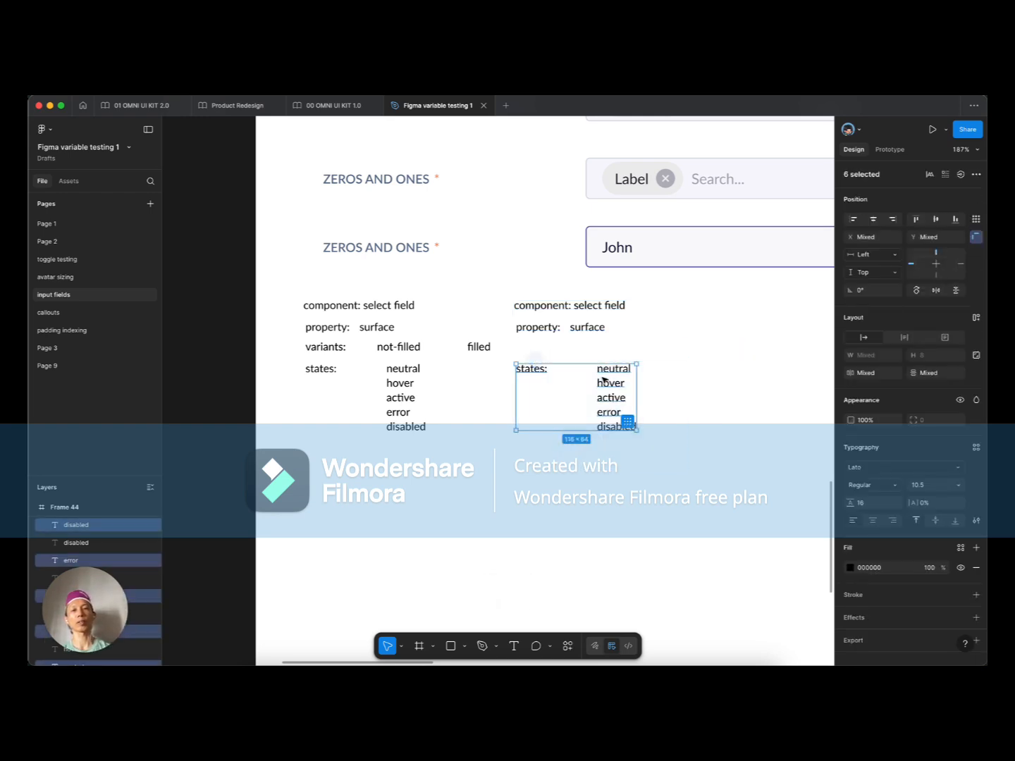
left_click_drag(615, 399, 618, 380)
Step: Wrap the five copied state labels in auto layout and add a 'filled' state after active
scroll(663, 388, "up", 5)
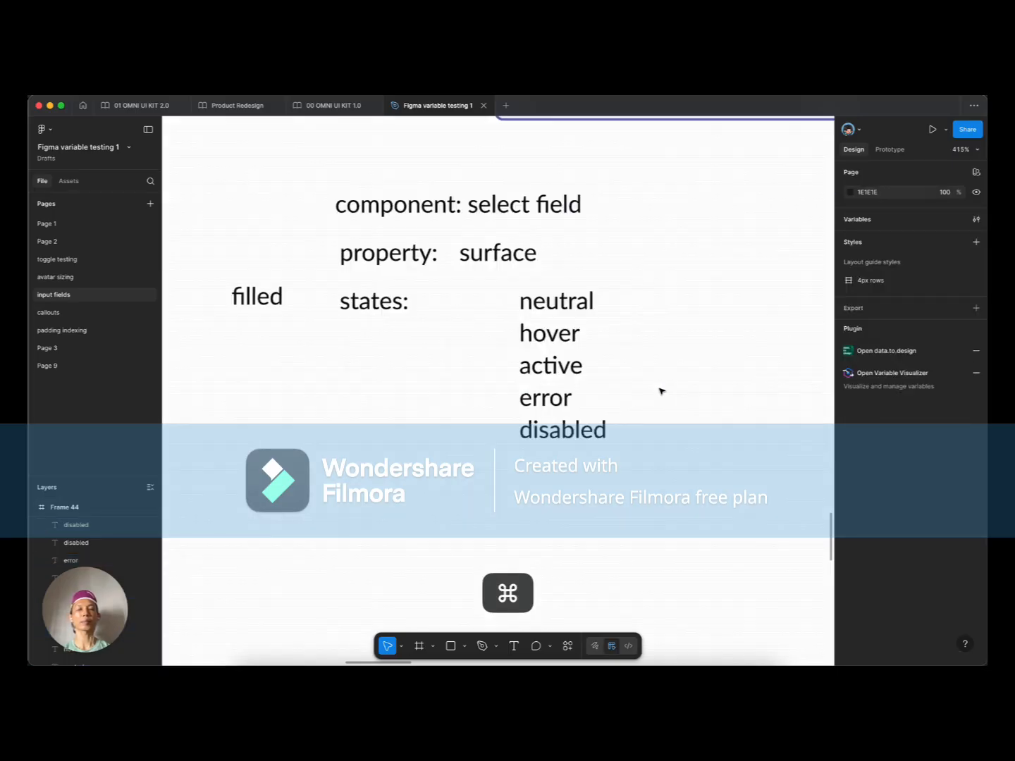
left_click(555, 365)
left_click_drag(629, 446, 557, 289)
key("shift+a")
left_click(557, 365)
key("super+d")
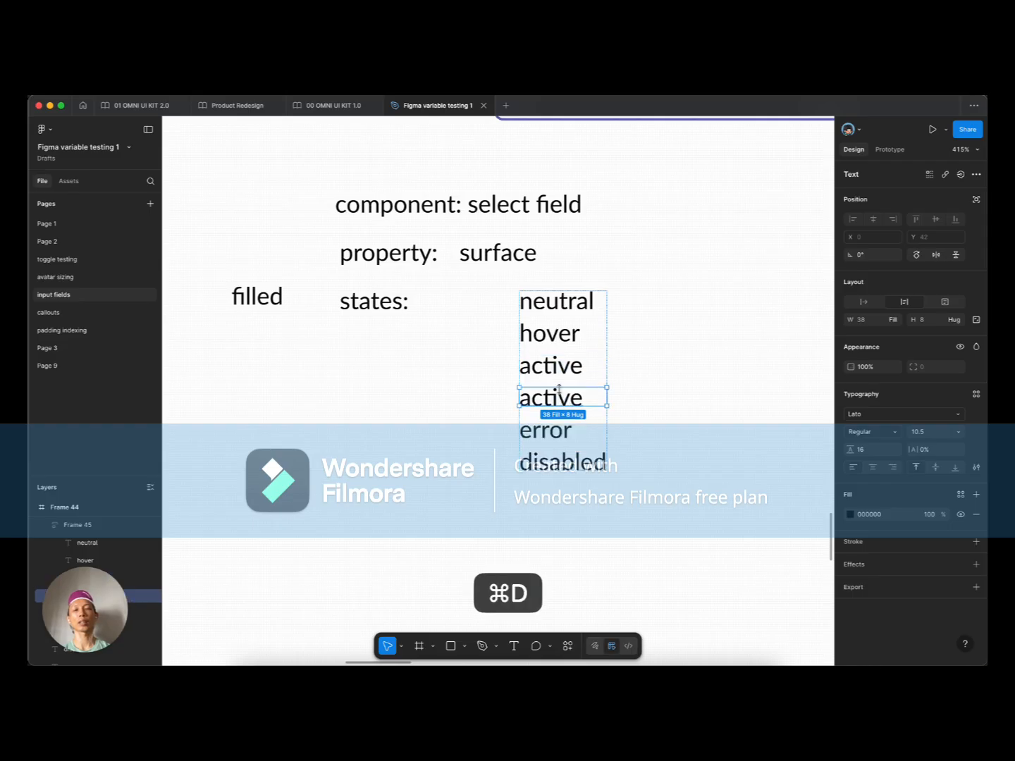
type("filled")
key("Escape")
key("Escape")
Step: Move the right-hand annotation block about 30 px to the right
scroll(517, 408, "down", 3)
scroll(521, 407, "down", 5)
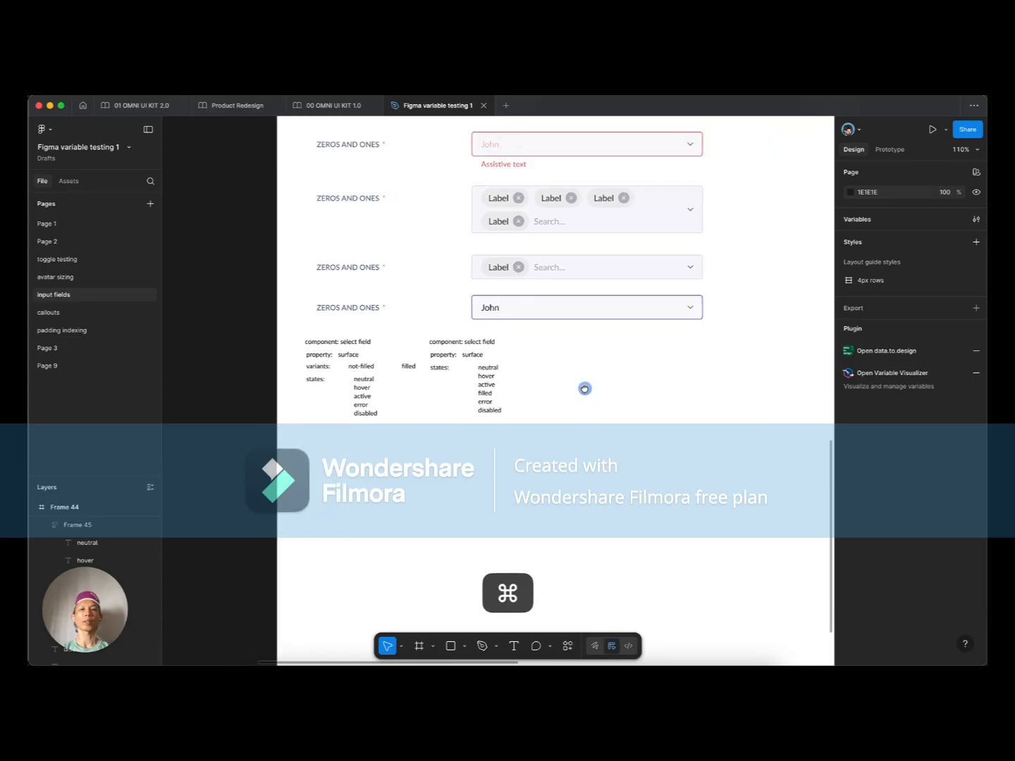
scroll(416, 412, "up", 2)
scroll(418, 423, "left", 2)
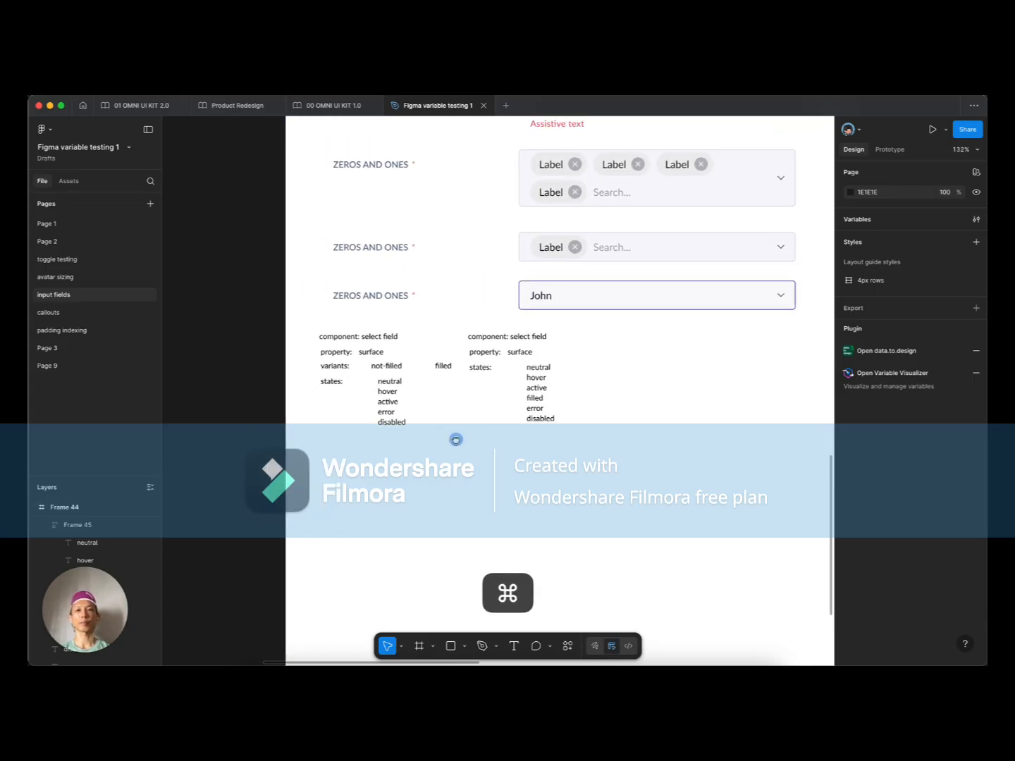
scroll(376, 434, "left", 2)
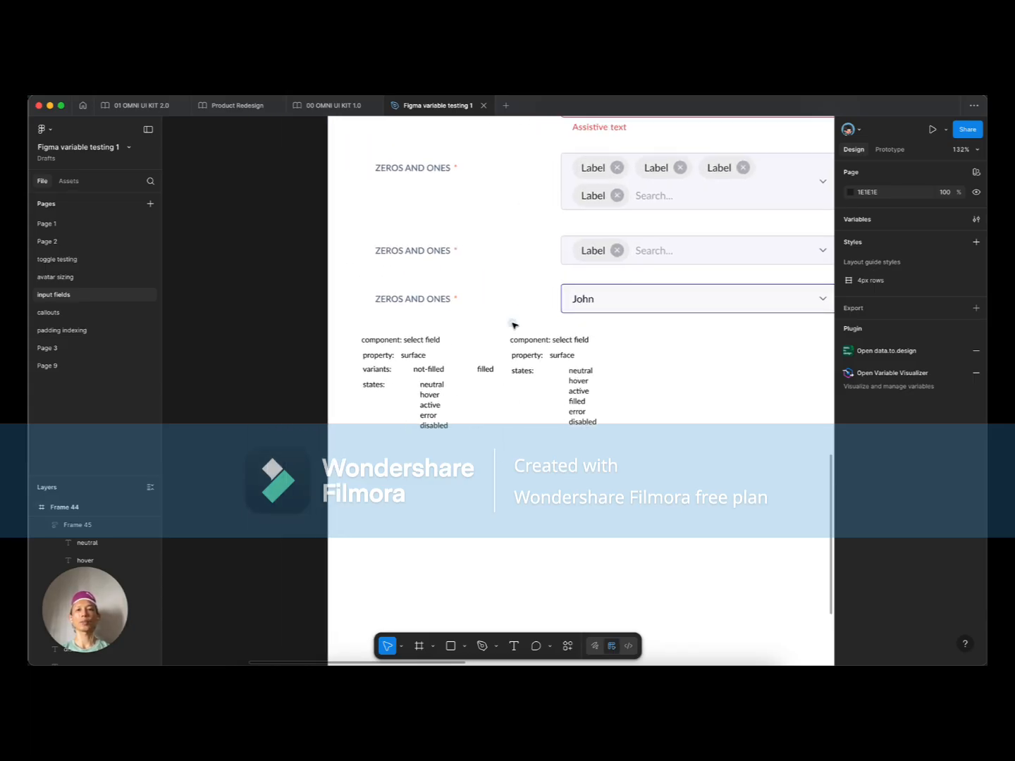
left_click_drag(513, 324, 621, 446)
left_click_drag(555, 355, 567, 357)
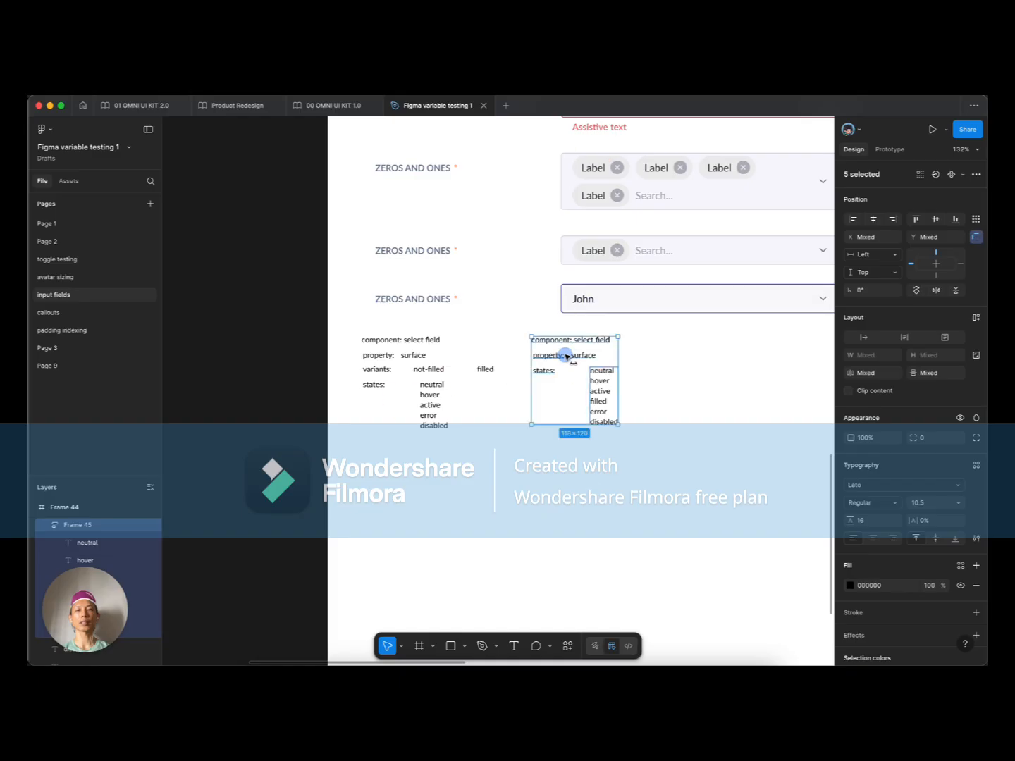
scroll(355, 422, "up", 5)
Step: Recolour all left annotation text to the blue-purple 494899 palette colour
left_click_drag(339, 279, 601, 496)
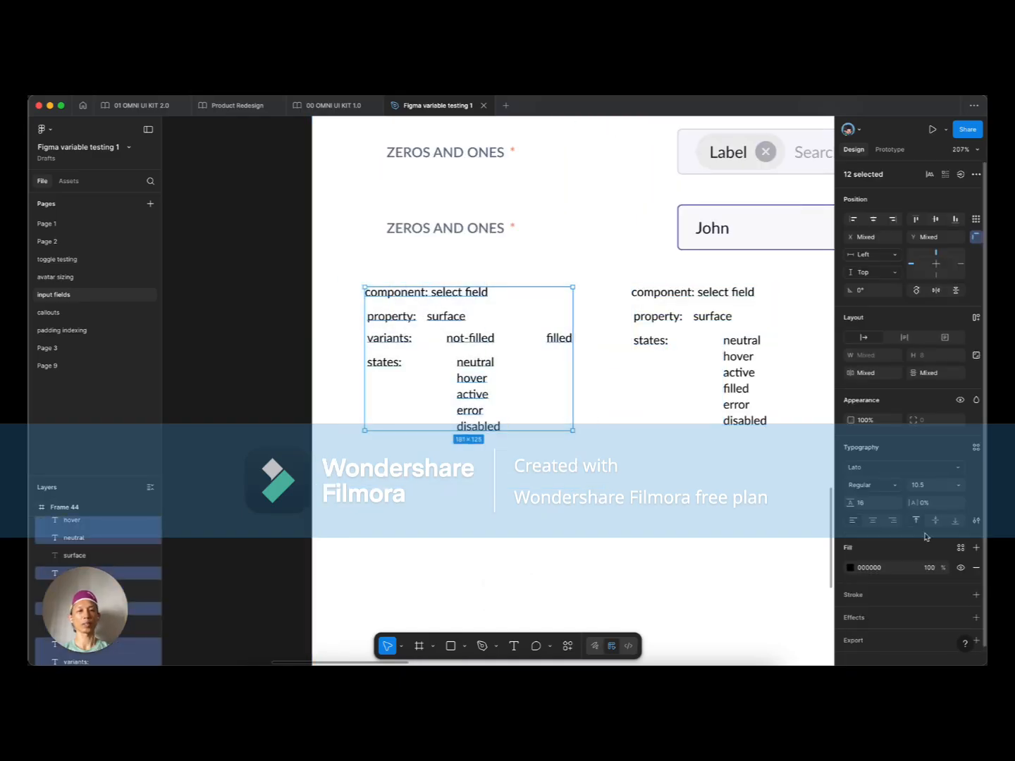
left_click(850, 568)
left_click(784, 642)
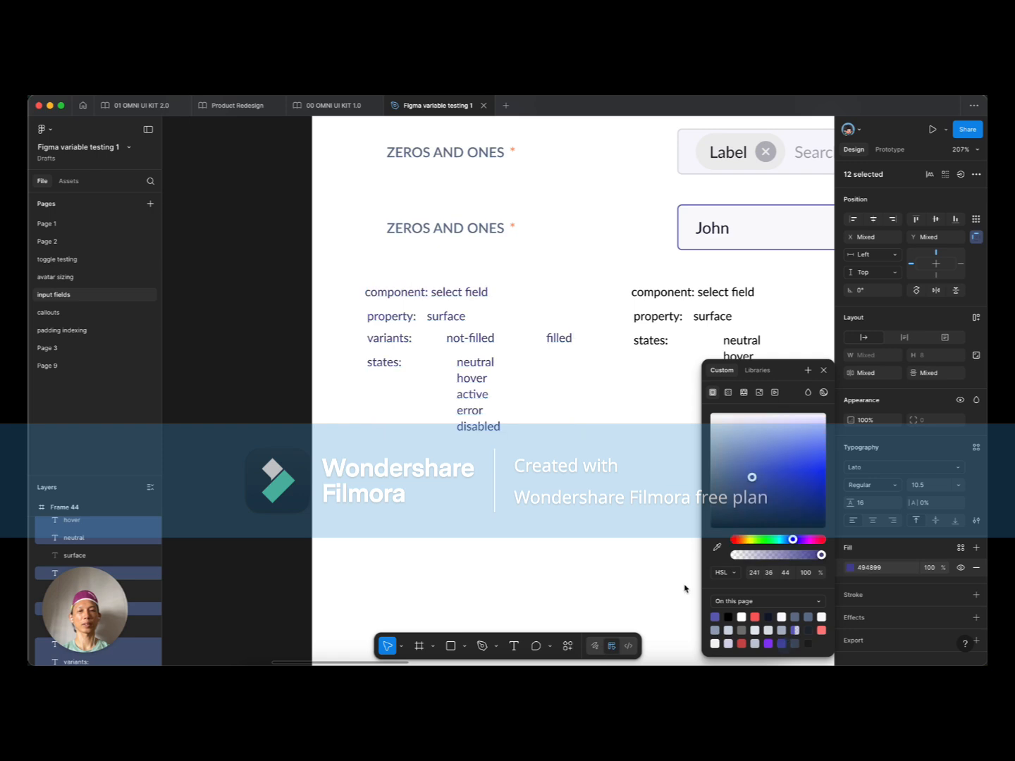
left_click(519, 532)
Step: Set the left annotation text's font weight to SemiBold
left_click_drag(348, 284, 593, 477)
left_click(873, 484)
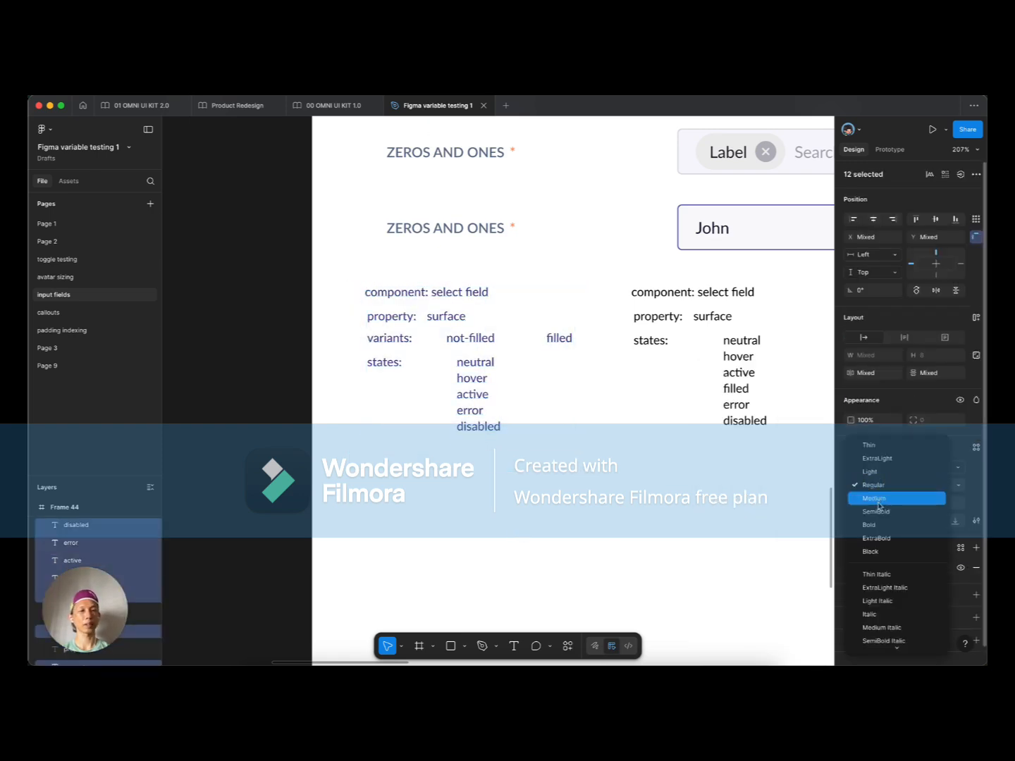
left_click(879, 510)
left_click(414, 502)
scroll(418, 472, "down", 5)
scroll(406, 340, "up", 3)
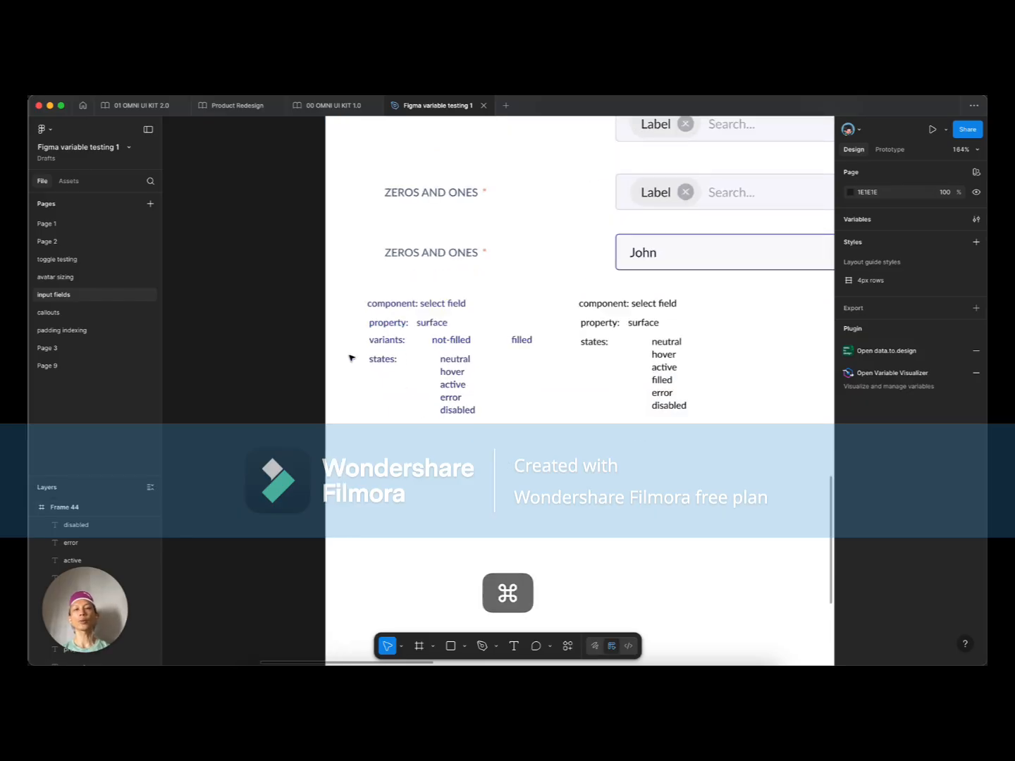
left_click_drag(595, 429, 587, 448)
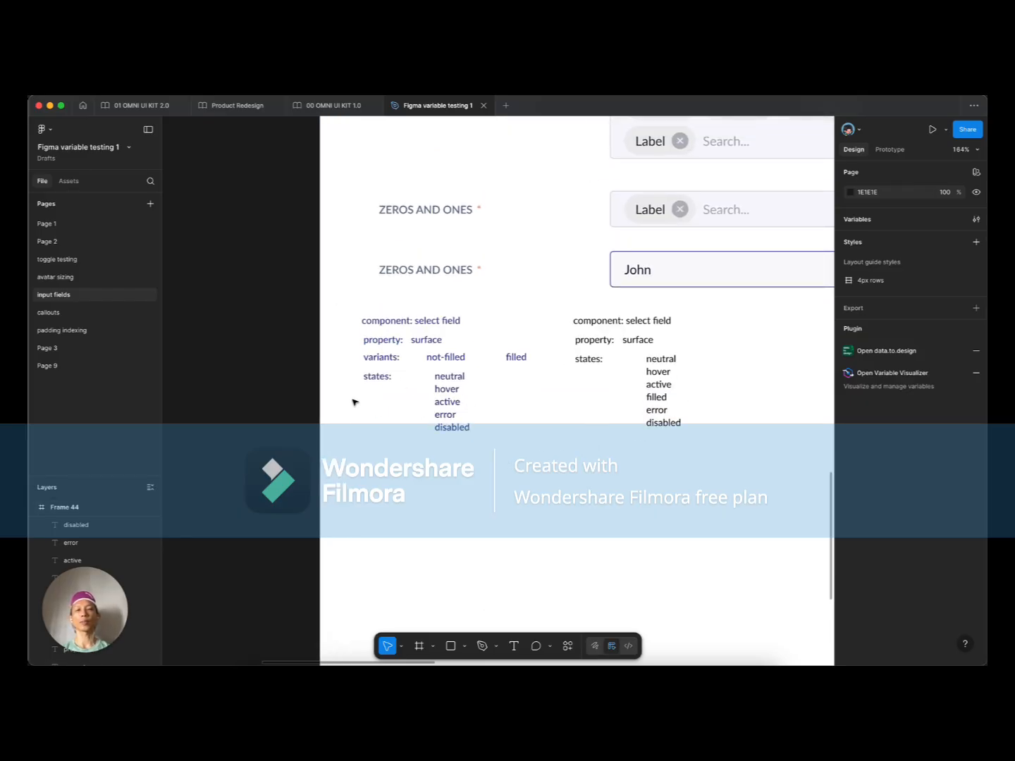
left_click_drag(546, 430, 494, 440)
scroll(495, 439, "down", 1)
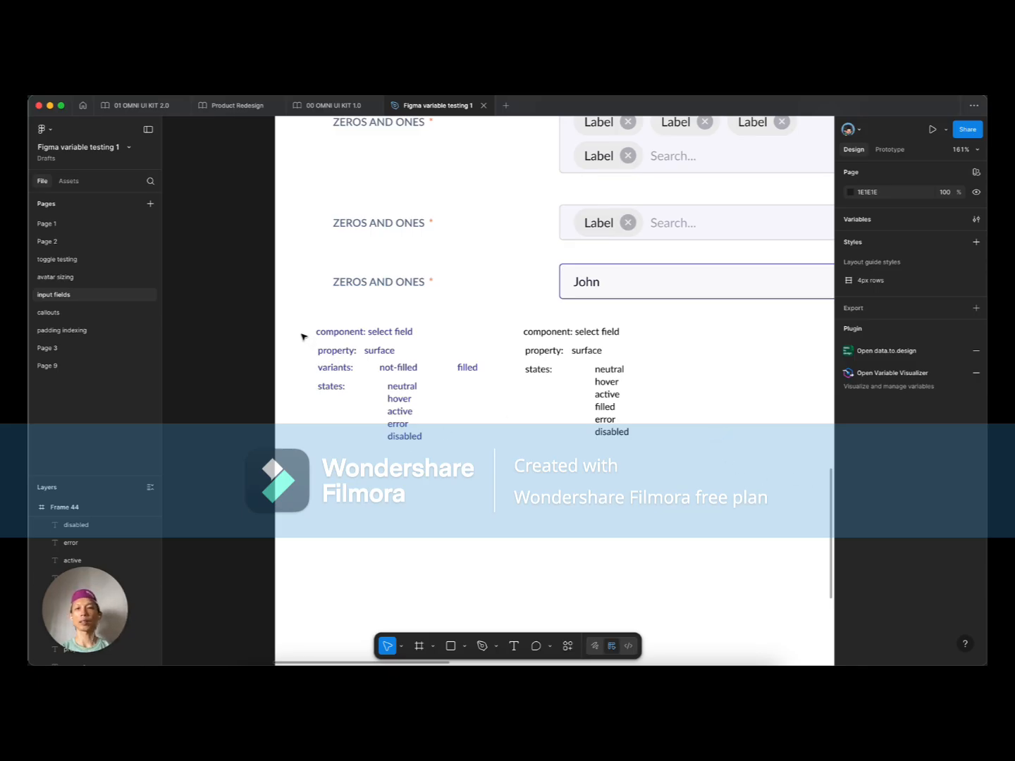
left_click_drag(308, 326, 480, 469)
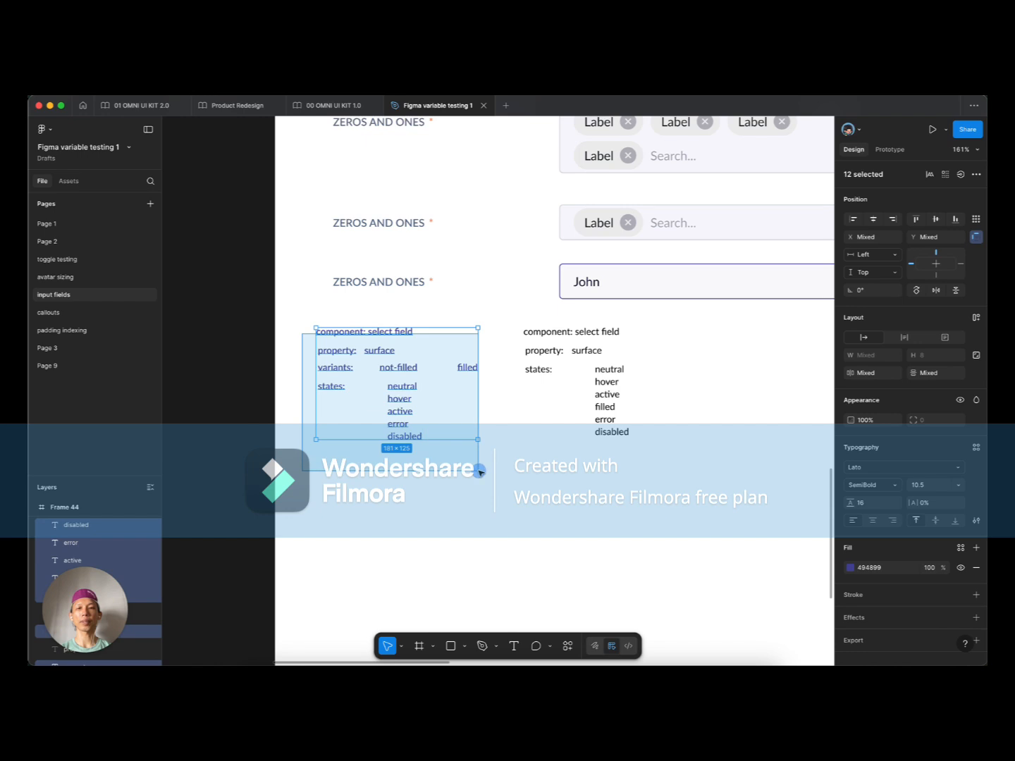
left_click(480, 469)
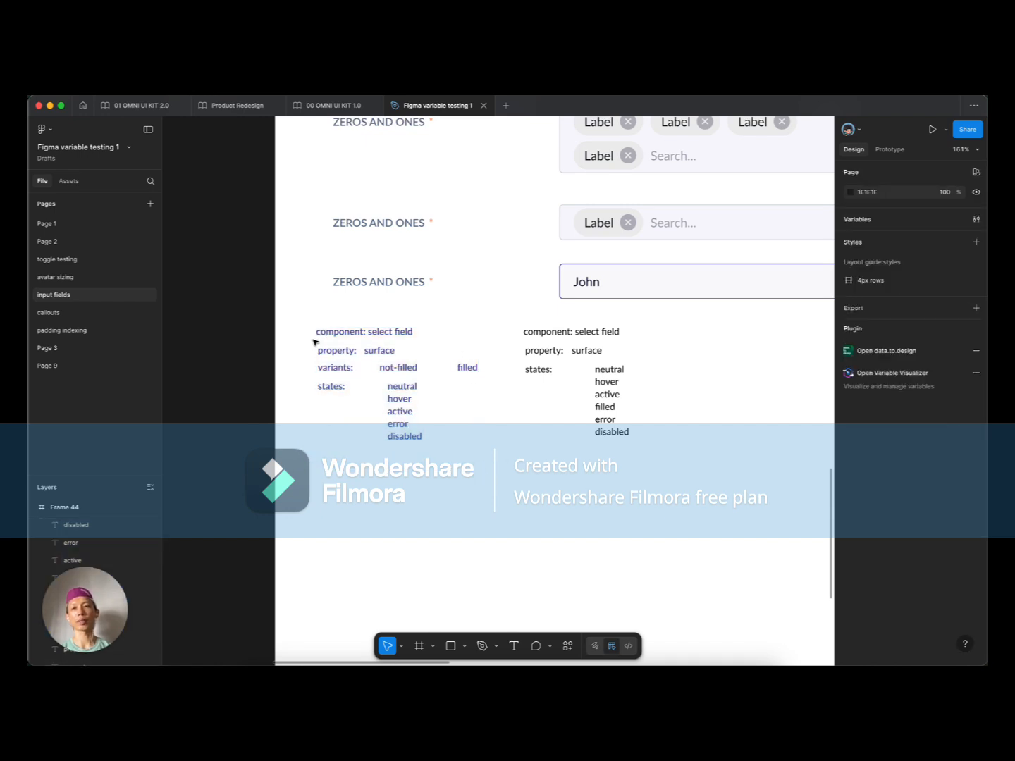
scroll(313, 342, "up", 3)
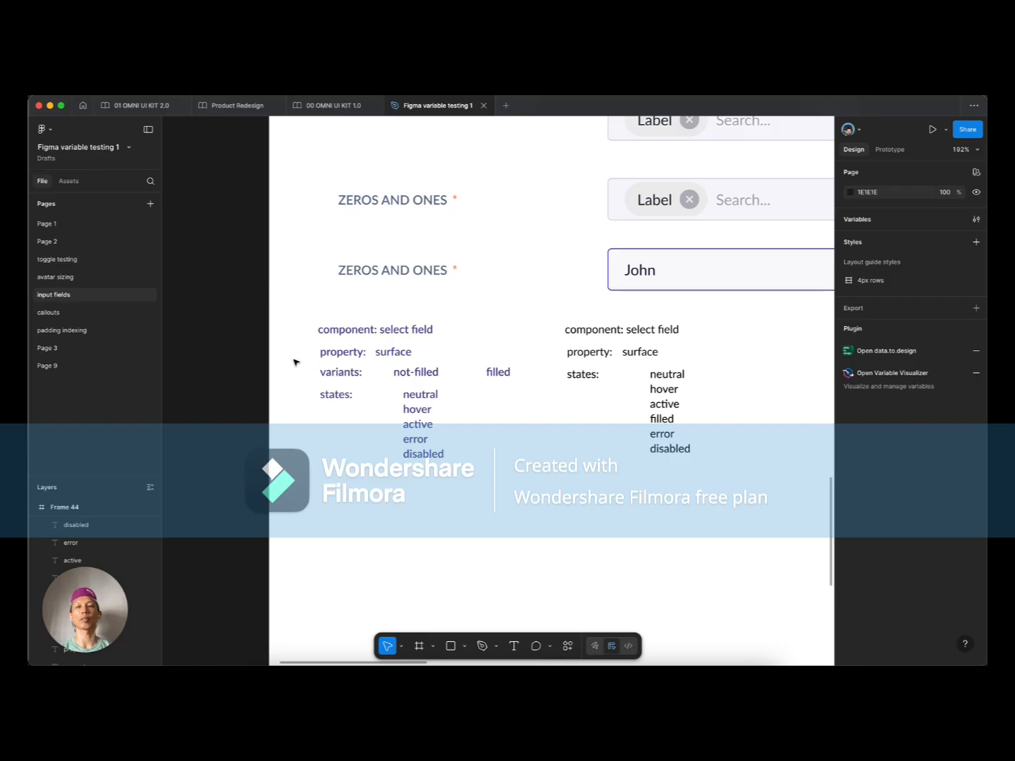
left_click_drag(310, 370, 554, 485)
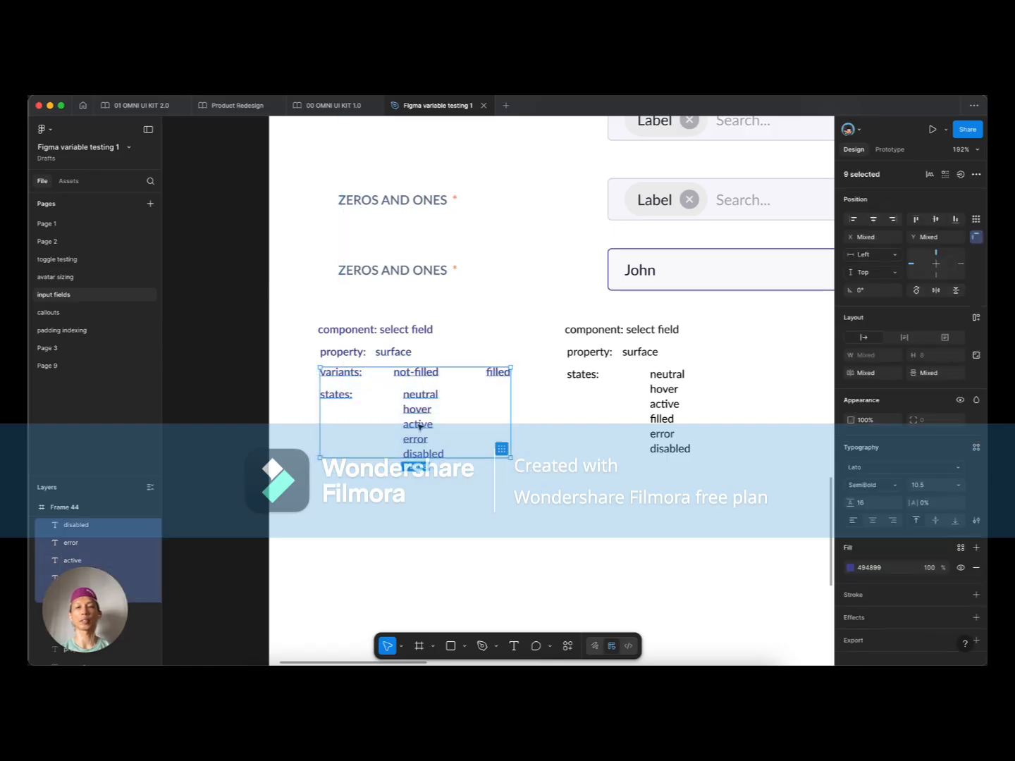
left_click(421, 483)
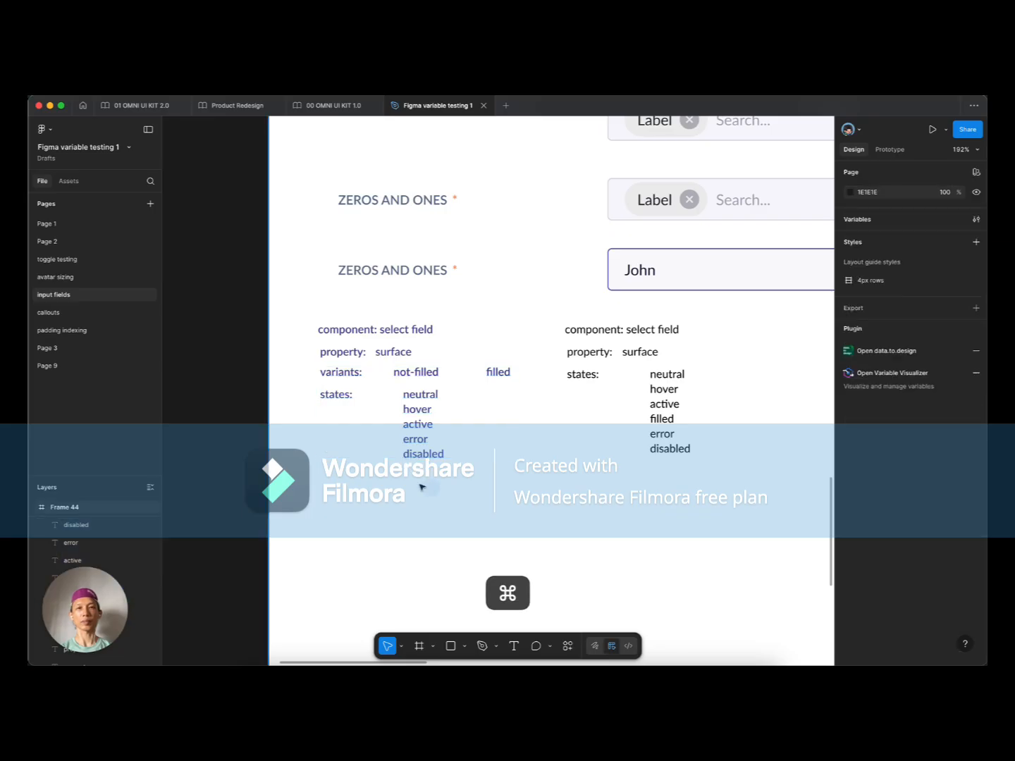
scroll(421, 484, "down", 2)
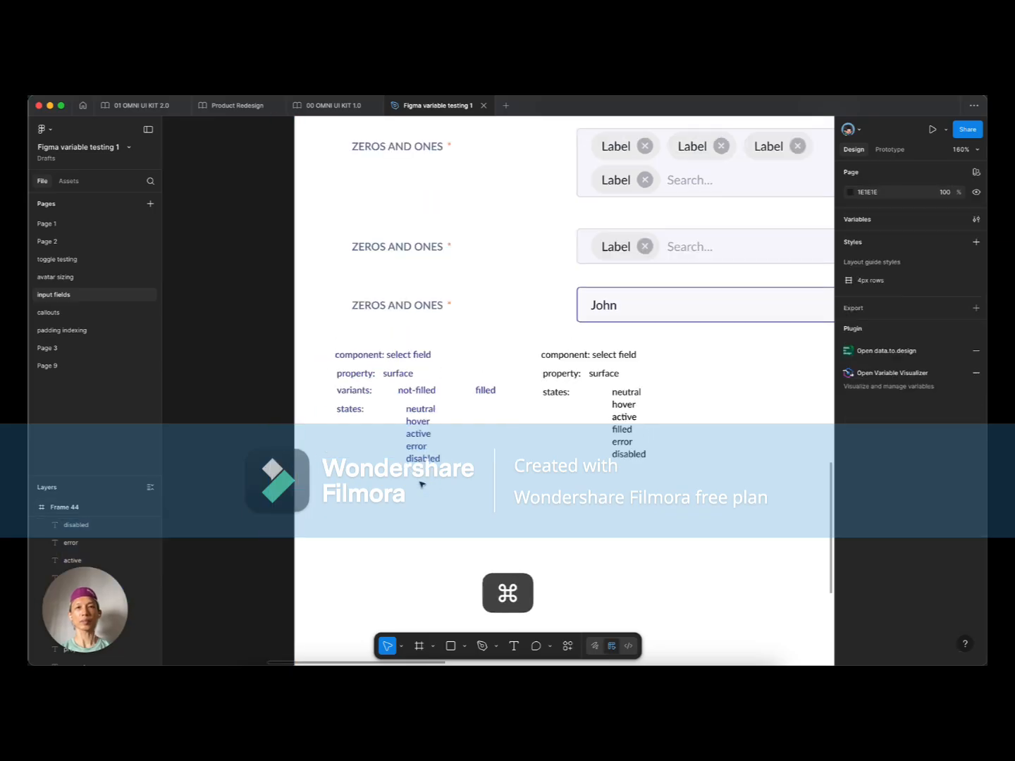
Step: Show the local variables for the 02 Button Foundation collection
left_click(976, 220)
left_click(167, 133)
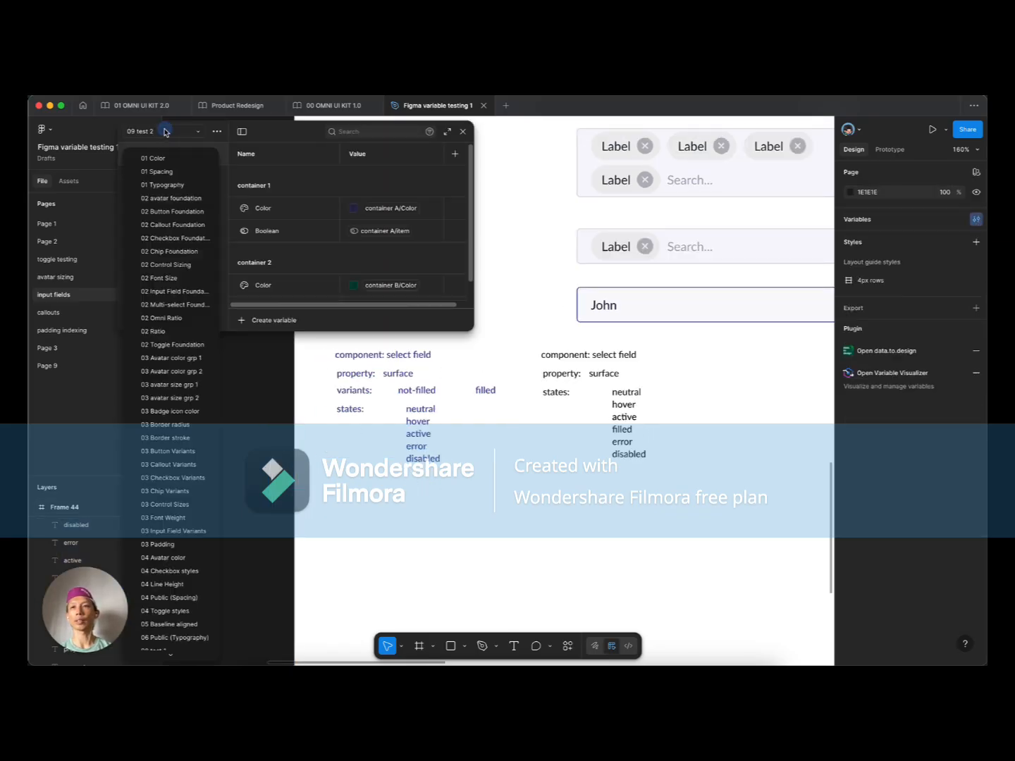
left_click(178, 200)
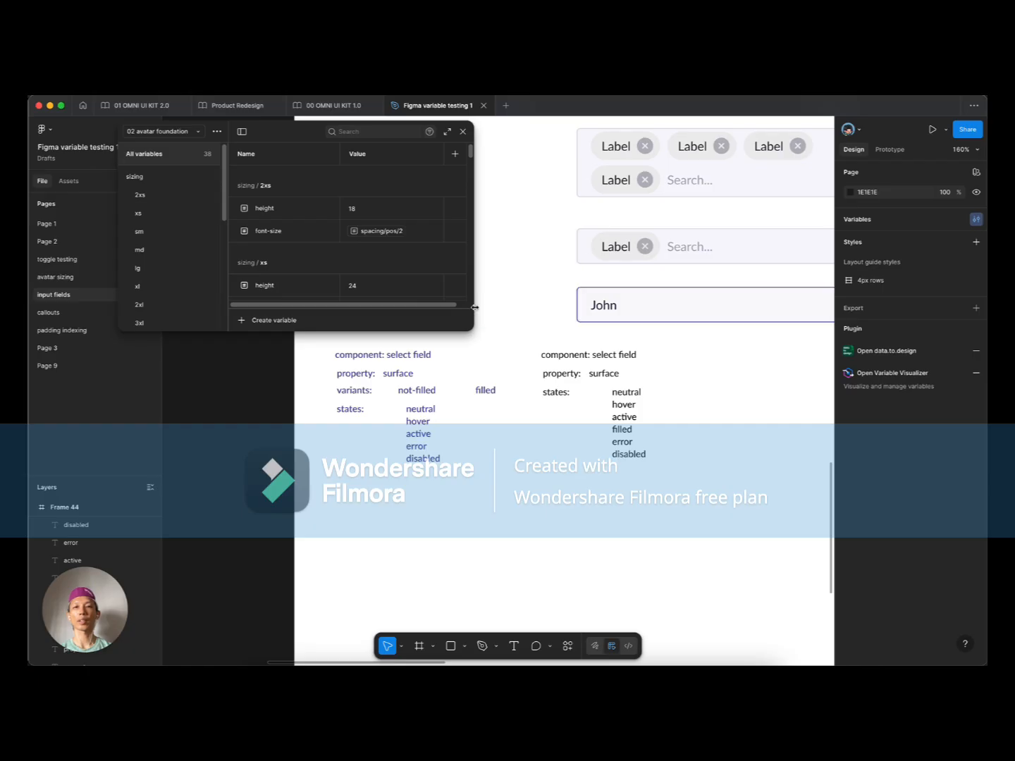
left_click(160, 131)
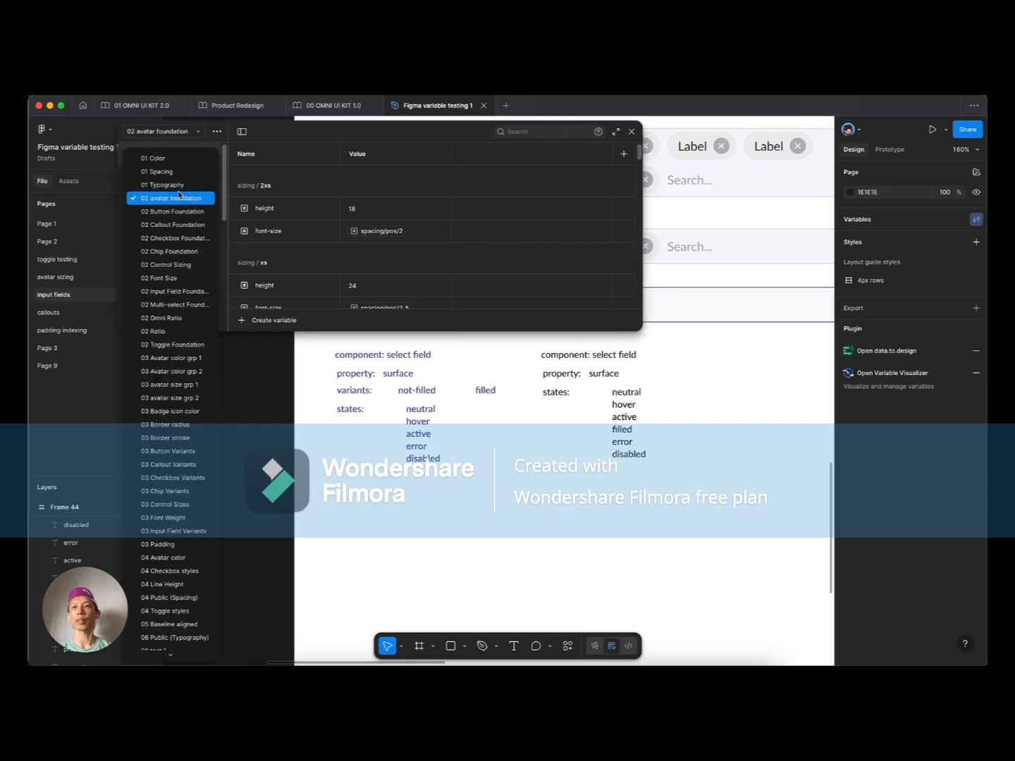
left_click(176, 211)
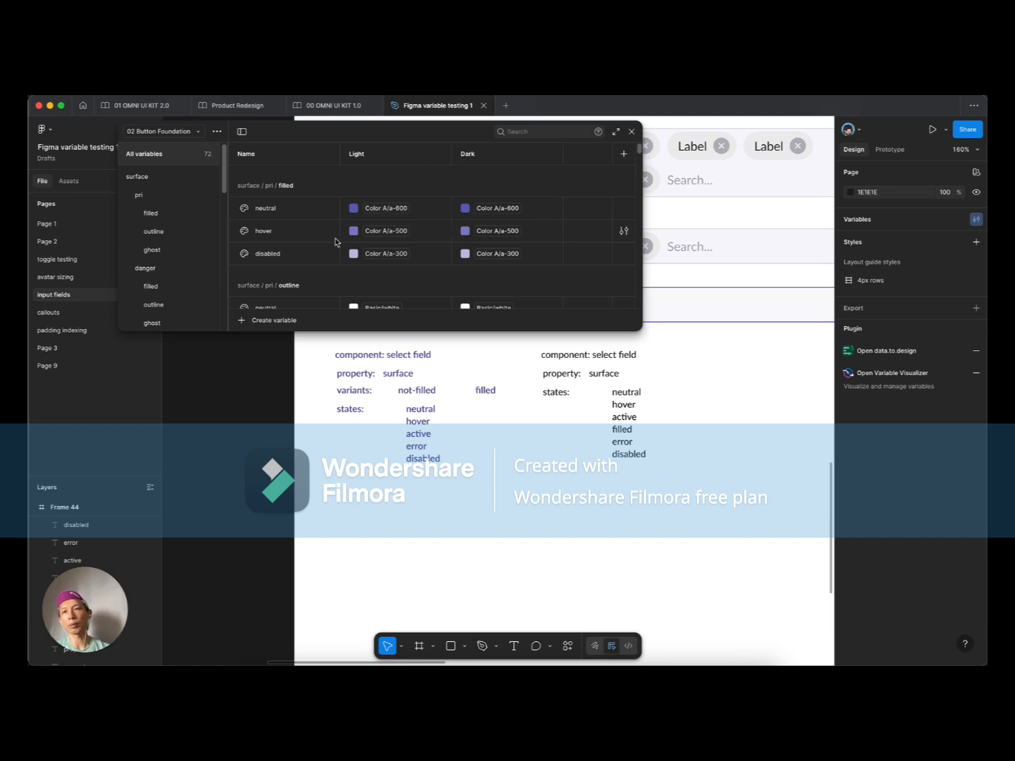
Step: Enlarge the variables window and scroll through its Light and Dark colour variables
mouse_move(323, 330)
left_mouse_down()
mouse_move(317, 441)
mouse_move(319, 341)
left_mouse_up()
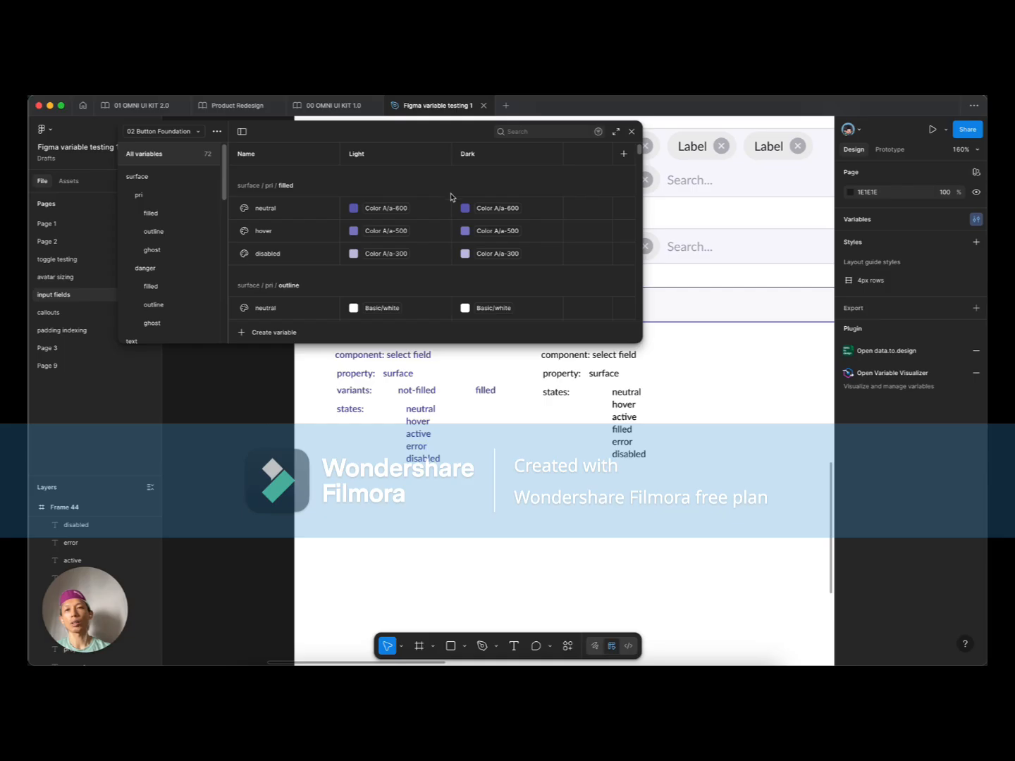
scroll(273, 227, "down", 5)
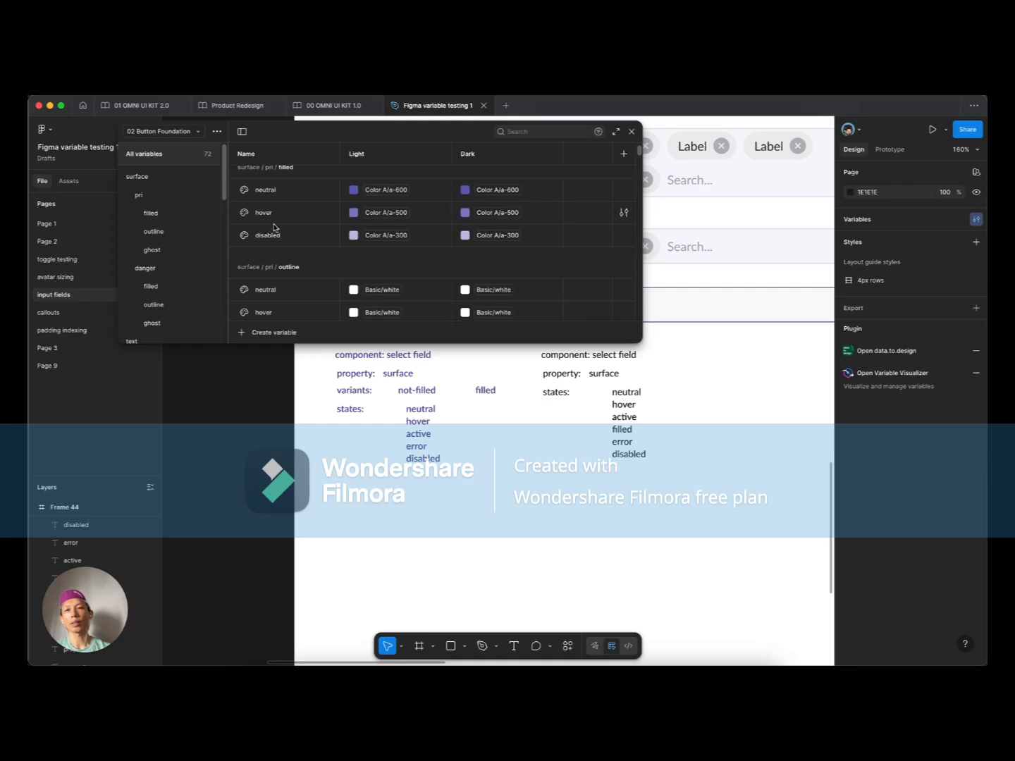
scroll(394, 262, "down", 10)
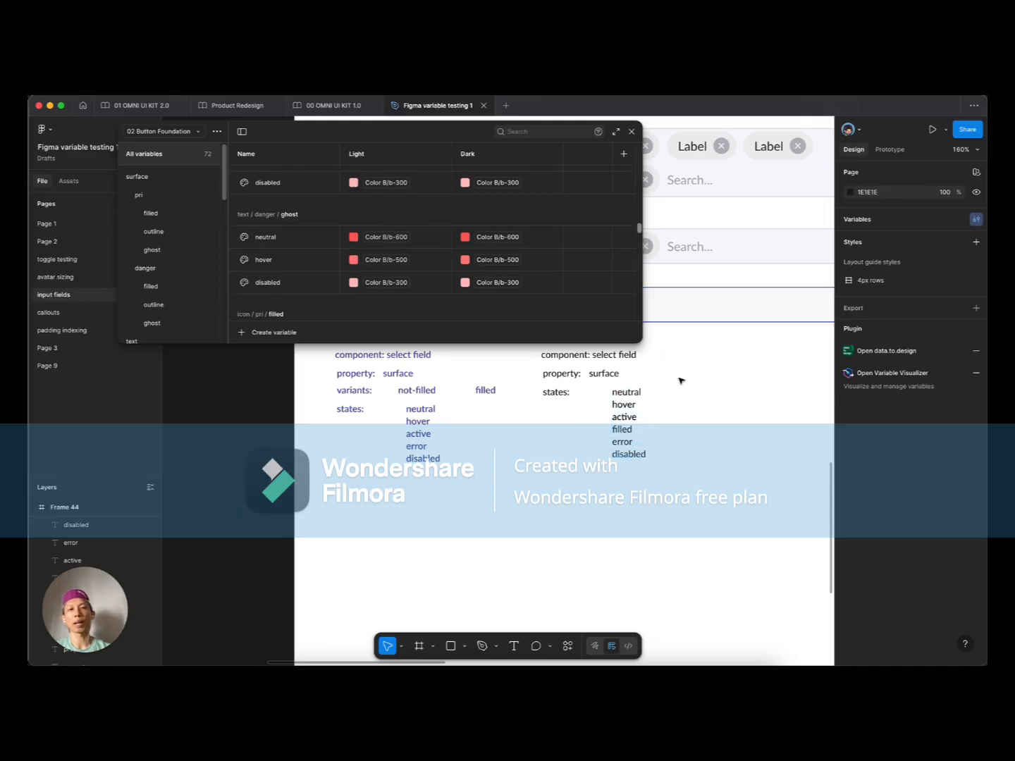
left_click(719, 322)
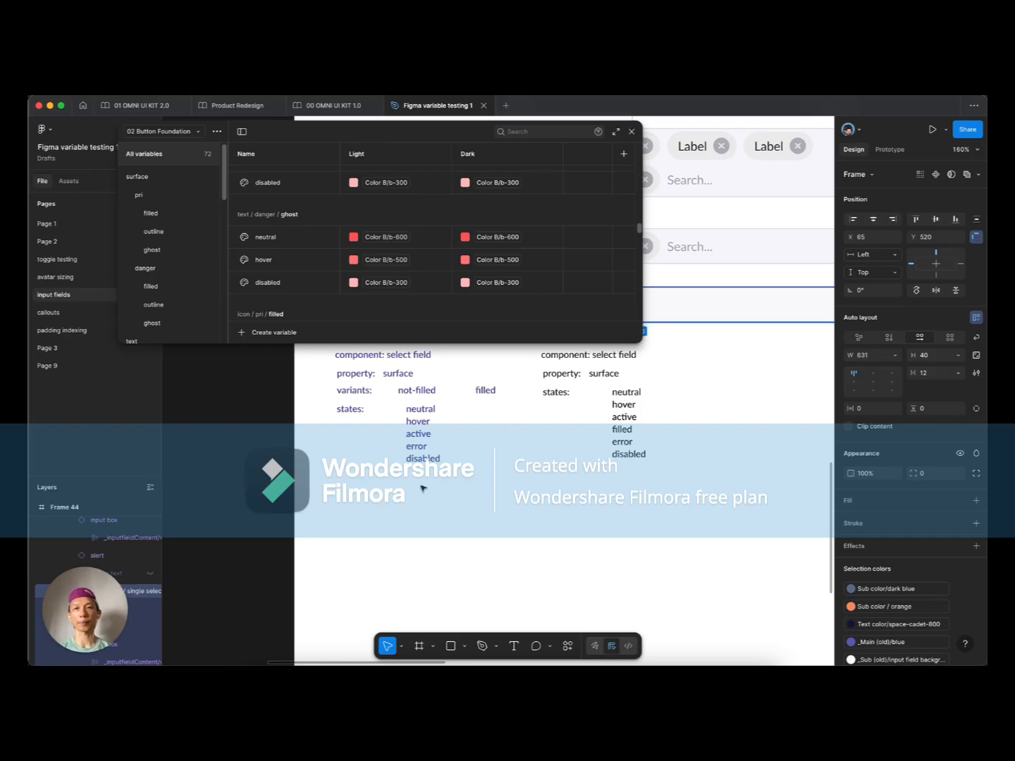
key("Escape")
scroll(502, 454, "up", 3)
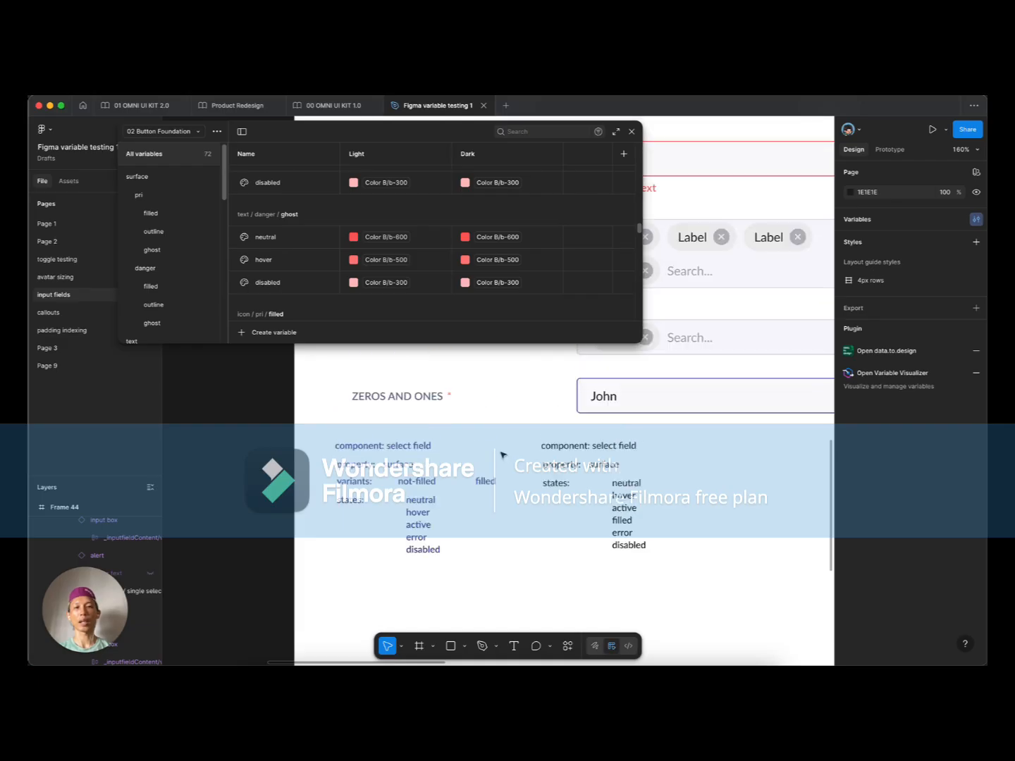
scroll(359, 504, "up", 4)
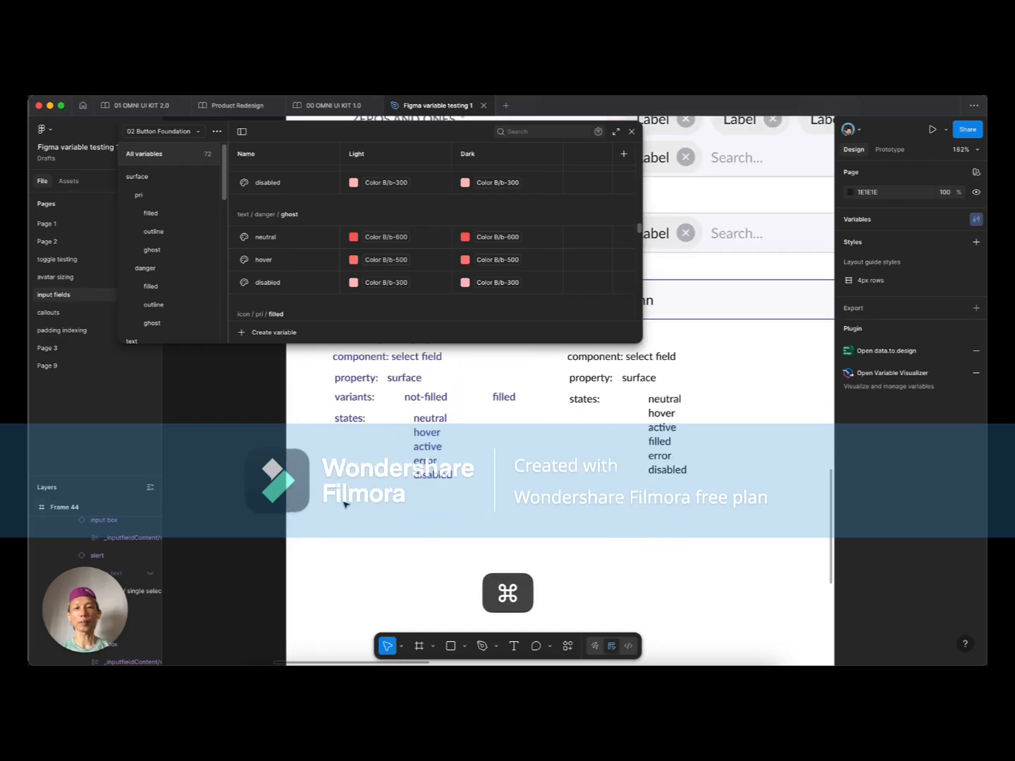
scroll(338, 466, "up", 2)
scroll(336, 465, "up", 2)
Step: Duplicate the 'property: surface' row below and retype it as 'mode: mode'
left_click_drag(312, 410, 466, 431)
mouse_move(409, 416)
left_mouse_down()
mouse_move(409, 407)
mouse_move(406, 425)
left_mouse_up()
left_click(408, 407, "shift")
left_click(408, 411, "shift")
double_click(406, 423)
type("mode")
double_click(360, 423)
type("mode")
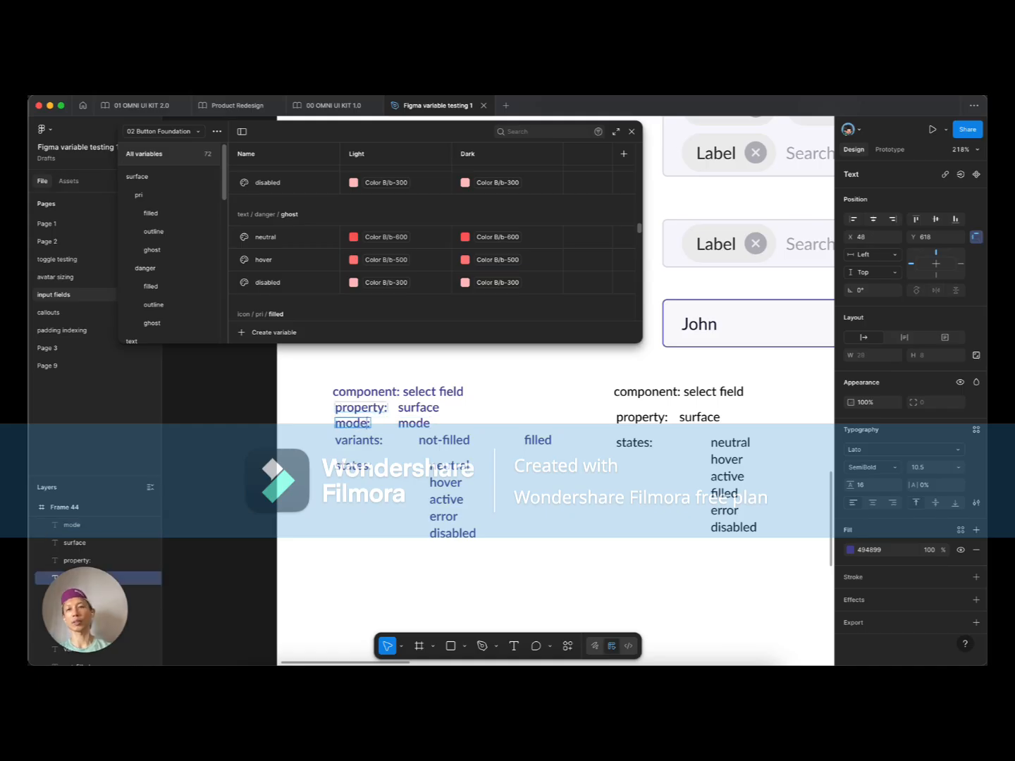
Step: Change the mode row's values to 'light' and a duplicated 'dark'
double_click(409, 421)
type("light")
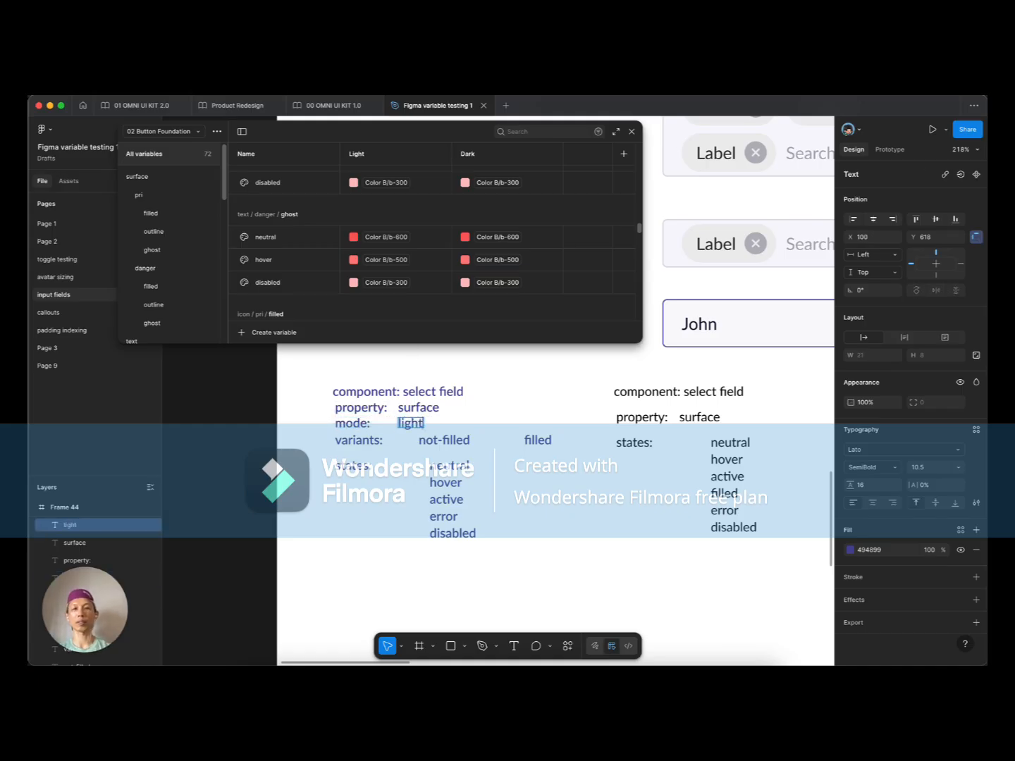
key("Escape")
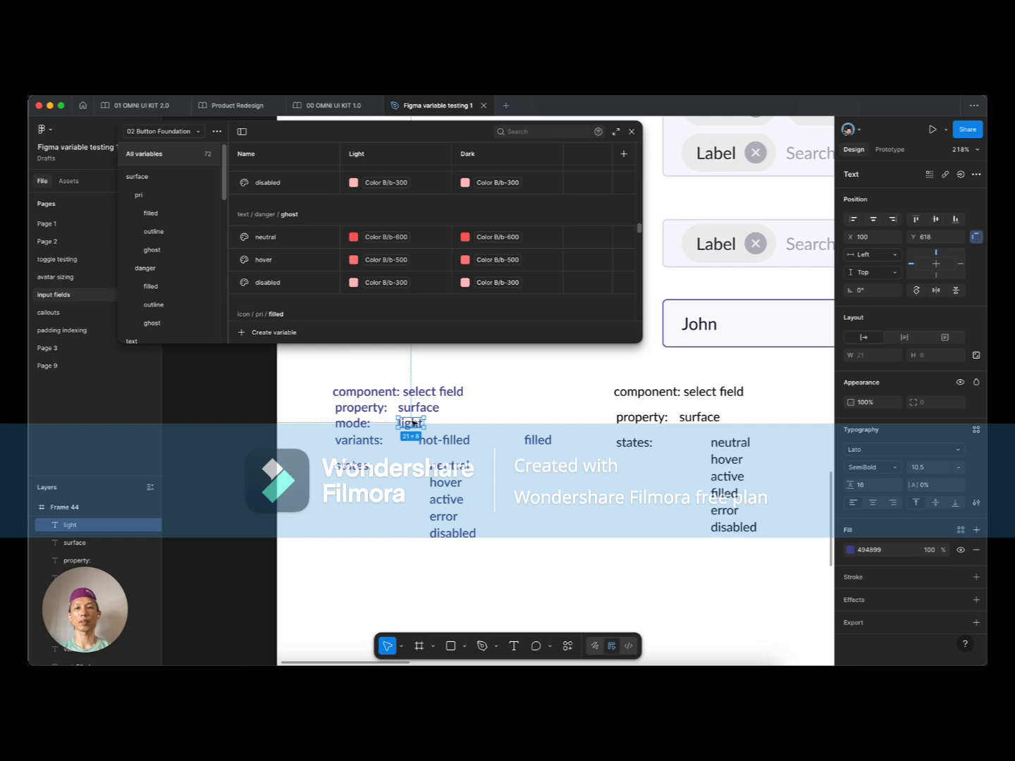
left_click_drag(413, 421, 489, 425)
double_click(490, 425)
type("dark")
key("Escape")
left_click(561, 499)
scroll(562, 499, "down", 3)
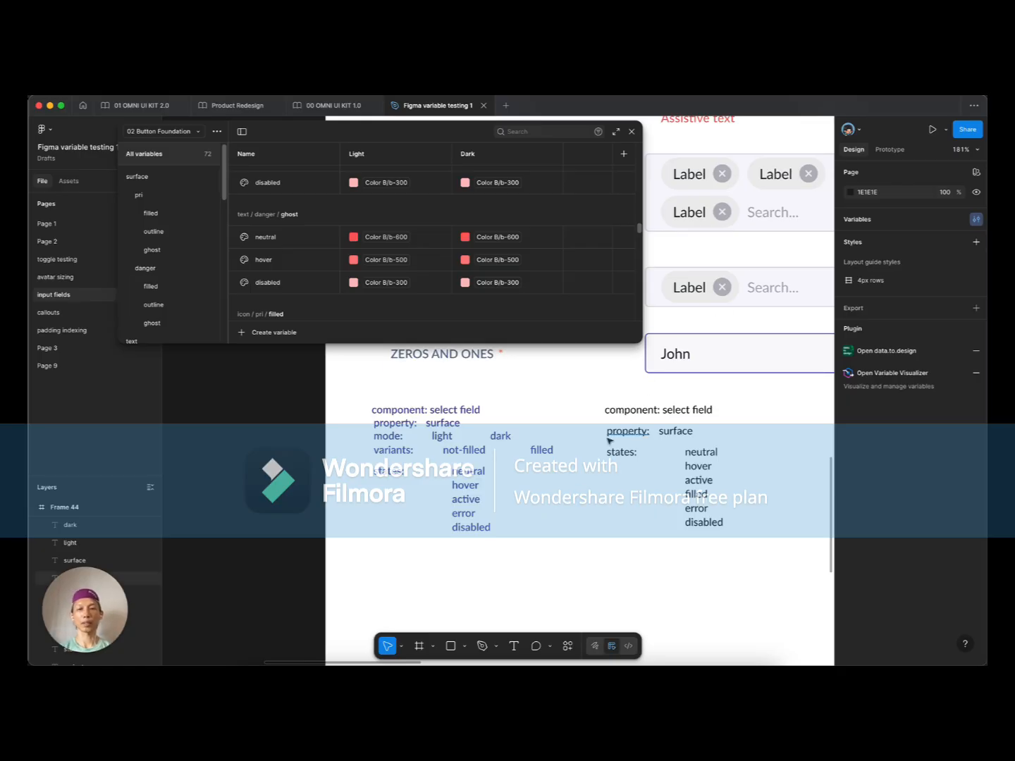
scroll(546, 472, "right", 2)
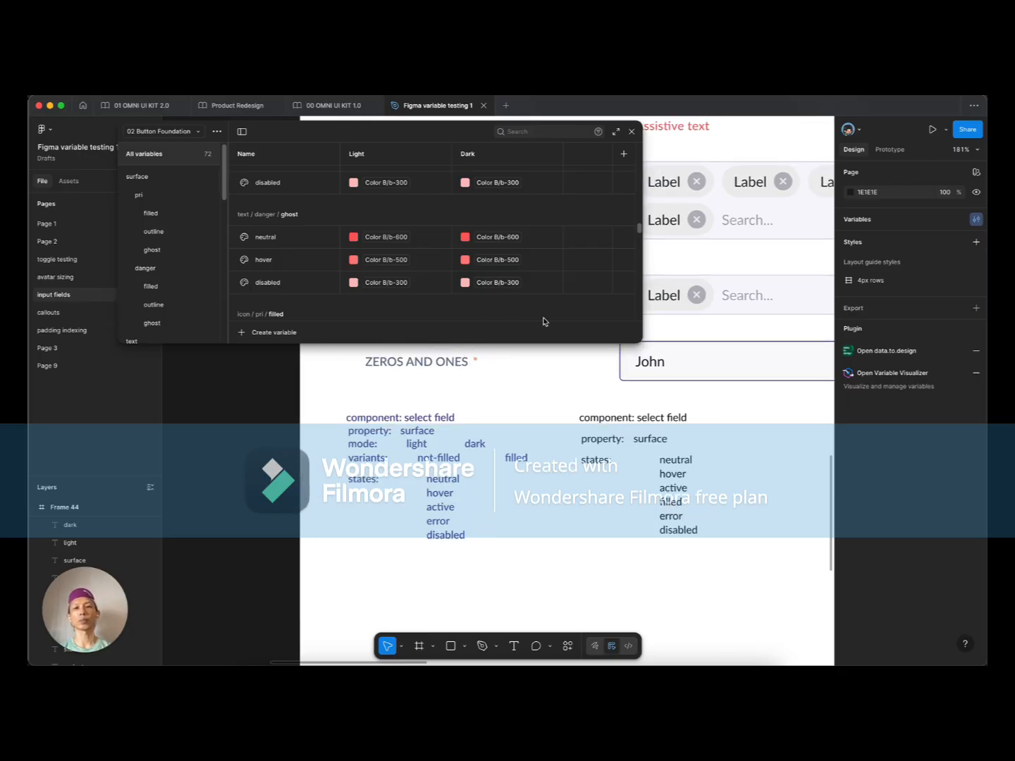
left_click_drag(637, 345, 754, 372)
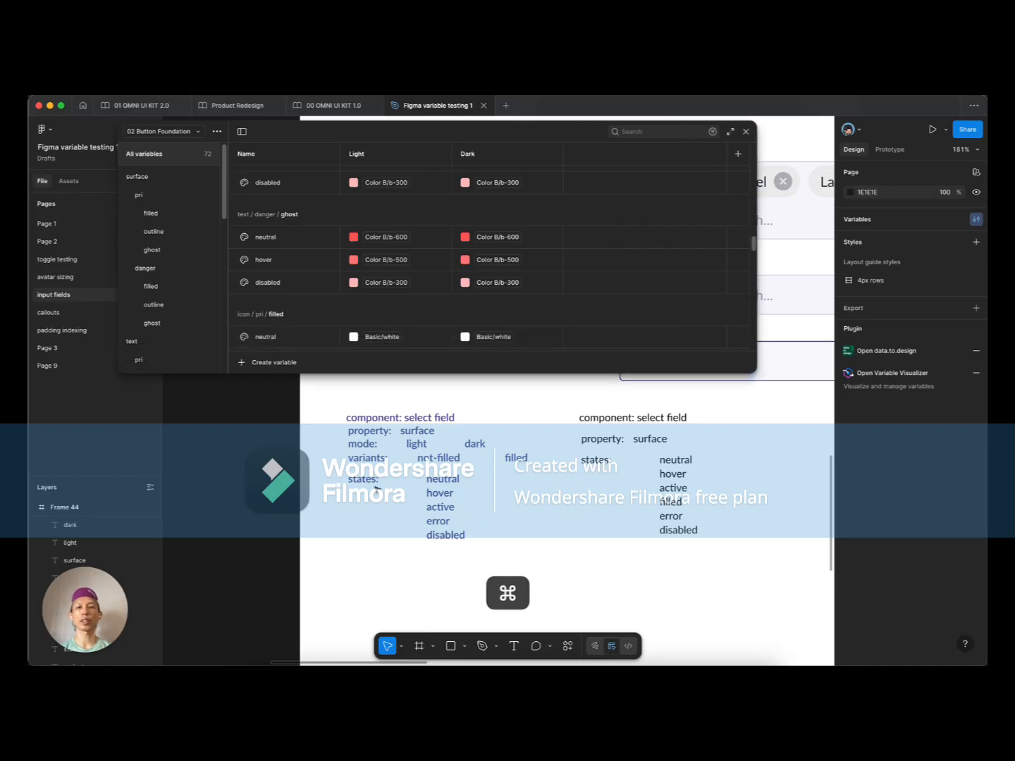
scroll(381, 489, "up", 5)
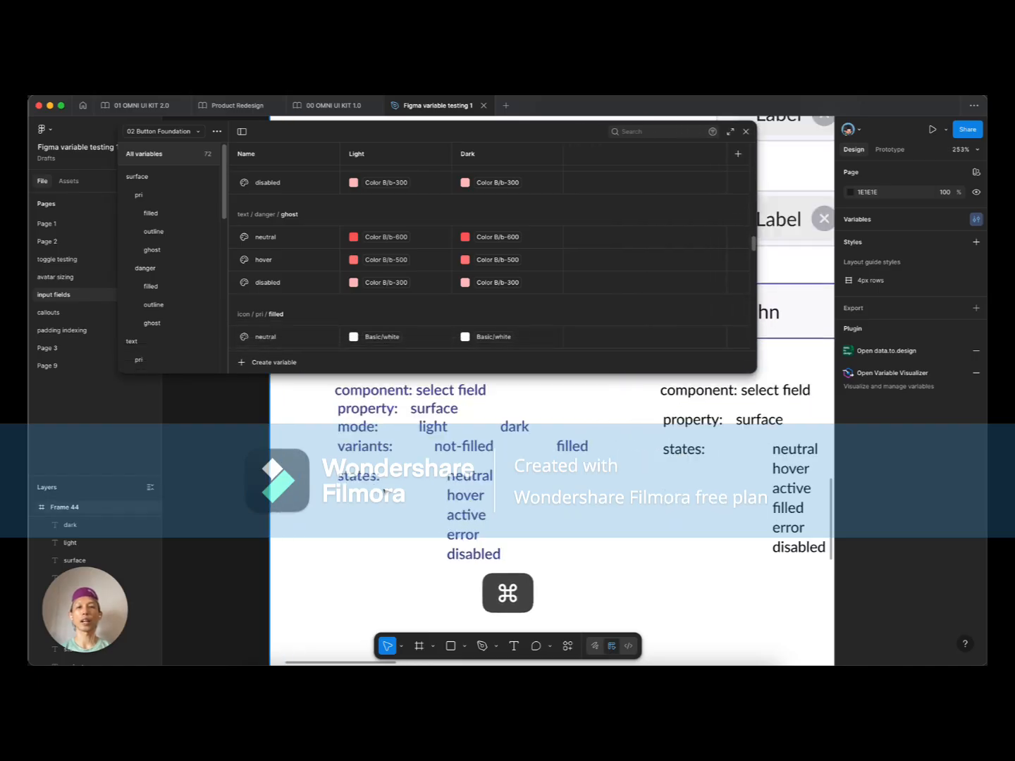
left_click(466, 515, "super")
left_click(472, 560)
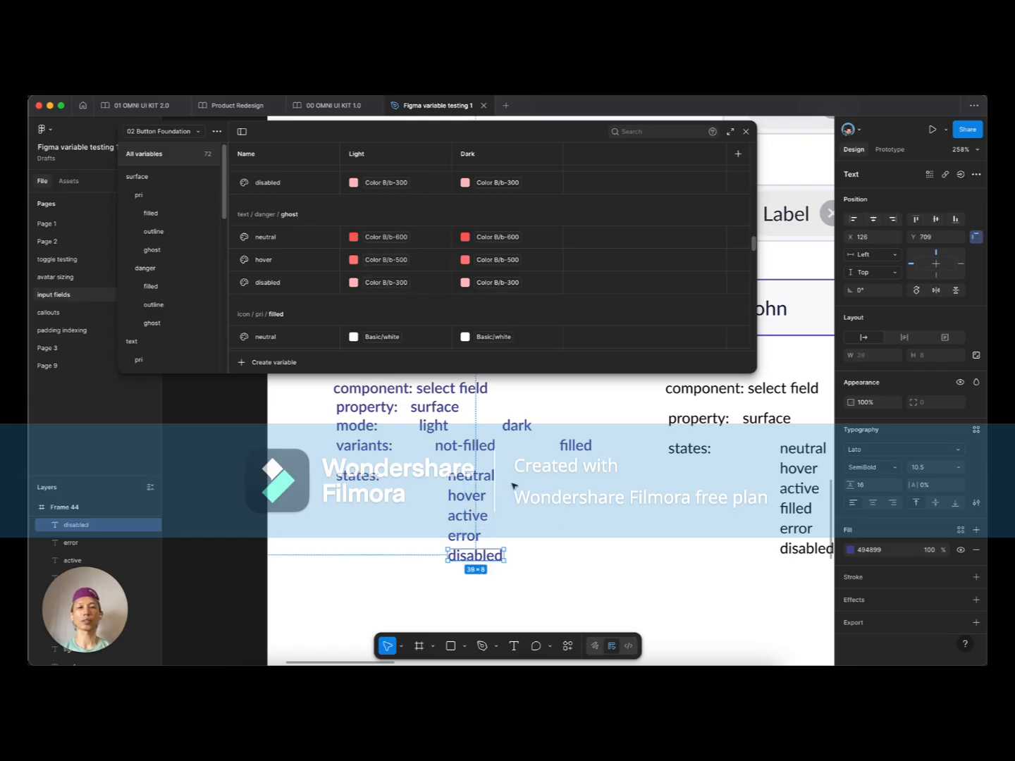
scroll(514, 483, "up", 5)
scroll(524, 480, "down", 3)
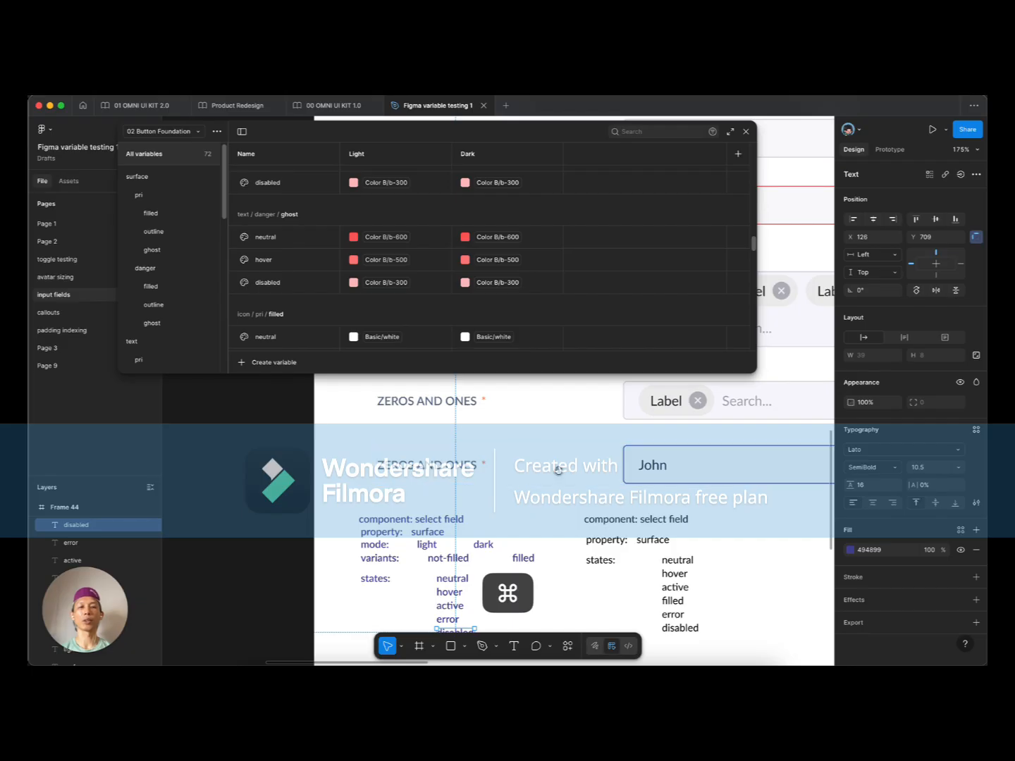
scroll(557, 470, "right", 3)
scroll(402, 482, "down", 1)
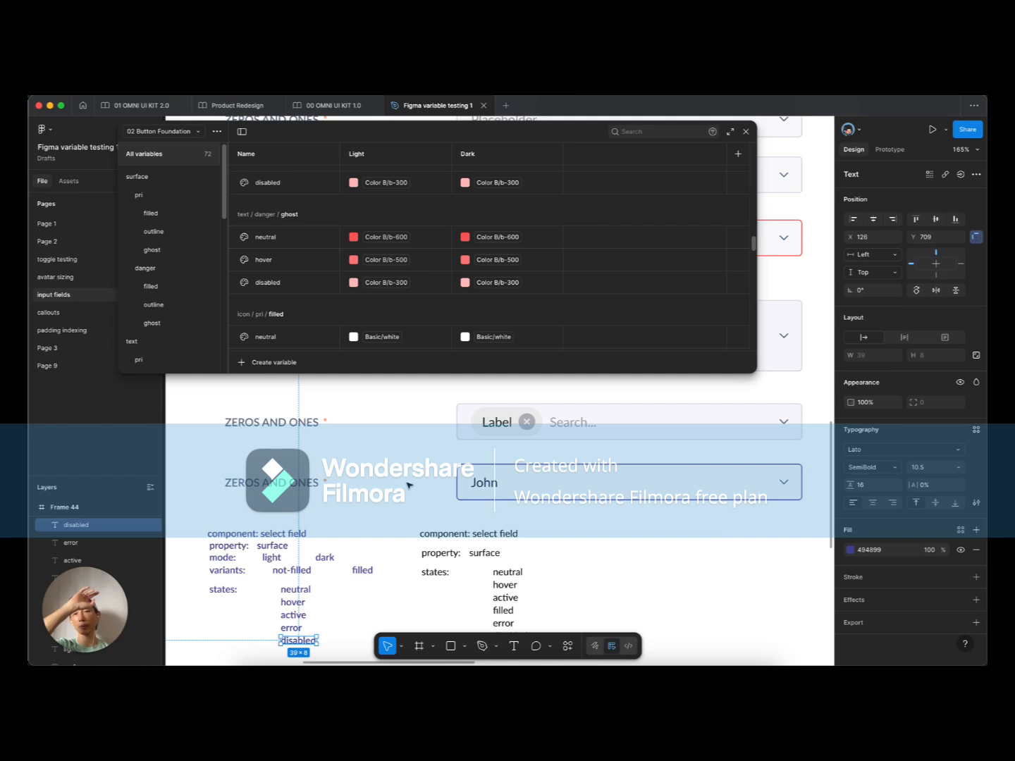
scroll(471, 516, "up", 1)
scroll(471, 516, "down", 1)
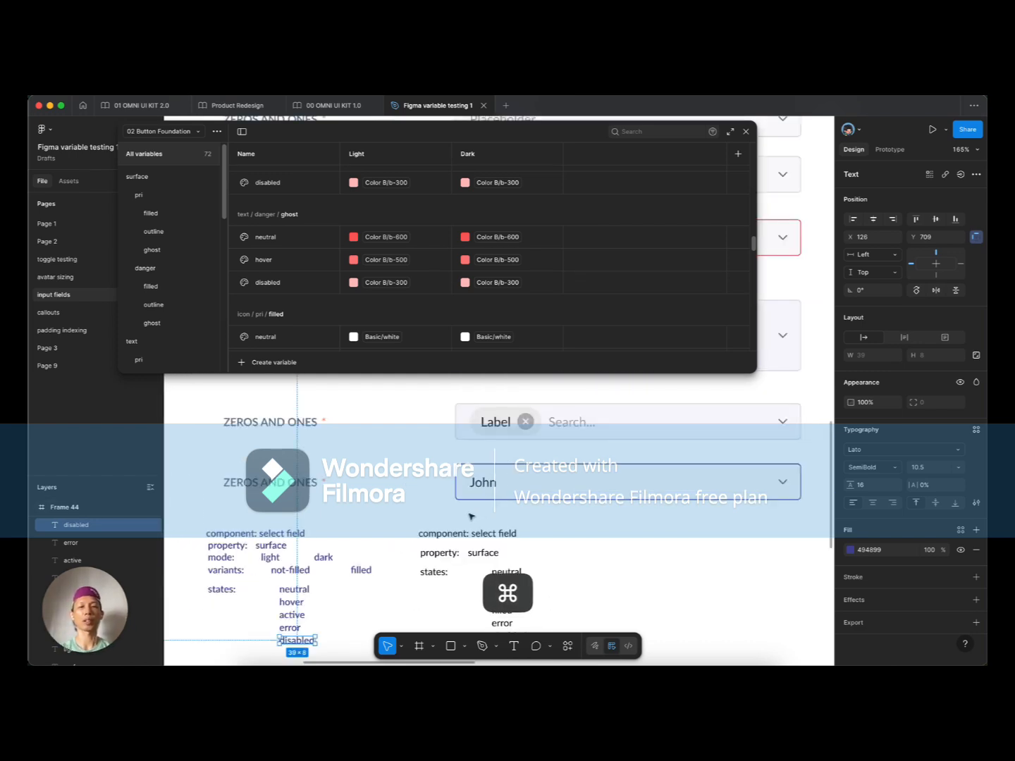
scroll(471, 516, "down", 3)
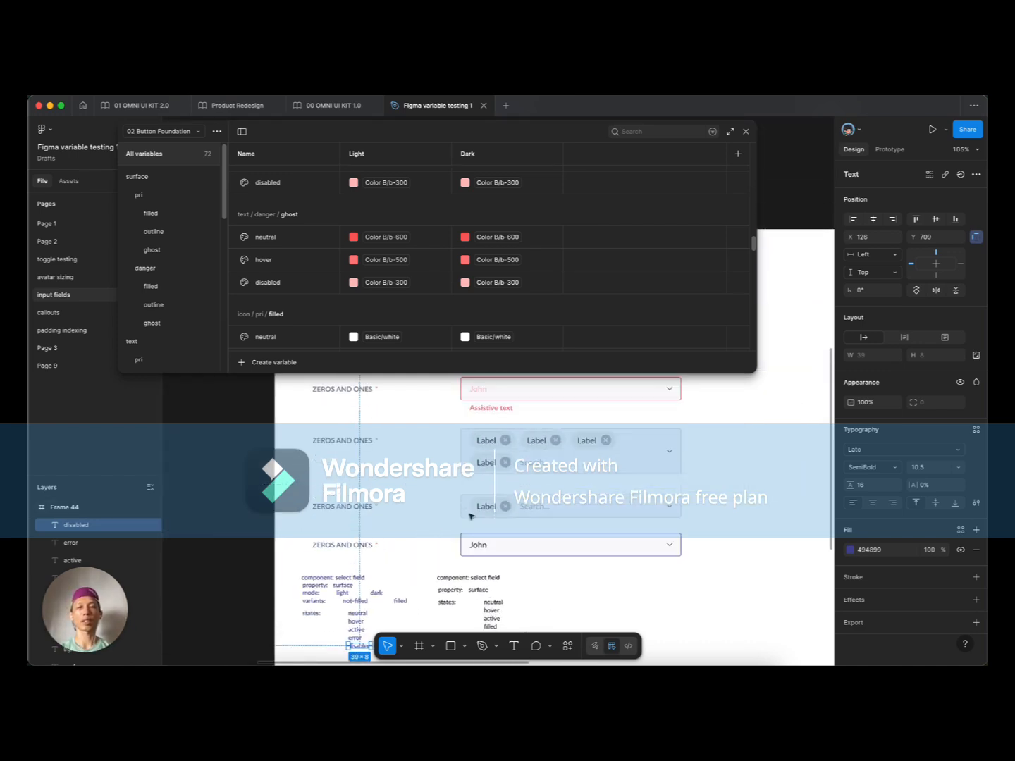
scroll(471, 516, "down", 3)
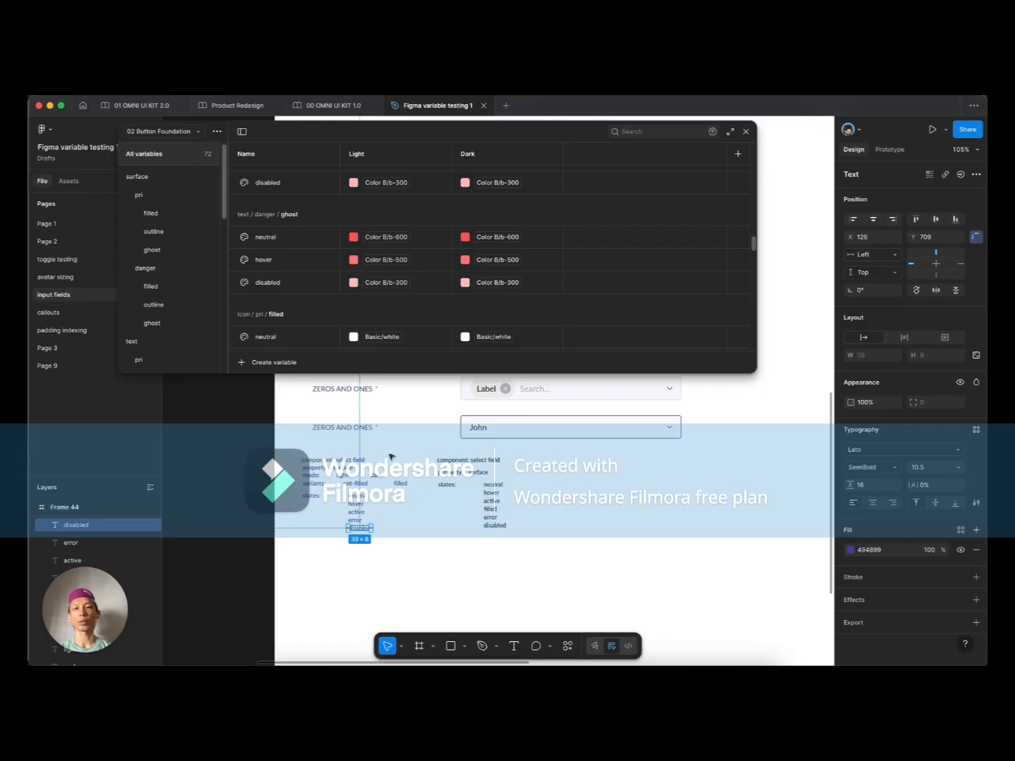
scroll(391, 456, "up", 2)
scroll(385, 477, "down", 2)
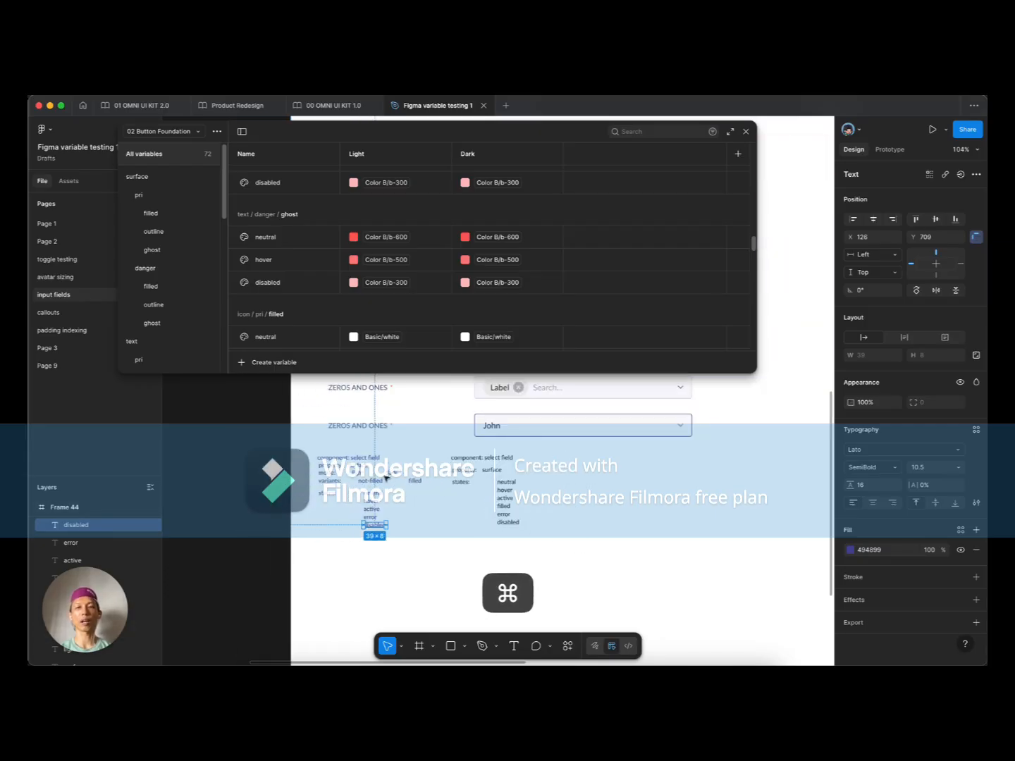
left_click(622, 431)
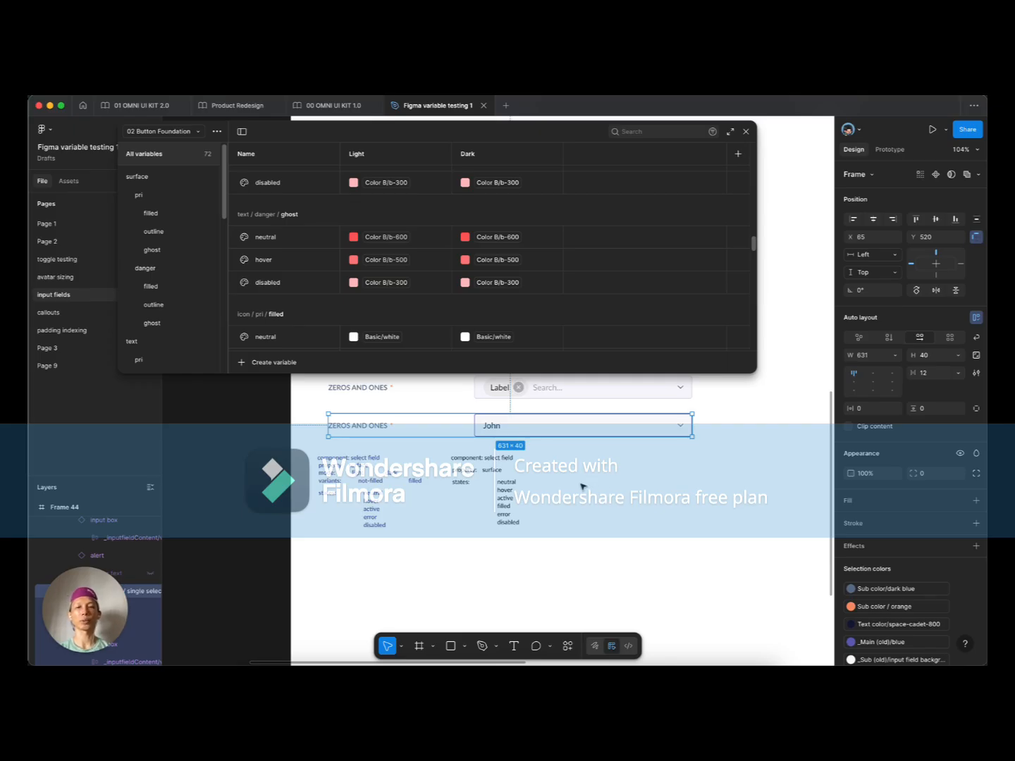
scroll(582, 485, "up", 3)
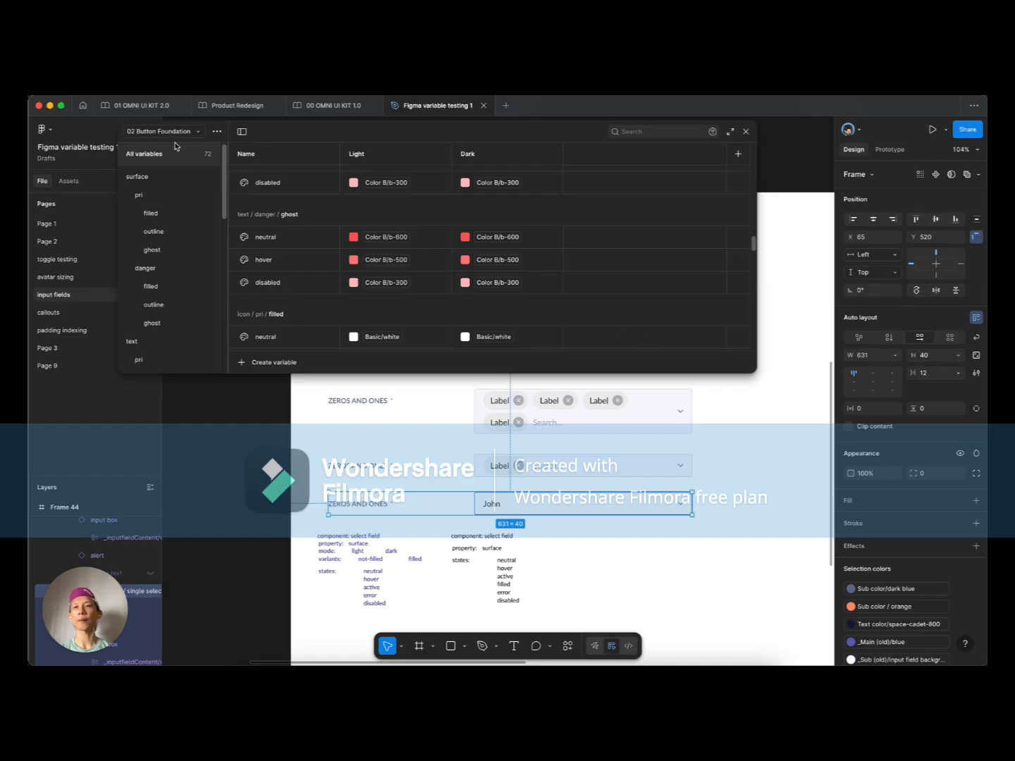
Step: Browse the 02 Input Field Foundation collection's variables, then bring up the collection options
left_click(197, 132)
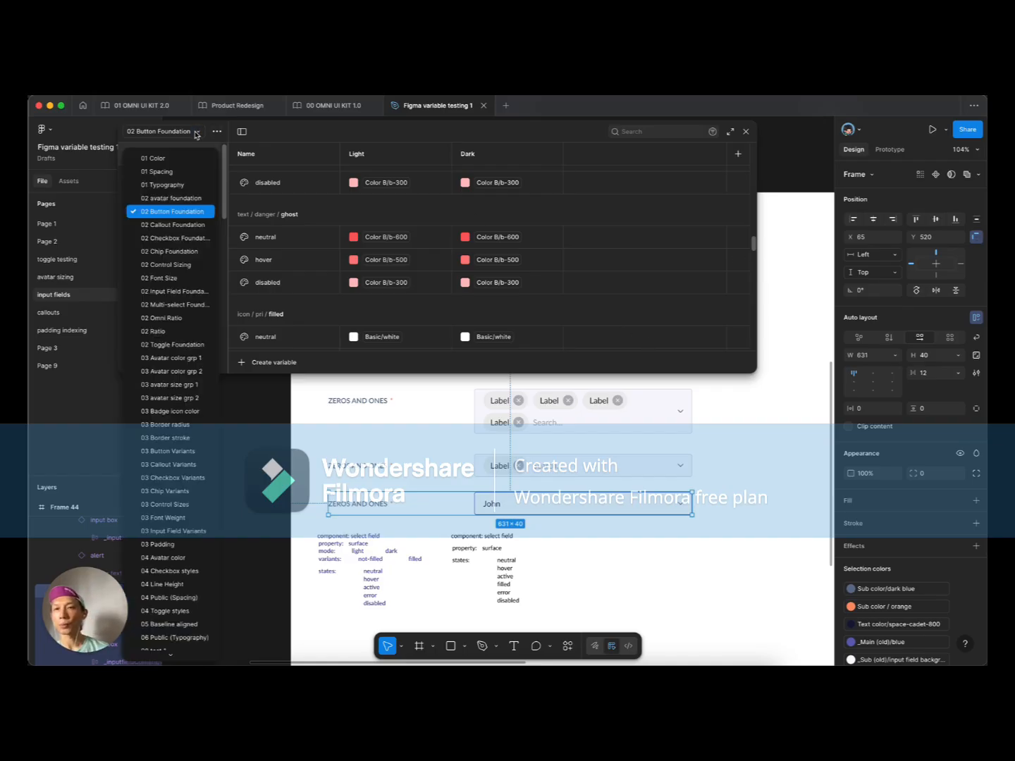
left_click(190, 293)
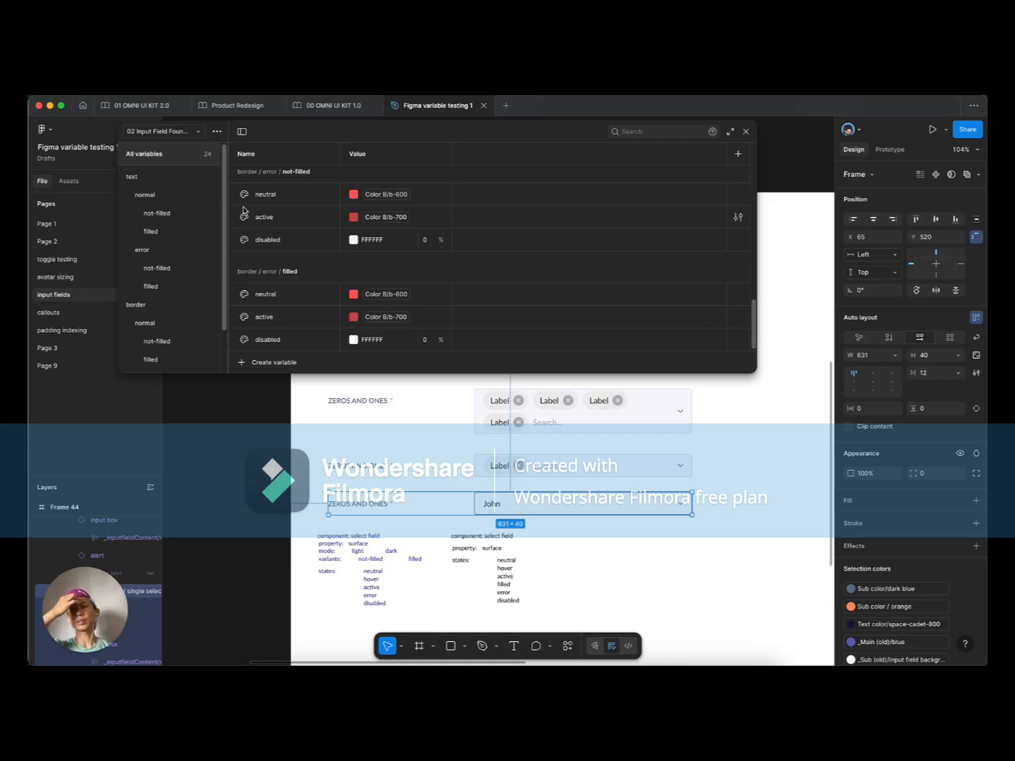
scroll(329, 254, "up", 5)
scroll(329, 254, "up", 2)
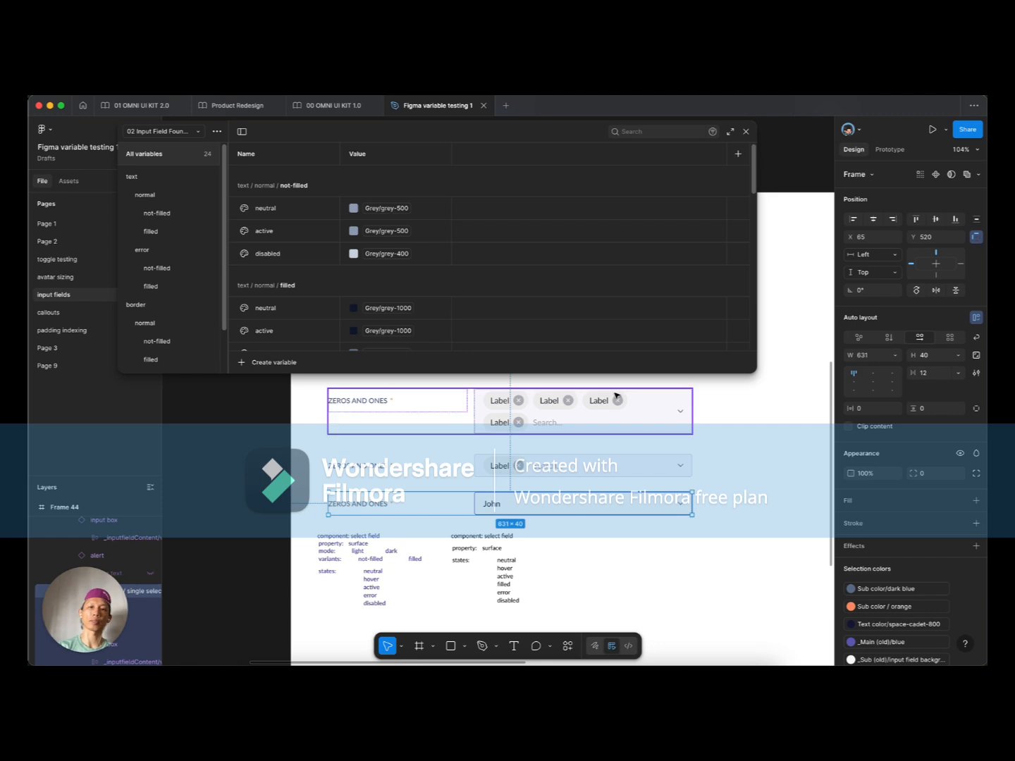
left_click(200, 134)
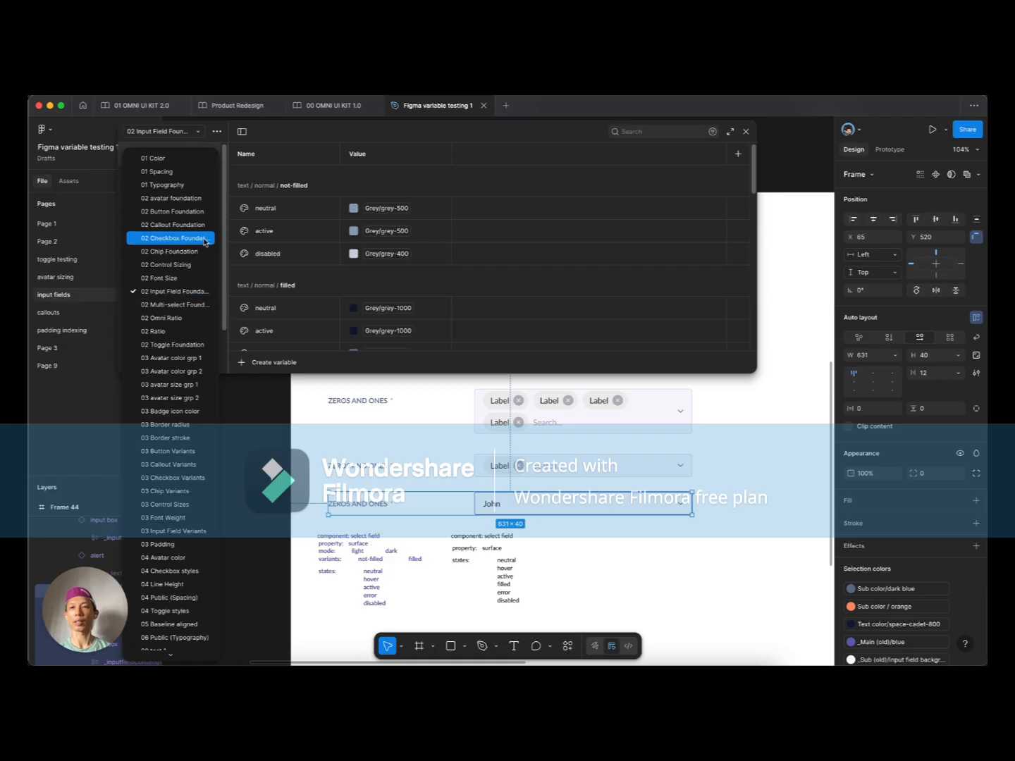
left_click(318, 403)
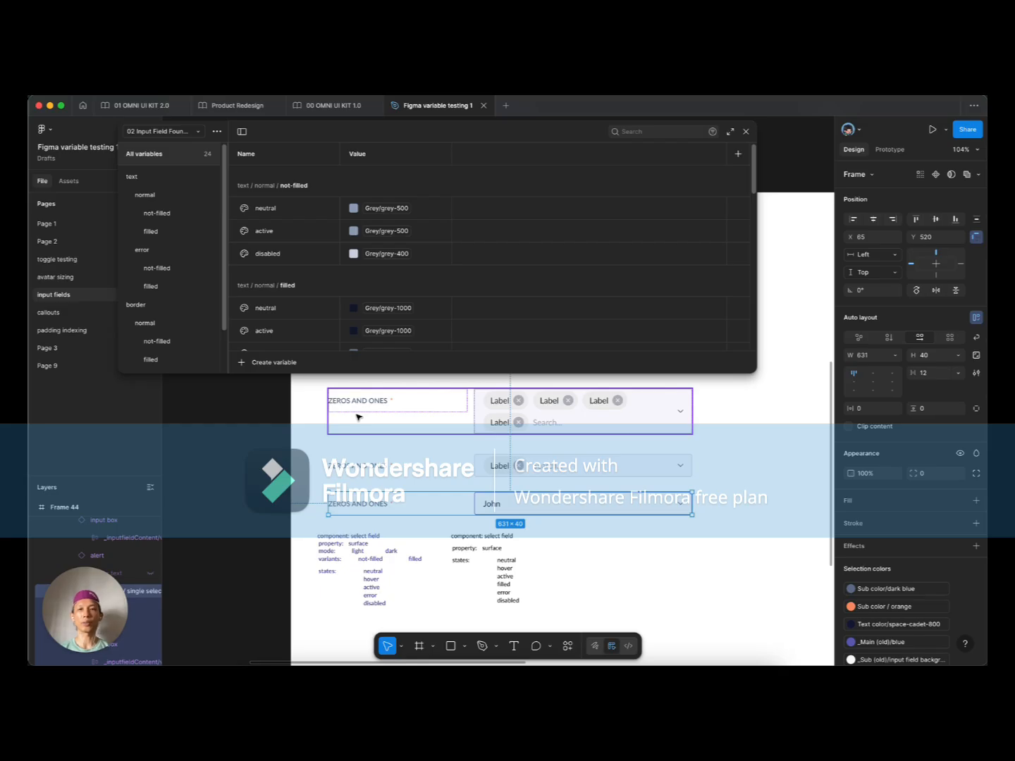
left_click(217, 131)
Step: Create a collection named '01 Select Foundation' and add its first Color variable
left_click(197, 188)
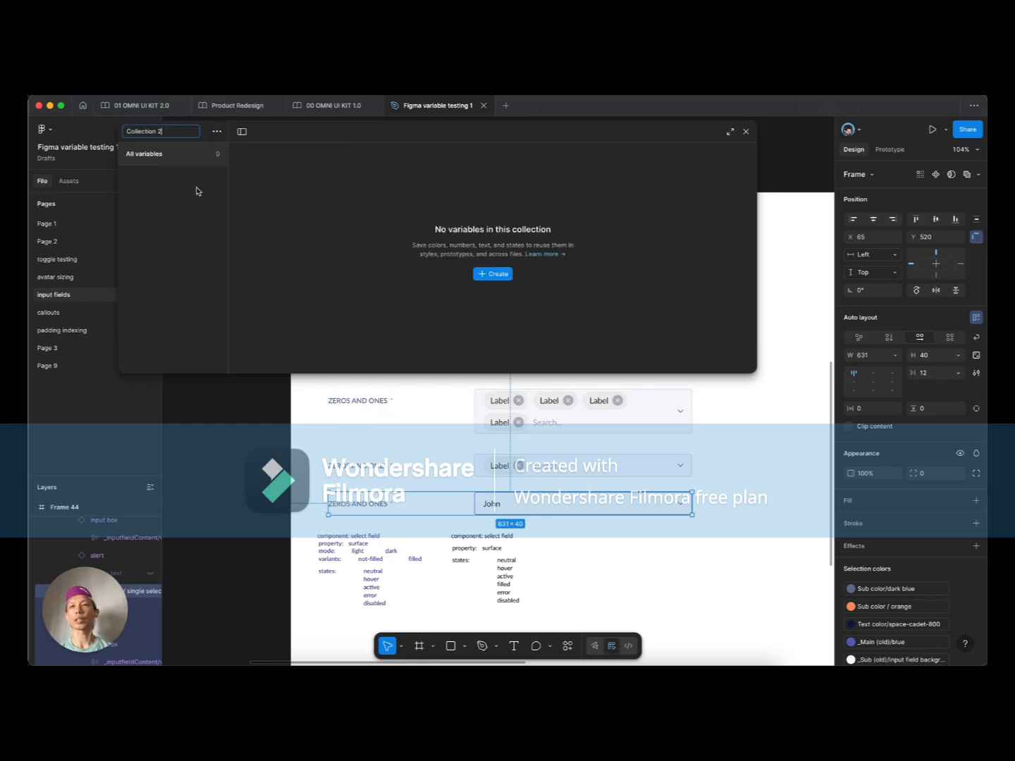
key("super+a")
type("01")
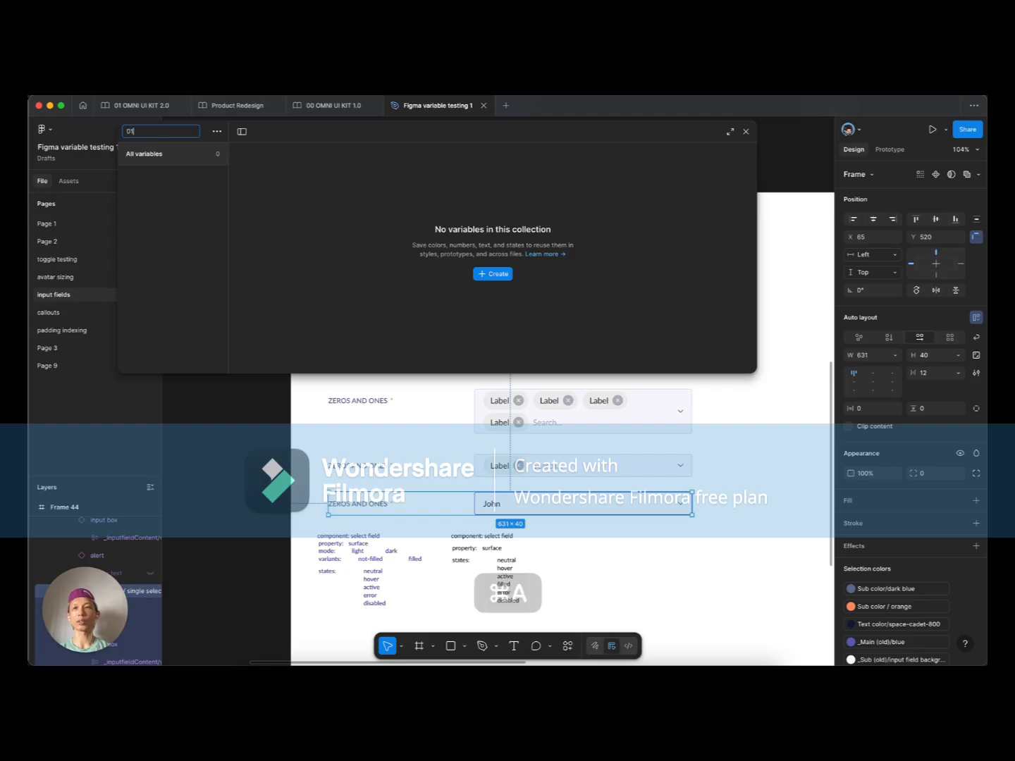
type(" Select Foundation")
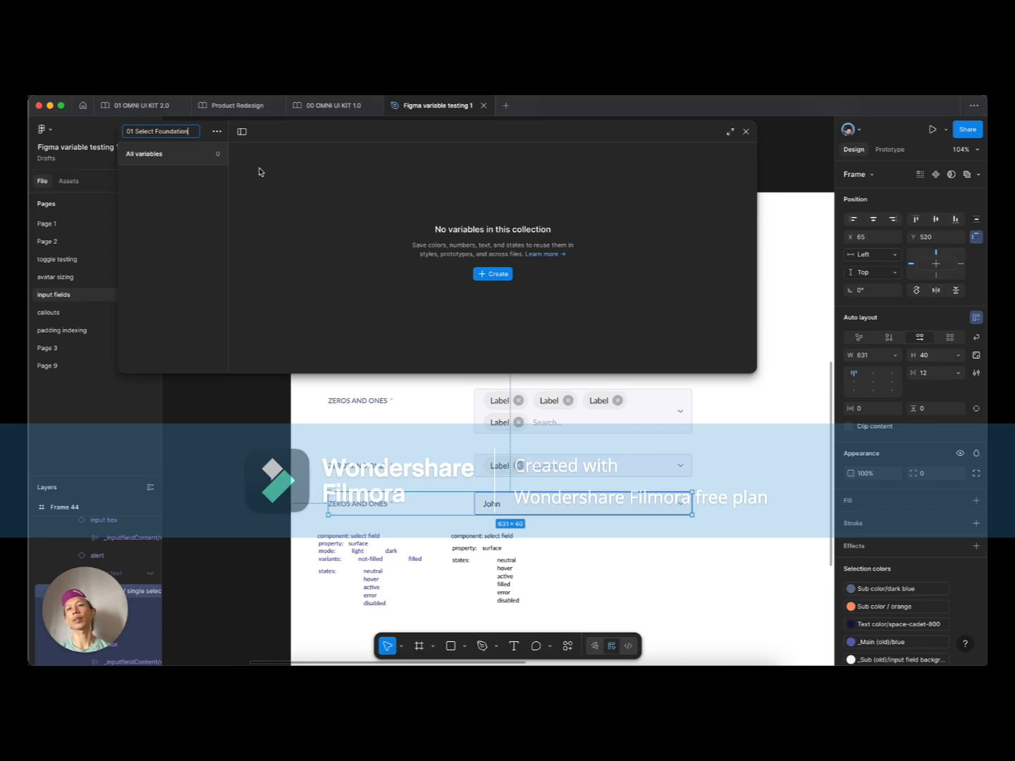
key("Return")
left_click(506, 274)
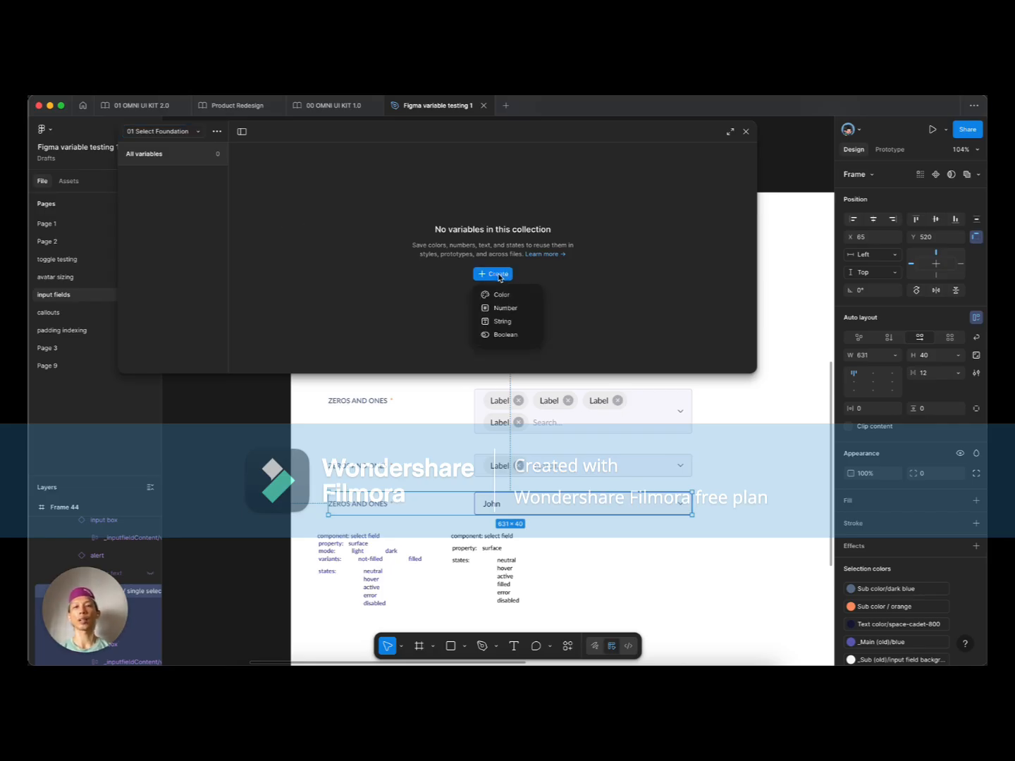
left_click(526, 298)
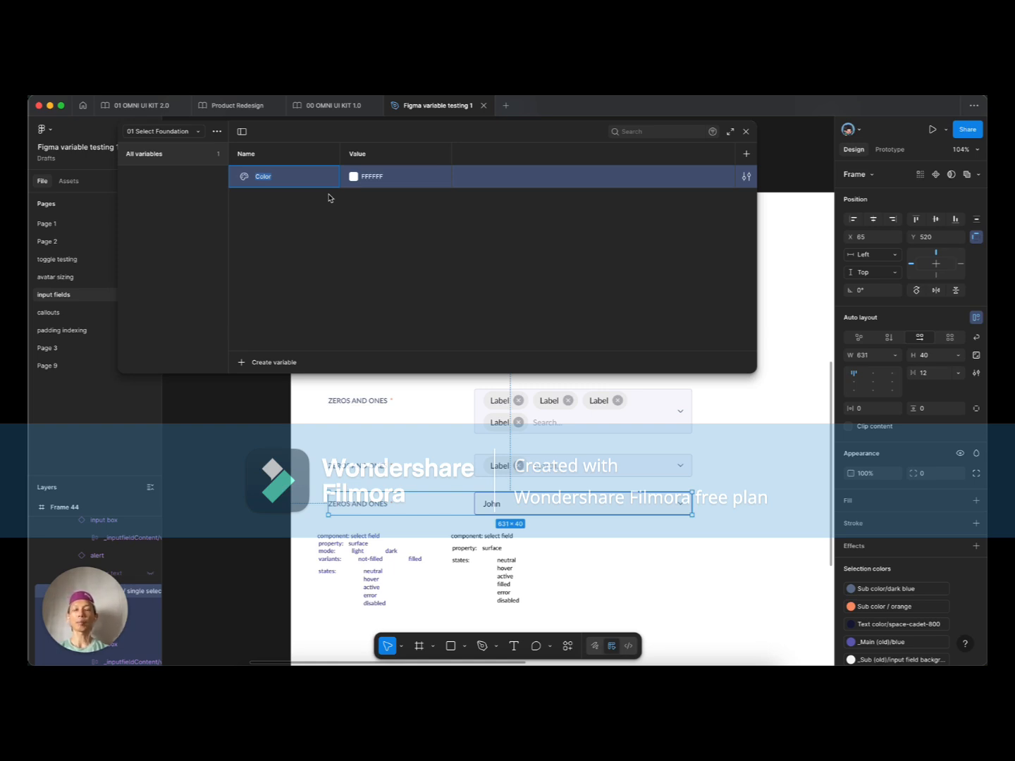
Step: Rename the variable to 'select / text / not filled / neutral'
type("select /")
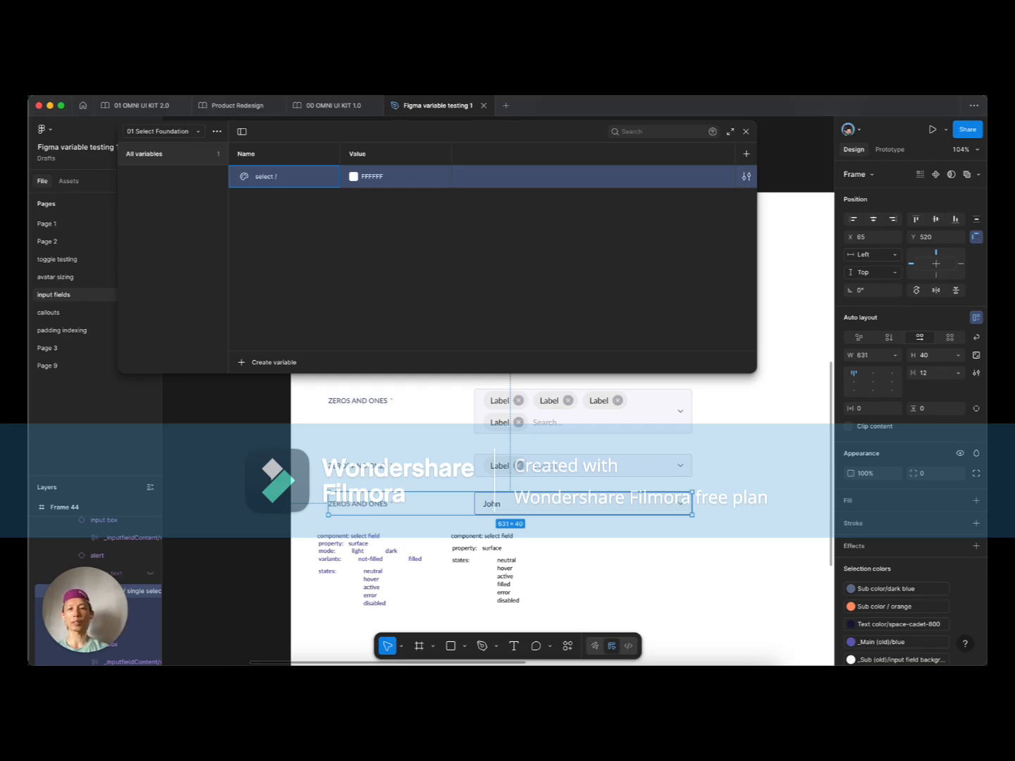
key("BackSpace")
key("BackSpace")
key("BackSpace")
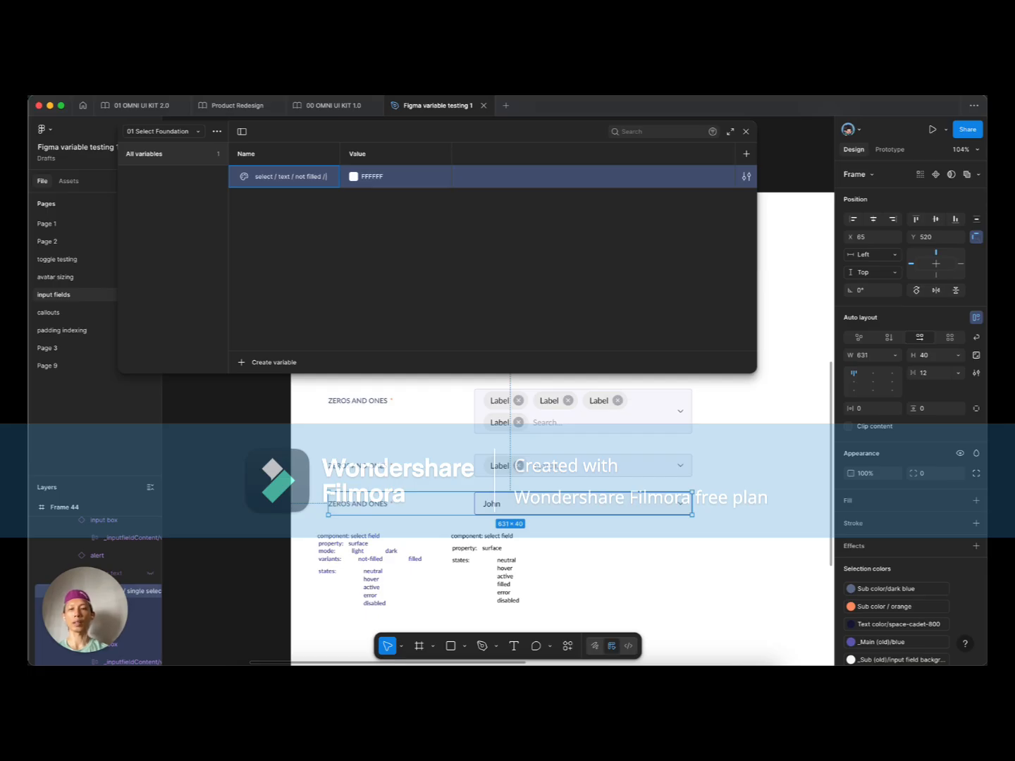
type("neutral")
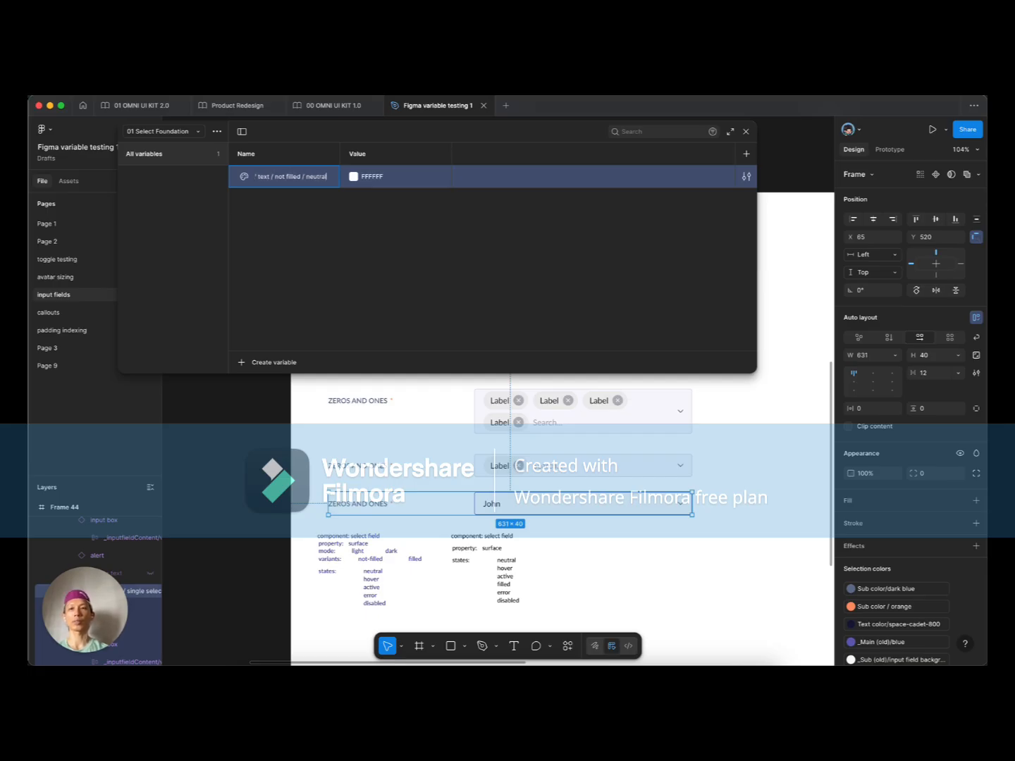
key("Return")
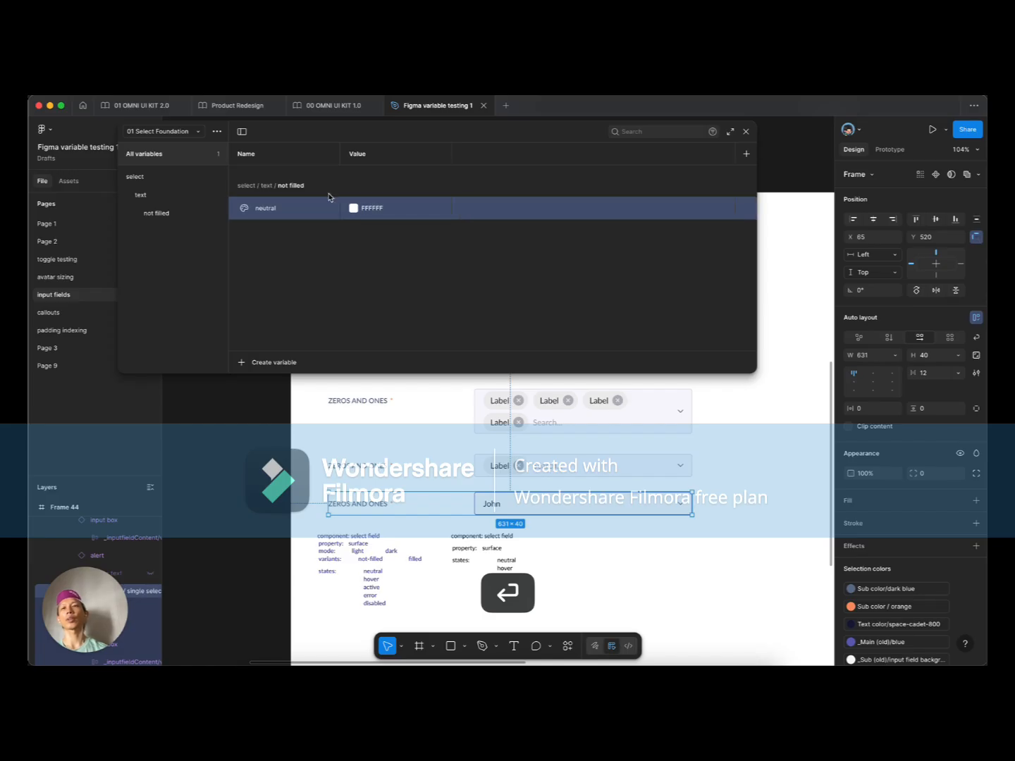
Step: Rename the first mode to Light and add a second mode named Dark
double_click(367, 155)
type("Light")
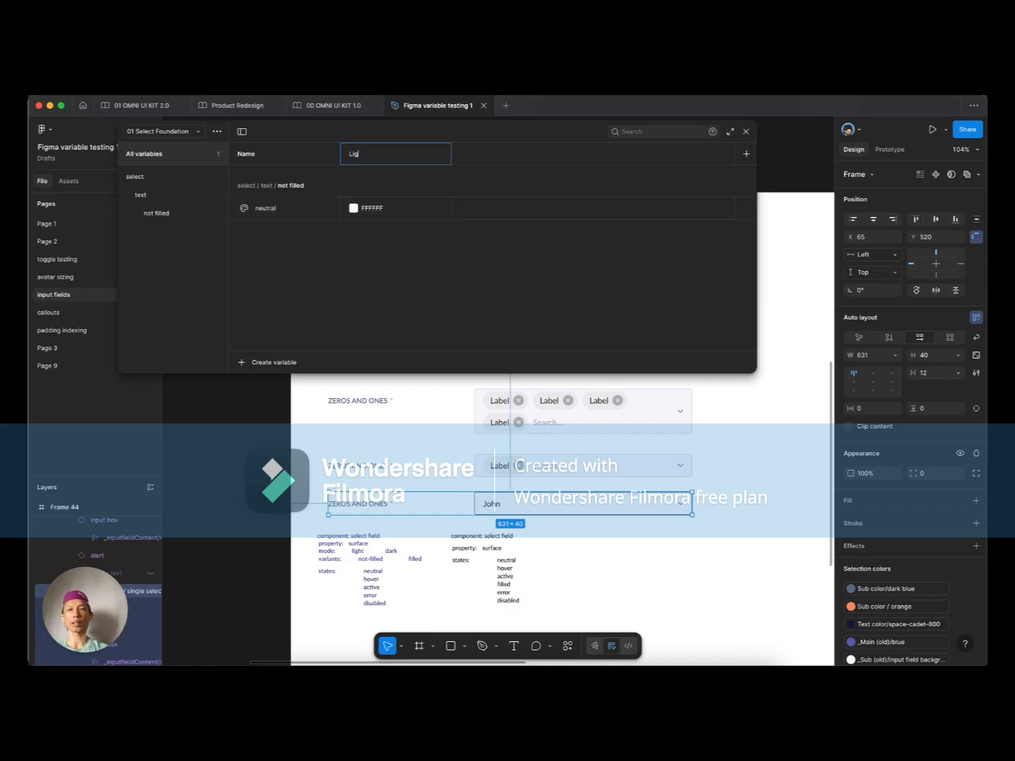
left_click(745, 154)
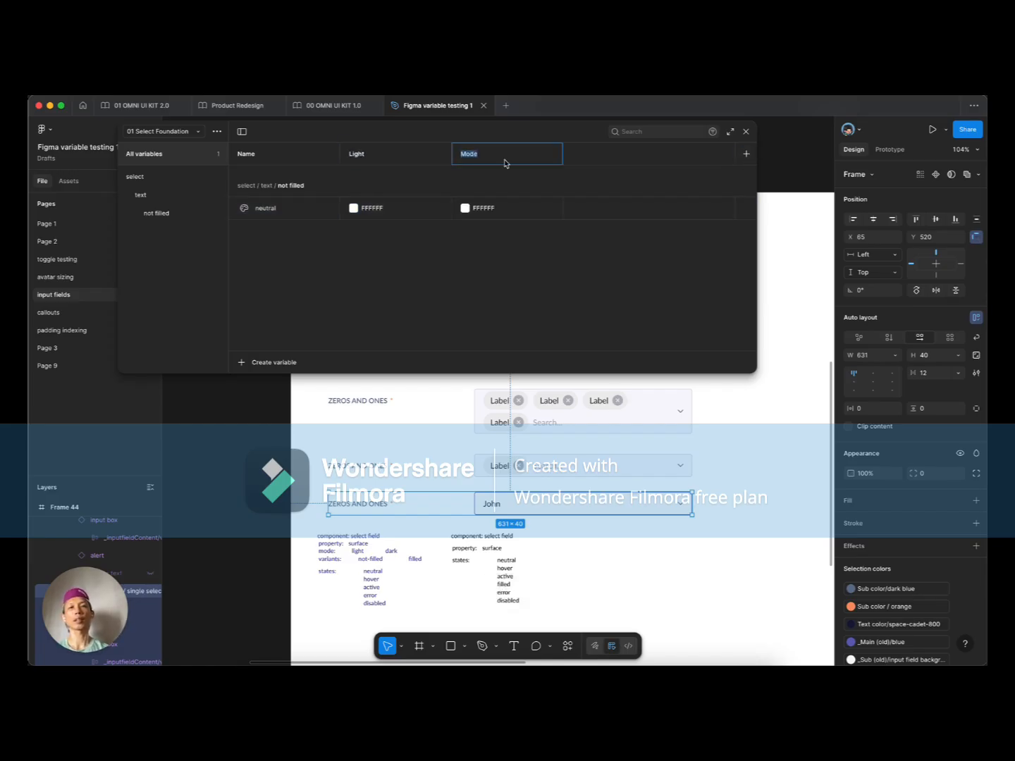
type("Dark")
key("Return")
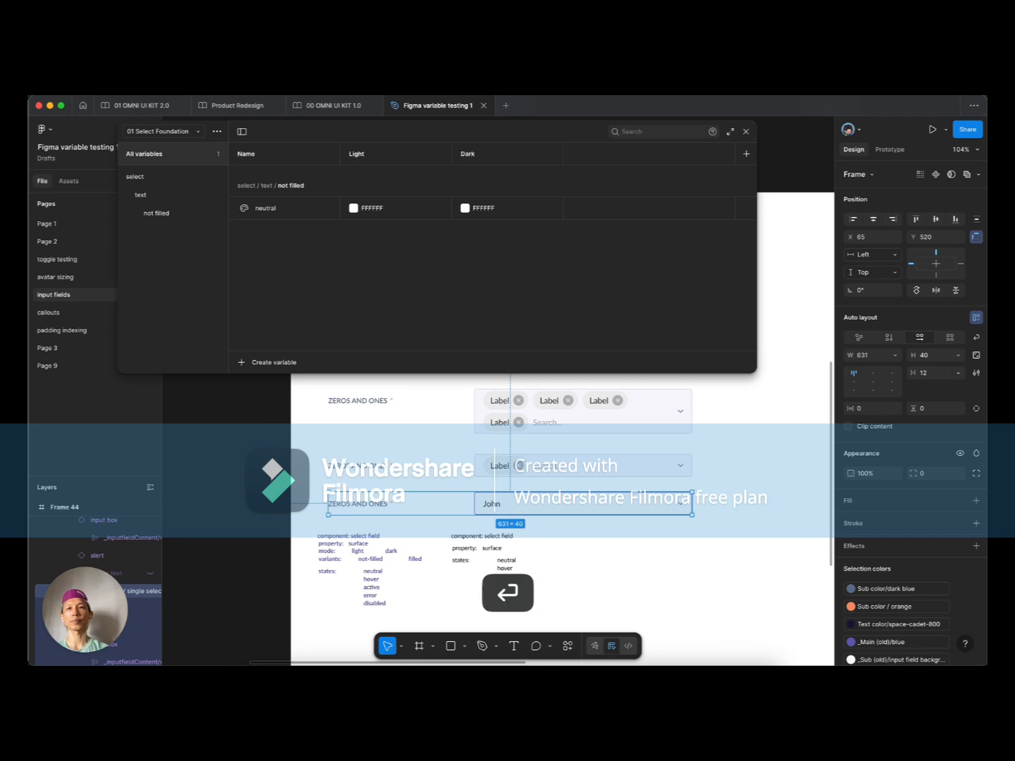
scroll(515, 470, "up", 5)
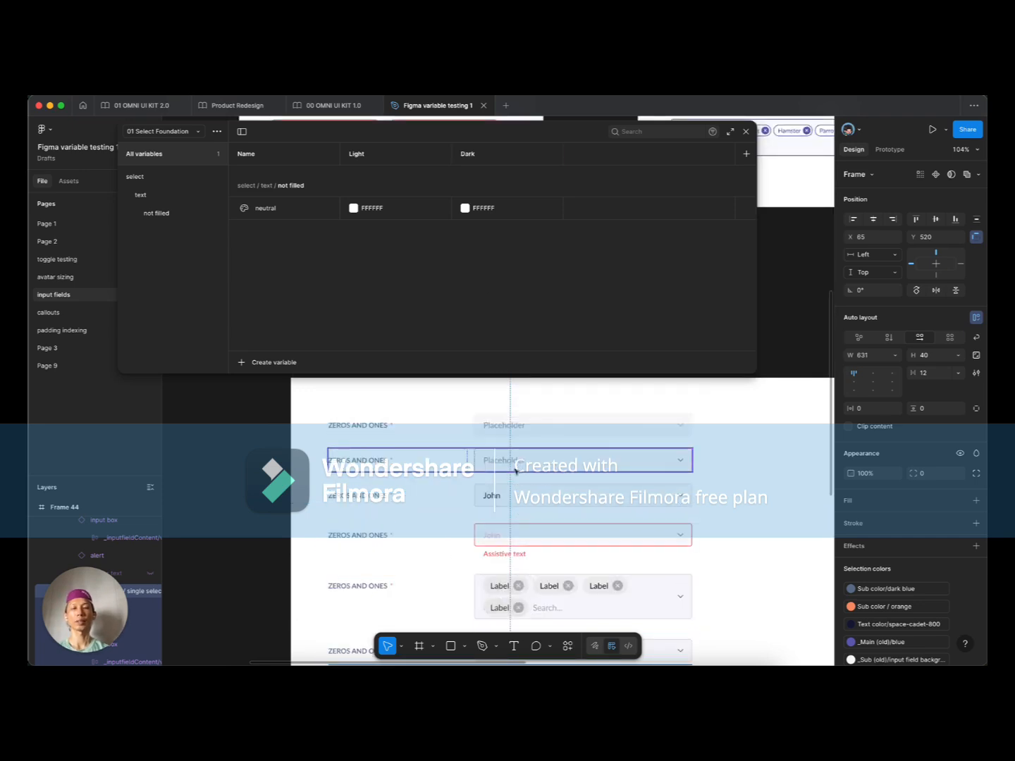
Step: Set neutral to library Grey/grey-600 for Light and Grey/grey-400 for Dark
left_click(515, 426, "super")
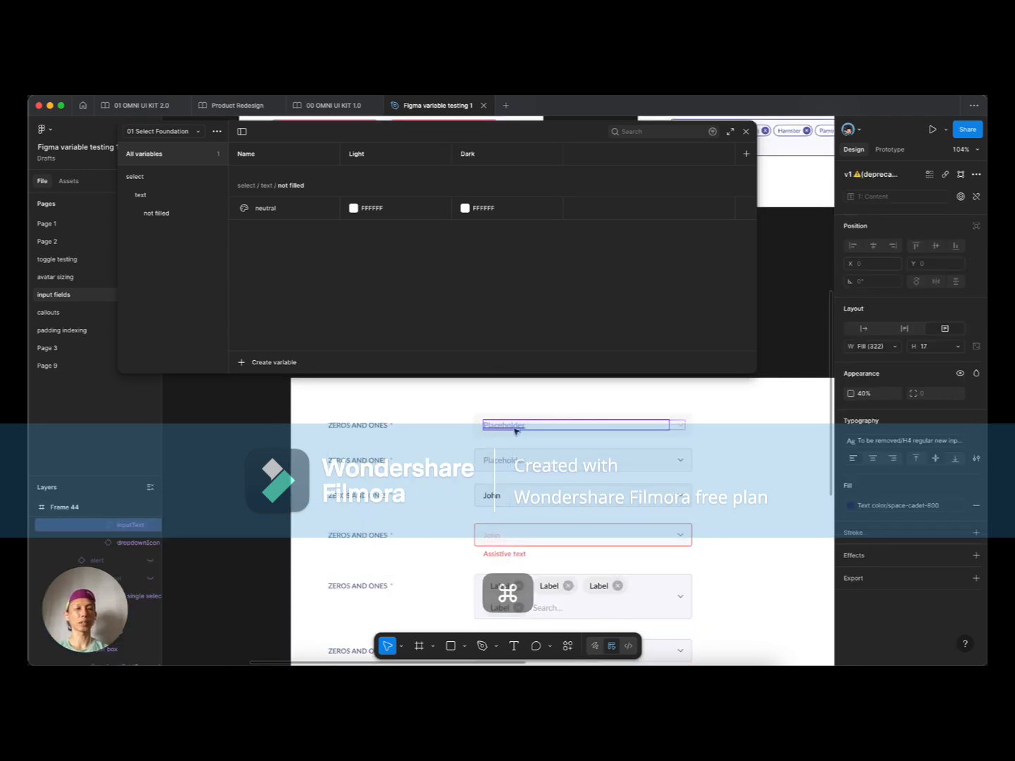
left_click(354, 209)
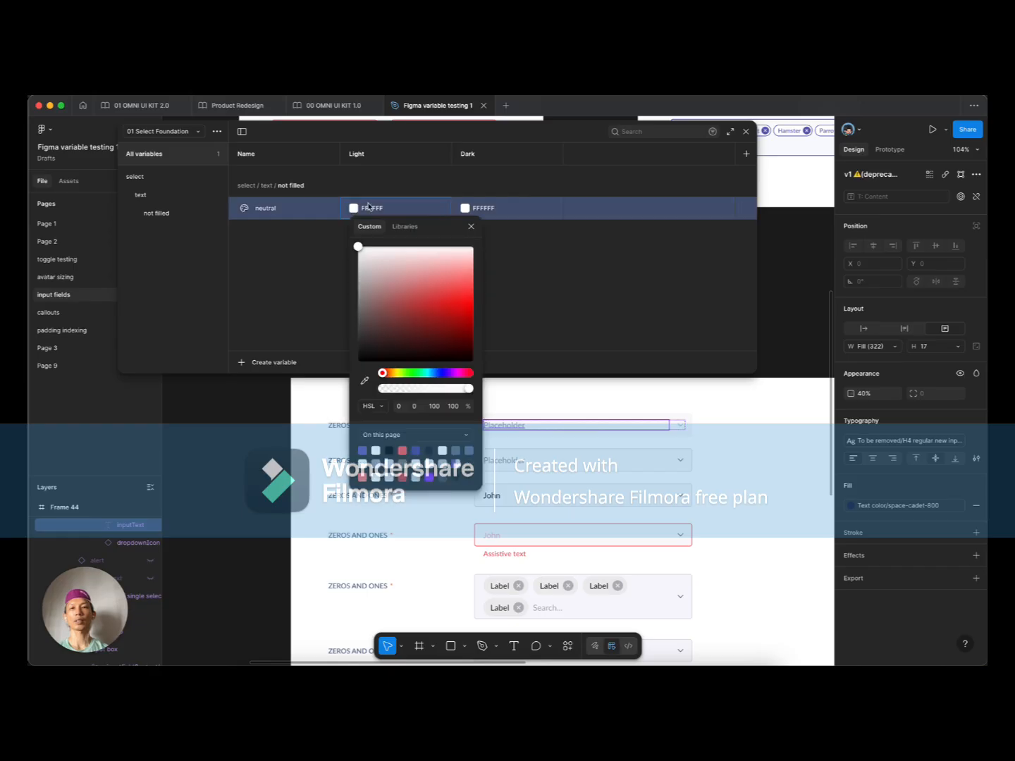
left_click(404, 226)
scroll(411, 395, "down", 2)
scroll(410, 401, "down", 3)
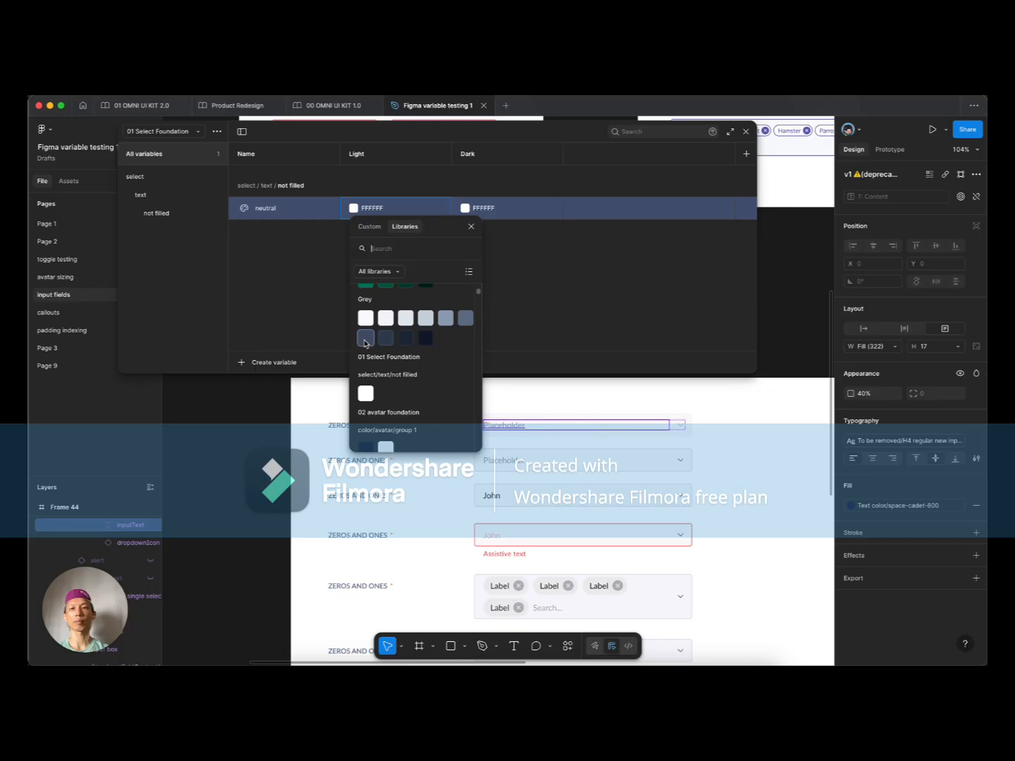
left_click(465, 321)
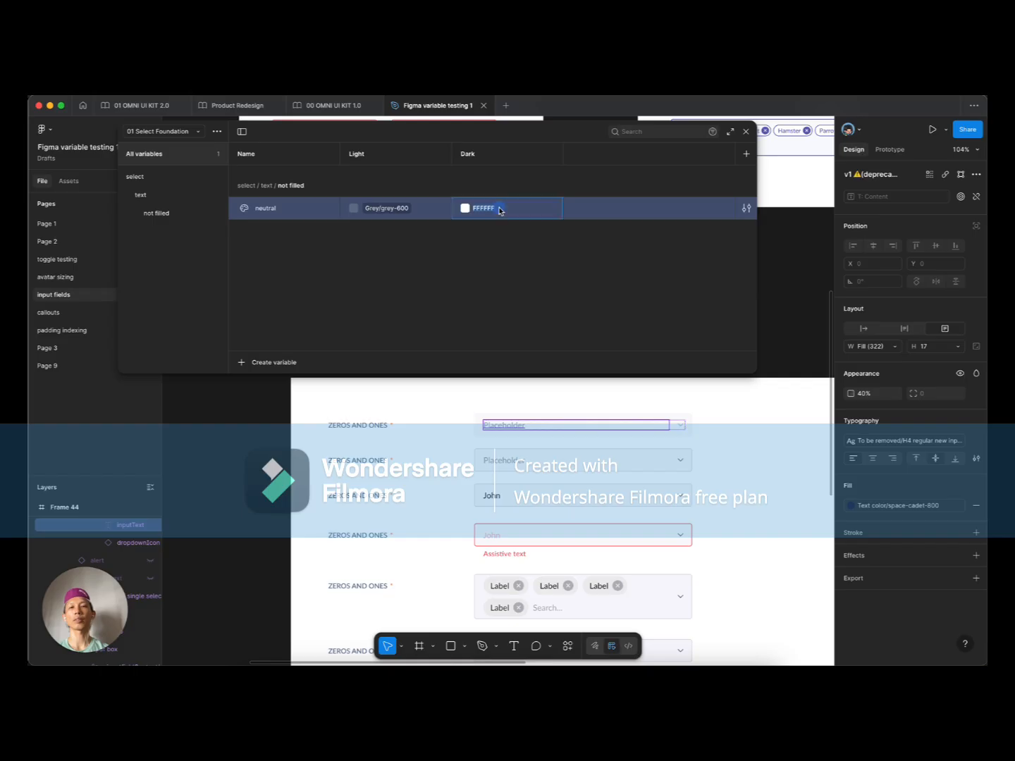
left_click(464, 208)
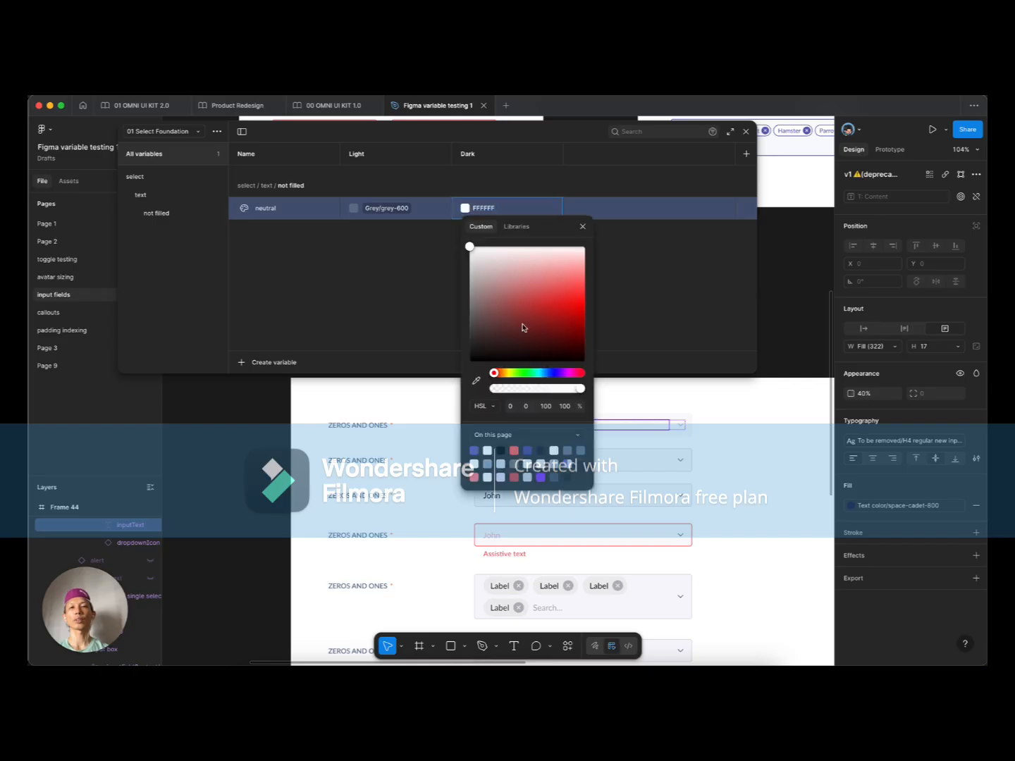
left_click(516, 226)
scroll(536, 393, "down", 5)
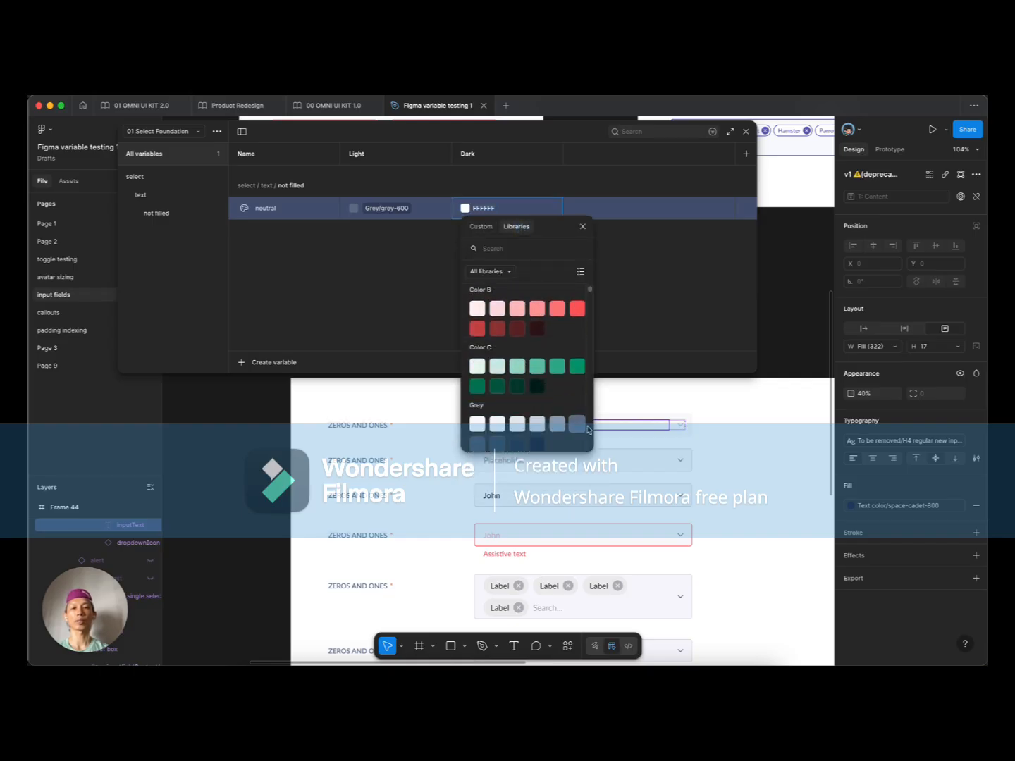
left_click(537, 424)
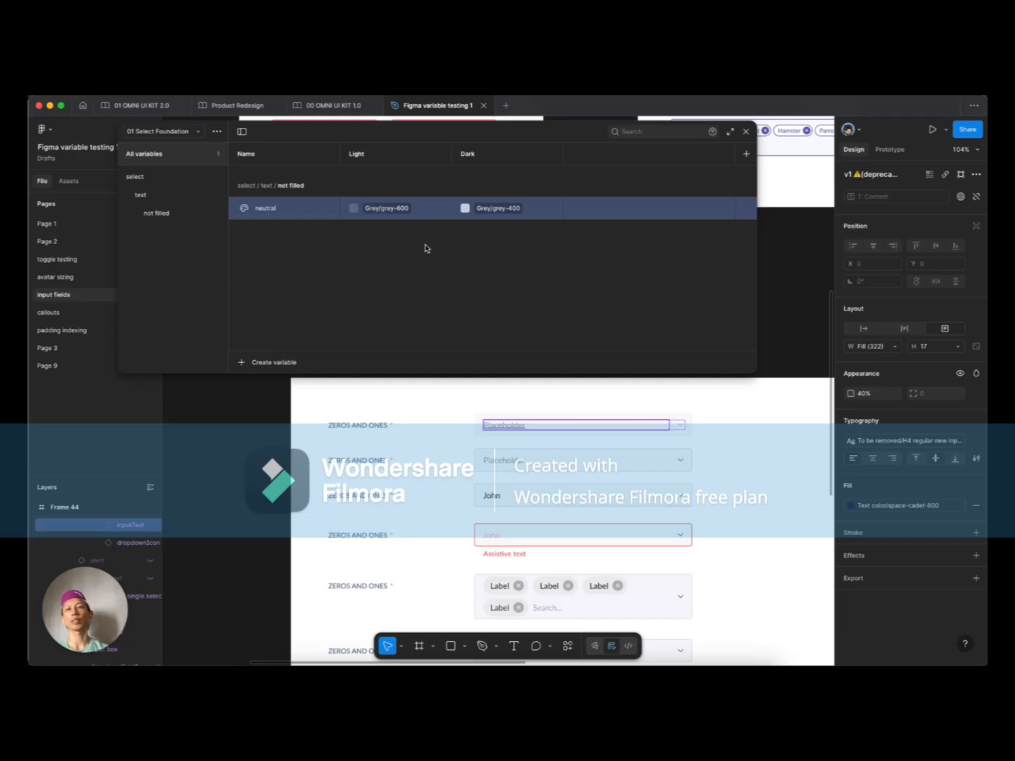
Step: Uncheck 'Show in all supported properties' in the neutral variable's scope settings
left_click(746, 209)
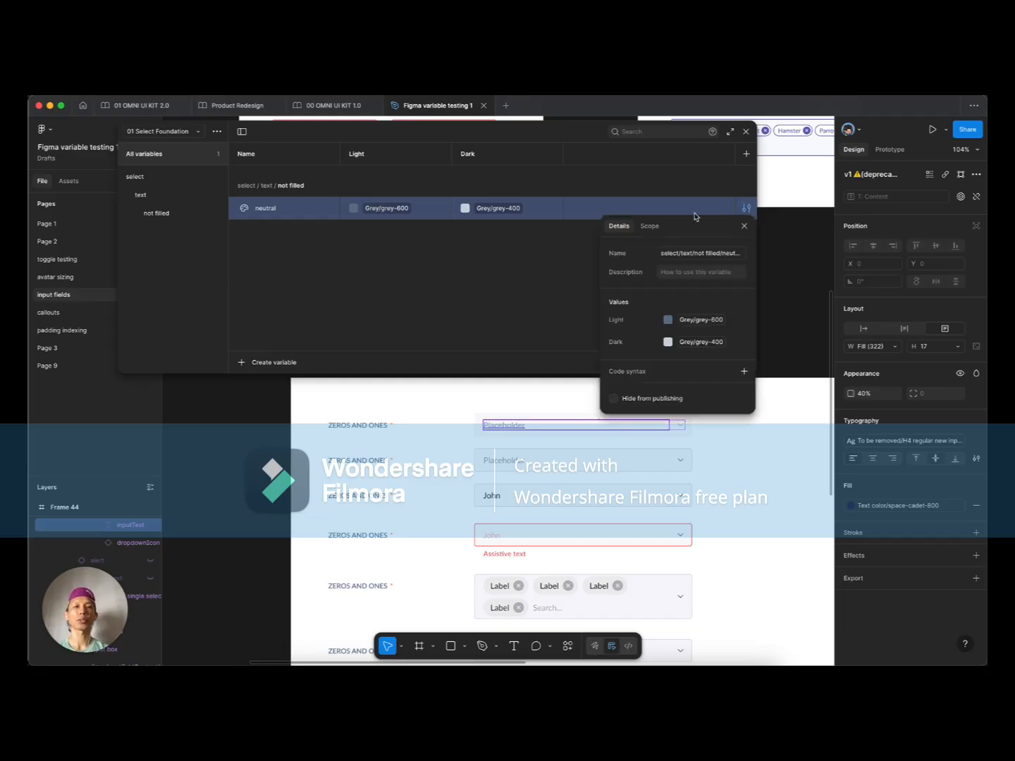
left_click(649, 225)
left_click(613, 268)
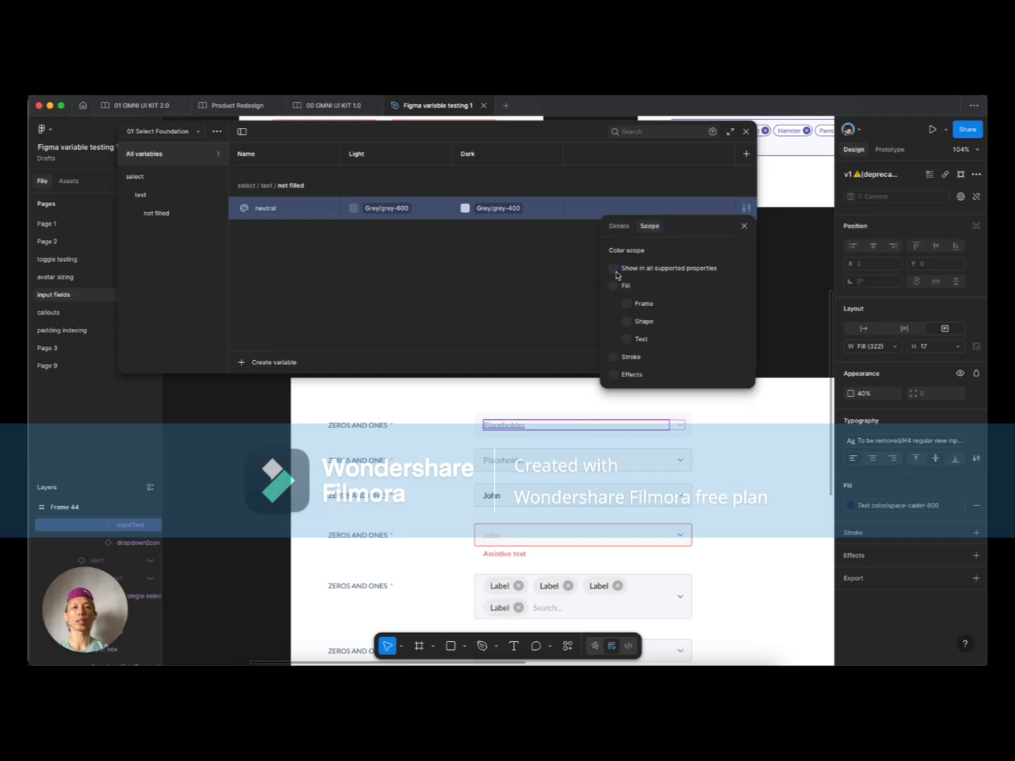
left_click(574, 275)
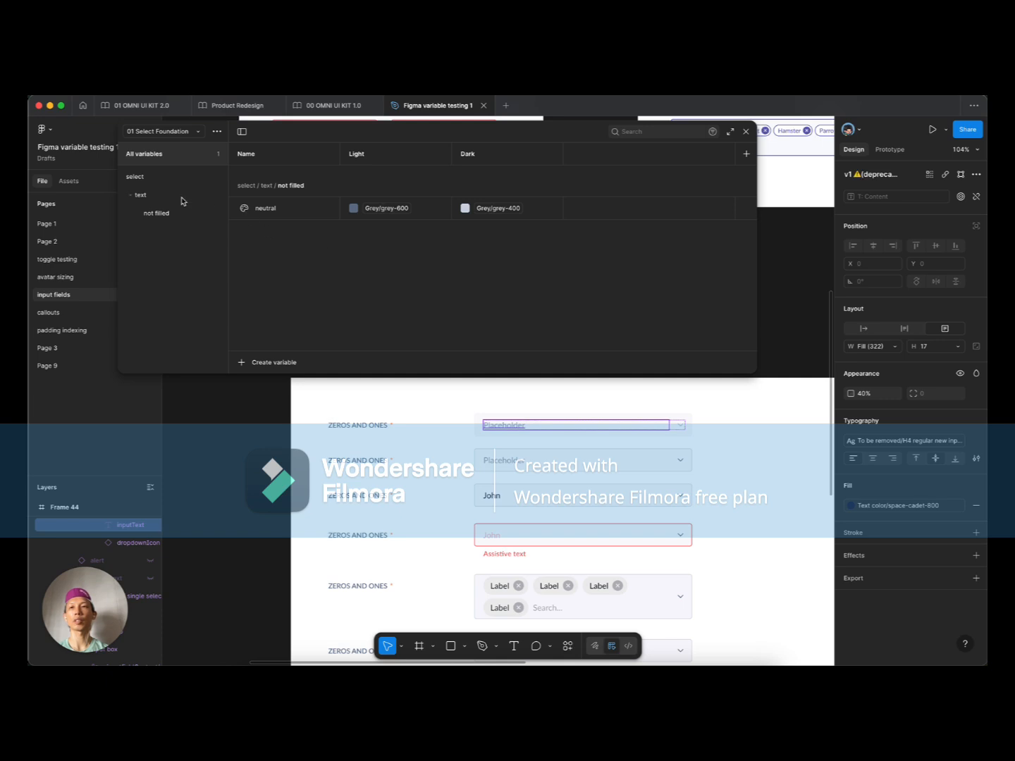
Step: Duplicate neutral into new 'hover' and 'active' variables
right_click(287, 214)
left_click(273, 248)
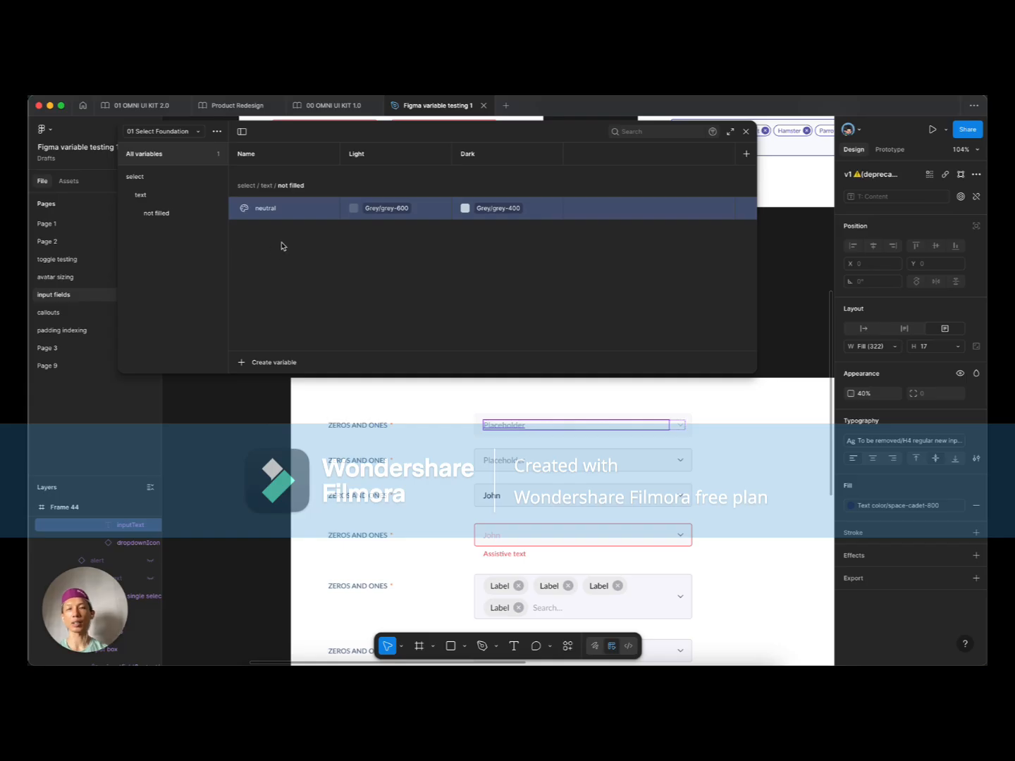
right_click(280, 207)
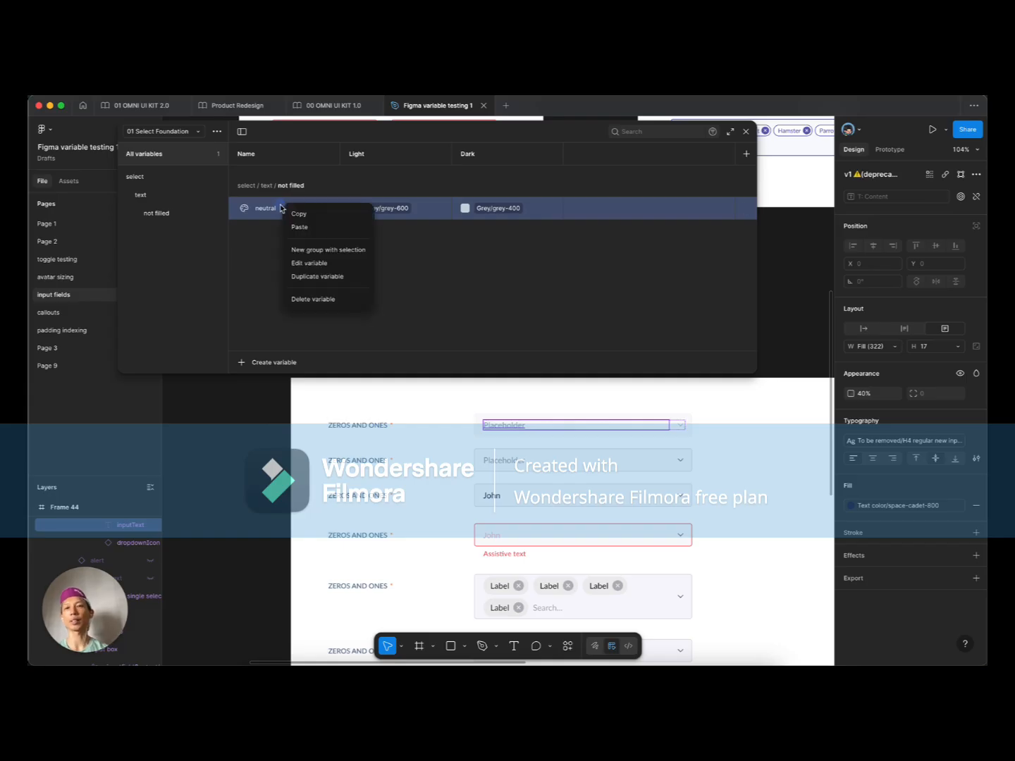
left_click(319, 277)
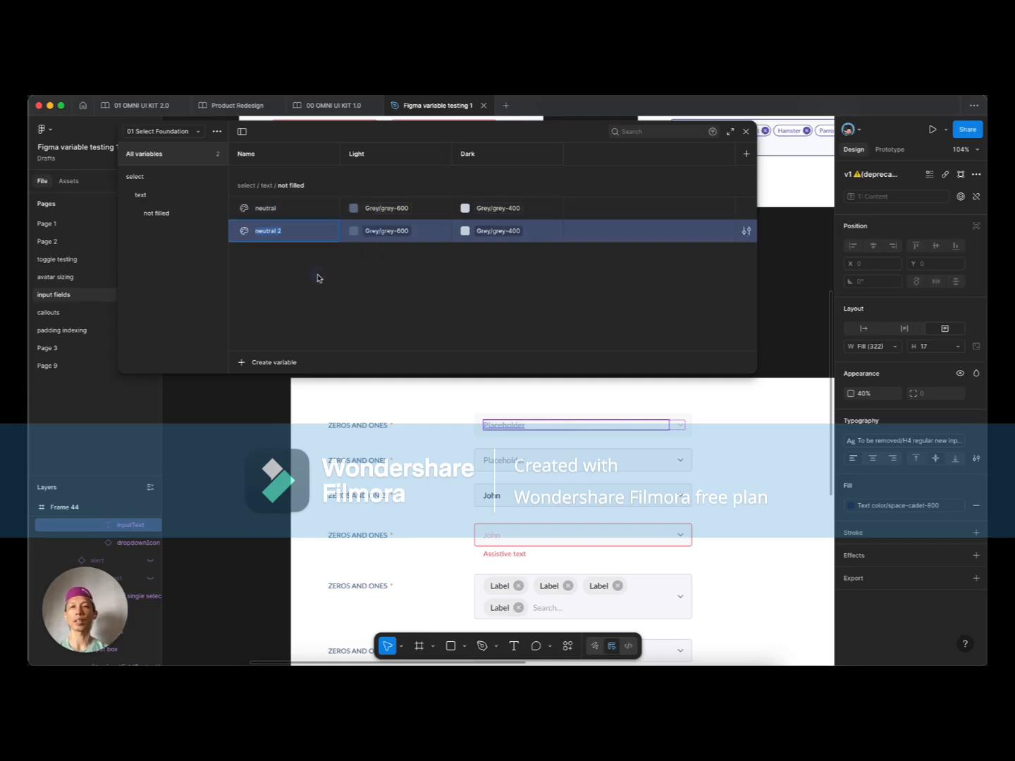
type("hover")
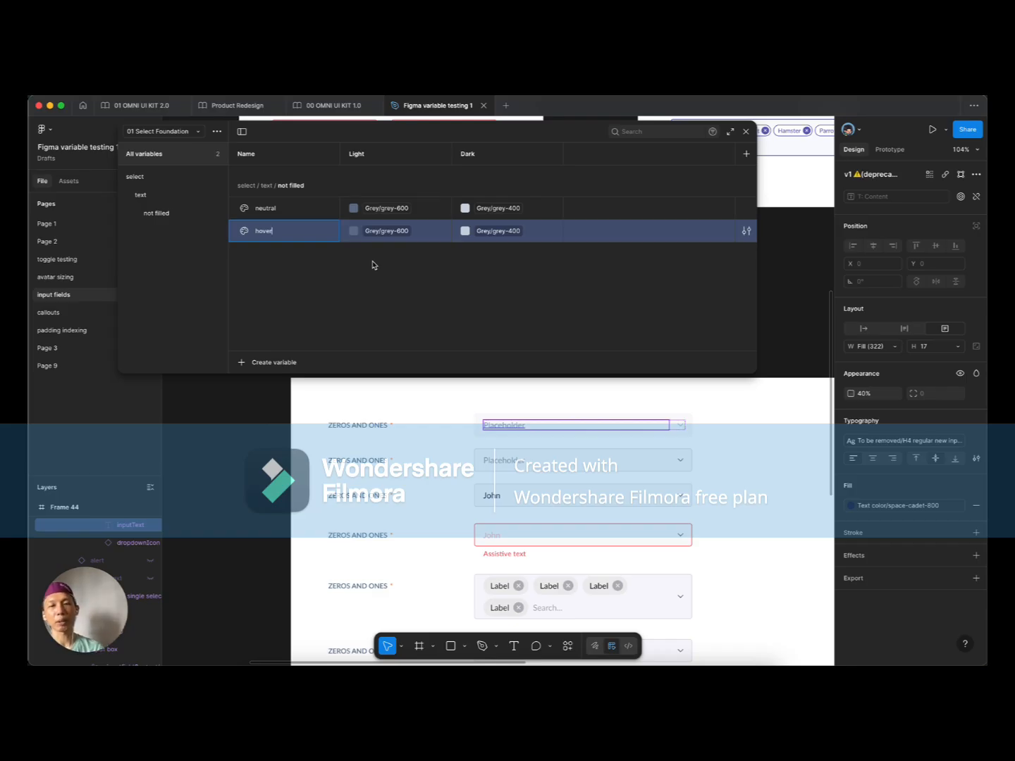
left_click(291, 259)
scroll(396, 517, "down", 5)
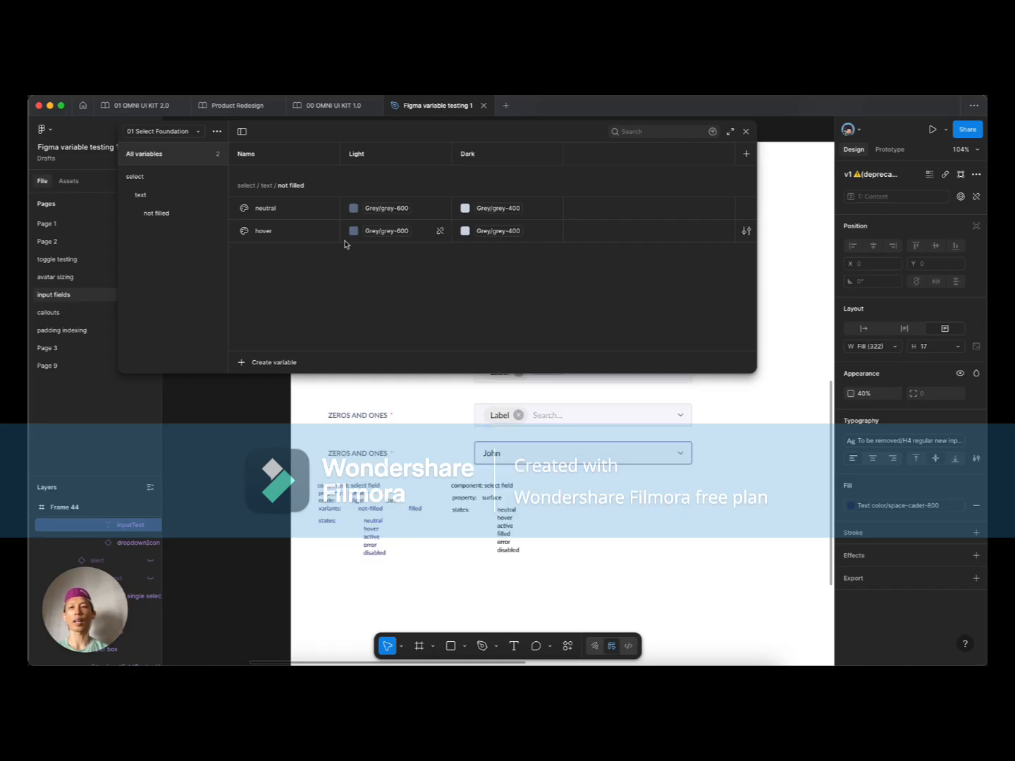
right_click(312, 232)
left_click(345, 308)
type("active")
left_click(401, 294)
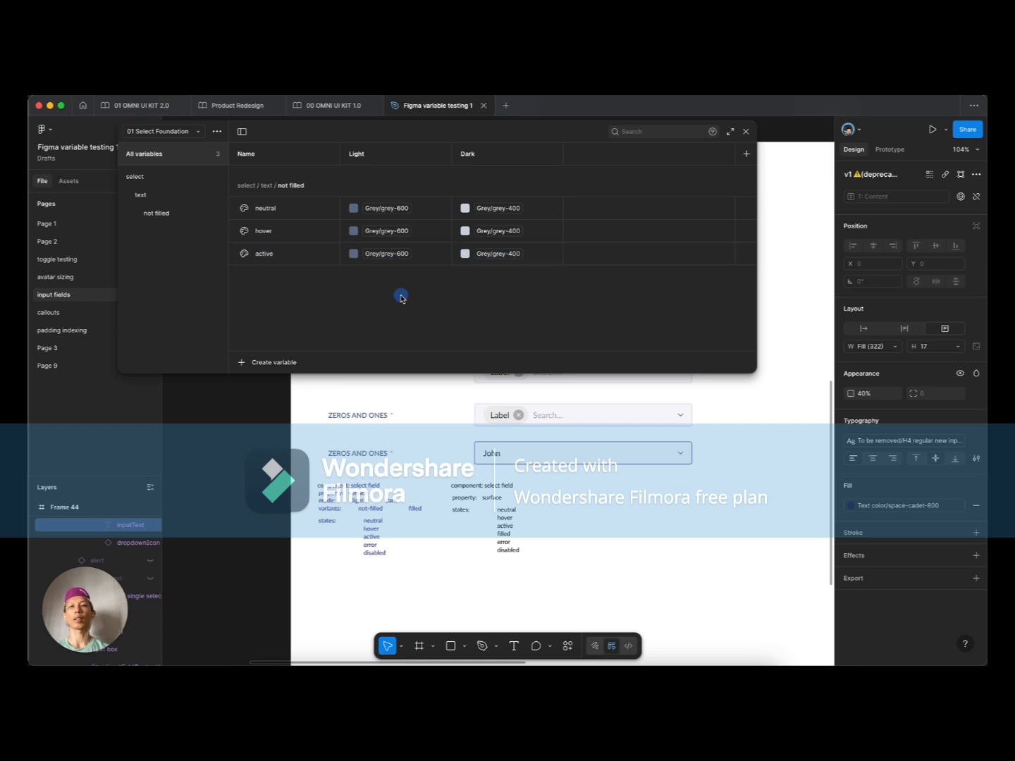
Step: Add an 'error' variable using Color B/b-600 for Light and b-400 for Dark
right_click(286, 255)
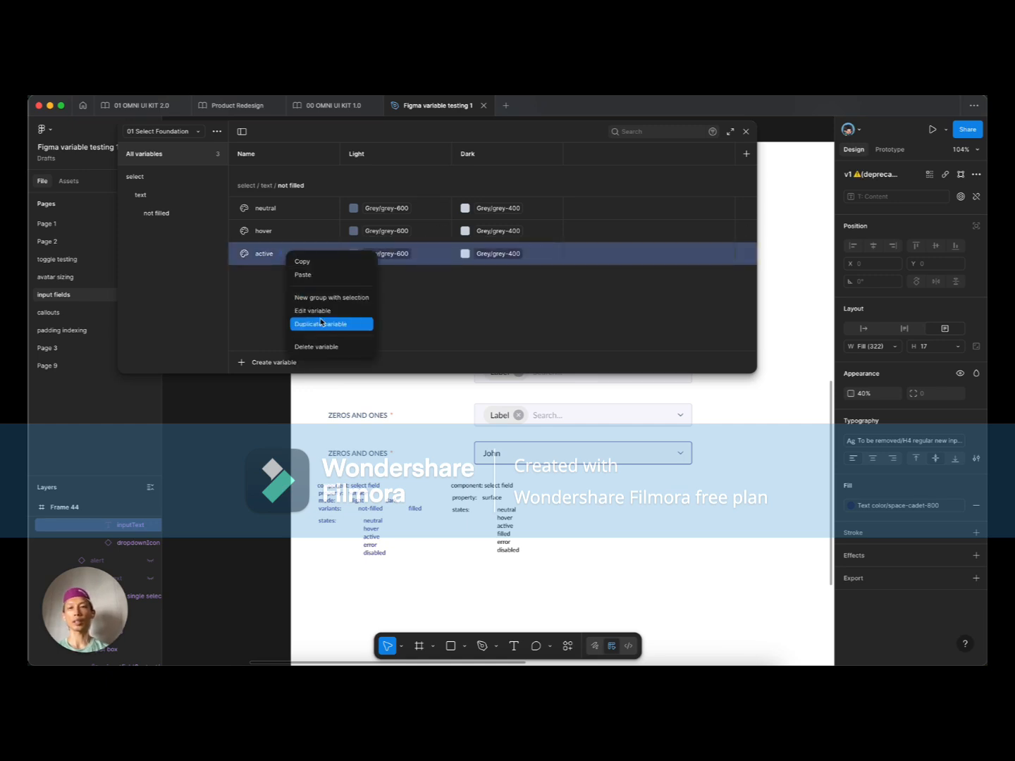
left_click(320, 324)
type("error")
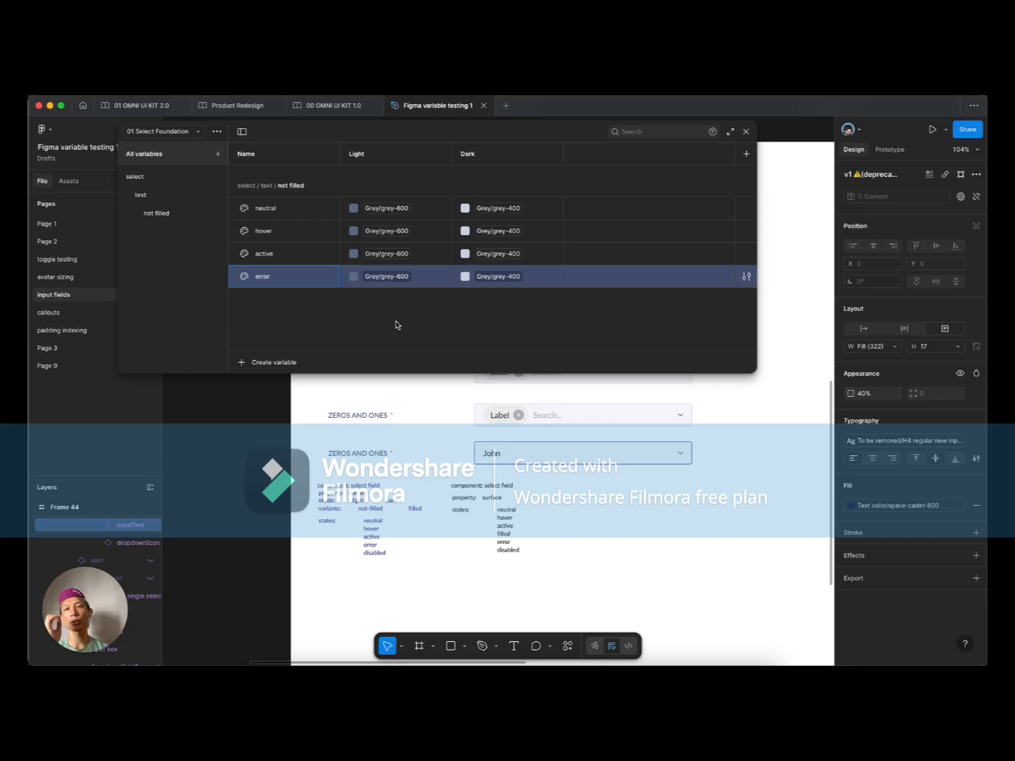
left_click(394, 279)
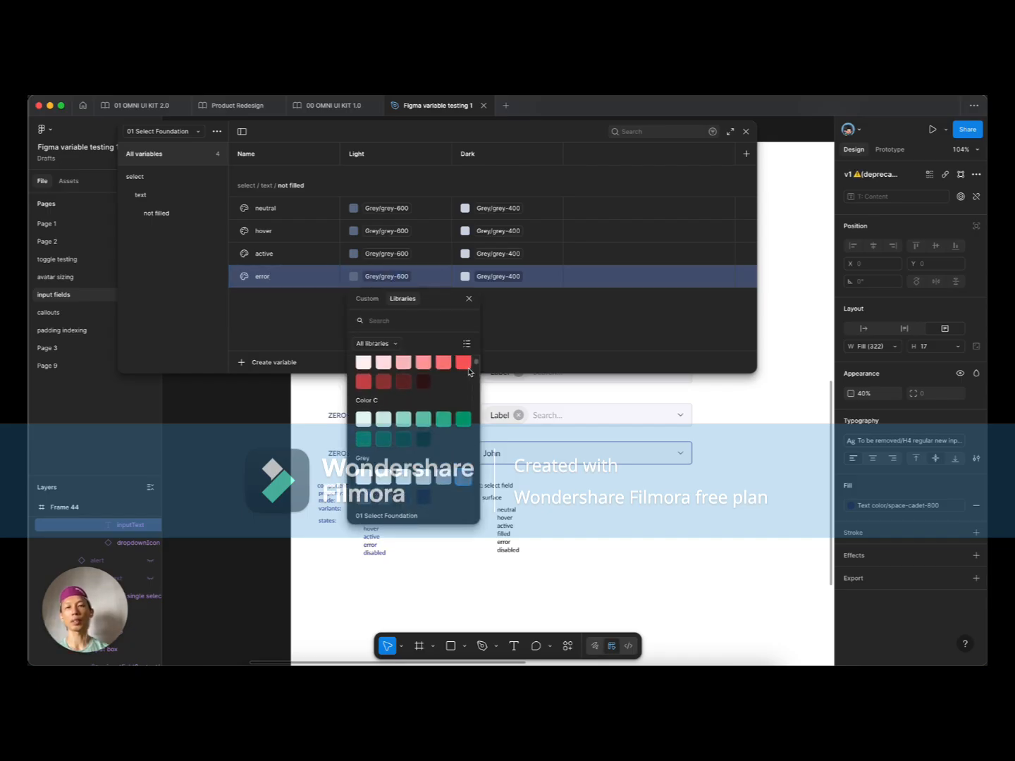
left_click(363, 382)
left_click(489, 277)
scroll(504, 391, "up", 3)
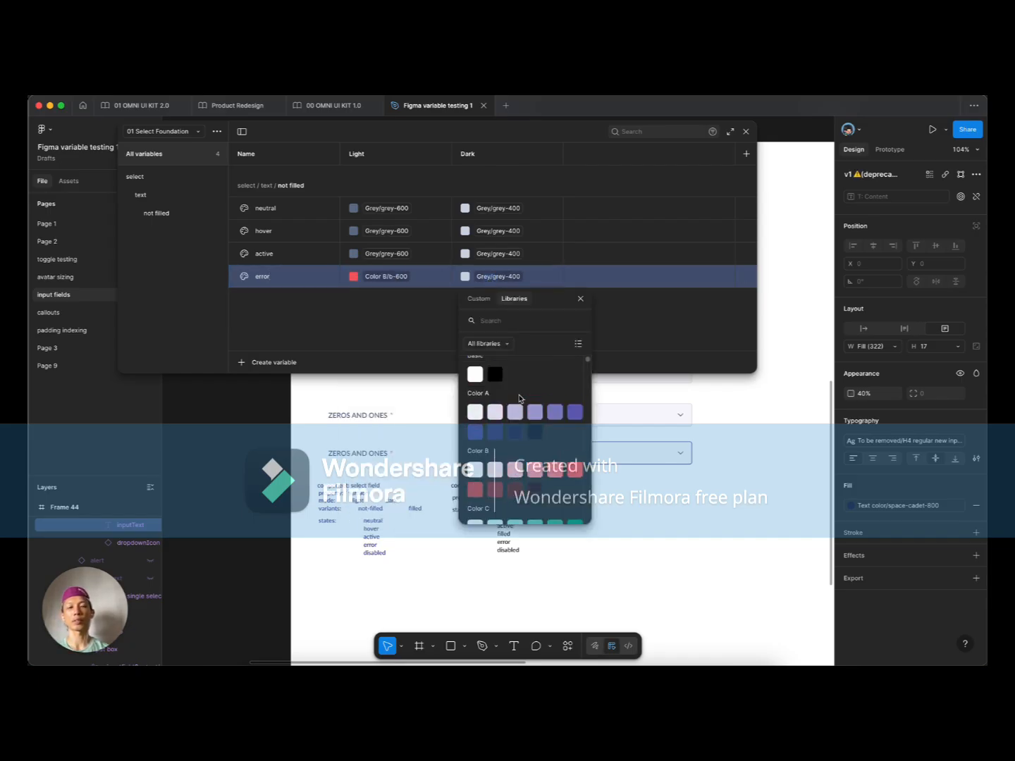
left_click(538, 472)
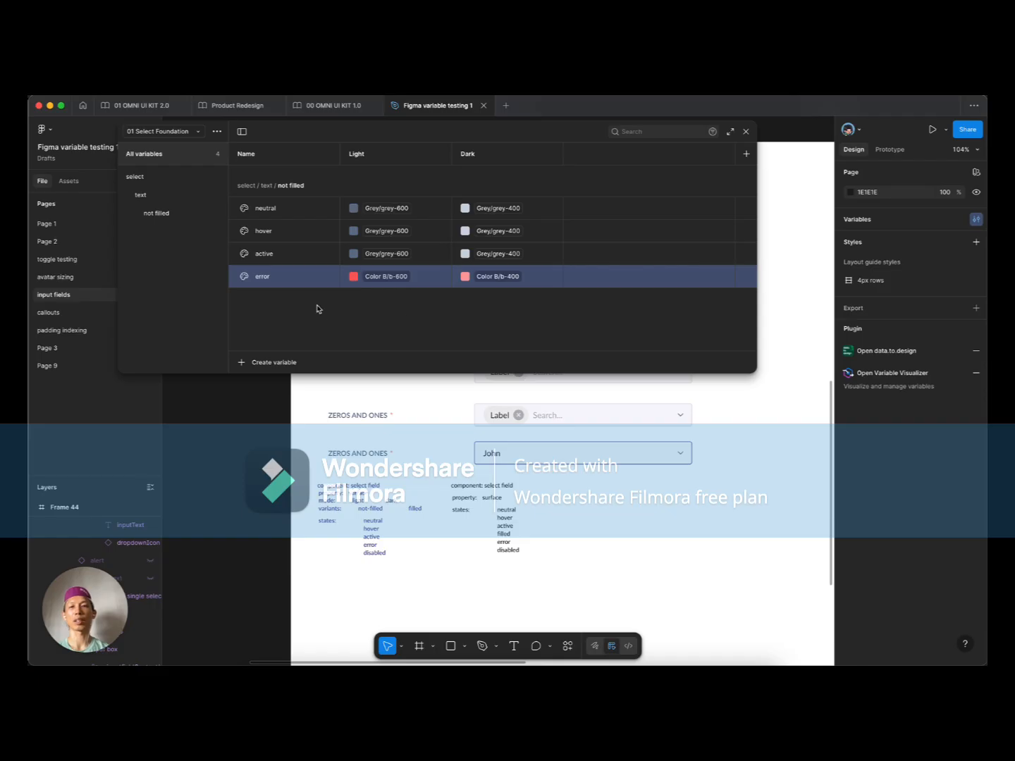
Step: Duplicate active into a new variable named 'disabled'
right_click(279, 282)
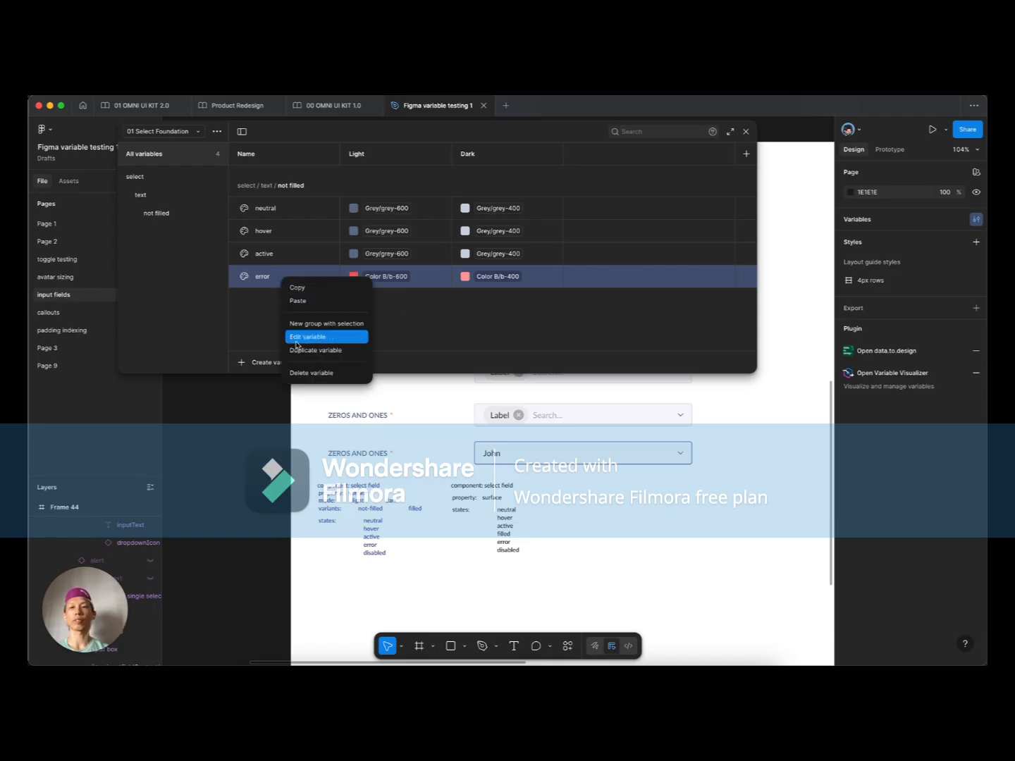
left_click(276, 253)
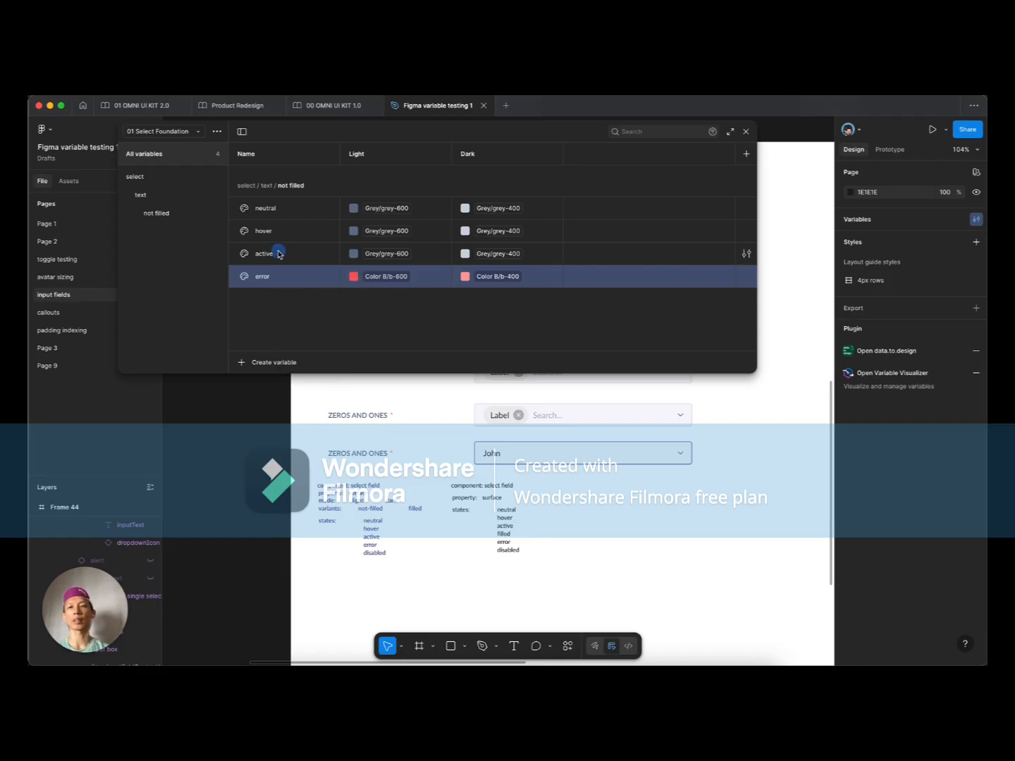
right_click(281, 252)
left_click(310, 322)
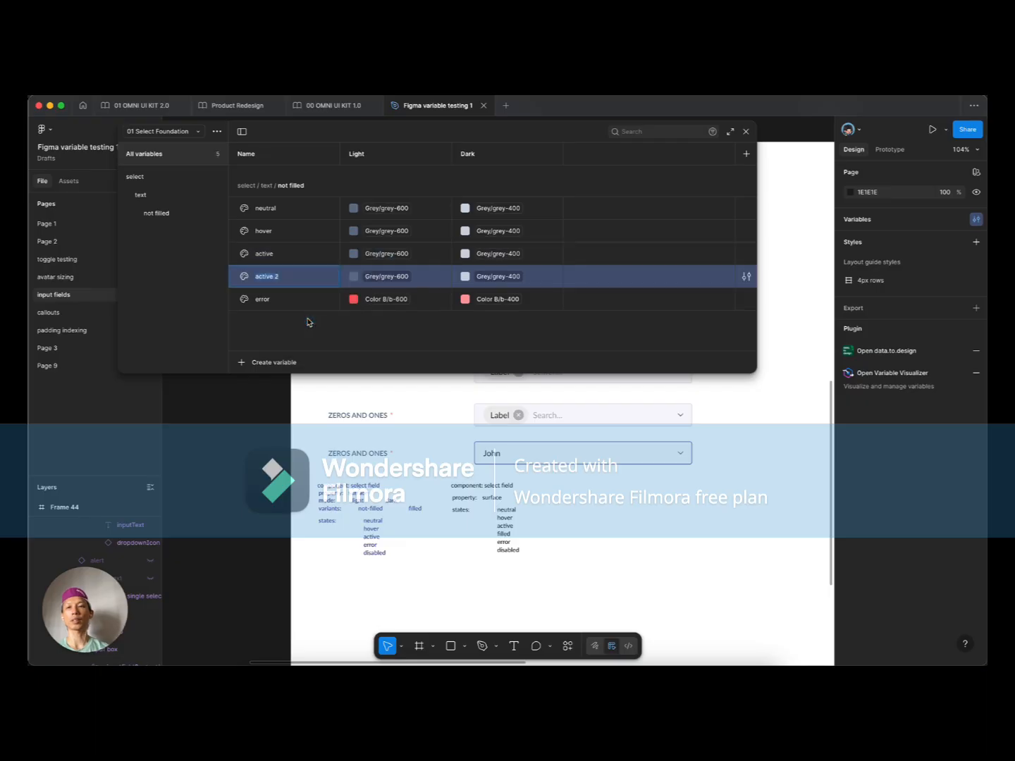
type("dias")
key("BackSpace")
key("BackSpace")
type("sabled")
key("Tab")
Step: Move disabled below error and give it Grey/grey-400 for Light and Grey/grey-600 for Dark
left_click_drag(287, 274, 295, 308)
left_click(391, 298)
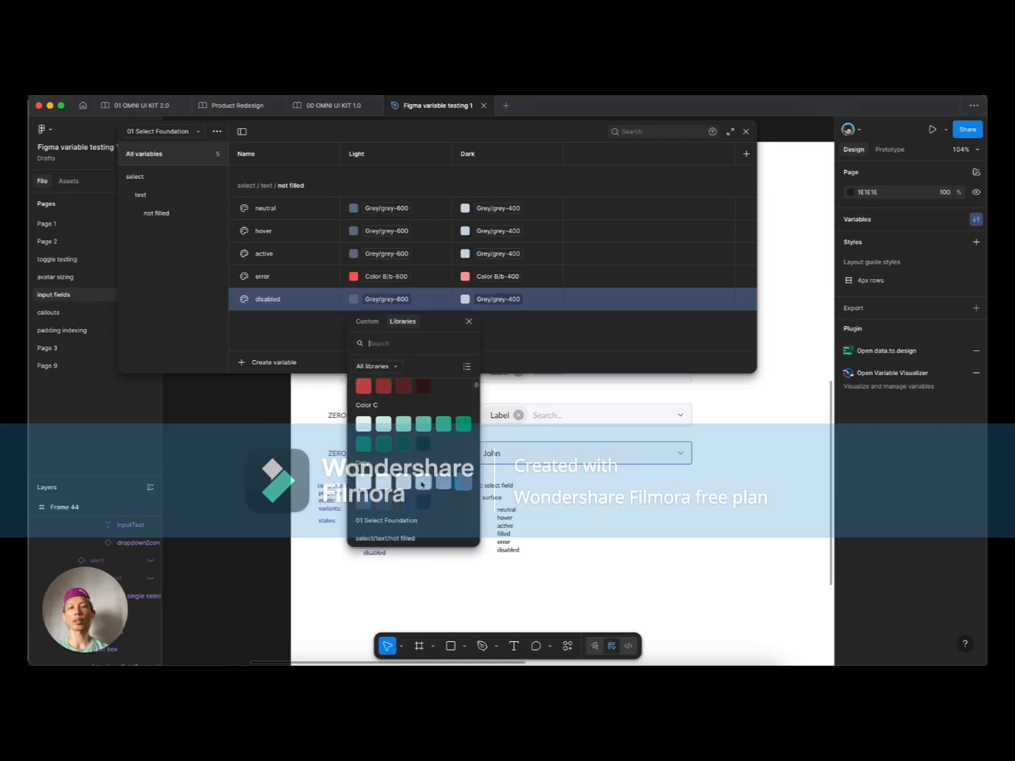
left_click(442, 482)
left_click(512, 300)
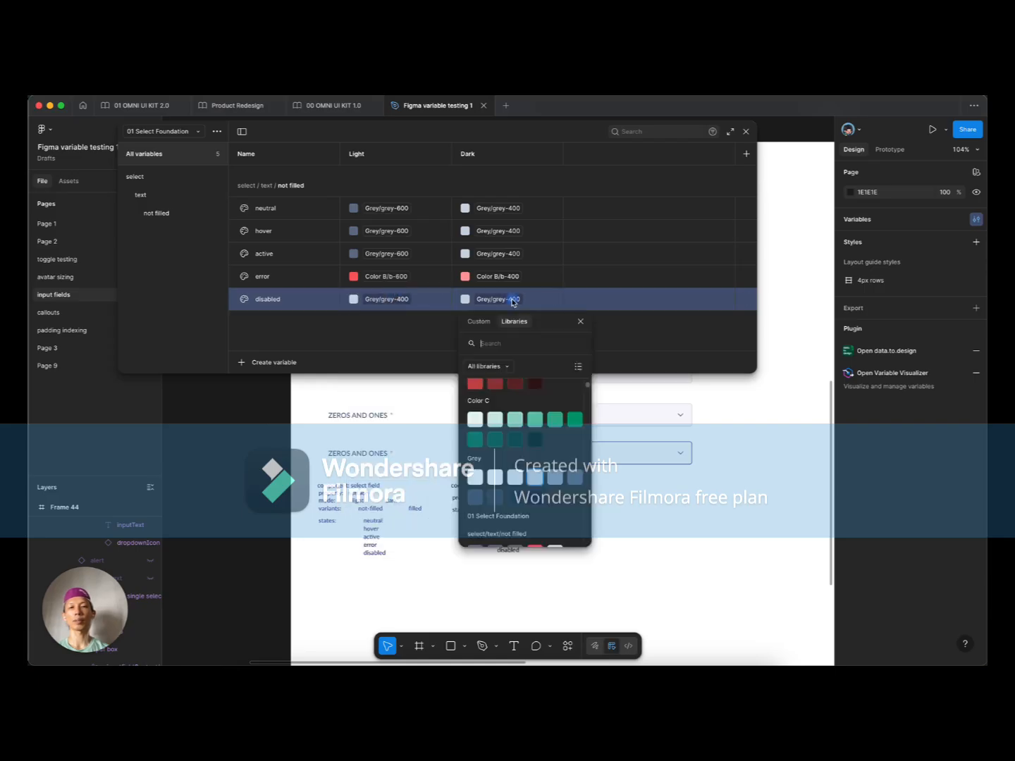
left_click(476, 498)
left_click(494, 300)
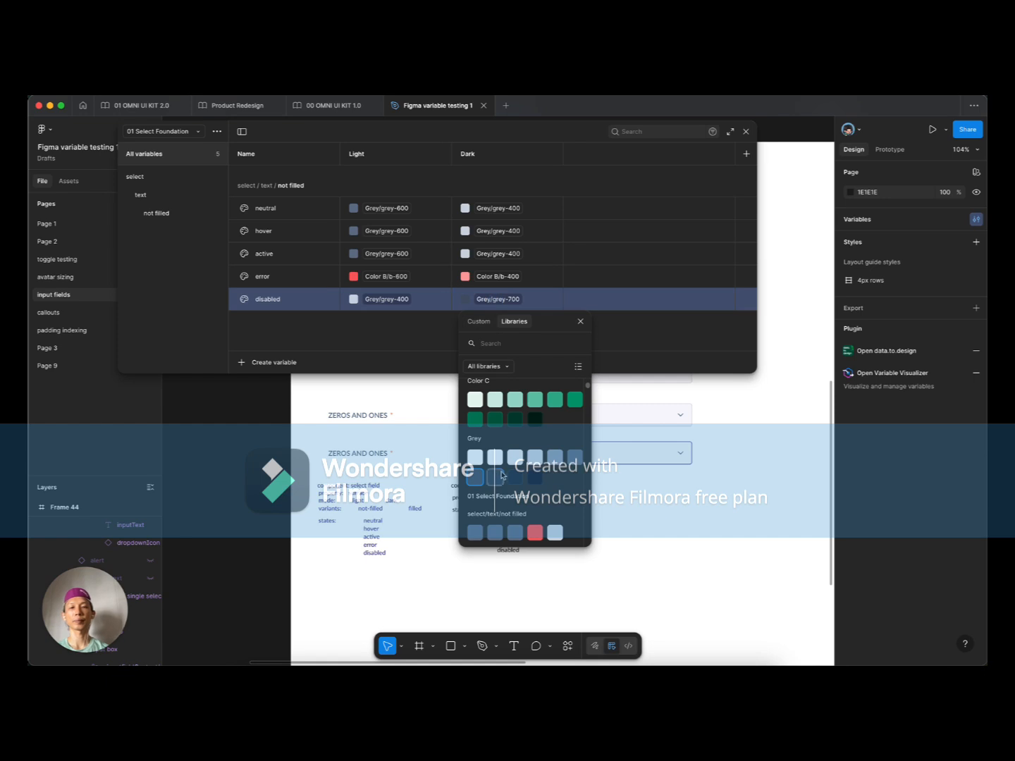
left_click(567, 457)
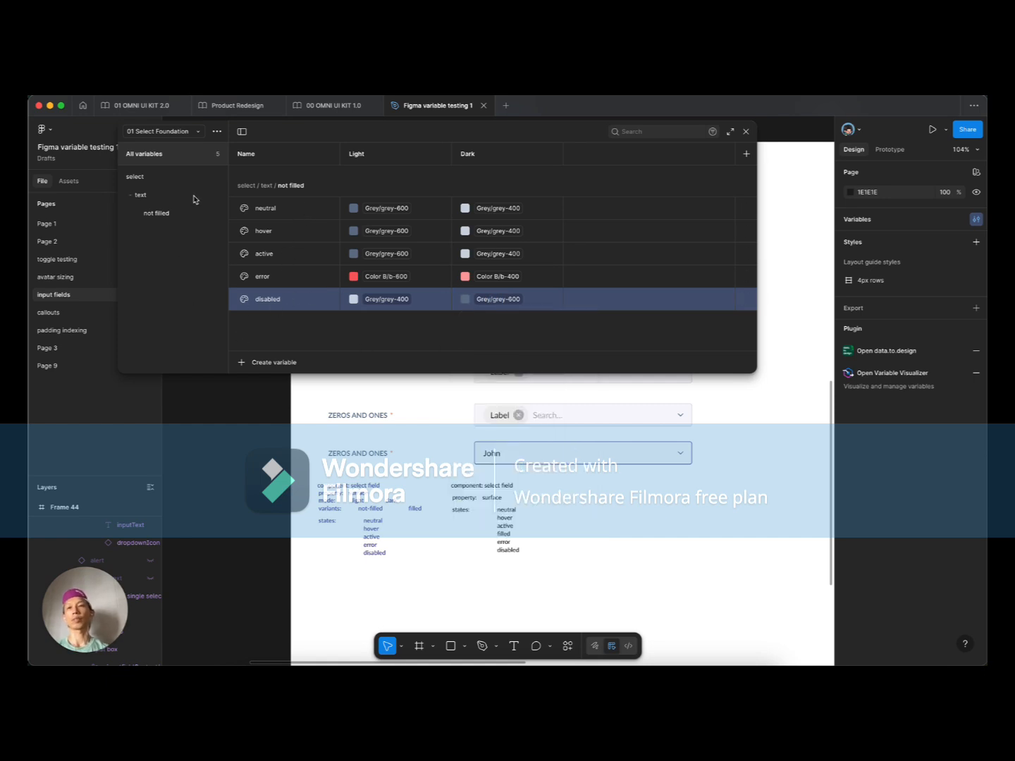
left_click(159, 231)
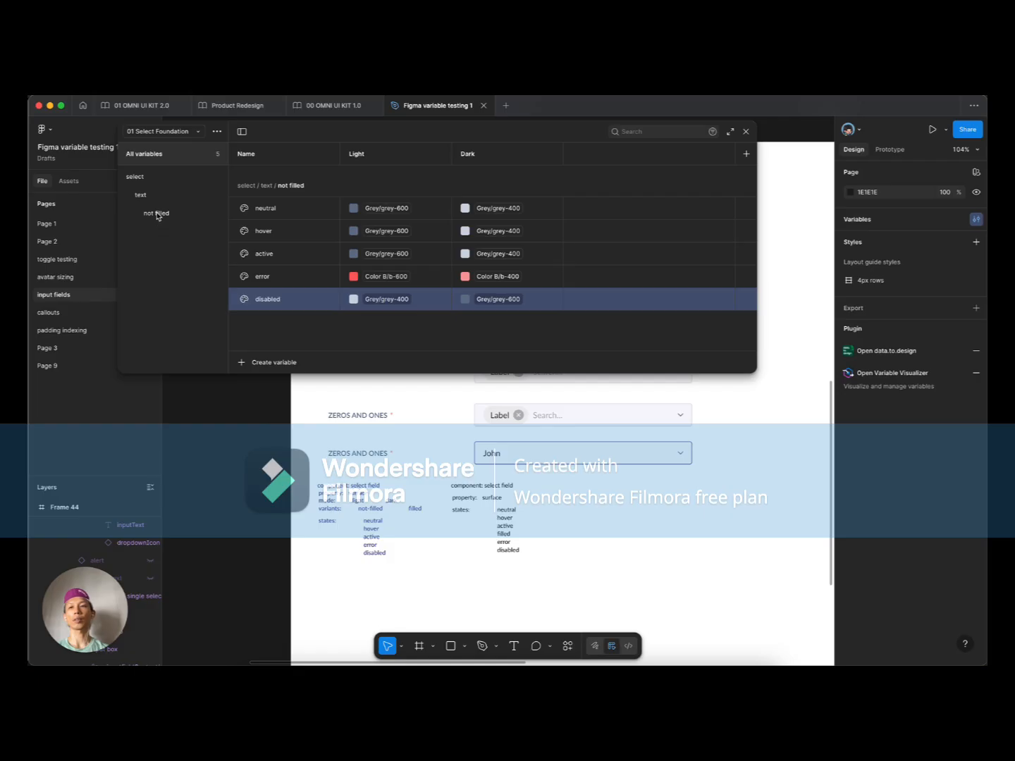
left_click(156, 213)
Step: Duplicate the not filled group and rename the copy 'filled'
right_click(170, 215)
left_click(190, 234)
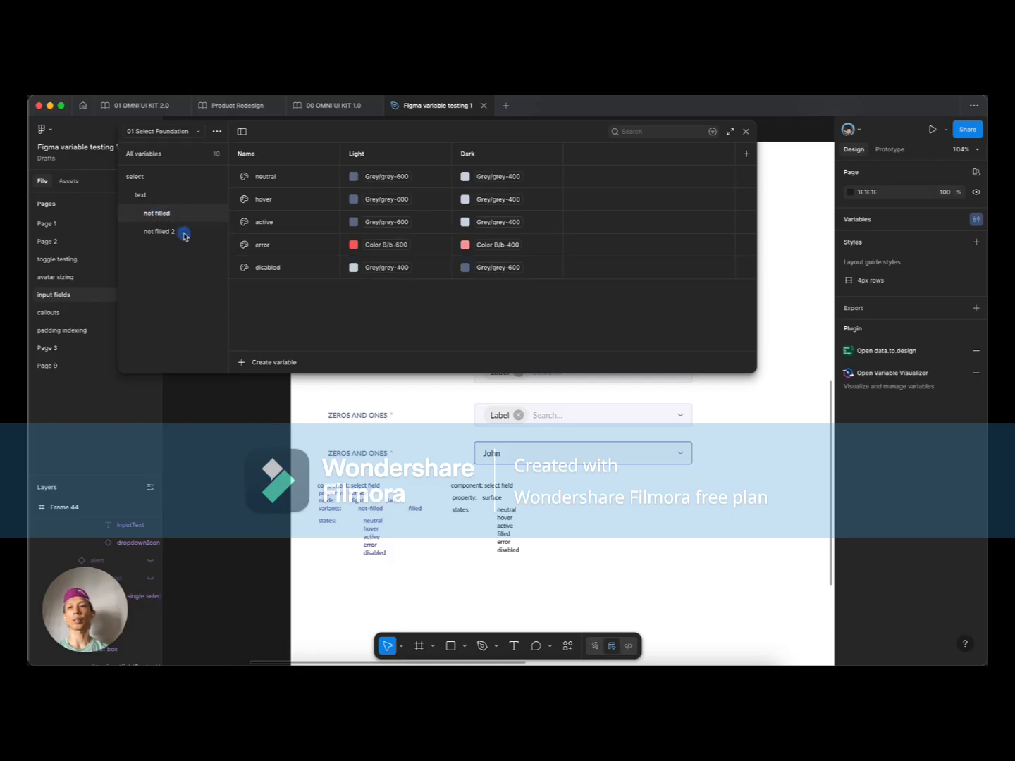
double_click(166, 233)
key("BackSpace")
type("filled")
key("Return")
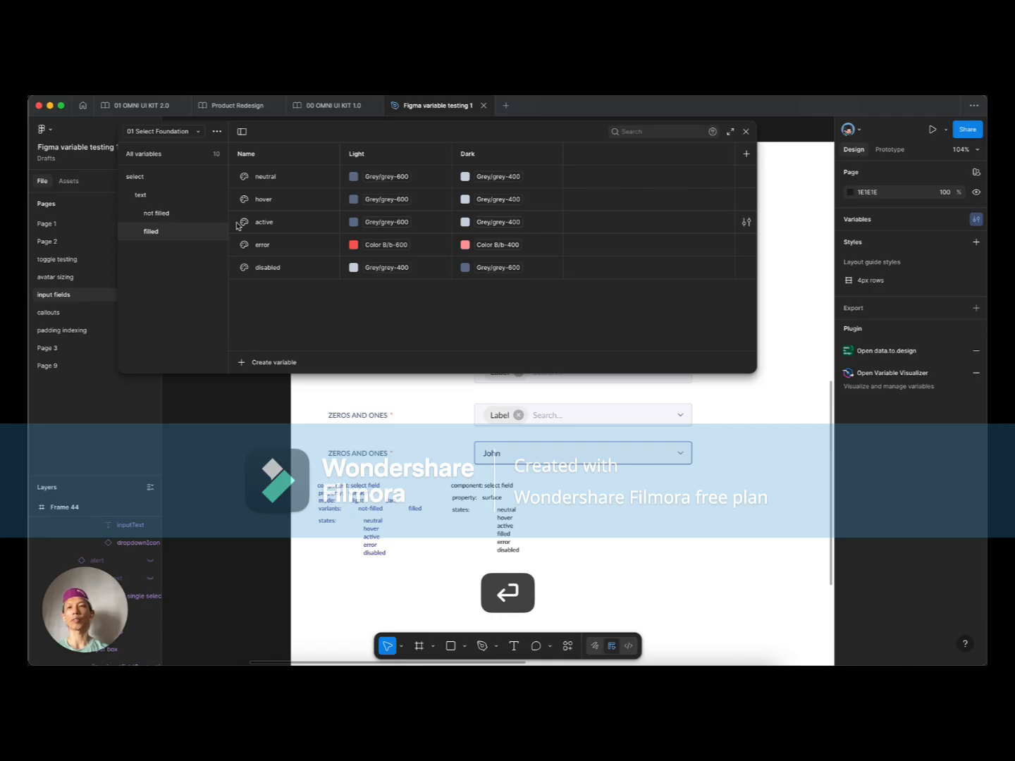
Step: Select the John text layer inside the select field on the canvas
scroll(501, 539, "up", 5)
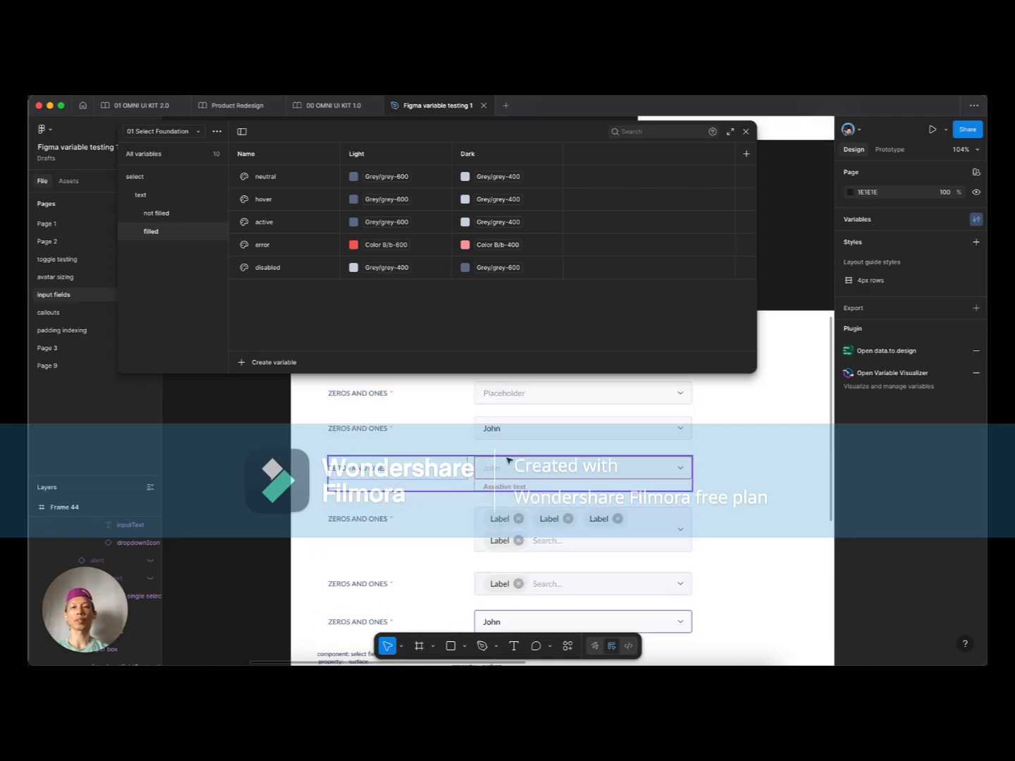
scroll(516, 441, "up", 3)
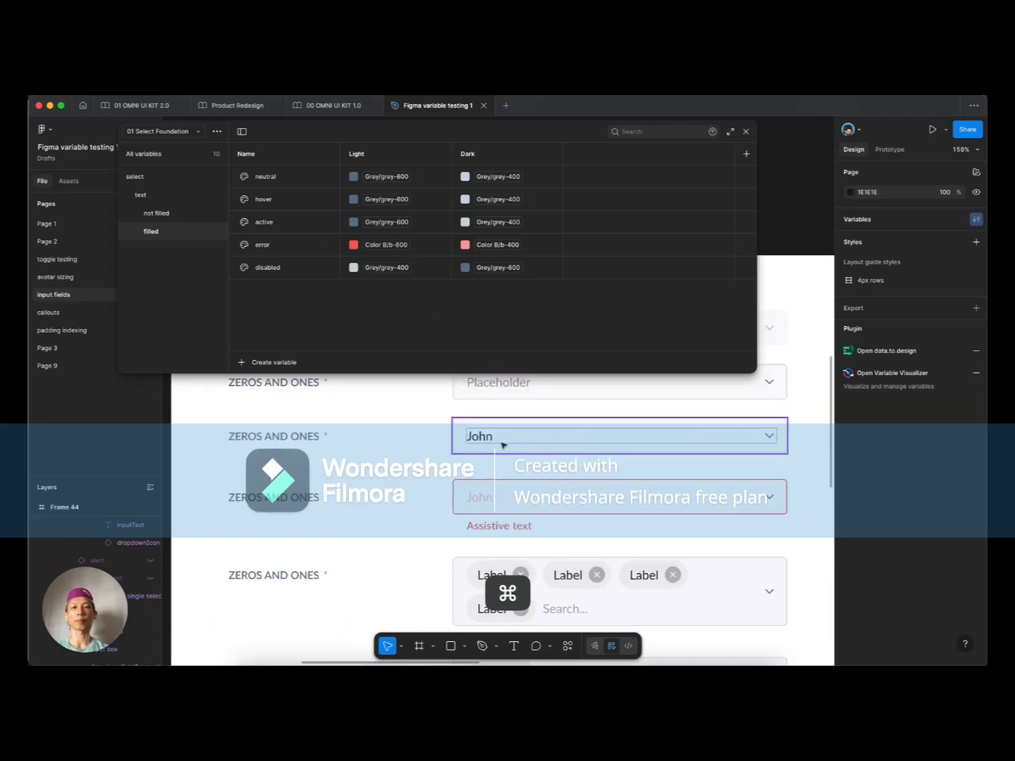
left_click(498, 439, "super")
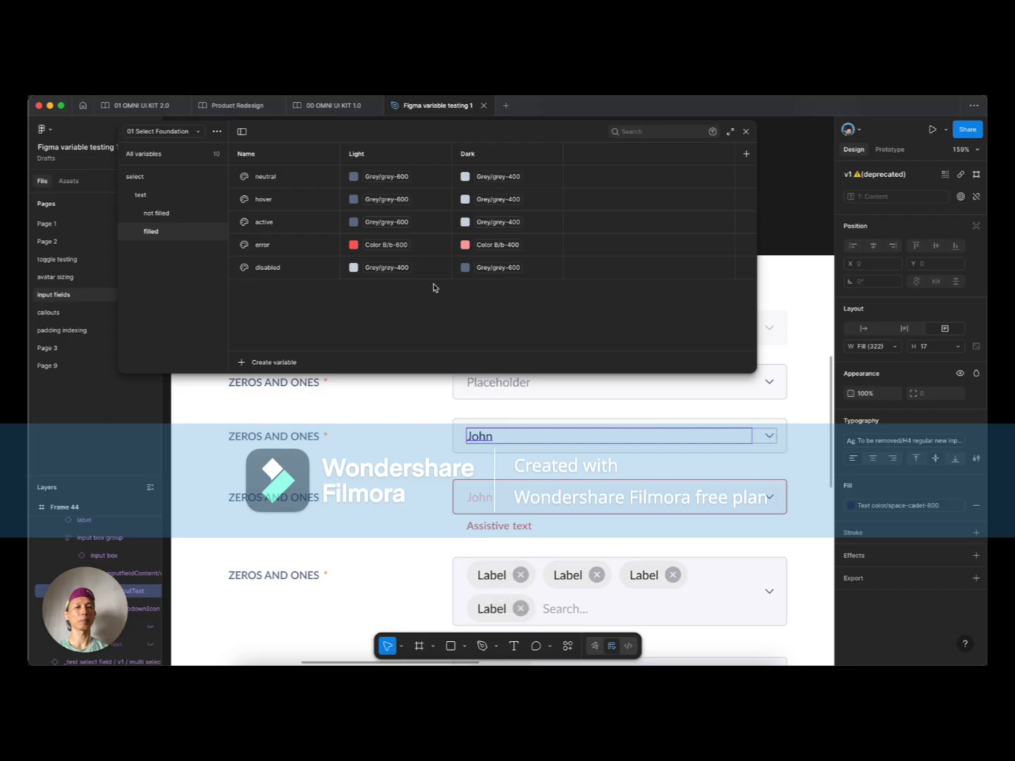
Step: Set the filled neutral variable's Light colour to grey-900
left_click(388, 181)
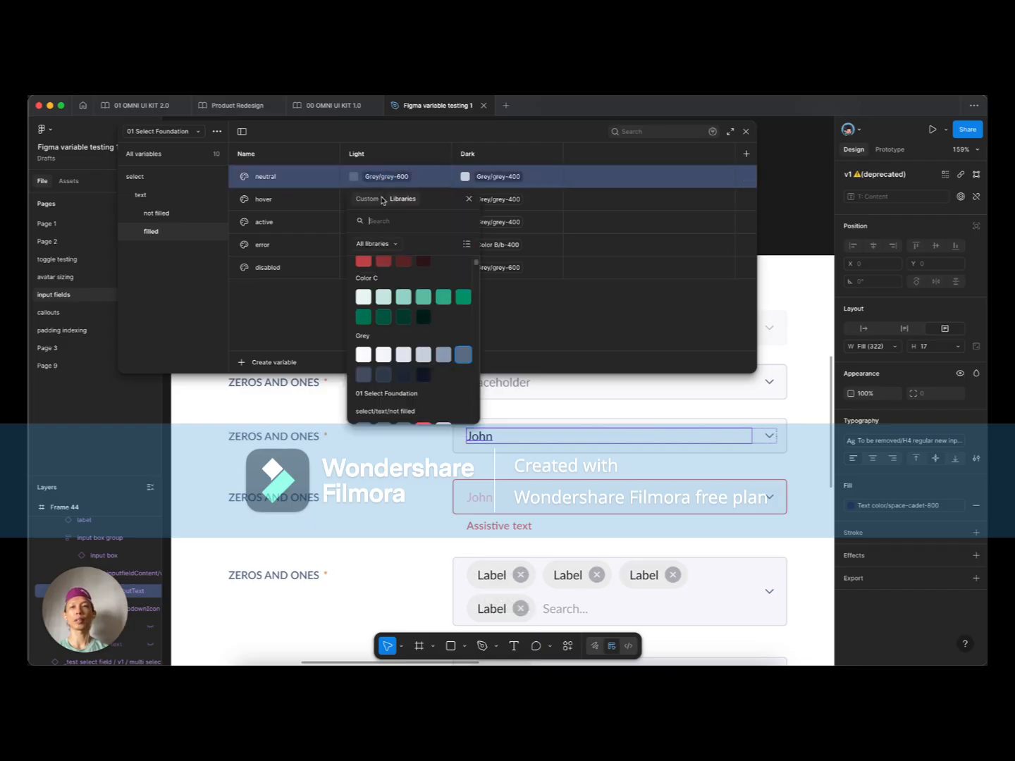
left_click(404, 376)
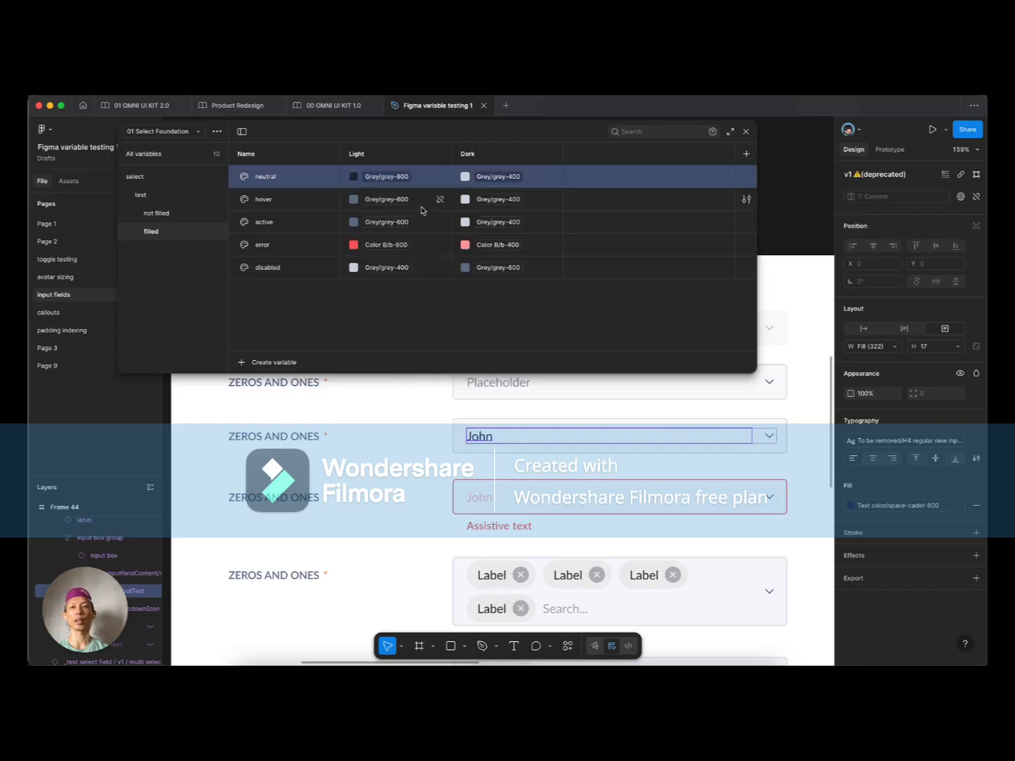
left_click(400, 179)
left_click(423, 355)
left_click(394, 178)
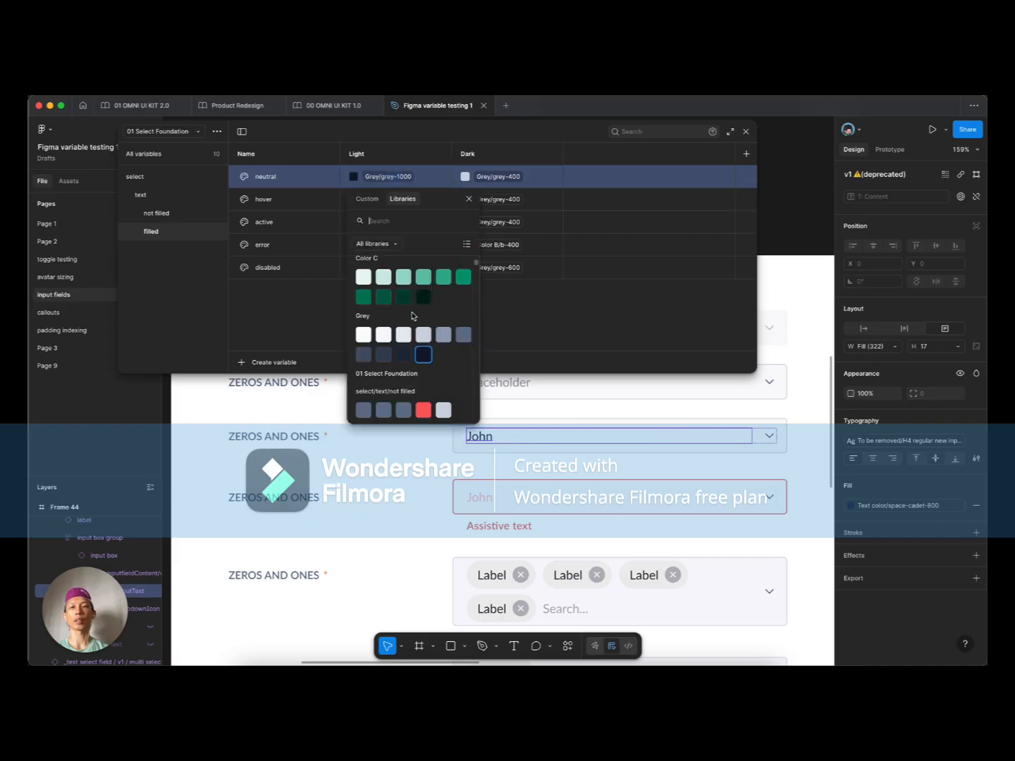
left_click(404, 355)
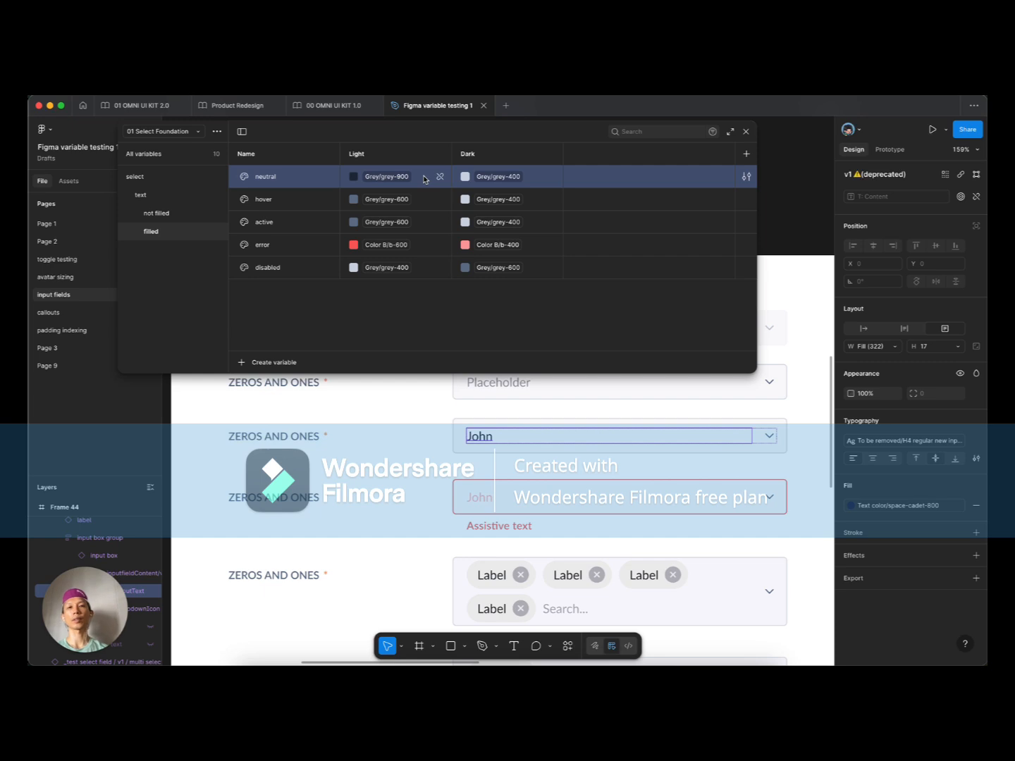
Step: Set the hover and active Light colours to grey-900
left_click(392, 203)
left_click(403, 397)
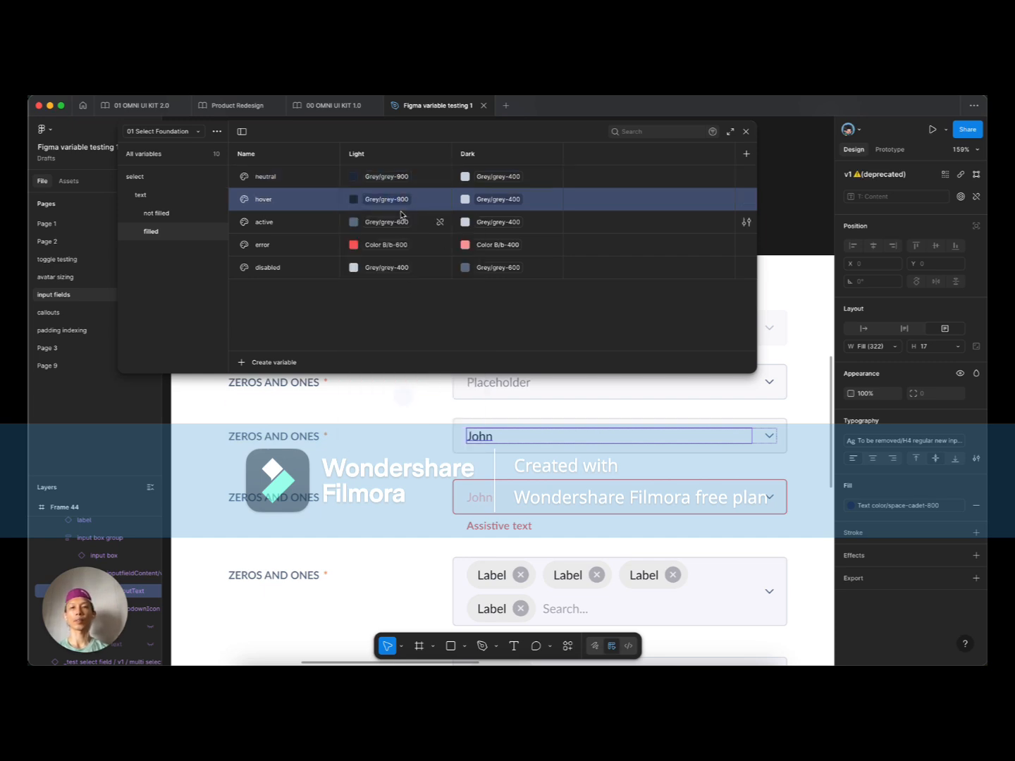
left_click(389, 222)
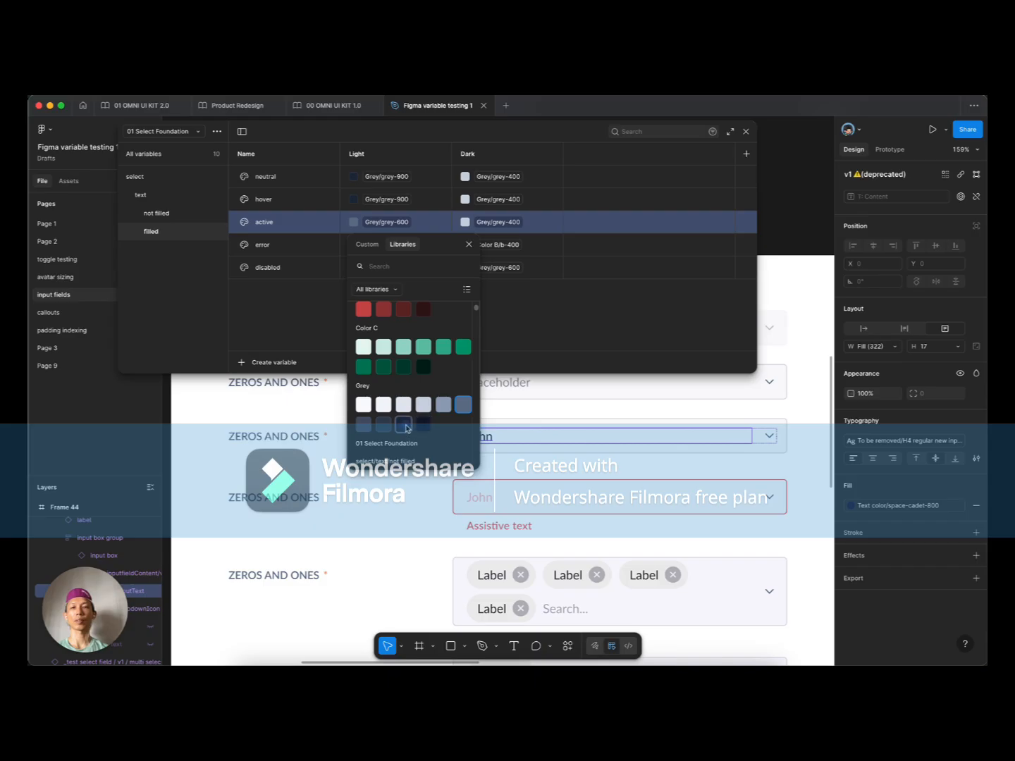
left_click(423, 424)
Step: Set error's Light colour to Color B/b-900 and disabled's Light to grey-700
left_click(386, 245)
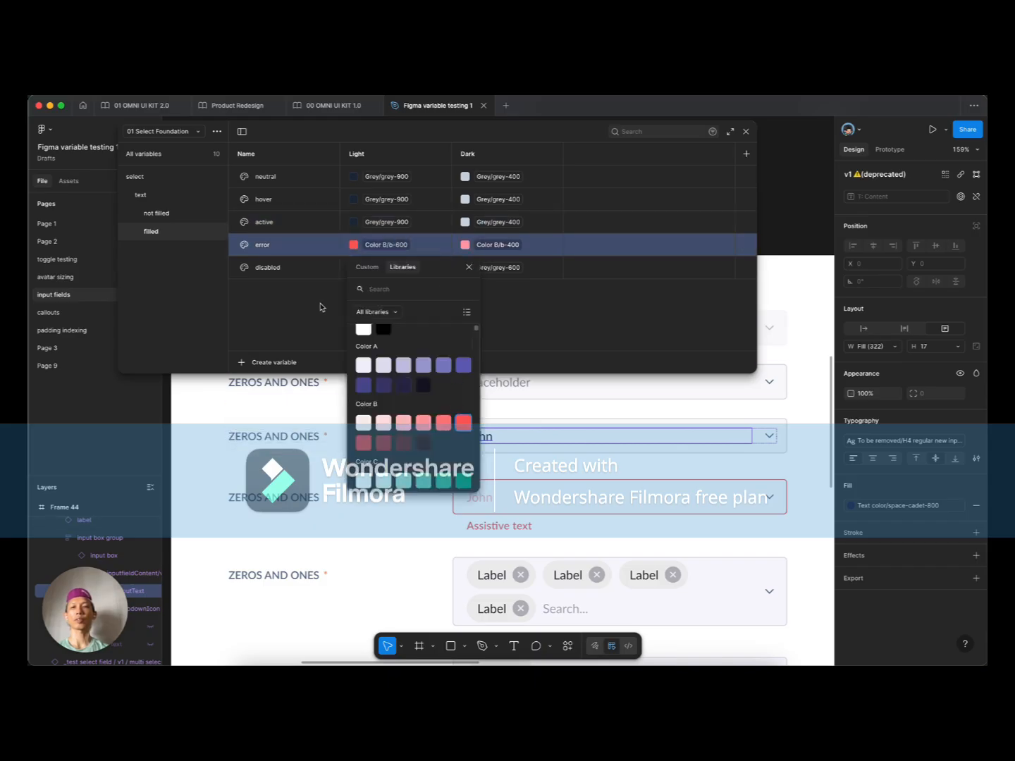
left_click(317, 305)
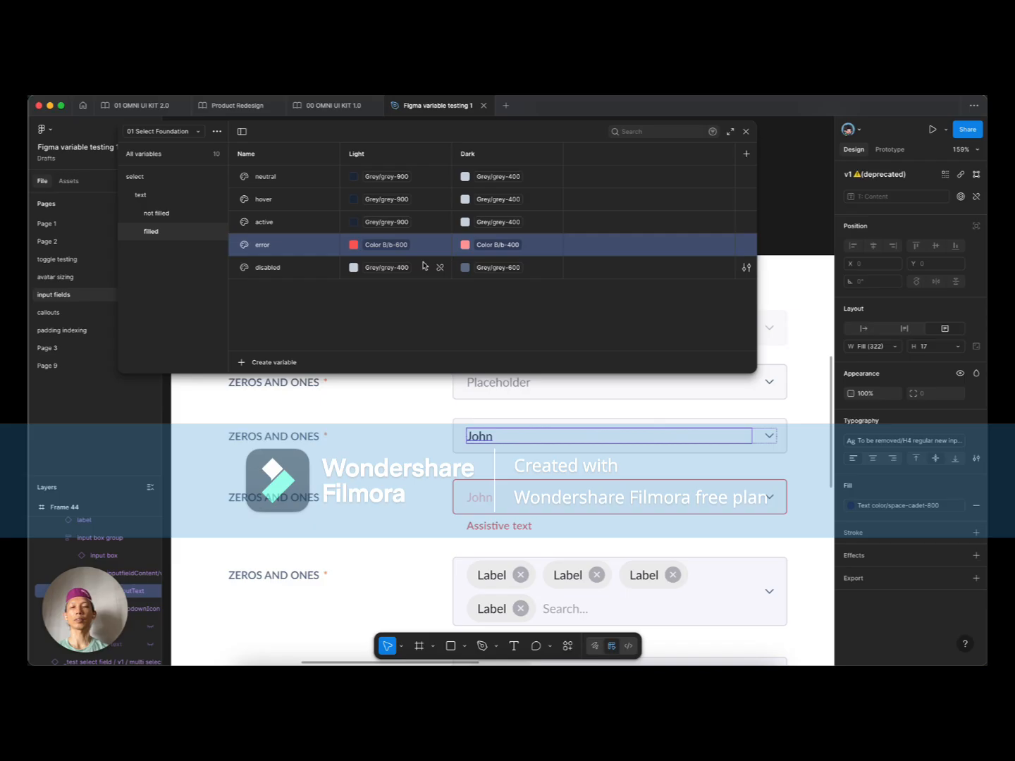
left_click(394, 244)
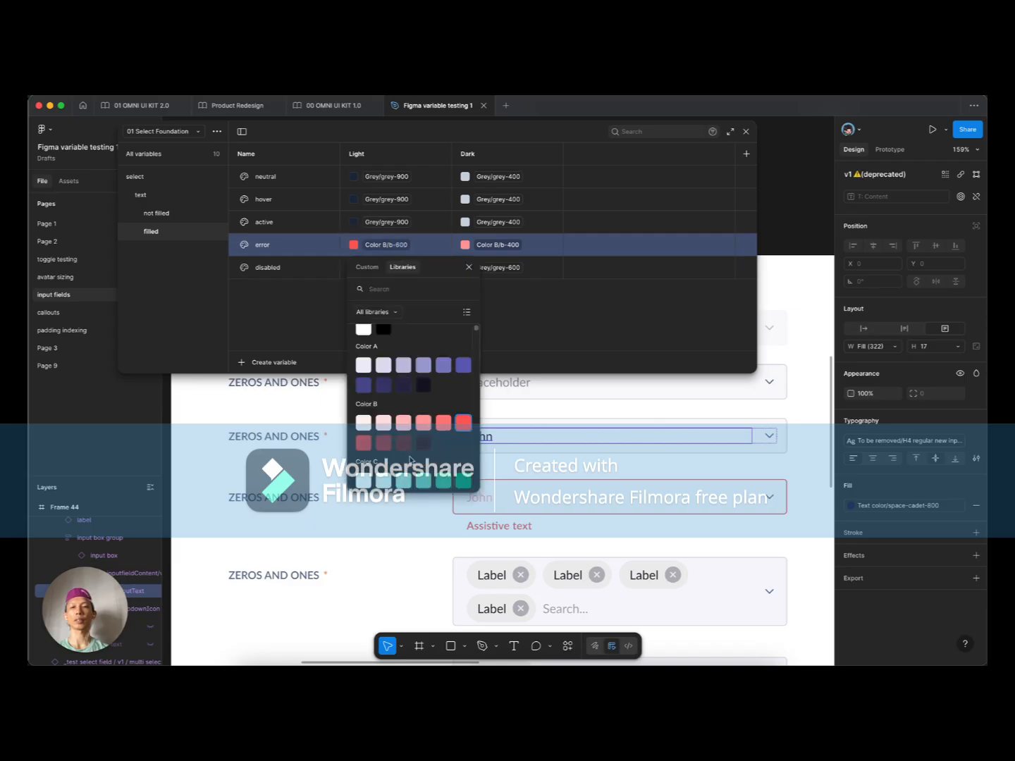
left_click(408, 445)
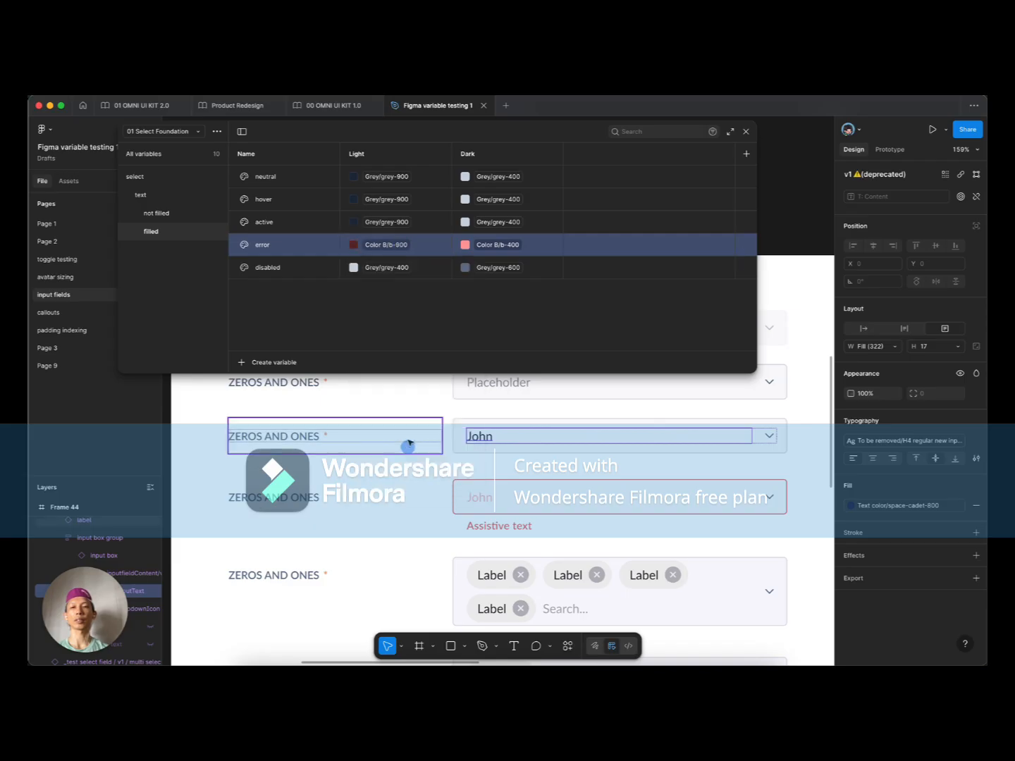
left_click(399, 268)
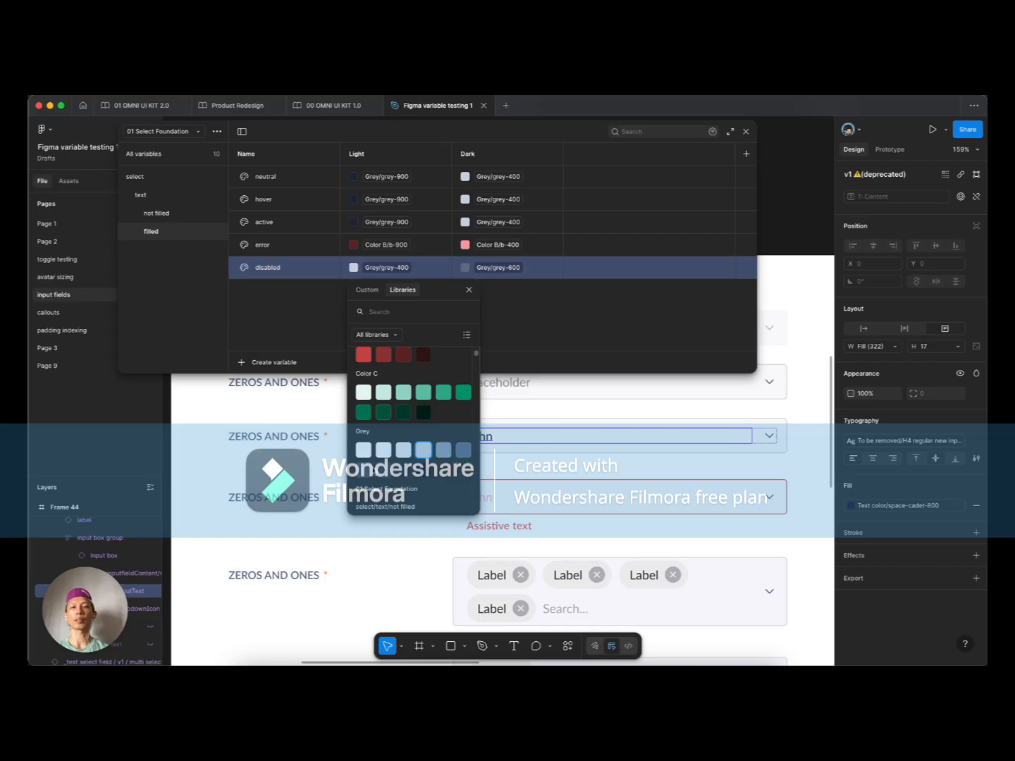
left_click(383, 469)
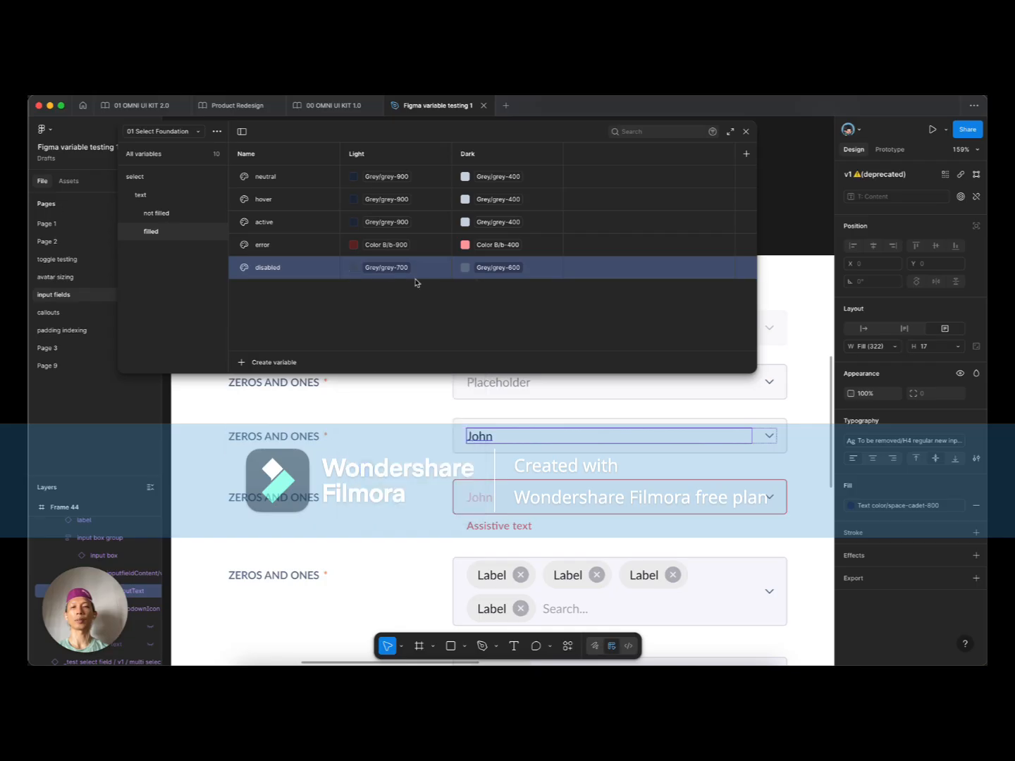
Step: Change neutral's Dark colour to grey-200
left_click(498, 176)
left_click(495, 359)
left_click(510, 176)
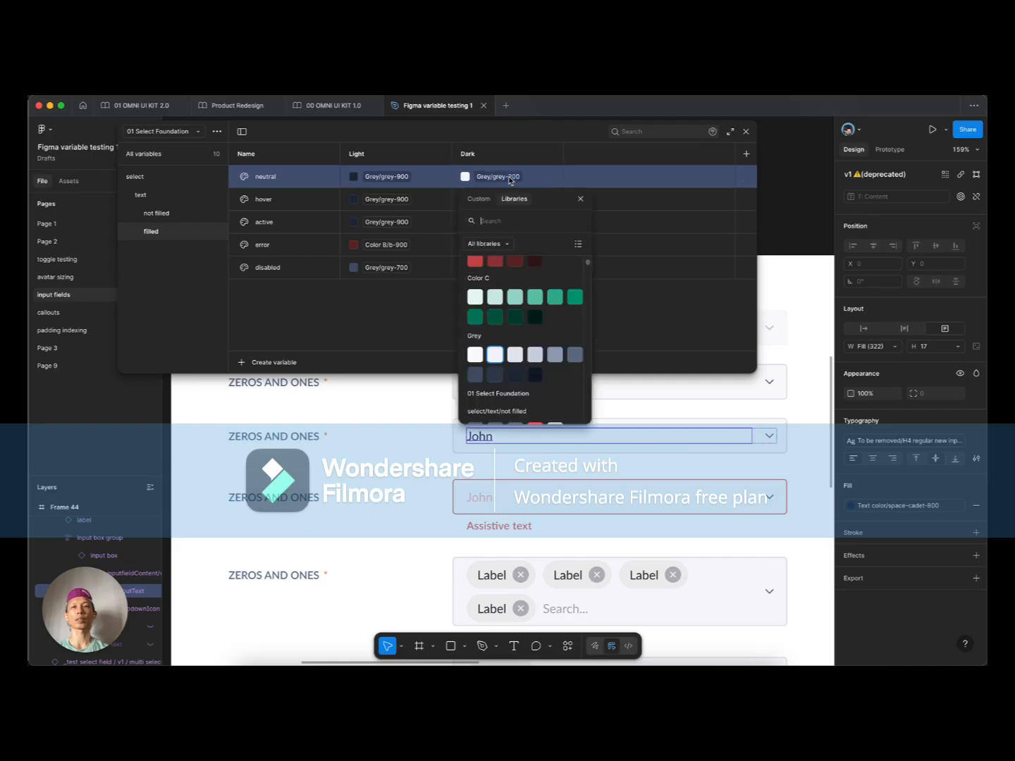
Step: Set the filled hover and active Dark colours to grey-200
left_click(427, 314)
mouse_move(504, 201)
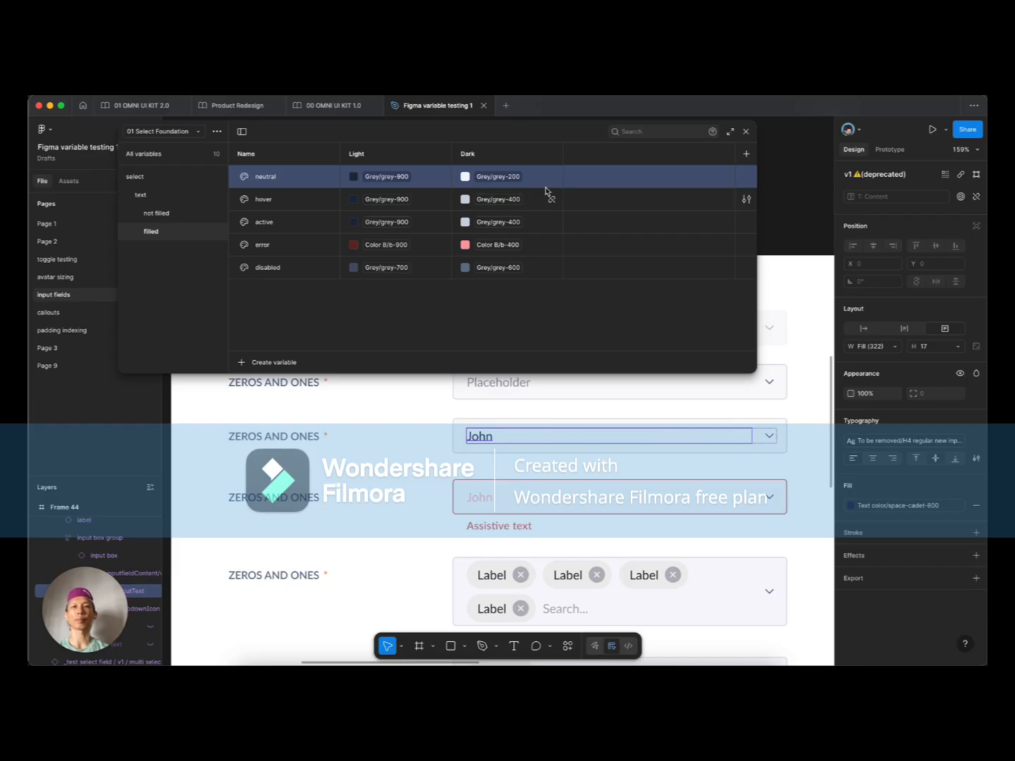
left_click(510, 199)
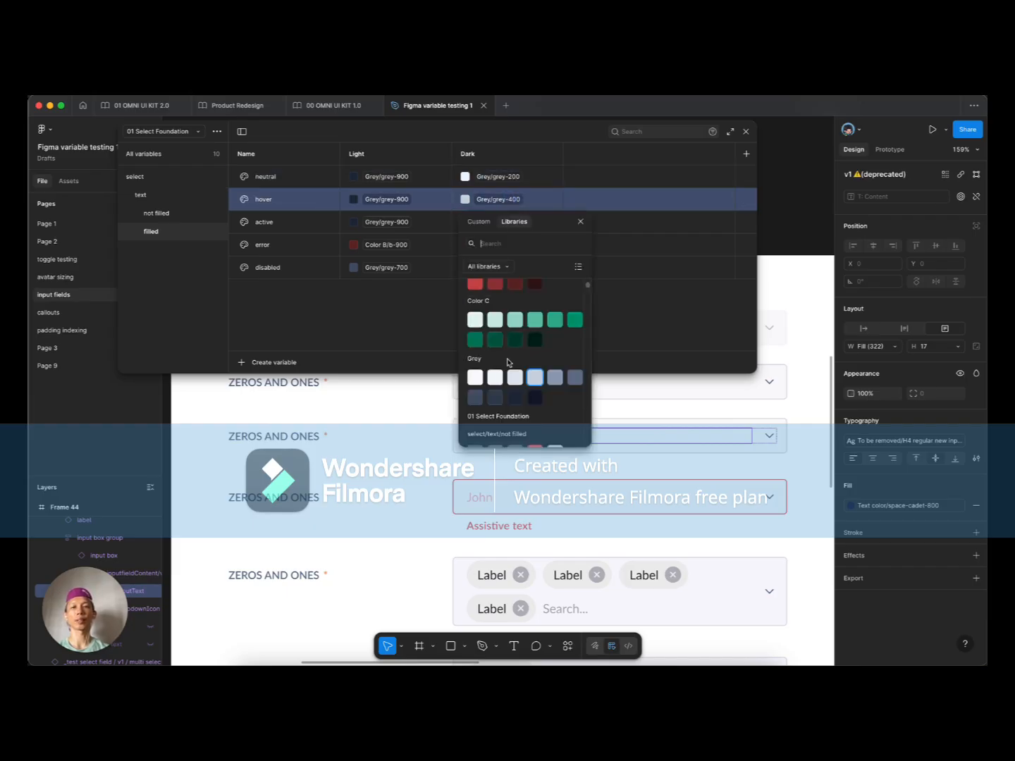
left_click(495, 377)
left_click(516, 221)
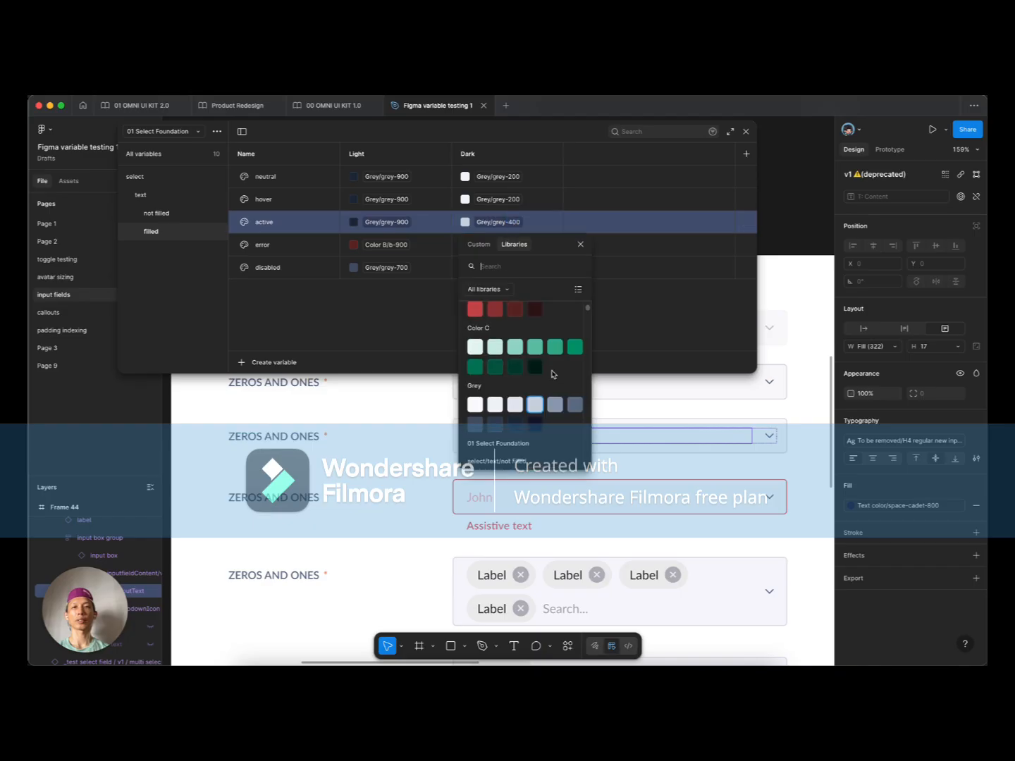
left_click(496, 404)
Step: Set error's Dark to Color B/b-200 and disabled's Dark to grey-300, then view the text group
left_click(508, 246)
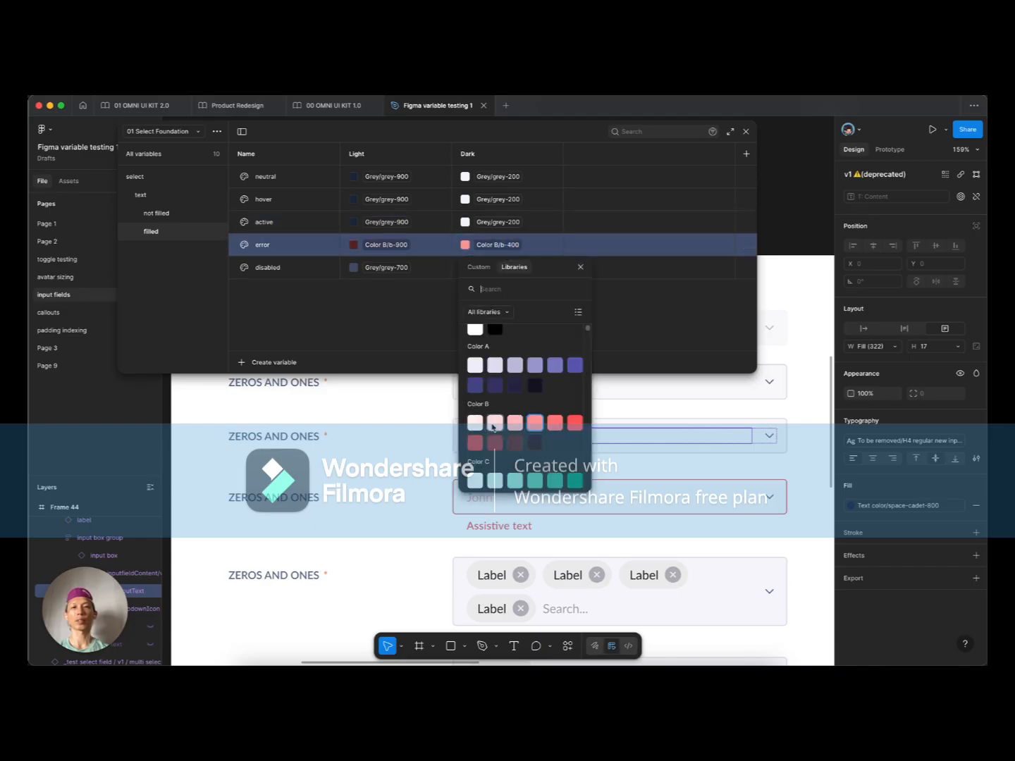
left_click(495, 422)
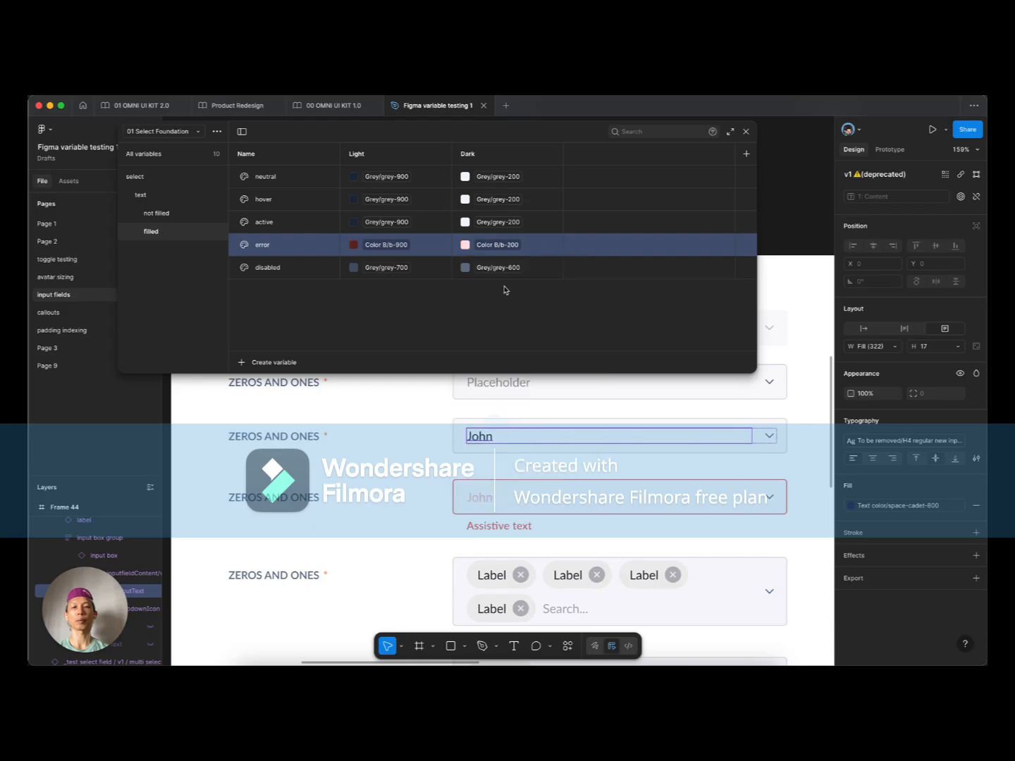
left_click(502, 271)
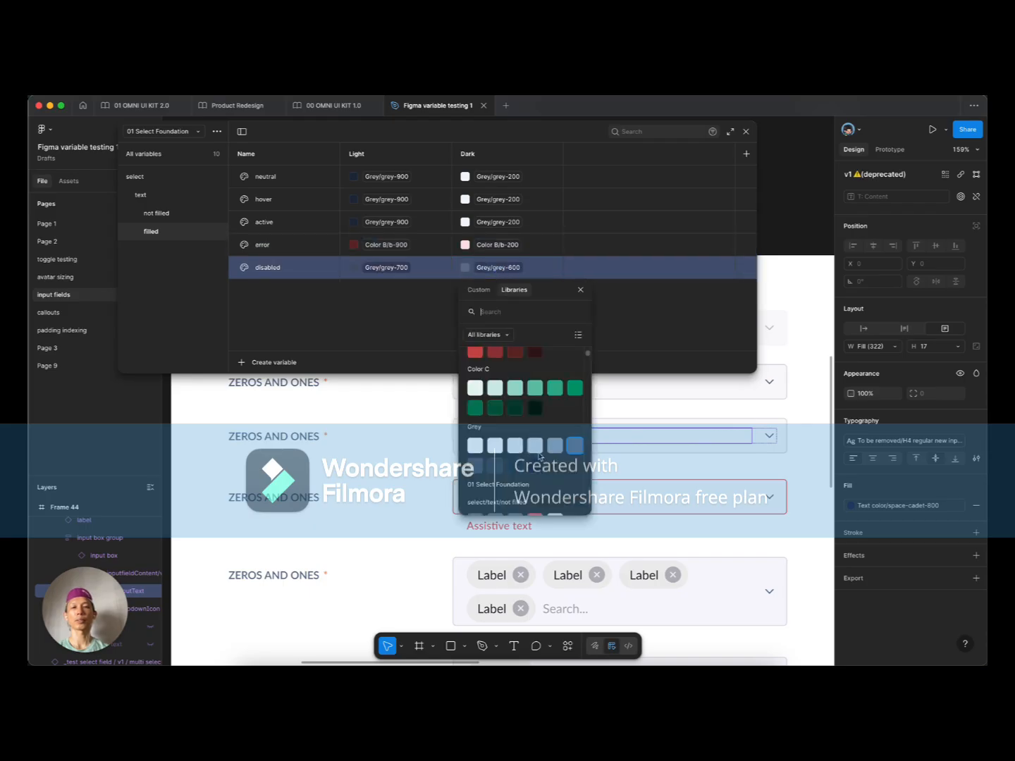
left_click(515, 450)
left_click(331, 308)
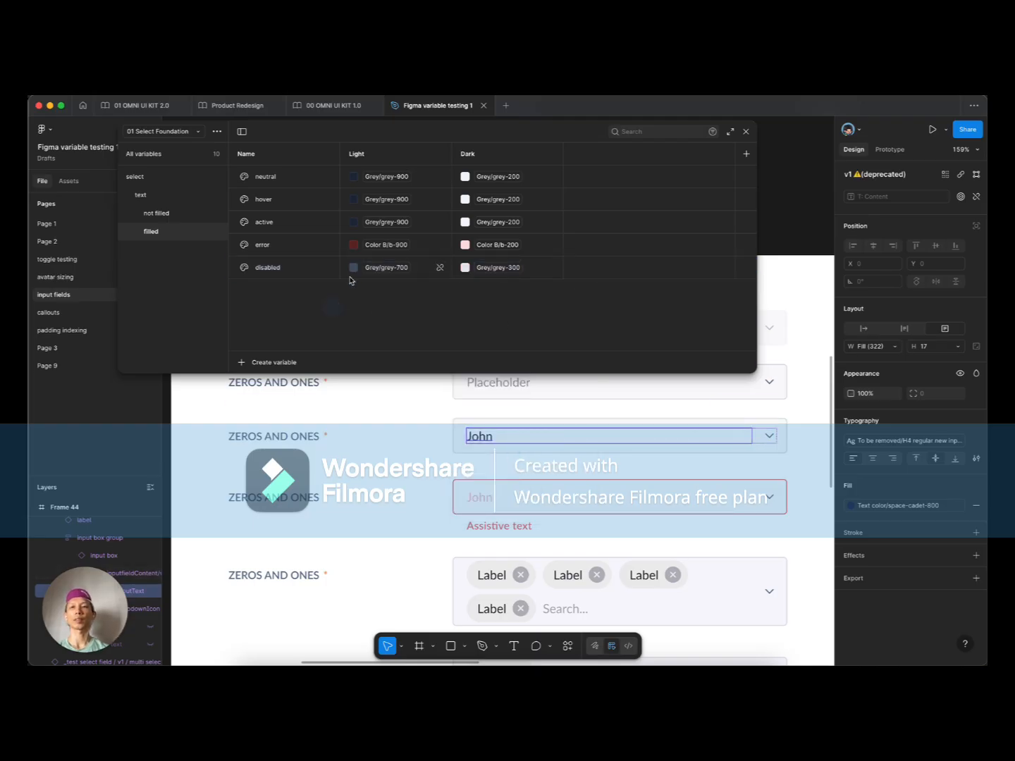
left_click(166, 198)
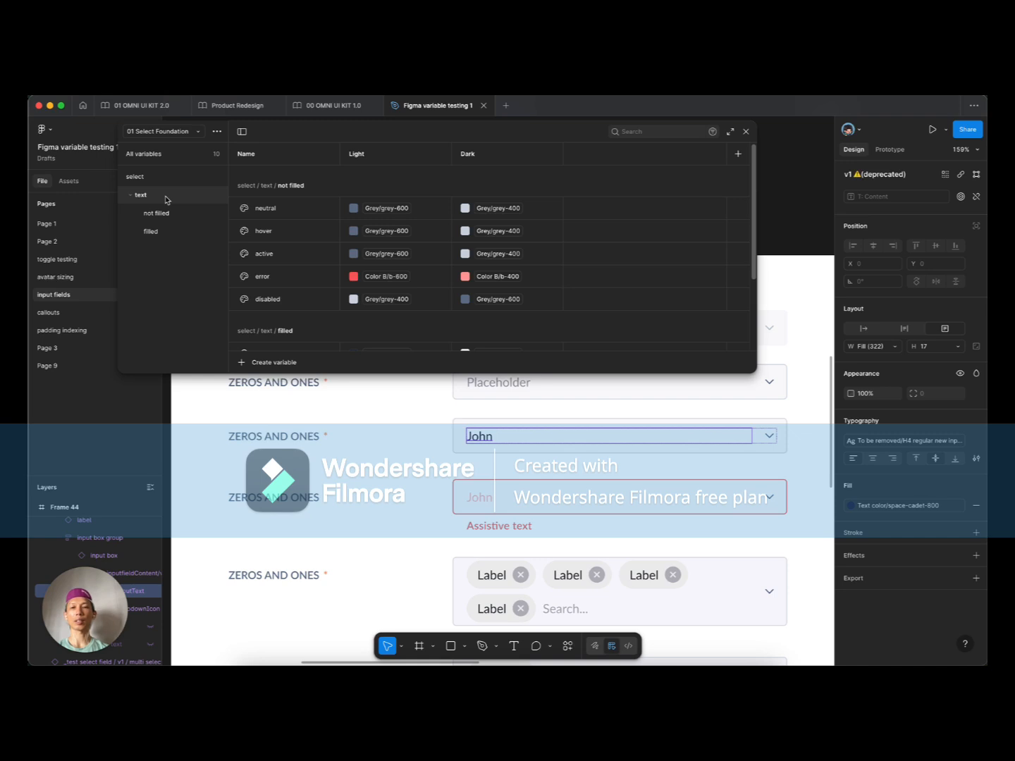
Step: Duplicate the text group and rename the copy 'icon'
scroll(317, 451, "down", 5)
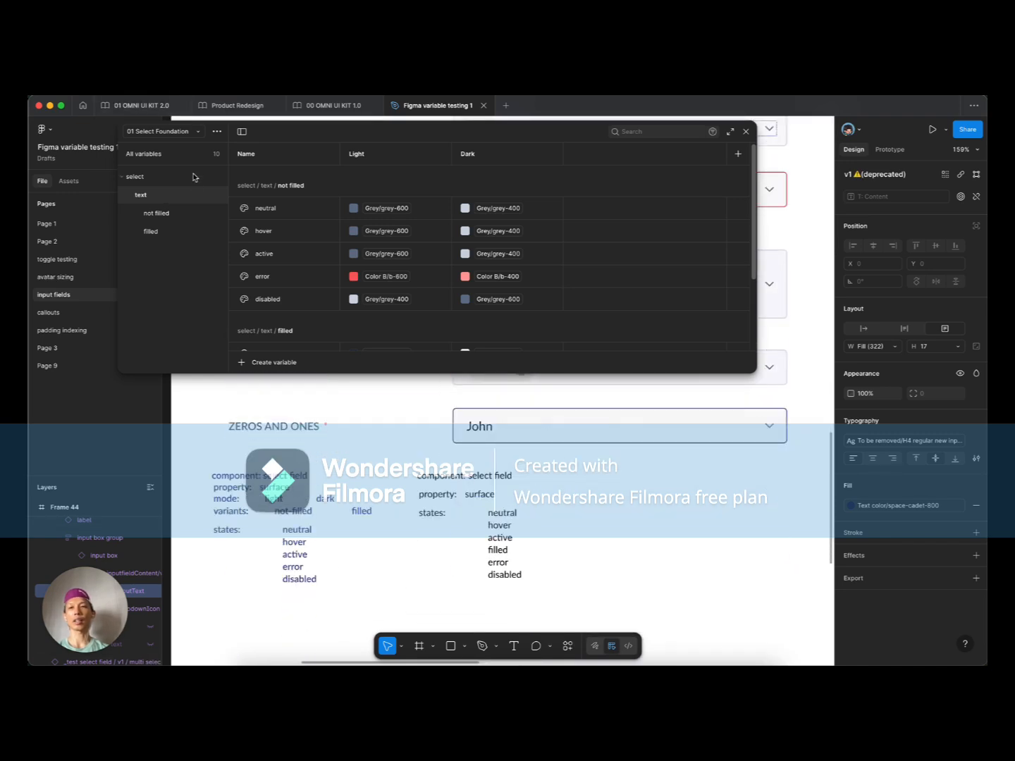
right_click(170, 197)
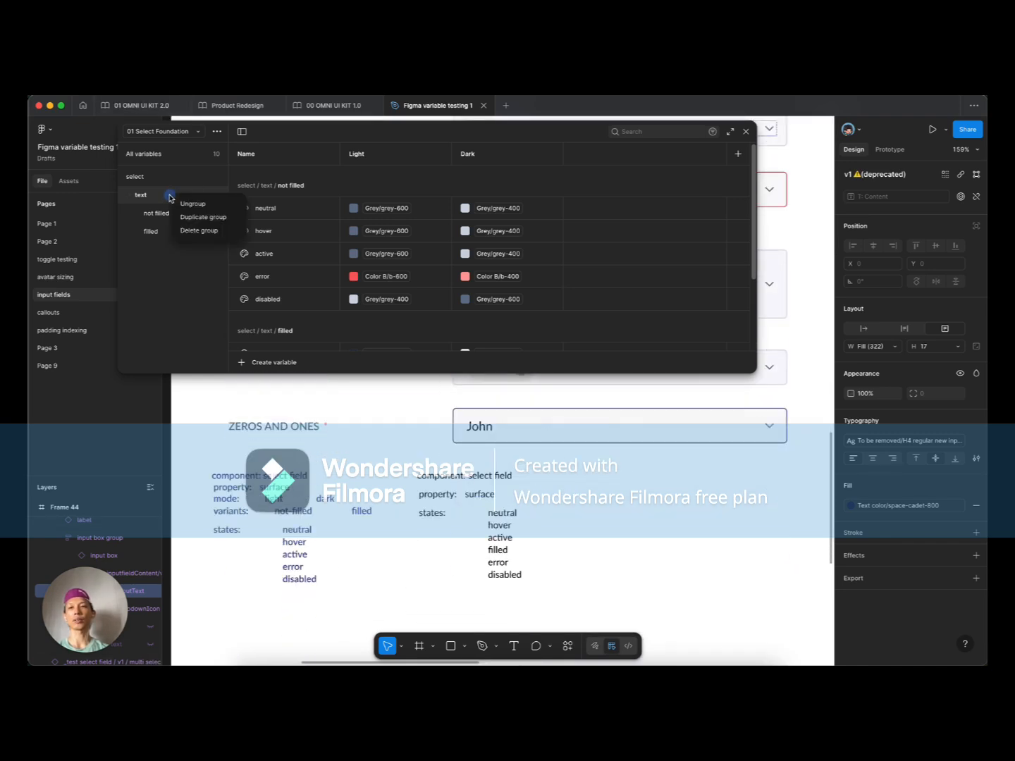
left_click(215, 220)
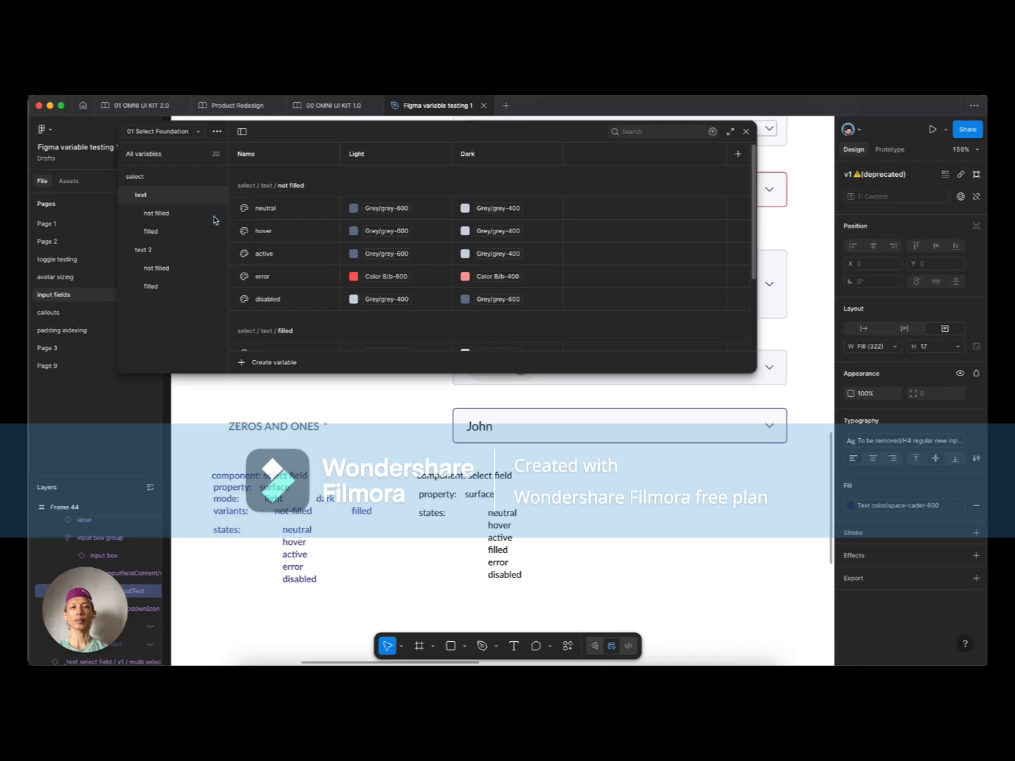
scroll(699, 503, "up", 2)
scroll(699, 503, "up", 2)
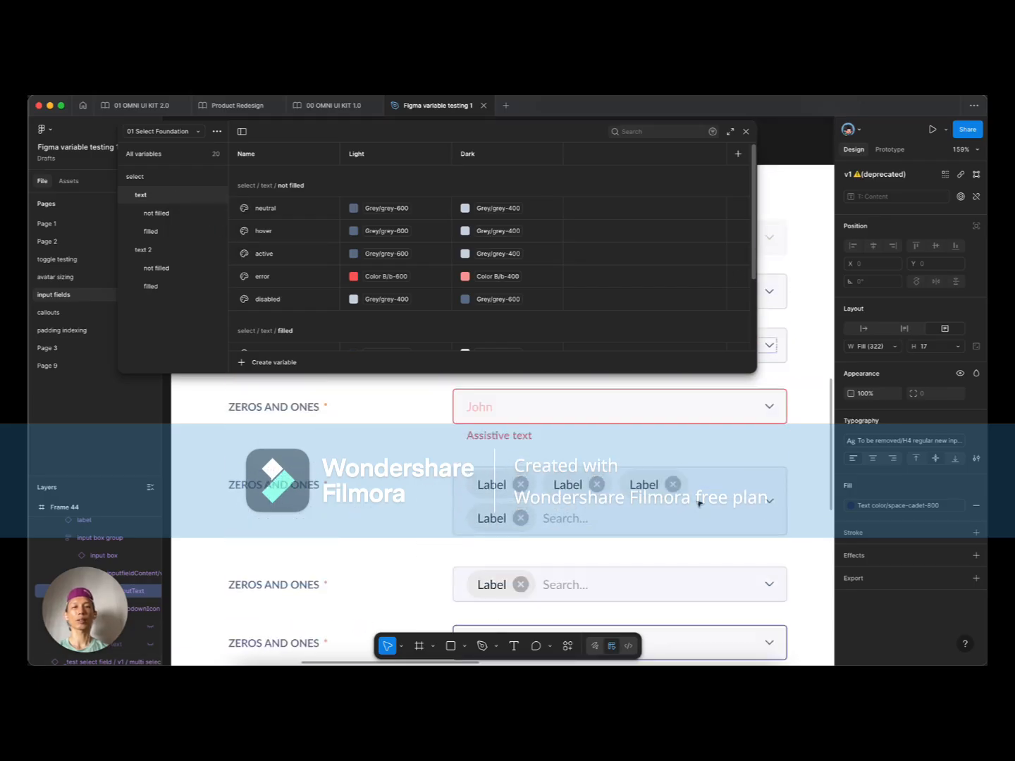
double_click(166, 252)
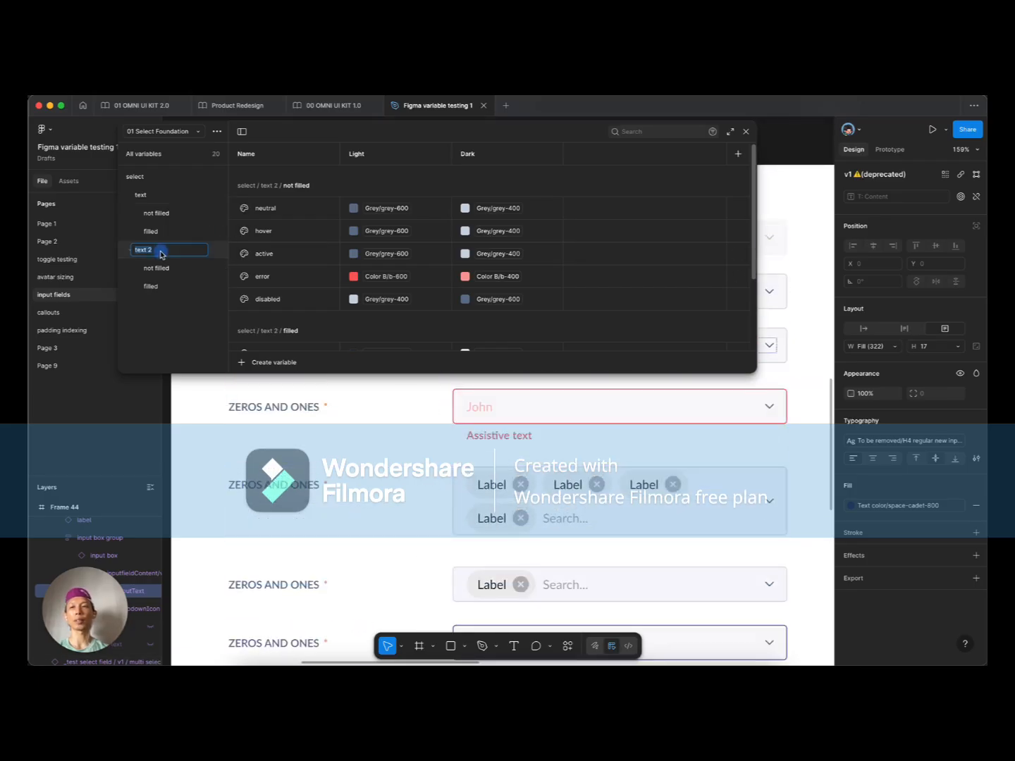
type("icon")
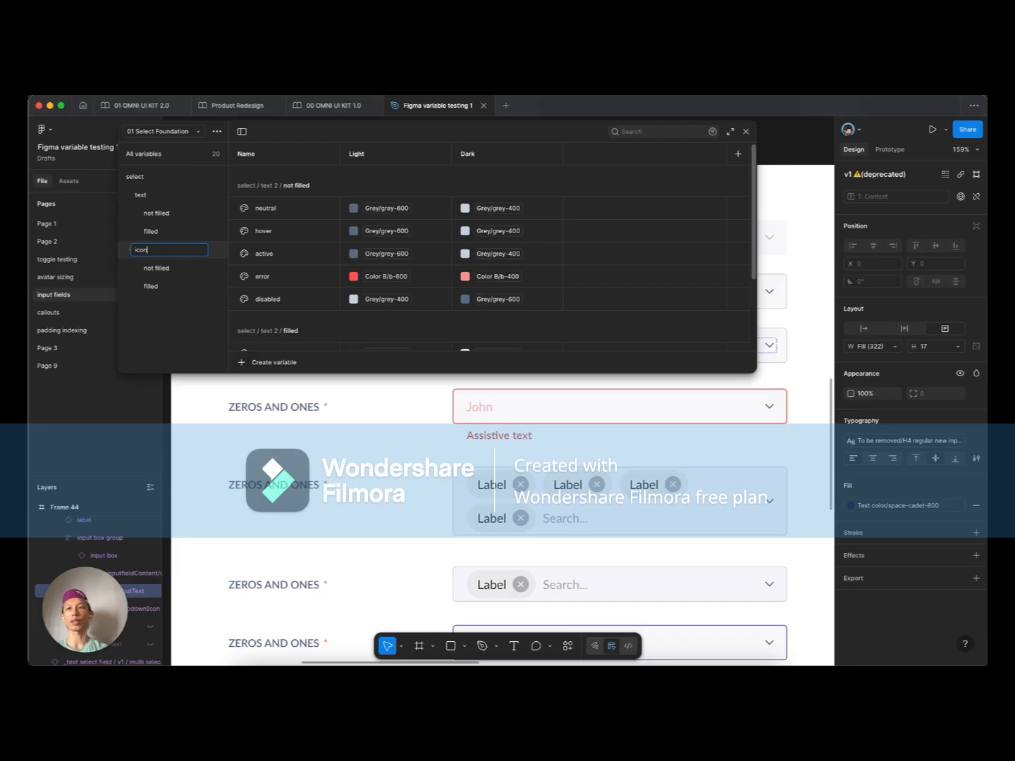
key("Tab")
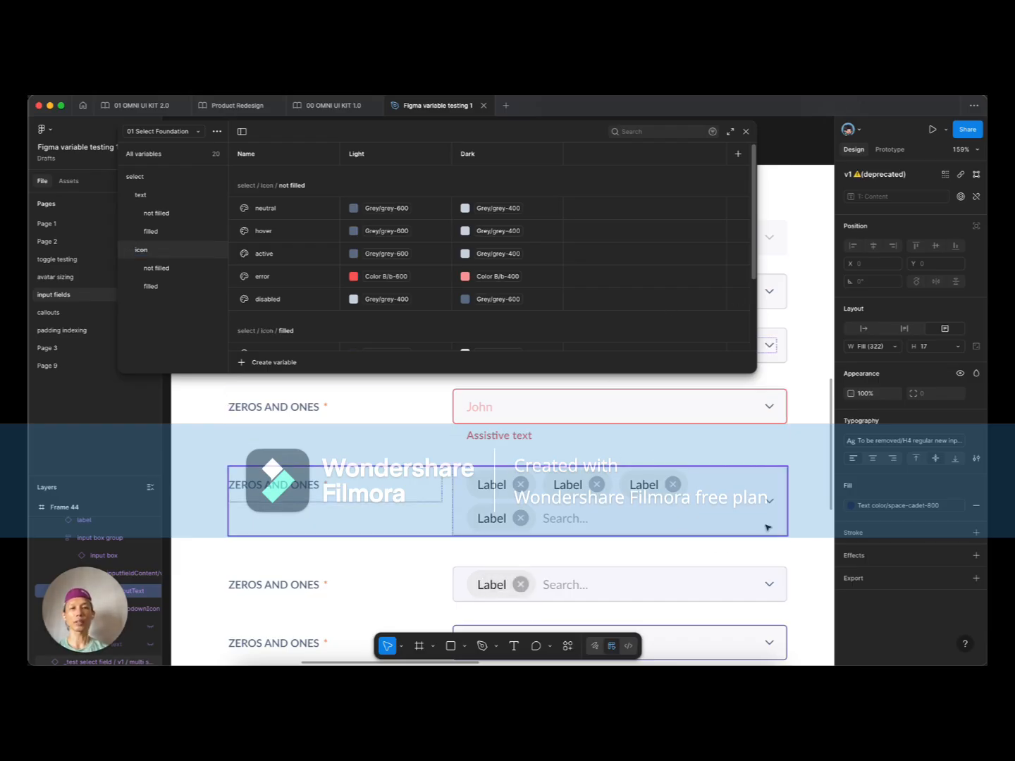
Step: Bring up the colour choices for the icon not filled active variable's Light value
scroll(739, 479, "up", 3)
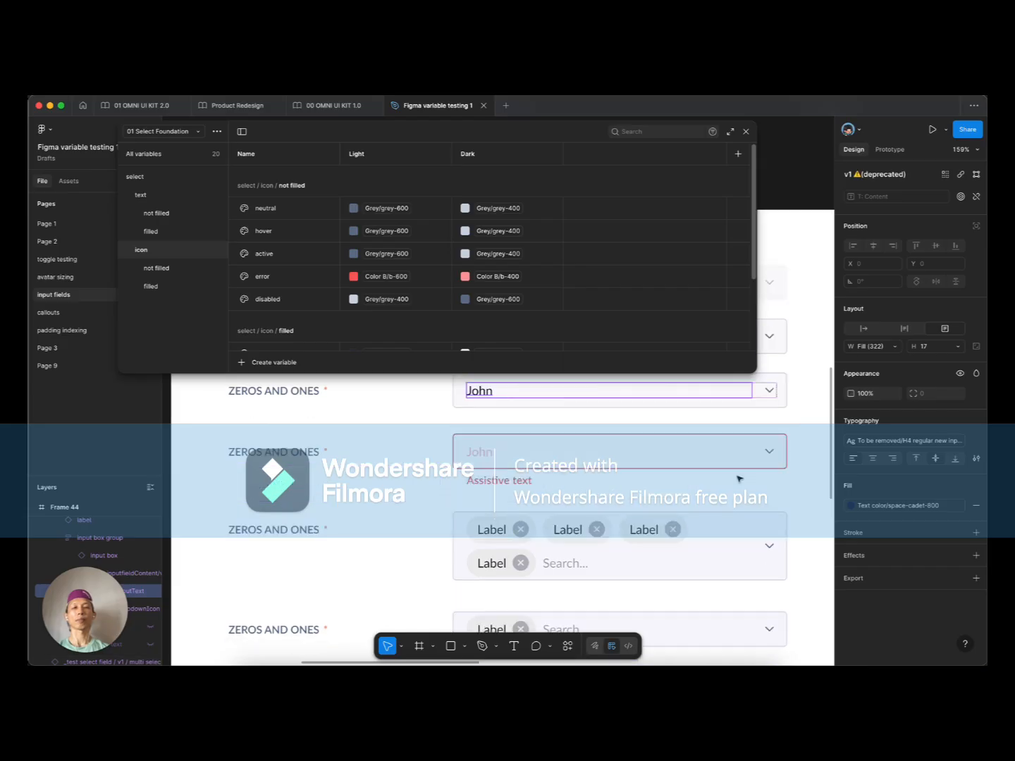
scroll(668, 477, "up", 4)
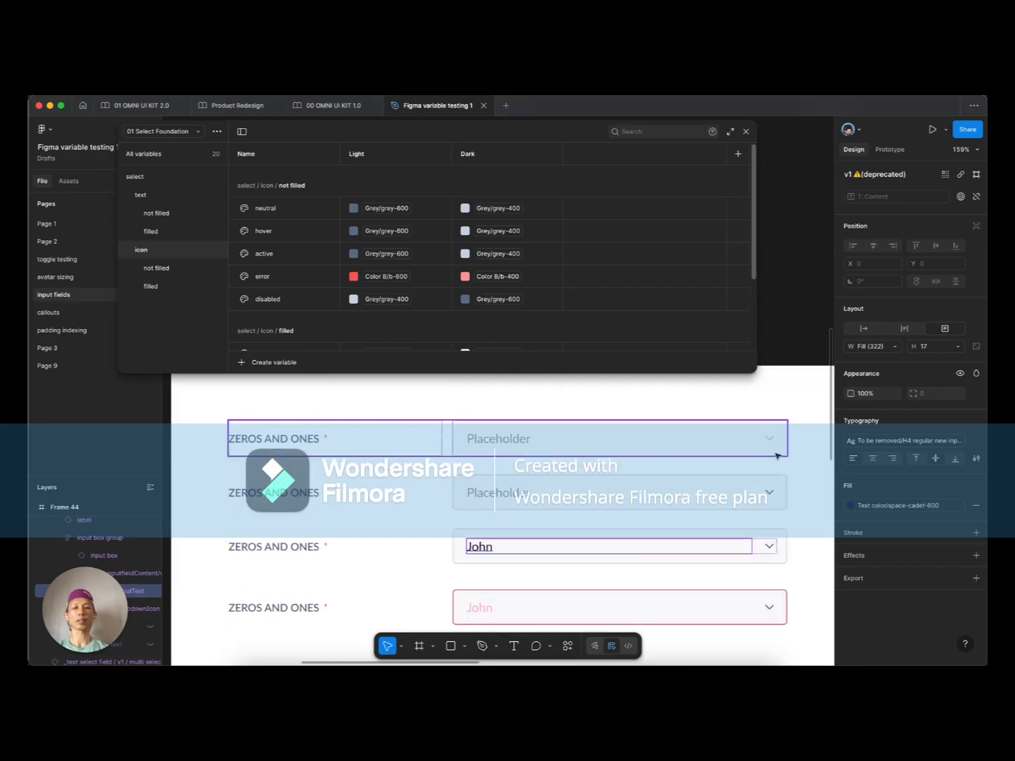
scroll(728, 467, "down", 1)
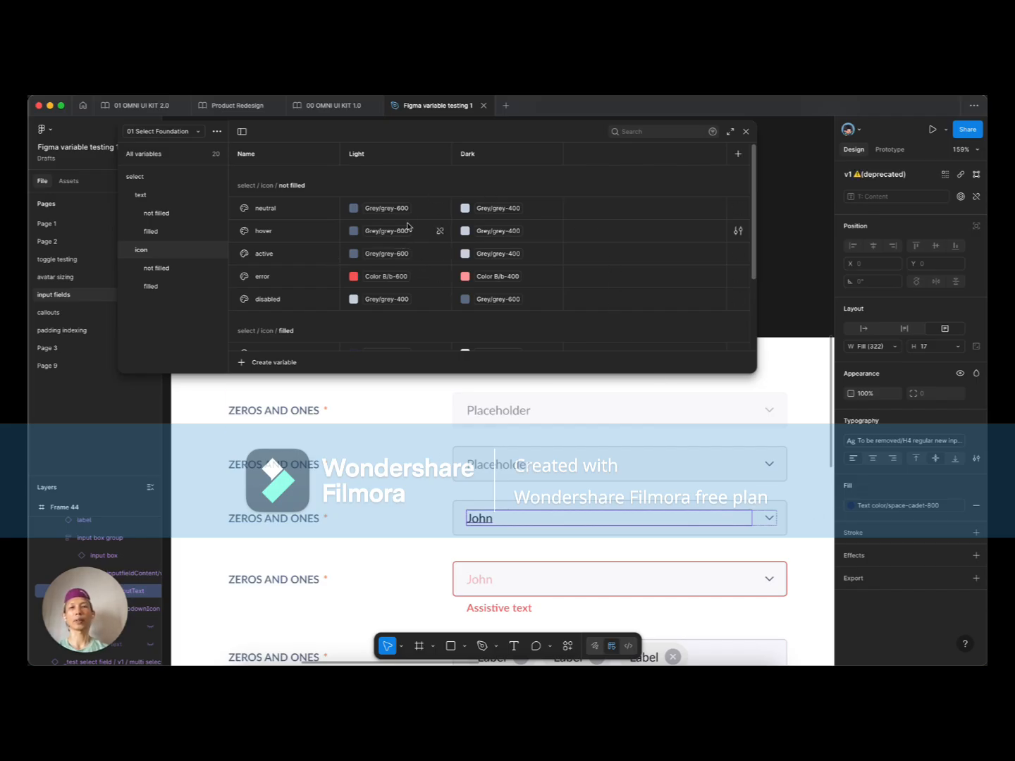
mouse_move(404, 230)
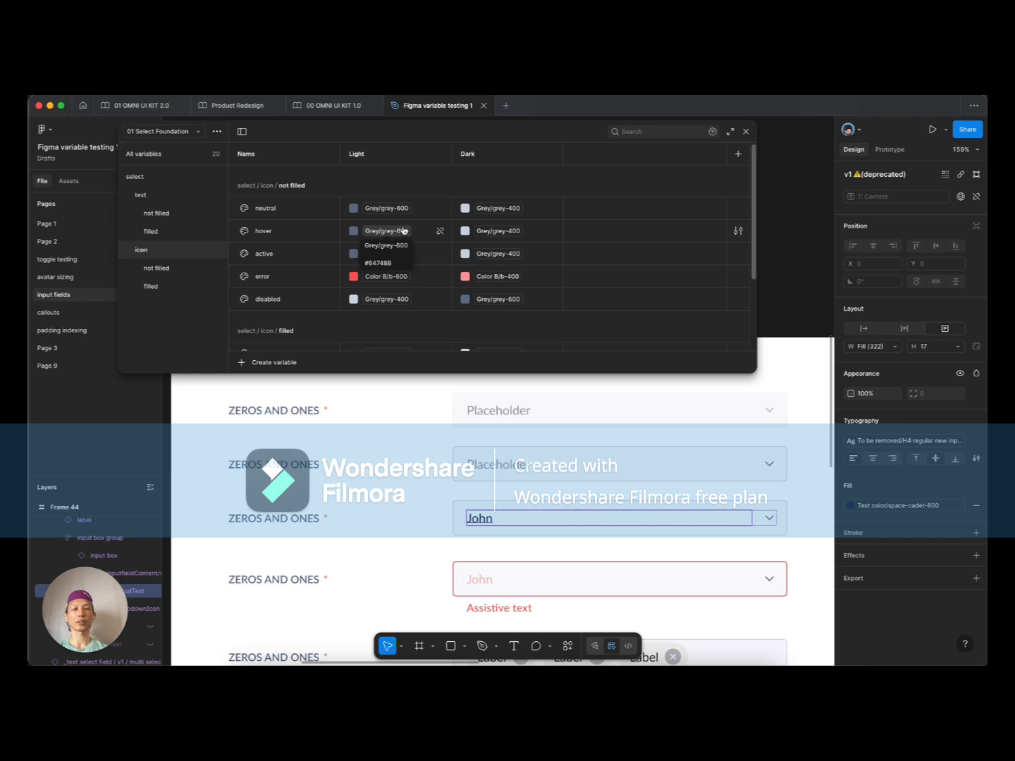
left_click(386, 254)
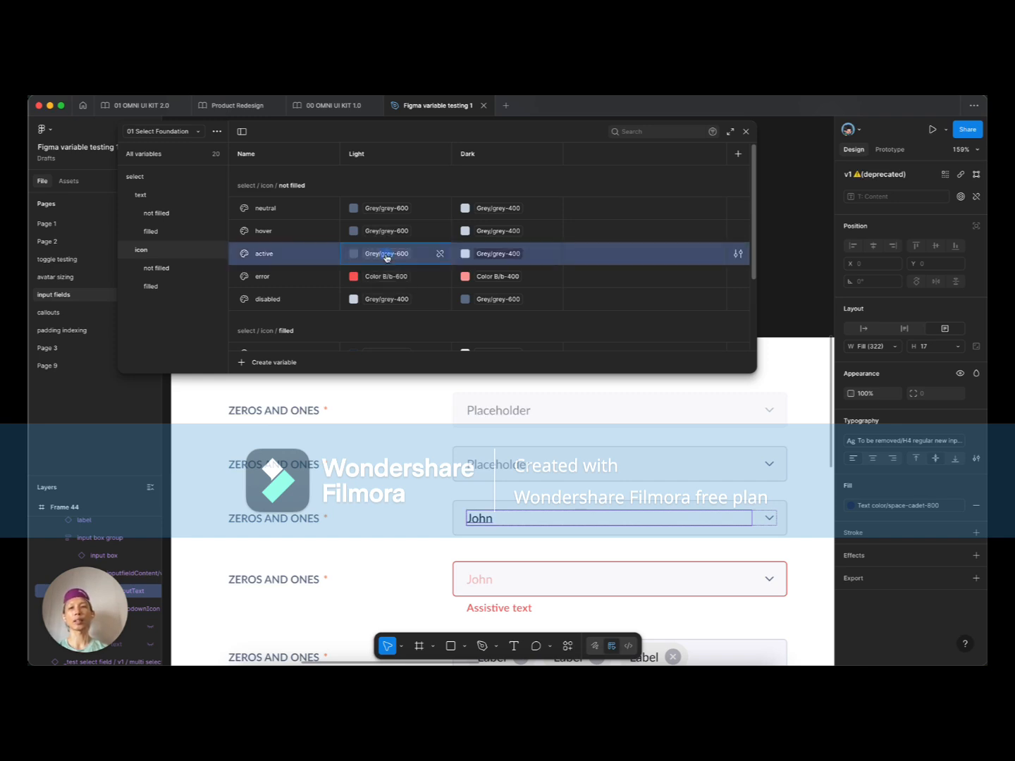
Step: Set icon active's Light to Grey/grey-800 and error's Light to Grey/grey-600
left_click(403, 454)
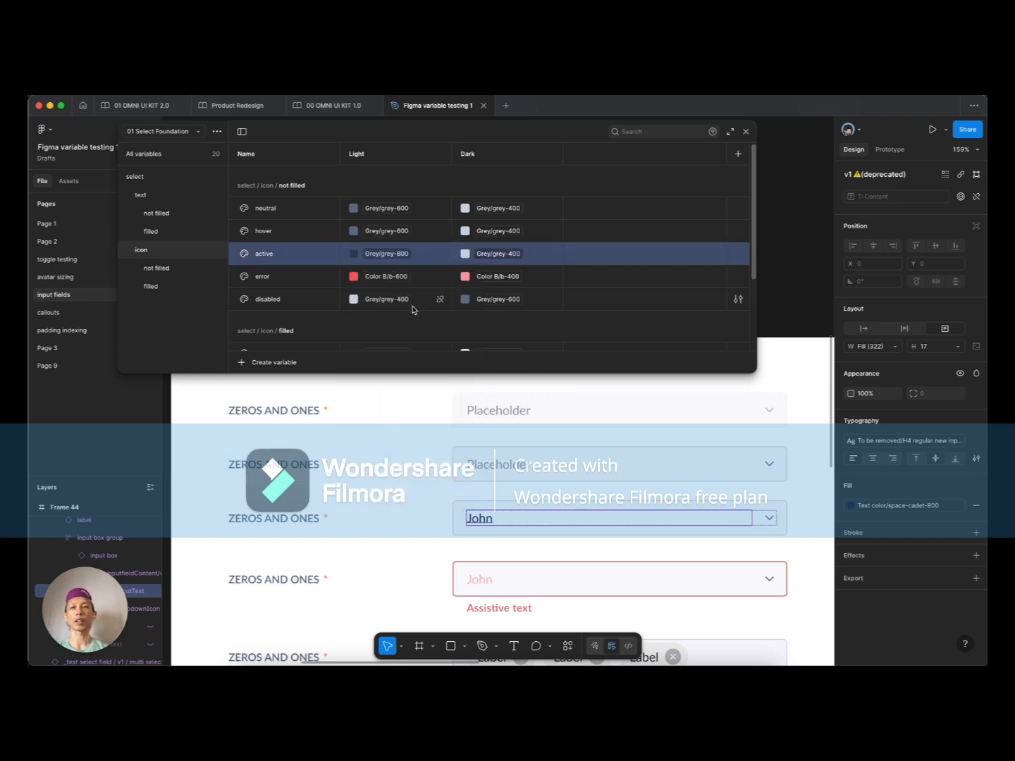
left_click(401, 280)
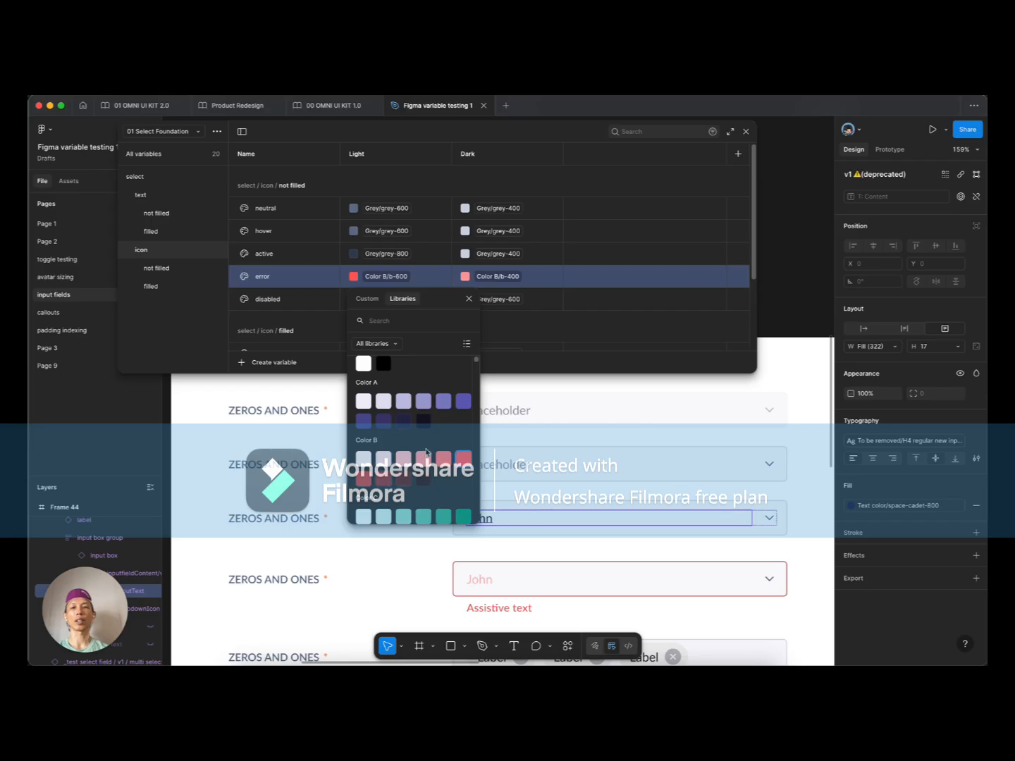
scroll(426, 451, "down", 3)
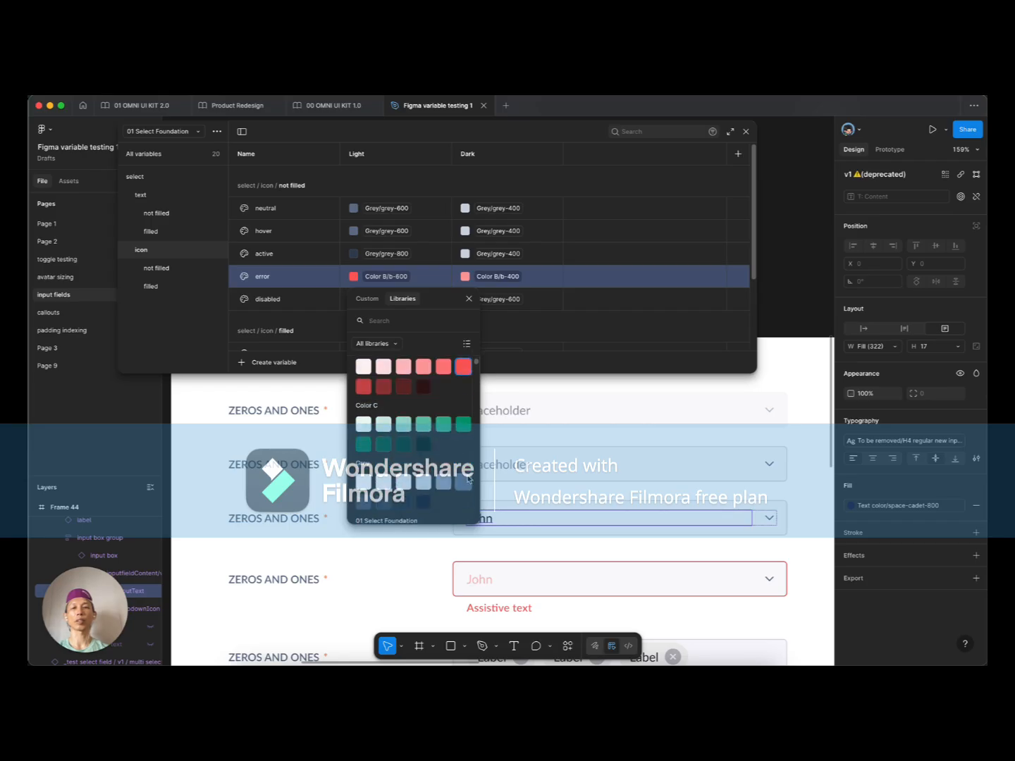
left_click(466, 482)
left_click(396, 299)
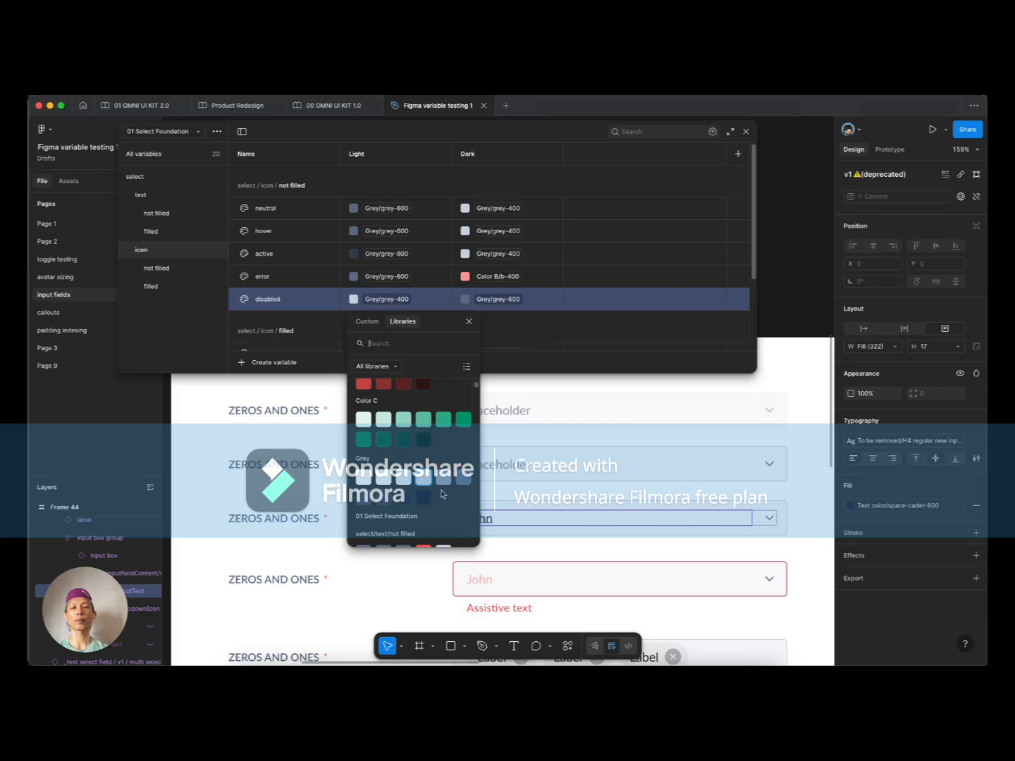
left_click(615, 325)
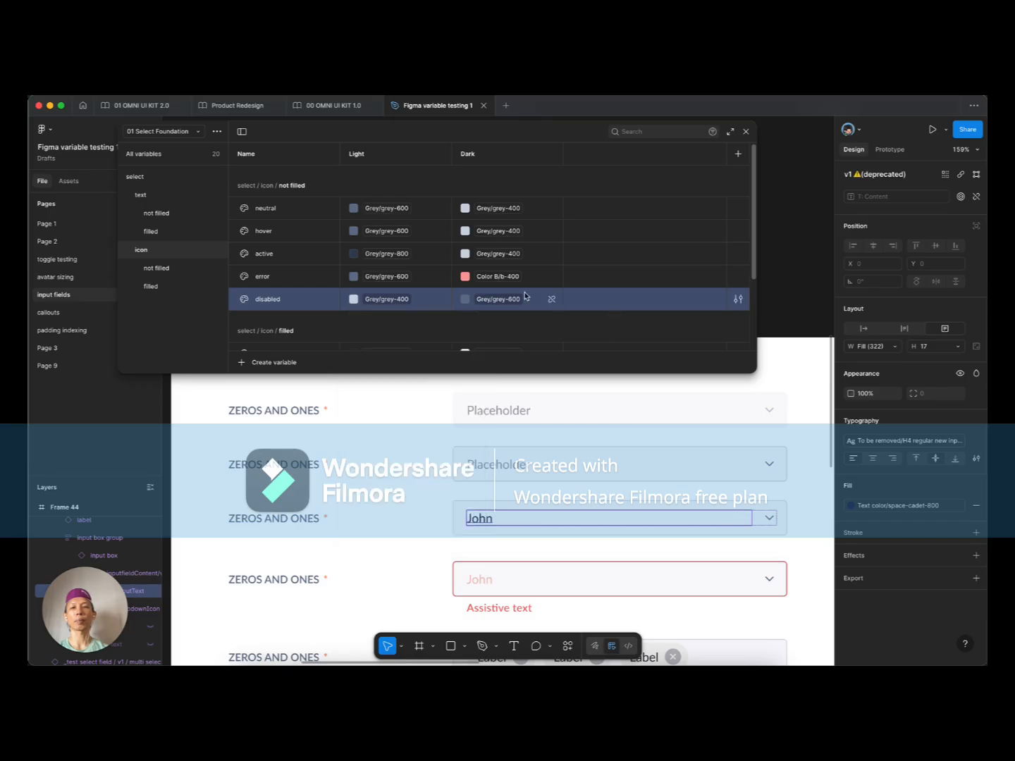
Step: Set the error variable's Dark colour to Grey/grey-400
left_click(497, 276)
scroll(518, 449, "down", 3)
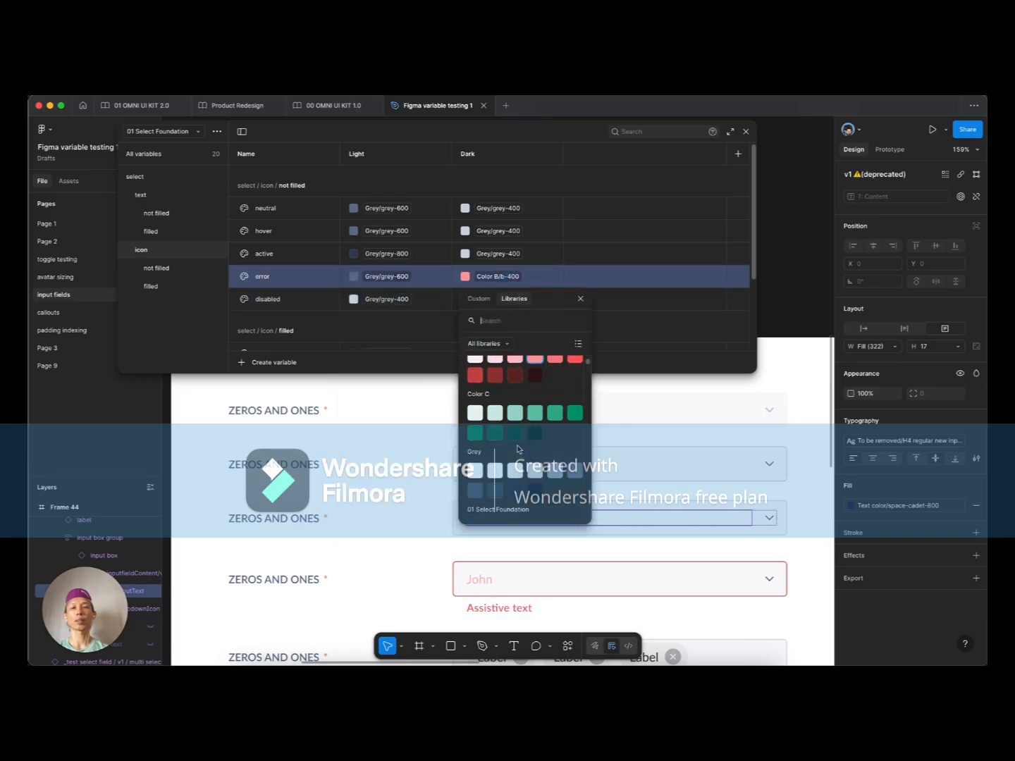
left_click(481, 483)
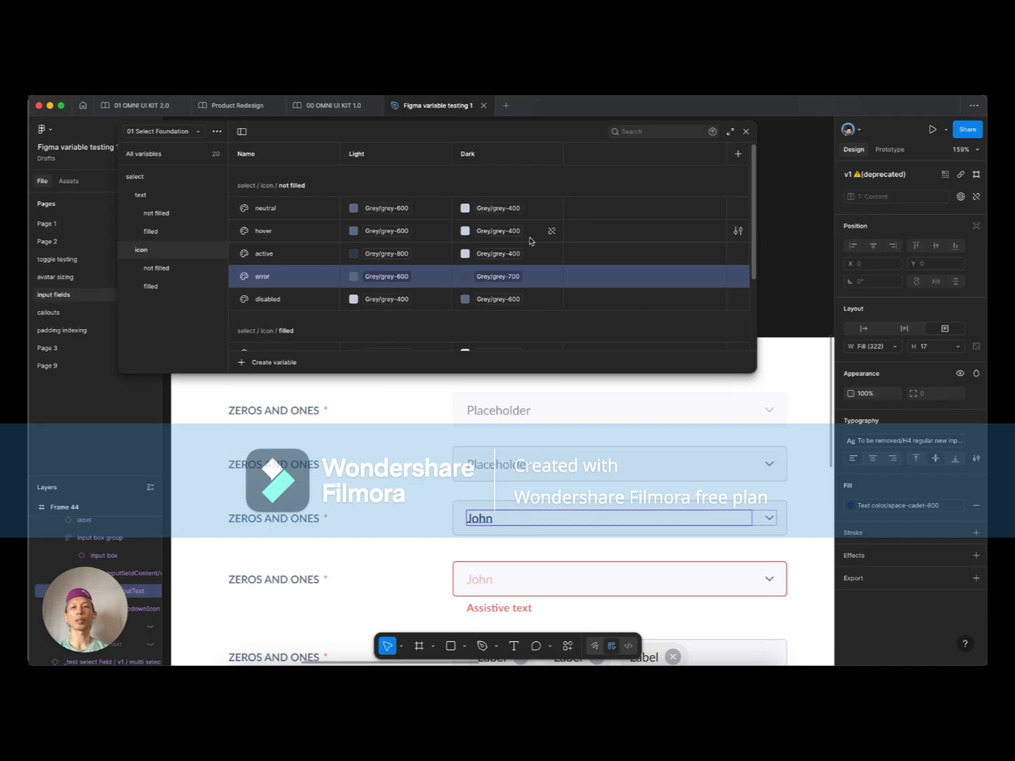
left_click(498, 276)
left_click(554, 435)
left_click(518, 276)
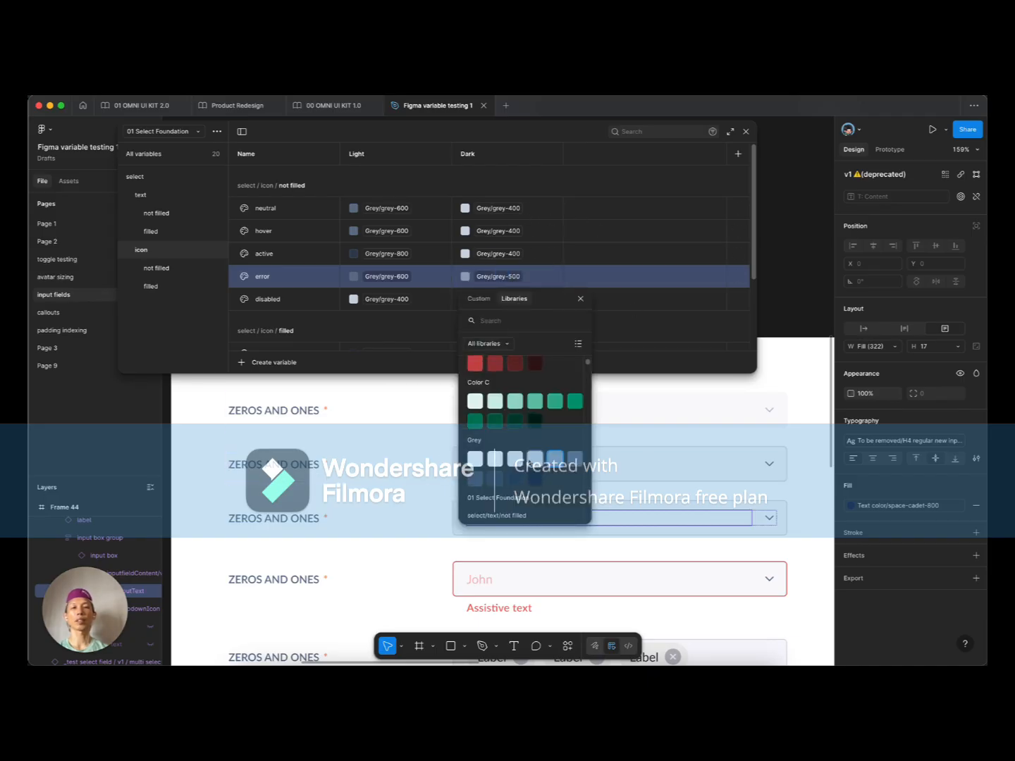
left_click(534, 459)
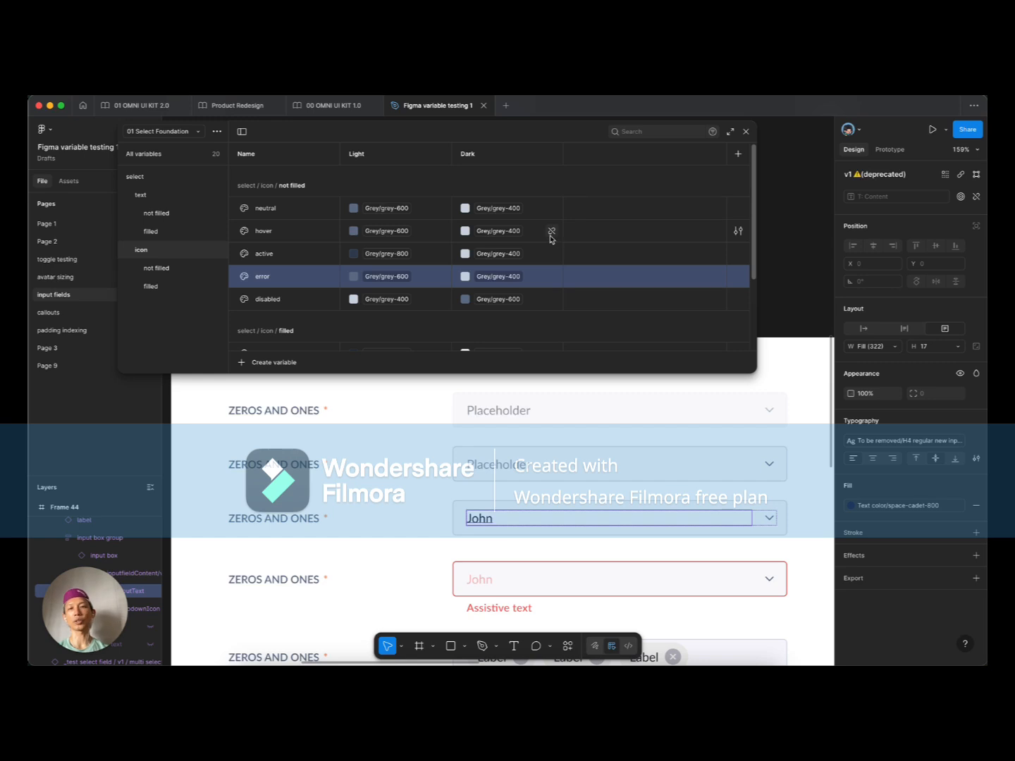
Step: Set active's Dark colour to Grey/grey-200, leaving hover unchanged
left_click(500, 254)
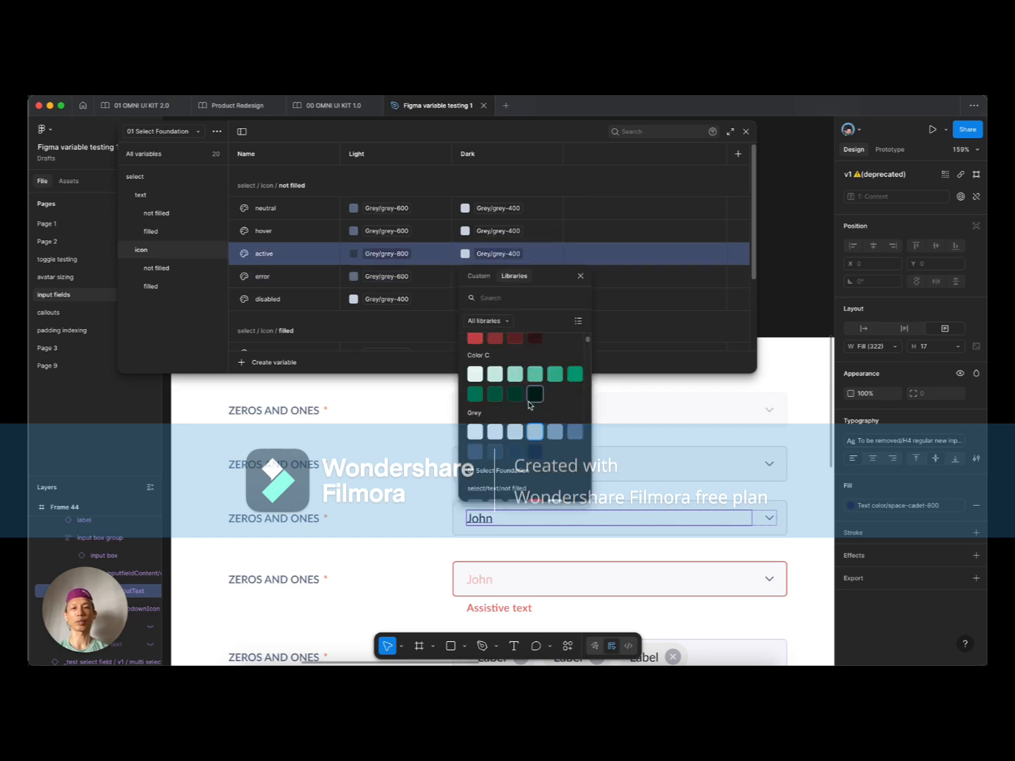
left_click(506, 274)
left_click(497, 232)
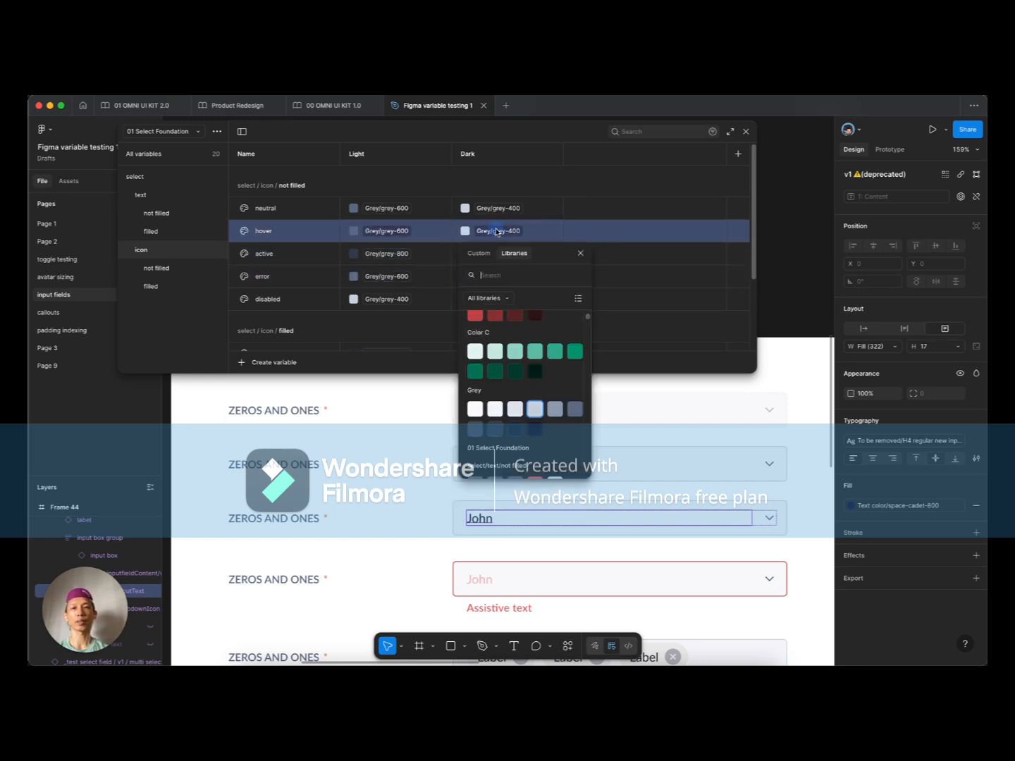
scroll(523, 423, "up", 1)
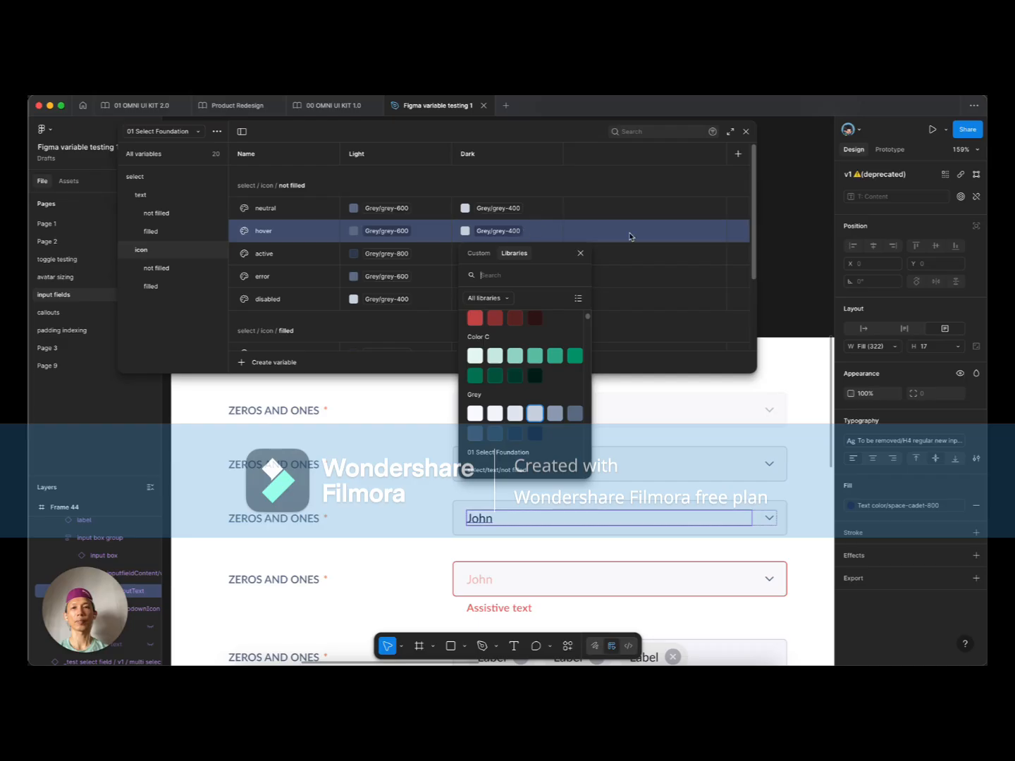
left_click(393, 328)
scroll(374, 302, "down", 3)
scroll(375, 305, "up", 2)
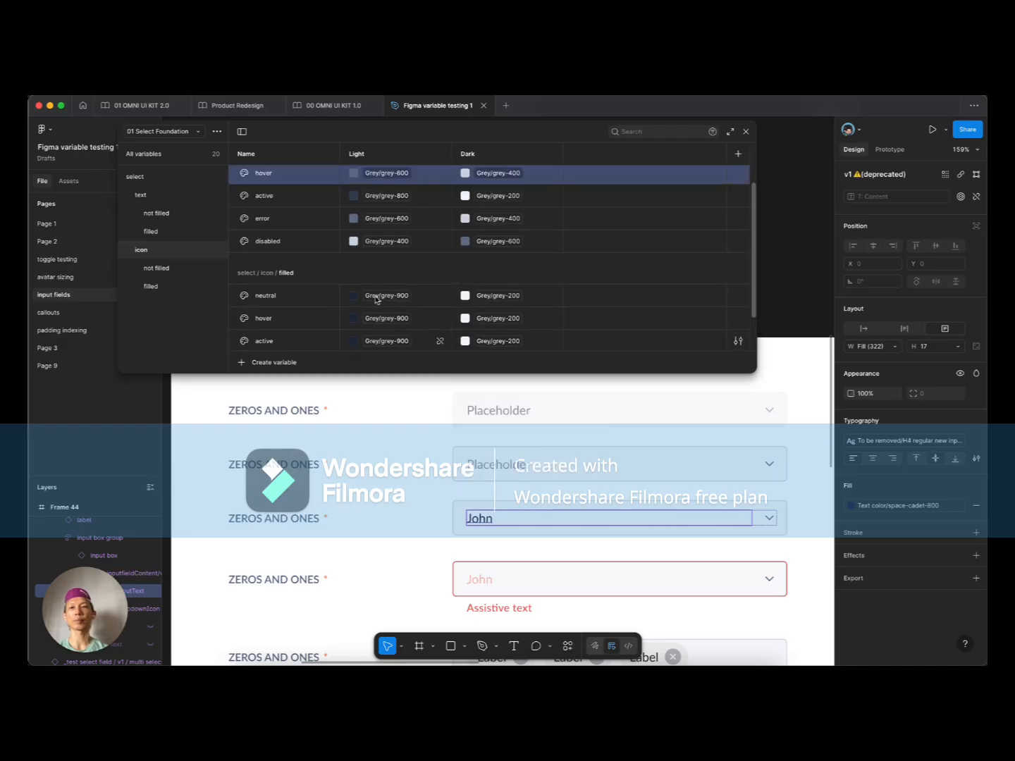
scroll(374, 305, "down", 1)
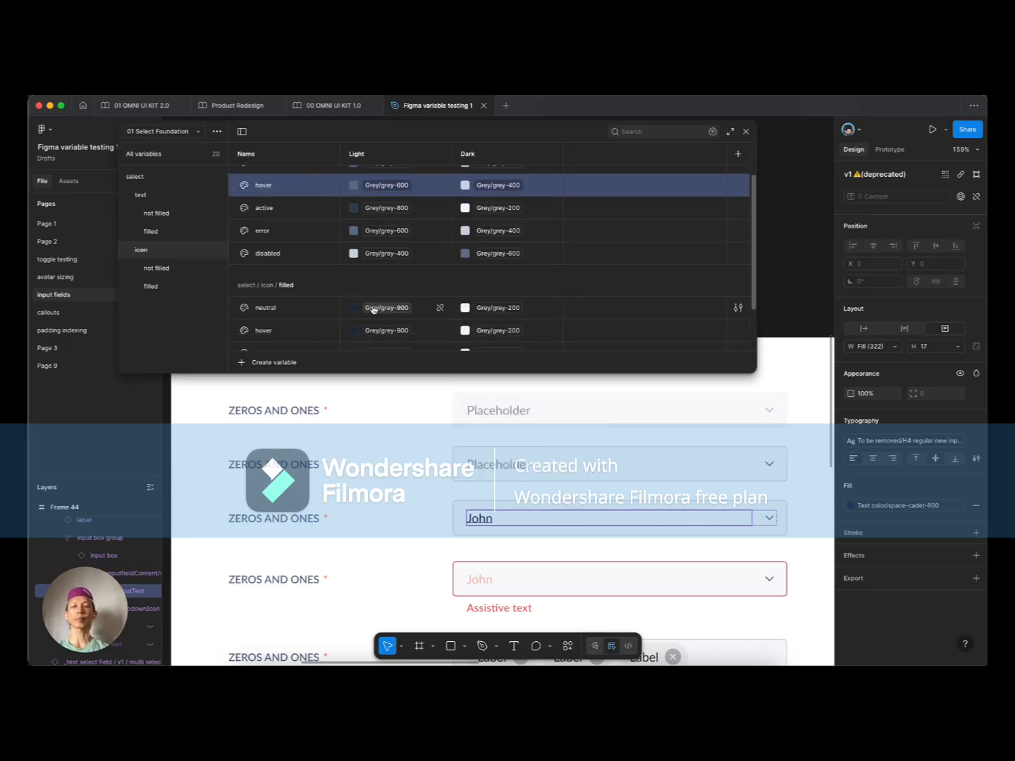
scroll(374, 308, "down", 3)
scroll(373, 309, "up", 5)
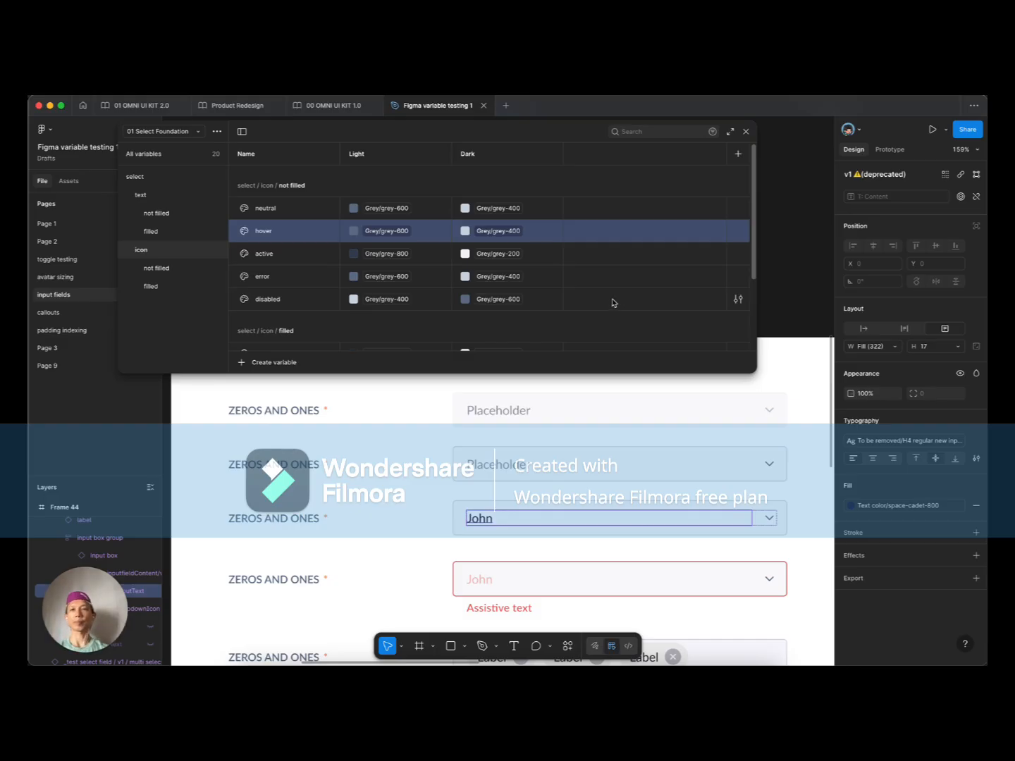
Step: Delete the icon hover variable and the icon filled group with its variables
right_click(282, 235)
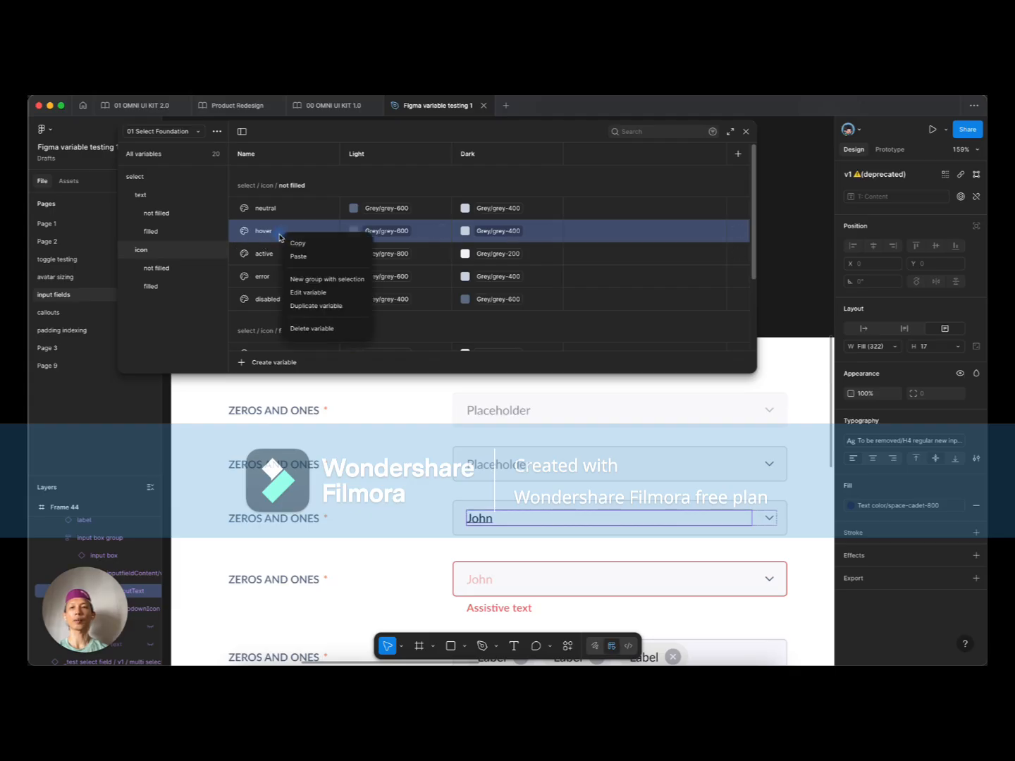
left_click(319, 330)
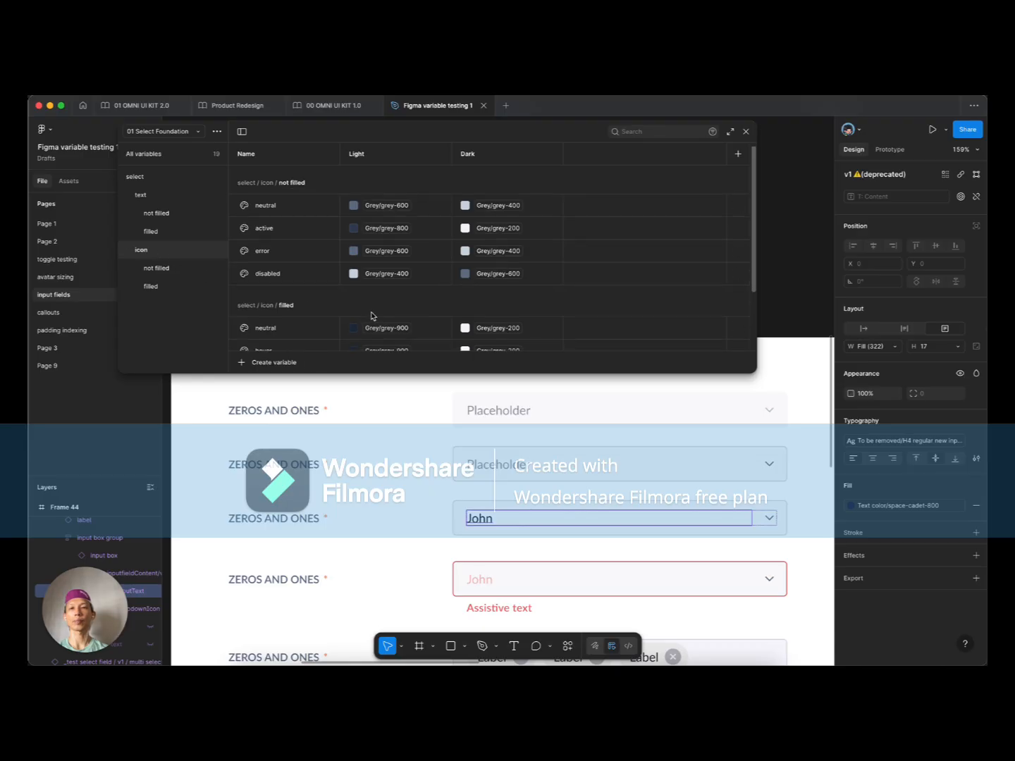
scroll(331, 303, "down", 1)
right_click(175, 286)
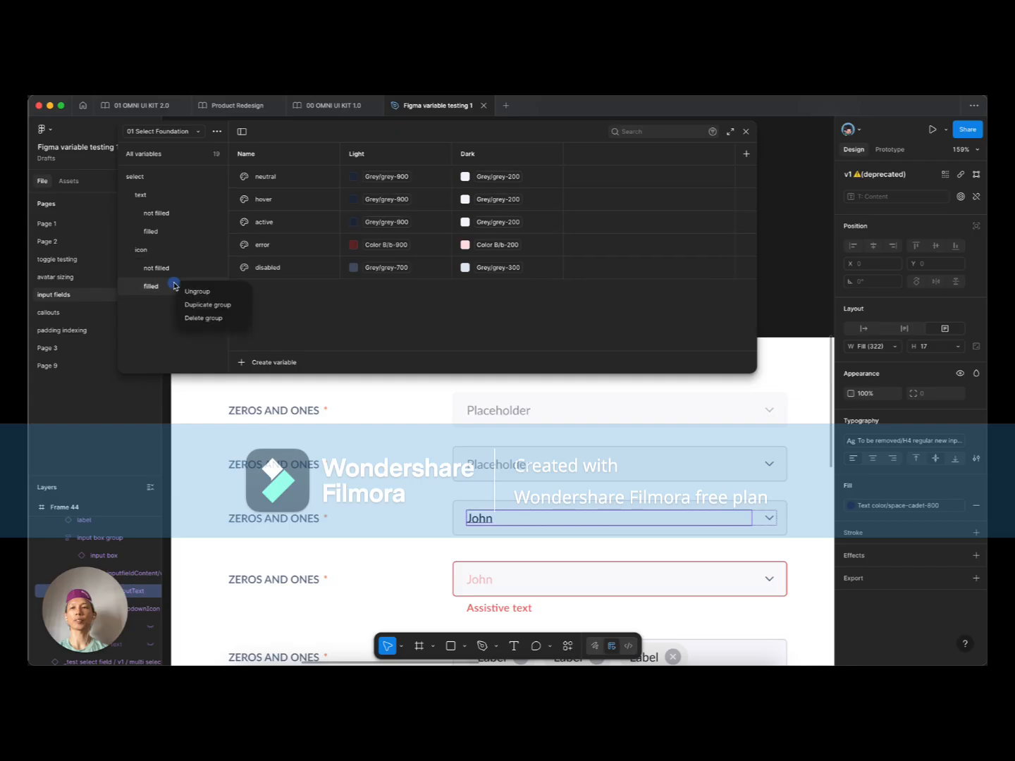
left_click(195, 318)
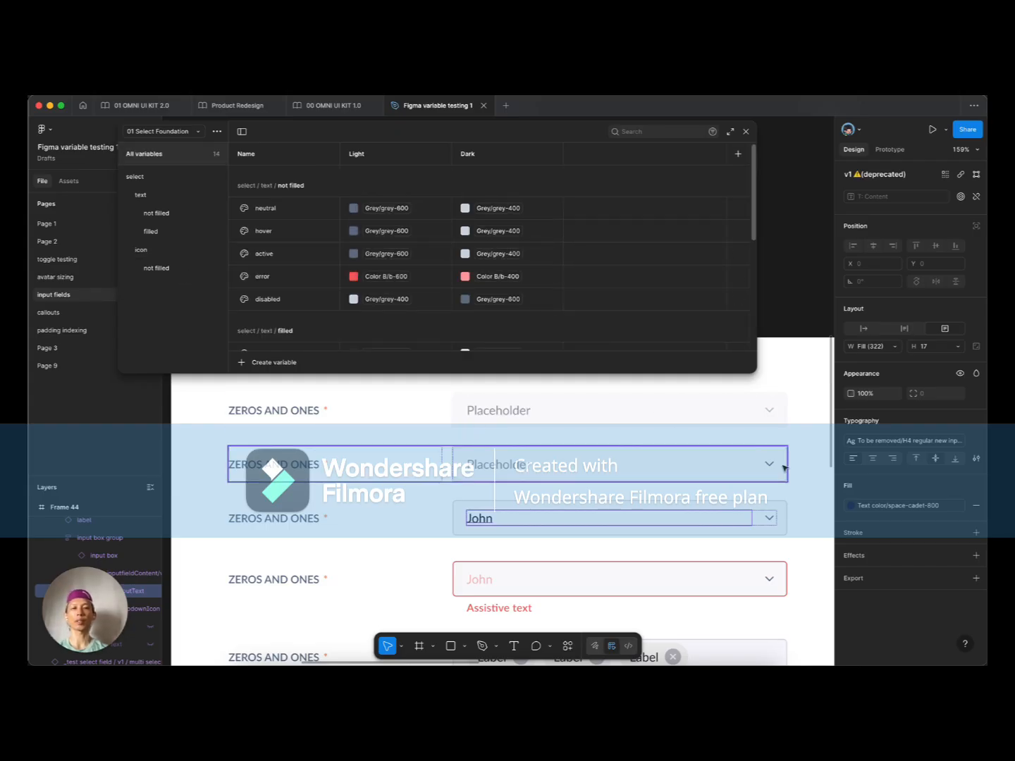
Step: Rename the not filled subgroup to 'icons', move it beside text, then rename it 'icon'
scroll(736, 289, "down", 2)
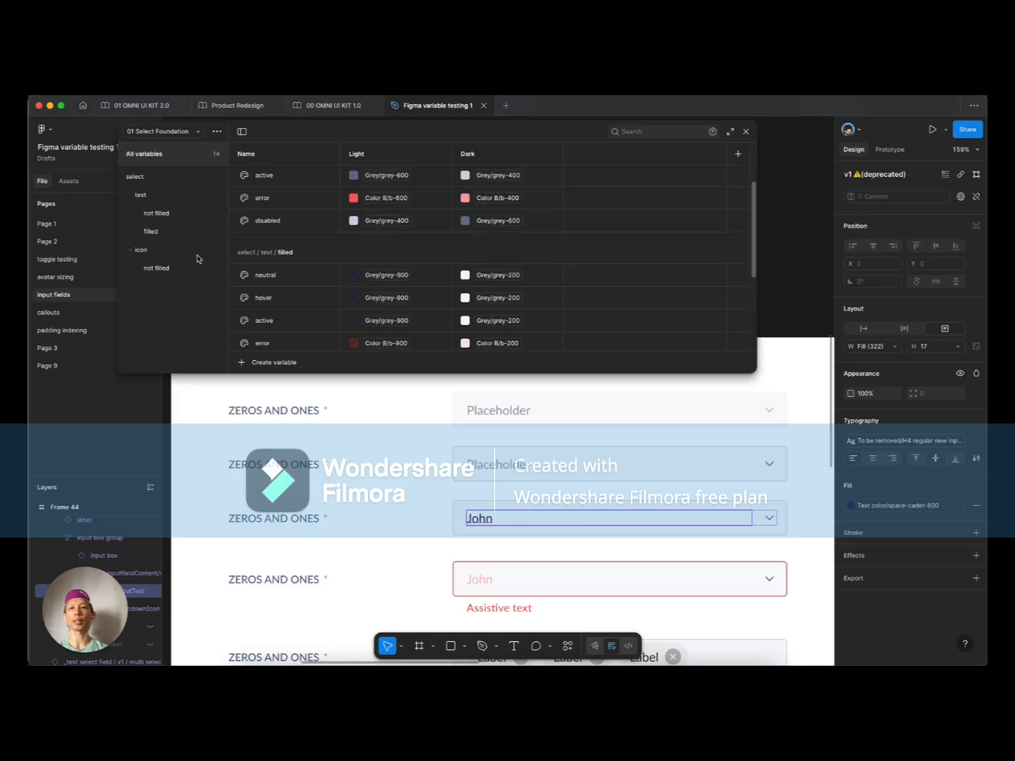
left_click(158, 254)
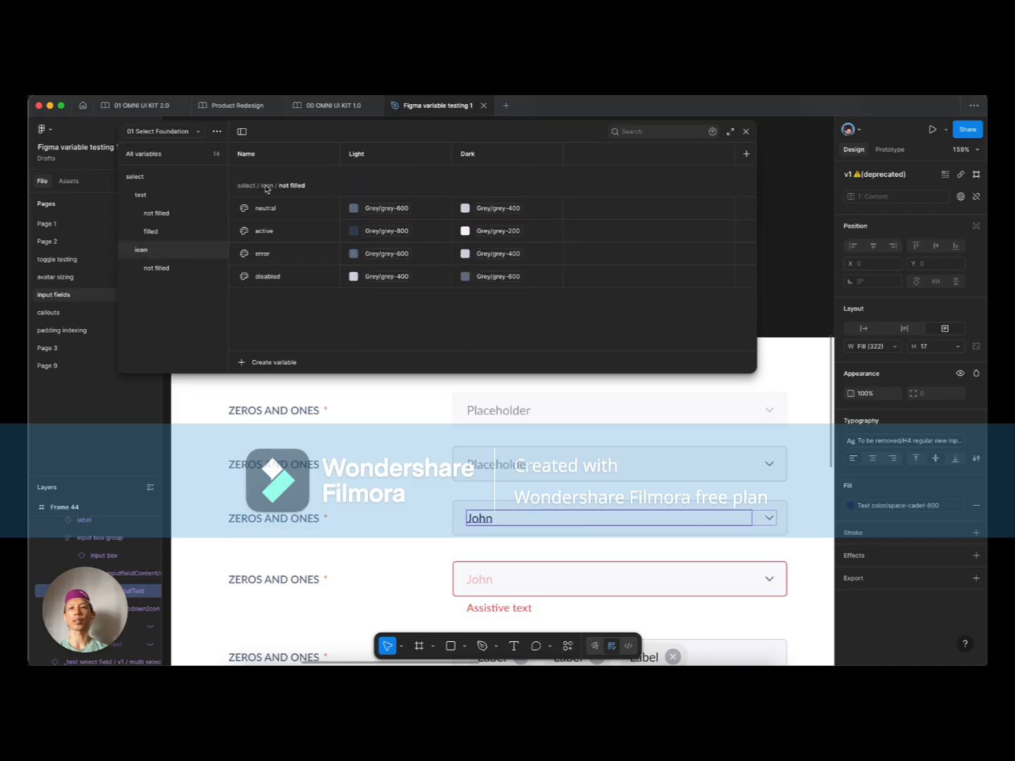
left_click(165, 269)
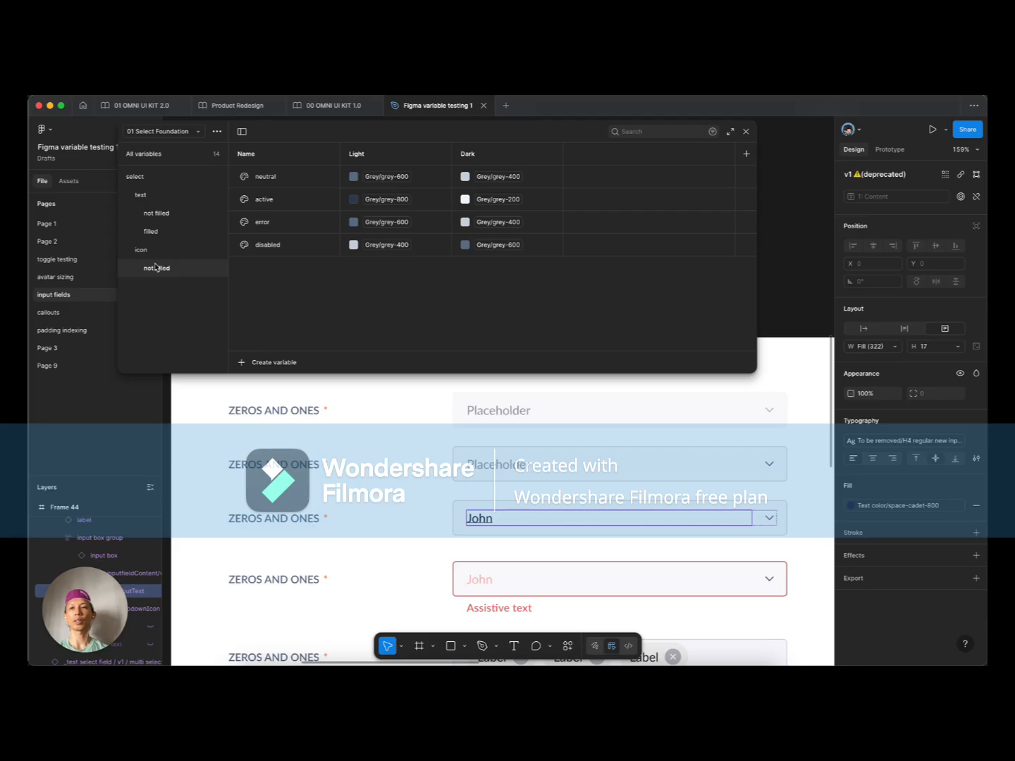
double_click(157, 268)
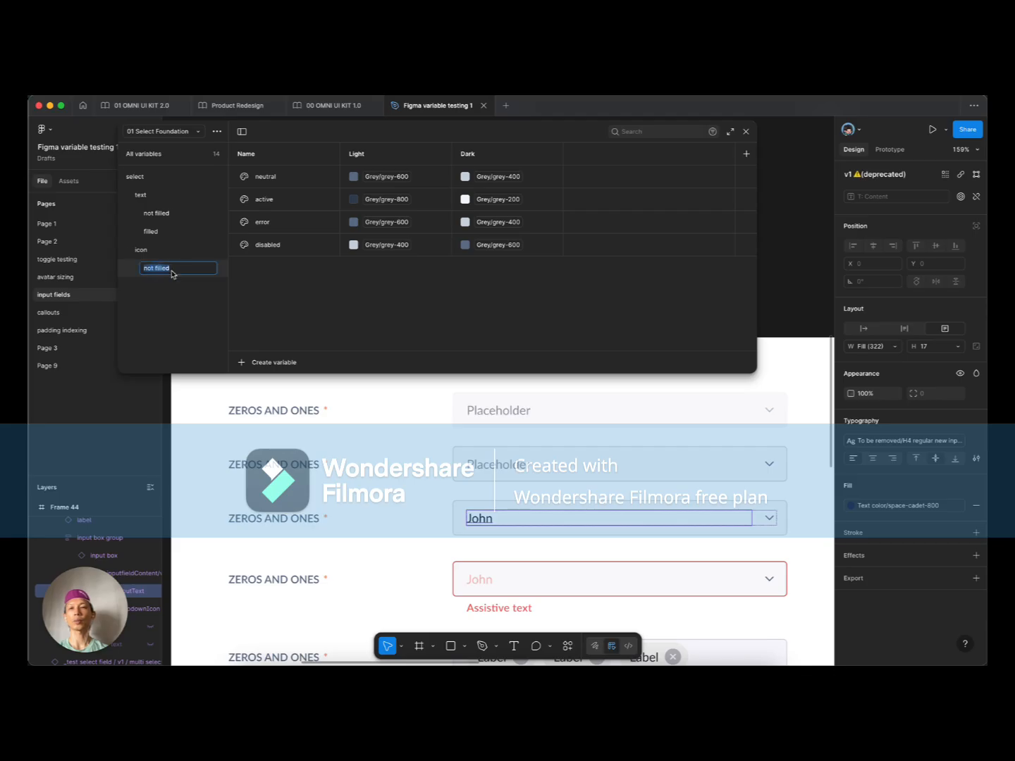
type("icons")
key("Return")
left_click(156, 269)
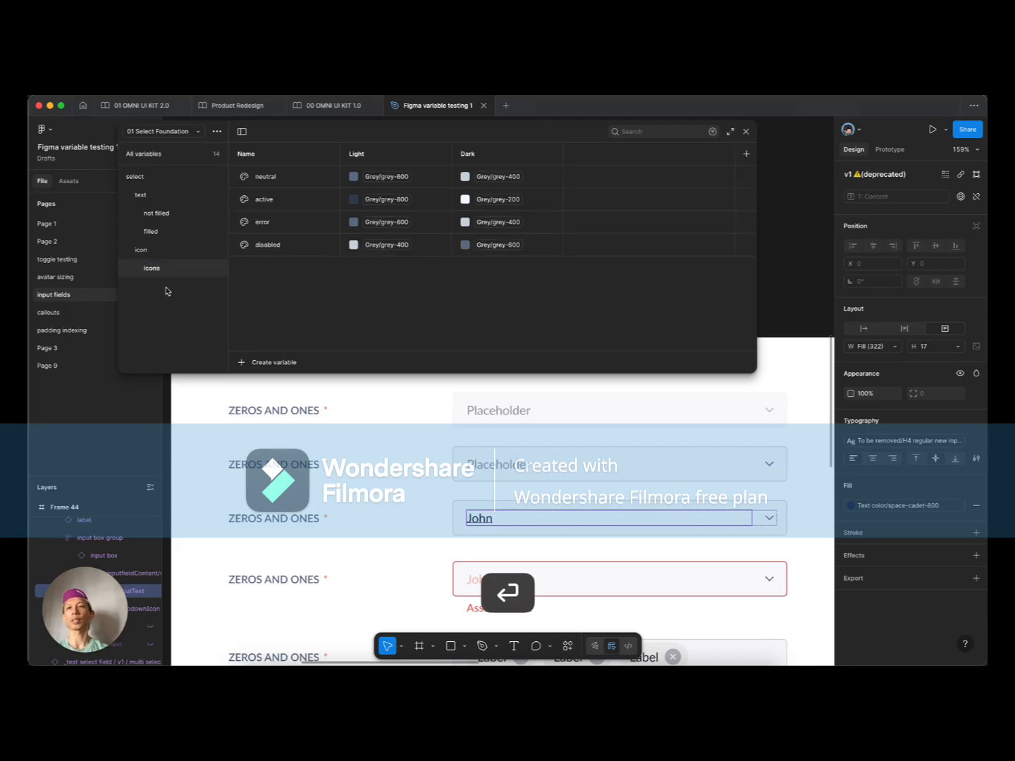
left_click_drag(159, 273, 138, 249)
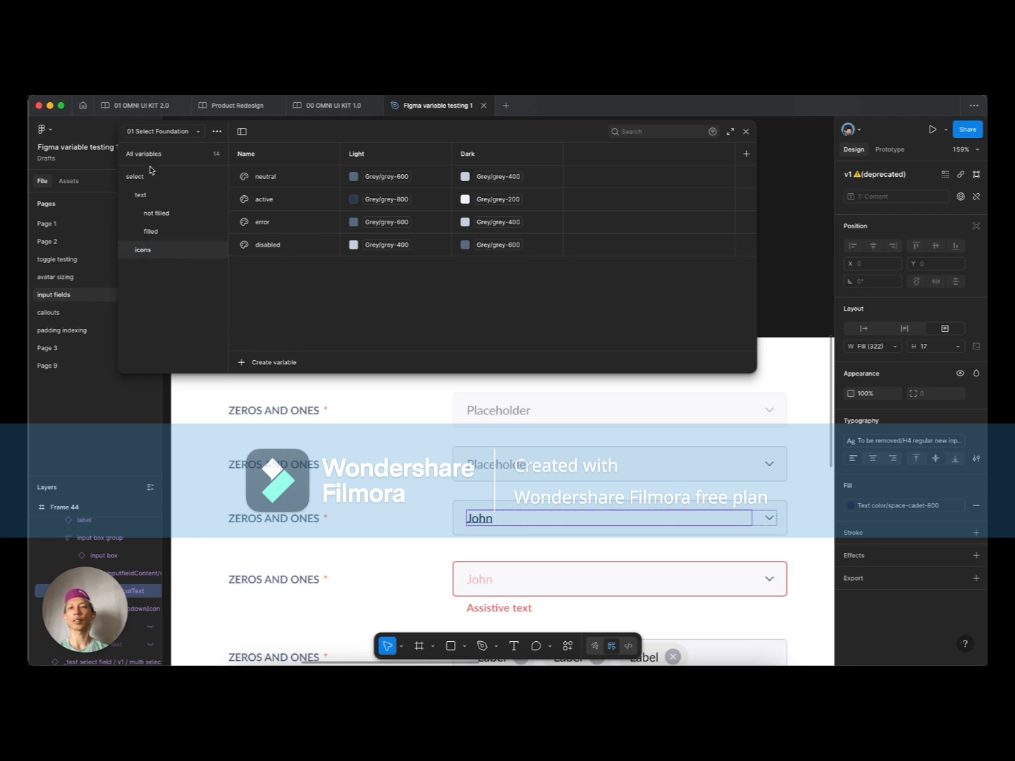
double_click(146, 251)
type("icon")
key("Return")
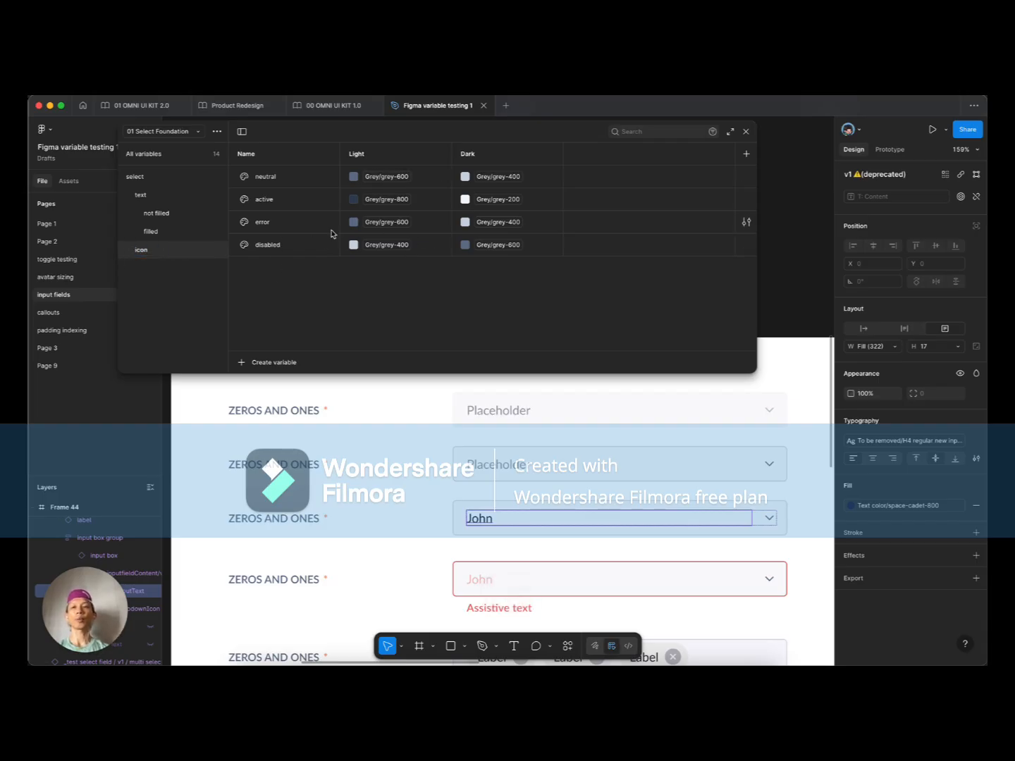
Step: Delete the icon group's error variable, then check neutral, active and disabled
right_click(246, 224)
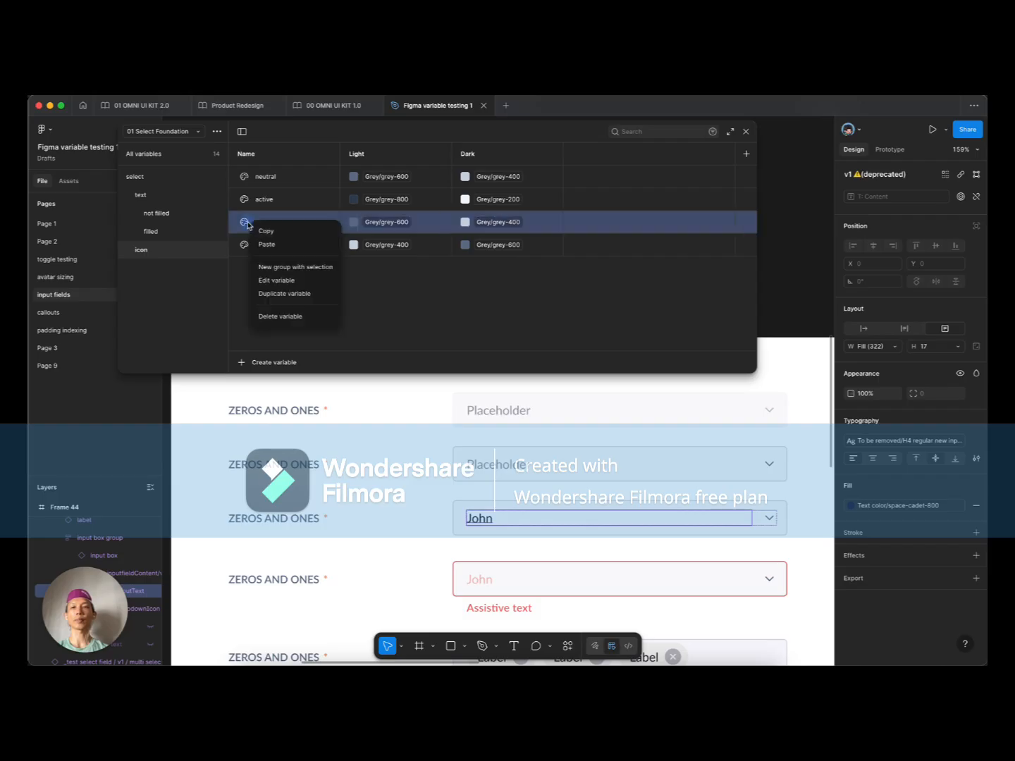
left_click(288, 316)
left_click(297, 175)
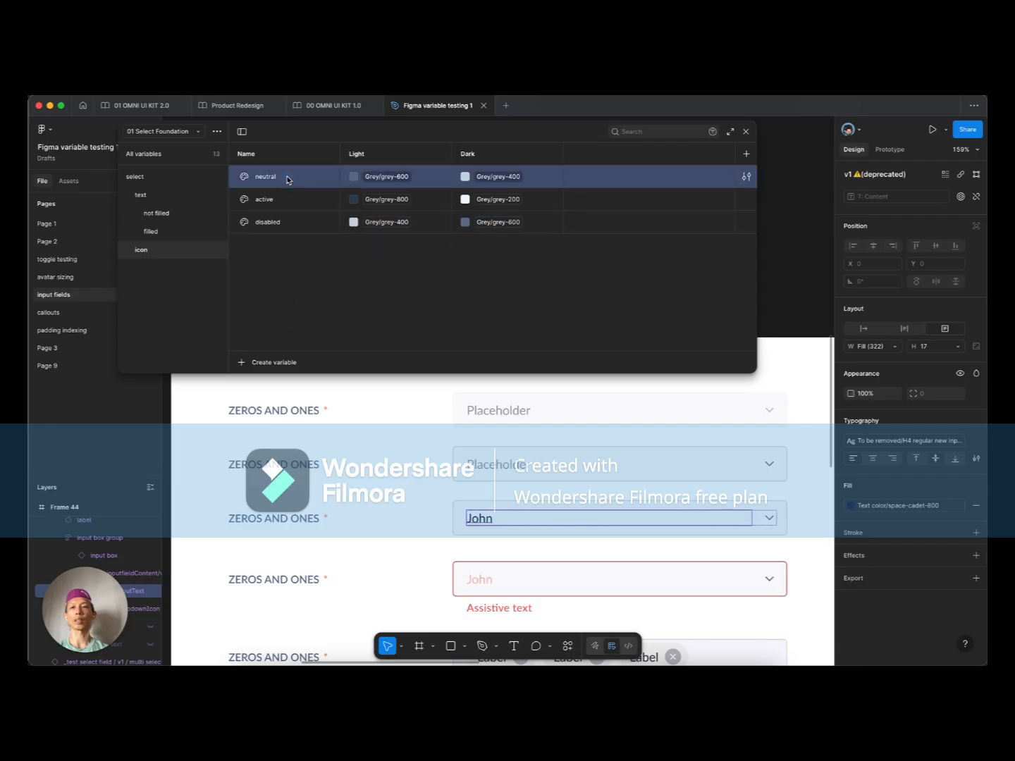
left_click(314, 203)
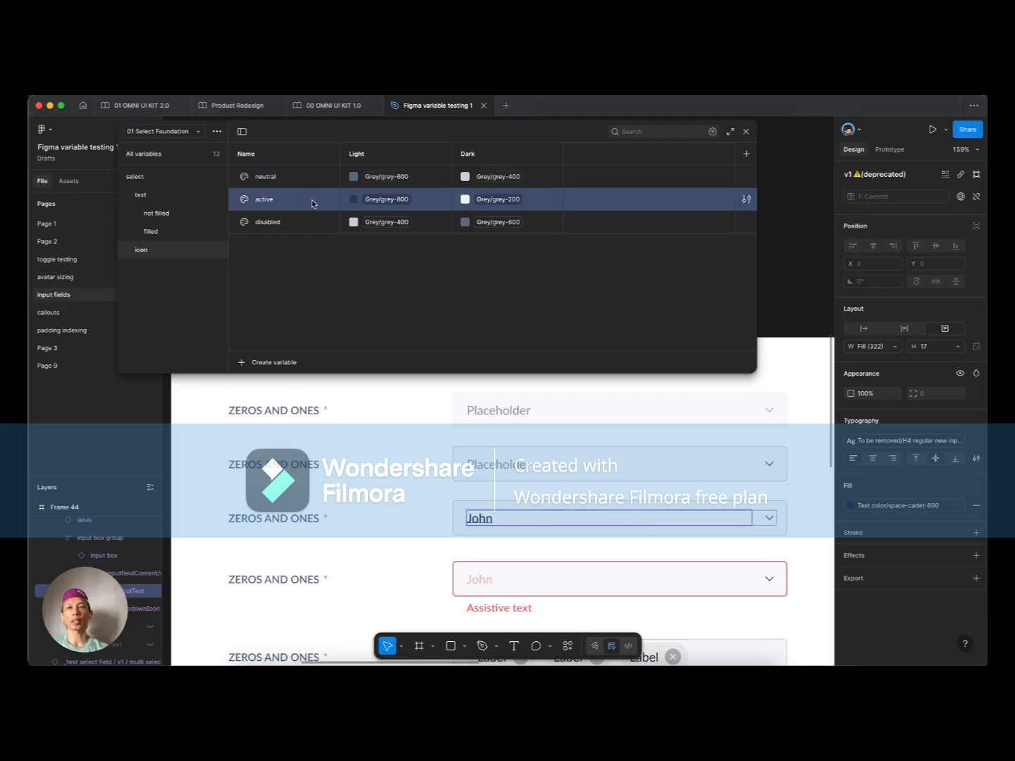
left_click(310, 226)
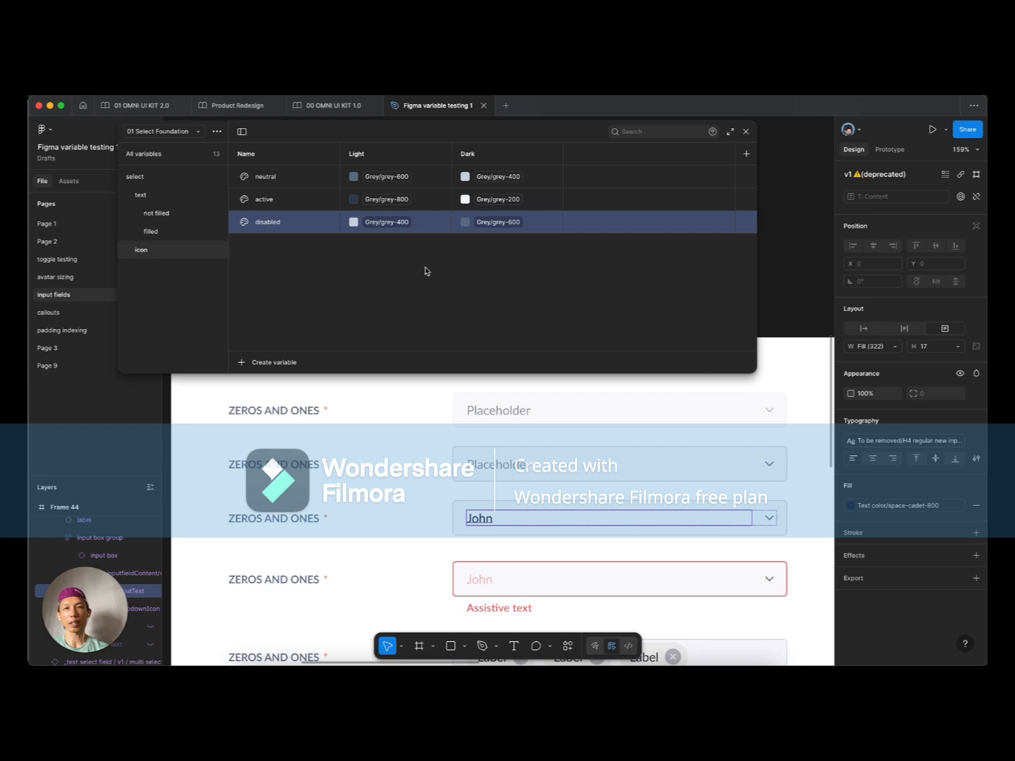
left_click(300, 182)
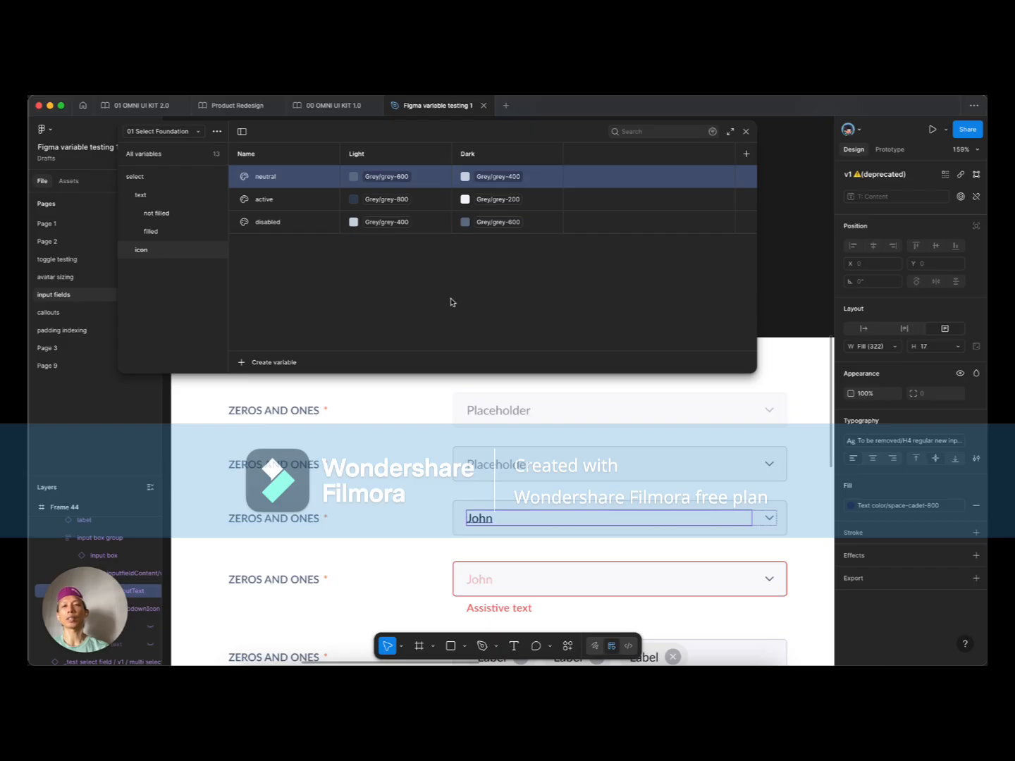
left_click(317, 272)
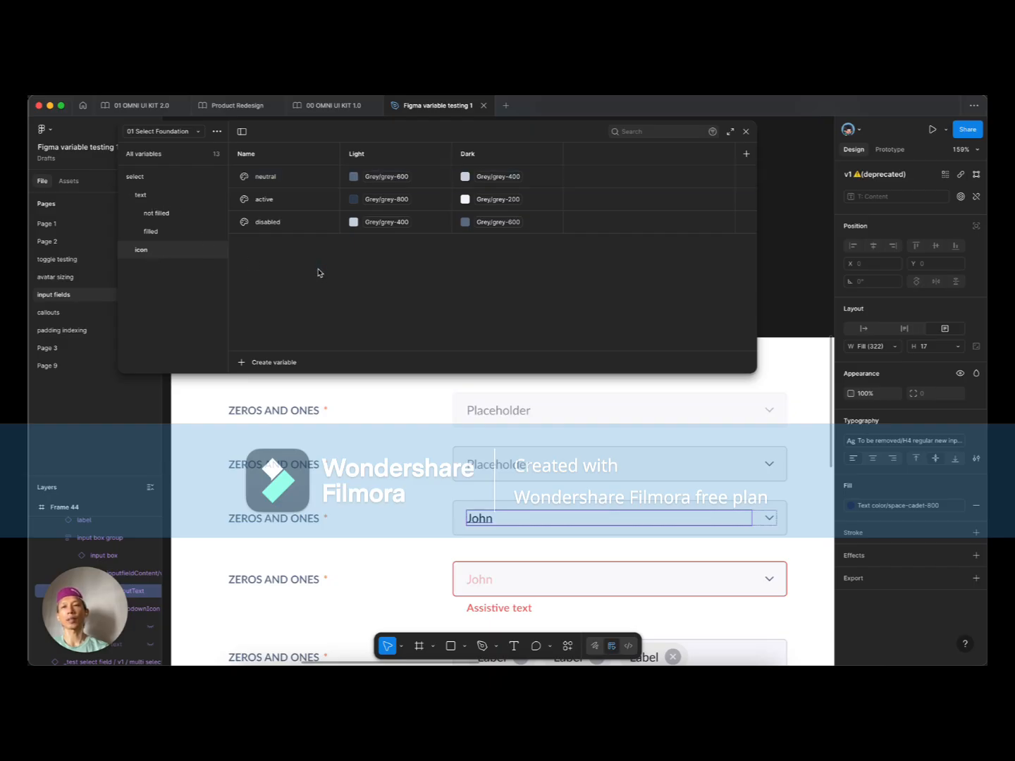
left_click(160, 198)
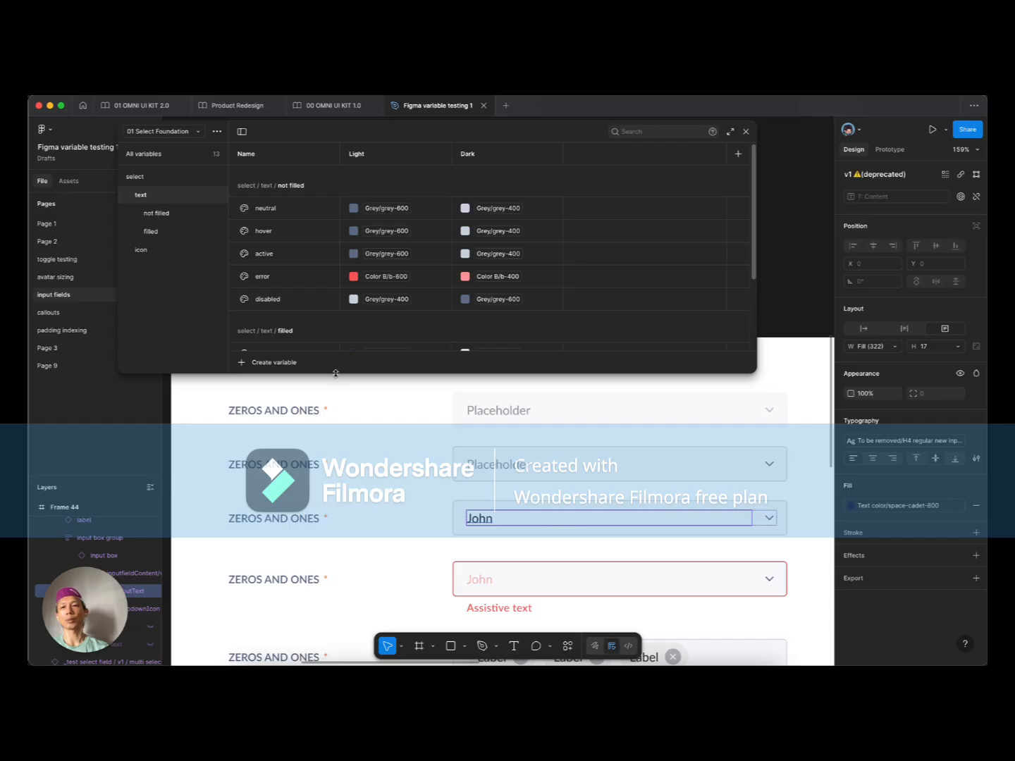
right_click(153, 198)
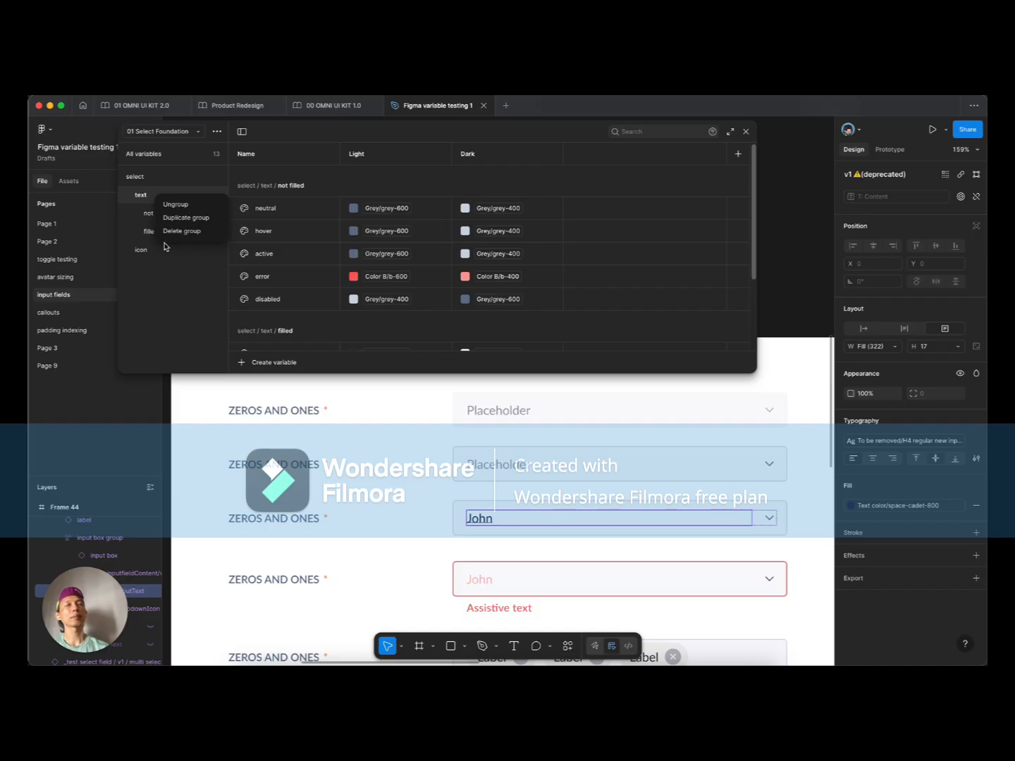
left_click(198, 274)
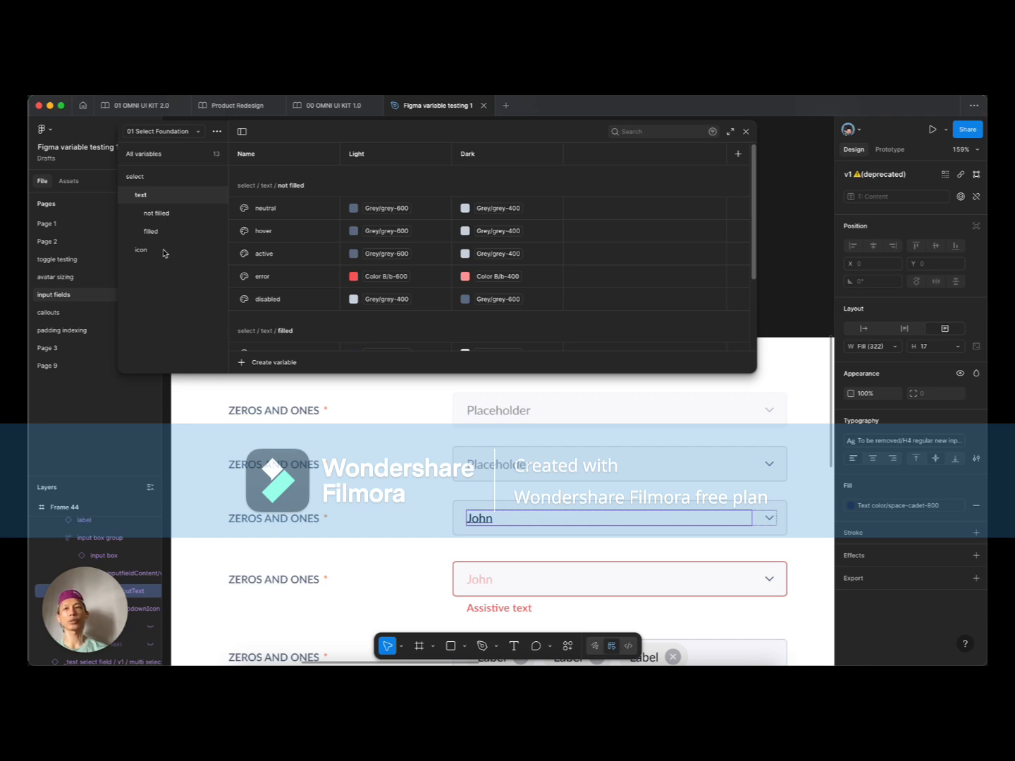
left_click(164, 253)
left_click(173, 214)
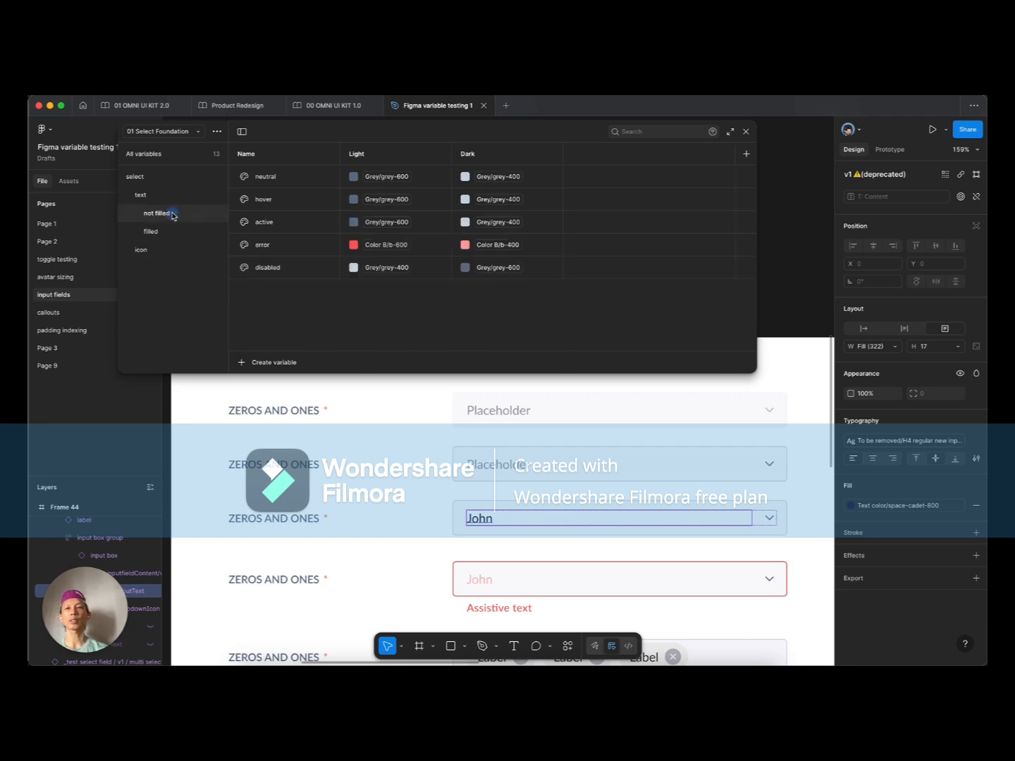
left_click(150, 235)
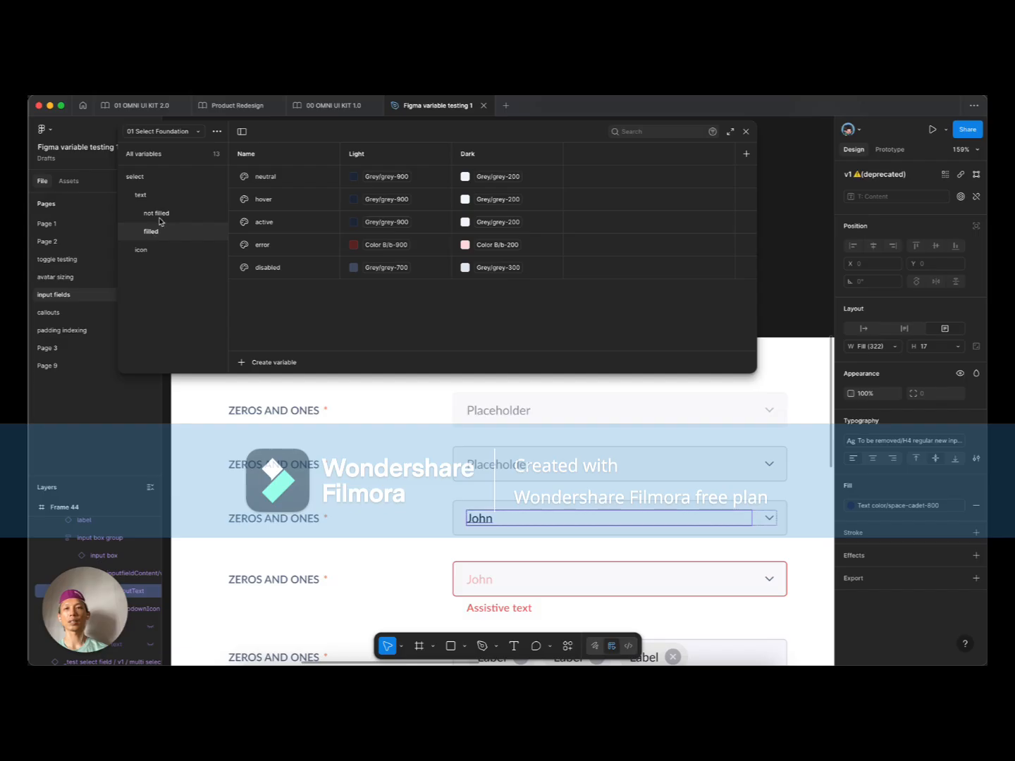
left_click(160, 218)
left_click(151, 233)
double_click(152, 232)
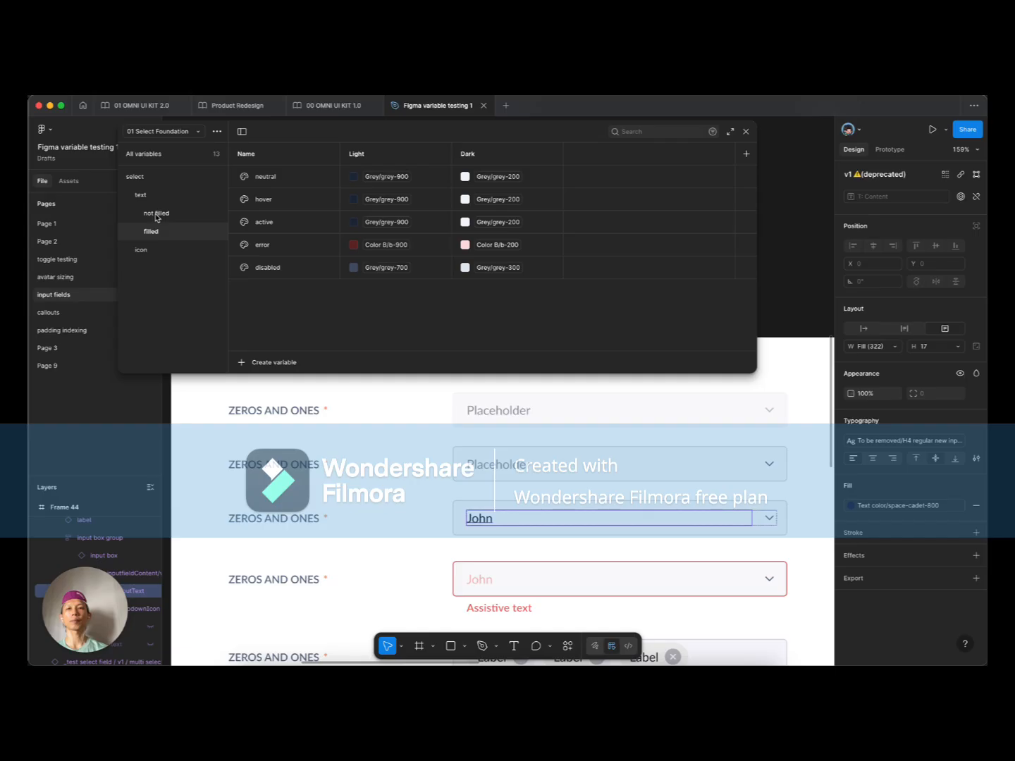
left_click(156, 215)
left_click(152, 232)
left_click(160, 217)
left_click(155, 231)
left_click(166, 216)
left_click(159, 232)
left_click(169, 215)
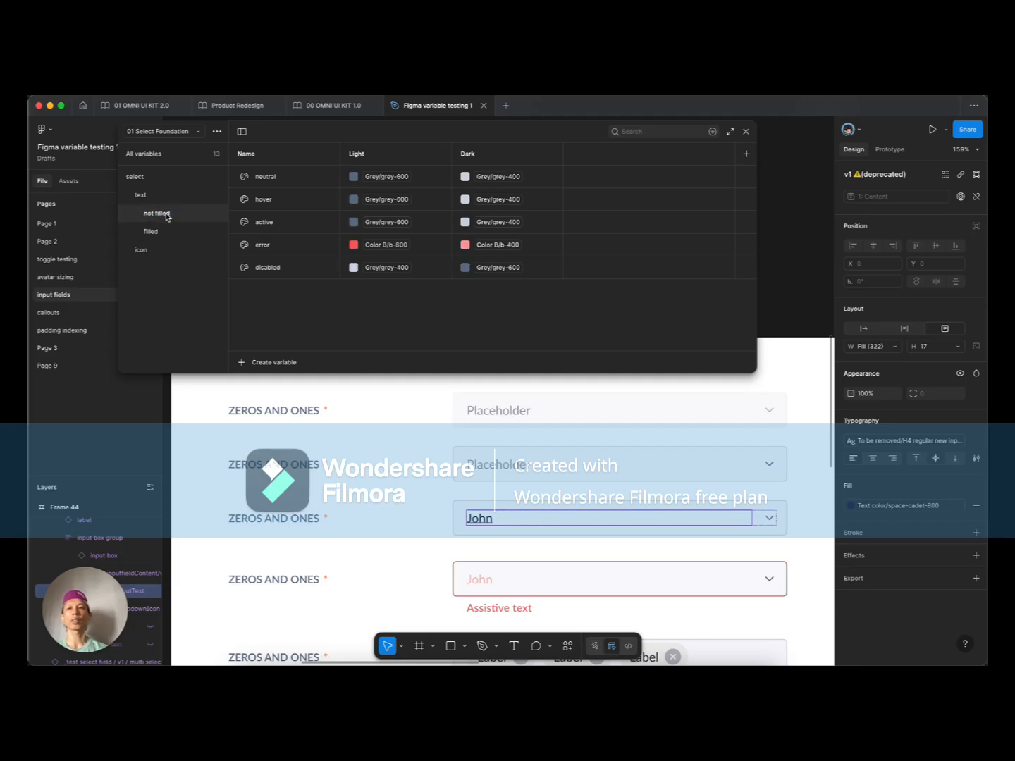
left_click(159, 231)
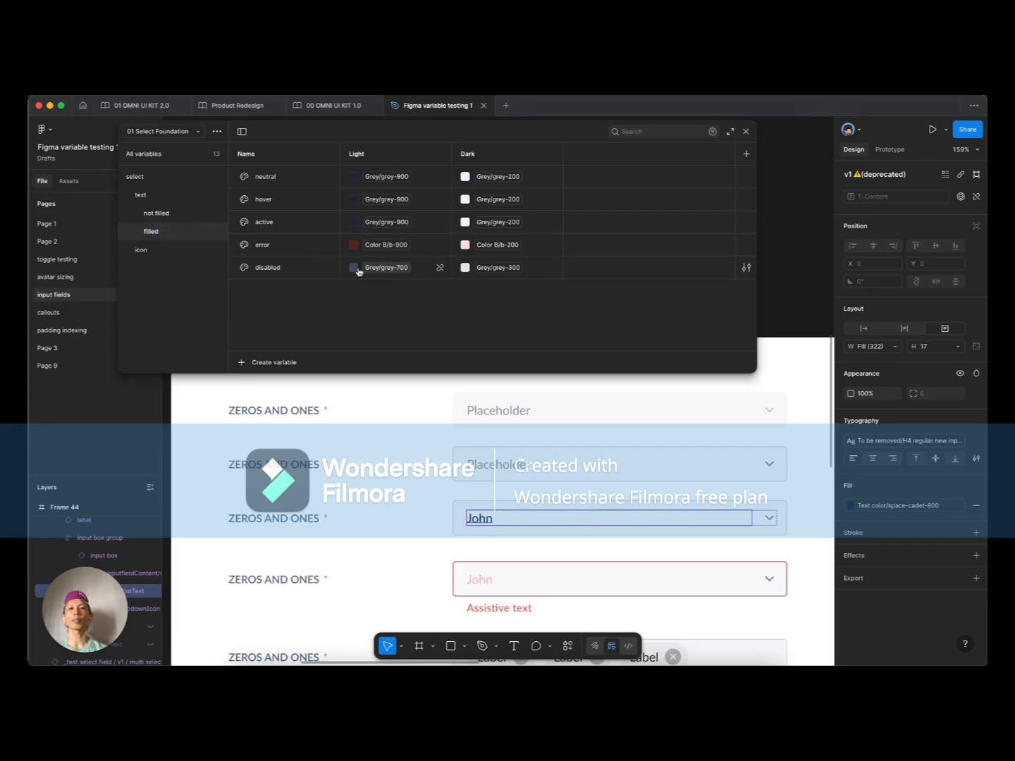
left_click(141, 250)
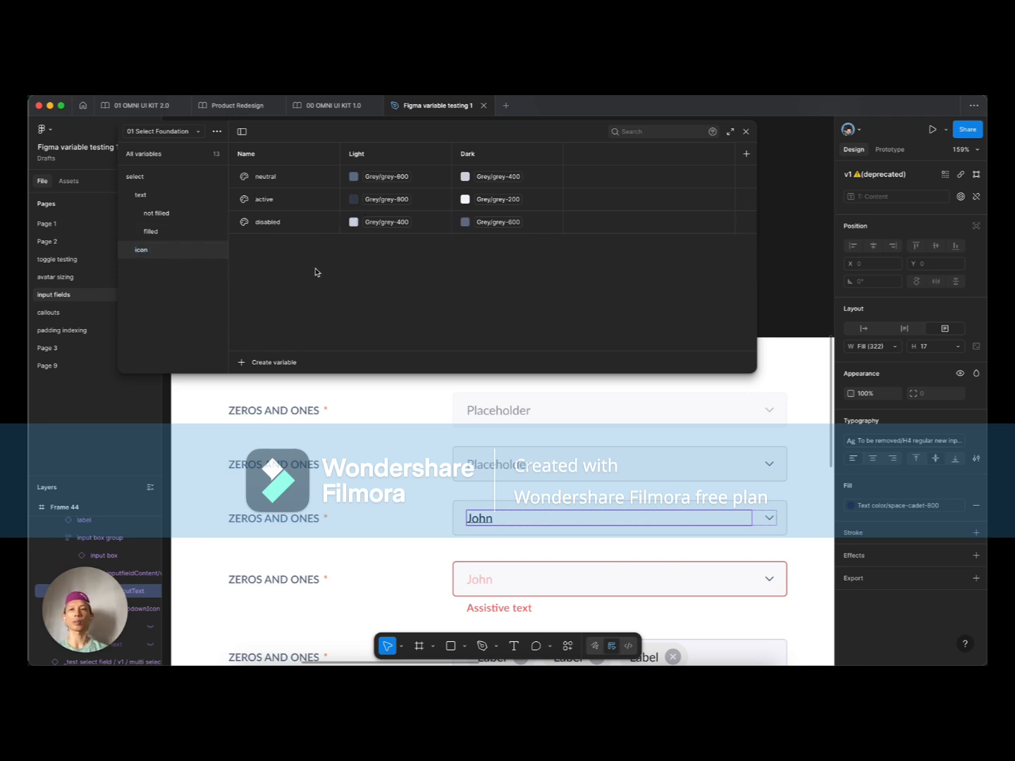
Step: Duplicate the icon group as 'surface' and start editing surface neutral's Light colour
right_click(151, 254)
left_click(185, 273)
double_click(151, 268)
type("surface")
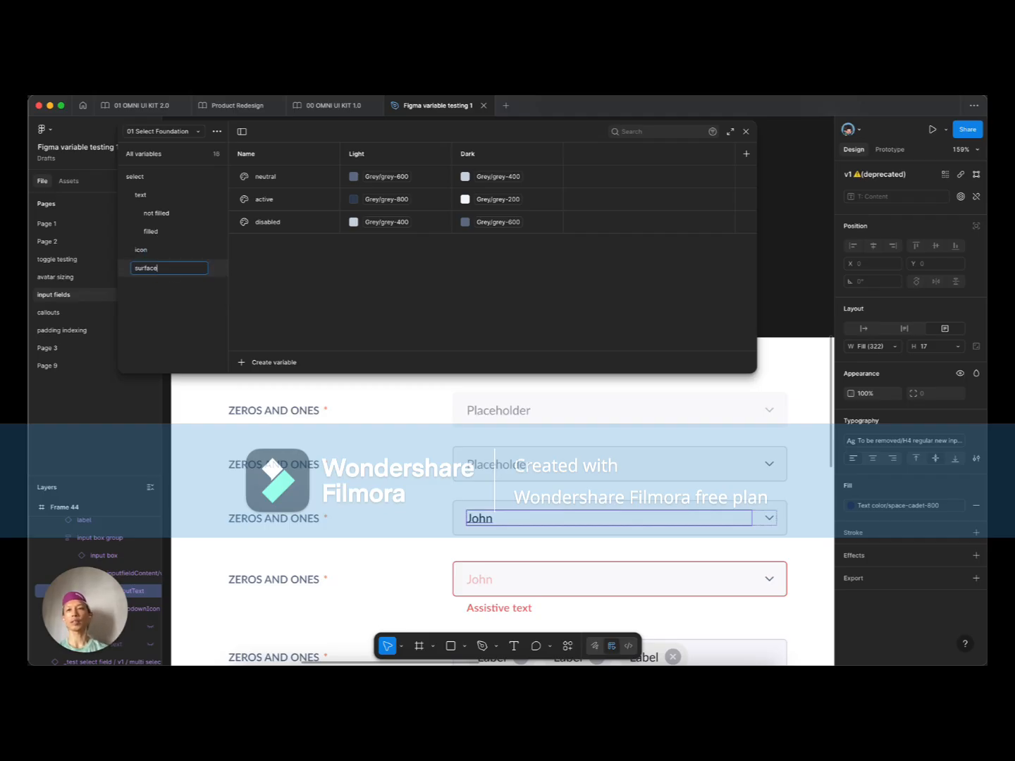
key("Tab")
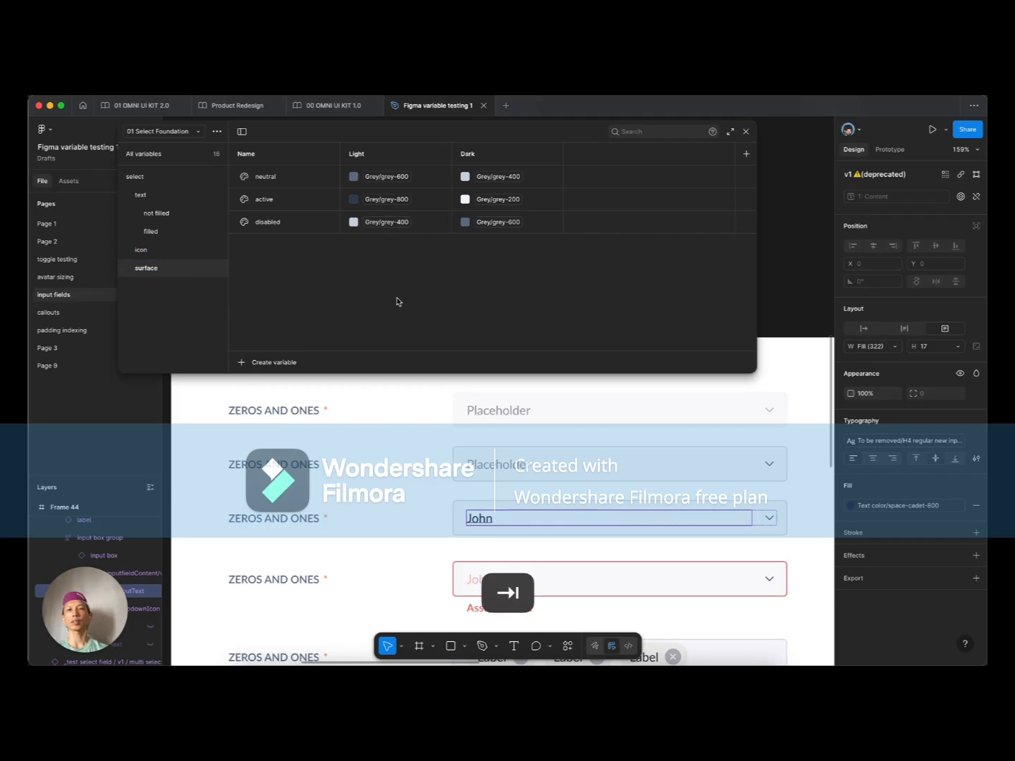
left_click(498, 421)
left_click(400, 179)
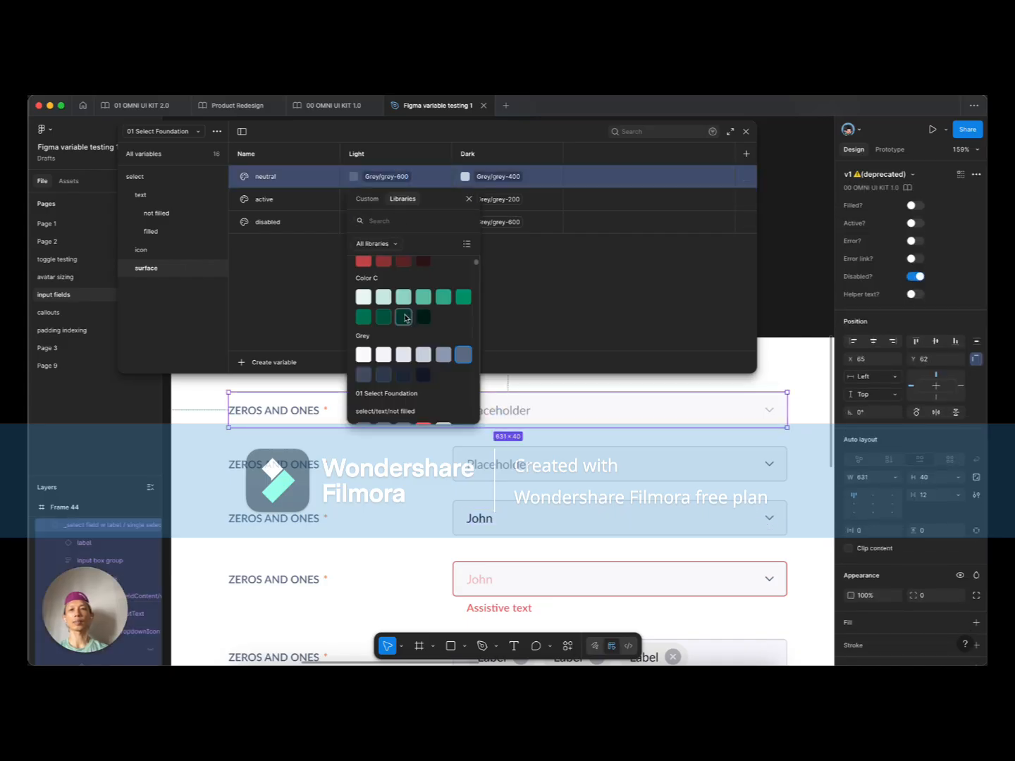
Step: Set neutral's light colour to grey-200 and duplicate neutral as a new 'hover' variable
left_click(384, 352)
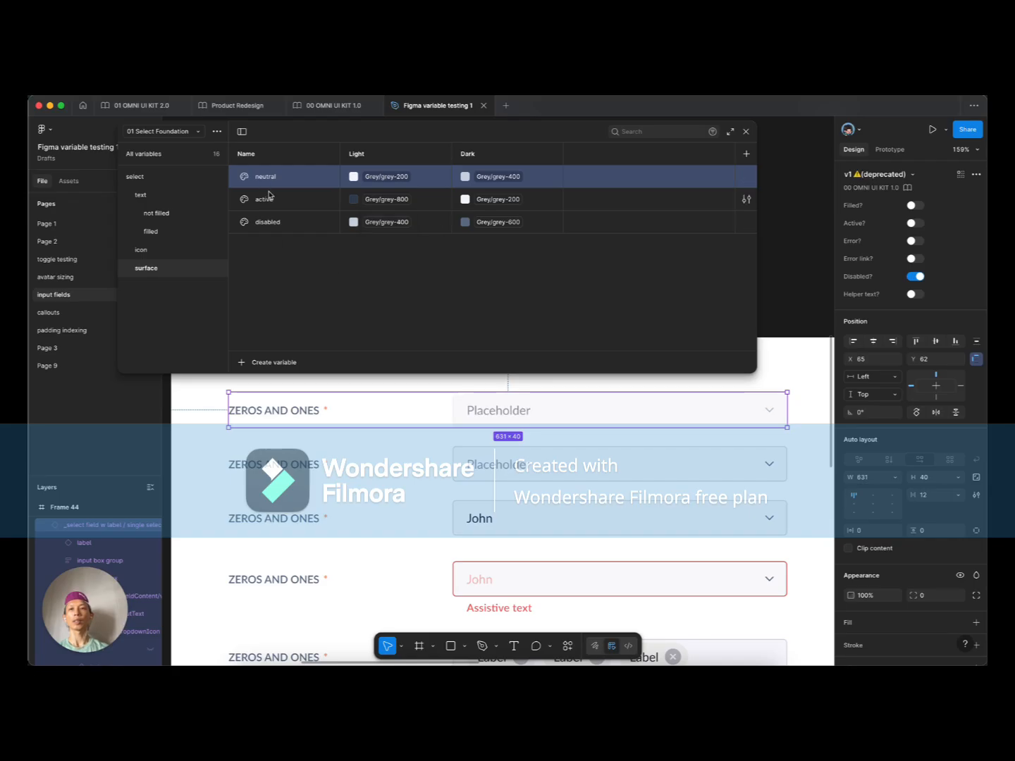
left_click(300, 272)
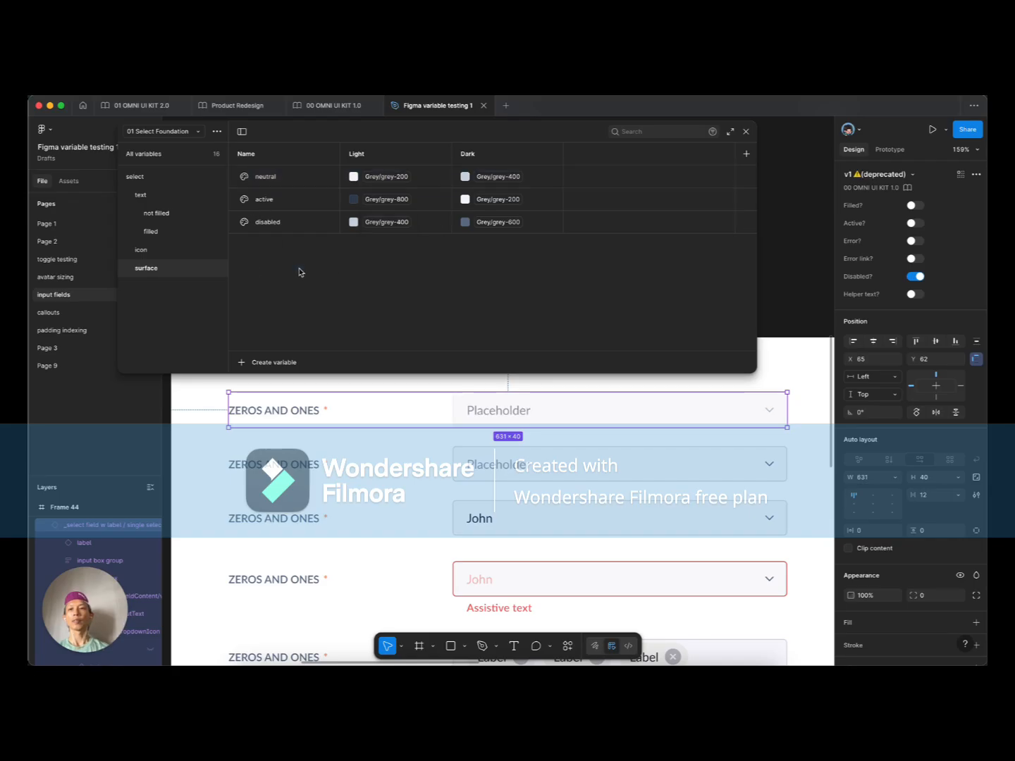
left_click(265, 176)
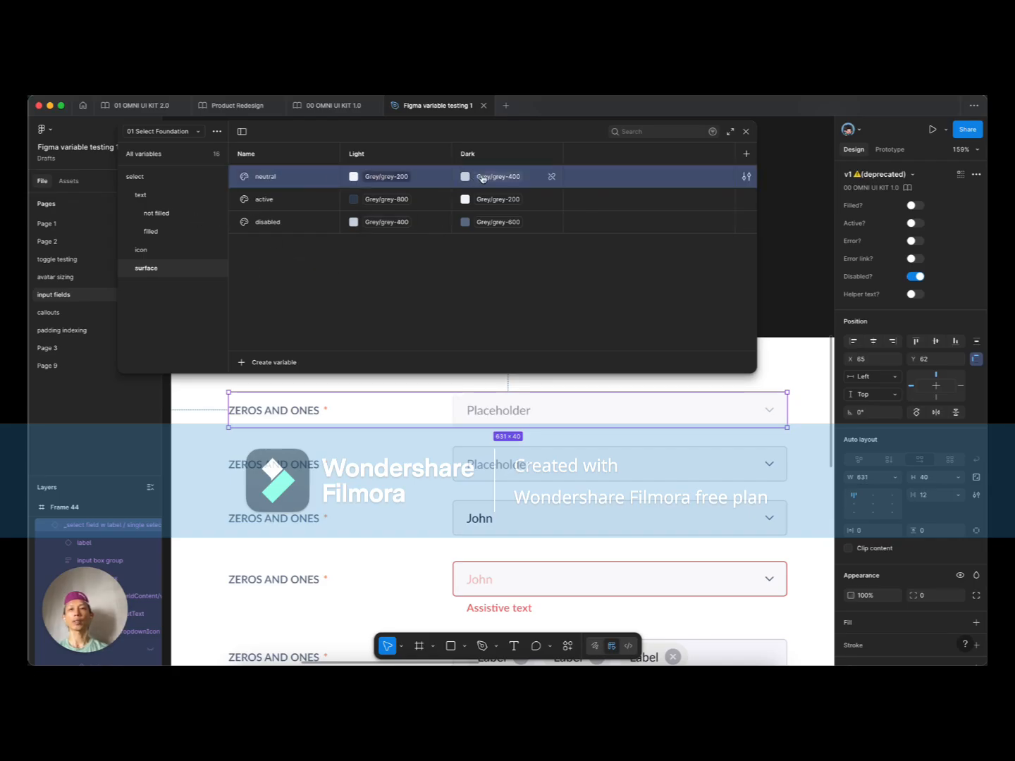
right_click(263, 176)
left_click(294, 244)
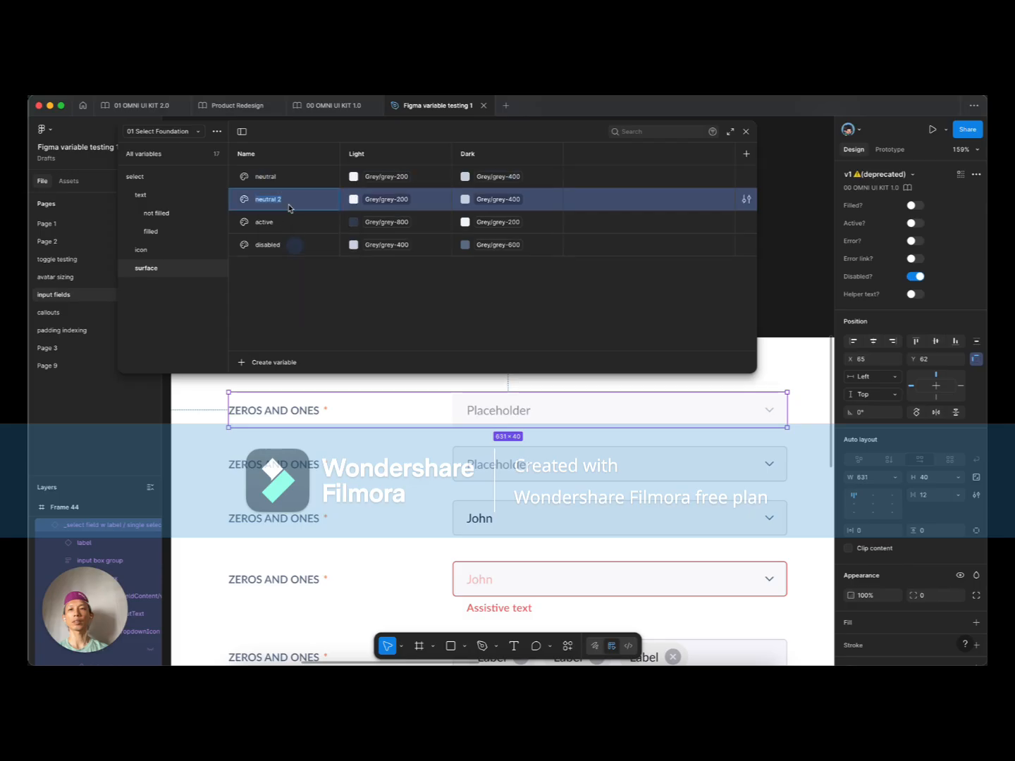
type("hover")
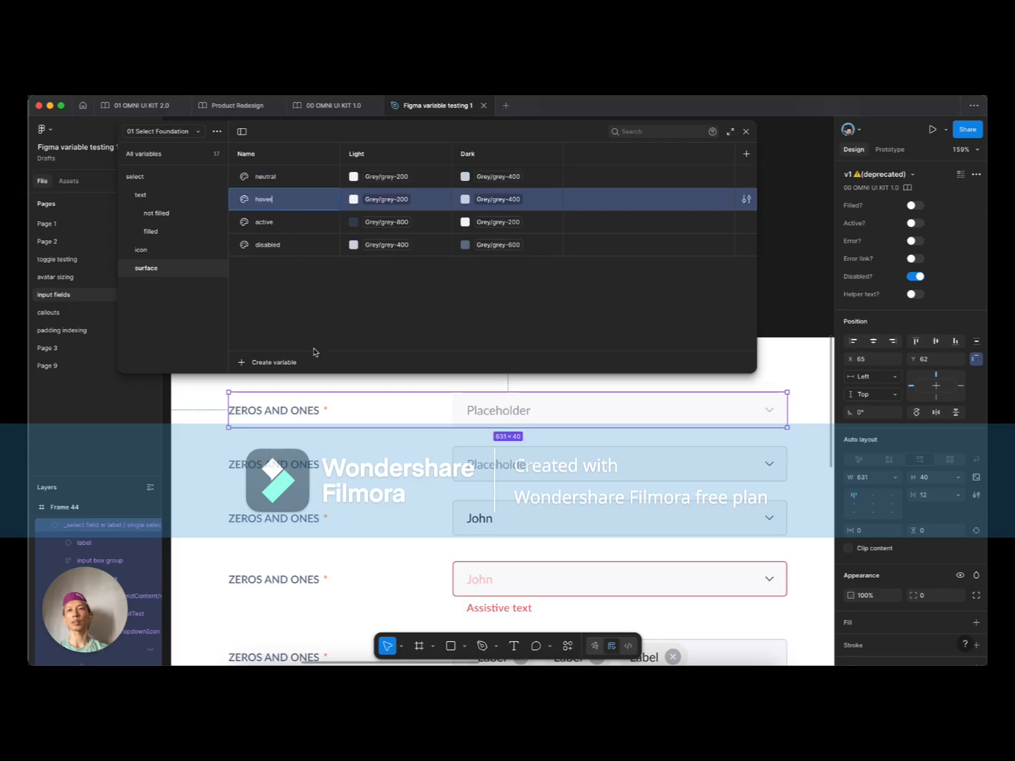
left_click(305, 315)
Step: Duplicate the active variable and name the copy 'error'
right_click(285, 235)
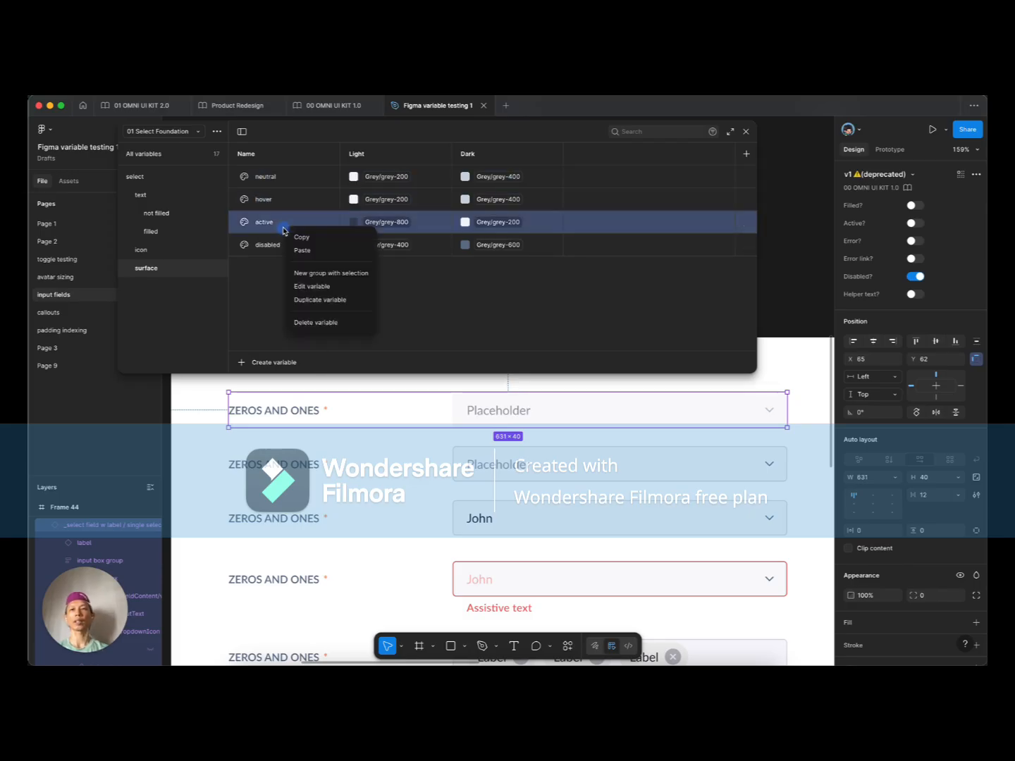
left_click(315, 296)
type("errors")
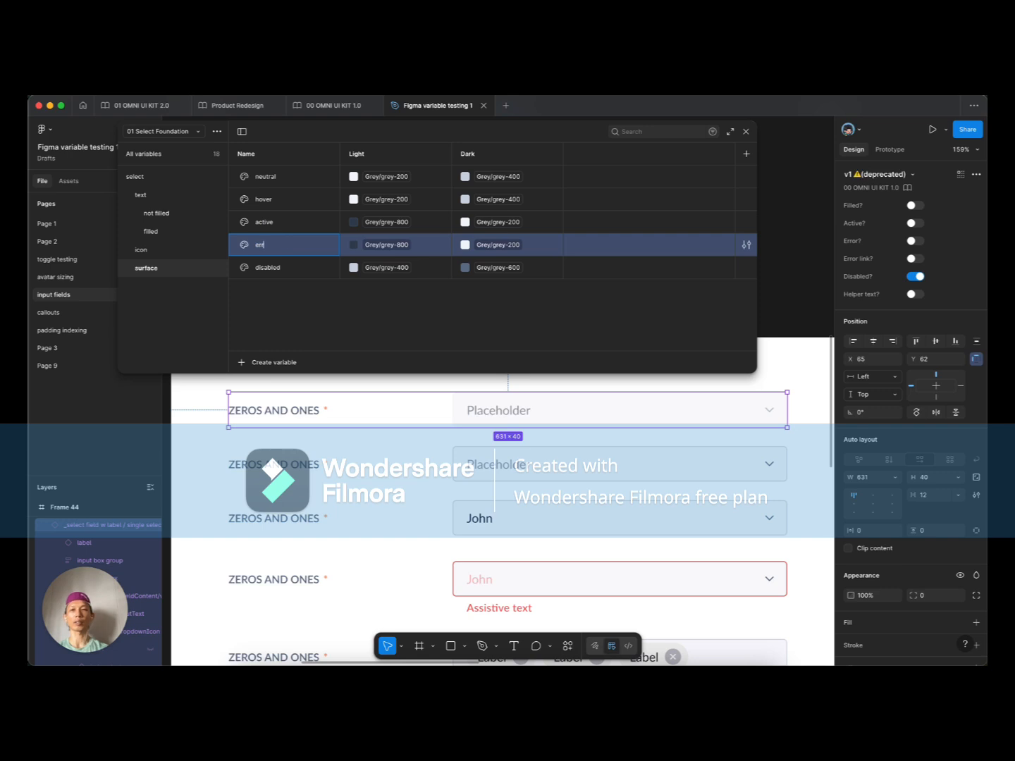
key("BackSpace")
key("Return")
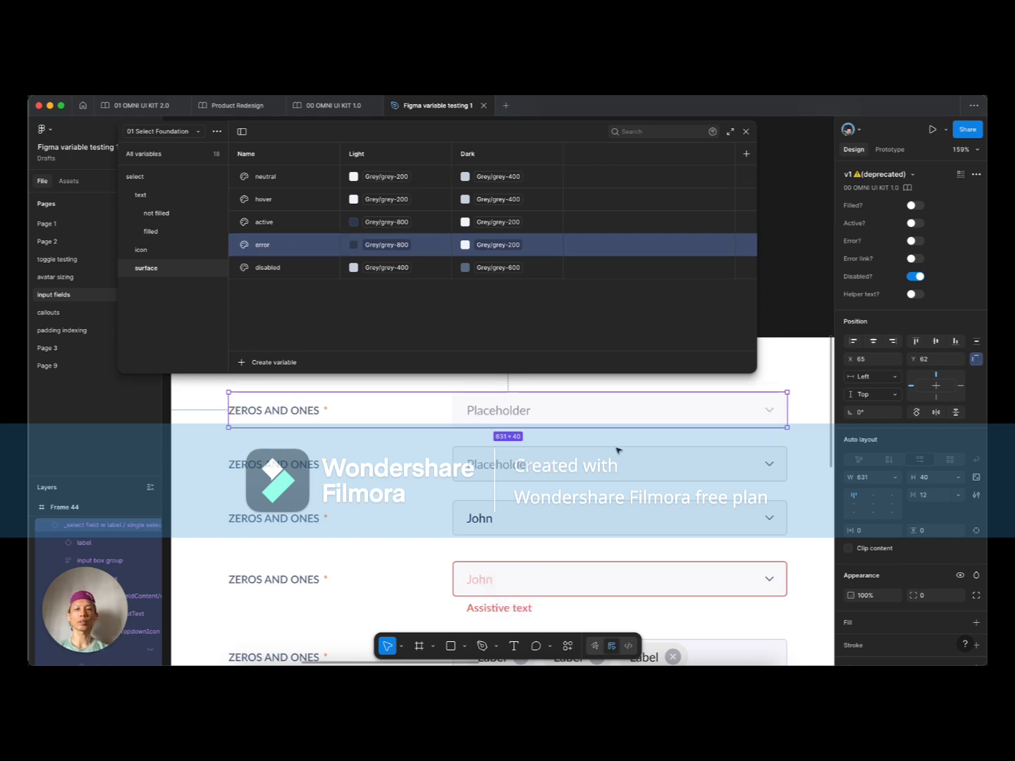
Step: Set surface hover's light colour to grey-300 and active's to Color A/a-100
left_click(594, 458)
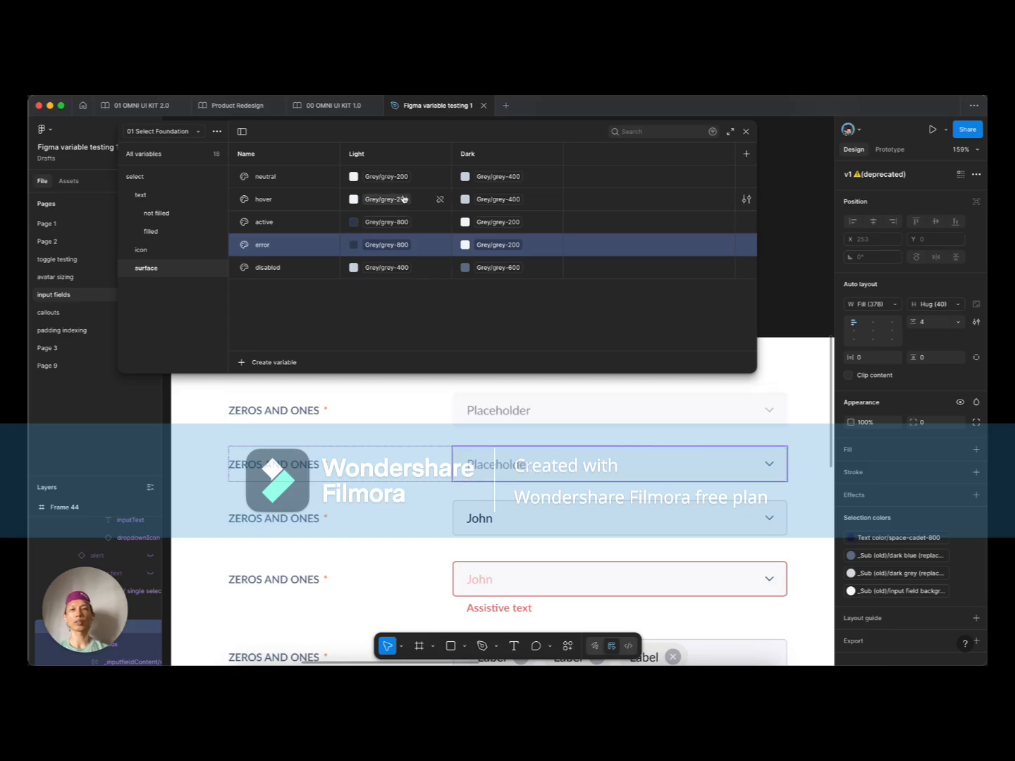
left_click(433, 200)
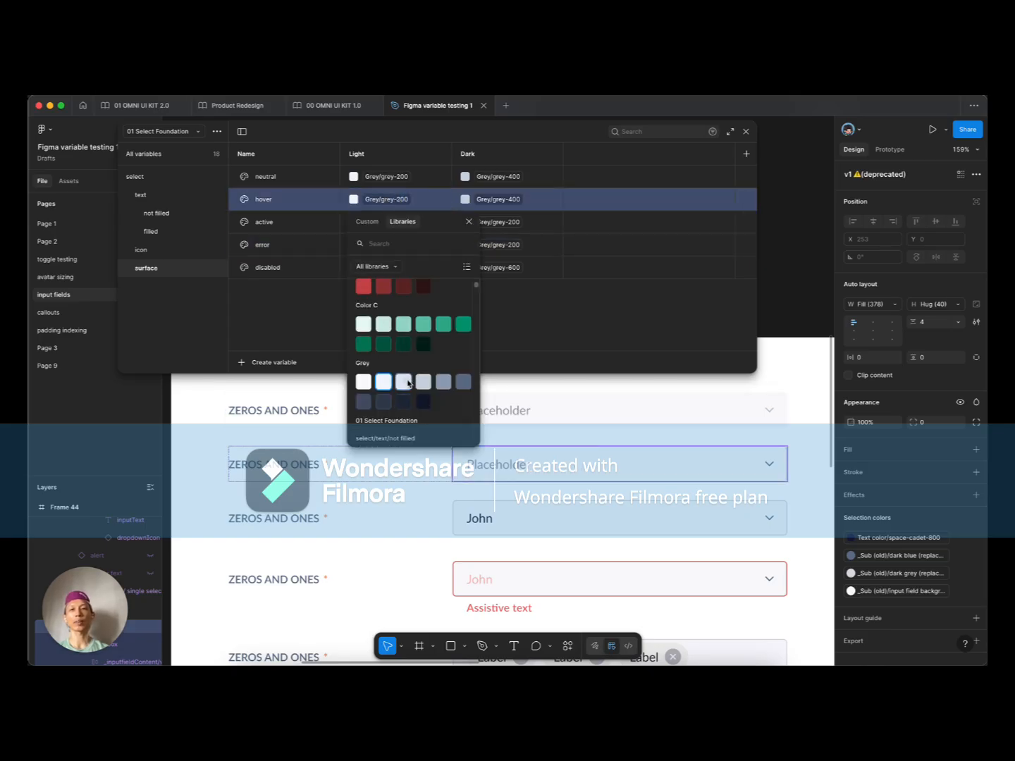
left_click(404, 382)
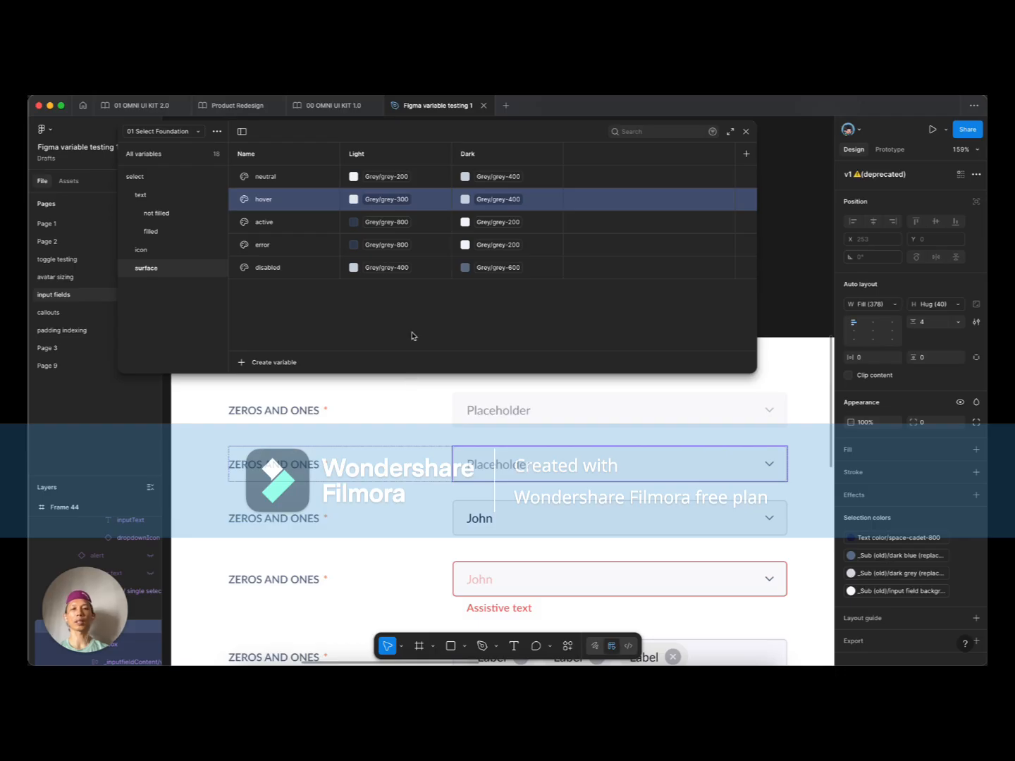
scroll(437, 444, "down", 5)
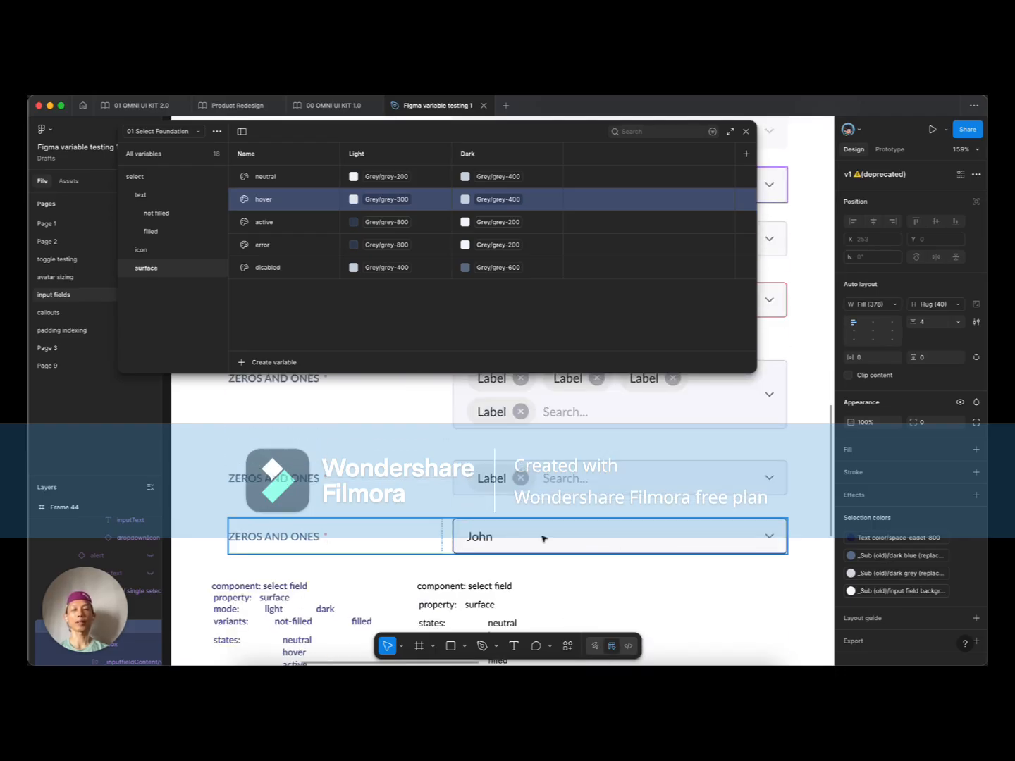
left_click(392, 224)
scroll(413, 409, "up", 5)
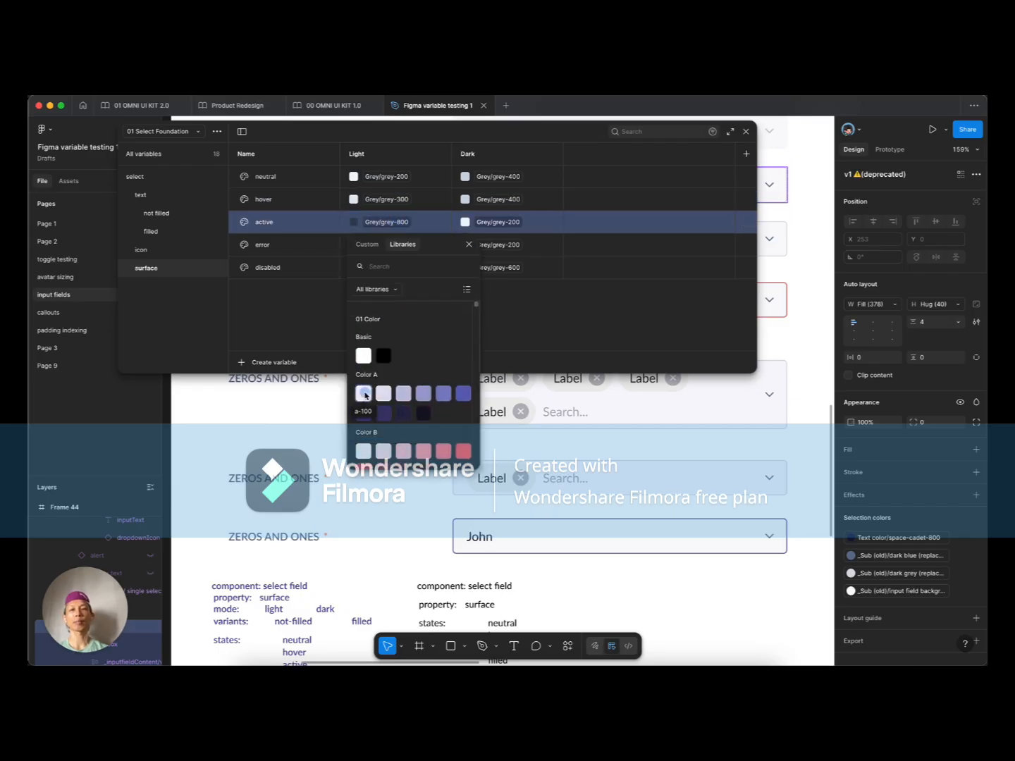
left_click(363, 393)
Step: Set error's light colour to Color B/b-100 and disabled's to Grey/grey-100
left_click(396, 245)
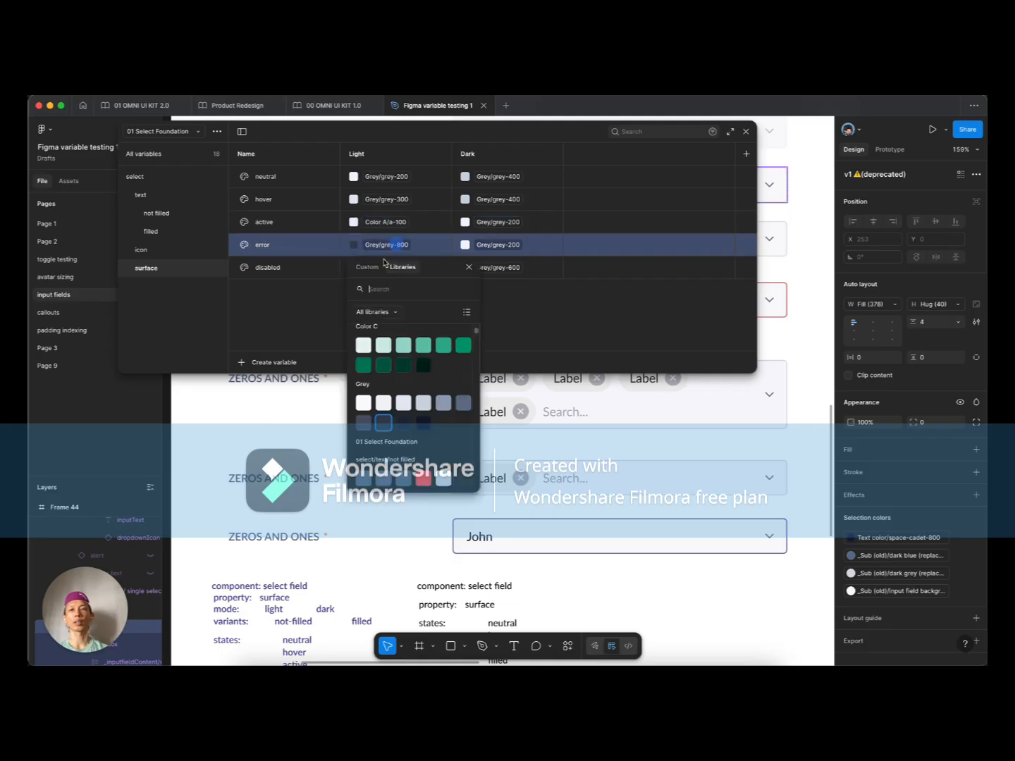
scroll(409, 383, "down", 3)
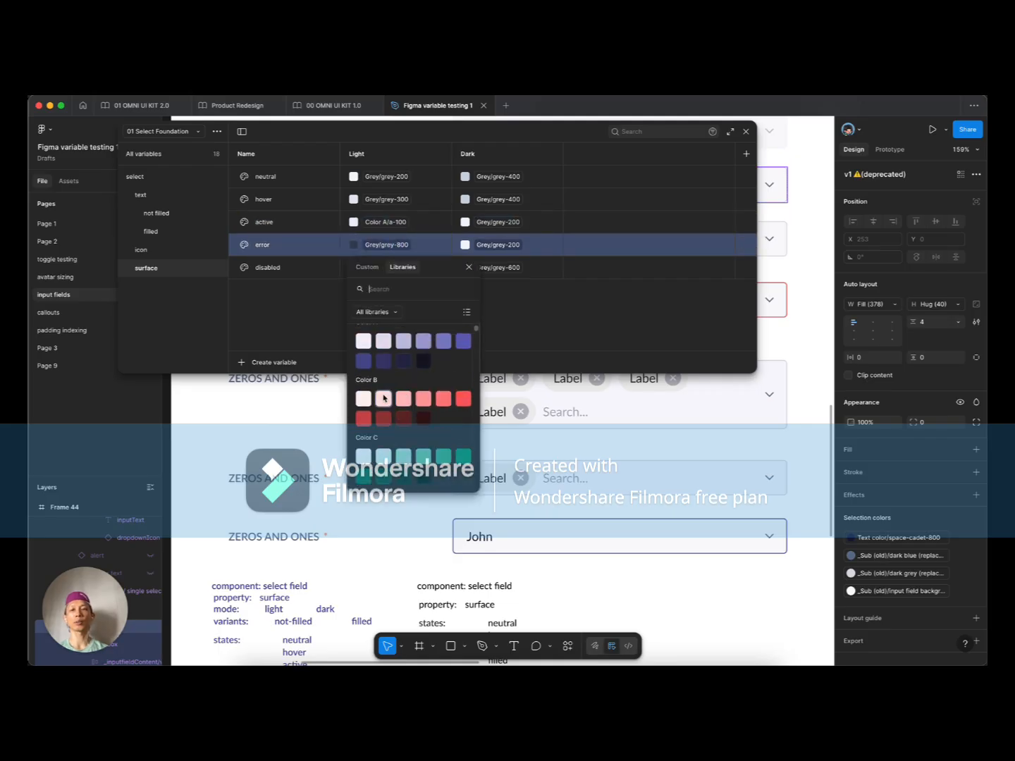
left_click(384, 397)
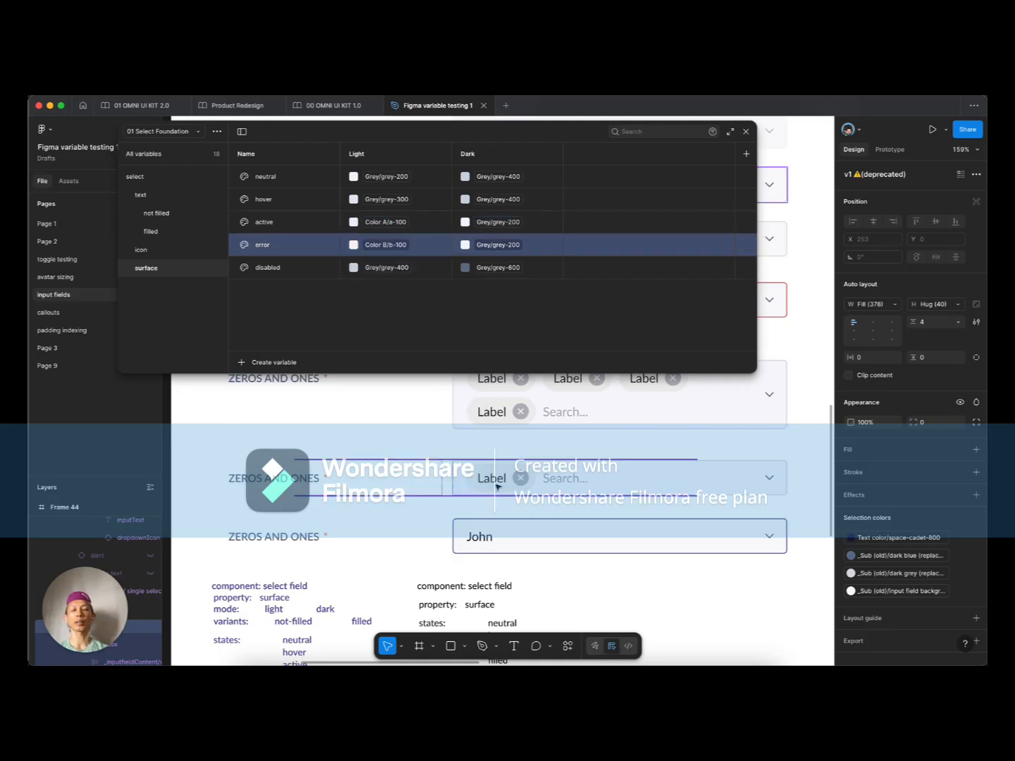
left_click(397, 269)
left_click(378, 444)
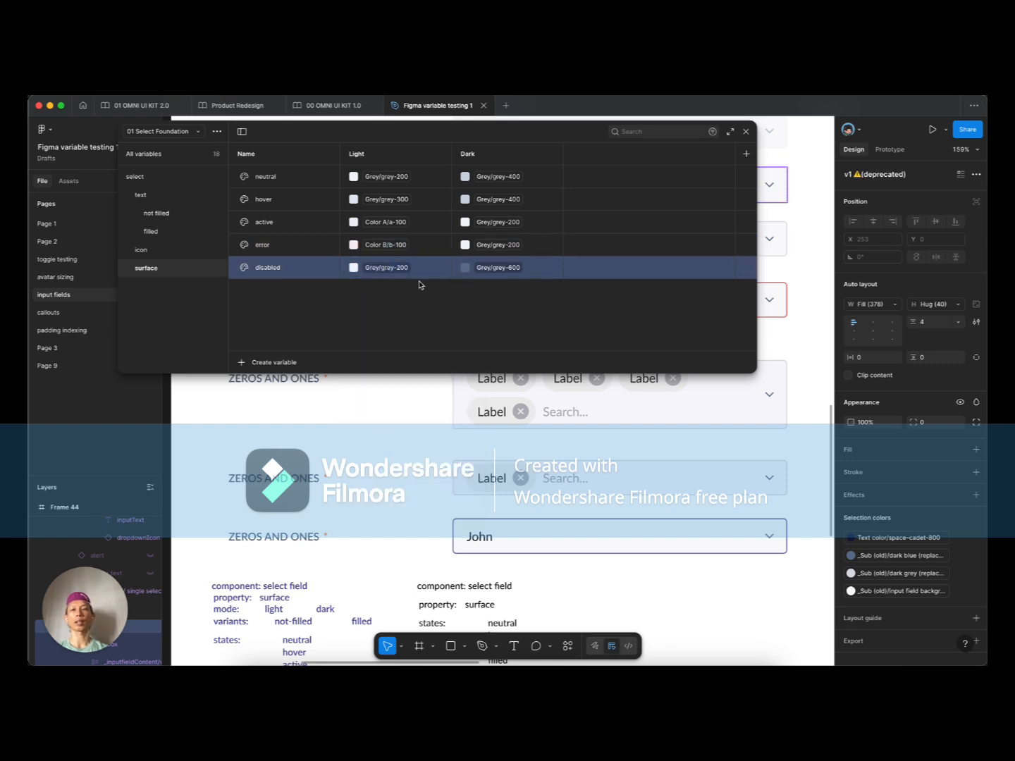
left_click(398, 268)
left_click(369, 454)
Step: Set disabled's dark colour to Grey/grey-1000 and error's to Color B/b-1000
left_click(513, 267)
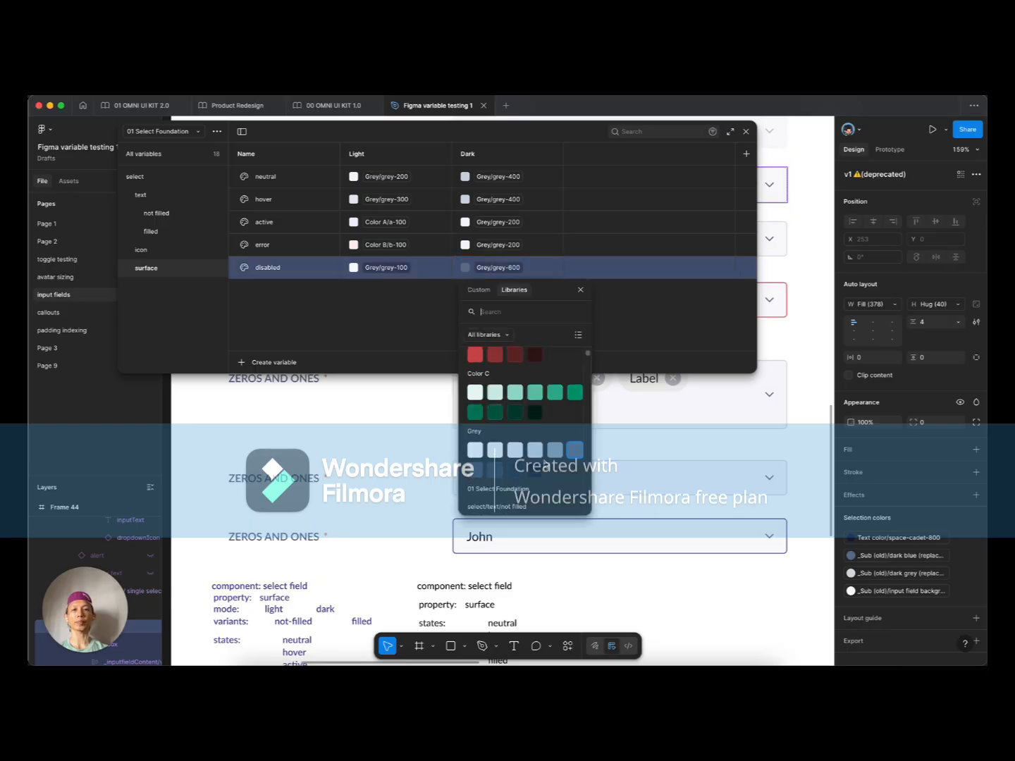
left_click(538, 472)
left_click(518, 244)
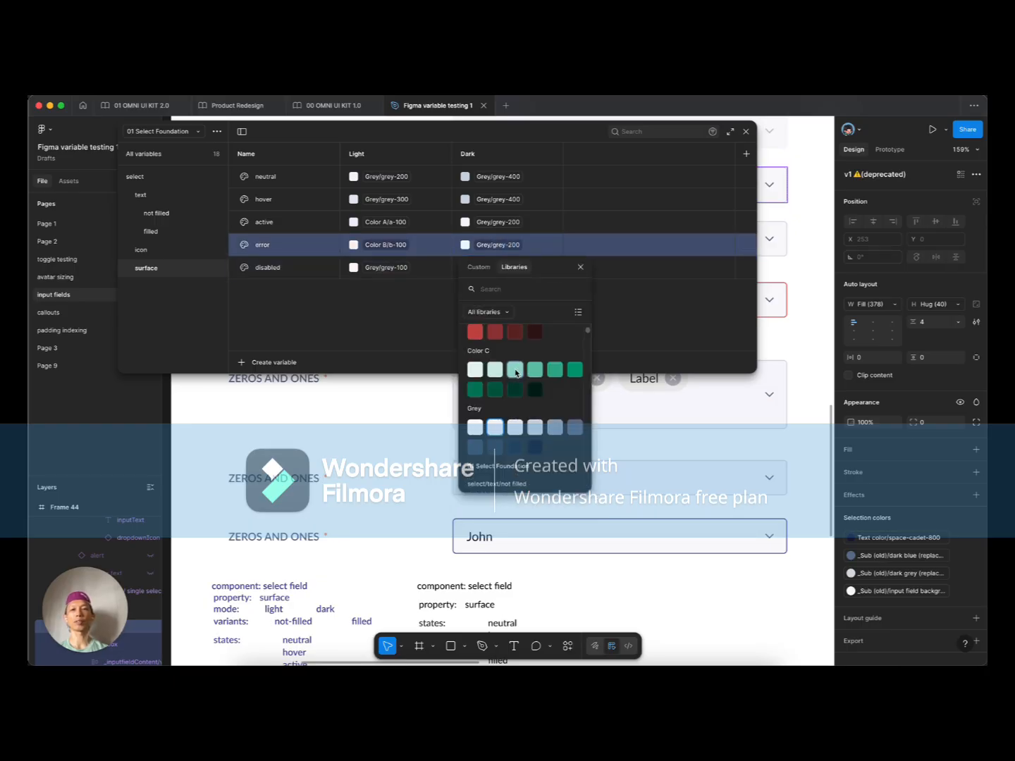
scroll(515, 372, "up", 2)
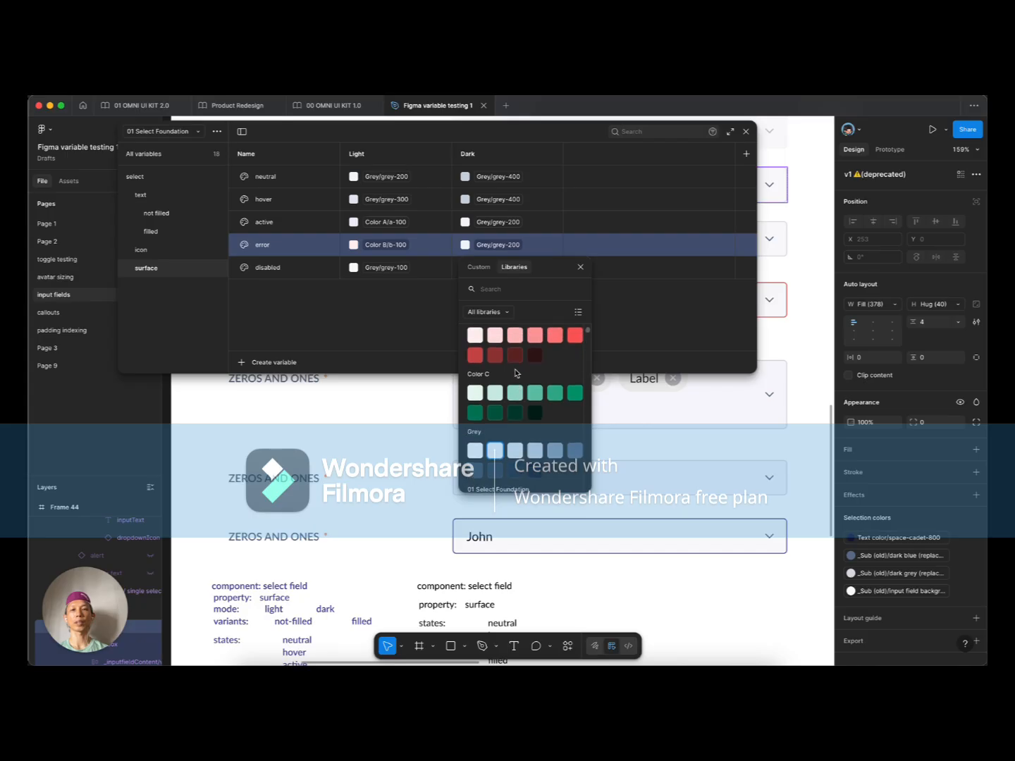
scroll(536, 377, "up", 1)
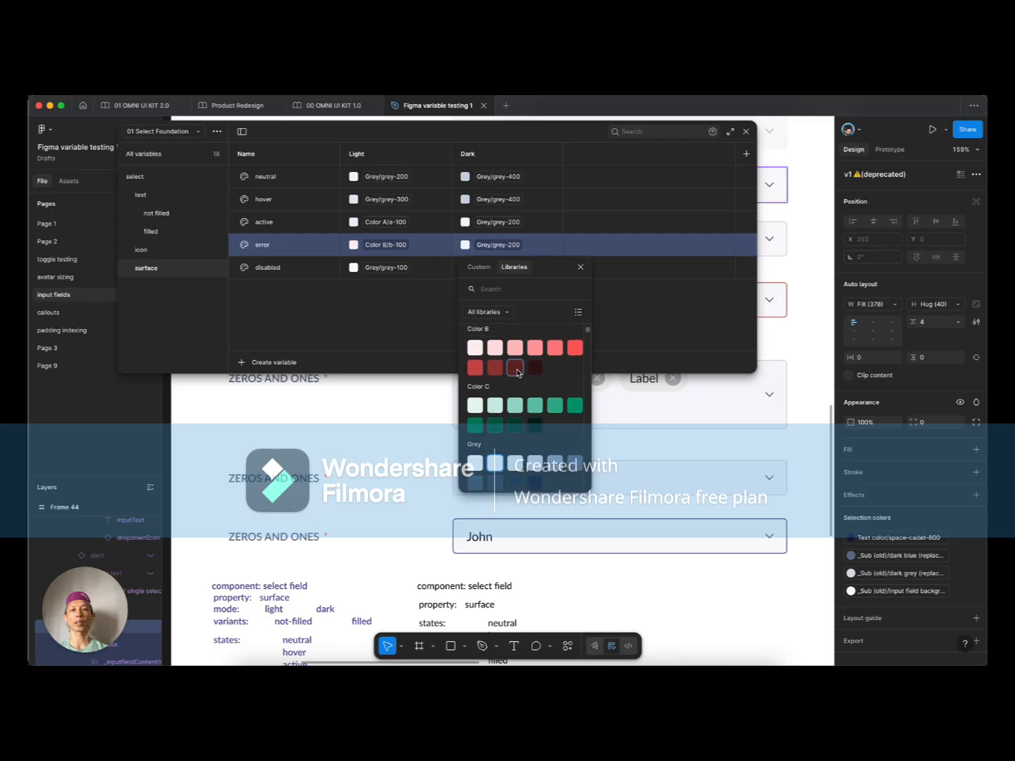
left_click(534, 368)
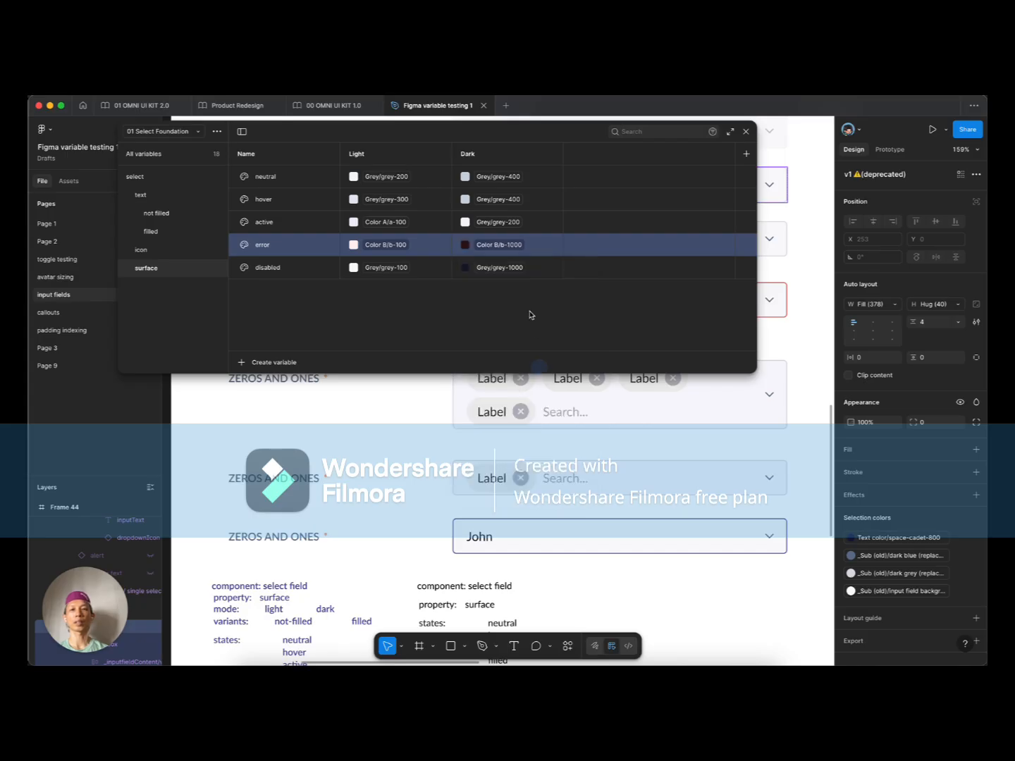
Step: Set surface dark colours: active Color A/a-1000, hover Grey/grey-700, neutral Grey/grey-900
left_click(509, 222)
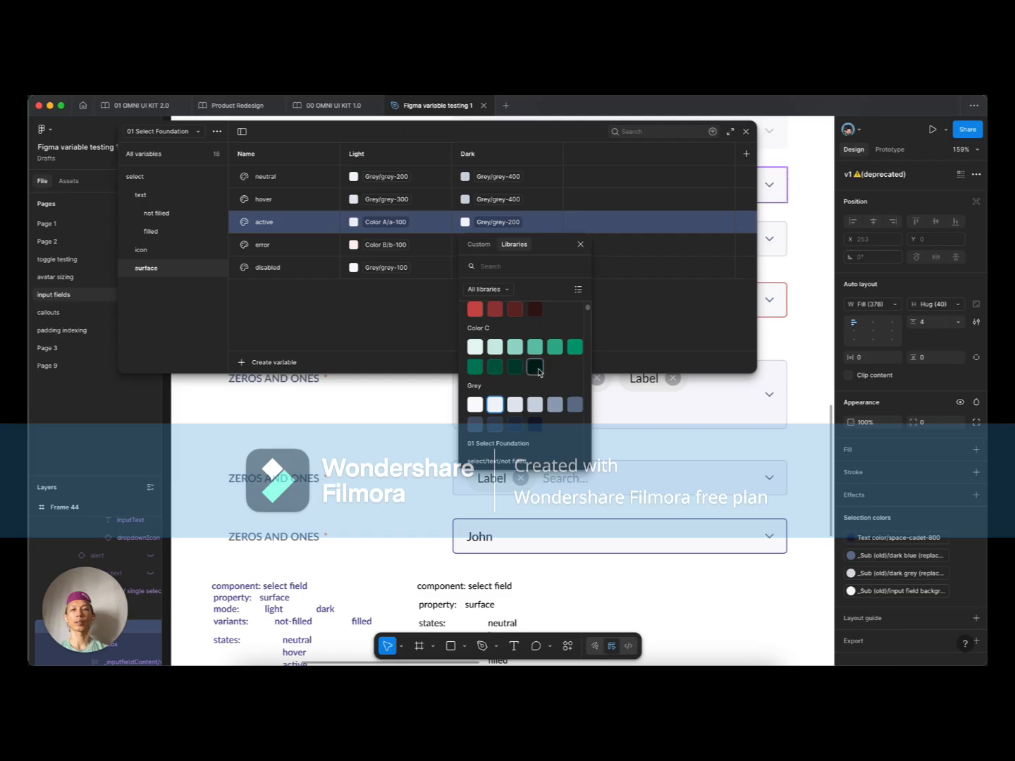
scroll(538, 367, "up", 5)
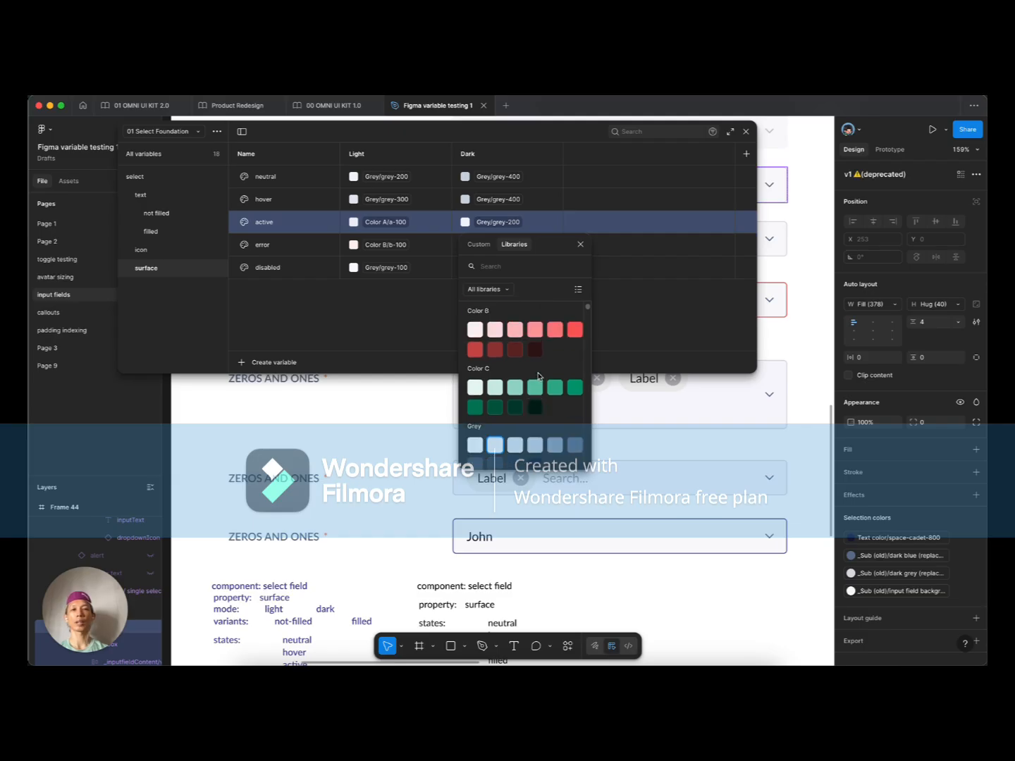
left_click(535, 343)
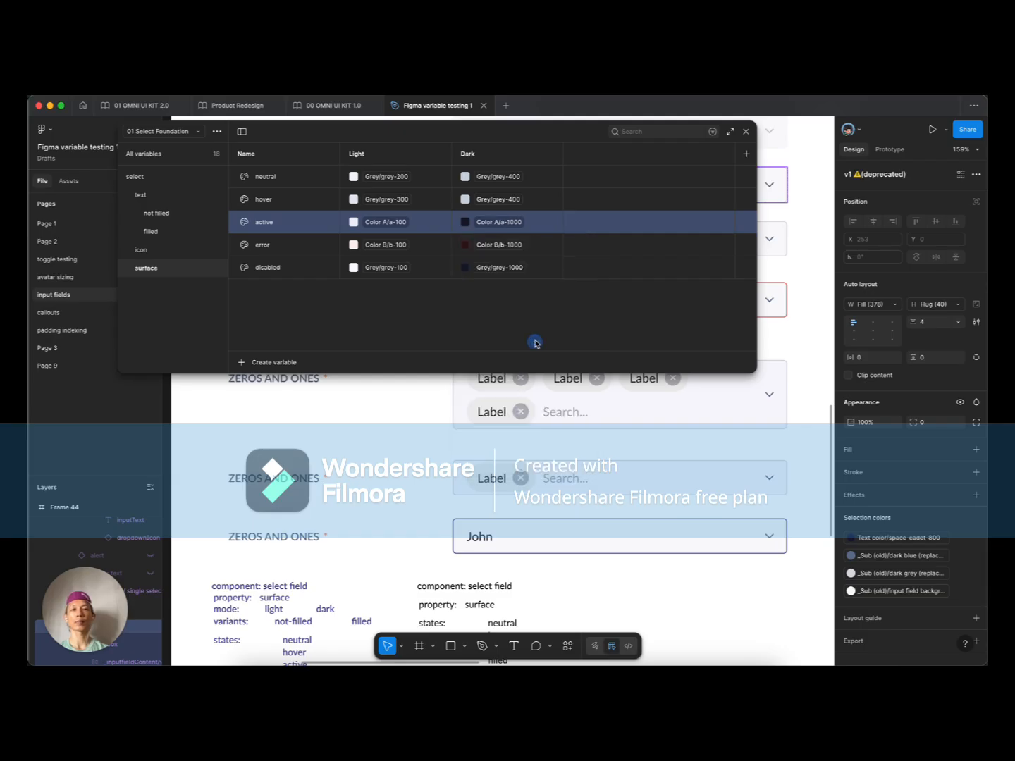
left_click(495, 203)
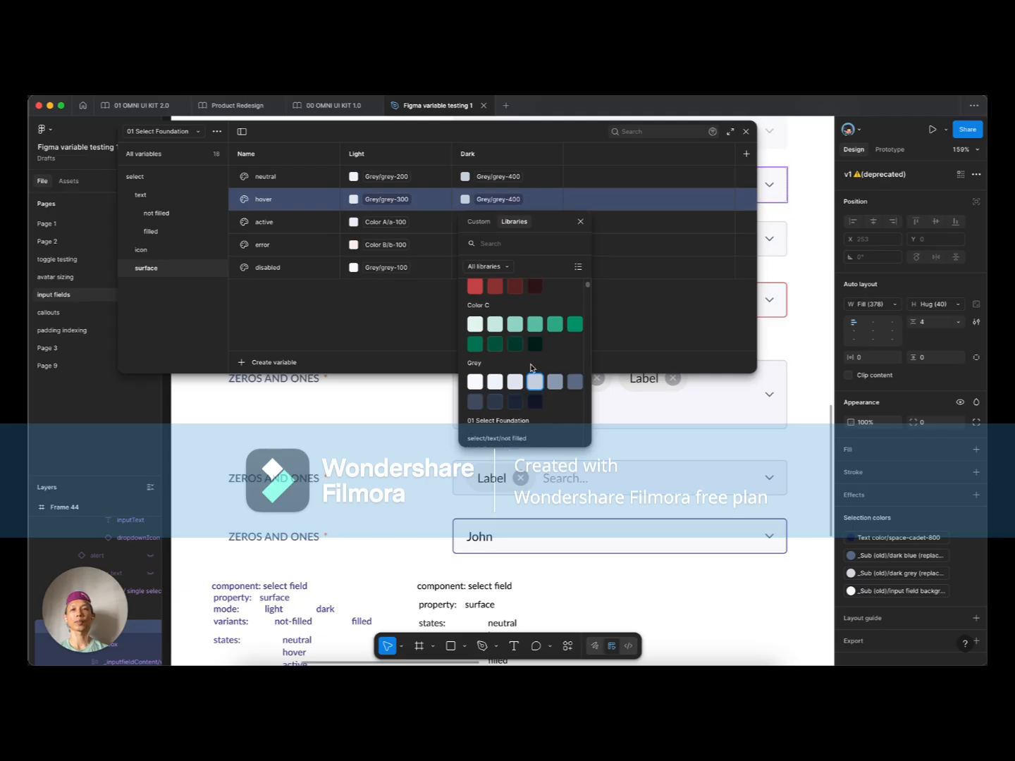
left_click(494, 403)
left_click(506, 199)
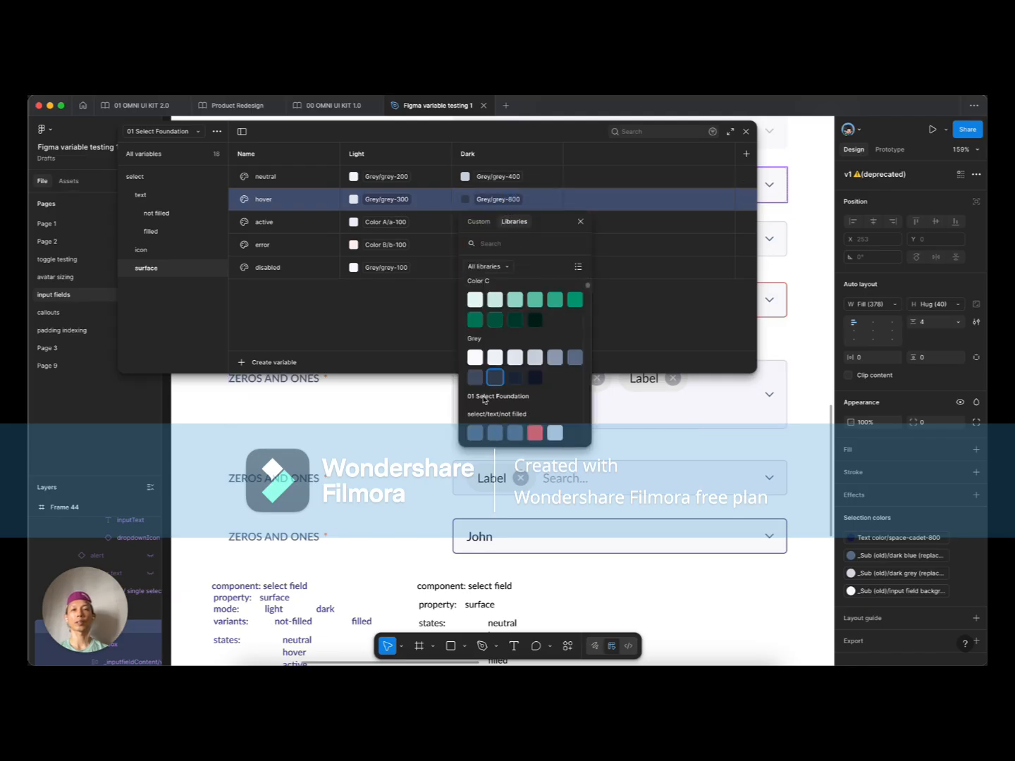
left_click(485, 361)
left_click(511, 176)
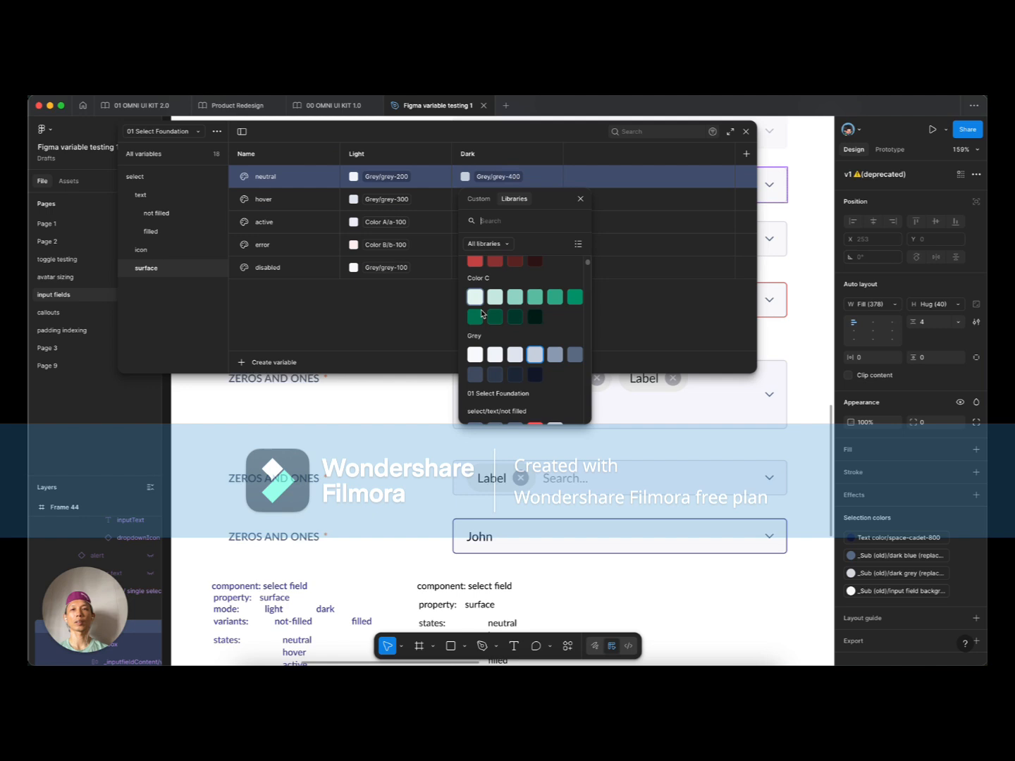
left_click(515, 374)
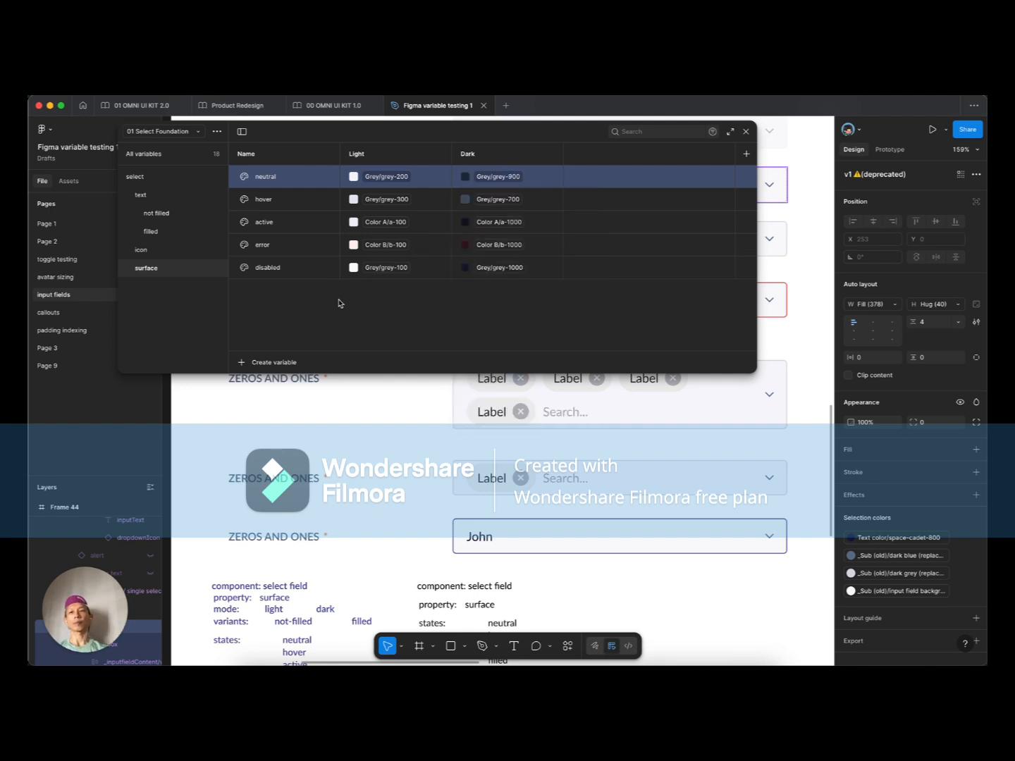
left_click(168, 270)
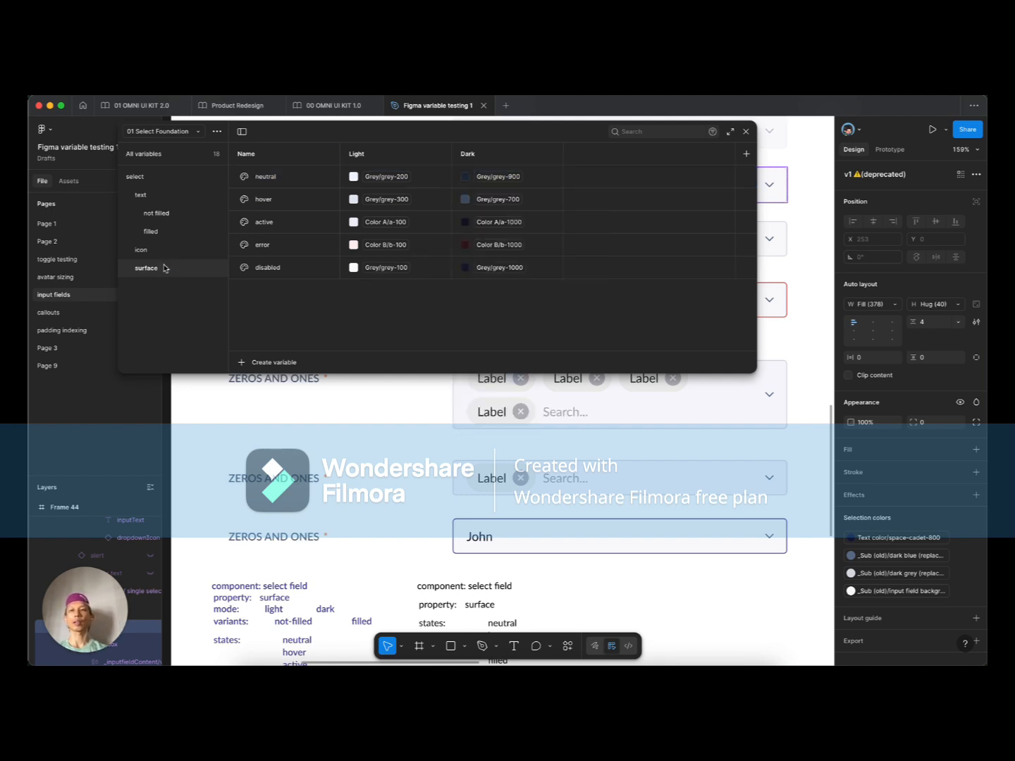
Step: Duplicate the surface group and rename the copy 'border'
right_click(166, 268)
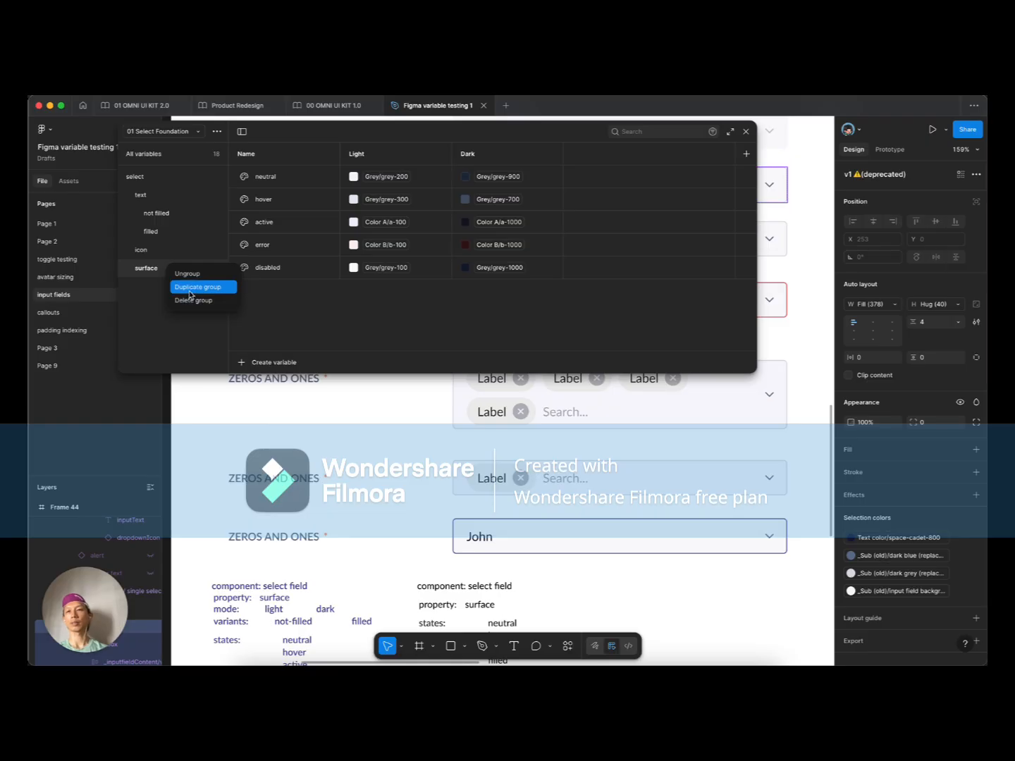
left_click(190, 287)
left_click(166, 291)
double_click(165, 291)
type("border")
key("Return")
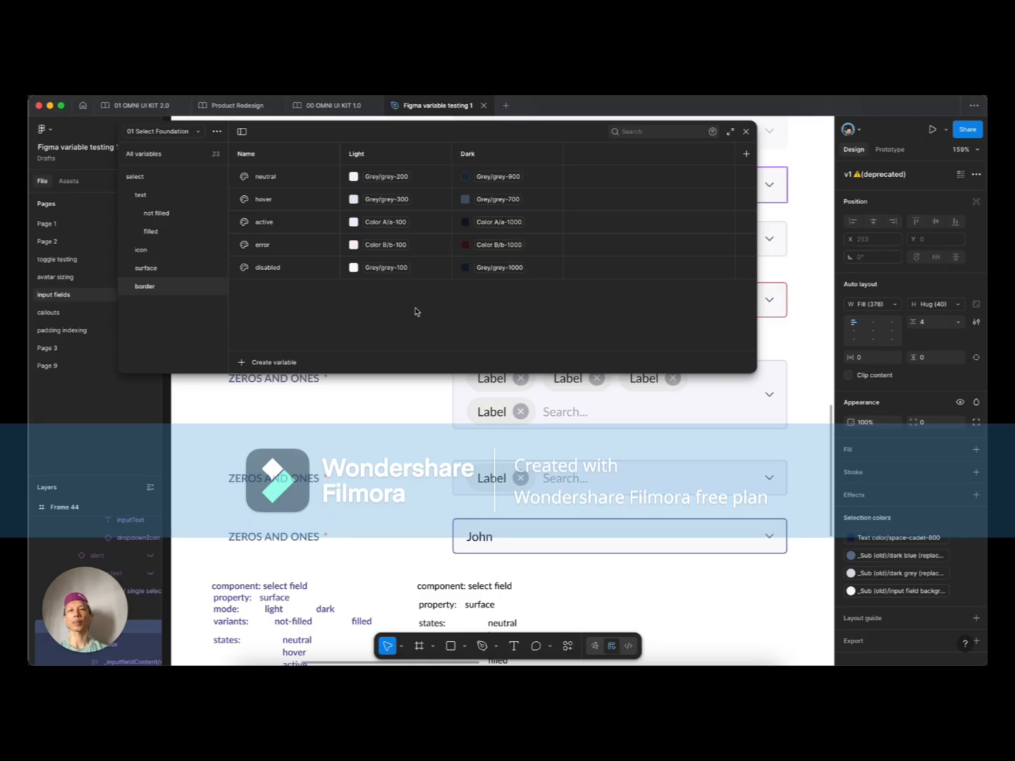
scroll(487, 448, "up", 4)
Step: Set border light colours: neutral and hover grey-400, error Color B/b-900, disabled grey-200
left_click(386, 177)
left_click(422, 357)
left_click(372, 200)
left_click(422, 380)
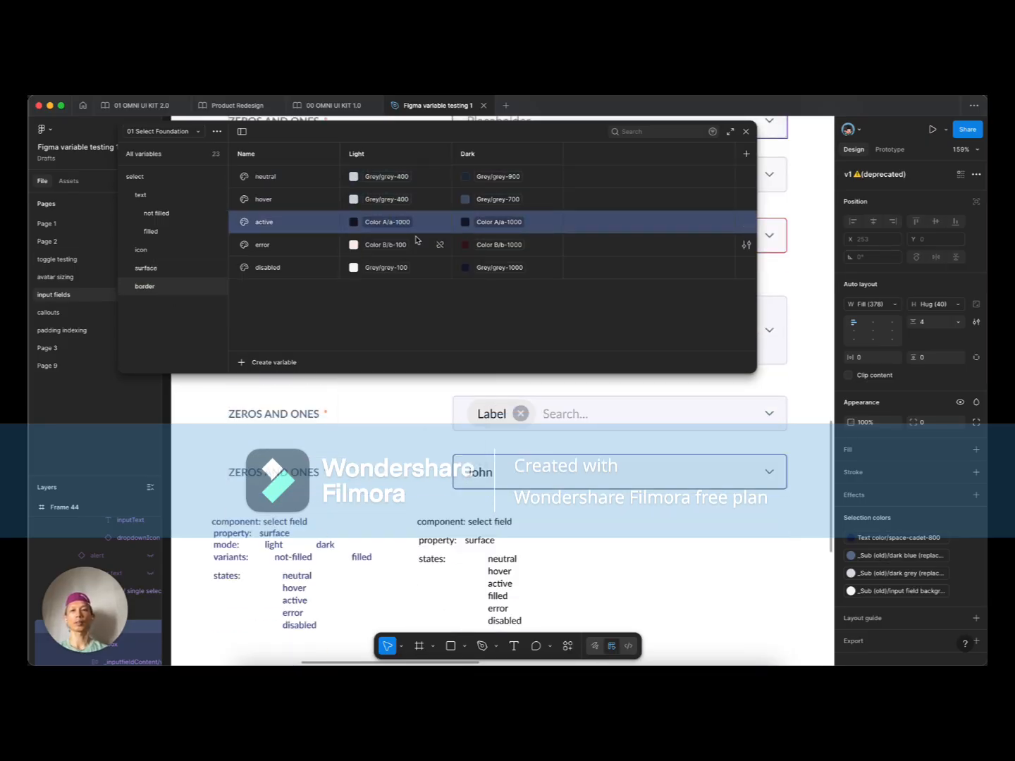
left_click(386, 244)
left_click(403, 443)
left_click(395, 268)
left_click(383, 446)
Step: Set border dark colours: disabled Grey/grey-900 and error Color B/b-200, then start on active's
left_click(499, 268)
left_click(494, 446)
left_click(500, 245)
left_click(495, 403)
left_click(497, 222)
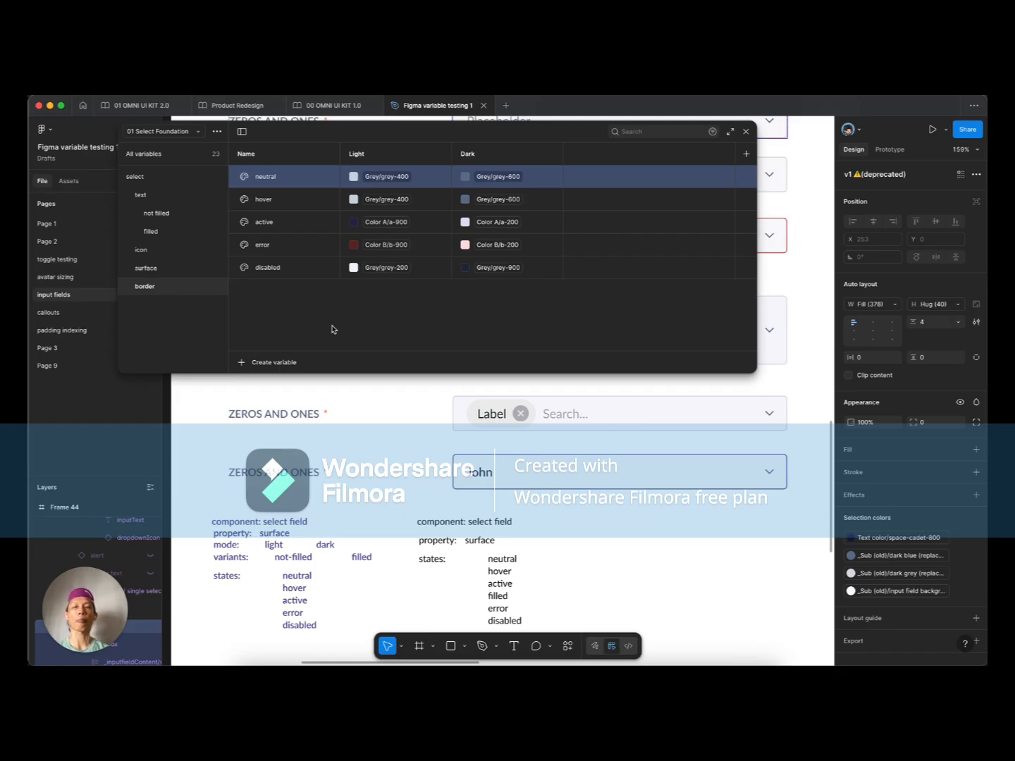
scroll(458, 465, "up", 5)
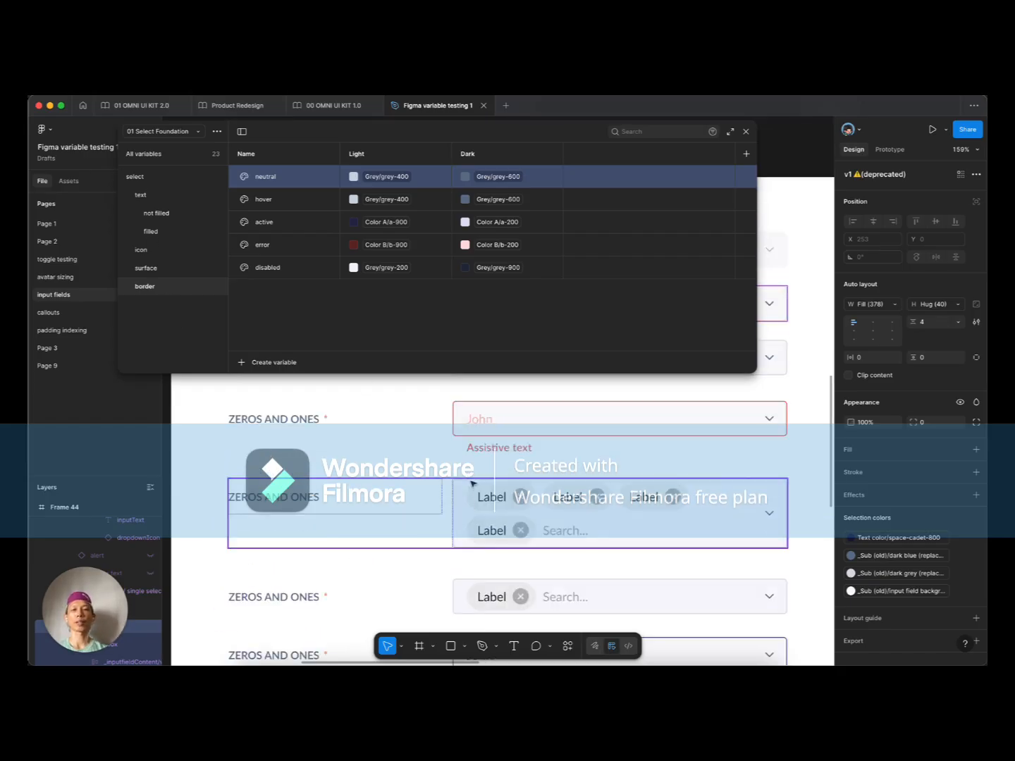
double_click(504, 448)
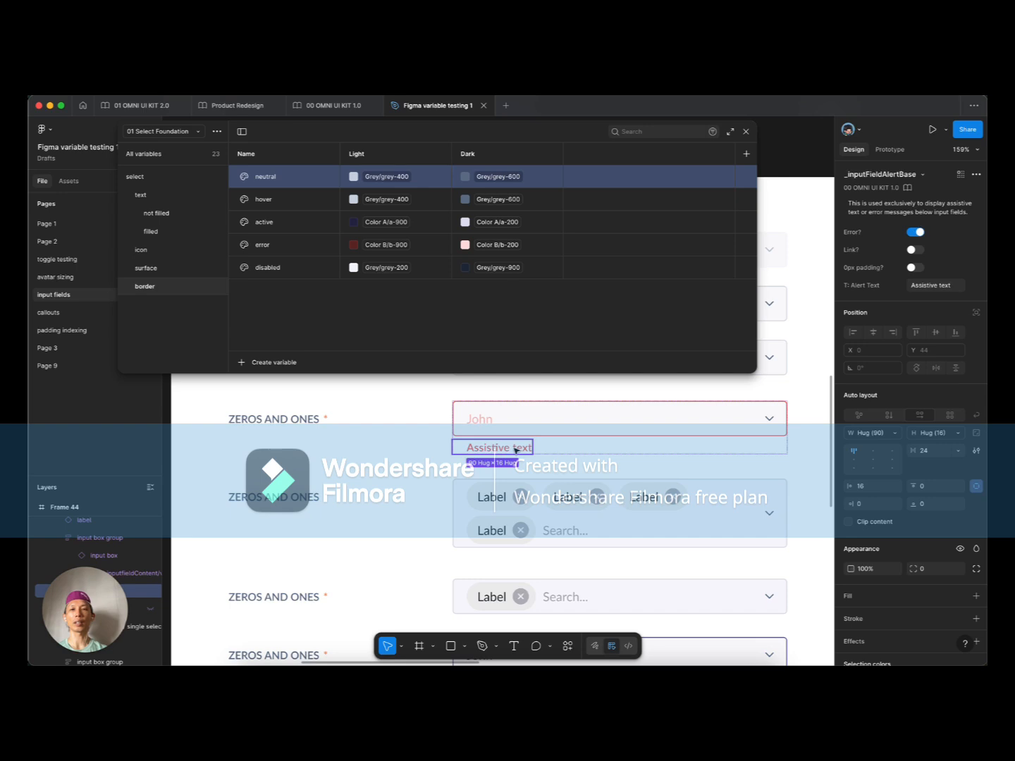
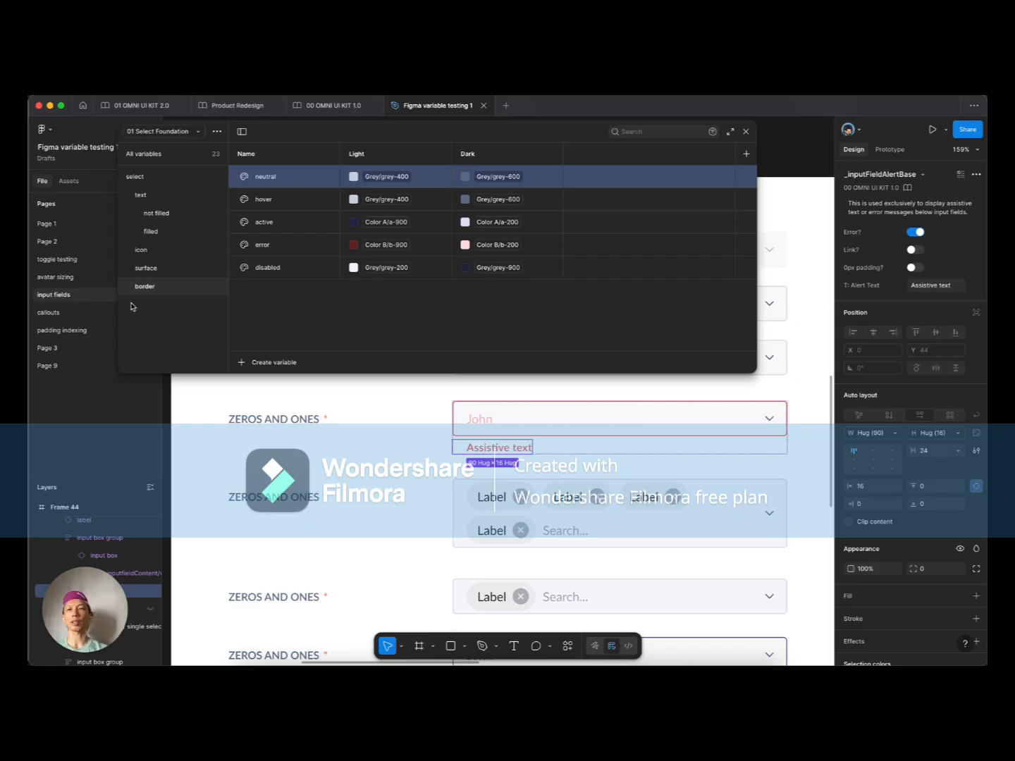
Step: Browse the text and border groups, show all 23 variables of 01 Select Foundation, and start a new variable
left_click(141, 196)
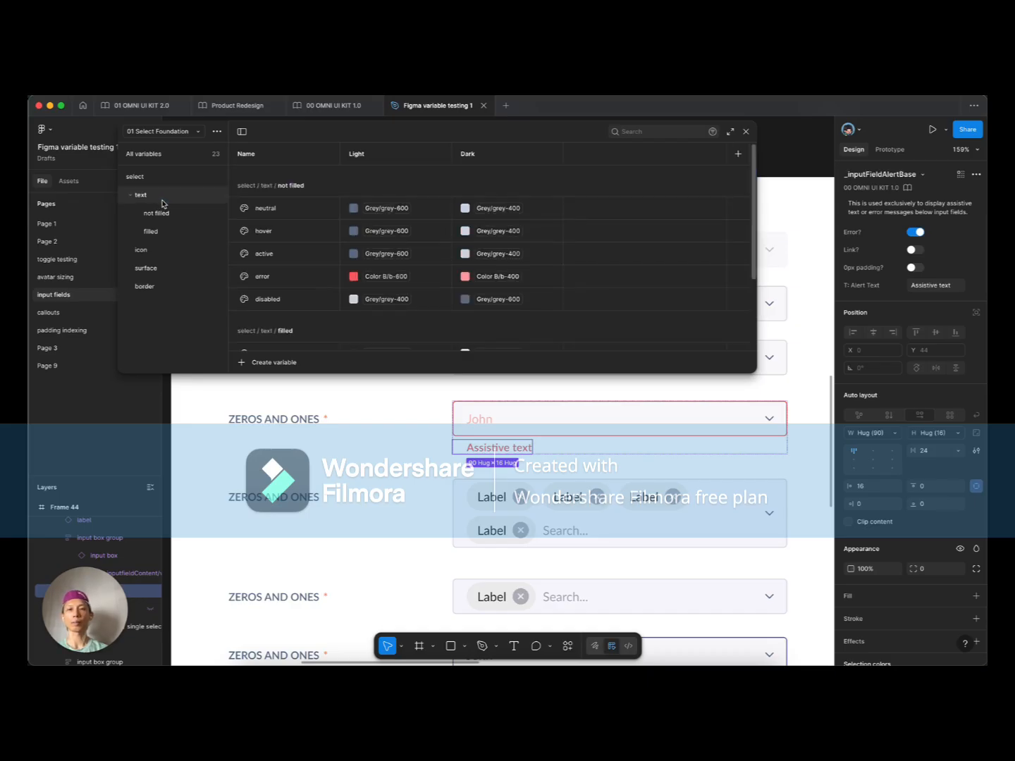
left_click(157, 289)
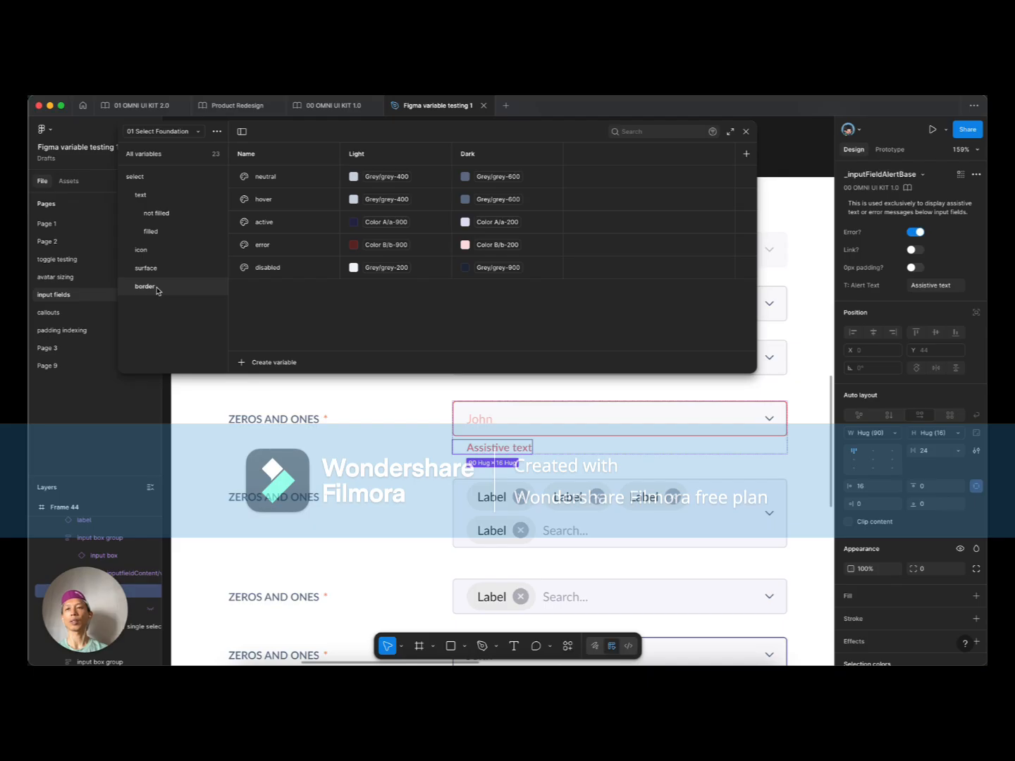
left_click(186, 156)
left_click(271, 361)
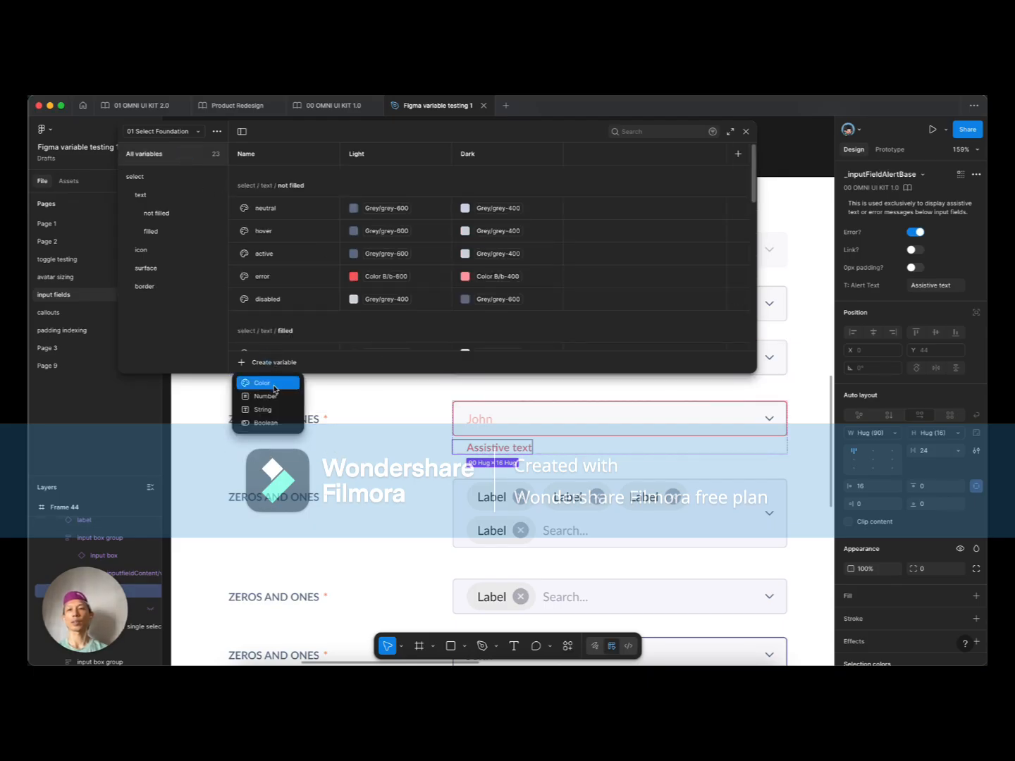
Step: Create a colour variable named error-text with its Light value set to Color B/b-600
left_click(267, 384)
type("error")
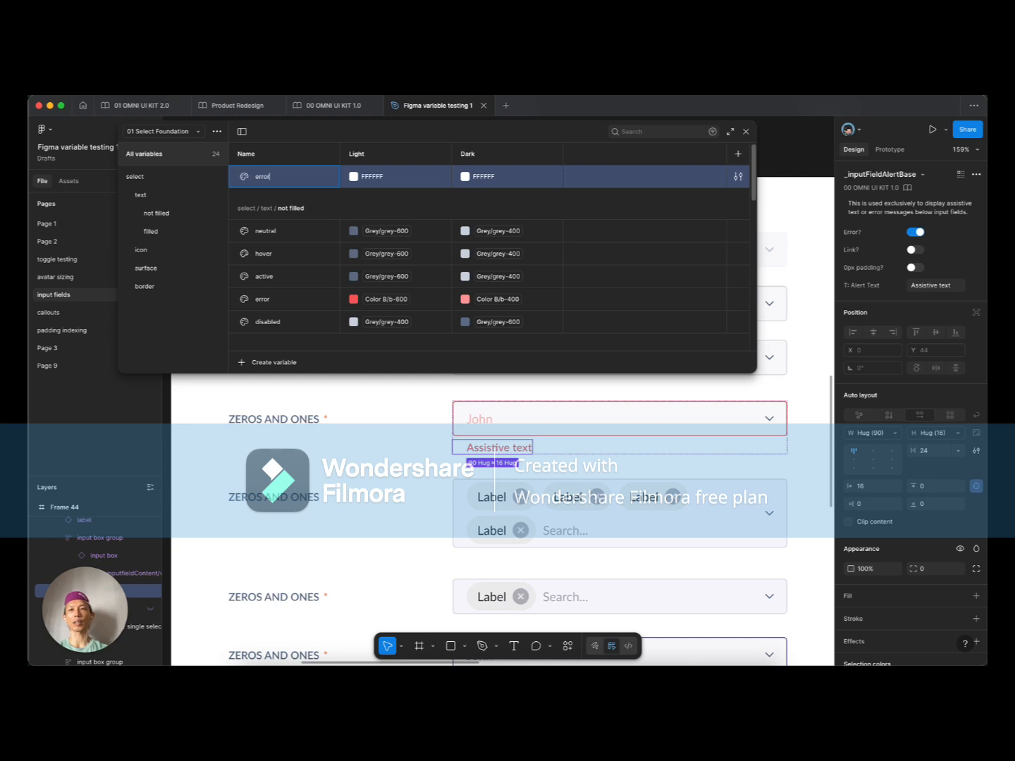
type("-text")
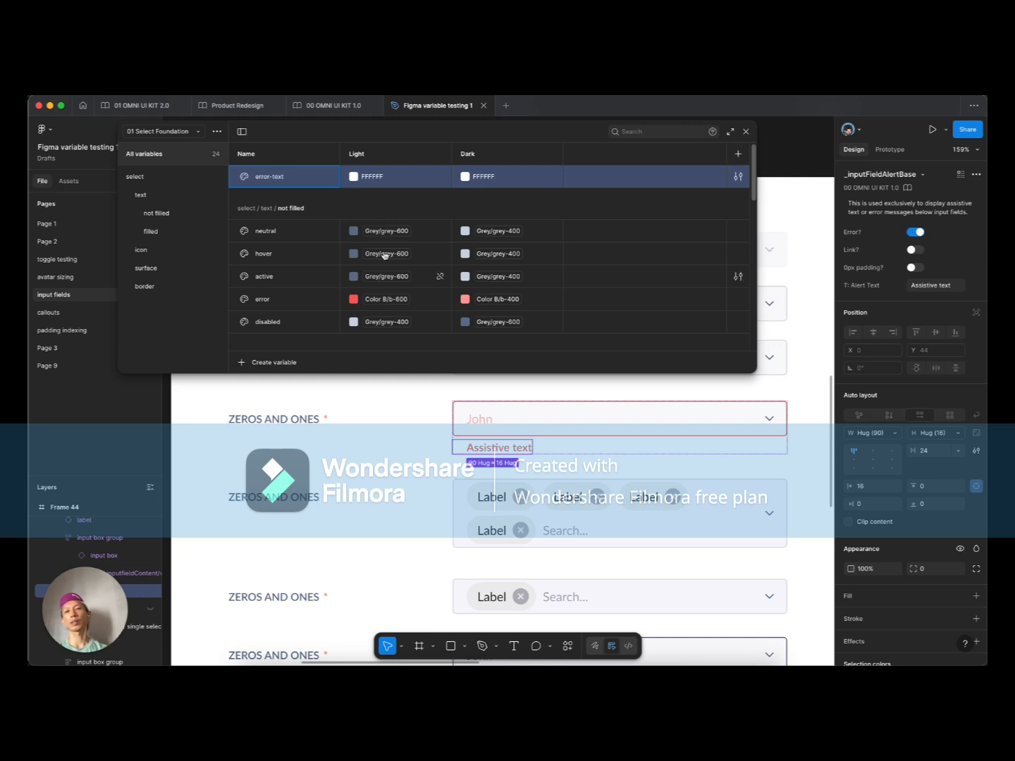
left_click(353, 176)
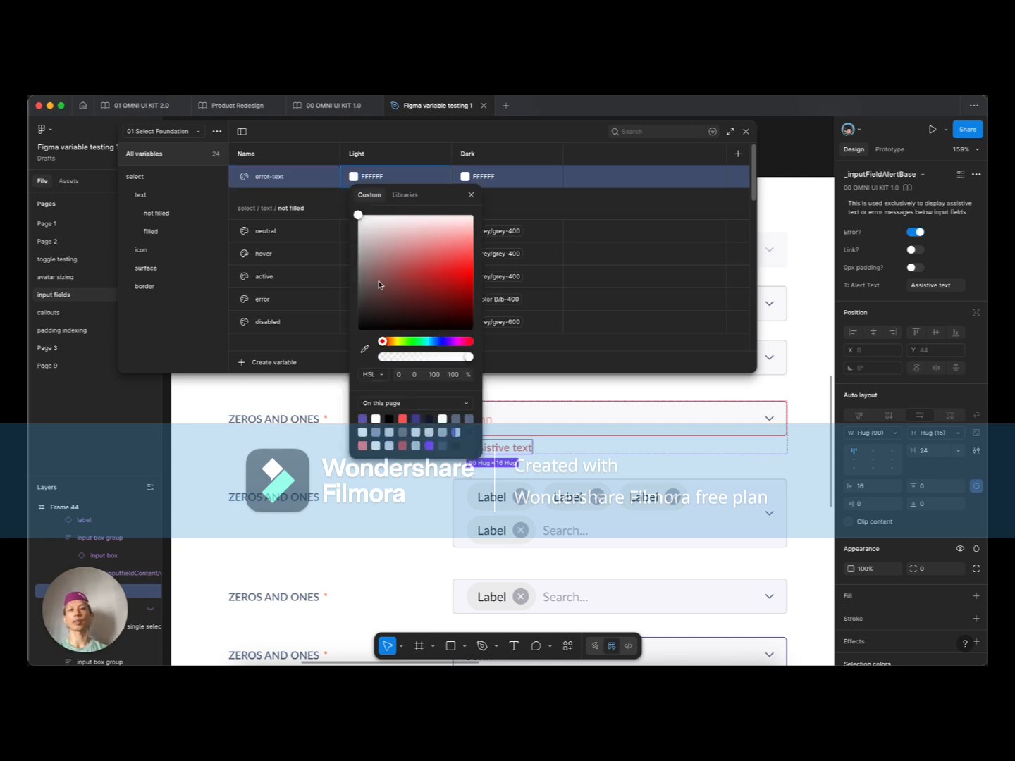
left_click(405, 194)
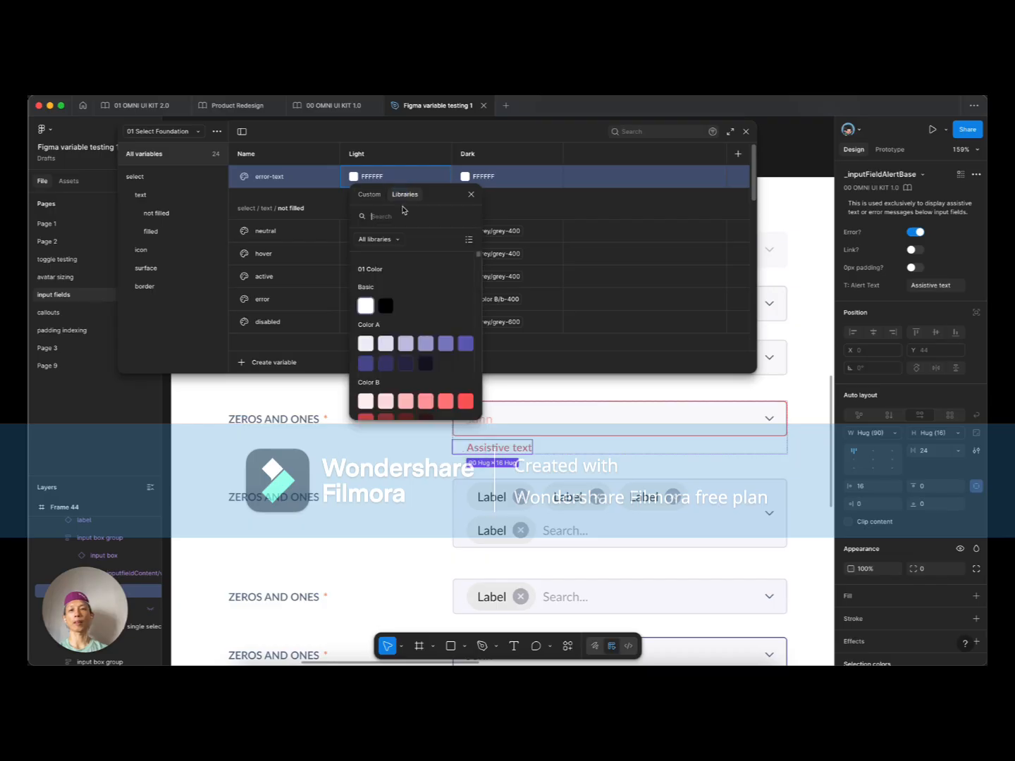
left_click(366, 396)
left_click(465, 177)
key("Escape")
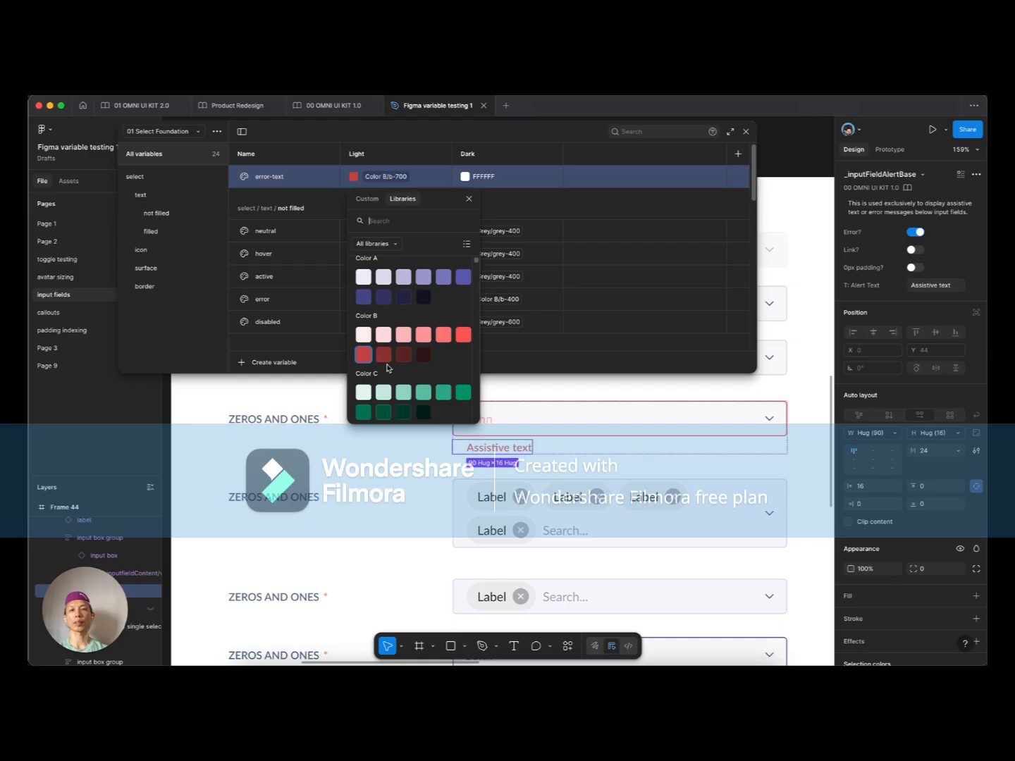
left_click(463, 335)
Step: Set error-text's Dark value to the library colour Color B/b-400
left_click(479, 177)
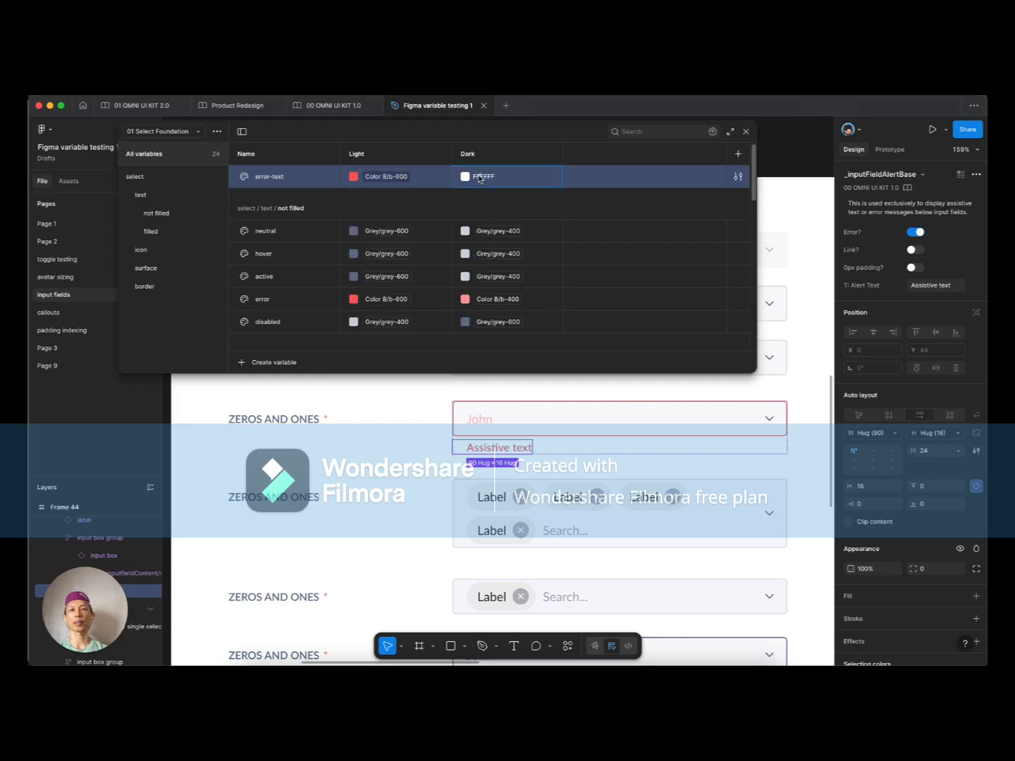
left_click(464, 177)
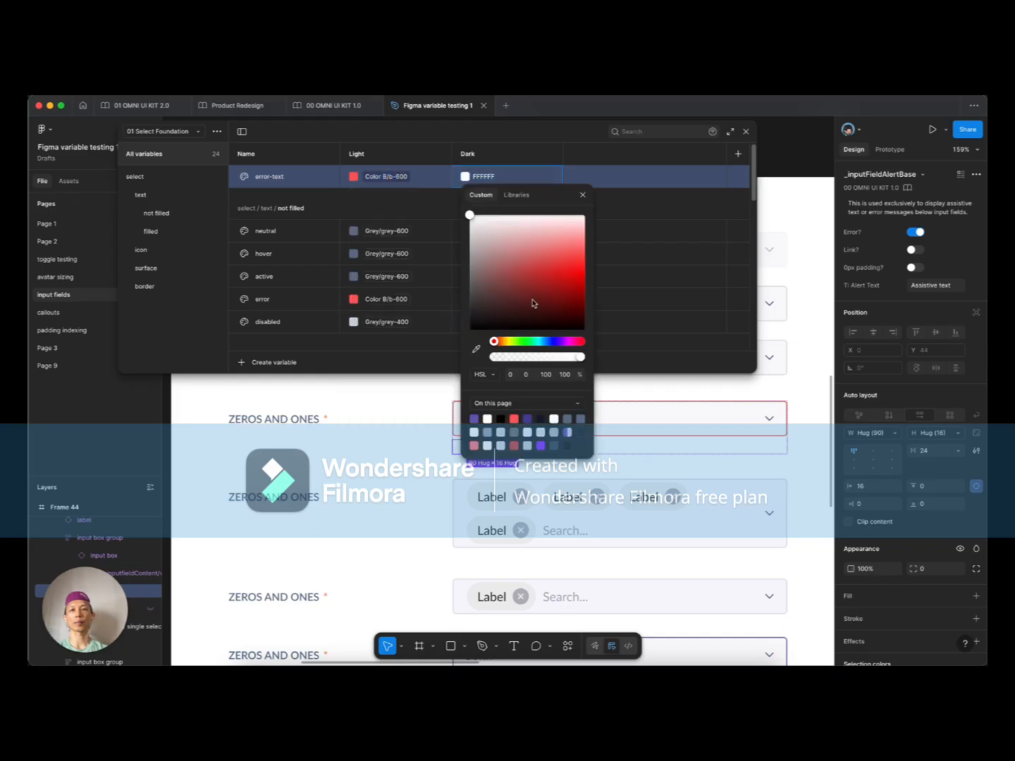
left_click(515, 195)
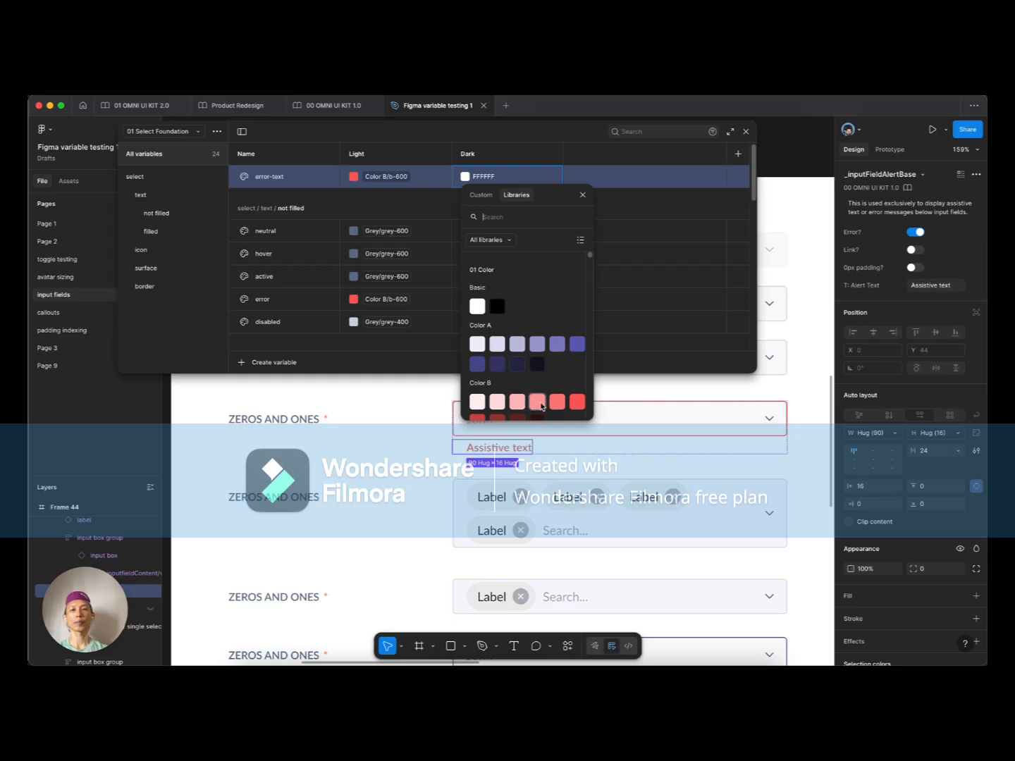
left_click(538, 402)
Step: Uncheck error-text's colour scopes, then review scopes for neutral through border disabled
left_click(736, 177)
left_click(641, 194)
left_click(606, 238)
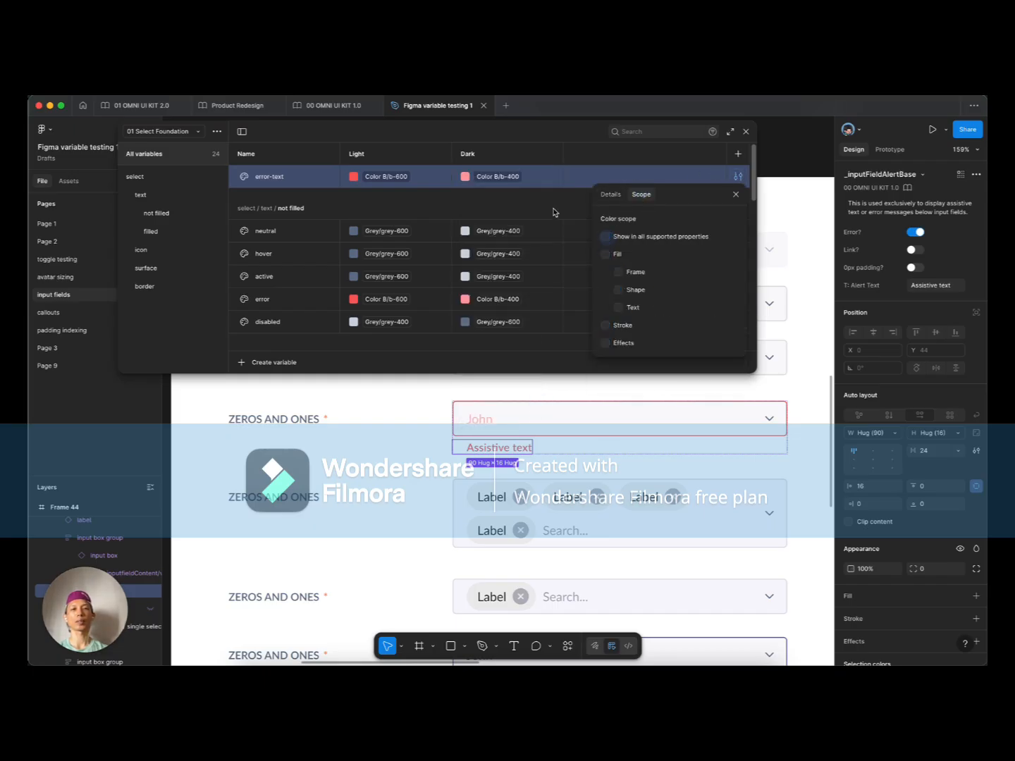
left_click(548, 227)
left_click(724, 232)
scroll(661, 263, "down", 10)
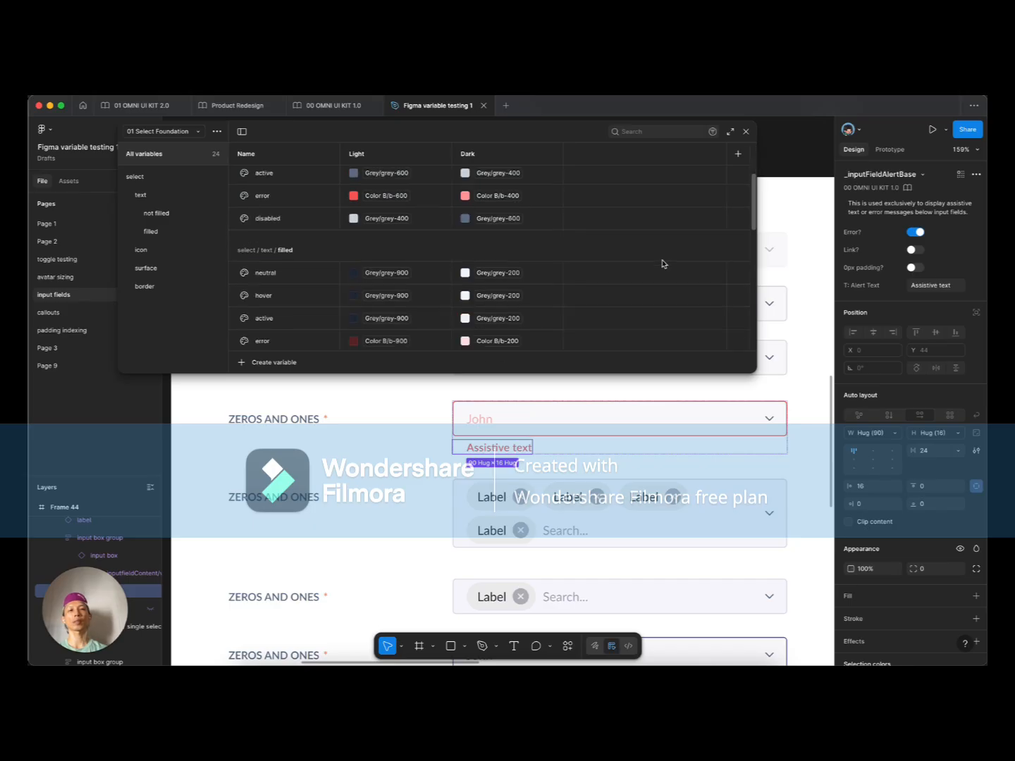
left_click(702, 346, "shift")
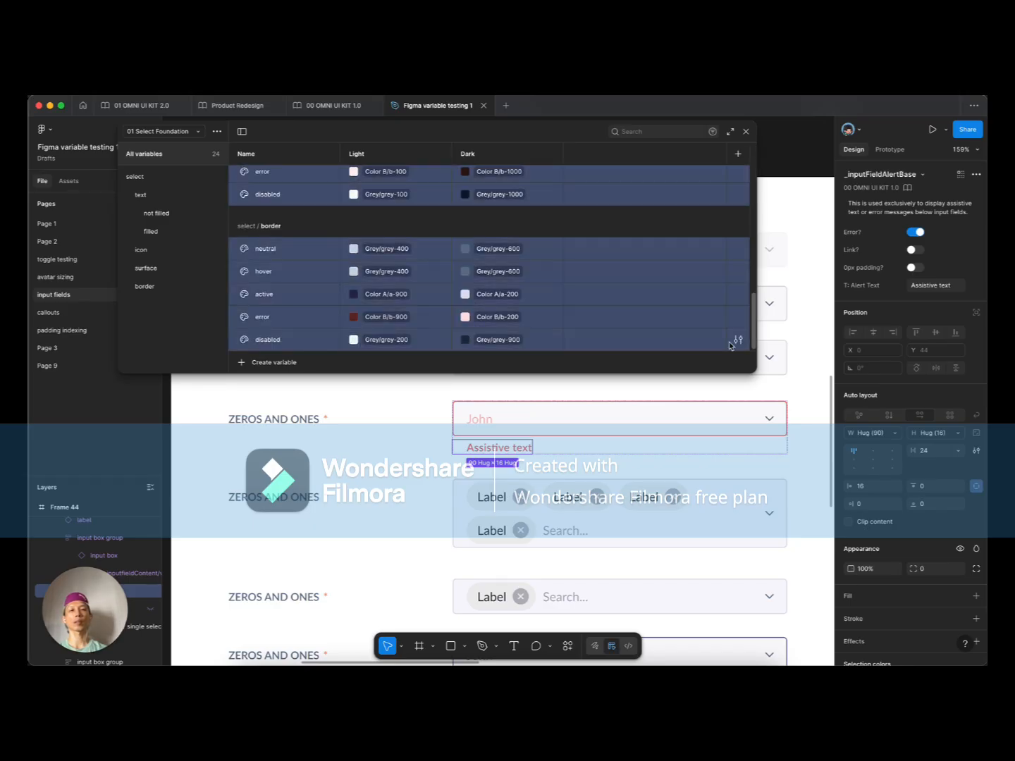
left_click(736, 341)
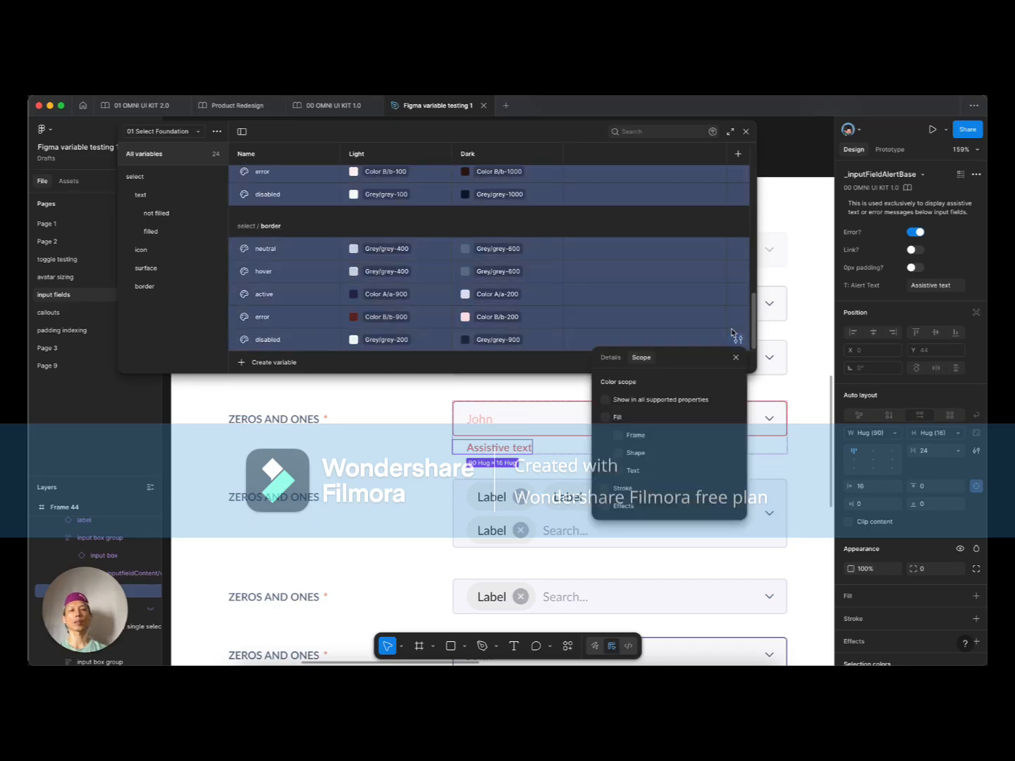
left_click(218, 318)
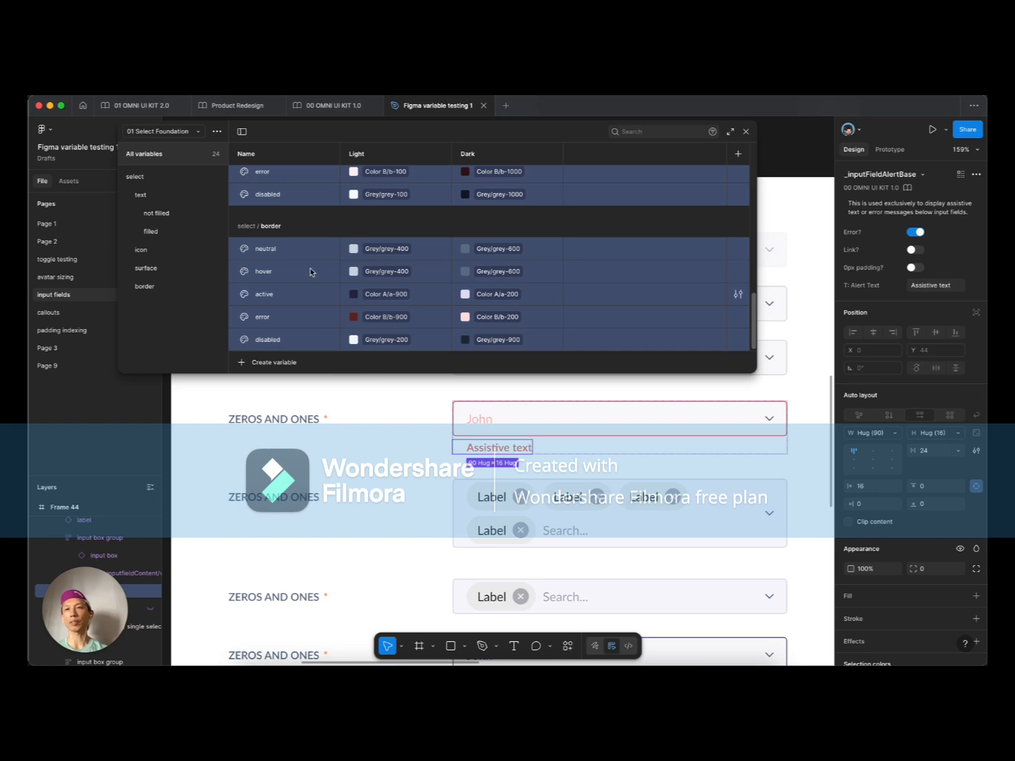
Step: Create a new variable collection named 02 Select Variants
left_click(217, 132)
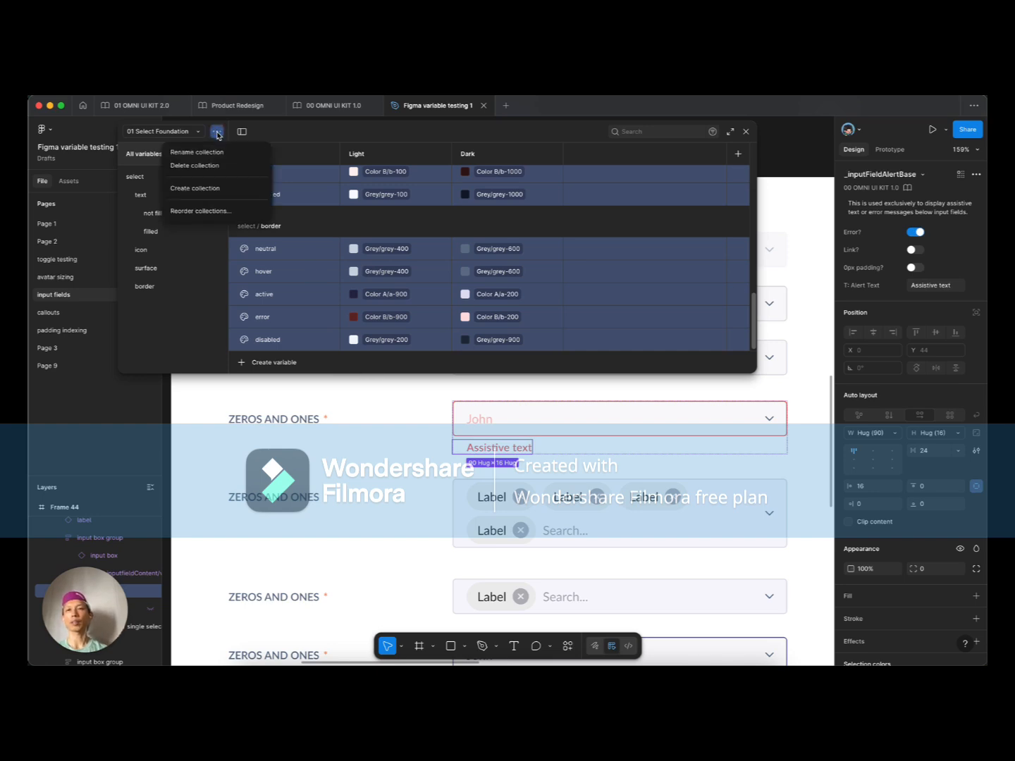
left_click(209, 187)
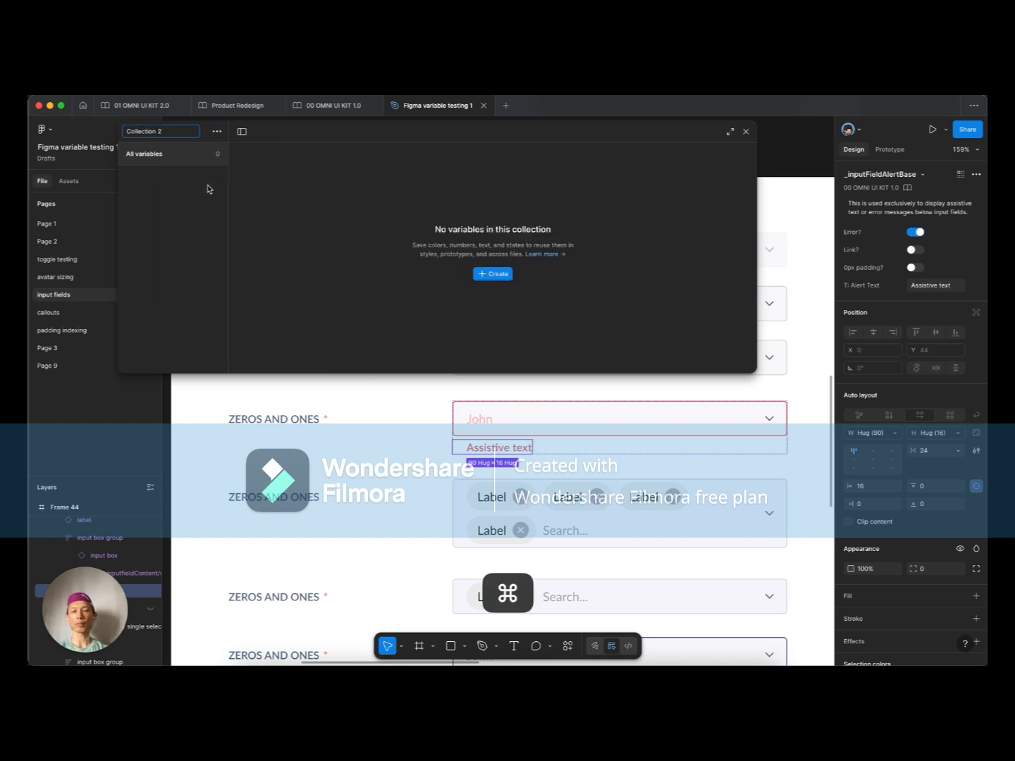
key("super+a")
type("02")
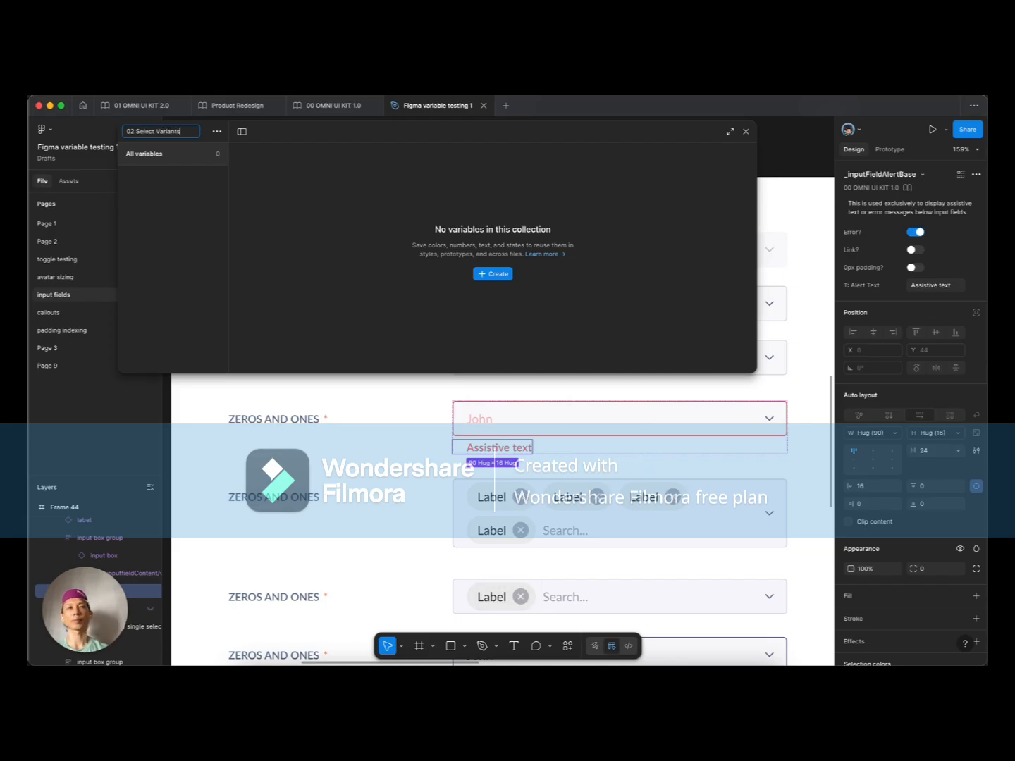
Step: Add a colour variable named select/text/neutral to the new collection
left_click(492, 274)
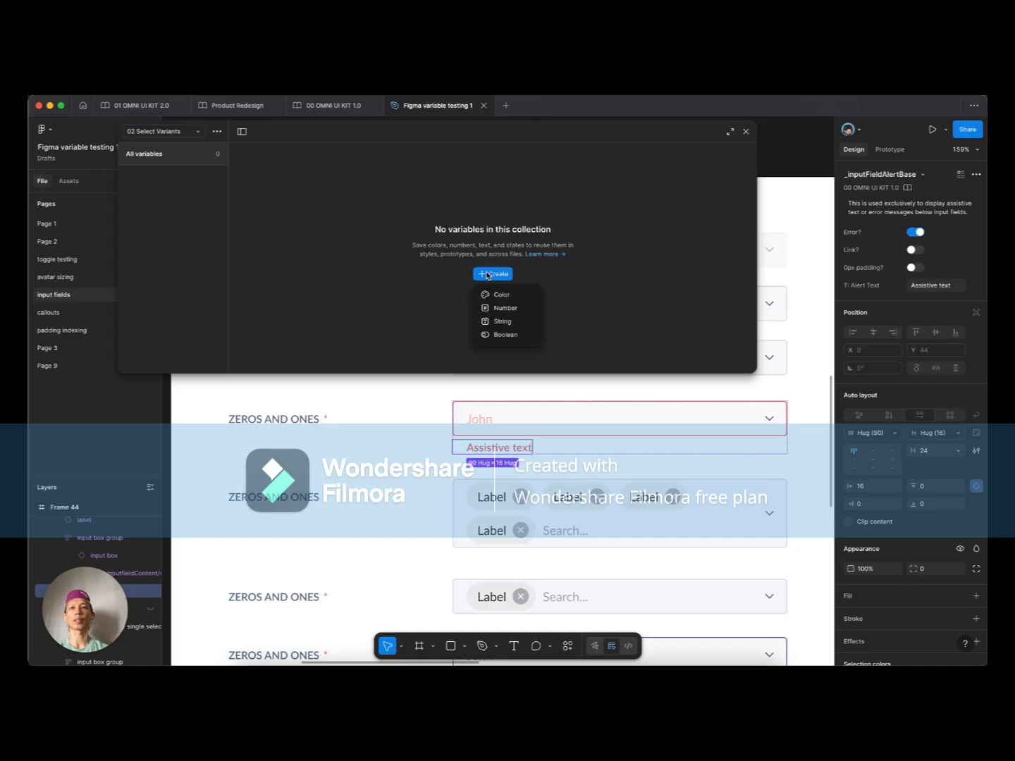
left_click(510, 295)
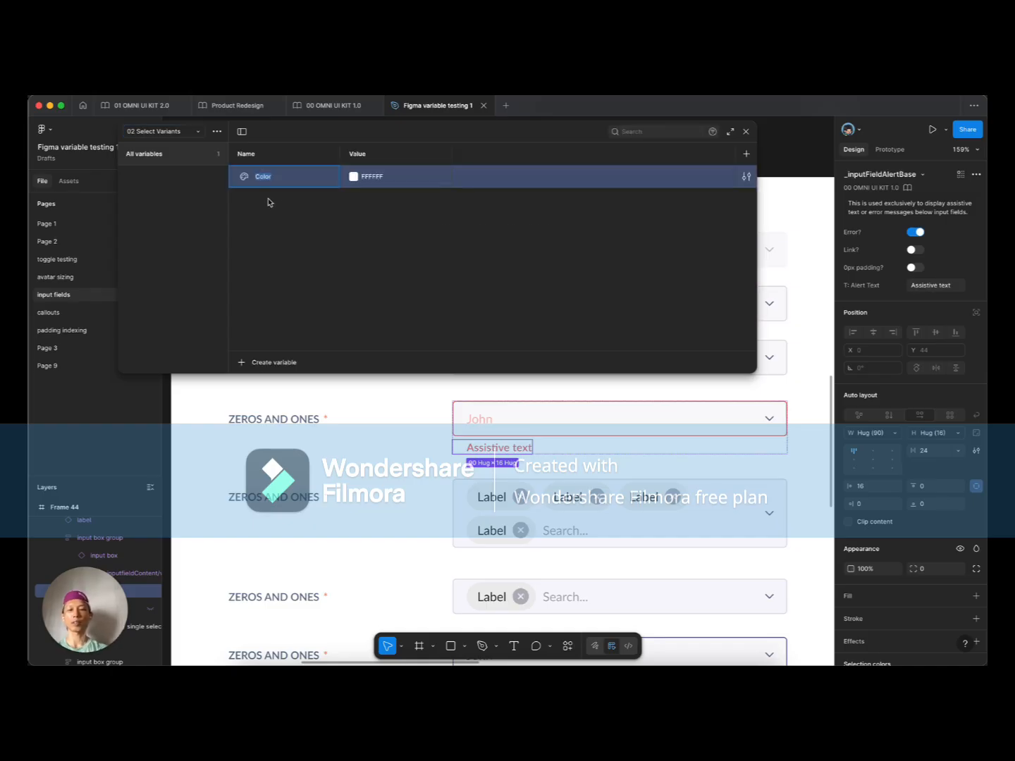
type("text/")
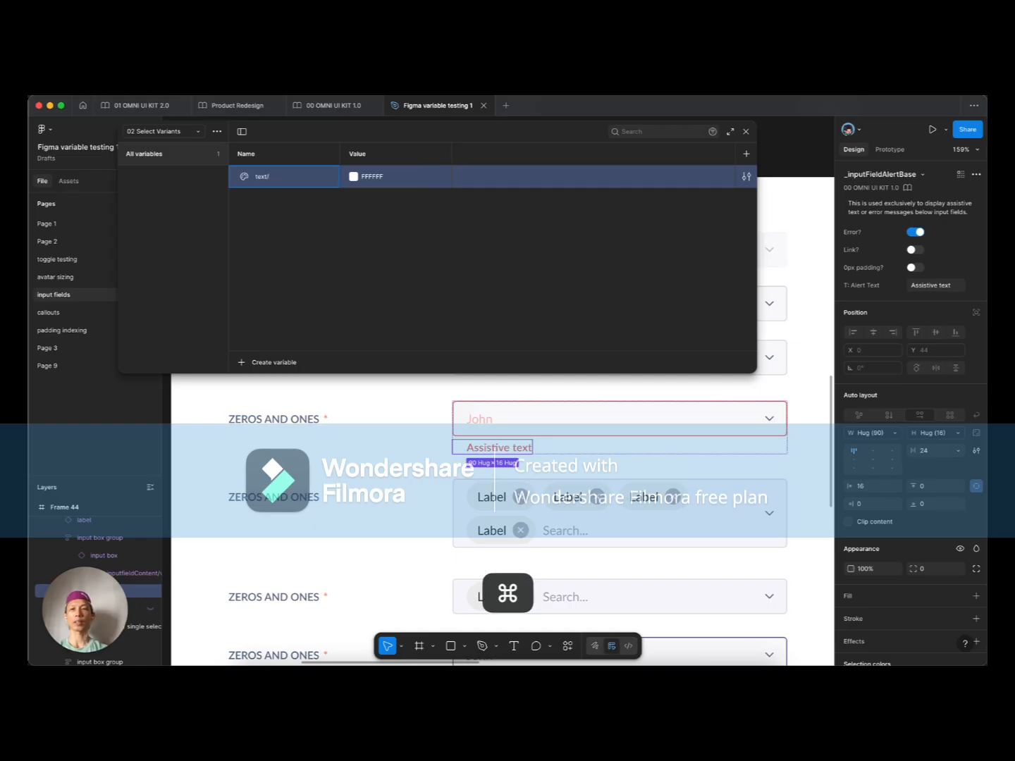
key("super+a")
type("select")
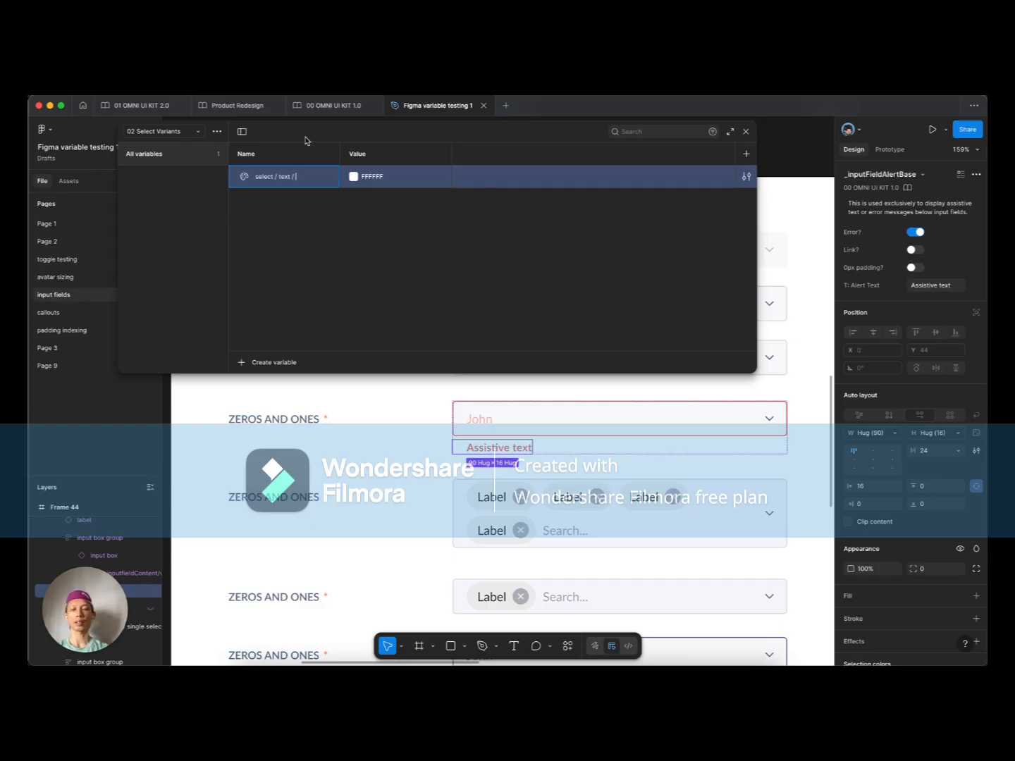
type("al")
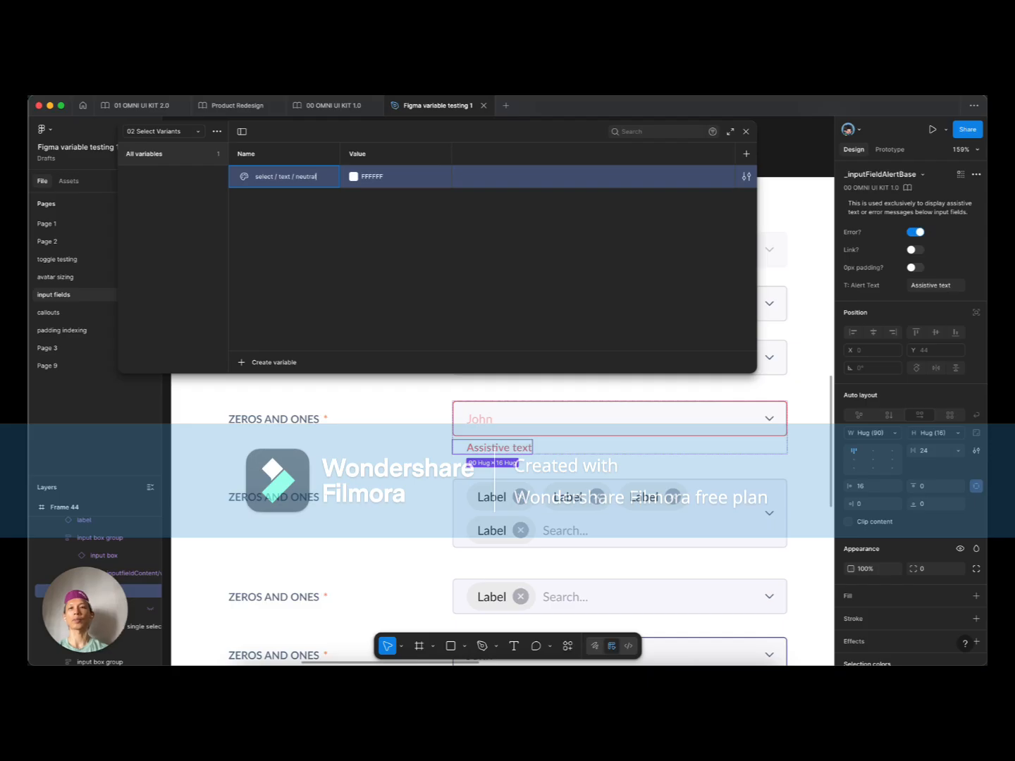
key("Return")
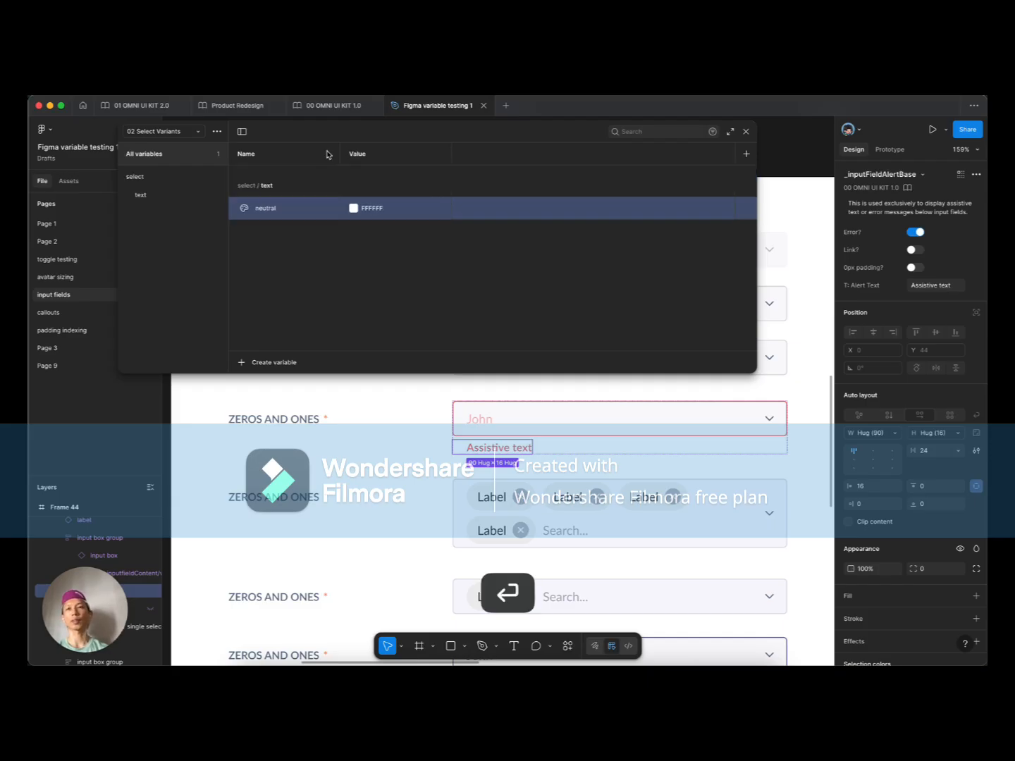
Step: Set up two modes for the collection: Not Filled and Filled
double_click(354, 154)
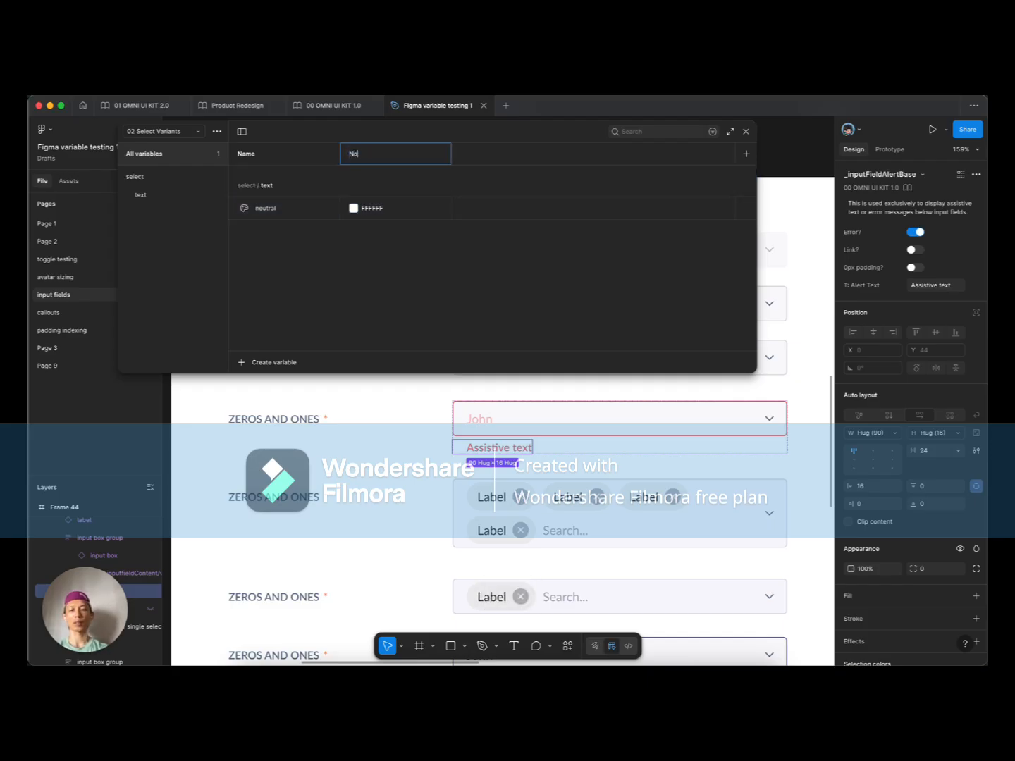
left_click(746, 153)
type("Fil")
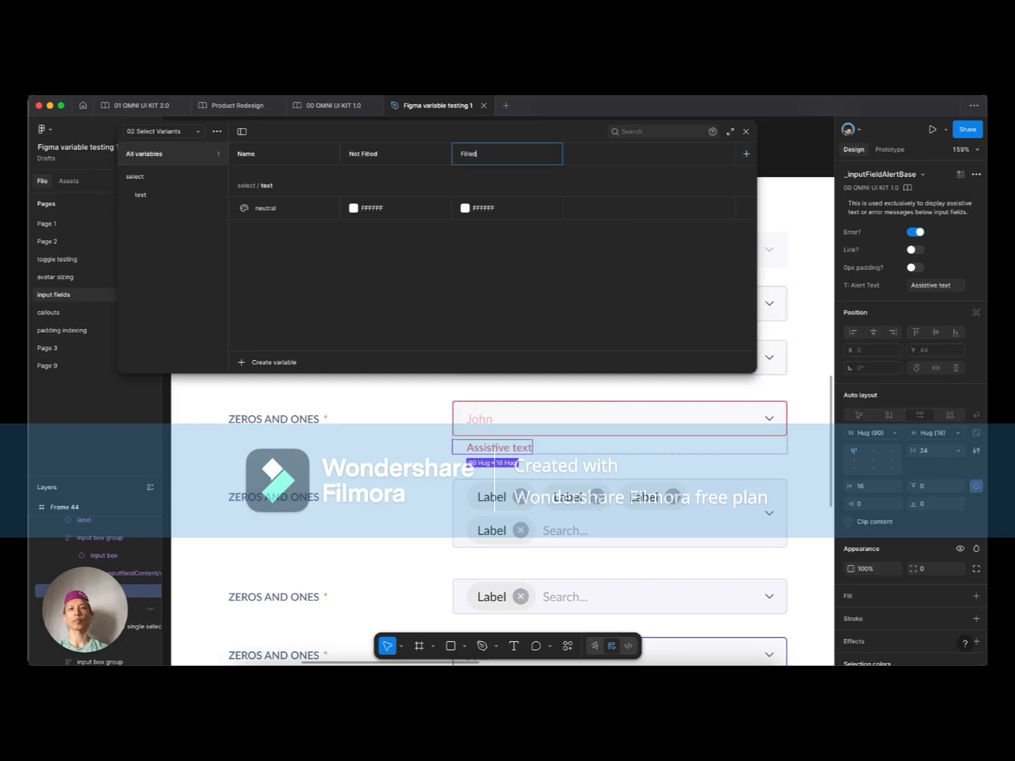
type("led")
key("Tab")
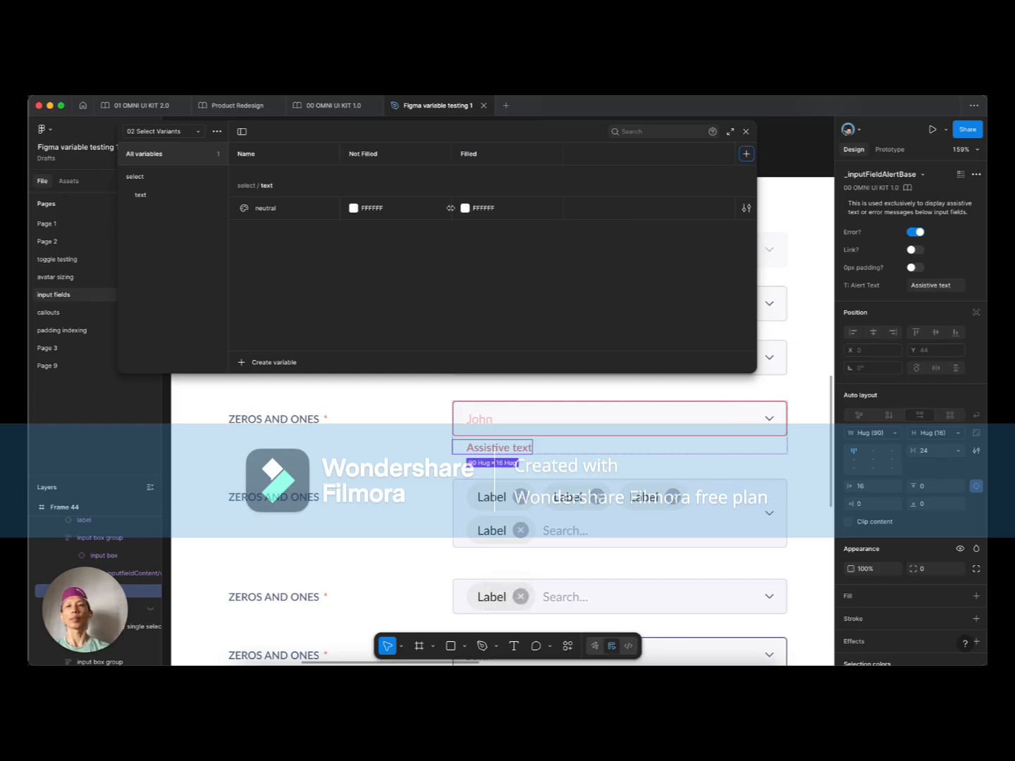
Step: Link neutral's Not Filled and Filled values to select/text/not filled/neutral and select/text/filled/neutral
left_click(353, 209)
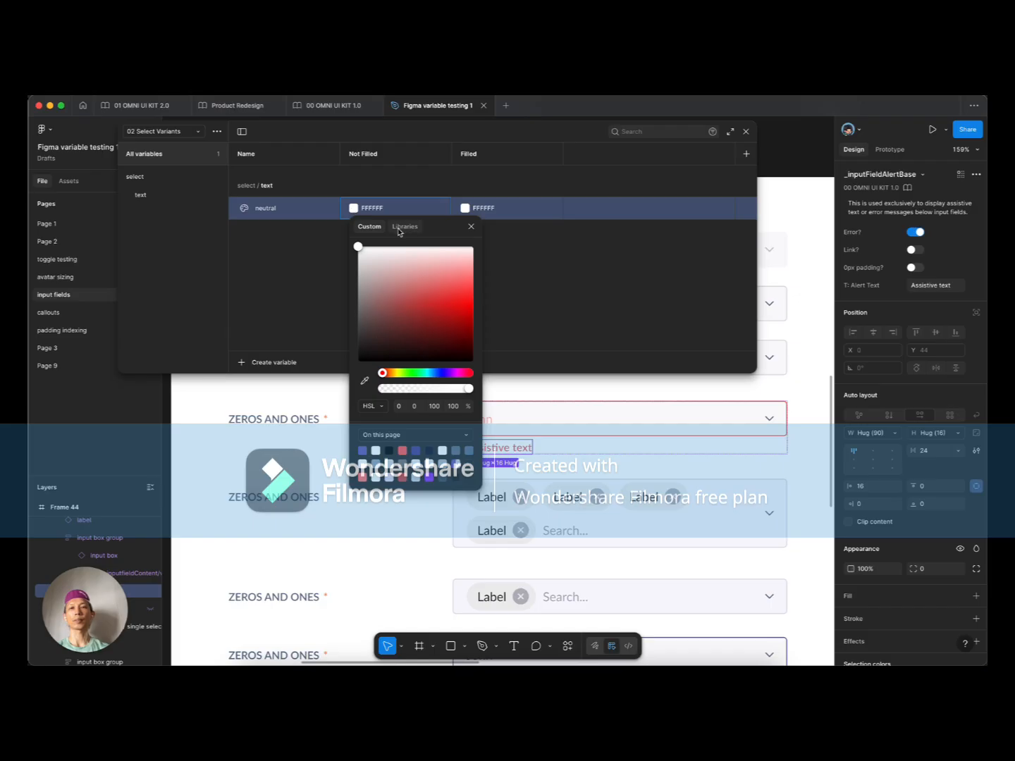
left_click(399, 228)
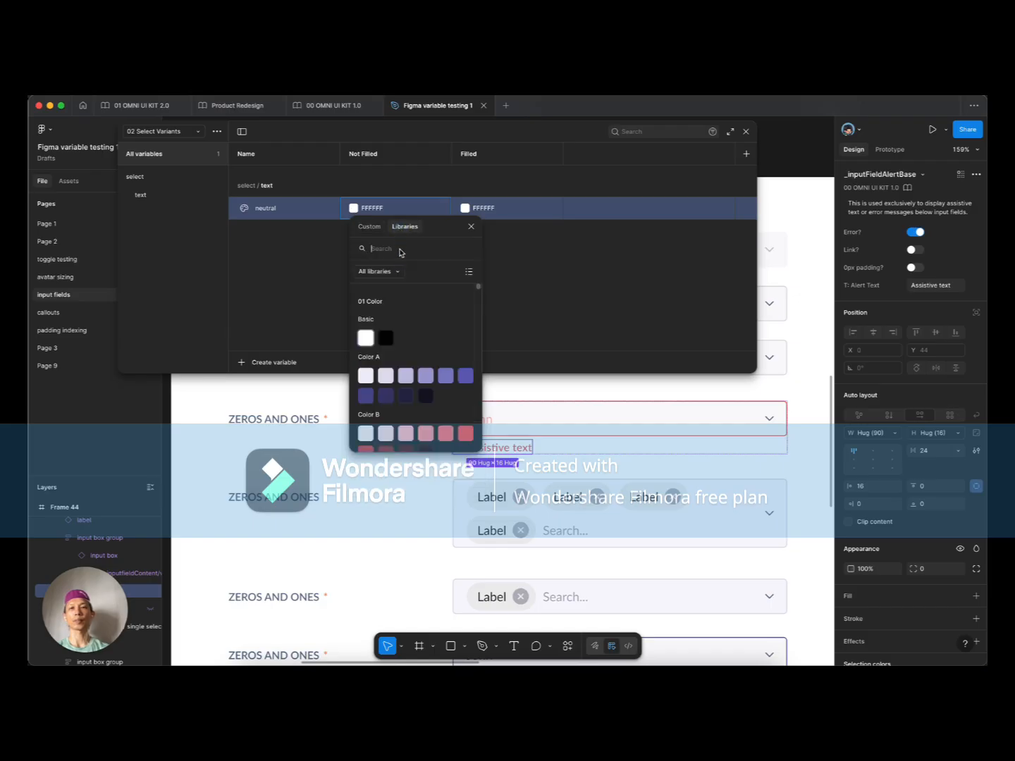
type("select text")
left_click(387, 334)
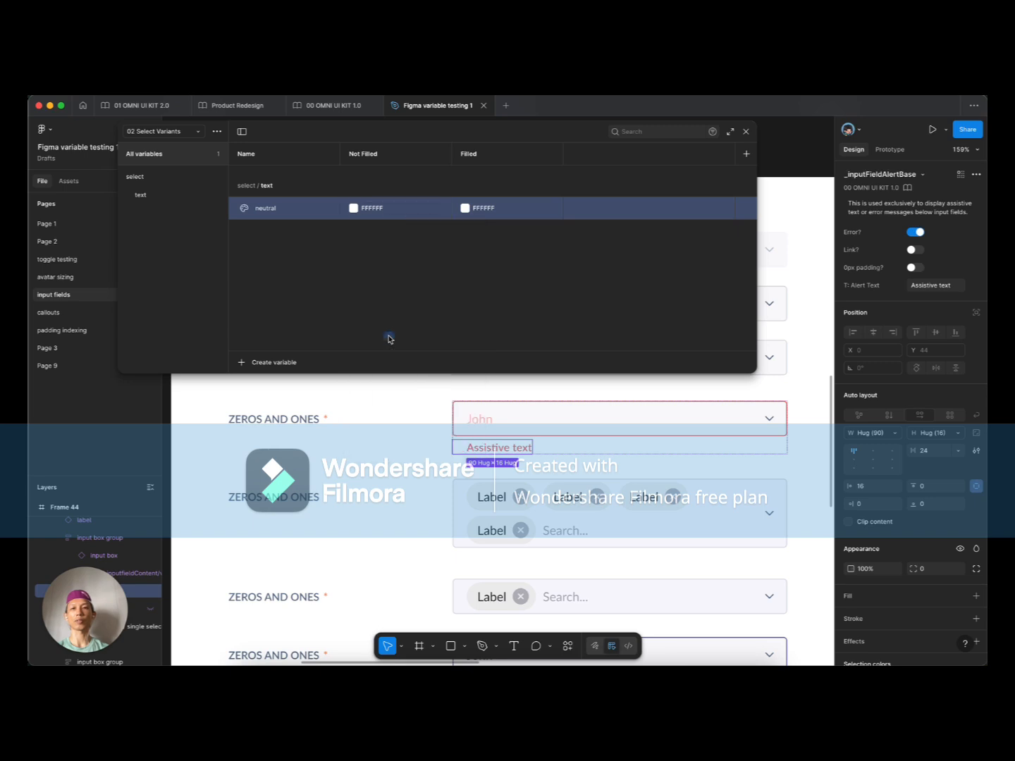
left_click(465, 207)
left_click(515, 225)
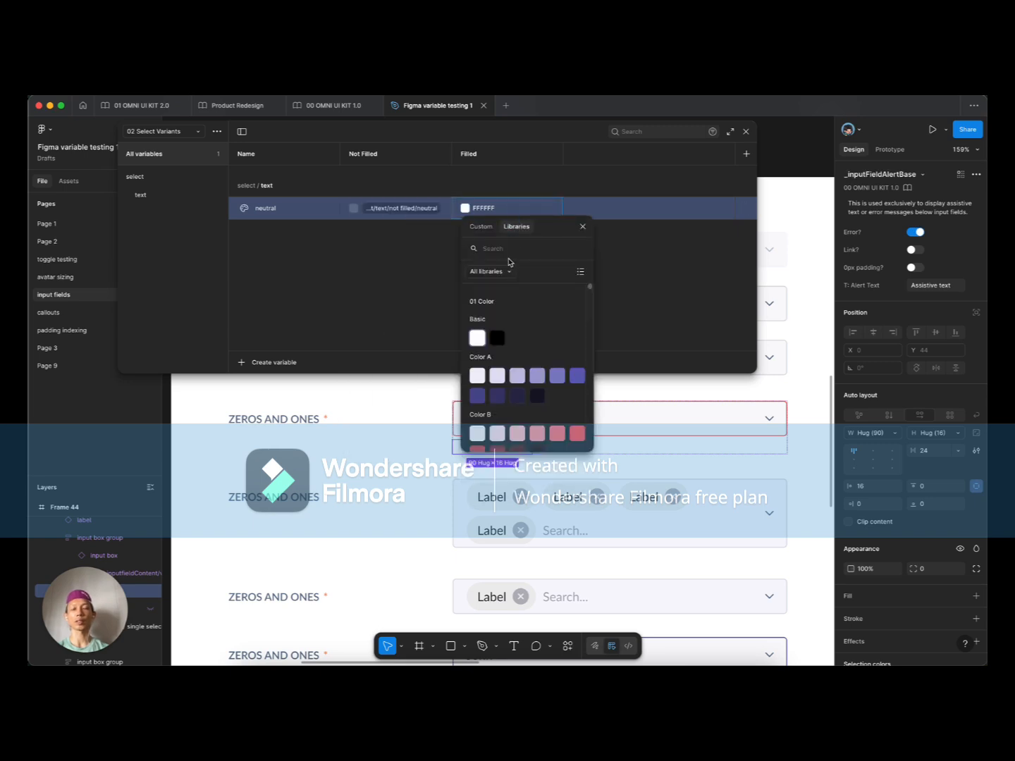
type("select")
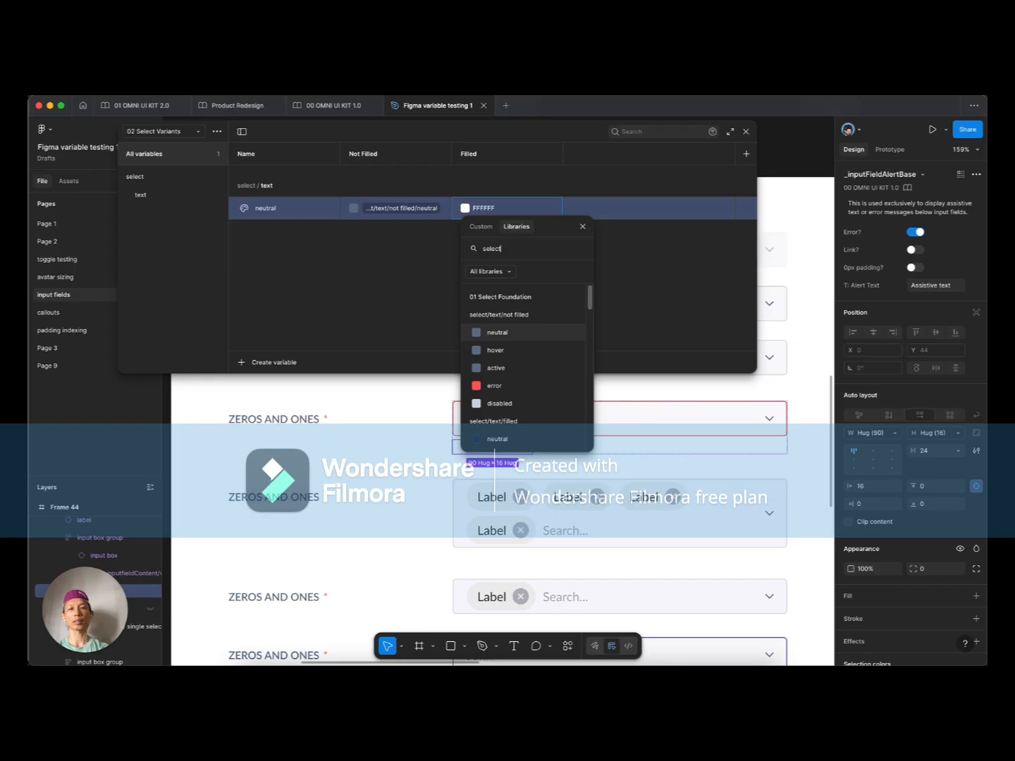
scroll(518, 374, "down", 2)
left_click(518, 360)
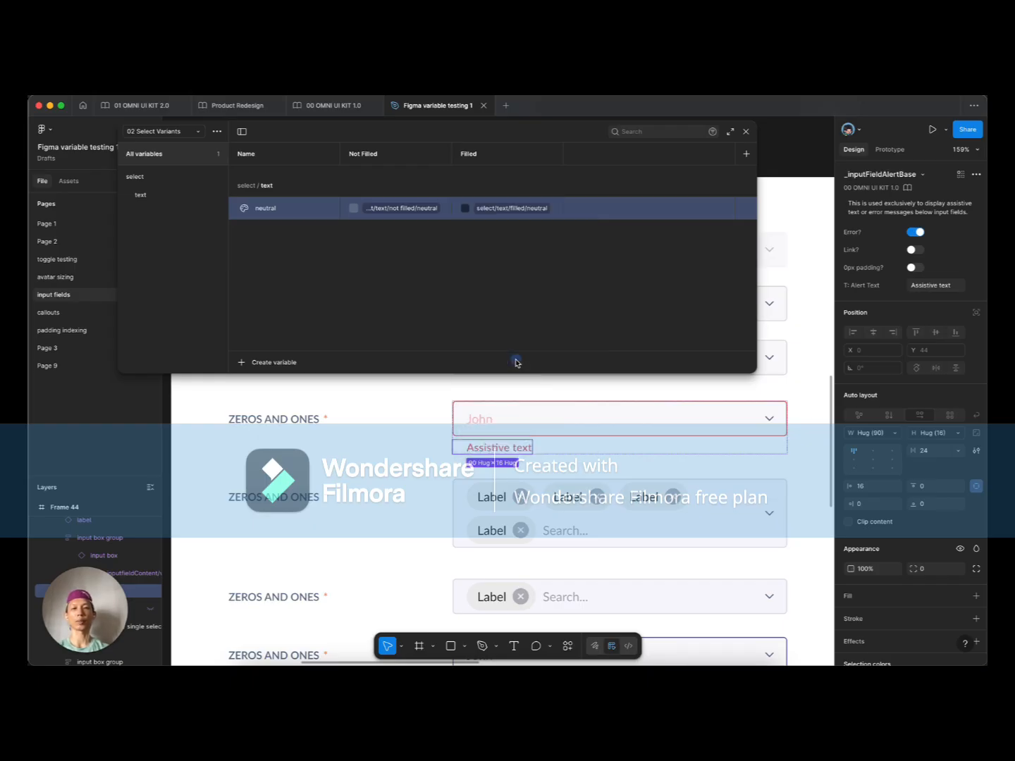
left_click(746, 208)
Step: Change which properties the neutral text variable can be applied to
left_click(649, 225)
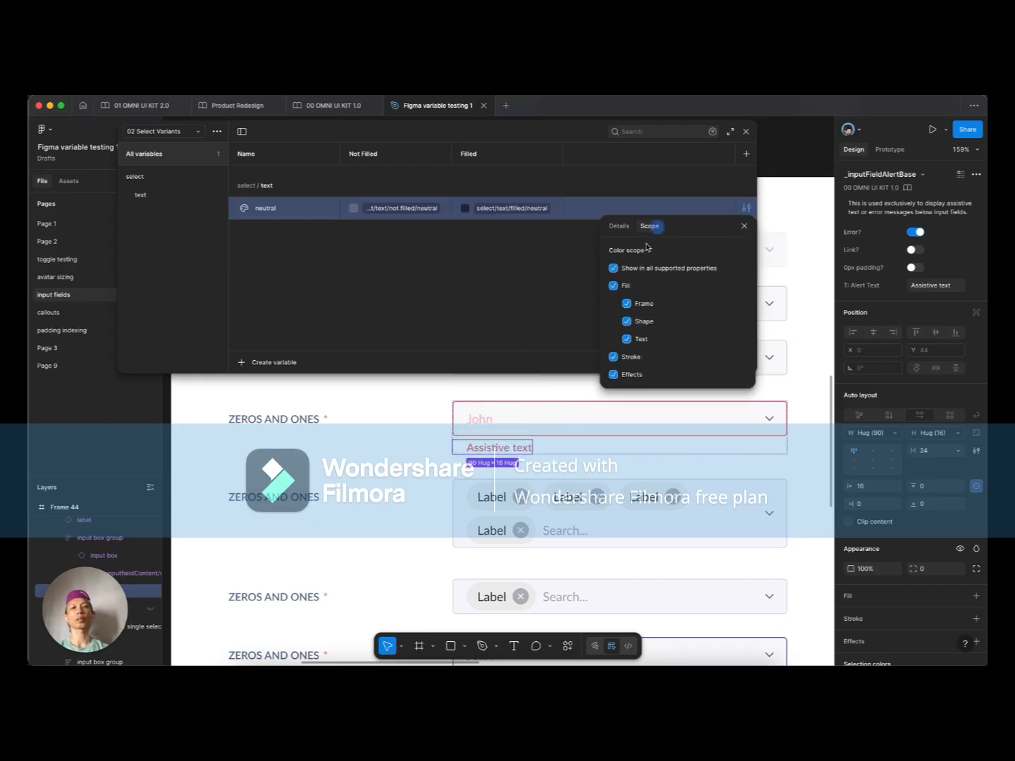
left_click(614, 269)
left_click(405, 254)
Step: Duplicate neutral as hover, linked to select/text/not filled/hover and select/text/filled/hover
right_click(298, 209)
left_click(321, 279)
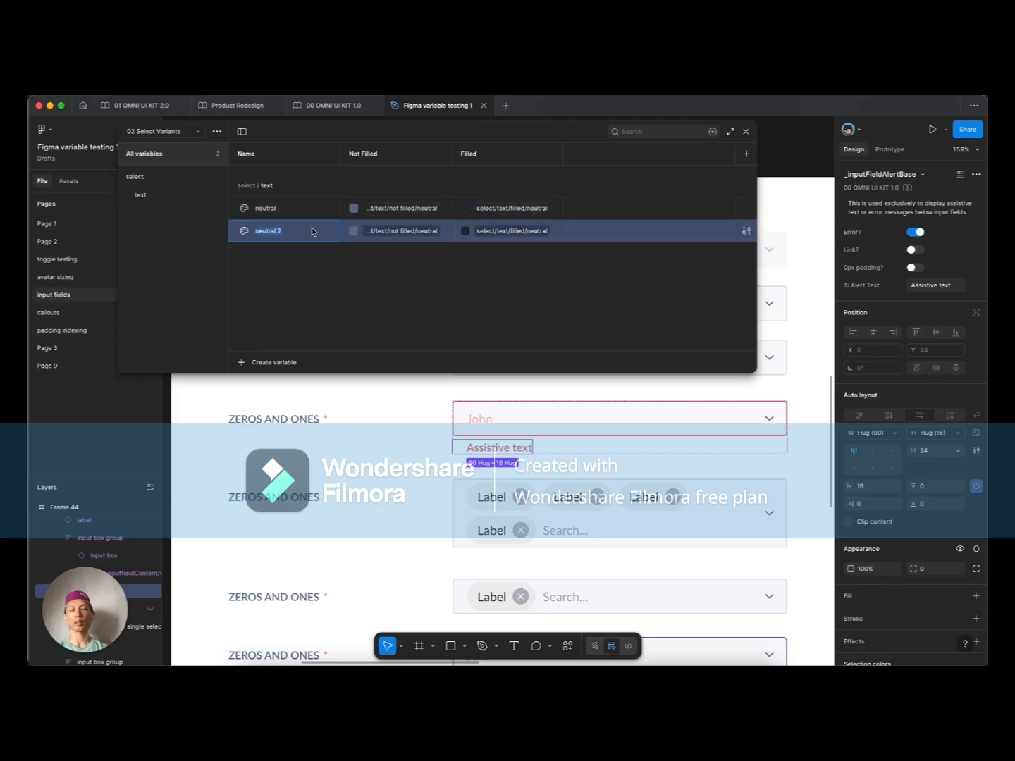
type("hover")
key("Tab")
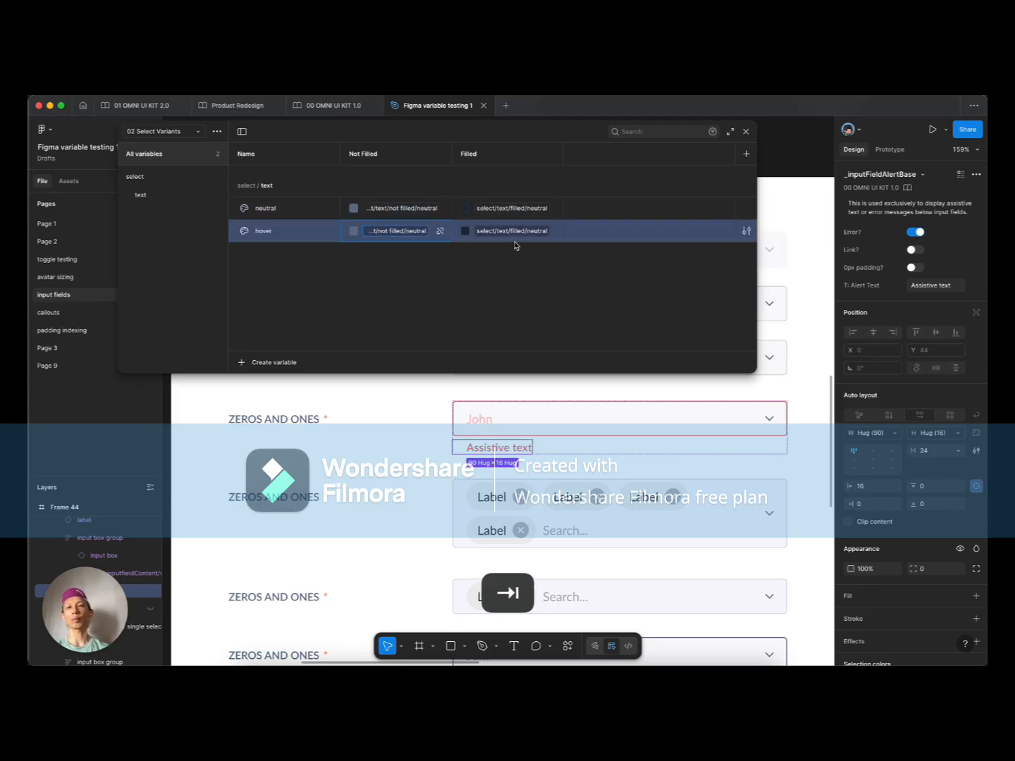
left_click(403, 233)
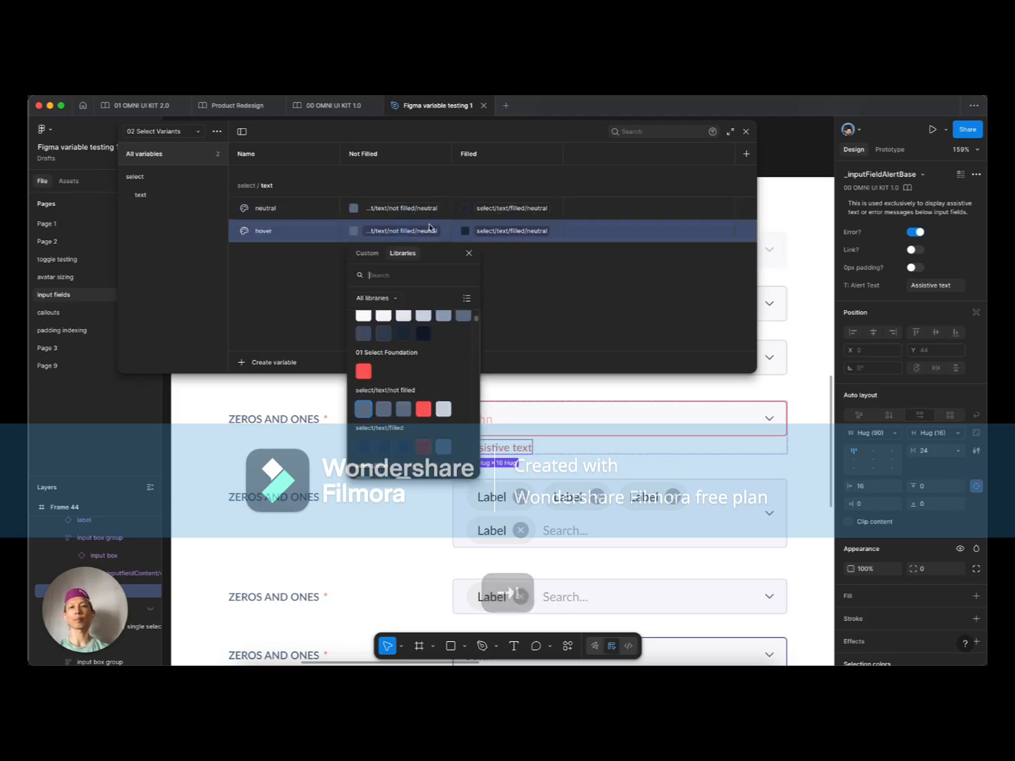
left_click(379, 414)
left_click(498, 231)
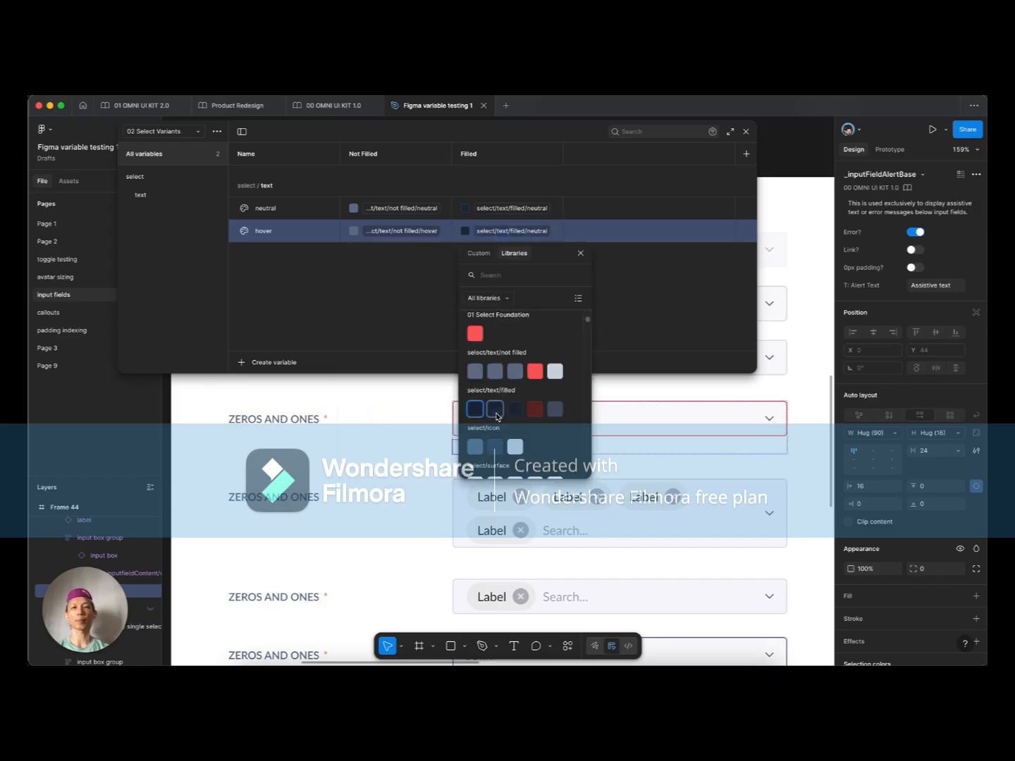
left_click(498, 415)
Step: Duplicate the text variables into an icon group and link Not Filled values to select/icon colours
right_click(302, 230)
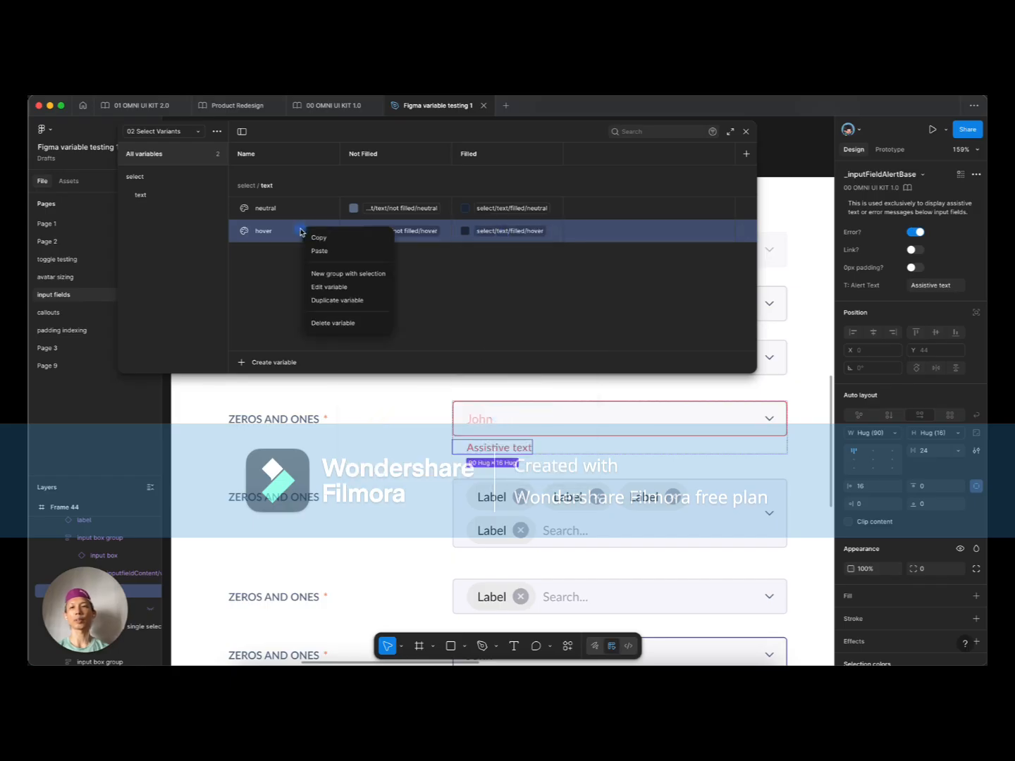
left_click(332, 301)
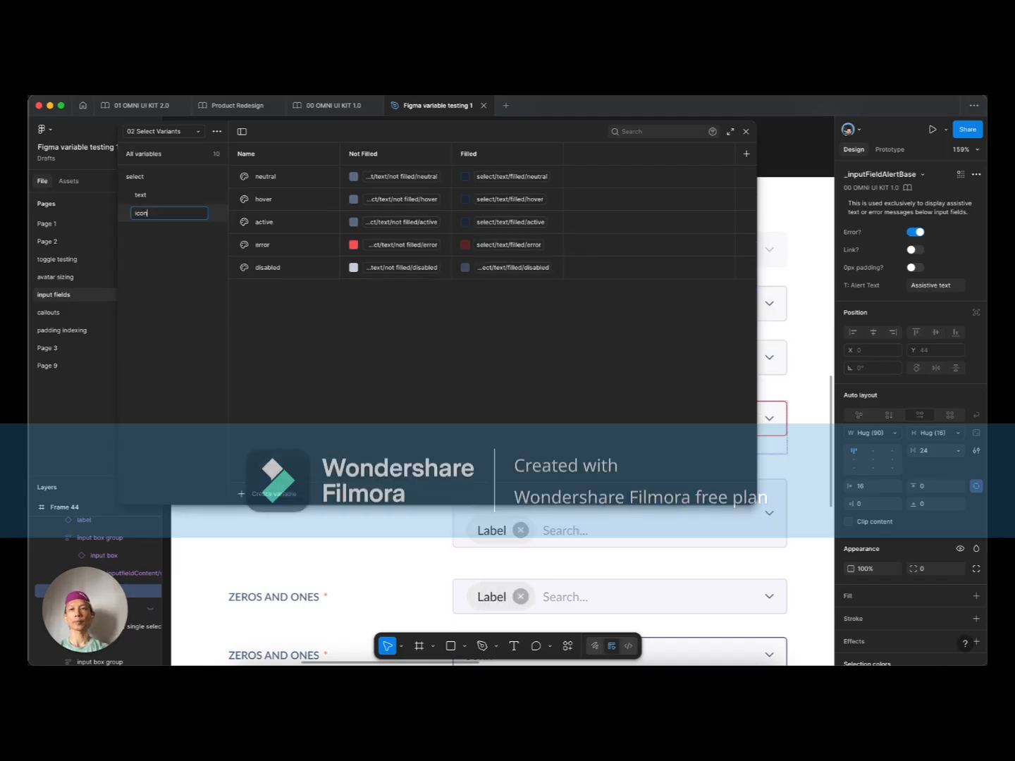
key("Return")
left_click(403, 176)
left_click(404, 199)
left_click(363, 384)
left_click(404, 222)
left_click(383, 407)
left_click(404, 245)
left_click(405, 268)
Step: Link the icon group's Filled values to the matching select/icon colours
left_click(403, 452)
left_click(511, 177)
left_click(520, 199)
left_click(502, 244)
left_click(162, 196)
Step: Duplicate the text group as surface and link its Not Filled values to select/surface colours
right_click(161, 194)
left_click(186, 211)
double_click(151, 231)
type("surface")
left_click(403, 177)
left_click(364, 404)
left_click(403, 200)
left_click(383, 406)
left_click(403, 222)
left_click(403, 408)
left_click(405, 244)
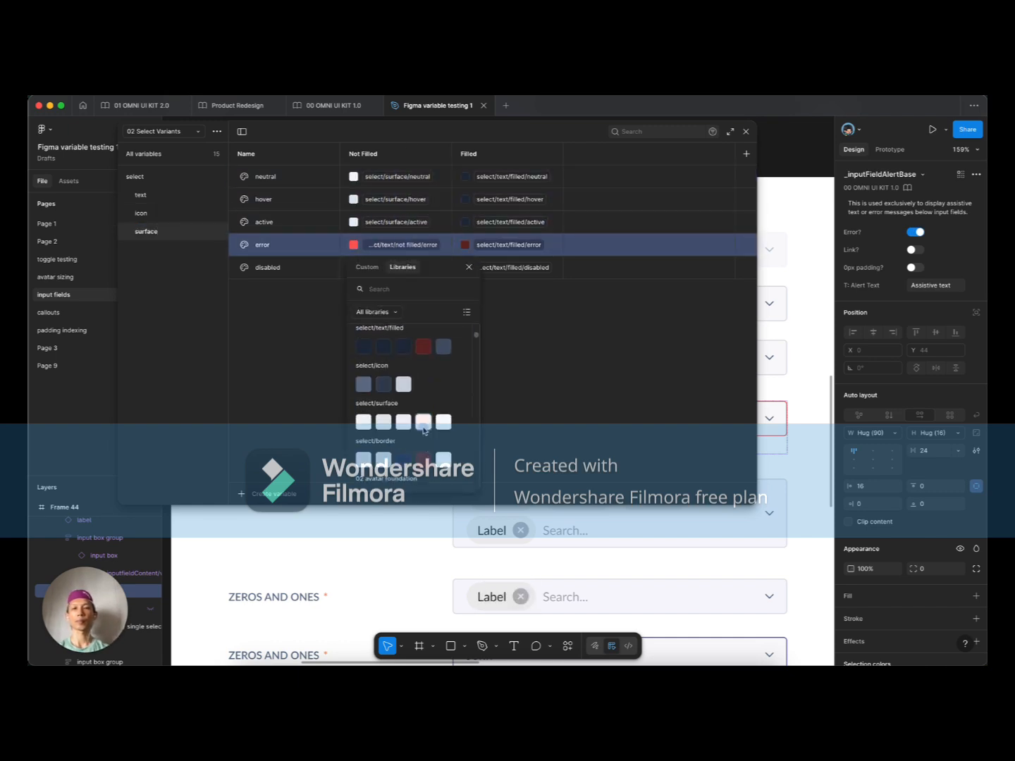
Step: Link the remaining surface values, including Filled, to matching select/surface colours
left_click(423, 427)
left_click(400, 267)
left_click(511, 177)
left_click(476, 332)
left_click(509, 199)
left_click(510, 222)
left_click(515, 267)
Step: Duplicate the surface group as border and link its Not Filled values to select/border colours
right_click(166, 234)
left_click(198, 255)
double_click(149, 250)
type("border")
key("Tab")
left_click(399, 177)
left_click(362, 301)
left_click(397, 200)
left_click(398, 222)
Step: Link the remaining border values, including Filled, to matching select/border colours
left_click(414, 268)
left_click(509, 177)
left_click(476, 301)
left_click(509, 200)
left_click(509, 222)
left_click(521, 246)
left_click(514, 267)
left_click(385, 365)
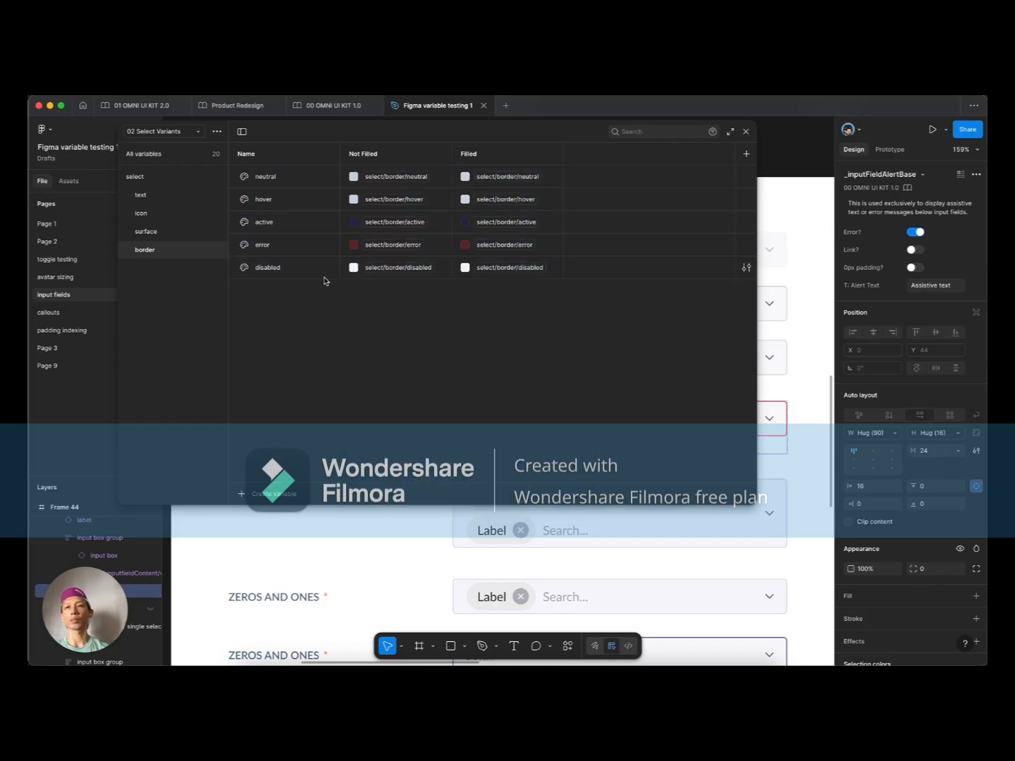
left_click(216, 132)
Step: Create a new variable collection named 03 Select States
left_click(204, 189)
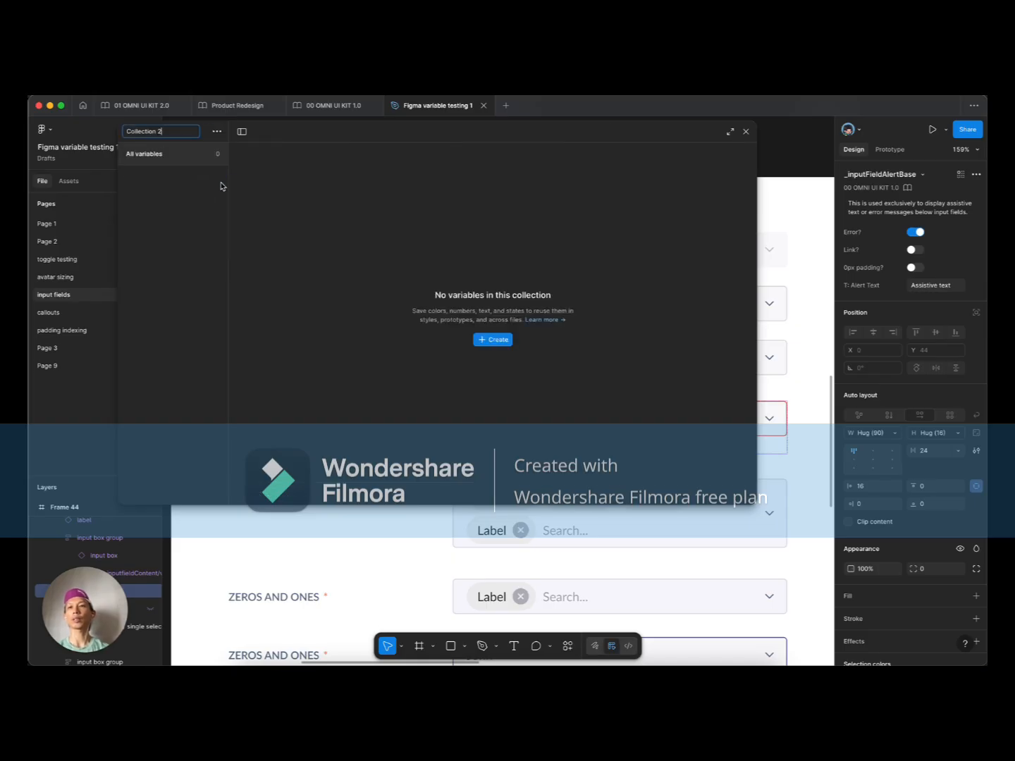
key("super+a")
type("0")
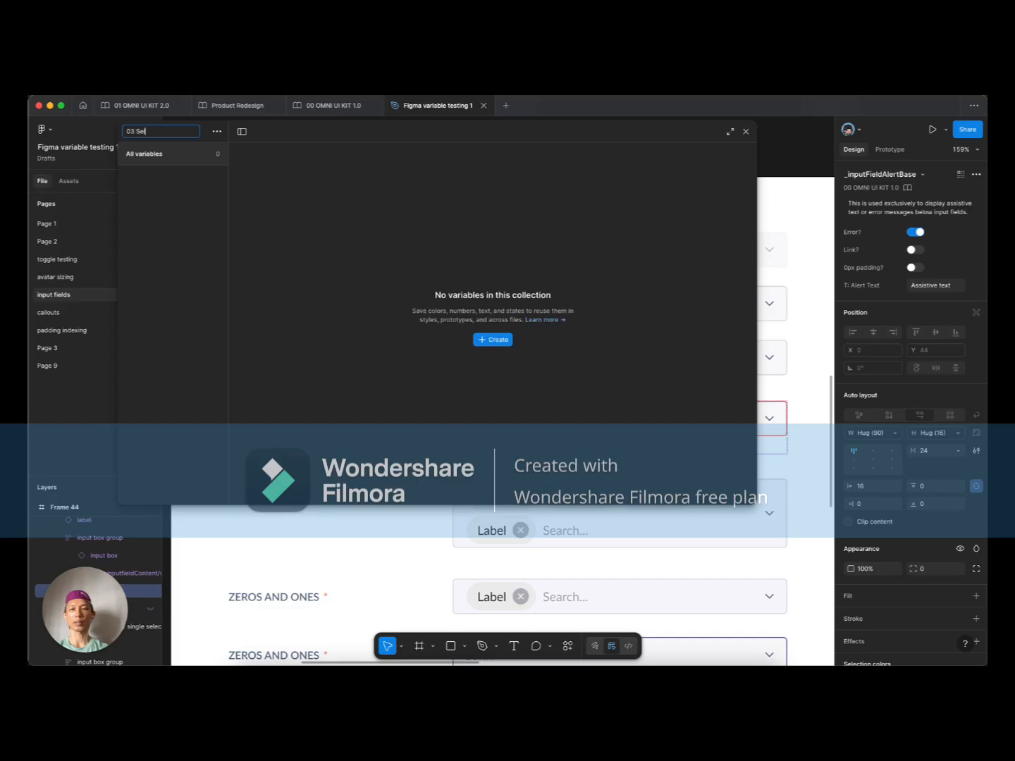
type("3 Select State")
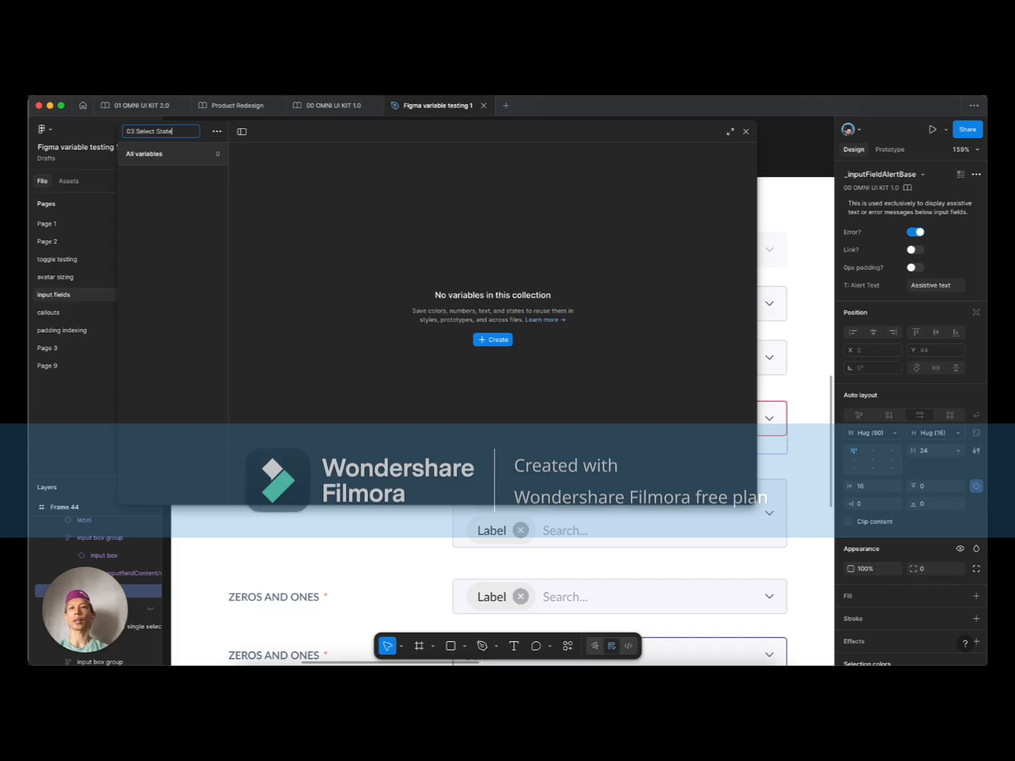
type("s")
key("Return")
Step: Add a colour variable named text and rename the Value mode to Neutral
left_click(496, 341)
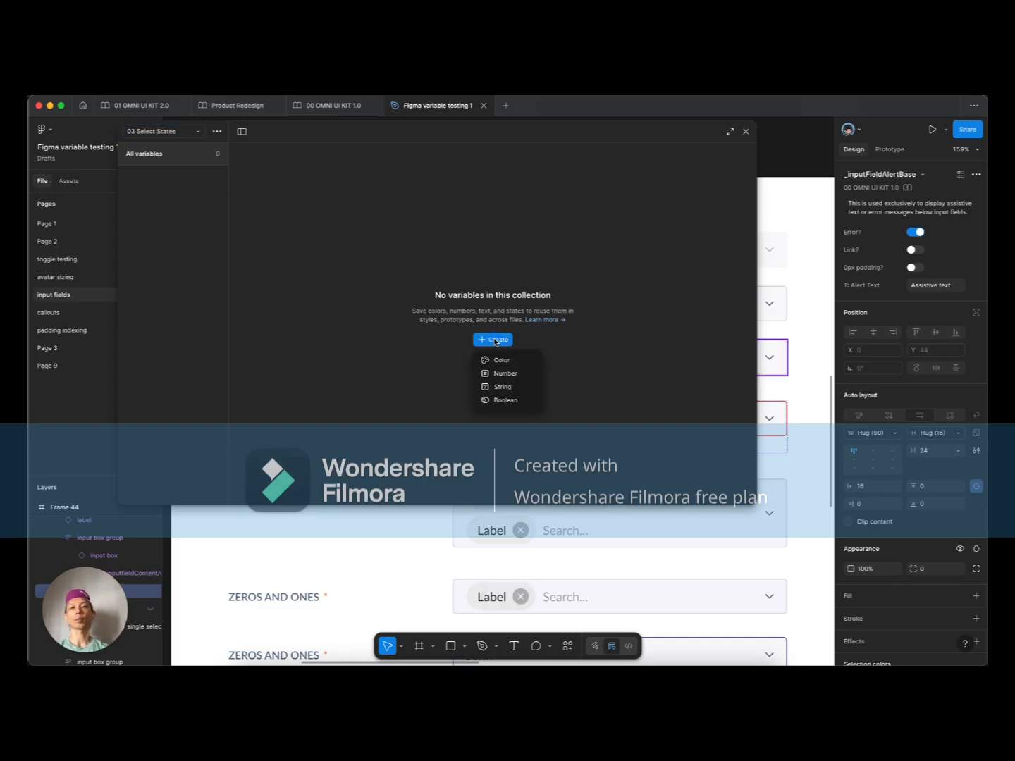
left_click(513, 362)
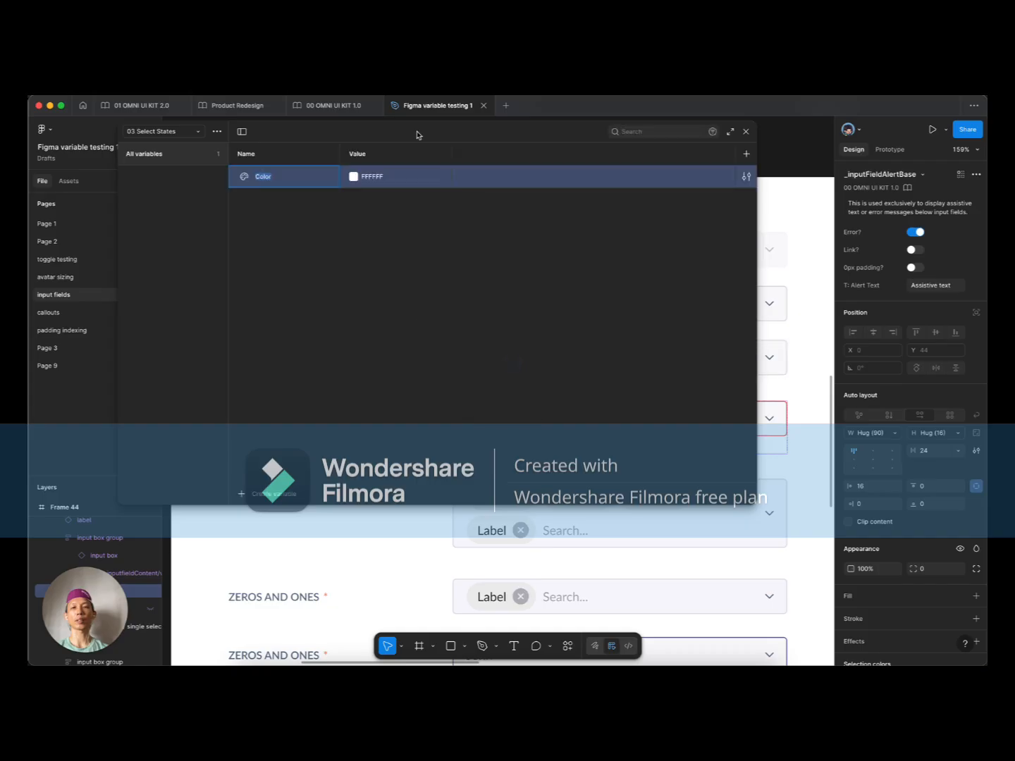
double_click(377, 153)
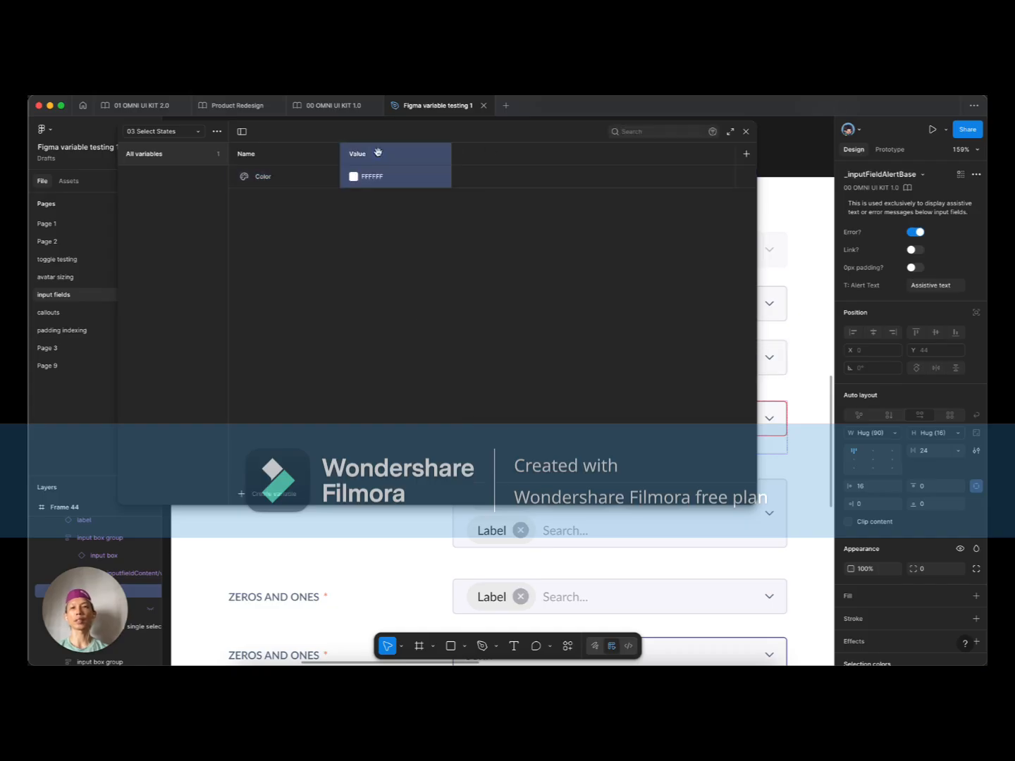
type("Neutral")
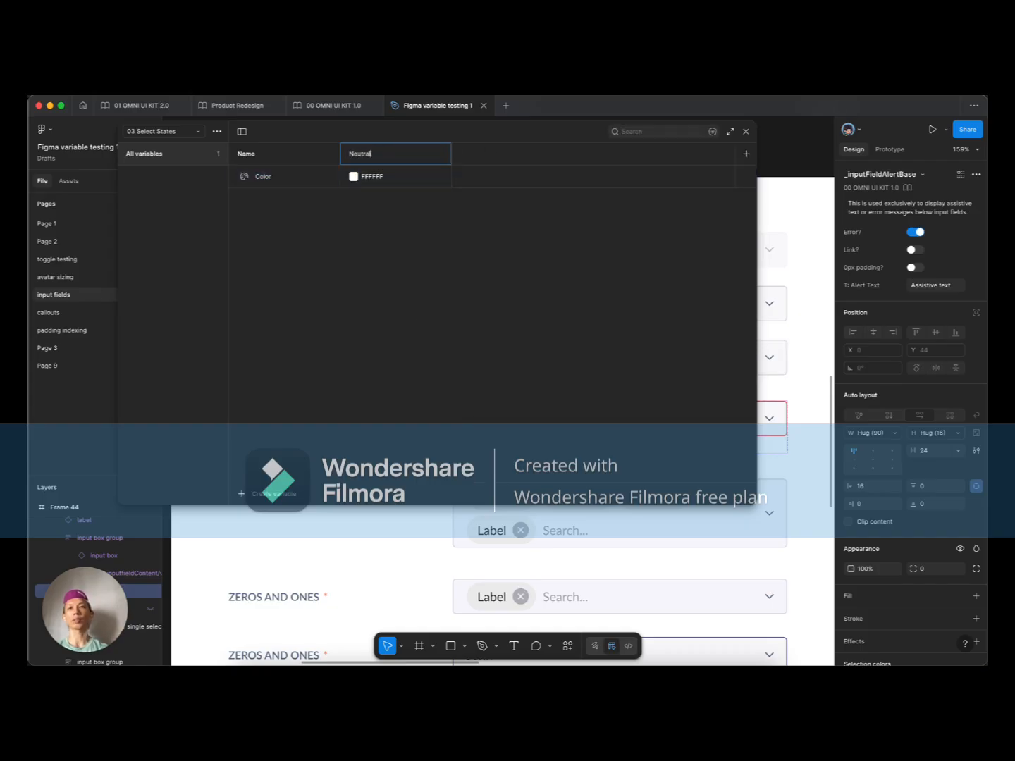
left_click(275, 178)
left_click(275, 178)
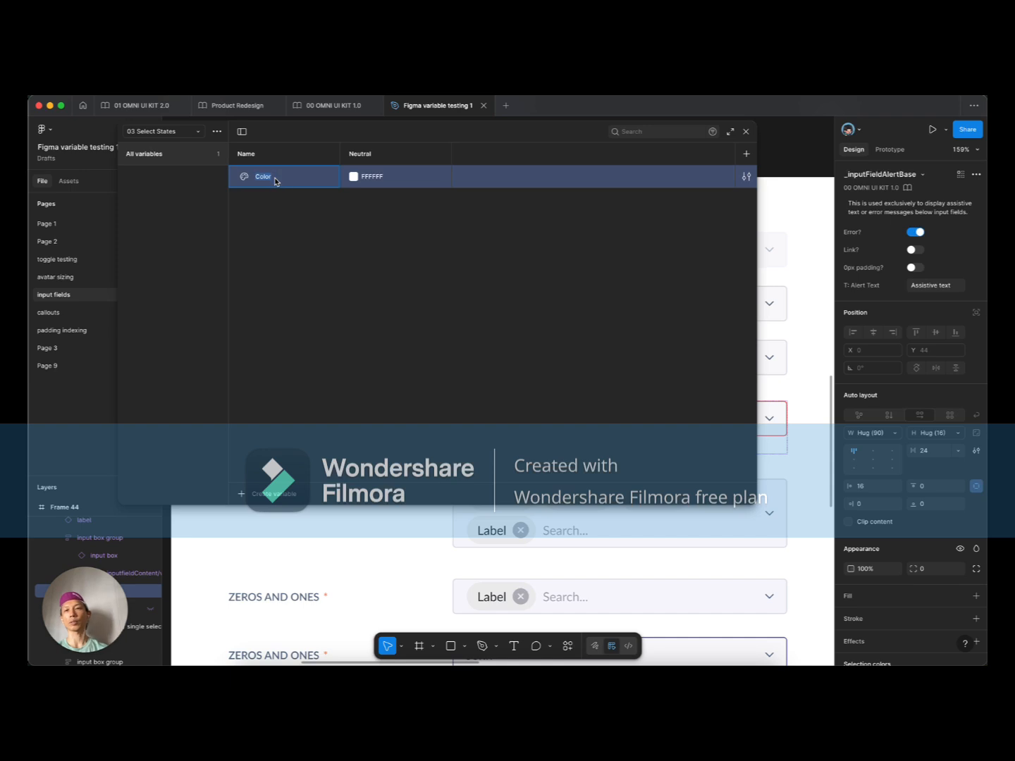
type("text")
key("Tab")
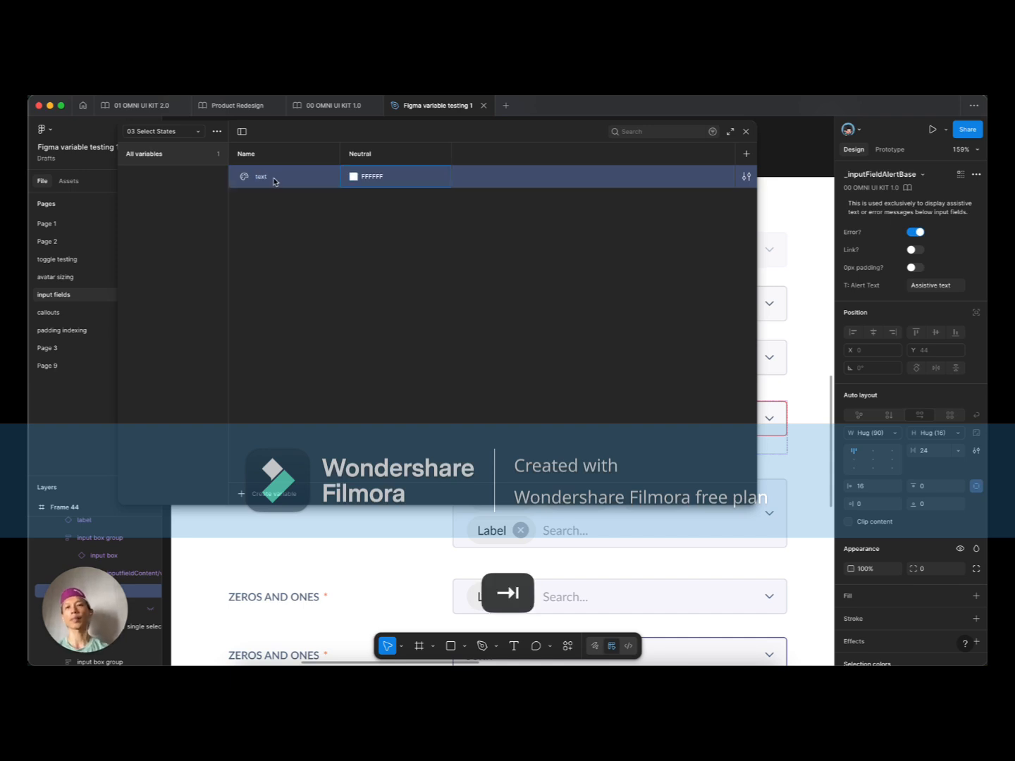
left_click(354, 180)
Step: Link the text variable's Neutral value to the select/text neutral colour
left_click(404, 195)
type("select stext")
key("BackSpace")
key("BackSpace")
key("BackSpace")
key("BackSpace")
key("BackSpace")
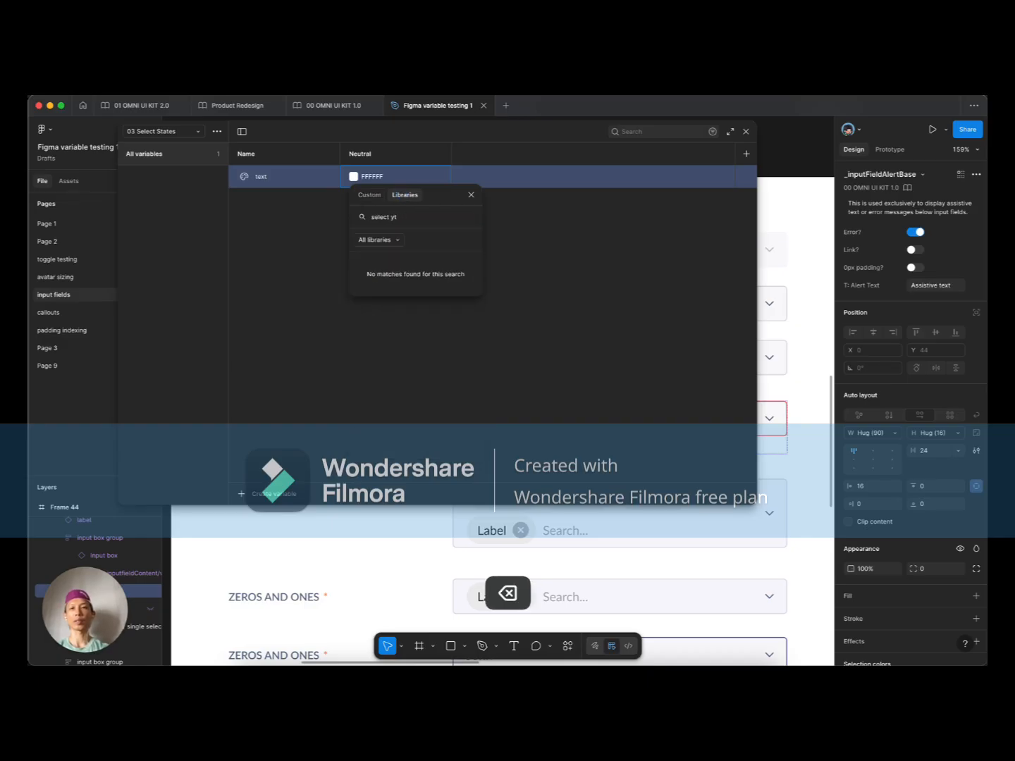
type("text")
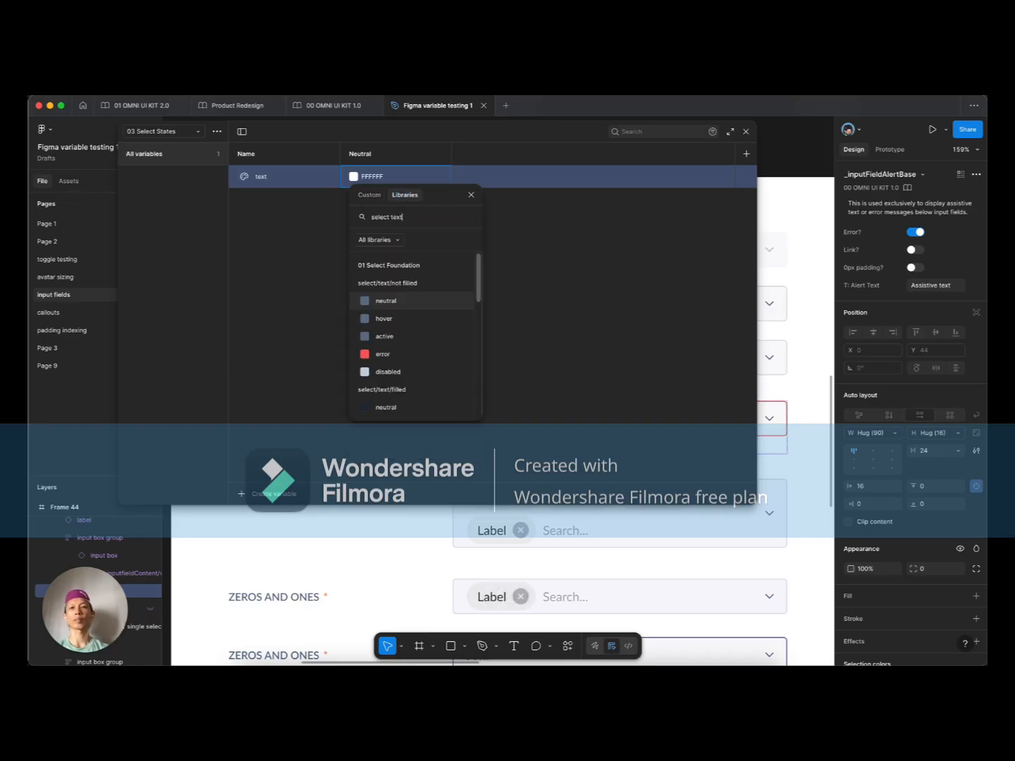
type(" neu")
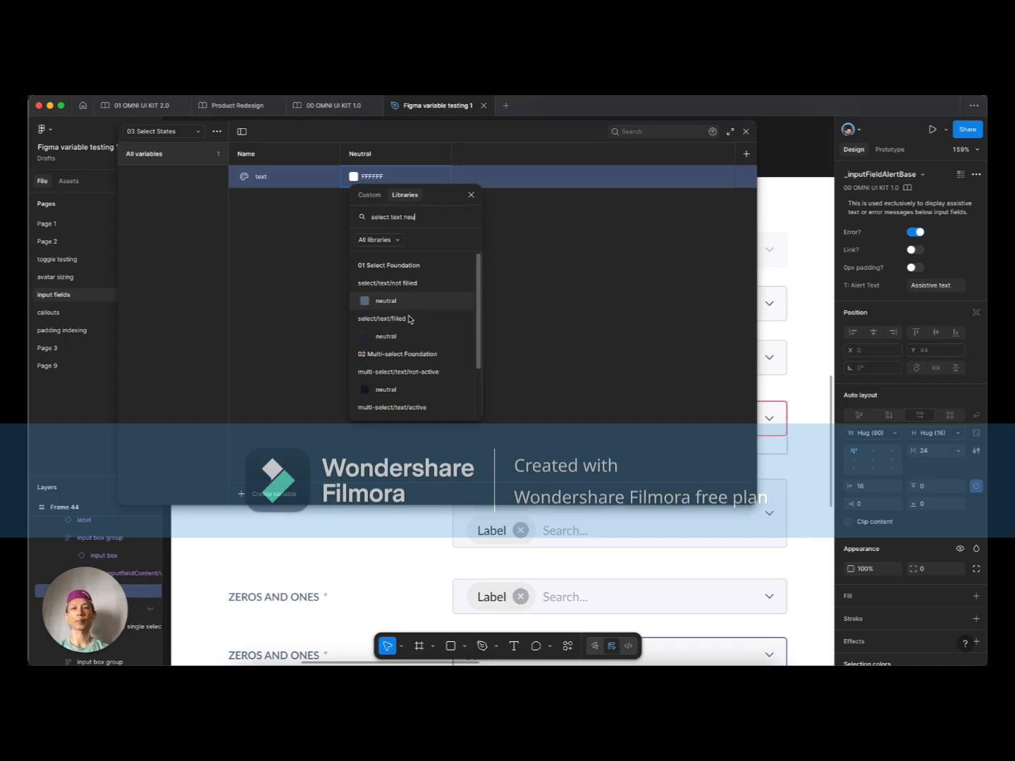
scroll(404, 320, "down", 2)
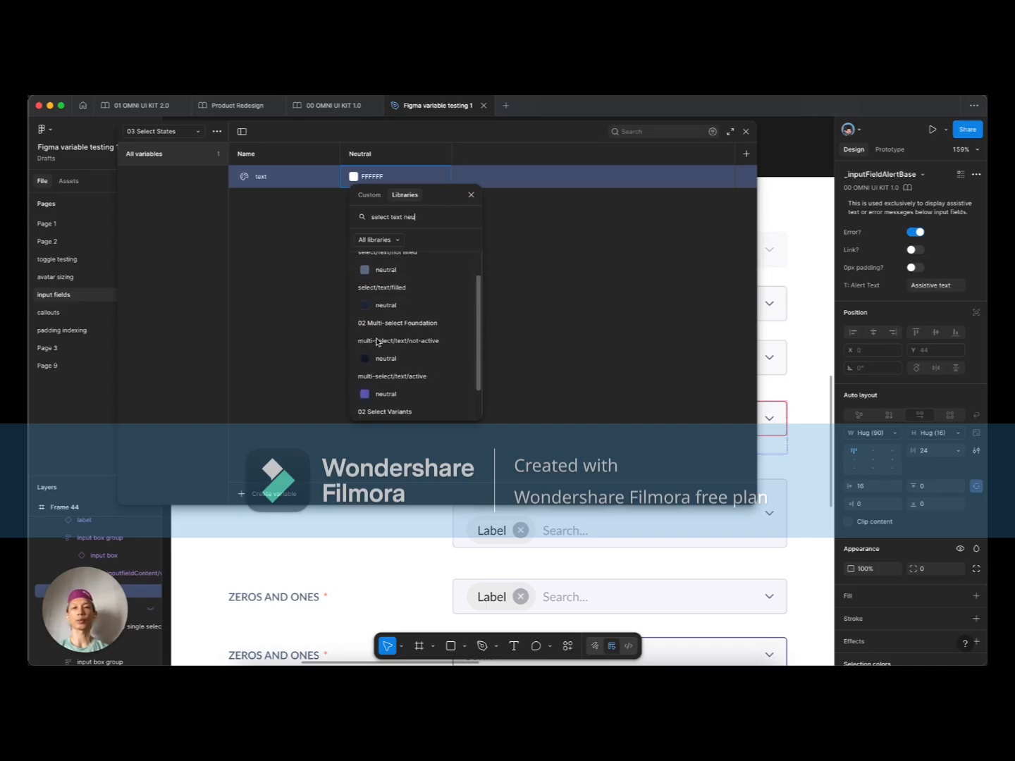
scroll(384, 332, "down", 2)
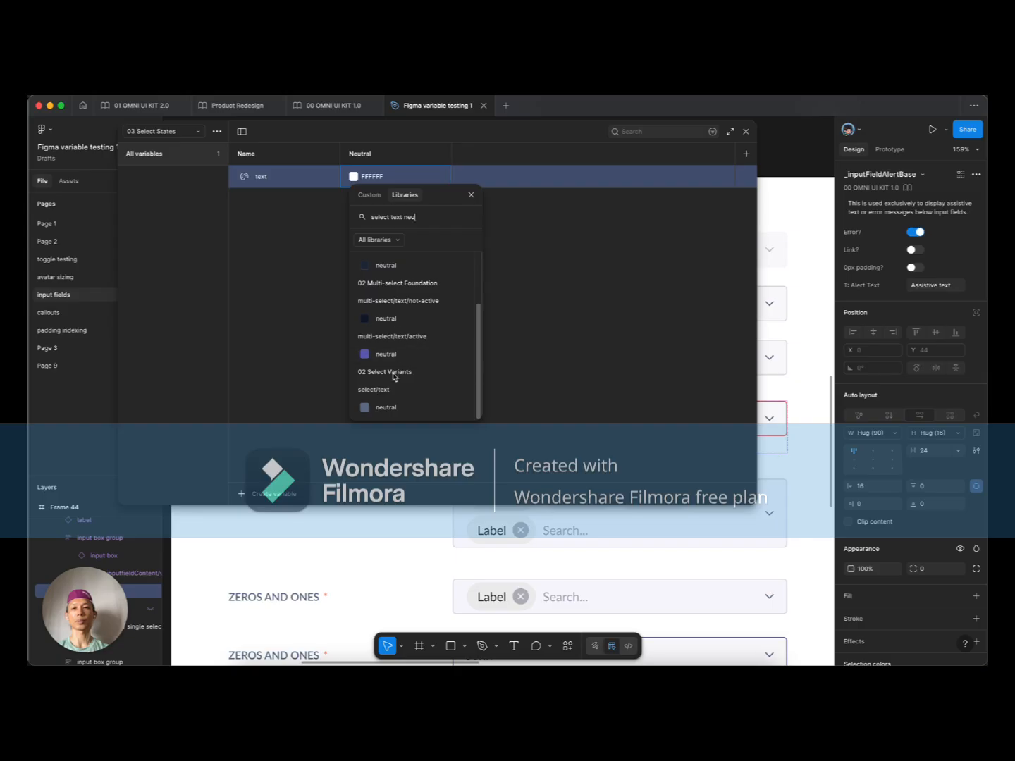
left_click(391, 408)
Step: Add Hover and Active modes to the collection
left_click(746, 154)
type("Hover")
left_click(489, 356)
left_click(746, 153)
type("Active")
left_click(607, 177)
Step: Add Error and Disabled modes aliased to select/text/error and select/text/disabled
left_click(746, 154)
type("Error")
left_click(700, 176)
left_click(735, 356)
left_click(745, 154)
type("Disabled")
left_click(677, 177)
left_click(725, 357)
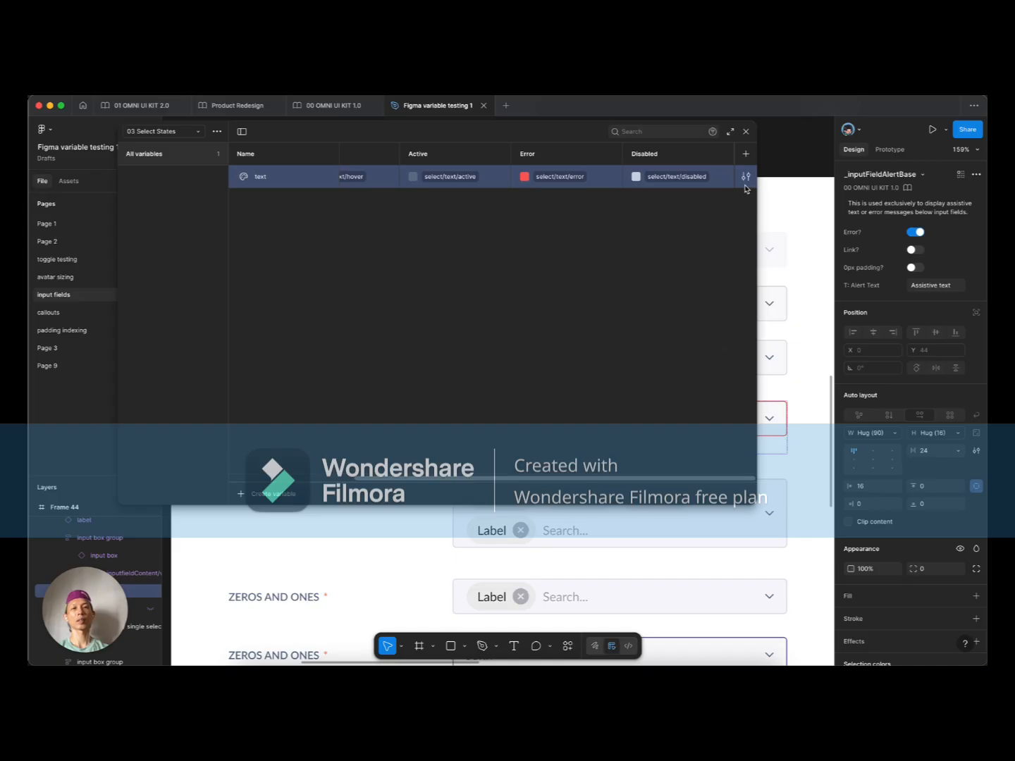
Step: Restrict the text variable's scope to text fills only
left_click(745, 178)
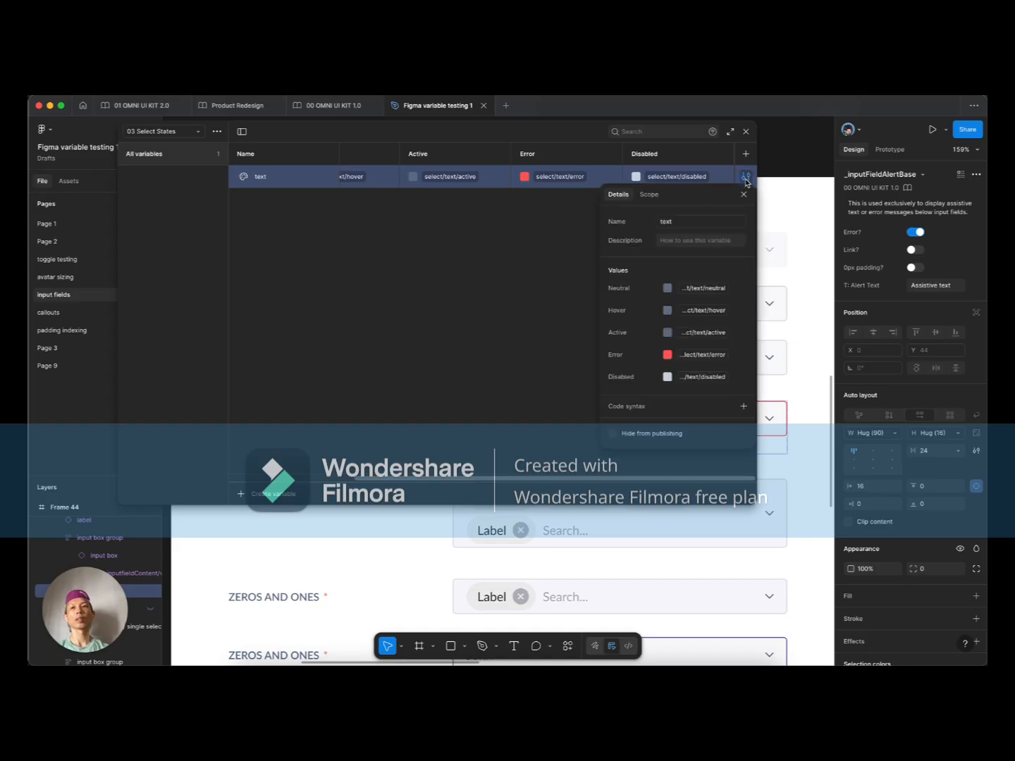
left_click(649, 194)
left_click(612, 237)
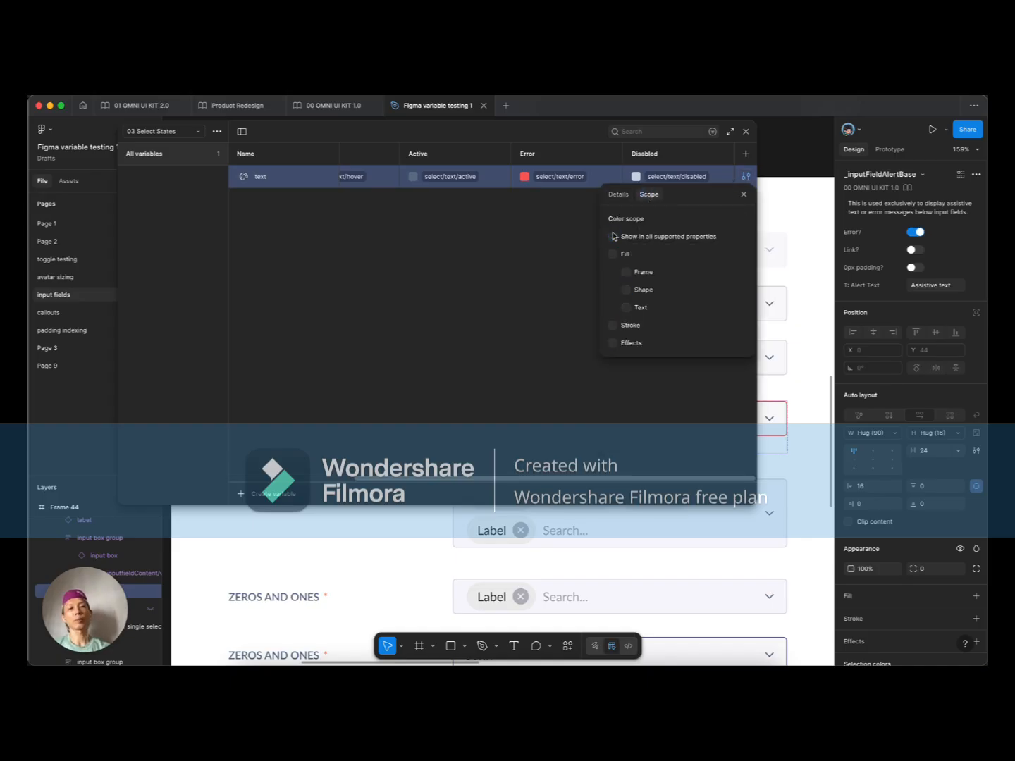
left_click(627, 308)
left_click(510, 283)
Step: Duplicate the text variable and name the copy 'icon'
right_click(310, 182)
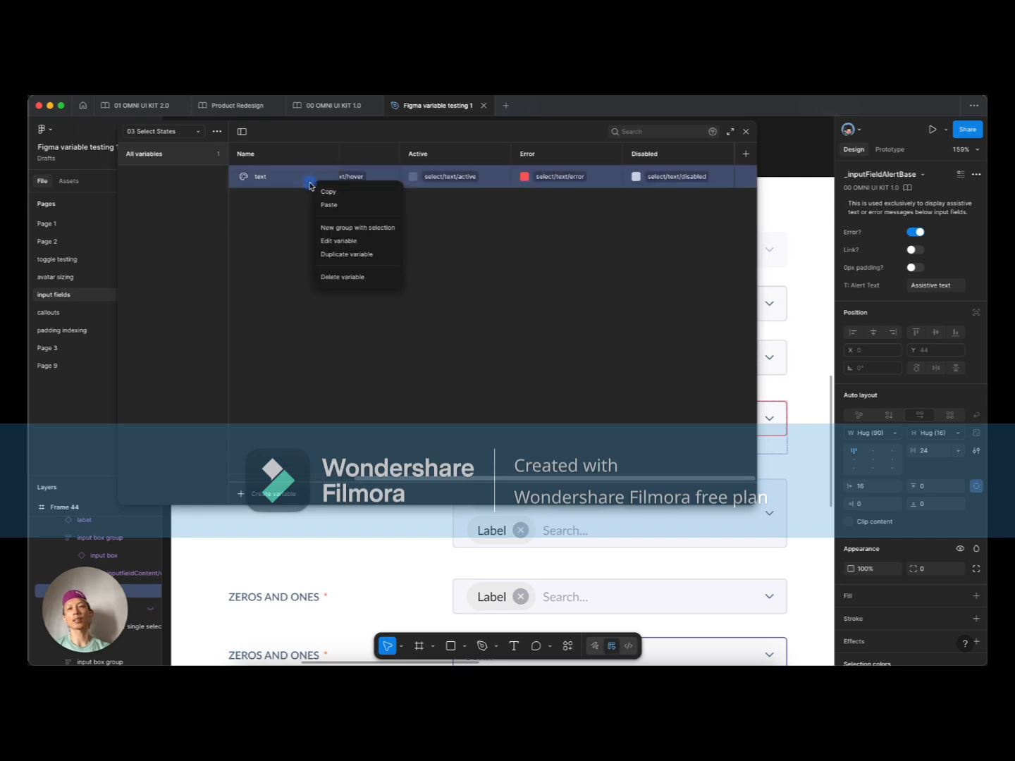
left_click(337, 255)
type("icon")
key("Return")
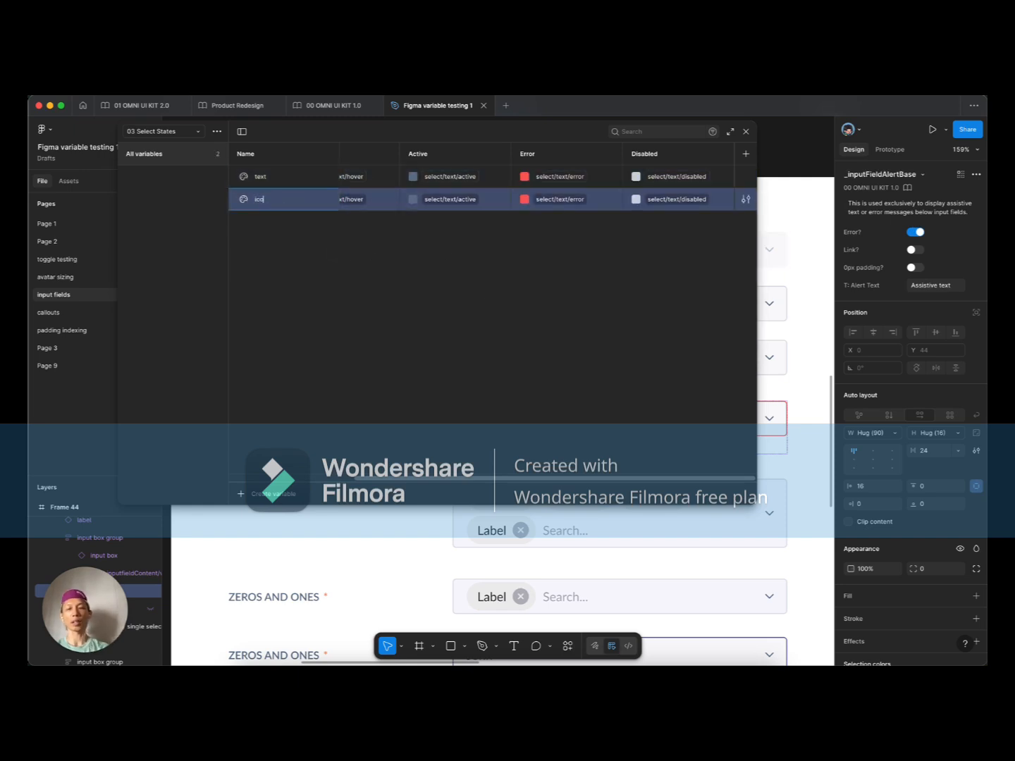
Step: Alias icon's Disabled, Error, Active, Hover and Neutral modes to the matching select/icon colours
left_click(694, 200)
left_click(725, 415)
left_click(560, 200)
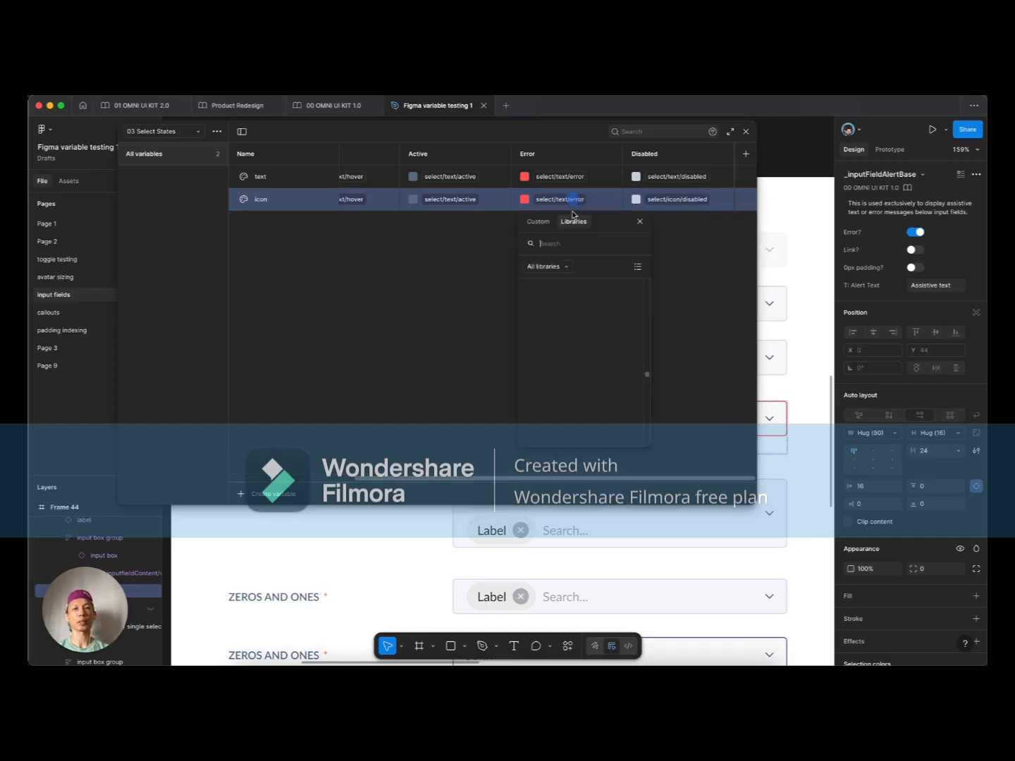
left_click(593, 416)
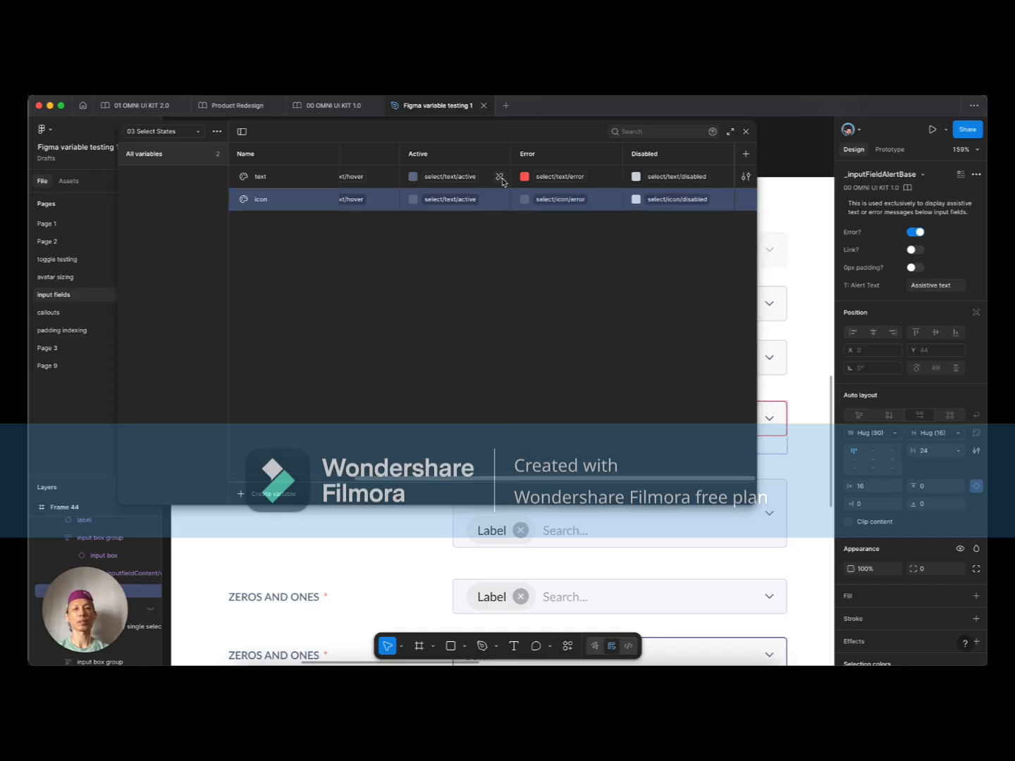
left_click(464, 199)
left_click(483, 416)
scroll(373, 218, "left", 5)
left_click(487, 200)
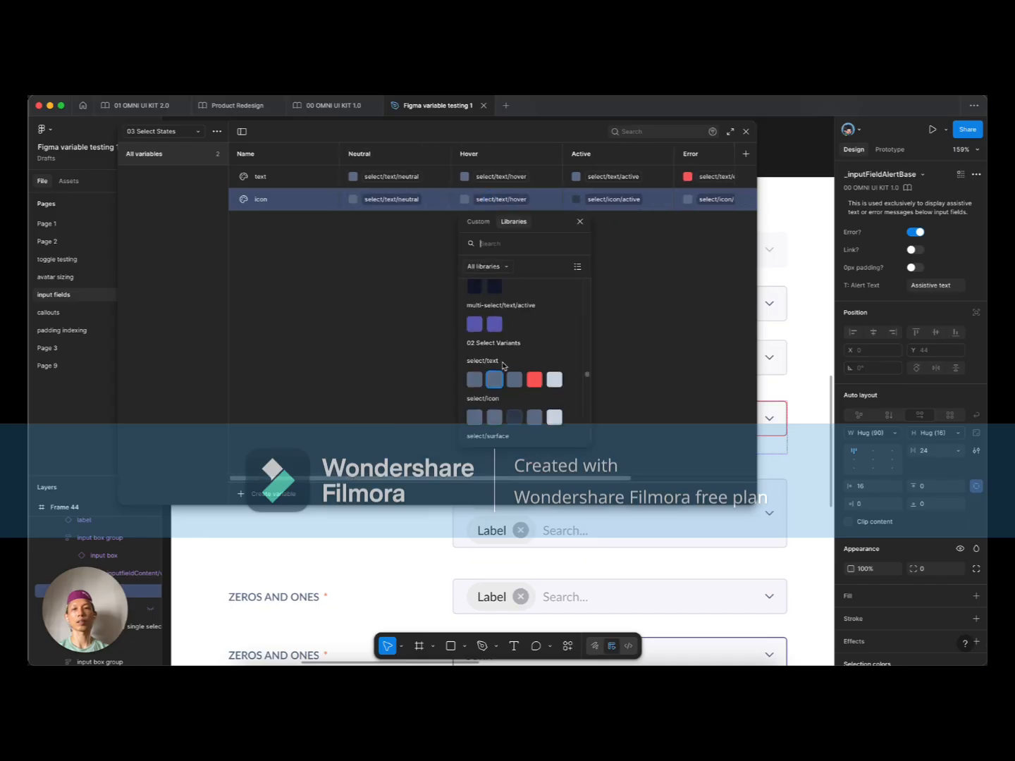
left_click(495, 418)
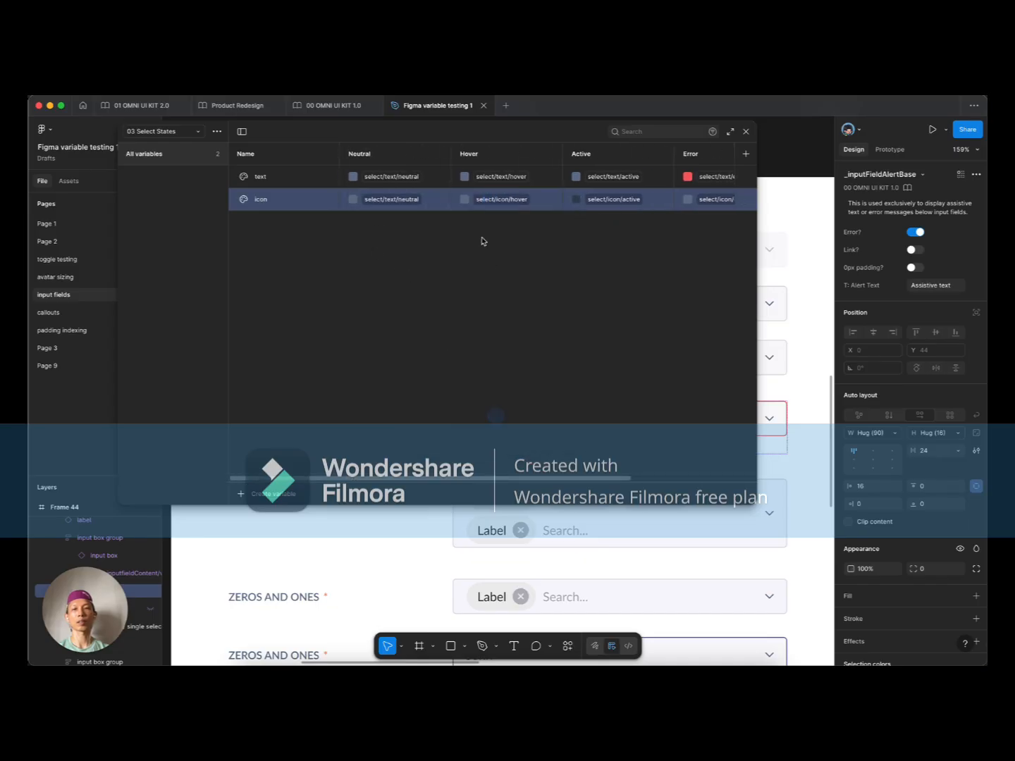
left_click(408, 200)
left_click(363, 415)
Step: Scope the icon variable to shape and frame fills, excluding text
left_click(745, 200)
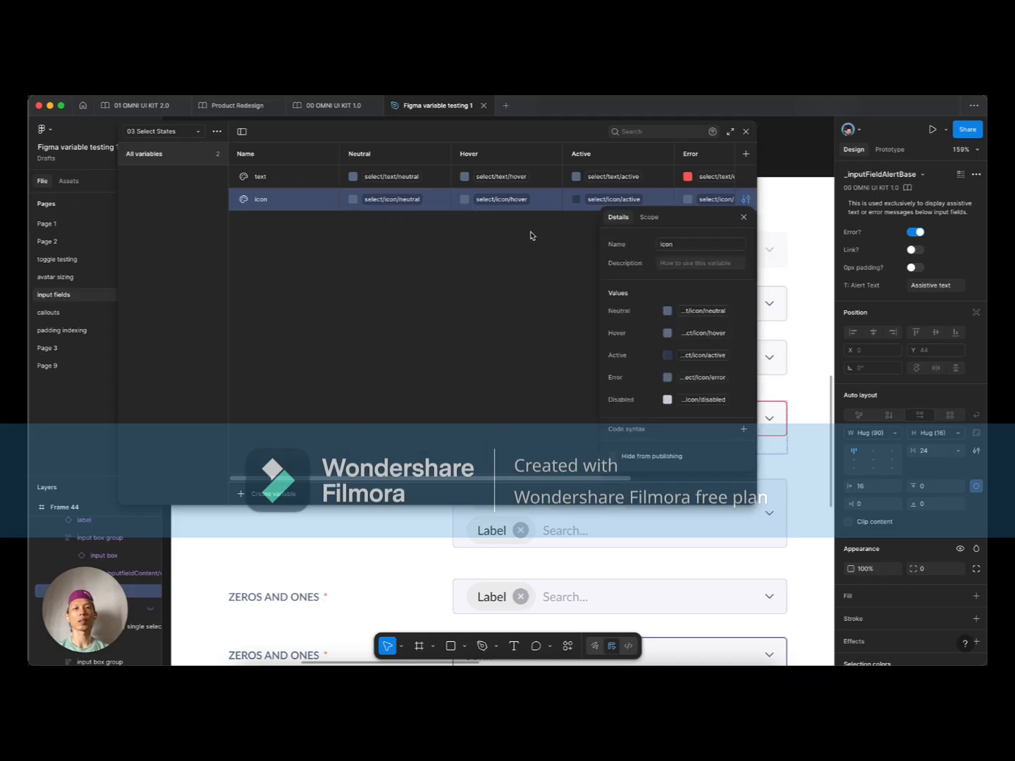
left_click(648, 217)
left_click(627, 312)
left_click(626, 294)
left_click(625, 329)
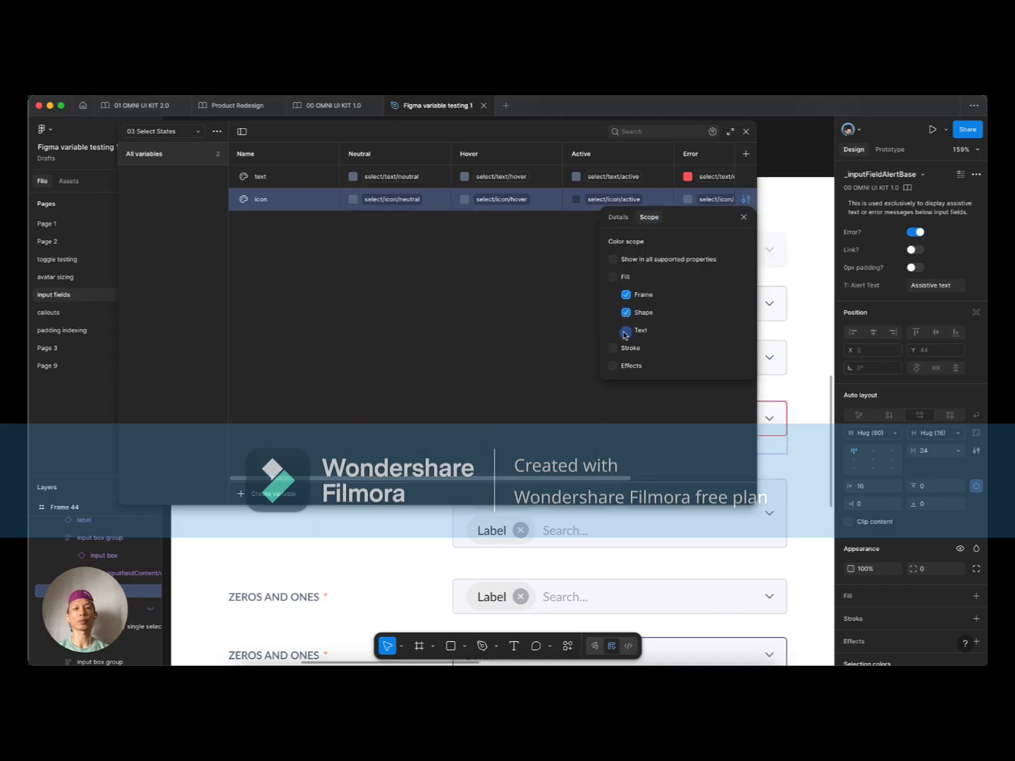
right_click(291, 198)
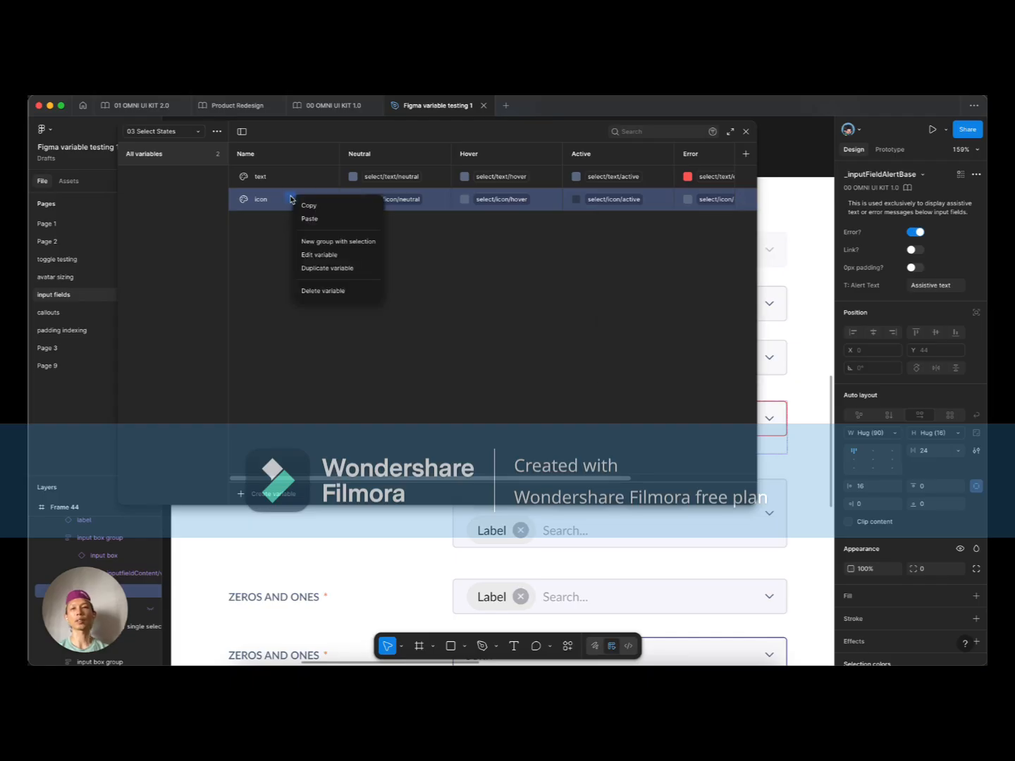
Step: Duplicate the icon variable and name the copy 'surface'
left_click(326, 268)
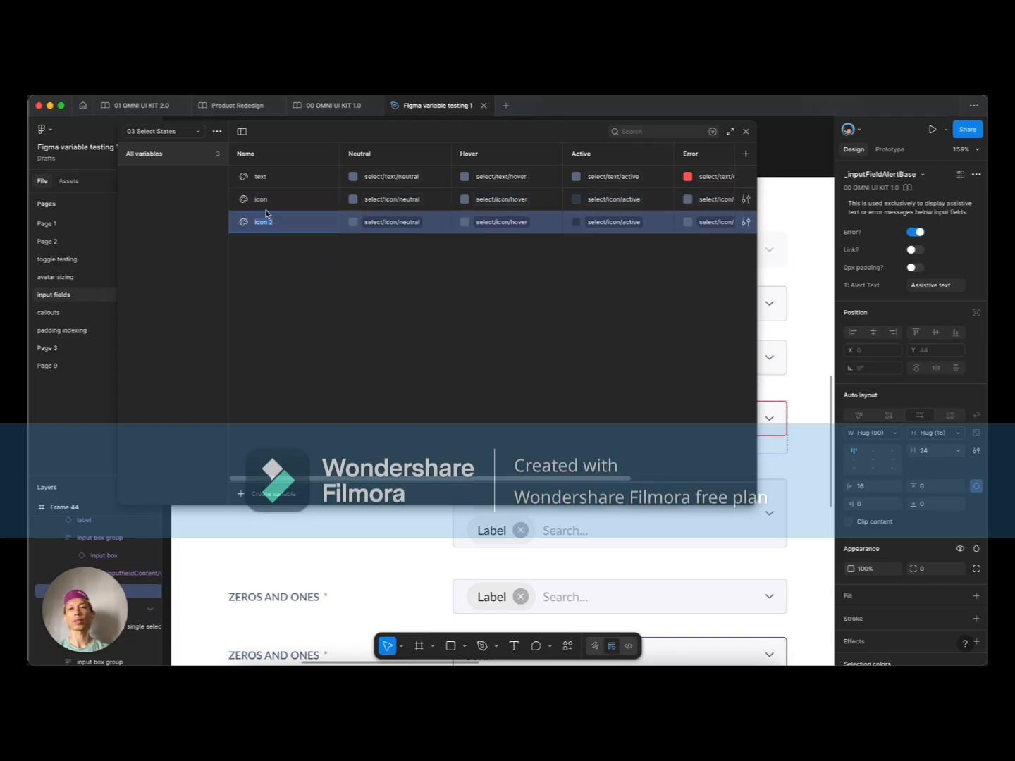
type("surface")
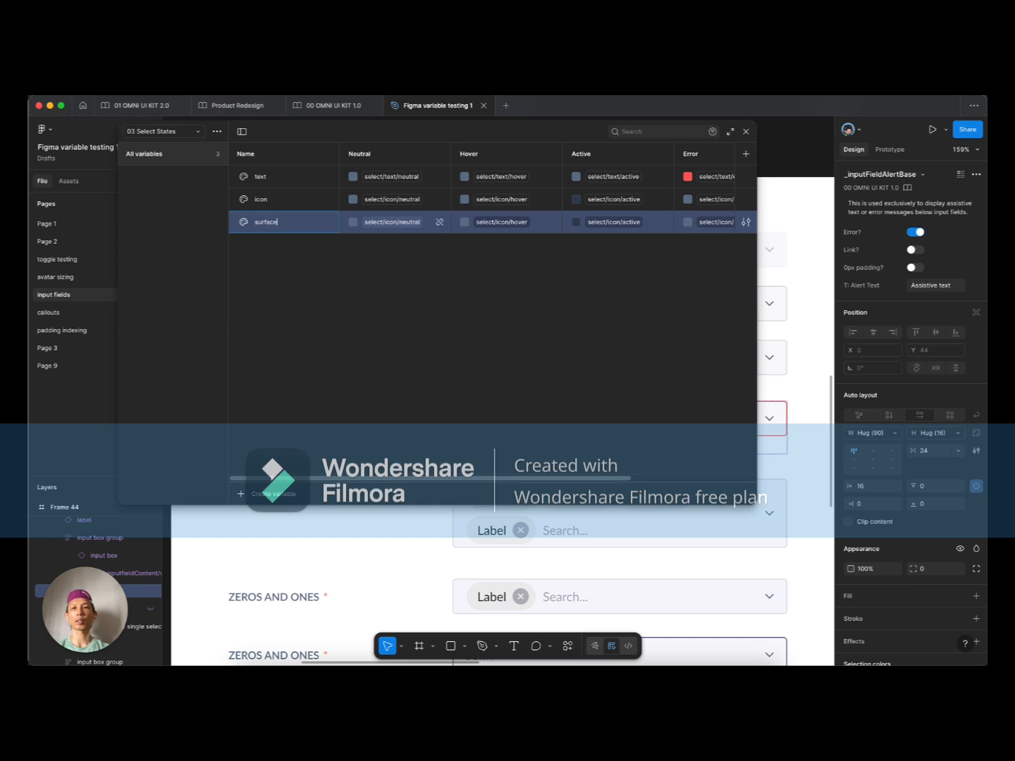
key("Return")
Step: Alias surface's Neutral, Hover, Active, Error and Disabled modes to the matching select/surface colours
left_click(399, 224)
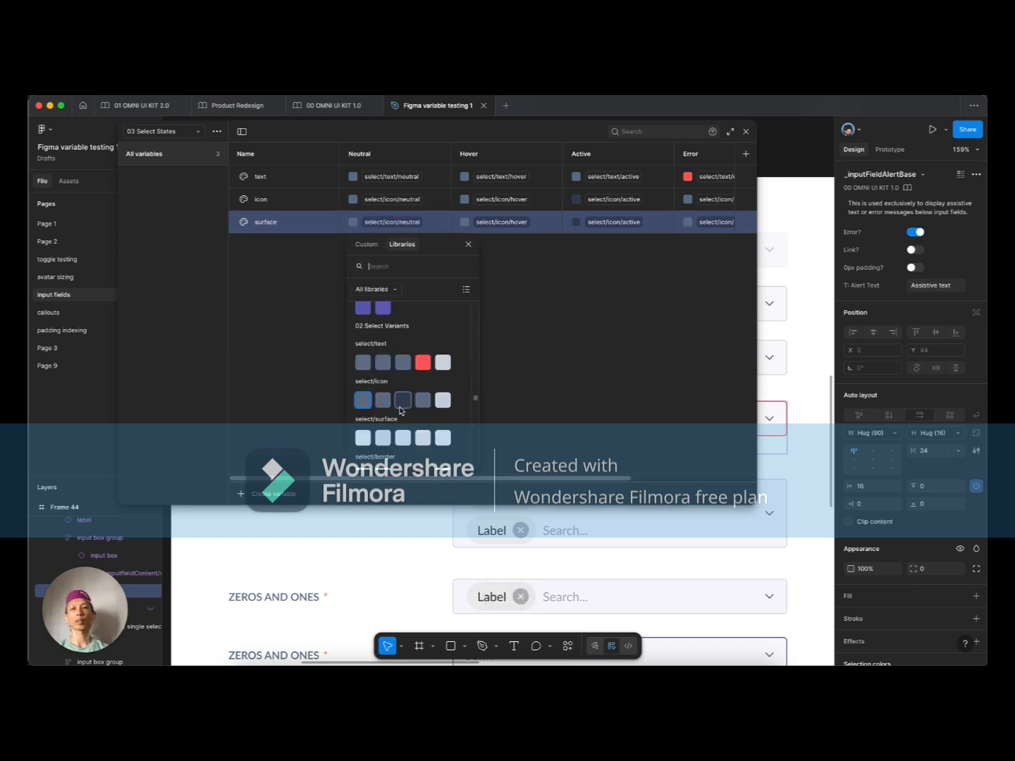
left_click(364, 438)
left_click(508, 224)
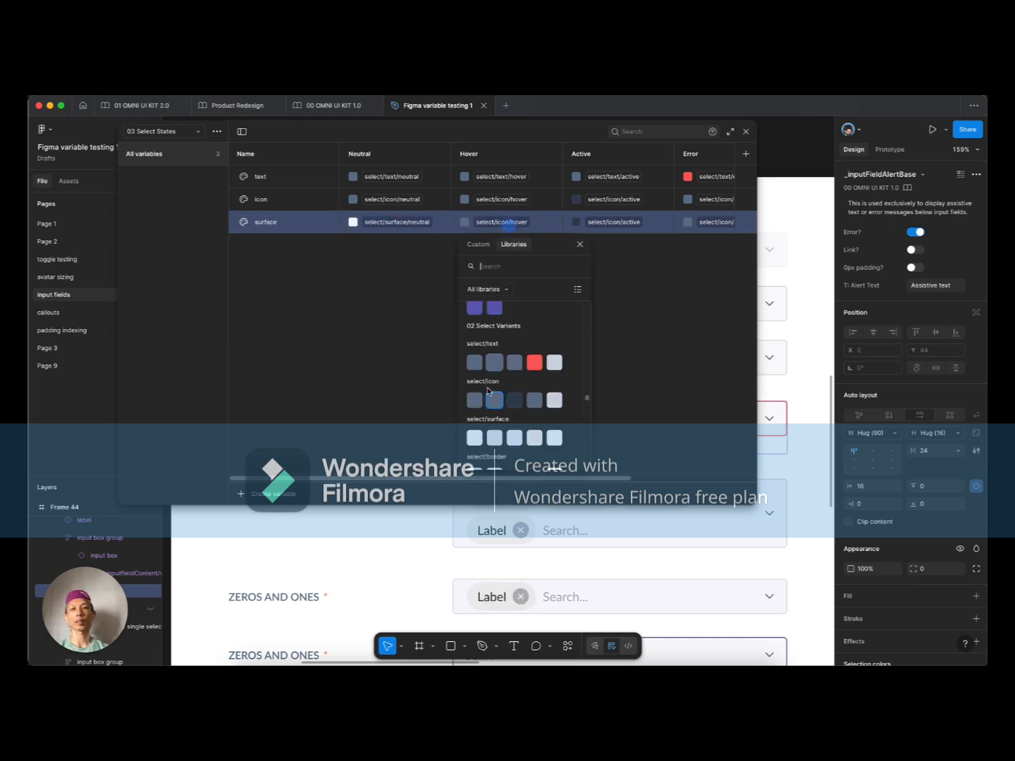
left_click(493, 437)
left_click(613, 222)
left_click(621, 439)
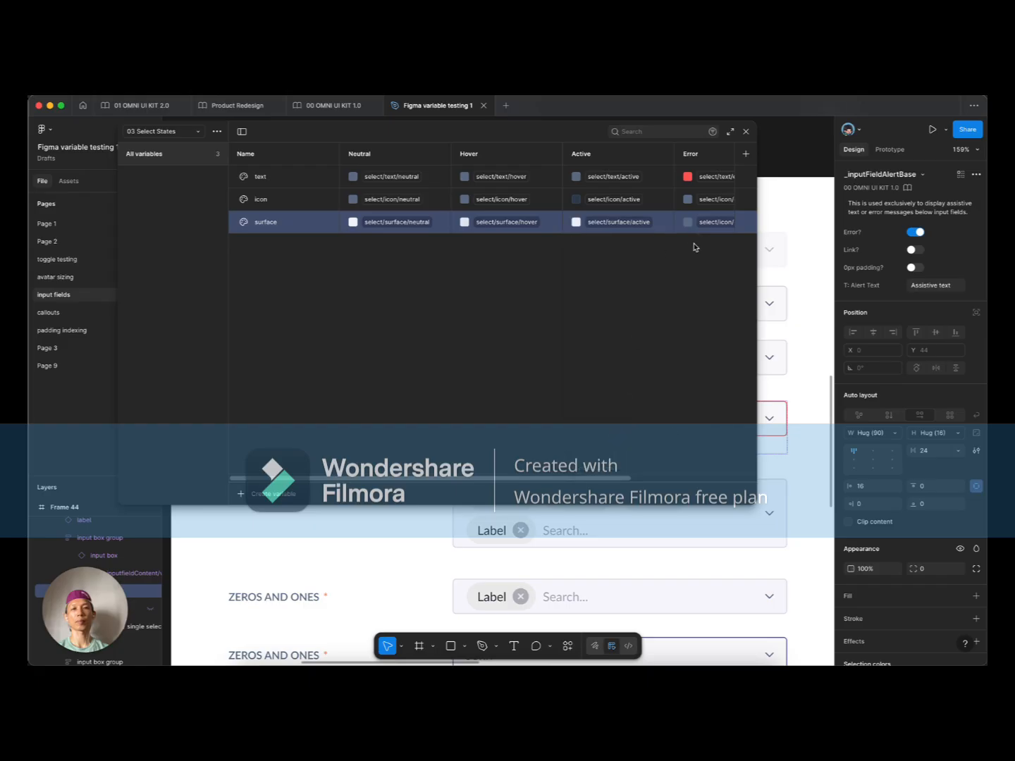
left_click(711, 223)
left_click(756, 439)
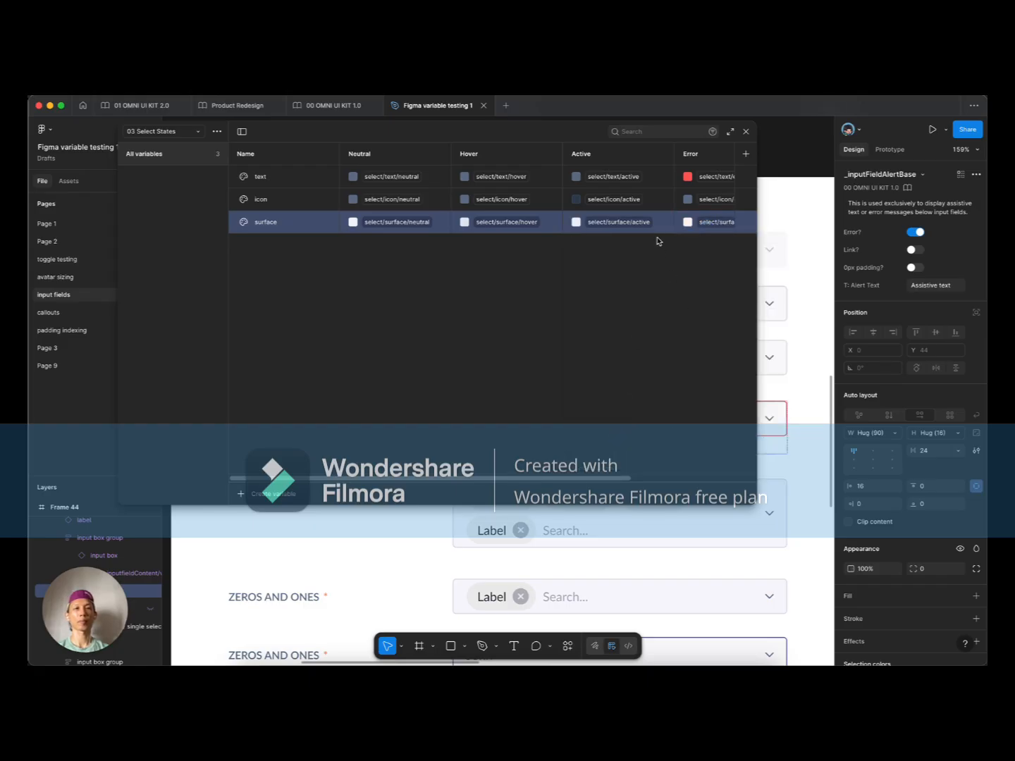
scroll(657, 222, "right", 3)
left_click(658, 222)
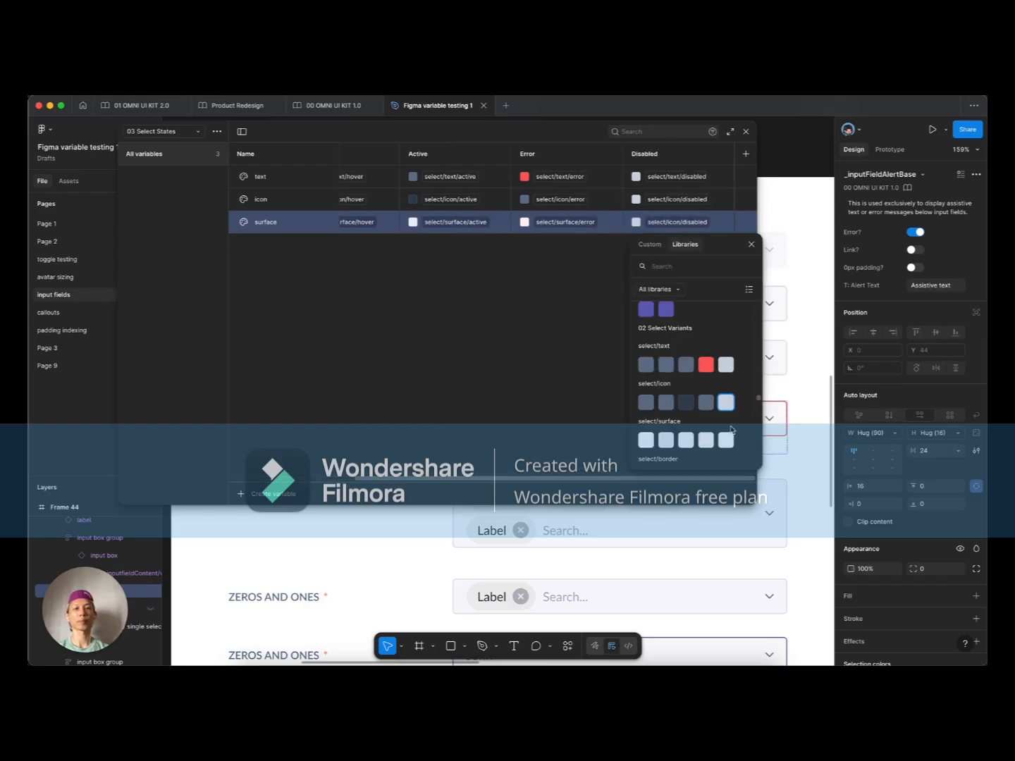
left_click(730, 444)
Step: Check the surface variable's scope settings
left_click(746, 221)
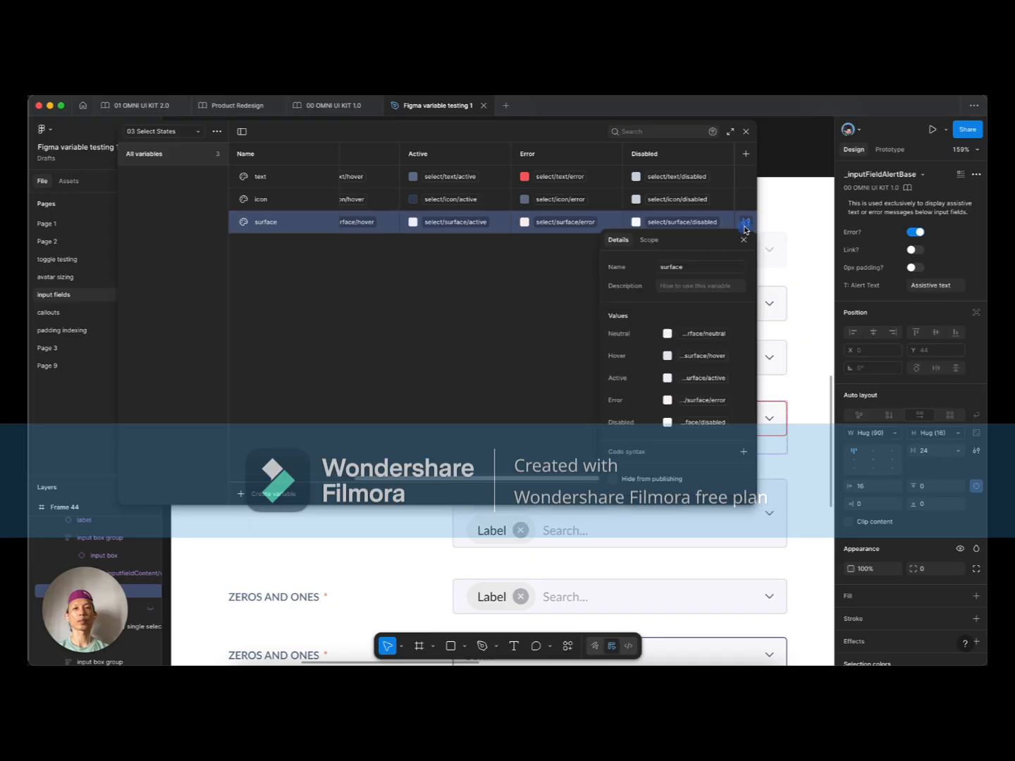
left_click(649, 241)
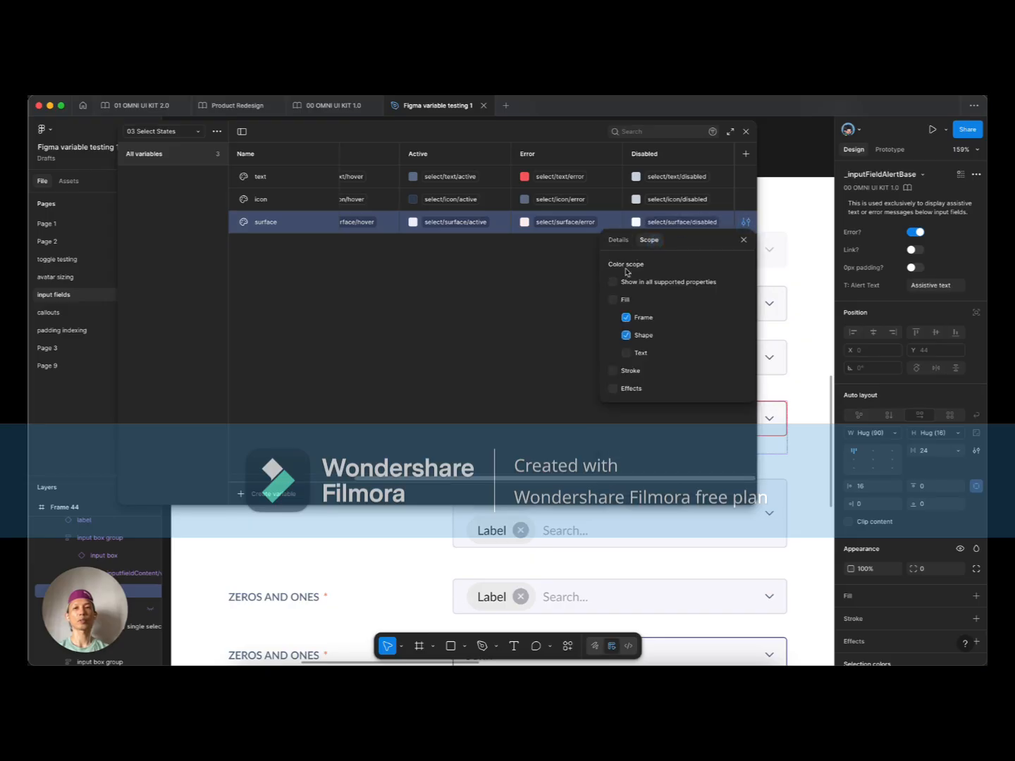
right_click(266, 223)
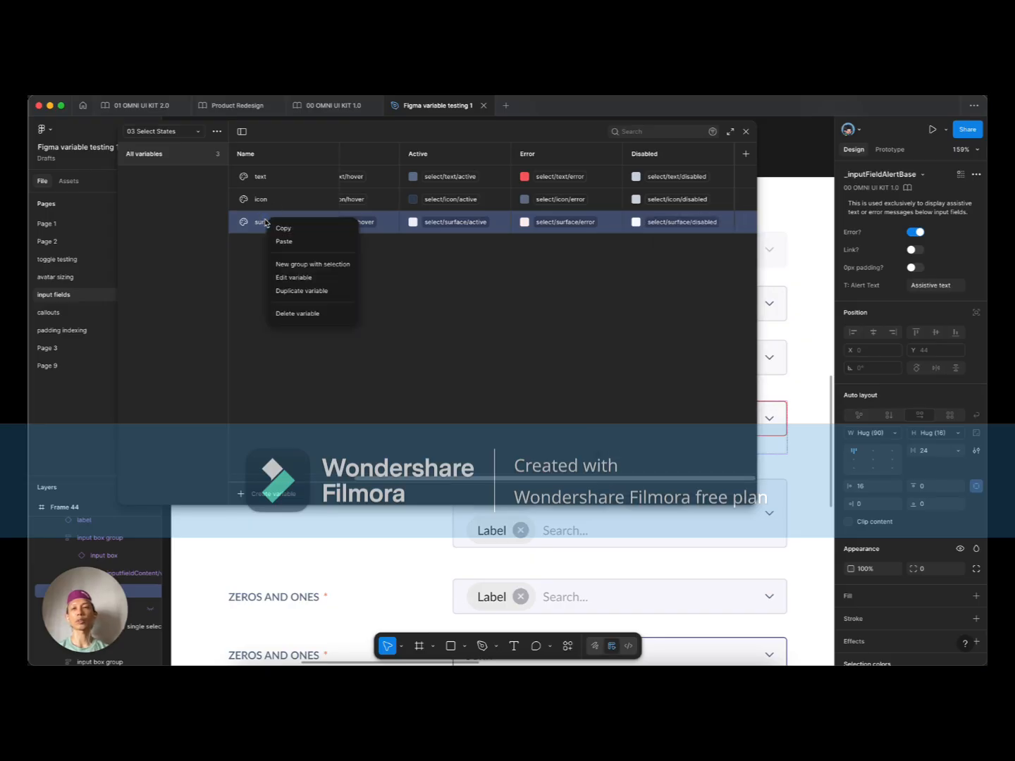
Step: Duplicate the surface variable and name it 'border', correcting the 'borcer' typo
left_click(301, 290)
key("BackSpace")
key("BackSpace")
key("BackSpace")
key("BackSpace")
key("BackSpace")
key("BackSpace")
key("BackSpace")
key("BackSpace")
key("BackSpace")
type("borcer")
key("Tab")
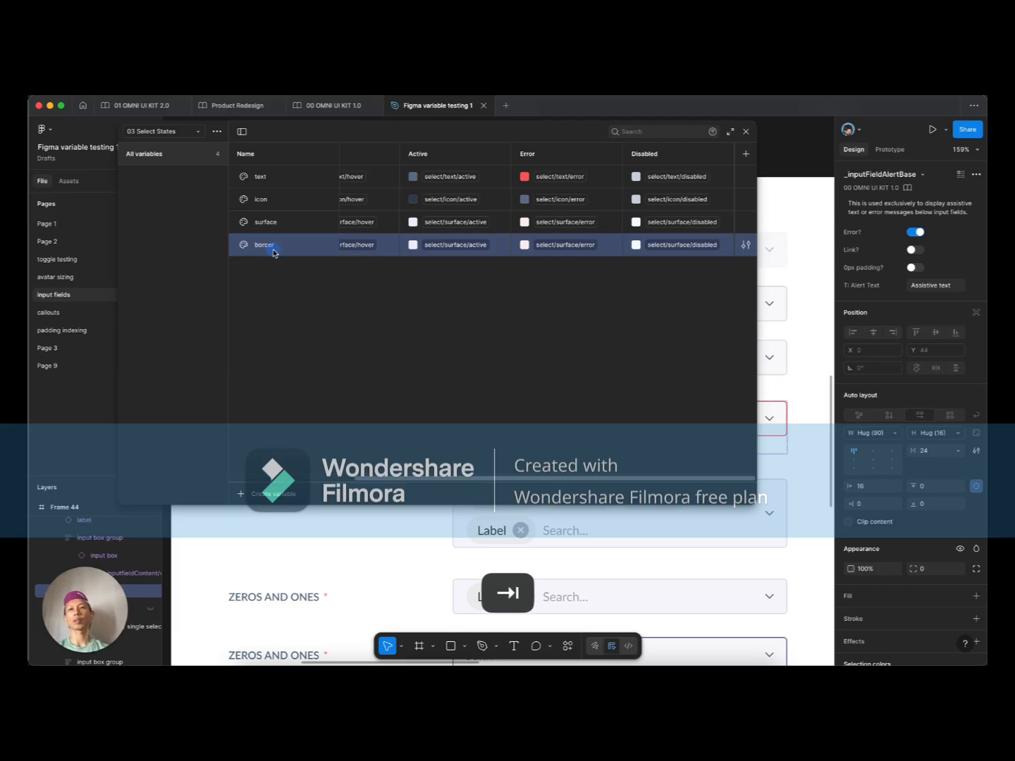
double_click(273, 250)
left_click(269, 247)
key("BackSpace")
type("d")
key("Tab")
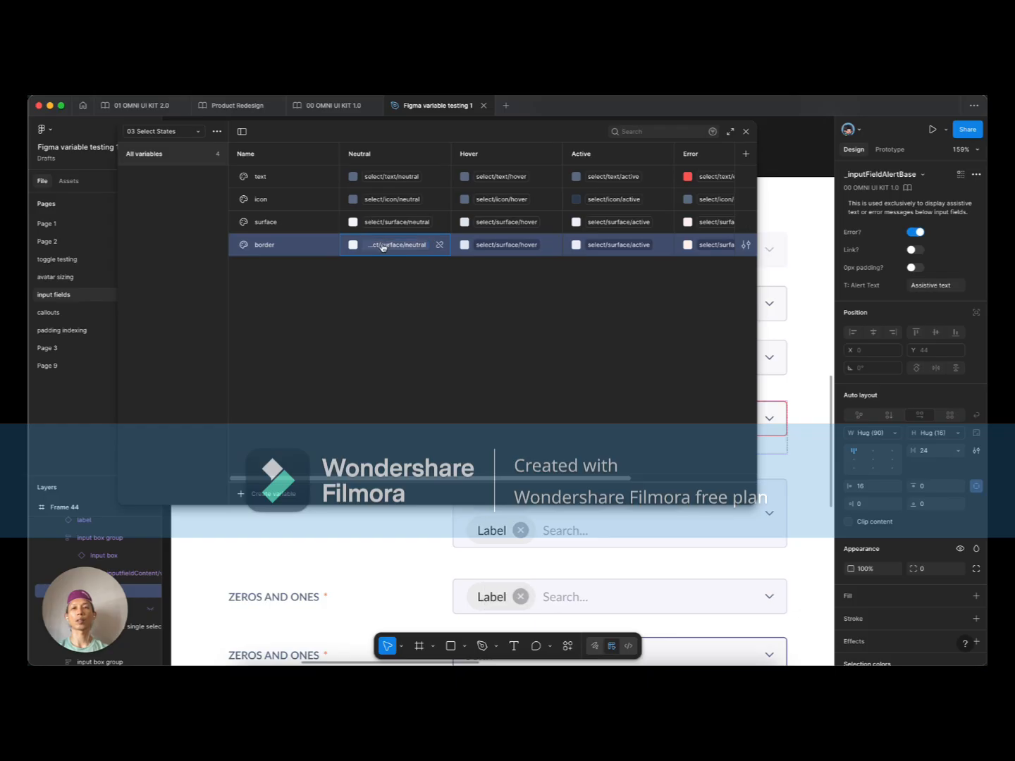
Step: Alias border's Neutral, Hover, Active, Error and Disabled modes to the matching select/border colours
left_click(382, 245)
left_click(363, 461)
left_click(505, 245)
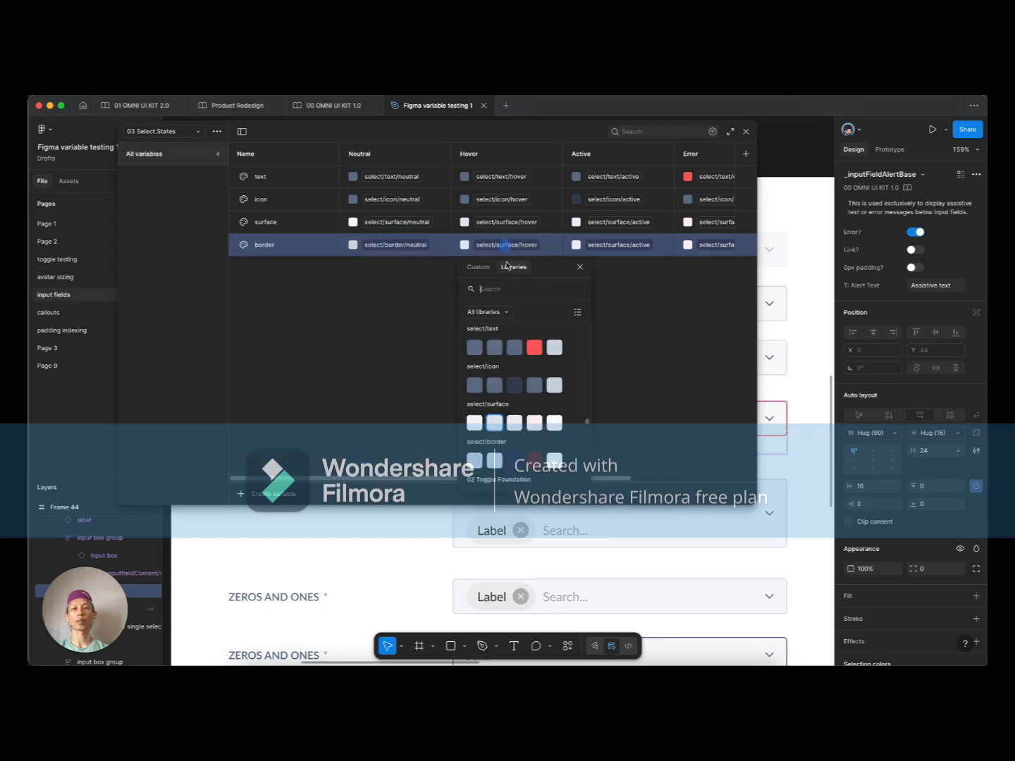
left_click(497, 464)
left_click(612, 245)
left_click(626, 461)
left_click(708, 245)
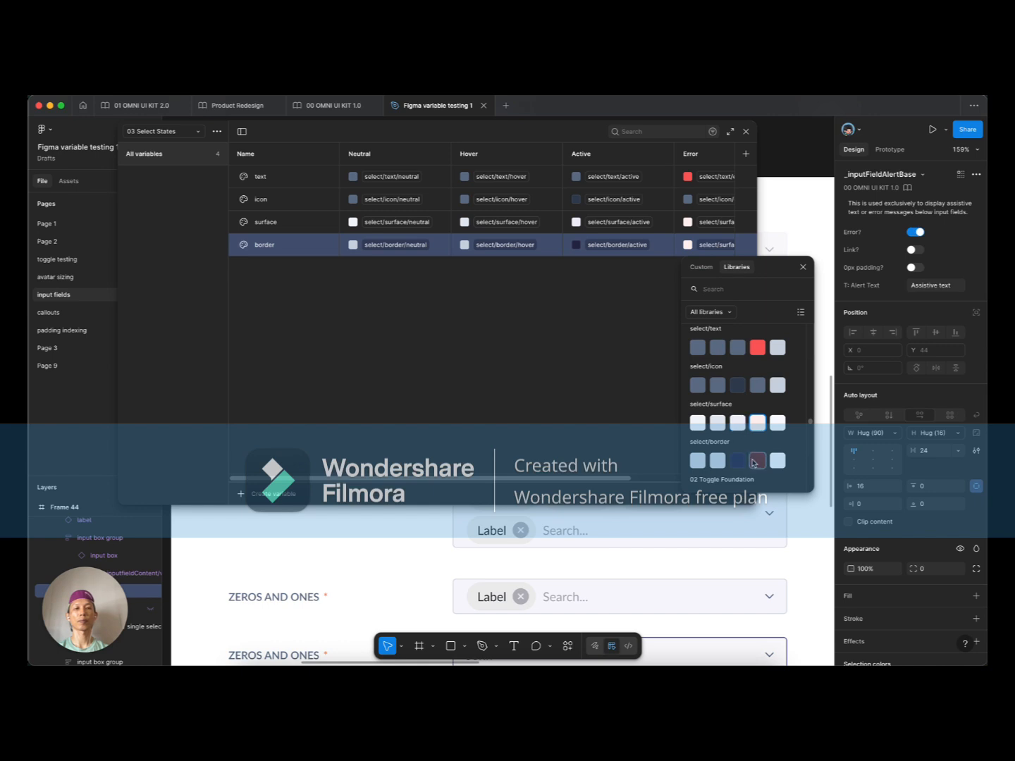
left_click(758, 461)
scroll(677, 246, "right", 5)
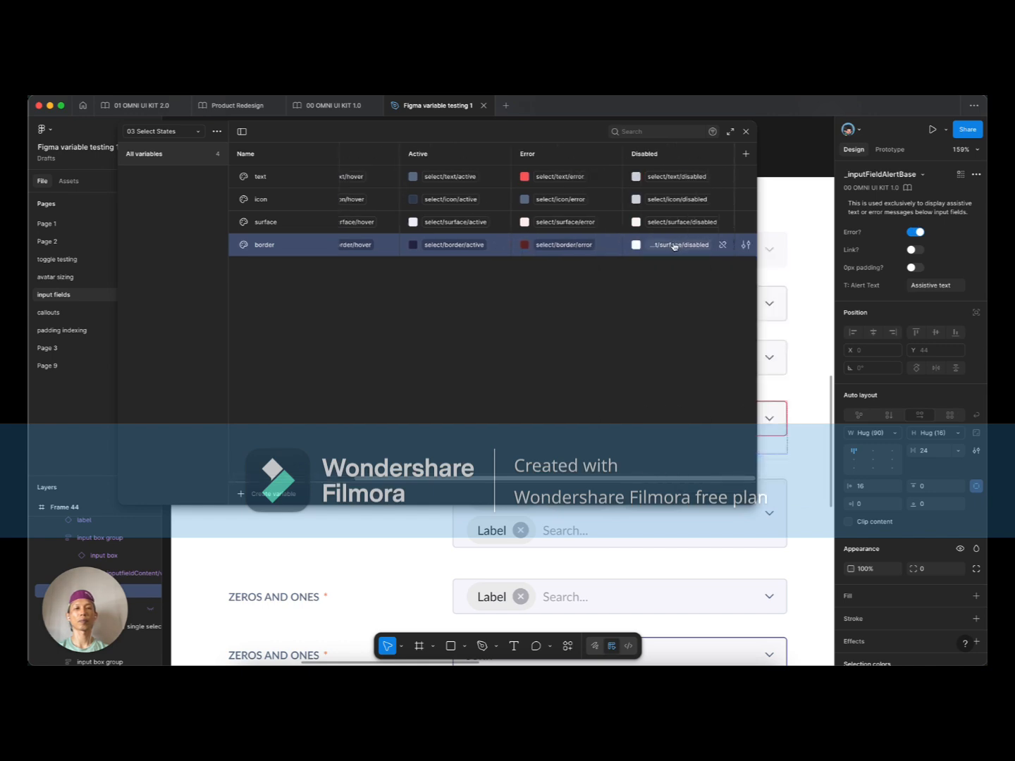
left_click(676, 244)
left_click(730, 462)
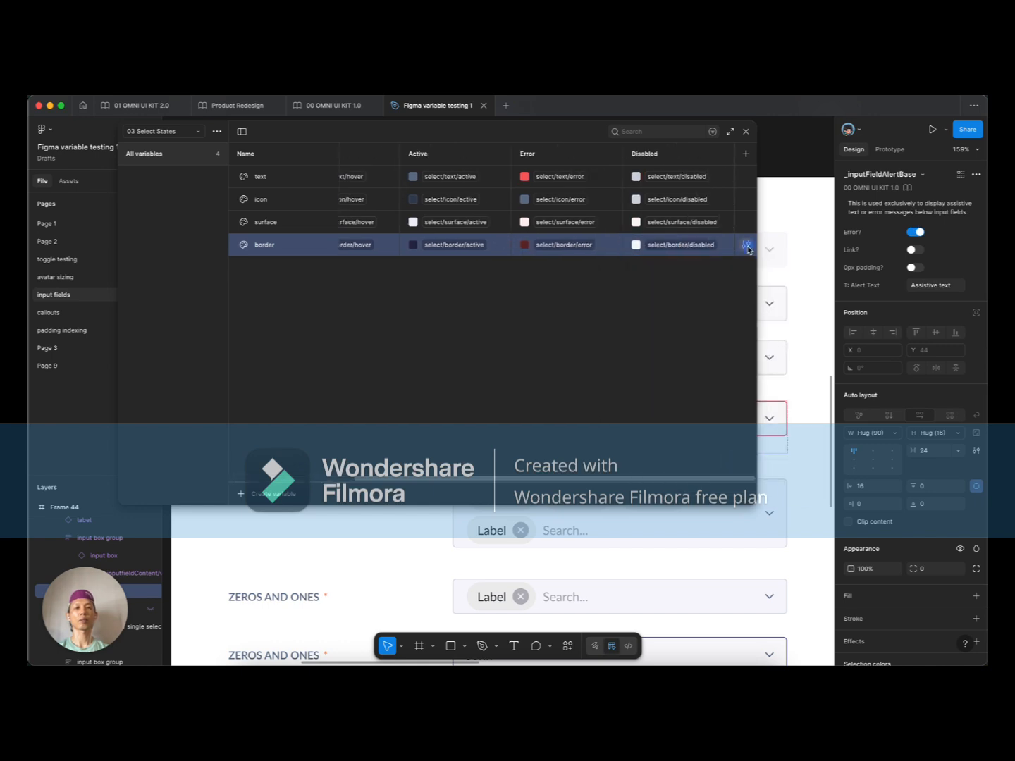
Step: Review the border variable's scope, close it, and scroll across the state columns
left_click(746, 245)
left_click(648, 263)
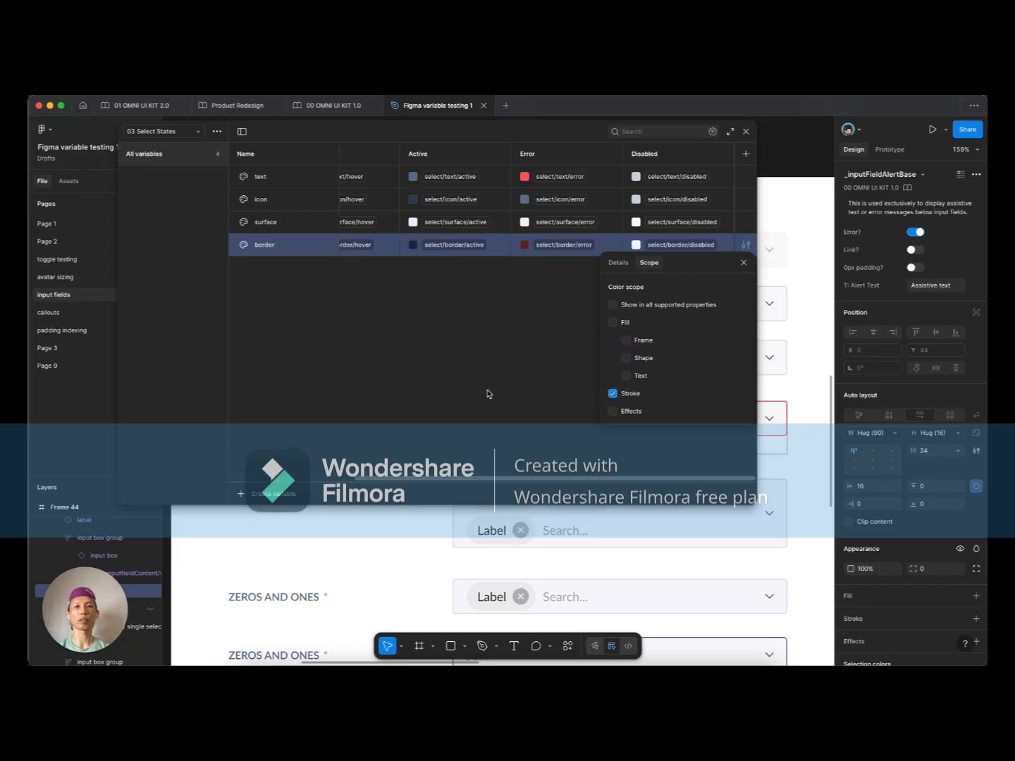
left_click(500, 333)
scroll(533, 223, "left", 3)
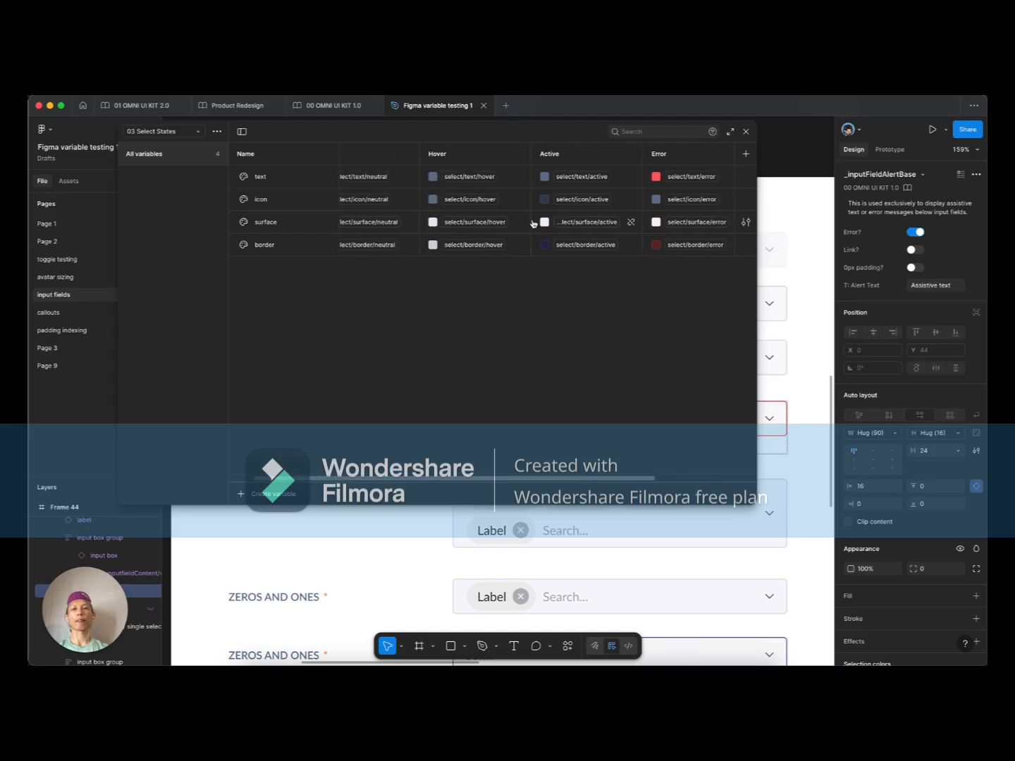
scroll(533, 224, "left", 2)
scroll(616, 328, "right", 3)
Step: Widen and shorten the variables table, pan the canvas, and select the John select field
left_click_drag(754, 310, 823, 313)
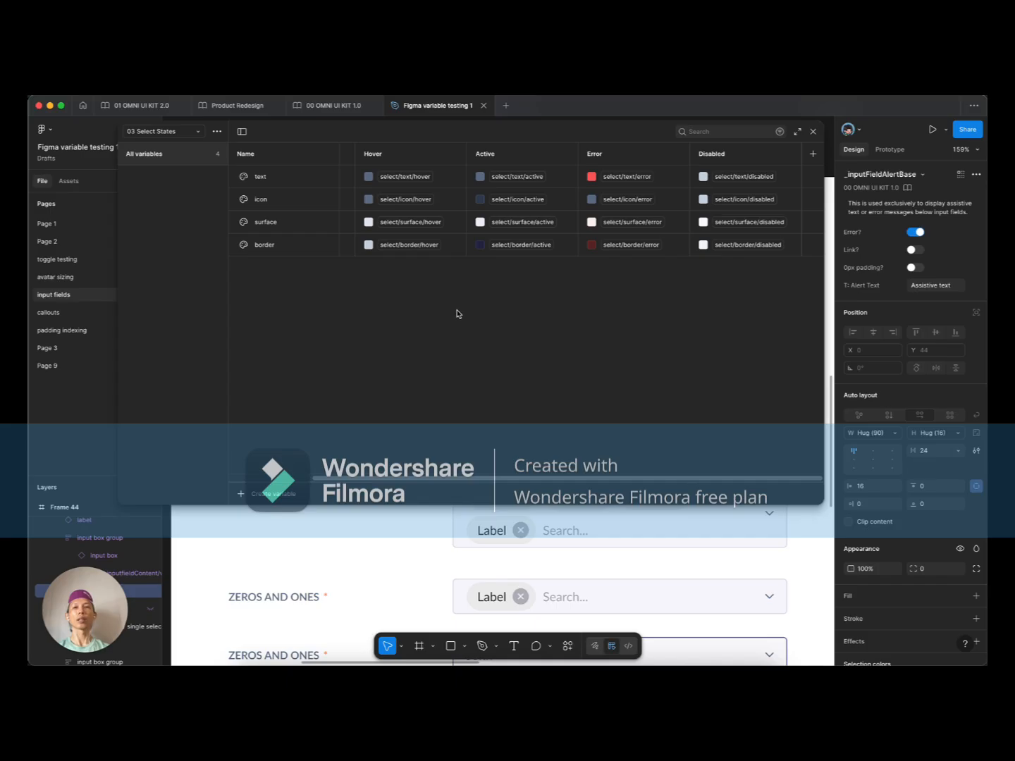
scroll(457, 314, "left", 2)
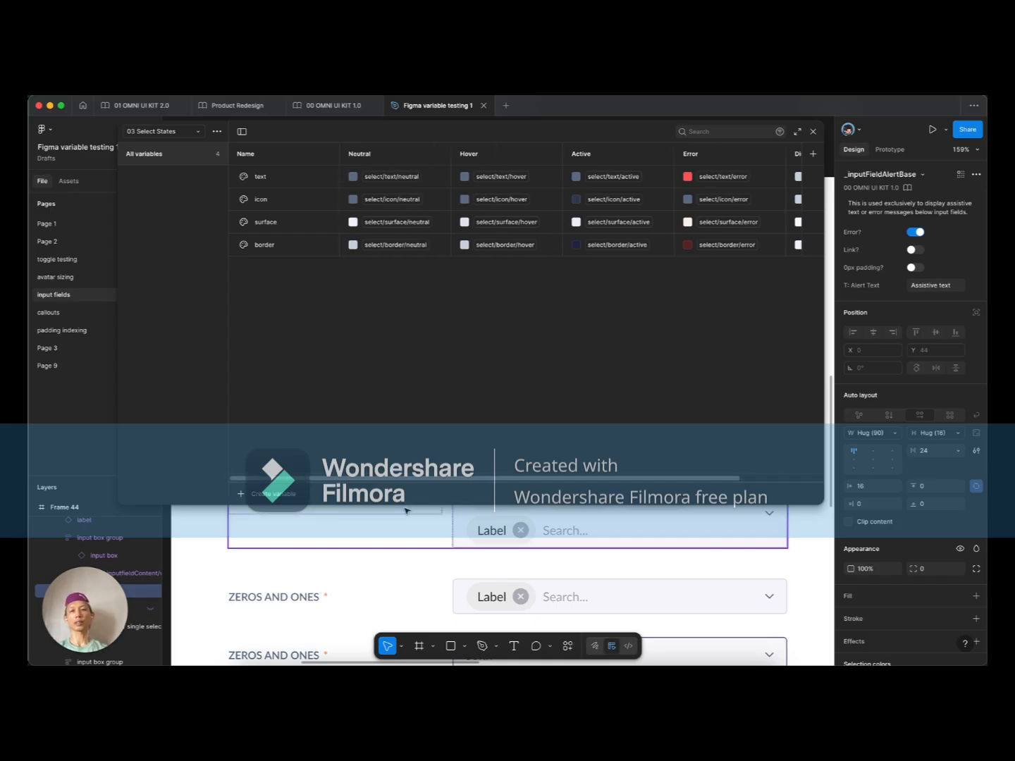
left_click_drag(406, 506, 423, 340)
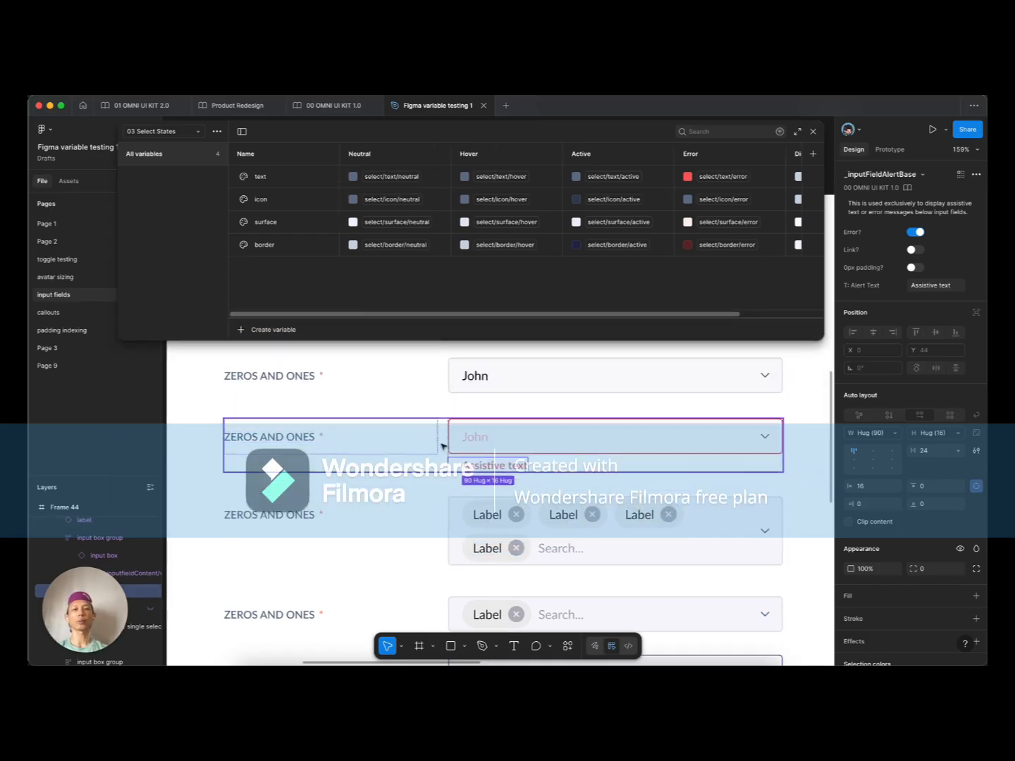
scroll(442, 446, "down", 4)
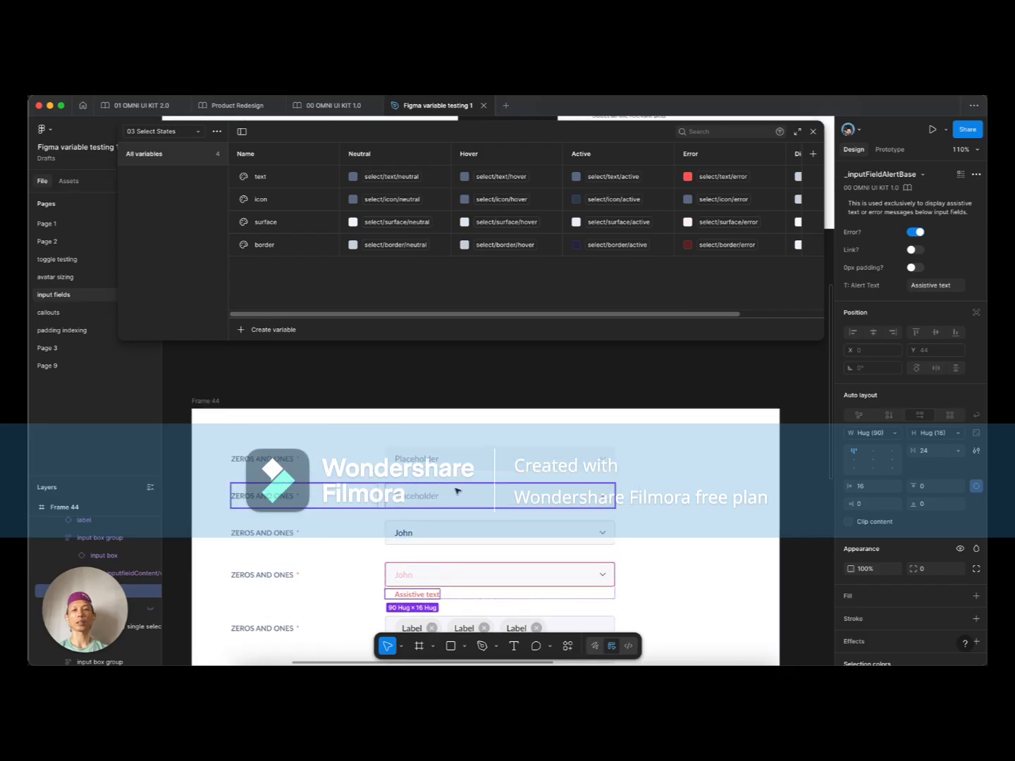
scroll(451, 491, "right", 2)
scroll(451, 491, "up", 2)
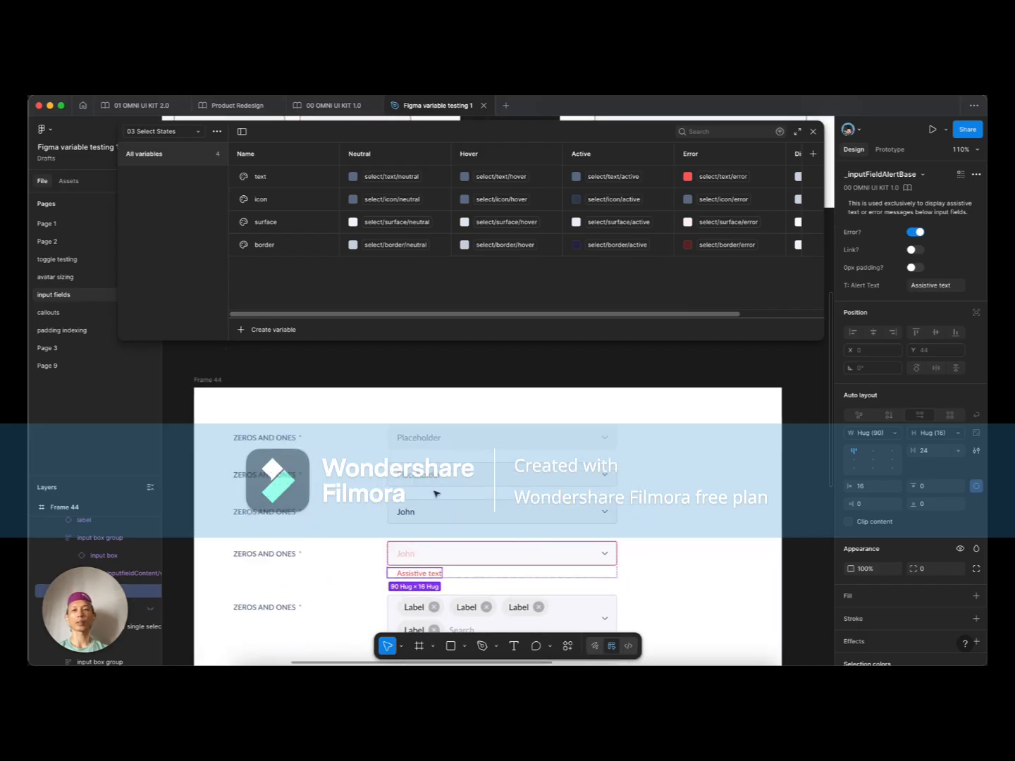
scroll(435, 493, "down", 5)
scroll(435, 494, "right", 2)
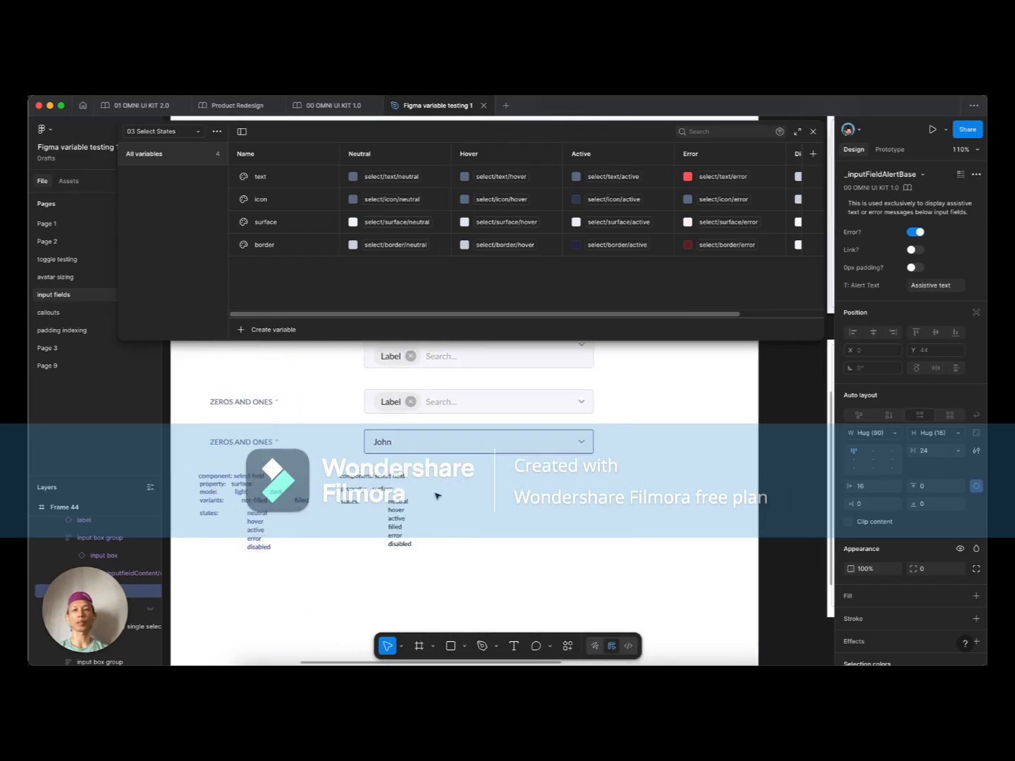
left_click(456, 444)
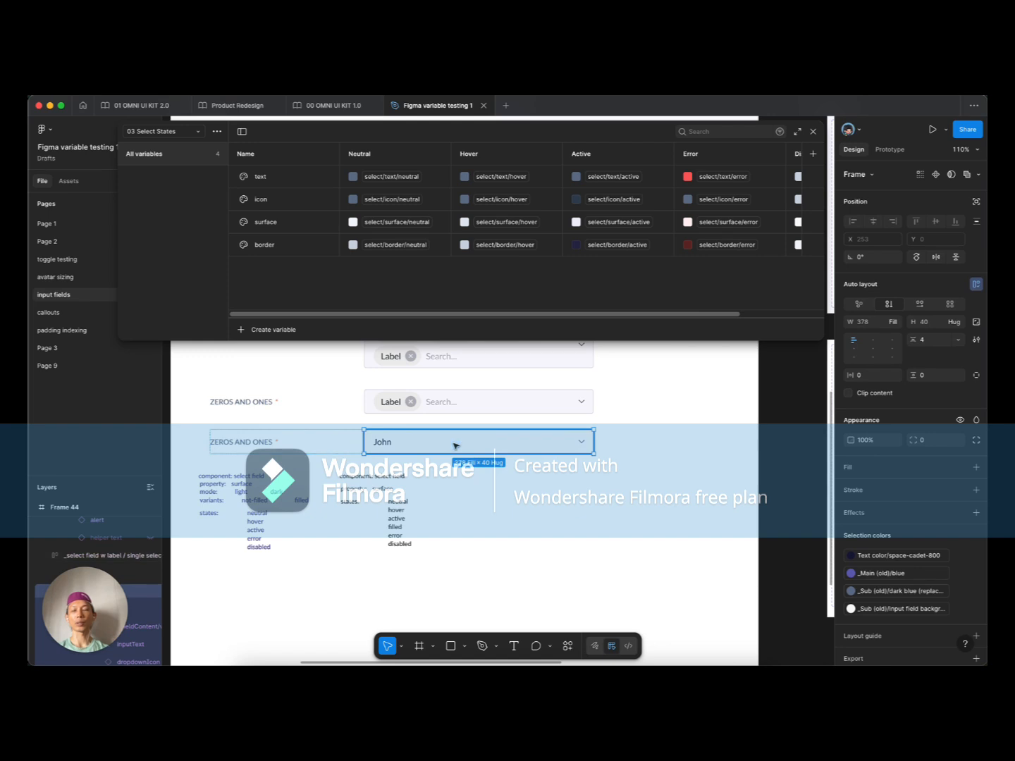
Step: Duplicate the John select row, make its alert visible, and delete the helper text
left_click_drag(437, 449, 402, 596)
scroll(398, 588, "down", 3)
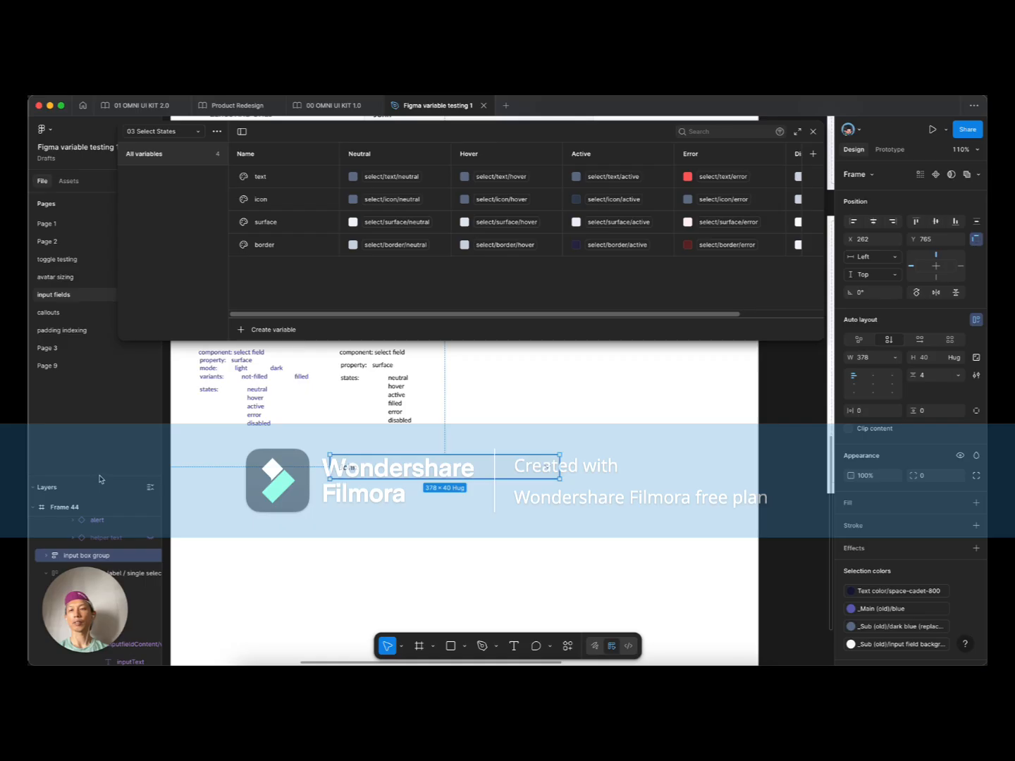
scroll(99, 486, "down", 3)
left_click(43, 456)
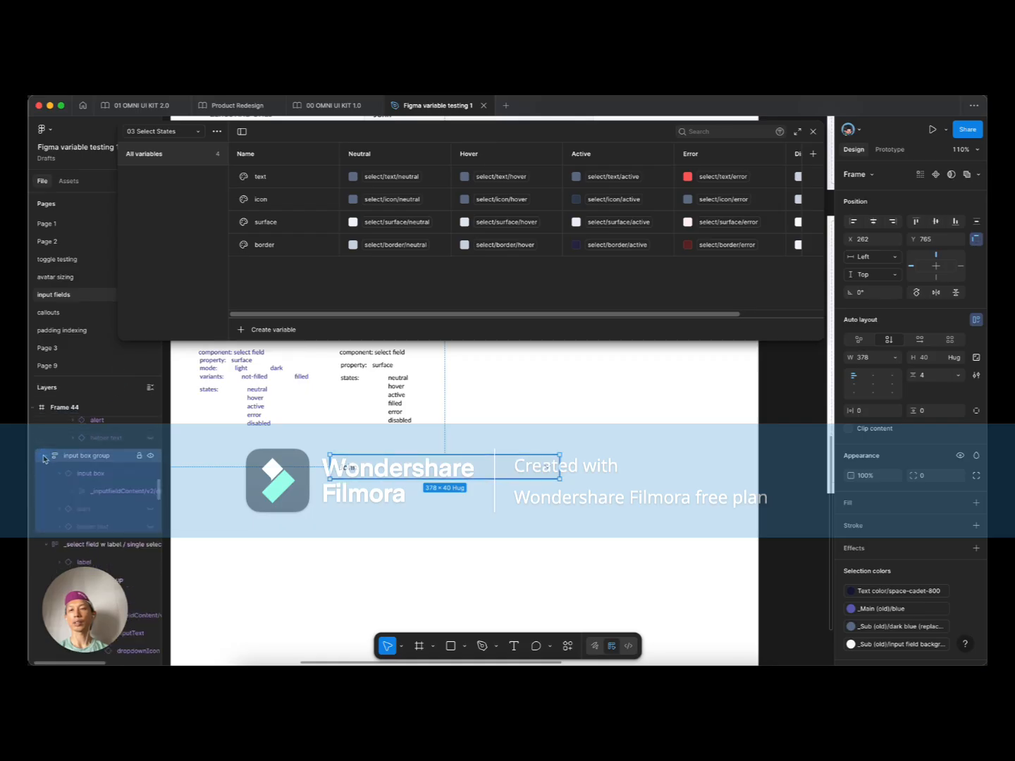
left_click(97, 475)
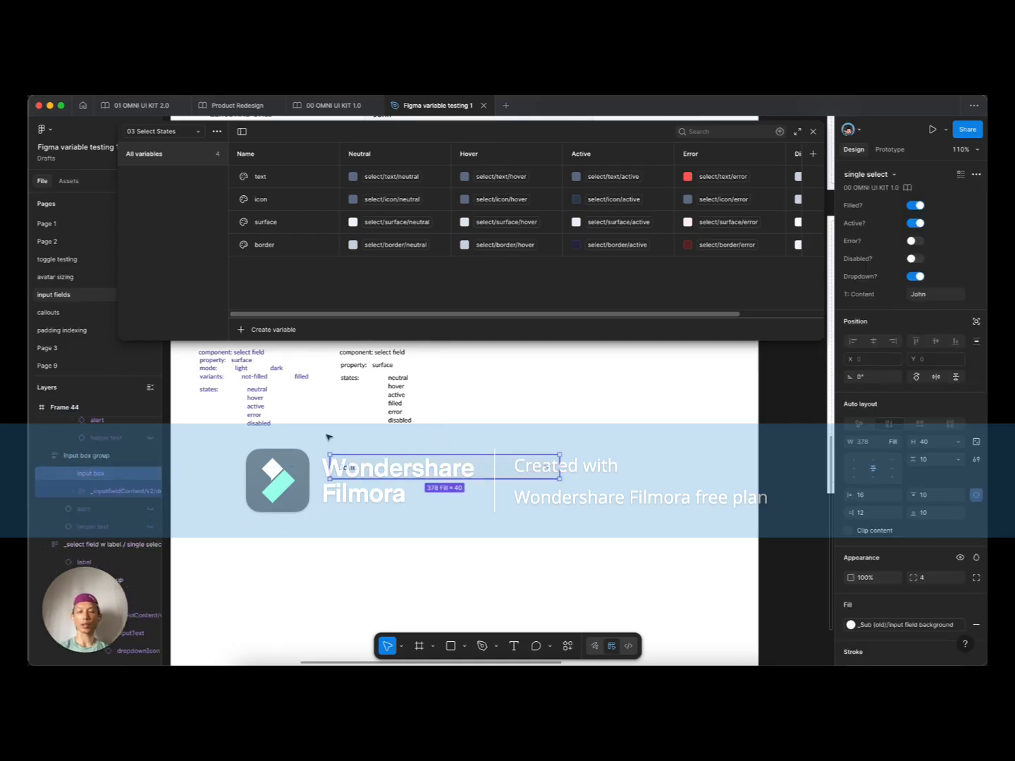
left_click(97, 509)
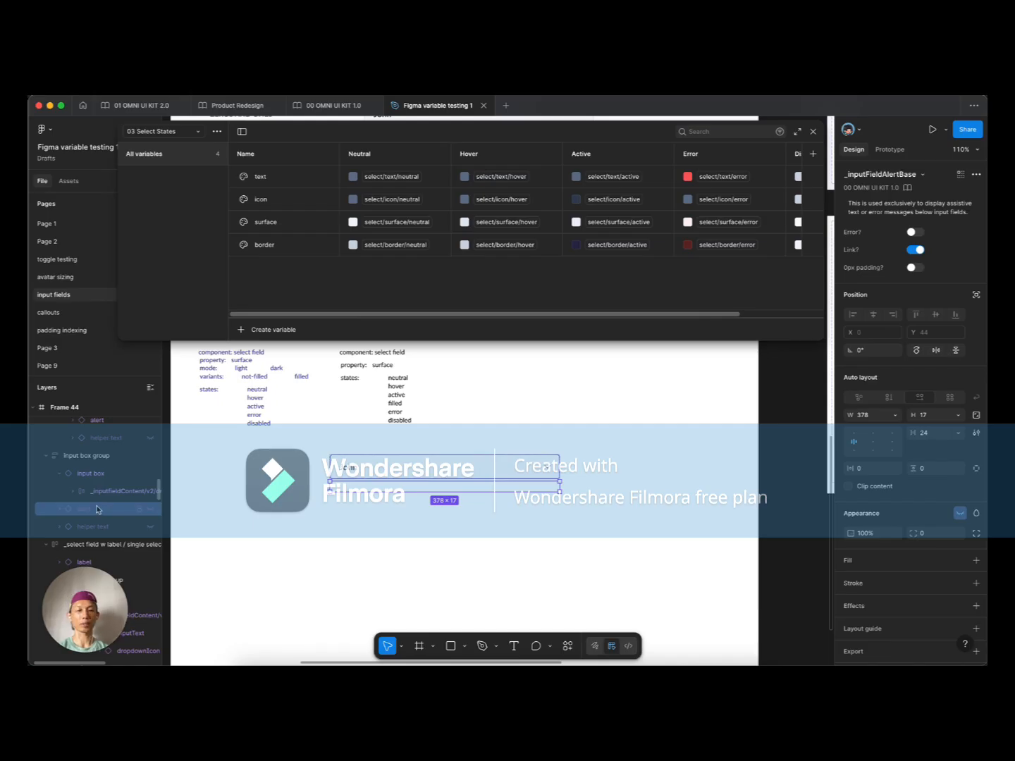
left_click(148, 508)
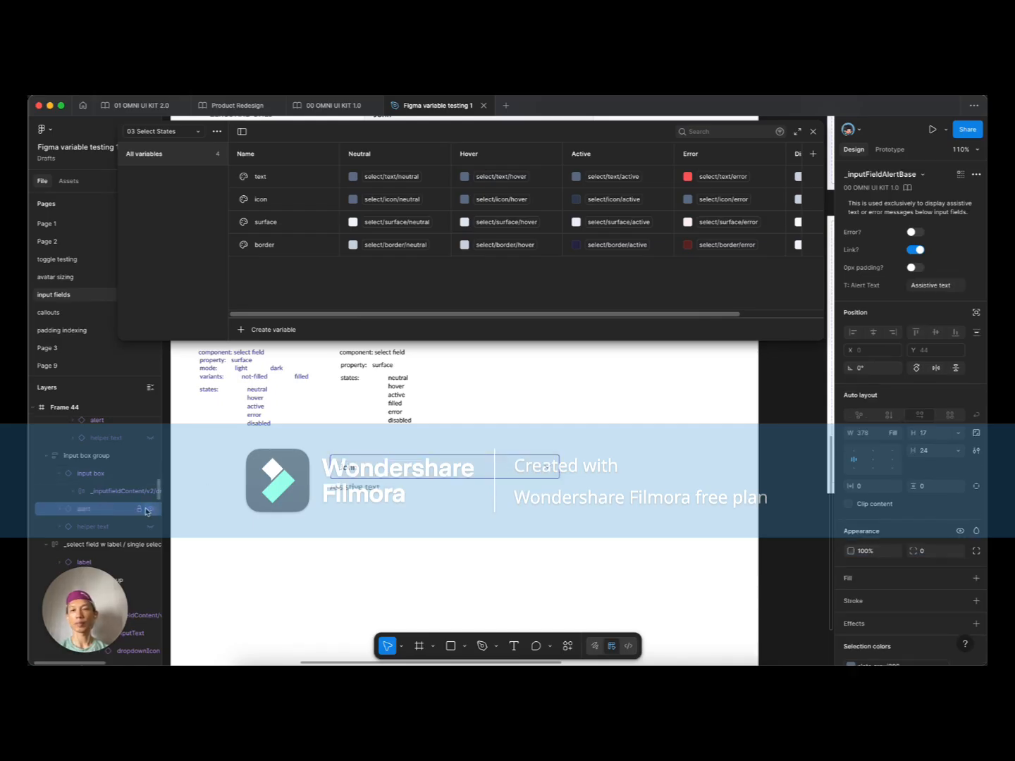
left_click(98, 458)
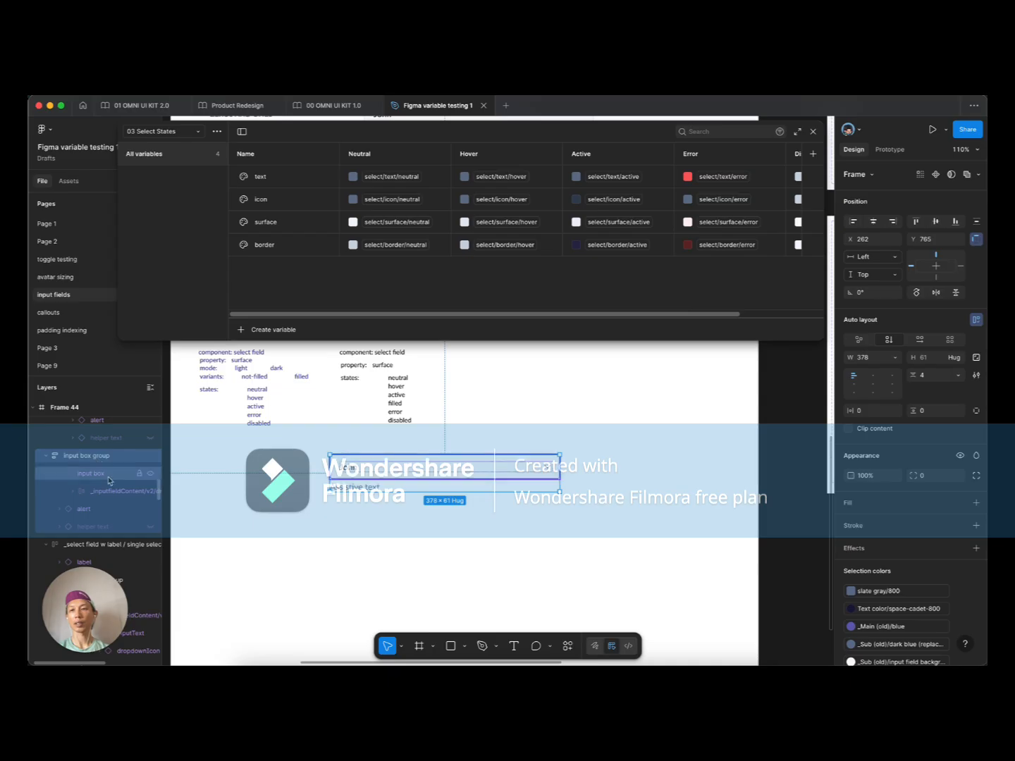
left_click(98, 526)
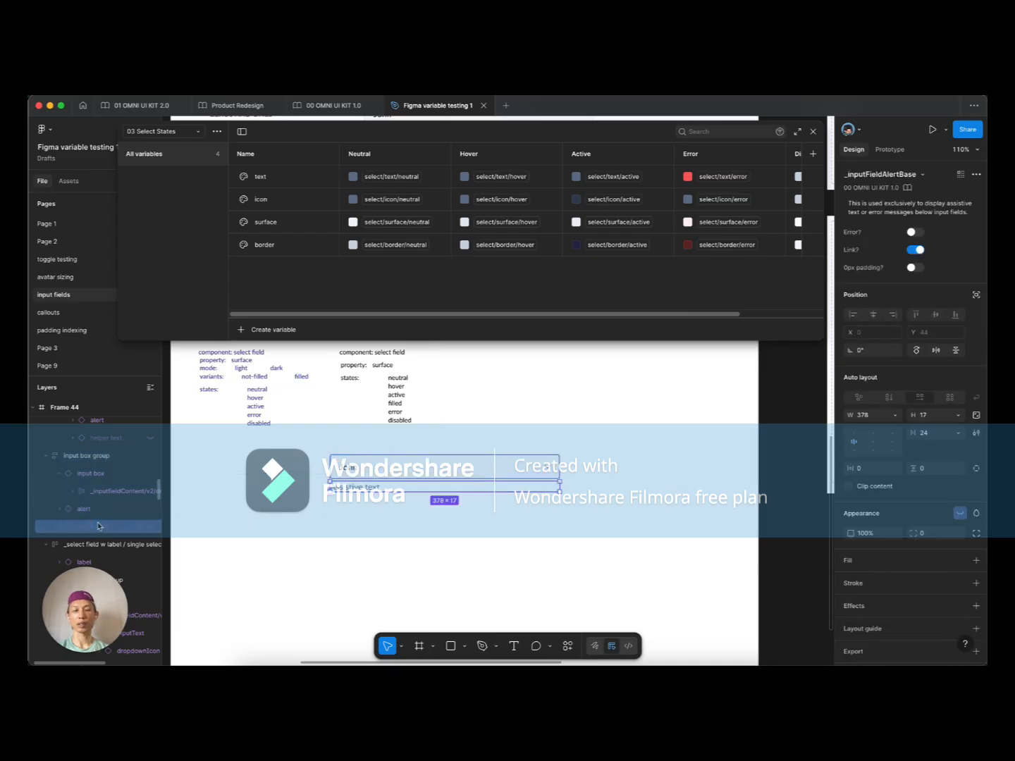
key("BackSpace")
Step: Detach the input box and alert into plain frames and delete the extra assistive text
left_click(101, 474)
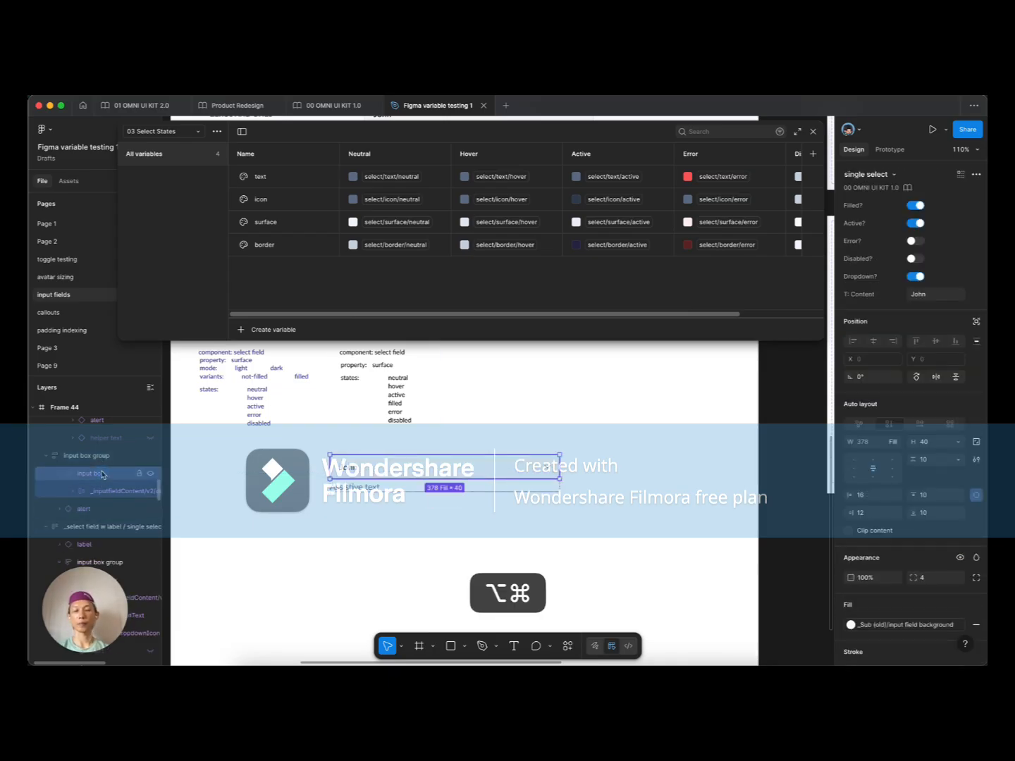
key("alt+super+b")
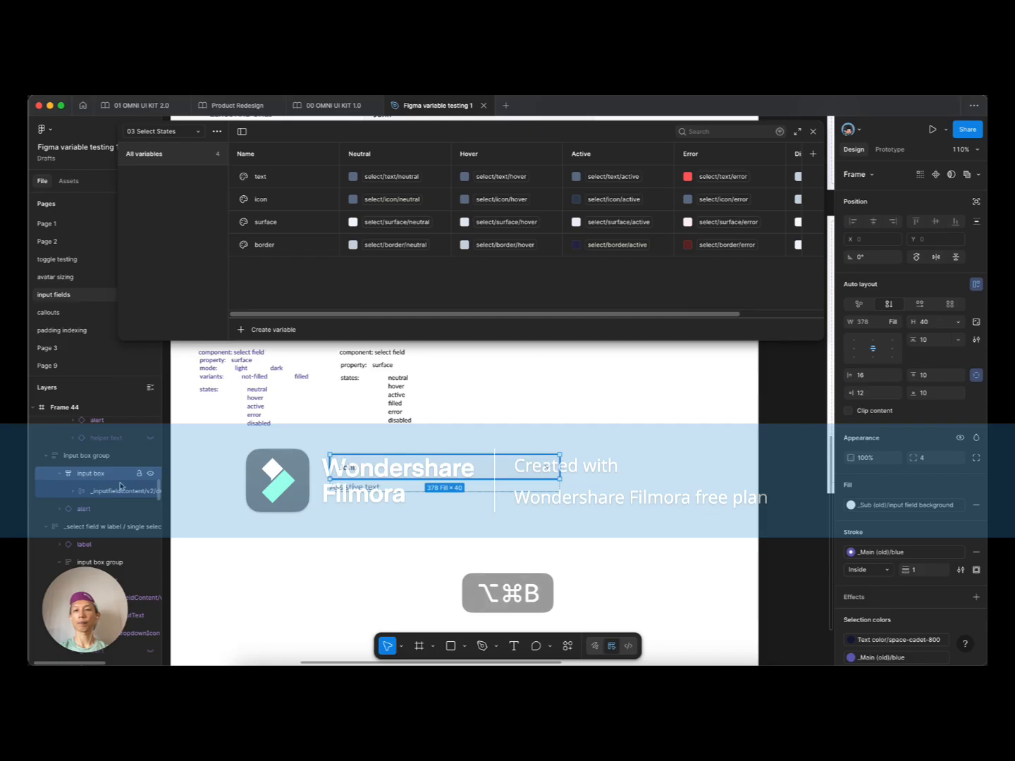
left_click(92, 510)
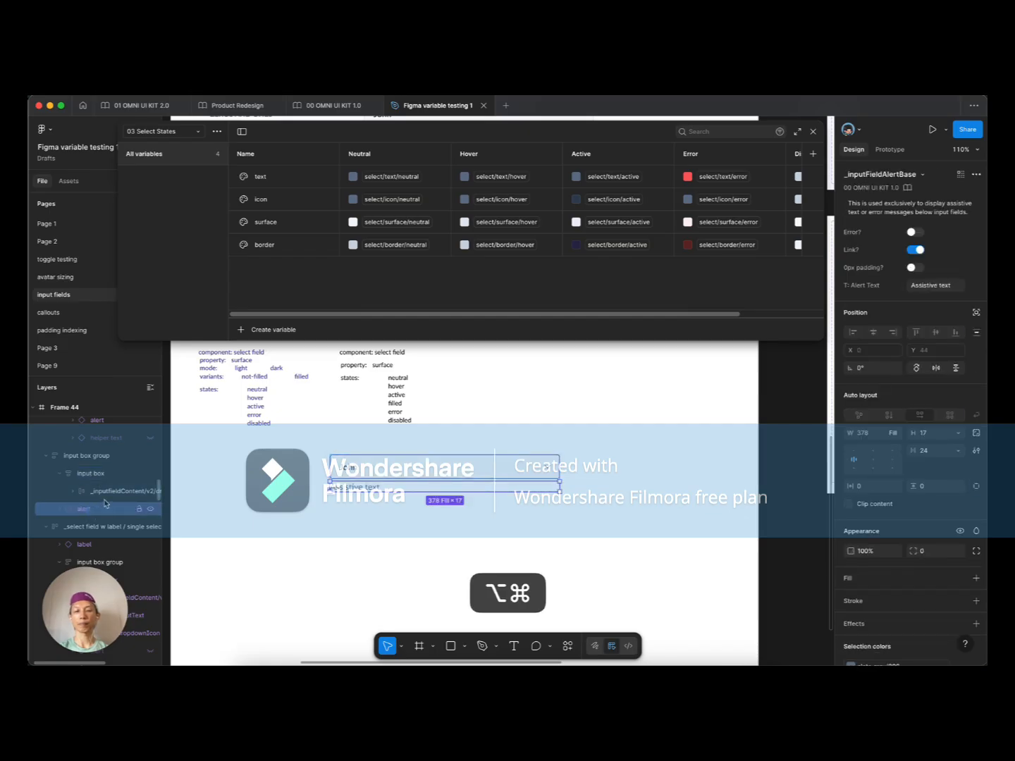
key("alt+super+b")
left_click(111, 541)
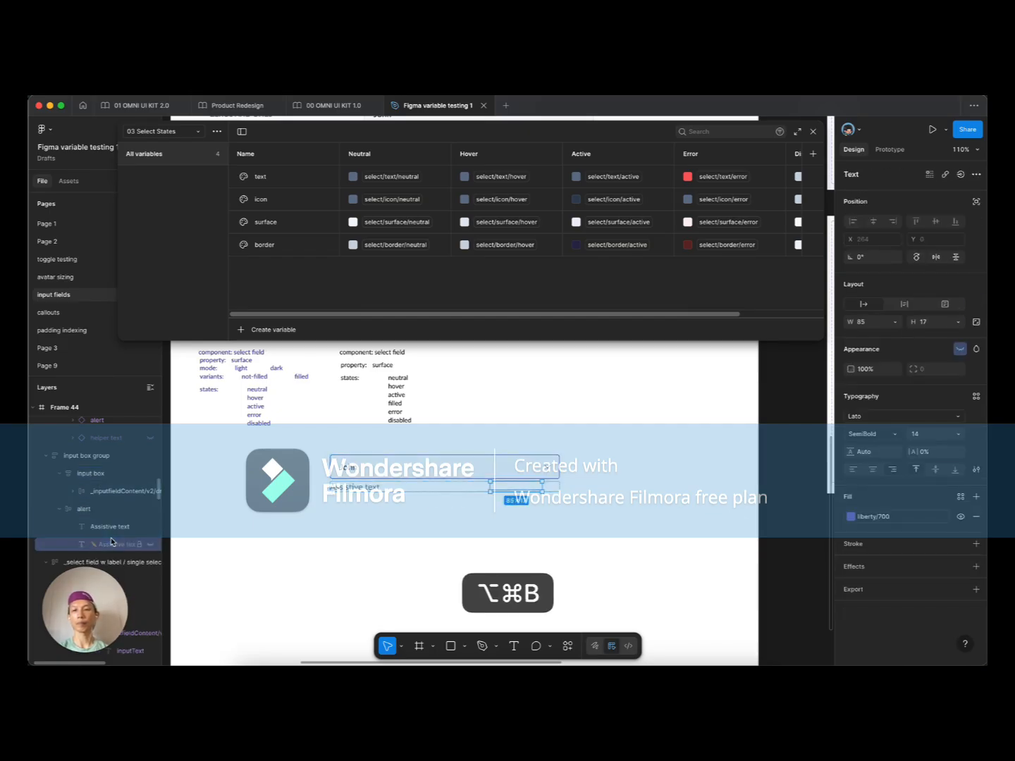
key("BackSpace")
Step: Detach the input box's inner _inputfieldContent into a plain frame and reselect it
left_click(373, 486)
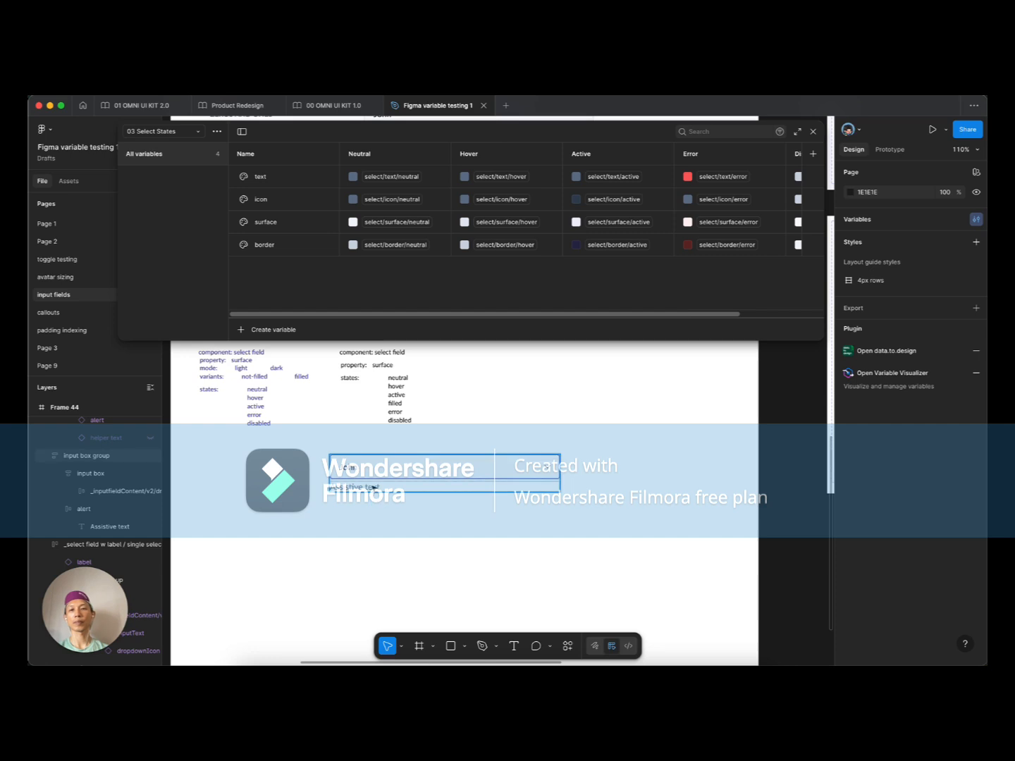
left_click(372, 471)
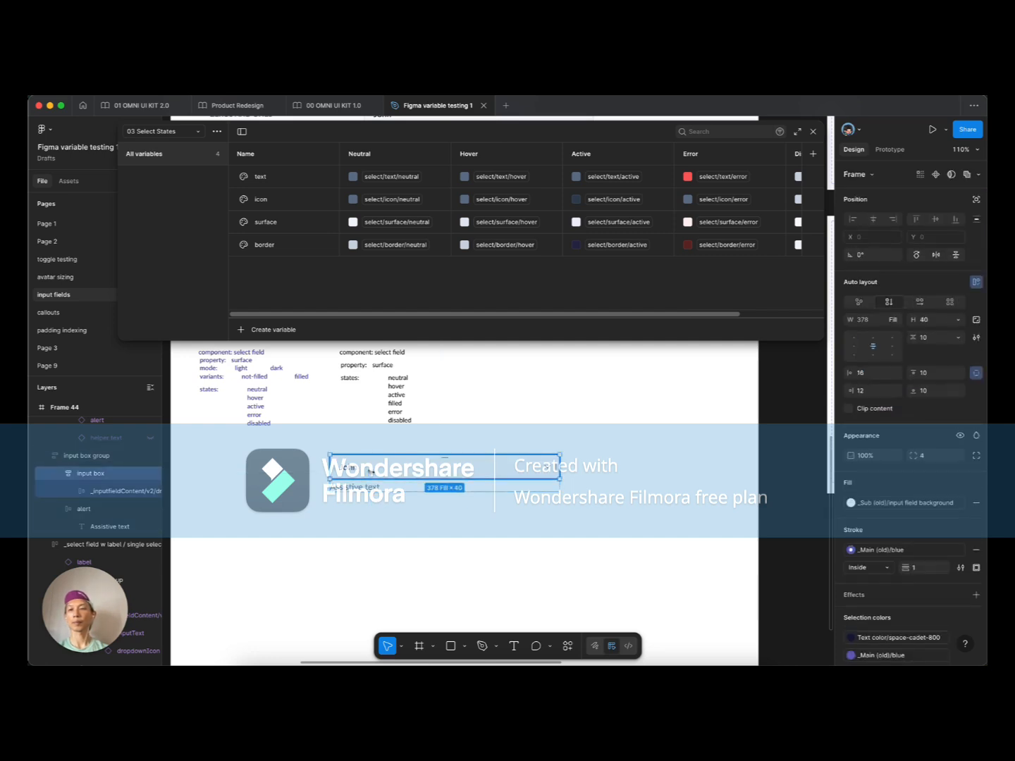
left_click(114, 491)
key("alt+super+b")
scroll(350, 503, "up", 2)
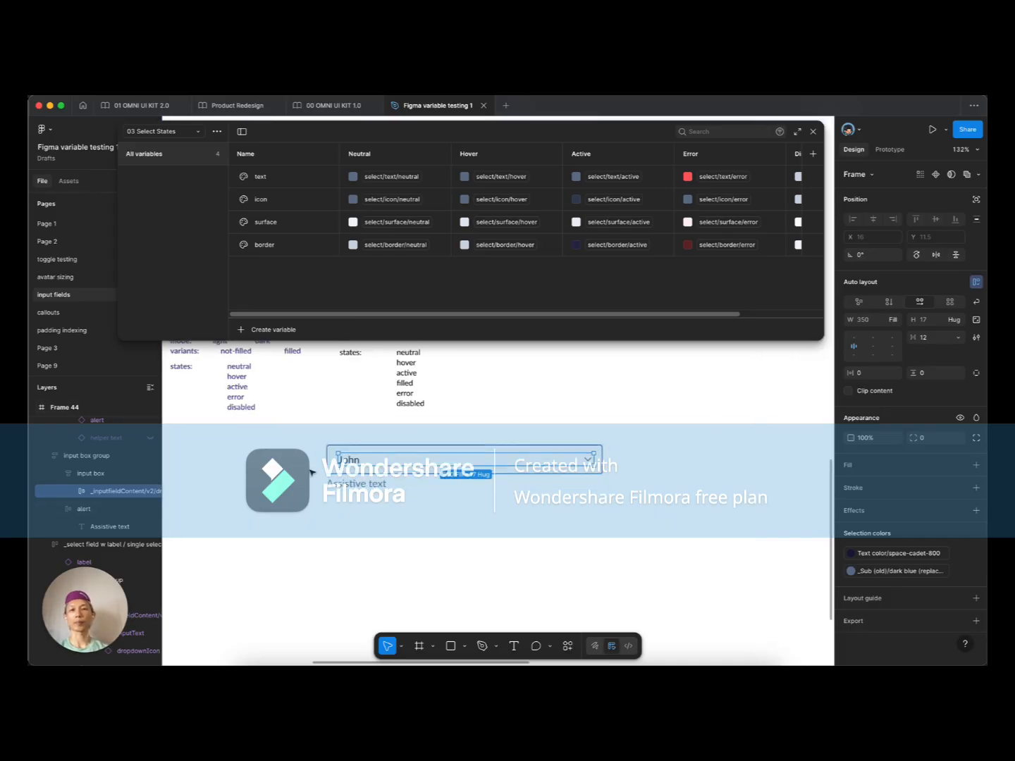
left_click(299, 467)
left_click(343, 459)
left_click(343, 459)
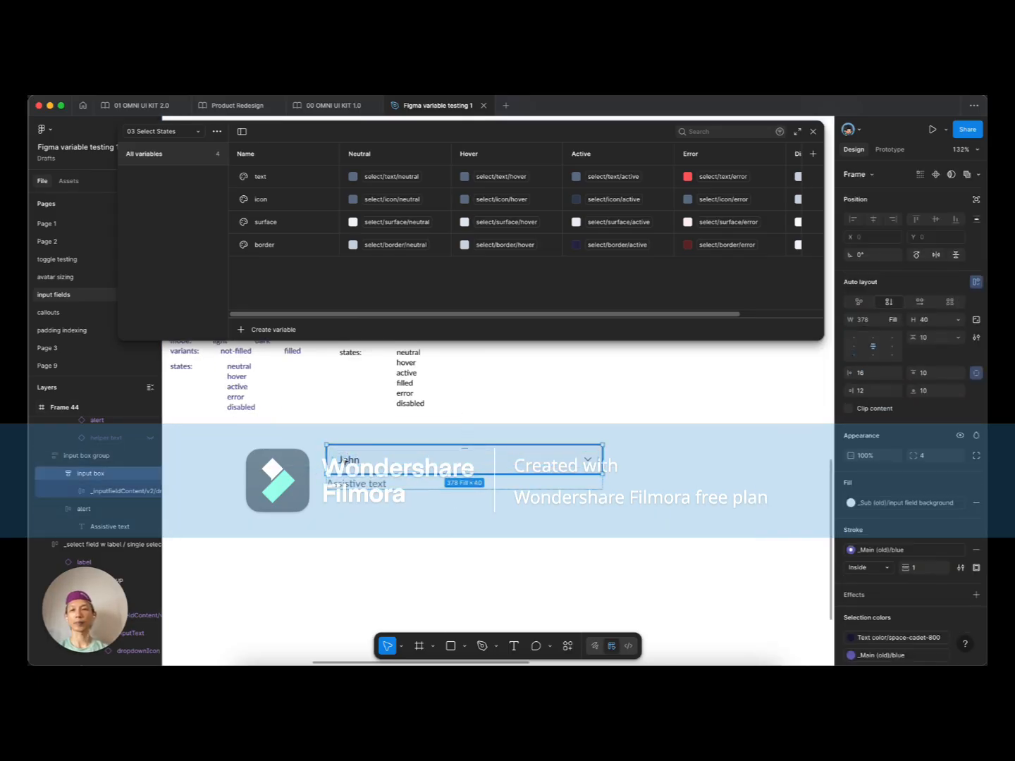
left_click(344, 460)
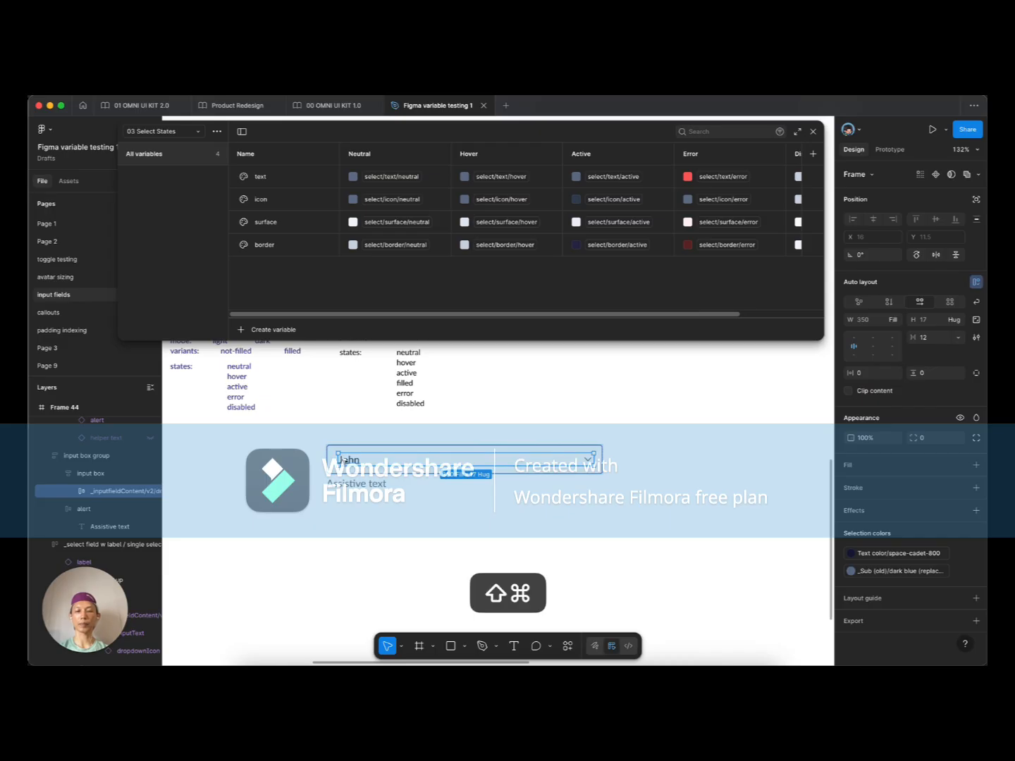
Step: Ungroup the input box content and lay out text and chevron side by side with 0 gap
key("shift+super+g")
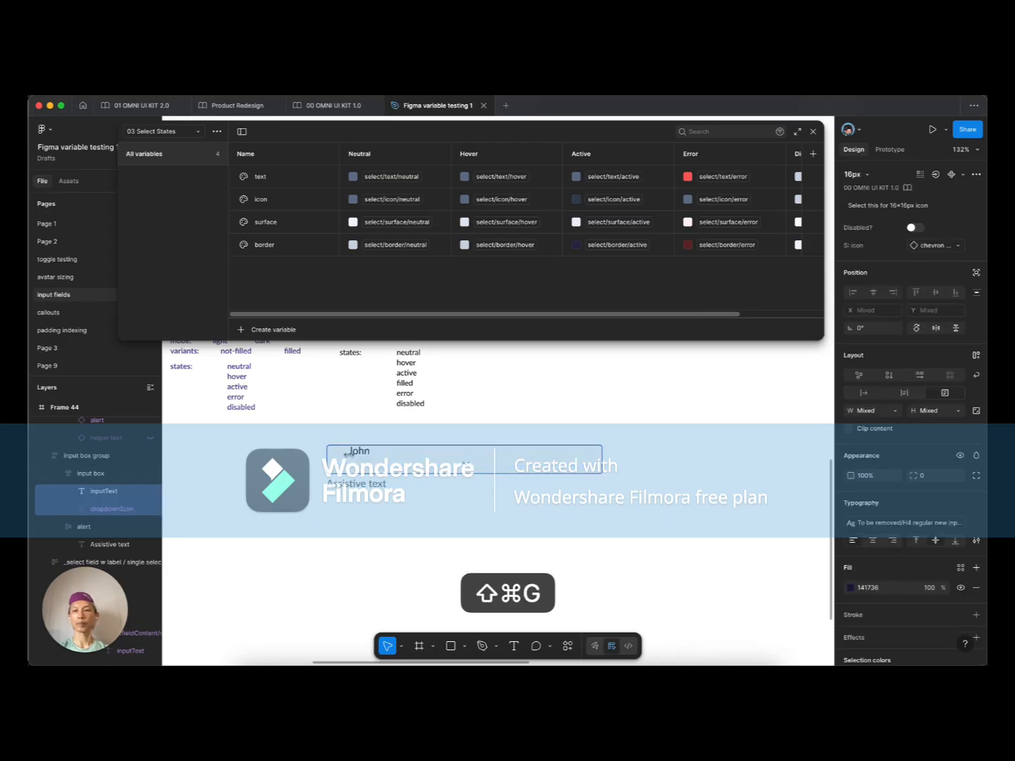
left_click(363, 435)
double_click(348, 460)
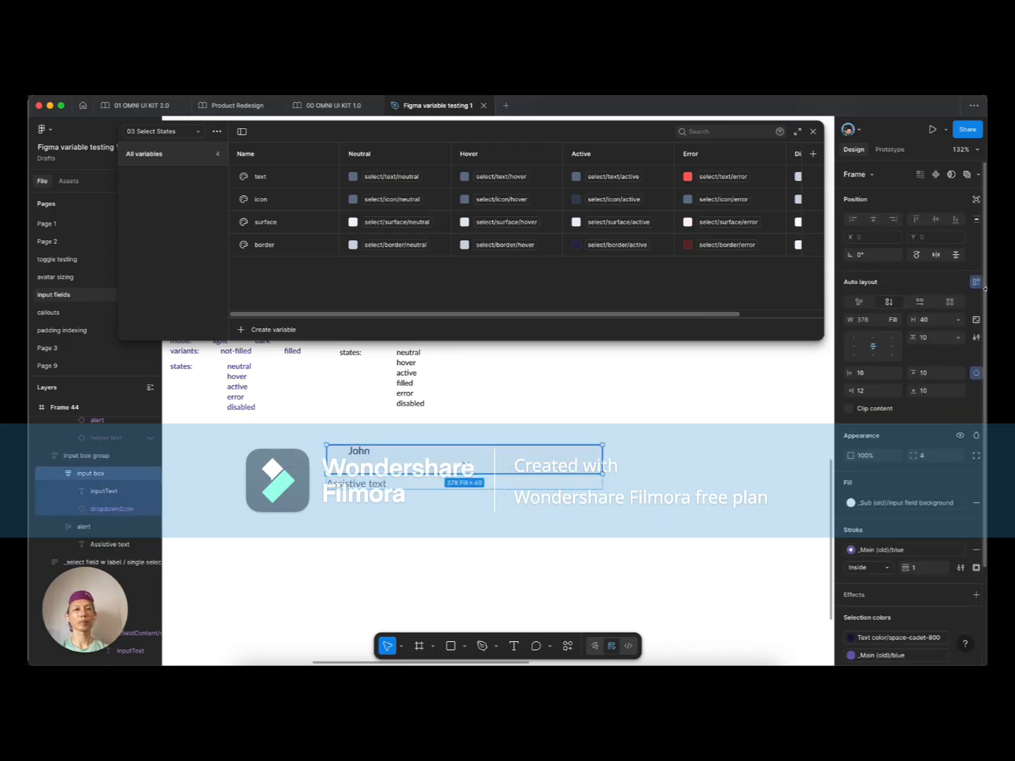
left_click(920, 302)
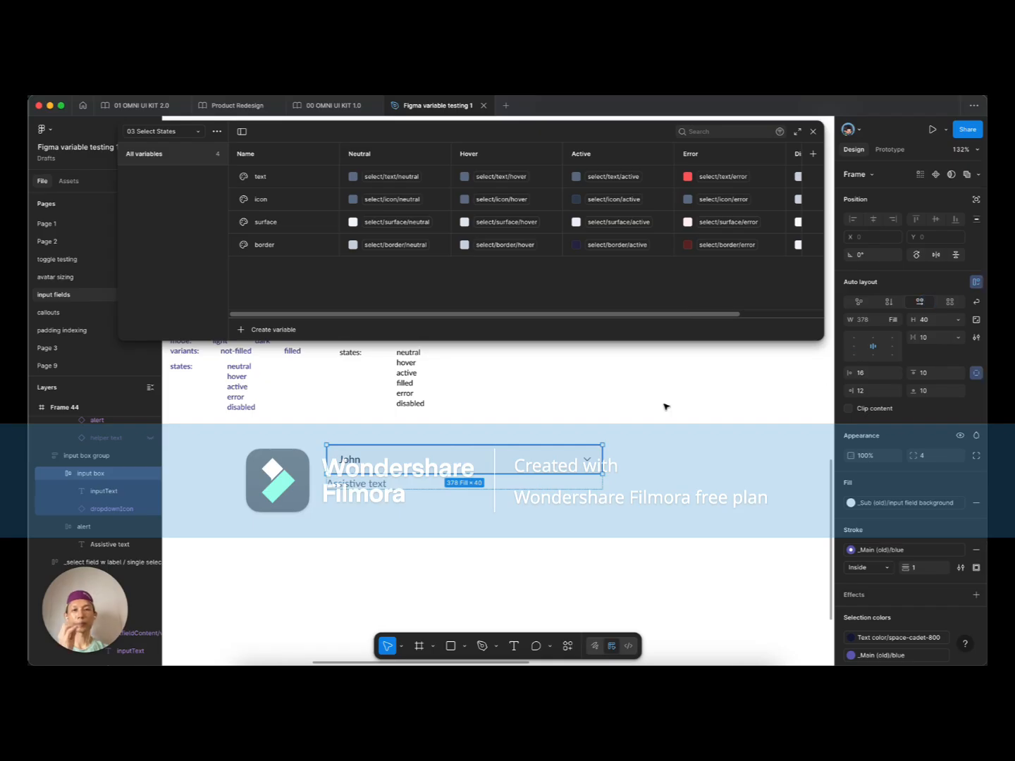
left_click(347, 464)
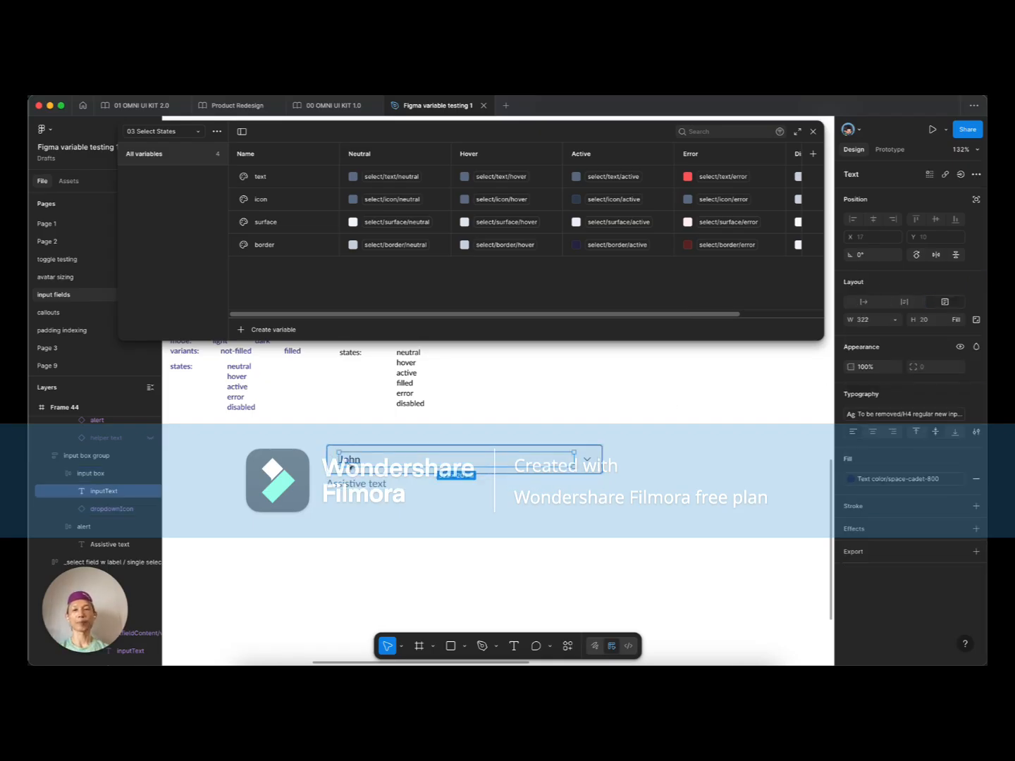
scroll(348, 459, "up", 5)
left_click(714, 478)
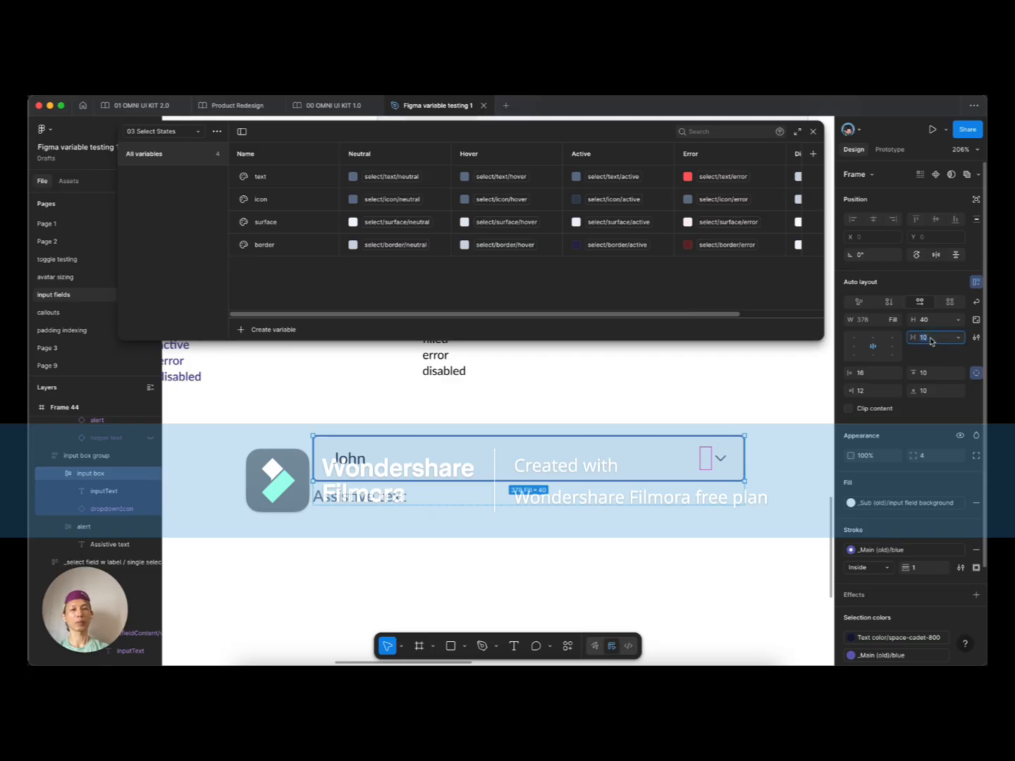
type("0")
key("Tab")
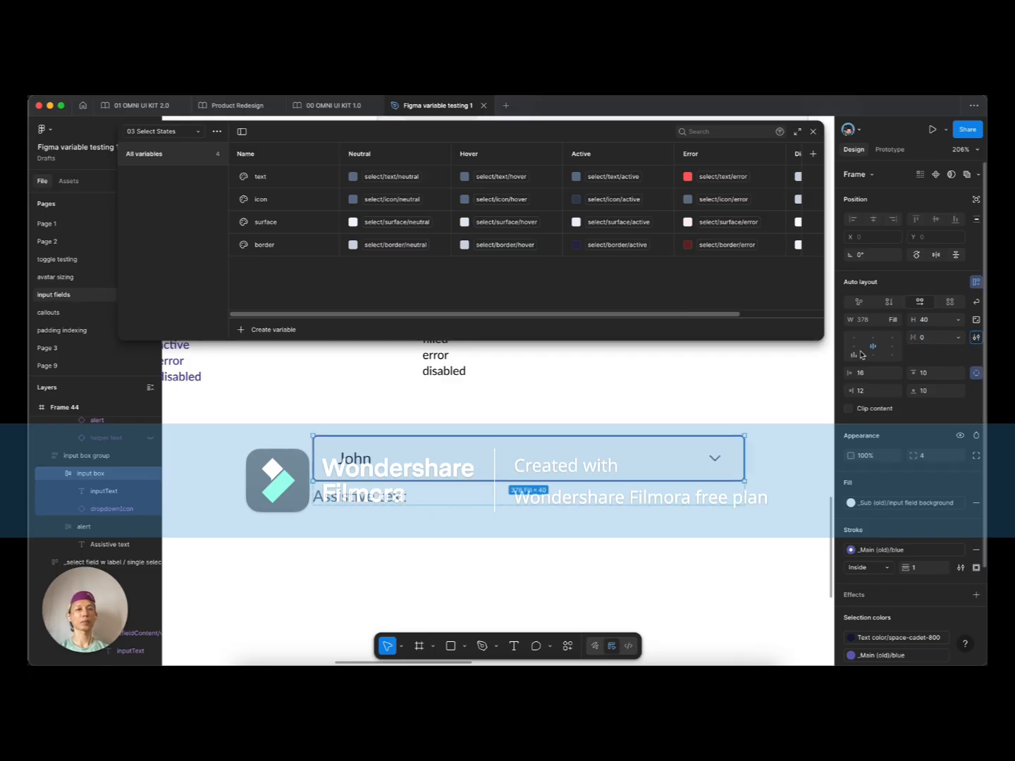
Step: Align the input box contents left-middle and reduce its left padding from 16 to 12
left_click(853, 346)
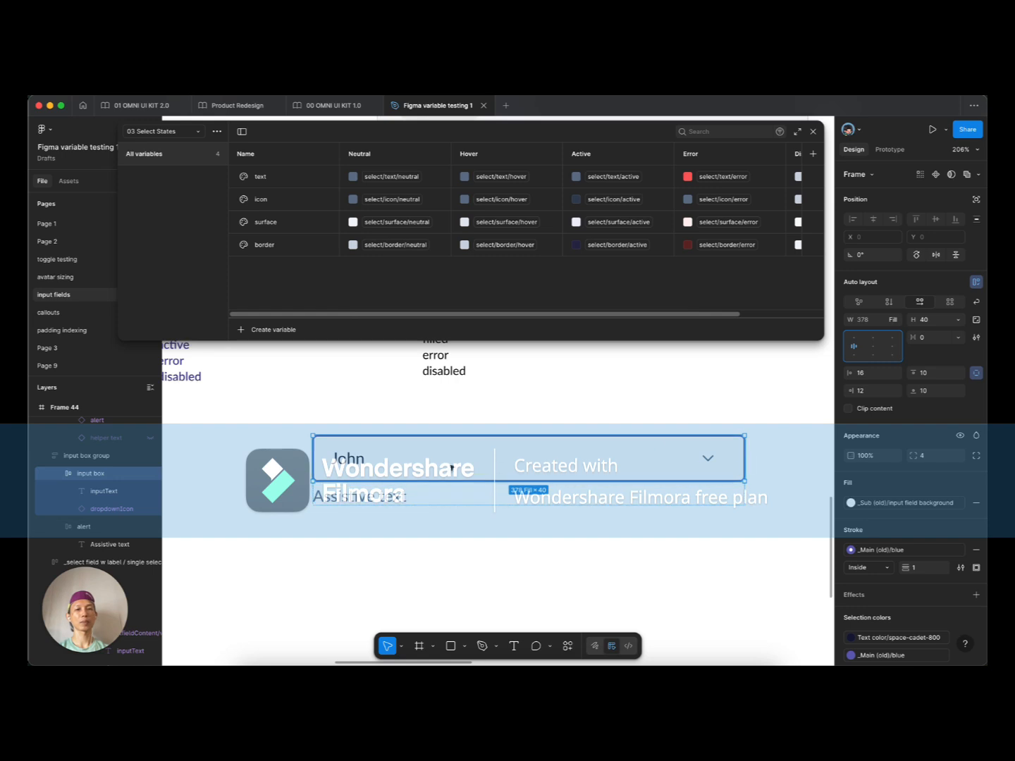
double_click(357, 462)
left_click(707, 459)
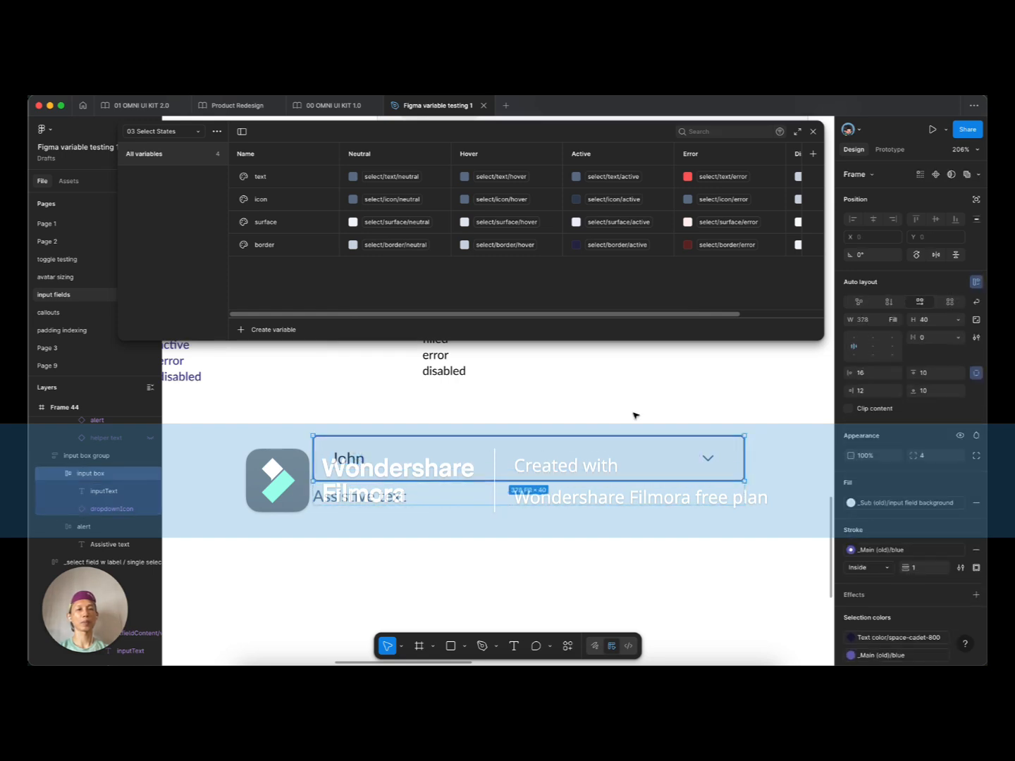
left_click(873, 379)
type("12")
key("Tab")
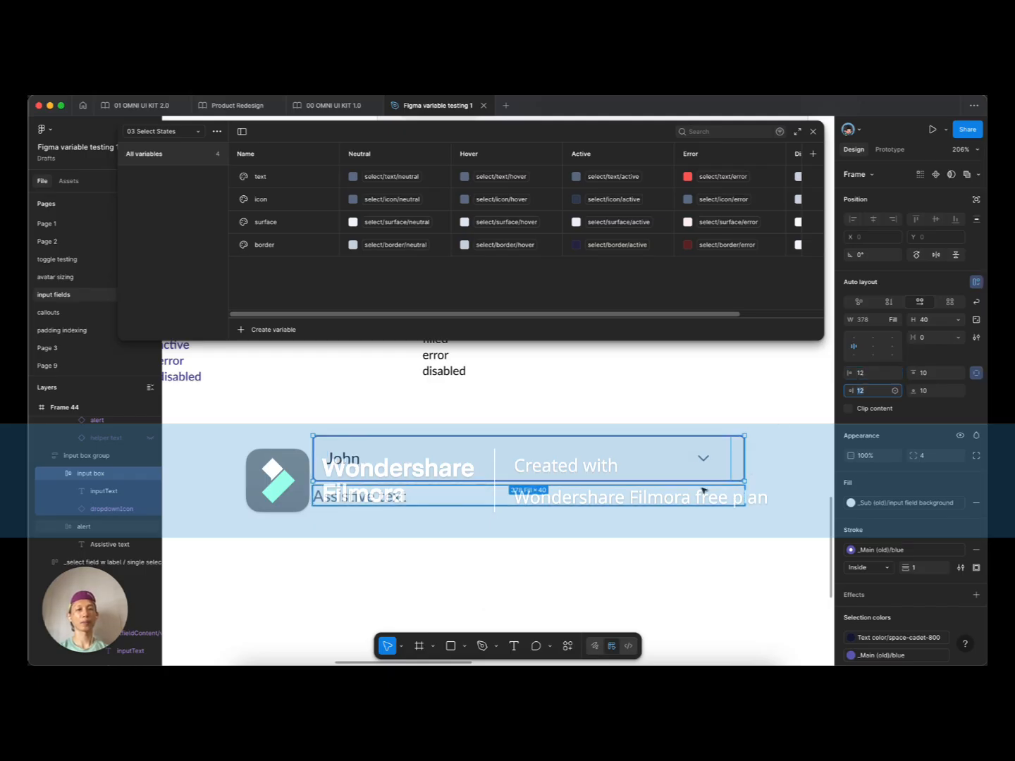
left_click(707, 459)
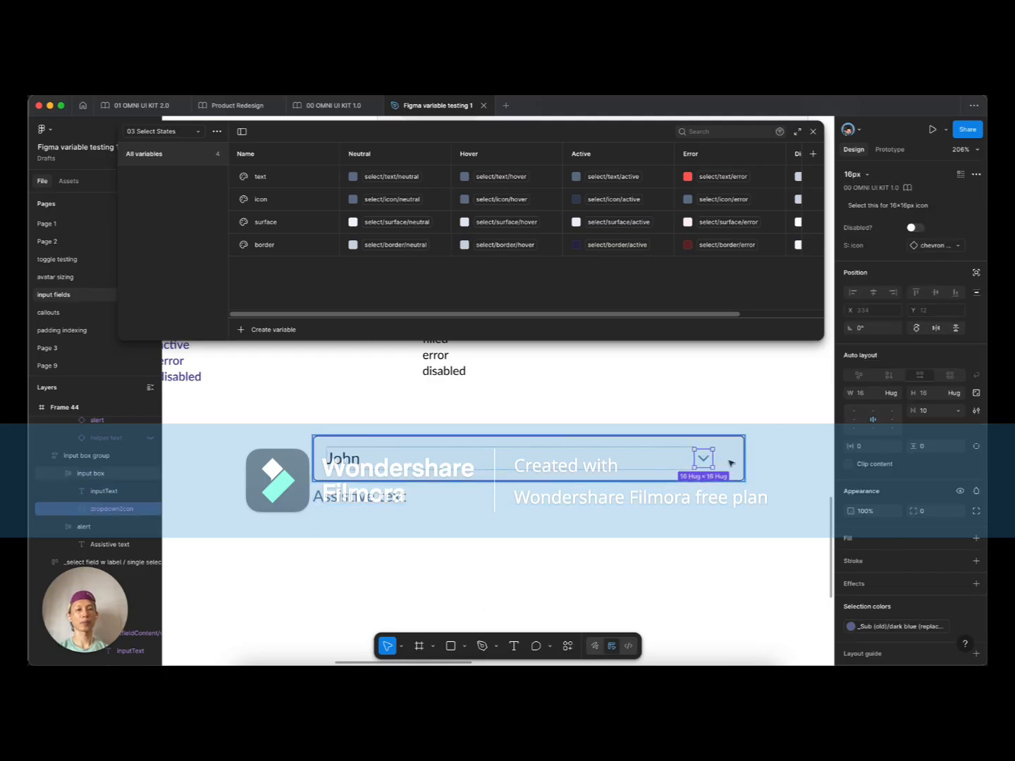
left_click(643, 461)
left_click(349, 461, "super")
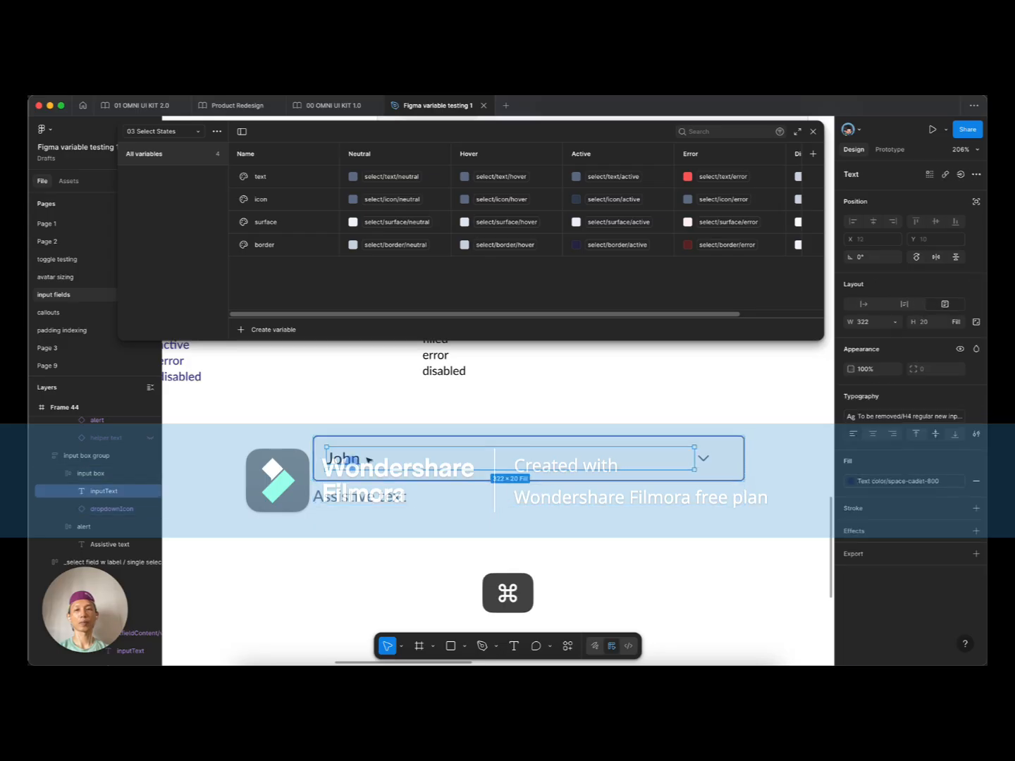
Step: Set the John text width to Fill container and detach its text style
left_click(896, 323)
left_click(871, 348)
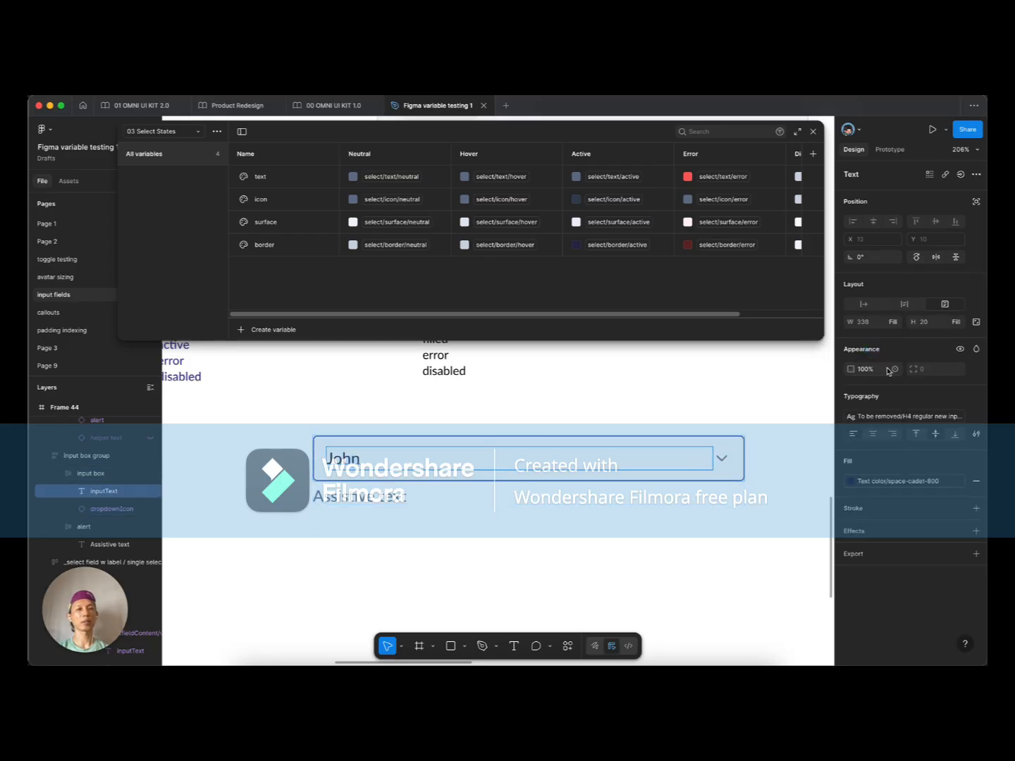
left_click(975, 417)
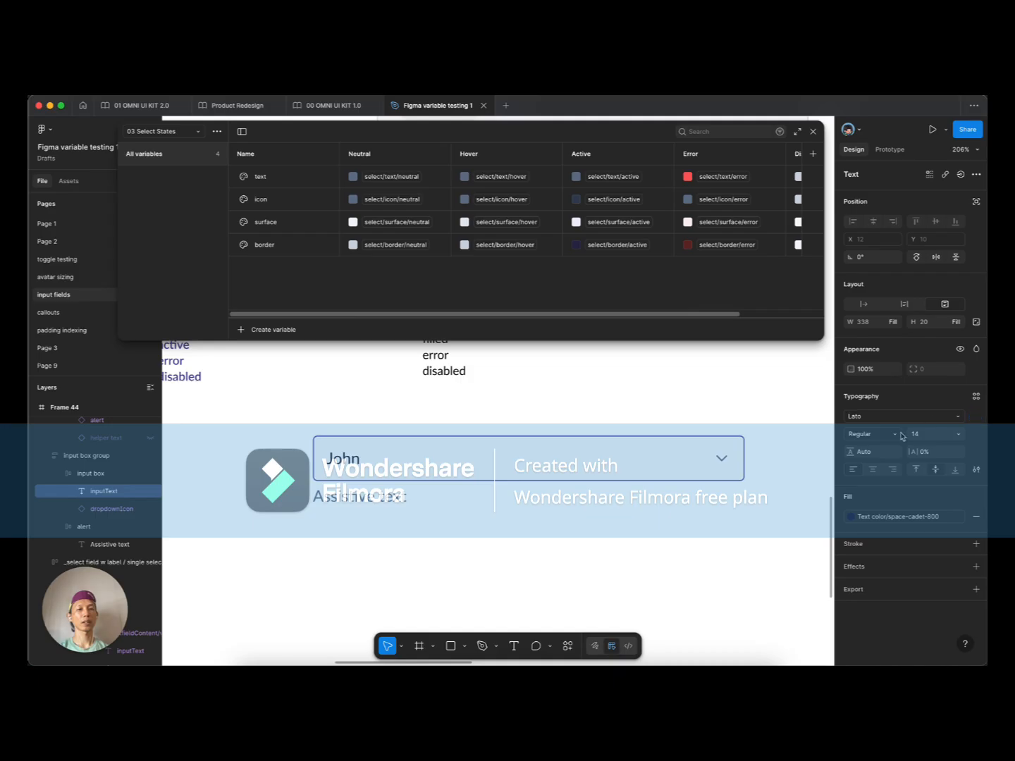
left_click(975, 470)
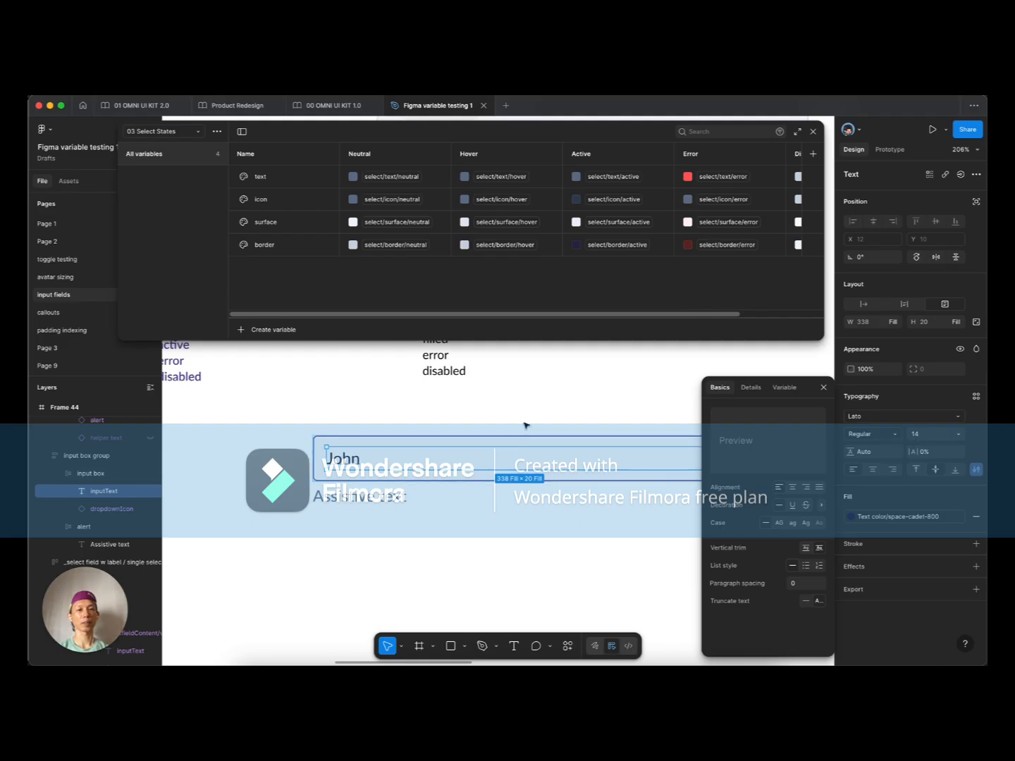
left_click(498, 405)
left_click(340, 461, "super")
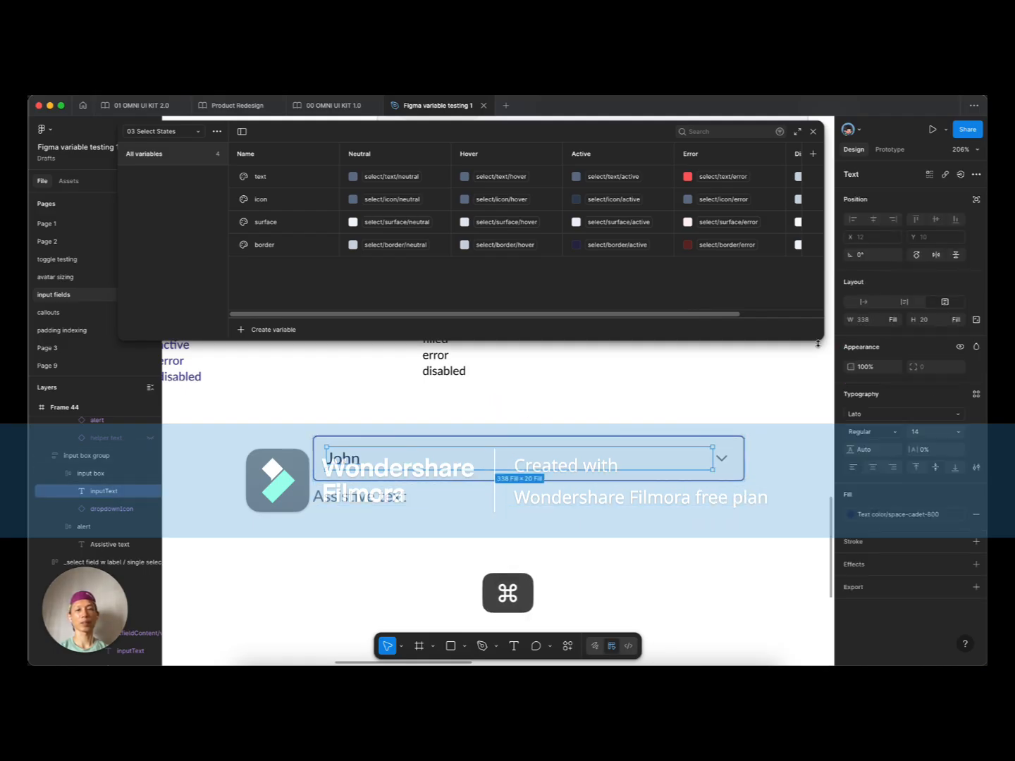
Step: Make the text hug its height and set the input box vertical padding to 8
left_click(955, 320)
left_click(920, 305)
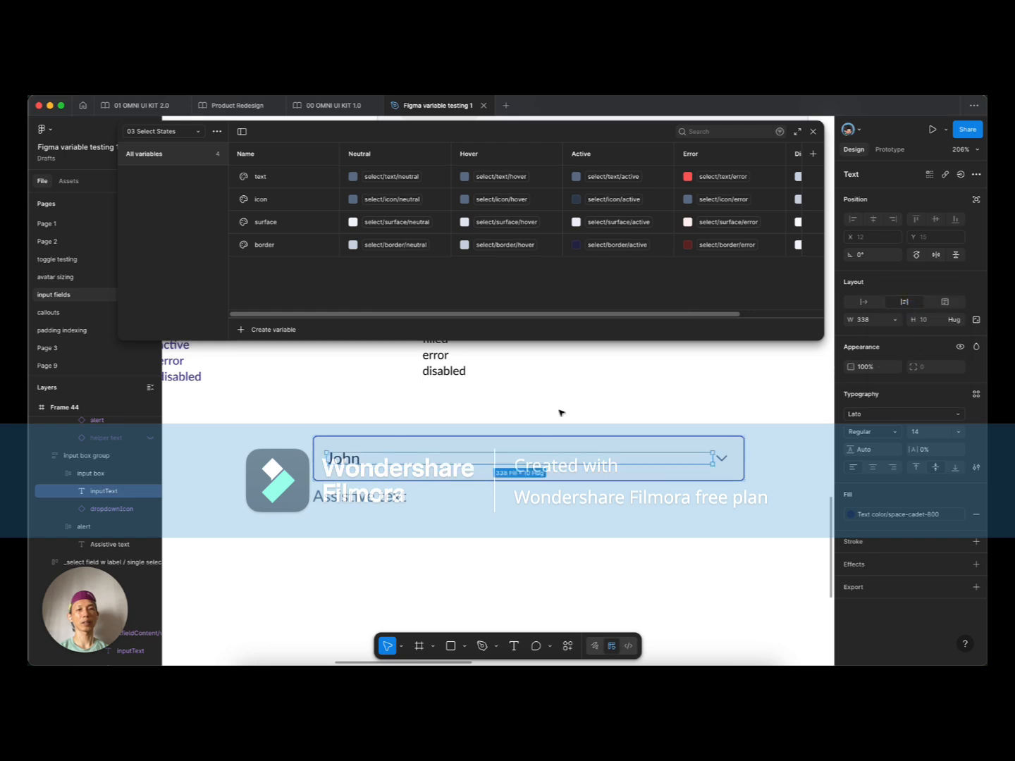
left_click(399, 416)
left_click(367, 458)
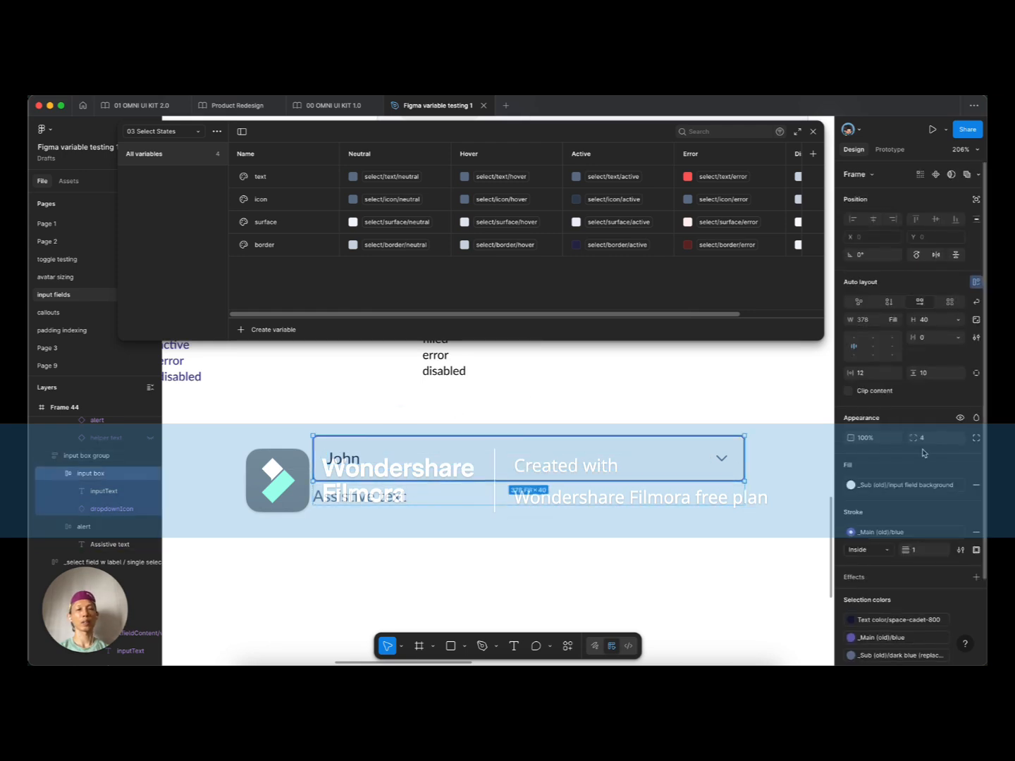
left_click(930, 372)
type("8")
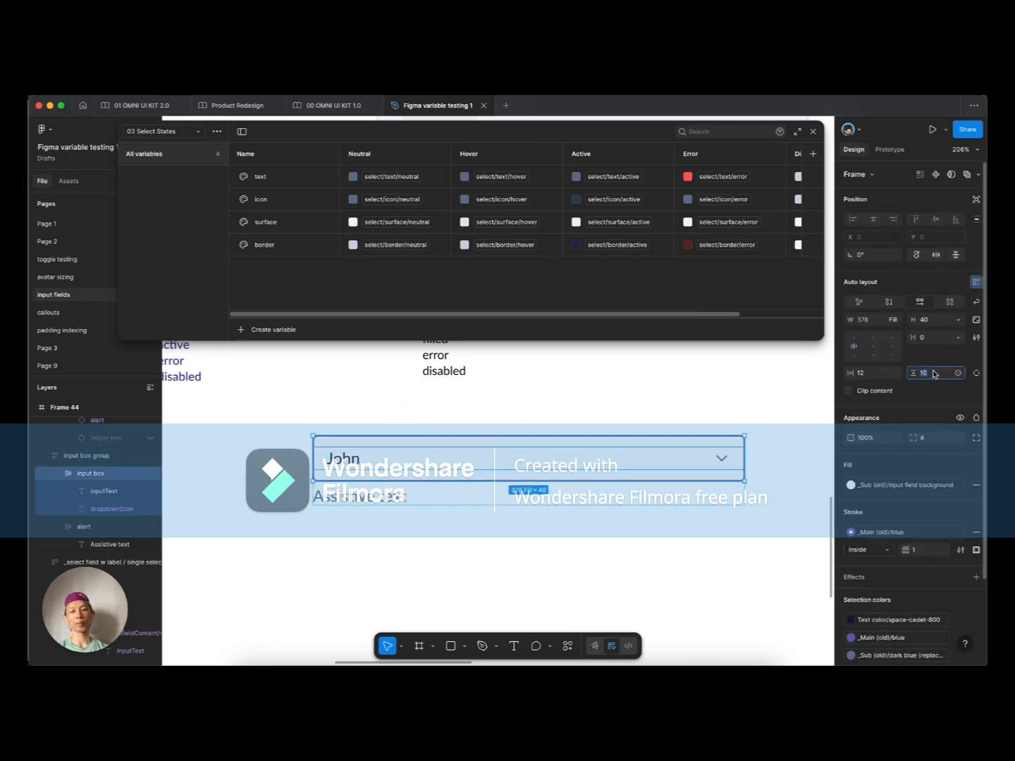
key("Tab")
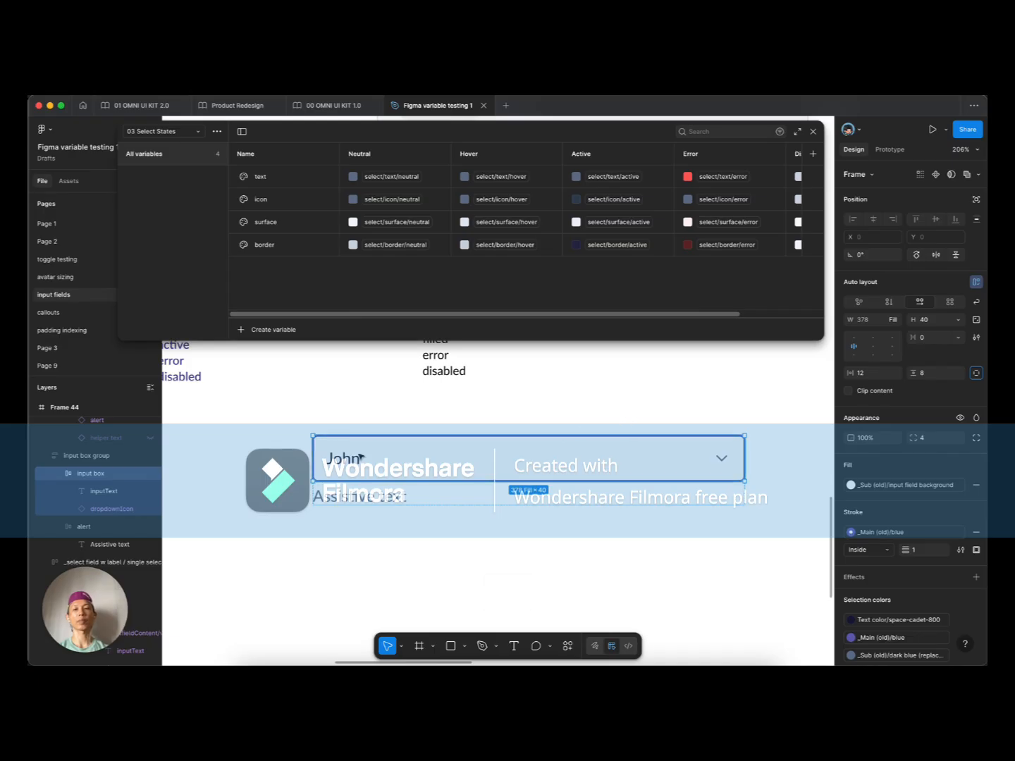
Step: Select the chevron icon and John text together, recentring the view on the field
double_click(338, 461)
scroll(345, 458, "down", 5)
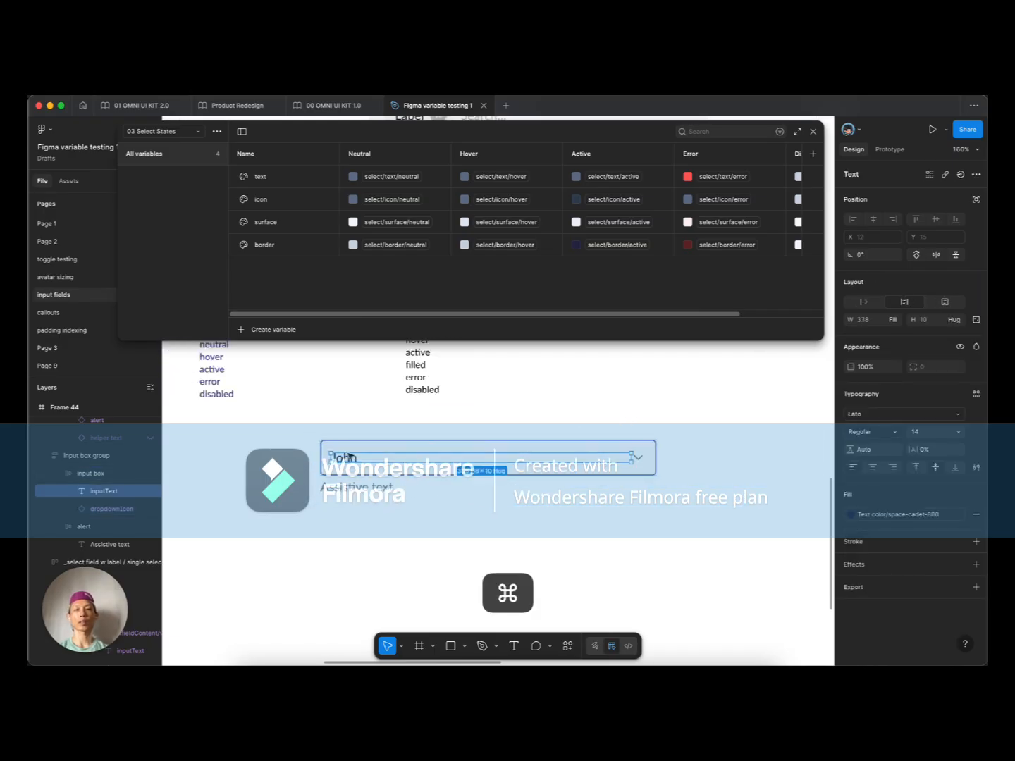
scroll(411, 428, "down", 3)
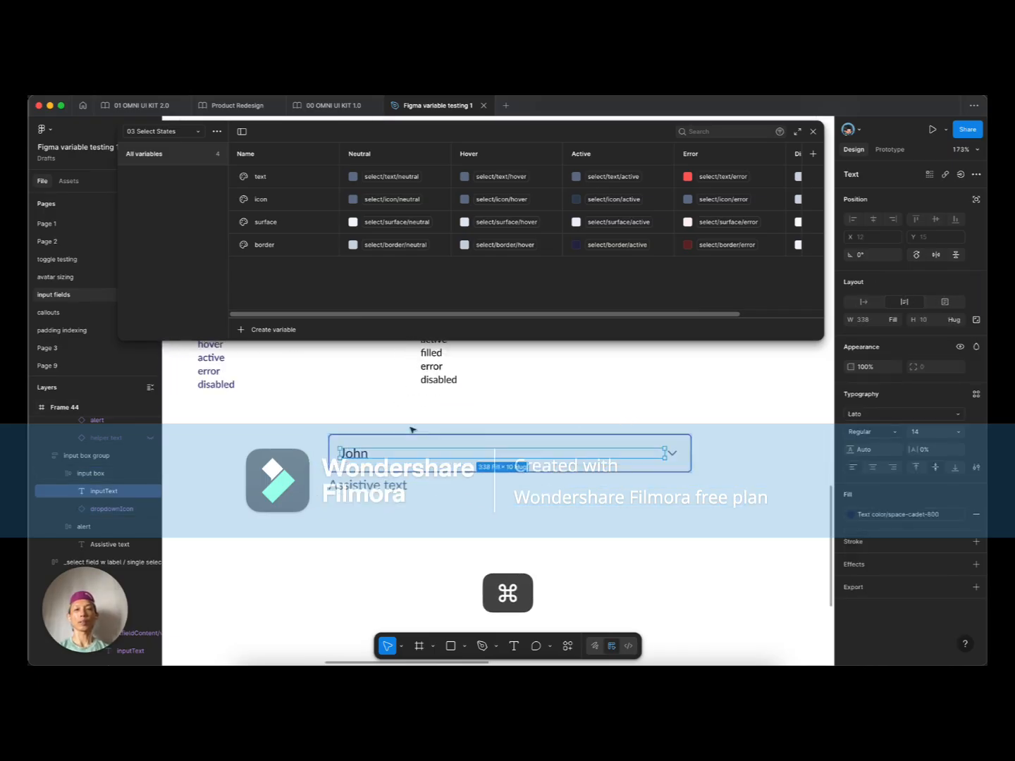
scroll(330, 469, "up", 4)
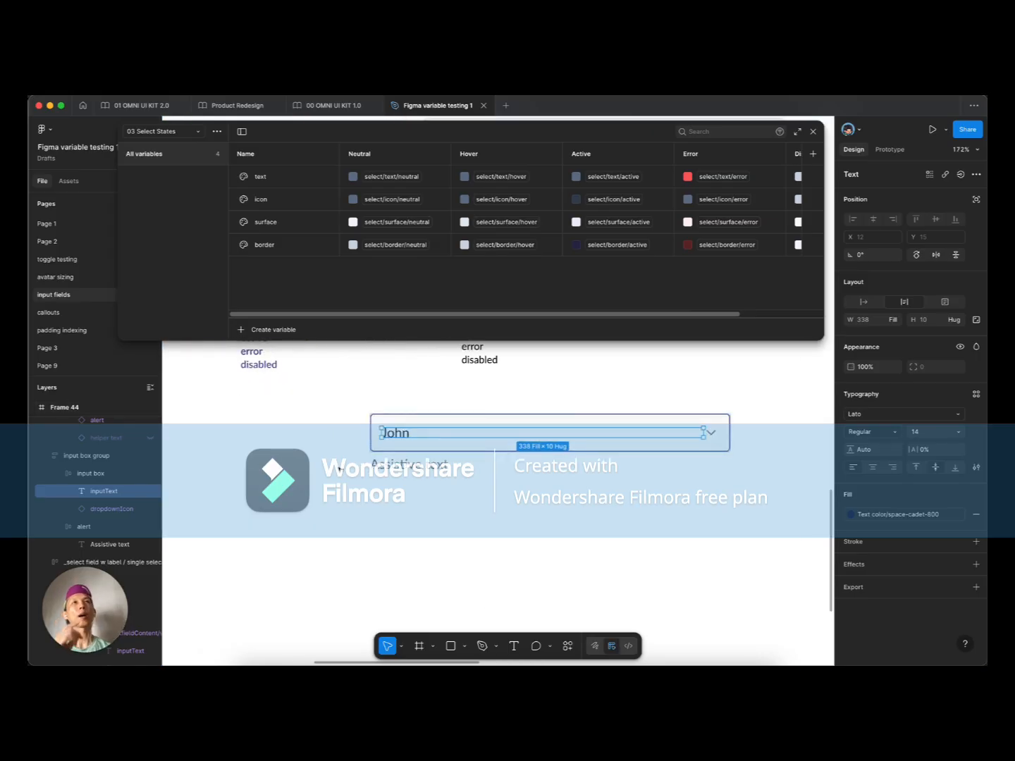
left_click(712, 431)
left_click(392, 432, "shift")
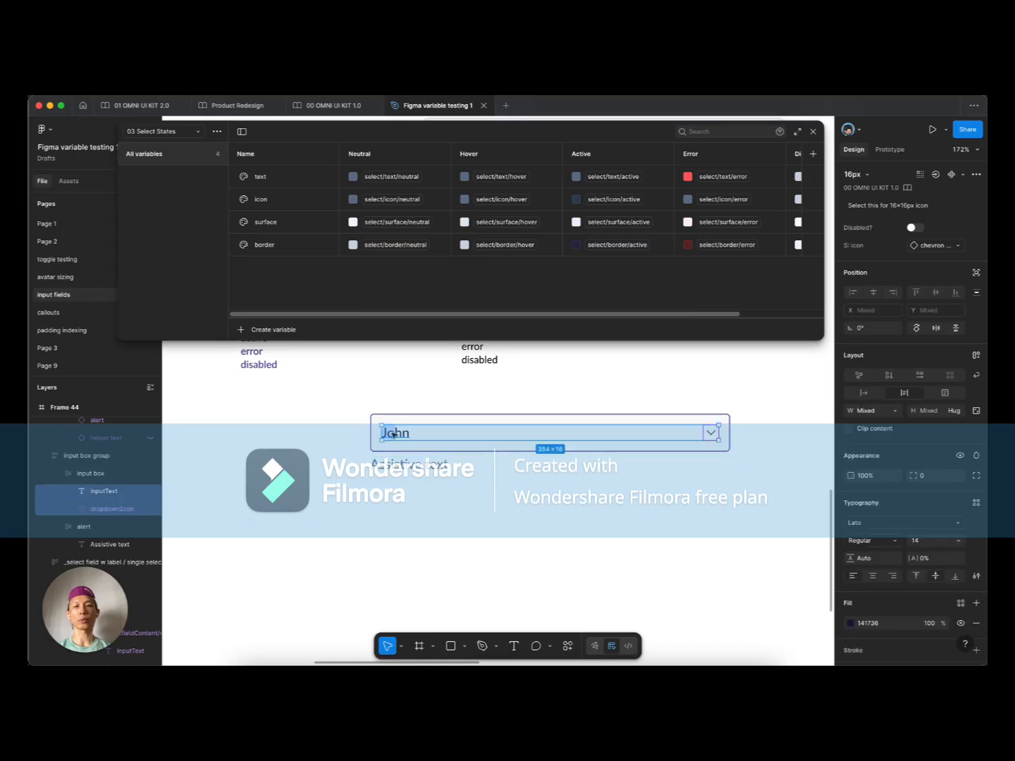
scroll(391, 433, "down", 2)
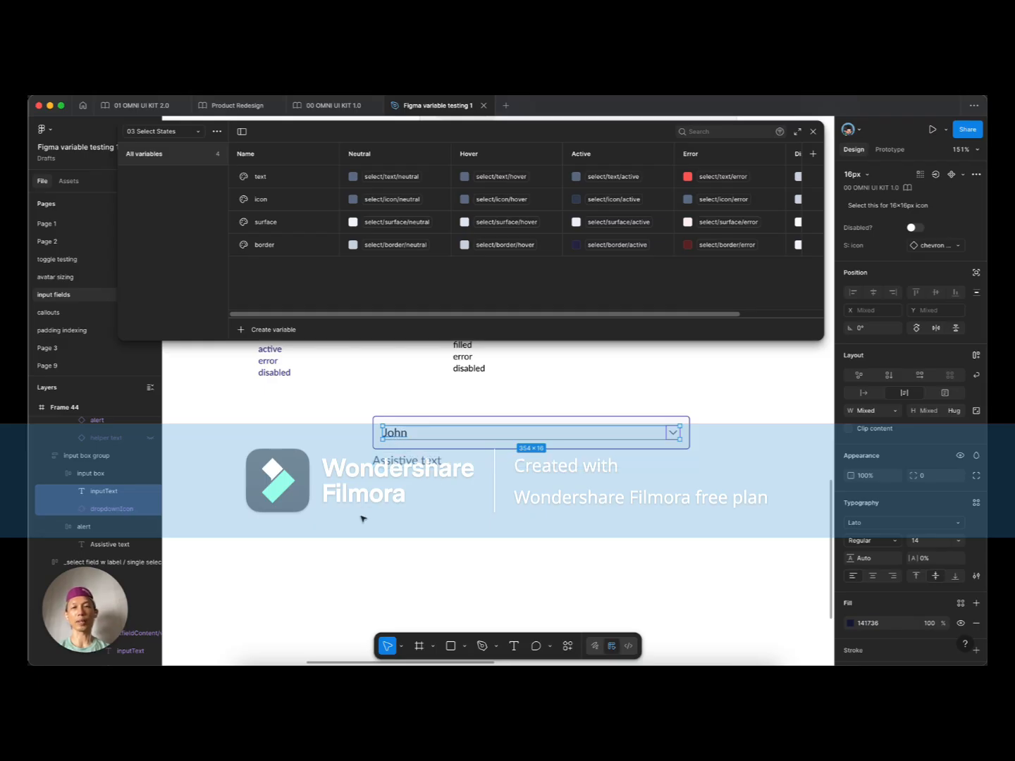
left_click_drag(361, 518, 488, 472)
scroll(505, 483, "right", 2)
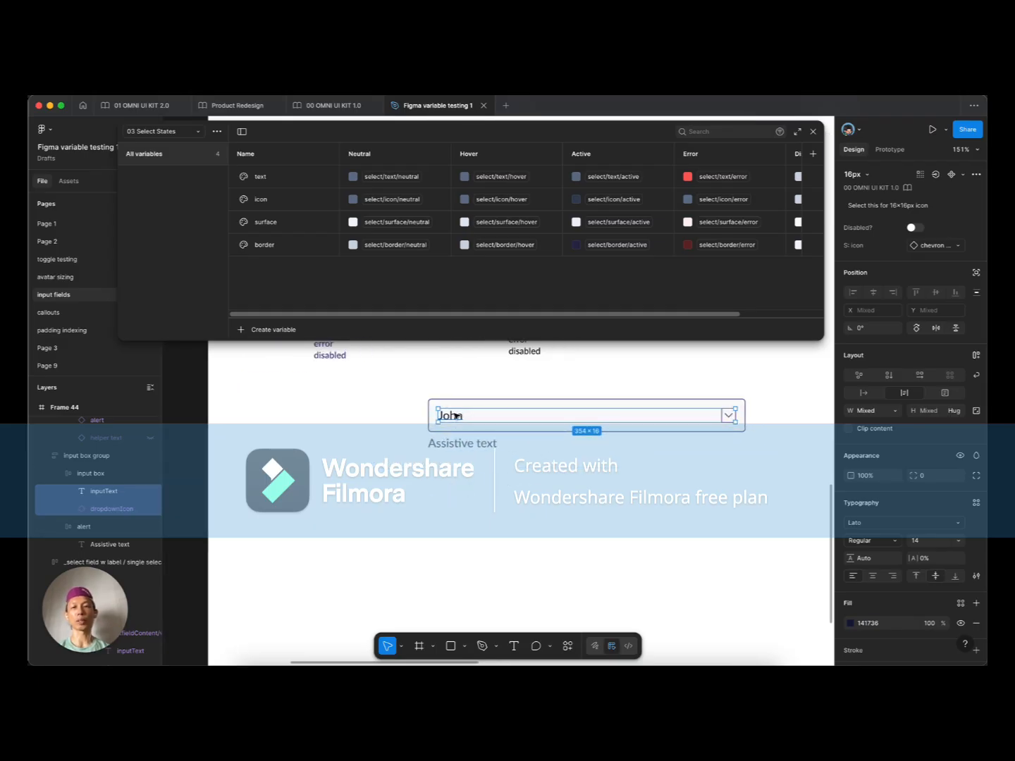
Step: Alt-drag a copy of the John text and chevron below the field, retyping its text as 'Placeholder'
left_click_drag(458, 418, 379, 513, "alt")
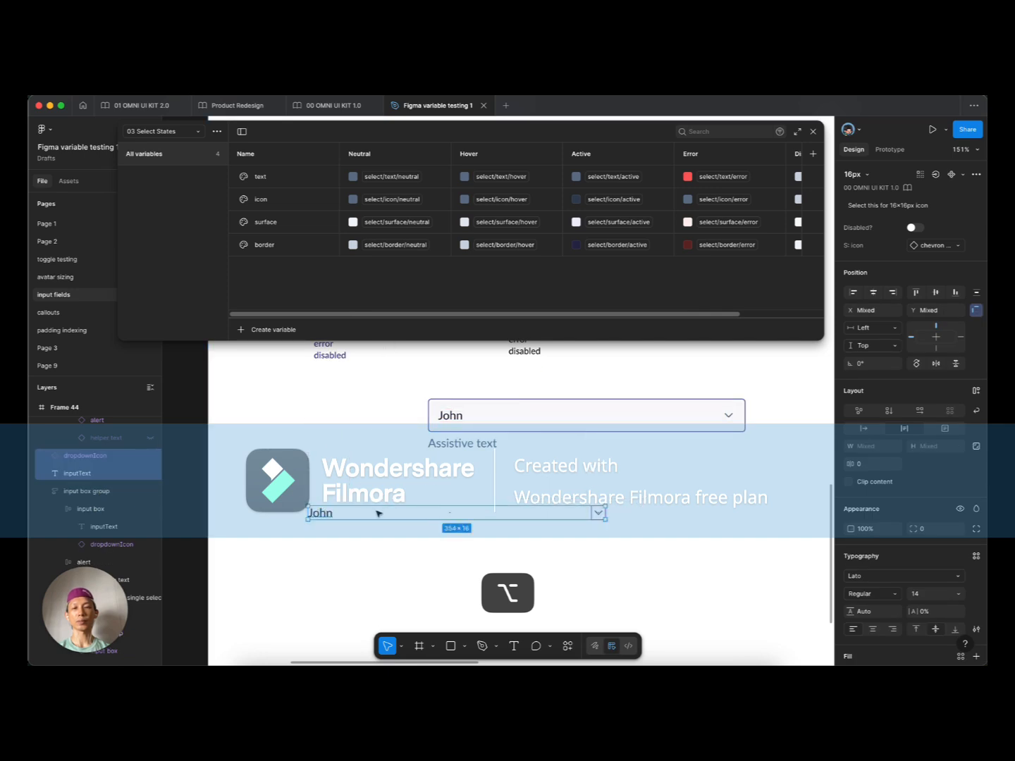
double_click(339, 507, "super")
type("Placeholder")
key("Escape")
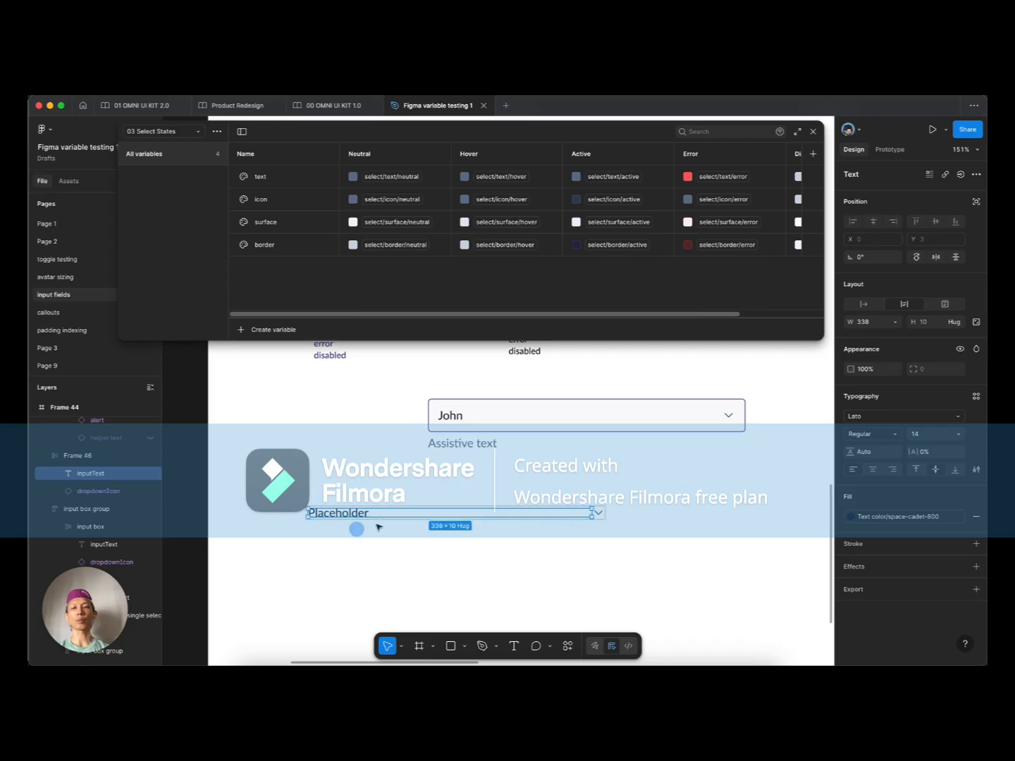
left_click(356, 515)
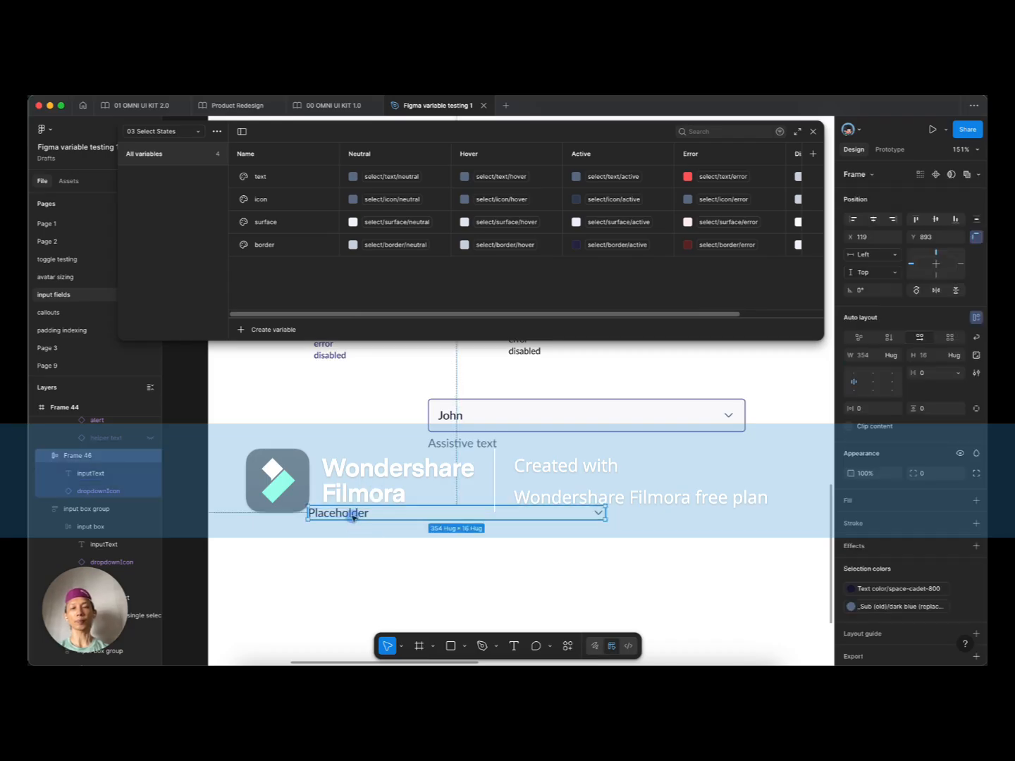
scroll(627, 529, "up", 5)
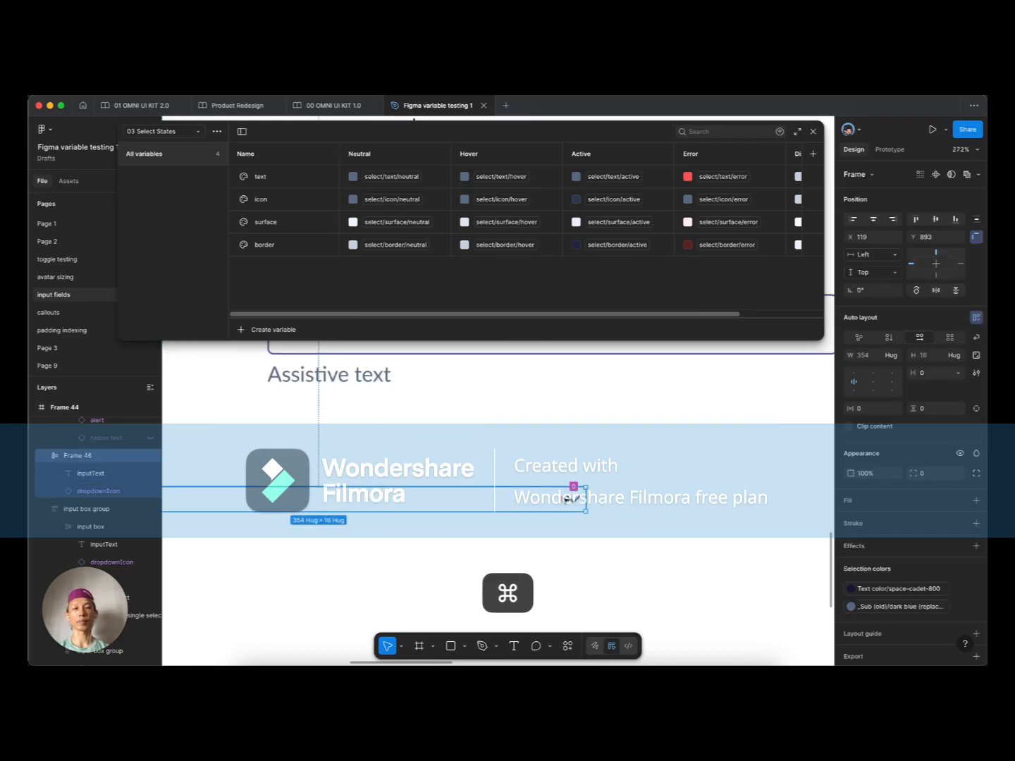
scroll(570, 500, "down", 3)
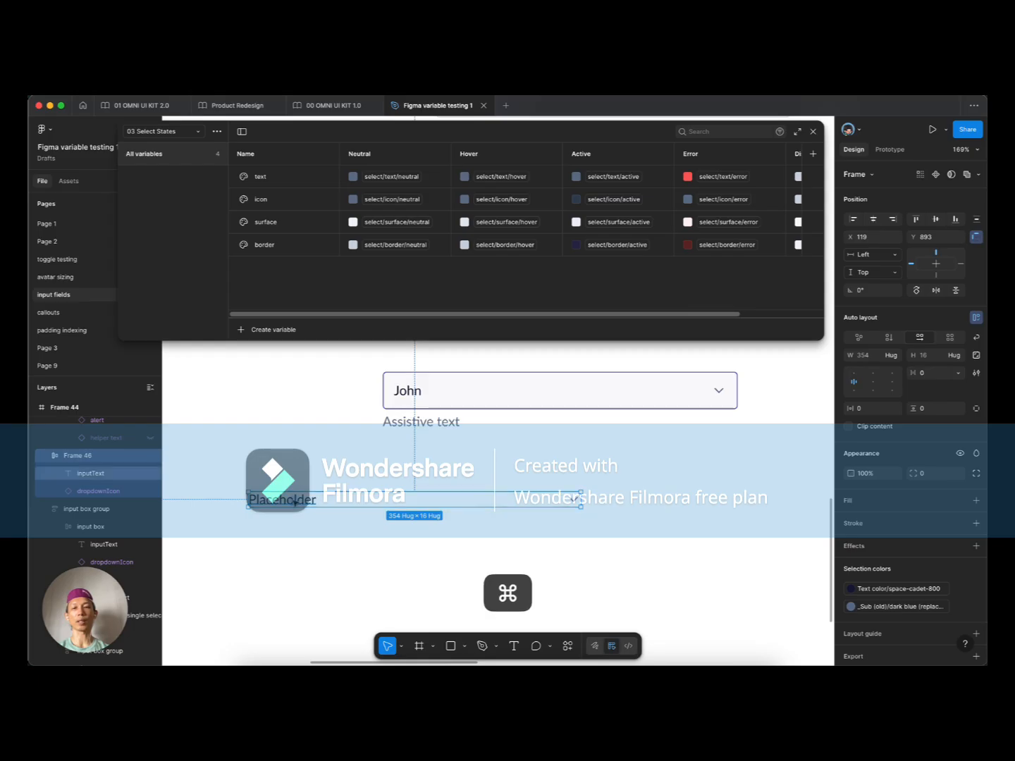
Step: Nudge the new Placeholder row frame slightly lower
left_click(294, 502, "super")
left_click(281, 523)
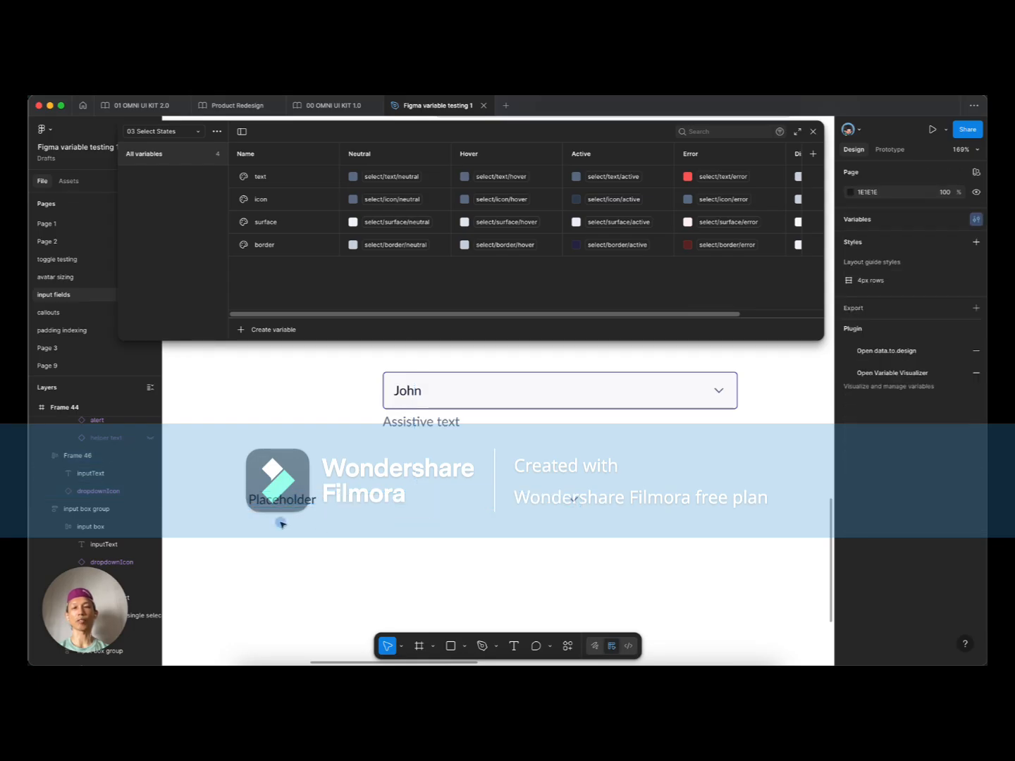
left_click(282, 501)
scroll(302, 493, "down", 3)
scroll(299, 492, "up", 3)
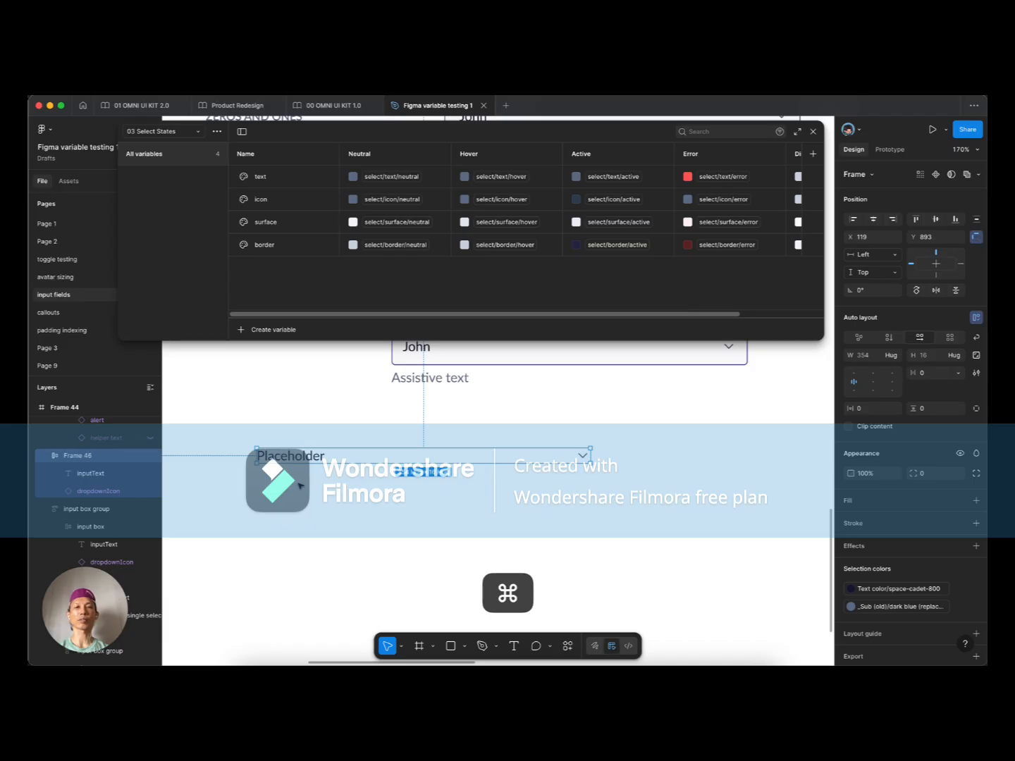
scroll(322, 505, "up", 2)
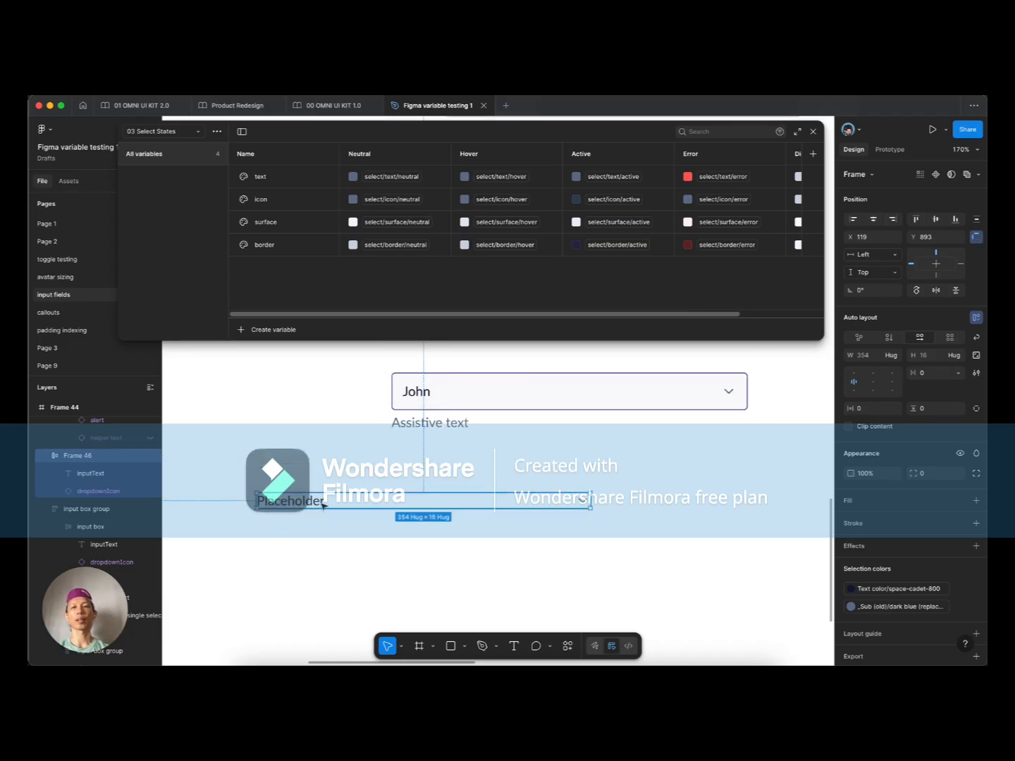
scroll(323, 506, "down", 2)
left_click_drag(298, 525, 299, 528)
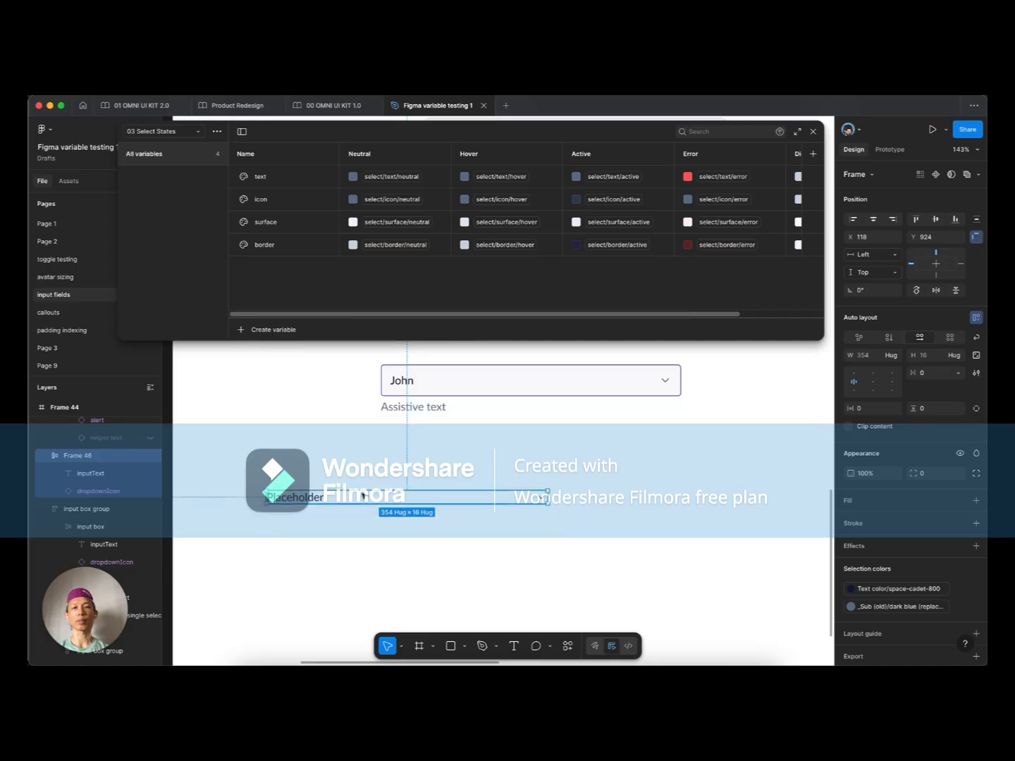
scroll(335, 486, "down", 5)
scroll(416, 485, "up", 3)
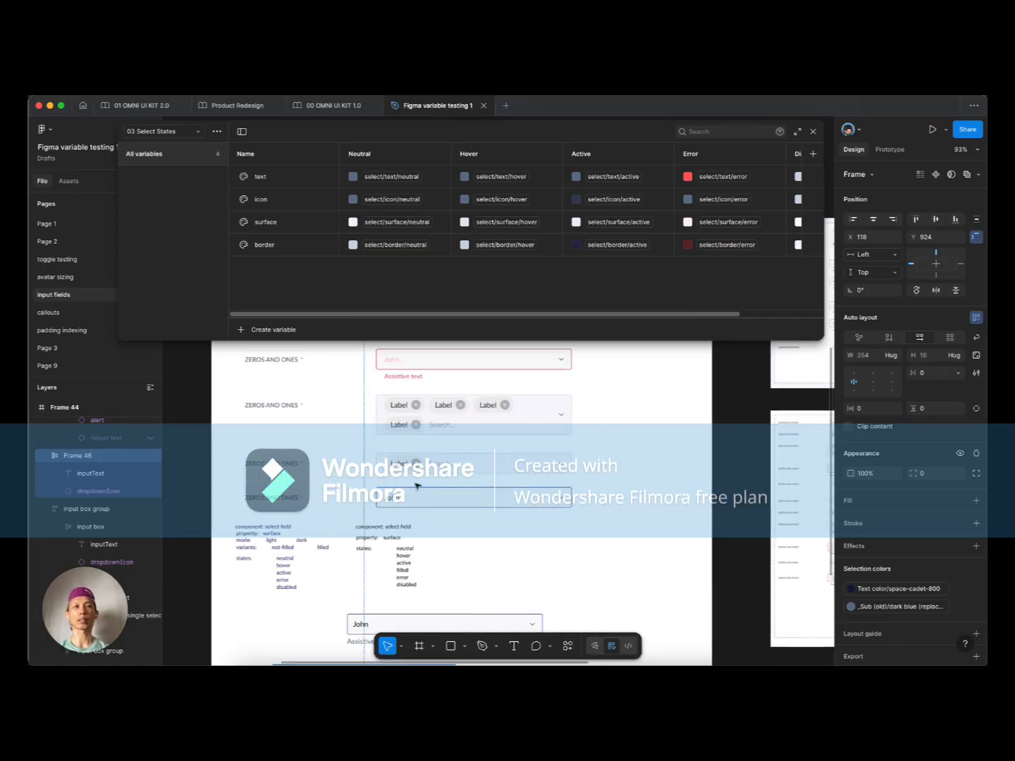
scroll(417, 485, "up", 3)
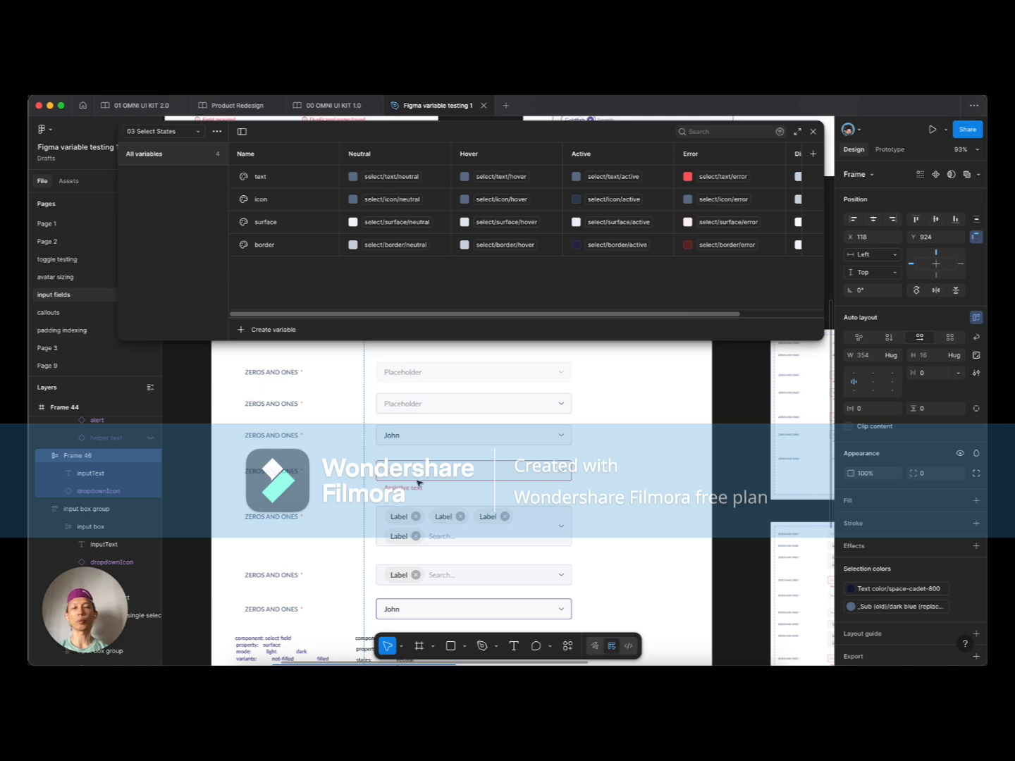
scroll(418, 491, "up", 3)
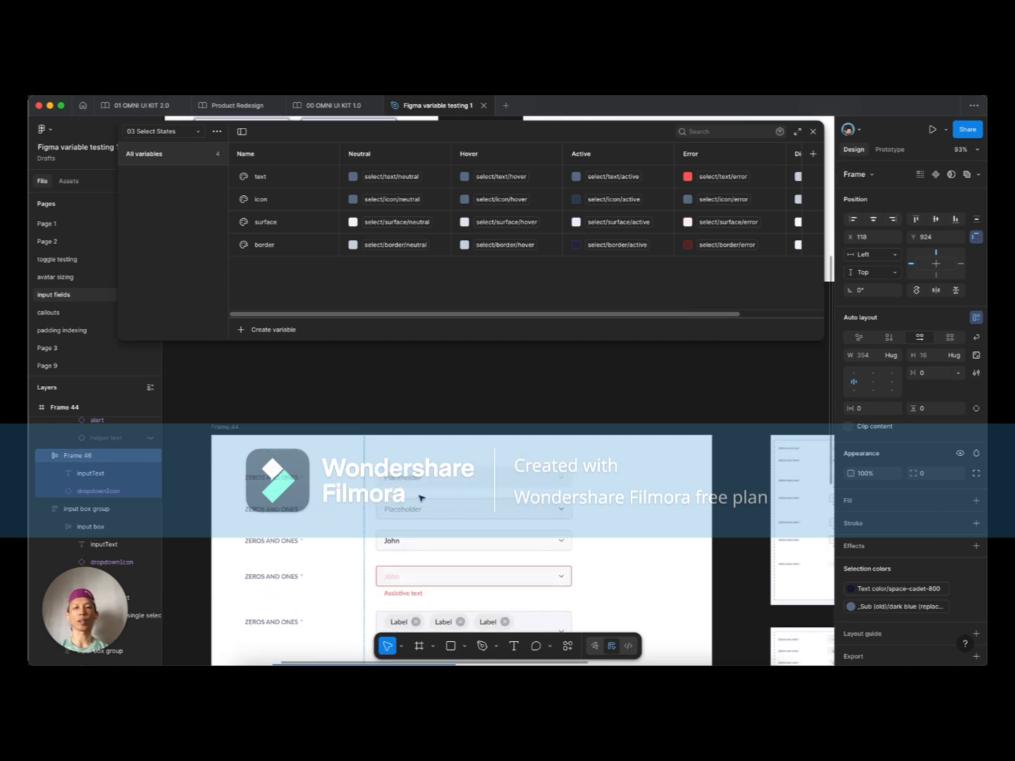
scroll(422, 498, "down", 1)
left_click(389, 501, "super")
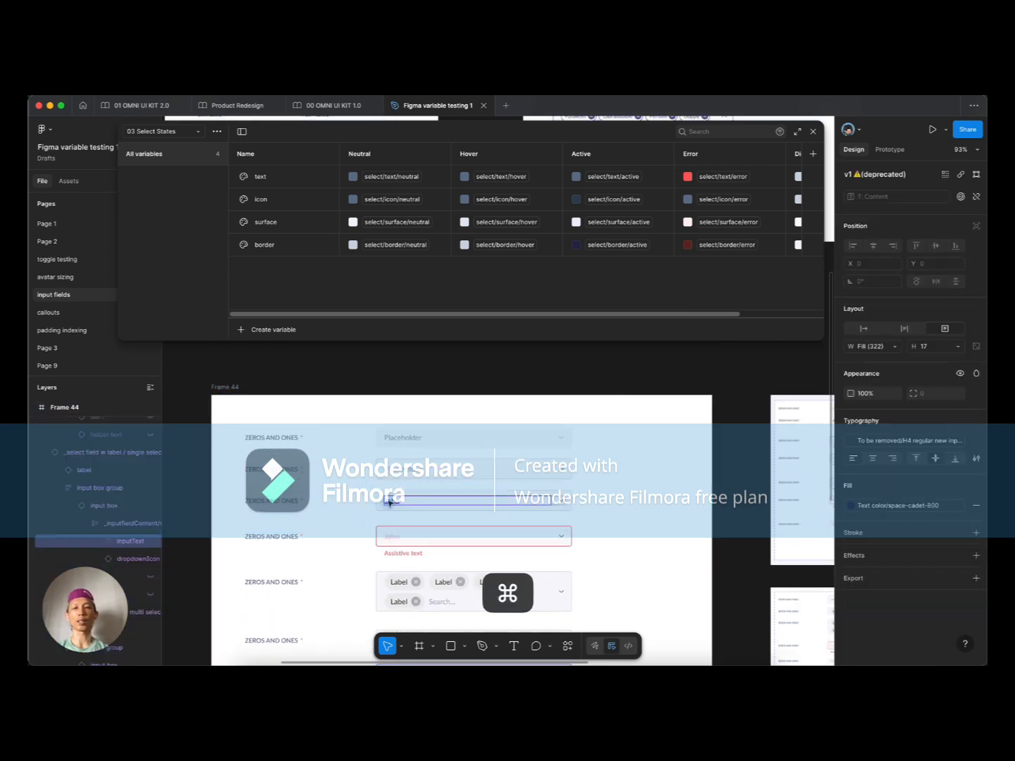
scroll(389, 502, "down", 3)
scroll(408, 433, "up", 5)
scroll(410, 434, "up", 1)
scroll(415, 434, "down", 3)
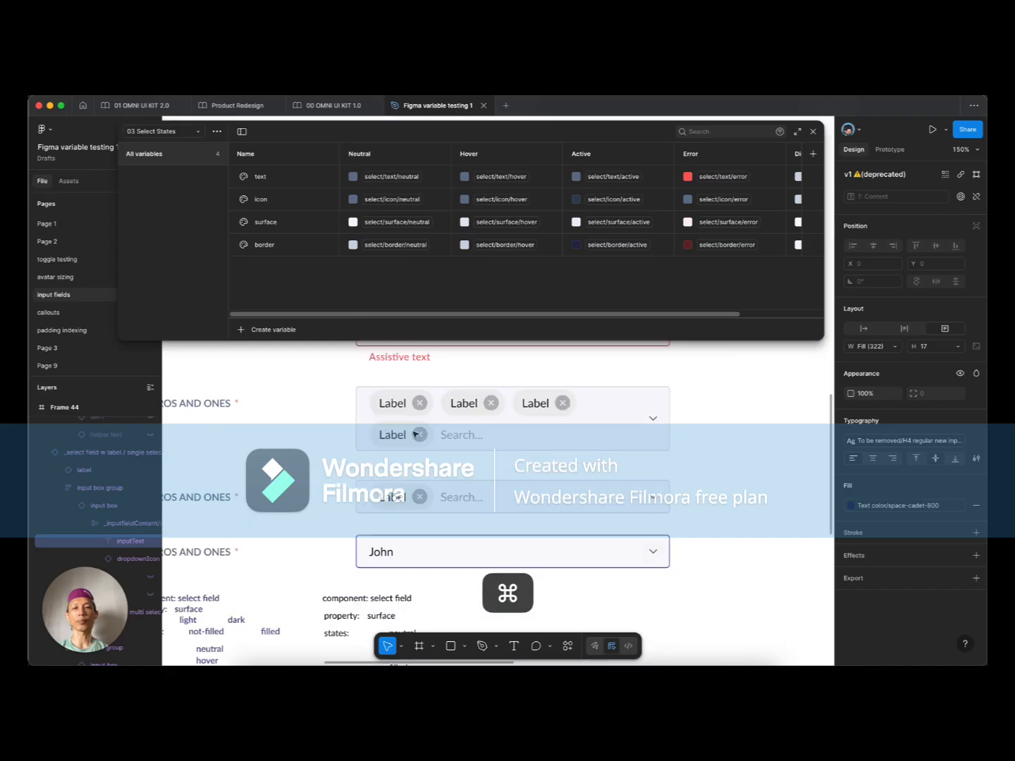
left_click(414, 434)
left_click(409, 436)
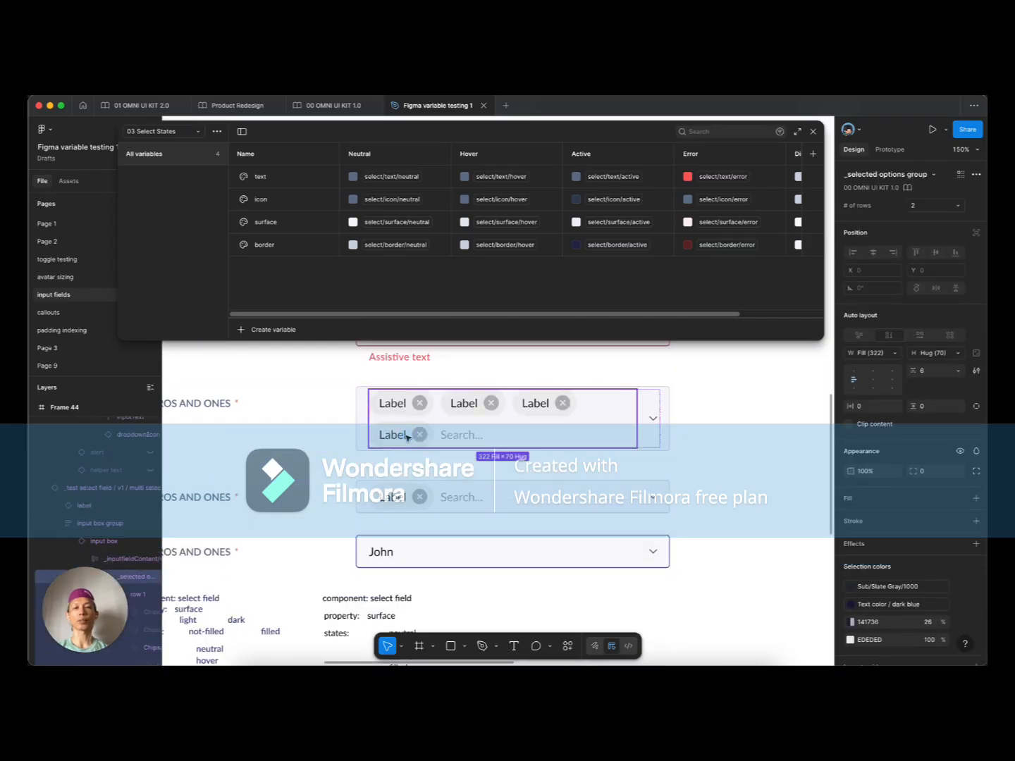
left_click(650, 431)
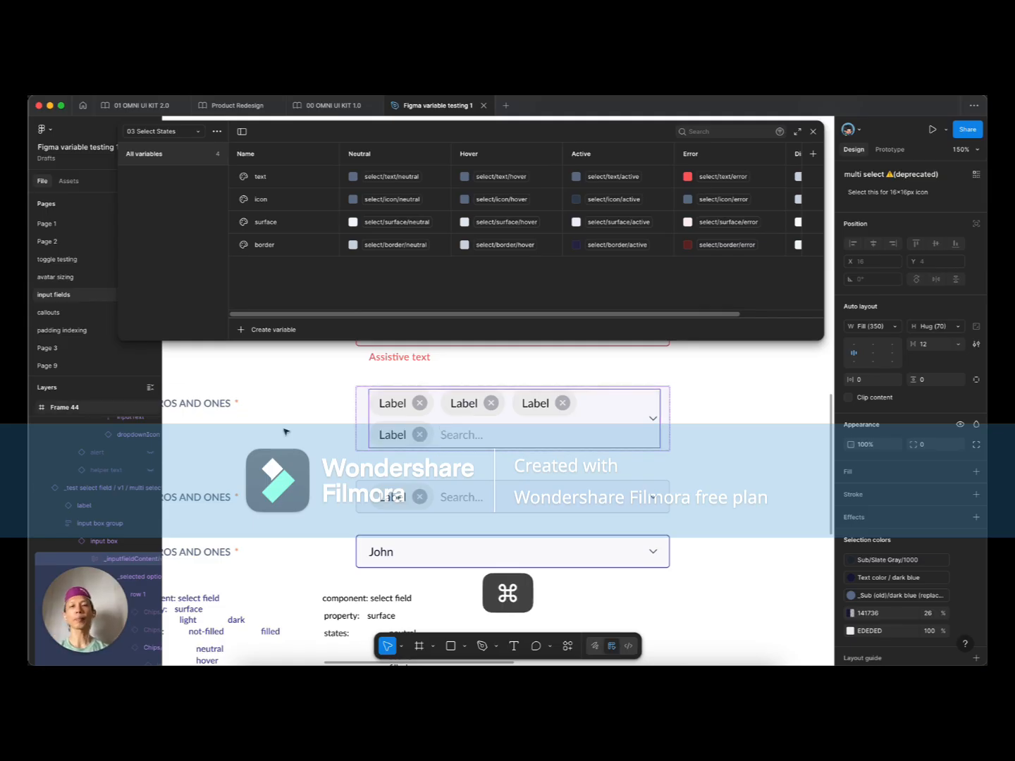
scroll(282, 429, "down", 5)
left_click(640, 496)
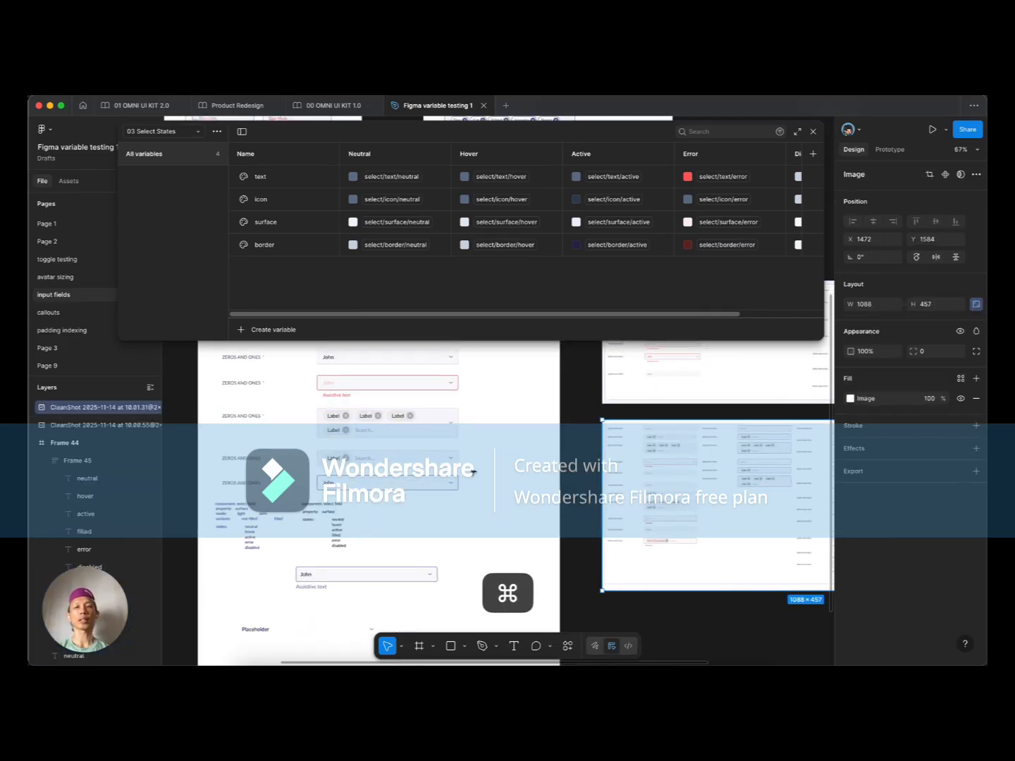
scroll(541, 515, "right", 5)
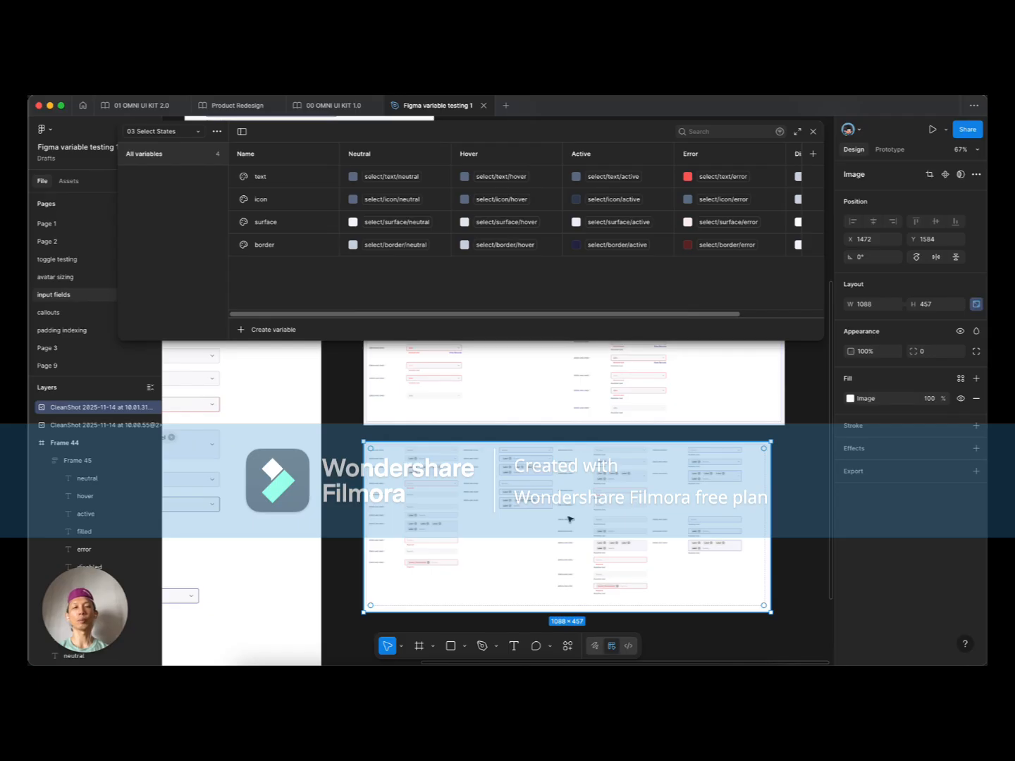
scroll(532, 517, "up", 3)
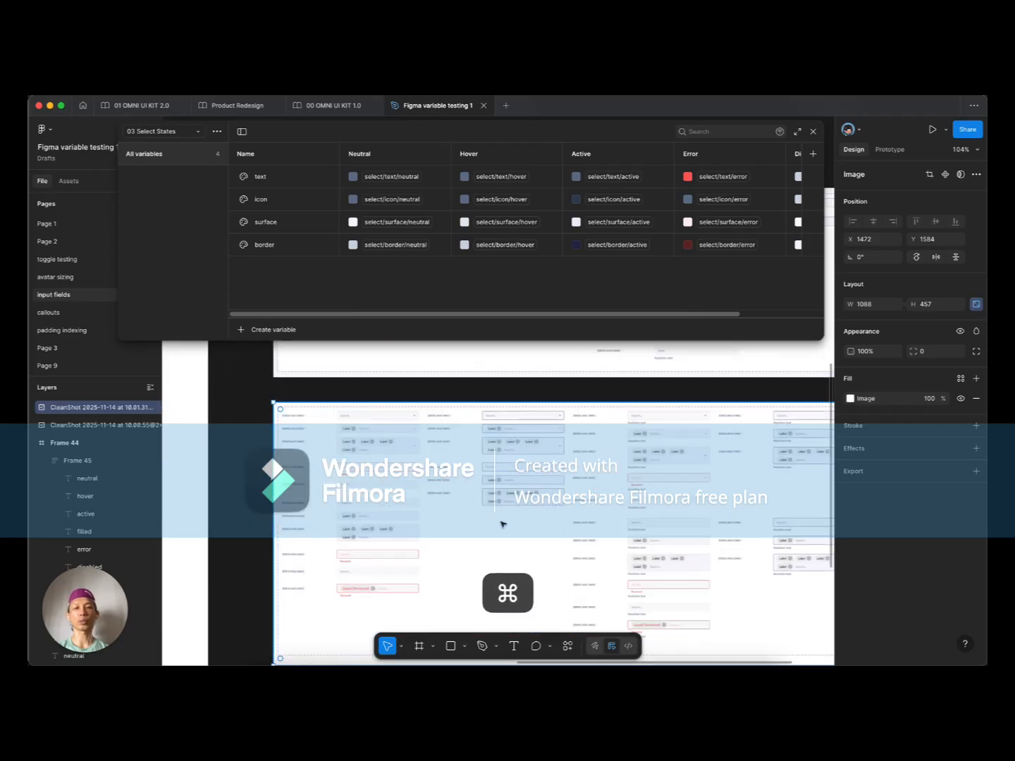
scroll(439, 515, "up", 2)
left_click(434, 486)
scroll(426, 493, "up", 2)
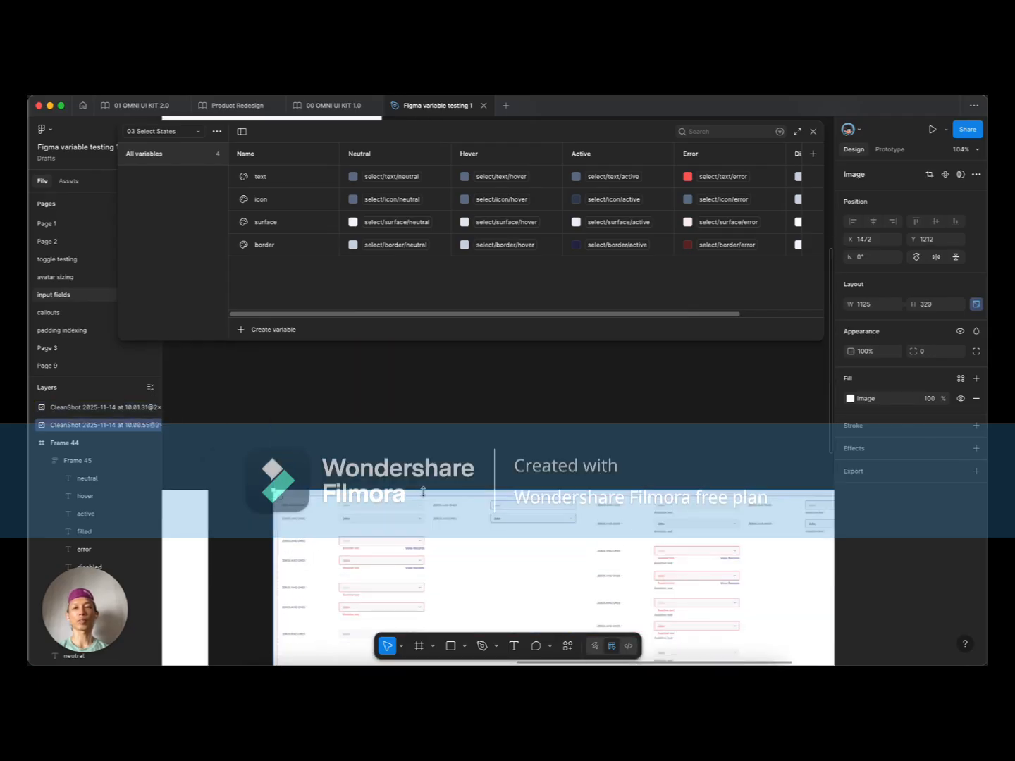
scroll(427, 493, "down", 2)
scroll(408, 509, "up", 2)
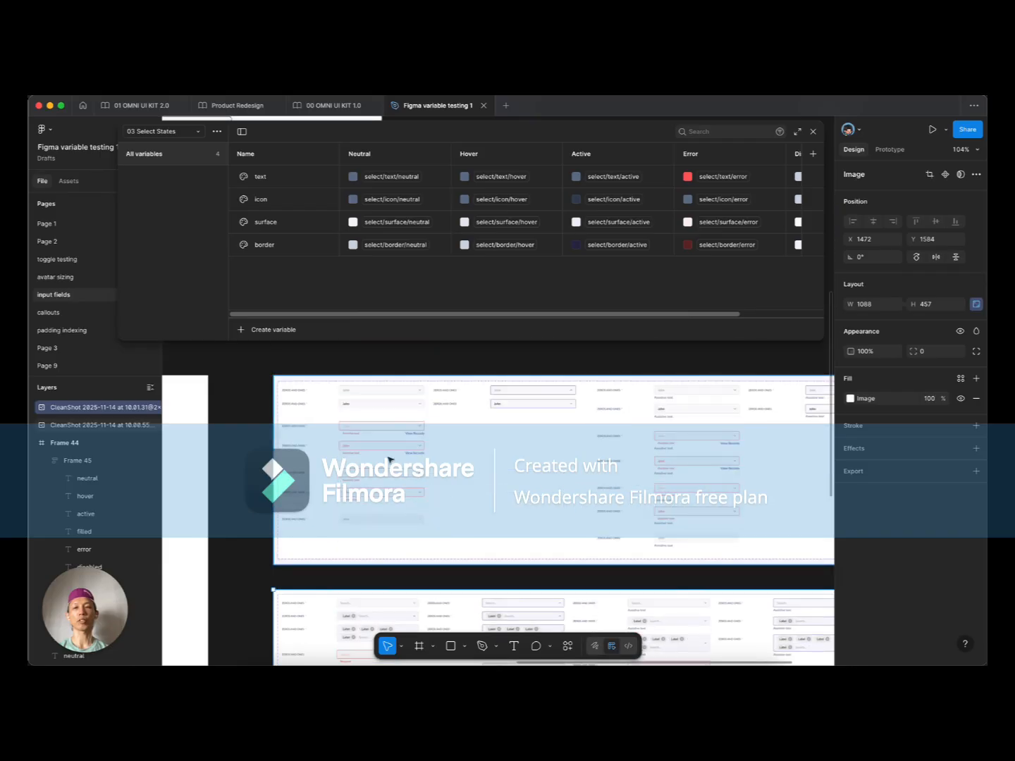
scroll(395, 471, "down", 2)
left_click(388, 491)
scroll(596, 489, "down", 3)
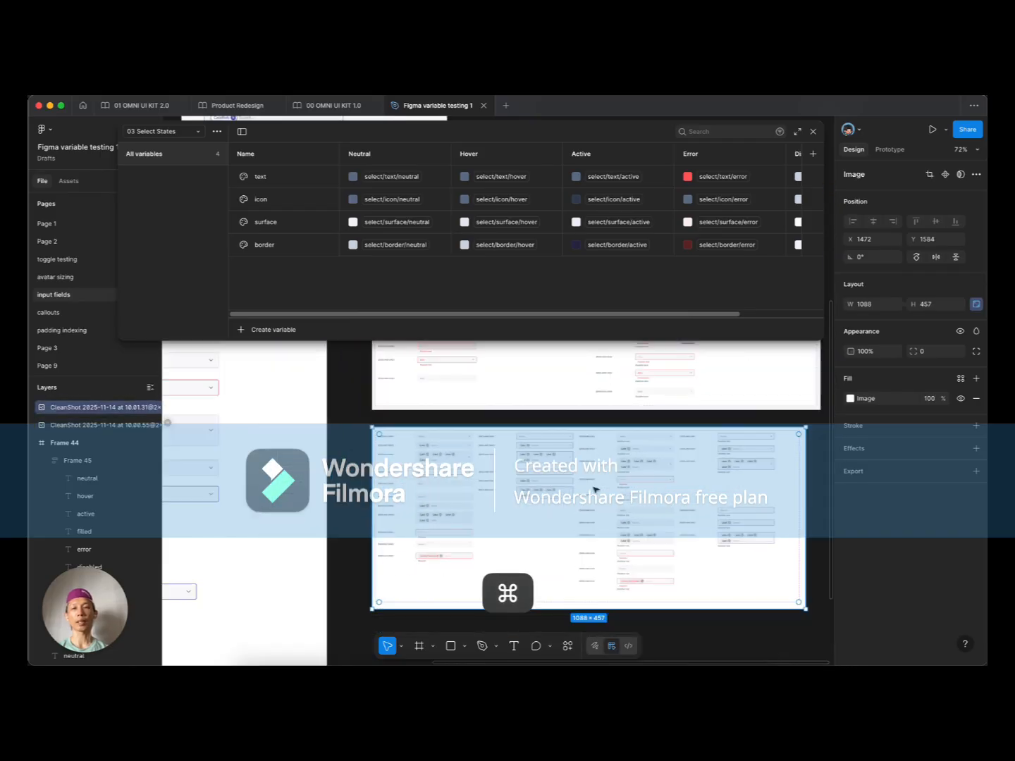
scroll(309, 488, "up", 6)
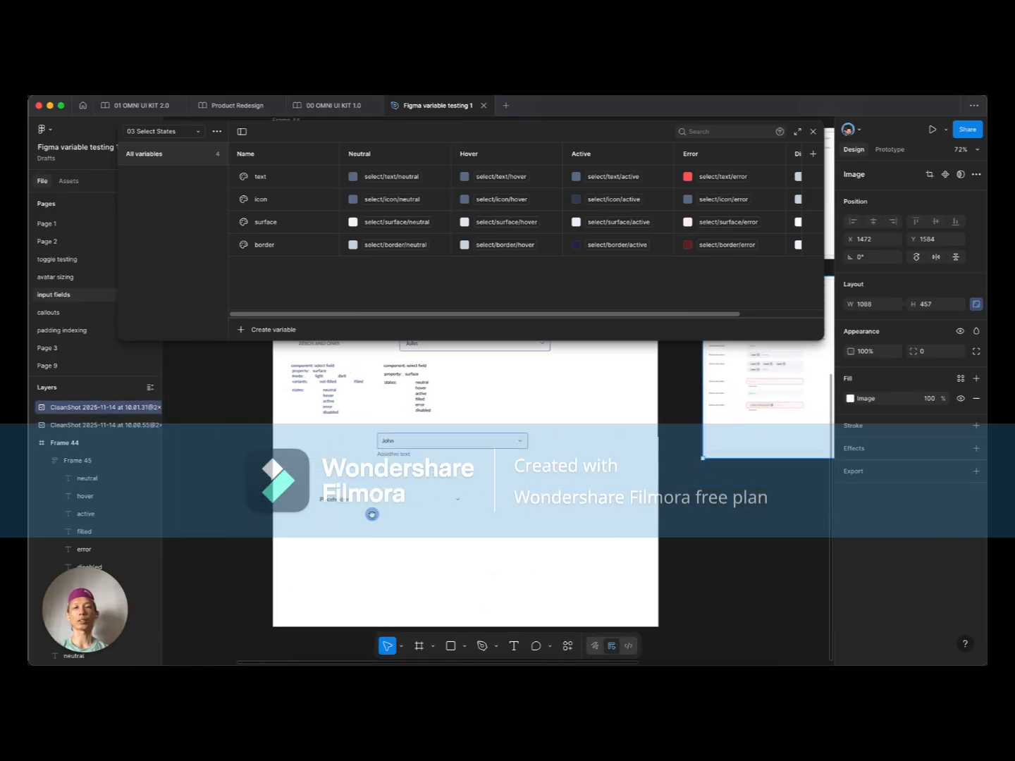
scroll(377, 494, "up", 2)
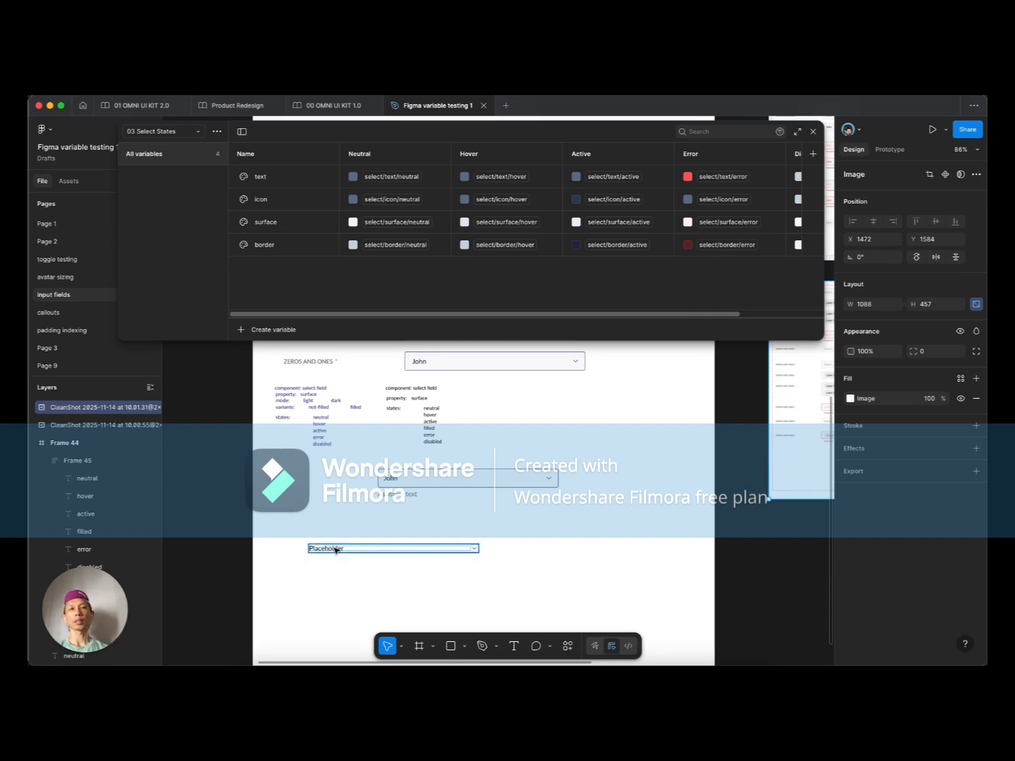
Step: Duplicate the multi-select field with Label chips using ⌘D
left_click(393, 481, "super")
scroll(376, 513, "up", 3)
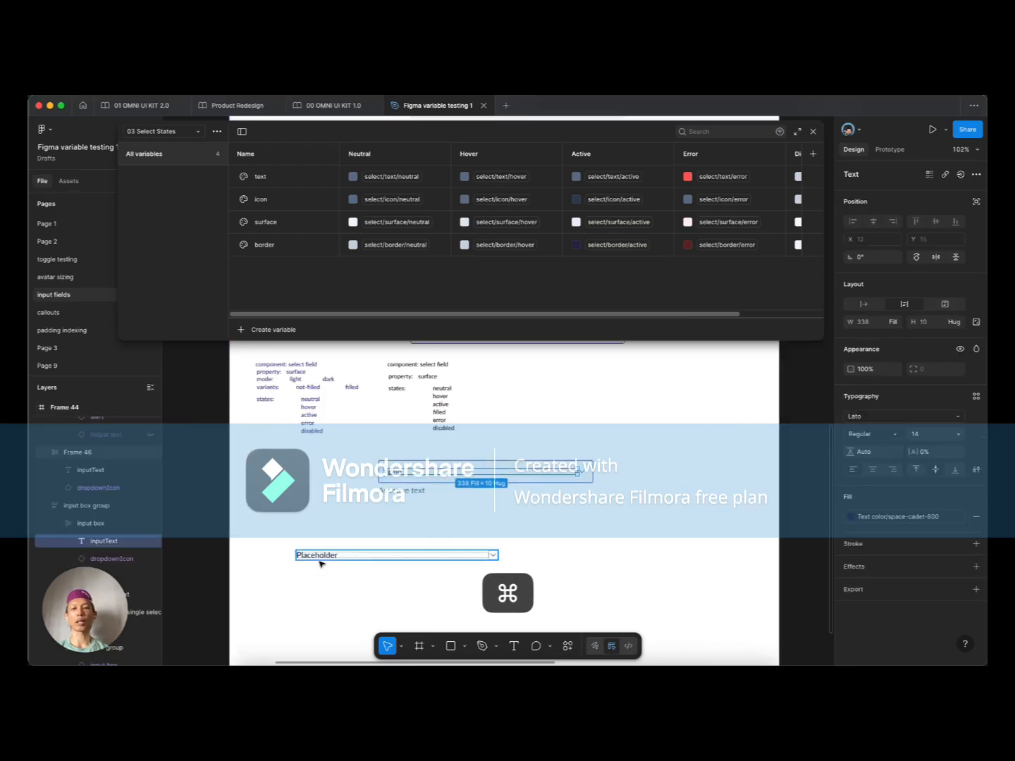
scroll(338, 556, "up", 8)
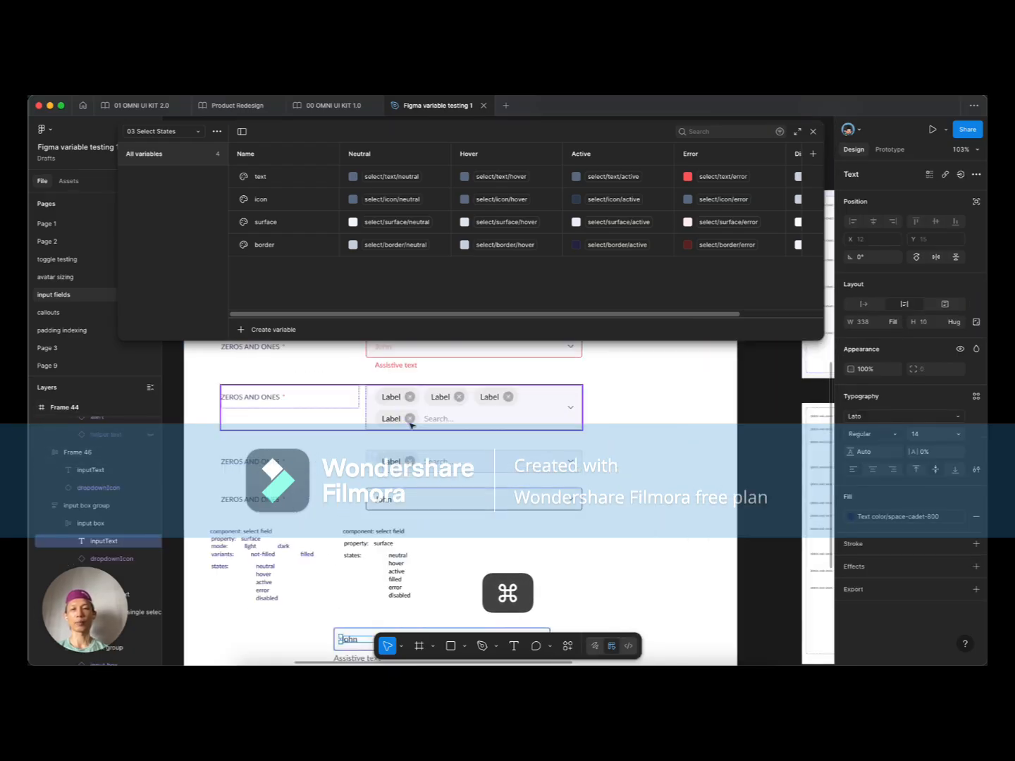
scroll(410, 436, "up", 4)
left_click(396, 462, "super")
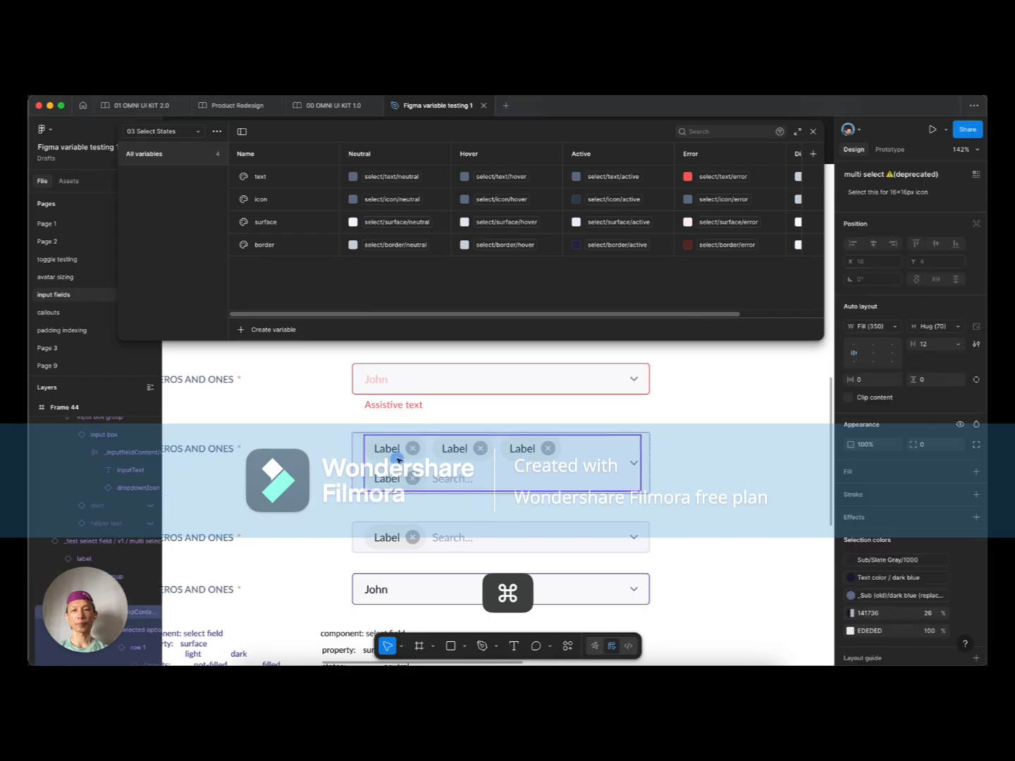
key("super+d")
Step: Move the duplicate below the Placeholder field and select its chip group
scroll(451, 475, "down", 12)
left_click_drag(449, 461, 386, 469)
scroll(456, 485, "up", 4)
scroll(455, 485, "left", 4)
scroll(374, 471, "up", 4)
left_click(359, 469, "super")
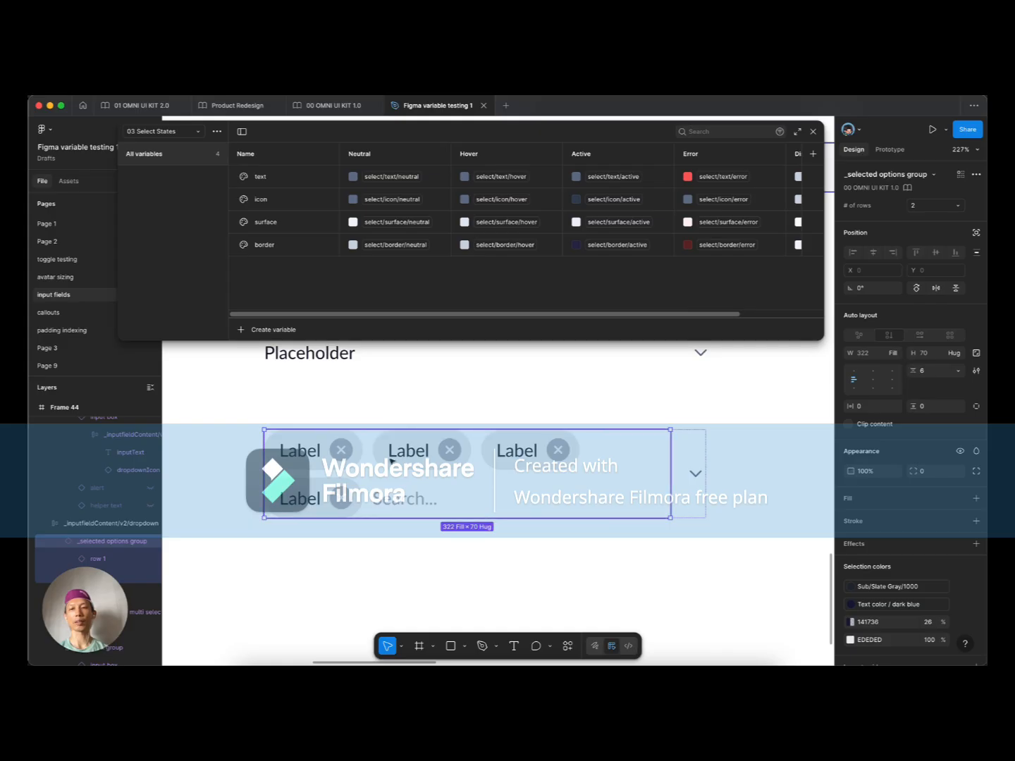
scroll(331, 476, "down", 3)
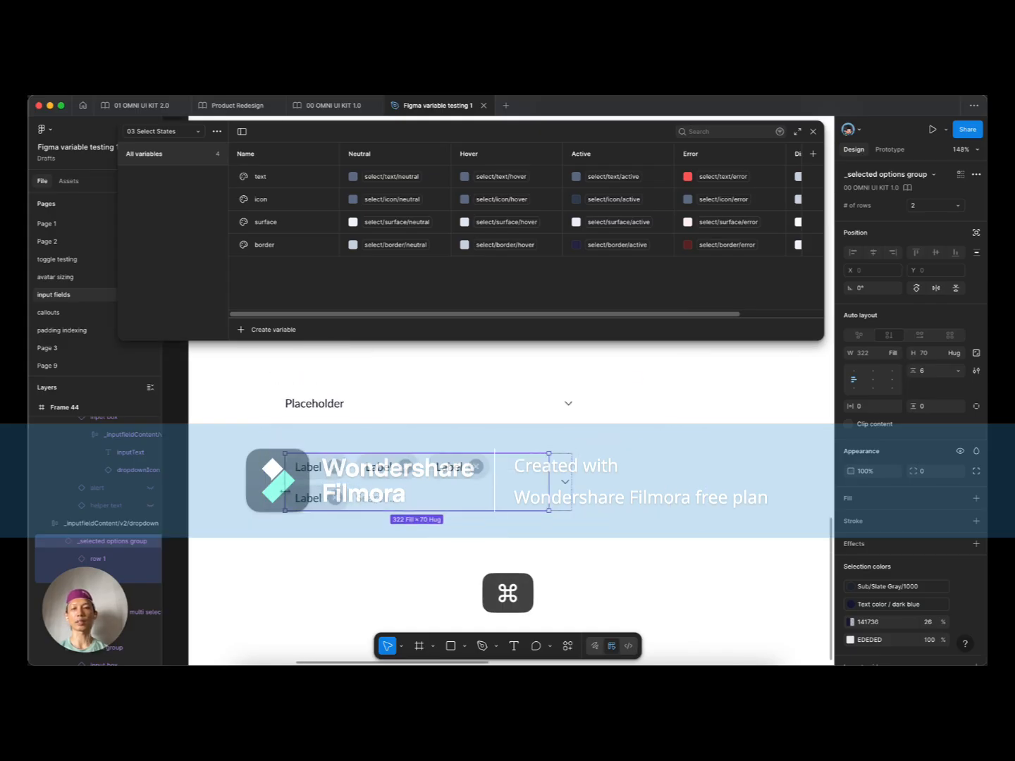
scroll(298, 478, "up", 3)
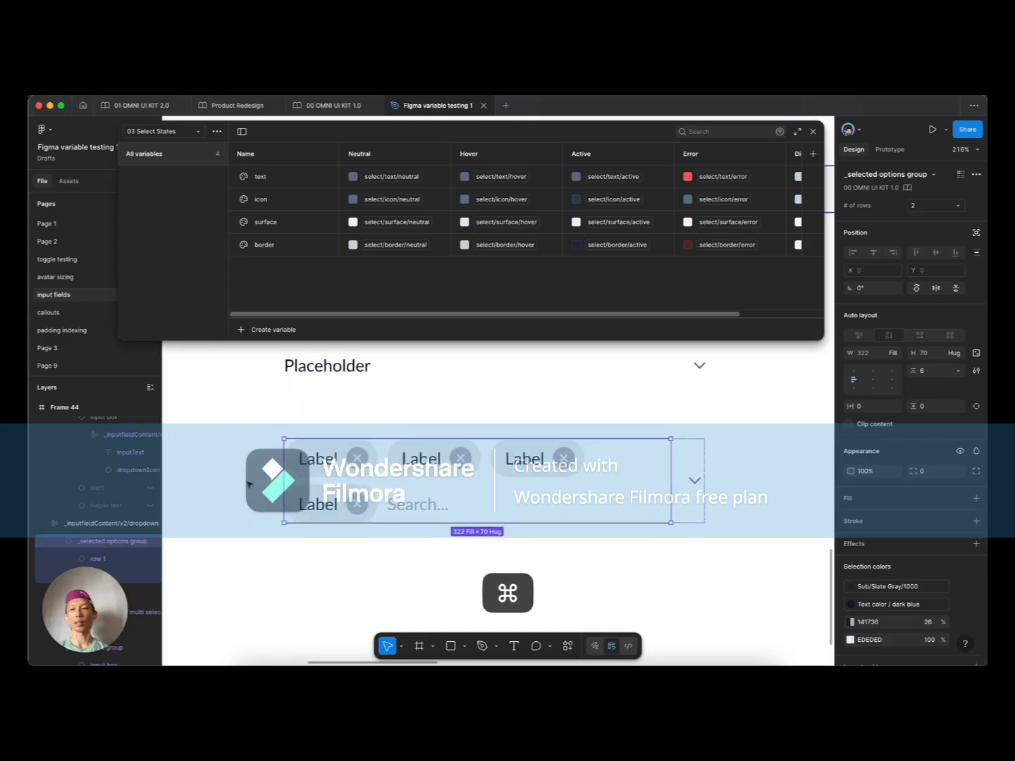
Step: Detach the chip group, delete its second Label/Search row, and detach row 1
left_click_drag(235, 480, 286, 455)
key("alt+super+b")
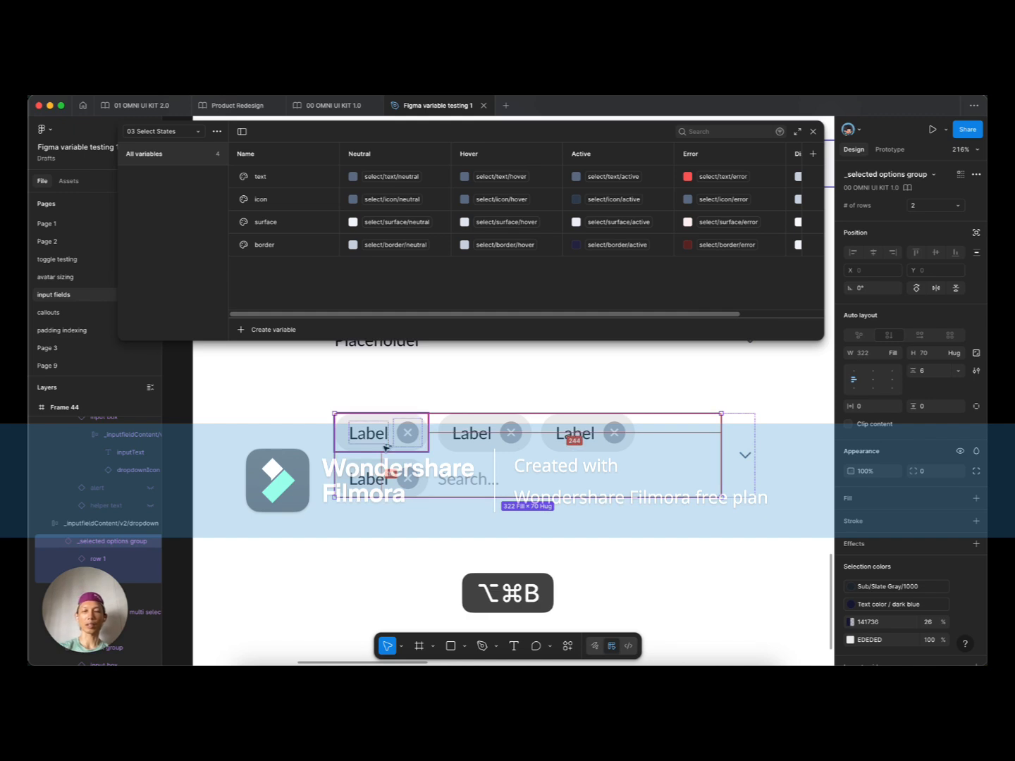
left_click(392, 440)
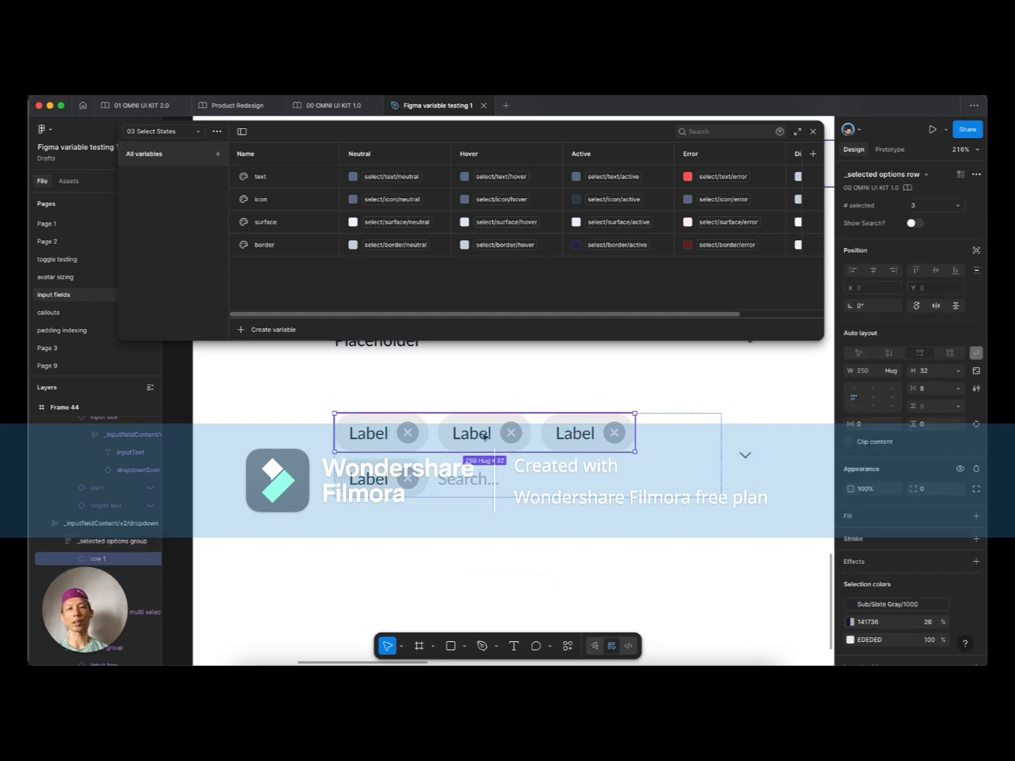
left_click(413, 474)
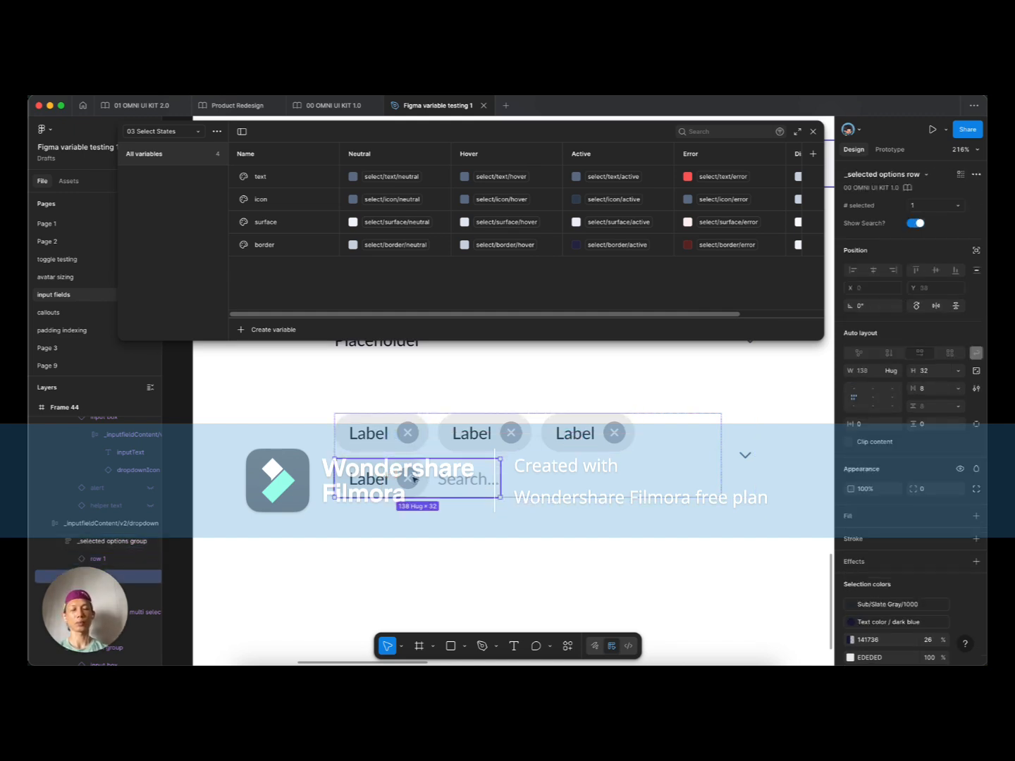
key("BackSpace")
left_click(471, 433)
left_click(471, 432)
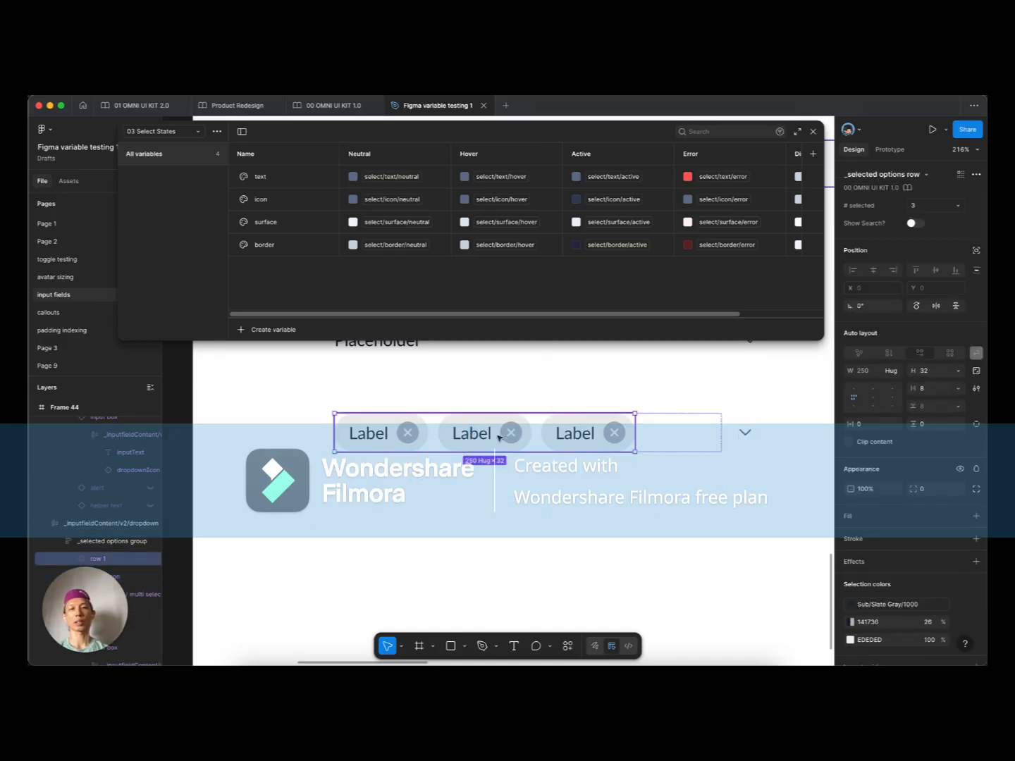
key("alt+super+b")
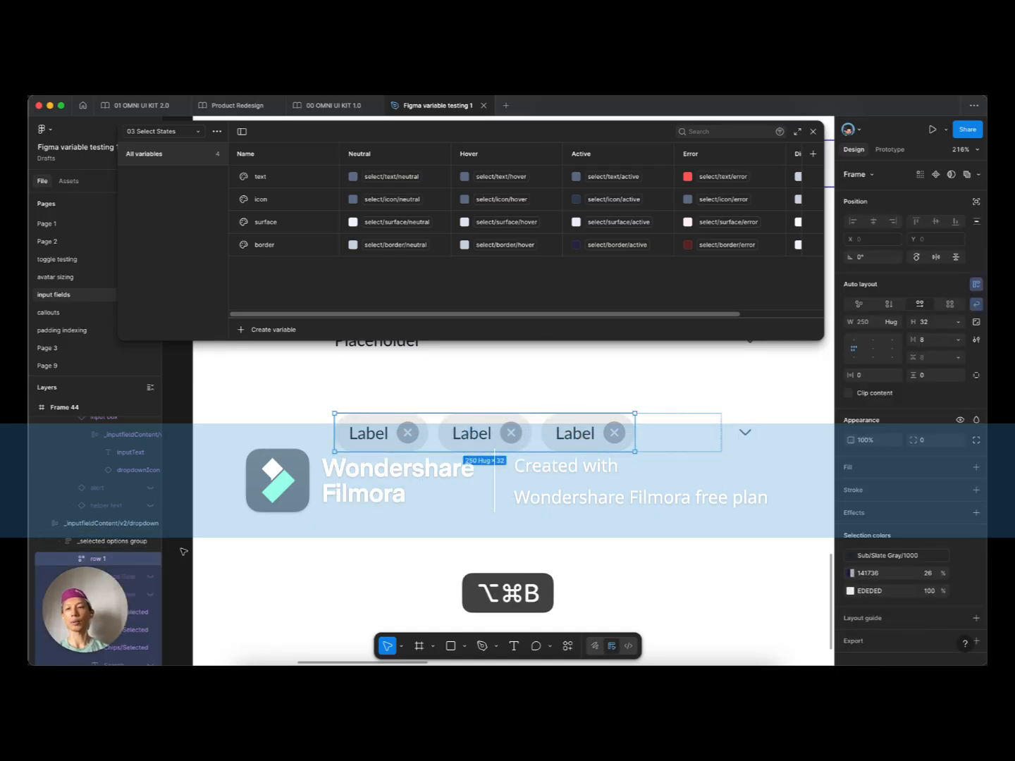
Step: Delete the surplus chip so row 1 holds three Label chips
scroll(183, 552, "down", 1)
left_click(454, 453)
left_click(391, 406)
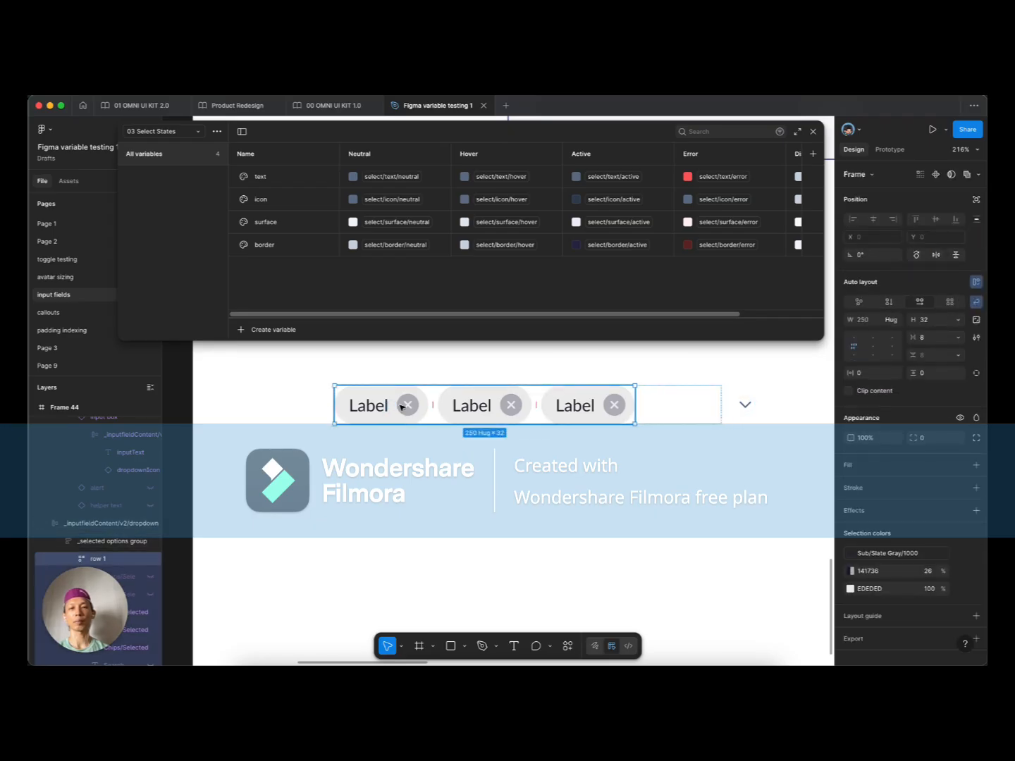
left_click(402, 407)
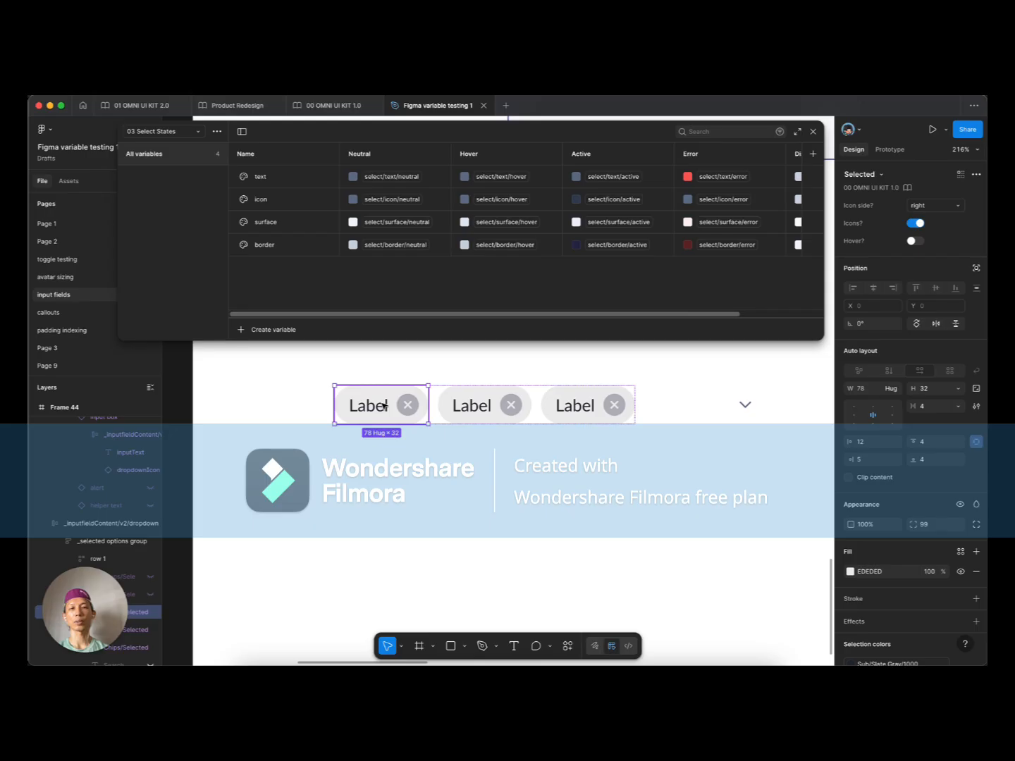
left_click(536, 401)
left_click(676, 401)
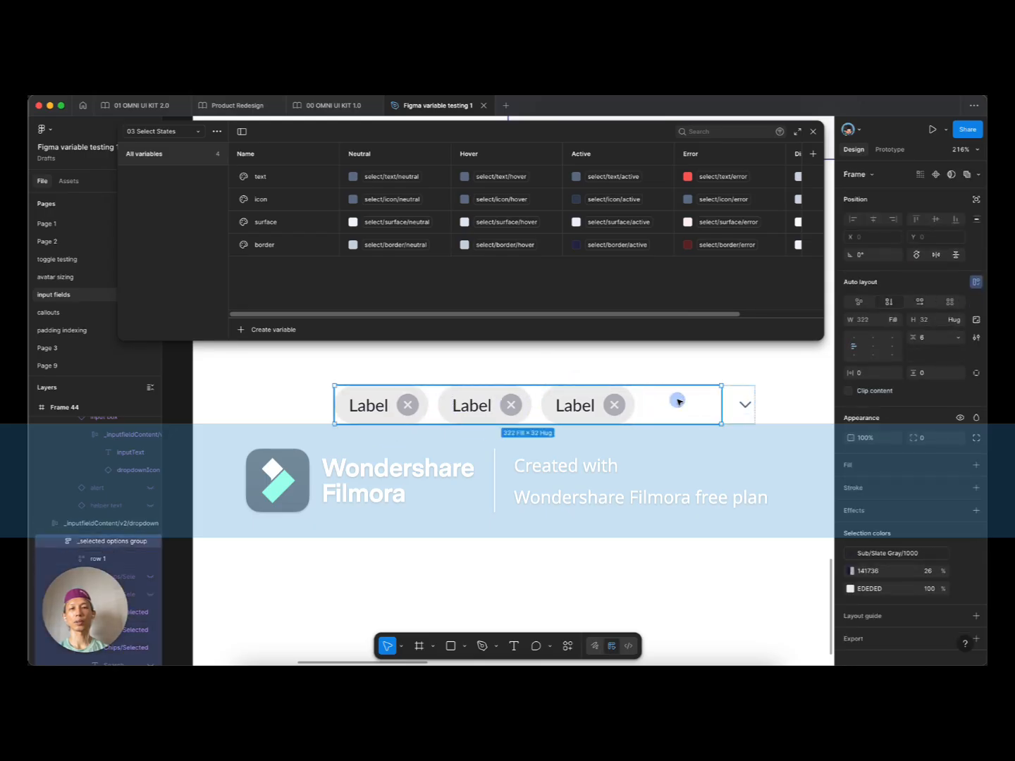
scroll(122, 496, "down", 2)
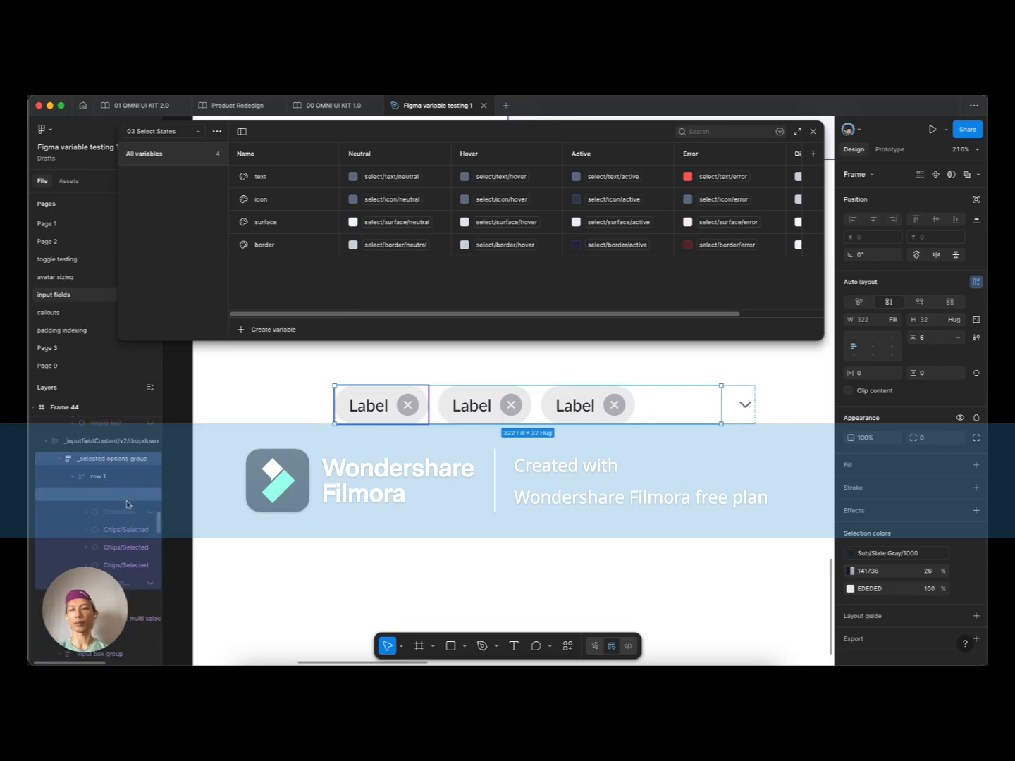
left_click(122, 496)
key("BackSpace")
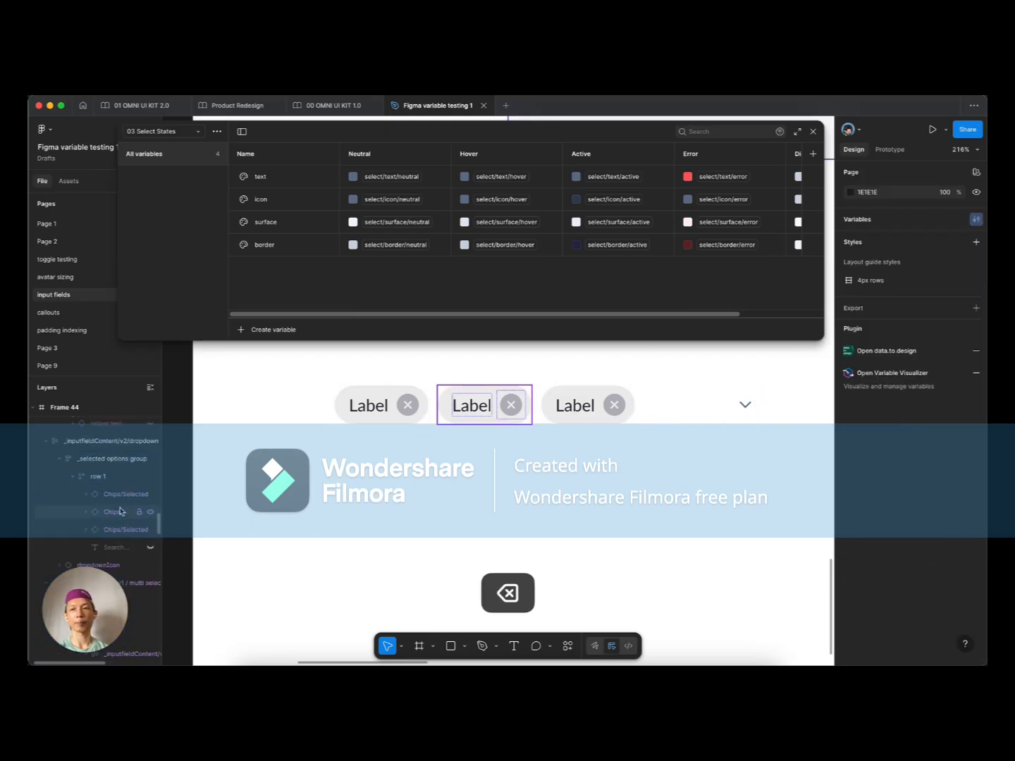
Step: Move row 1 and the chevron out of the dropdown and wrap them in auto layout (Shift+A)
left_click(103, 483)
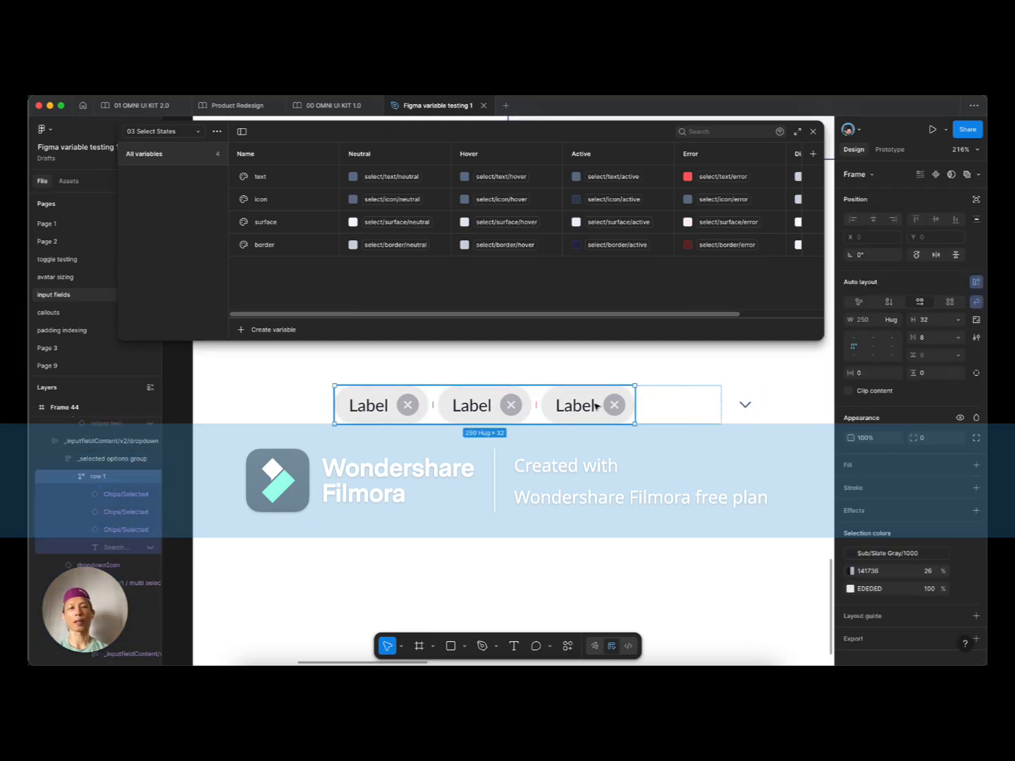
left_click_drag(595, 405, 567, 498)
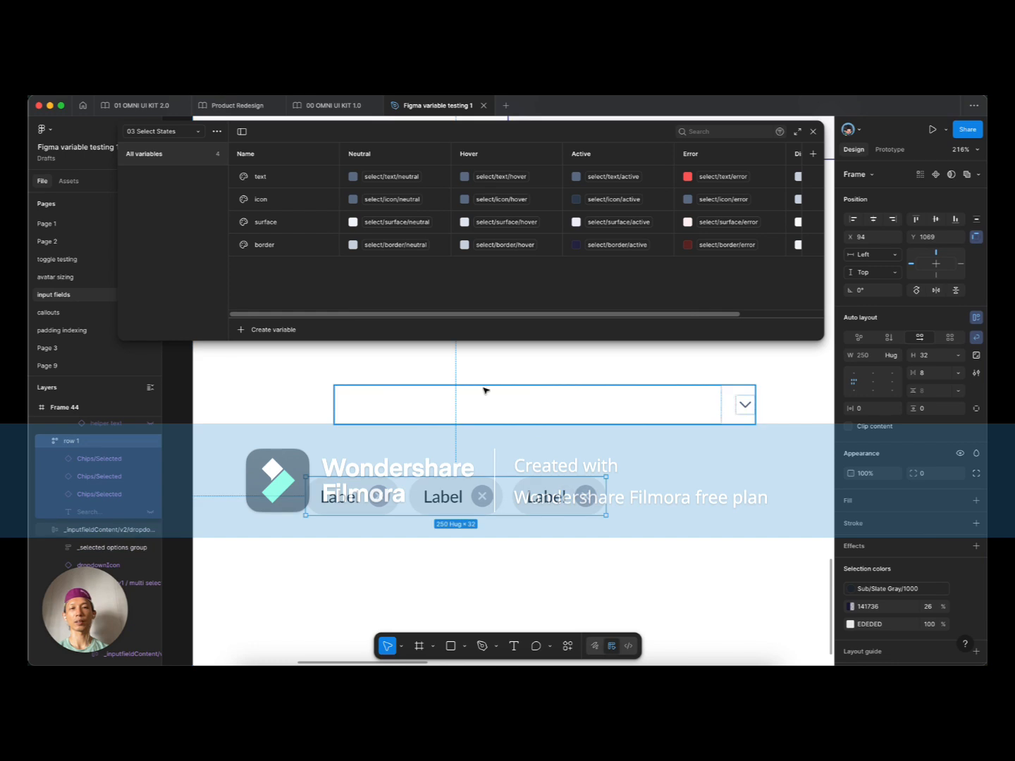
left_click(577, 405)
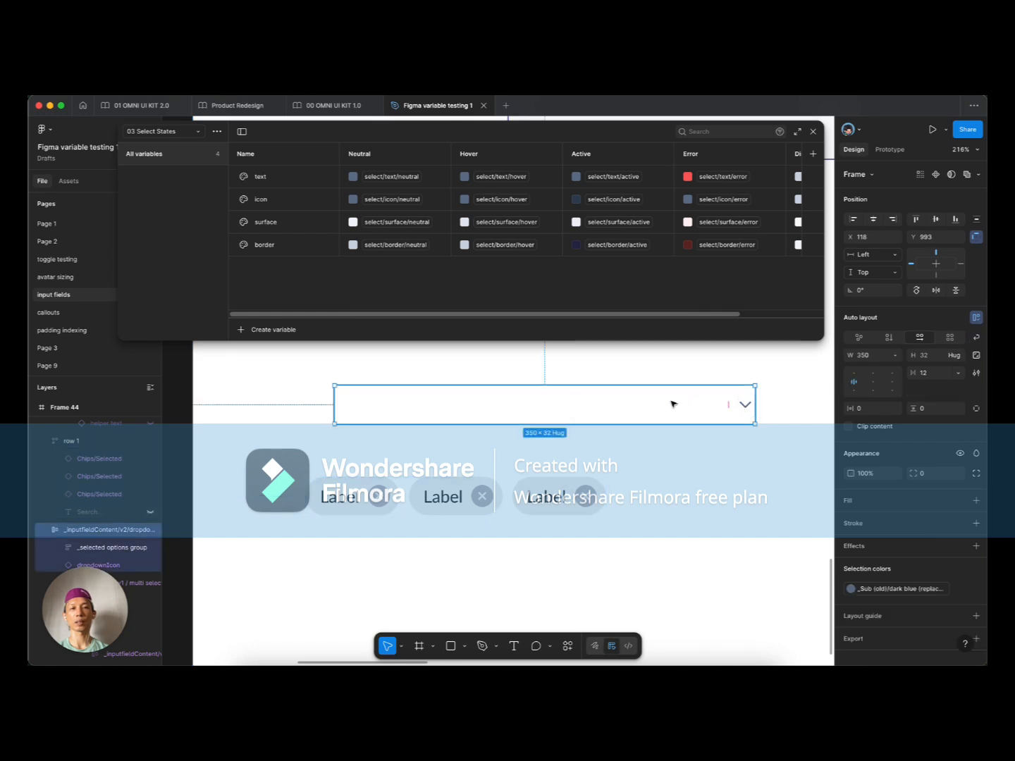
left_click(744, 405)
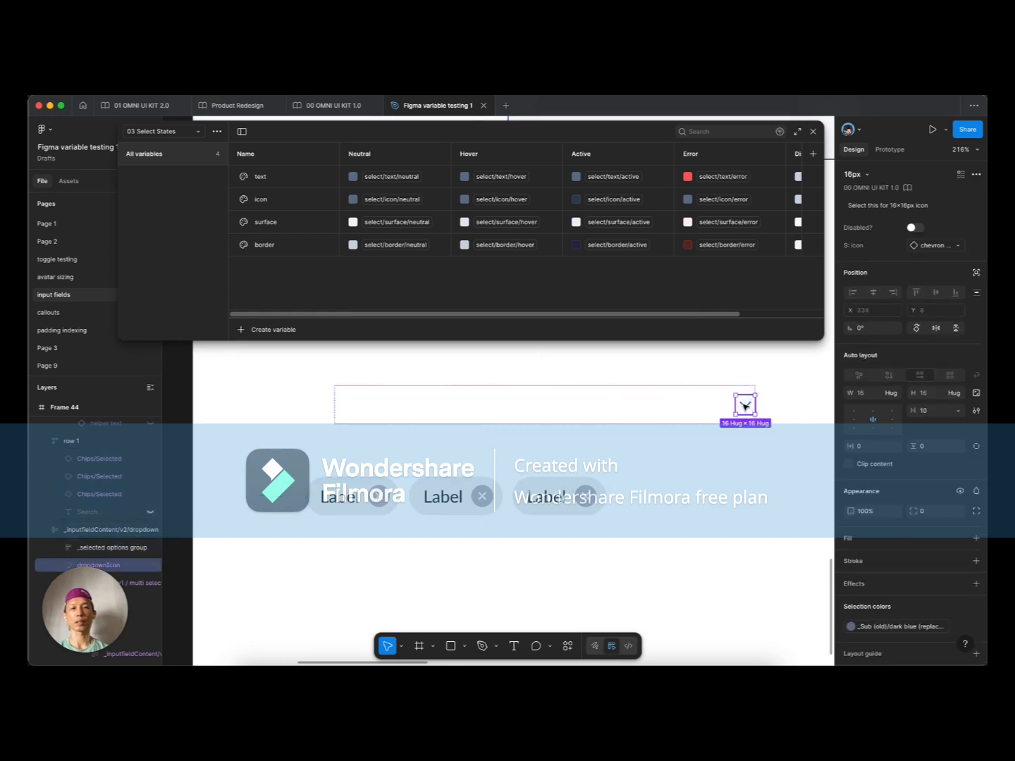
left_click_drag(744, 409, 643, 498)
scroll(594, 502, "down", 2)
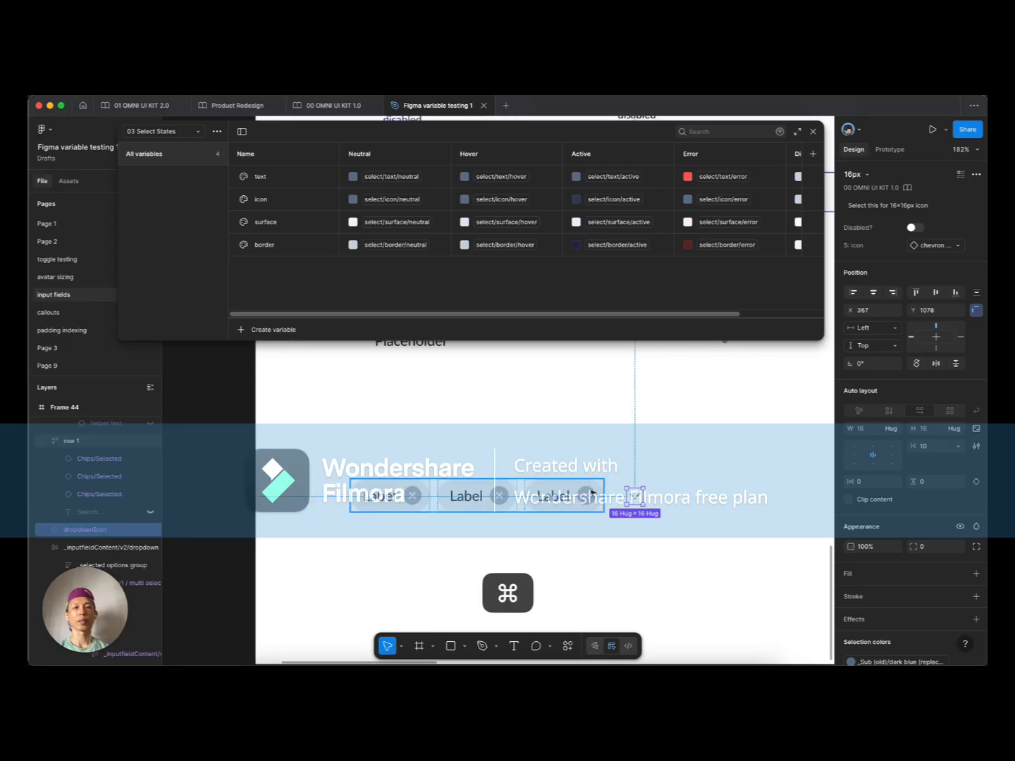
scroll(649, 500, "up", 5)
left_click(520, 492, "shift")
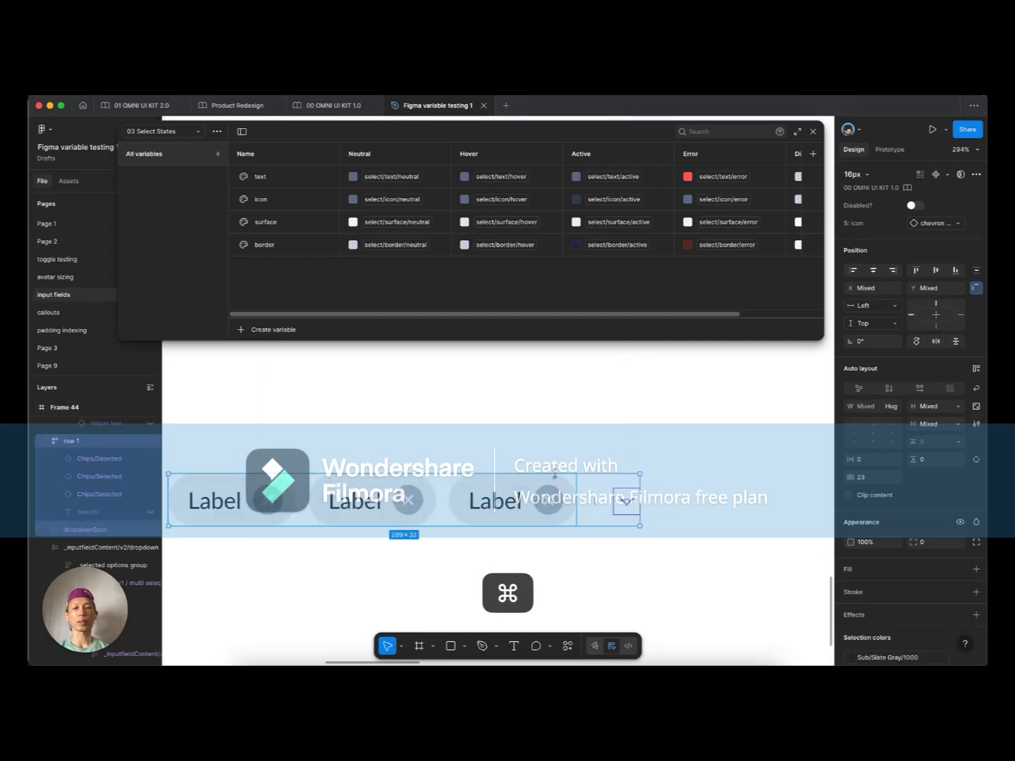
key("shift+a")
Step: Delete the leftover empty dropdown frame and move the chip row up
scroll(577, 462, "down", 5)
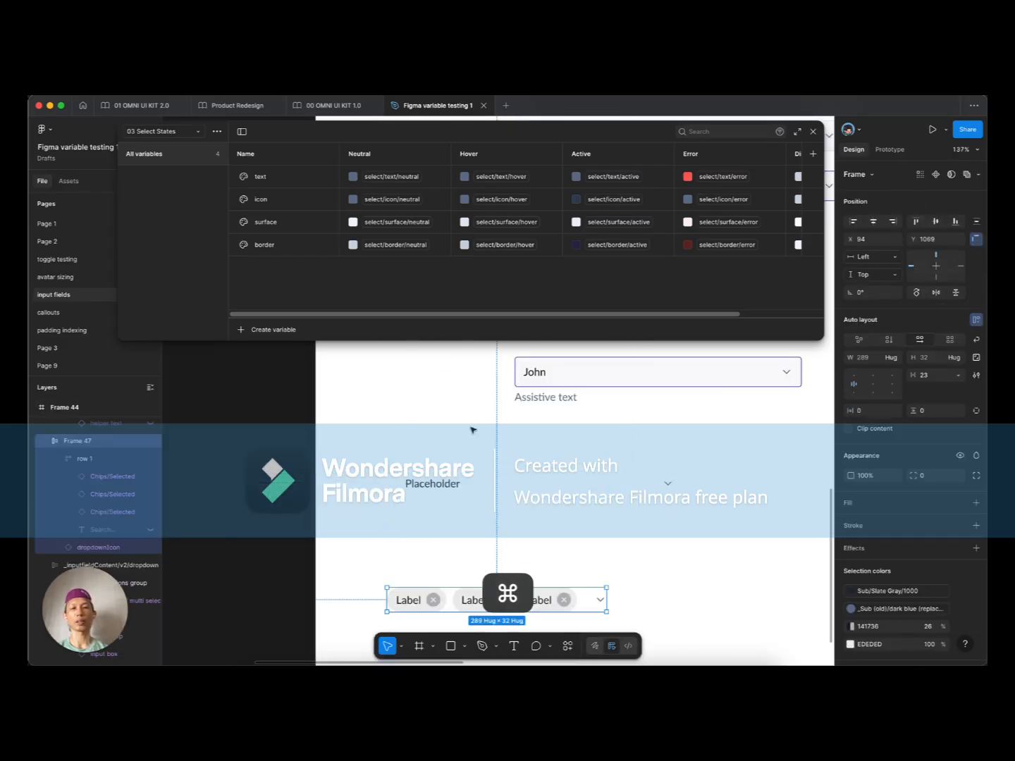
left_click(388, 519)
left_click(465, 544)
key("BackSpace")
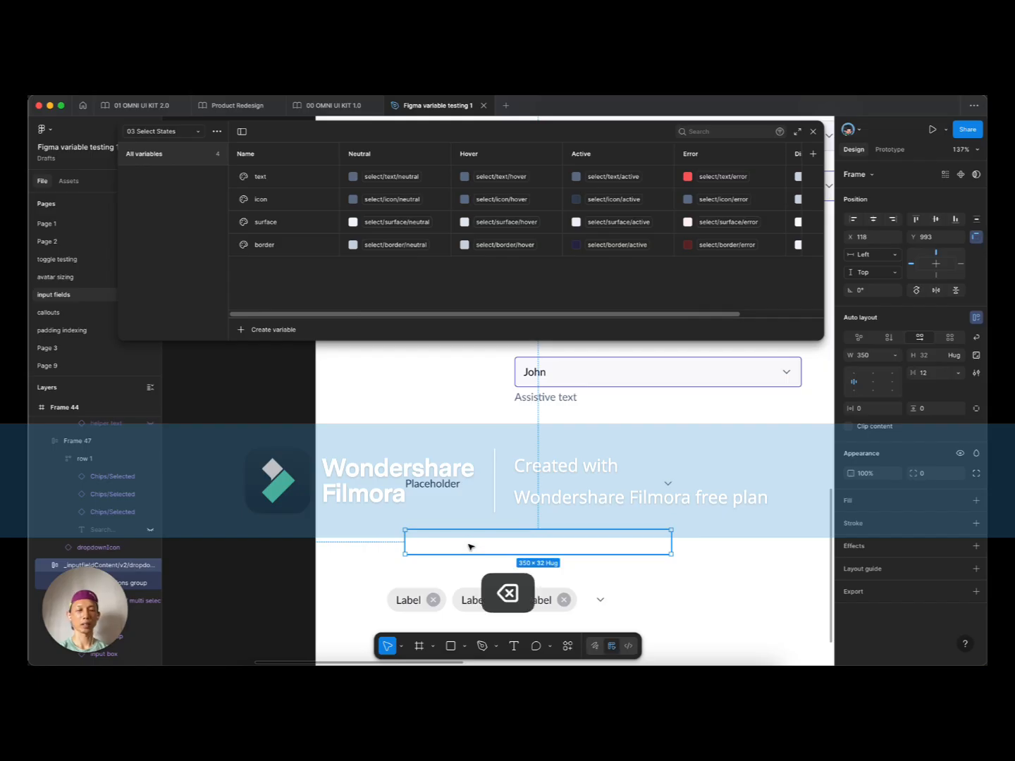
left_click_drag(419, 592, 425, 551)
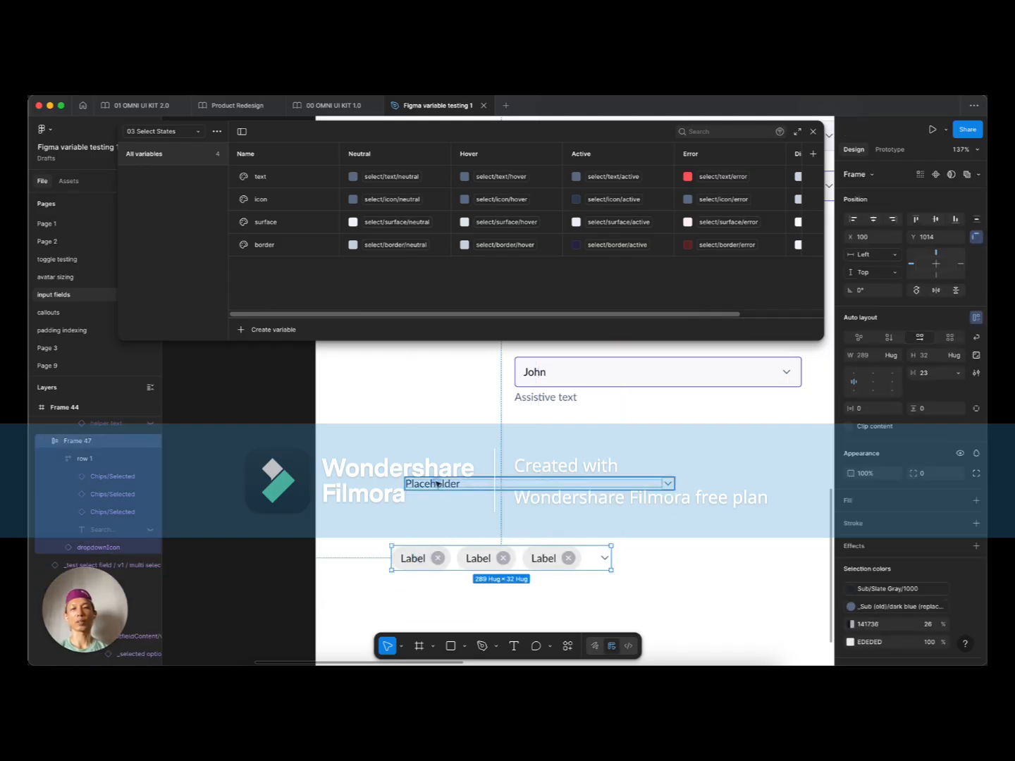
Step: Change the Placeholder row's text to 'Value'
left_click(579, 486)
left_click(579, 486, "super")
key("Return")
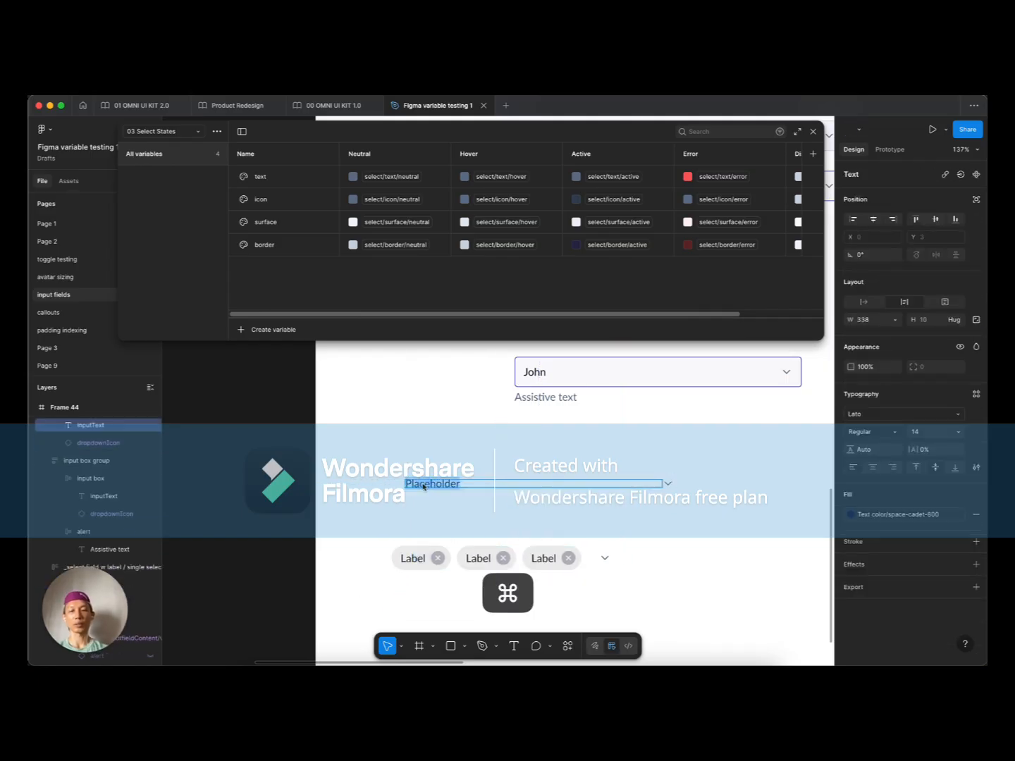
type("Value")
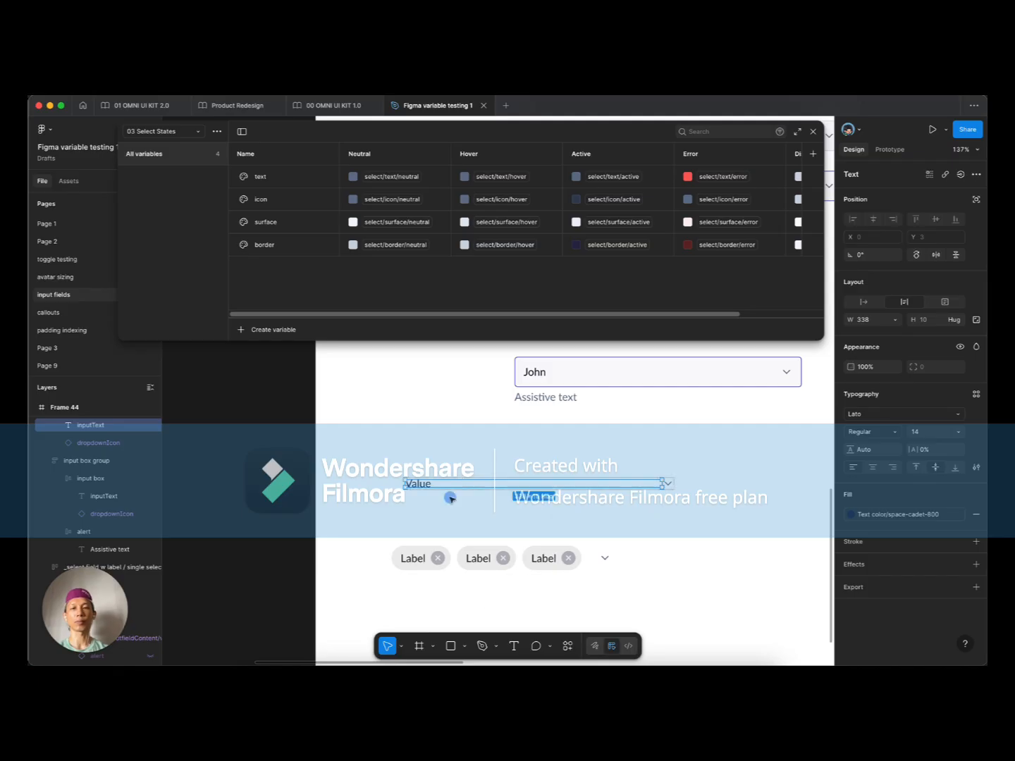
key("Escape")
Step: Place the chip row beneath the Value row, widen it to 351, and set row 1 to Fill container
left_click(649, 488)
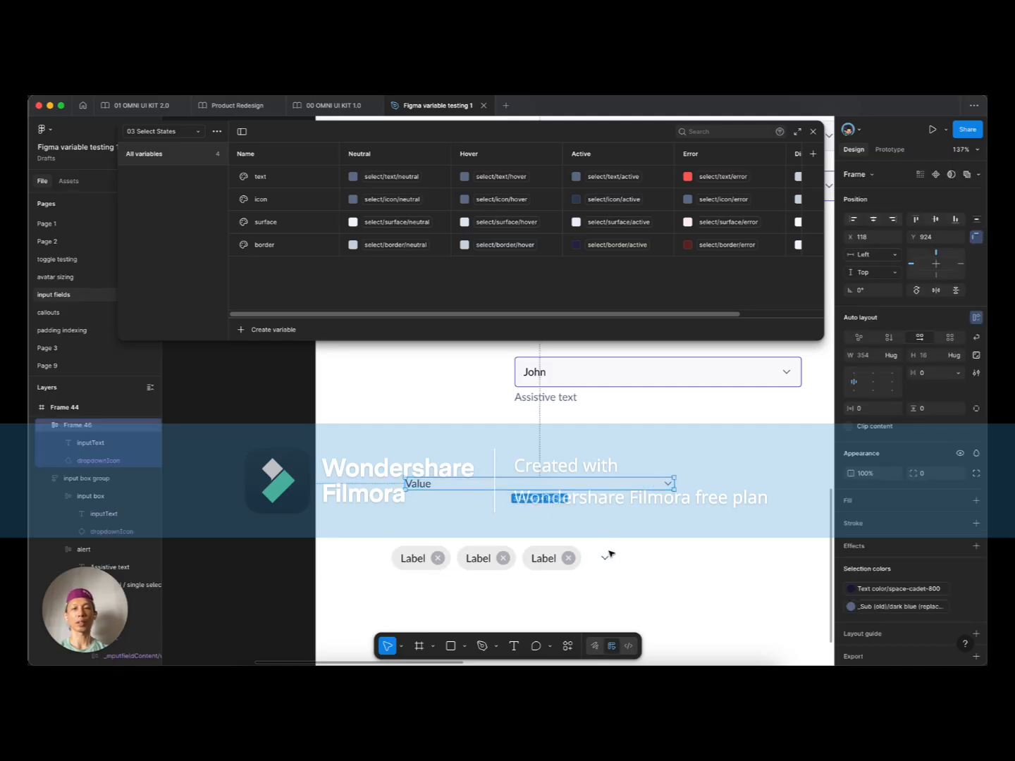
left_click_drag(517, 557, 528, 534)
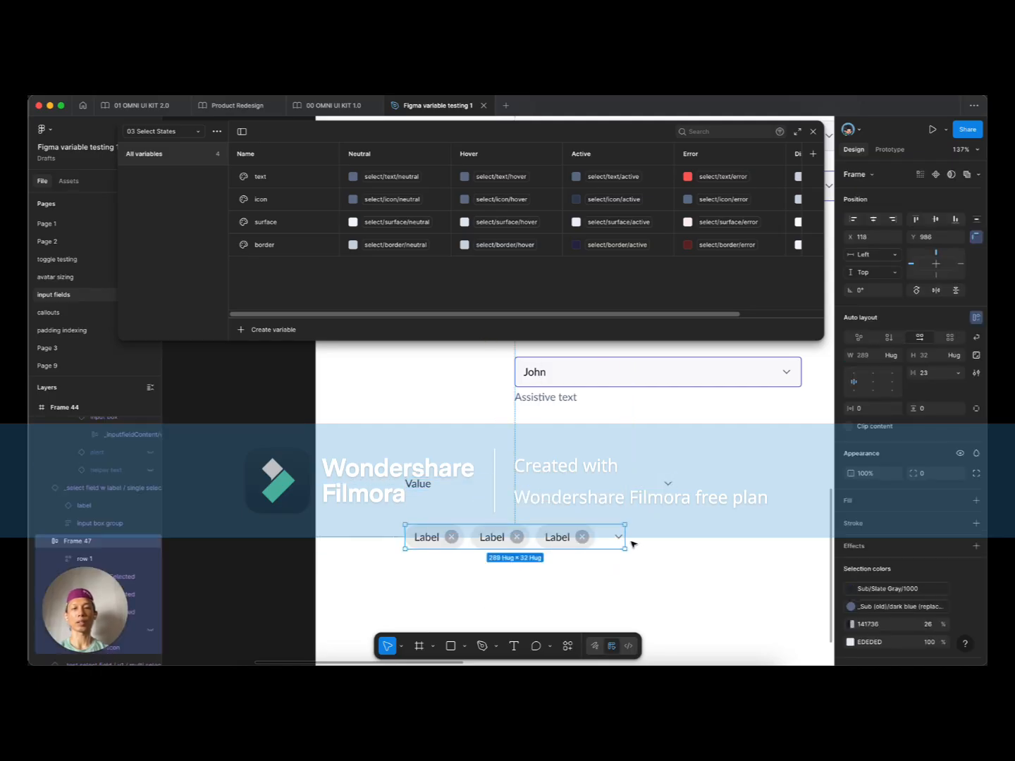
left_click_drag(626, 539, 672, 538)
left_click(481, 497)
left_click(430, 537)
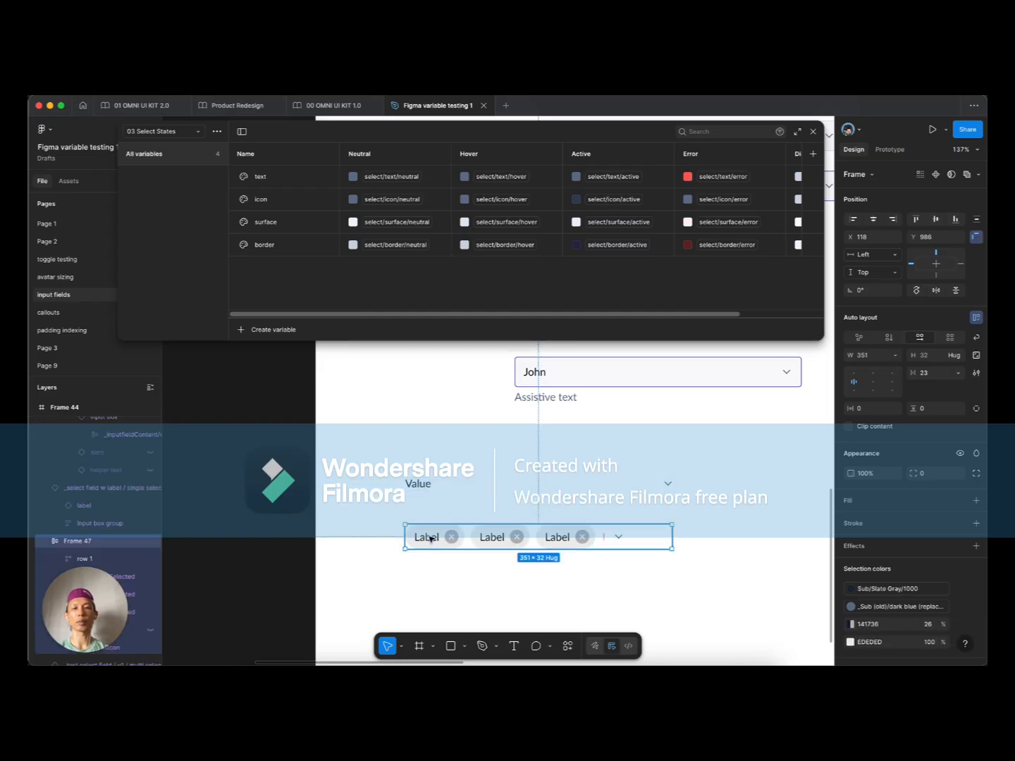
left_click(572, 536)
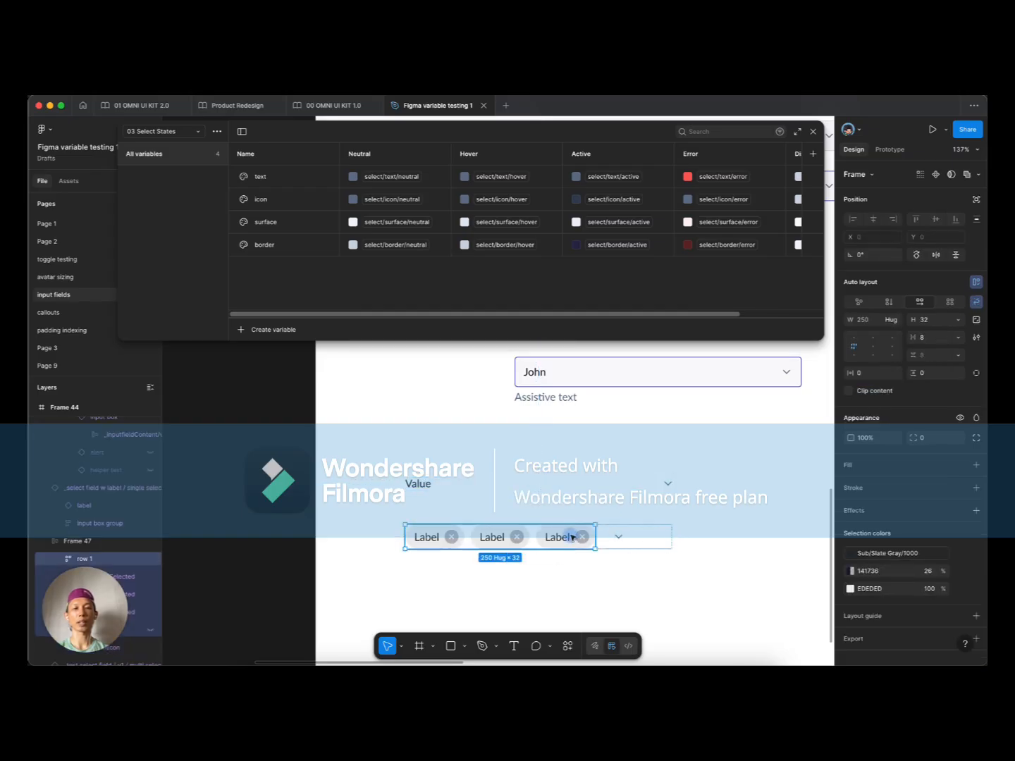
left_click(898, 321)
left_click(861, 332)
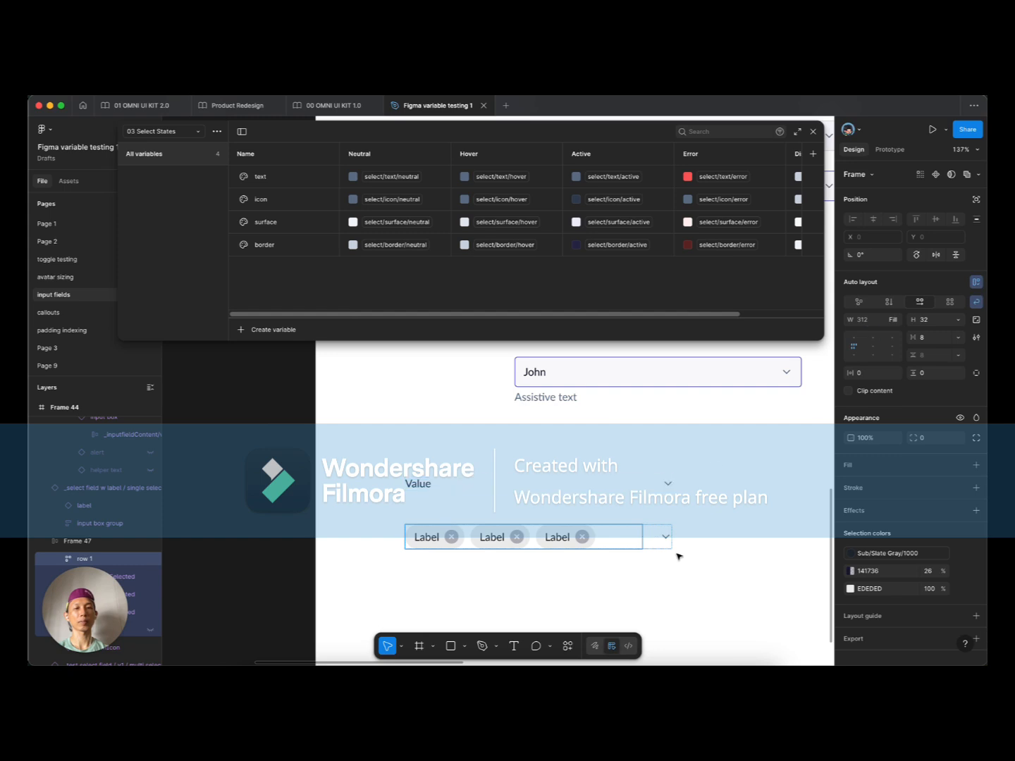
Step: Set the gap between the chips and the chevron to 0
left_click(650, 541)
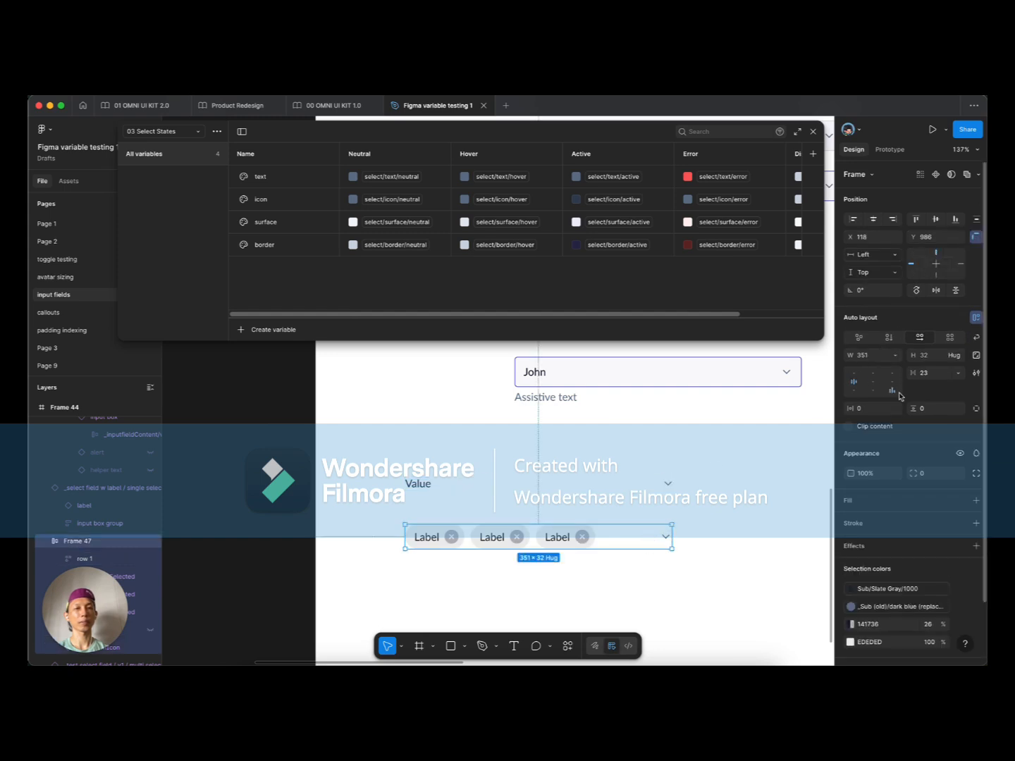
left_click(925, 373)
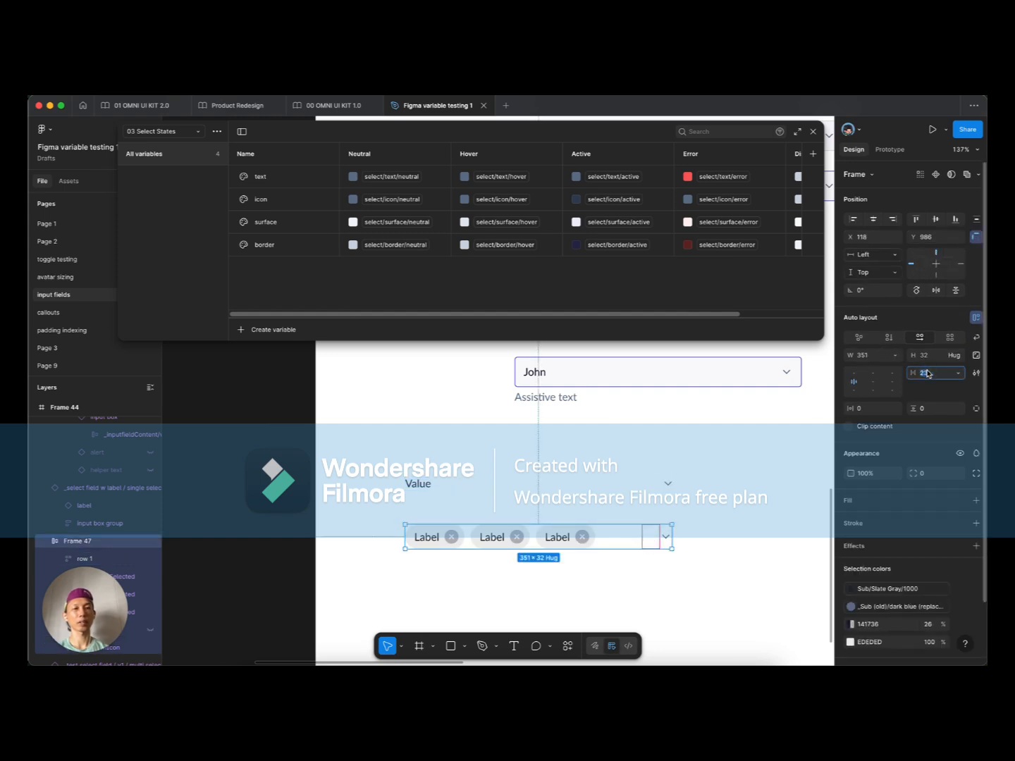
type("0")
key("Tab")
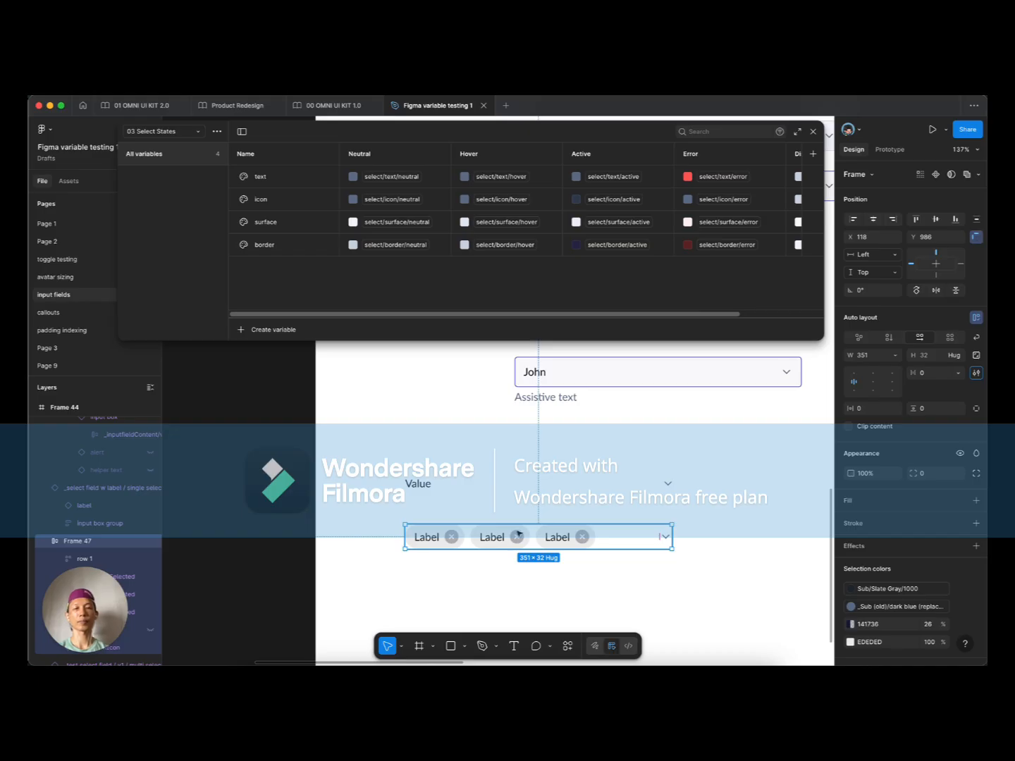
left_click(539, 539)
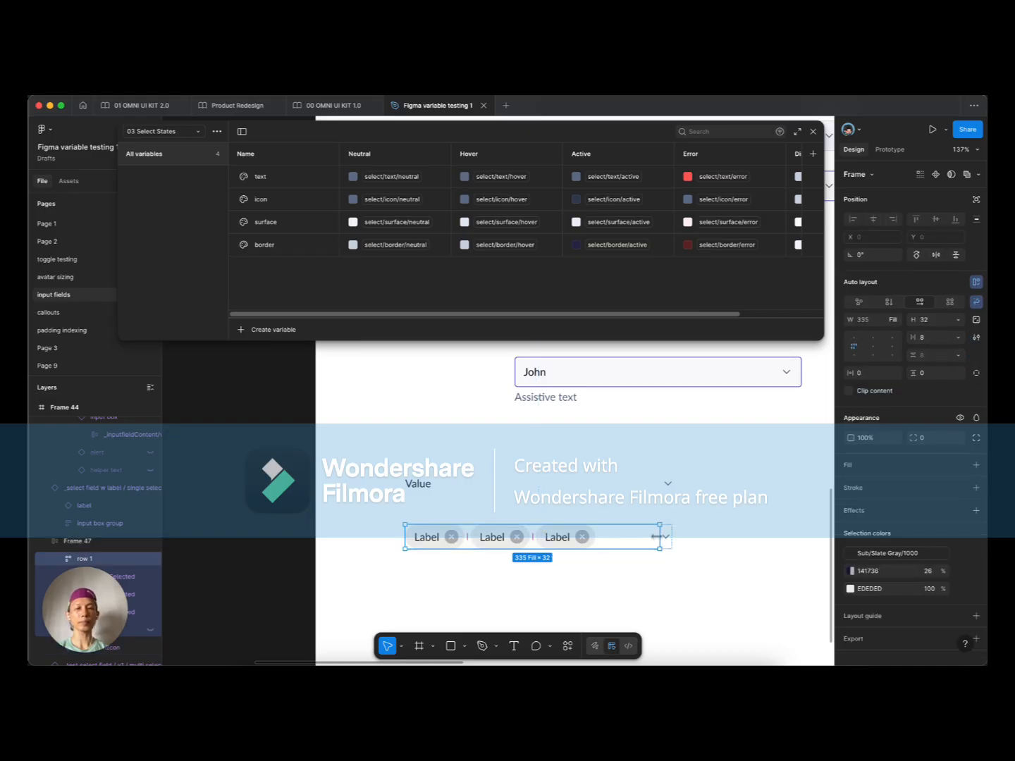
scroll(666, 543, "up", 5)
left_click(668, 487)
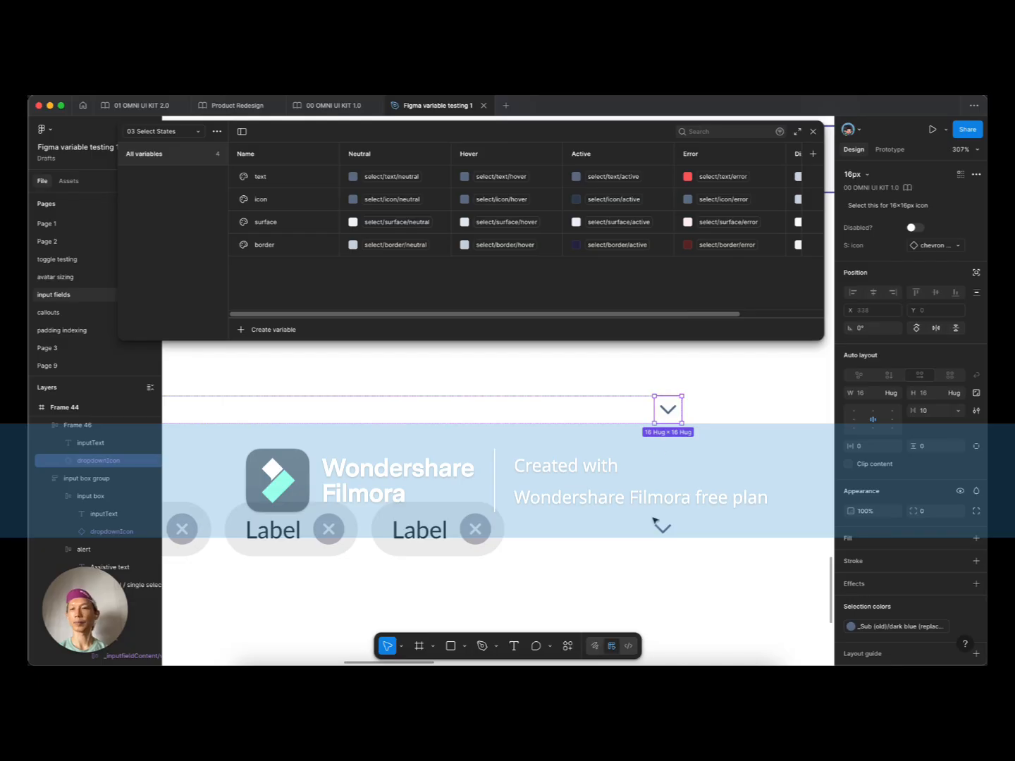
Step: Duplicate the Value row above itself and change the copy's text to 'Placeholder'
left_click(661, 536)
scroll(662, 539, "down", 3)
left_click(654, 516)
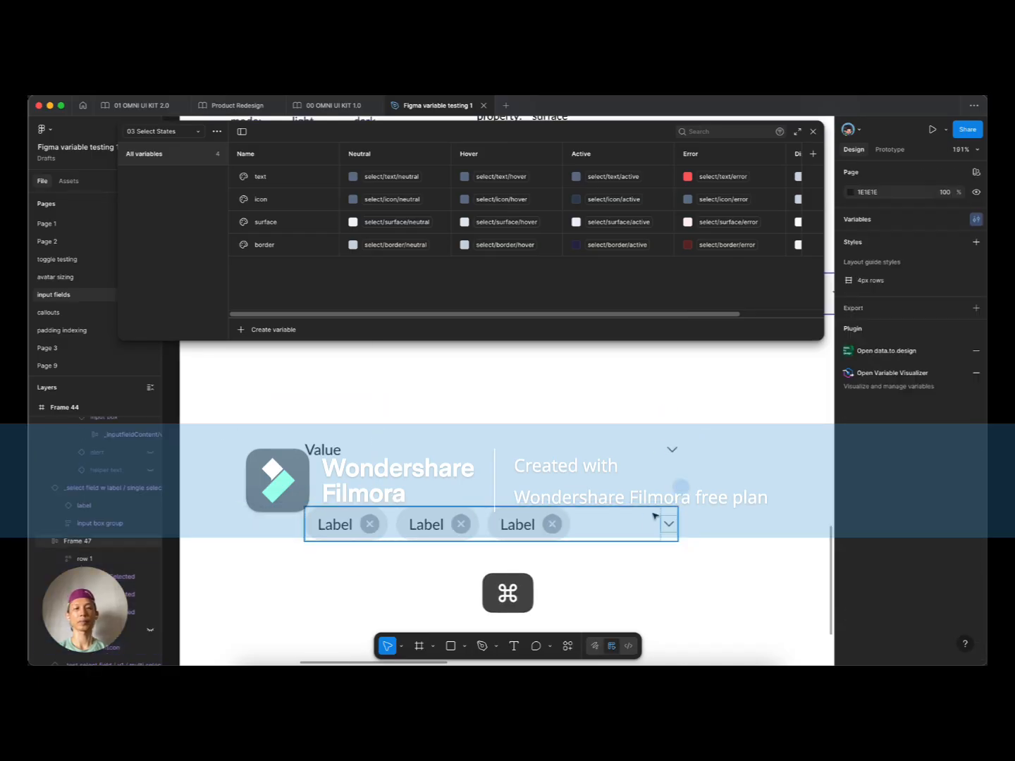
left_click(355, 445)
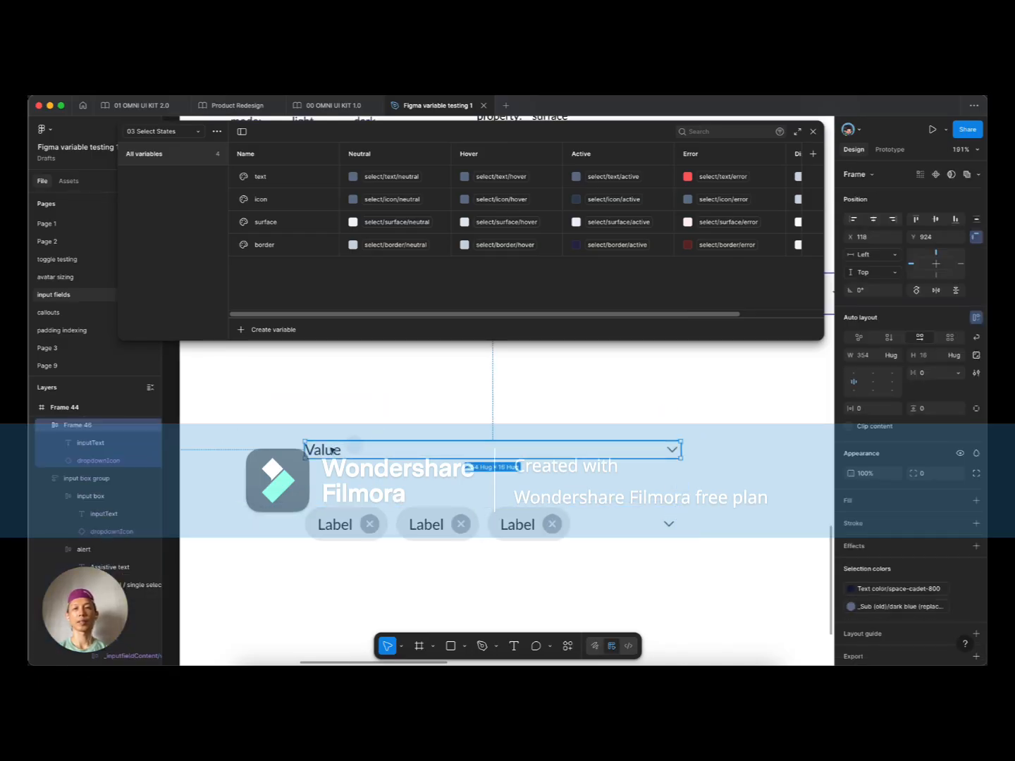
left_click_drag(328, 452, 339, 426)
double_click(339, 423)
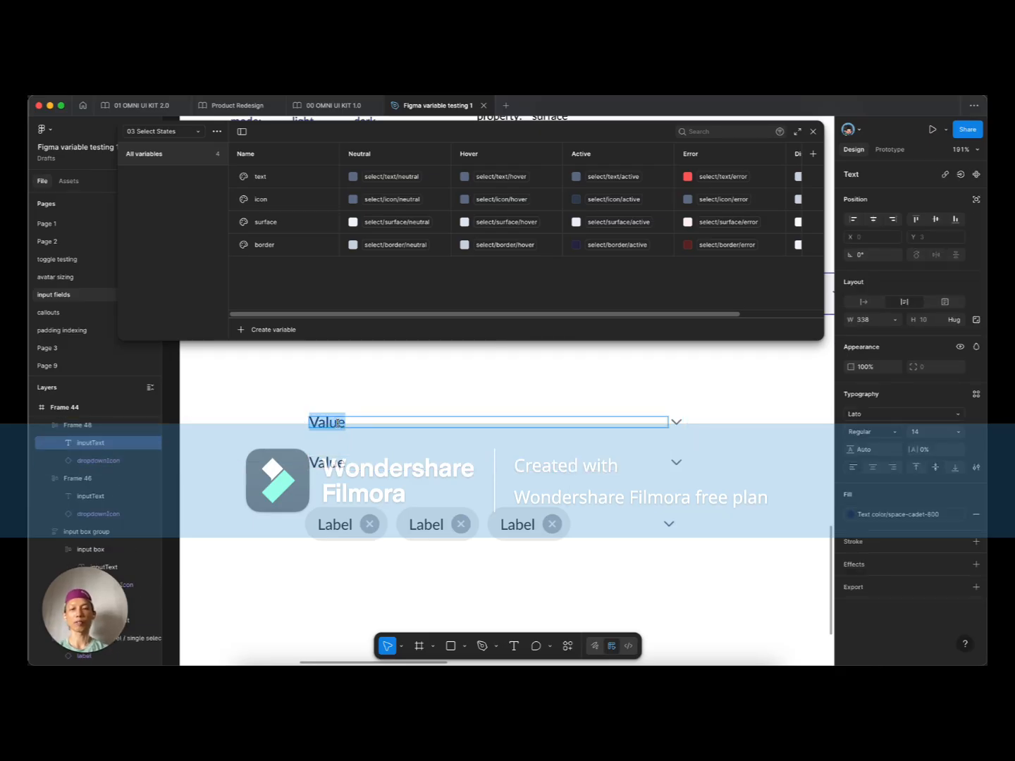
type("S")
key("BackSpace")
type("Placeholder")
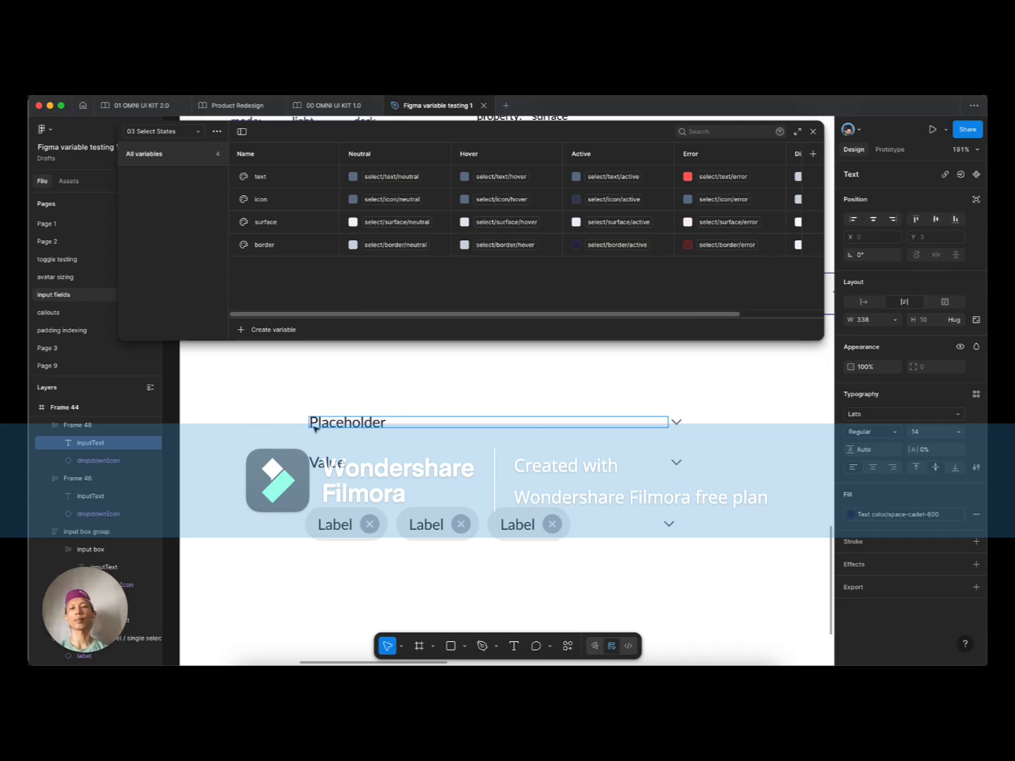
key("Escape")
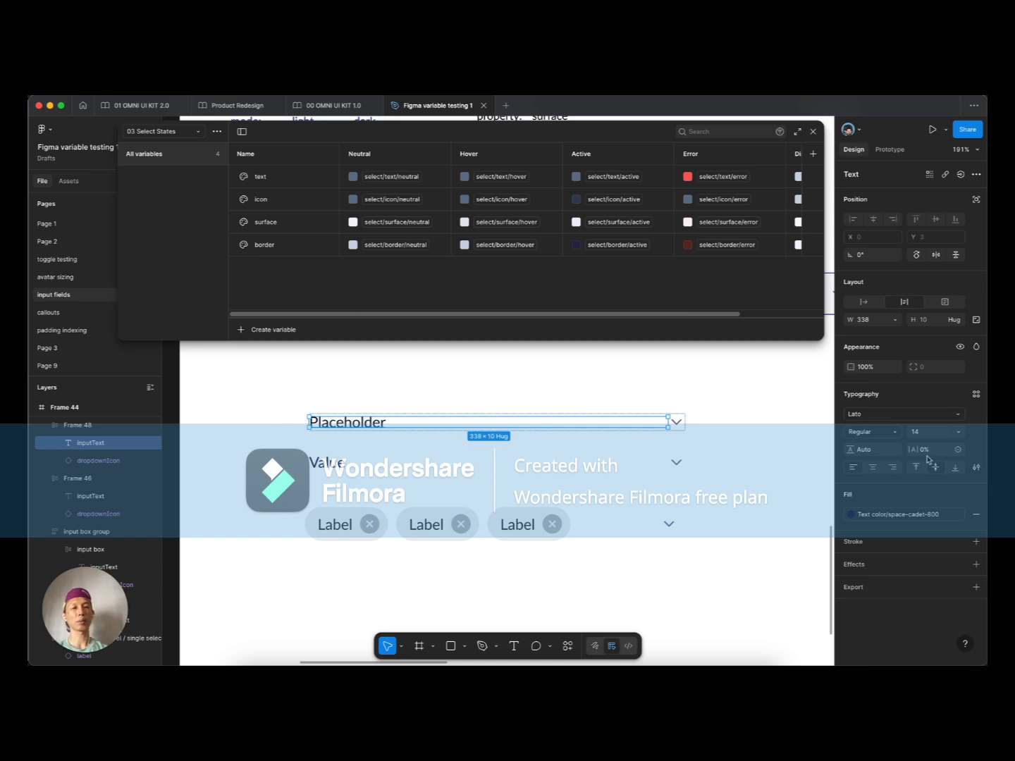
Step: Bind the Placeholder text's fill colour to the 'text' variable
left_click(892, 518)
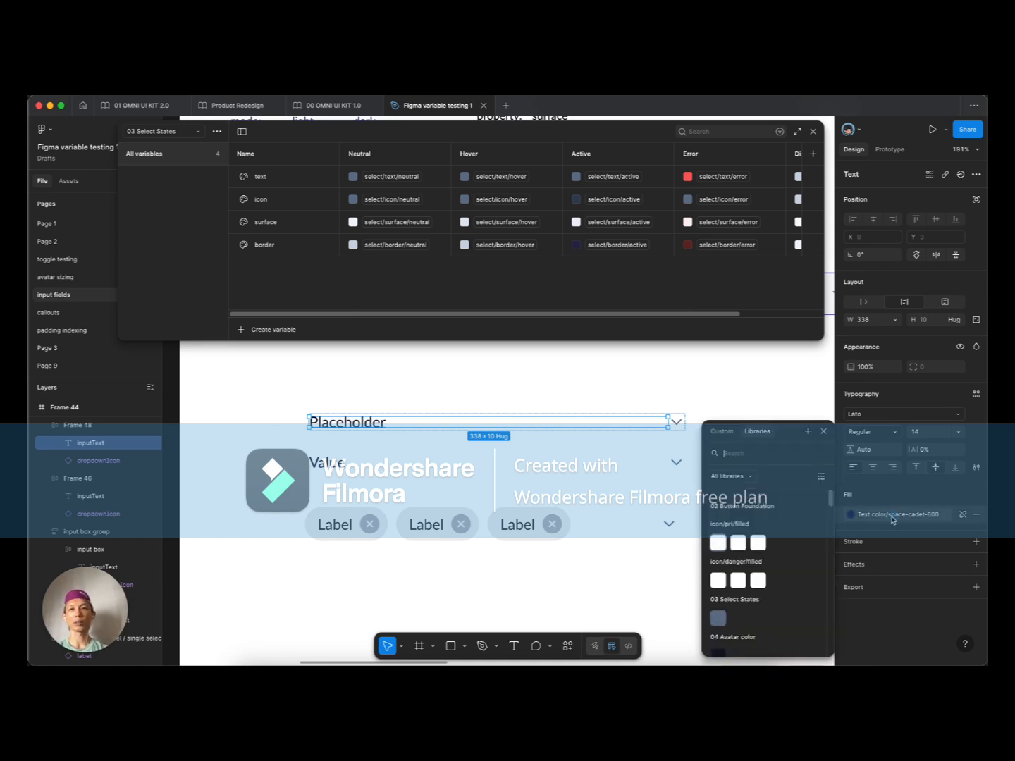
type("text")
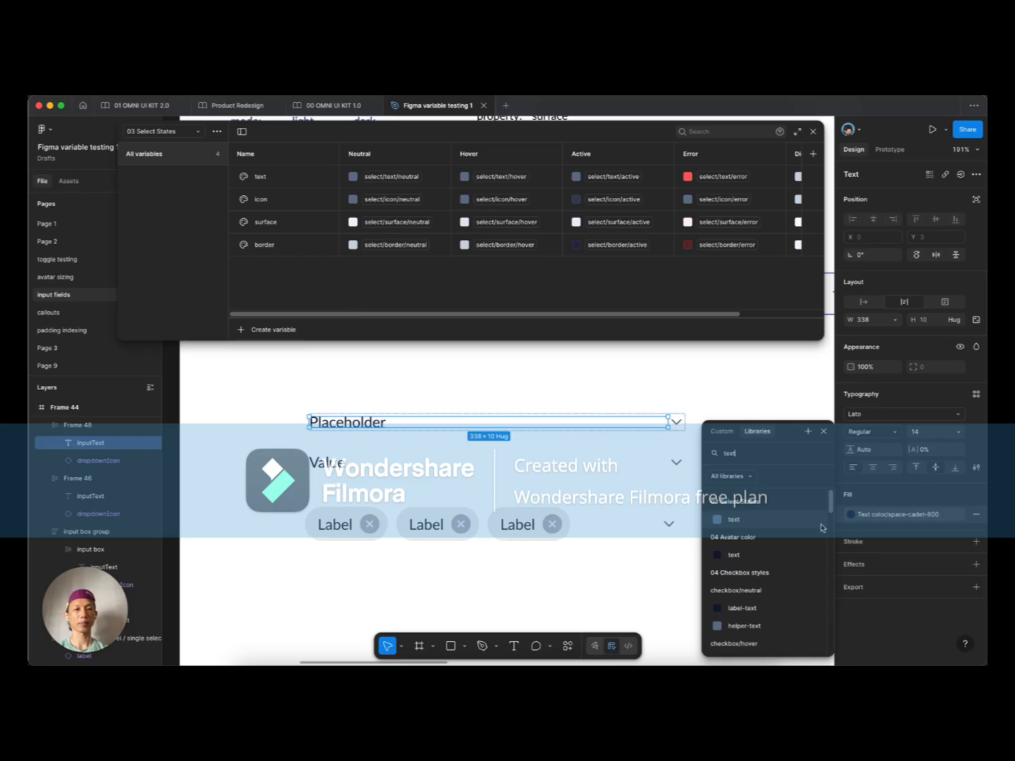
left_click(734, 519)
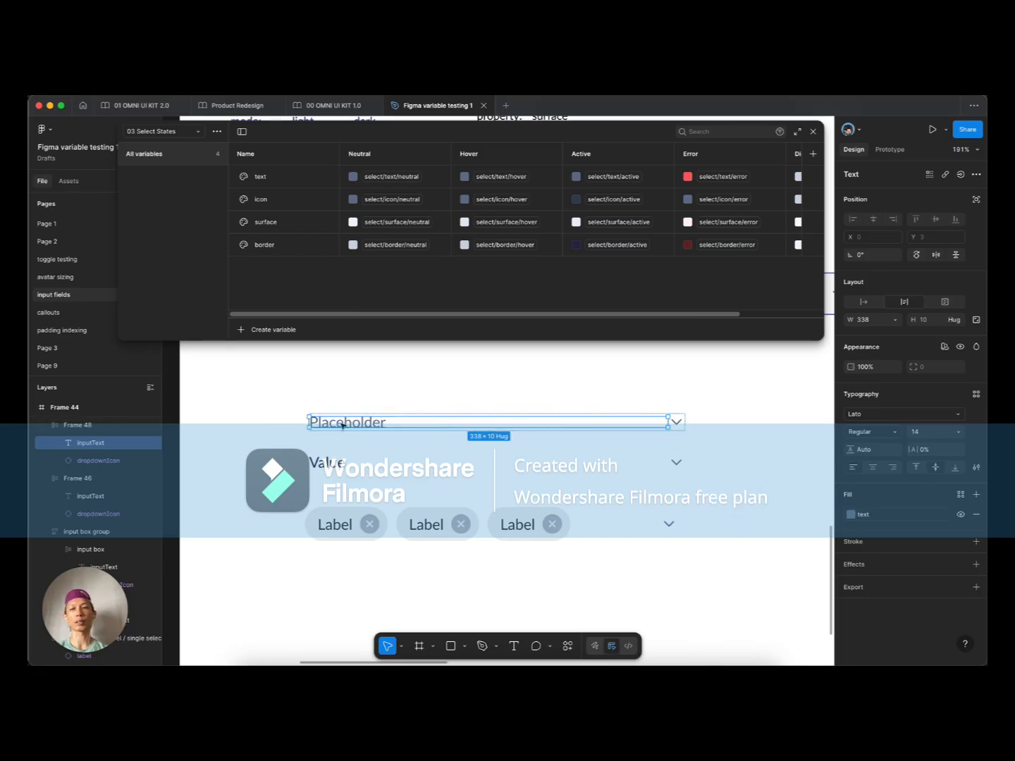
left_click(298, 435)
left_click(337, 463, "super")
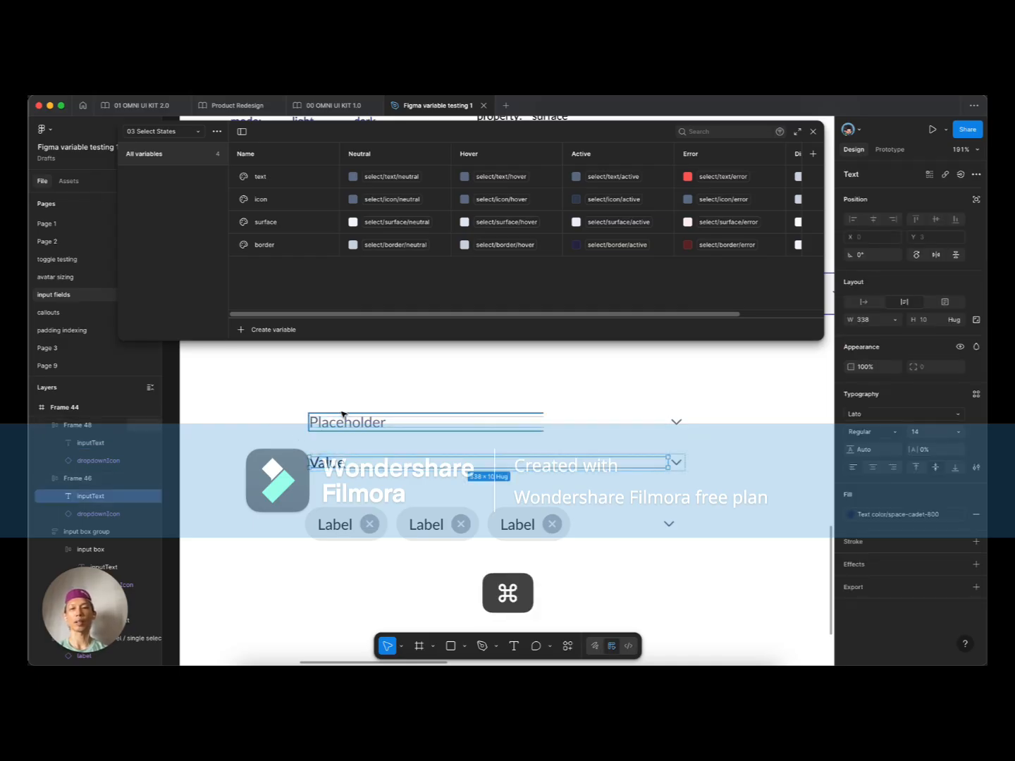
Step: Set the Placeholder row's modes to Not Filled (02 Select Variants) and Neutral (03 Select States)
left_click(342, 416)
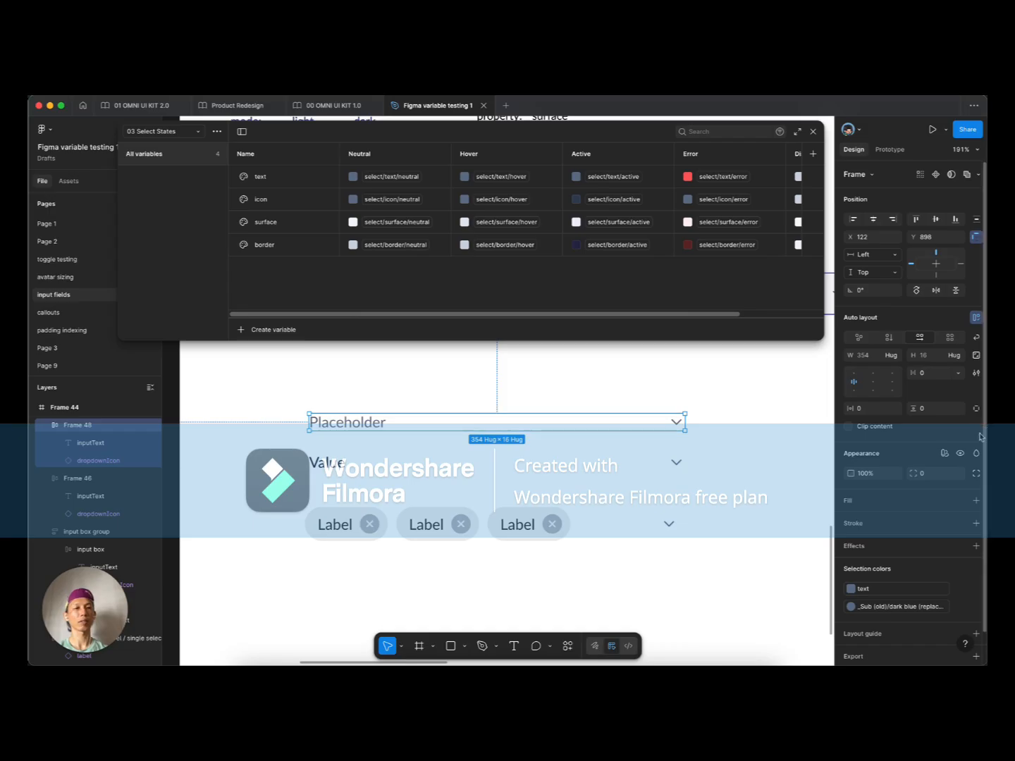
left_click(943, 453)
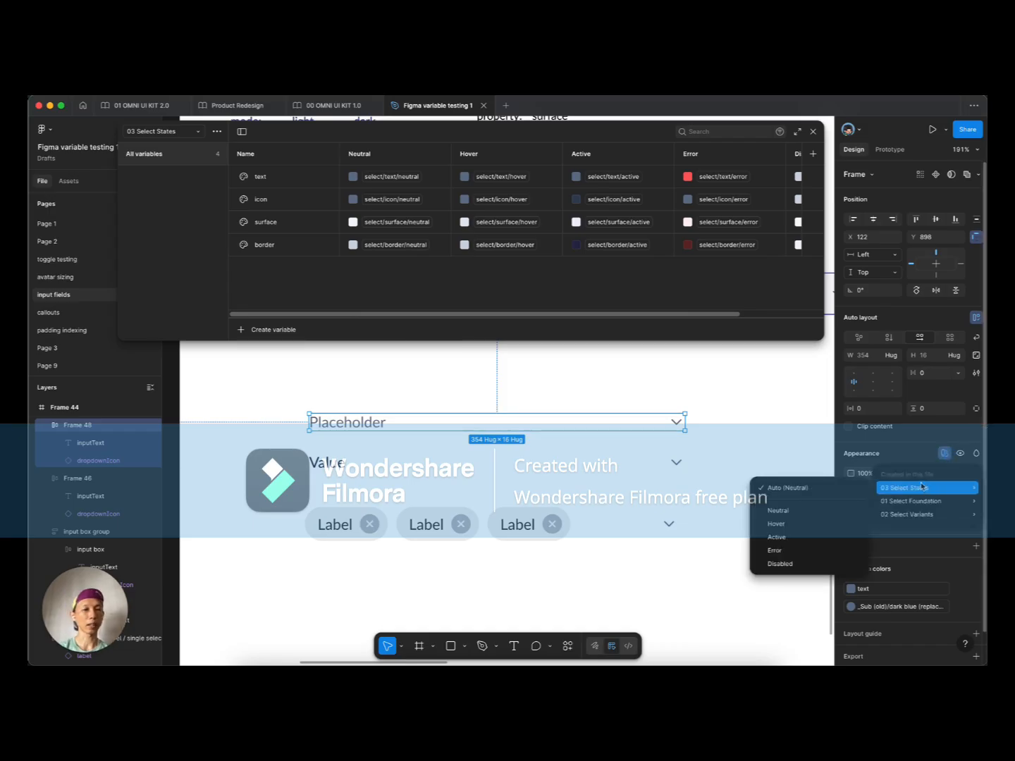
mouse_move(917, 515)
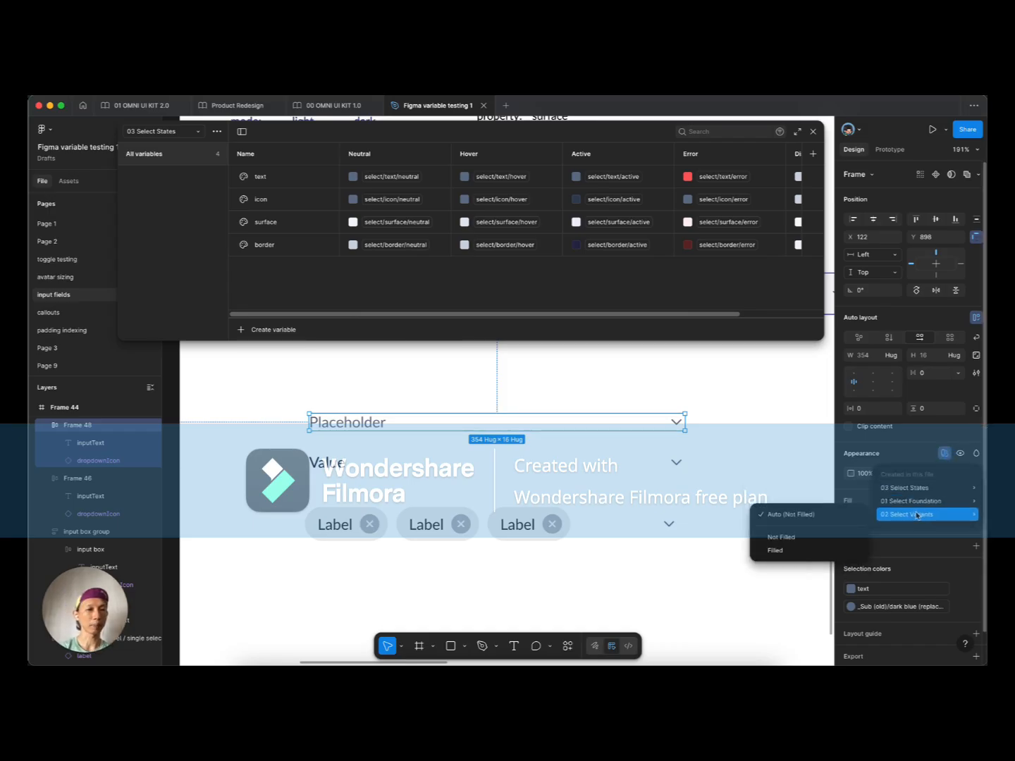
left_click(792, 538)
left_click(944, 453)
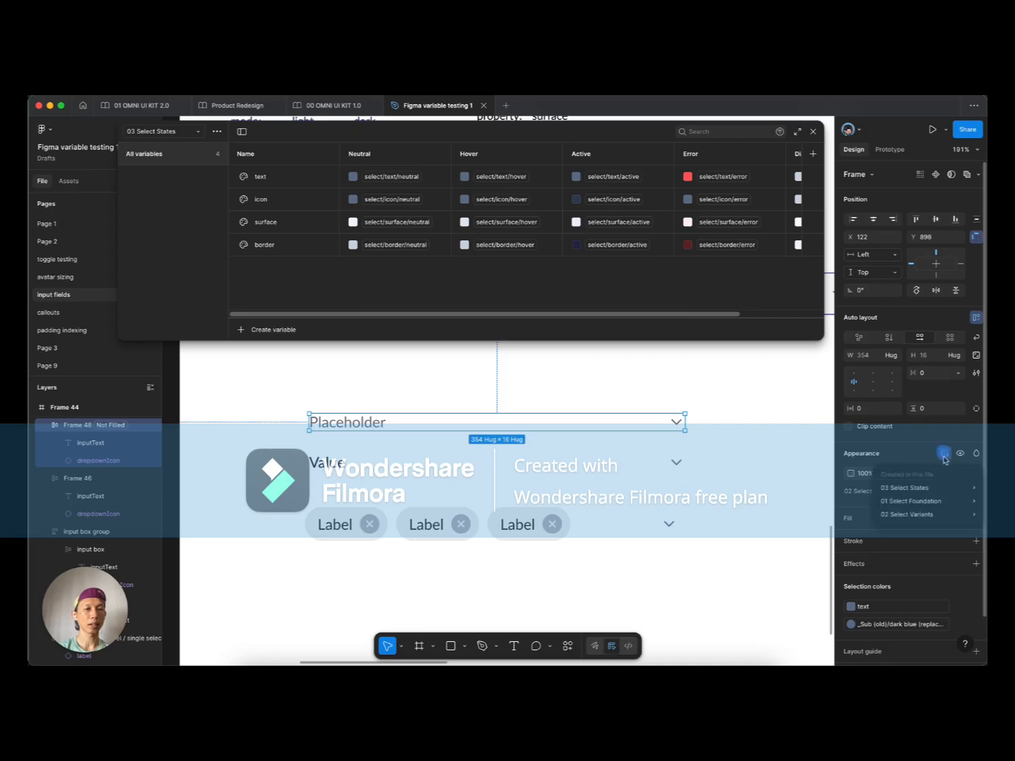
mouse_move(916, 485)
left_click(773, 513)
left_click(676, 421)
scroll(676, 421, "up", 5)
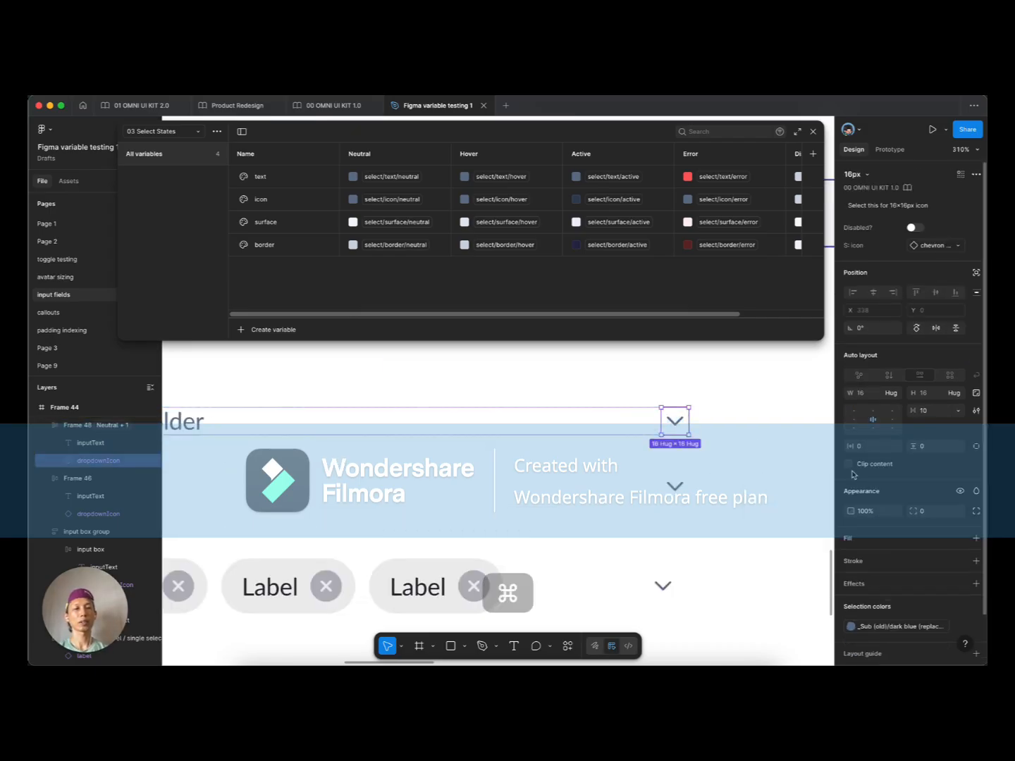
scroll(855, 475, "down", 2)
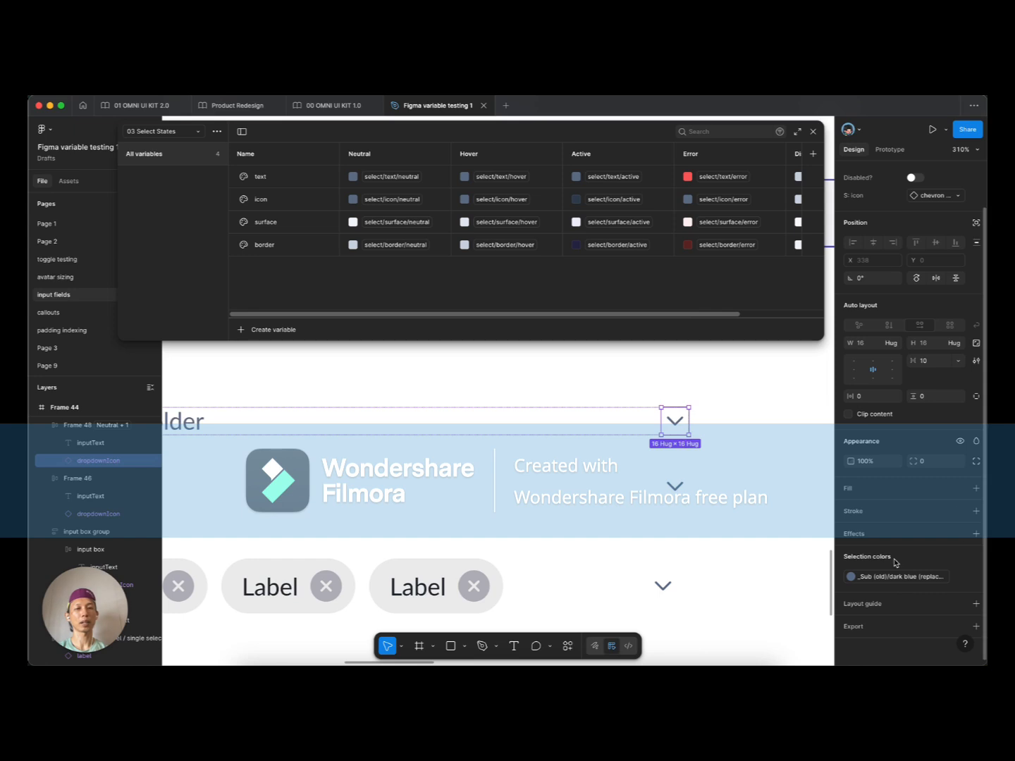
left_click(850, 577)
type("select")
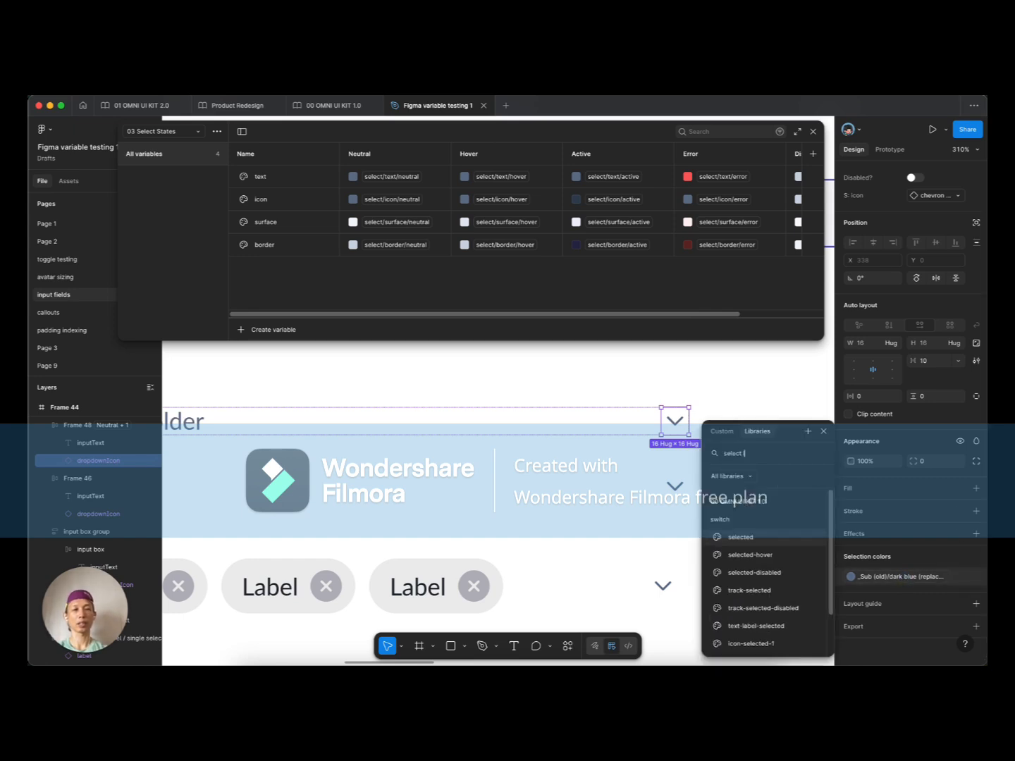
key("BackSpace")
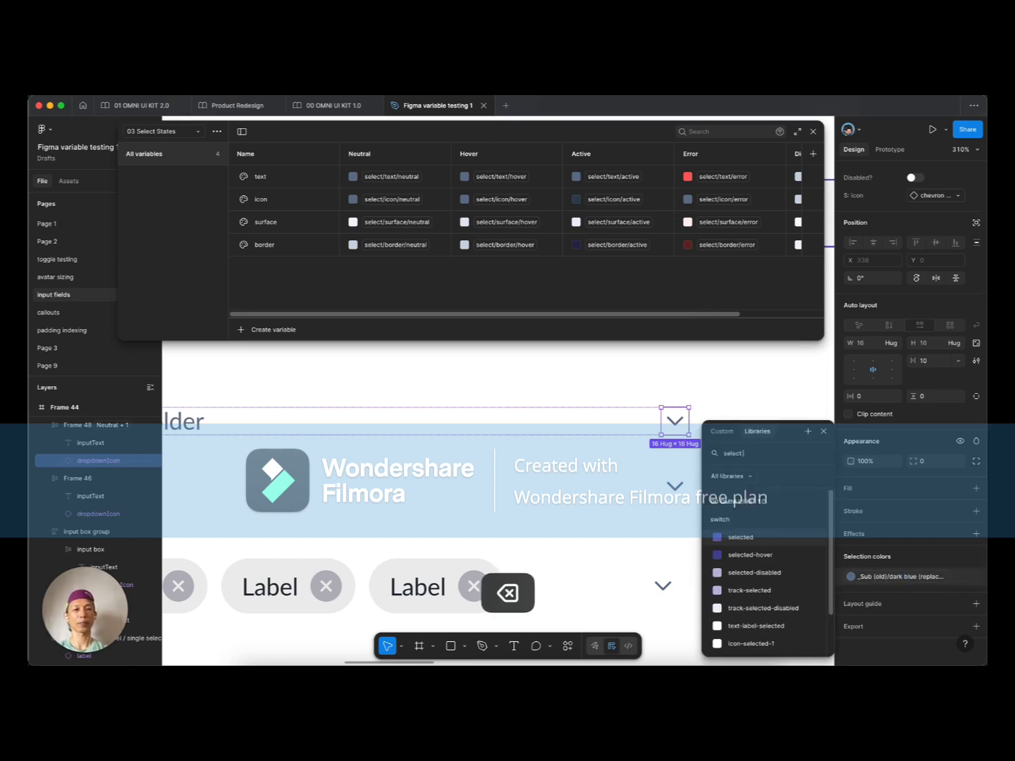
type("icon")
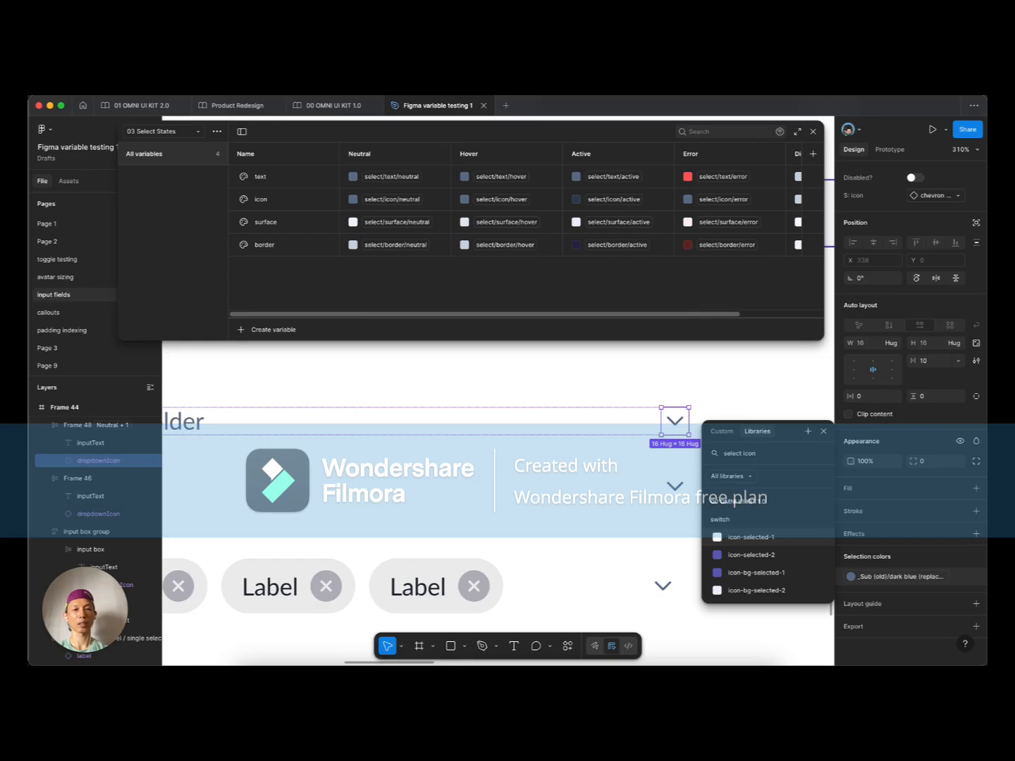
key("super+BackSpace")
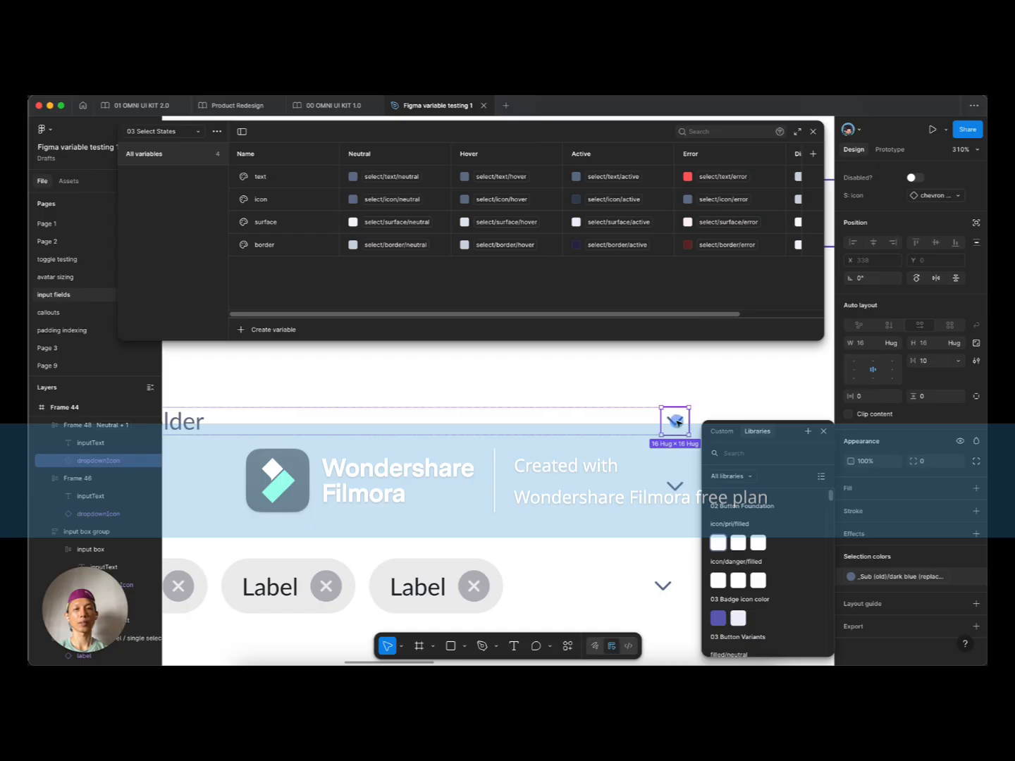
double_click(671, 422)
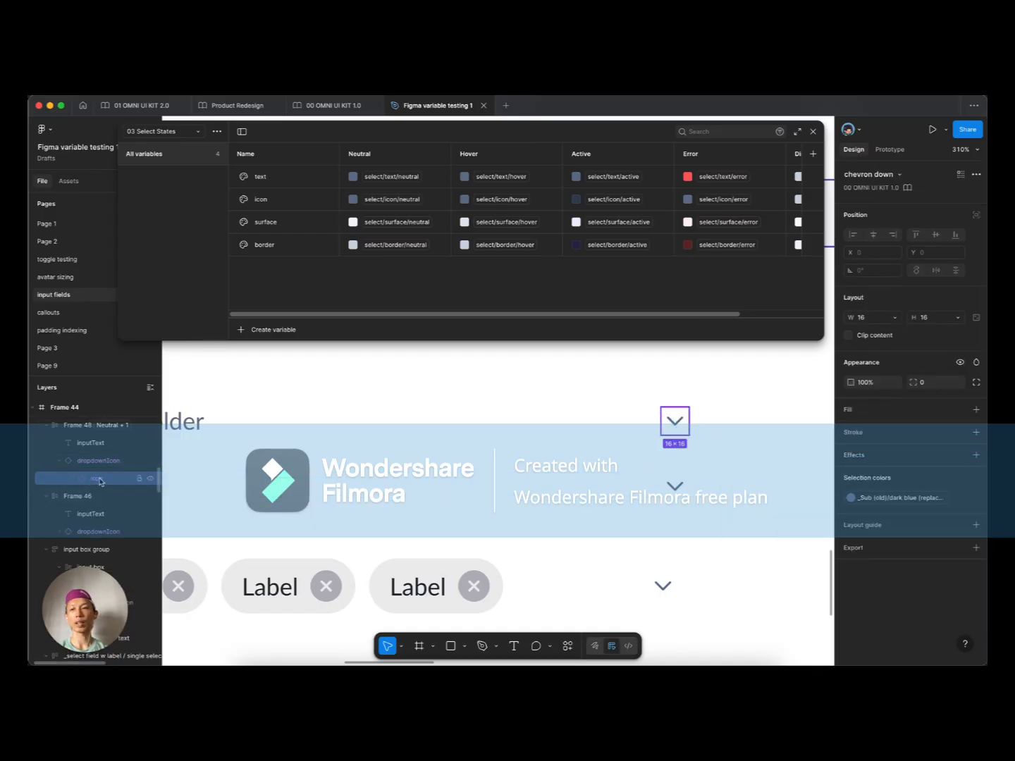
left_click(73, 480)
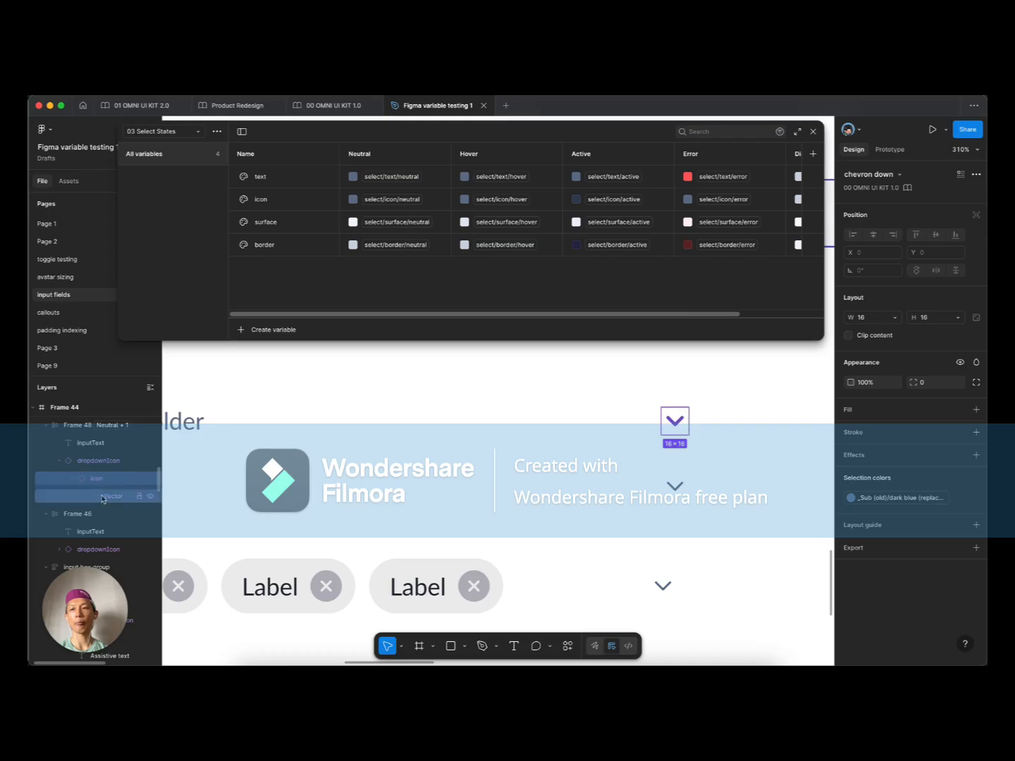
left_click(102, 496)
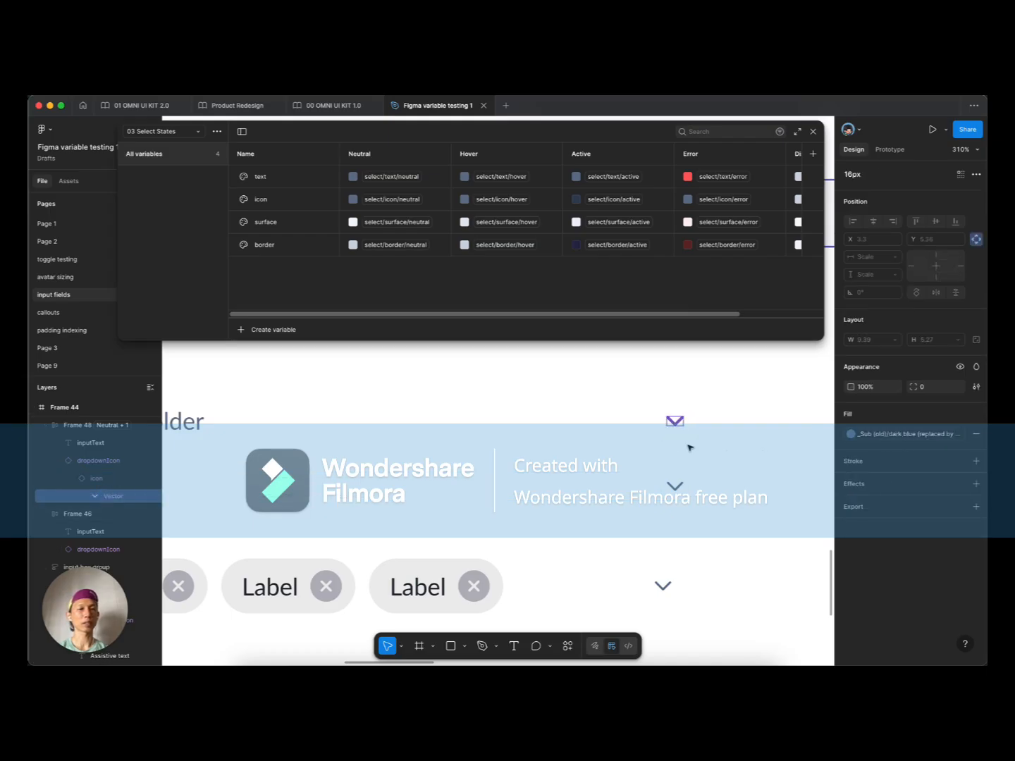
left_click(917, 436)
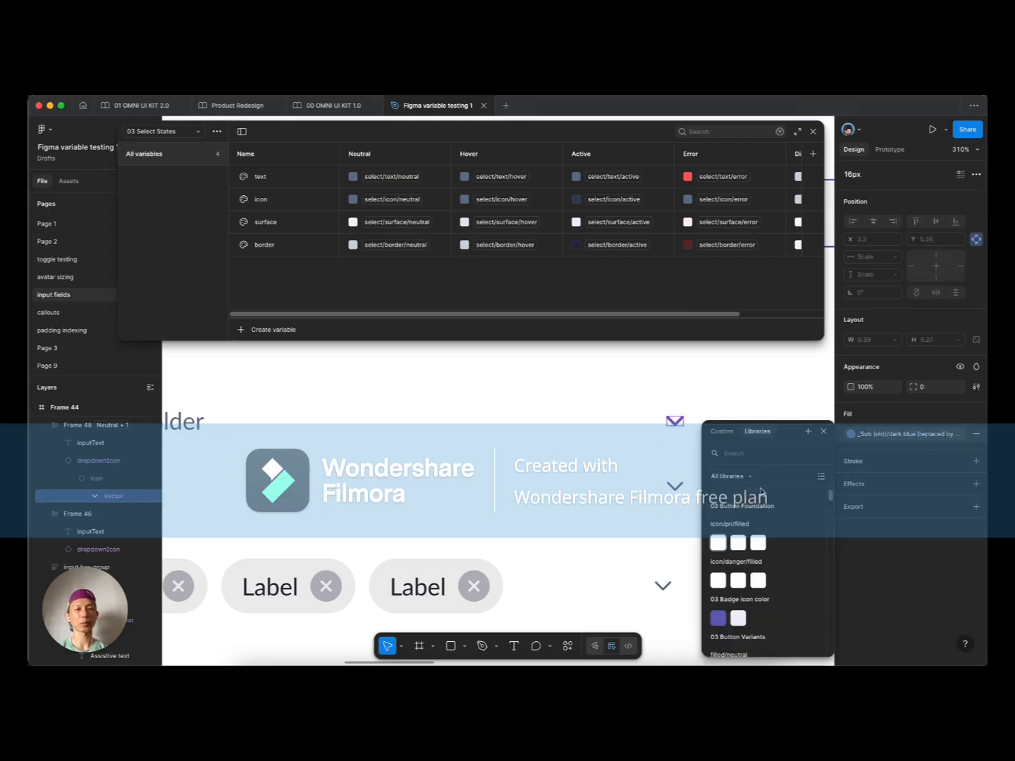
type("sele")
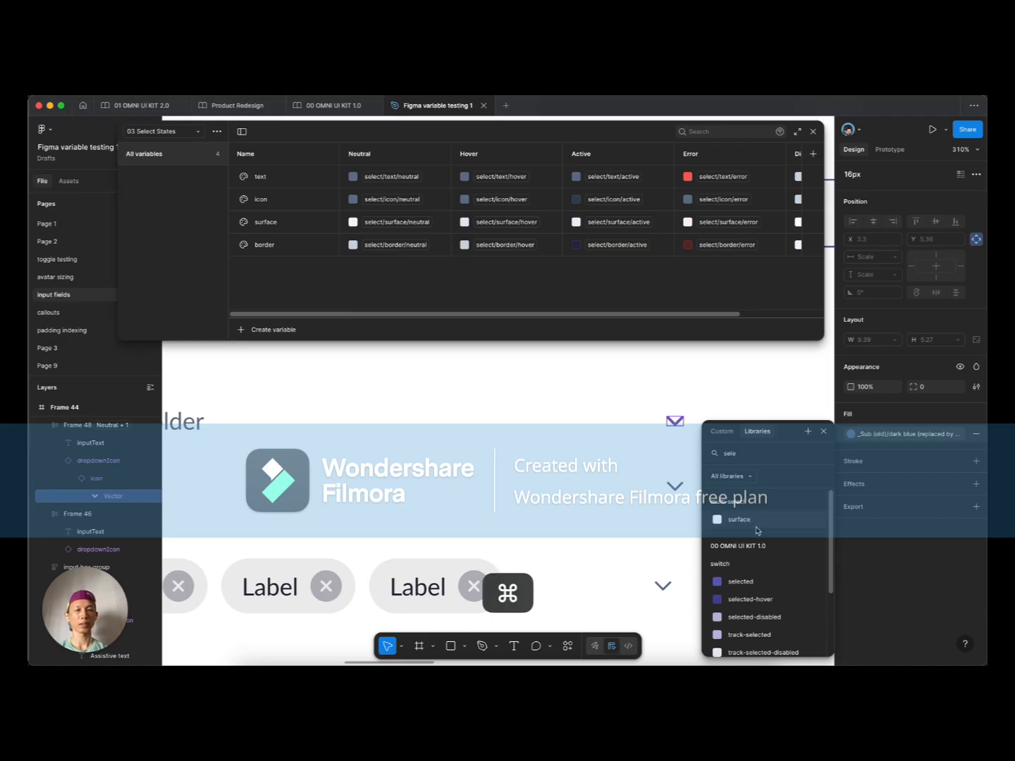
key("super+BackSpace")
key("Escape")
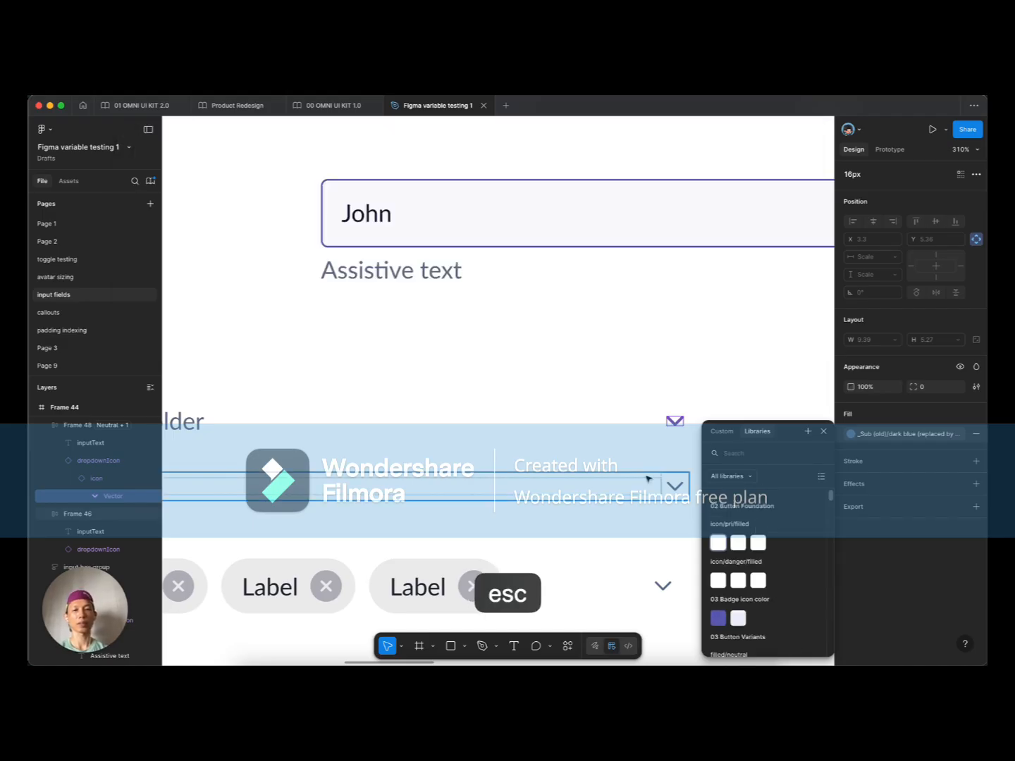
key("Escape")
left_click(675, 422)
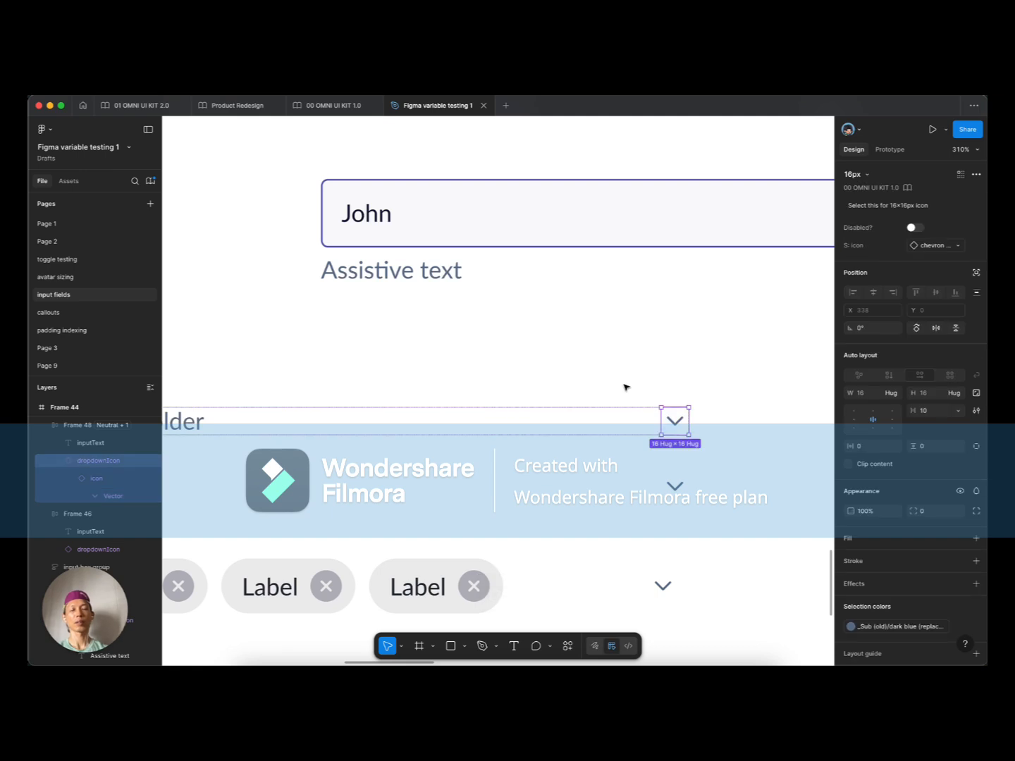
left_click(810, 315)
left_click(976, 220)
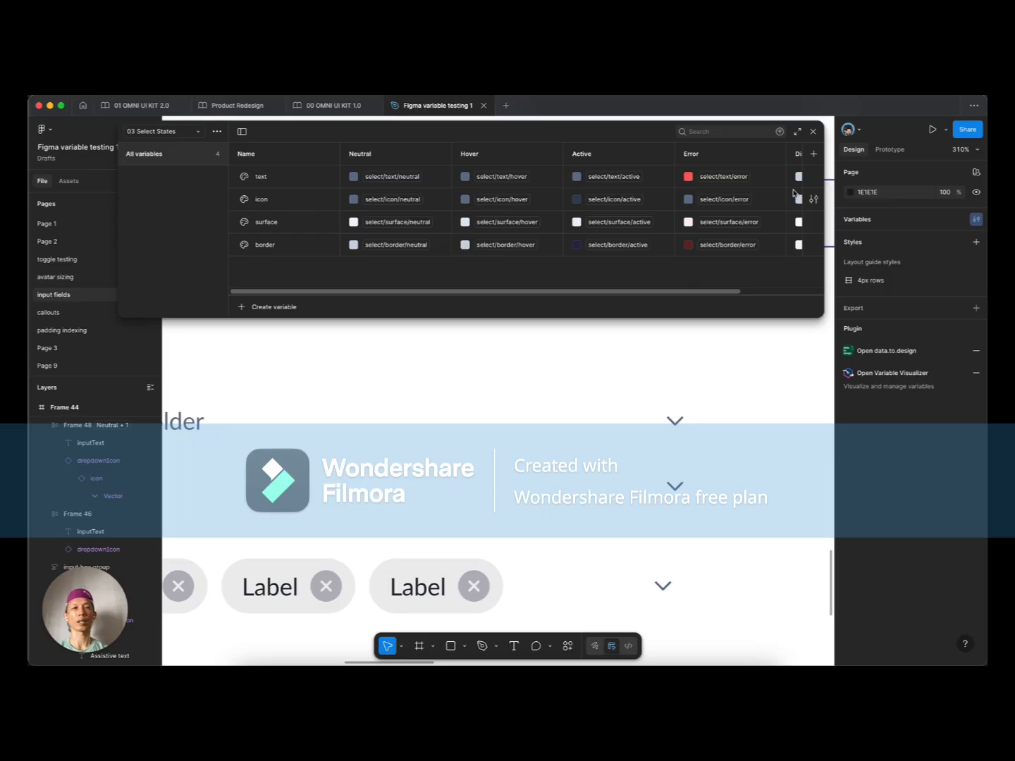
Step: Check the icon variable's scope, then colour the Placeholder chevron with the 03 Select States icon variable
left_click(813, 199)
left_click(717, 217)
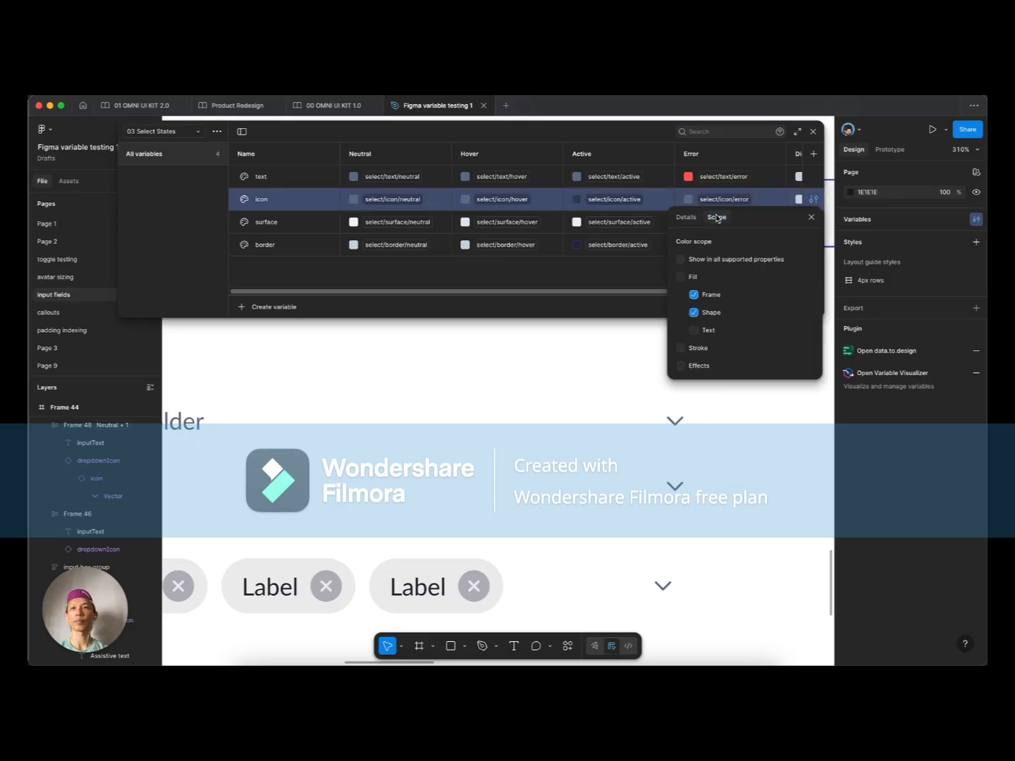
key("Escape")
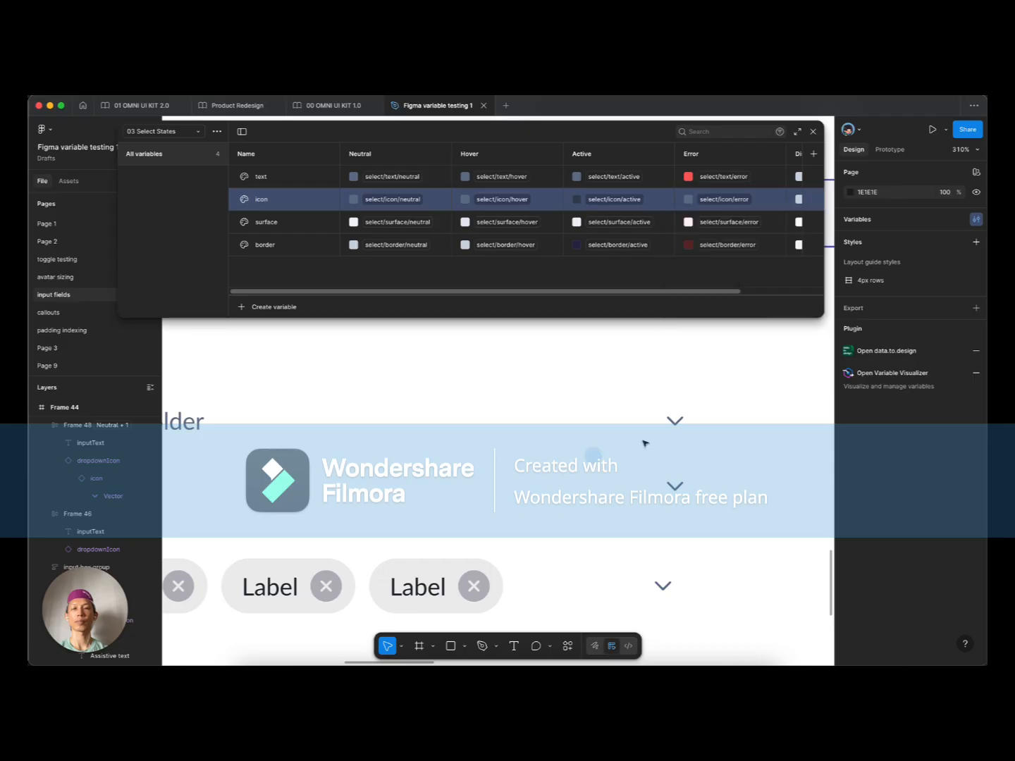
left_click(673, 423)
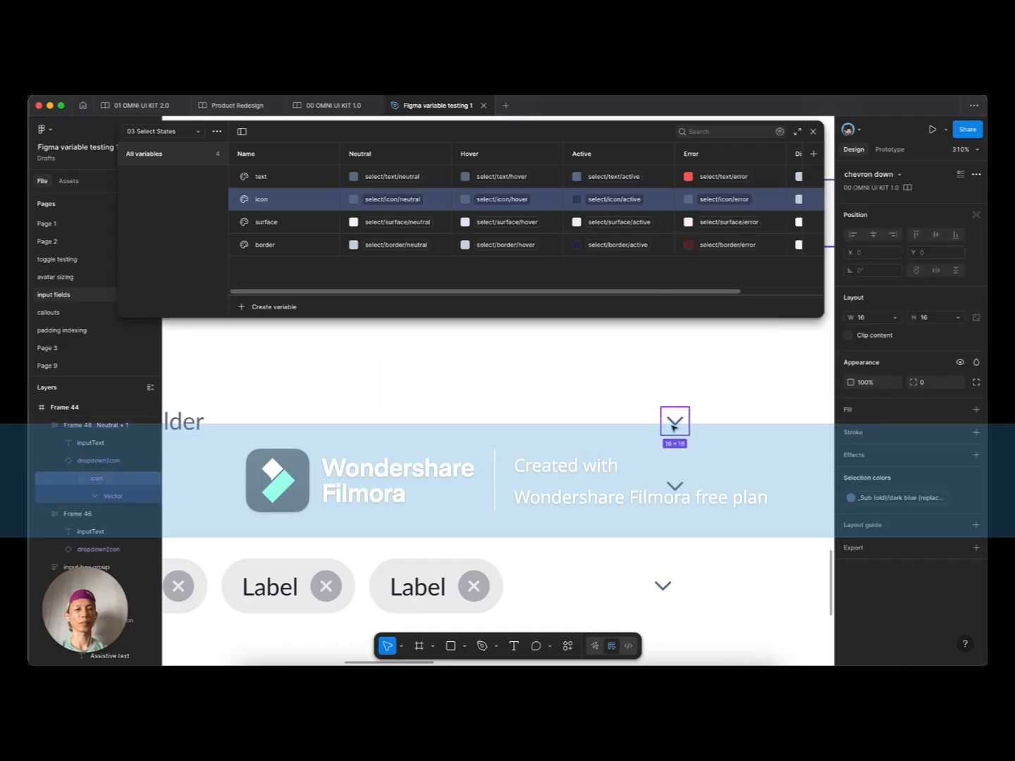
left_click(904, 498)
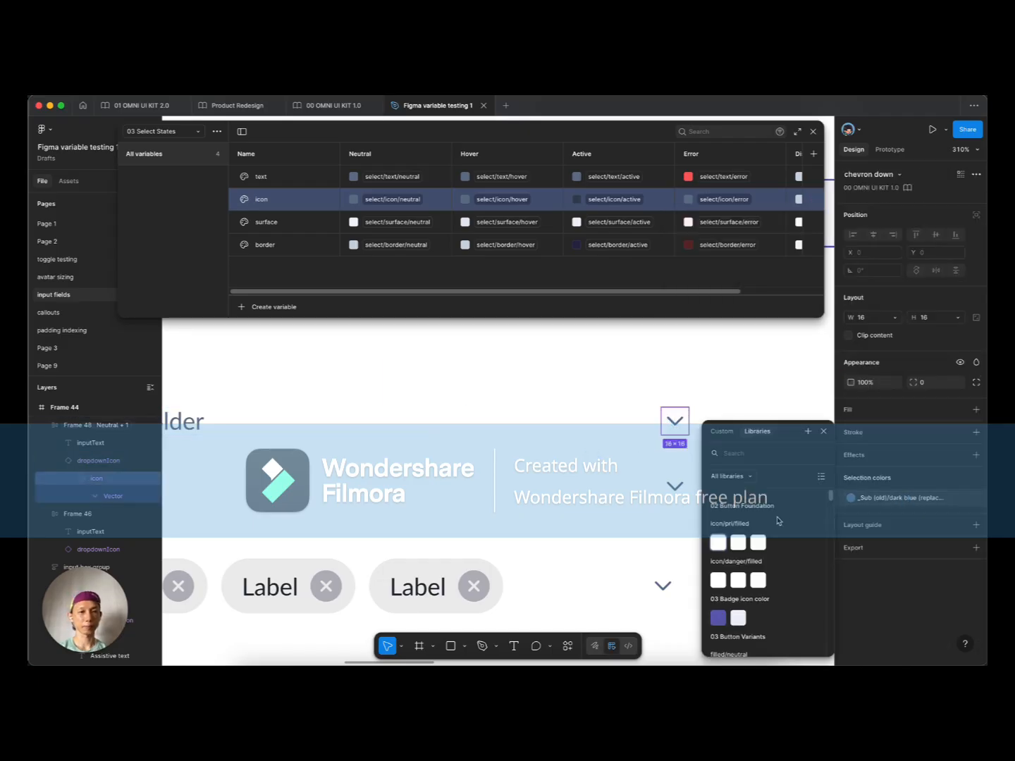
scroll(779, 521, "down", 2)
scroll(753, 564, "down", 10)
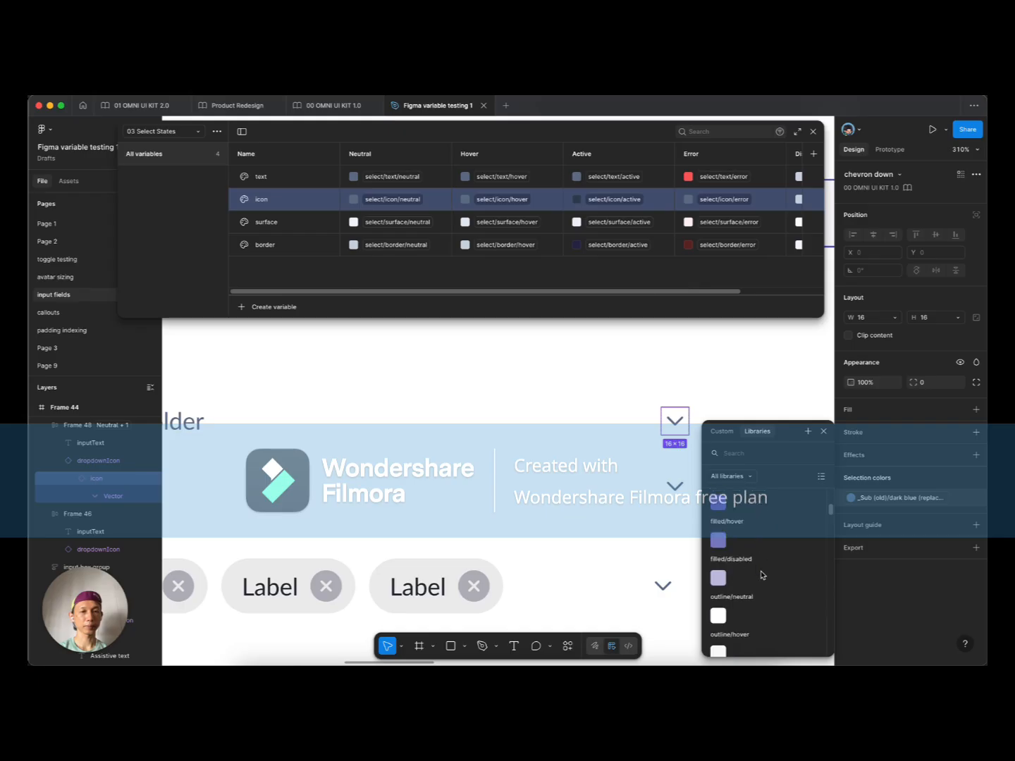
scroll(763, 575, "up", 4)
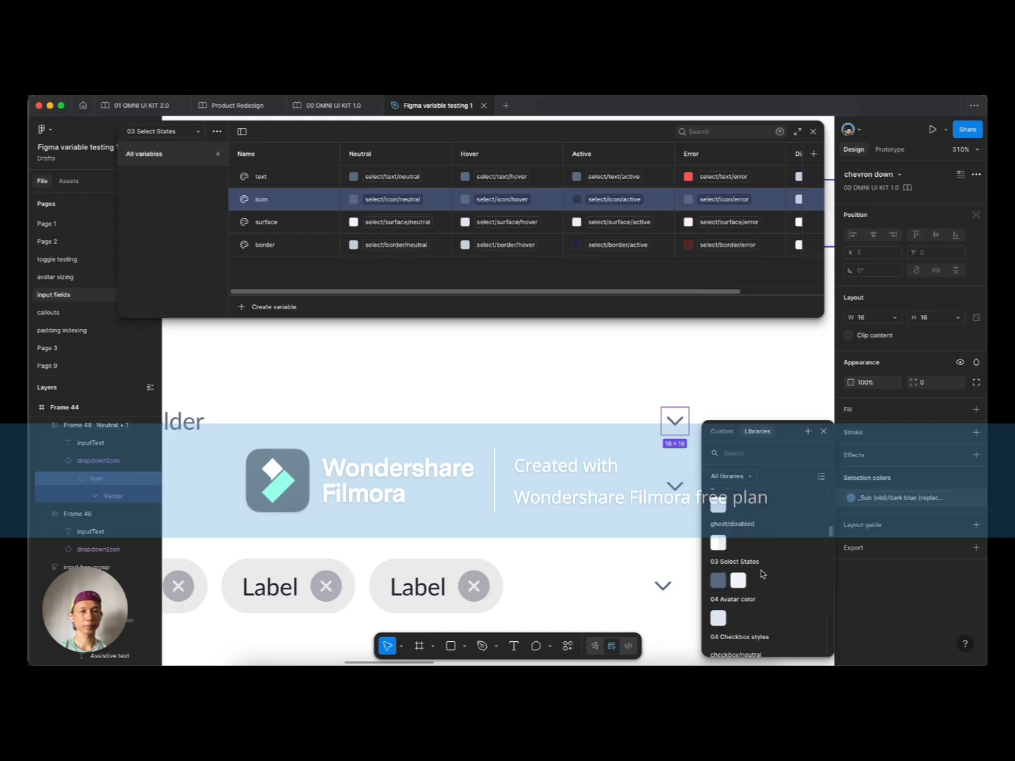
left_click(718, 580)
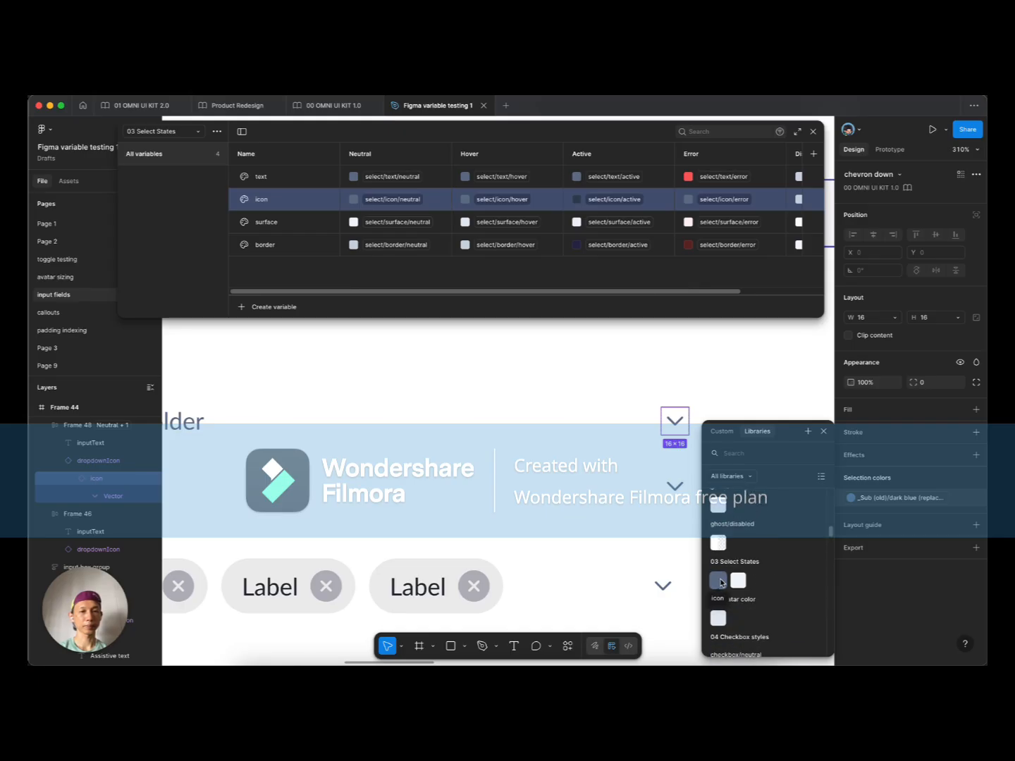
Step: Select the Value and chip row chevrons and open the library colours to replace their dark blue
left_click(672, 485)
left_click(671, 484)
left_click(663, 585, "shift")
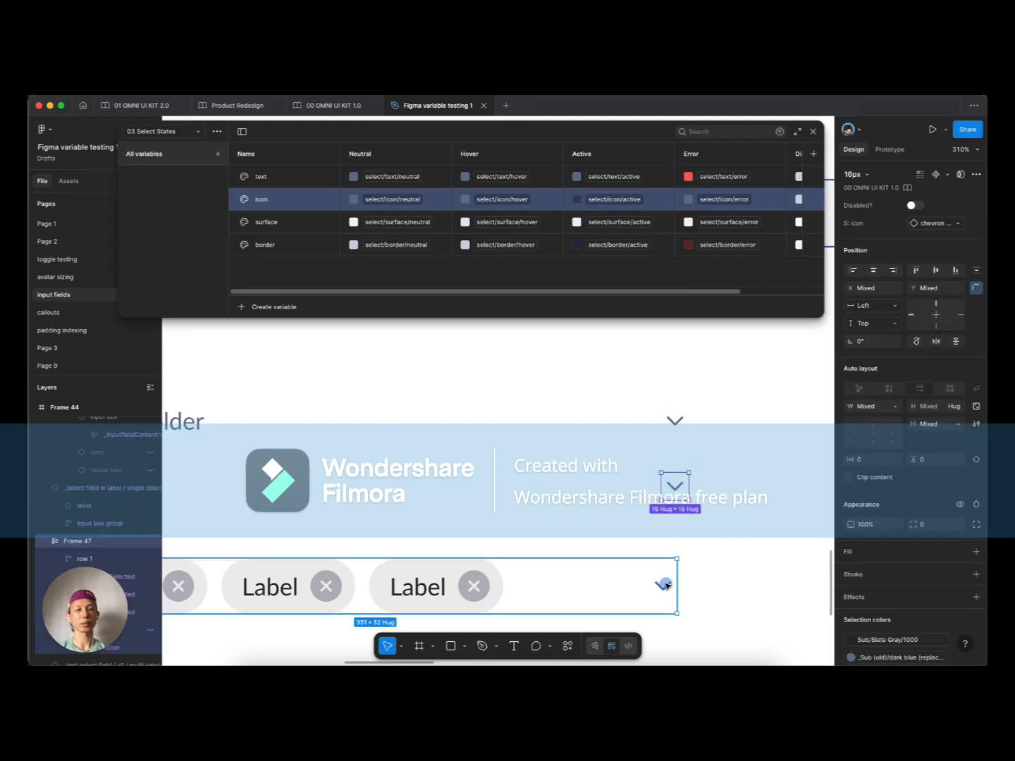
scroll(896, 549, "down", 2)
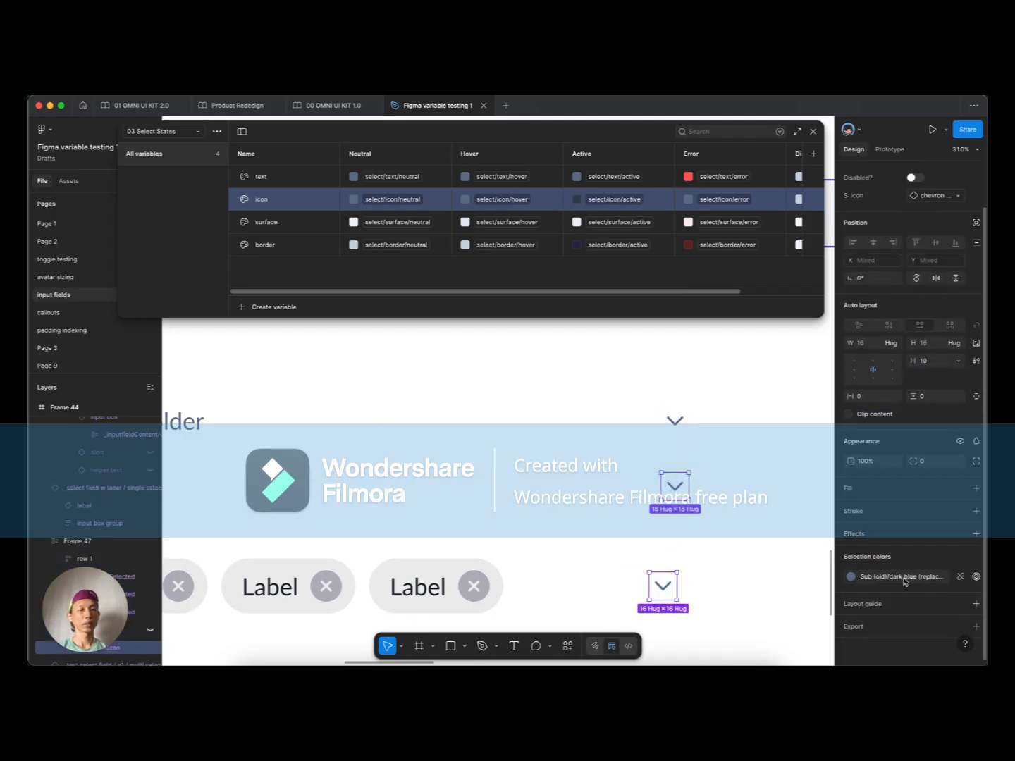
left_click(909, 576)
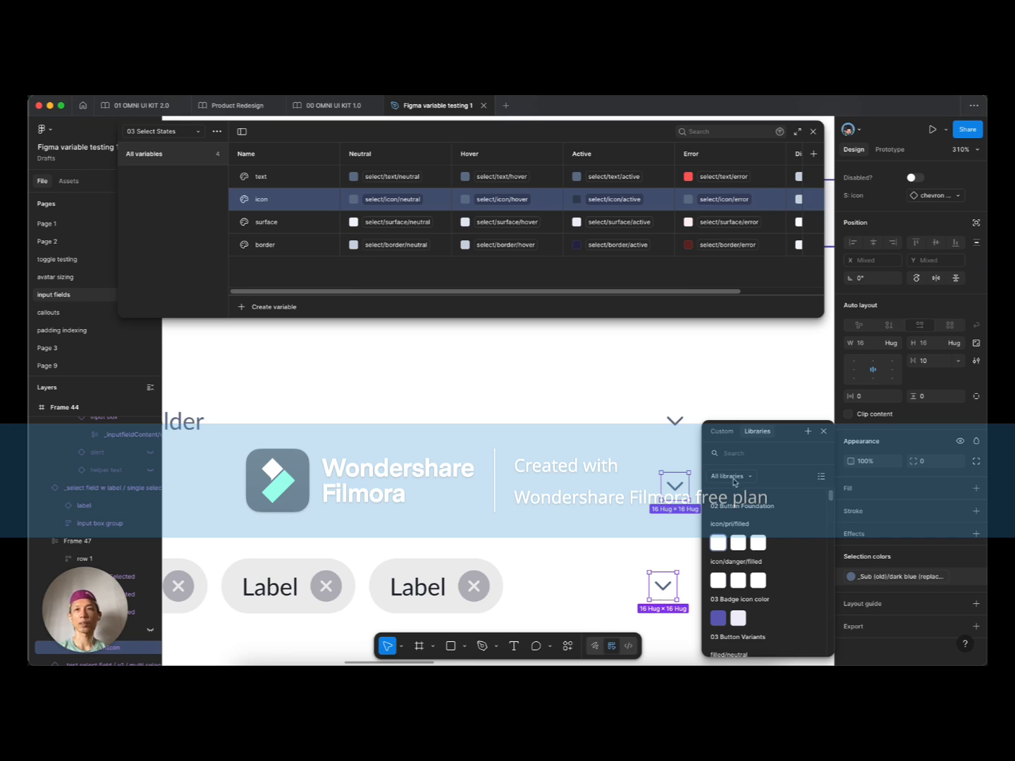
left_click(289, 252)
Step: Group the four 03 Select States variables into a new group named 'select'
left_click(275, 176, "shift")
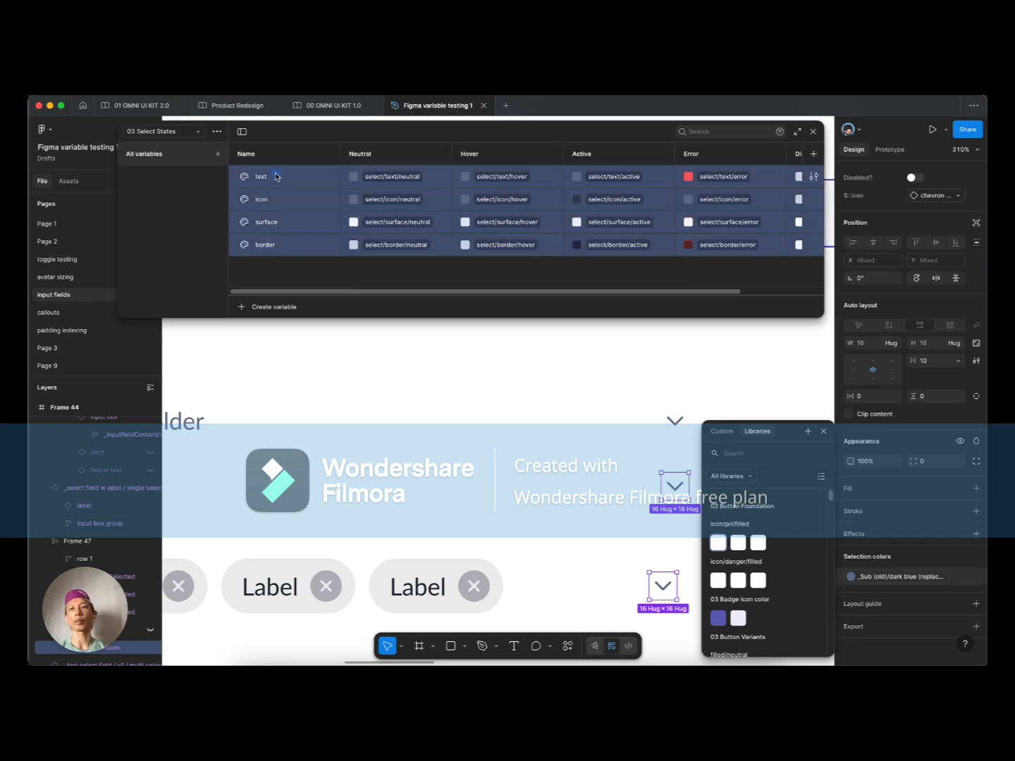
right_click(275, 176)
left_click(323, 218)
double_click(158, 176)
type("salect")
key("Return")
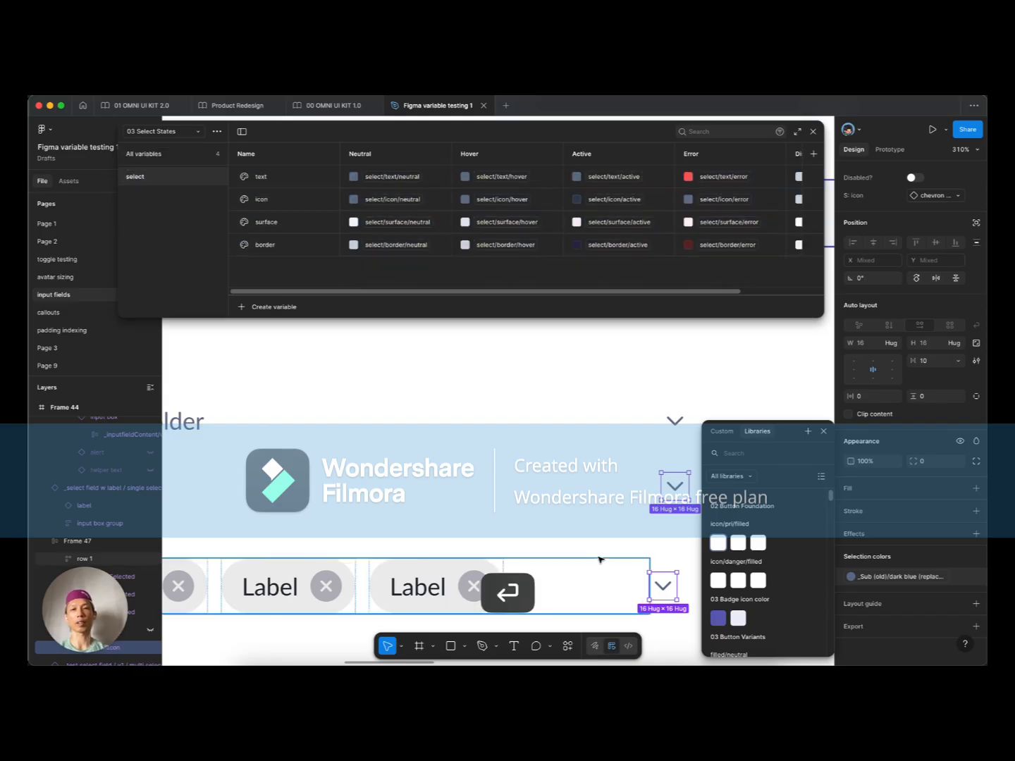
Step: Apply the select/icon variable to the selected chevron icons' colour
type("sele")
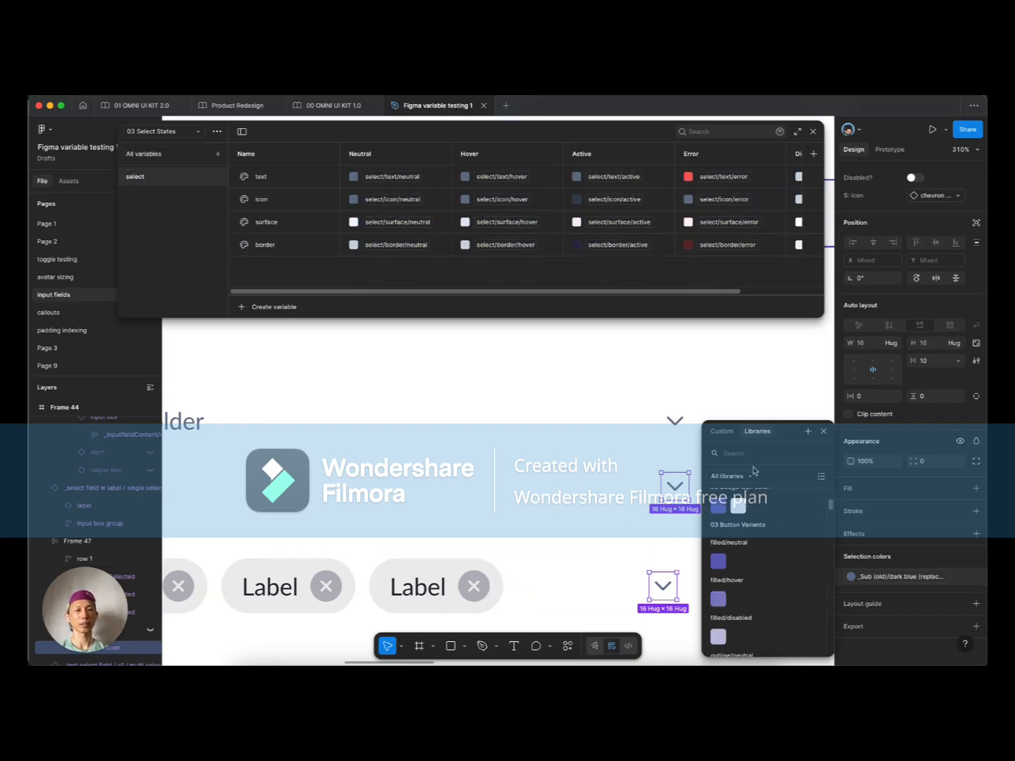
type("ct")
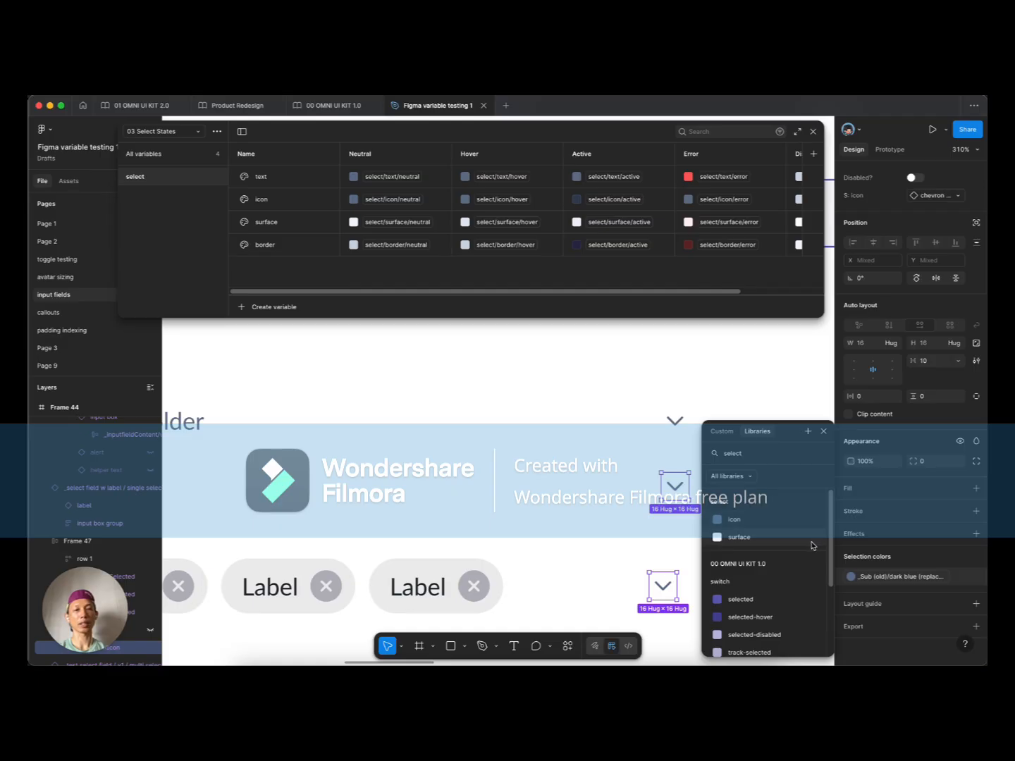
left_click(733, 520)
scroll(543, 512, "down", 3)
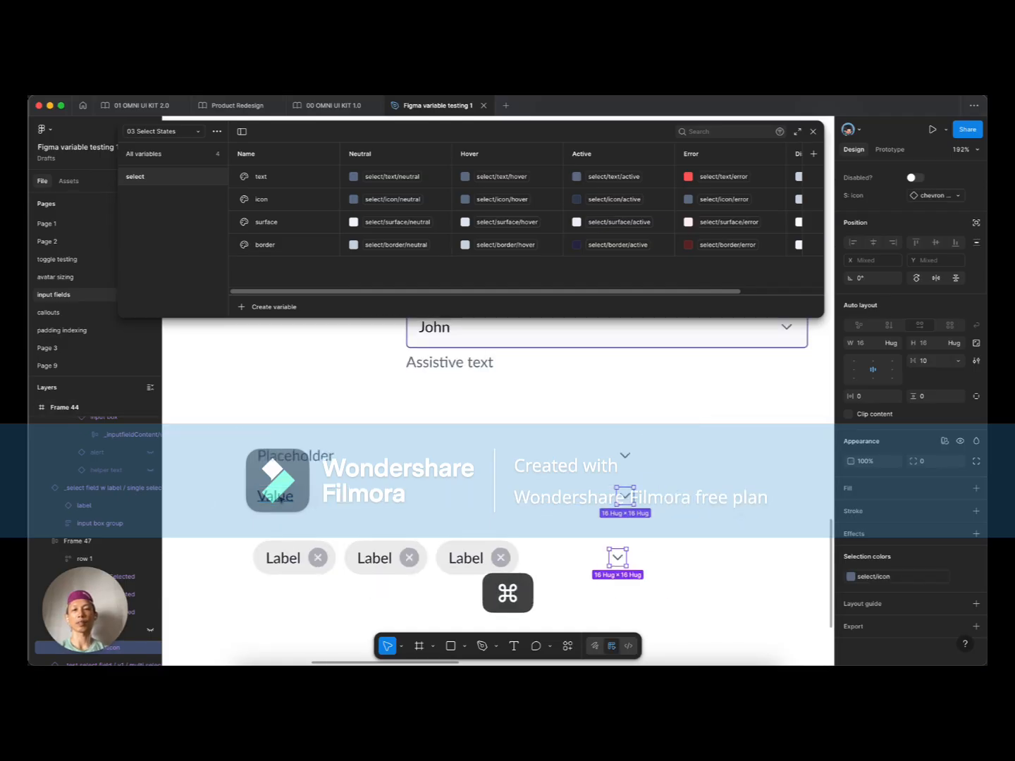
Step: Bind the Value text's fill to the select/text variable
left_click(280, 497)
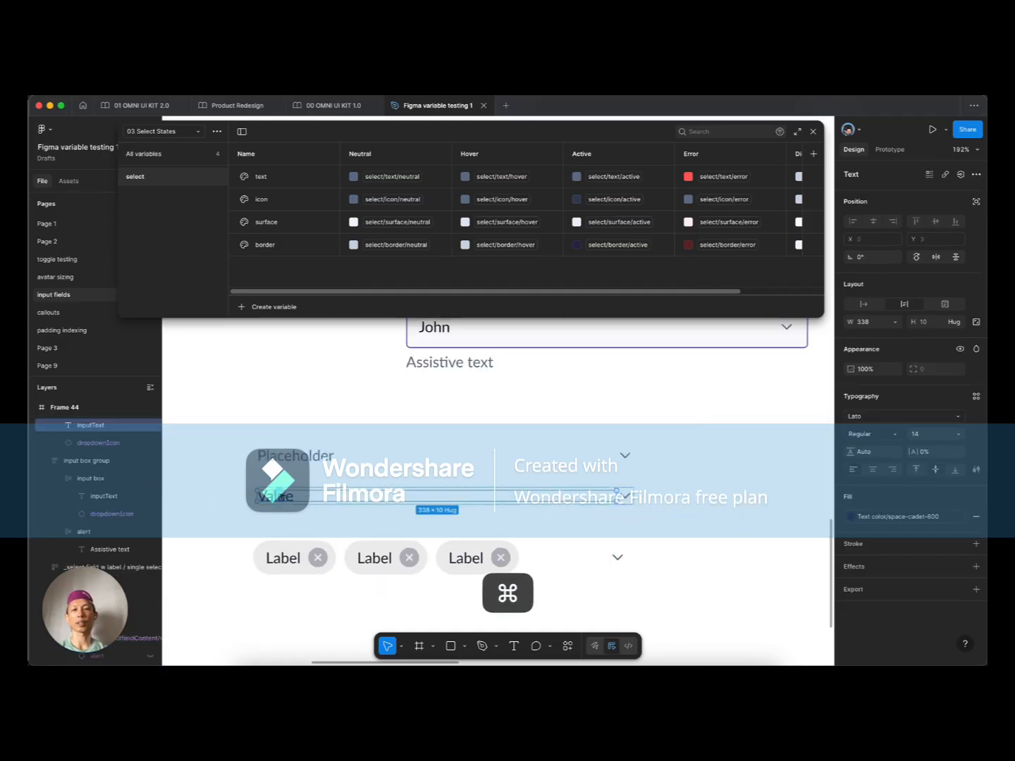
left_click(910, 519)
type("seked")
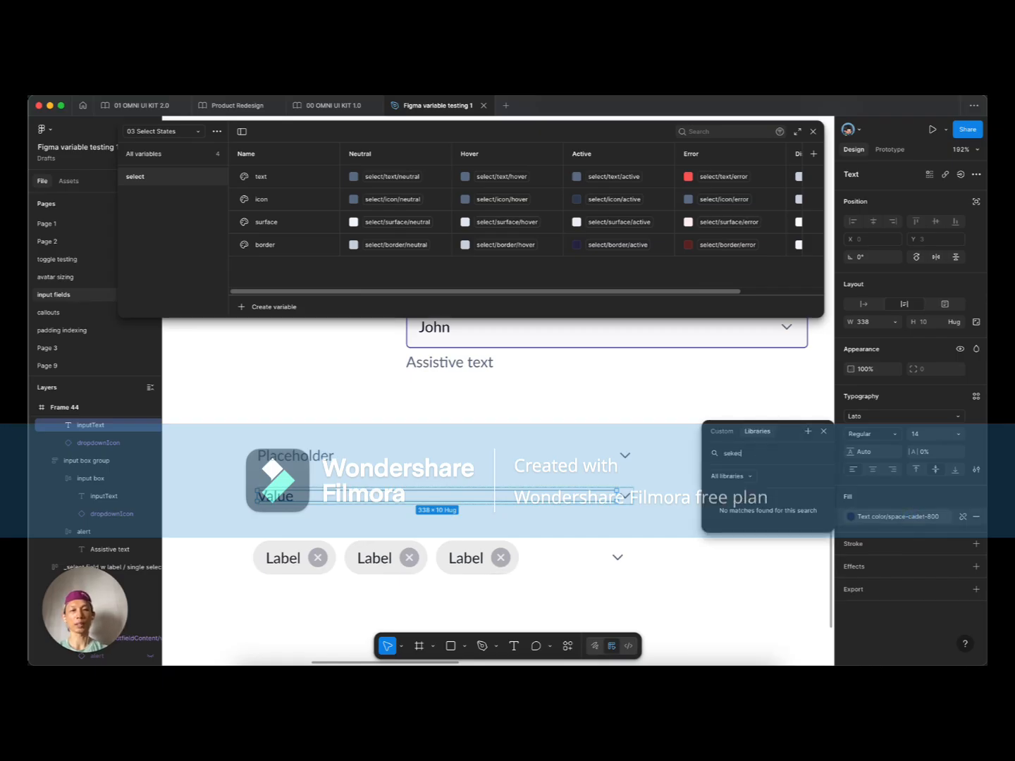
key("BackSpace")
key("BackSpace")
key("BackSpace")
type("lect")
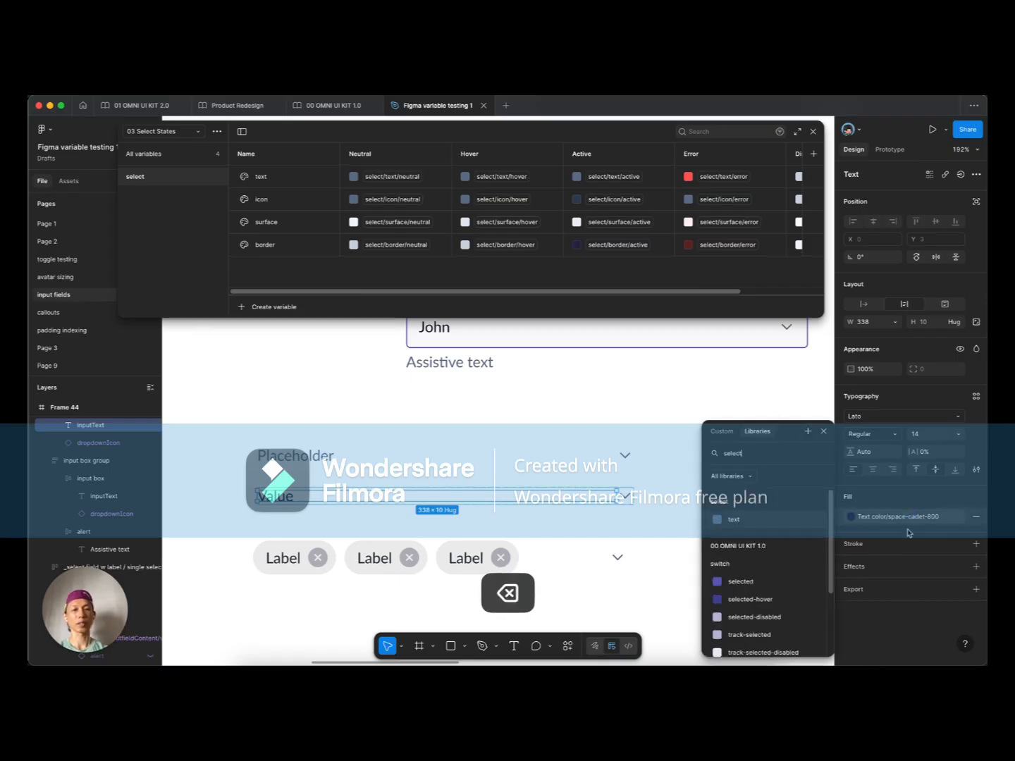
left_click(748, 517)
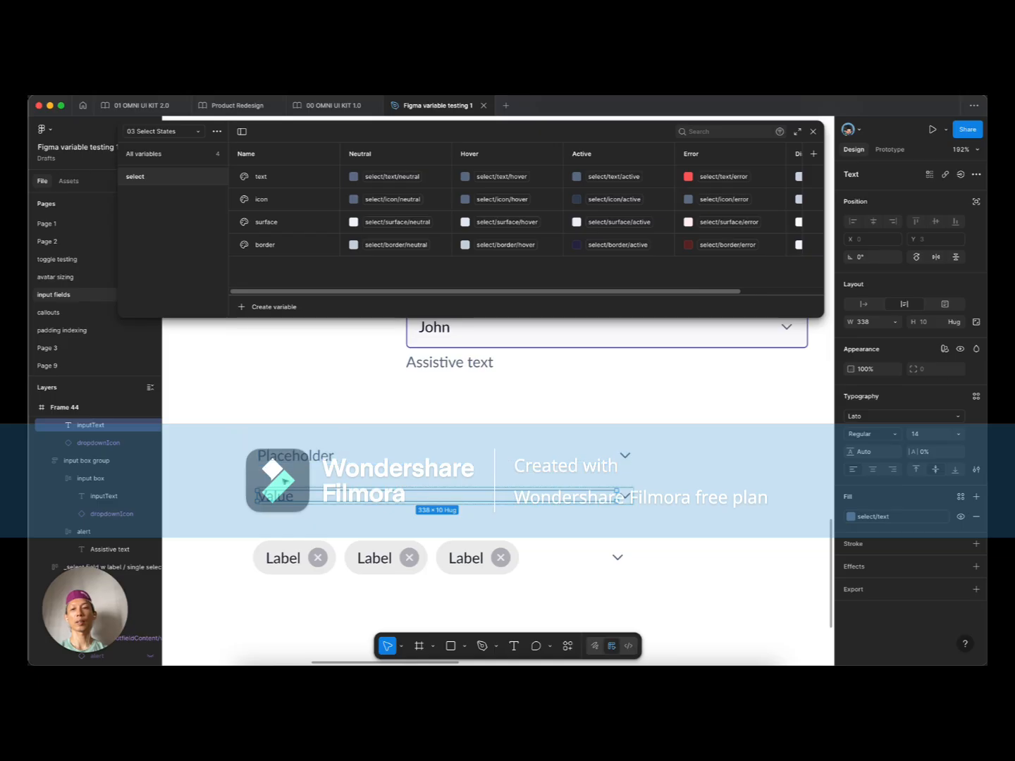
key("Escape")
left_click(297, 494)
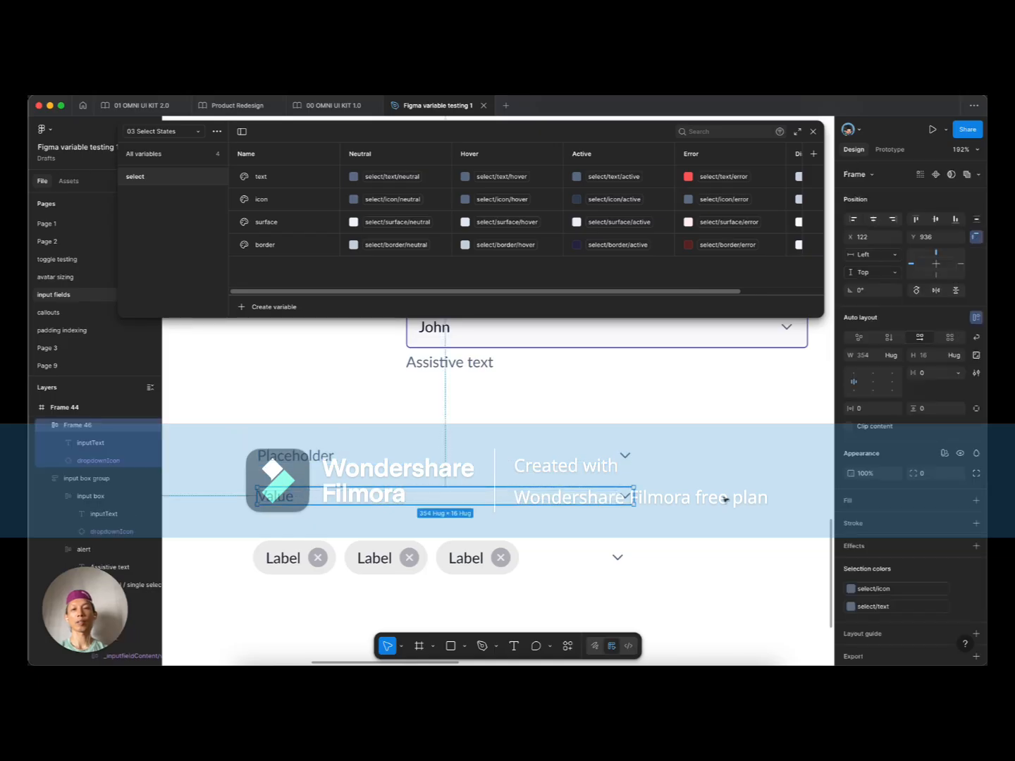
Step: Set the Value row's modes to Filled (02 Select Variants) and Neutral (03 Select States)
left_click(945, 453)
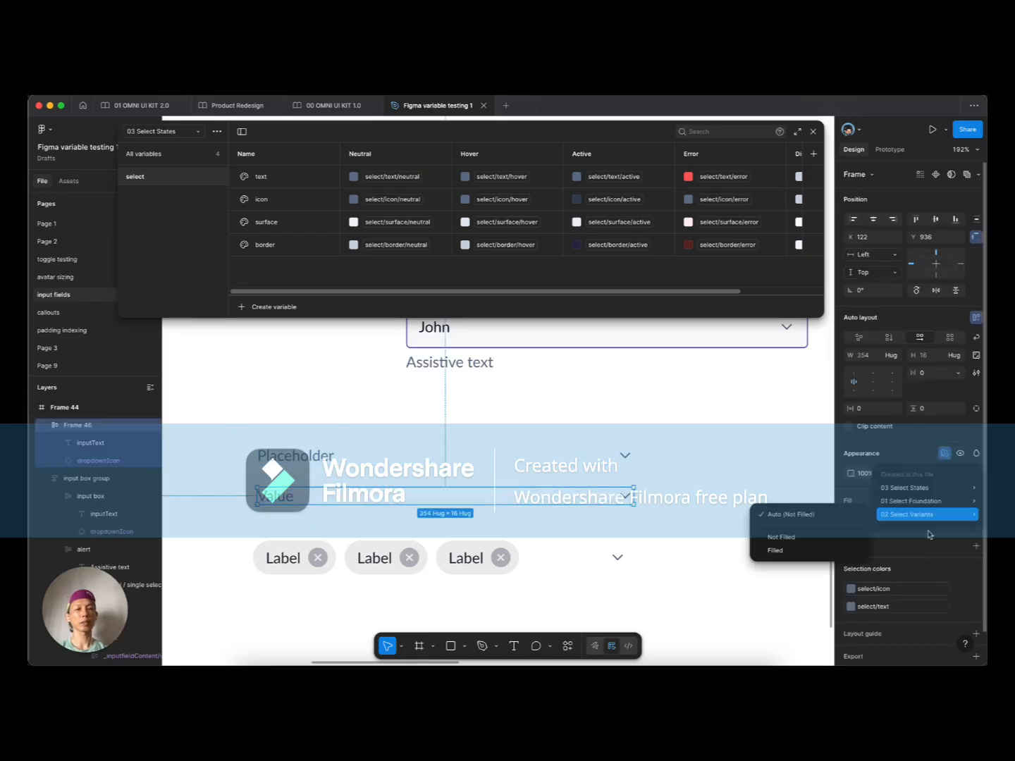
left_click(787, 551)
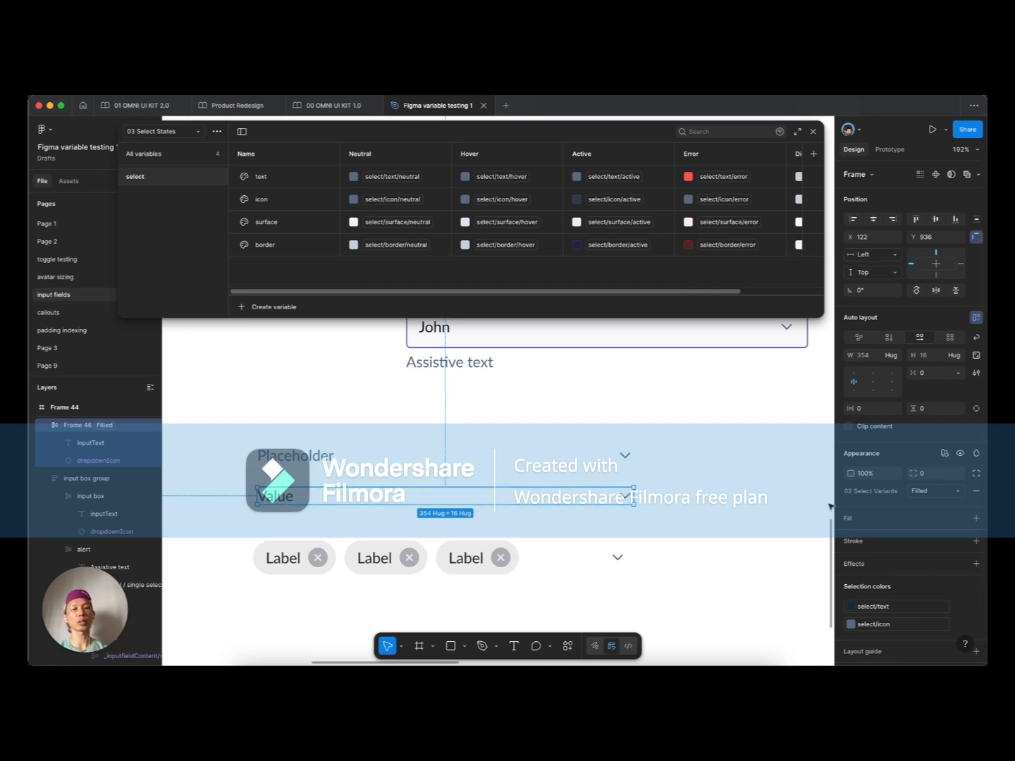
left_click(944, 453)
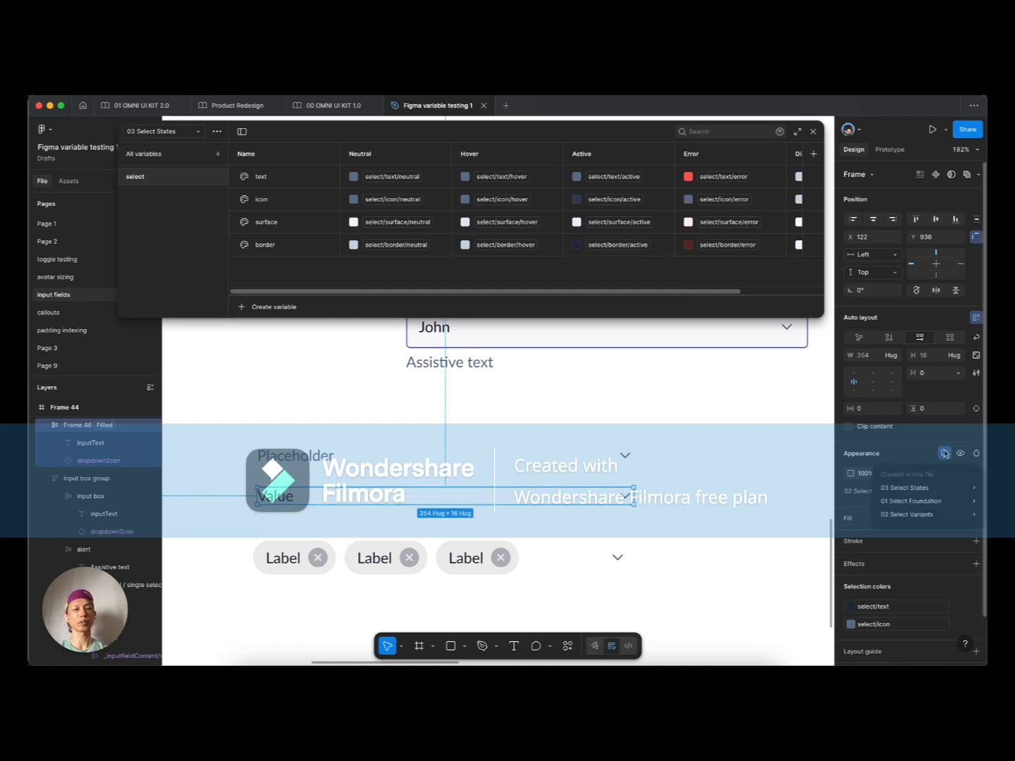
mouse_move(920, 493)
left_click(768, 510)
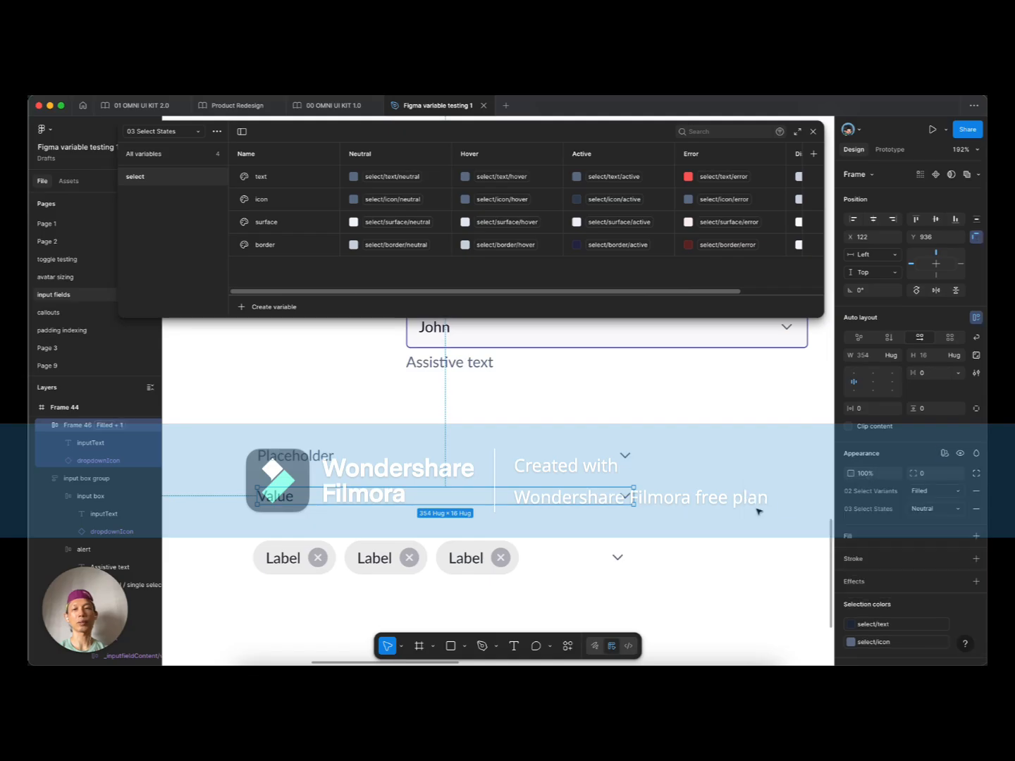
Step: Change the Value text's font weight to SemiBold
left_click(281, 497, "super")
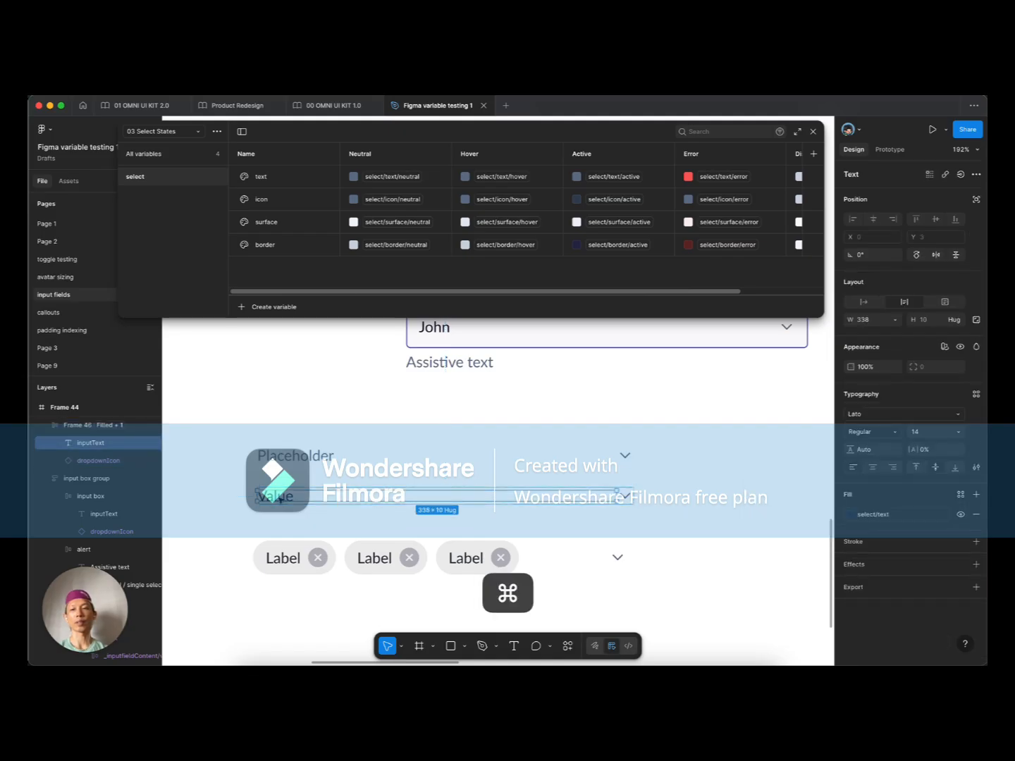
left_click(869, 432)
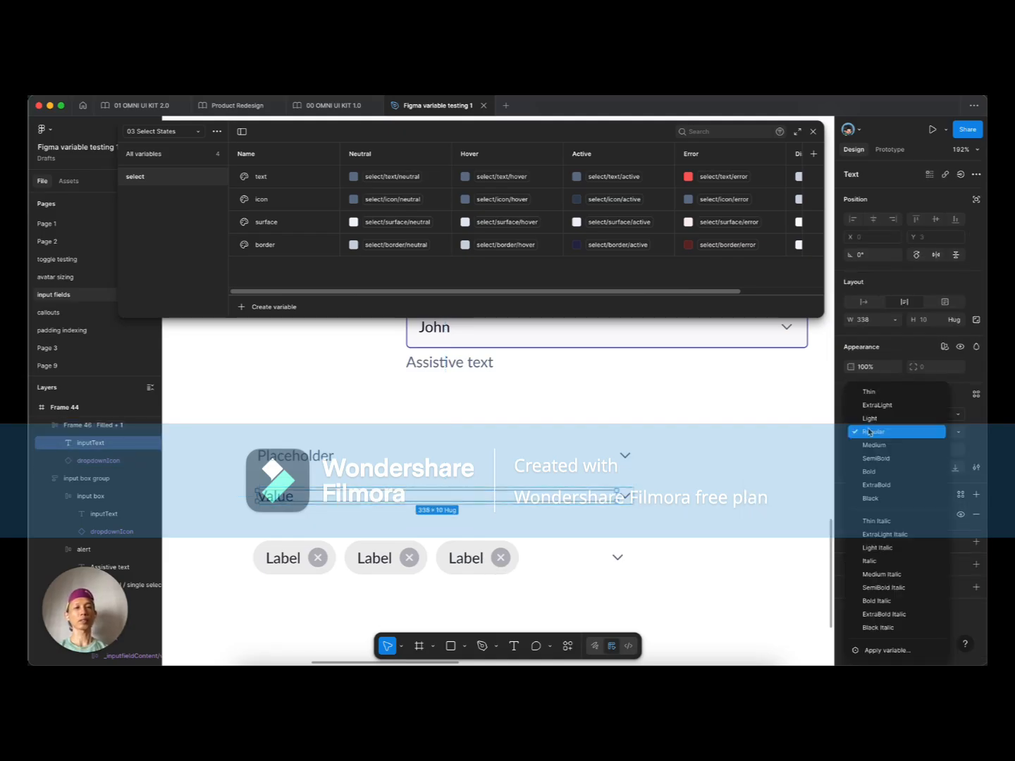
left_click(879, 457)
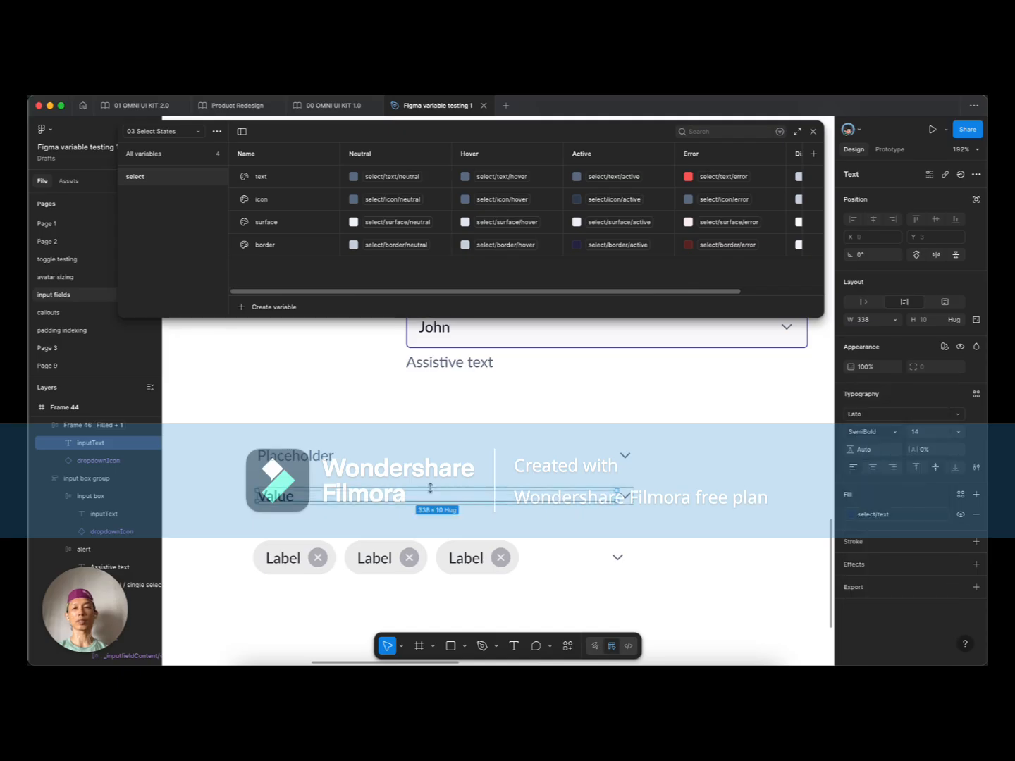
left_click(238, 520)
scroll(267, 500, "left", 2)
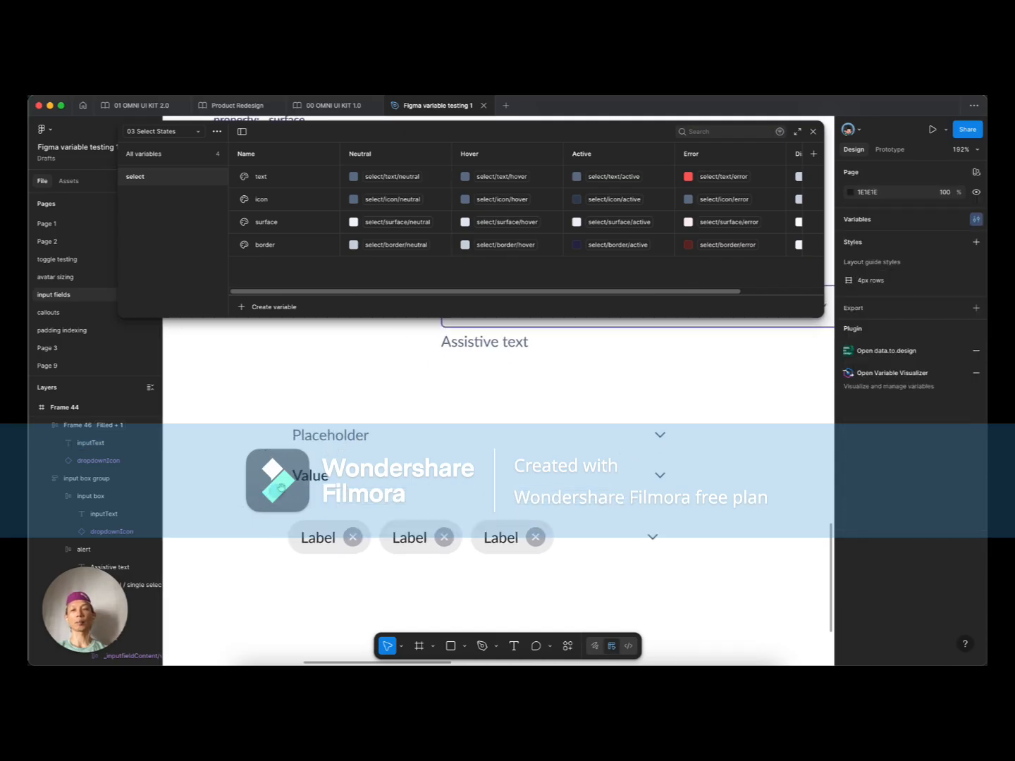
left_click(297, 478, "super")
left_click(276, 486)
scroll(276, 486, "down", 3)
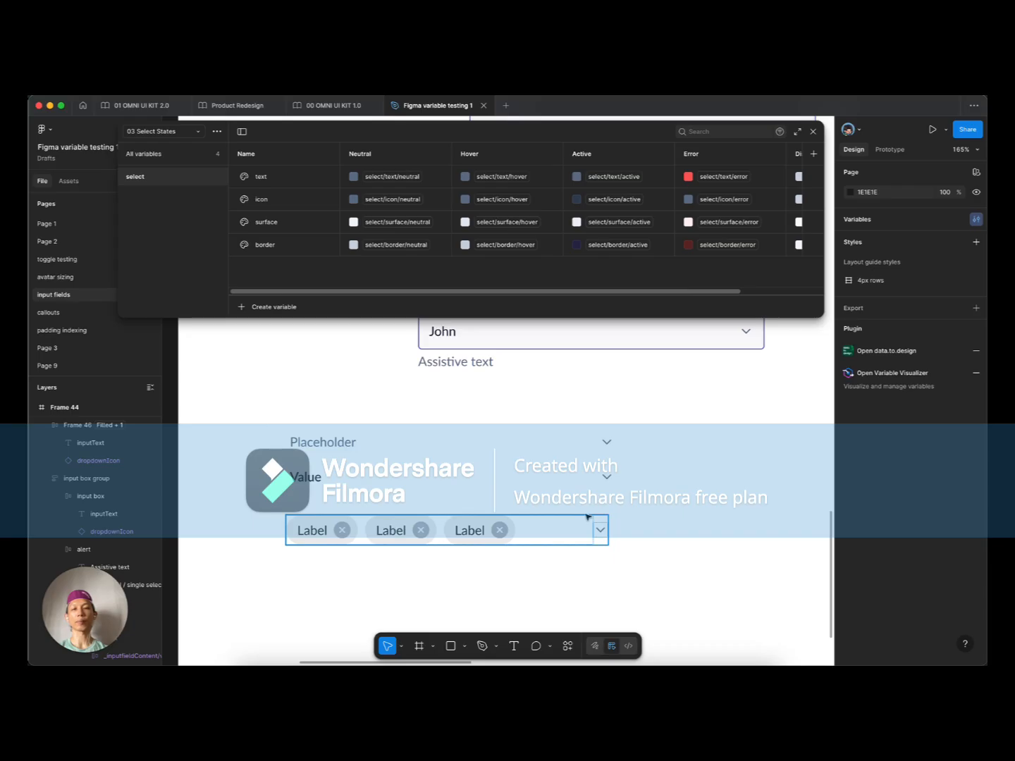
Step: Move the Label chips row up to sit beneath the Value row
left_click(489, 533)
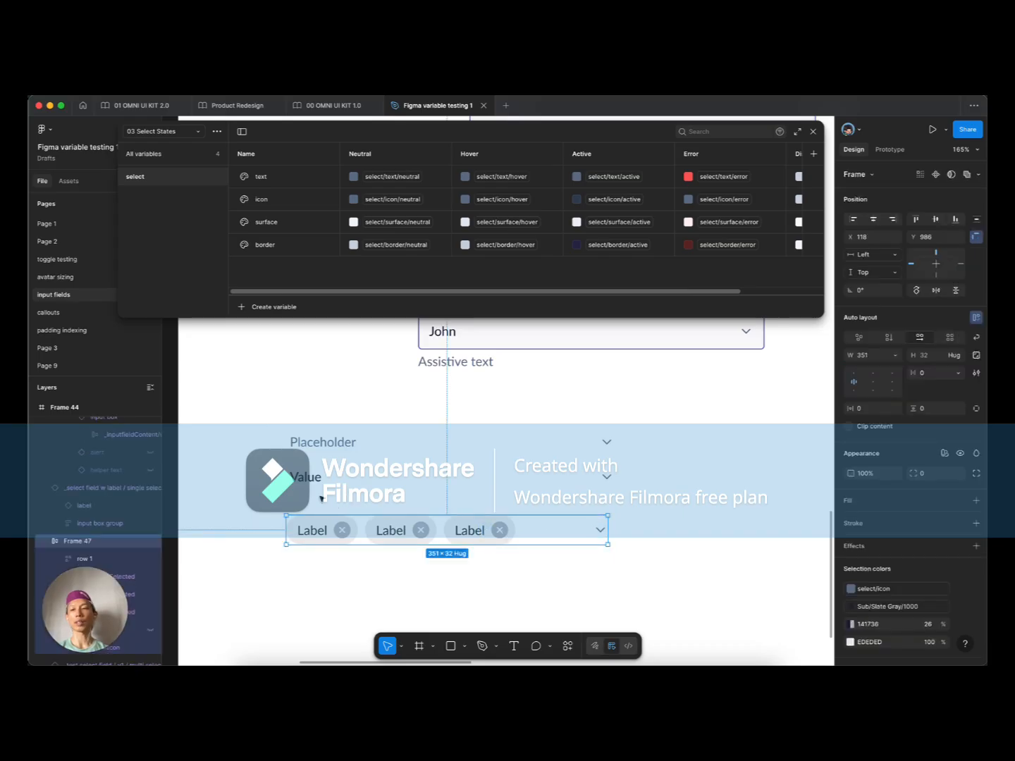
left_click_drag(315, 527, 321, 481)
double_click(360, 527)
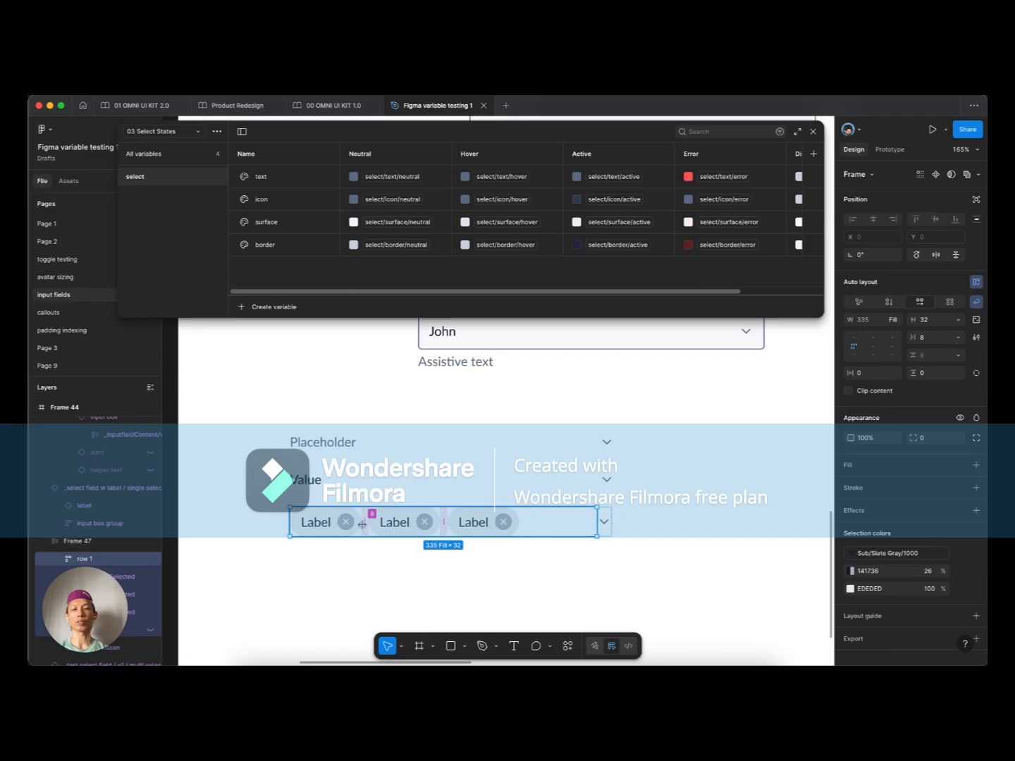
scroll(319, 525, "down", 2)
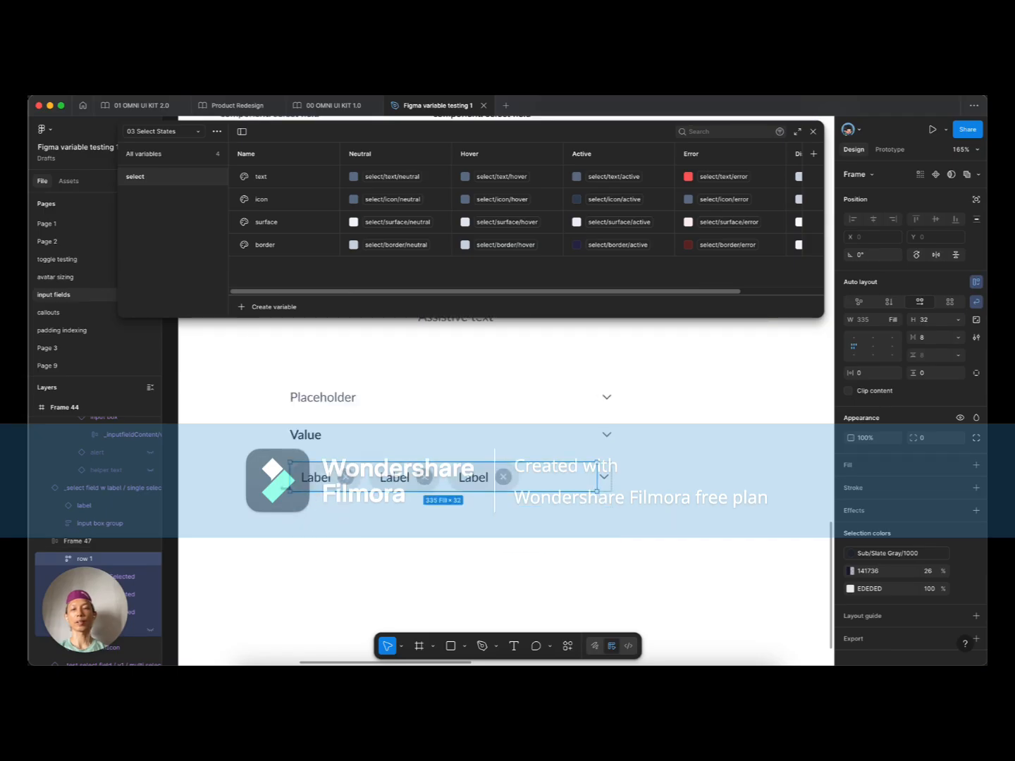
left_click(270, 481)
Step: Select the Placeholder row frame and begin renaming it
left_click(327, 405)
scroll(327, 407, "up", 2)
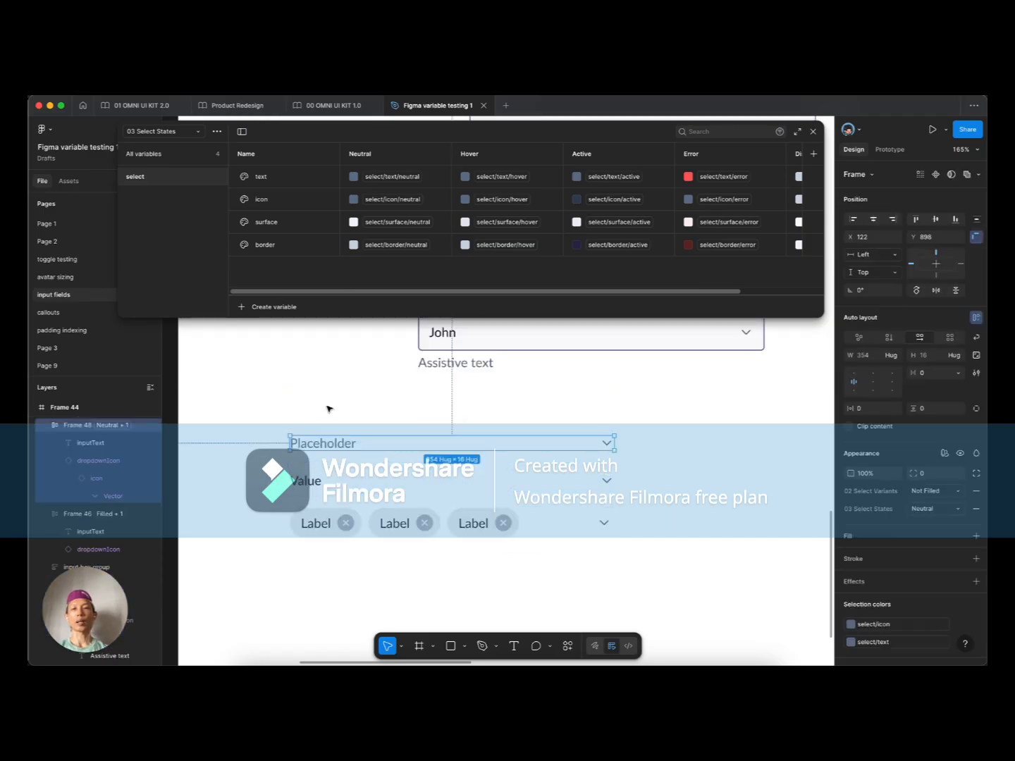
scroll(307, 426, "up", 2)
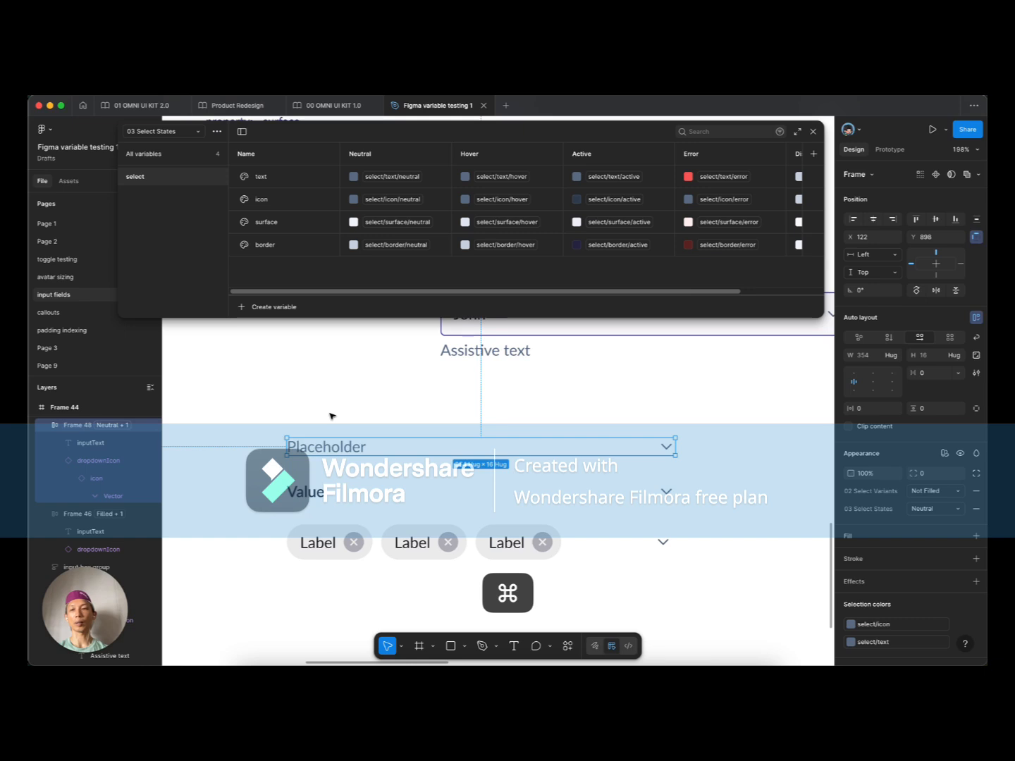
key("super+r")
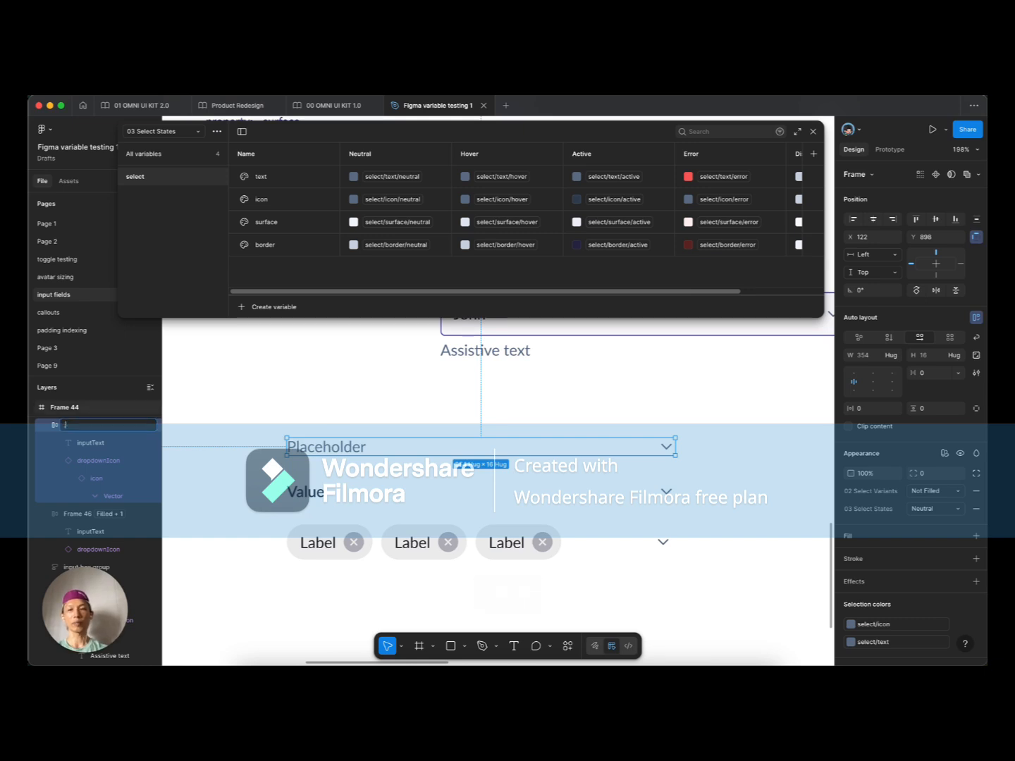
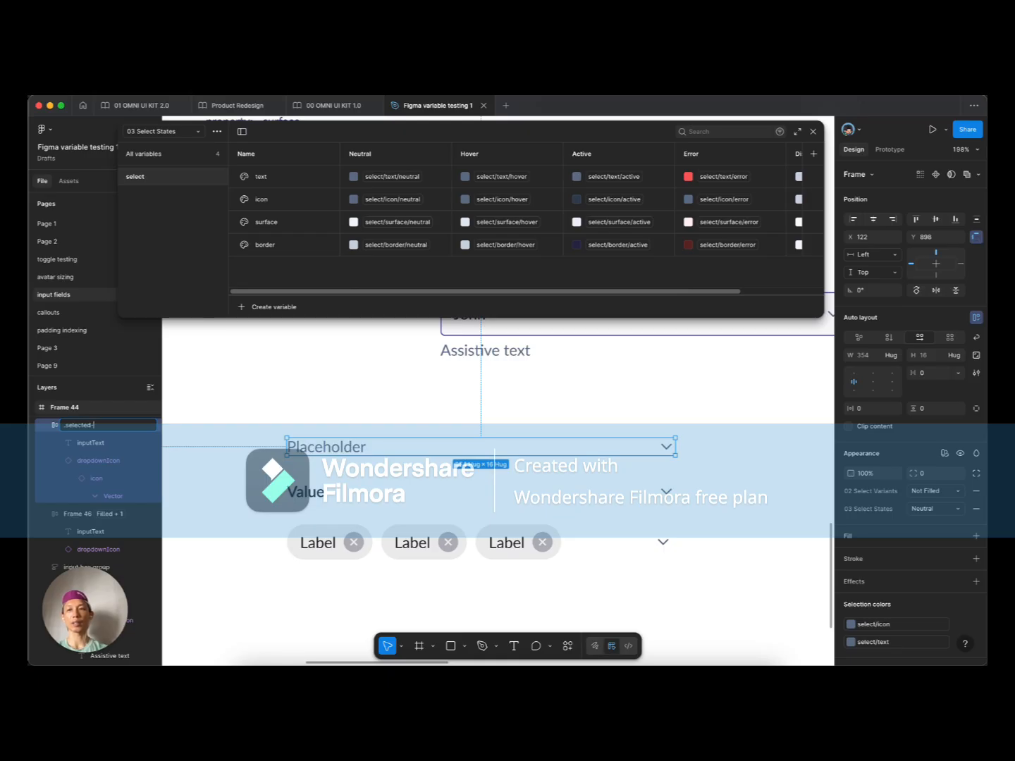
Step: Name the Placeholder row .selected-not-filled-base and turn it into a component
type(".selected-not")
key("BackSpace")
type("-filled-base")
key("Return")
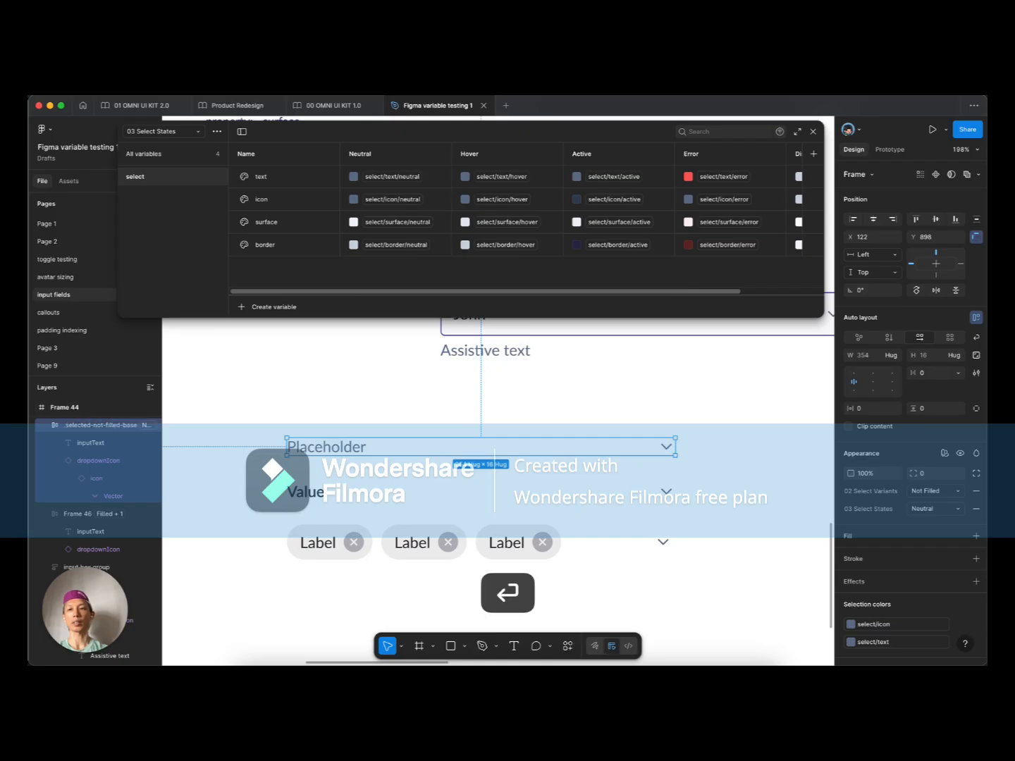
key("super+alt+k")
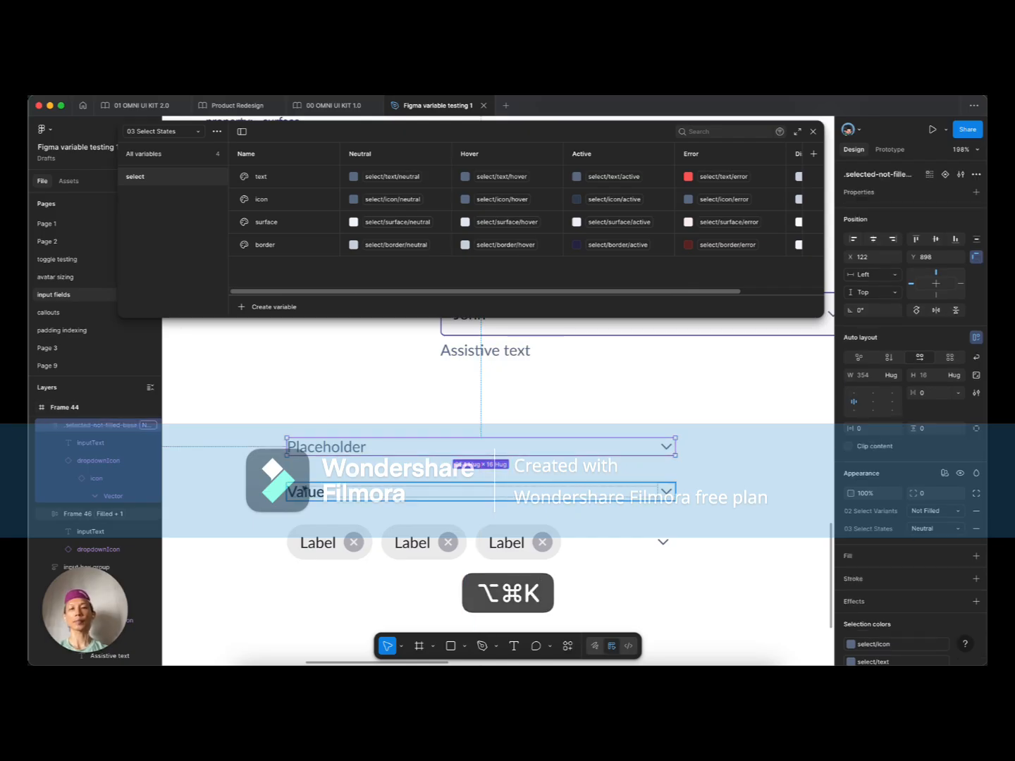
Step: Name the Value row .select-single-filled-base and turn it into a component
left_click(288, 485)
key("super+r")
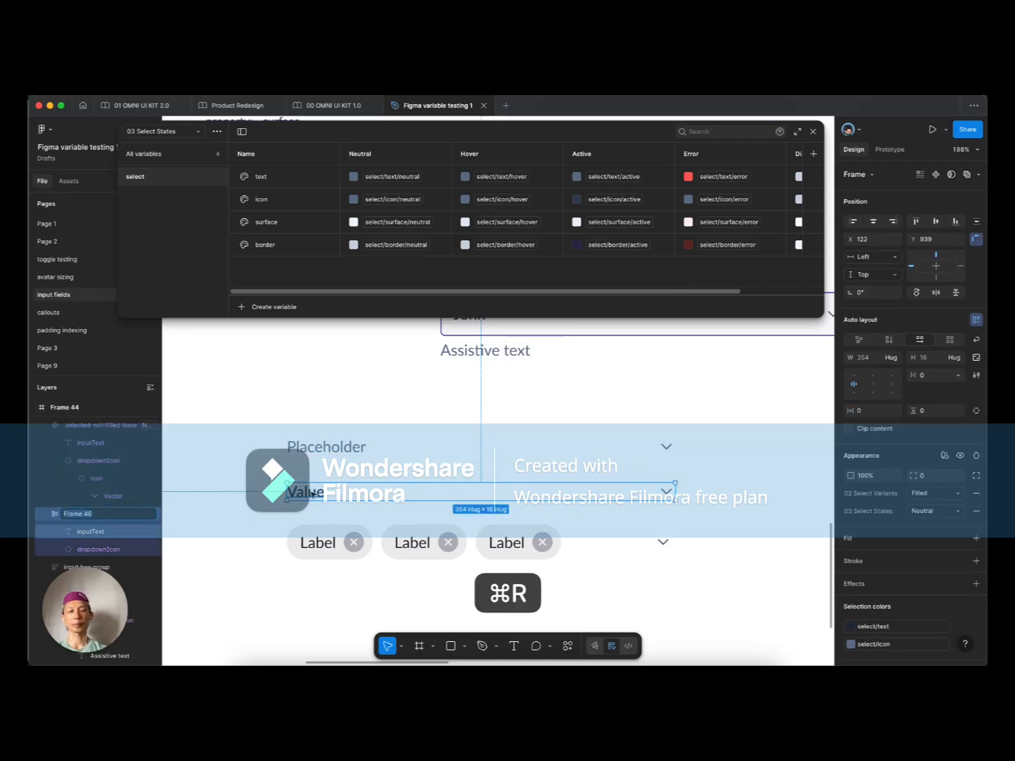
type(".select")
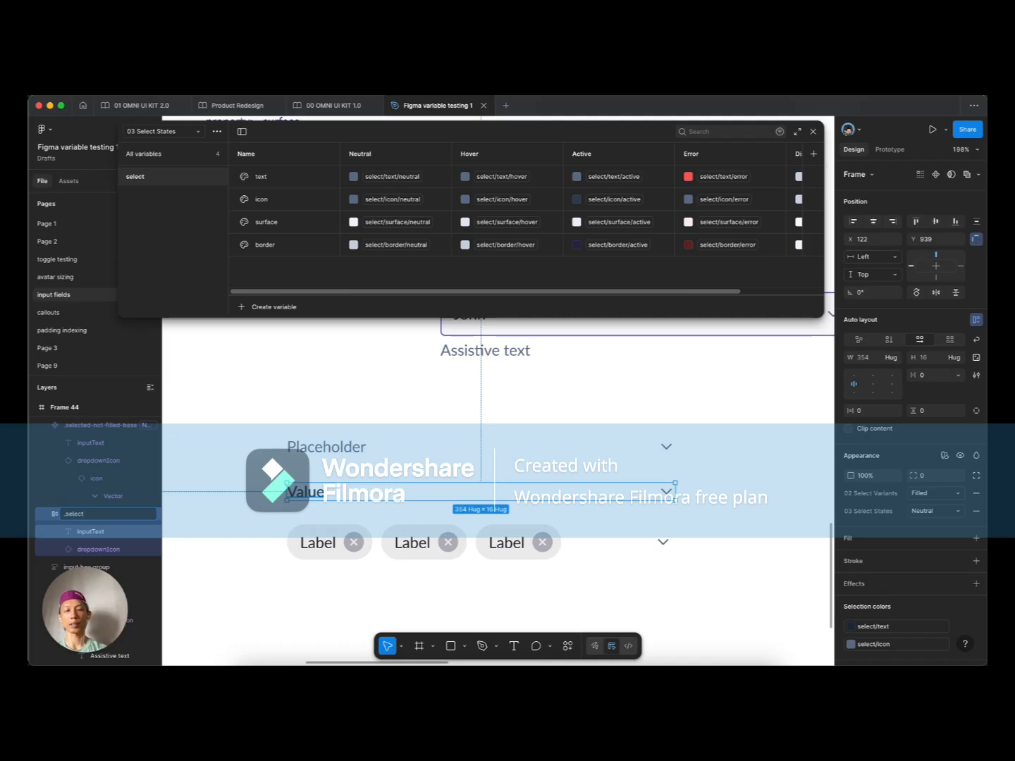
type("-single")
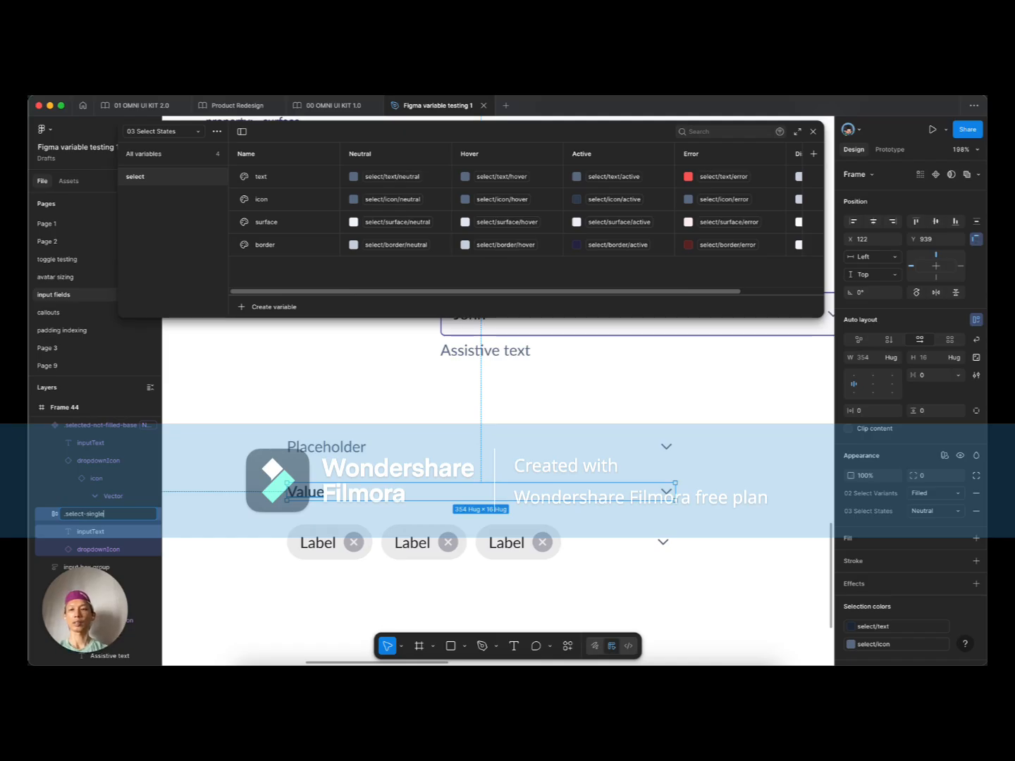
type("-filled")
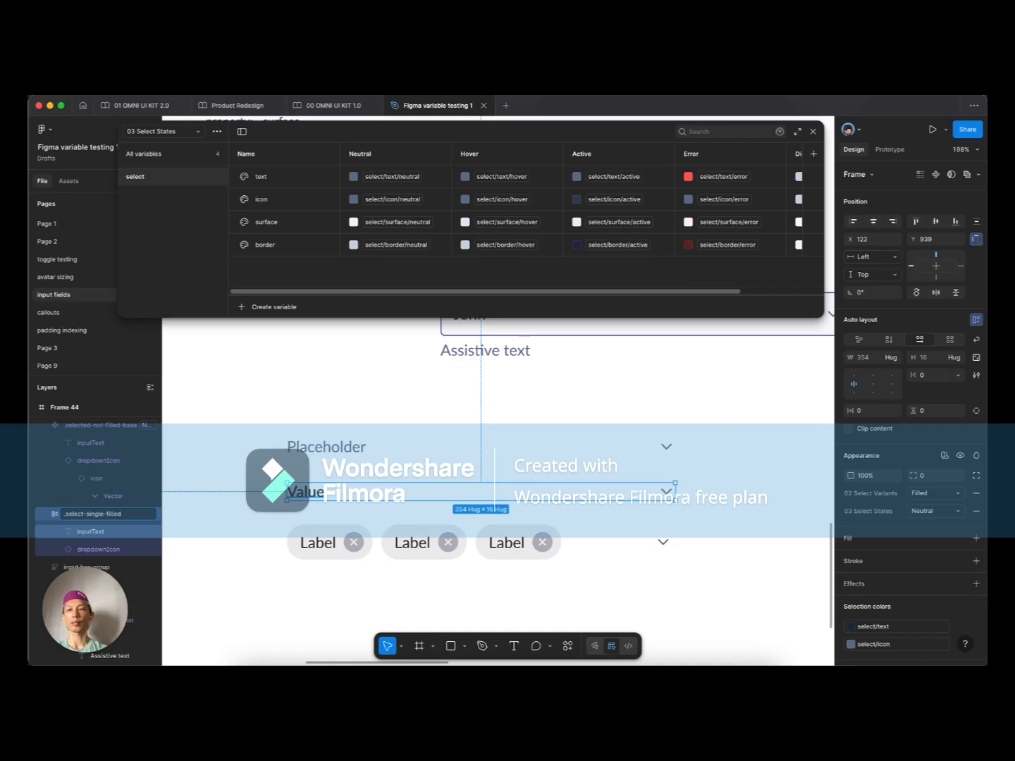
type("-base")
key("Return")
key("alt+super+k")
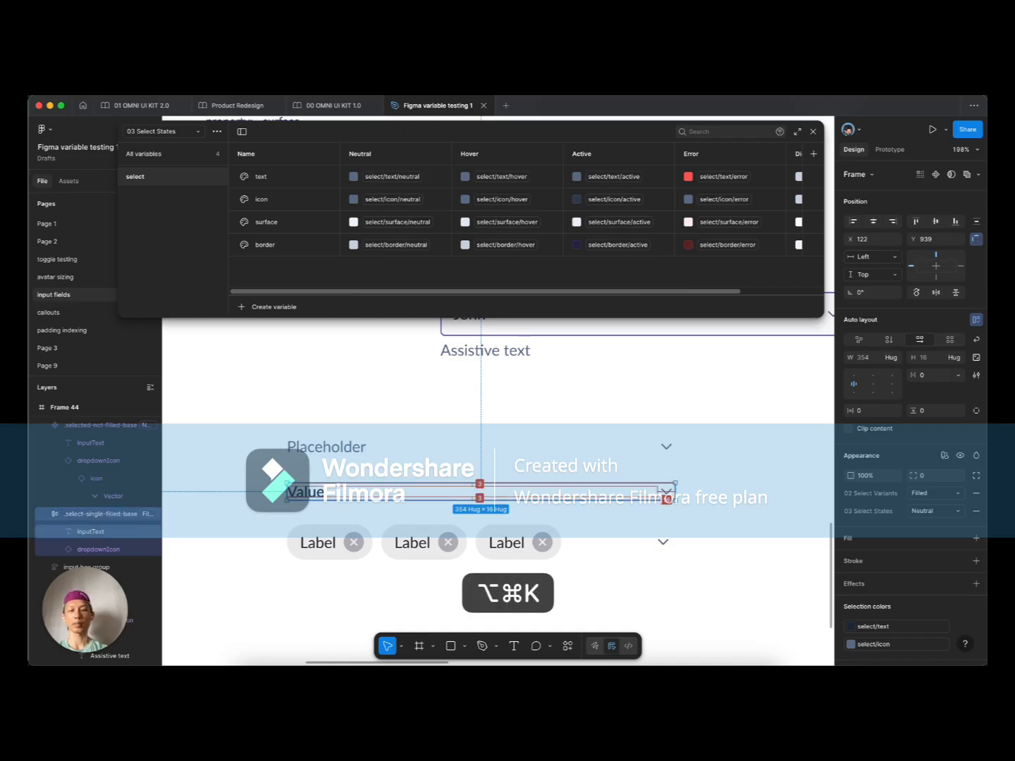
Step: Correct the Placeholder component's name to .select-not-filled-base
left_click(278, 447)
key("super+r")
key("Right")
key("BackSpace")
key("BackSpace")
key("Return")
Step: Name the Label chip row .select-multiple-filled-base and turn it into a component
left_click(337, 543)
key("super+r")
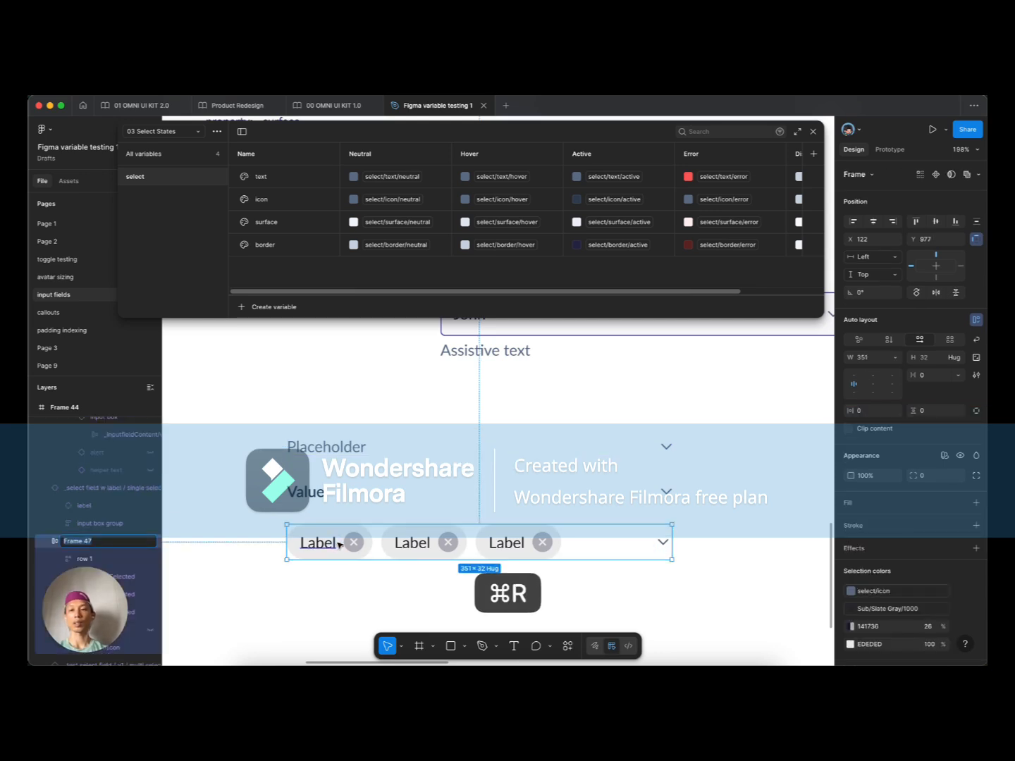
type(".selec")
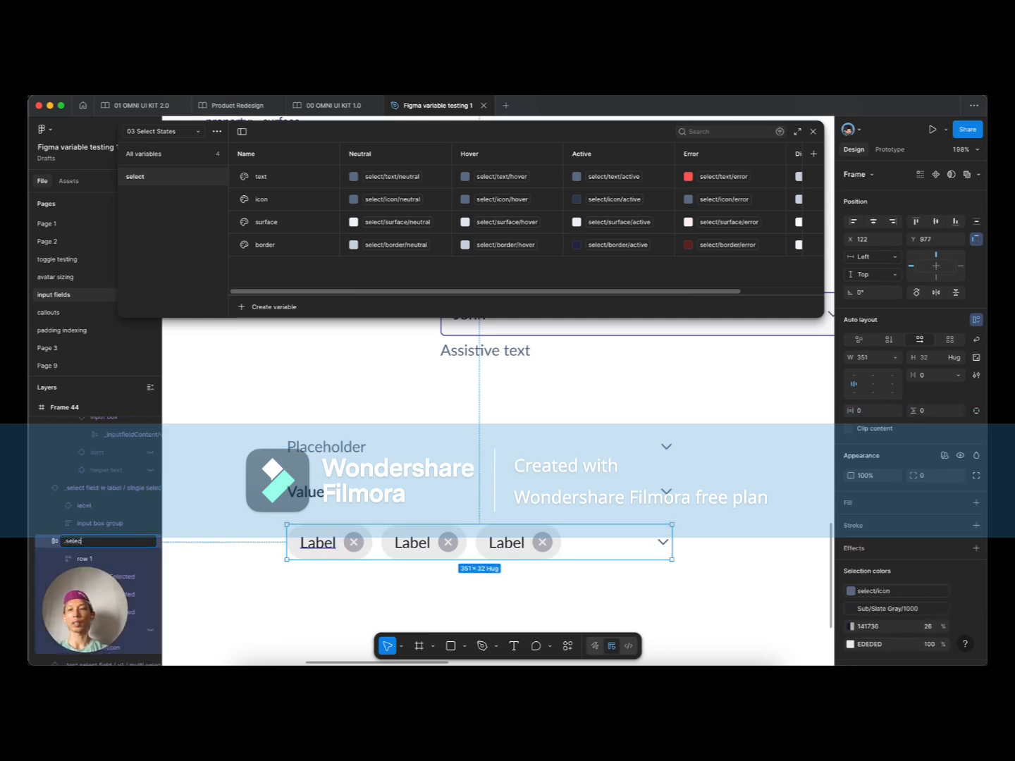
type("t-multiple-filled-base")
key("Return")
key("alt+super+k")
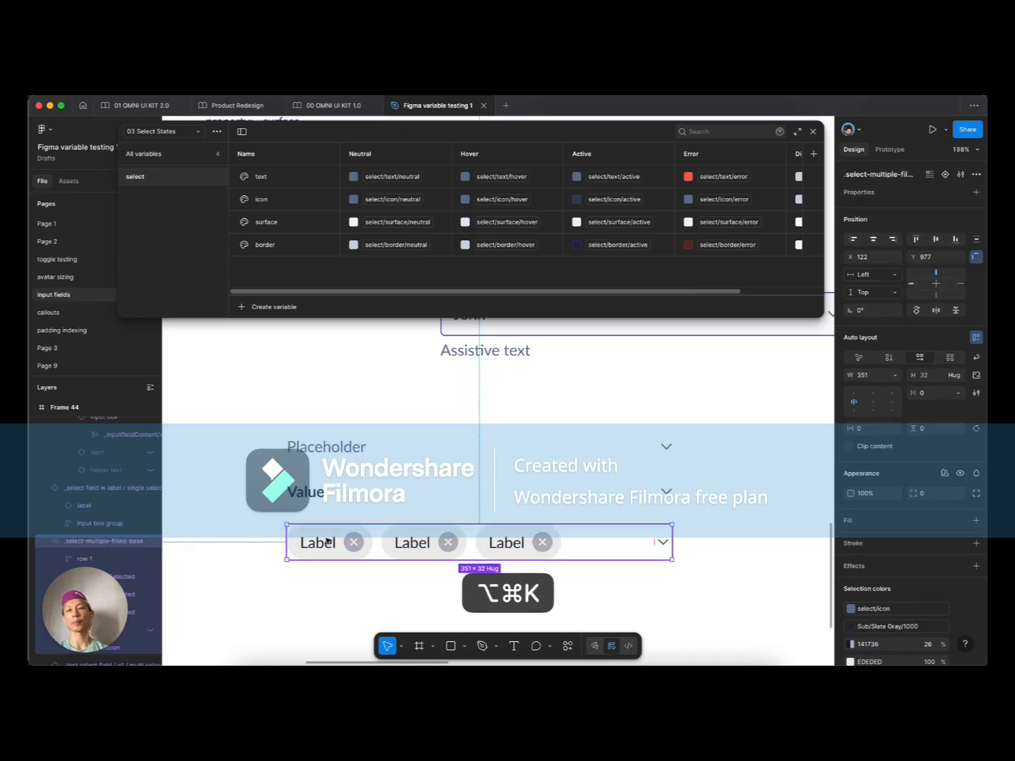
scroll(344, 504, "down", 3)
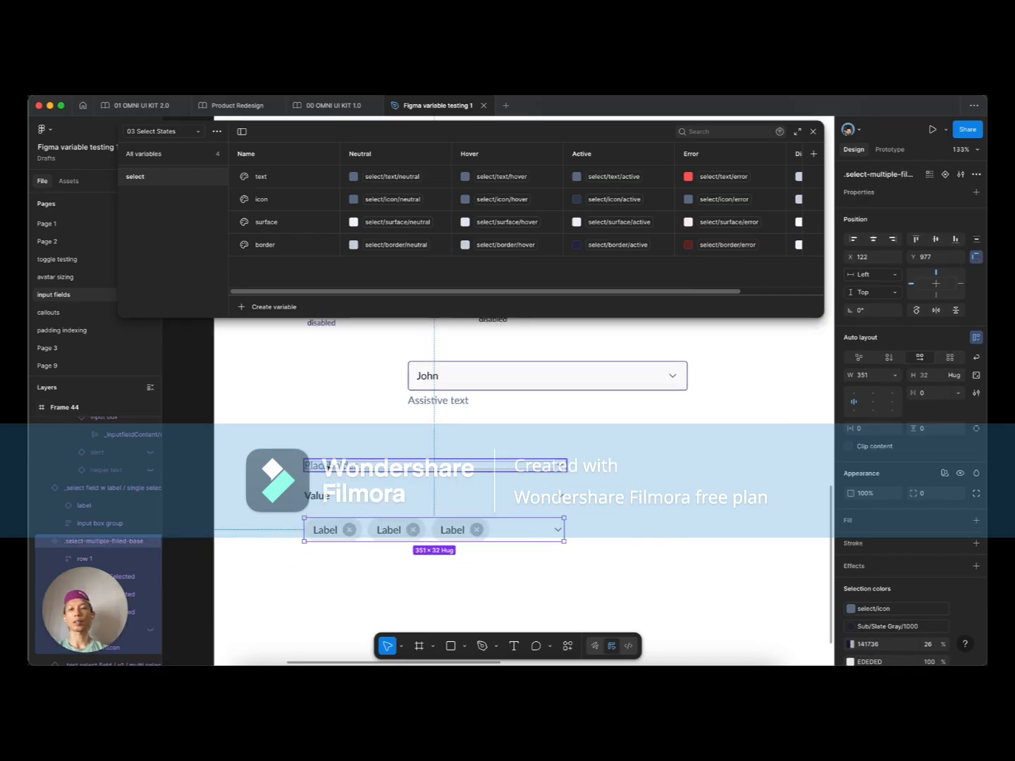
Step: Rename the Value component to .select-filled-base / single
left_click(326, 465)
scroll(328, 466, "up", 2)
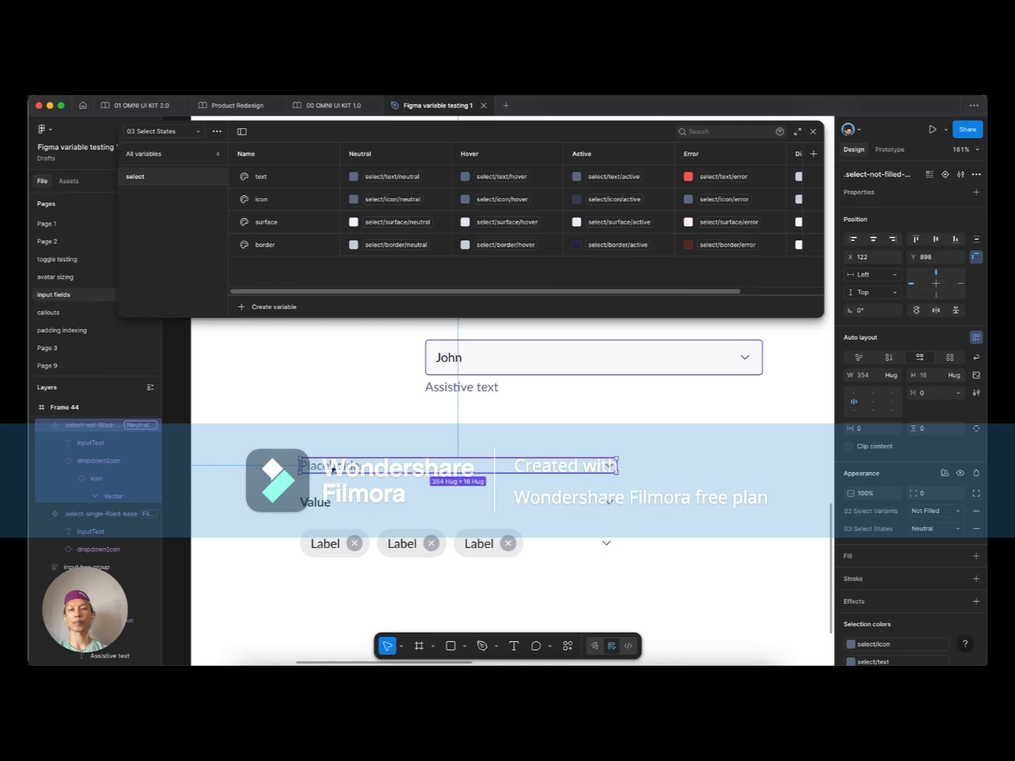
left_click(348, 504)
key("super+r")
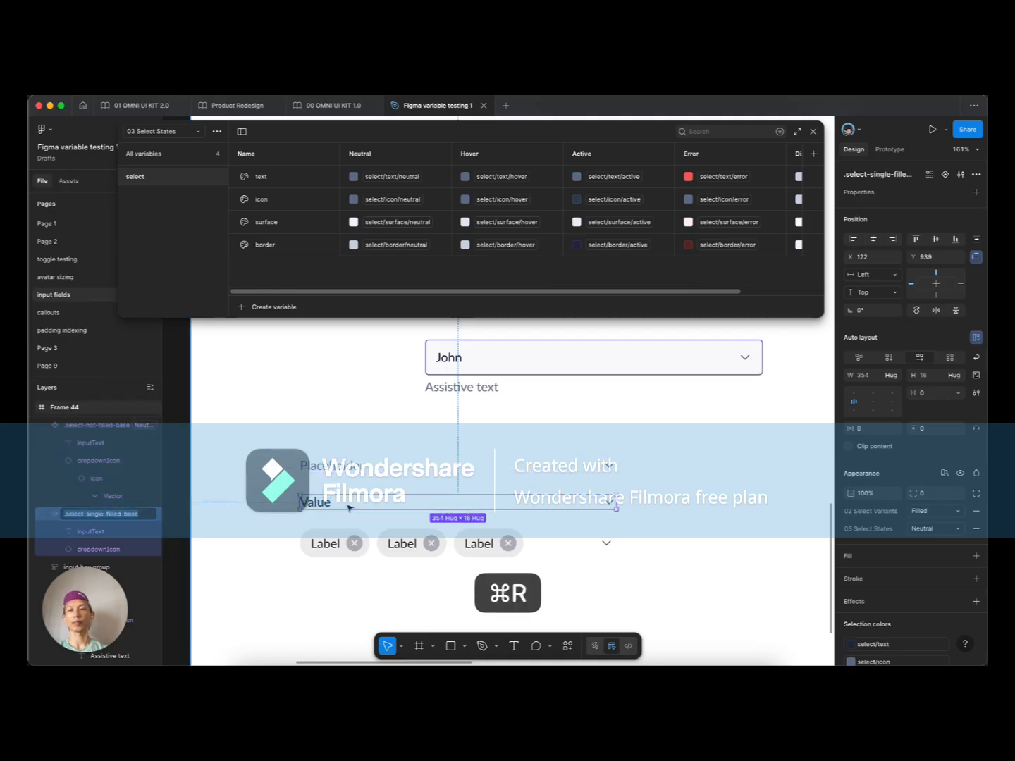
key("alt+Left")
key("alt+Left")
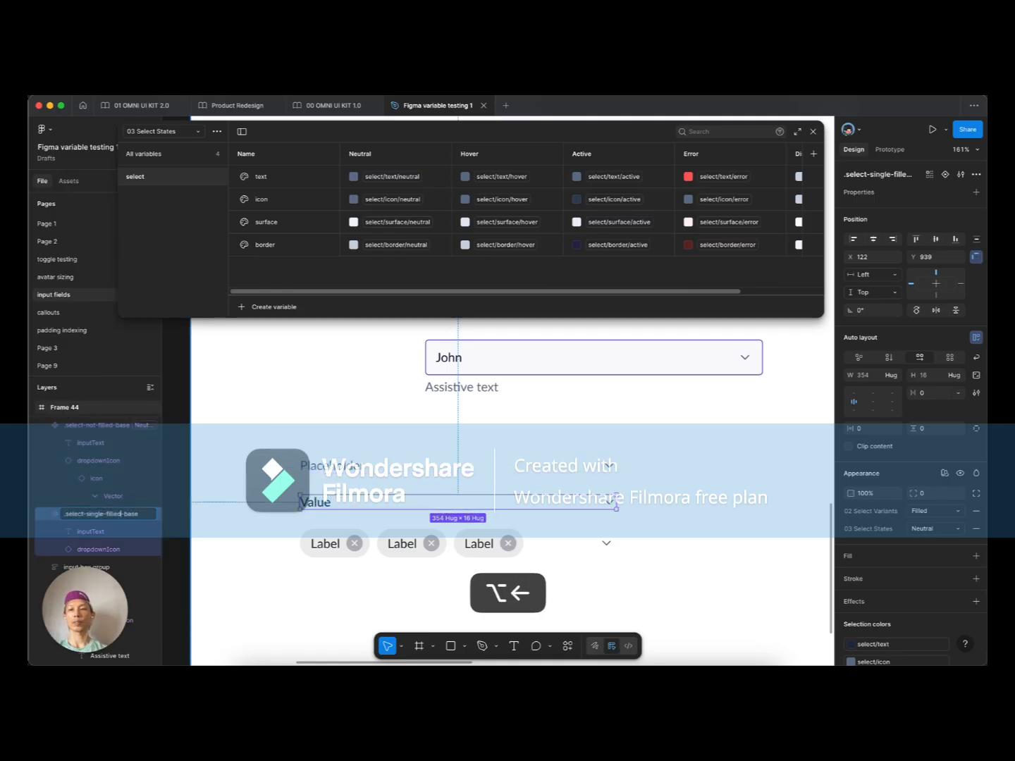
key("alt+BackSpace")
key("alt+BackSpace")
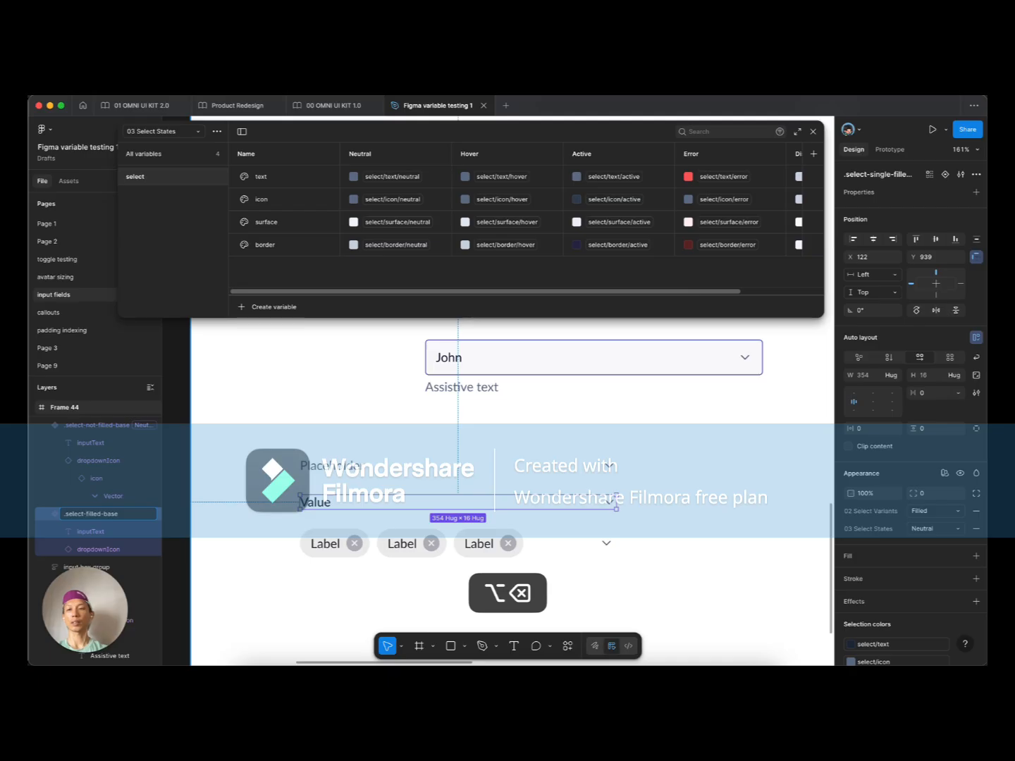
key("super+Right")
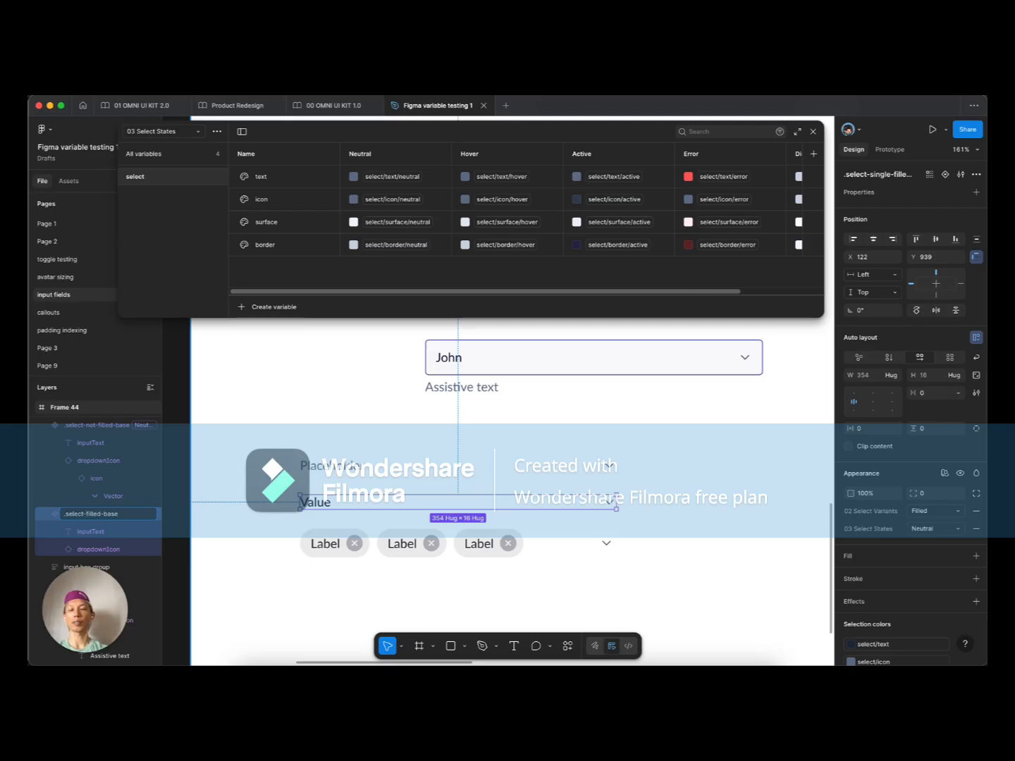
type("/")
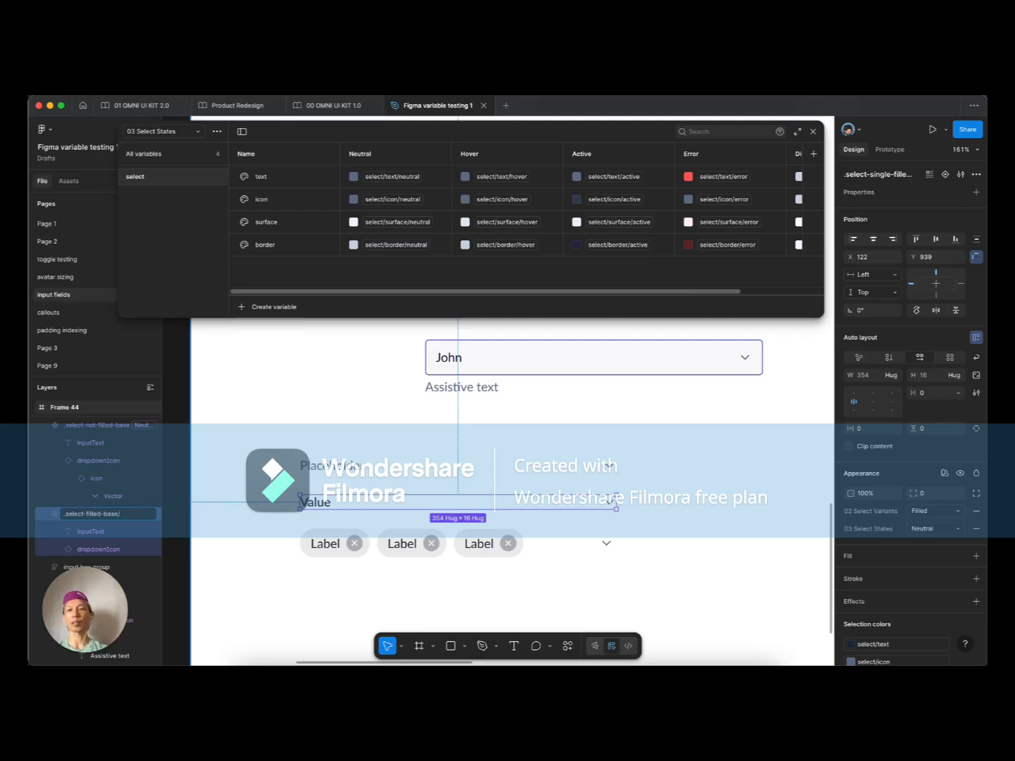
key("BackSpace")
type("/")
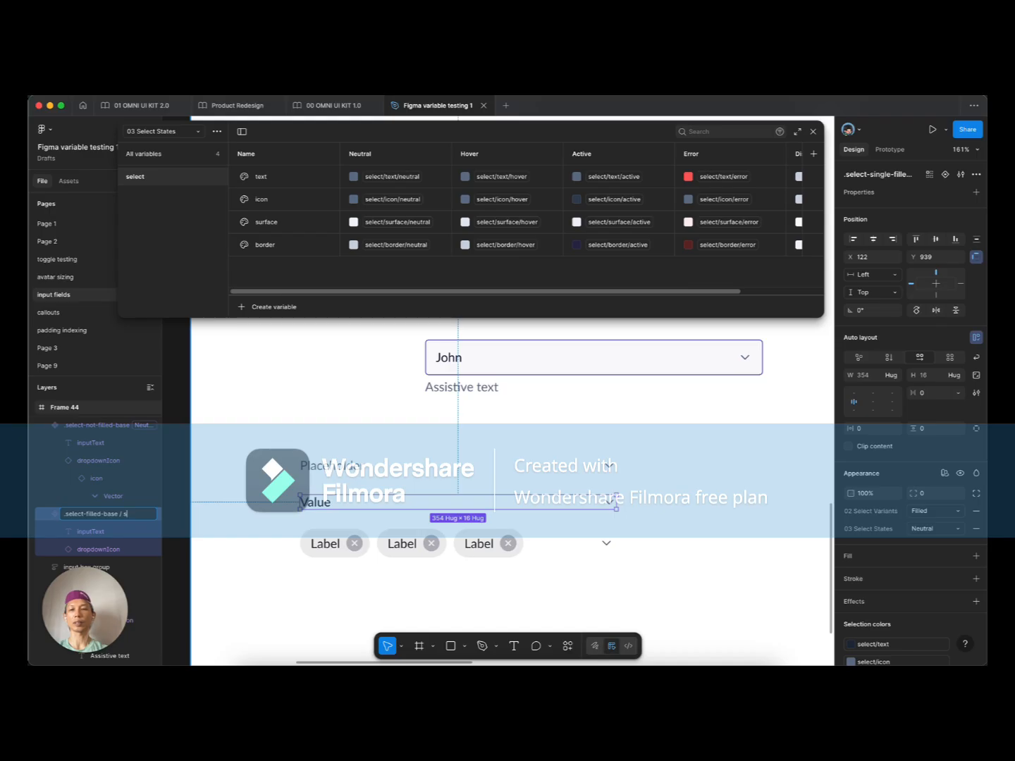
key("Return")
Step: Rename the Label chip component to .select-filled-base / multiple
left_click(313, 550)
key("super+r")
key("Right")
key("alt+Left")
key("alt+Left")
key("alt+shift+Left")
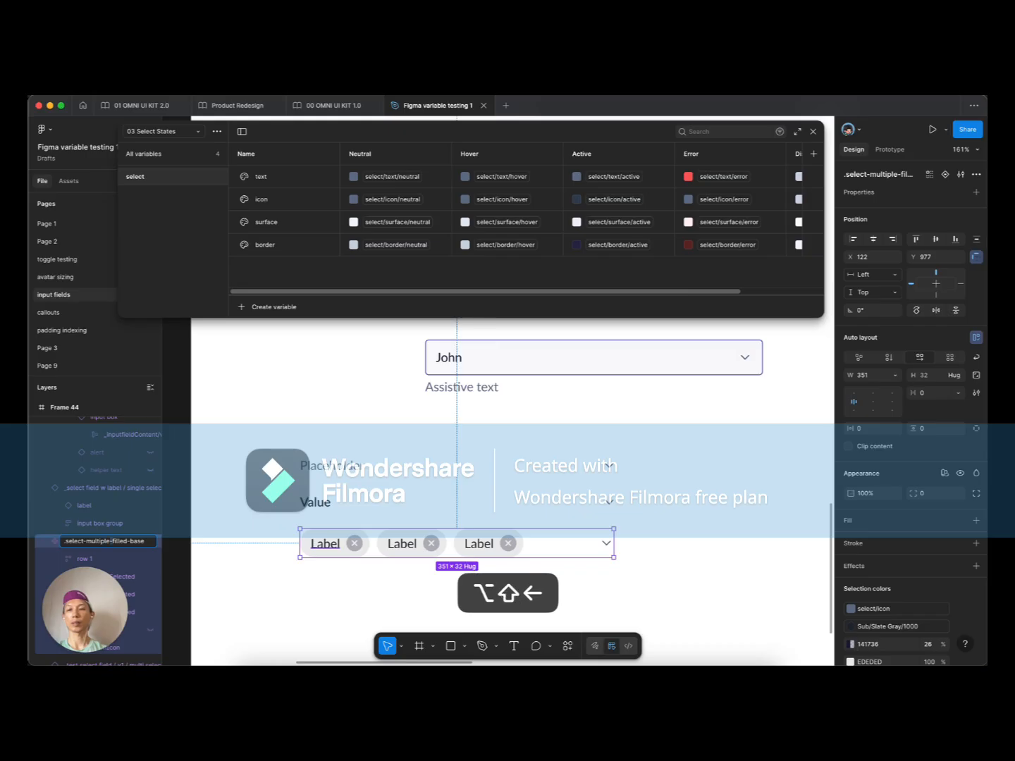
key("super+x")
key("BackSpace")
type("-")
key("super+Right")
type("/")
key("super+v")
key("BackSpace")
key("Return")
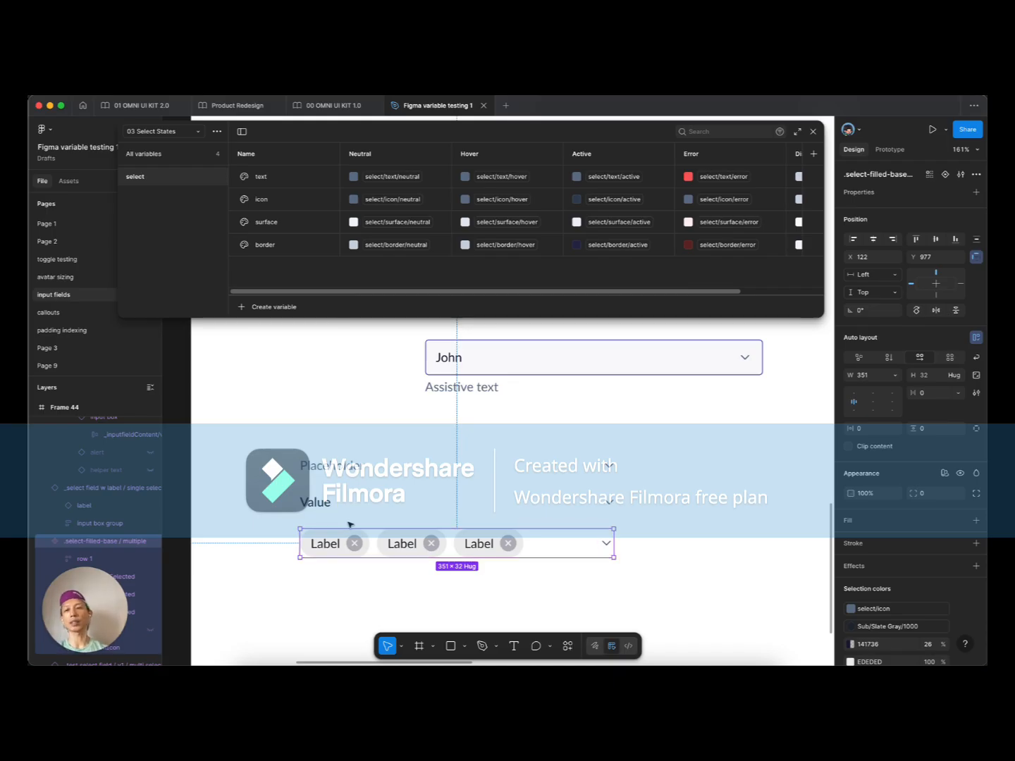
Step: Copy the .select-not-filled-base component
left_click(327, 505)
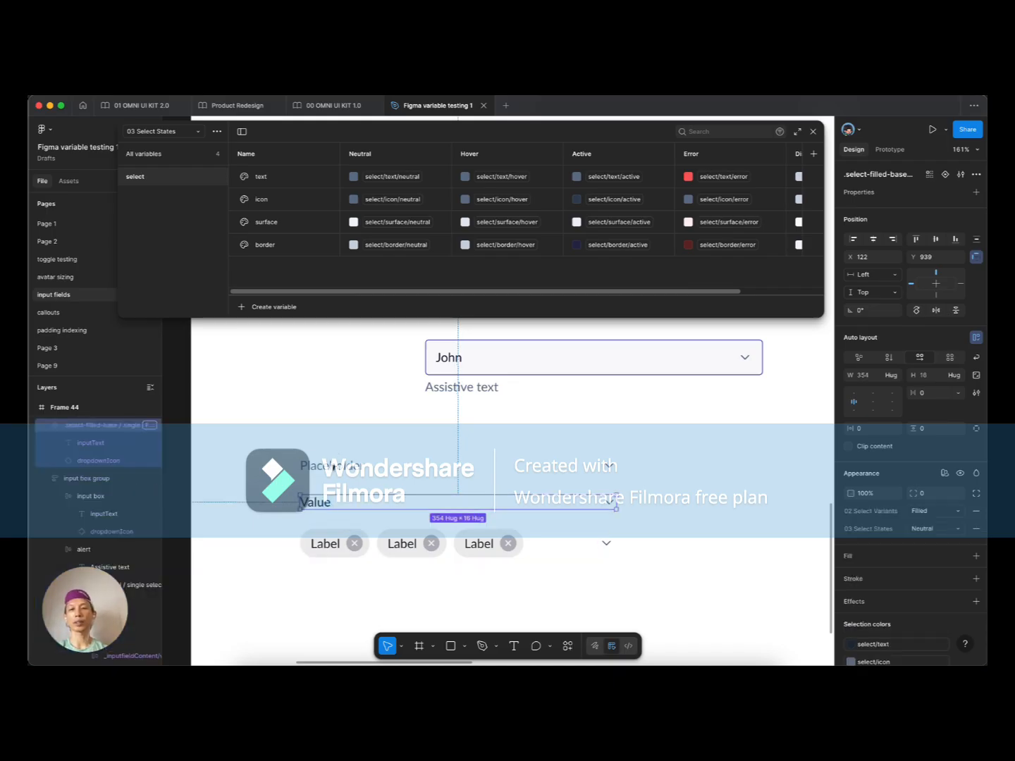
left_click(332, 466)
scroll(283, 483, "down", 5)
scroll(283, 472, "up", 5)
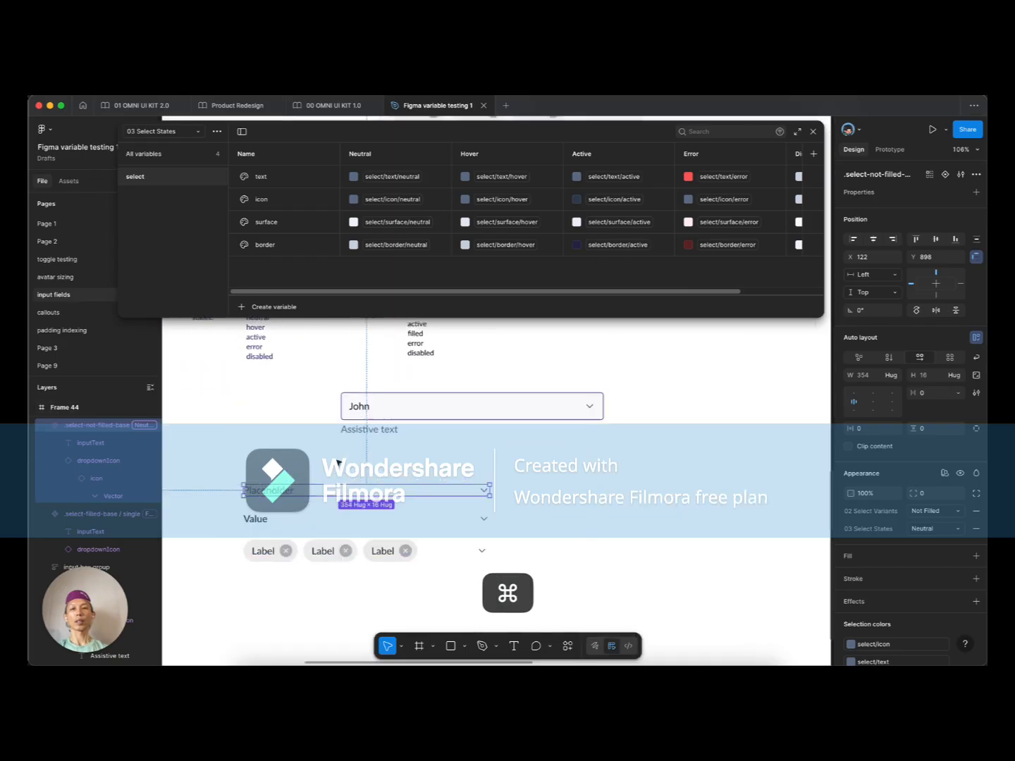
scroll(276, 470, "up", 2)
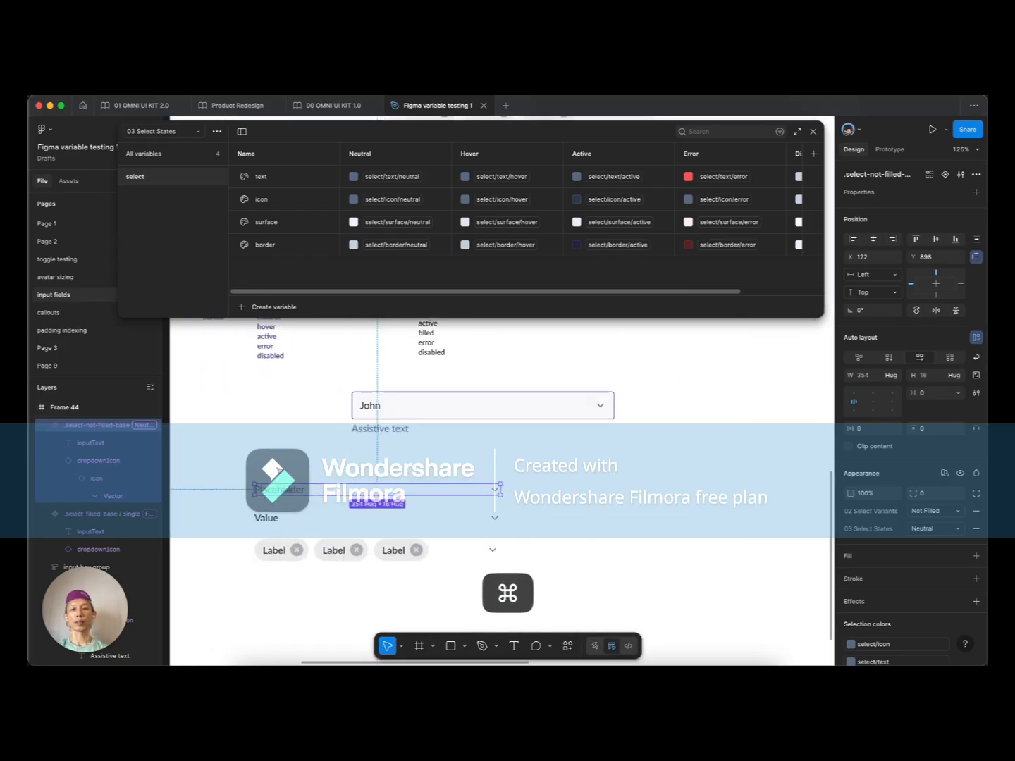
left_click(266, 477)
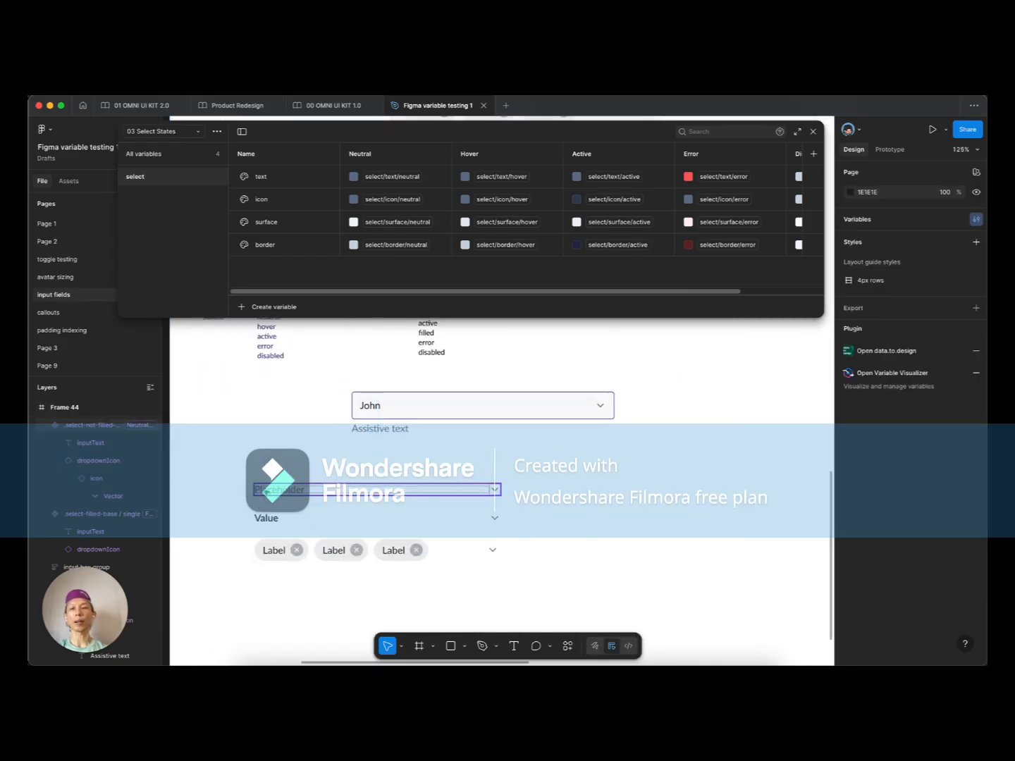
left_click(265, 491)
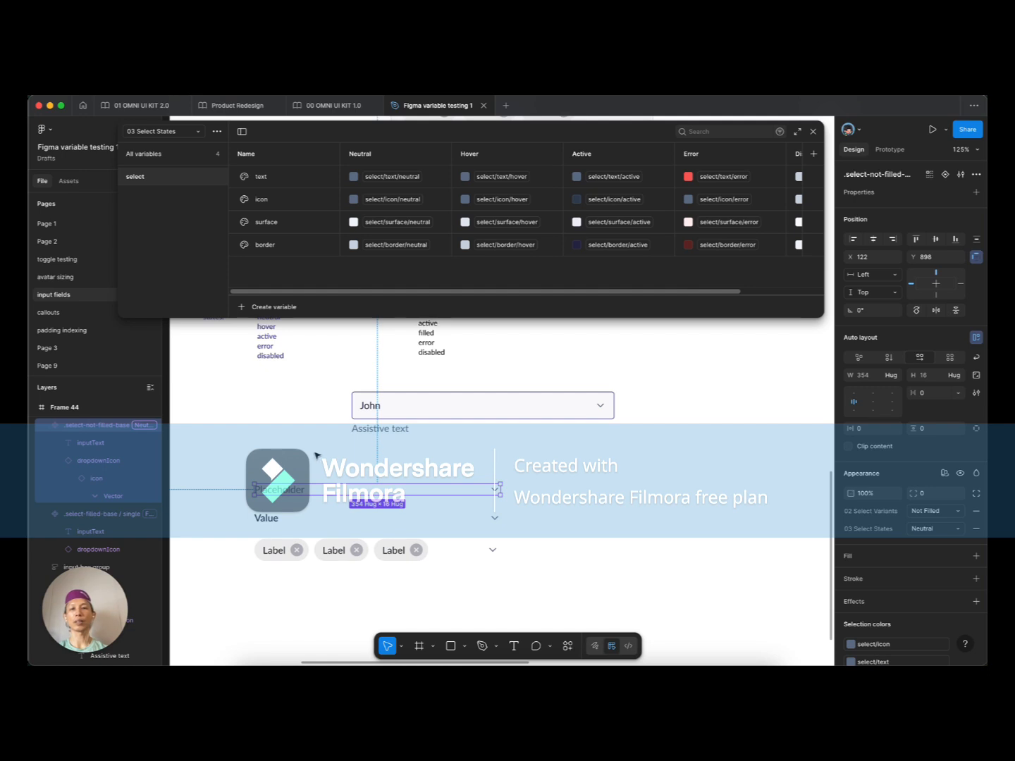
key("super+c")
Step: Paste the placeholder component into the John field's input box
double_click(395, 413)
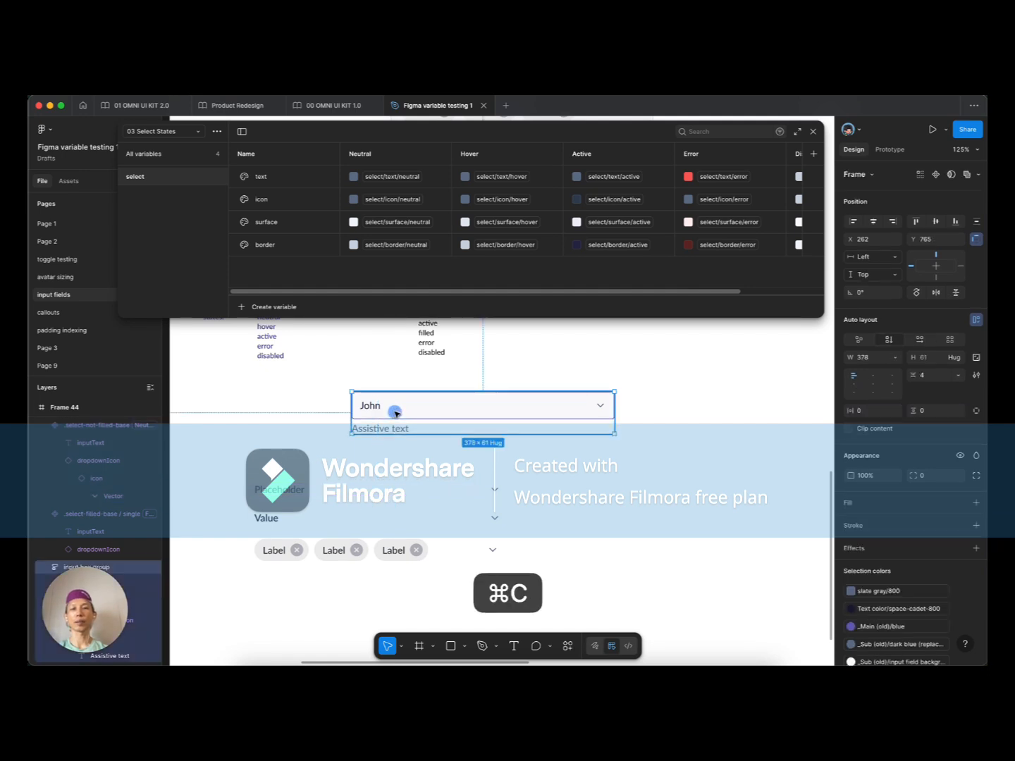
scroll(395, 411, "up", 4, "super")
left_click(360, 406, "super")
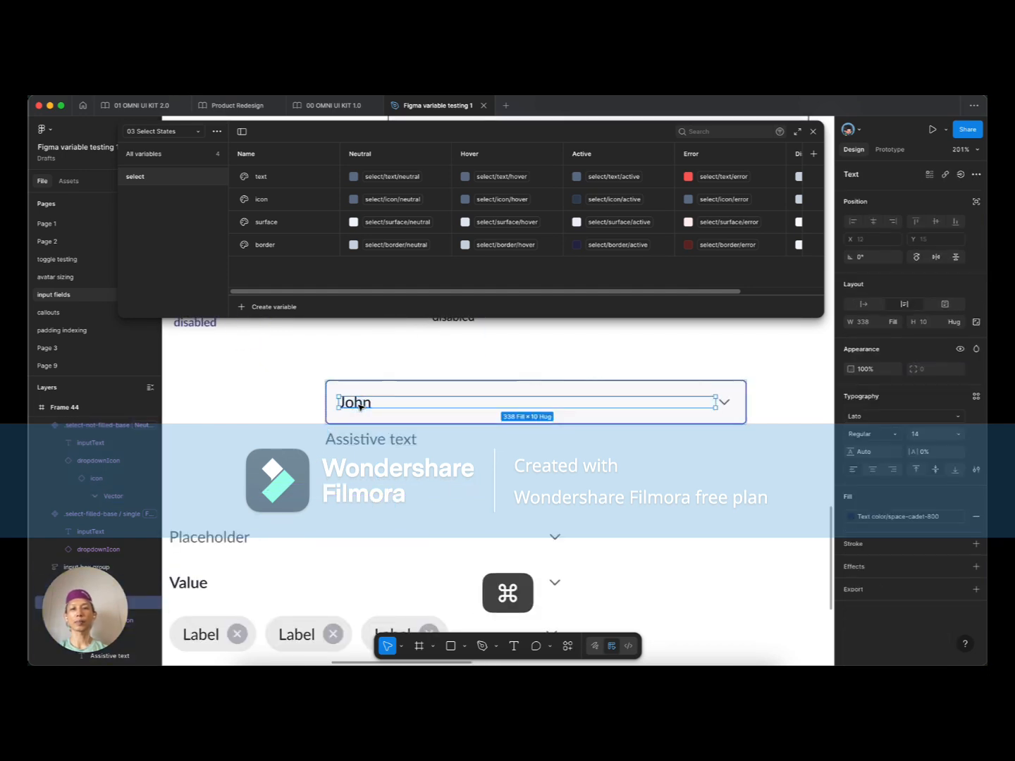
left_click(357, 403)
double_click(357, 405)
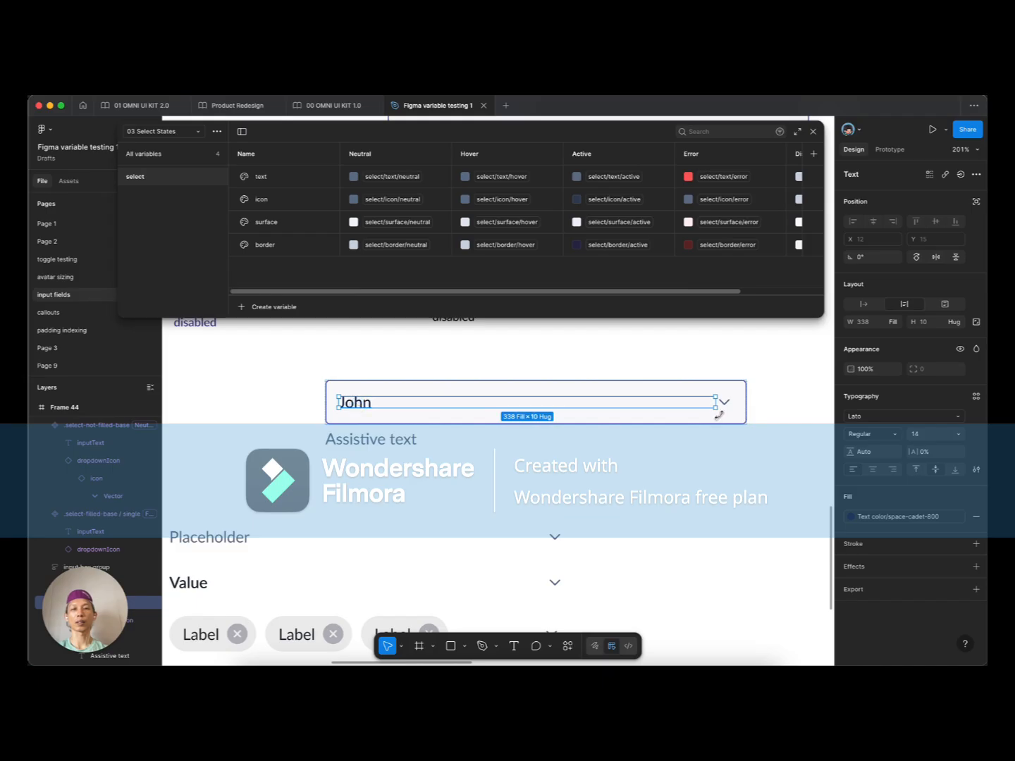
left_click(716, 394)
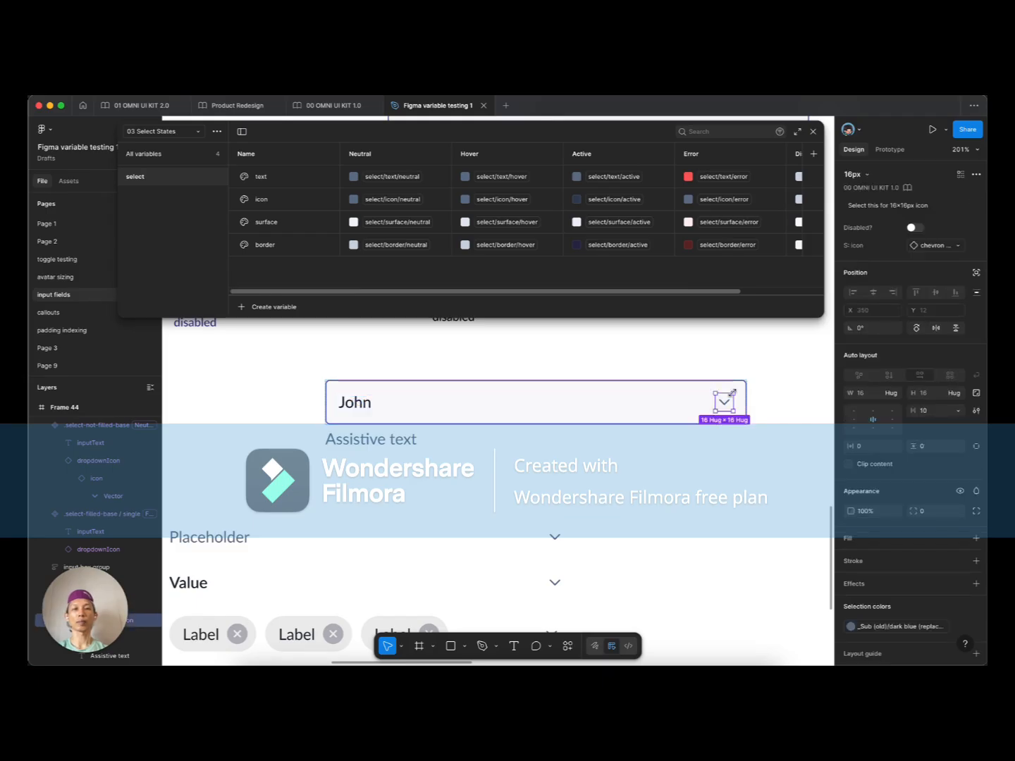
key("super+v")
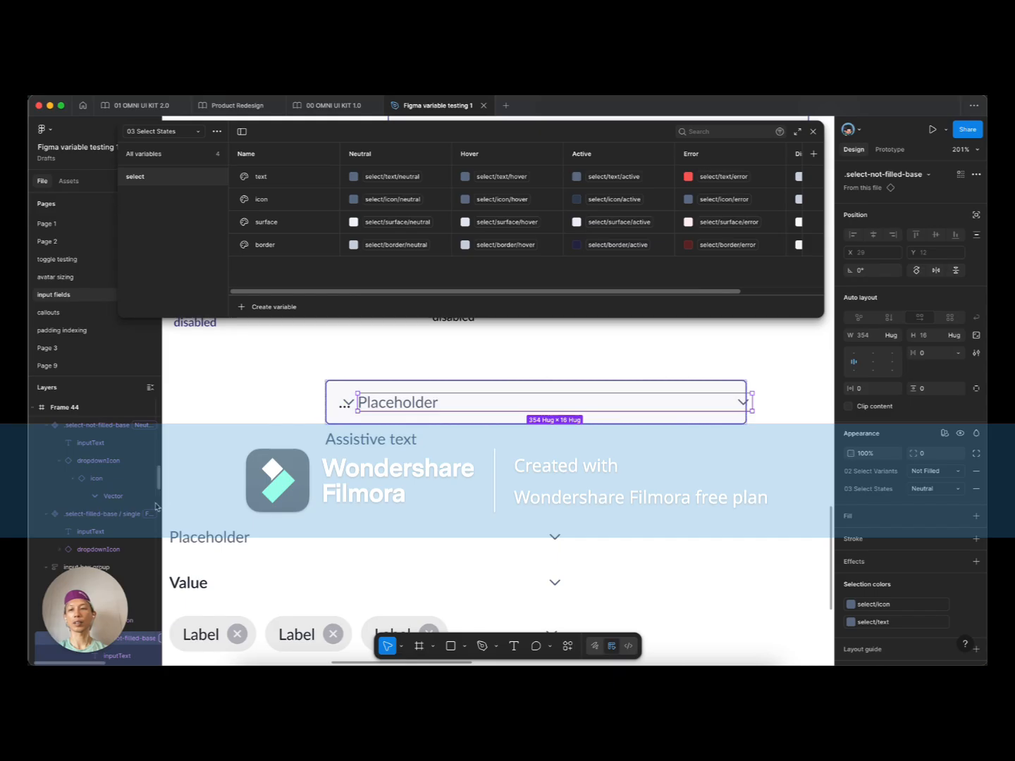
Step: Delete the old inputText and dropdownIcon layers from the input box
scroll(149, 504, "down", 2)
left_click(108, 481)
left_click(107, 467, "shift")
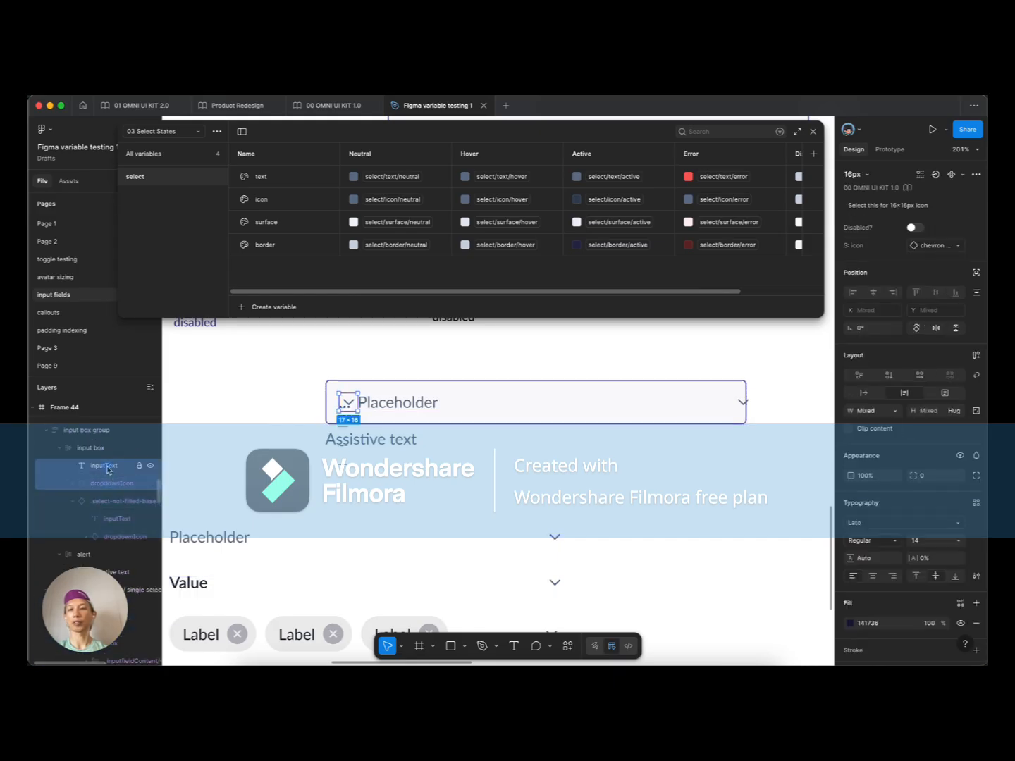
key("BackSpace")
Step: Rename the input box frame to select box
left_click(112, 454)
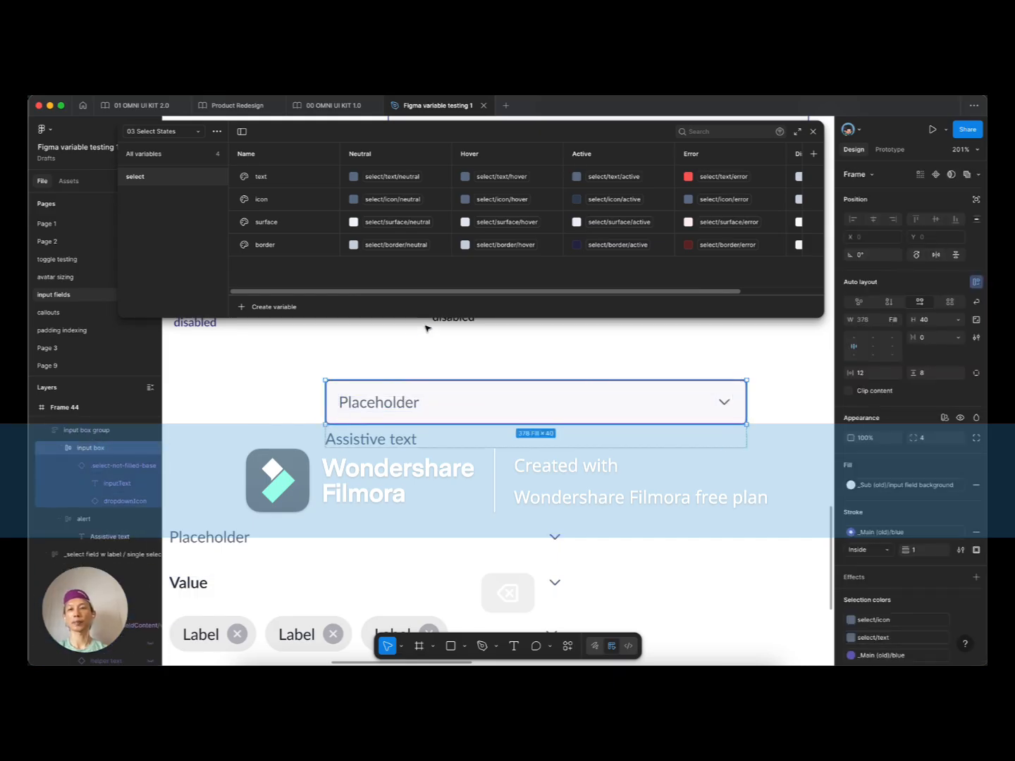
key("super+r")
key("alt+Left")
key("alt+shift+Right")
key("alt+shift+Left")
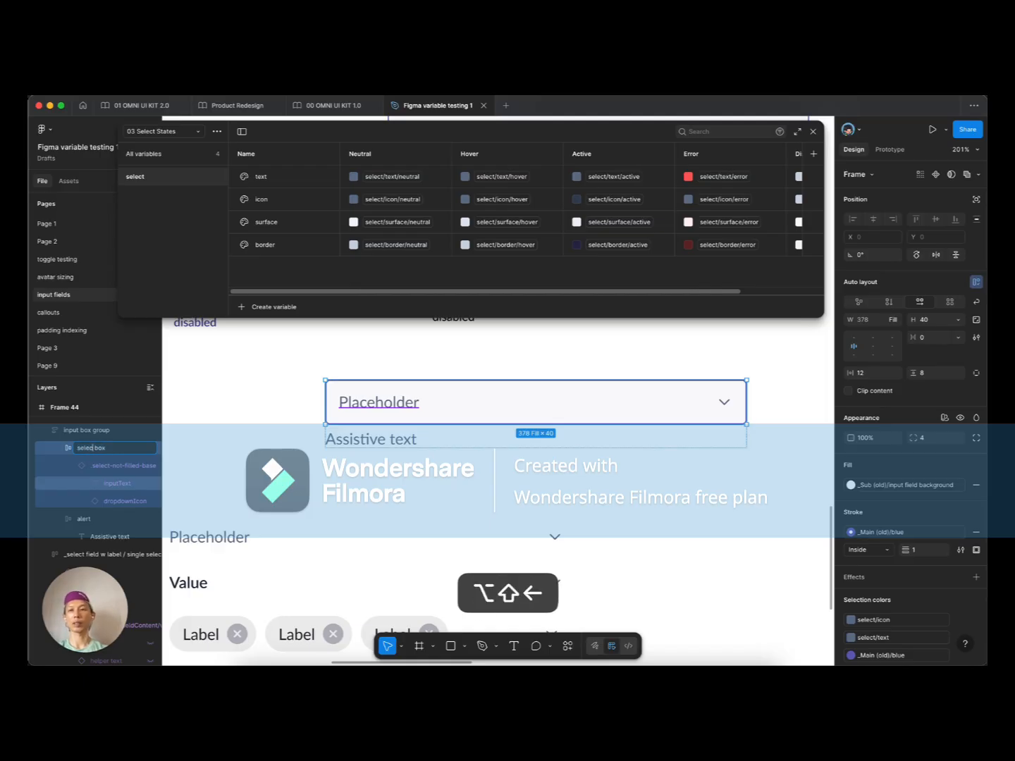
key("Return")
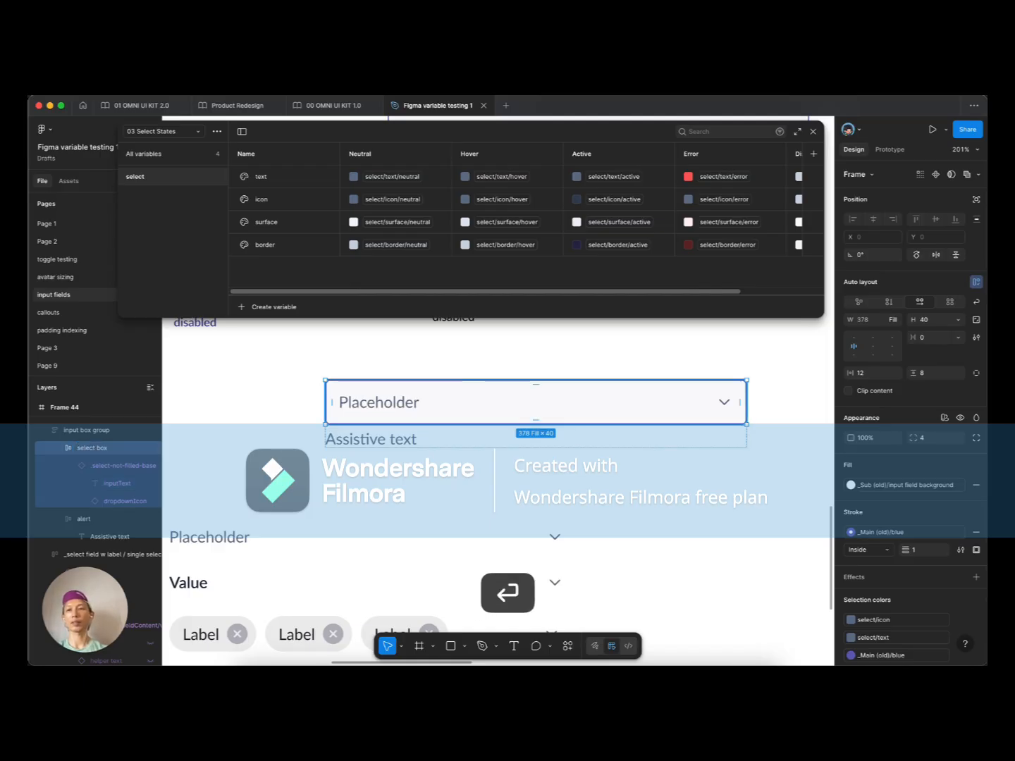
Step: Set the nested select-not-filled-base instance's height to Hug contents
left_click(71, 465)
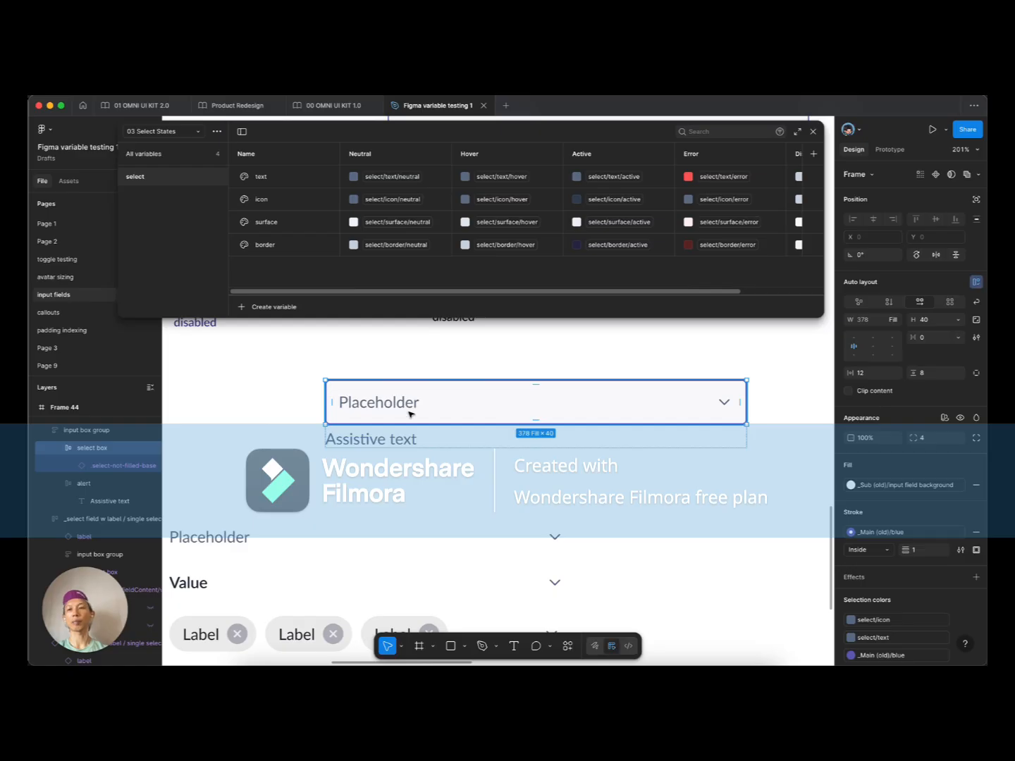
double_click(378, 402)
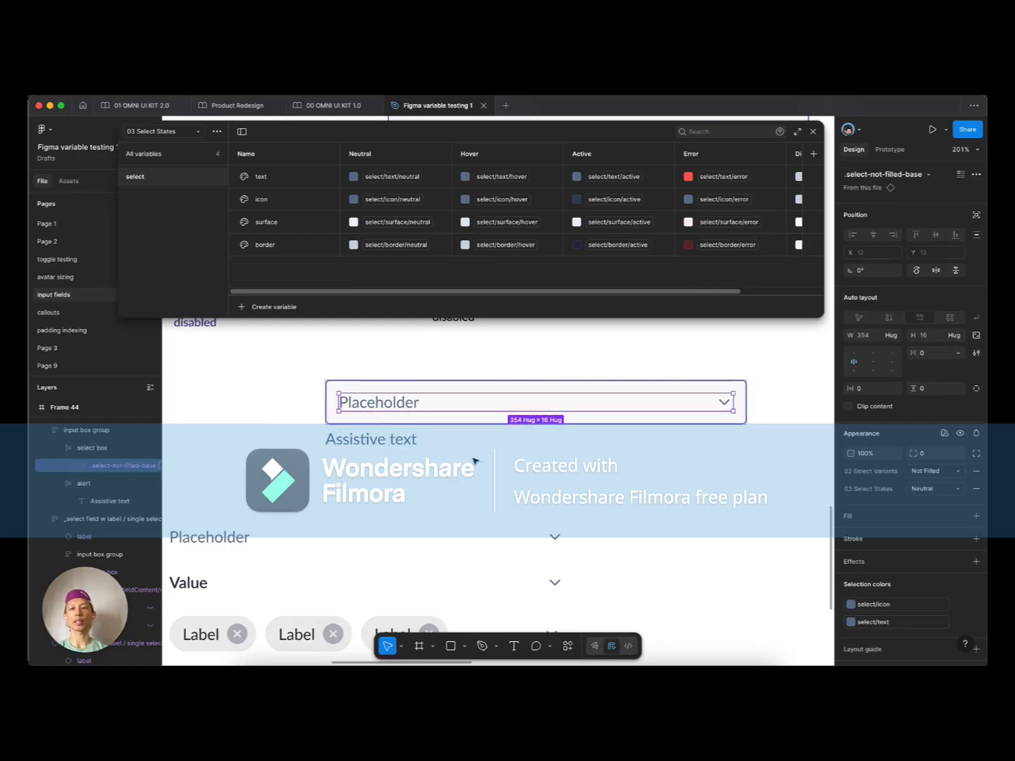
scroll(305, 403, "down", 3)
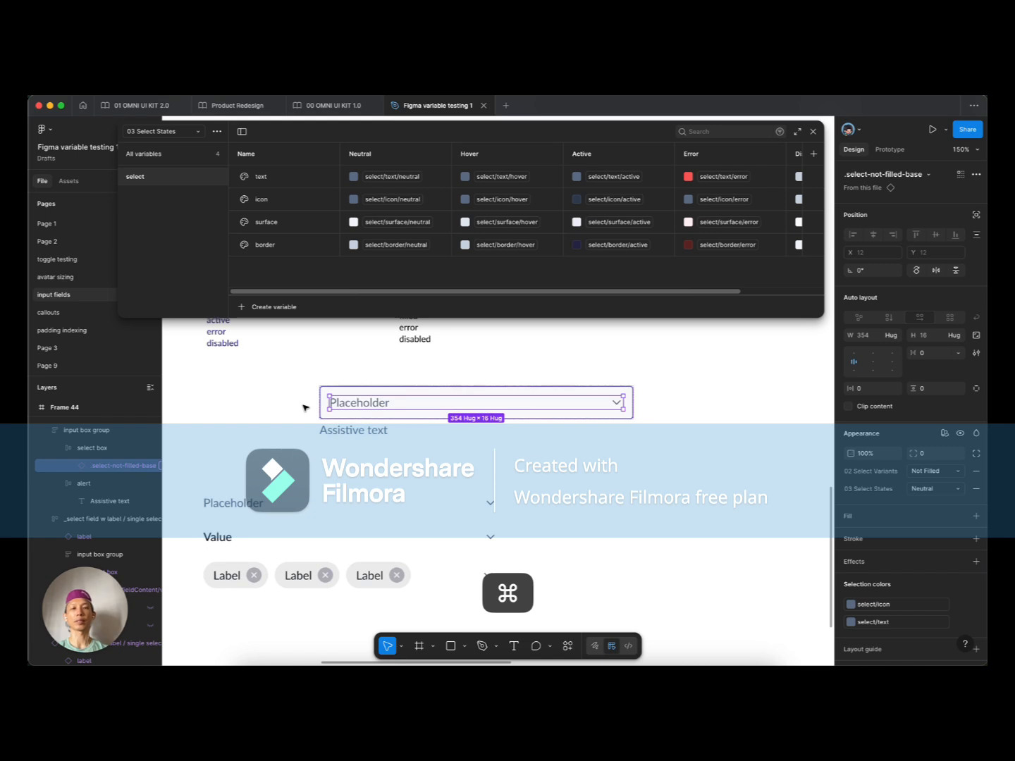
scroll(305, 407, "up", 3)
scroll(283, 412, "down", 3)
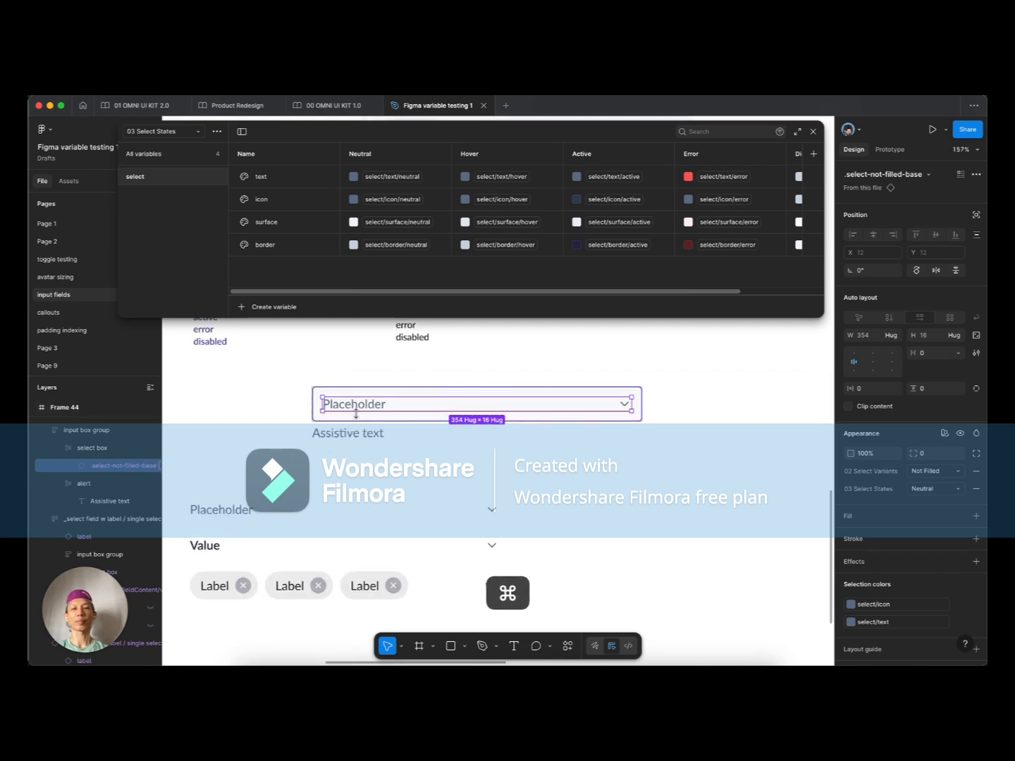
scroll(355, 414, "up", 4)
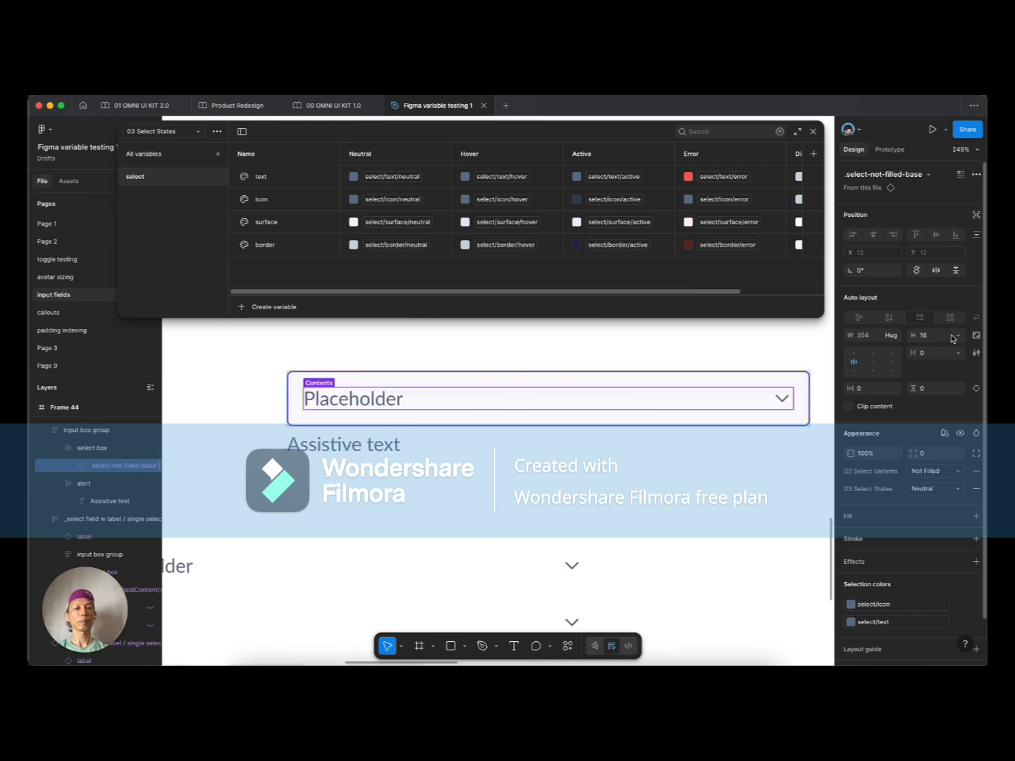
left_click(959, 336)
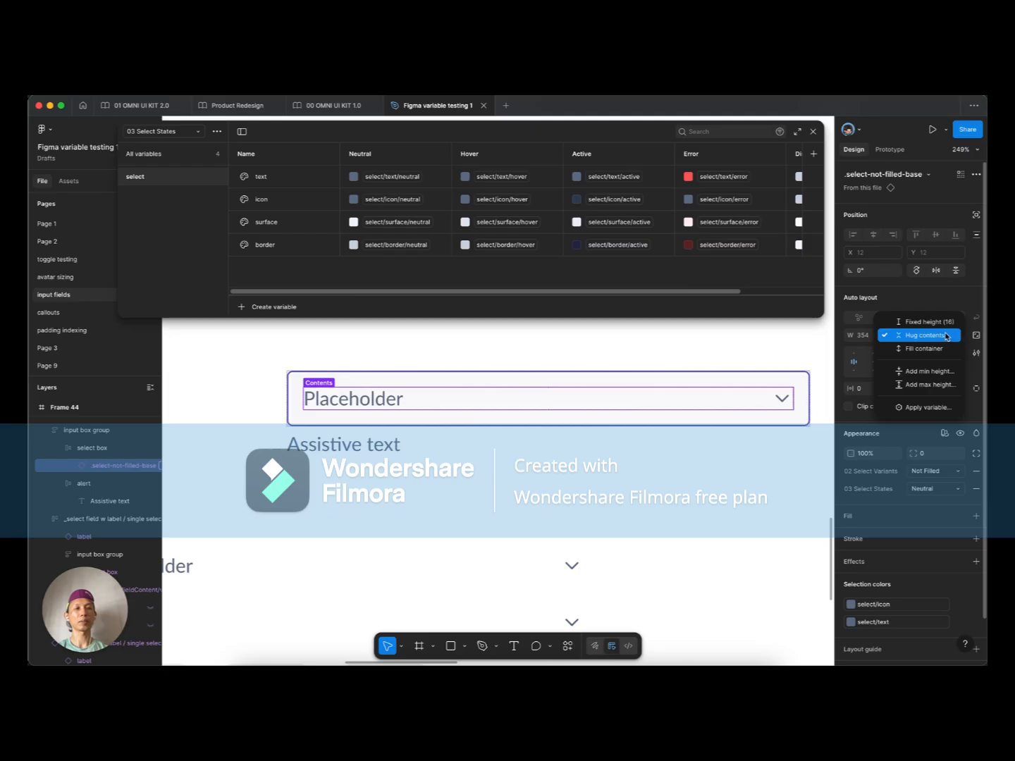
left_click(946, 336)
Step: Give the select box a minimum height of 40 and make its height hug contents
left_click(731, 382)
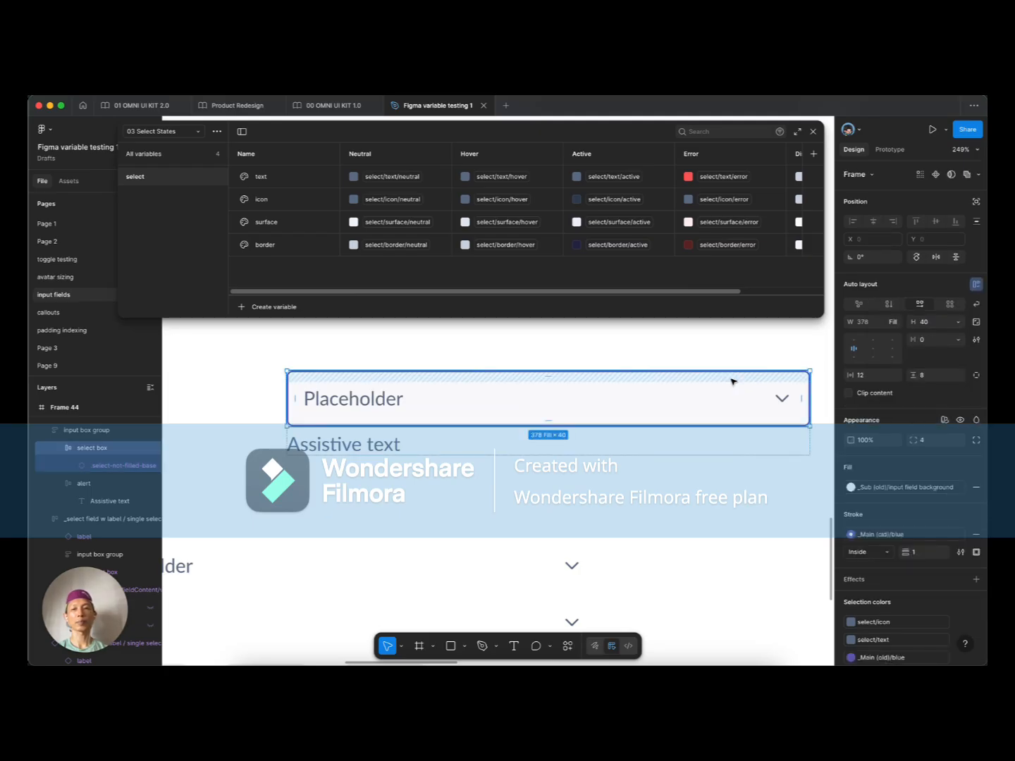
left_click(958, 323)
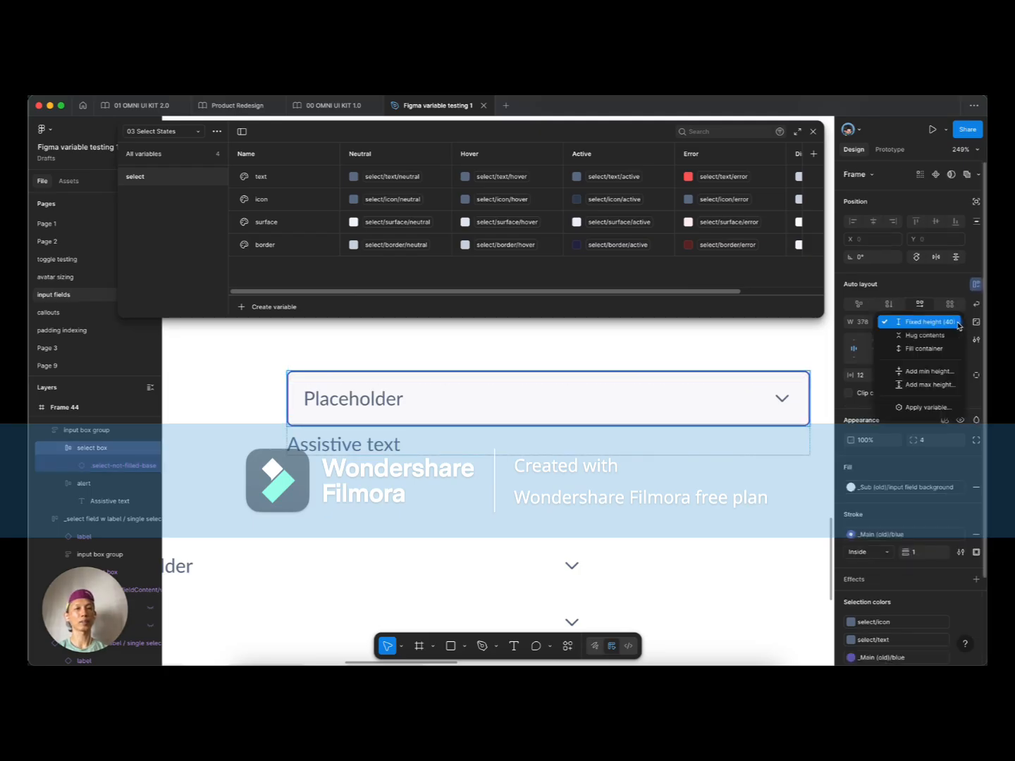
left_click(929, 372)
type("40")
key("Tab")
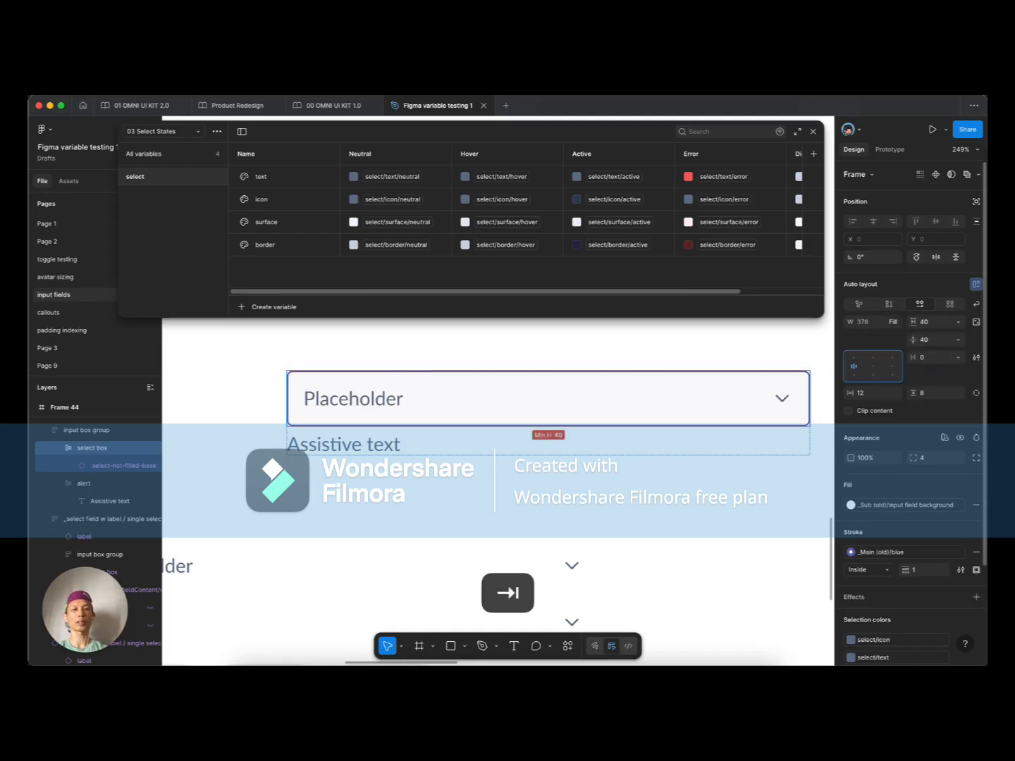
left_click(958, 321)
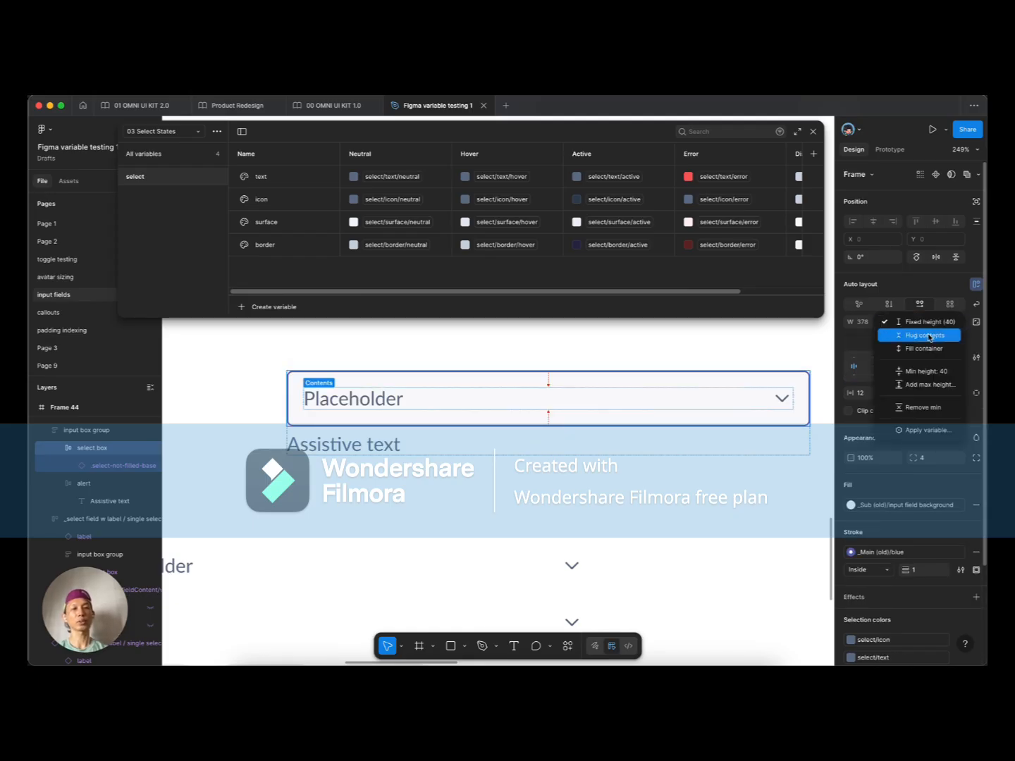
left_click(928, 335)
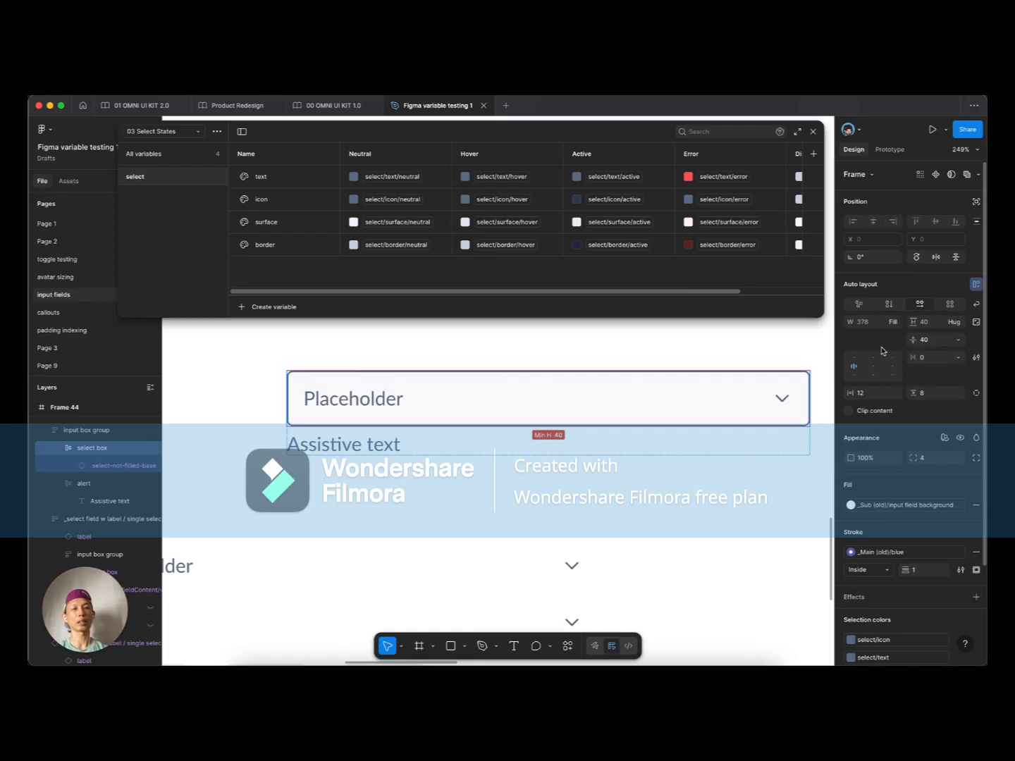
double_click(327, 403)
scroll(327, 404, "down", 3)
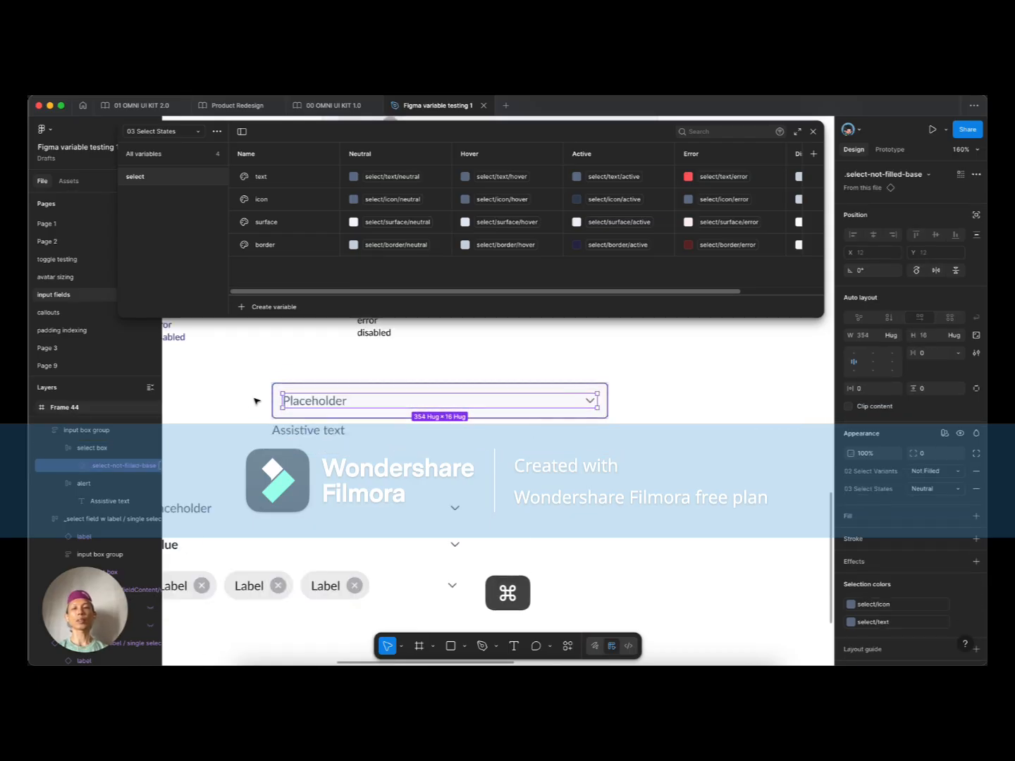
scroll(296, 392, "up", 2)
left_click(299, 392)
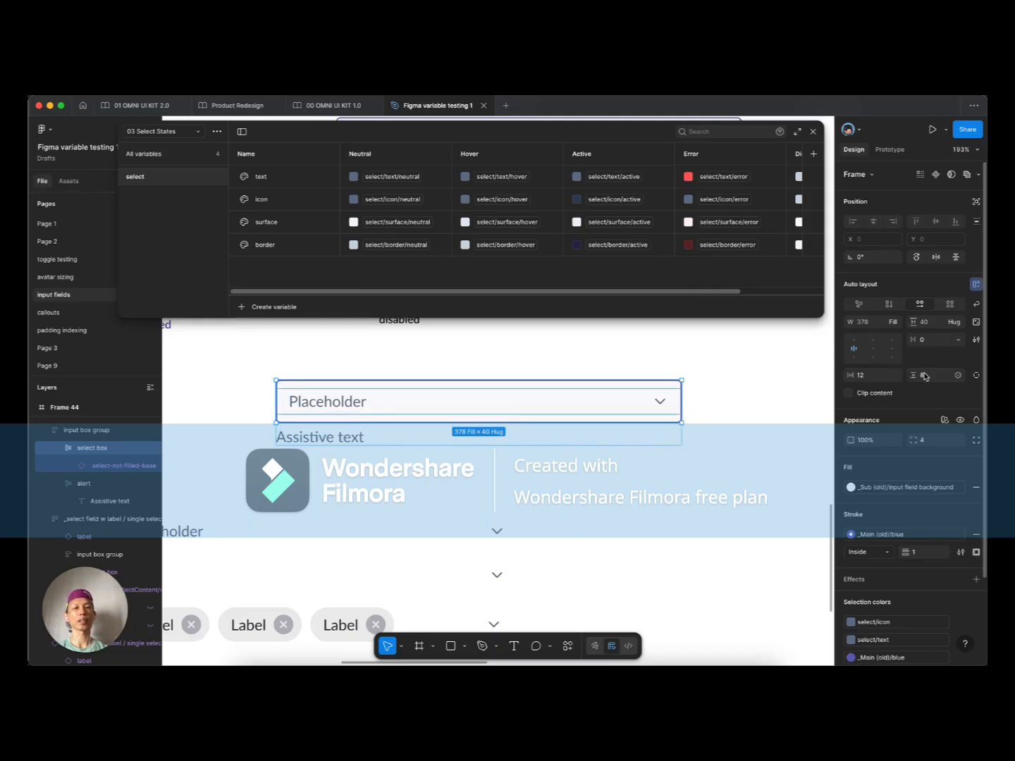
left_click(265, 439)
scroll(384, 457, "left", 3)
scroll(384, 459, "down", 1)
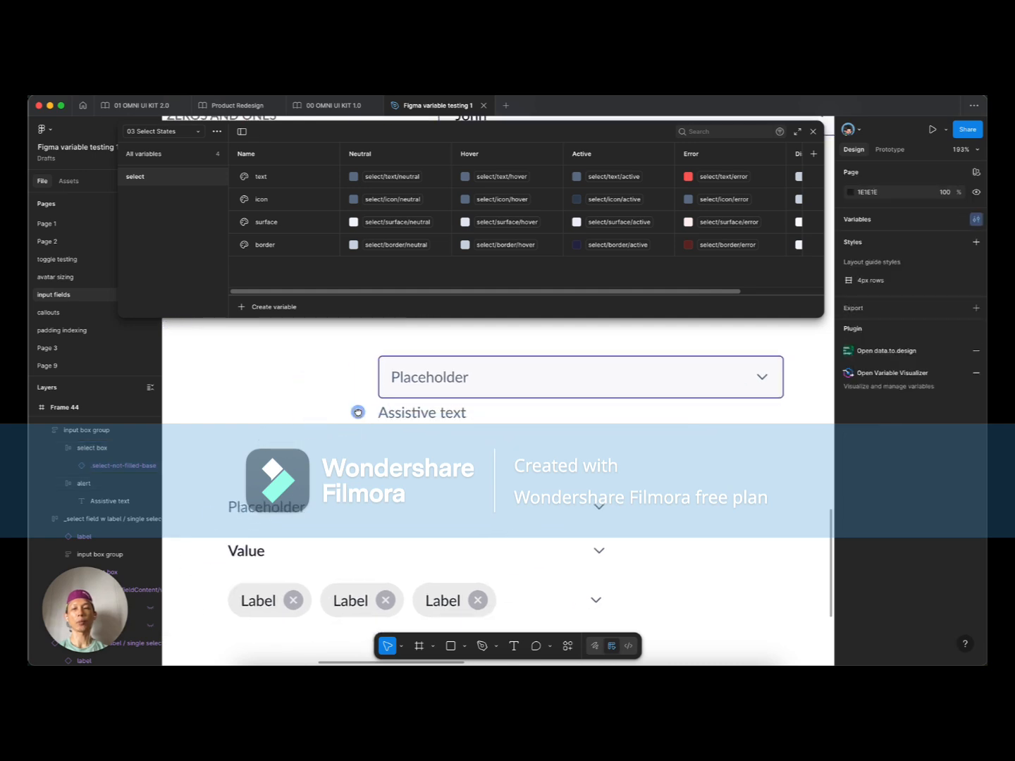
scroll(395, 550, "down", 2)
left_click(358, 587)
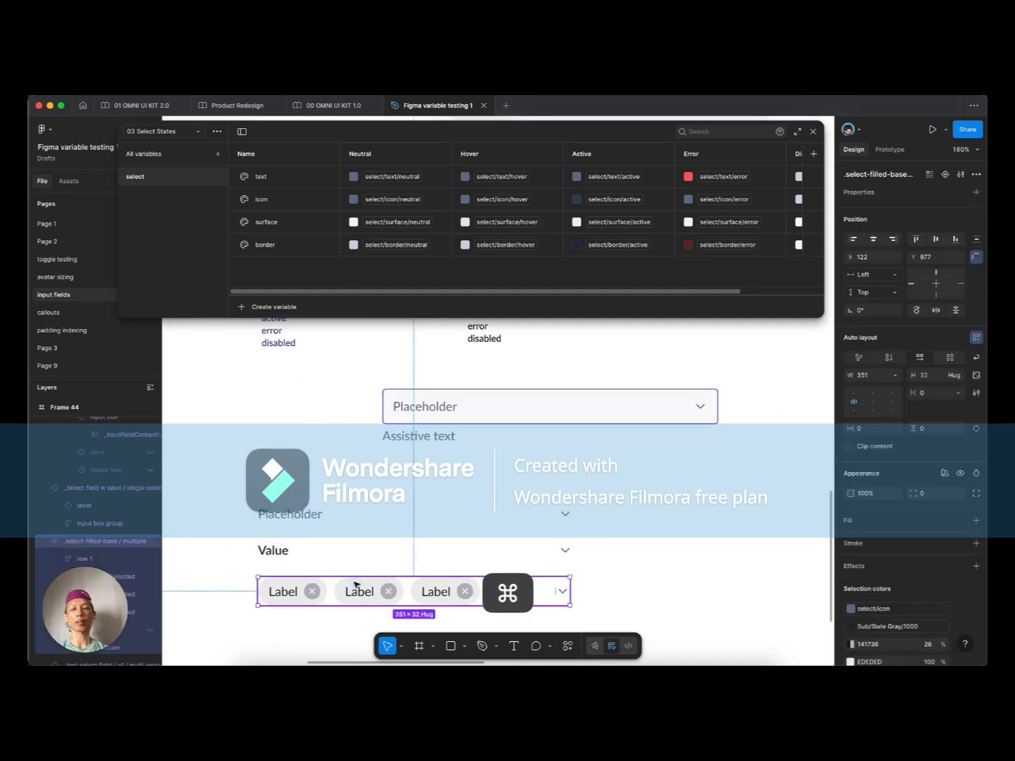
scroll(358, 583, "down", 2)
scroll(358, 530, "up", 2)
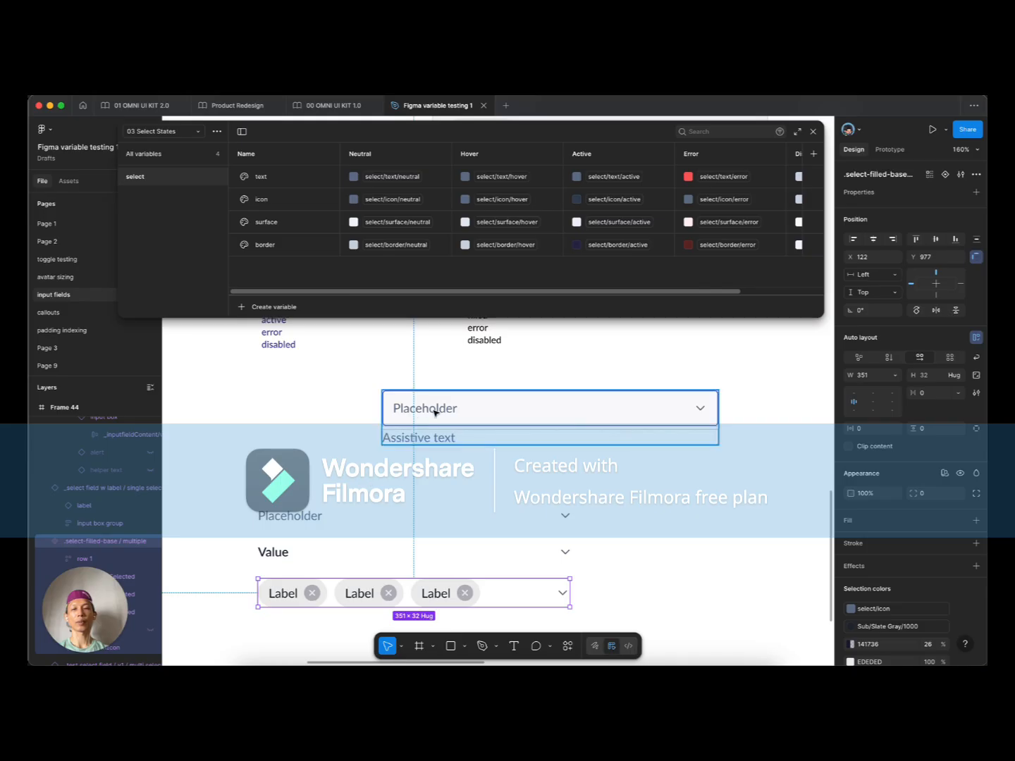
scroll(288, 584, "down", 1)
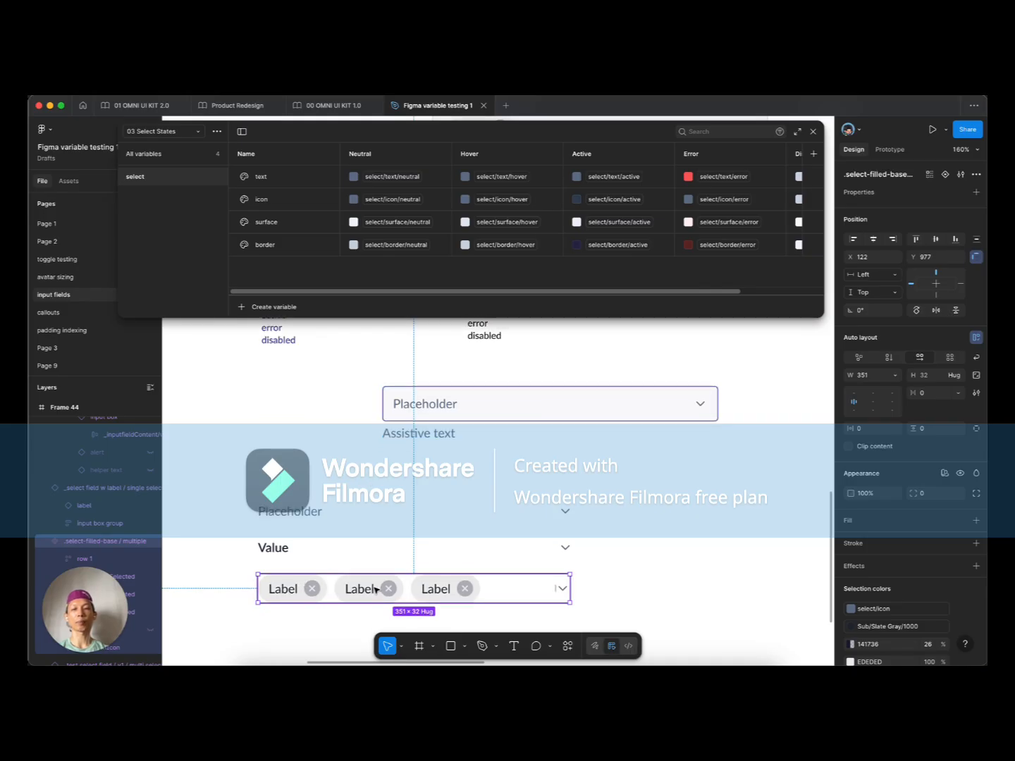
scroll(376, 587, "down", 2)
scroll(350, 490, "up", 1)
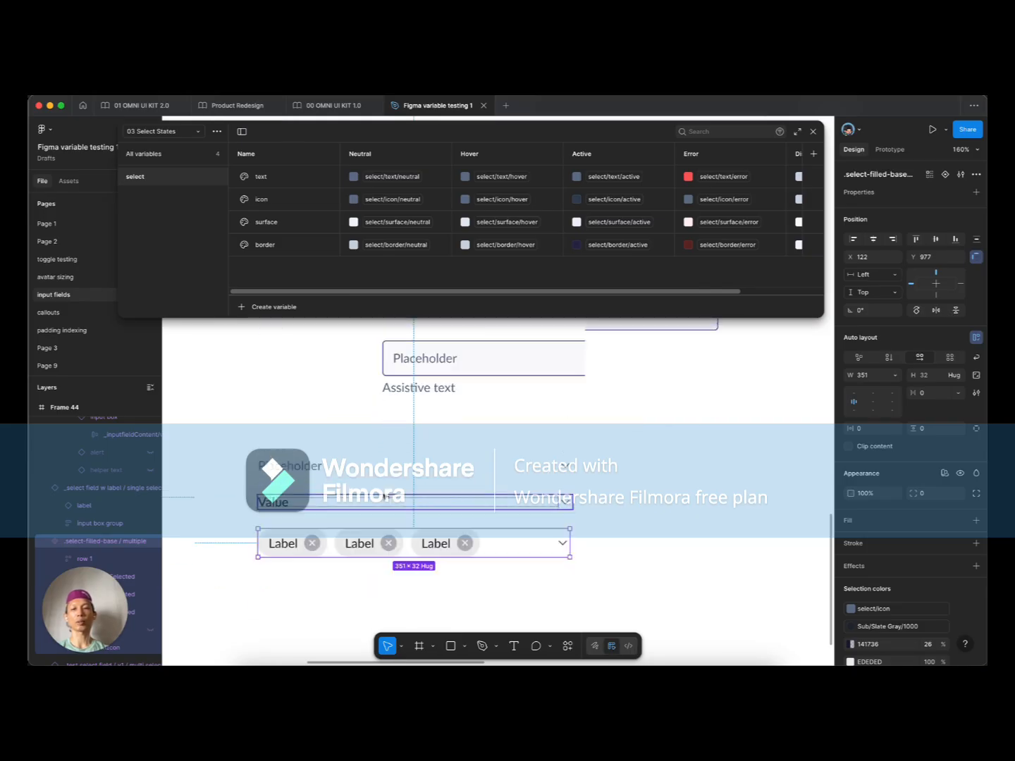
scroll(326, 518, "down", 1)
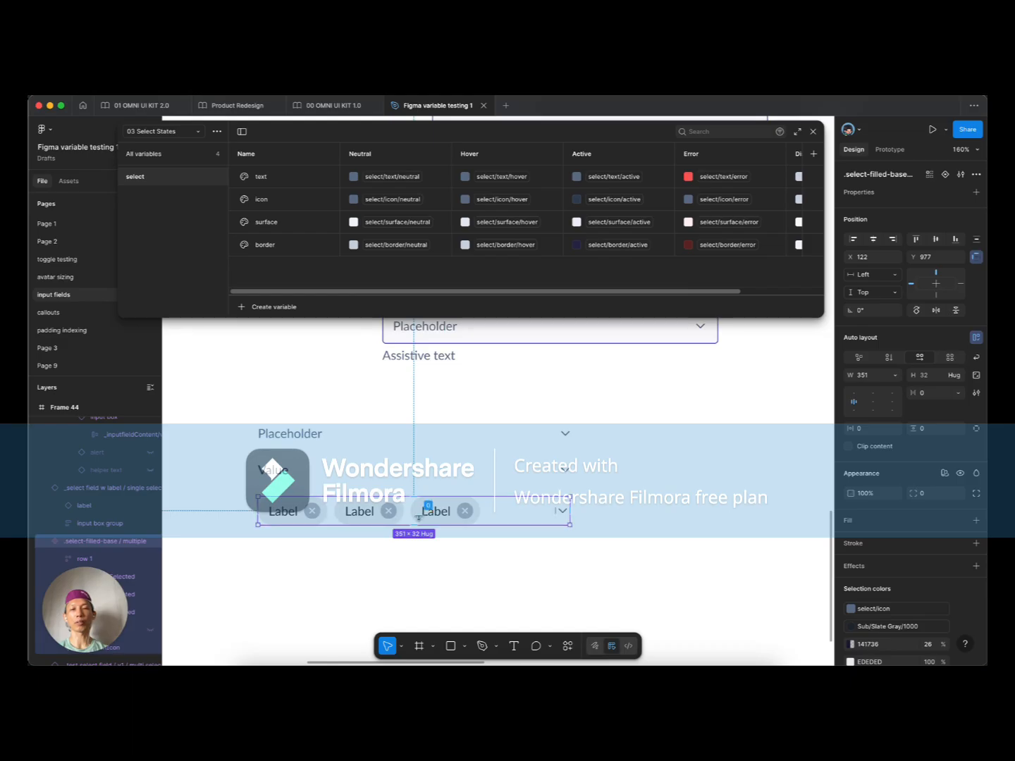
scroll(366, 519, "up", 3)
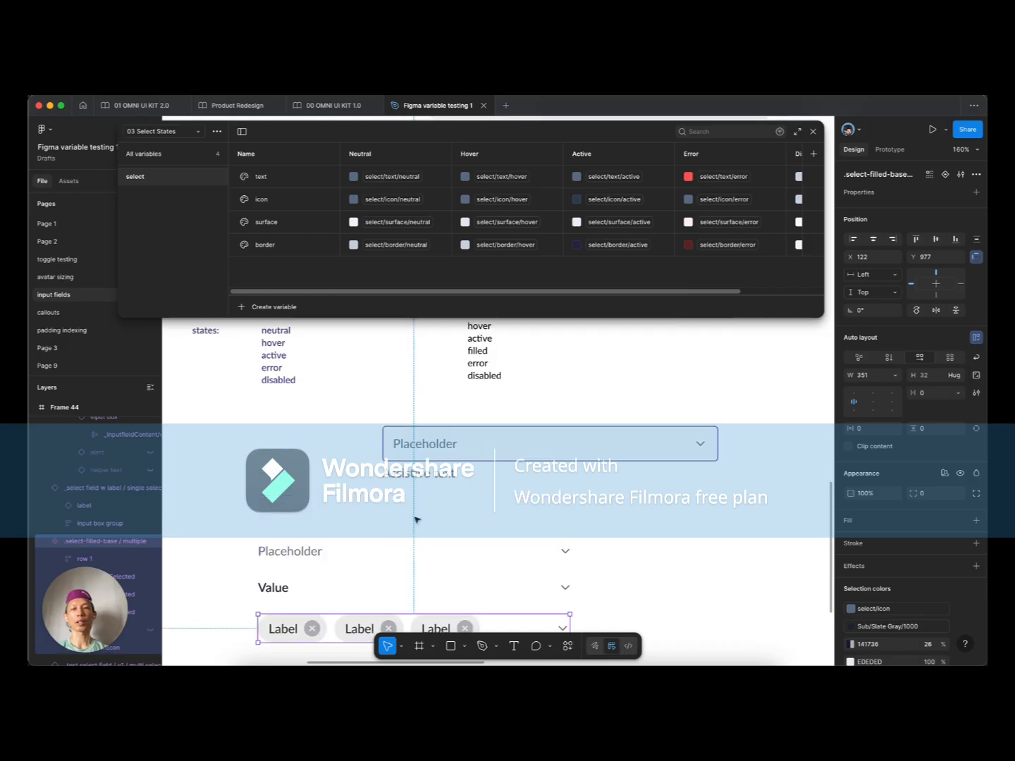
left_click(422, 431)
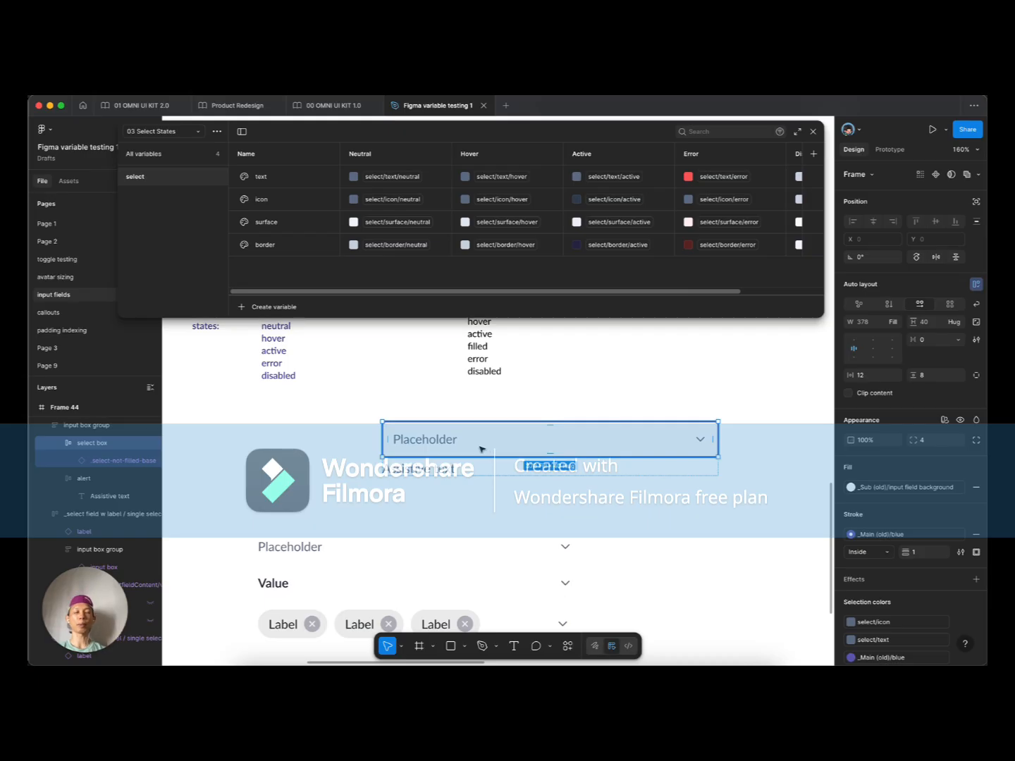
left_click(338, 445)
double_click(408, 436)
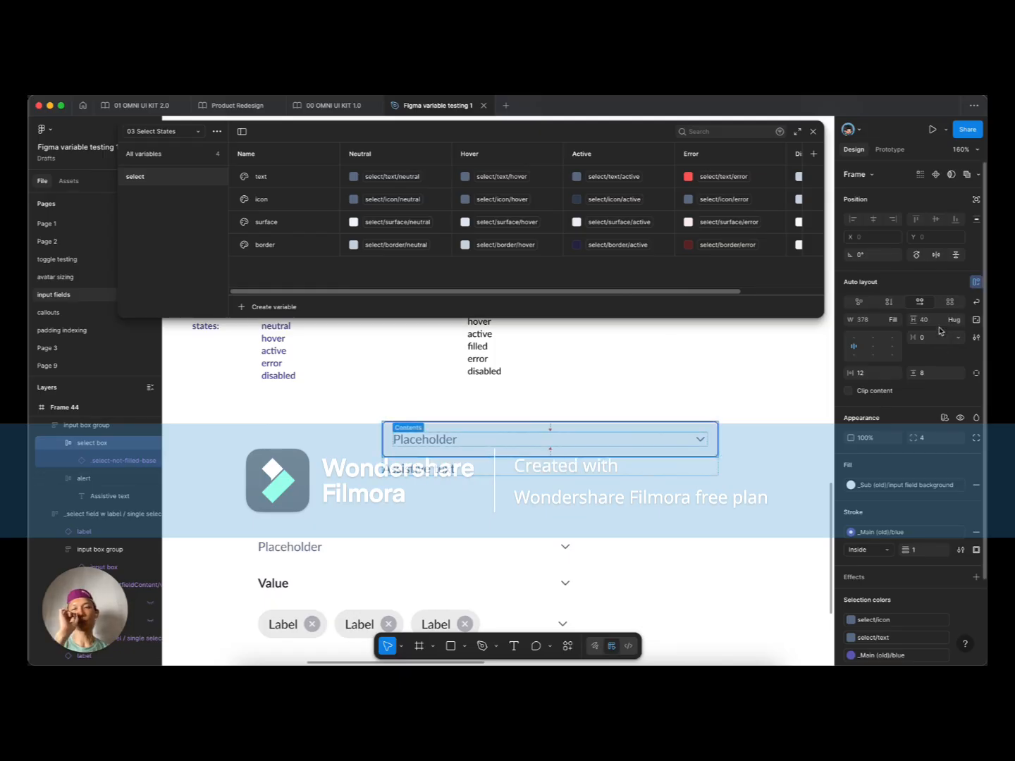
scroll(308, 446, "down", 1)
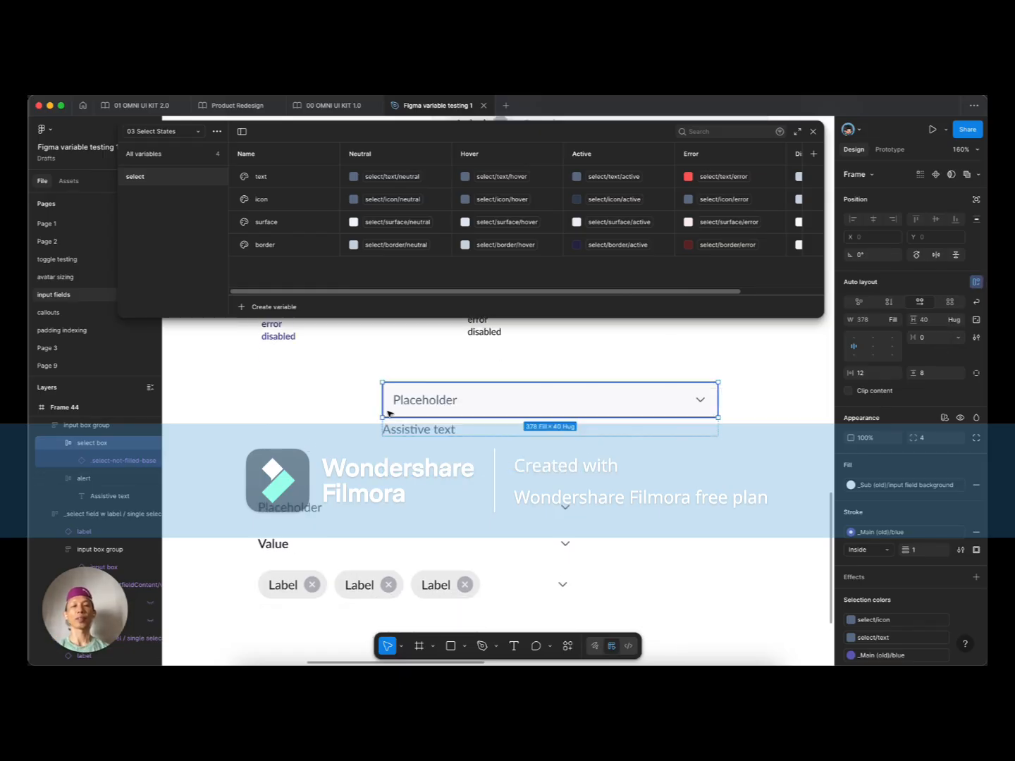
Step: Bind the select box fill to select/surface and its stroke to select/border
left_click(397, 401)
left_click(357, 401)
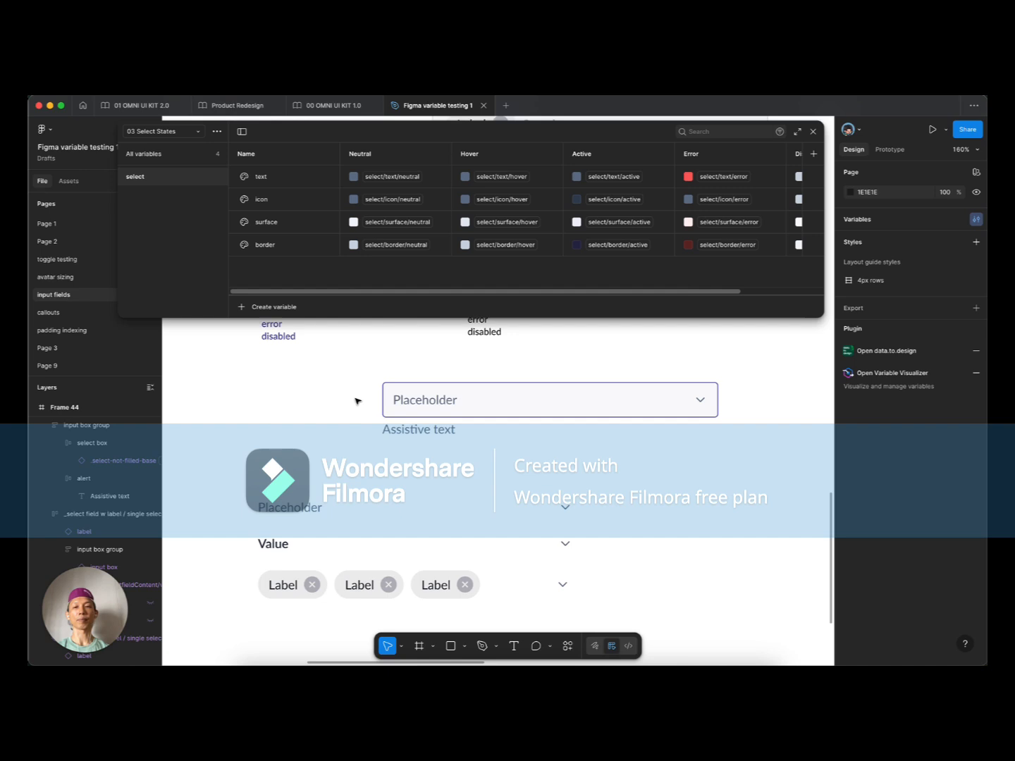
left_click(396, 399)
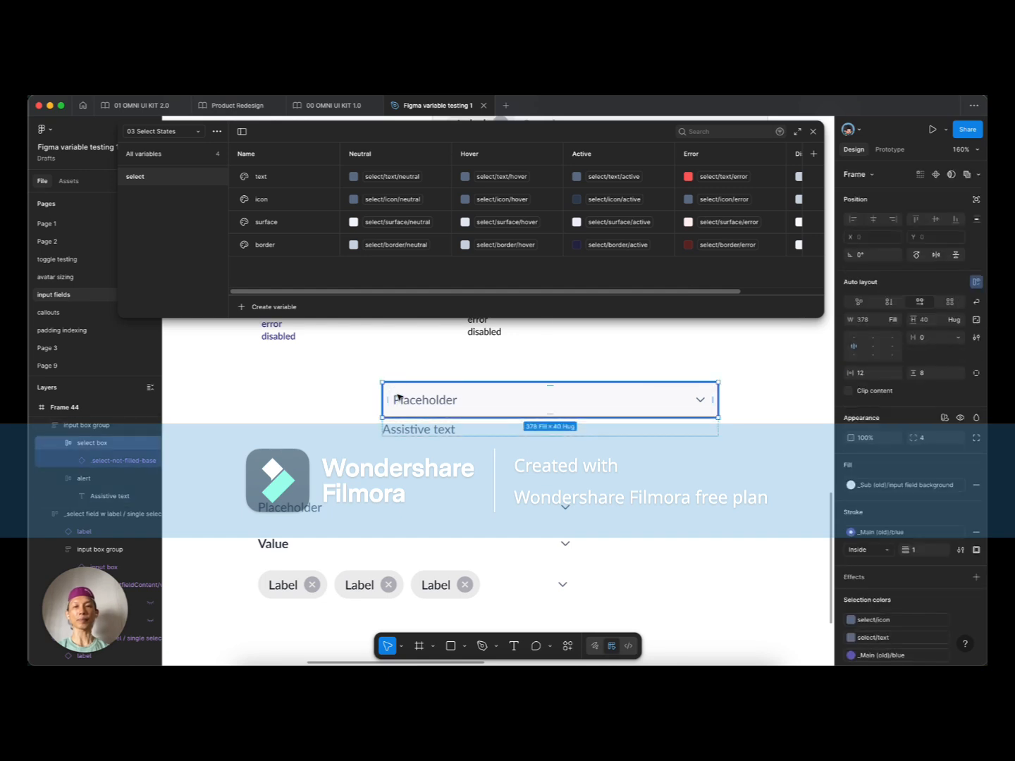
left_click(883, 486)
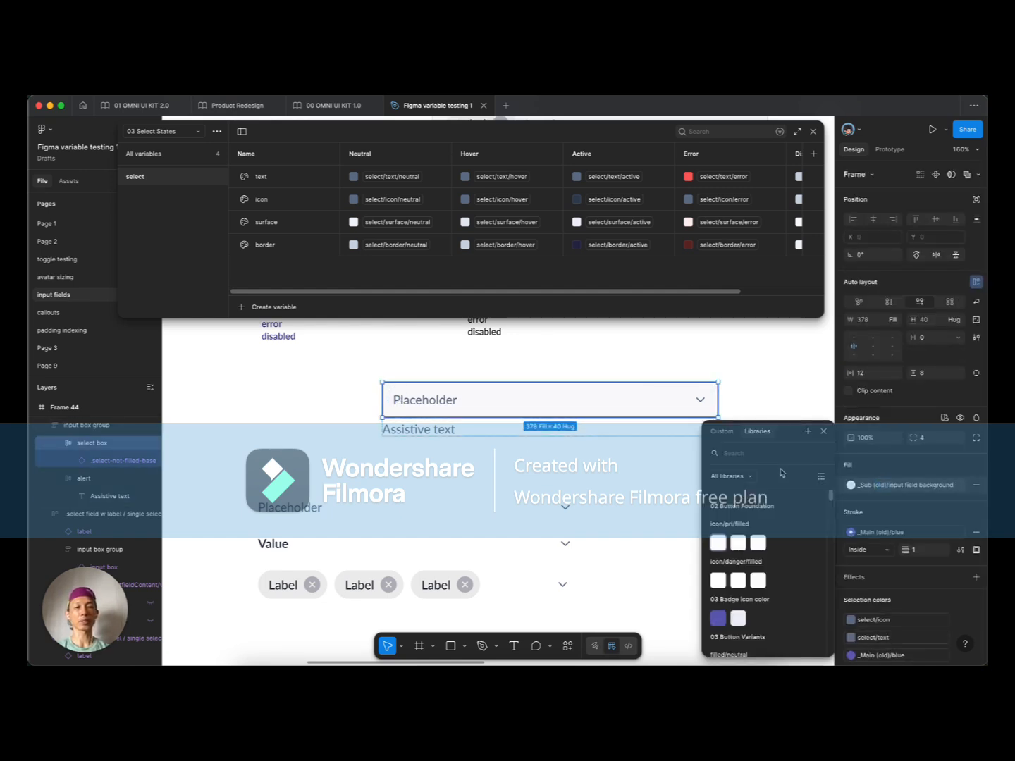
type("selec")
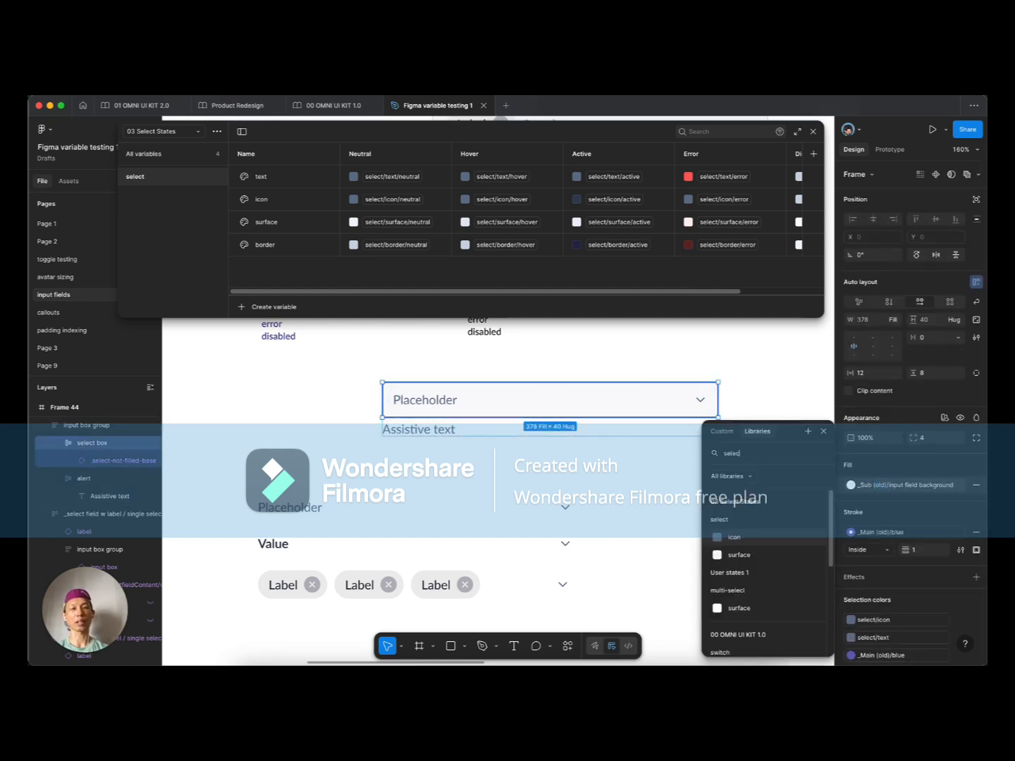
left_click(736, 555)
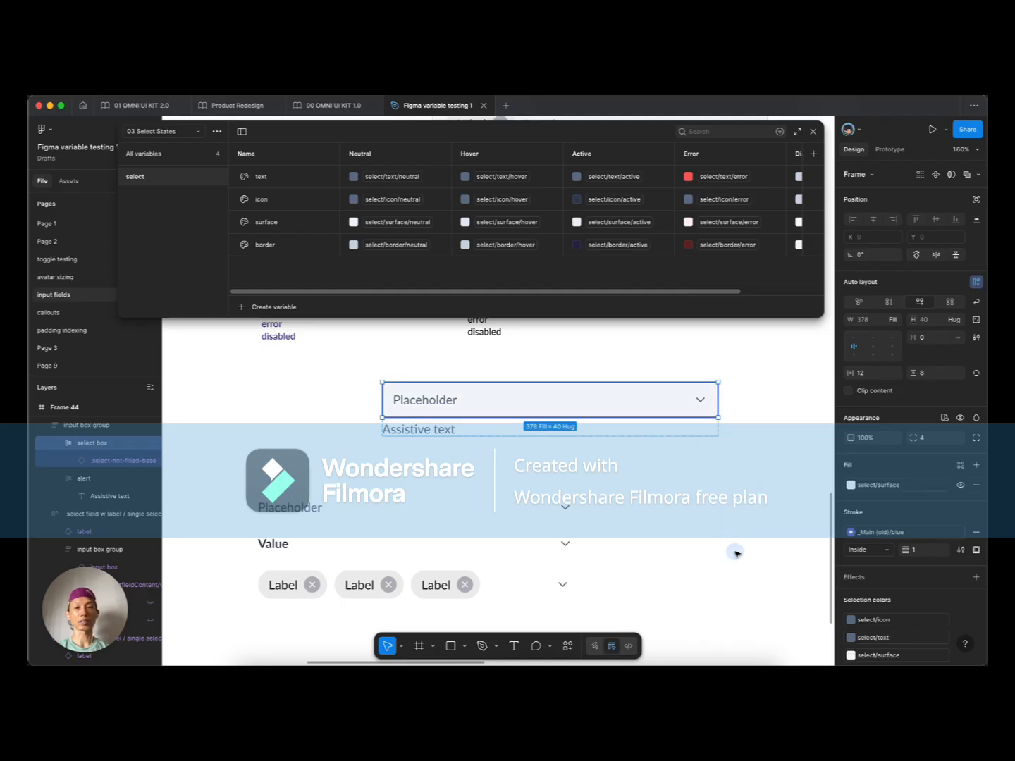
left_click(905, 533)
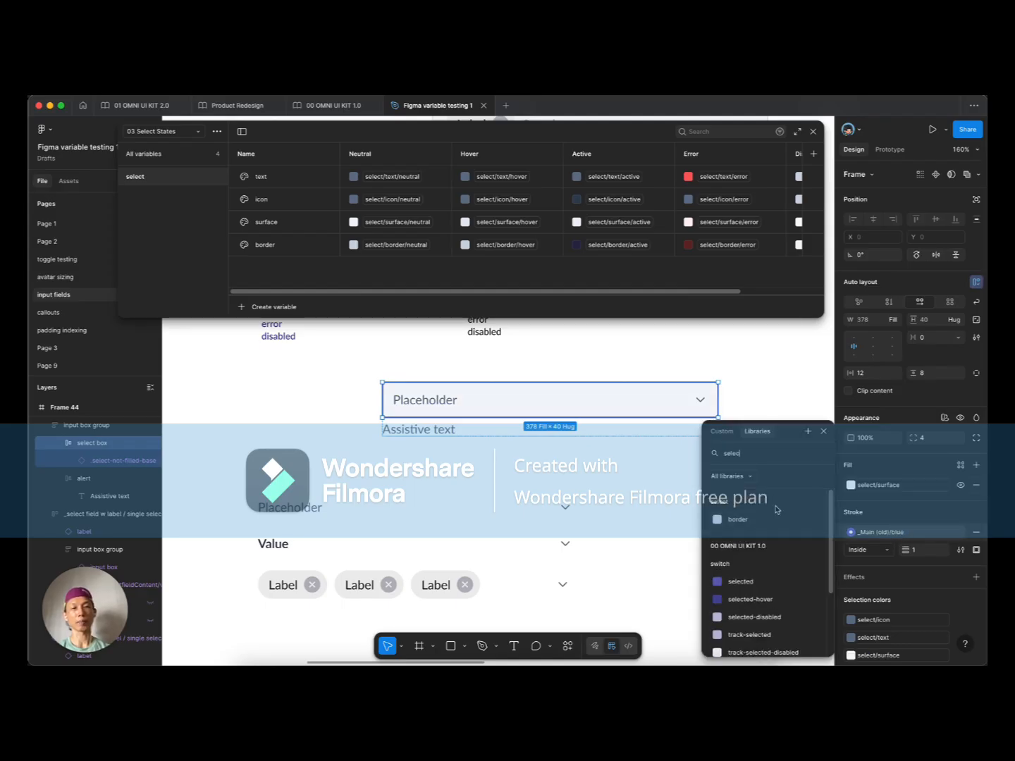
left_click(756, 521)
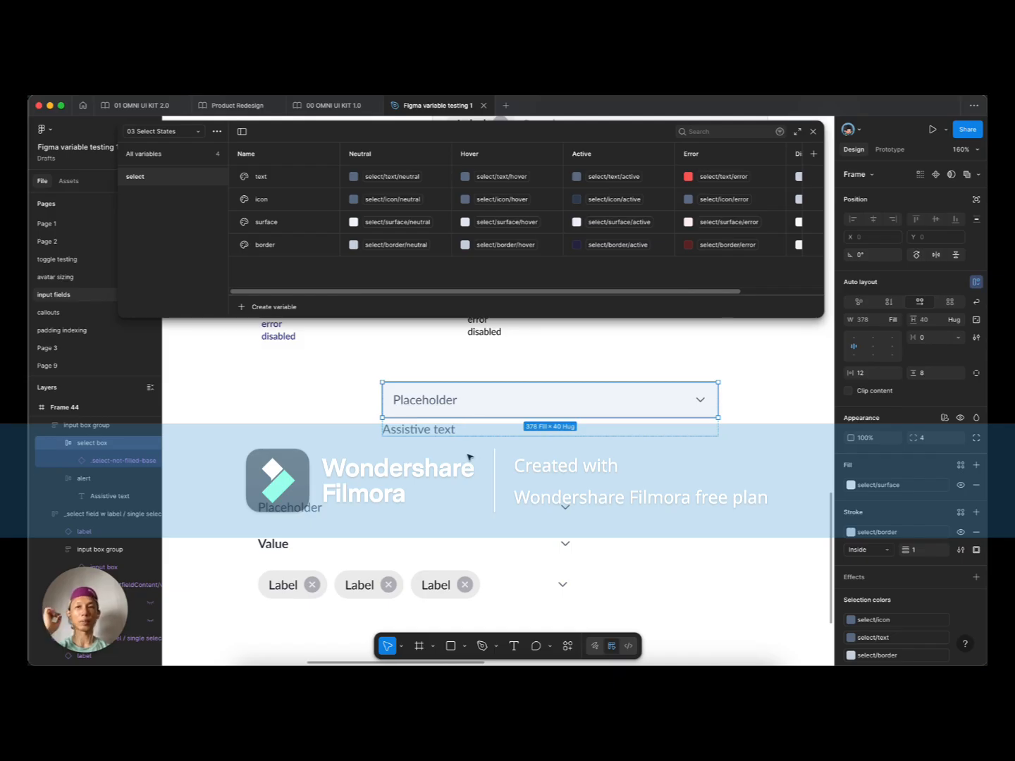
left_click(434, 433)
Step: Name the alert layer error-msg
scroll(505, 441, "left", 3)
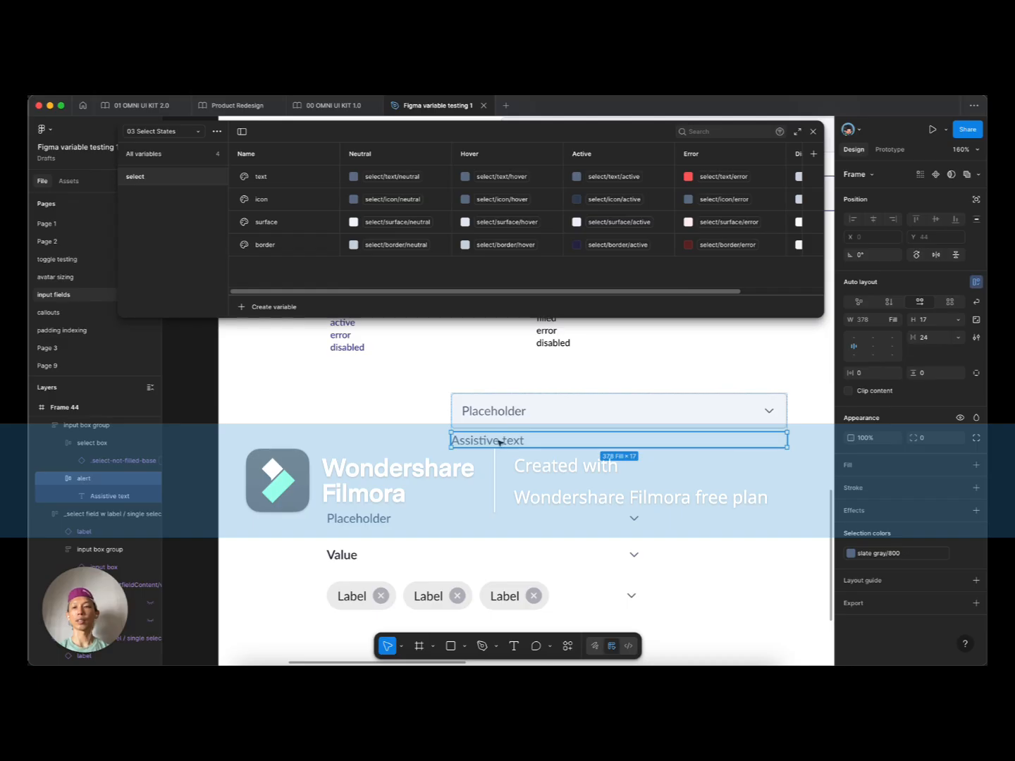
key("super+r")
type("error")
key("BackSpace")
type("r-ma")
key("BackSpace")
type("sg")
key("Return")
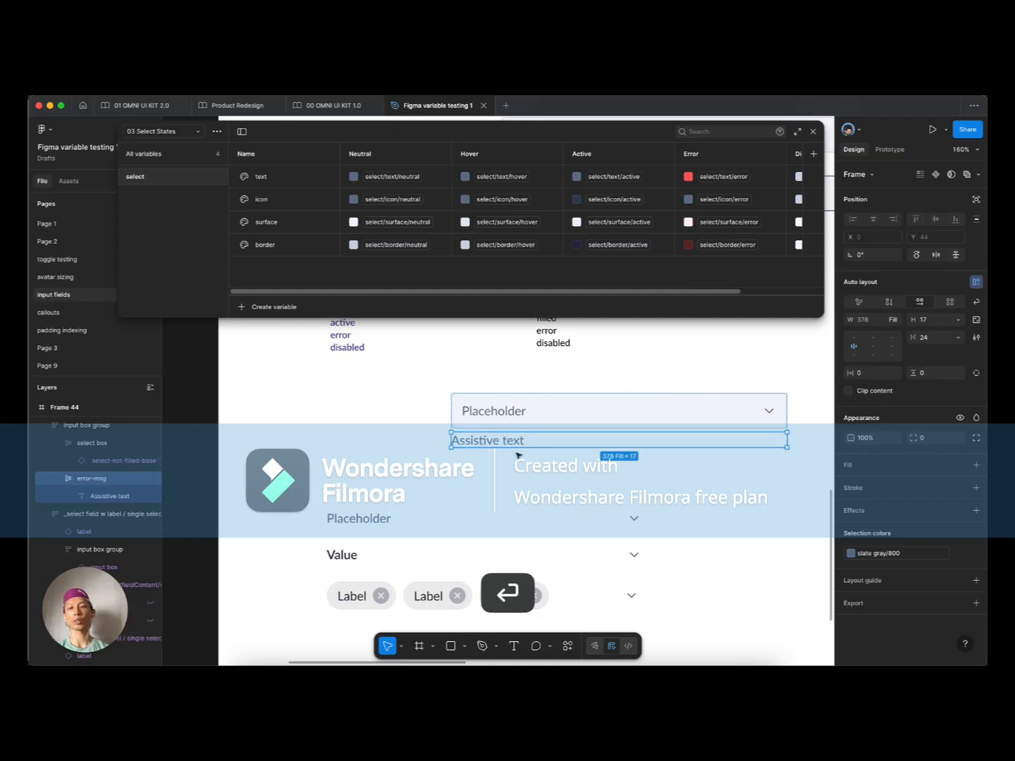
Step: Change the alert layer's name from error-msg to error-row
key("super+r")
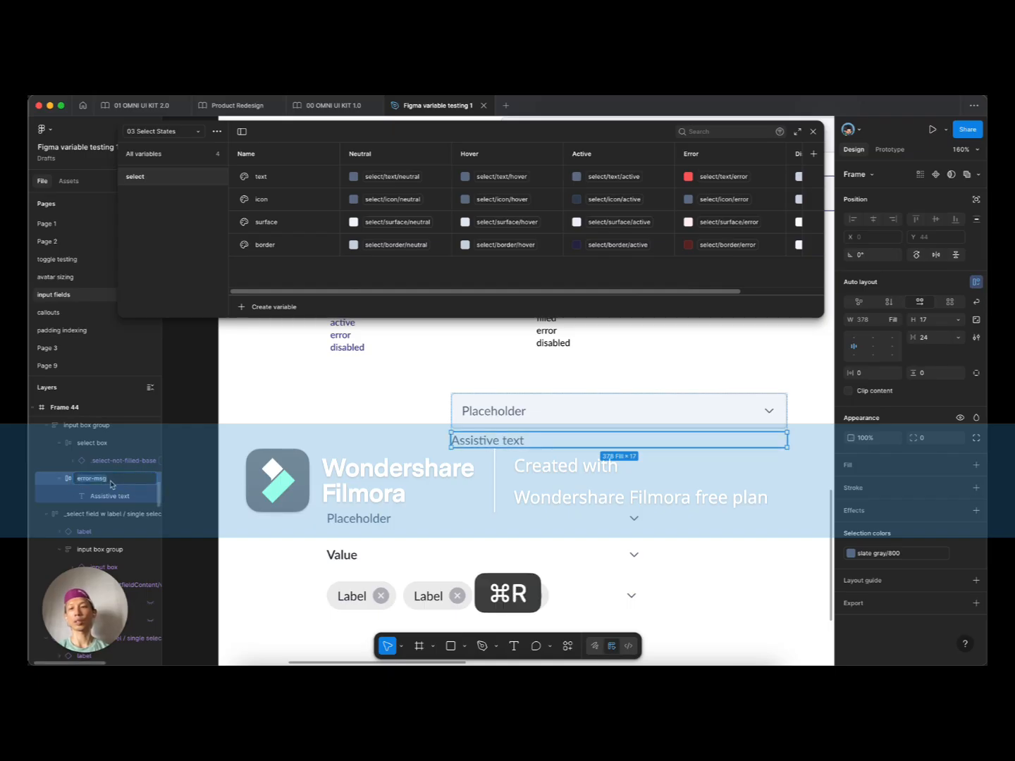
key("alt+BackSpace")
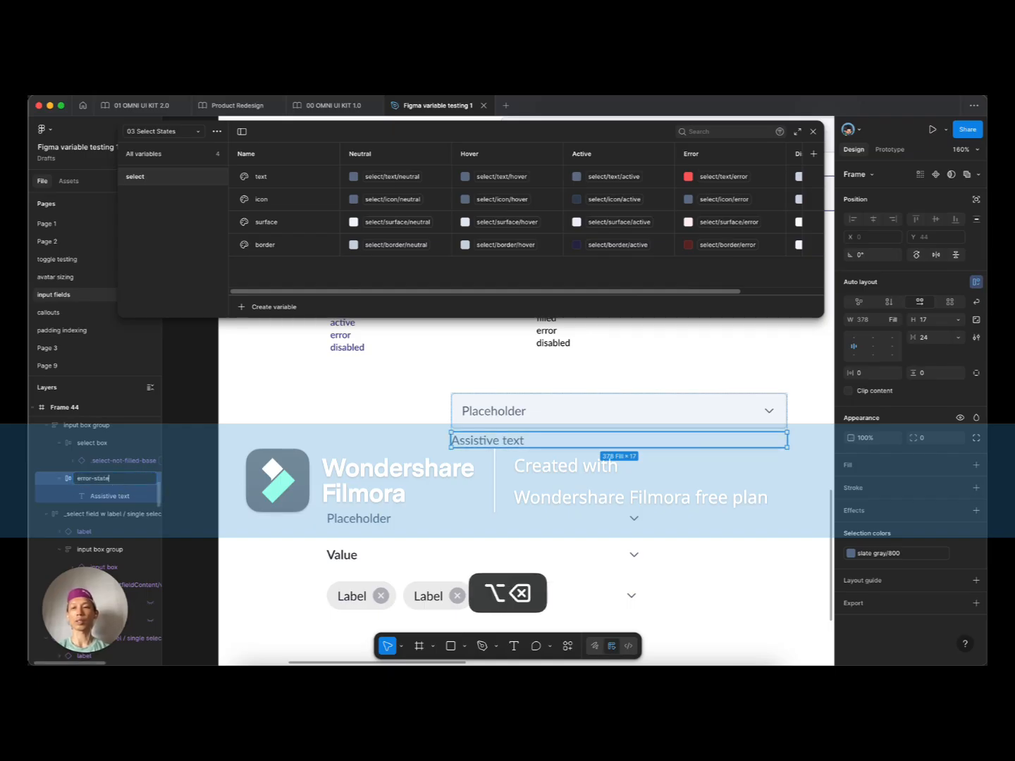
type("state")
key("BackSpace")
type("us")
key("alt+BackSpace")
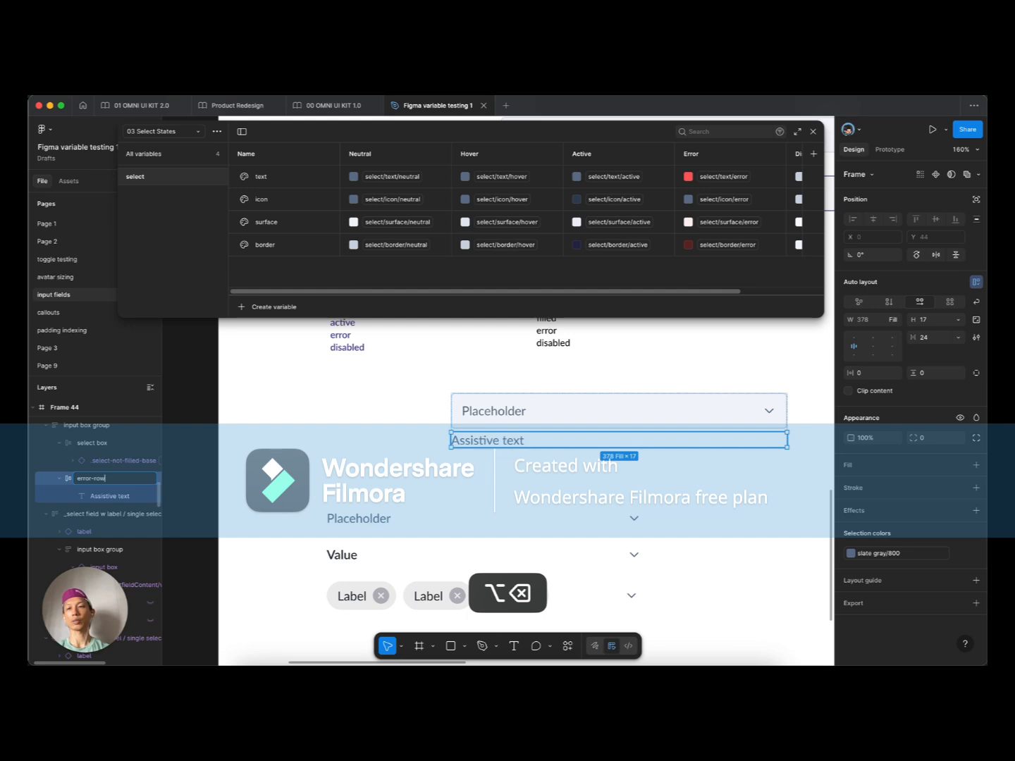
type("row")
key("Return")
Step: Rename the Assistive text layer to msg
double_click(107, 498)
type("msg")
key("Return")
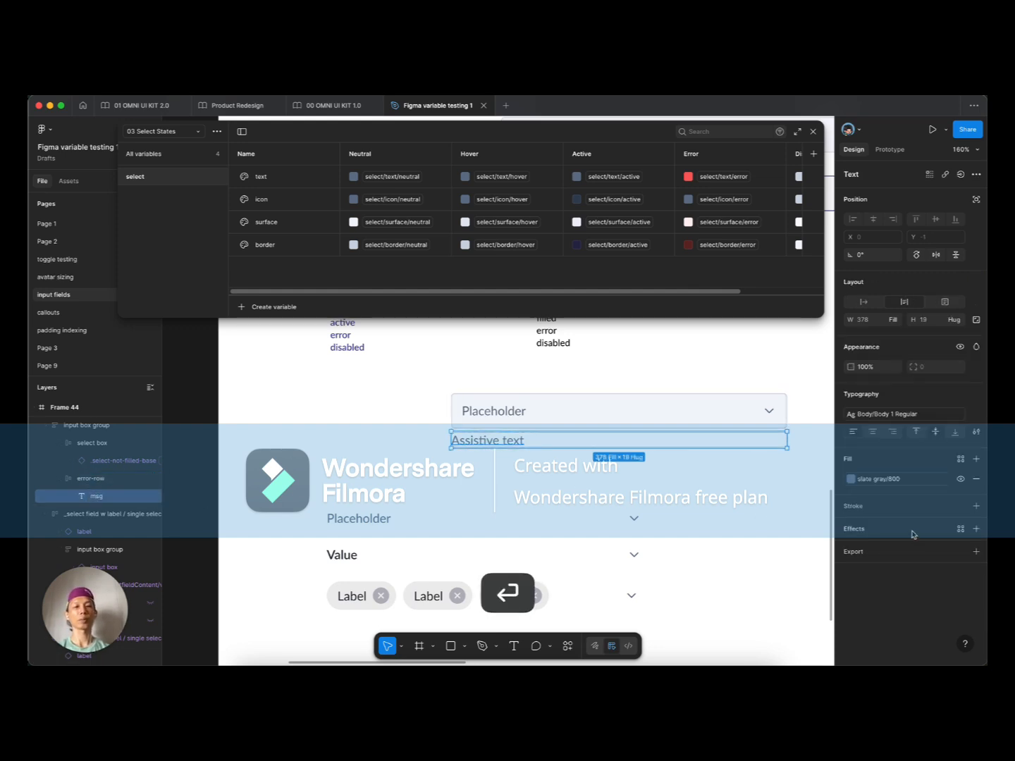
Step: In 01 Select Foundation, scope the error-text variable to include text fills
left_click(895, 482)
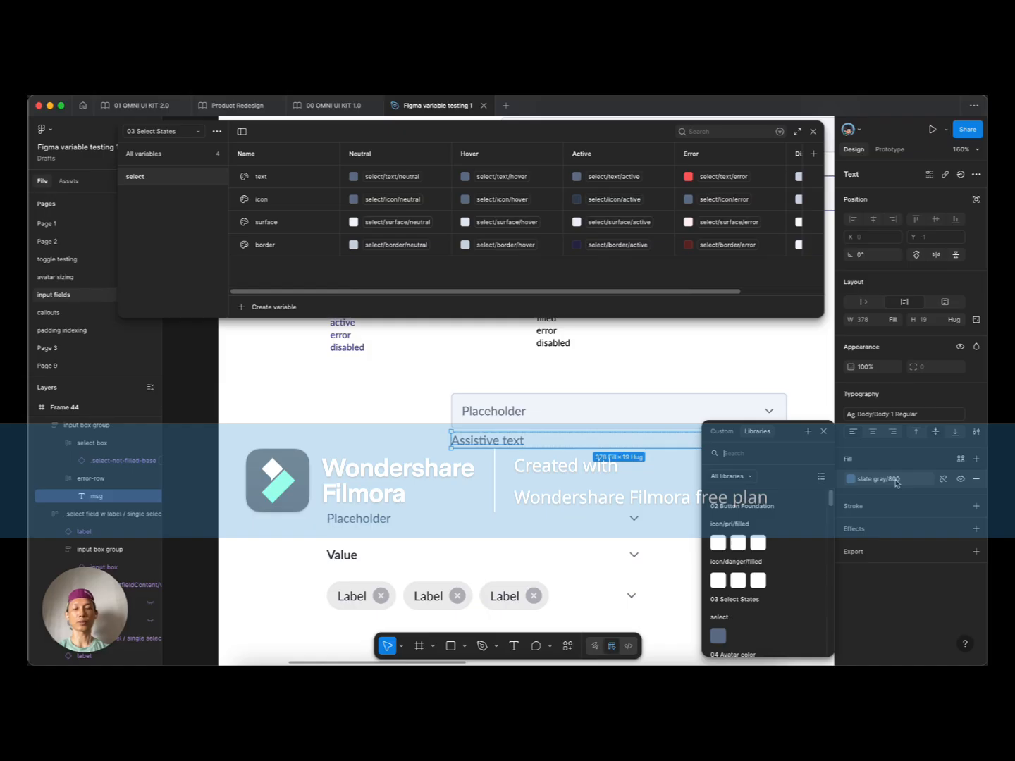
type("error")
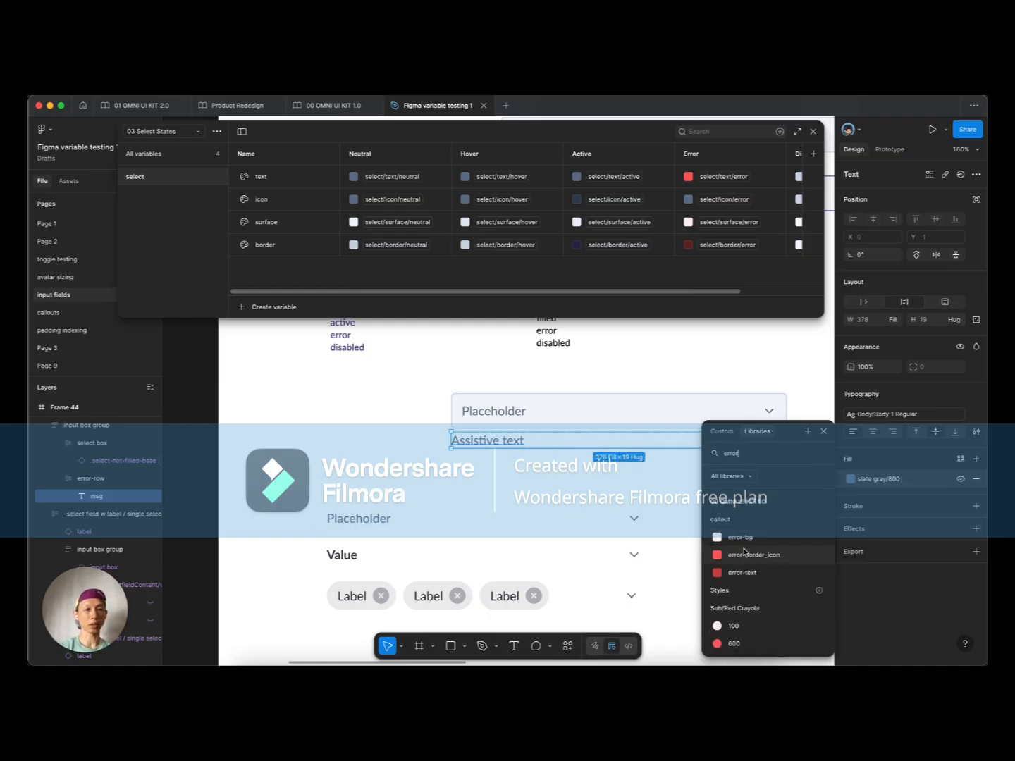
left_click(195, 132)
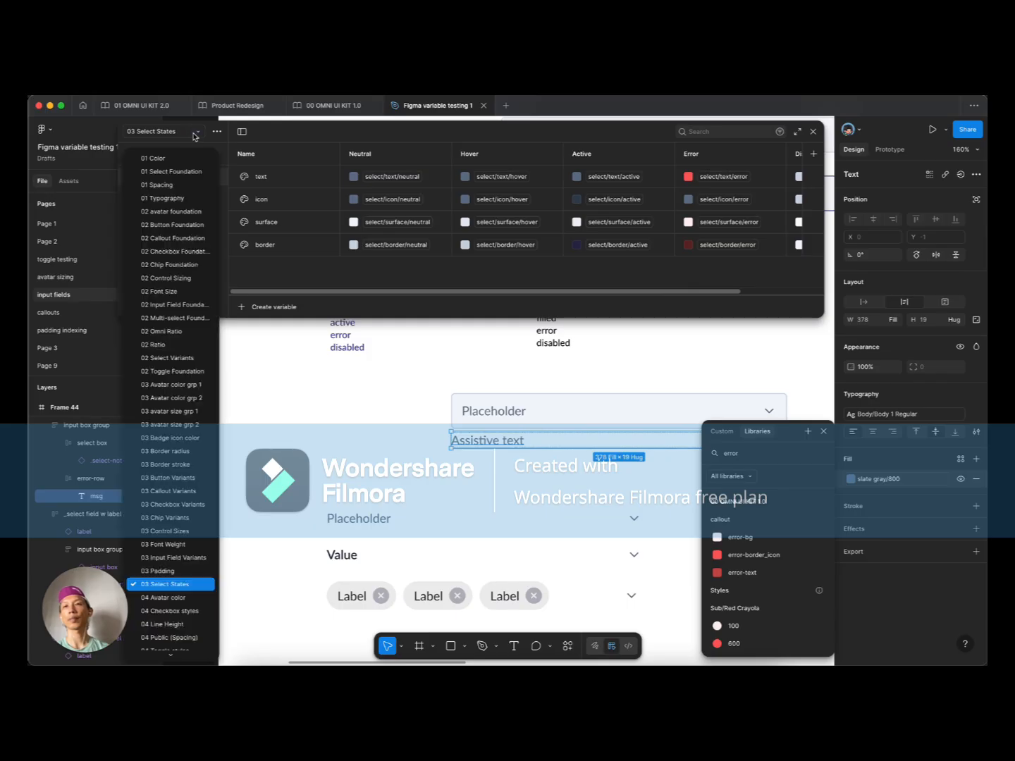
left_click(186, 174)
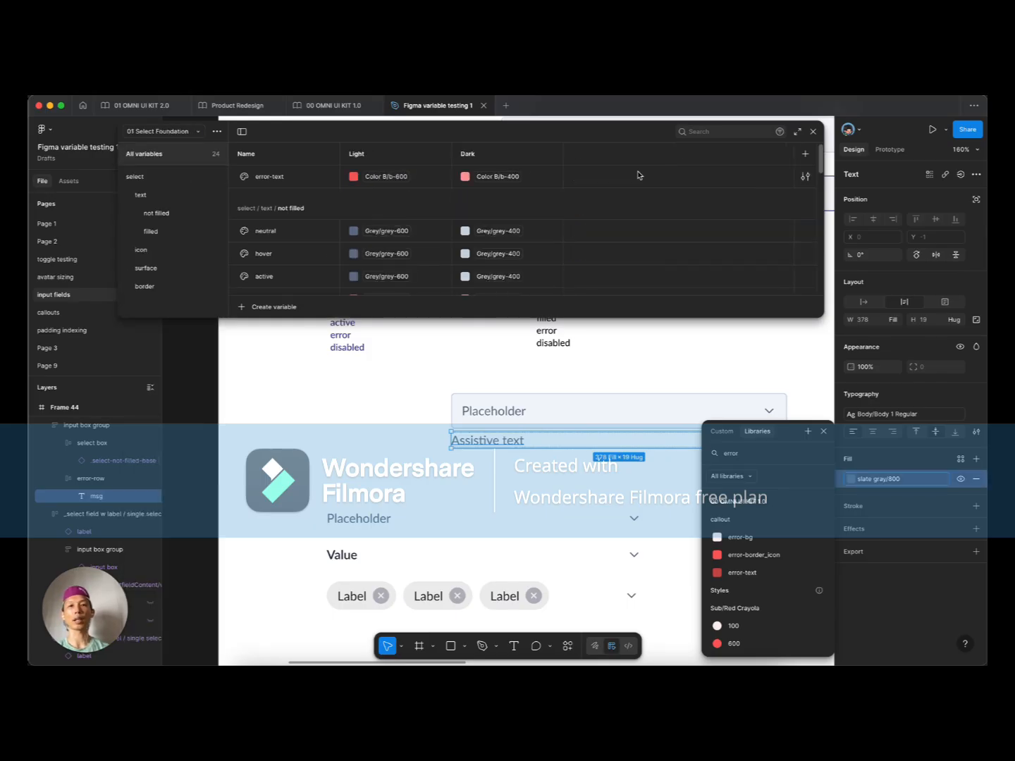
left_click(808, 179)
left_click(707, 194)
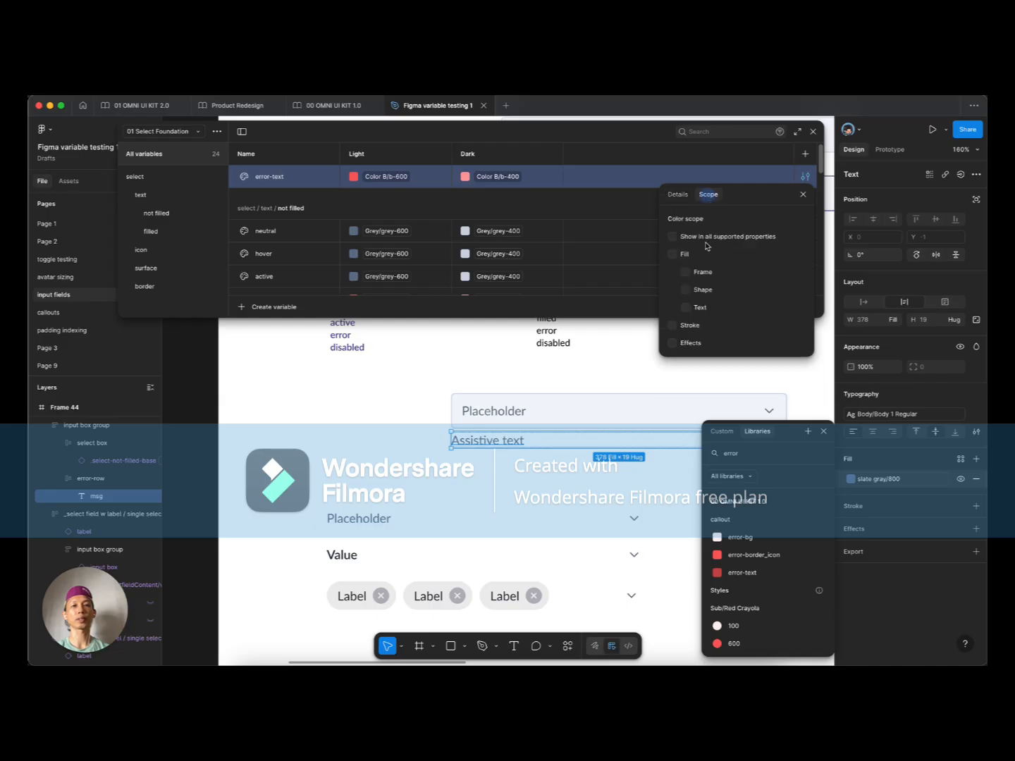
left_click(686, 308)
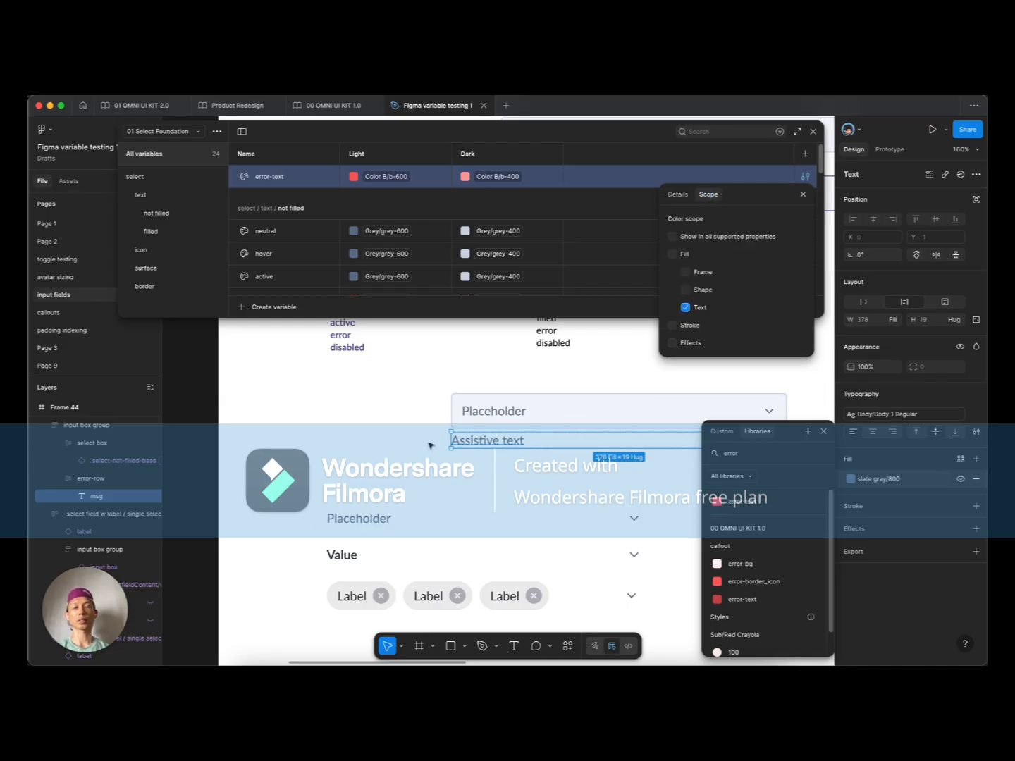
Step: Apply error-text to the msg layer's fill, turning the assistive text red
left_click(745, 502)
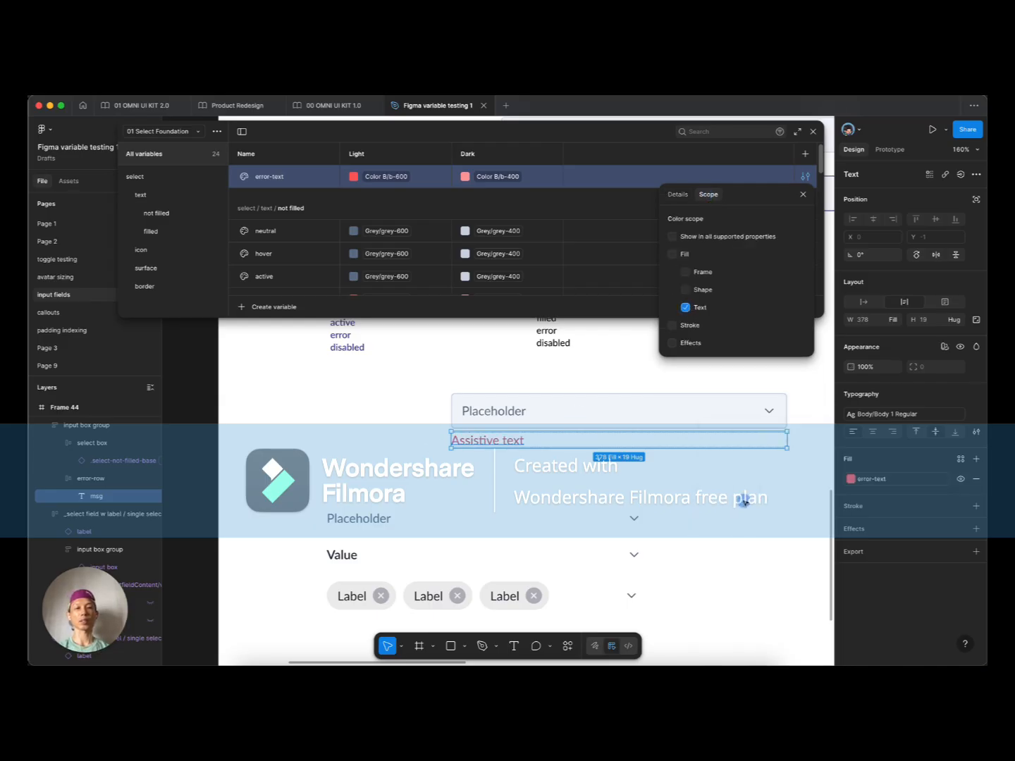
left_click(417, 436)
left_click(477, 438)
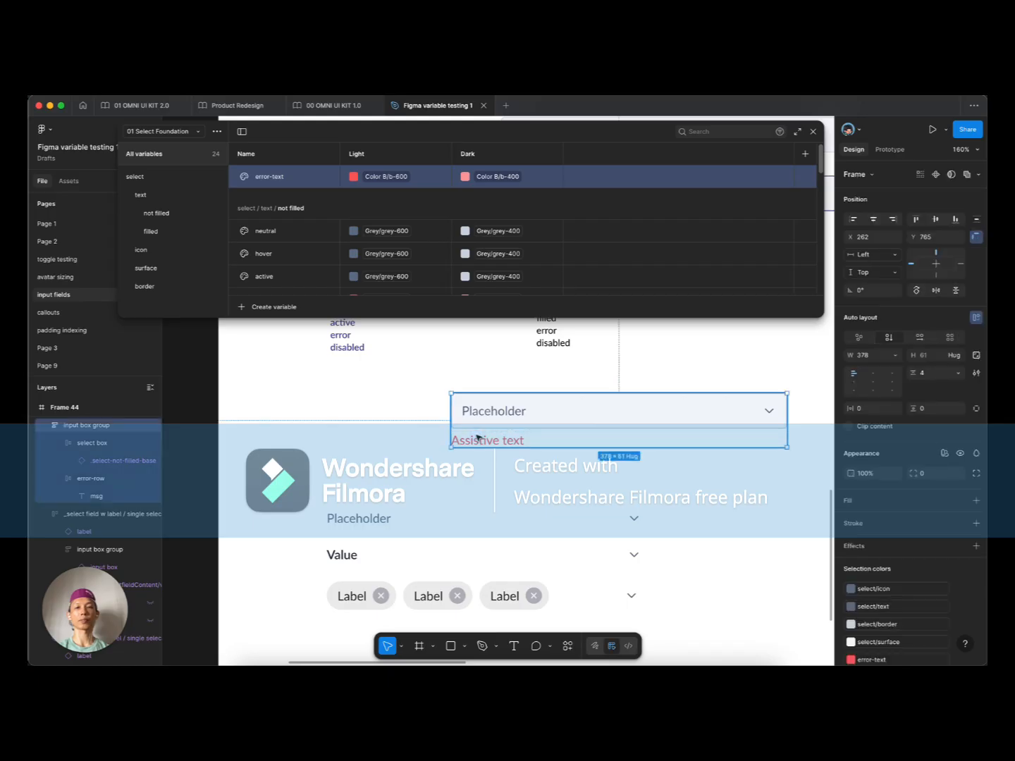
scroll(620, 515, "up", 3)
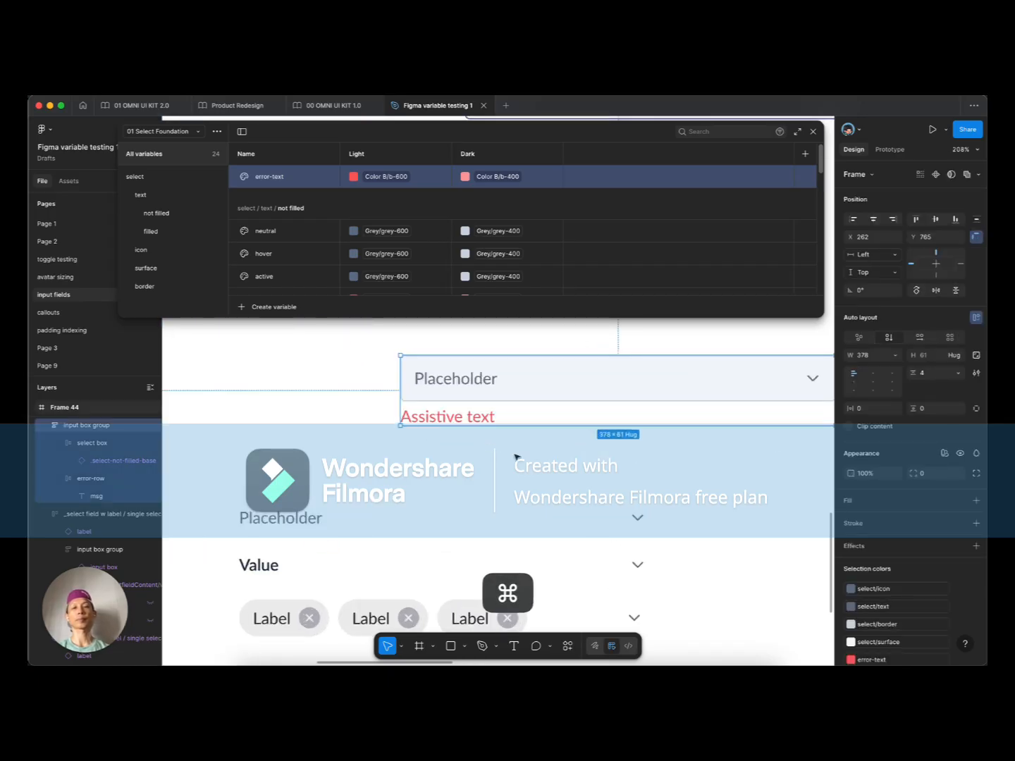
Step: Change the red assistive text under the field to read 'Error msg'
double_click(472, 417)
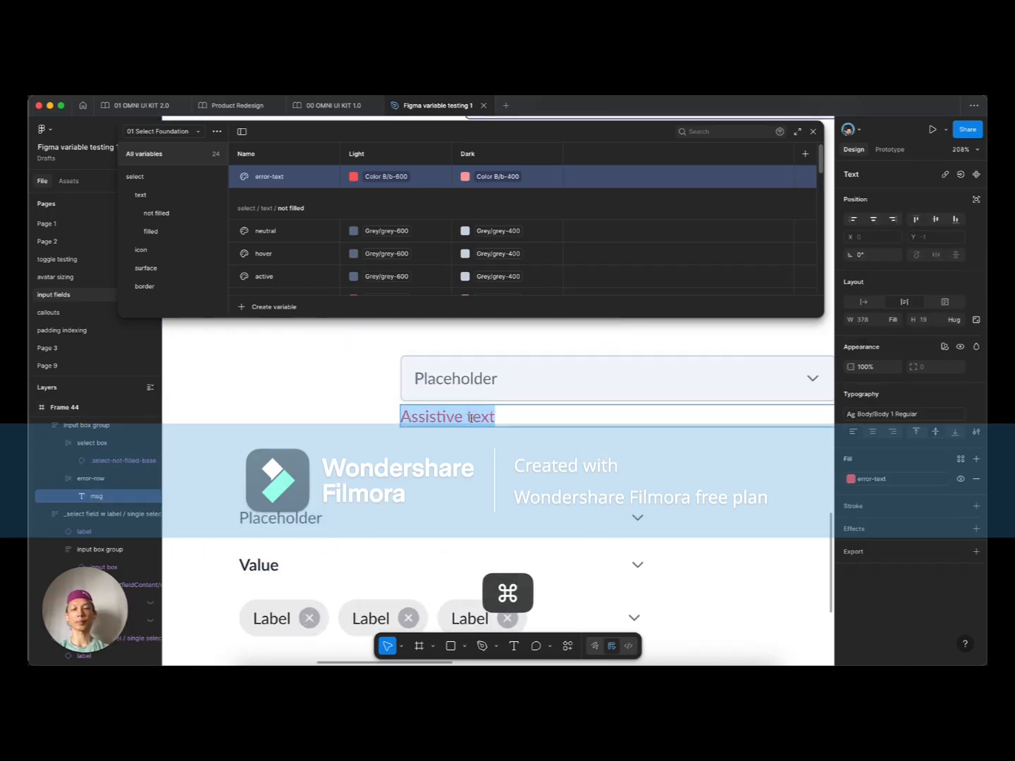
type("Chai")
key("super+BackSpace")
type("Error msg")
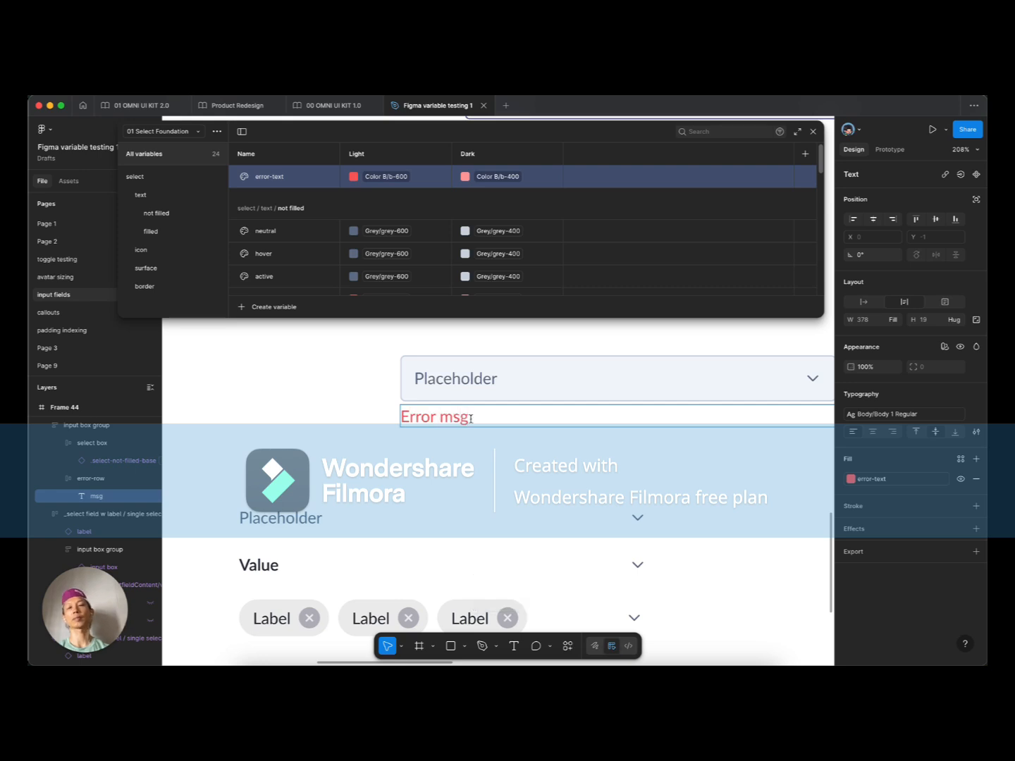
key("Escape")
scroll(386, 415, "down", 1)
scroll(386, 416, "down", 5)
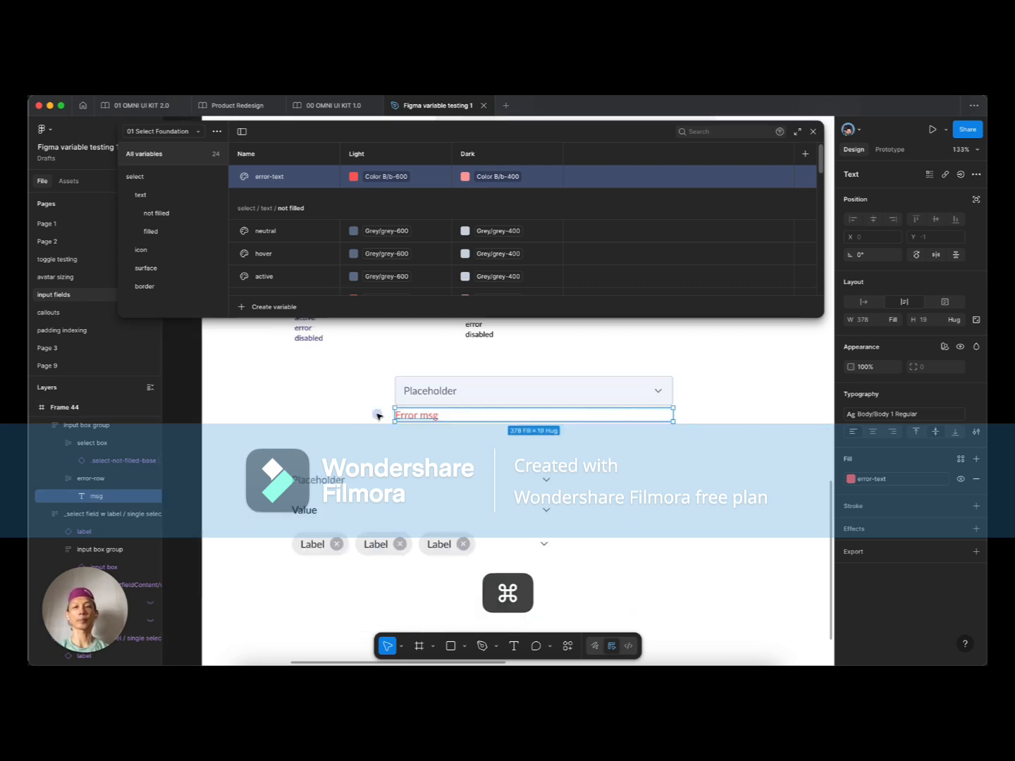
left_click(377, 414)
Step: Rename the input box group to 'select field'
left_click(421, 399)
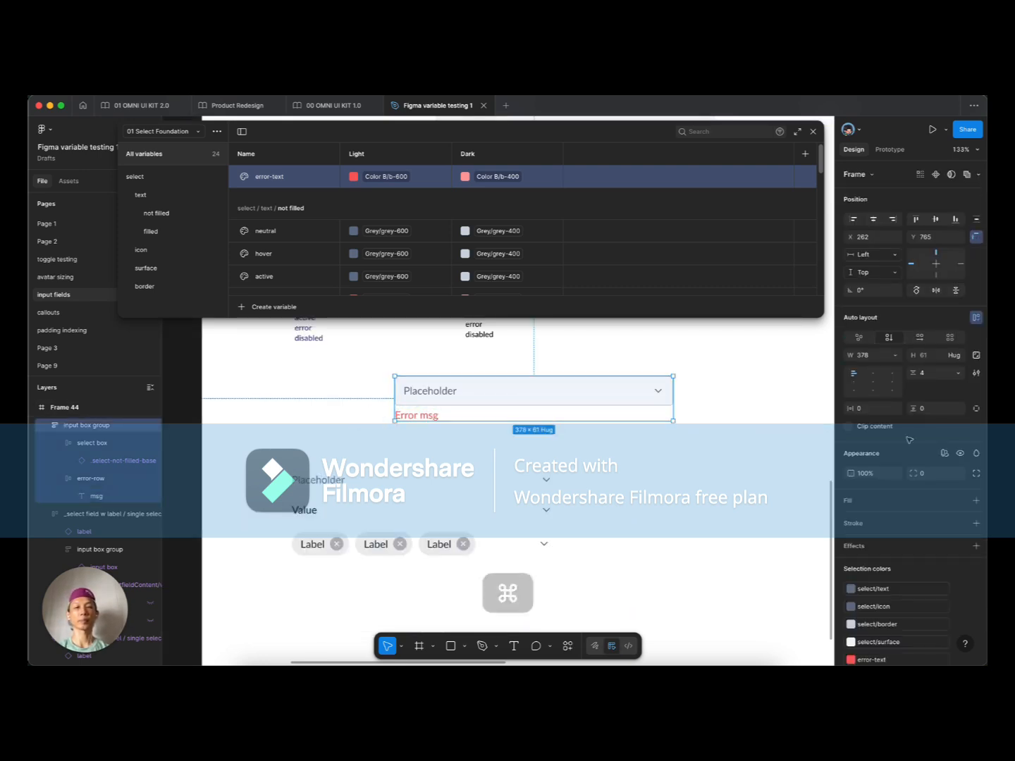
left_click(359, 422)
scroll(383, 431, "up", 2)
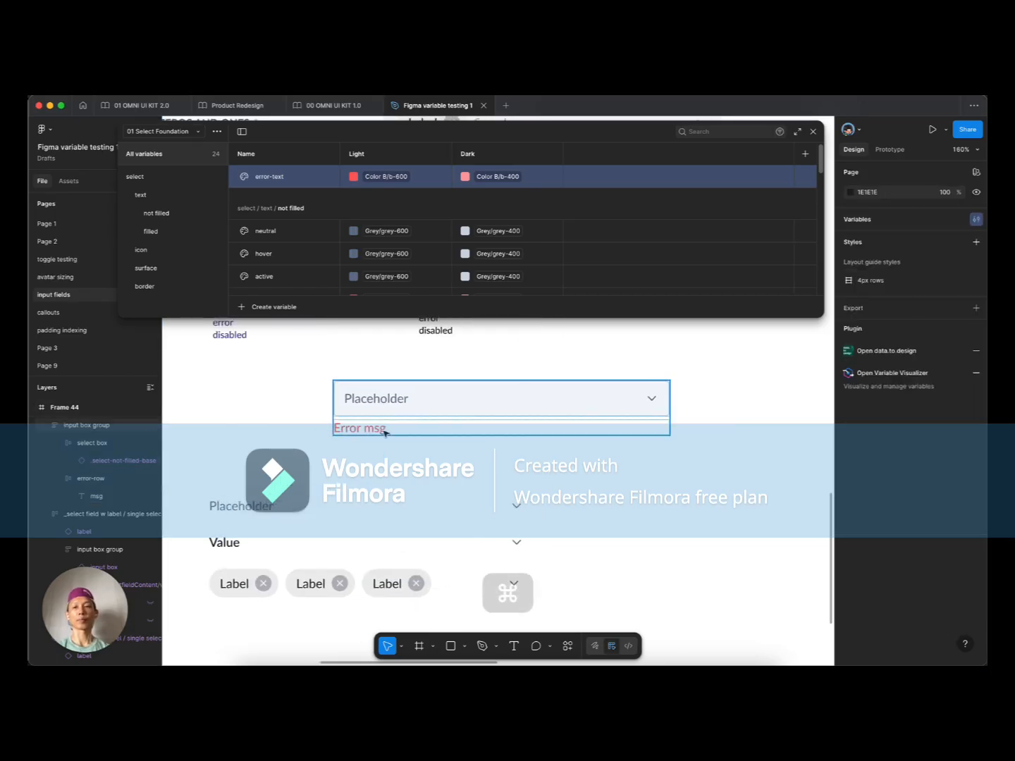
left_click(384, 433)
key("super+r")
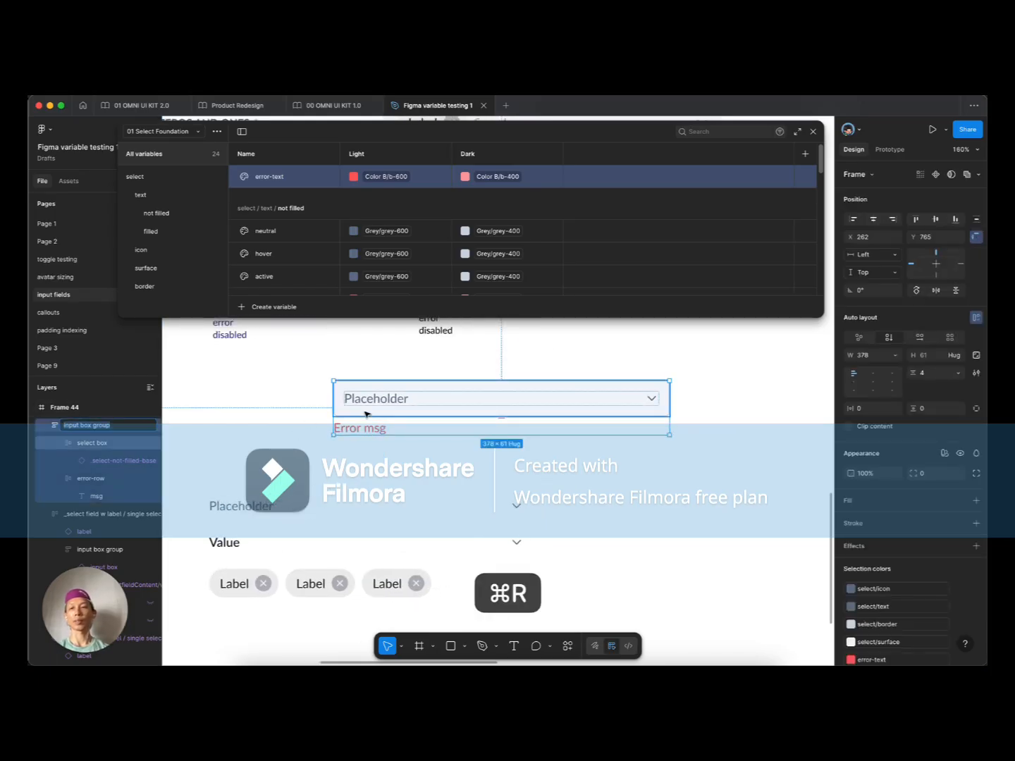
type("select field")
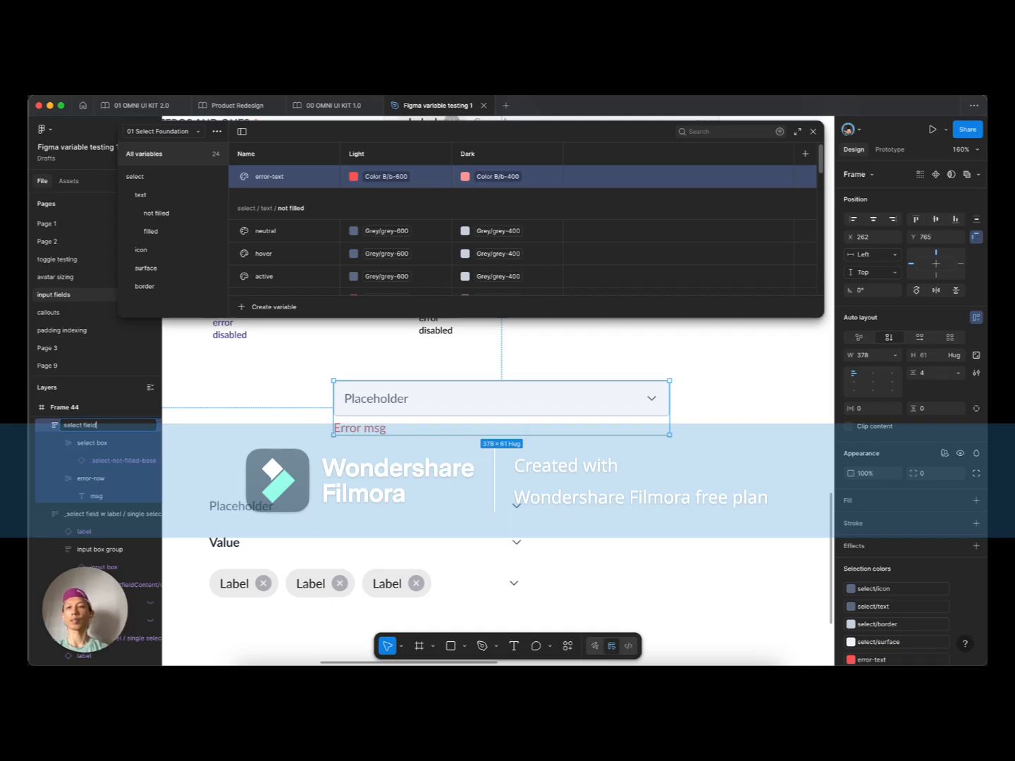
key("Return")
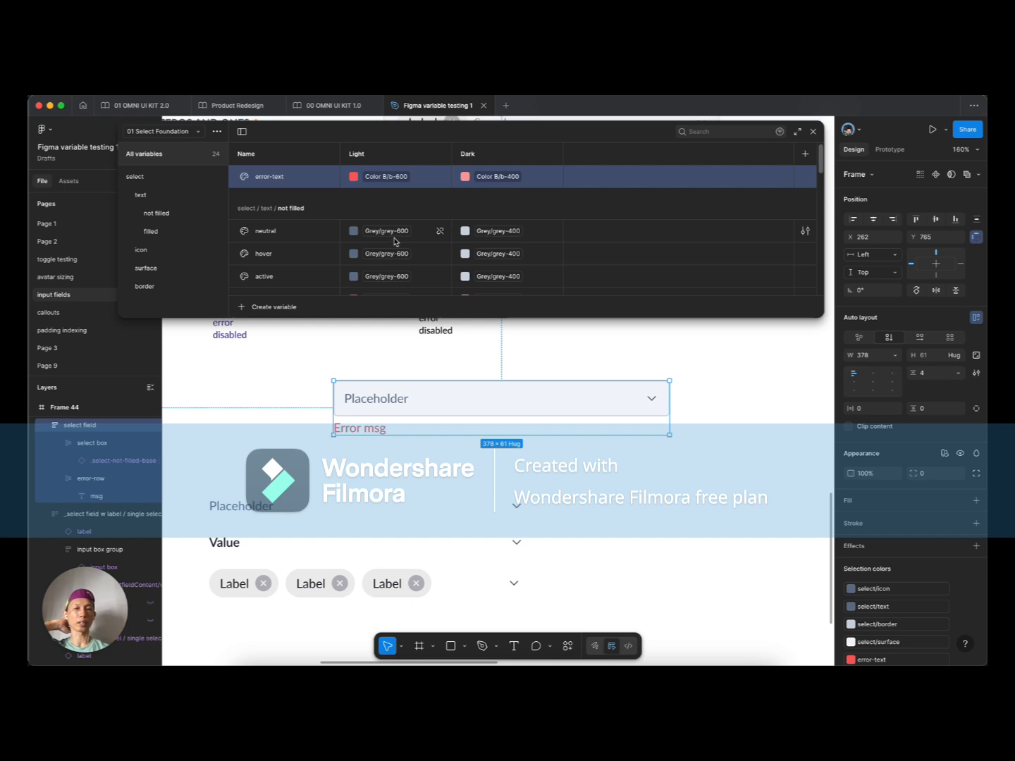
left_click(184, 132)
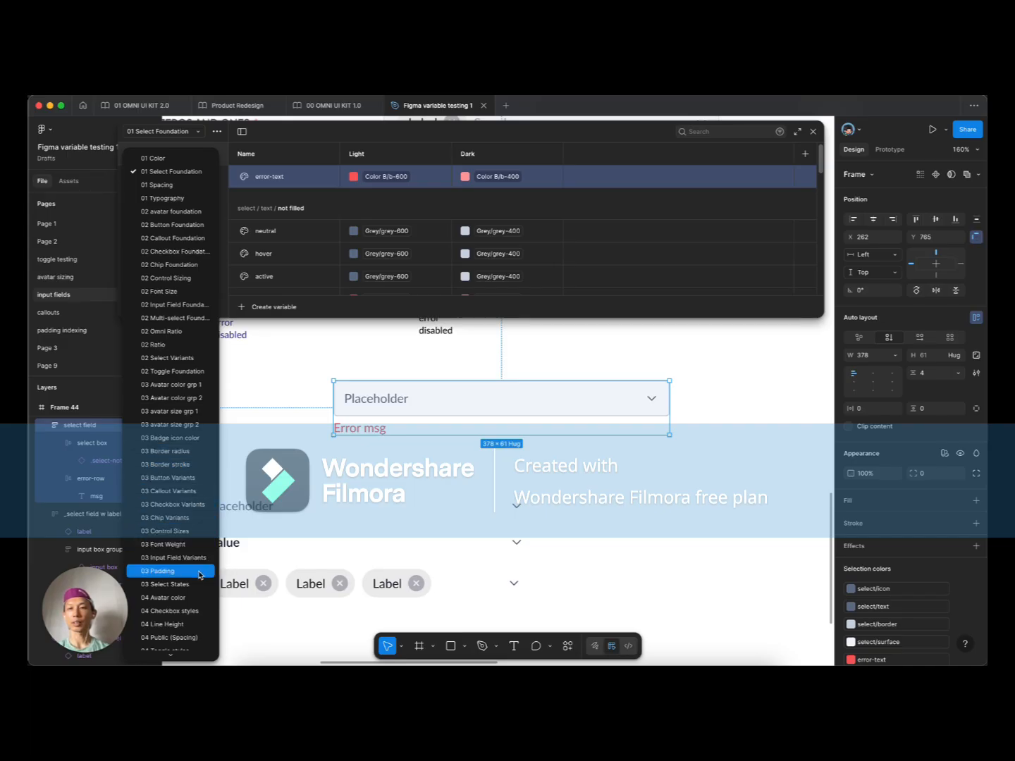
Step: Create a Boolean variable named error-row in the 03 Select States collection
left_click(165, 584)
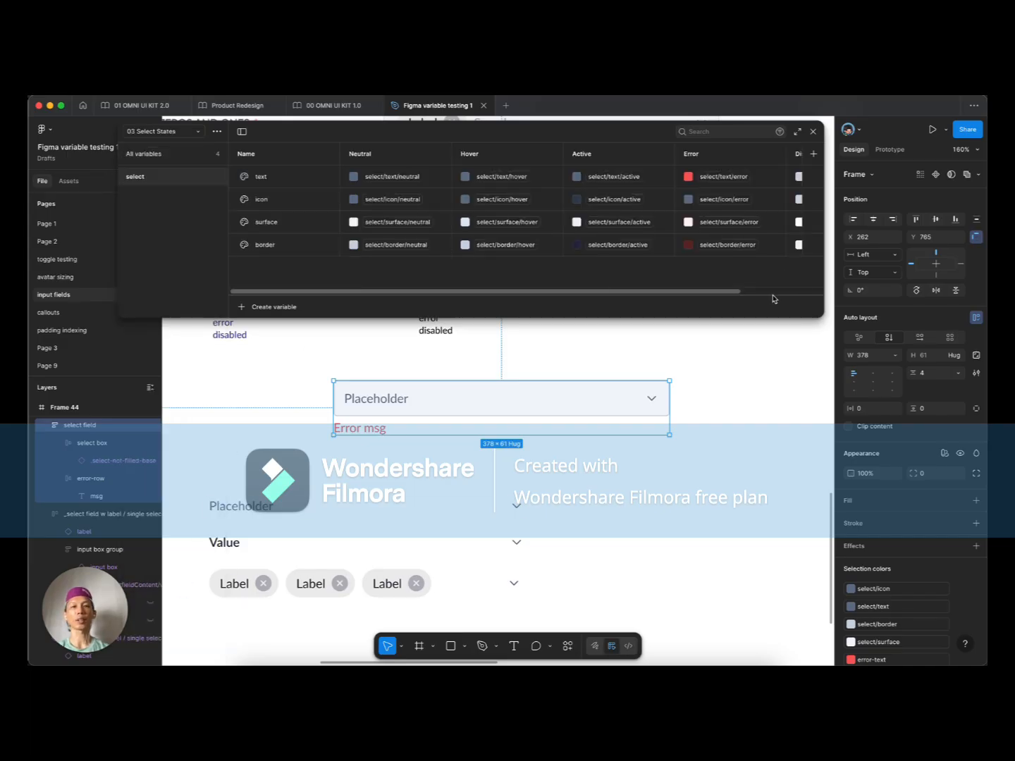
left_click_drag(768, 318, 768, 358)
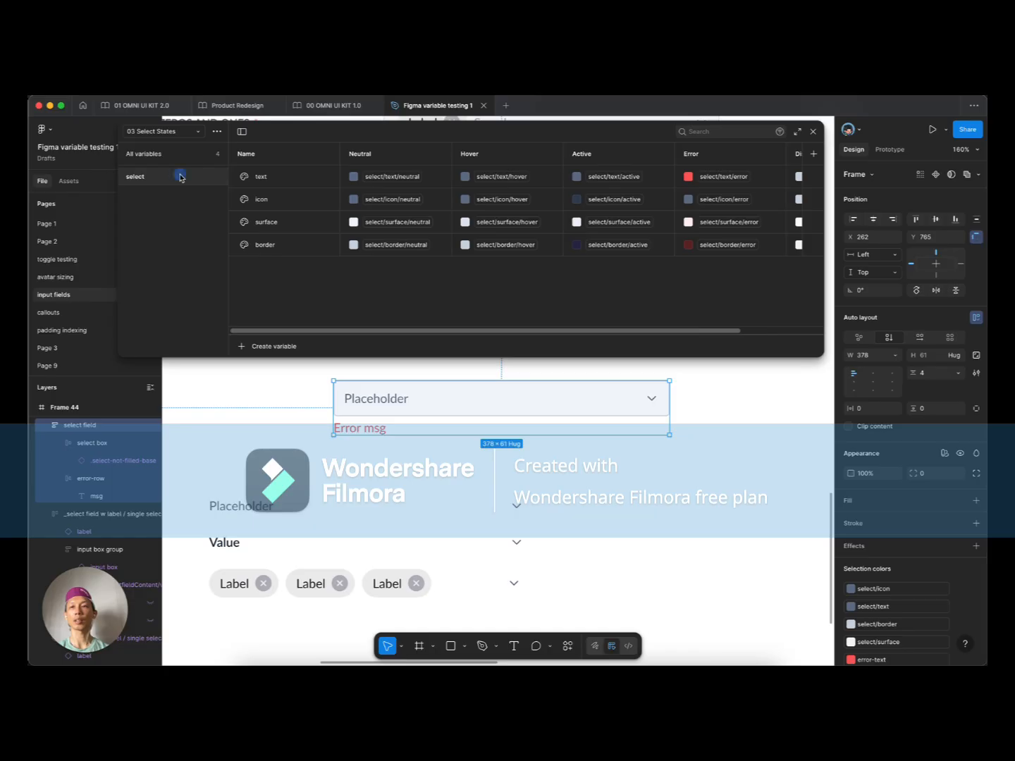
left_click(286, 347)
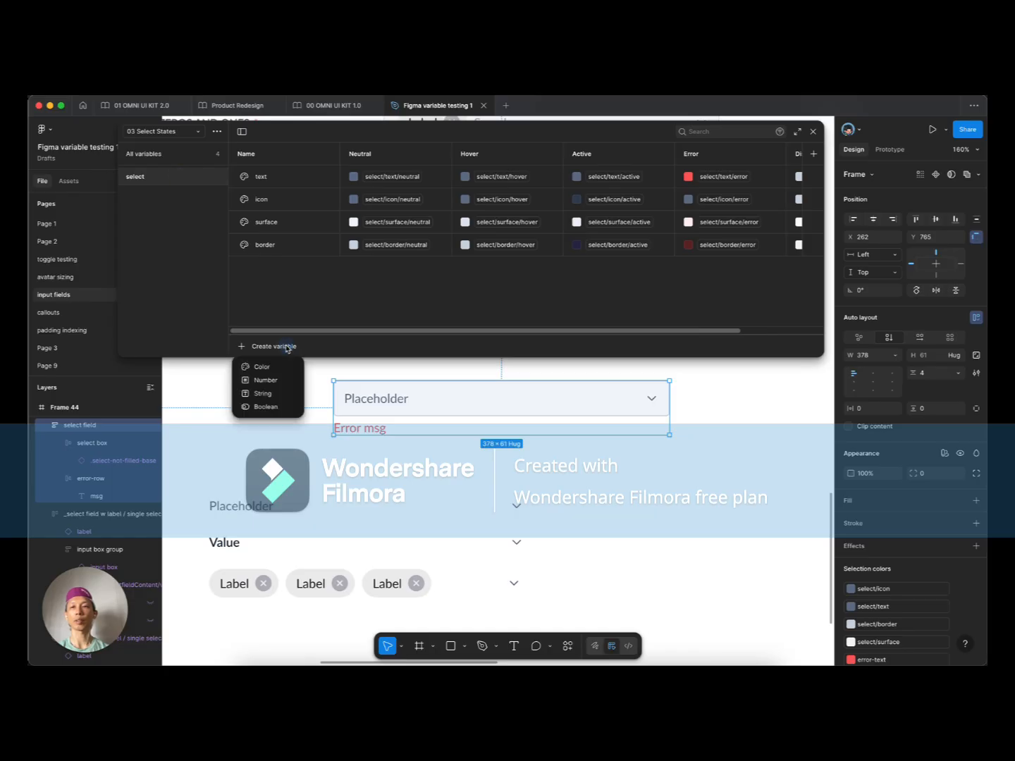
left_click(272, 408)
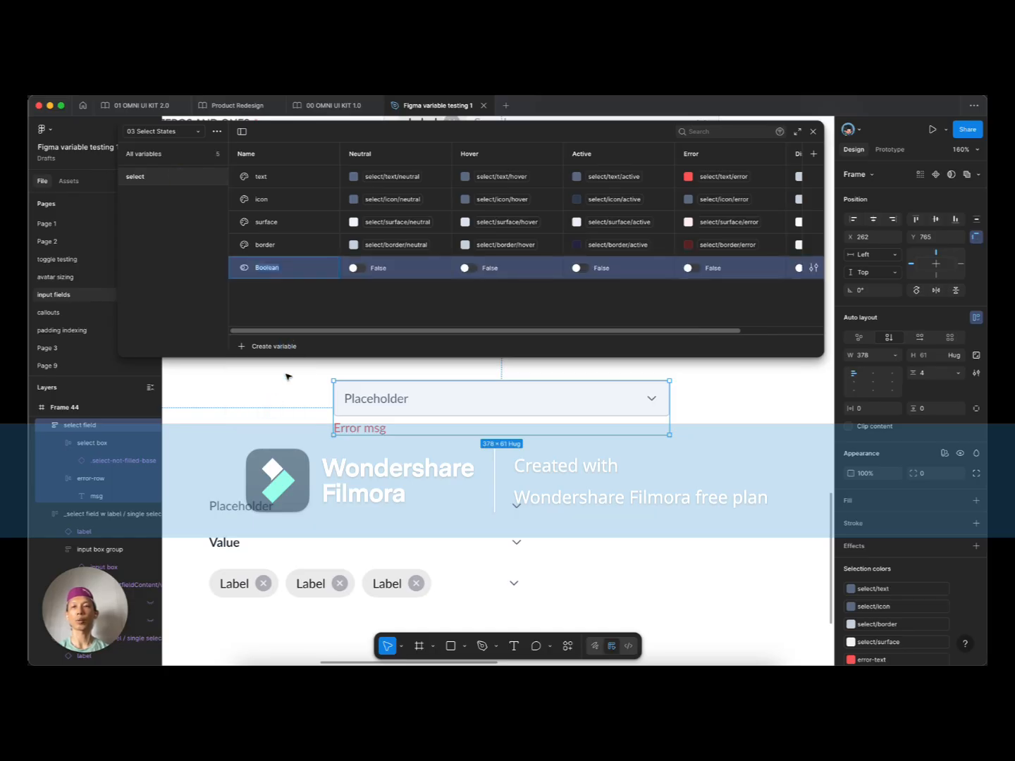
type("error")
key("BackSpace")
key("BackSpace")
type("-row")
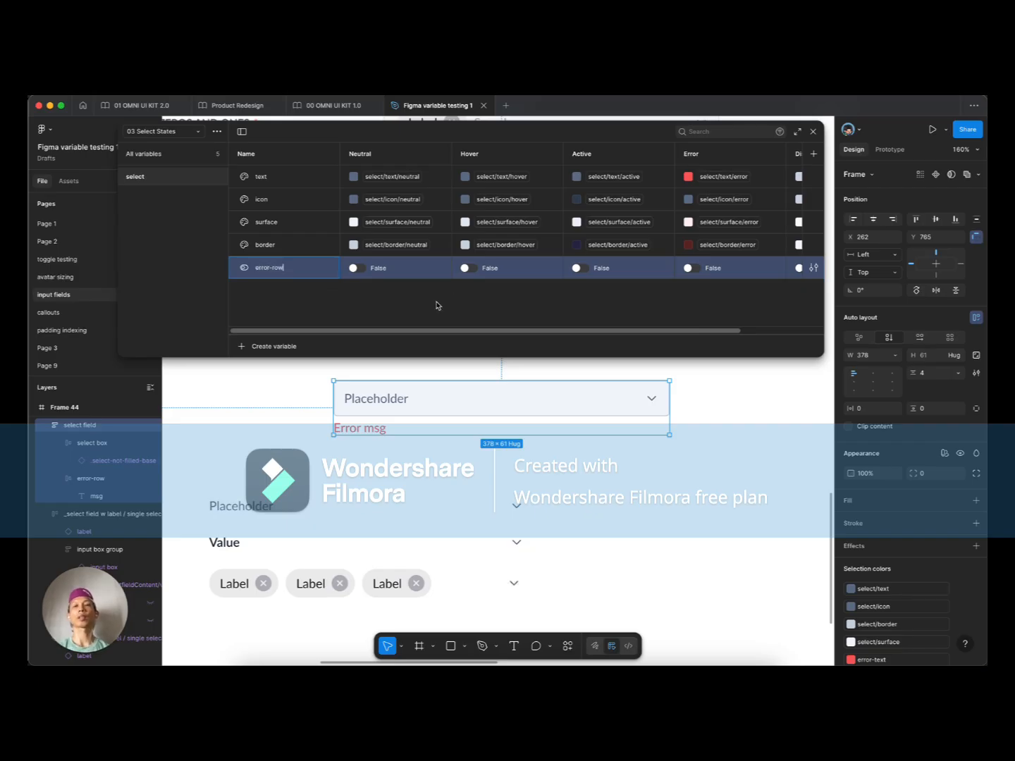
left_click(437, 305)
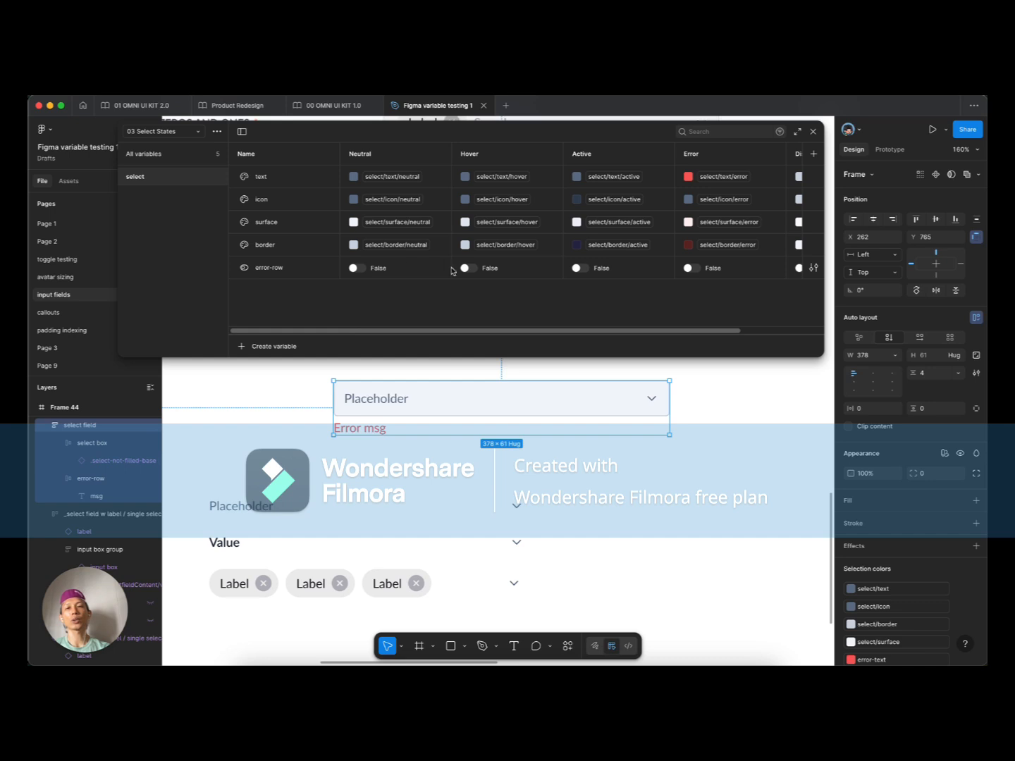
Step: Set error-row to True in the Error mode column only
left_click(694, 269)
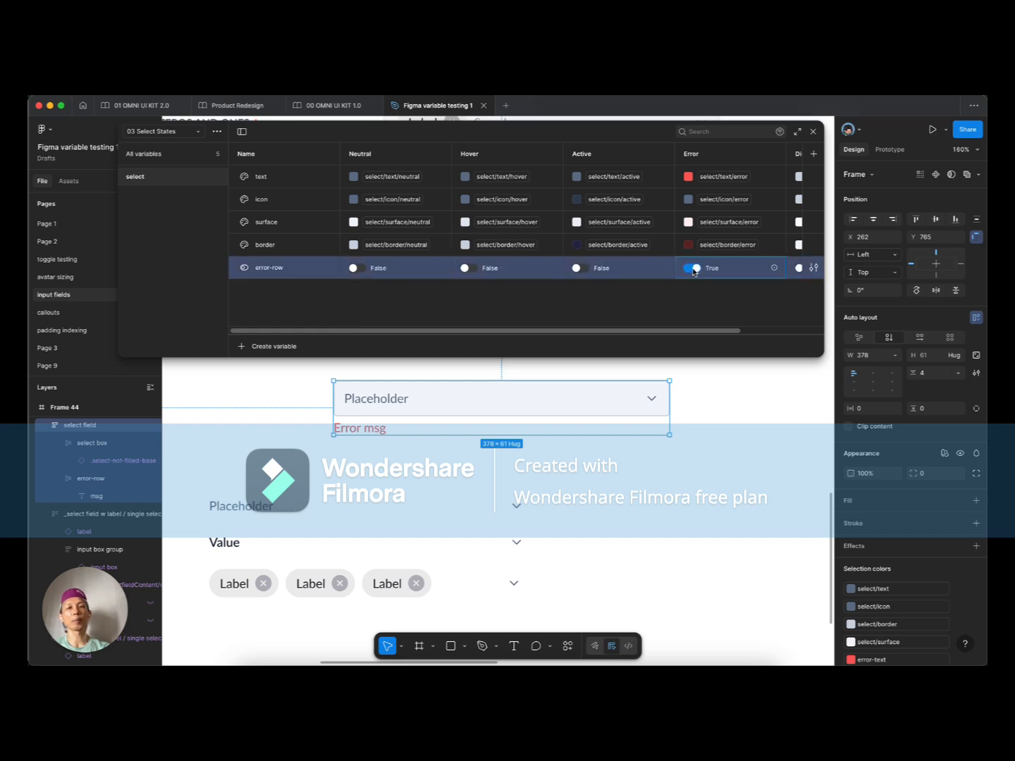
scroll(726, 272, "right", 5)
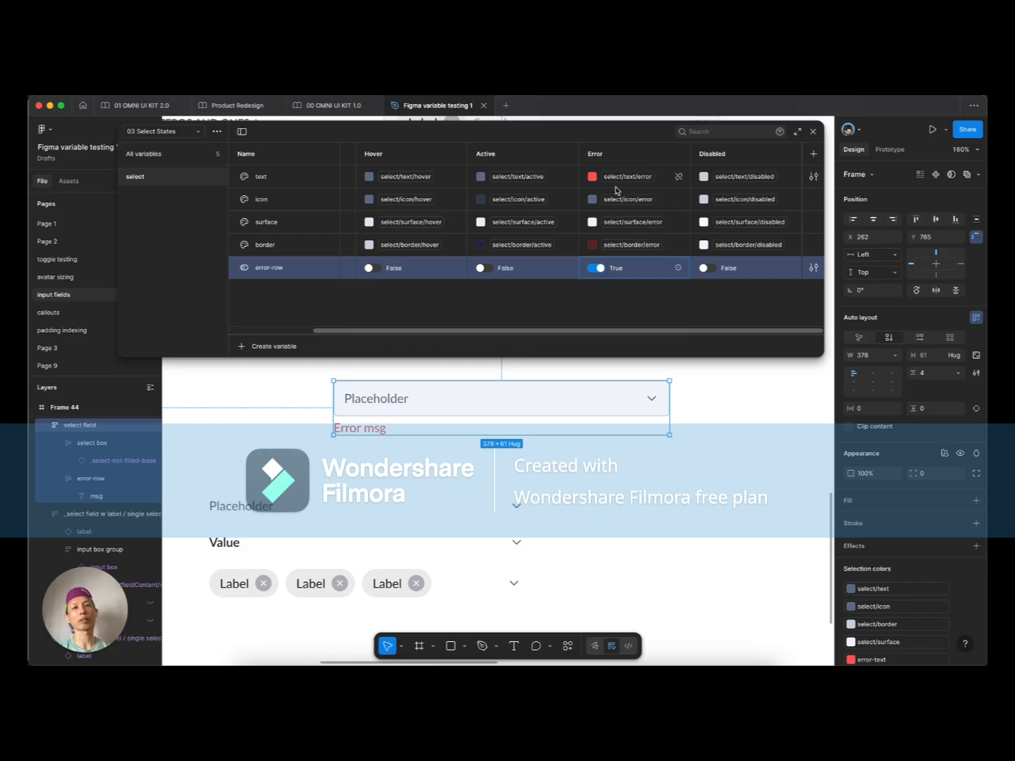
left_click(814, 267)
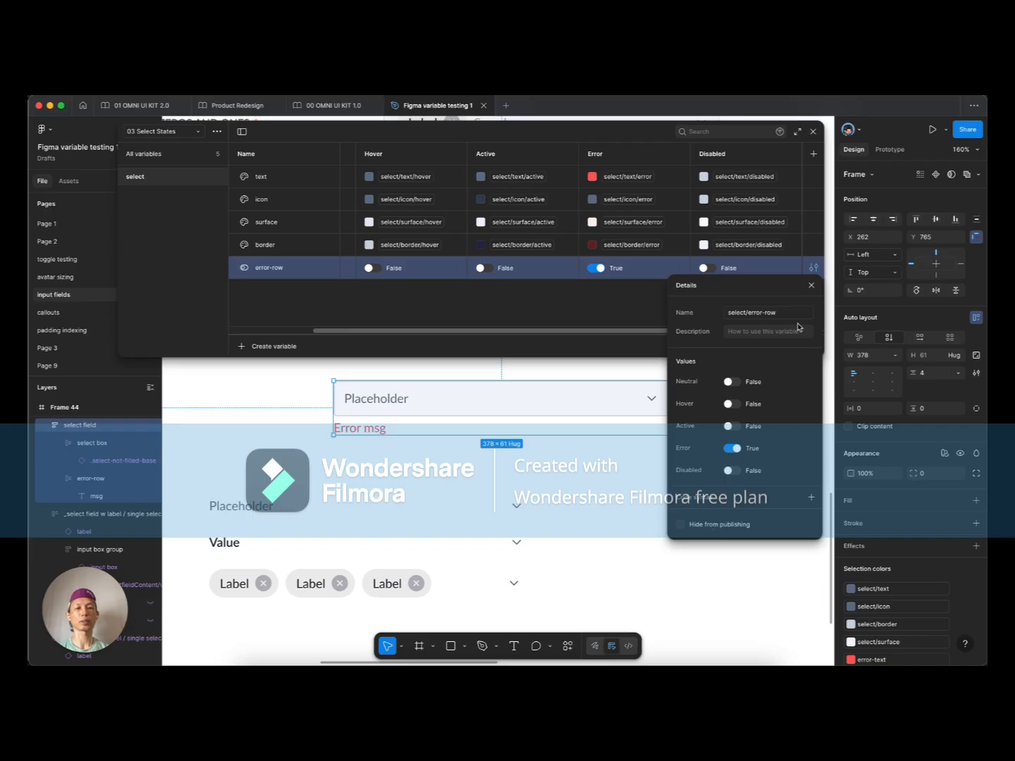
left_click(810, 286)
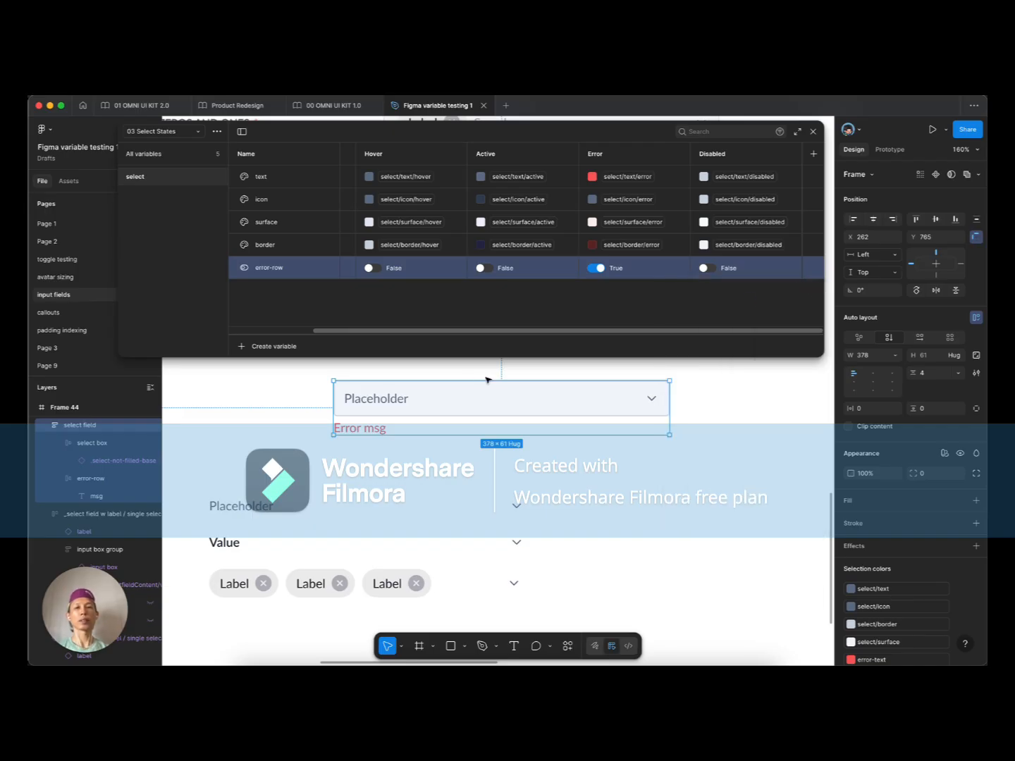
left_click(373, 428)
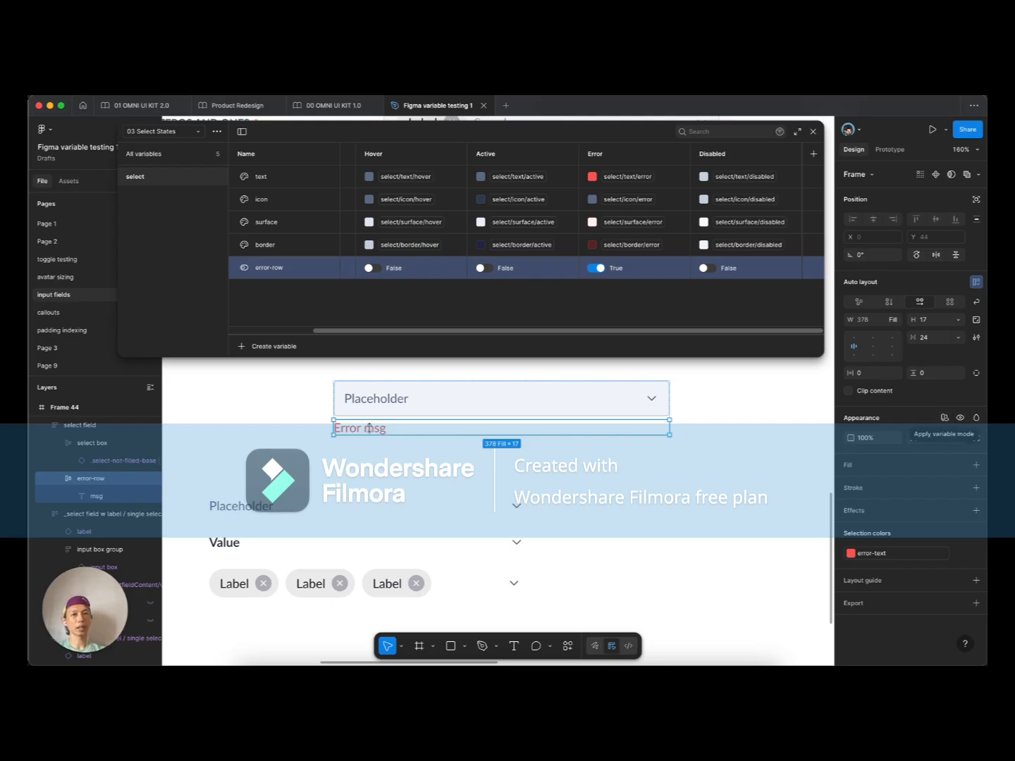
Step: Turn the whole select field frame into a component with Option+Cmd+K
left_click(273, 413)
left_click(357, 416)
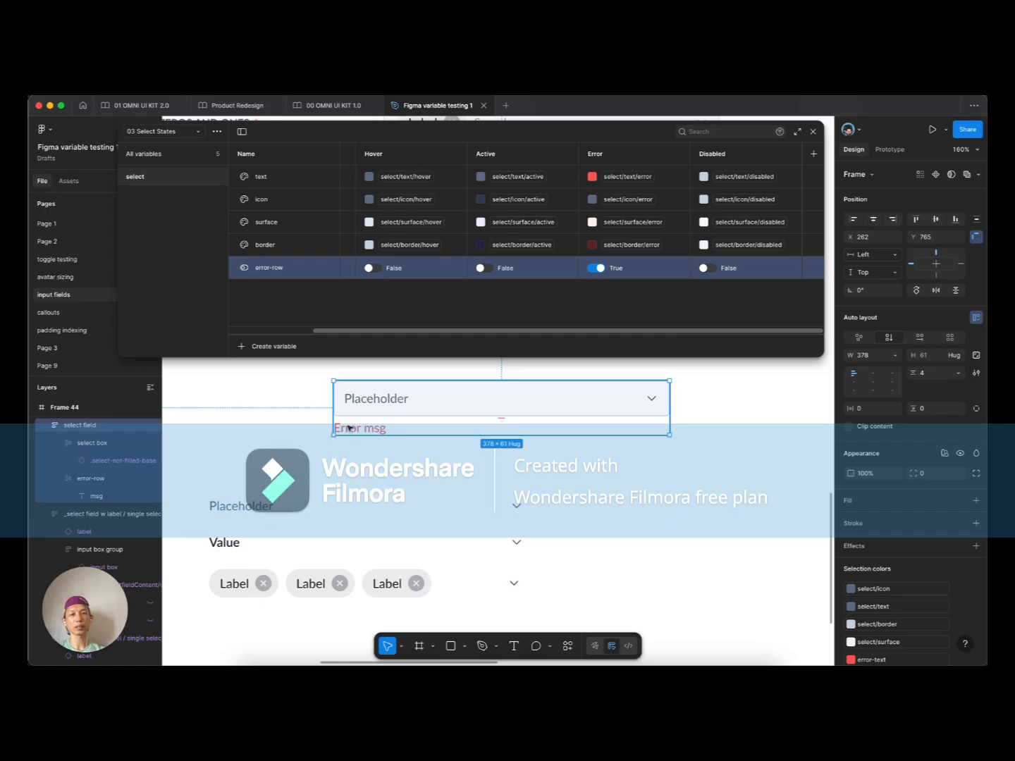
left_click(348, 428)
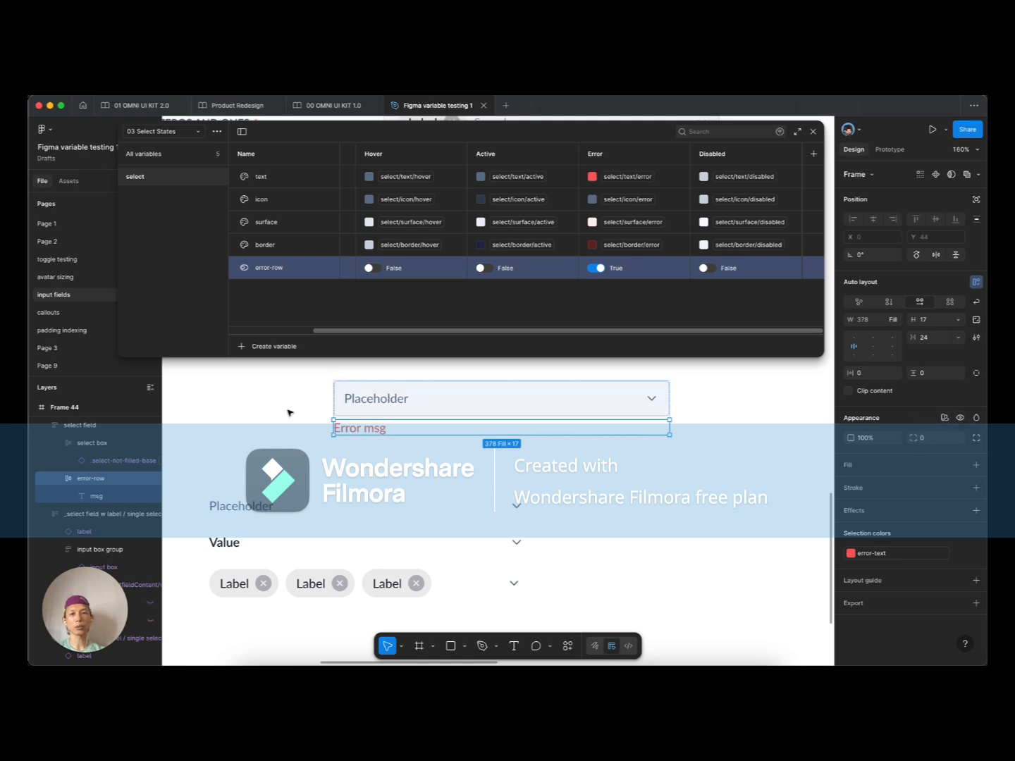
left_click(408, 422)
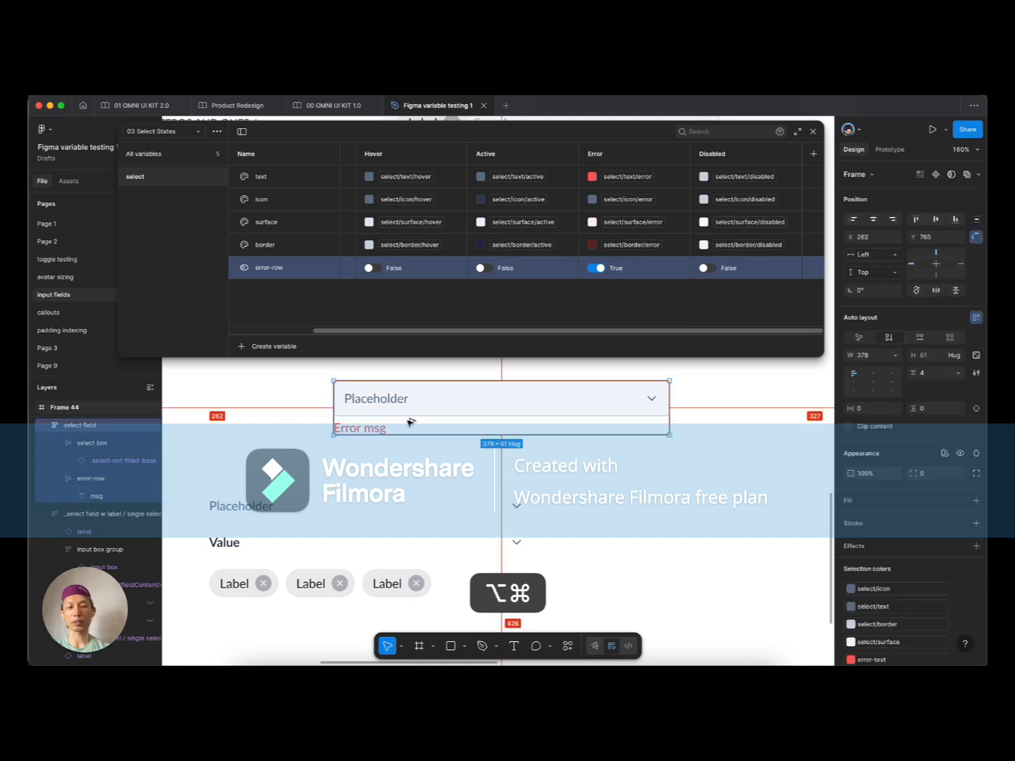
key("alt+super+k")
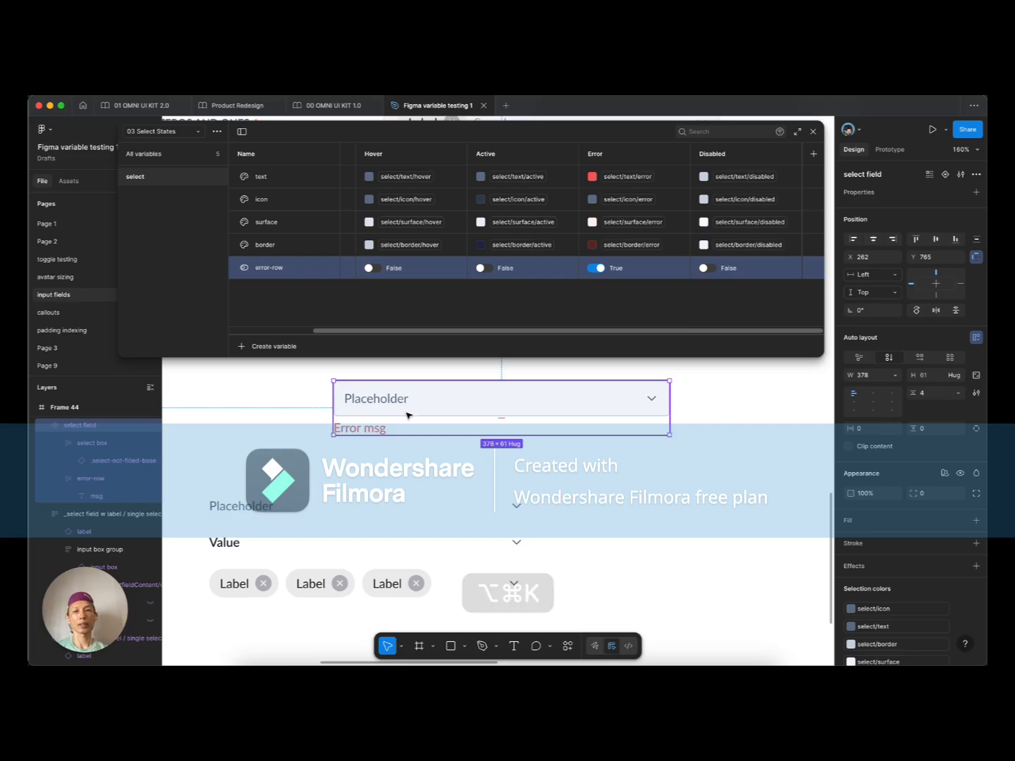
left_click(367, 428)
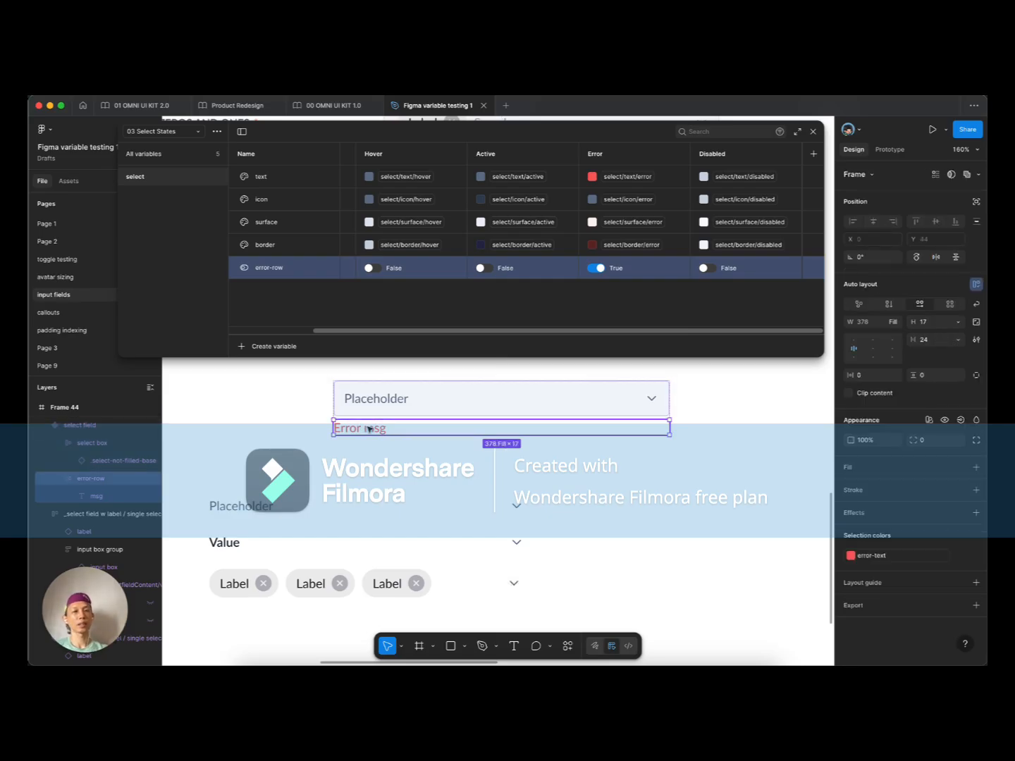
left_click(352, 420)
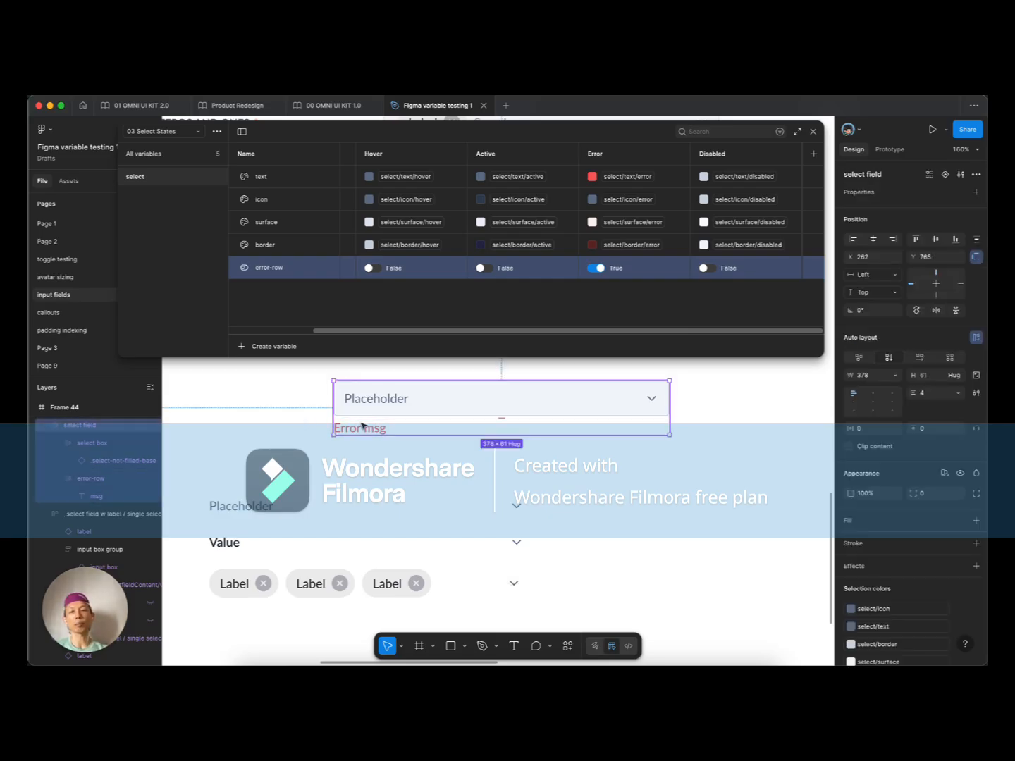
Step: Undo the component creation, reselect the select field frame, and recreate the component
key("super+z")
key("super+z")
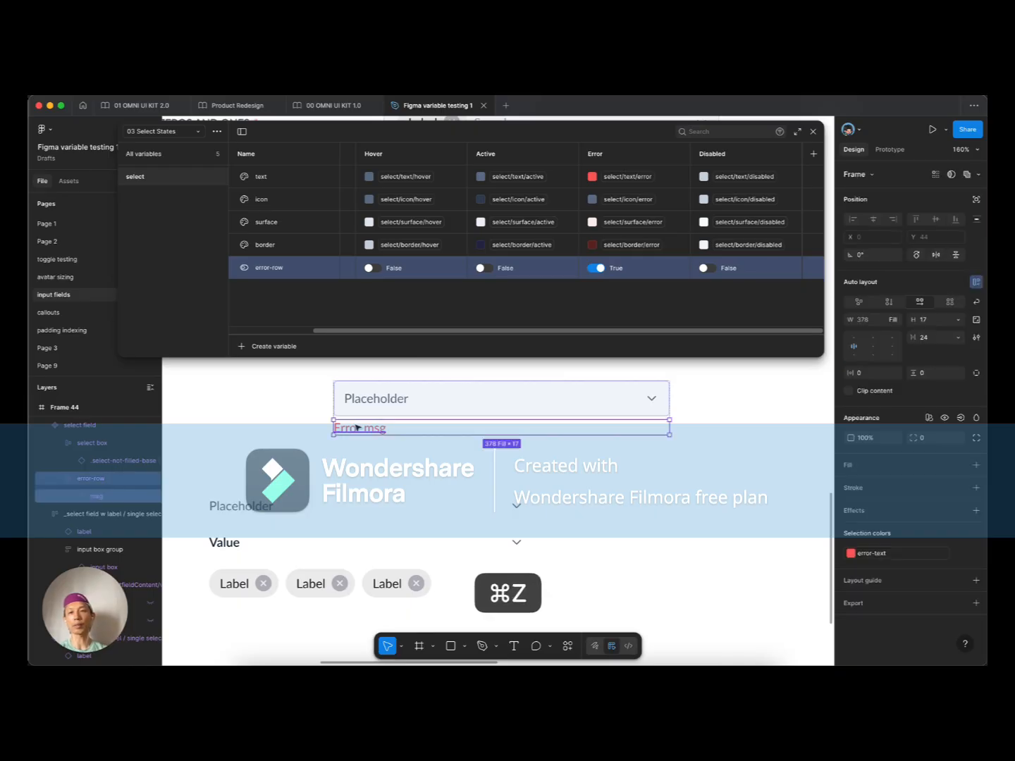
key("super+z")
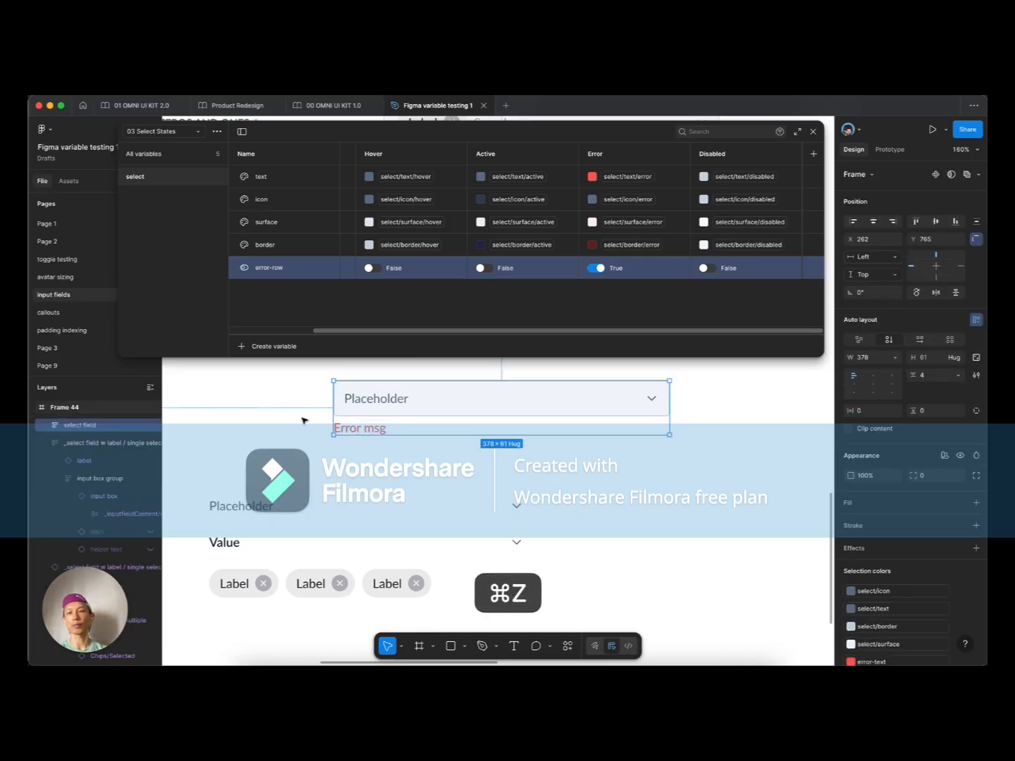
double_click(361, 426)
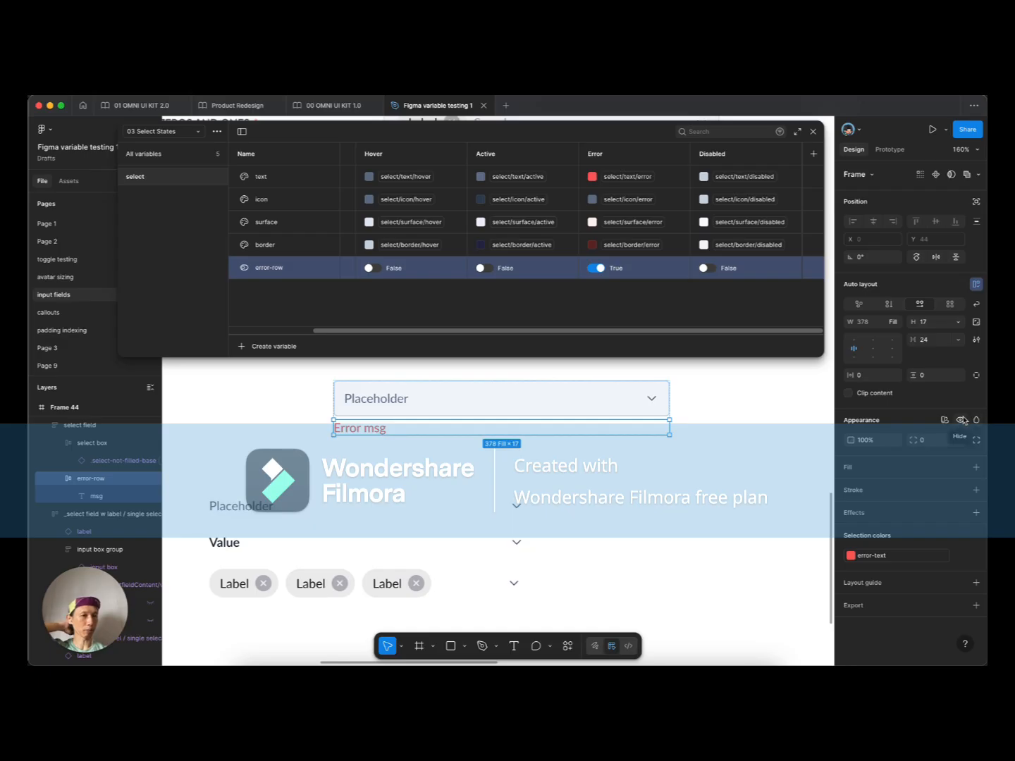
left_click(290, 398)
left_click(367, 396)
key("alt+super+k")
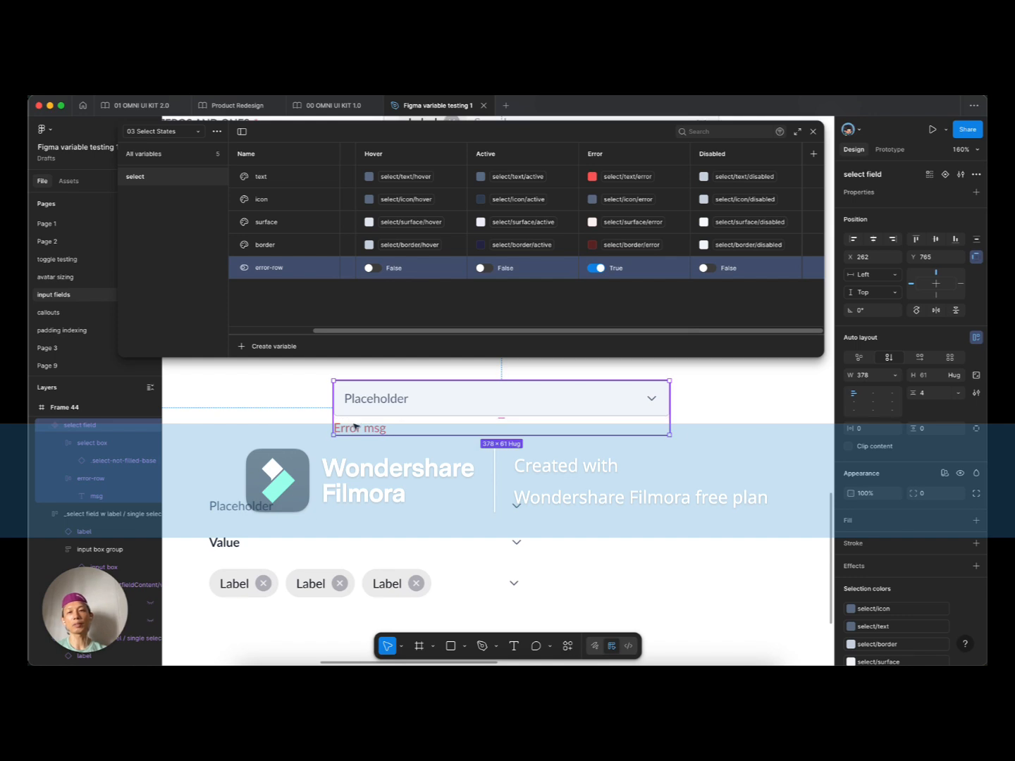
Step: Bind the error-row layer's visibility to the select/error-row Boolean, hiding Error msg so the field hugs 378 × 40
left_click(352, 425)
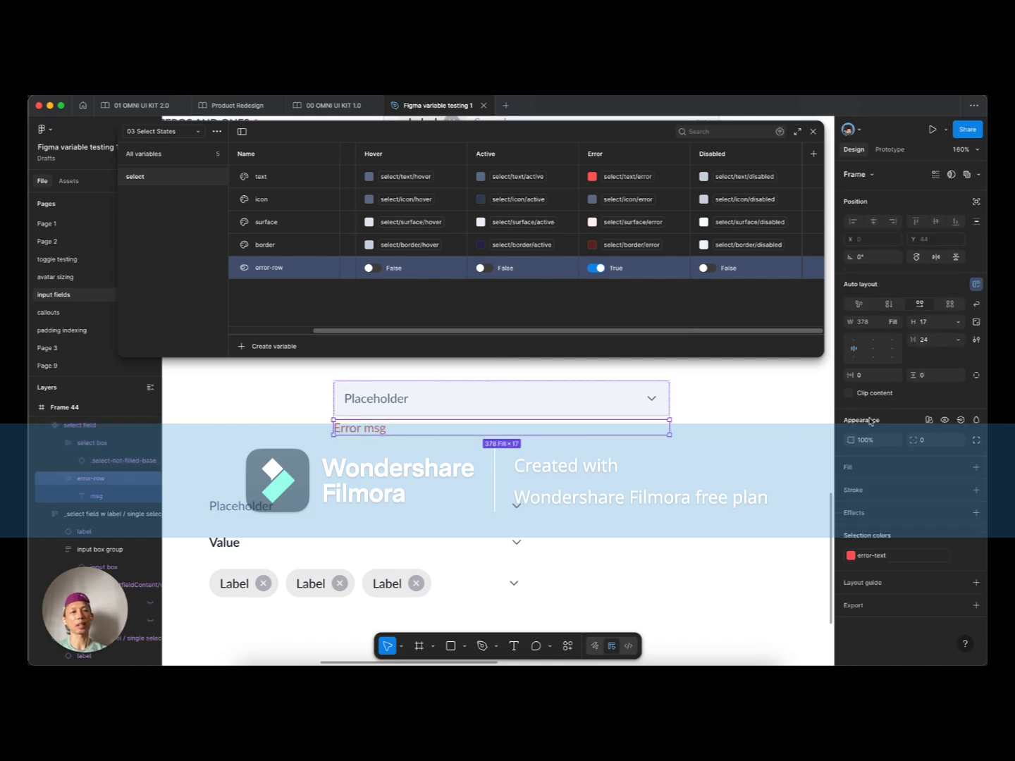
left_click(961, 420)
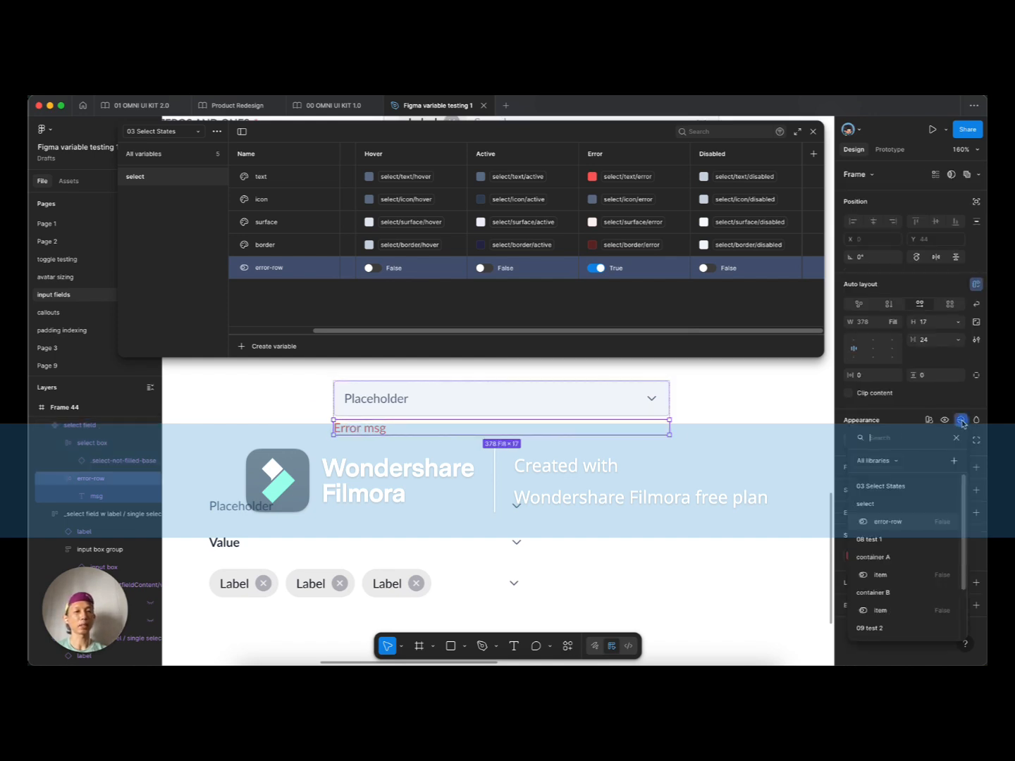
left_click(900, 524)
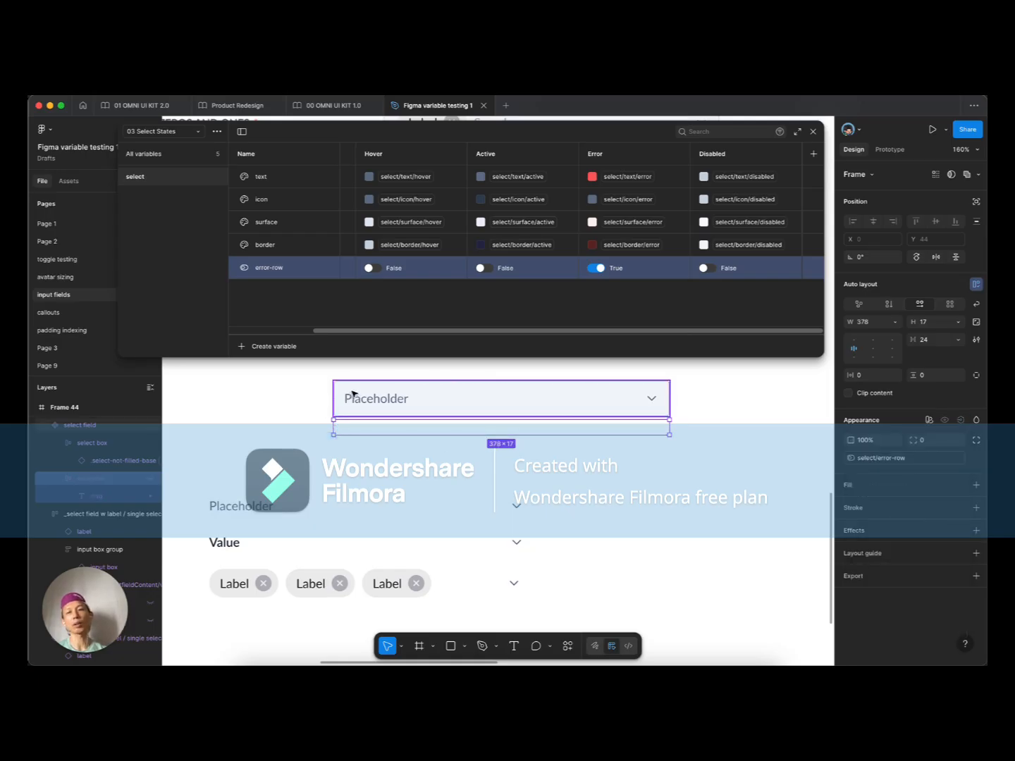
left_click(297, 395)
left_click(417, 412)
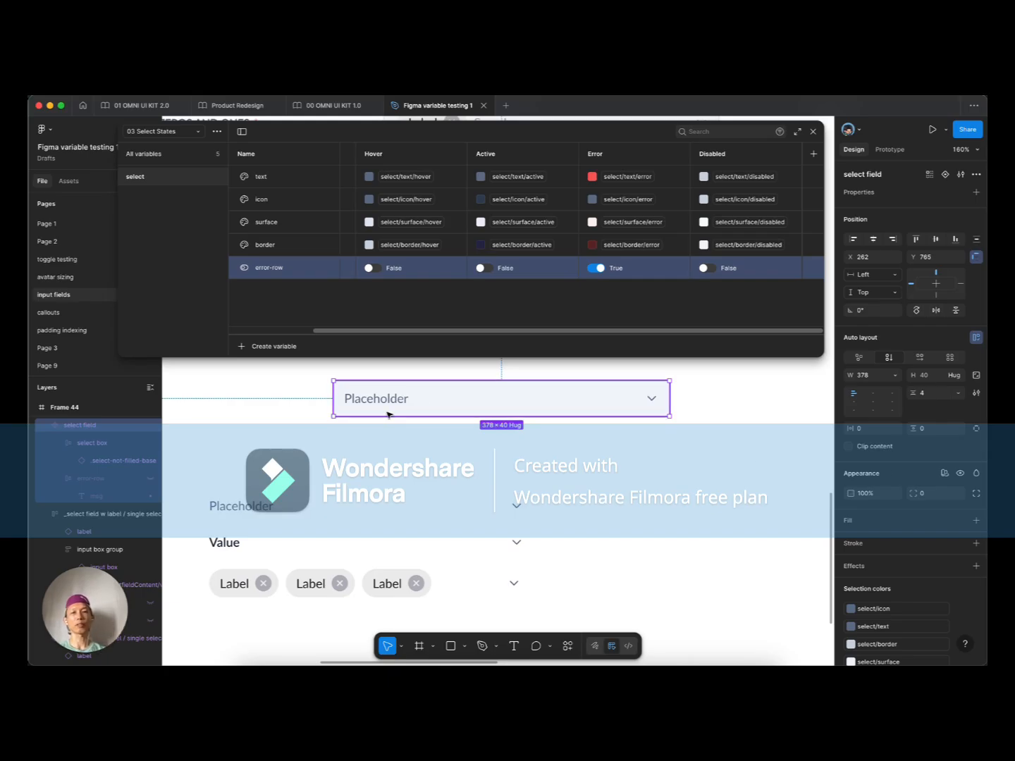
Step: Switch to the 01 Select Foundation collection and filter to the not filled text variables
left_click(298, 409)
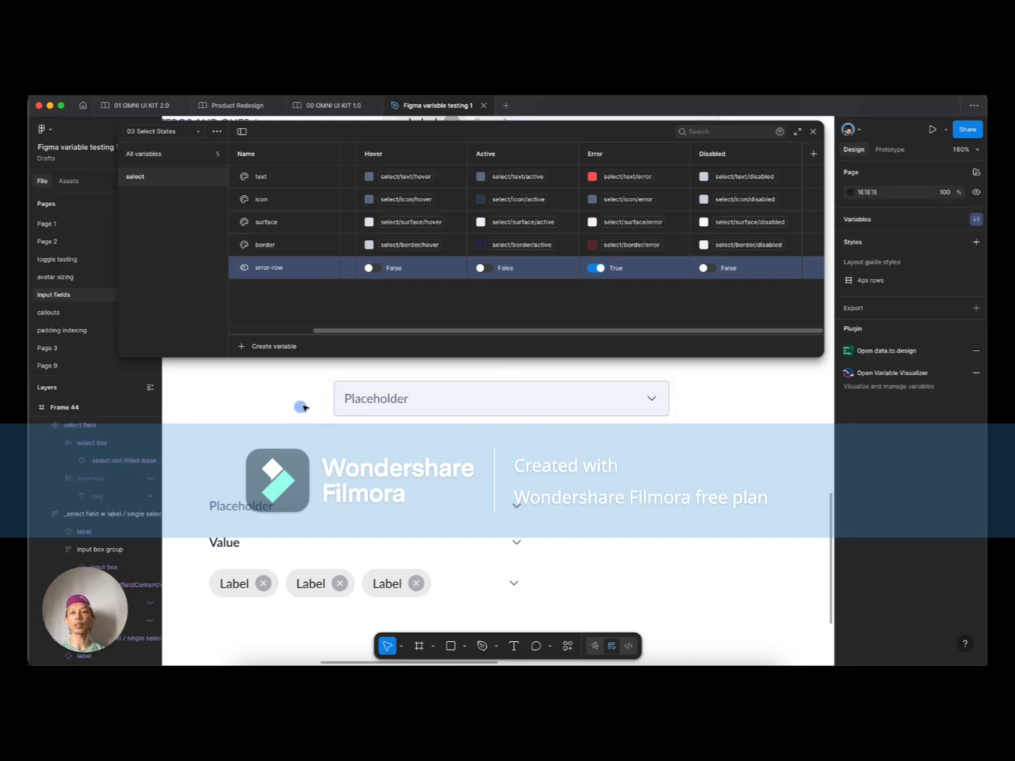
left_click(364, 401)
scroll(391, 427, "down", 3)
scroll(390, 428, "down", 2)
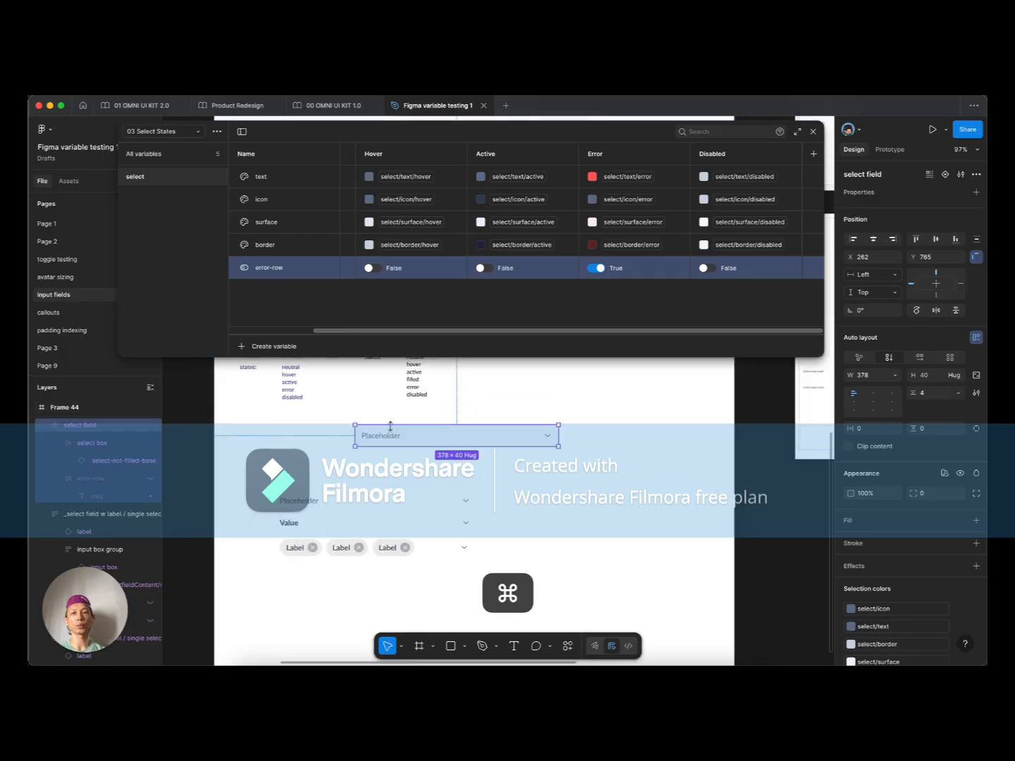
scroll(390, 430, "up", 5)
scroll(387, 476, "up", 2)
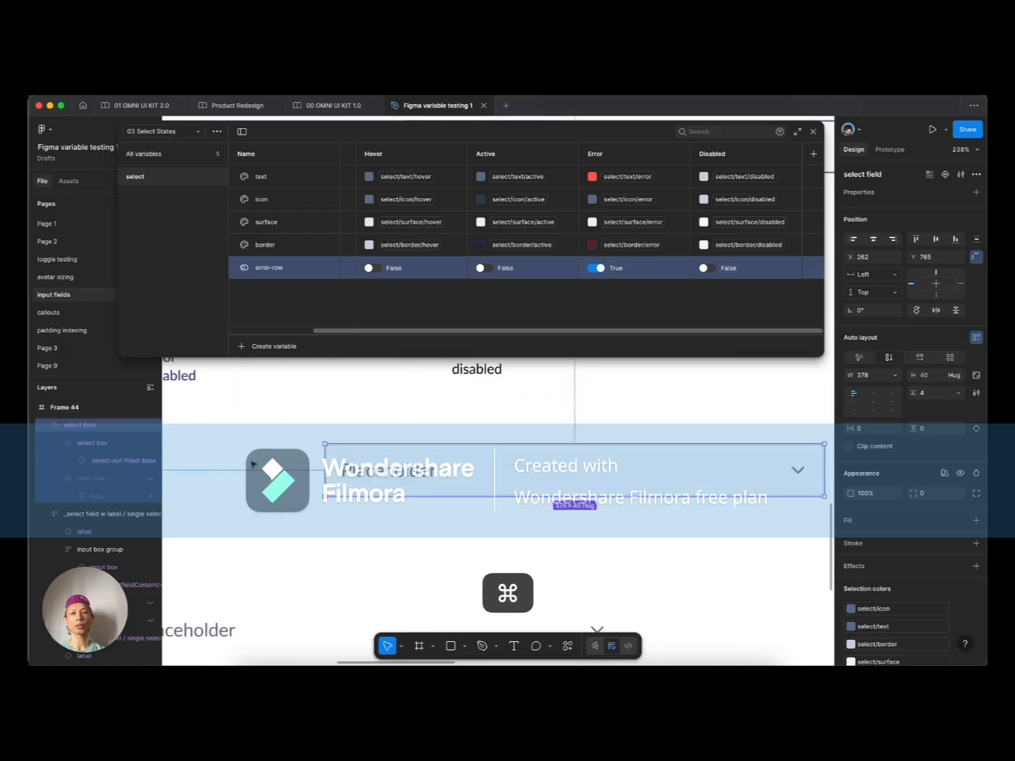
left_click(169, 134)
left_click(169, 171)
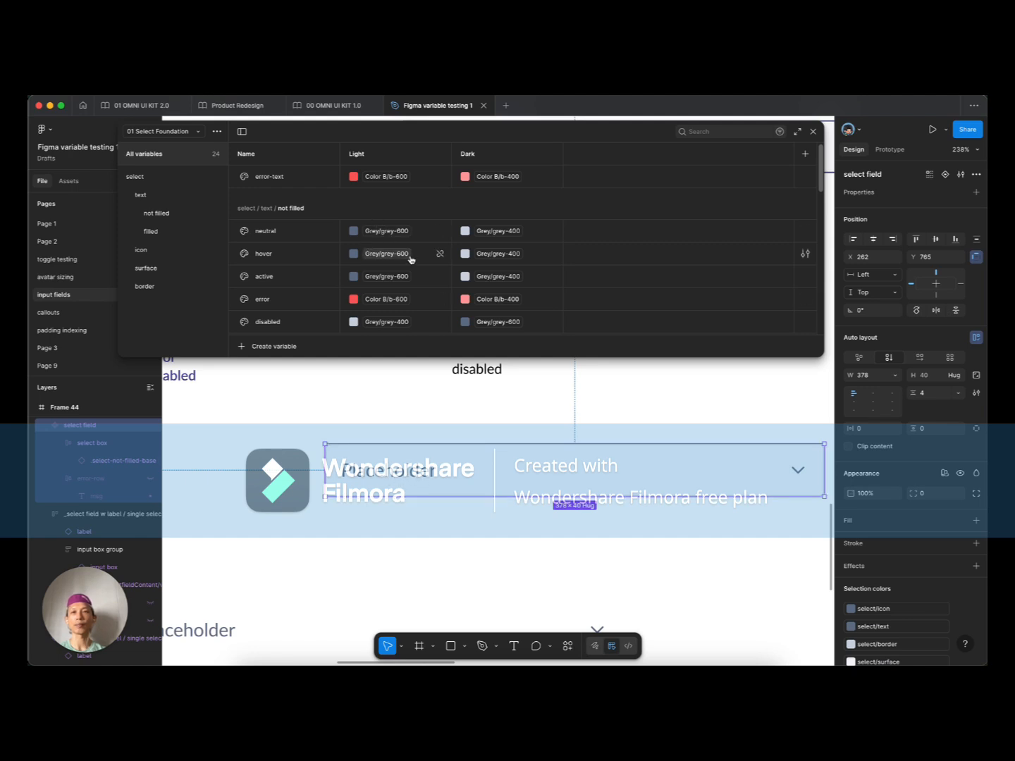
left_click(159, 213)
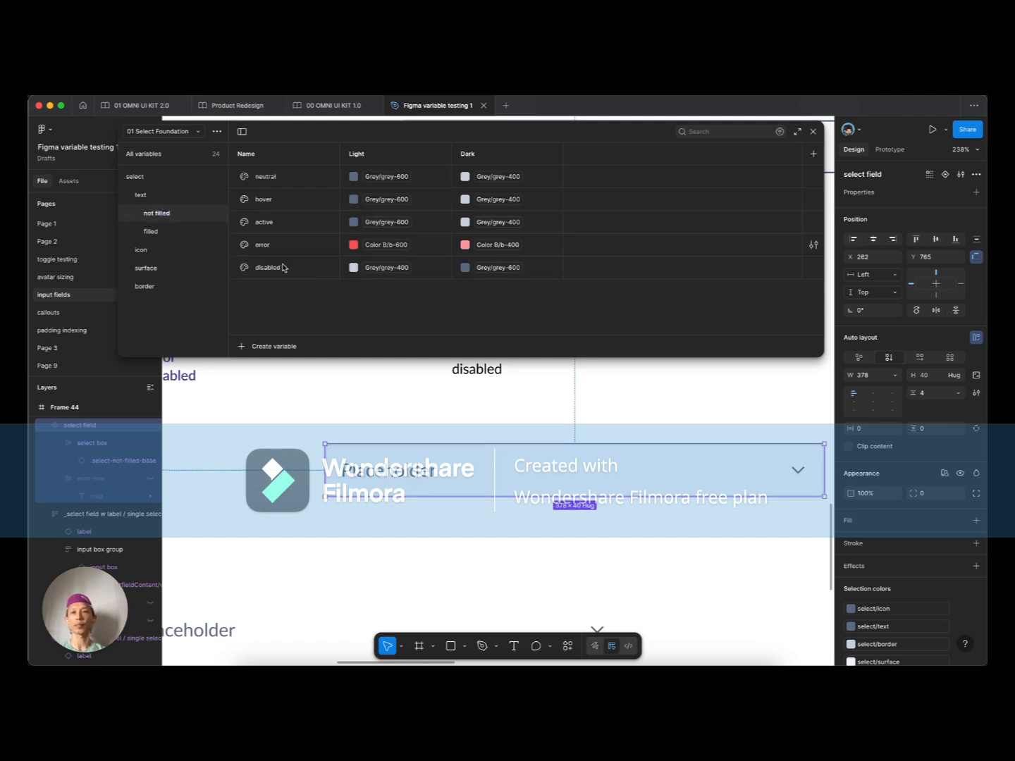
Step: Set neutral's Light colour to Grey/grey-500, leaving Dark at Grey/grey-400
left_click(400, 176)
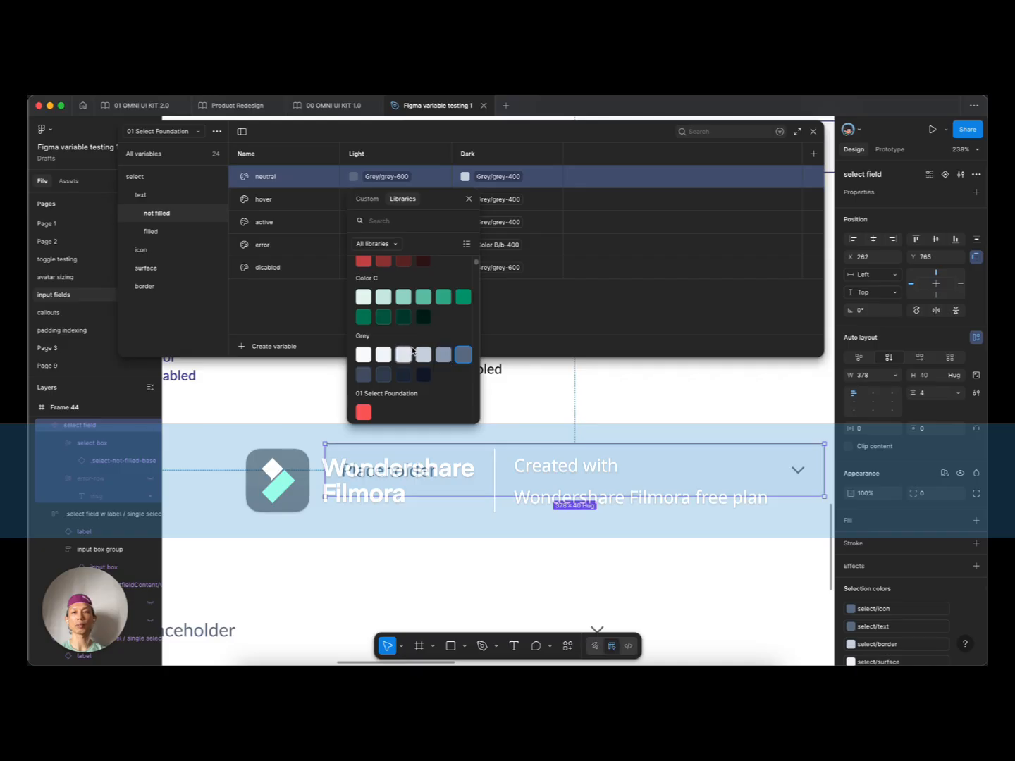
left_click(442, 356)
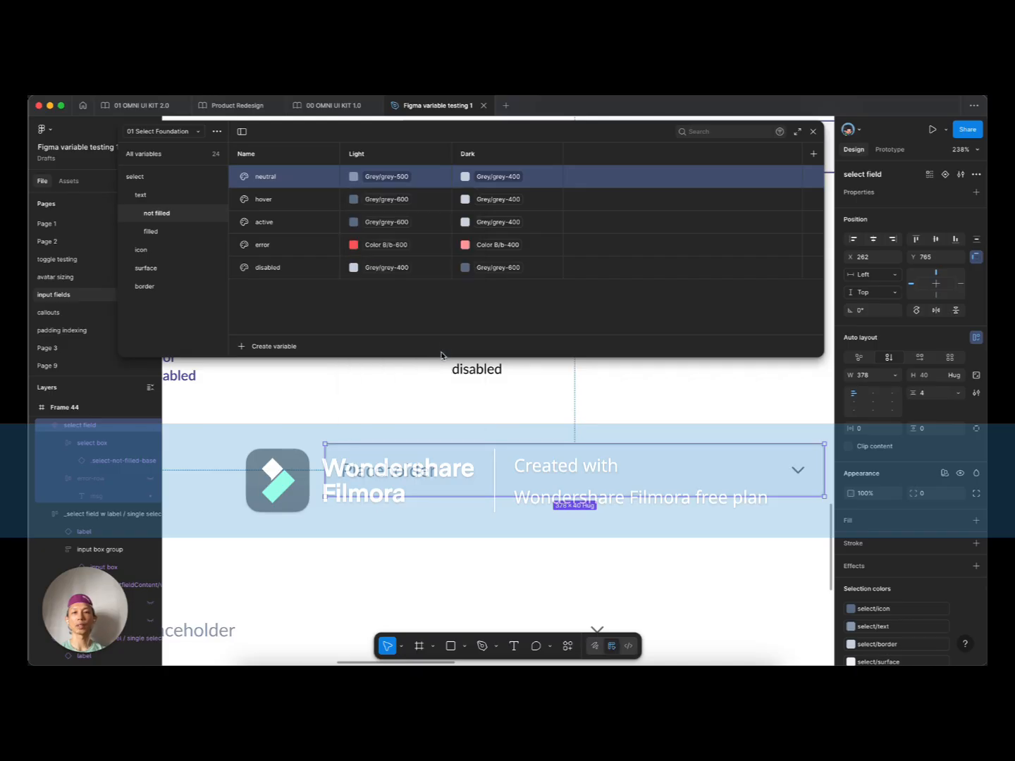
left_click(396, 176)
left_click(425, 355)
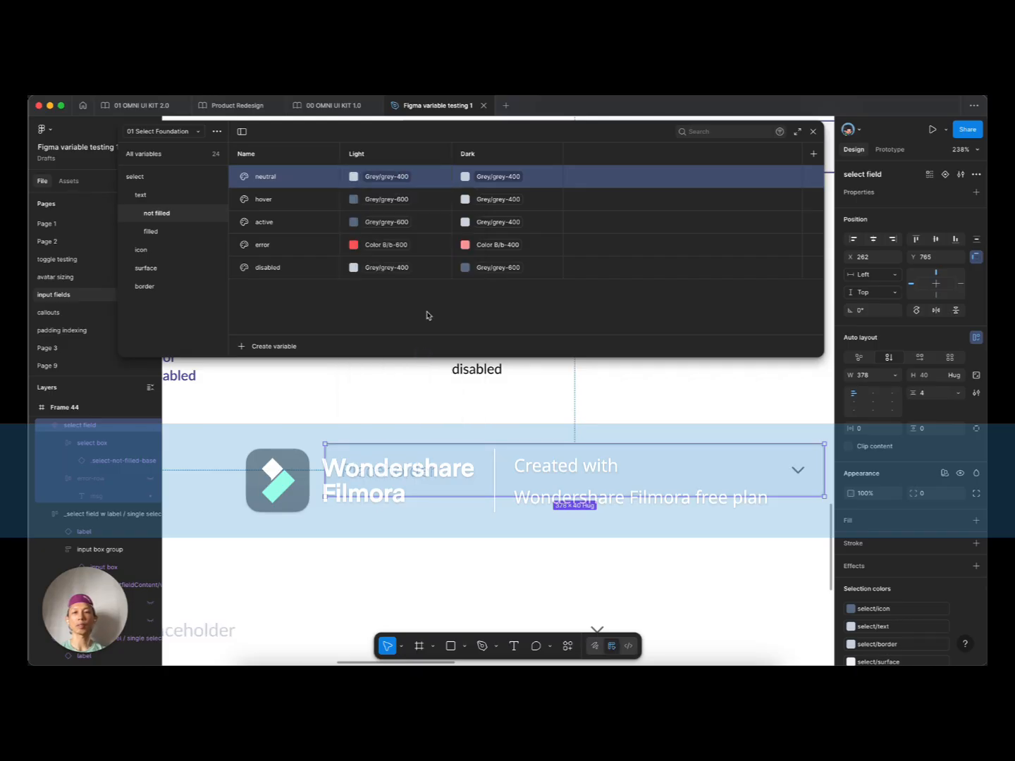
left_click(395, 175)
left_click(441, 358)
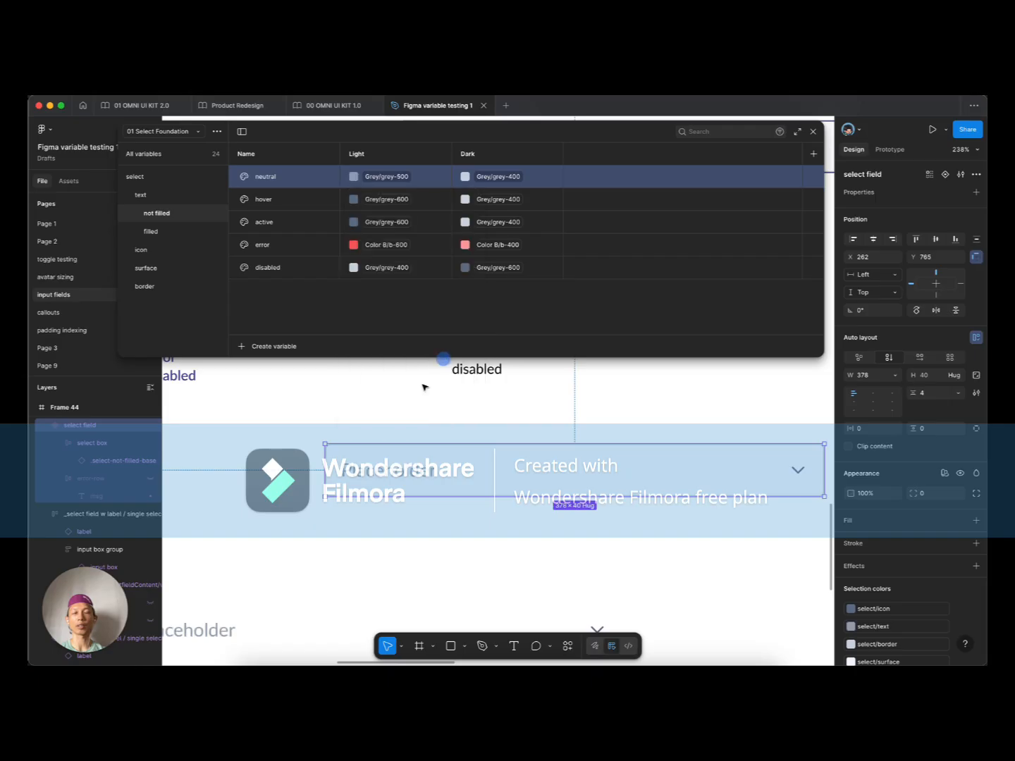
left_click(423, 387)
scroll(285, 461, "down", 5)
scroll(307, 484, "down", 1)
left_click(384, 440)
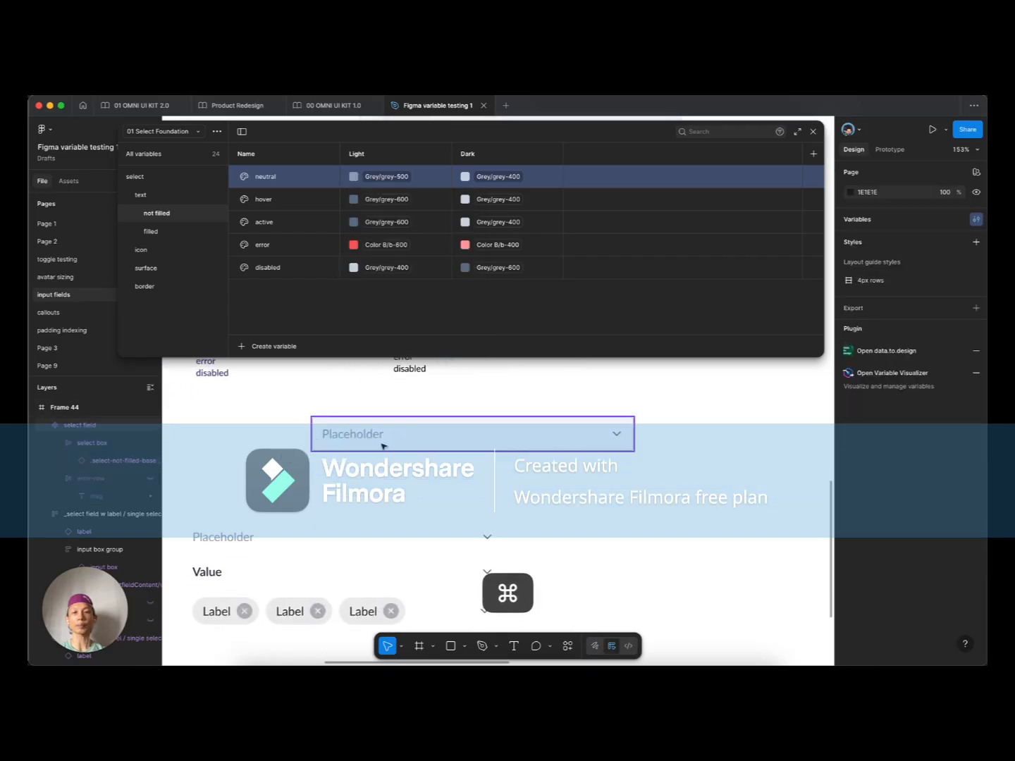
Step: Narrow the select field to 366 wide and set its inner base to Fill container
left_click_drag(632, 426, 623, 428)
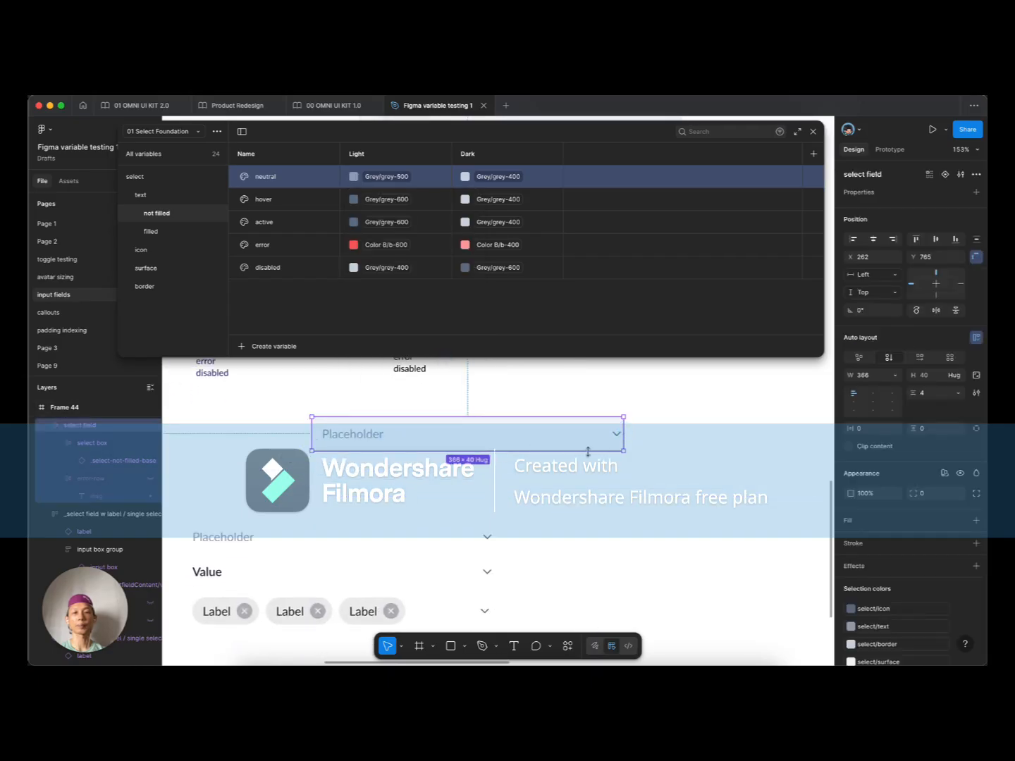
double_click(364, 434)
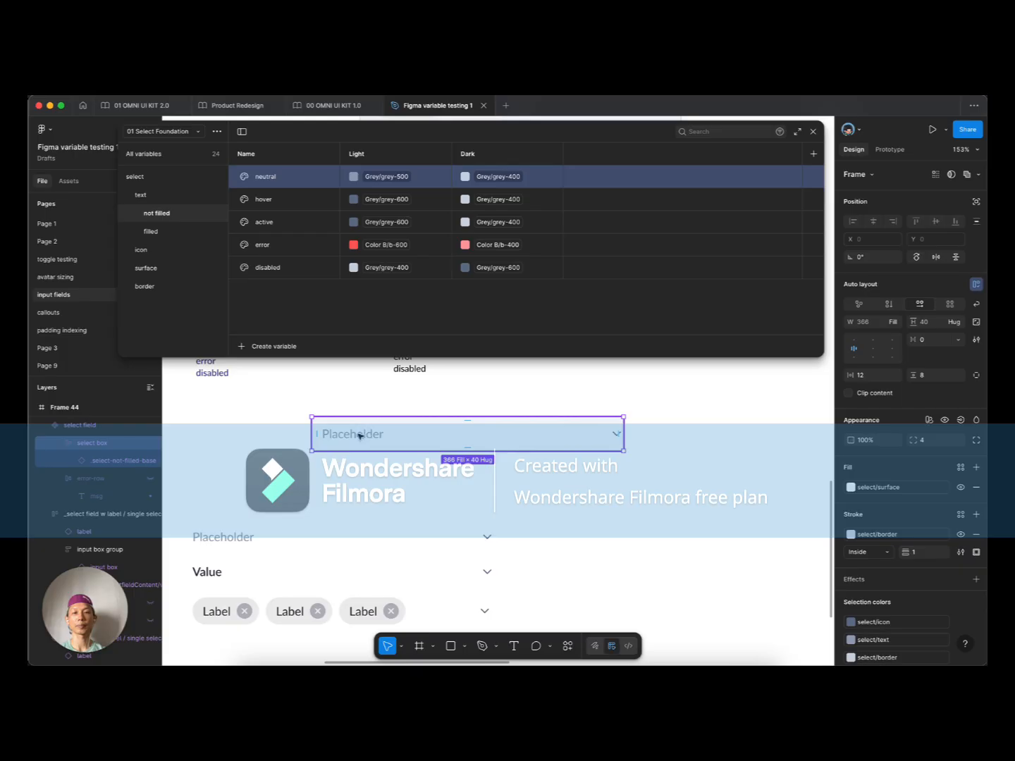
double_click(359, 436)
left_click(889, 335)
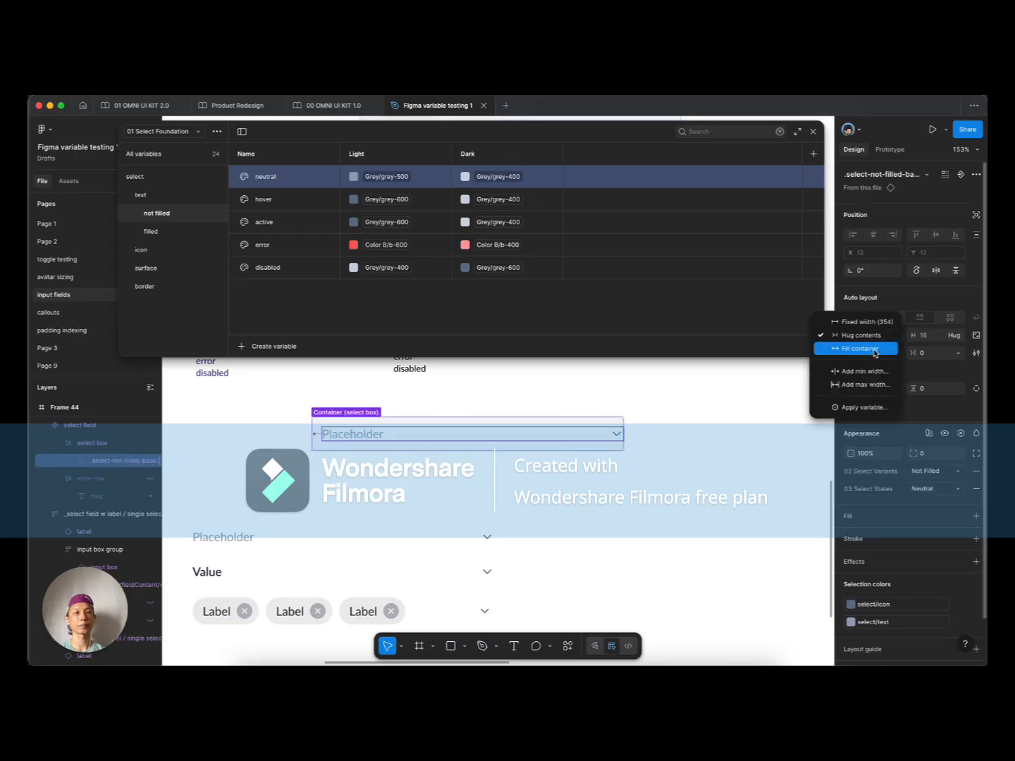
left_click(874, 350)
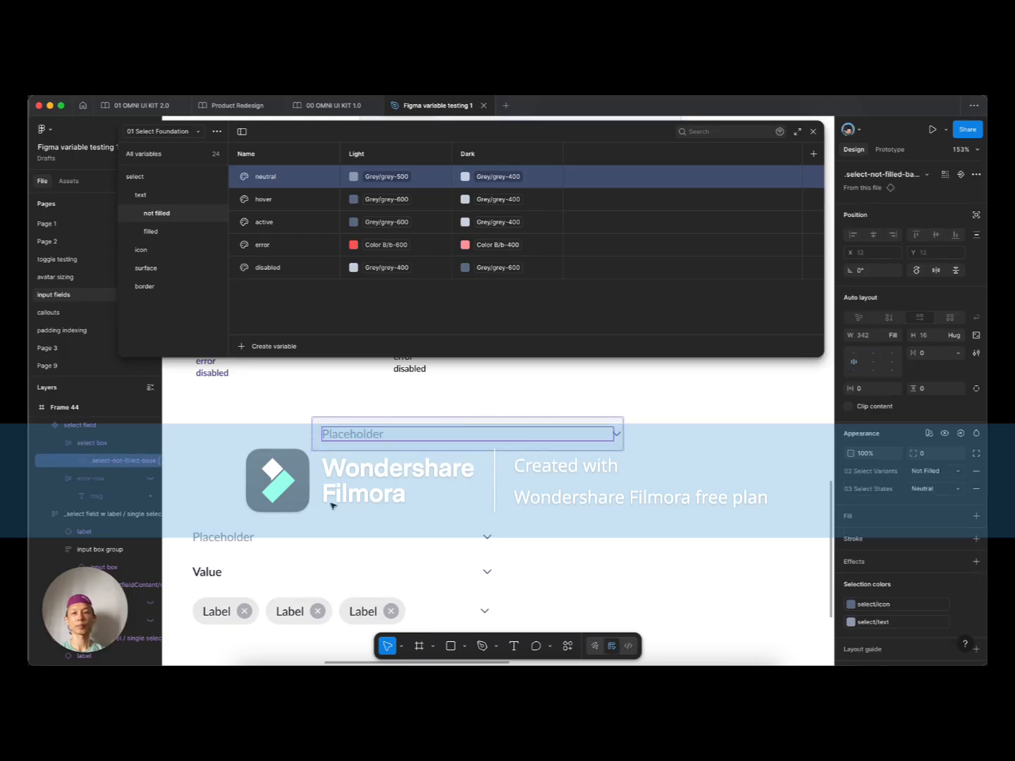
Step: Set the inputText placeholder layer's width to Hug contents
scroll(420, 468, "down", 5)
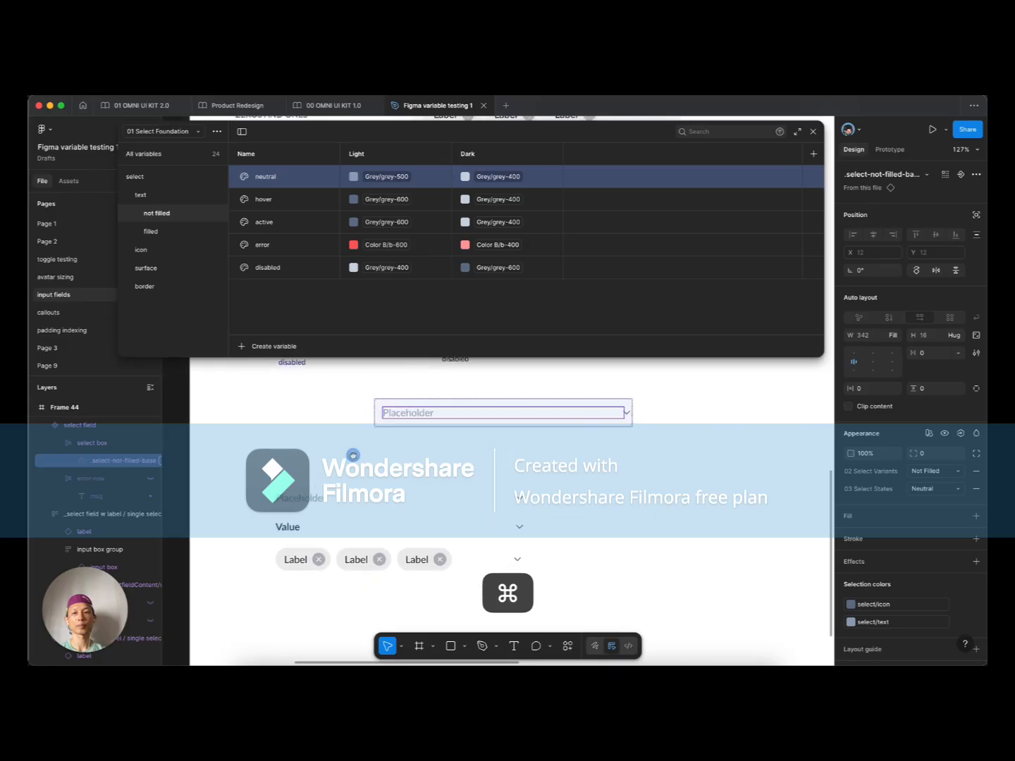
left_click(326, 498, "super")
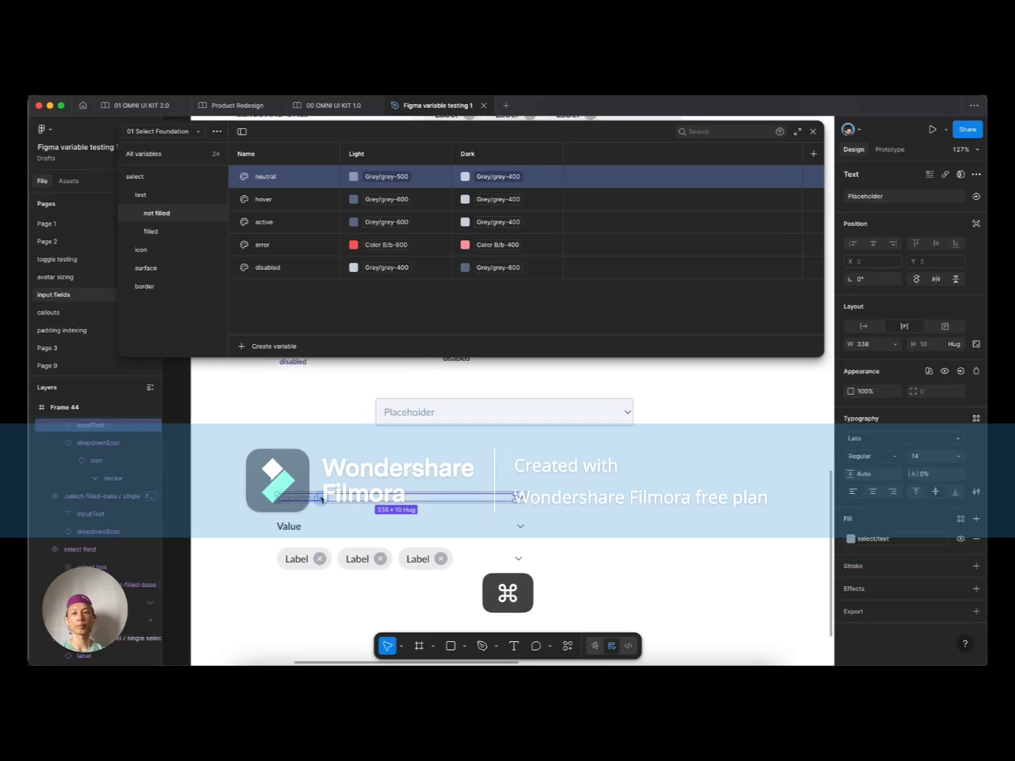
left_click(894, 344)
left_click(874, 360)
Step: Option-drag a duplicate of the select field below and to the right
left_click(496, 414)
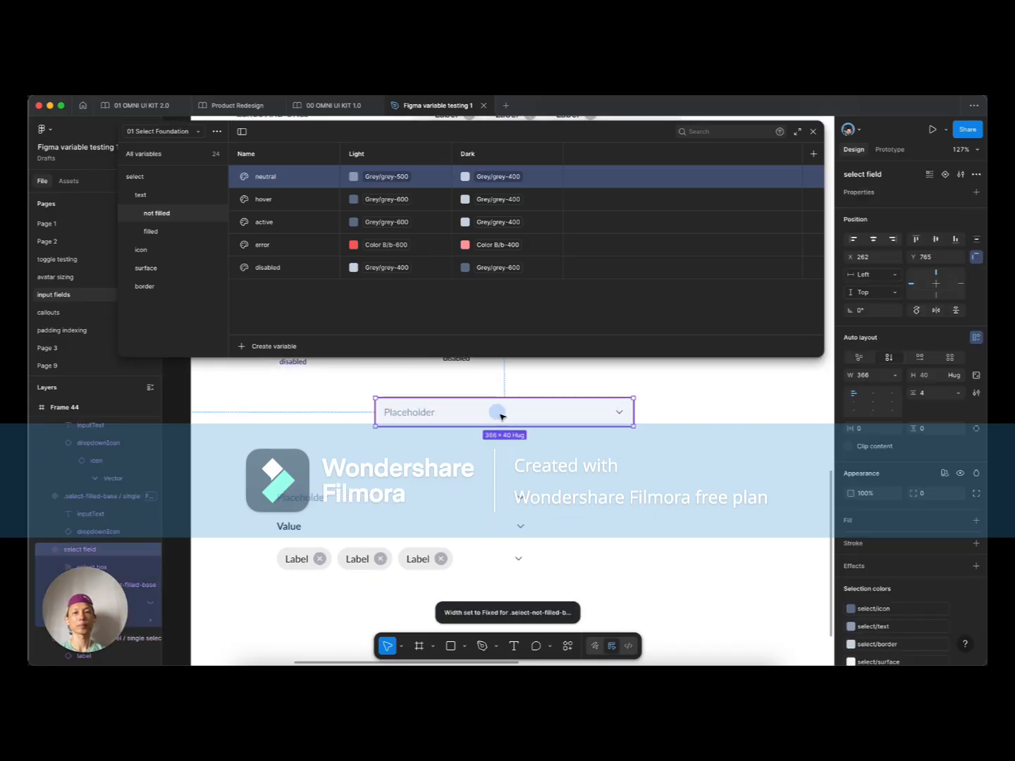
scroll(504, 407, "up", 5)
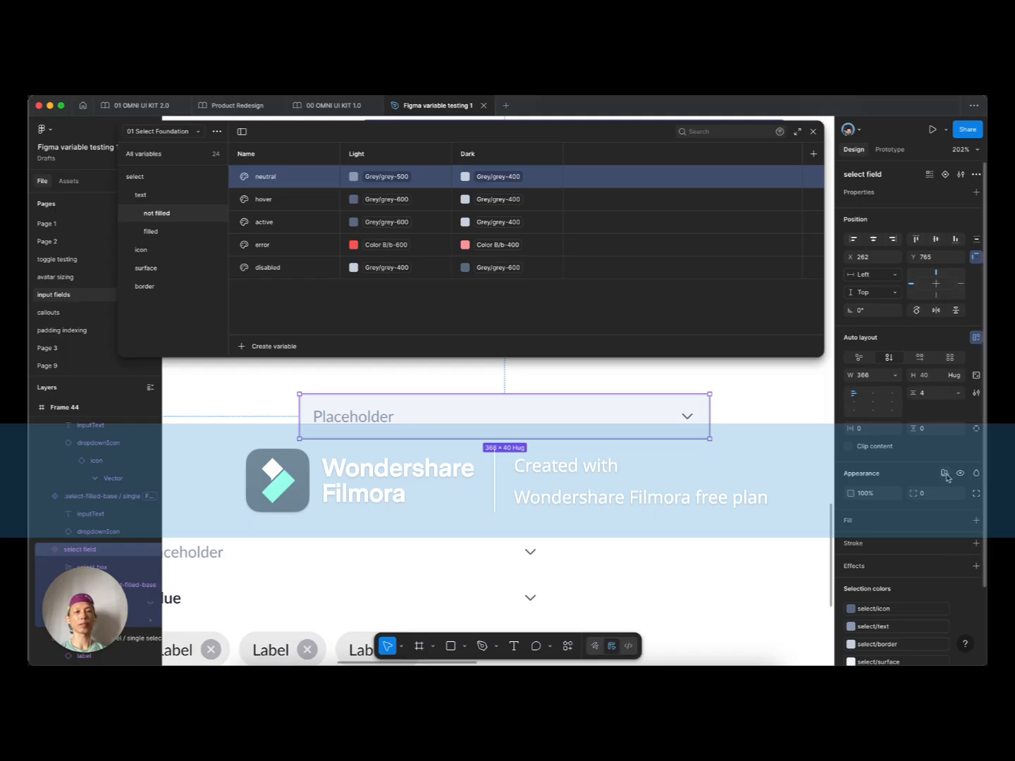
scroll(410, 428, "down", 5)
left_click_drag(408, 427, 537, 475)
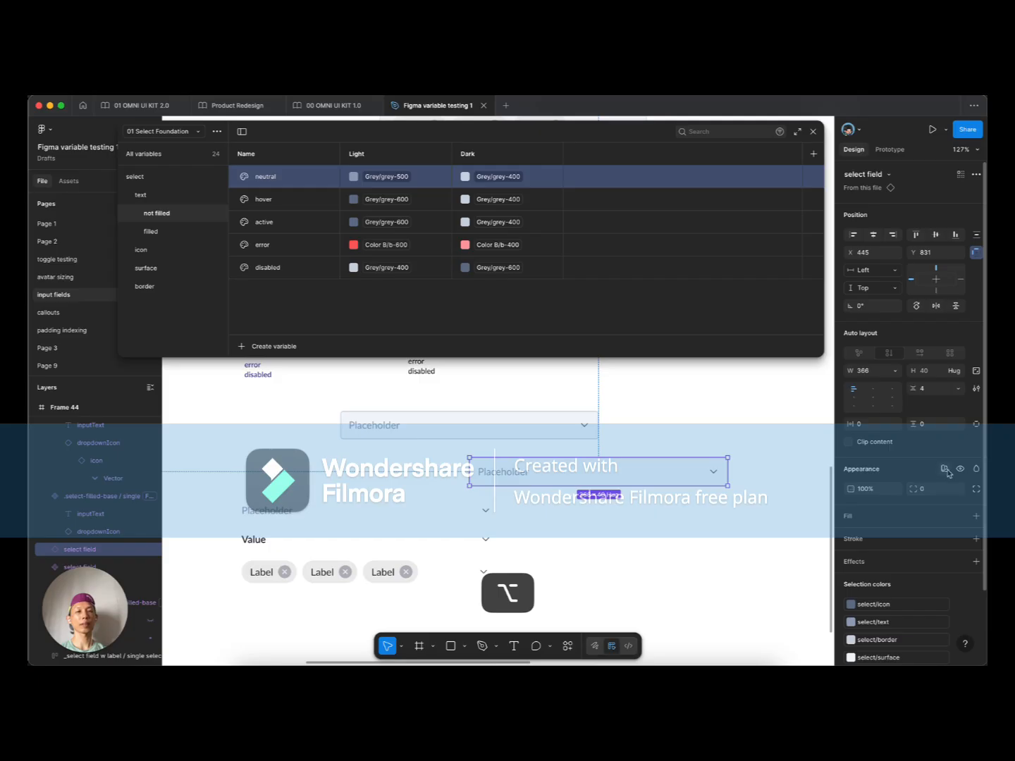
Step: Set the original field's modes to Neutral for 03 Select States and Not Filled for 02 Select Variants
left_click(485, 412)
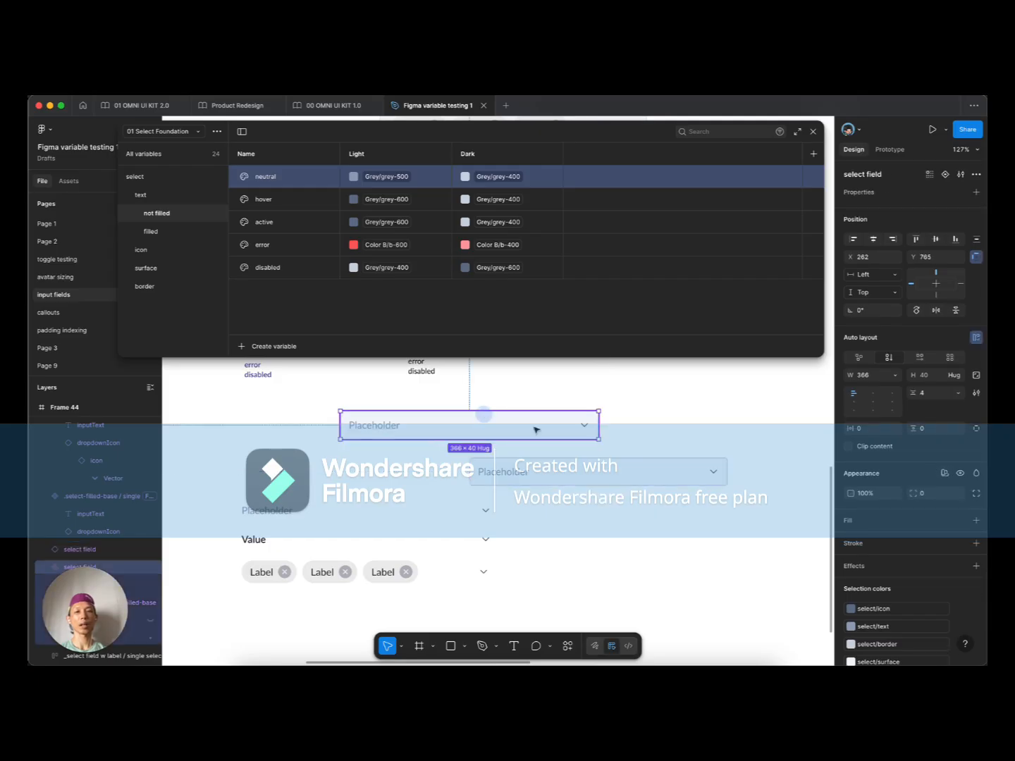
left_click(946, 474)
mouse_move(918, 534)
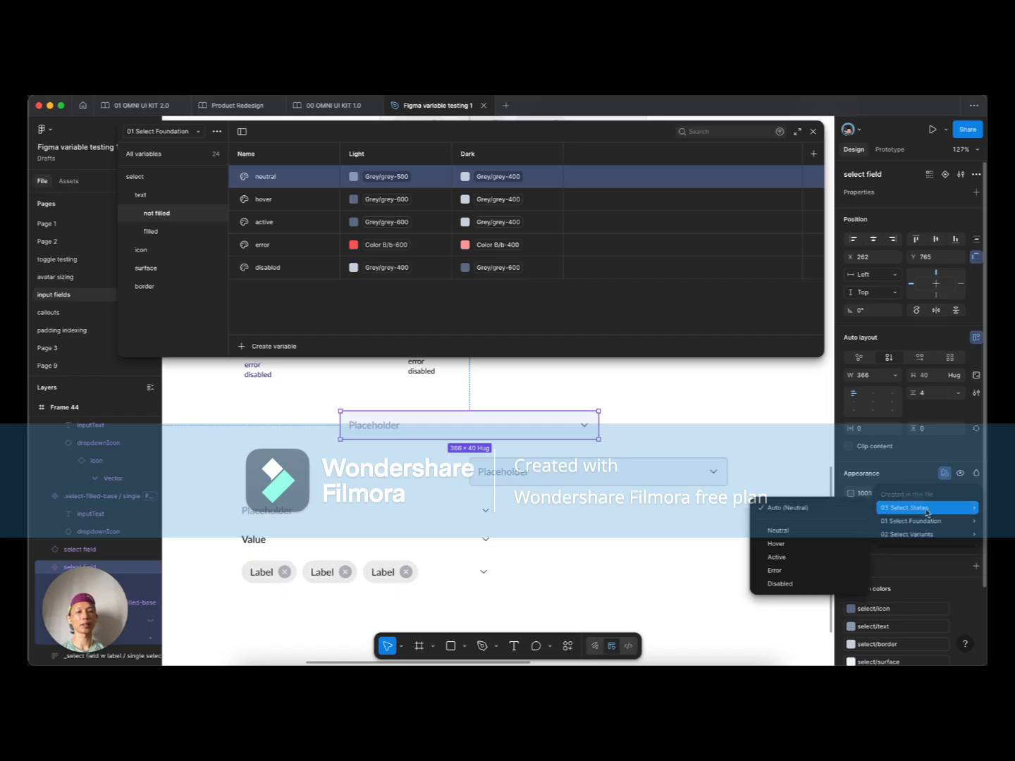
left_click(776, 529)
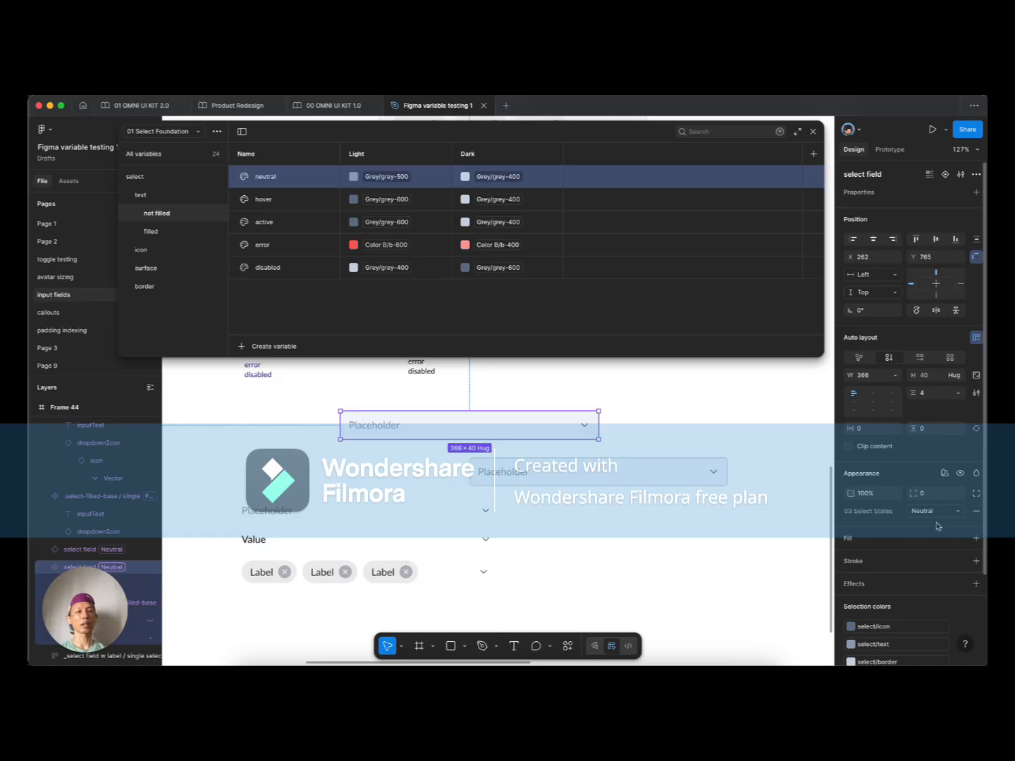
left_click(943, 470)
mouse_move(932, 525)
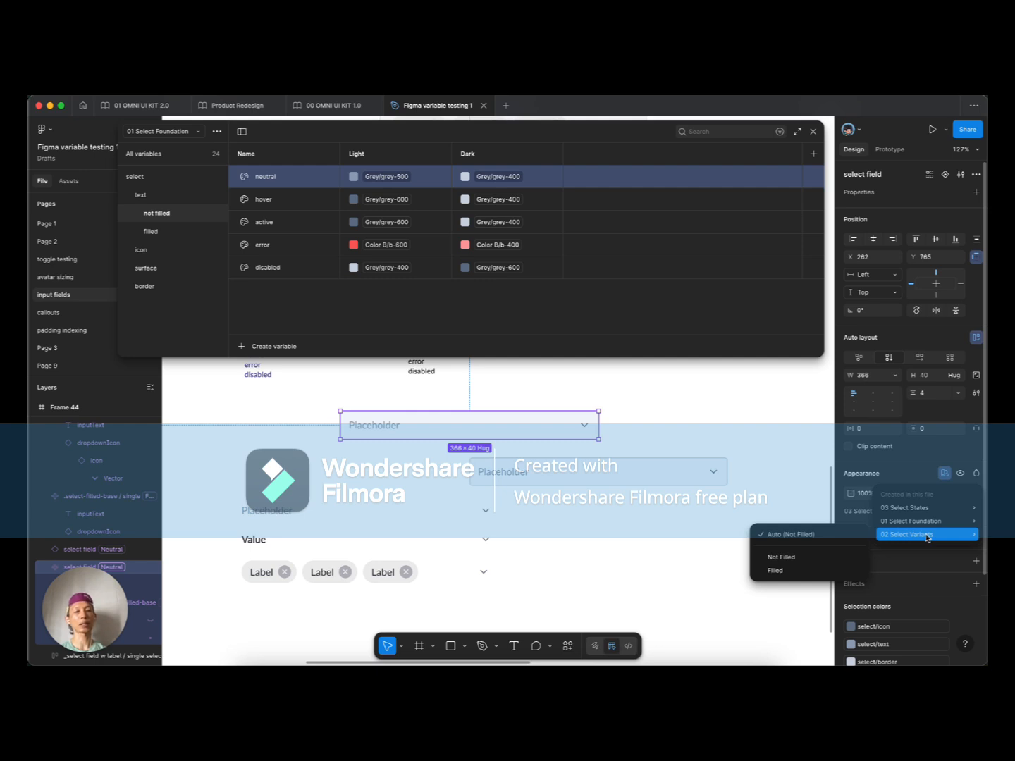
left_click(800, 557)
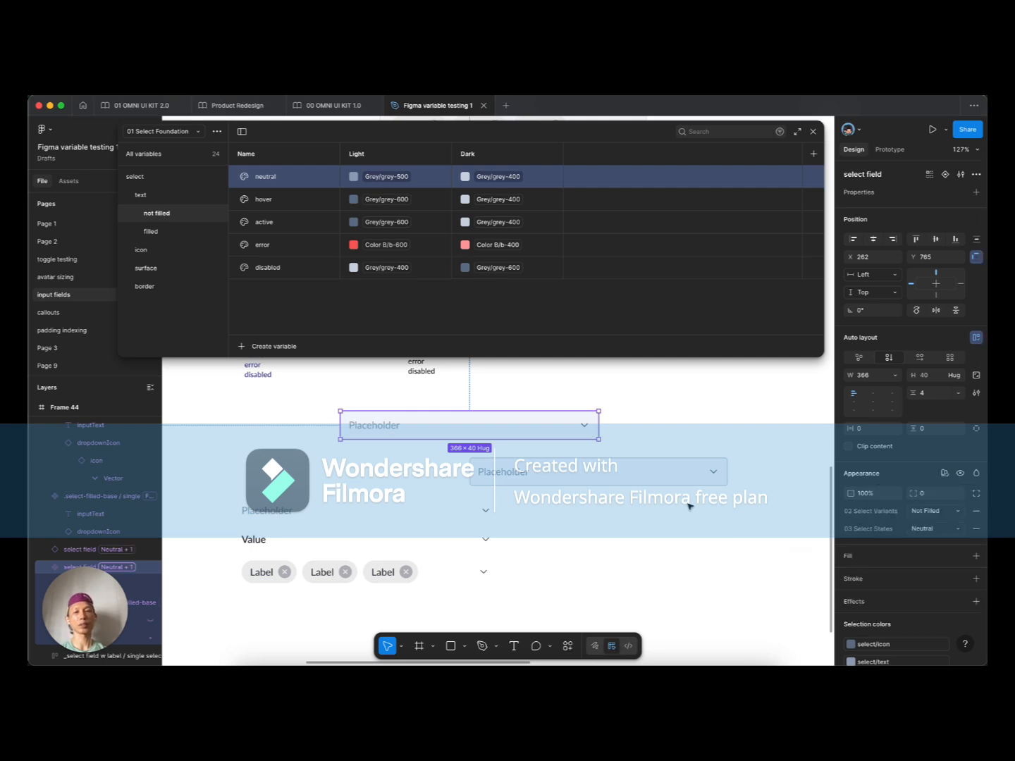
Step: Nudge the top Placeholder select field slightly upward, then select the duplicate
left_click(644, 508)
left_click(470, 422)
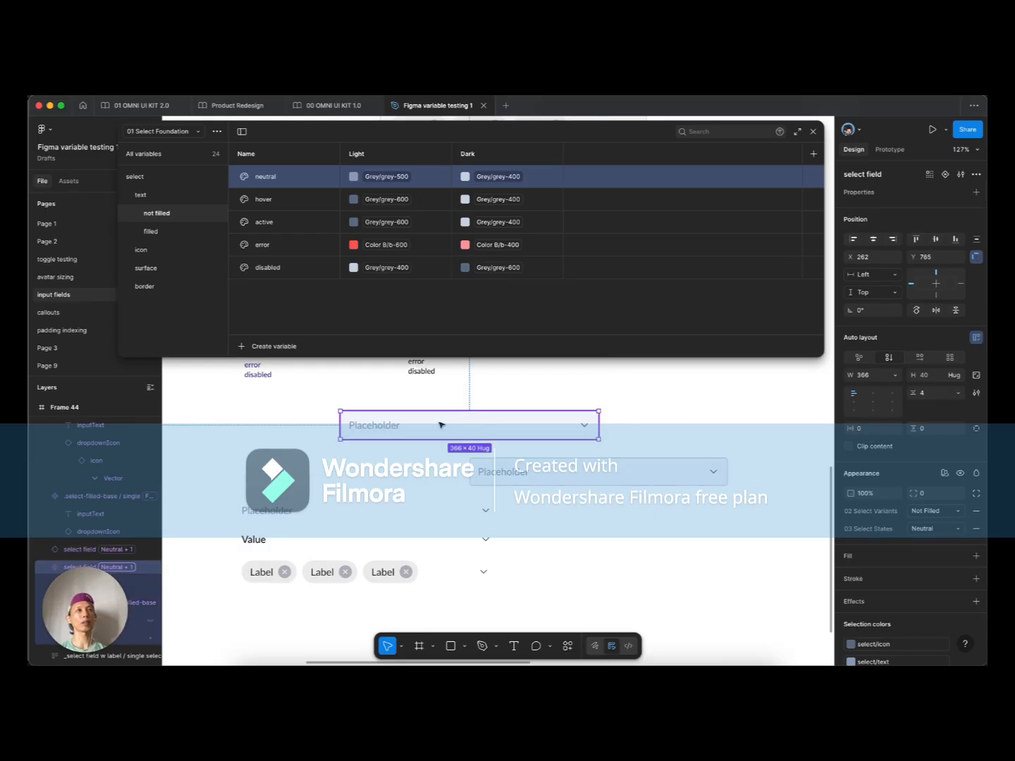
left_click_drag(435, 424, 436, 415)
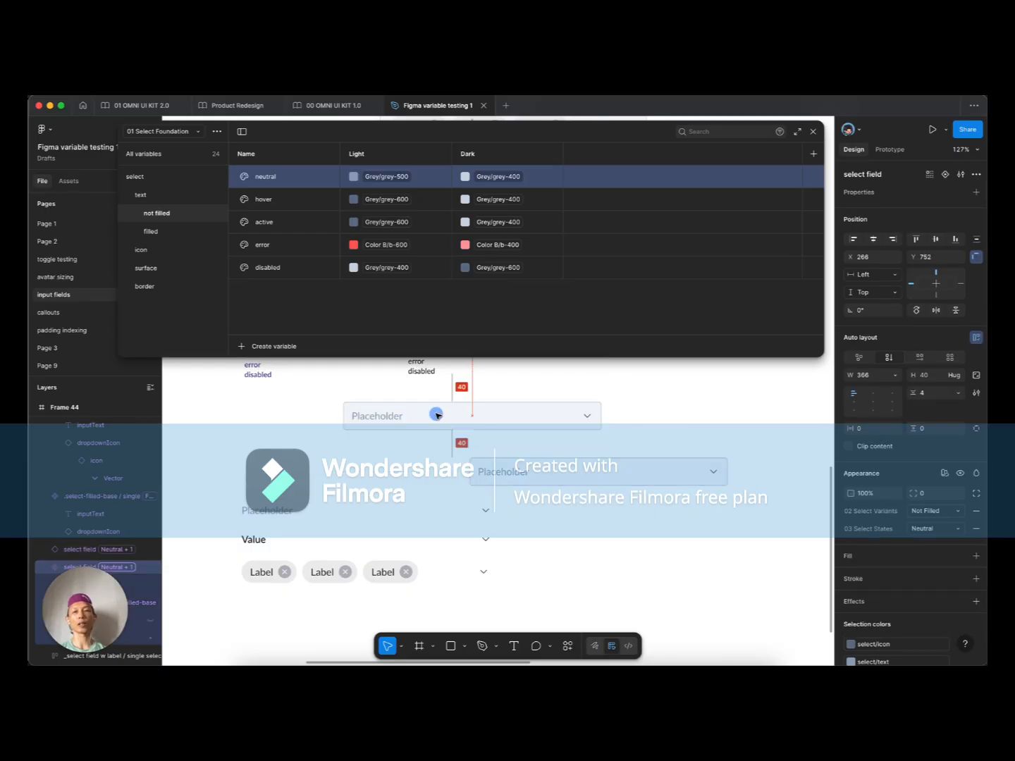
left_click(650, 476)
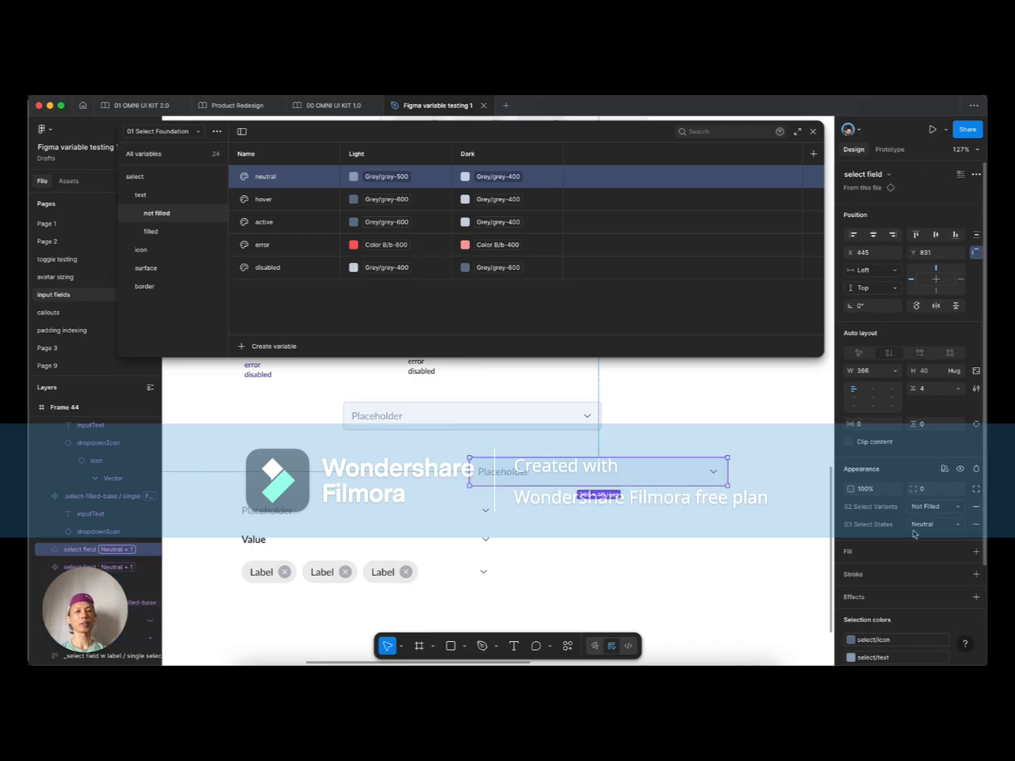
scroll(643, 499, "down", 1)
Step: Switch the duplicated select field's state to Hover
left_click(935, 527)
left_click(930, 538)
left_click(650, 491)
scroll(530, 466, "up", 4)
scroll(552, 466, "down", 3)
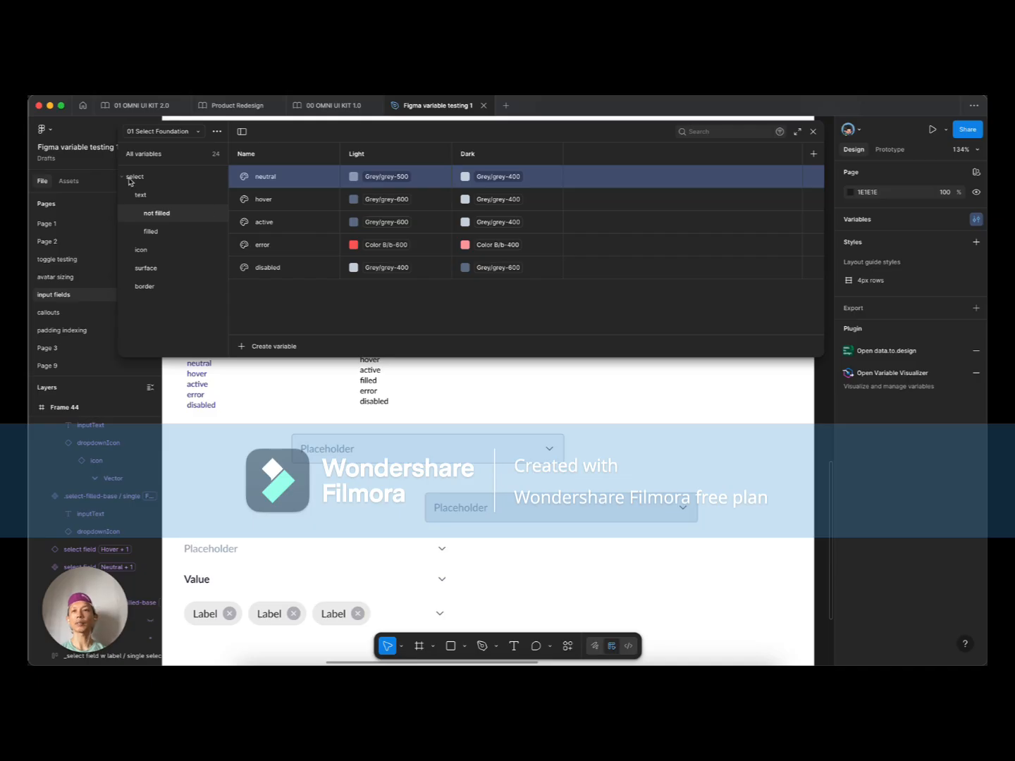
Step: Set surface neutral Light to Grey/grey-100 and surface hover Light to Grey/grey-200
left_click(156, 268)
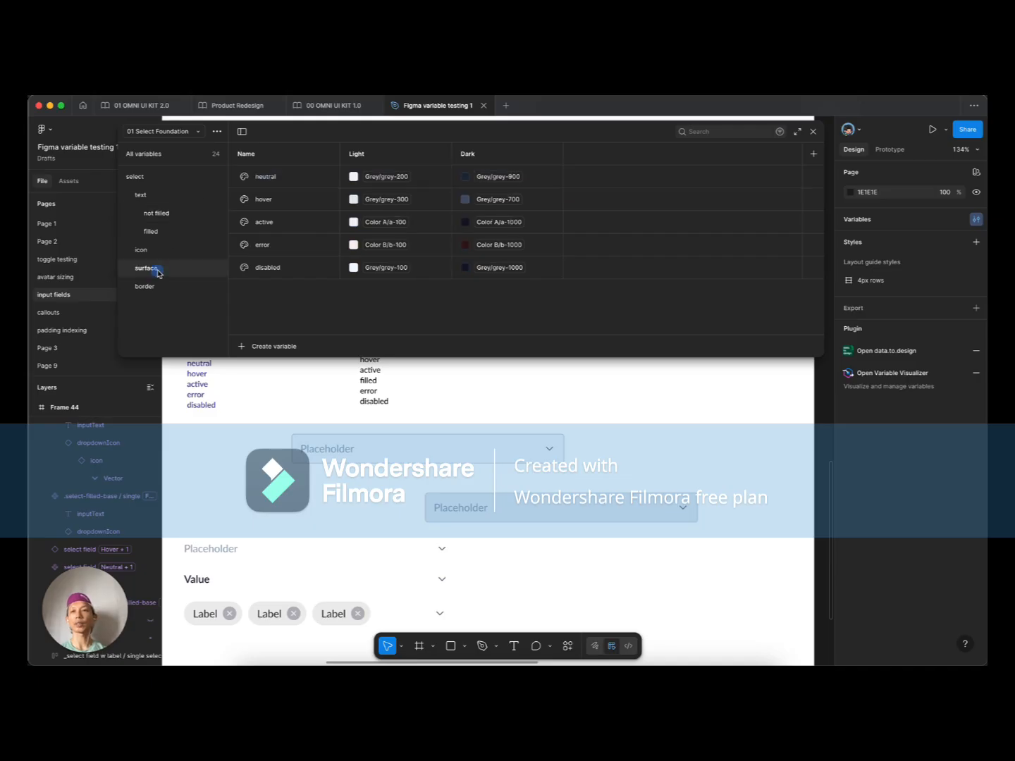
left_click(390, 176)
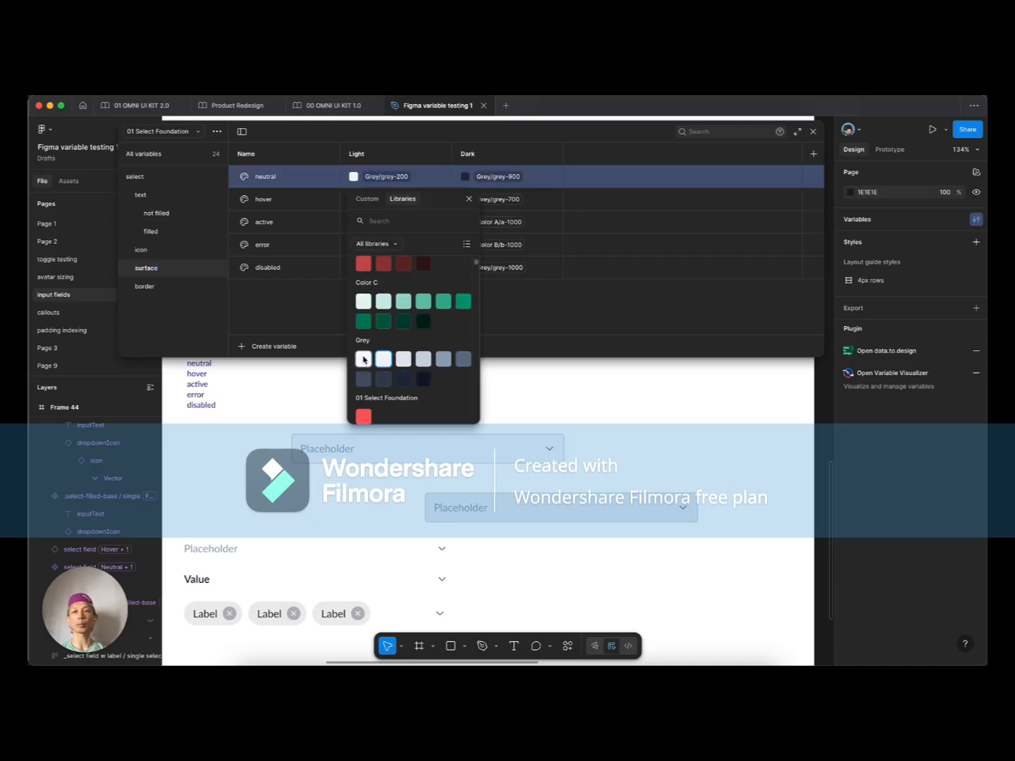
left_click(364, 355)
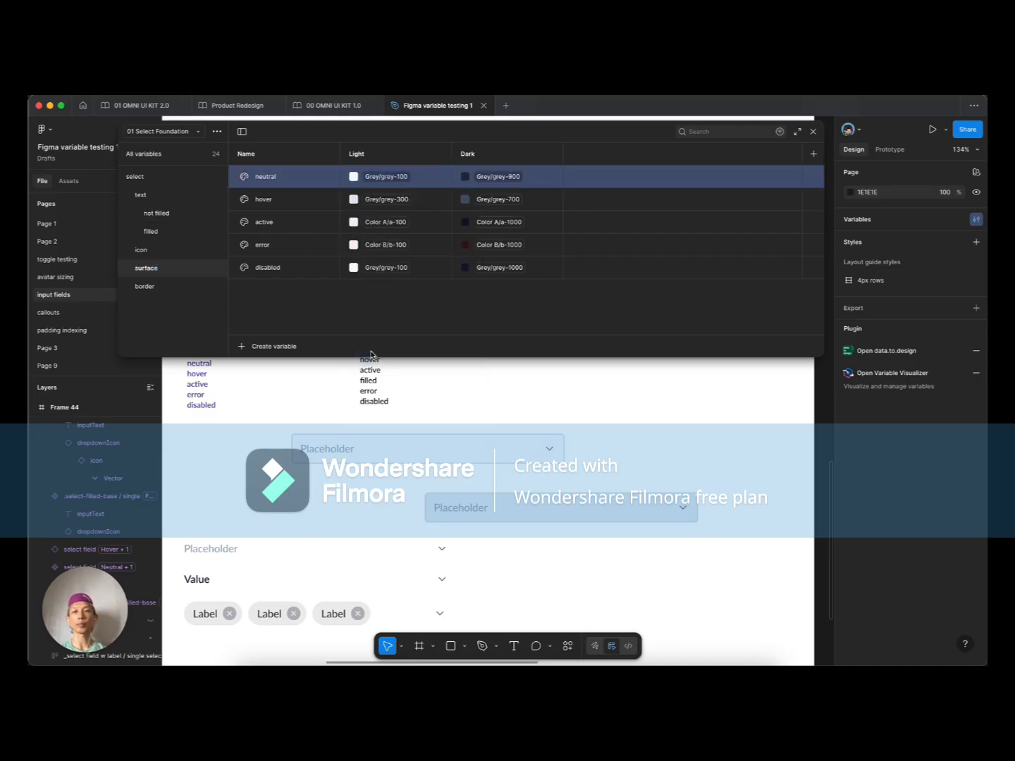
left_click(395, 200)
left_click(384, 377)
Step: Reposition the Hover field and duplicate it below, setting the copy to Neutral
left_click_drag(523, 517, 582, 524)
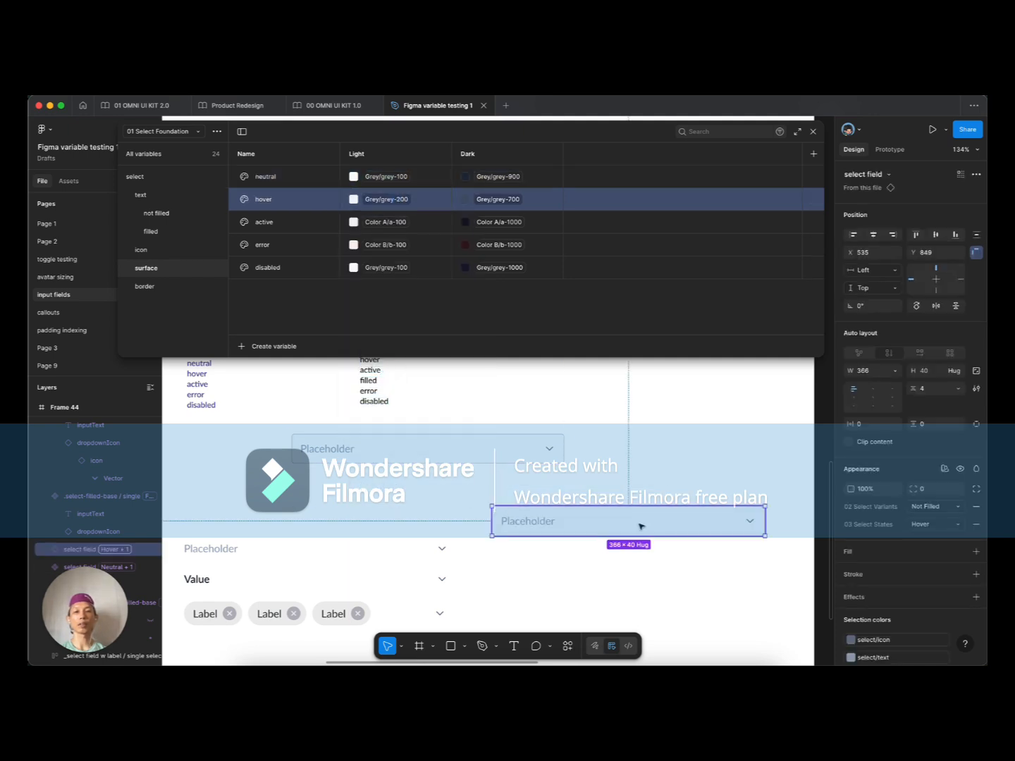
scroll(580, 520, "down", 3)
mouse_move(538, 467)
left_mouse_down()
mouse_move(553, 514)
mouse_move(555, 481)
left_mouse_up()
left_click(932, 524)
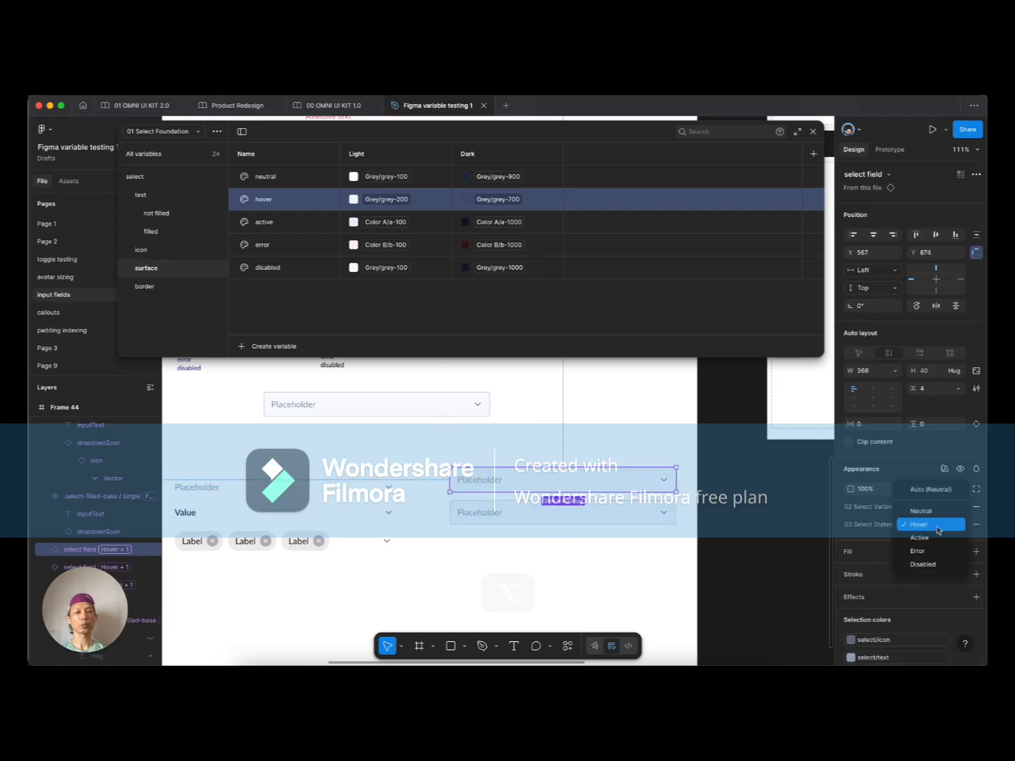
left_click(931, 511)
left_click(520, 483, "super")
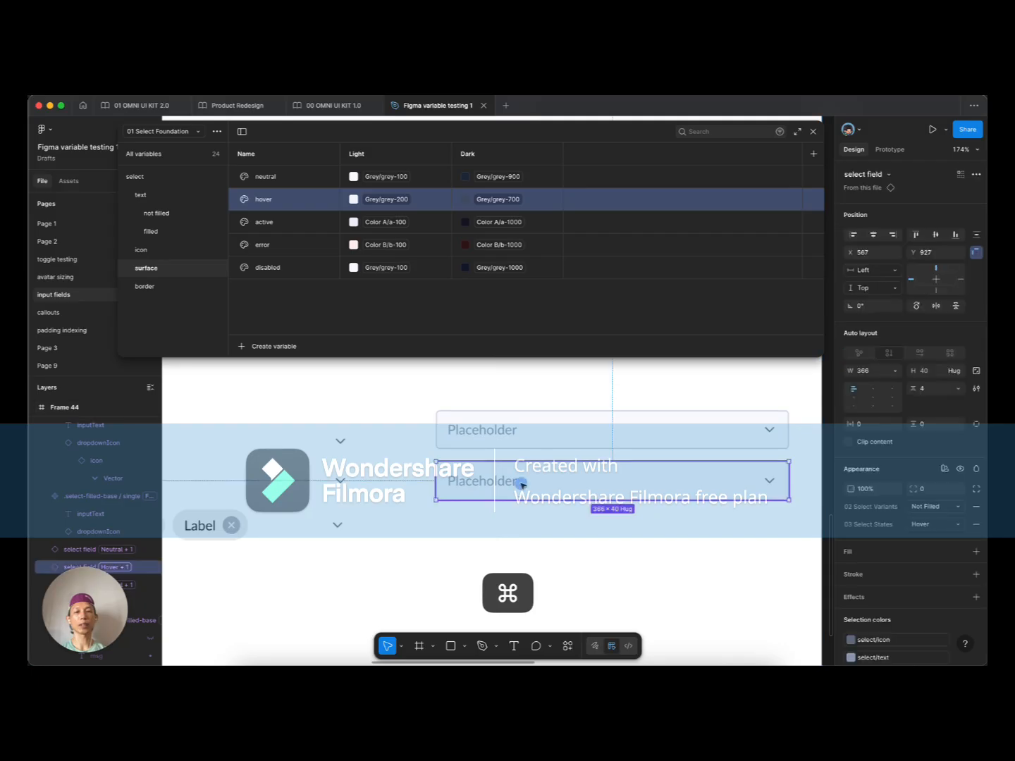
left_click(545, 555)
left_click_drag(585, 551, 489, 508)
Step: Add another copy straight below and set its state to Active
left_click(486, 460)
left_click(495, 516)
left_click(929, 524)
left_click(930, 538)
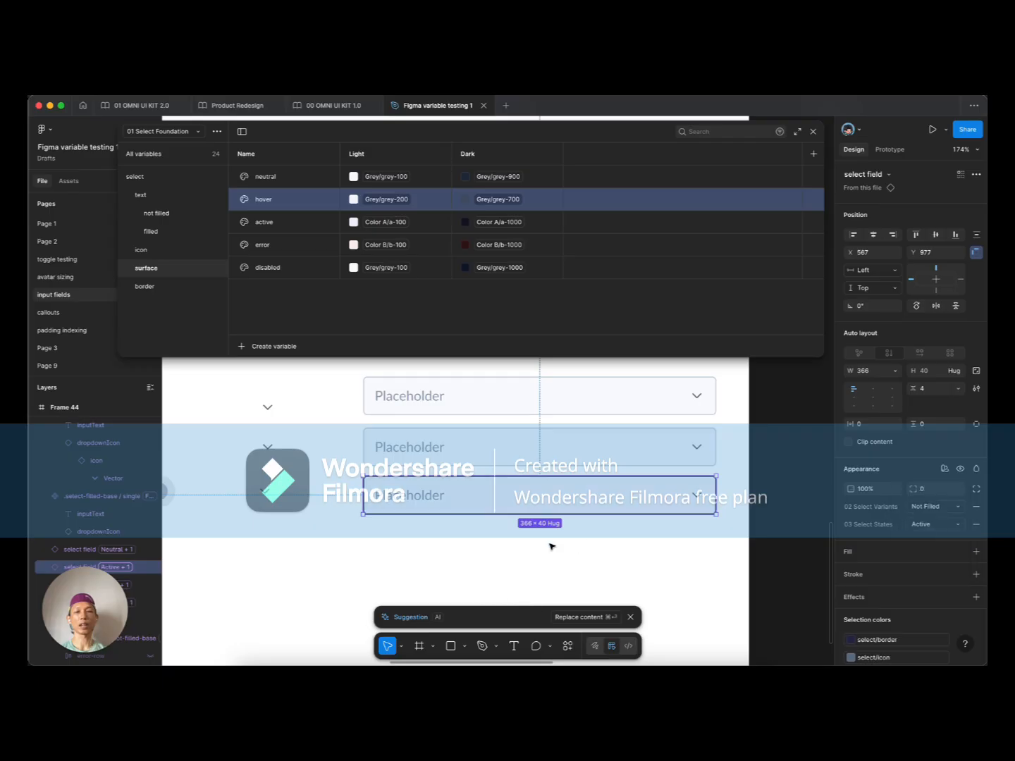
left_click(484, 556)
left_click(454, 496)
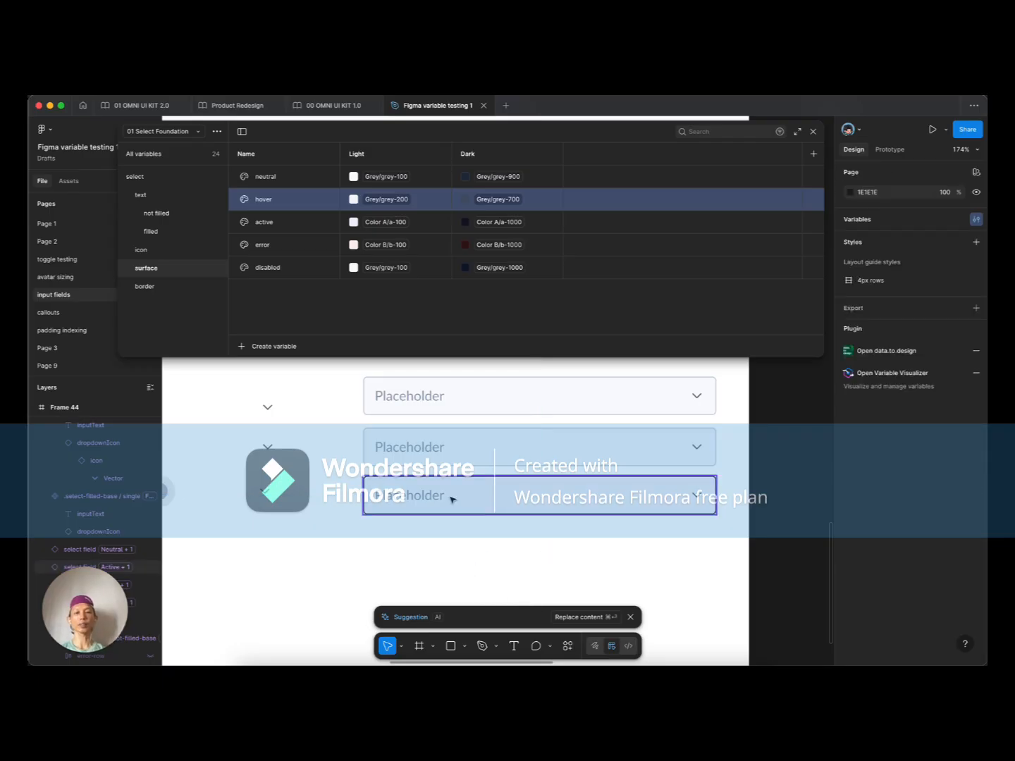
Step: Change the border active variable's Light value to Color A/a-600
left_click(152, 287)
left_click(394, 222)
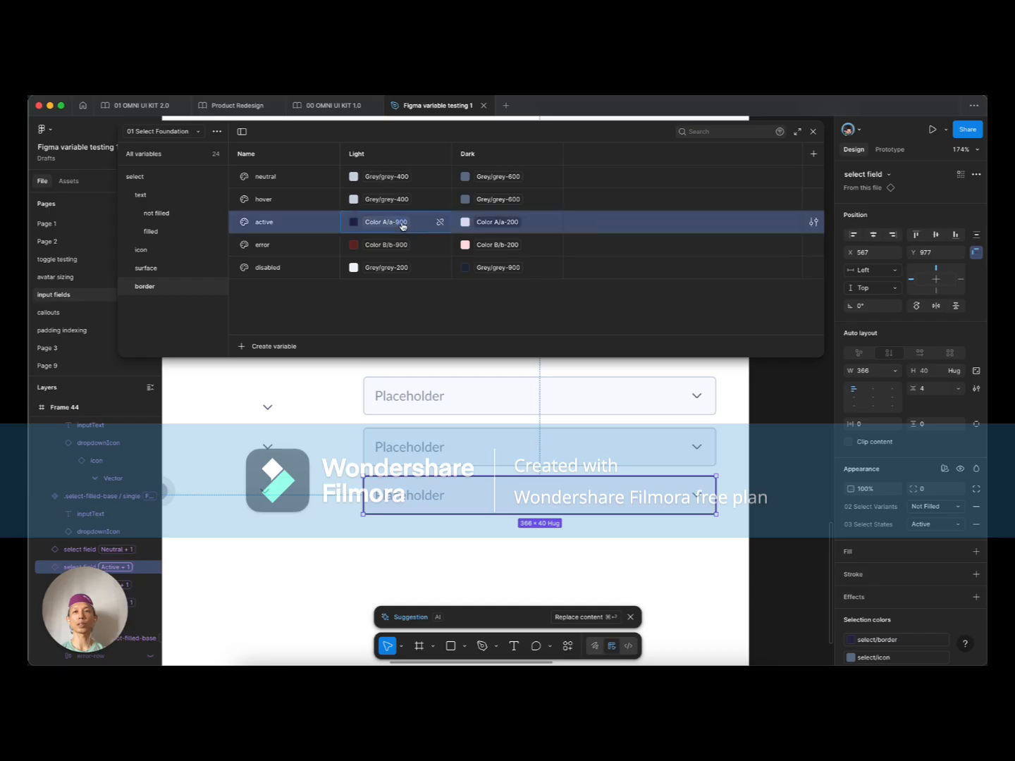
left_click(364, 400)
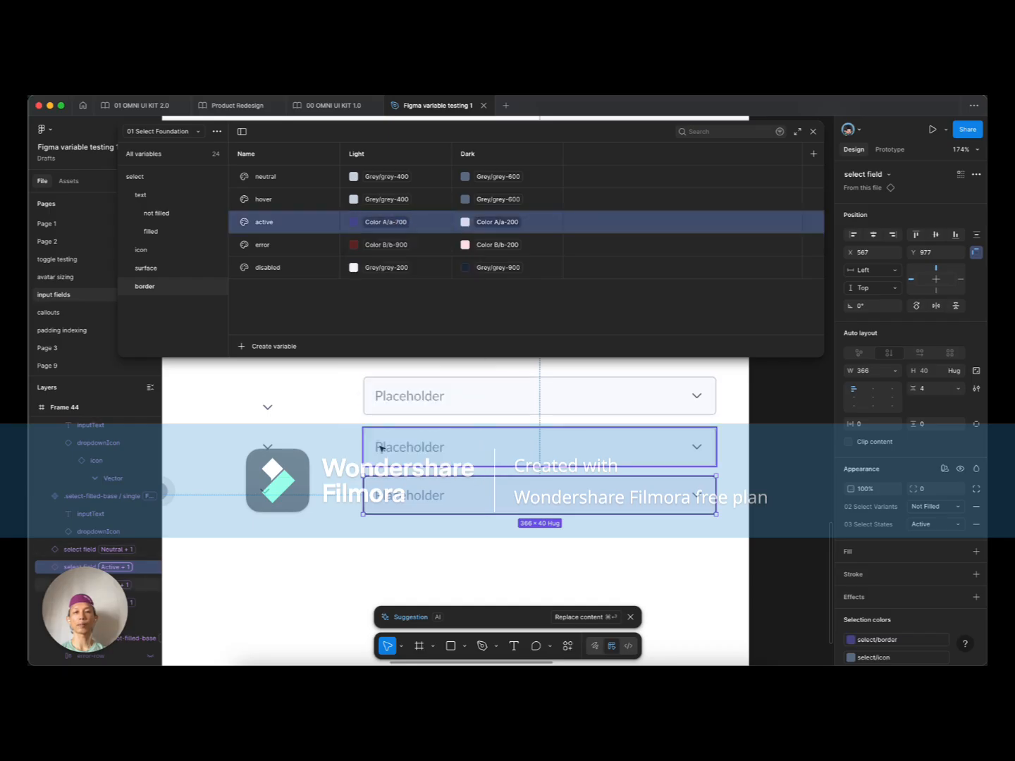
left_click(381, 531)
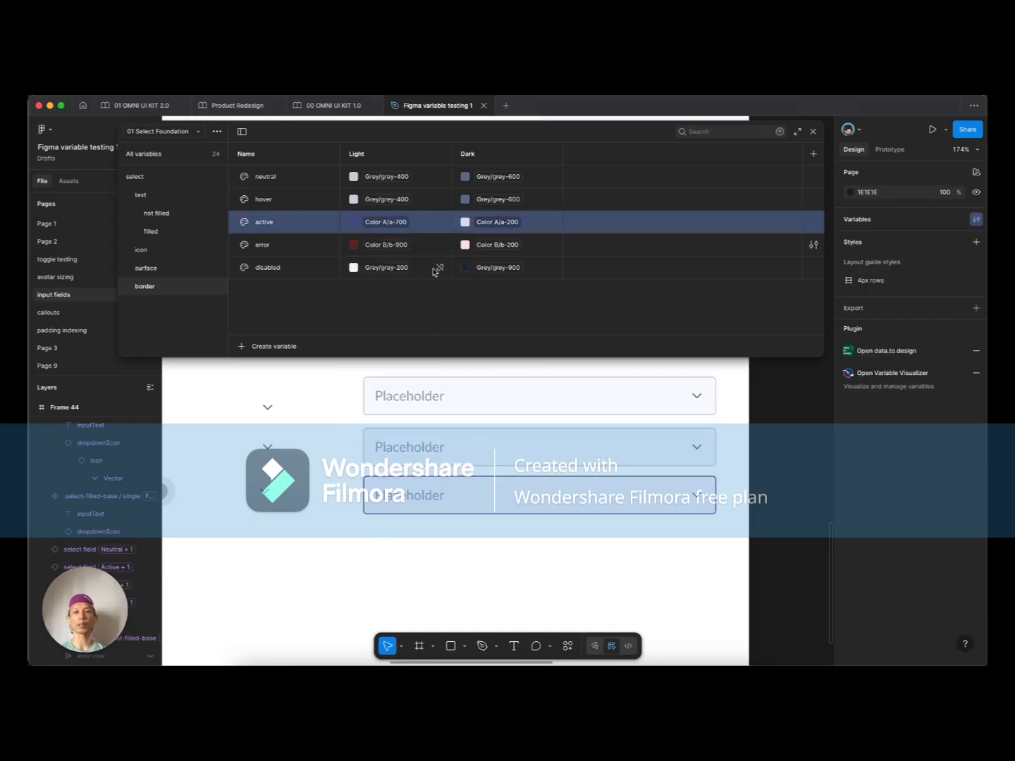
left_click(383, 222)
left_click(461, 381)
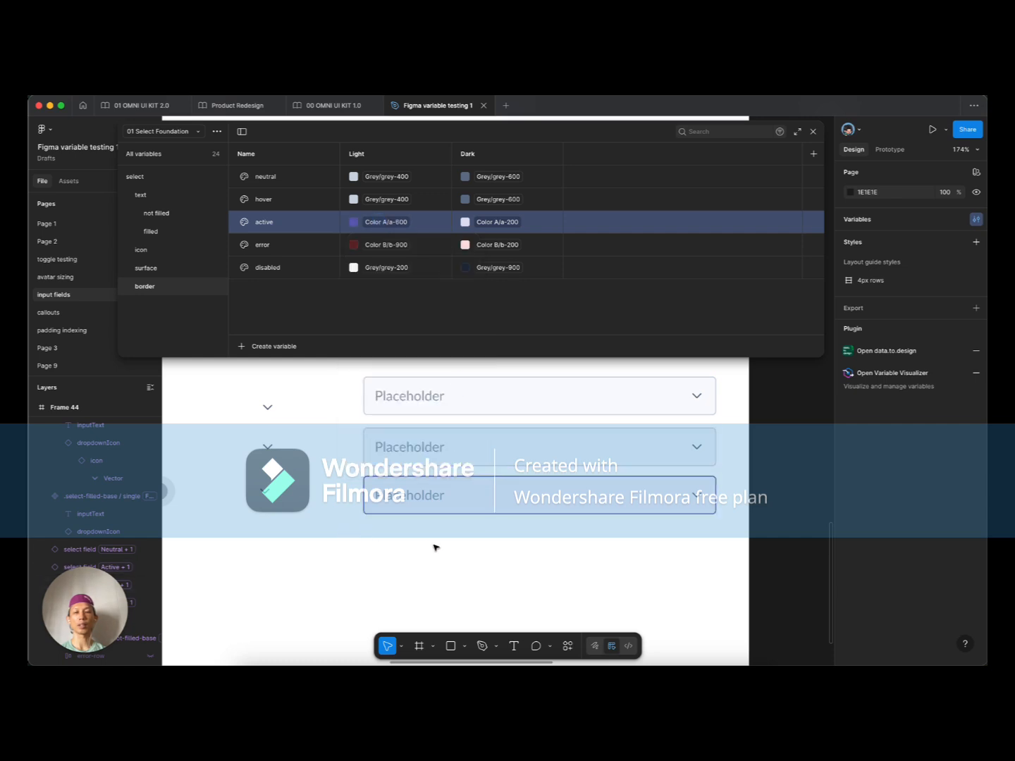
scroll(386, 542, "right", 2)
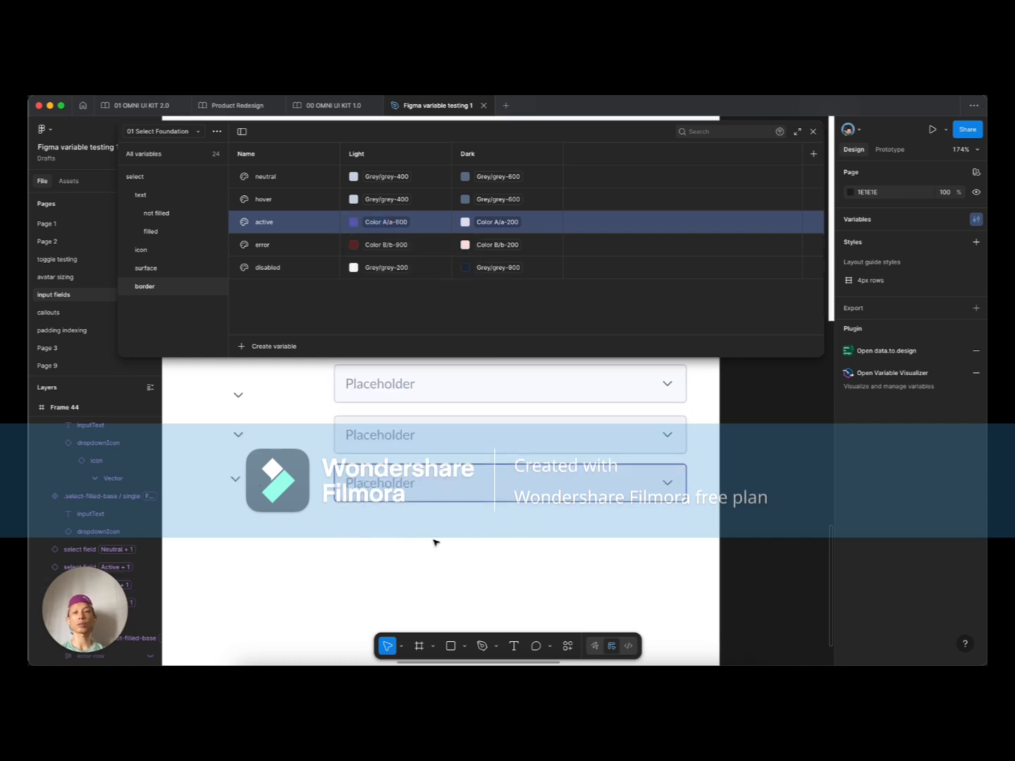
left_click(403, 542, "super")
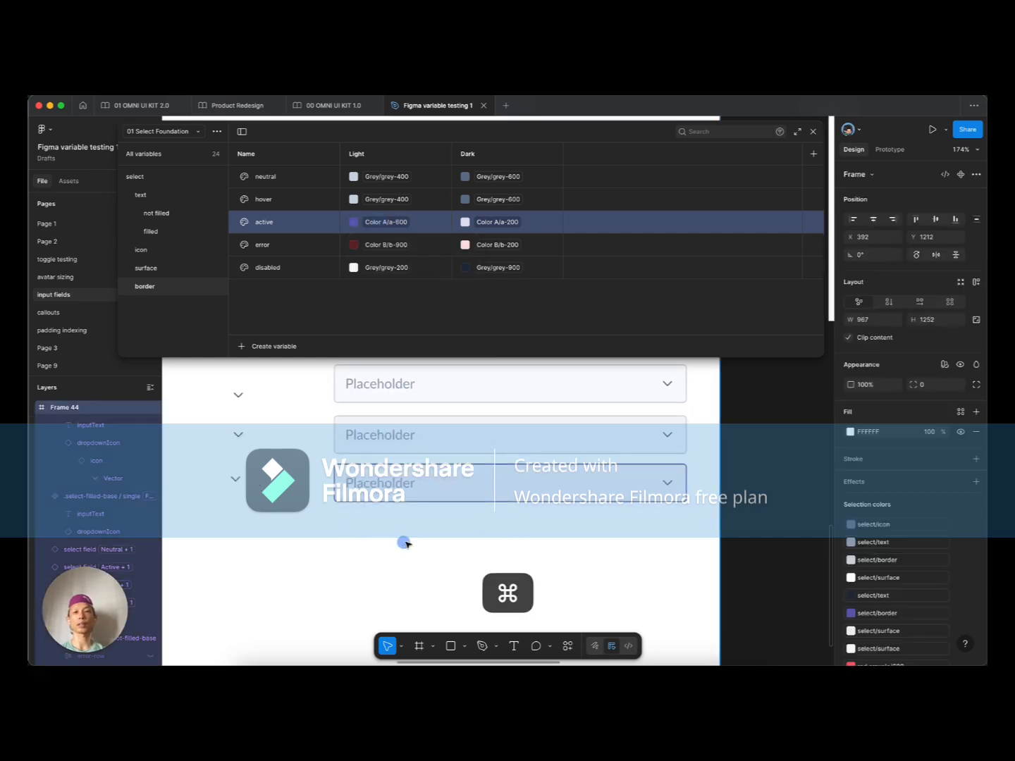
Step: Set the error border variable's Light value to Color B/b-600
left_click(386, 243)
left_click(464, 406)
left_click(378, 542)
Step: Duplicate the Active field below and switch the copy to the Error state
left_click_drag(402, 478, 399, 524)
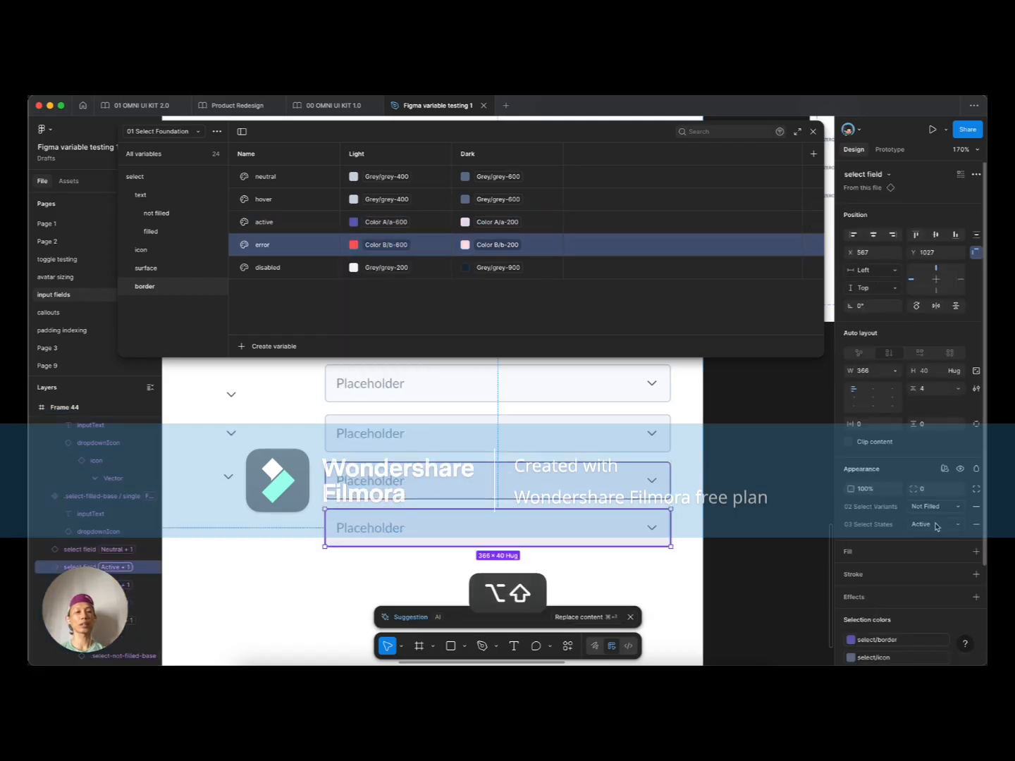
left_click(924, 524)
left_click(922, 538)
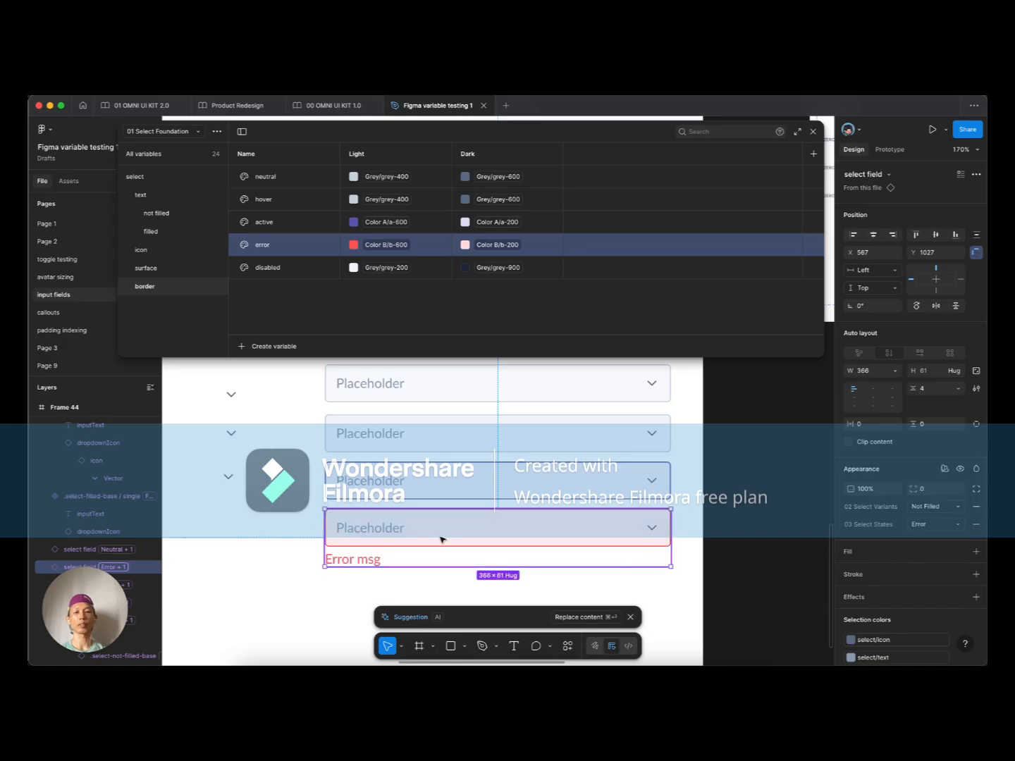
left_click(314, 548)
left_click_drag(302, 560, 319, 523)
left_click(375, 504)
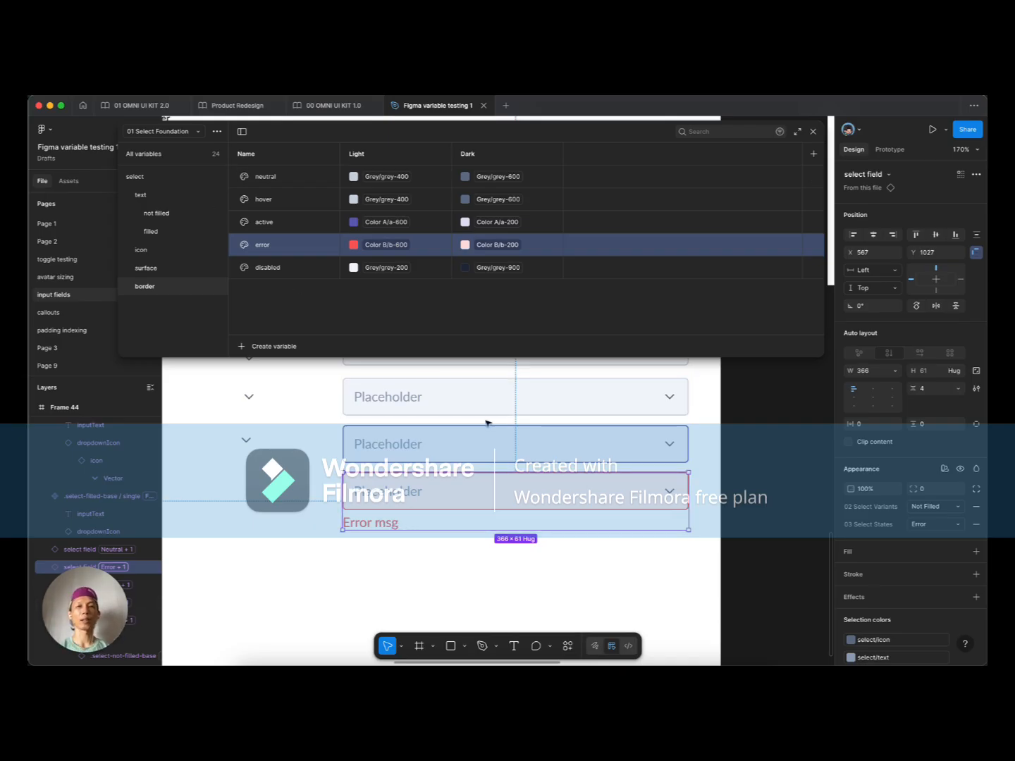
left_click(299, 473)
scroll(297, 473, "left", 3)
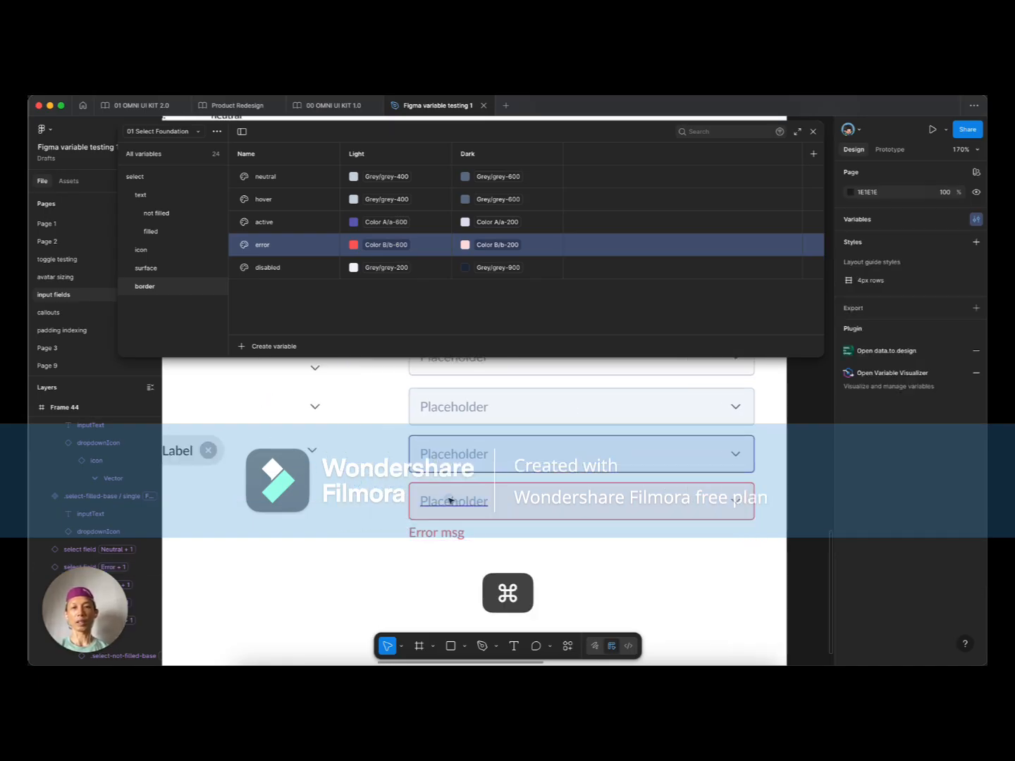
Step: Switch the Variables panel to the 02 Select Variants collection and show its text group
left_click(452, 501, "super")
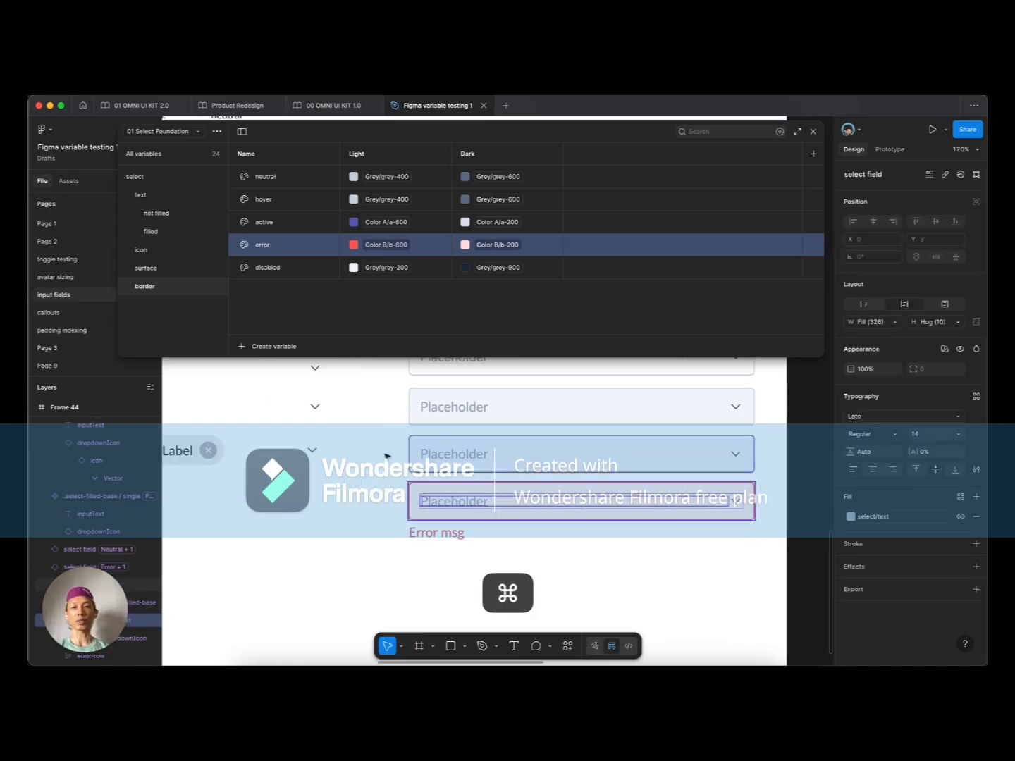
left_click(178, 215)
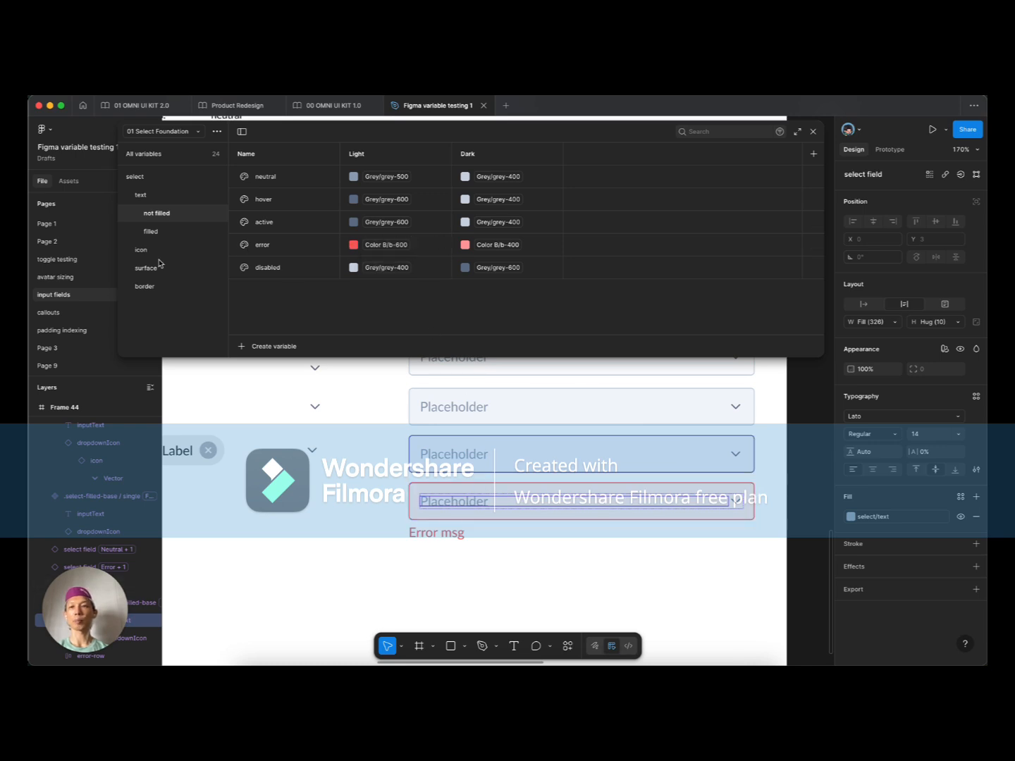
left_click(186, 130)
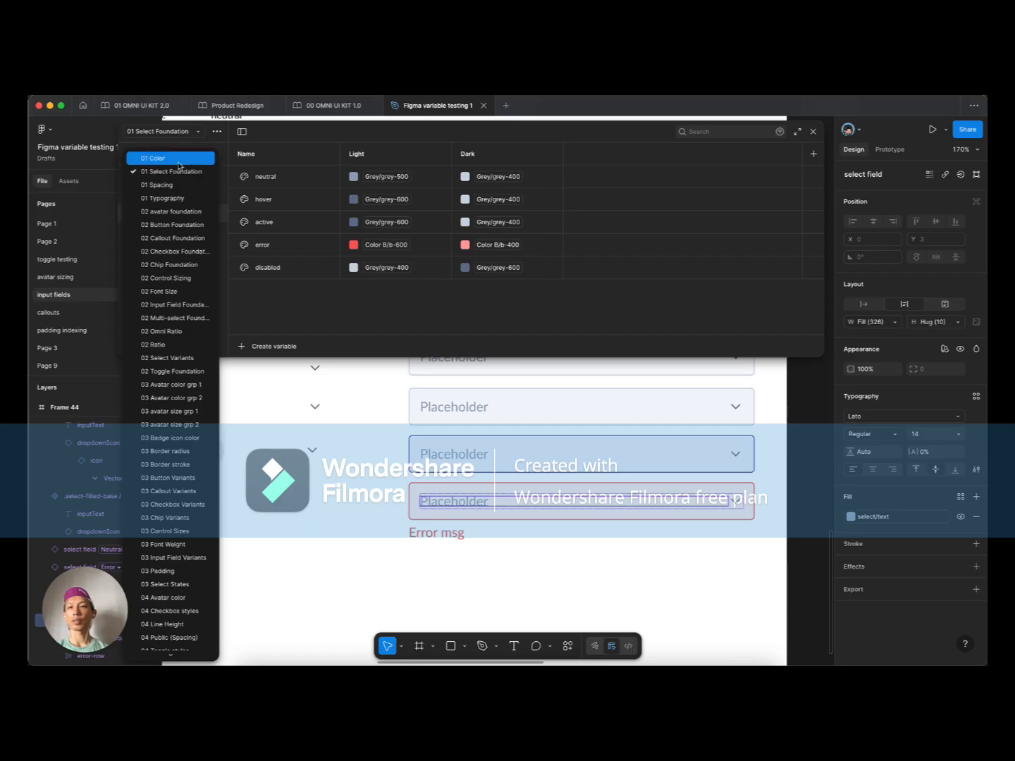
left_click(181, 358)
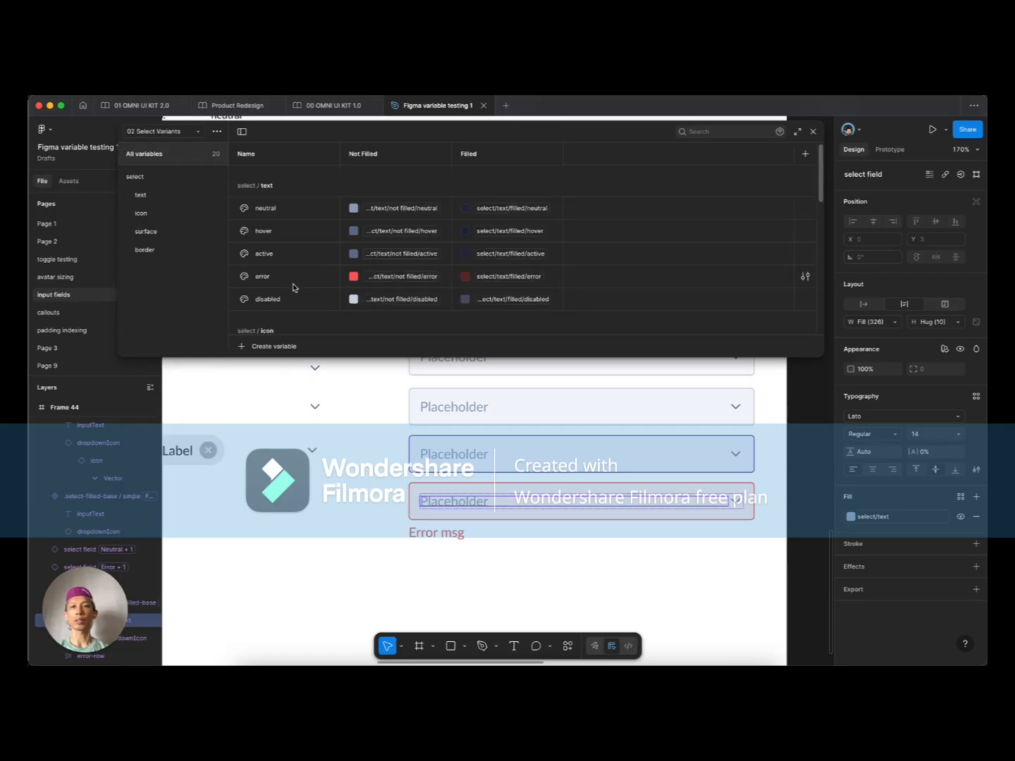
left_click(162, 196)
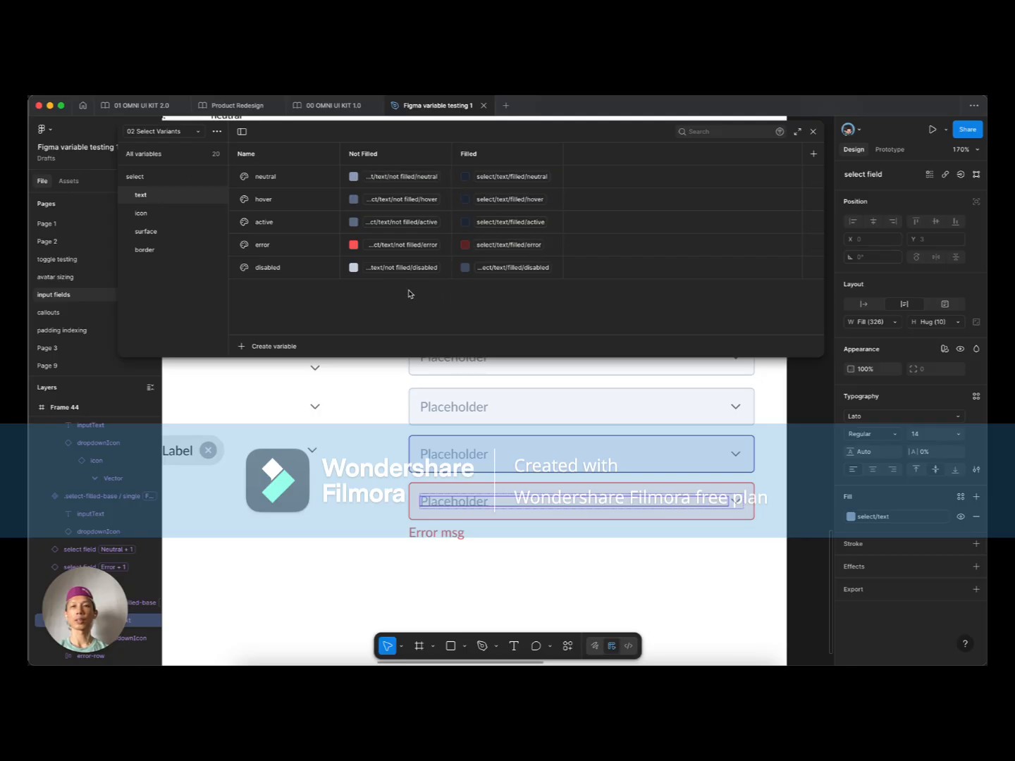
Step: Select the not-filled select base component on the canvas
mouse_move(396, 248)
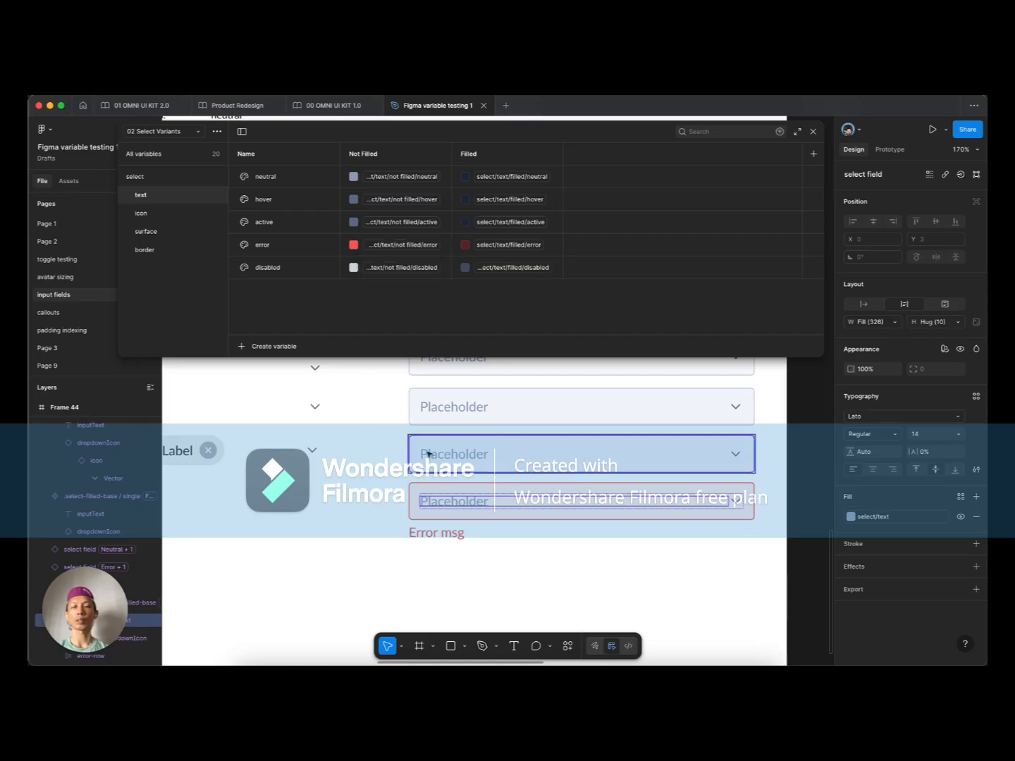
left_click(379, 460)
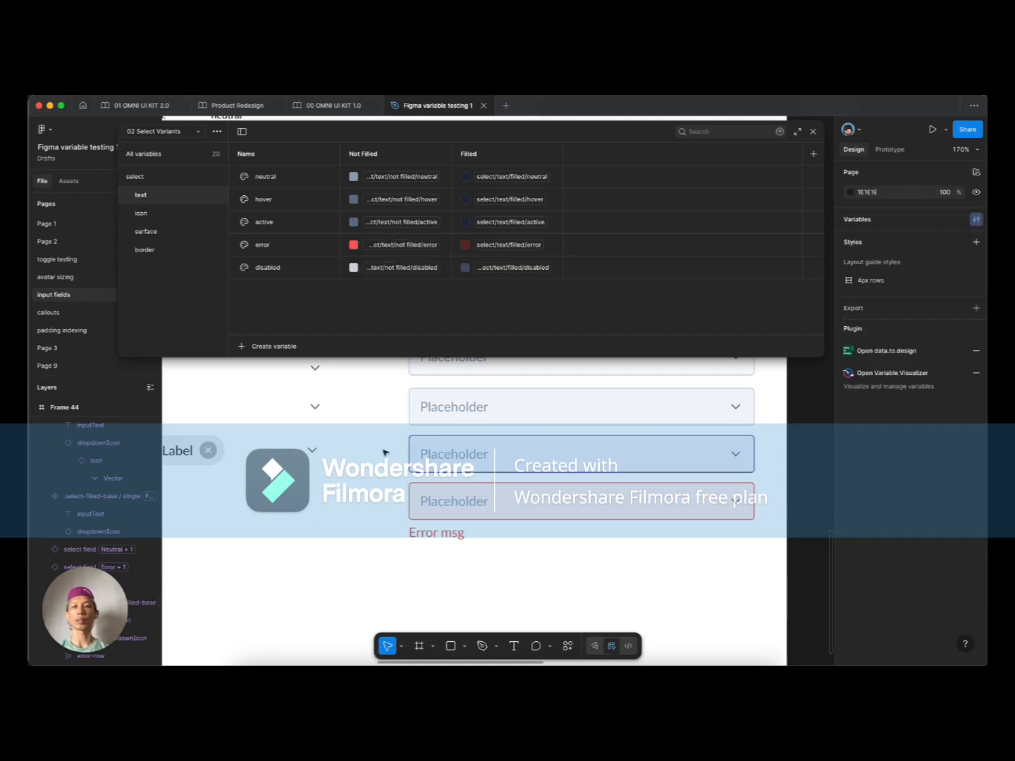
scroll(316, 445, "down", 5)
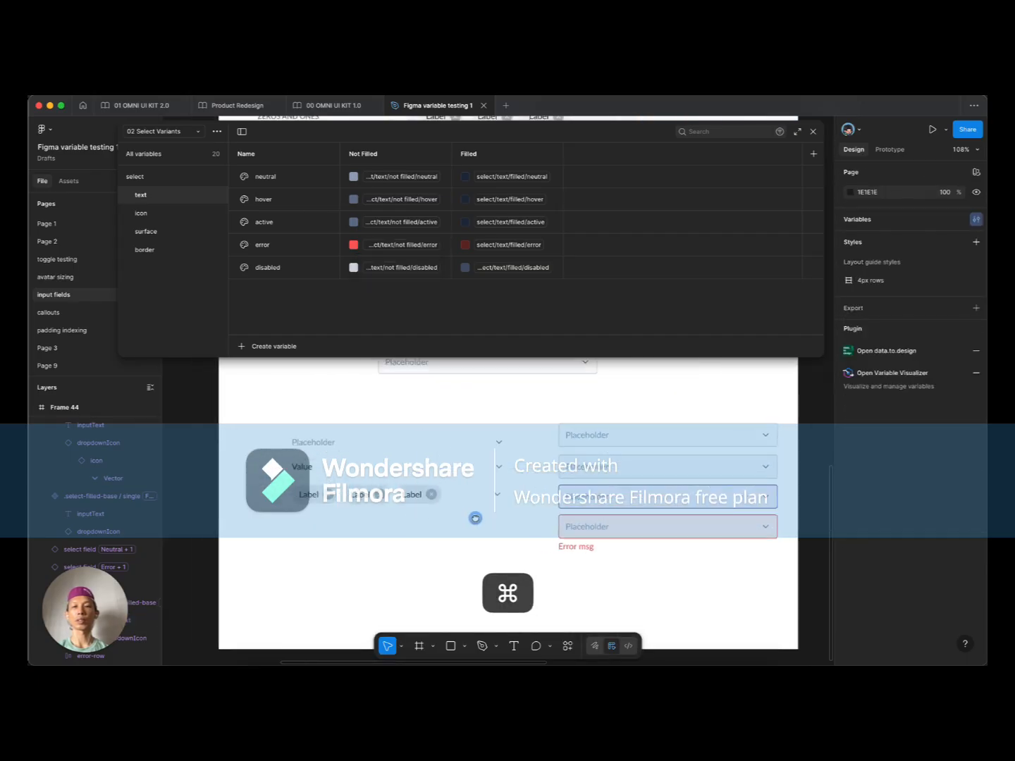
left_click(316, 445, "super")
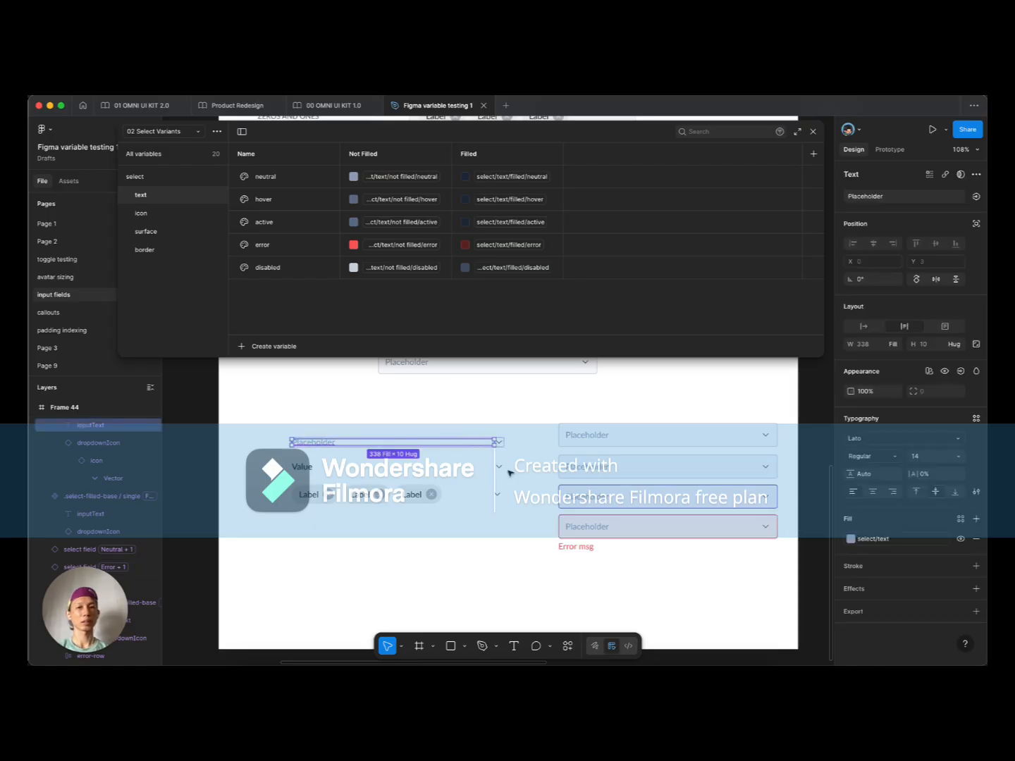
left_click(485, 426)
left_click(486, 441)
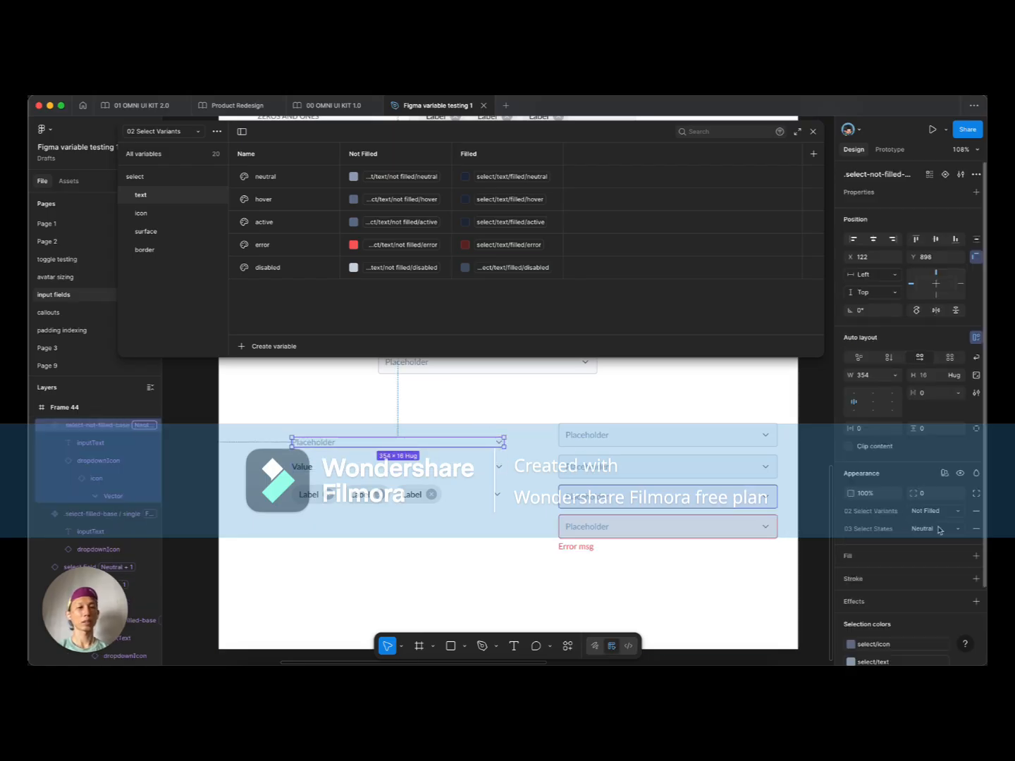
Step: Switch the Variables panel to the 03 Select States collection
left_click(196, 132)
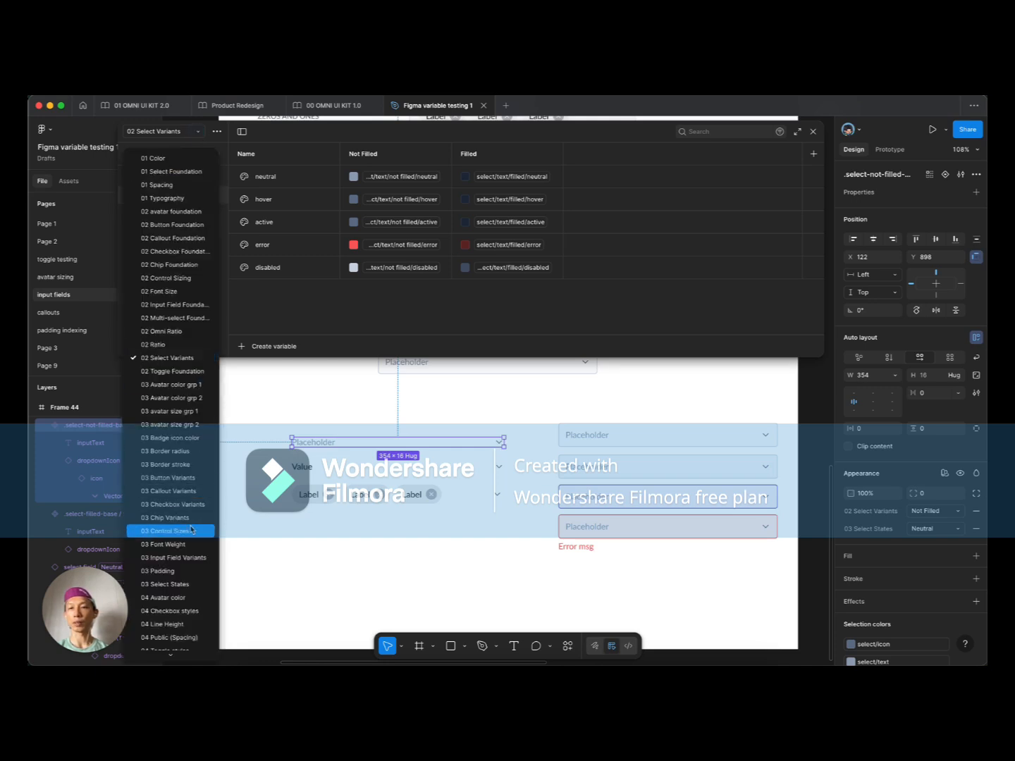
left_click(185, 584)
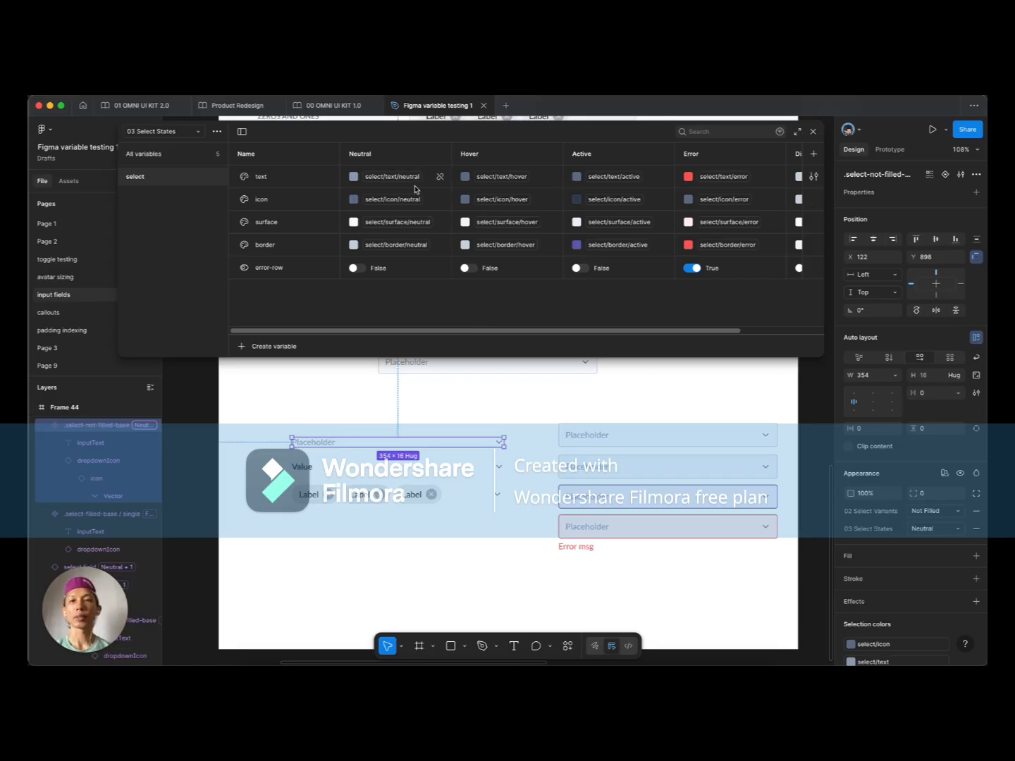
scroll(492, 181, "right", 2)
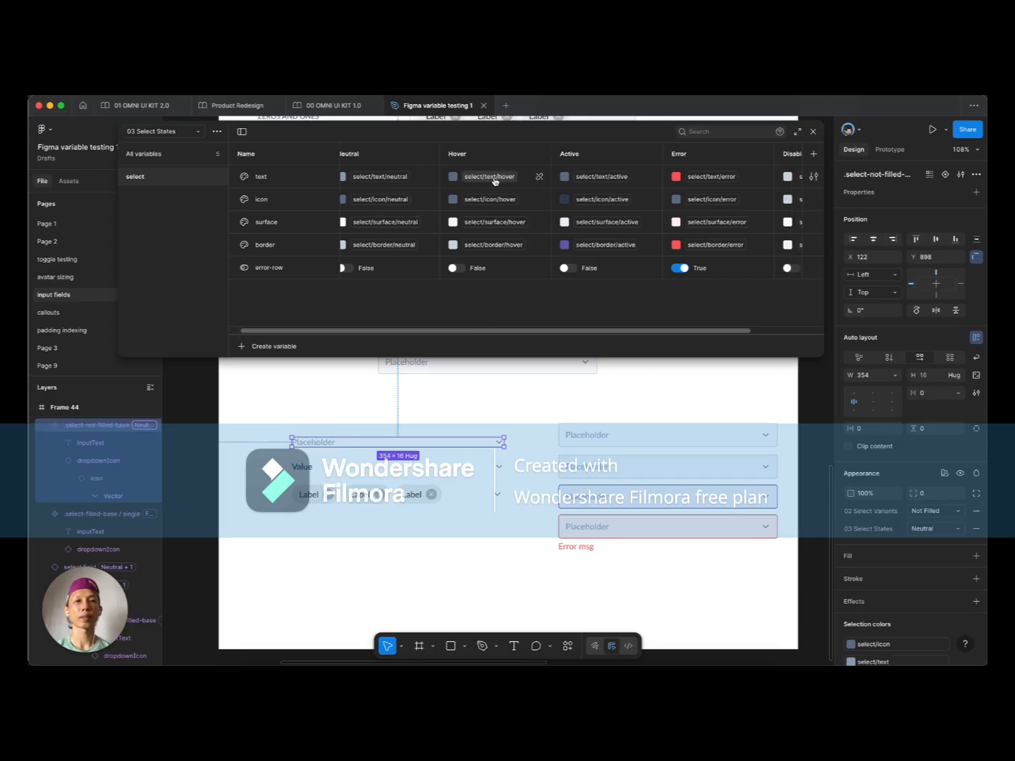
mouse_move(724, 179)
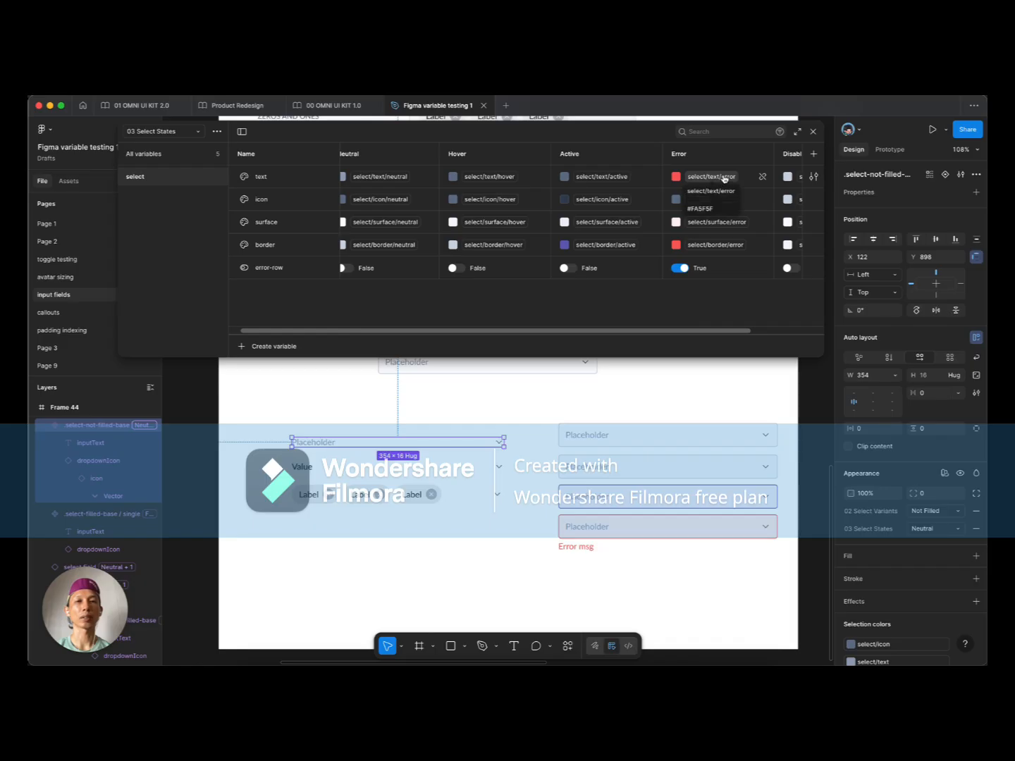
Step: Remove the 03 Select States mode from the not-filled and filled select base components
left_click(444, 415)
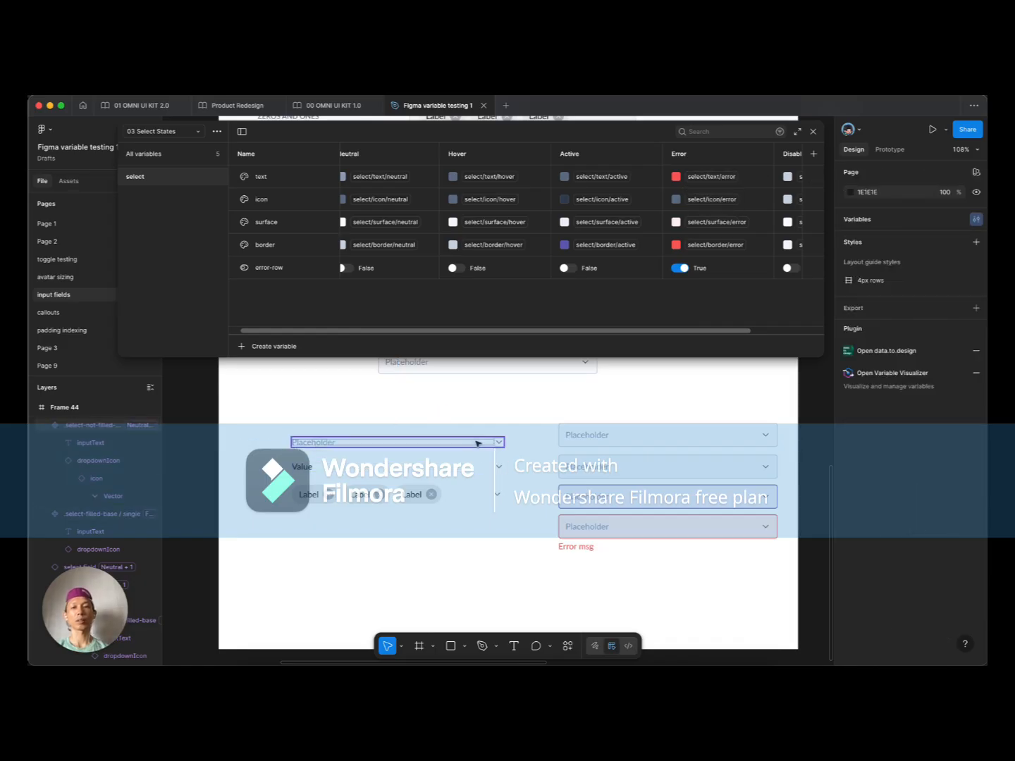
left_click(478, 443)
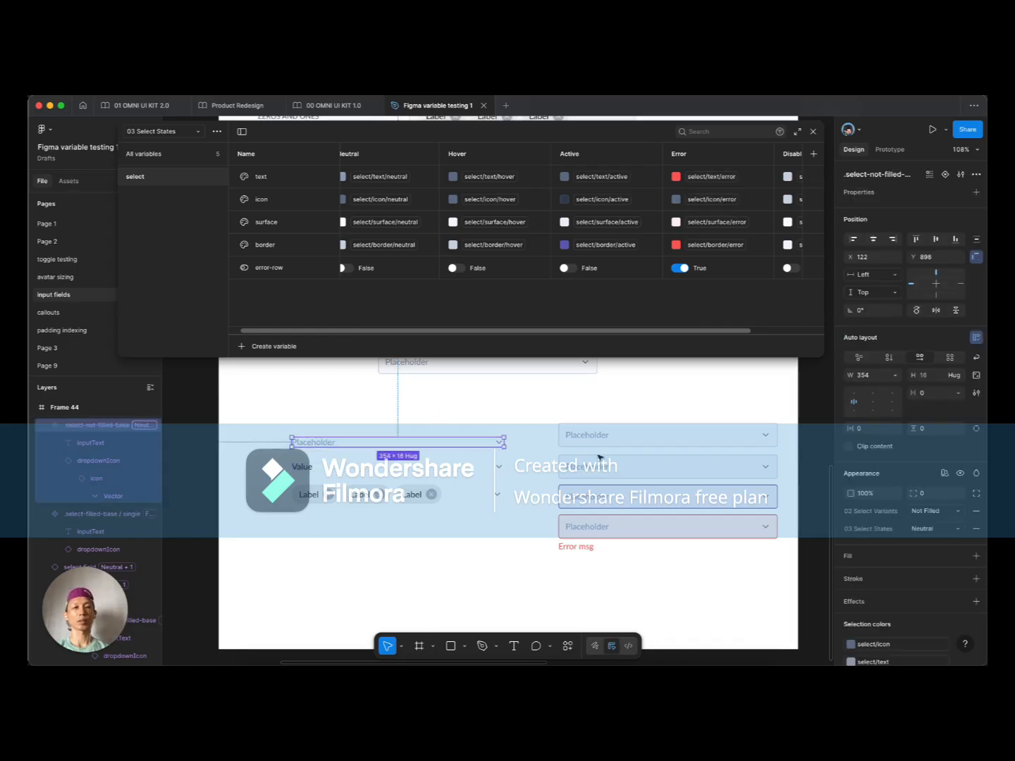
left_click(976, 531)
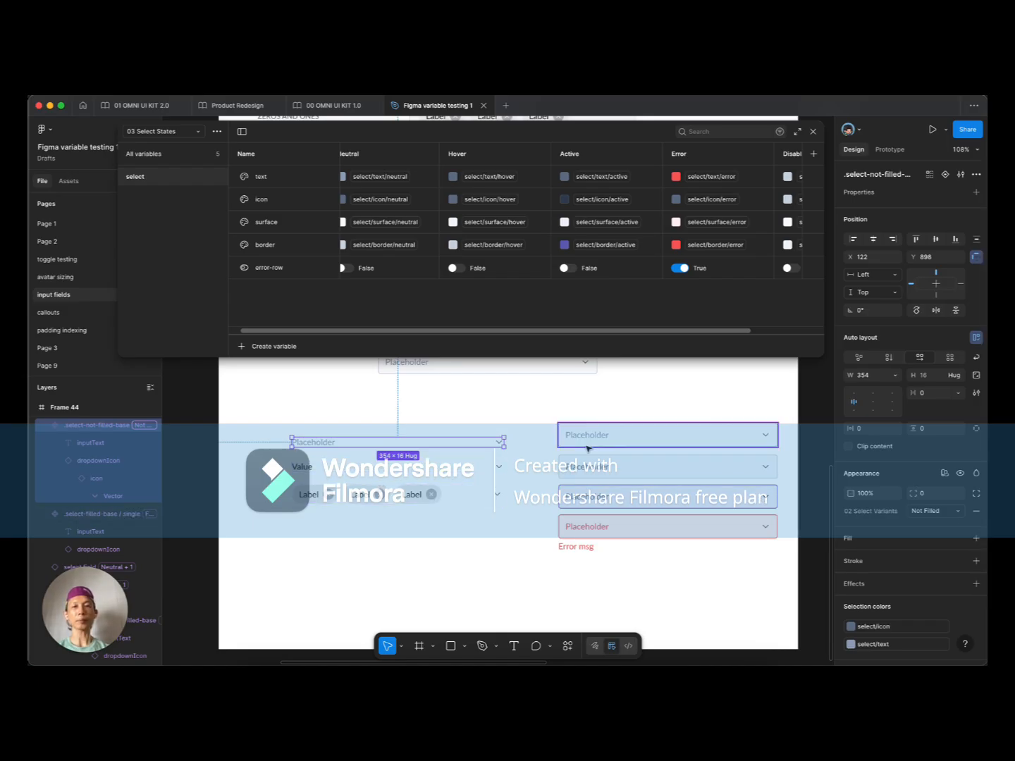
left_click(373, 468)
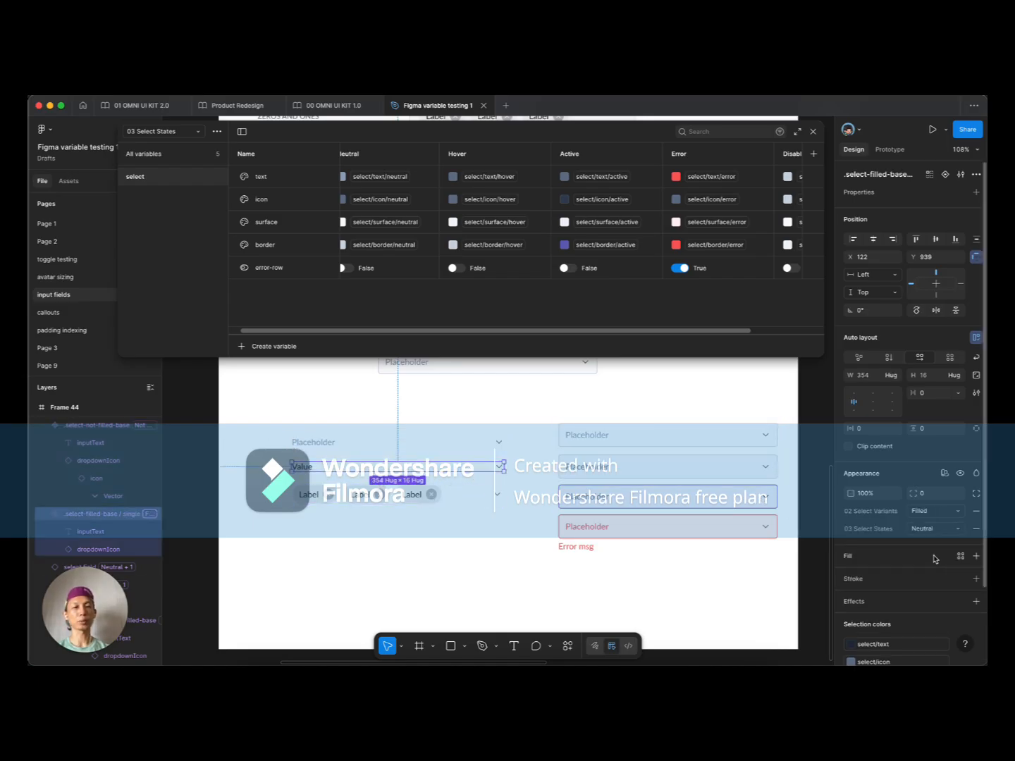
left_click(976, 529)
left_click(340, 443)
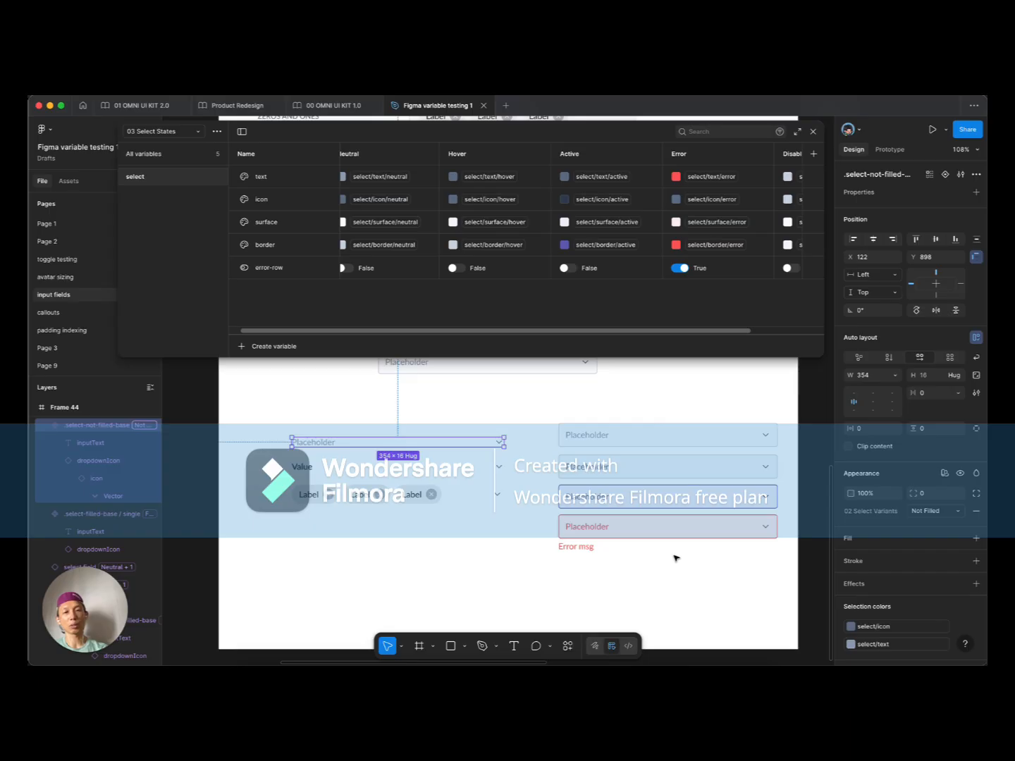
Step: Set the Label multi-select's Select Variants mode to Filled, then select the top placeholder field
left_click(367, 467)
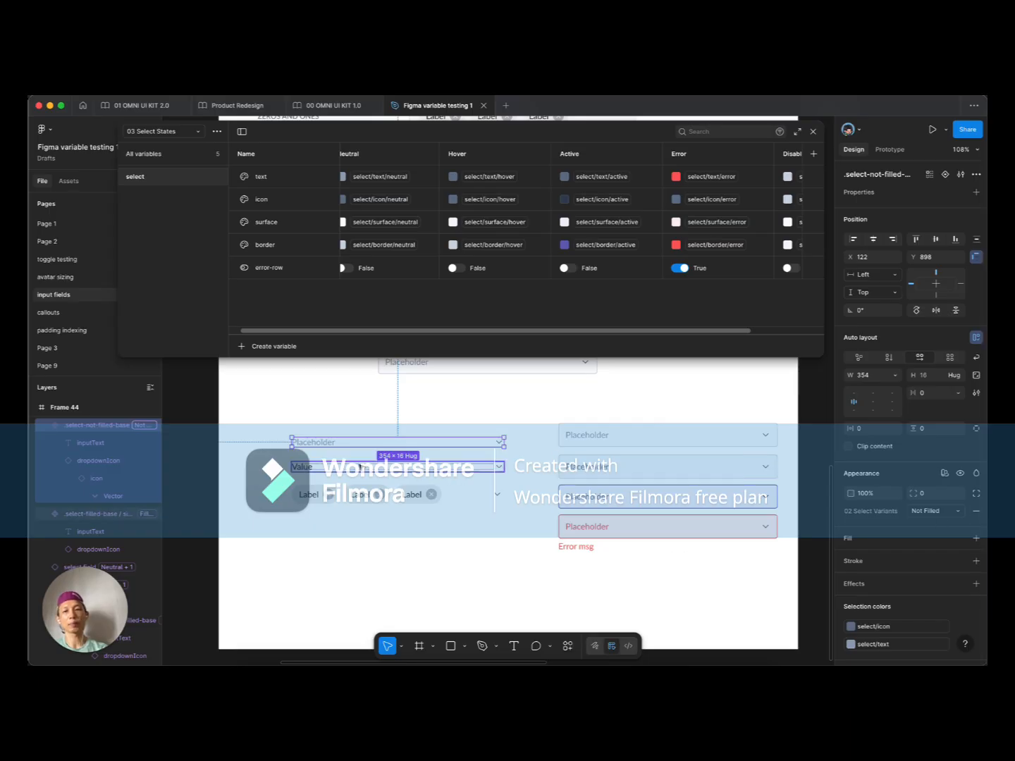
left_click(363, 494)
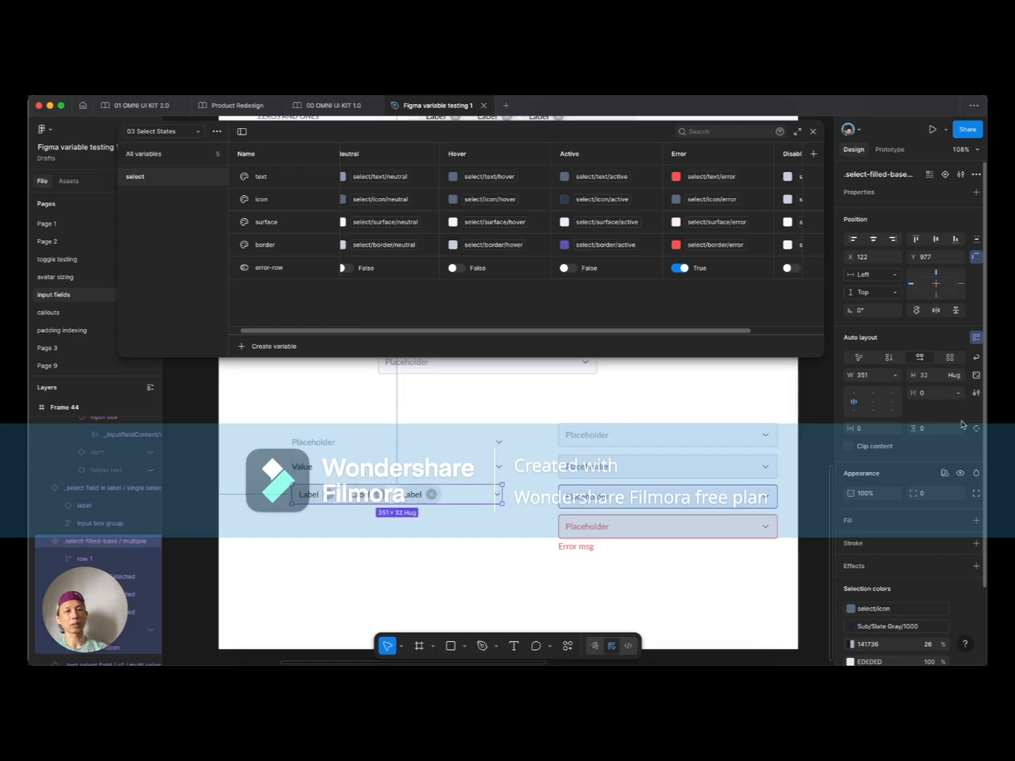
left_click(944, 477)
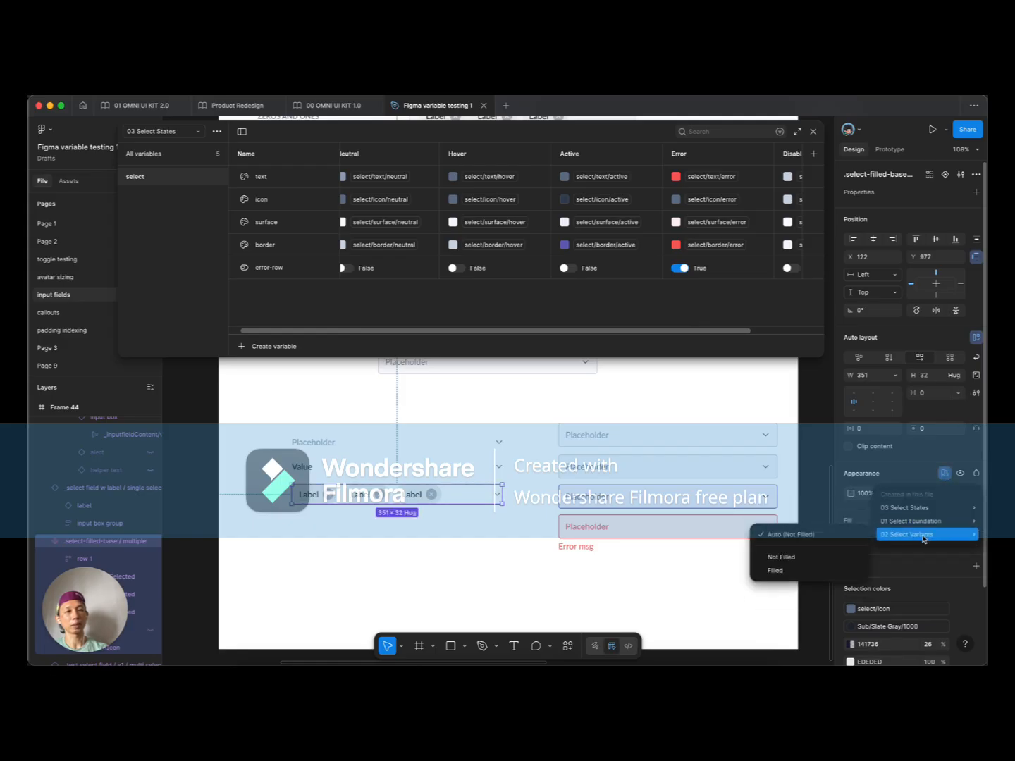
left_click(783, 569)
left_click(377, 560)
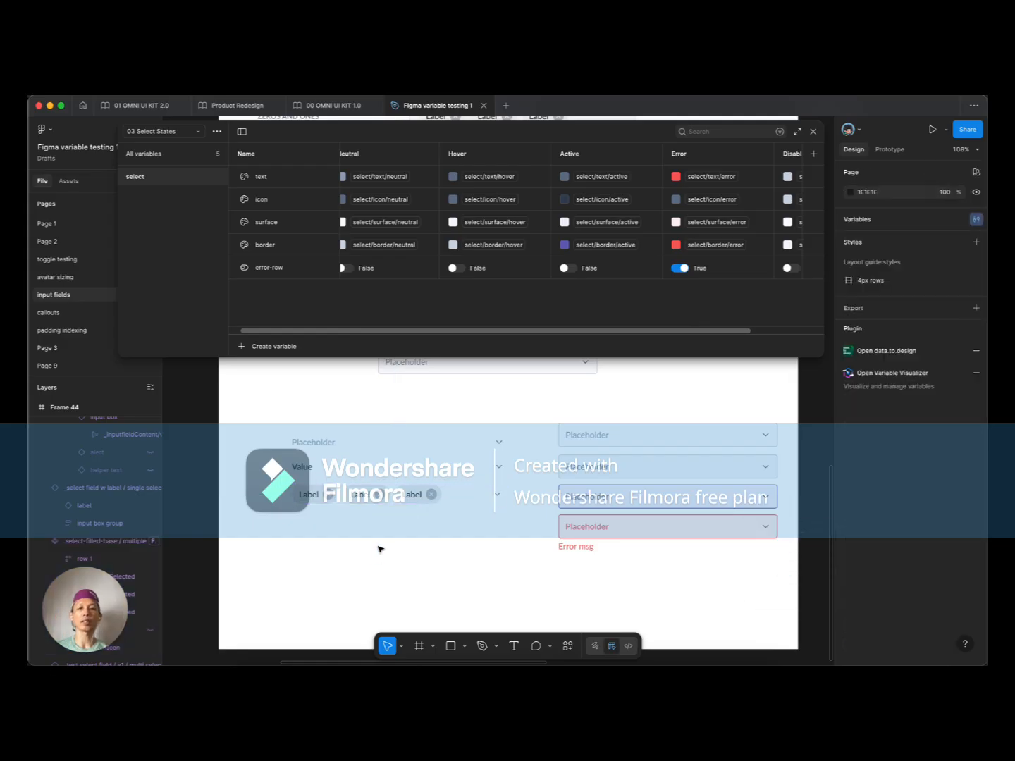
scroll(387, 530, "right", 3)
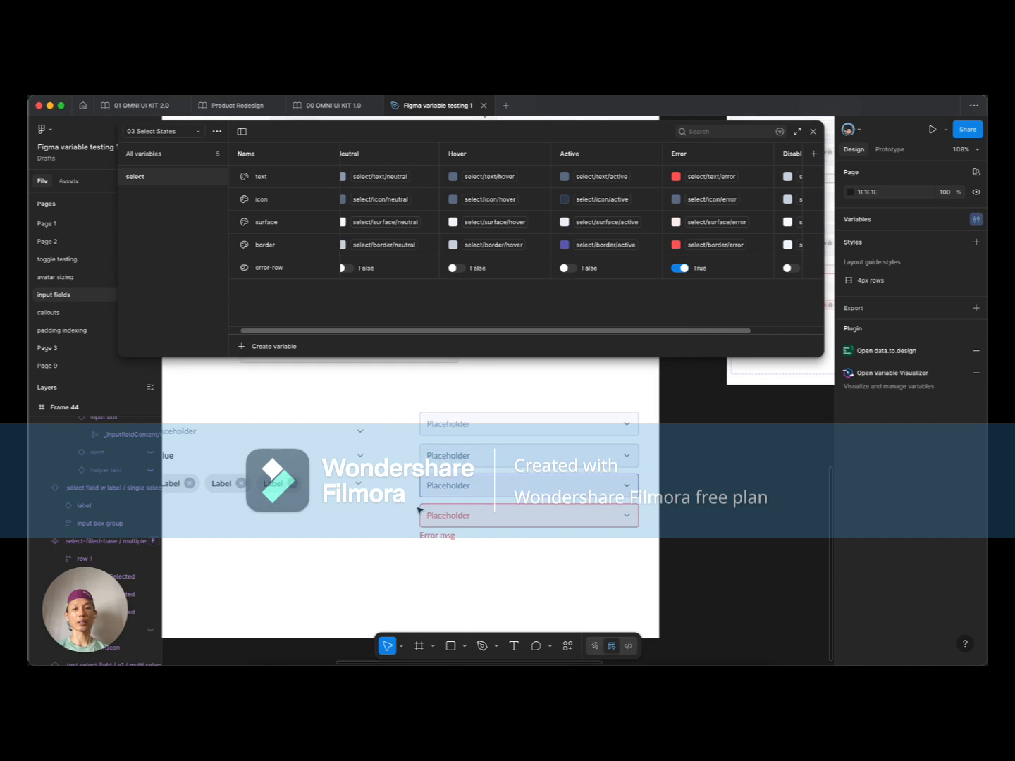
left_click(480, 455)
scroll(494, 465, "left", 3)
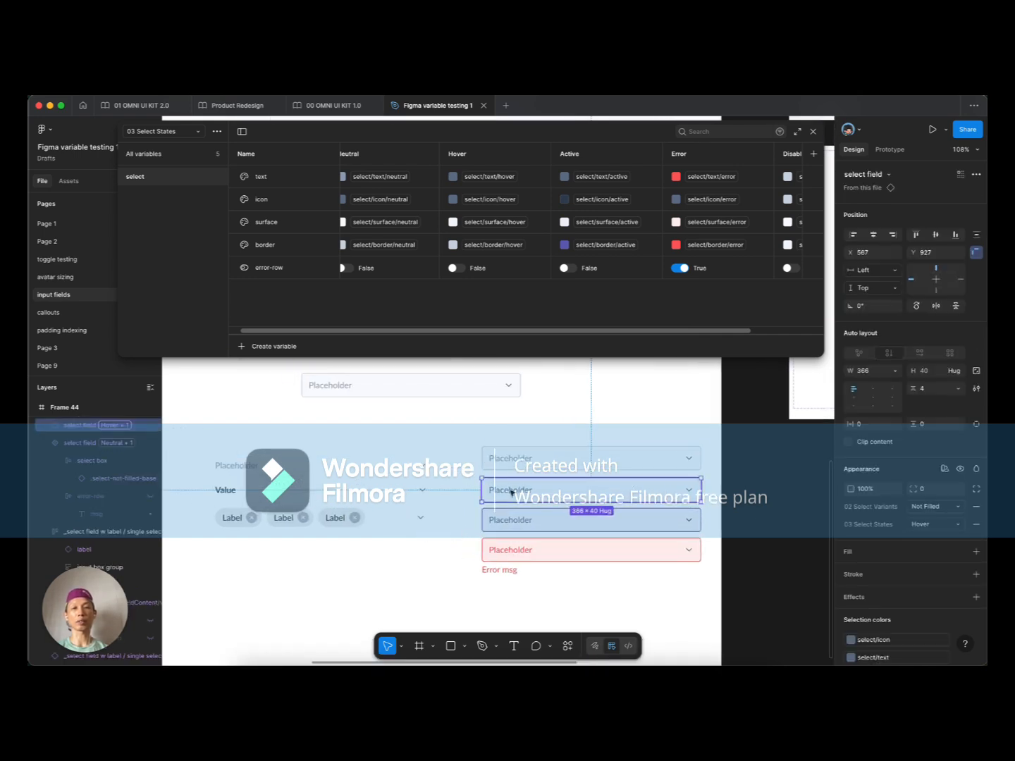
Step: In 01 Select Foundation, set the hover and active Light text colours to Grey/grey-500
left_click(163, 134)
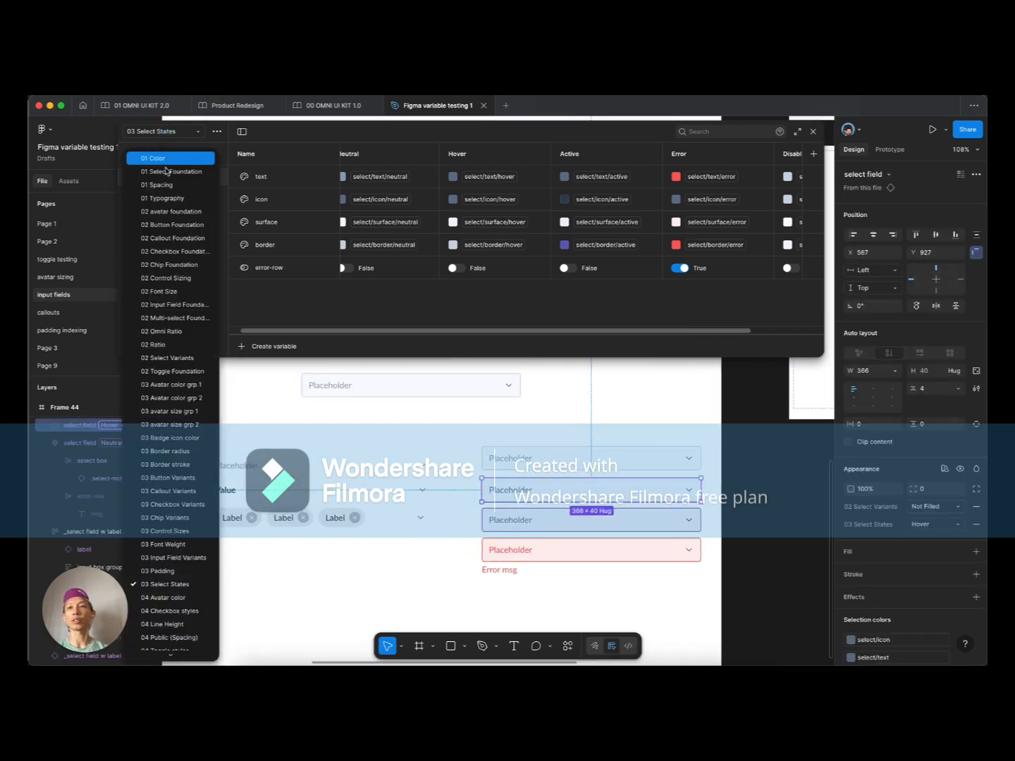
left_click(170, 173)
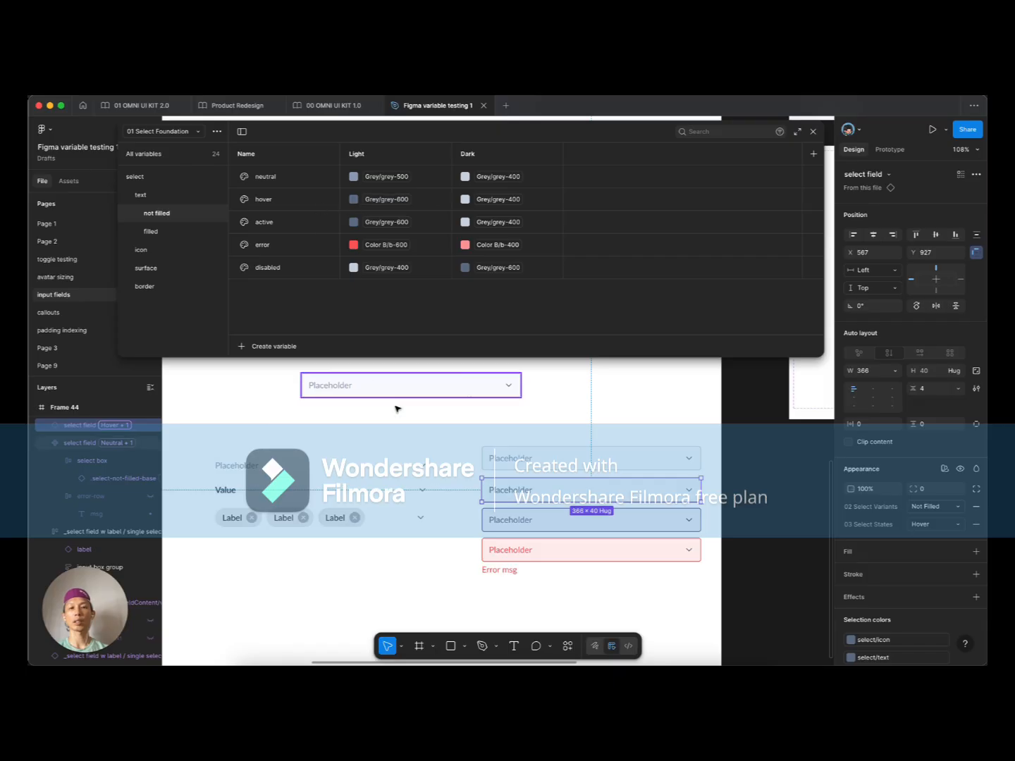
left_click(399, 198)
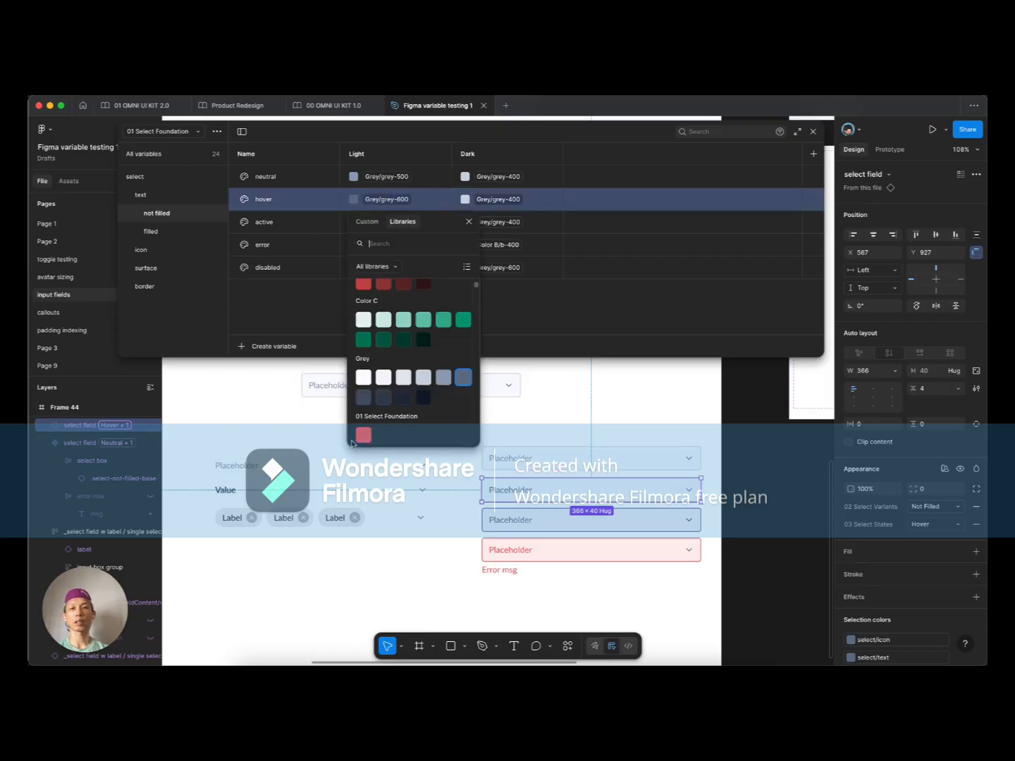
left_click(441, 382)
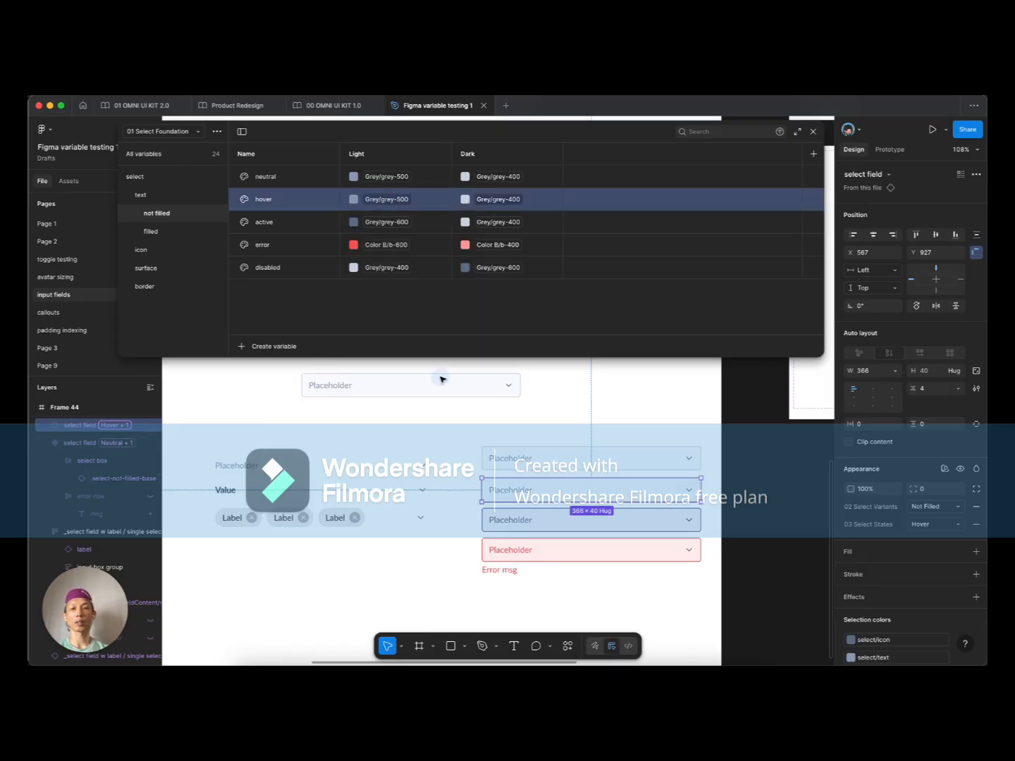
left_click(382, 221)
left_click(442, 400)
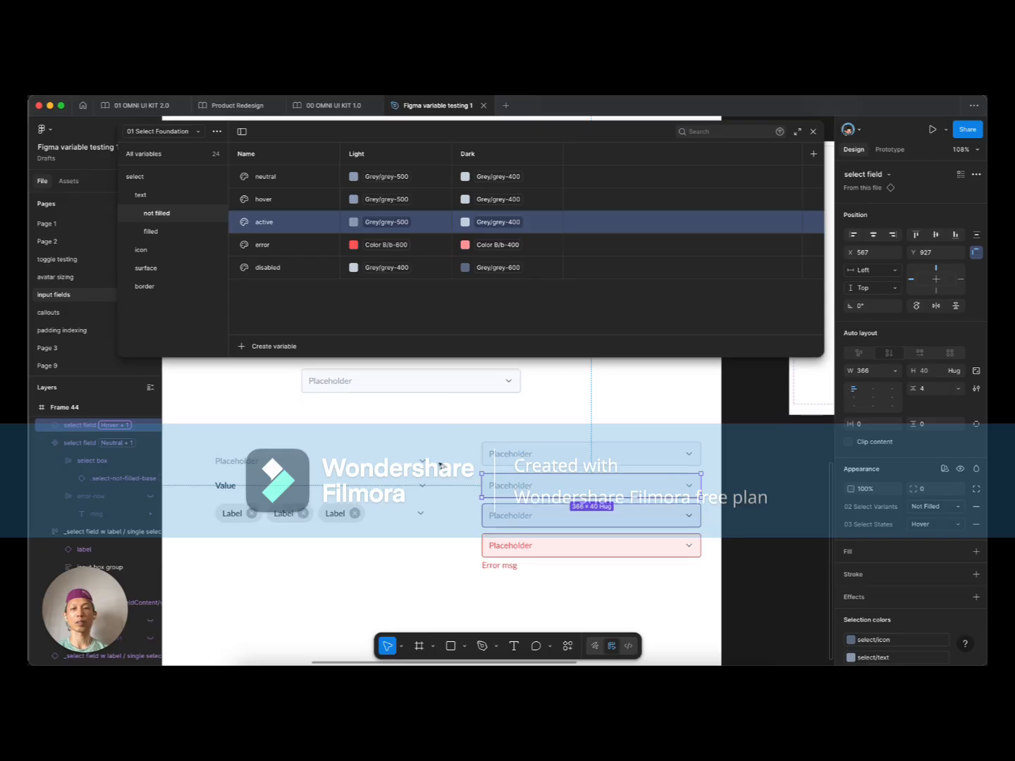
Step: Alt+Shift-drag a copy of the error-state select field directly below it
scroll(428, 535, "right", 3)
scroll(428, 535, "down", 2)
left_click(409, 550)
left_click(453, 543)
left_click_drag(477, 524, 476, 566)
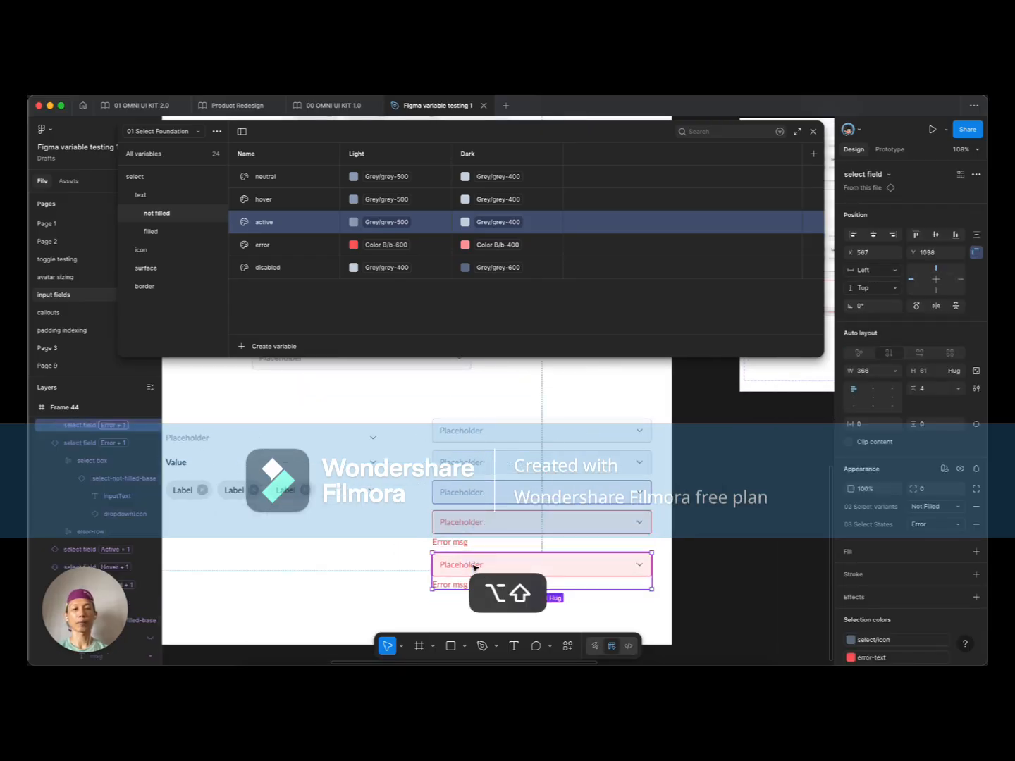
left_click(944, 525)
Step: Set the copied select field's state to Disabled
left_click(928, 538)
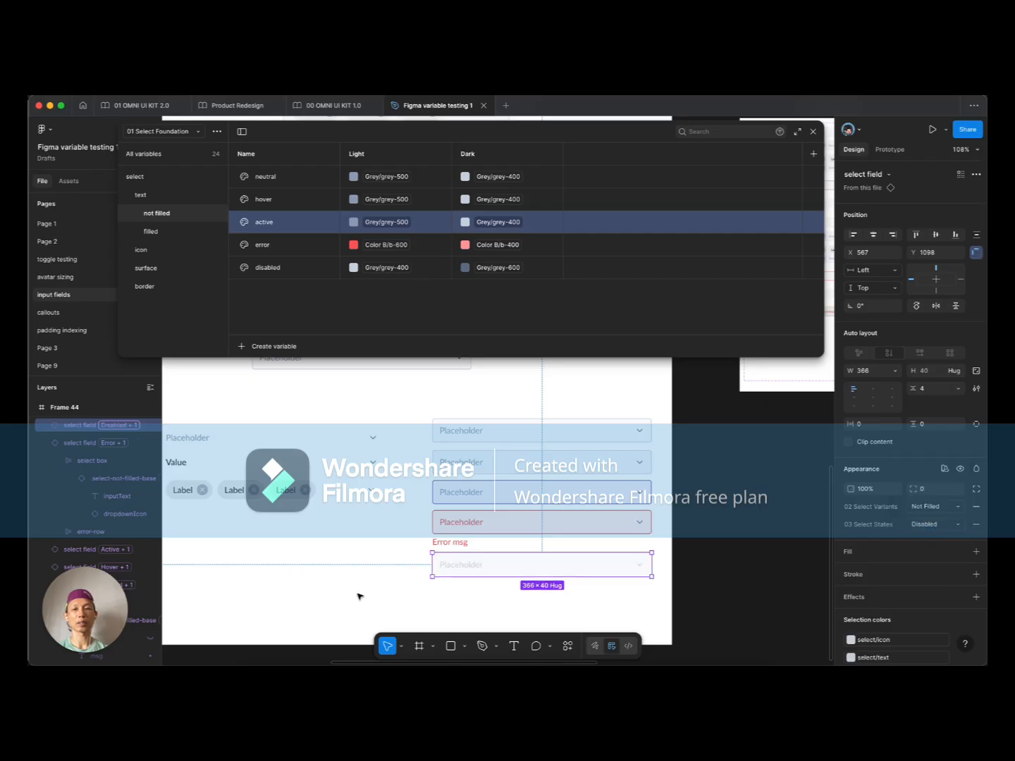
left_click(354, 576)
scroll(412, 584, "down", 1)
scroll(412, 584, "right", 2)
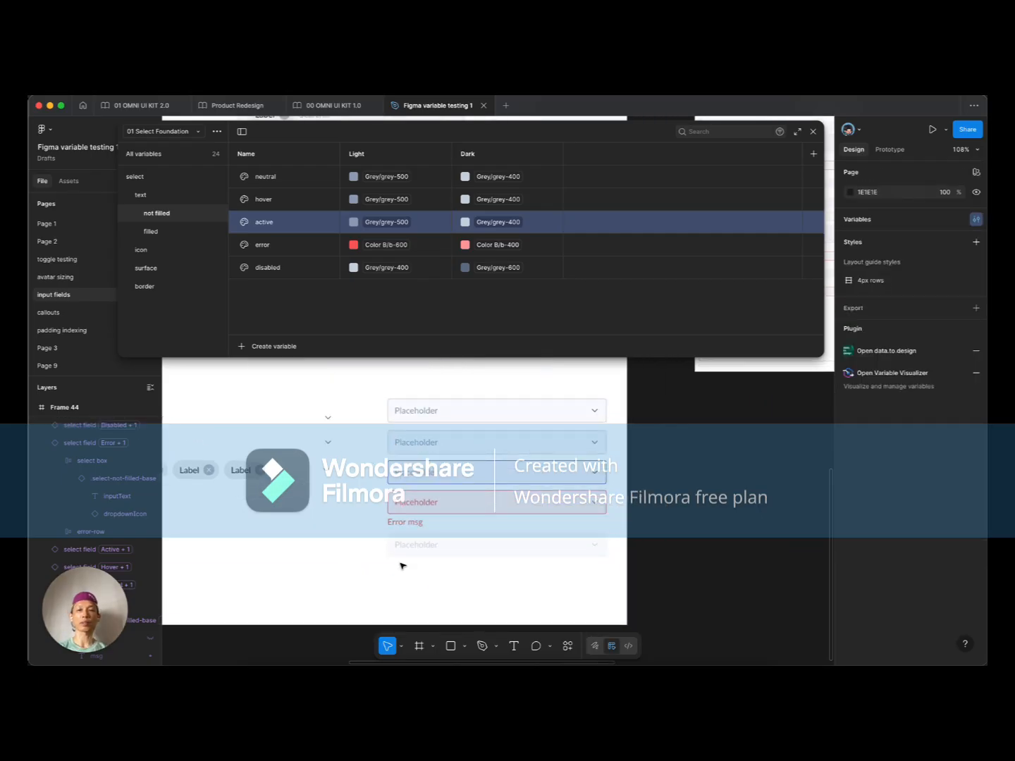
scroll(403, 566, "up", 3)
scroll(377, 572, "up", 1)
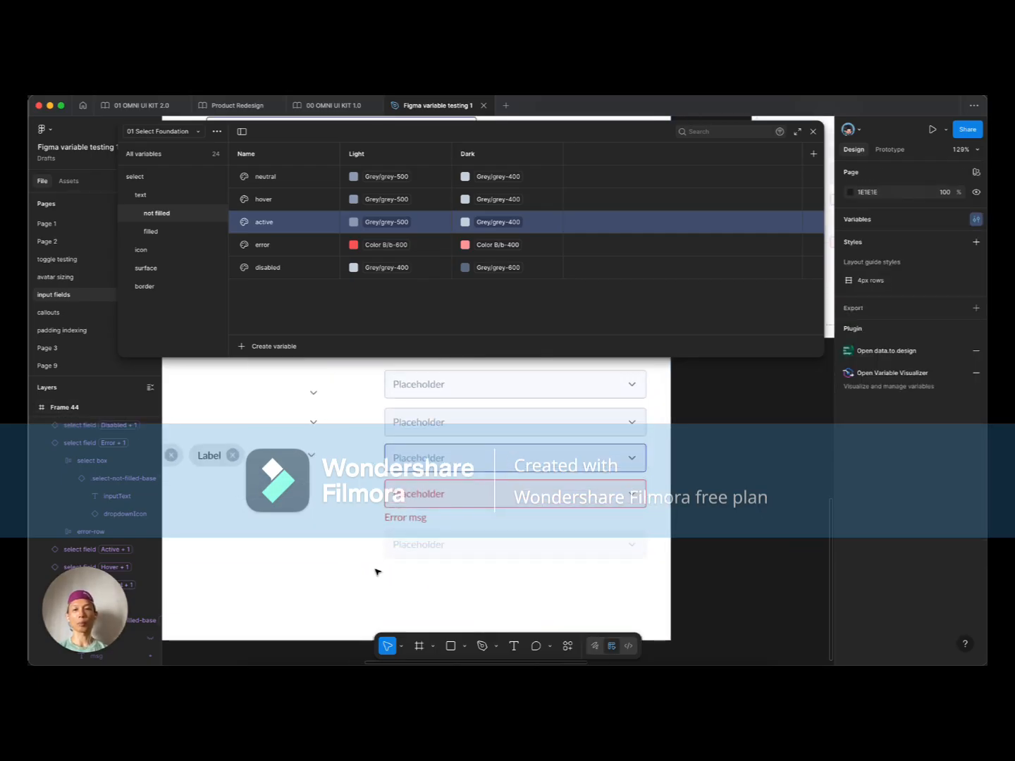
scroll(377, 568, "down", 5)
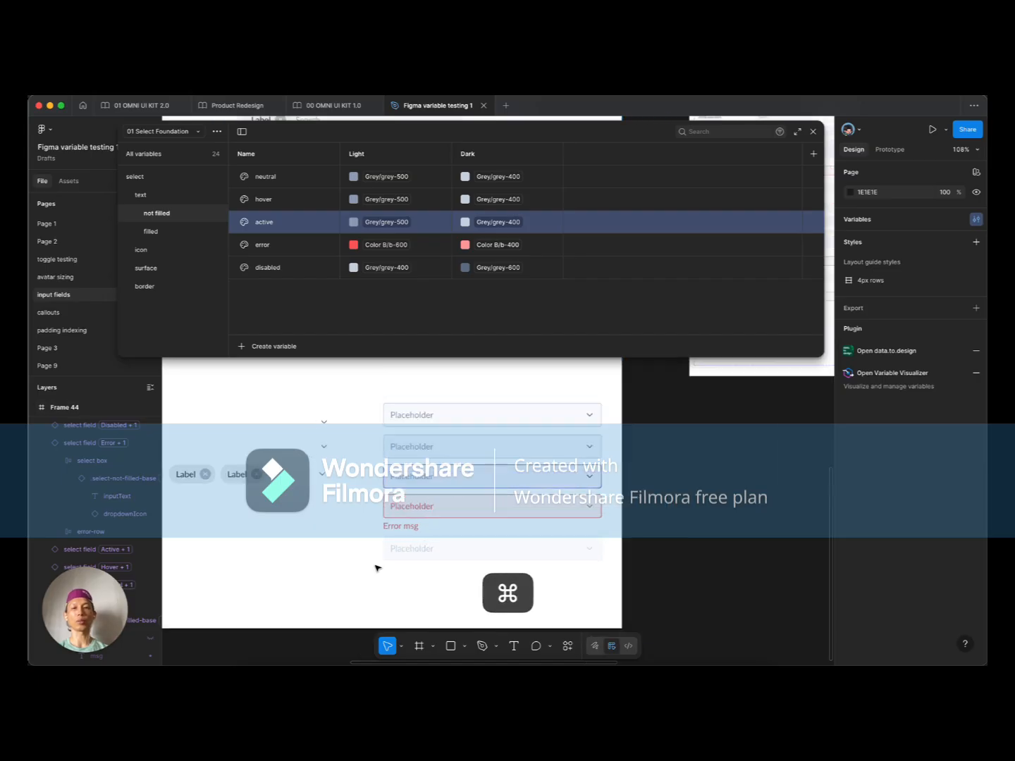
scroll(347, 557, "down", 4)
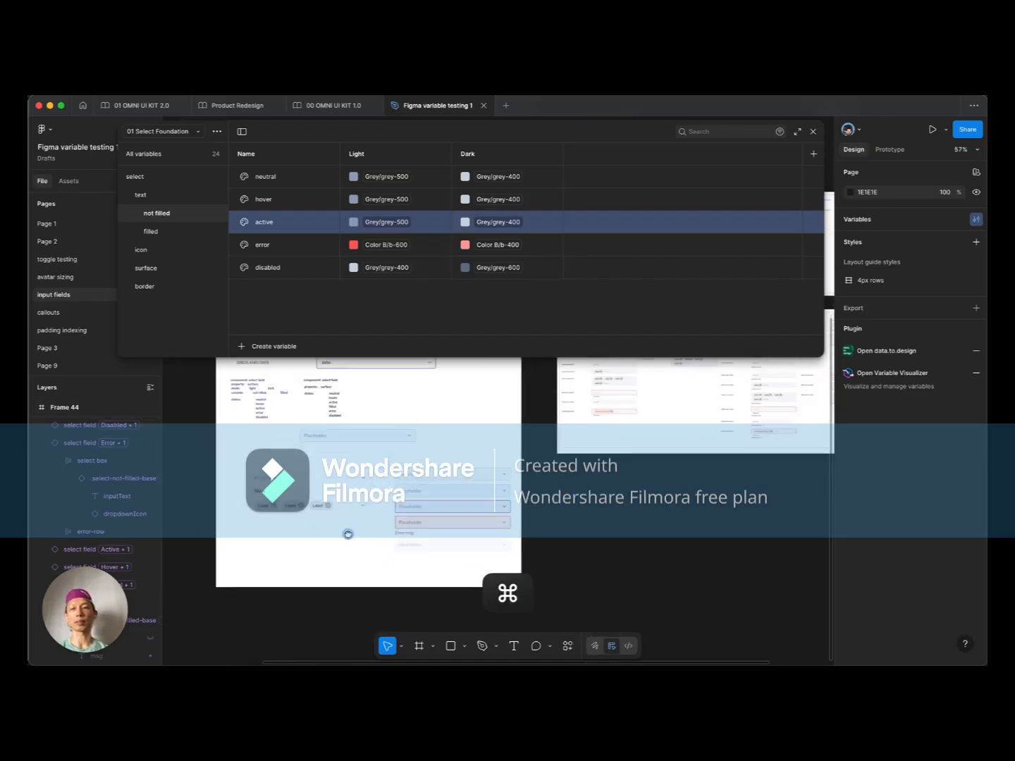
scroll(282, 498, "up", 4)
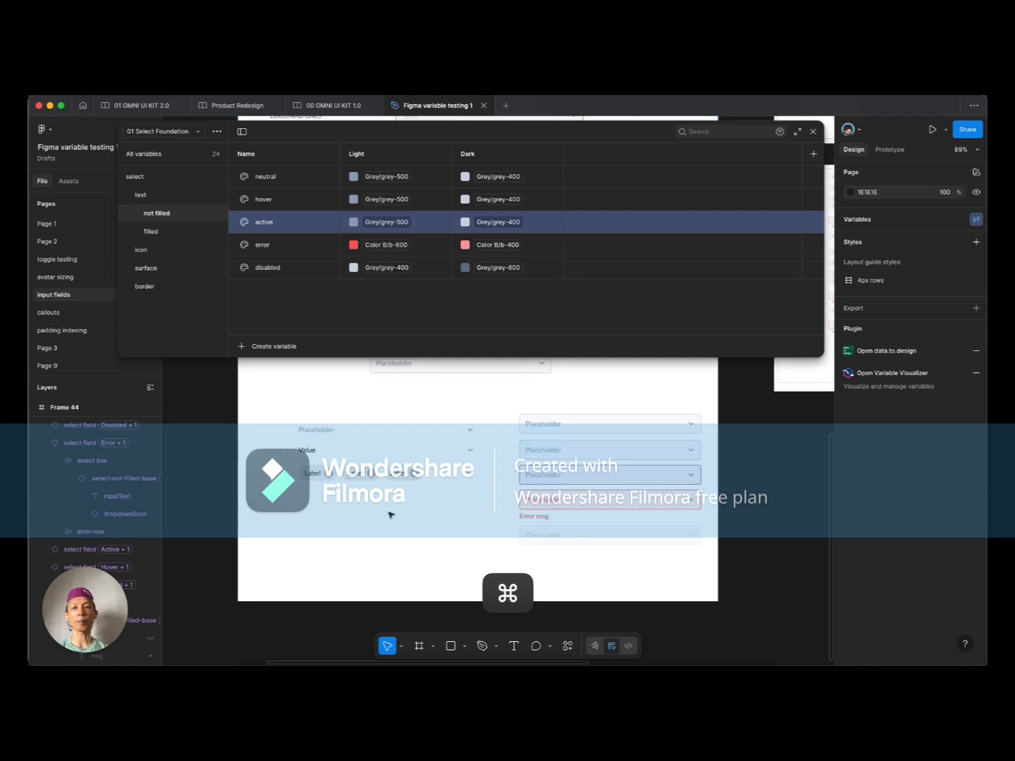
scroll(395, 510, "down", 3)
scroll(435, 554, "right", 1)
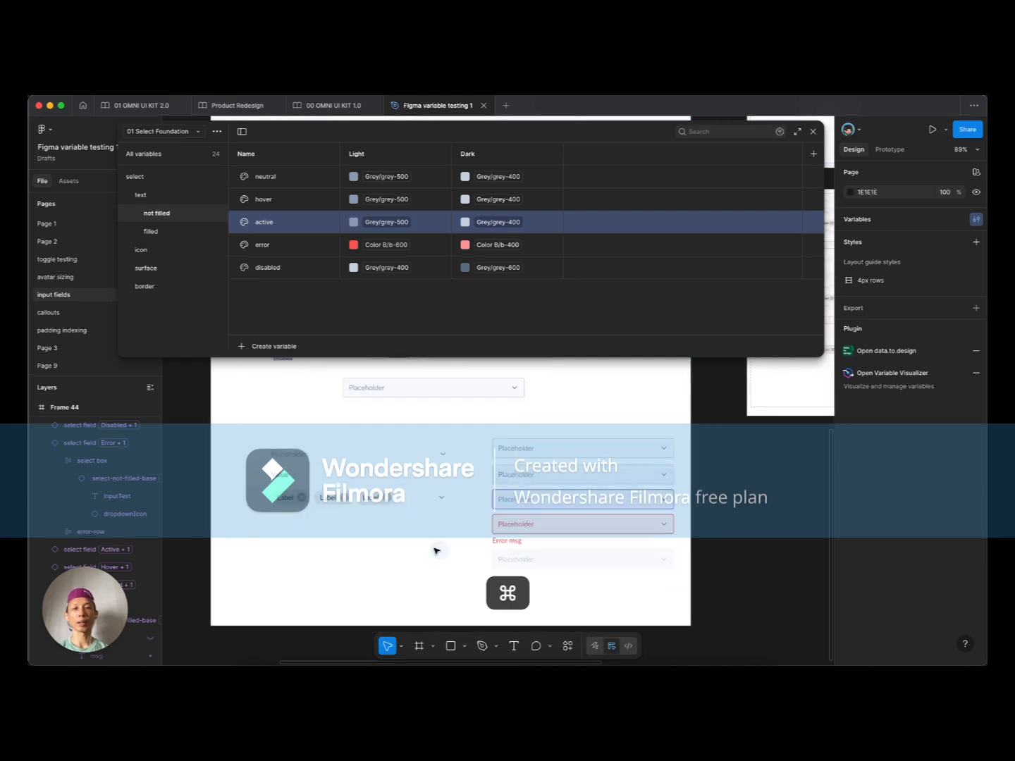
scroll(434, 550, "down", 5)
Step: Stretch Frame 44 from 1252 to 1414 px high so all five fields fit
left_click(422, 556, "super")
scroll(536, 516, "down", 2)
left_click_drag(537, 541, 532, 596)
scroll(530, 557, "up", 2)
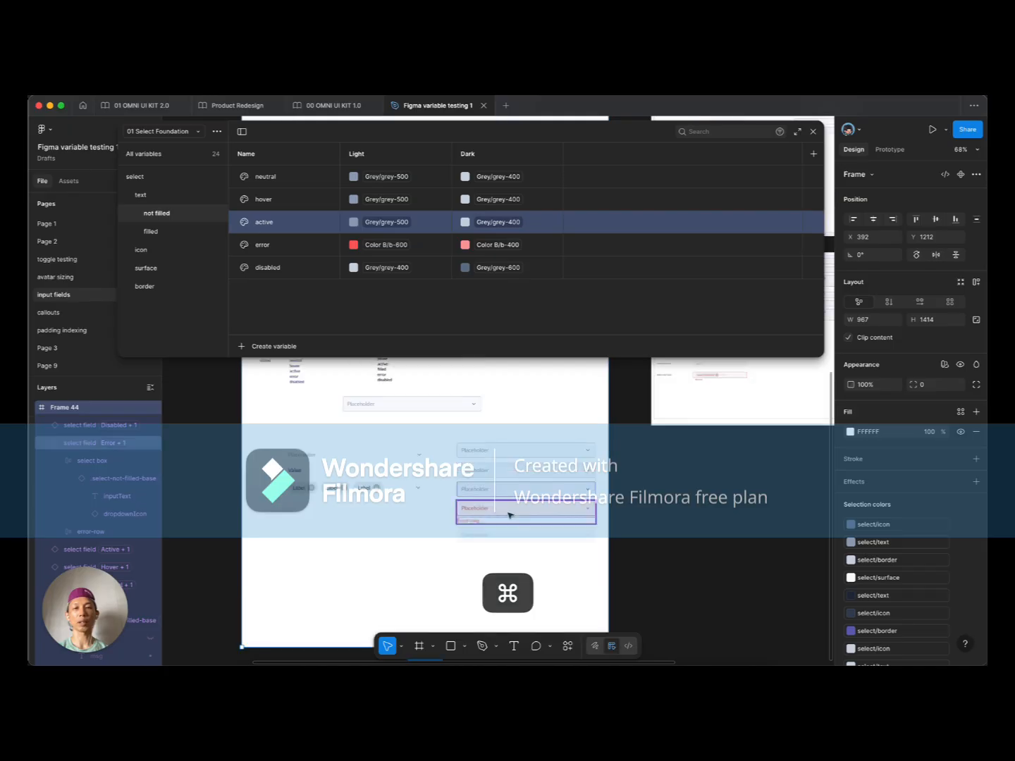
scroll(507, 505, "up", 3)
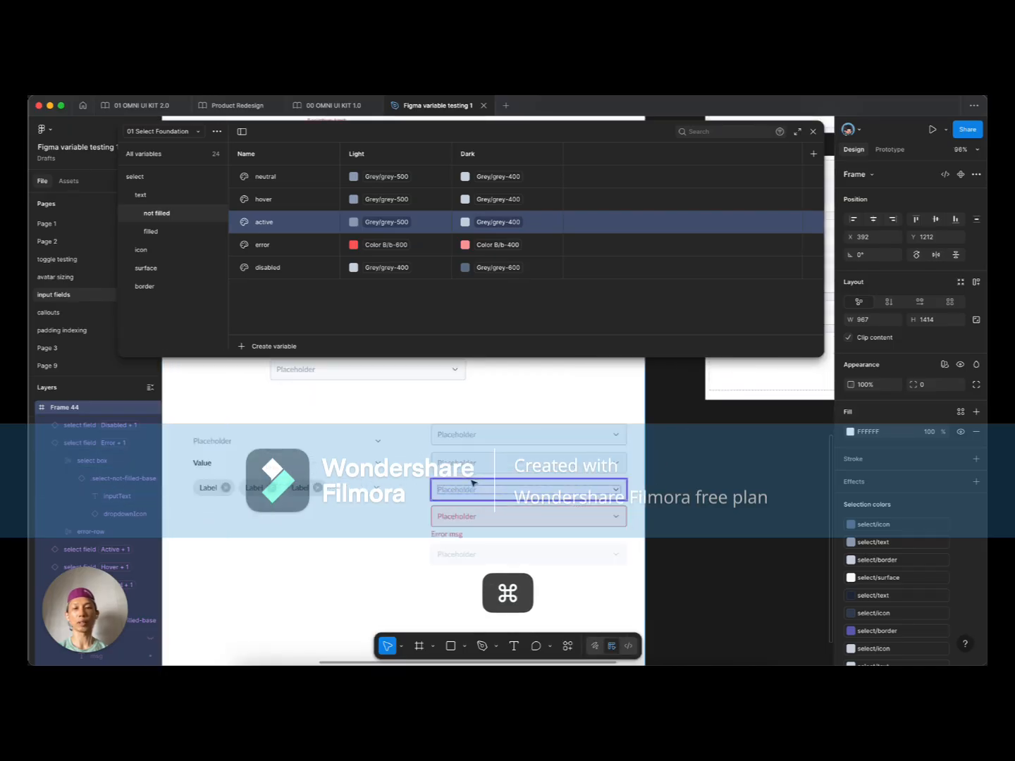
left_click(401, 575)
scroll(322, 537, "right", 2)
scroll(323, 536, "down", 1)
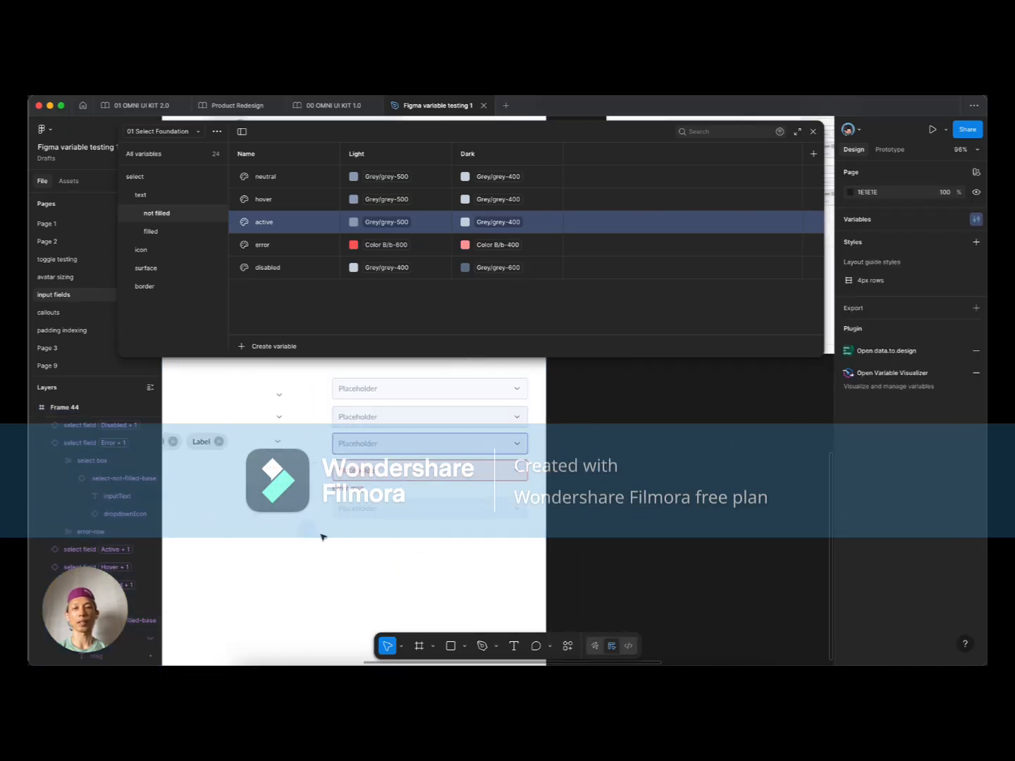
scroll(322, 537, "down", 4)
key("f")
left_click_drag(440, 472, 564, 581)
left_click(383, 542)
left_click_drag(384, 541, 503, 517)
left_click(458, 465)
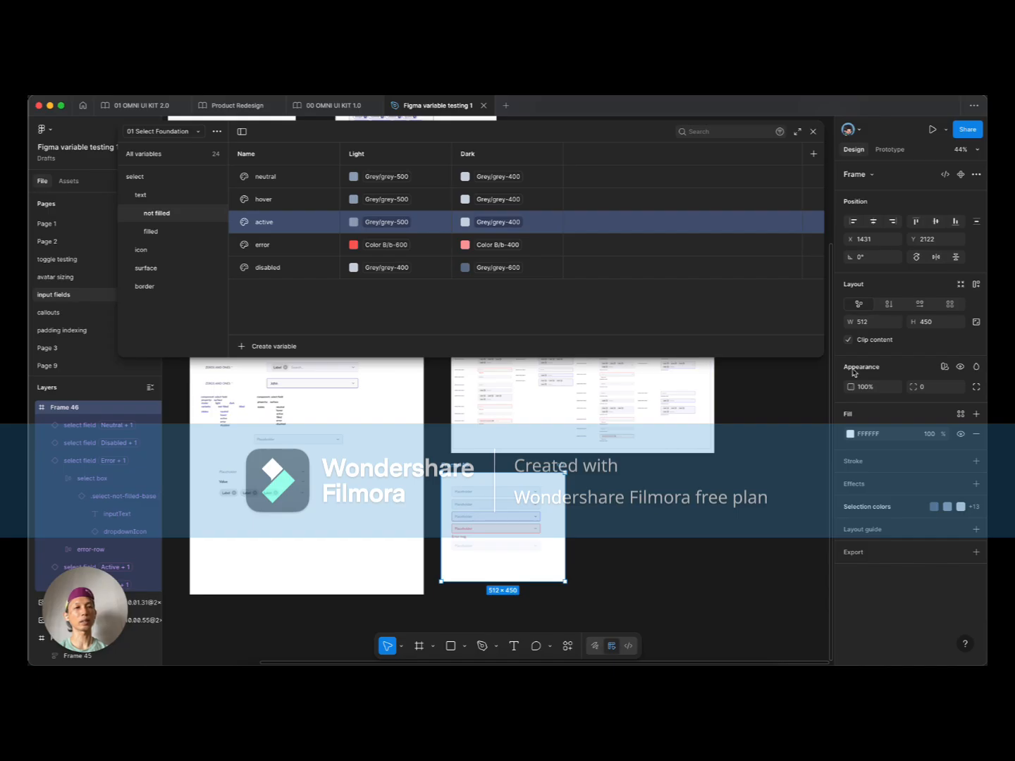
left_click(945, 366)
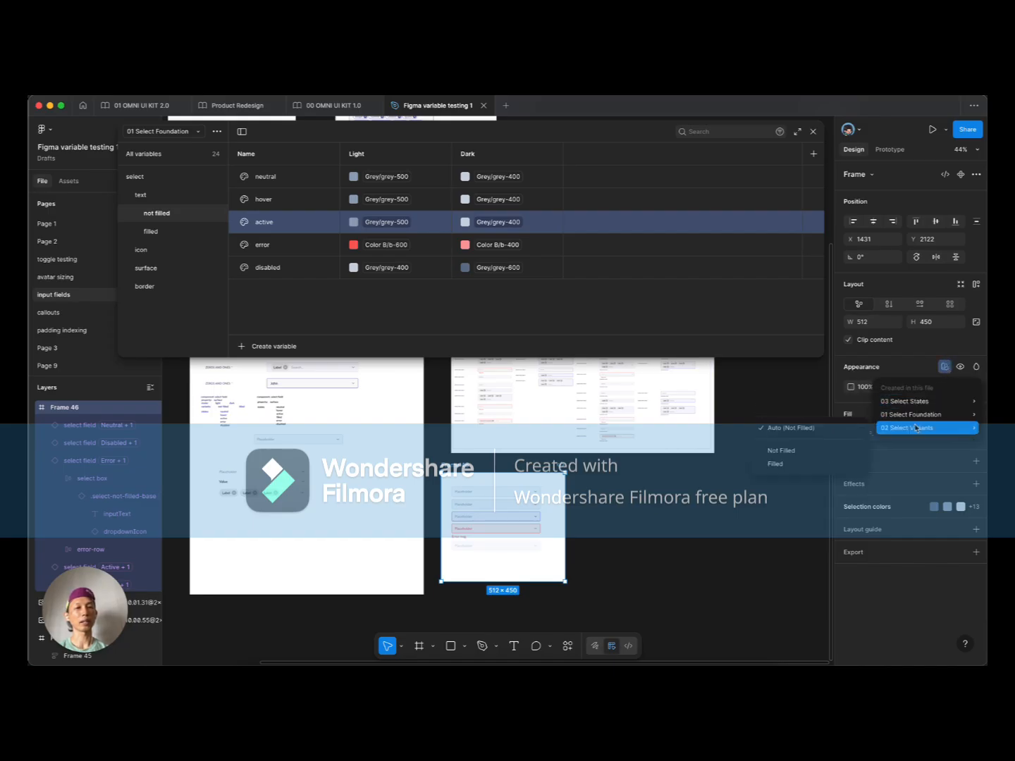
mouse_move(919, 416)
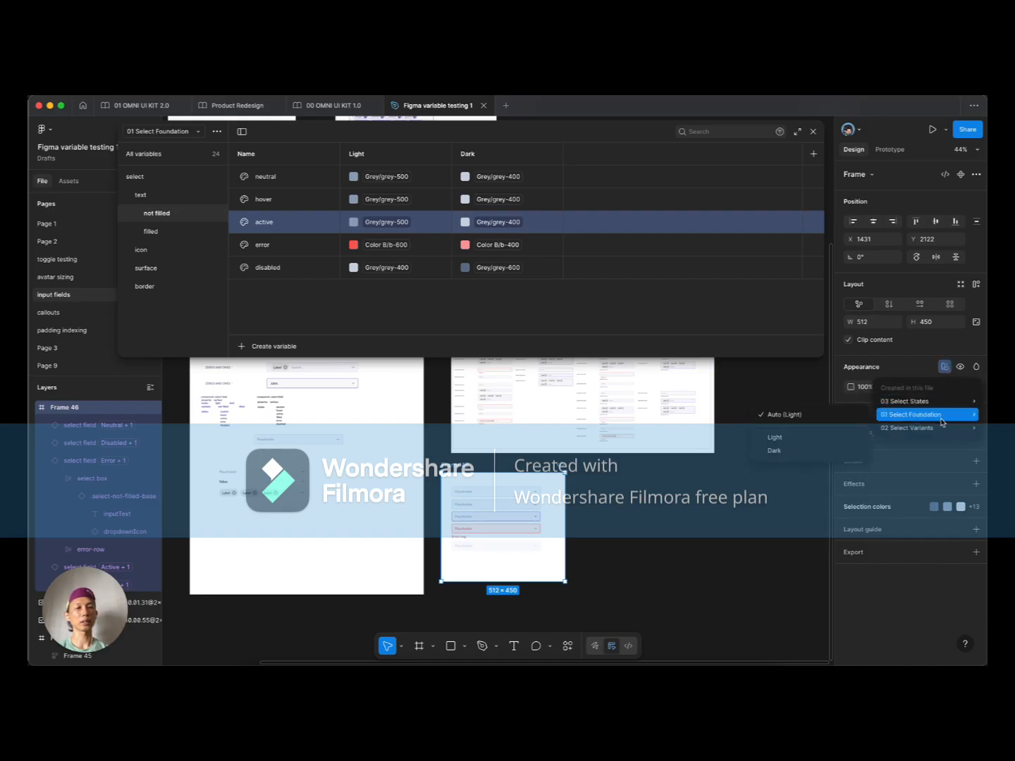
left_click(804, 438)
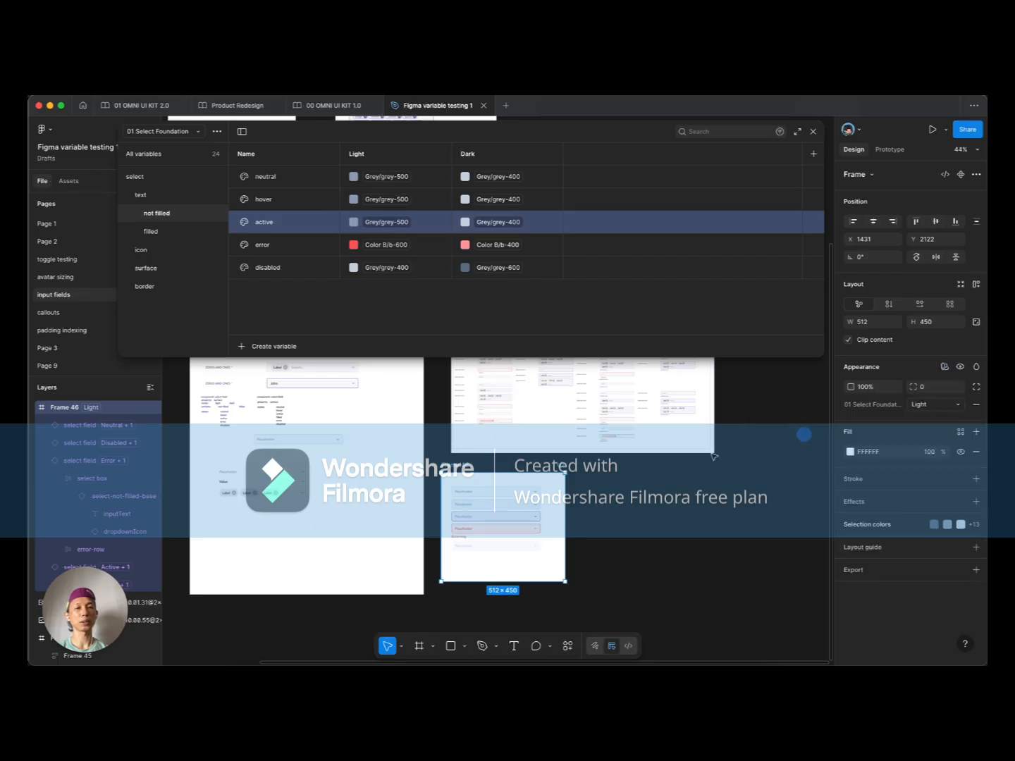
left_click_drag(454, 481, 601, 482)
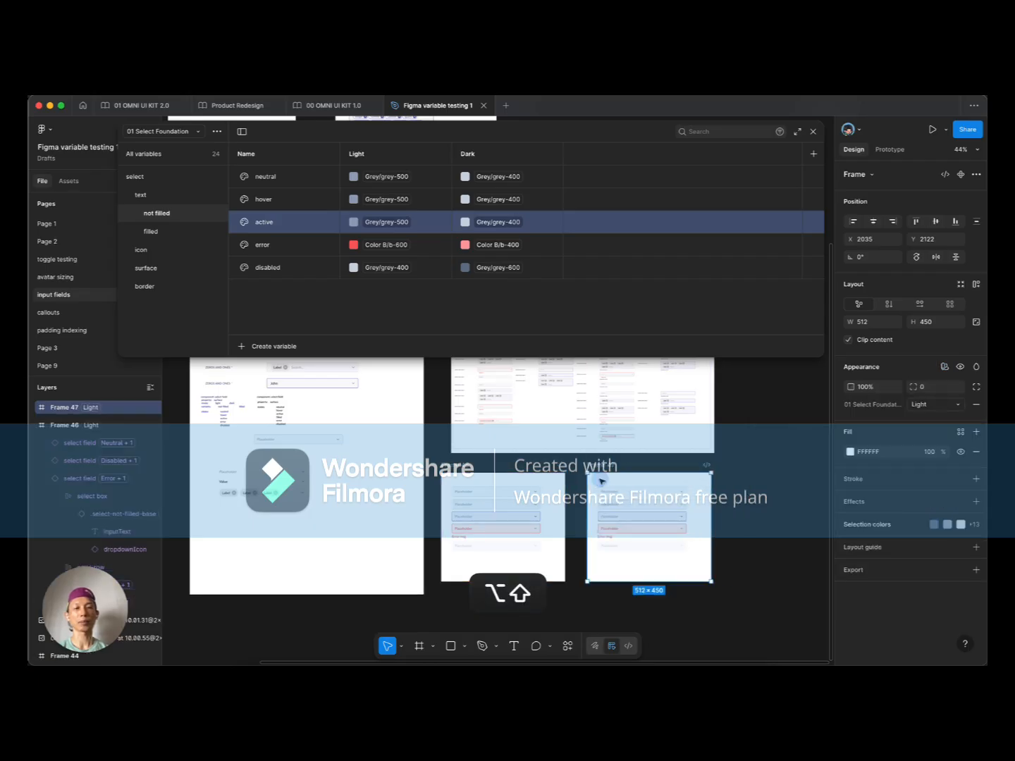
left_click(885, 454)
type("00")
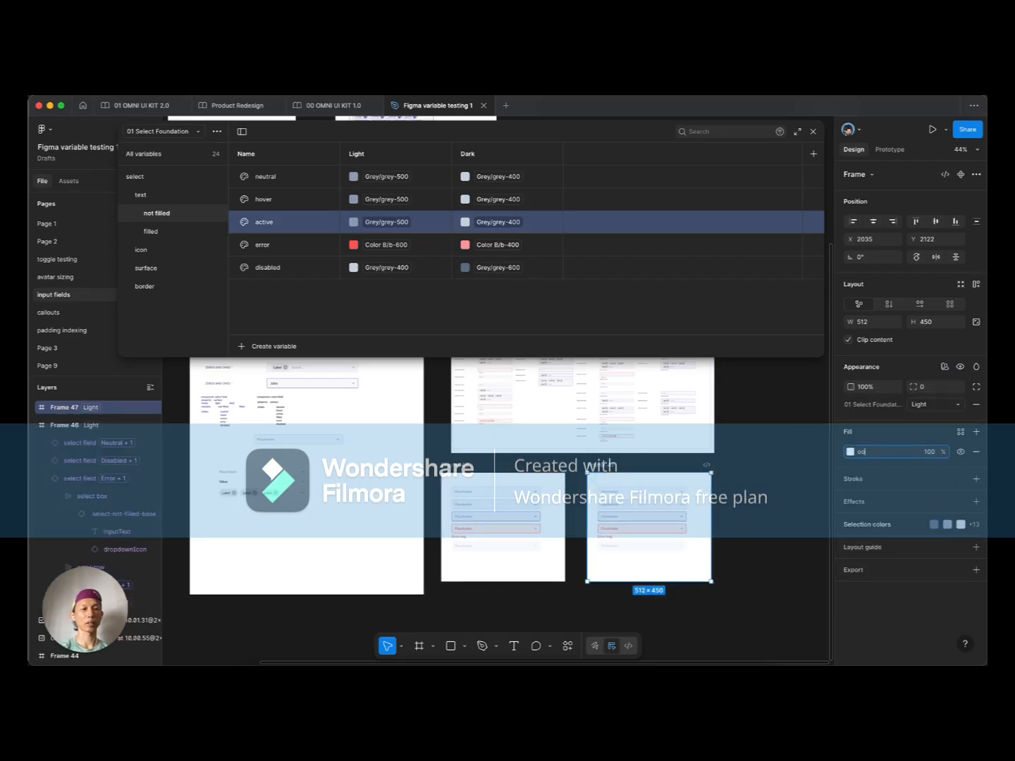
key("BackSpace")
key("Tab")
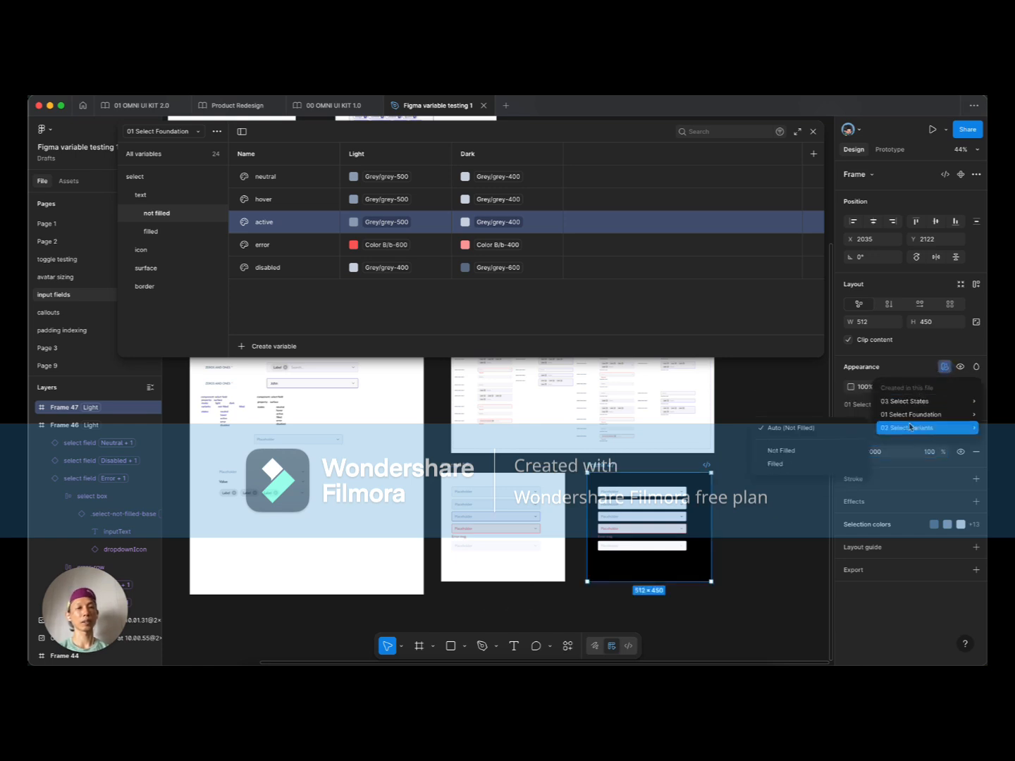
mouse_move(914, 416)
left_click(824, 451)
left_click(740, 504)
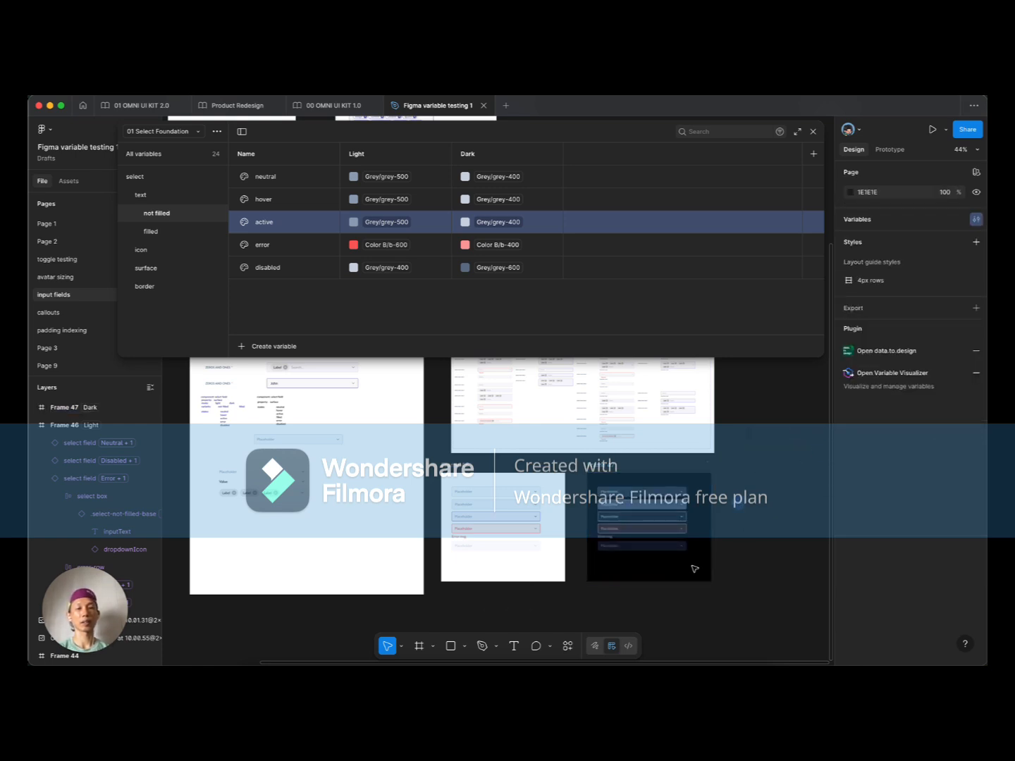
scroll(666, 577, "up", 5)
left_click_drag(680, 568, 658, 583)
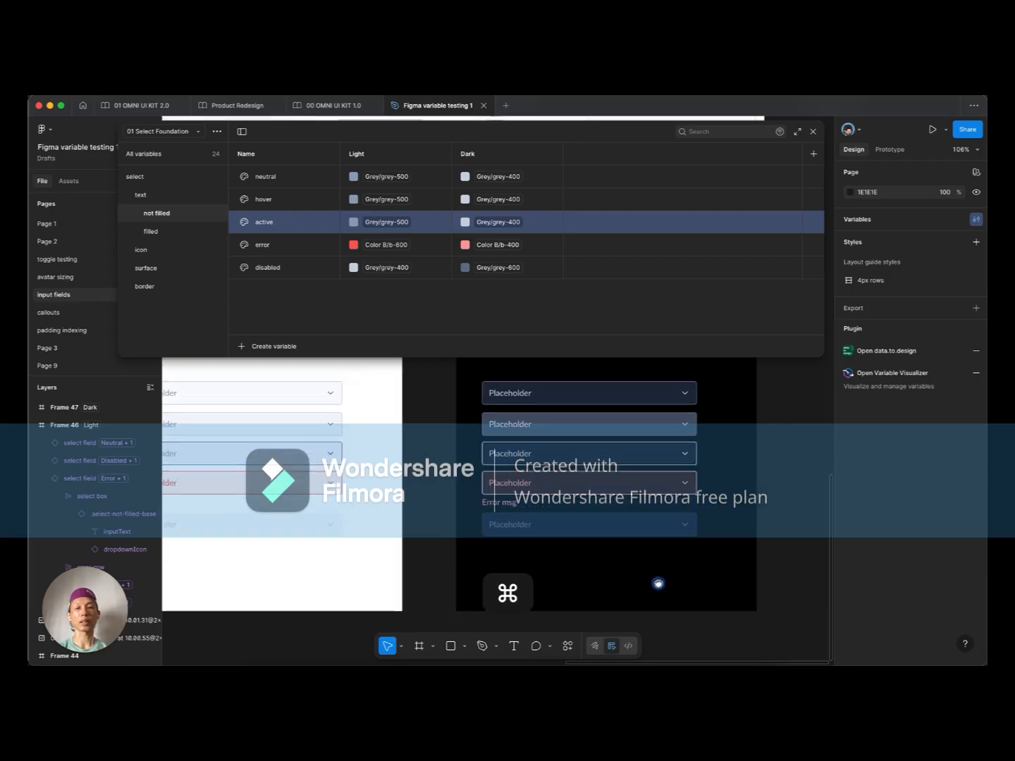
left_click_drag(382, 479, 486, 503)
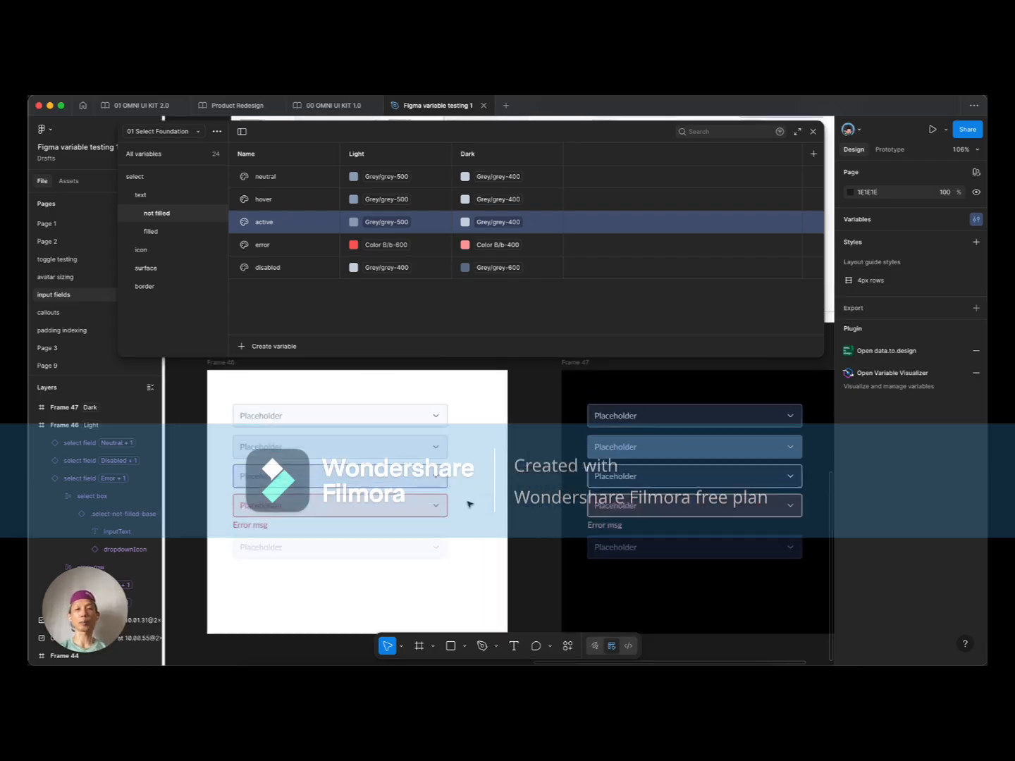
scroll(469, 505, "down", 2)
left_click_drag(571, 381, 548, 382)
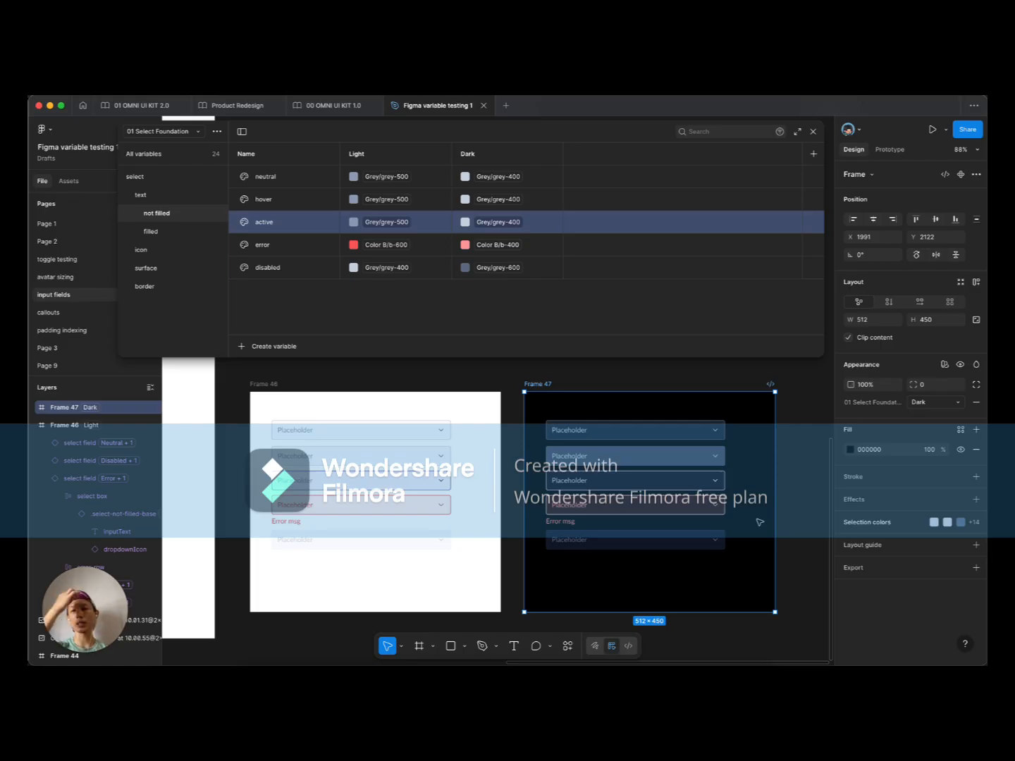
scroll(548, 522, "up", 2)
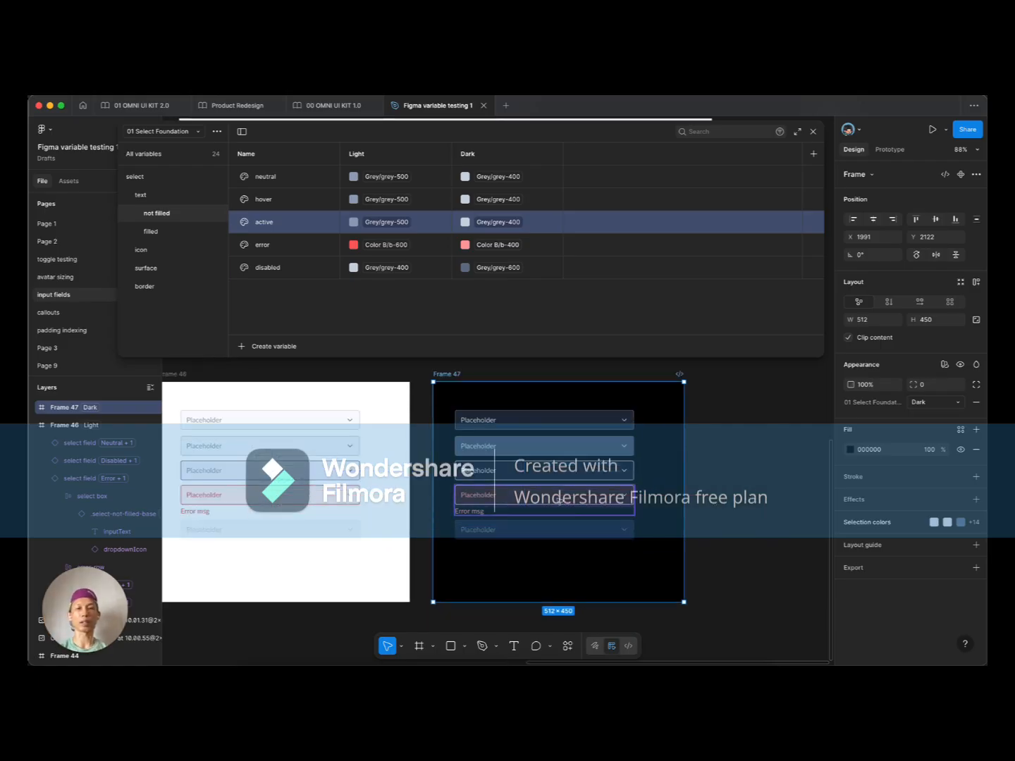
scroll(548, 521, "up", 2)
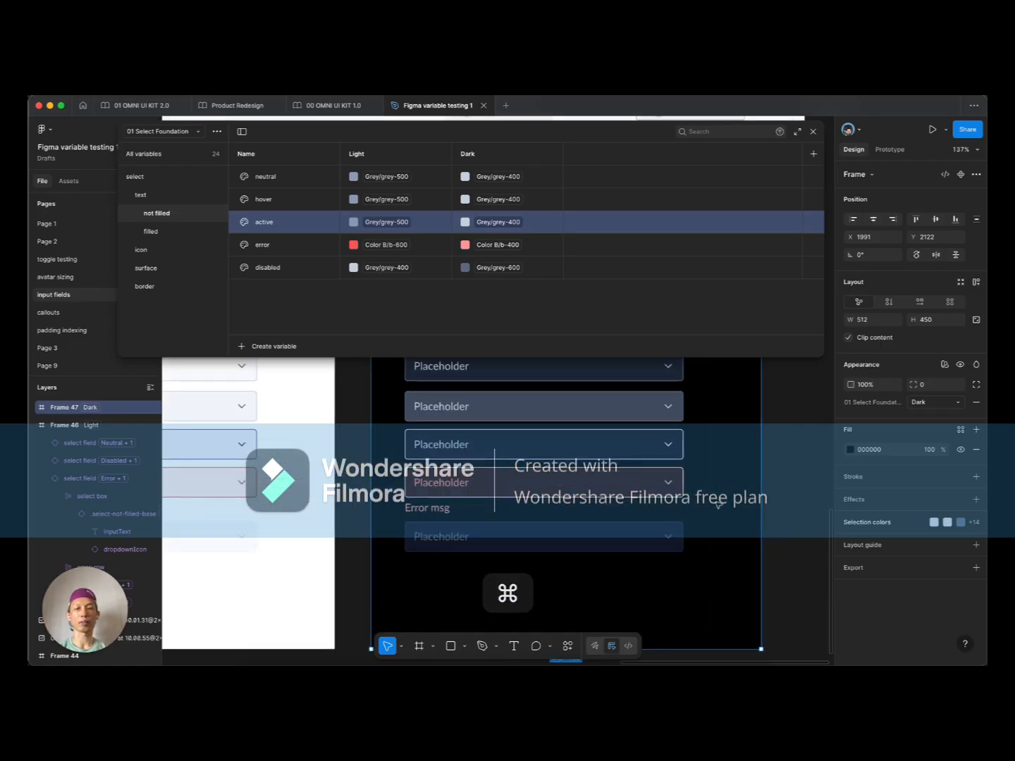
scroll(717, 509, "down", 3)
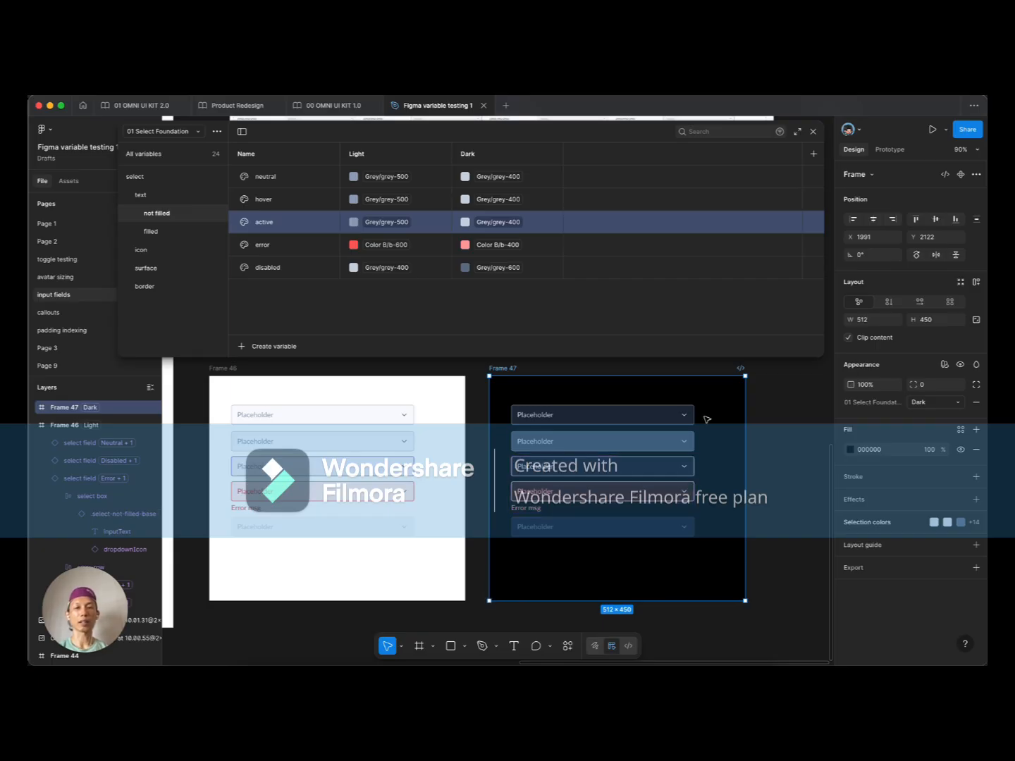
Step: Set the Dark border colours to Color A/a-400 for active and Color B/b-400 for error
left_click(145, 286)
left_click(498, 222)
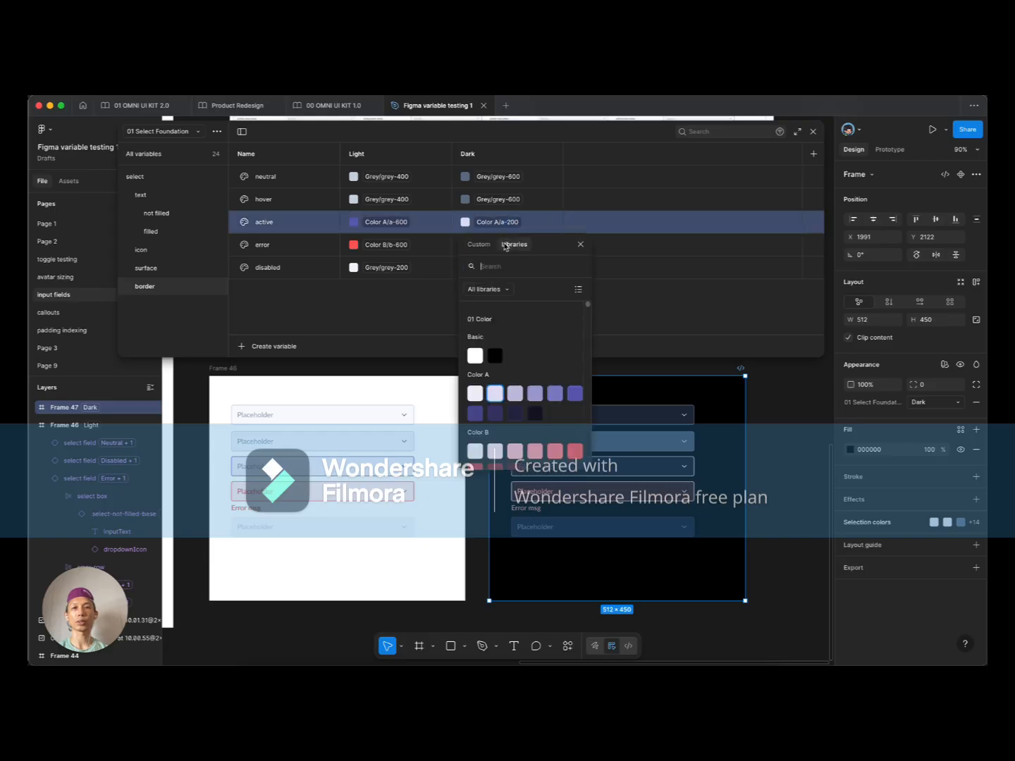
left_click(536, 394)
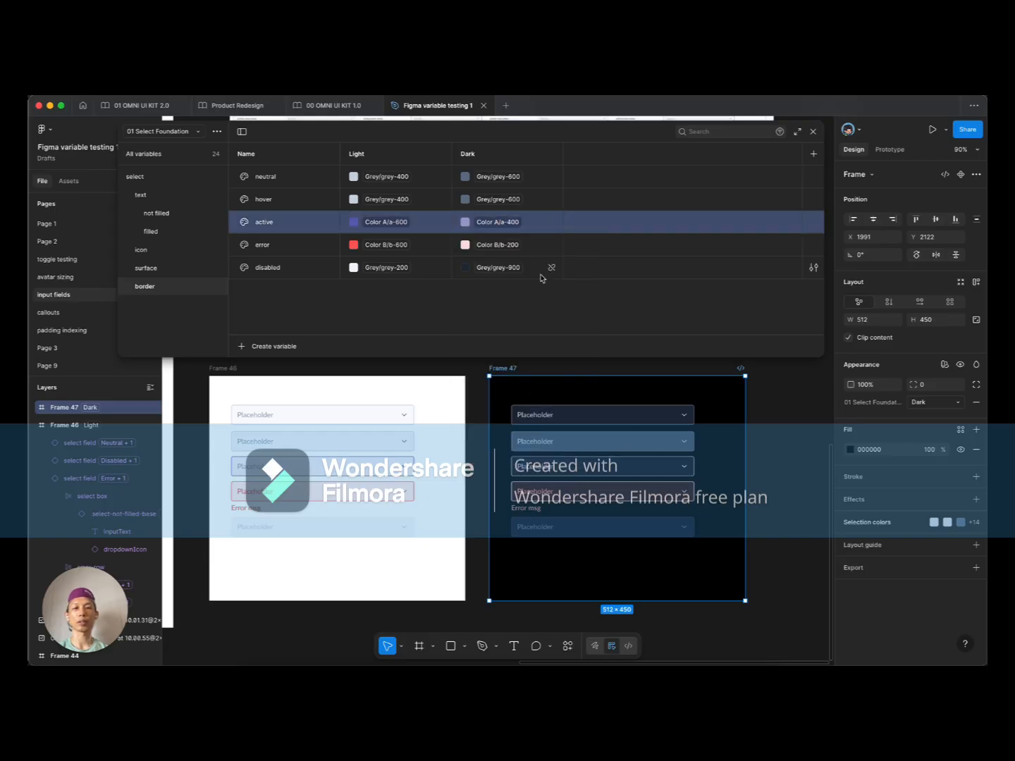
left_click(496, 244)
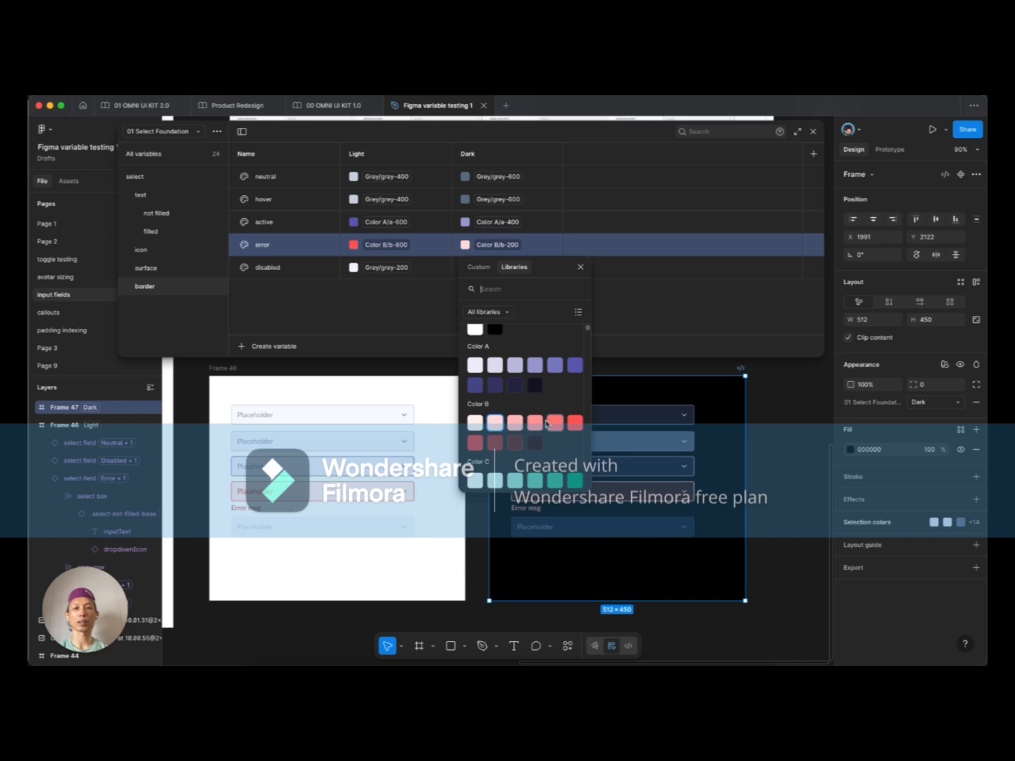
left_click(535, 422)
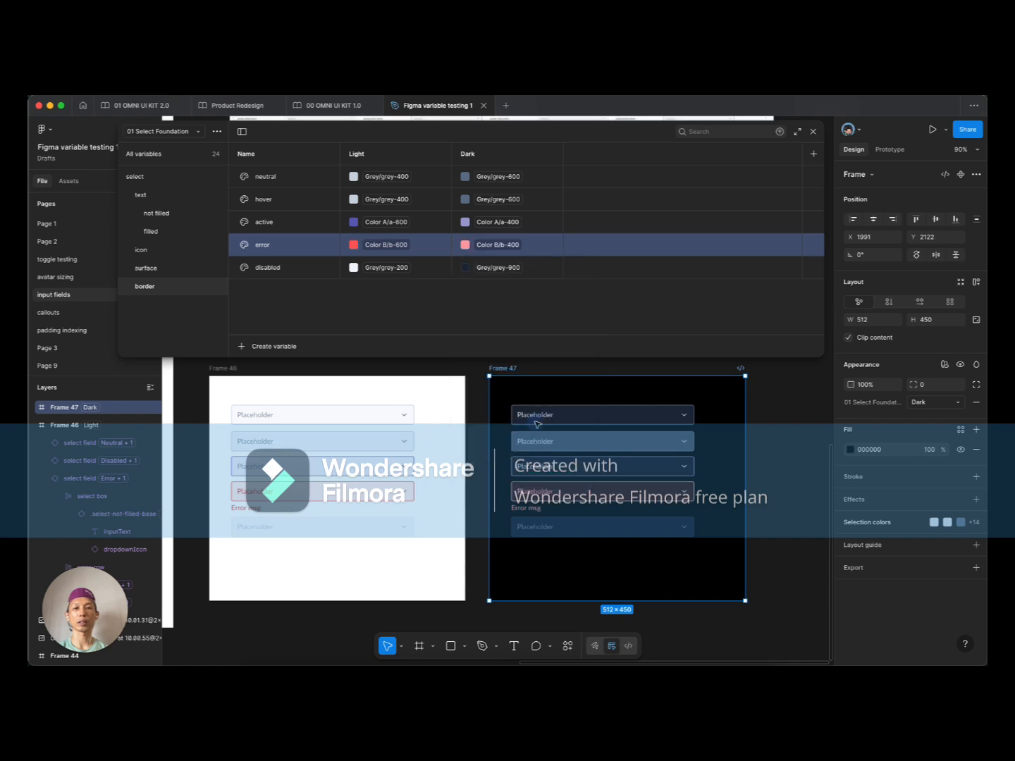
Step: Select the disabled select field inside the dark frame
left_click(688, 564)
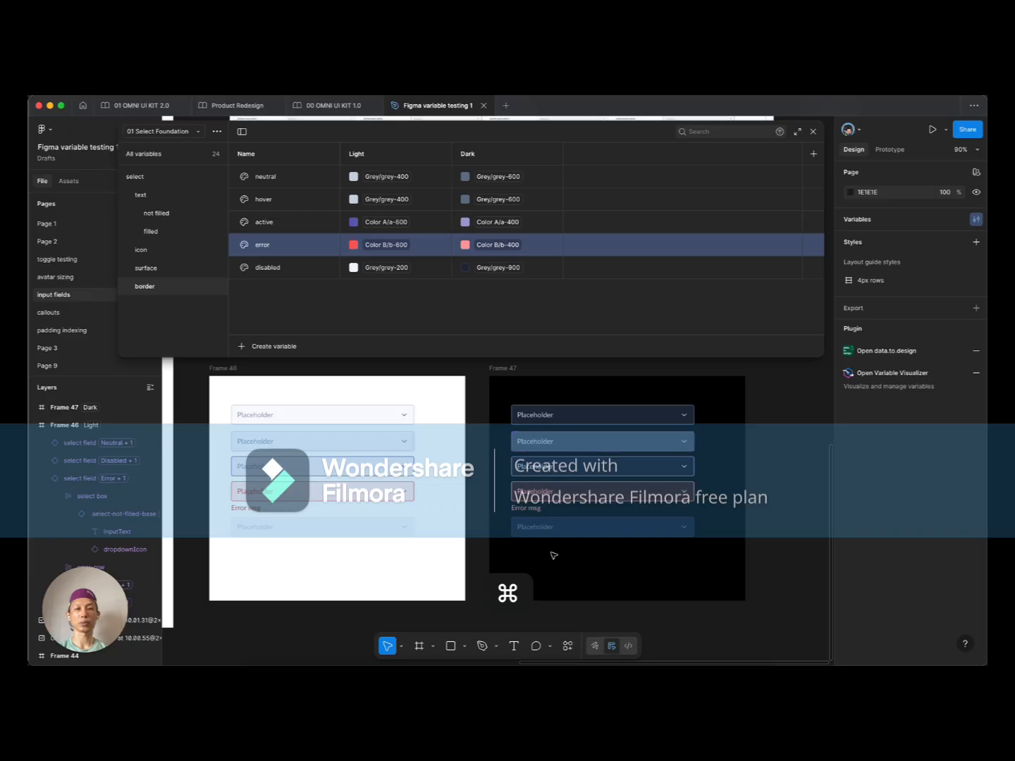
left_click(541, 530, "super")
left_click(612, 570)
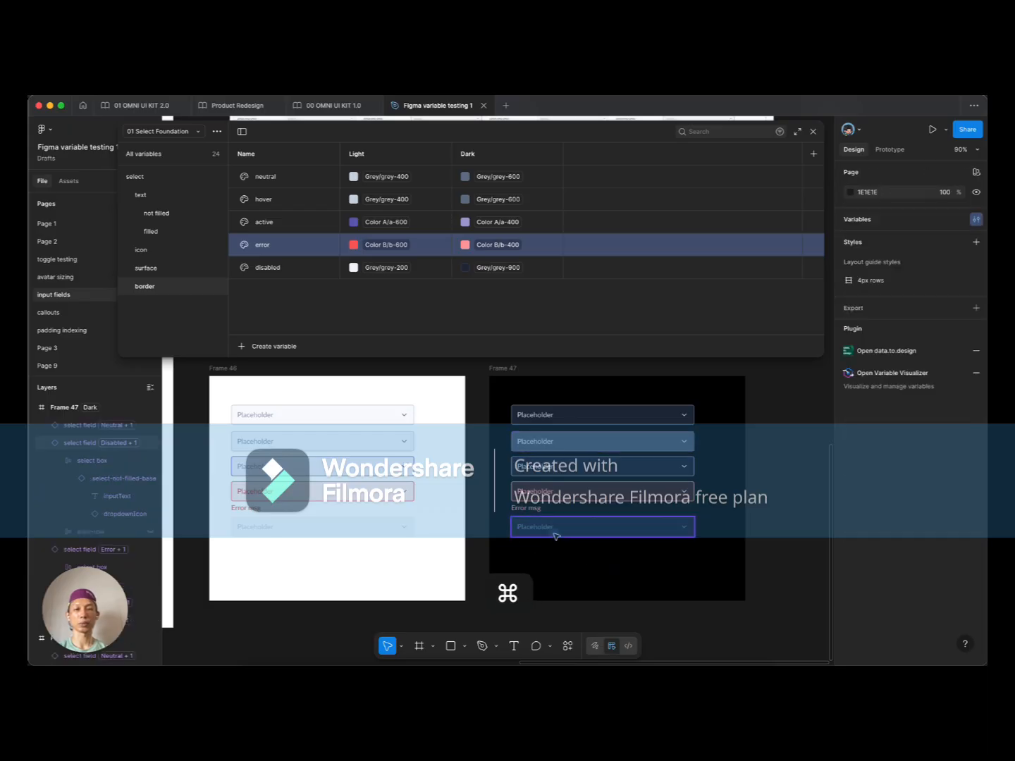
Step: Change the not-filled disabled text's Dark value to Grey/grey-700, then list the surface colours
left_click(602, 526)
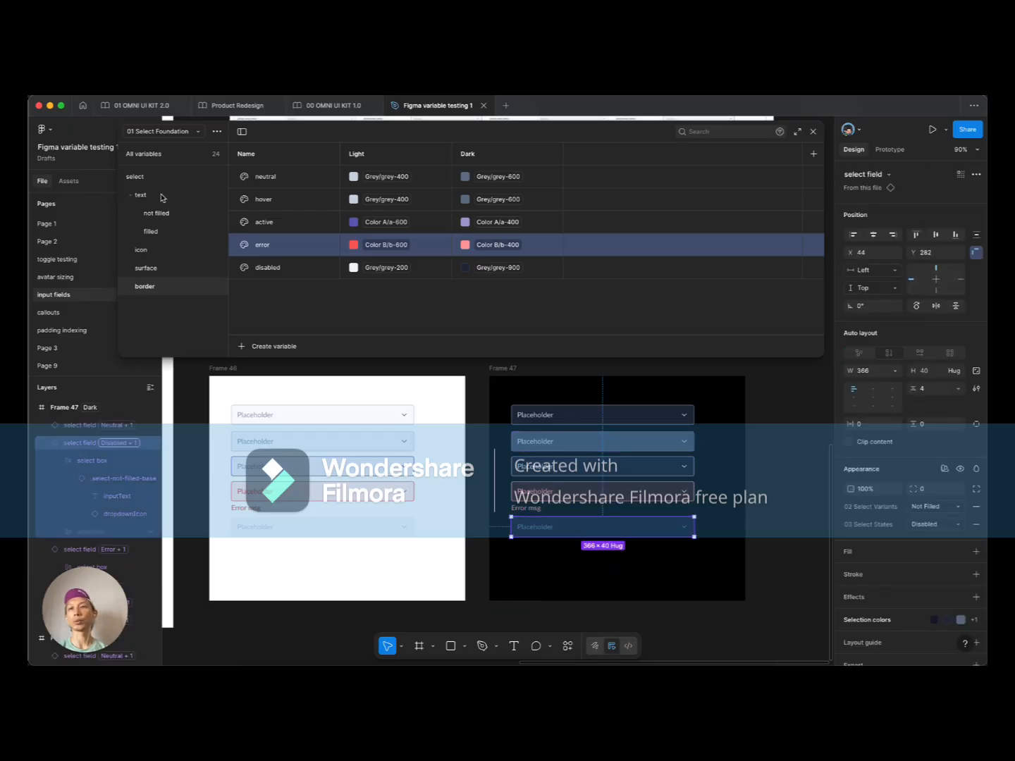
left_click(178, 221)
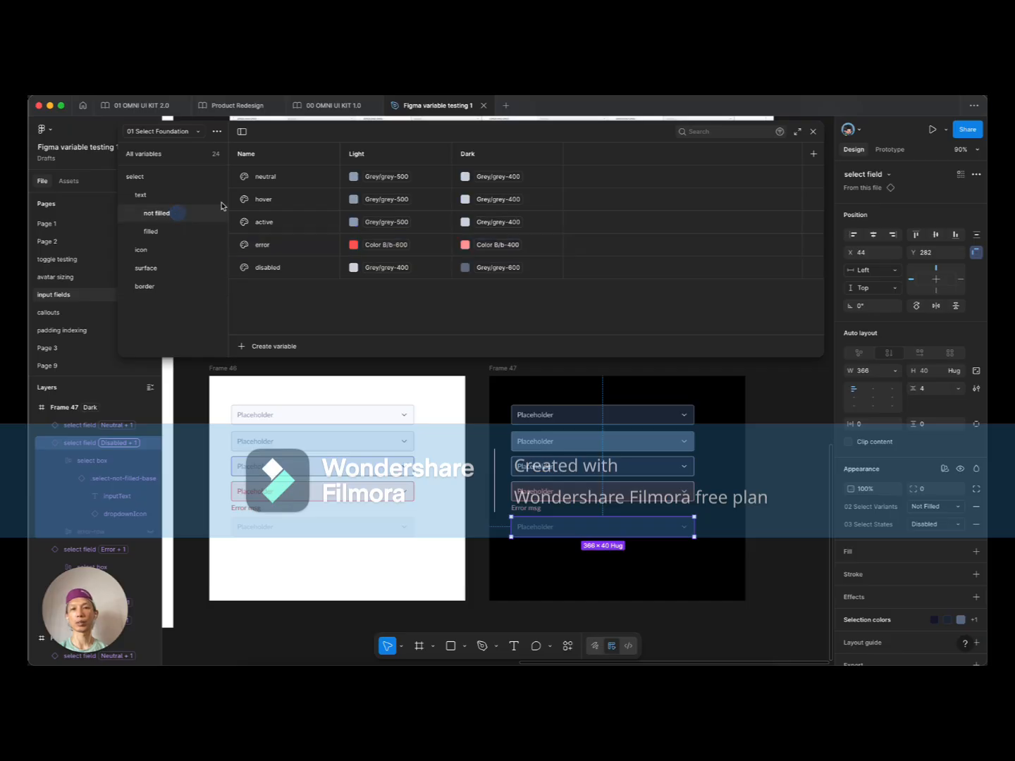
left_click(499, 269)
left_click(499, 269)
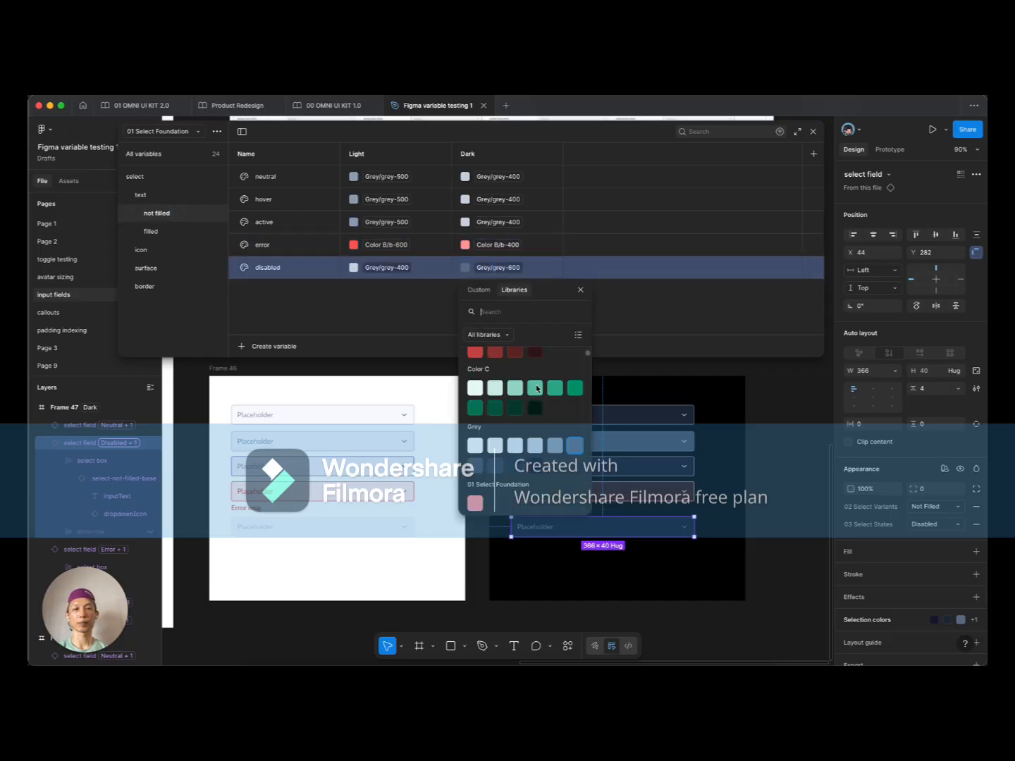
left_click(555, 445)
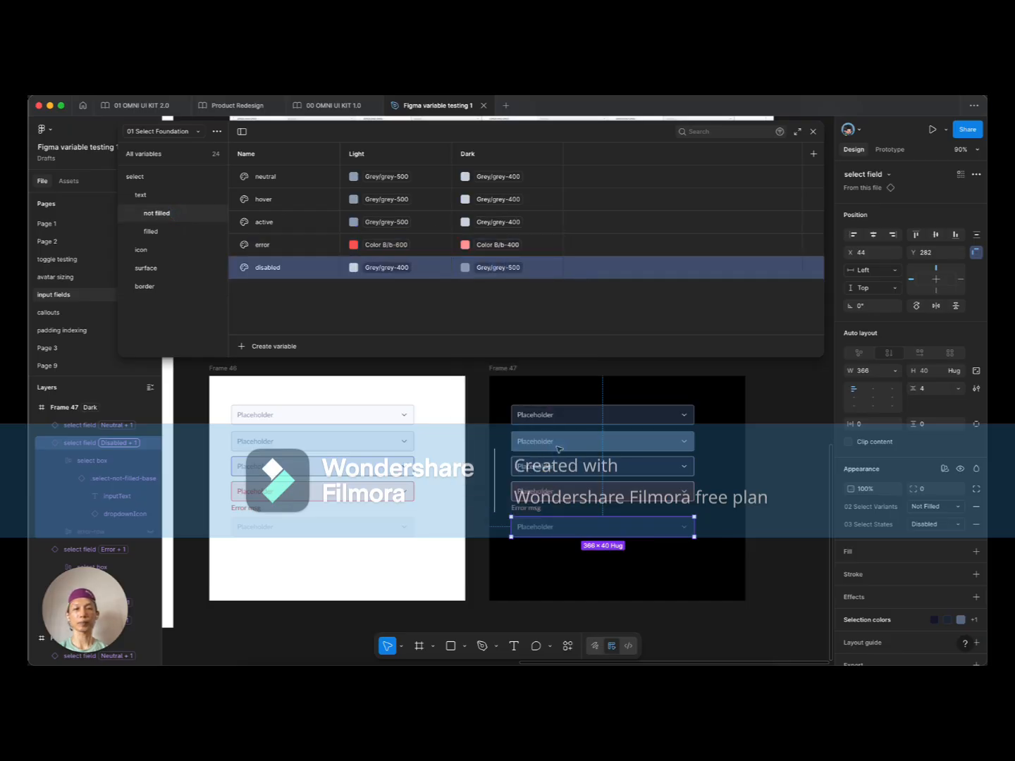
left_click(517, 270)
left_click(518, 270)
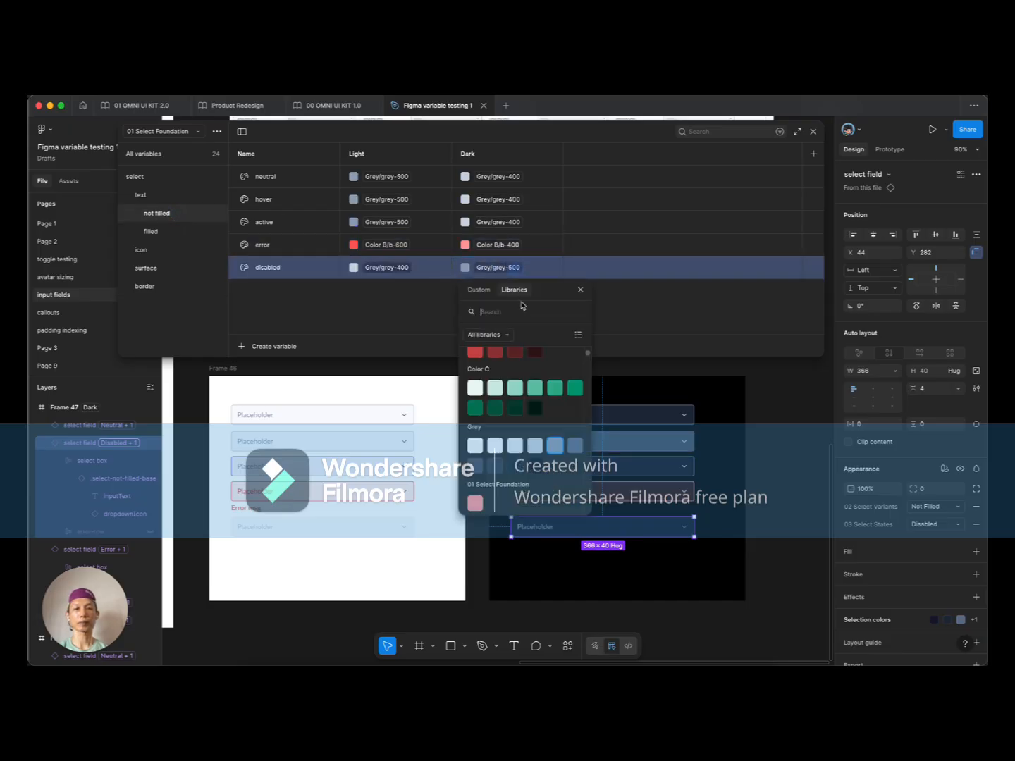
left_click(478, 465)
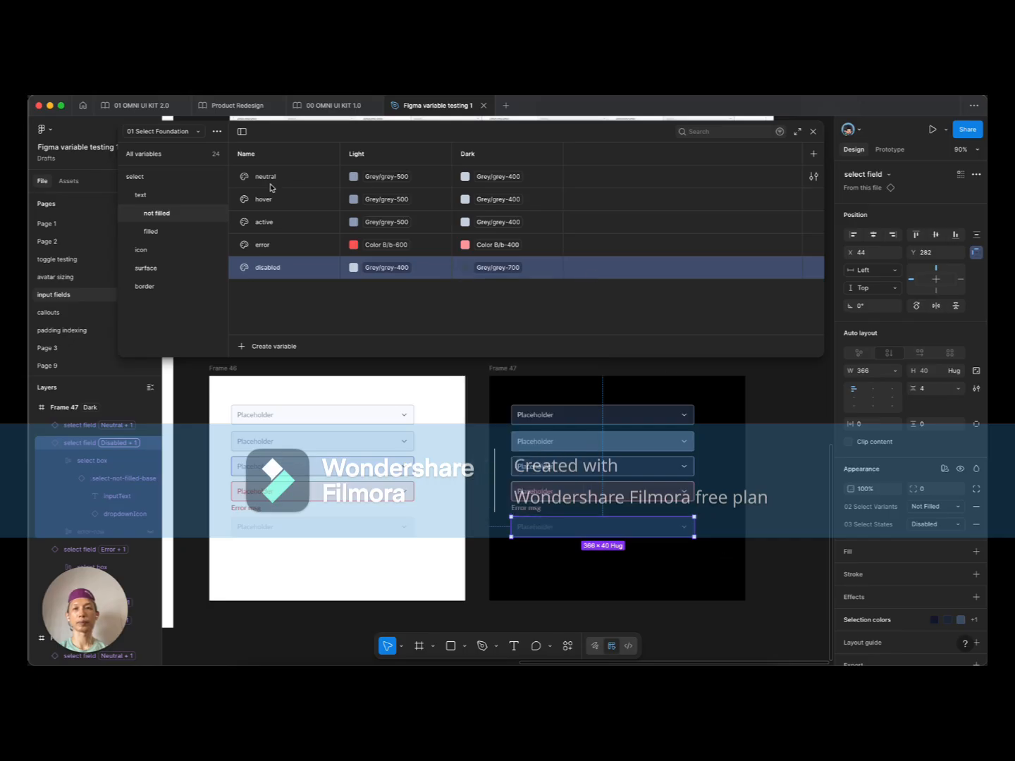
left_click(165, 288)
left_click(163, 270)
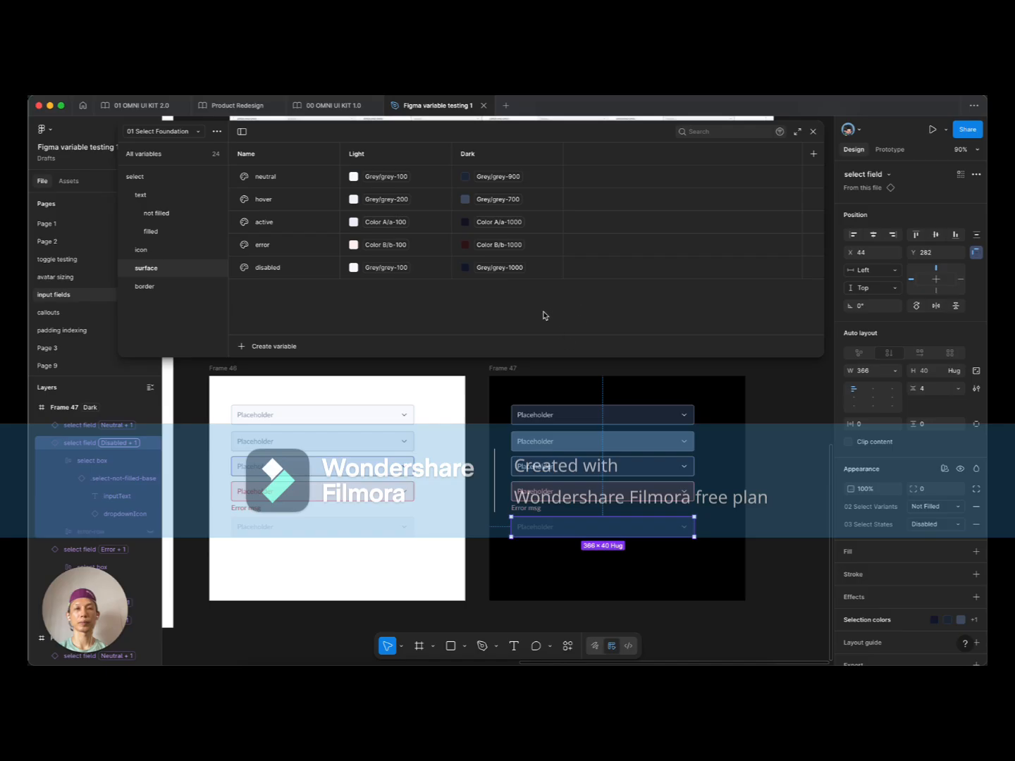
Step: Set Dark surface values to Grey/grey-1000 for neutral and Grey/grey-900 for hover
left_click(696, 556)
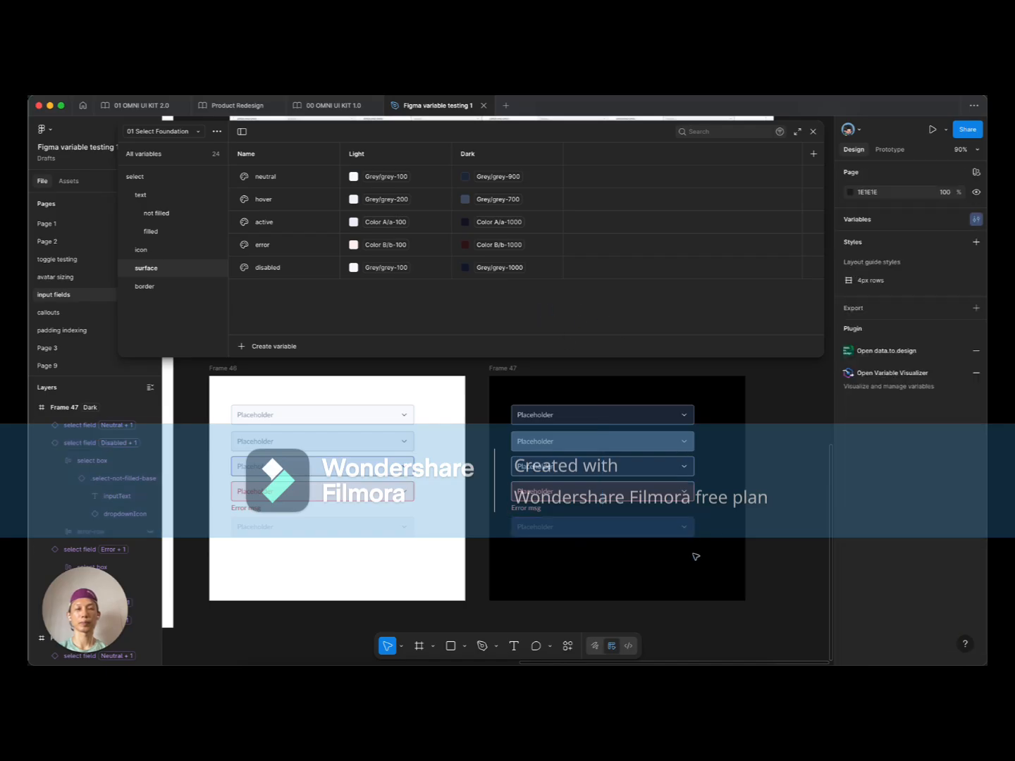
left_click_drag(596, 549, 555, 530)
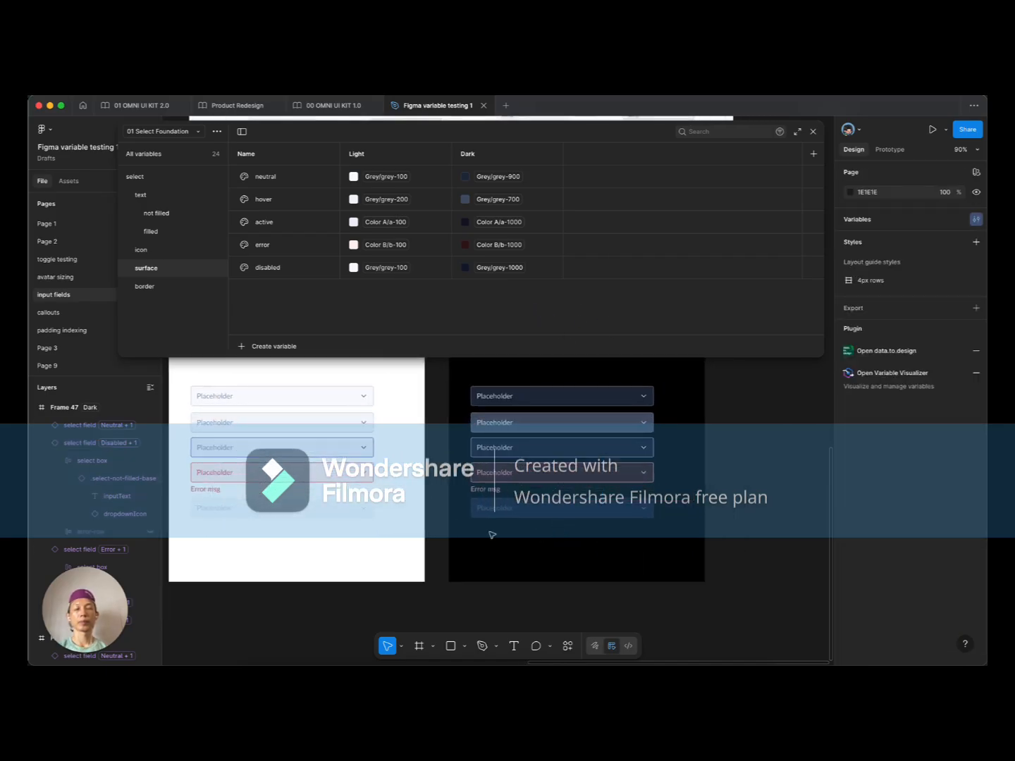
scroll(500, 529, "down", 2, "super")
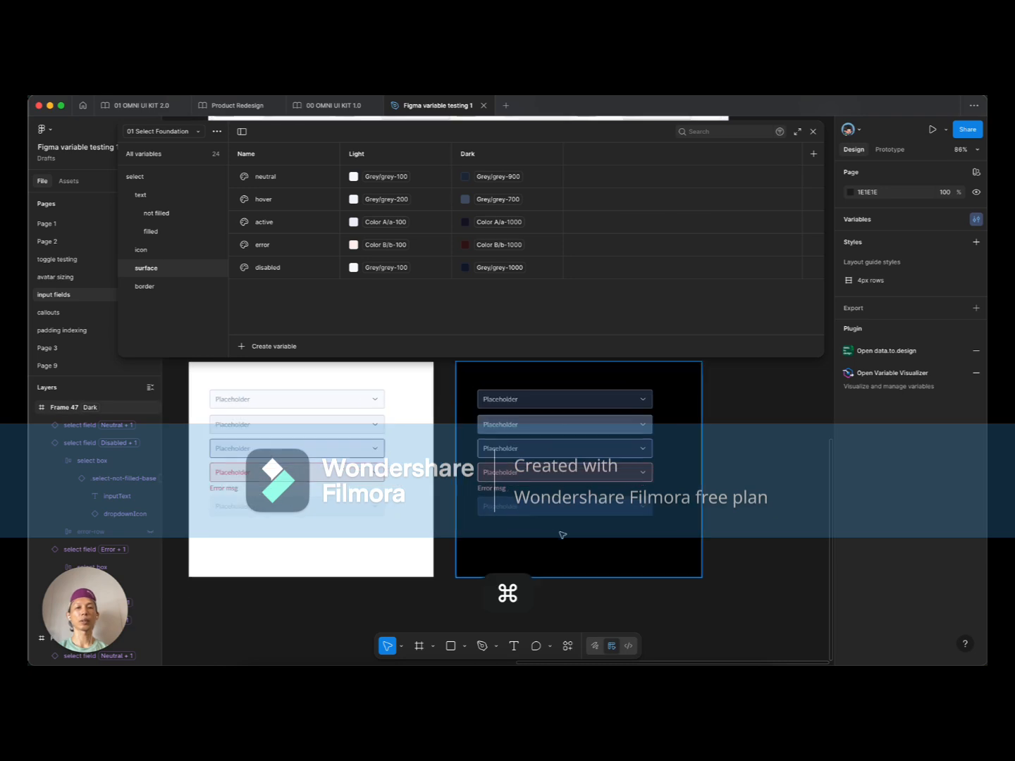
scroll(667, 443, "up", 2, "super")
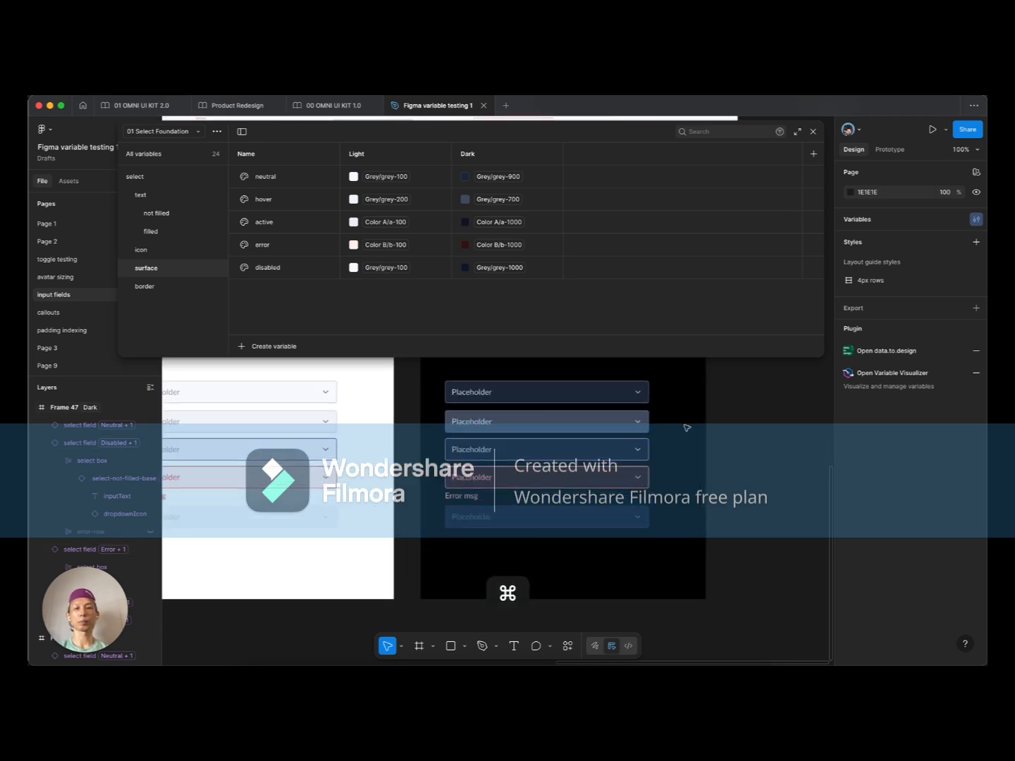
scroll(652, 419, "down", 3, "super")
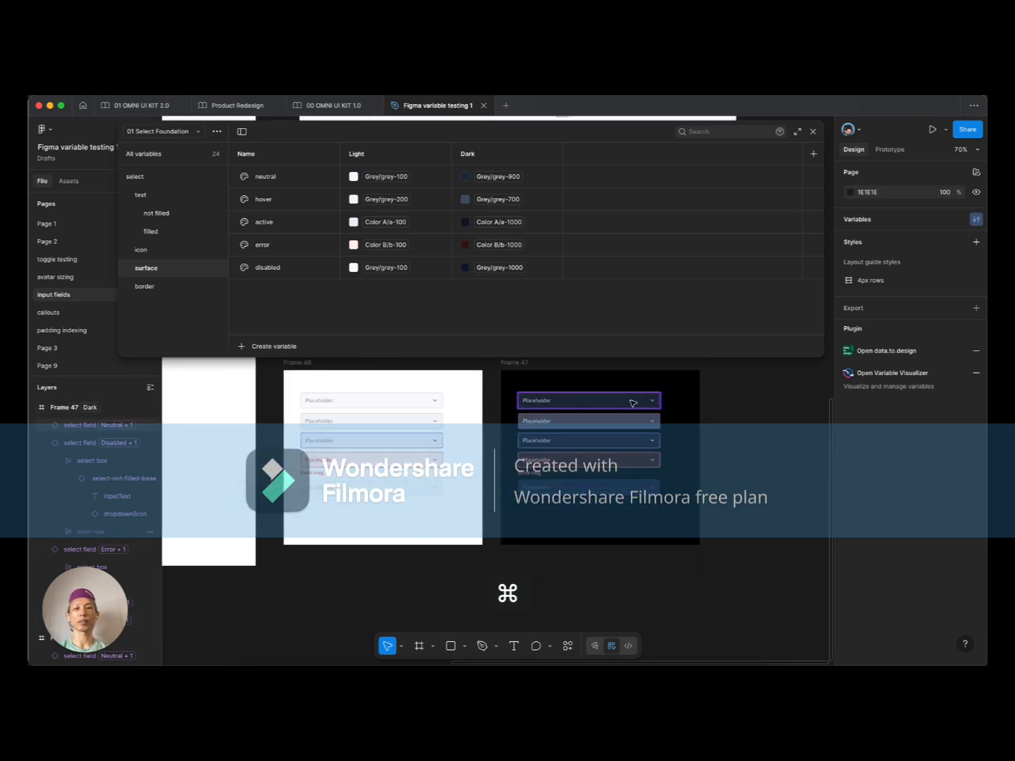
left_click(512, 177)
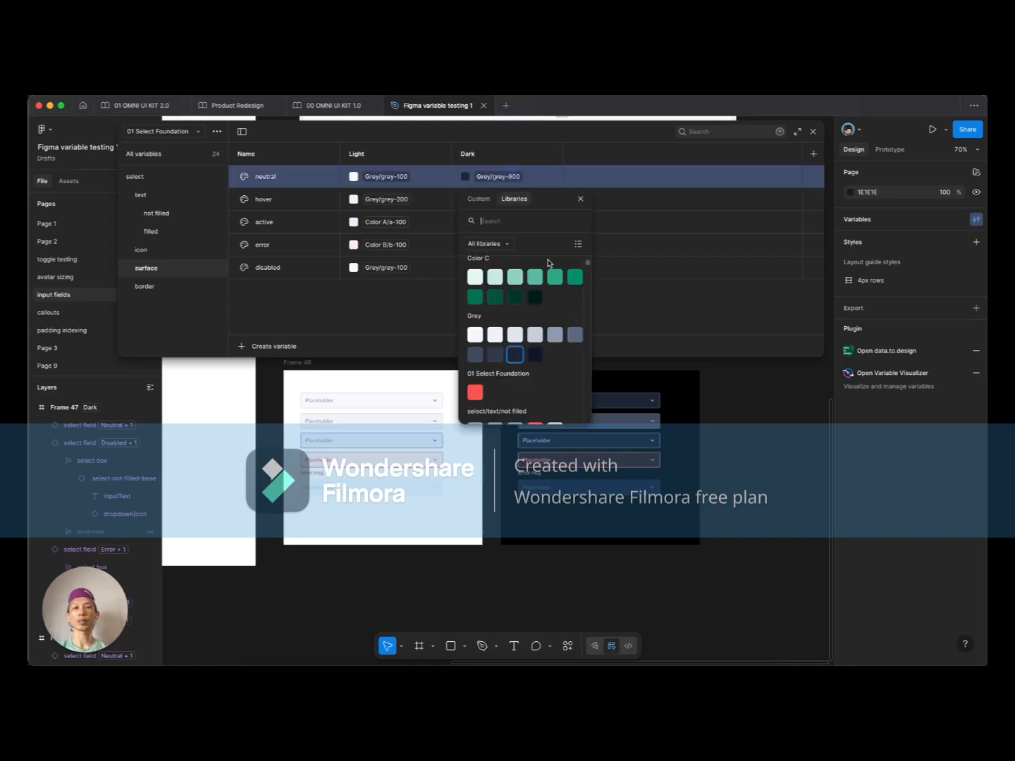
left_click(535, 355)
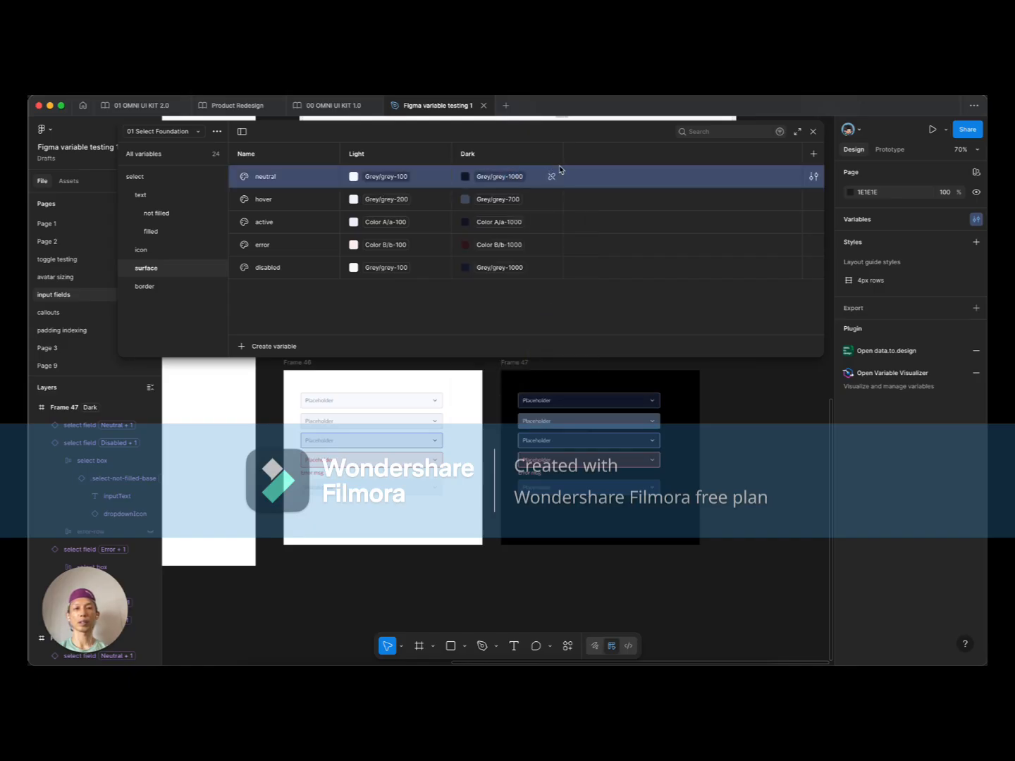
left_click(517, 200)
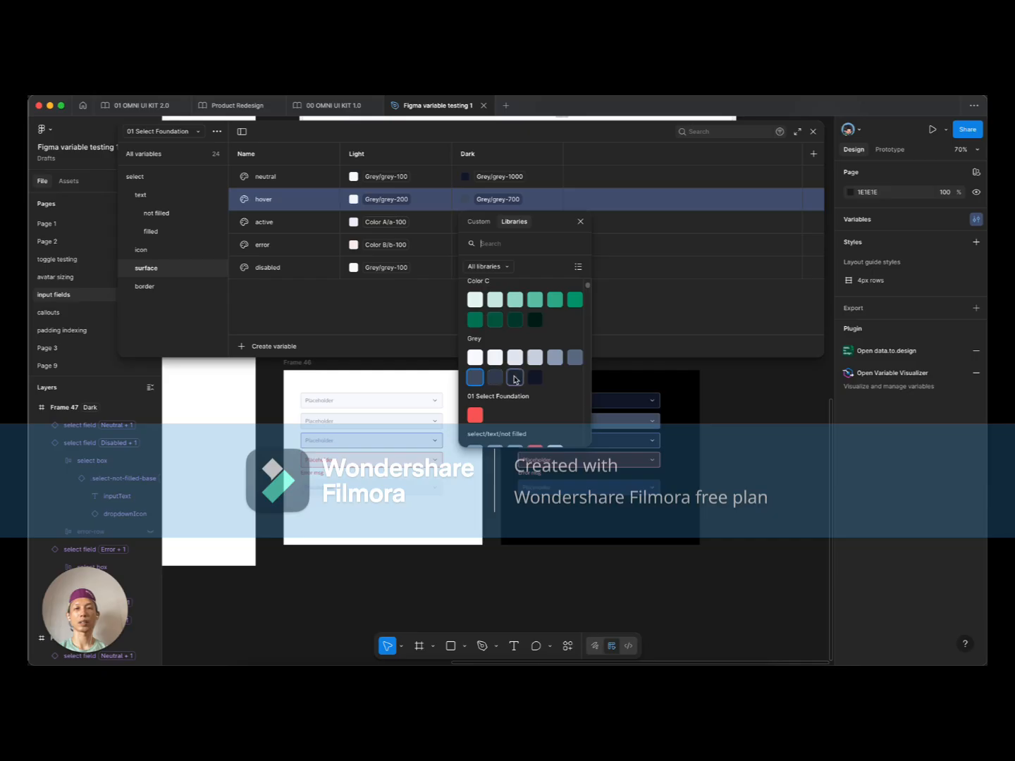
left_click(515, 377)
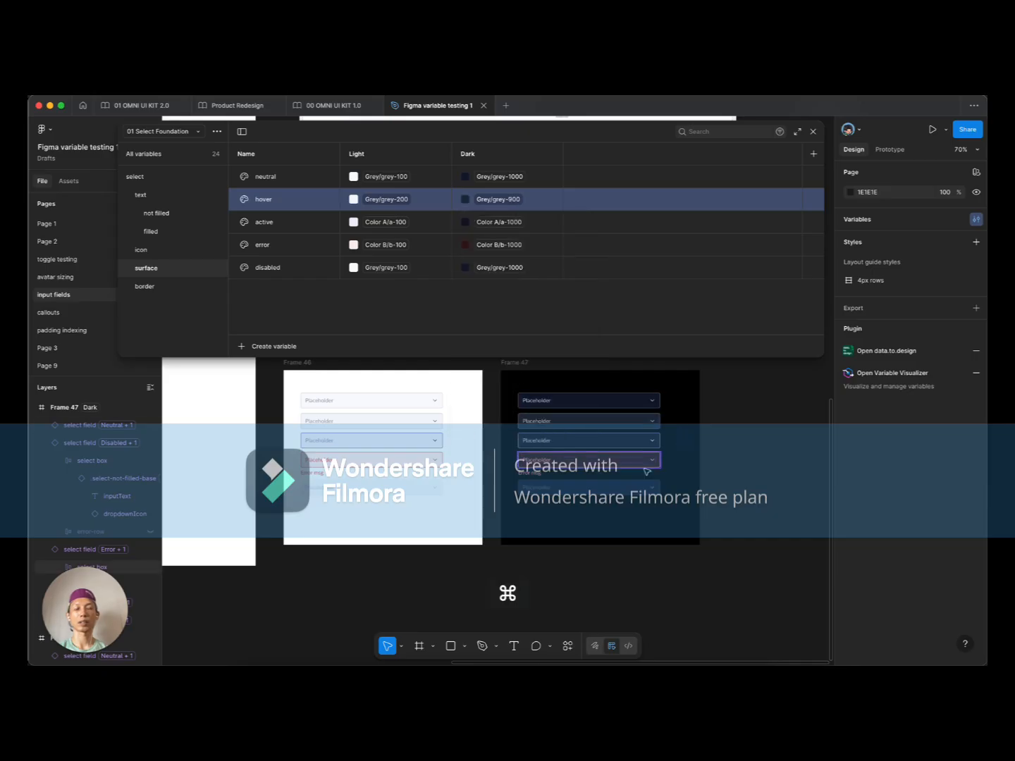
Step: Set the active surface's Dark value to Color A/a-900
scroll(645, 465, "up", 5)
left_click(655, 422, "super")
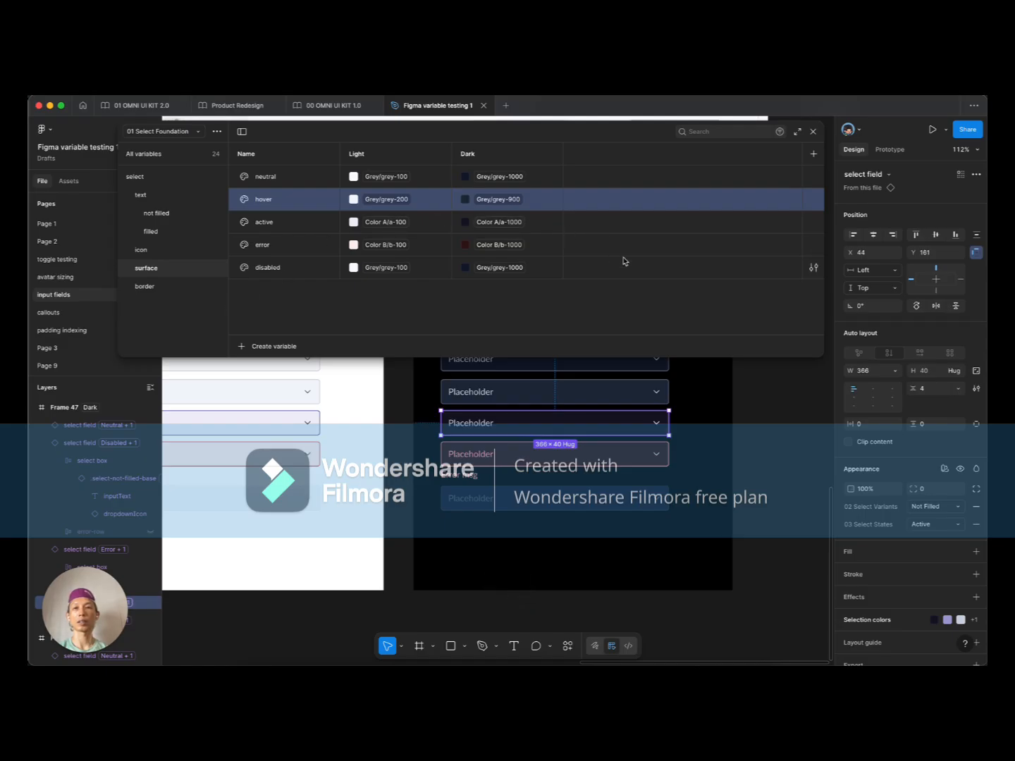
scroll(715, 447, "up", 3)
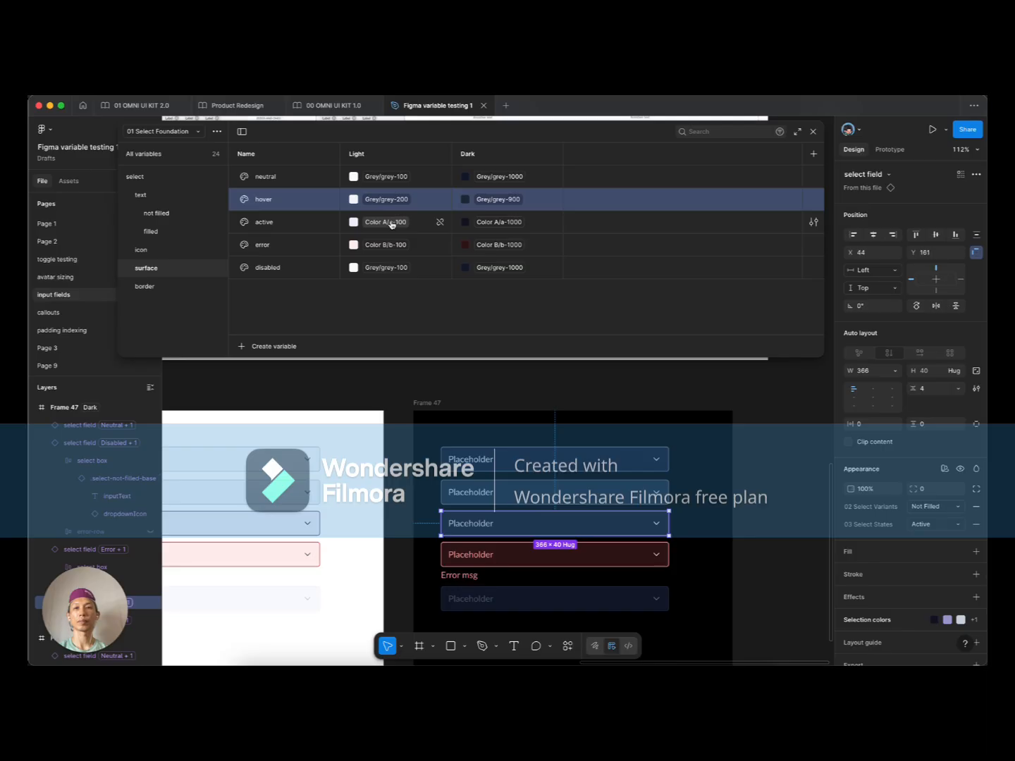
left_click(676, 491)
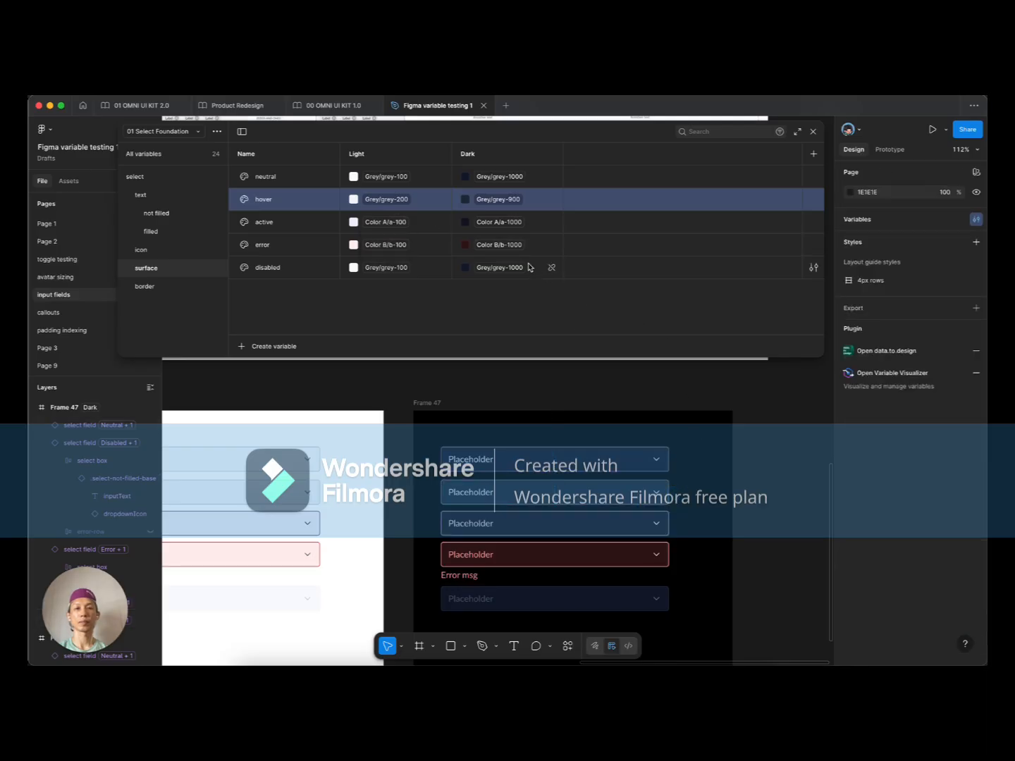
left_click(516, 222)
left_click(521, 399)
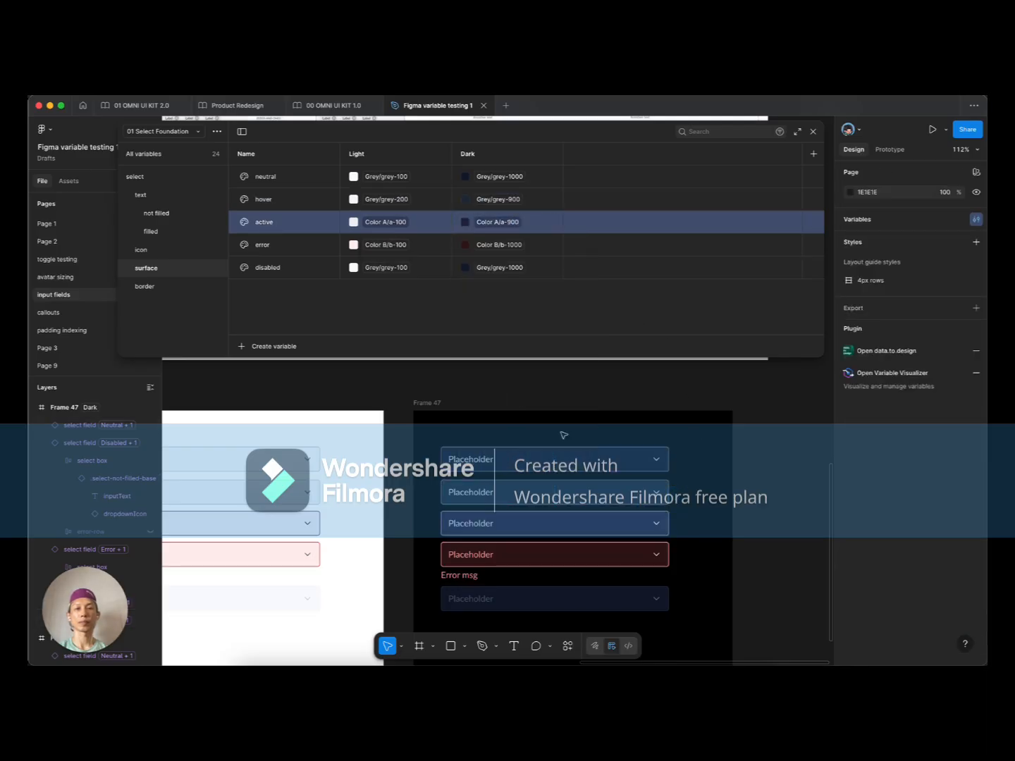
Step: Alt-drag a copy of the light frame (Frame 46) directly below it
scroll(695, 495, "down", 1)
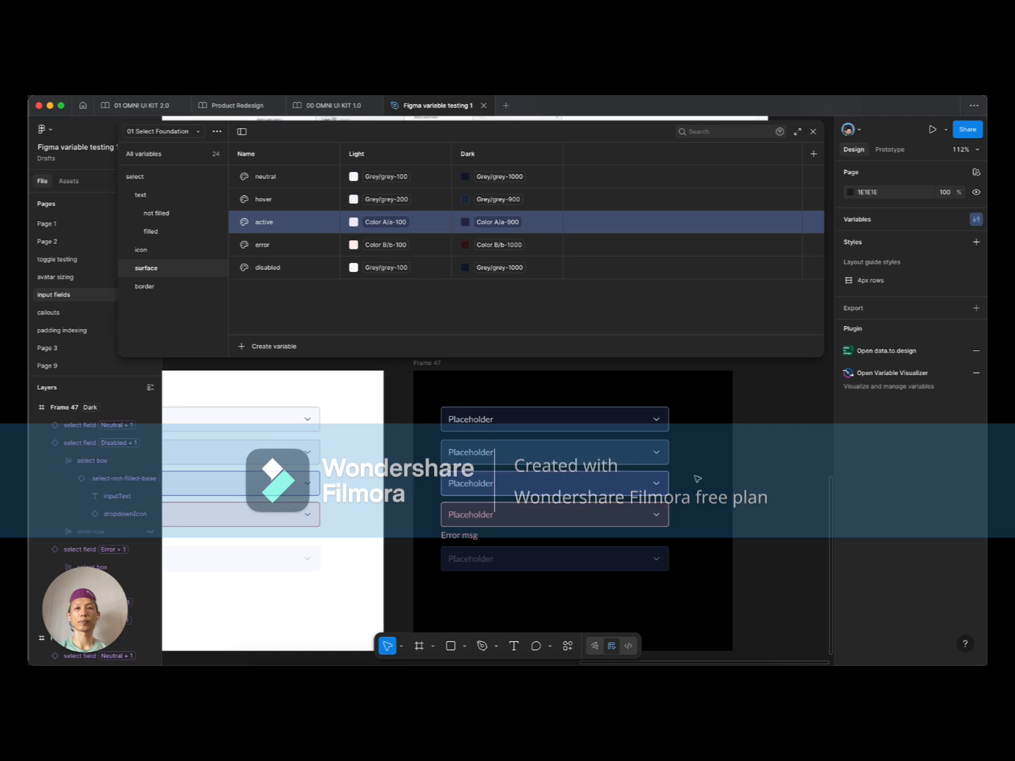
scroll(697, 482, "up", 5)
scroll(696, 511, "down", 1)
scroll(694, 509, "down", 4)
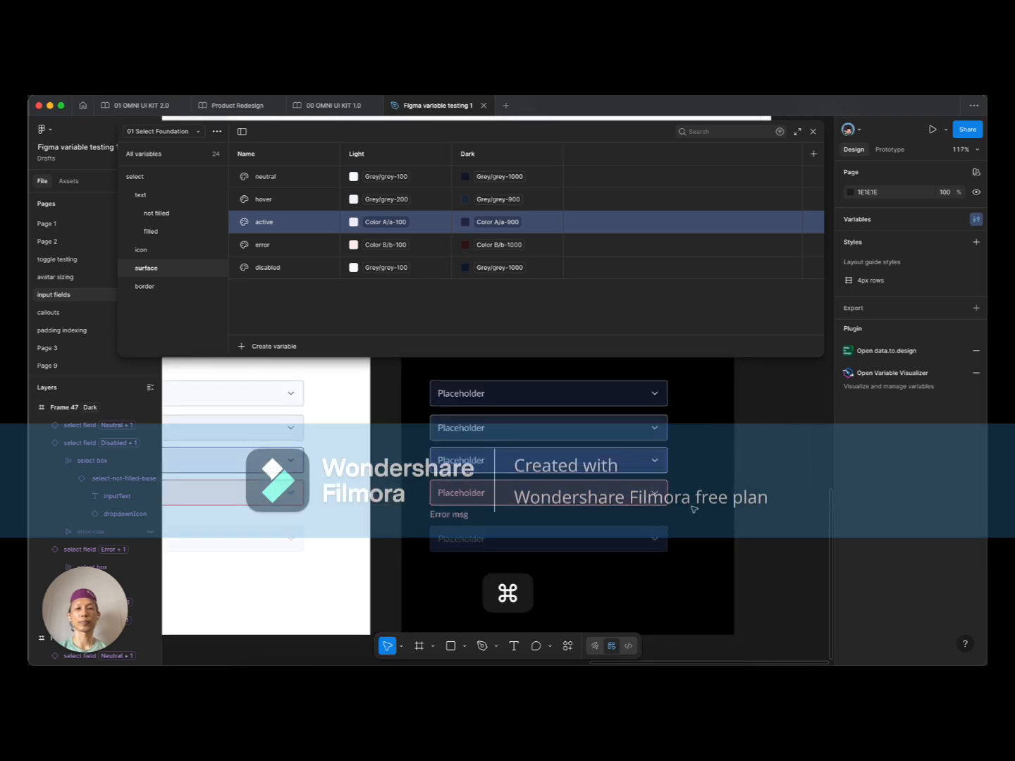
scroll(694, 509, "down", 2)
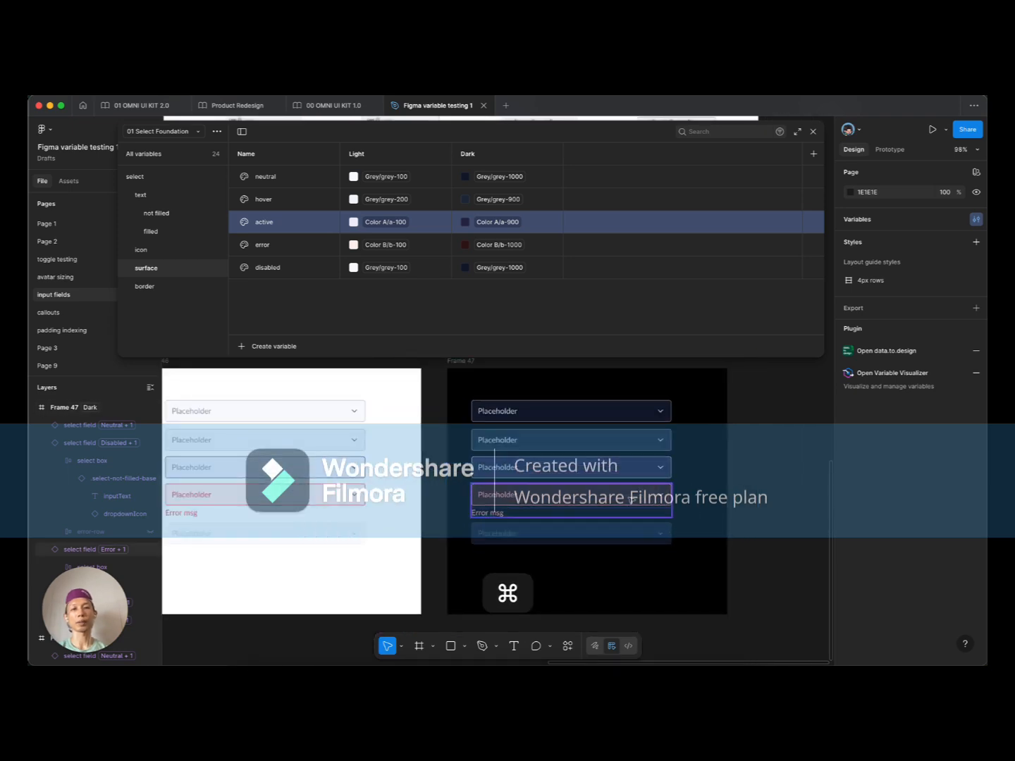
scroll(696, 497, "up", 3)
scroll(687, 477, "down", 2)
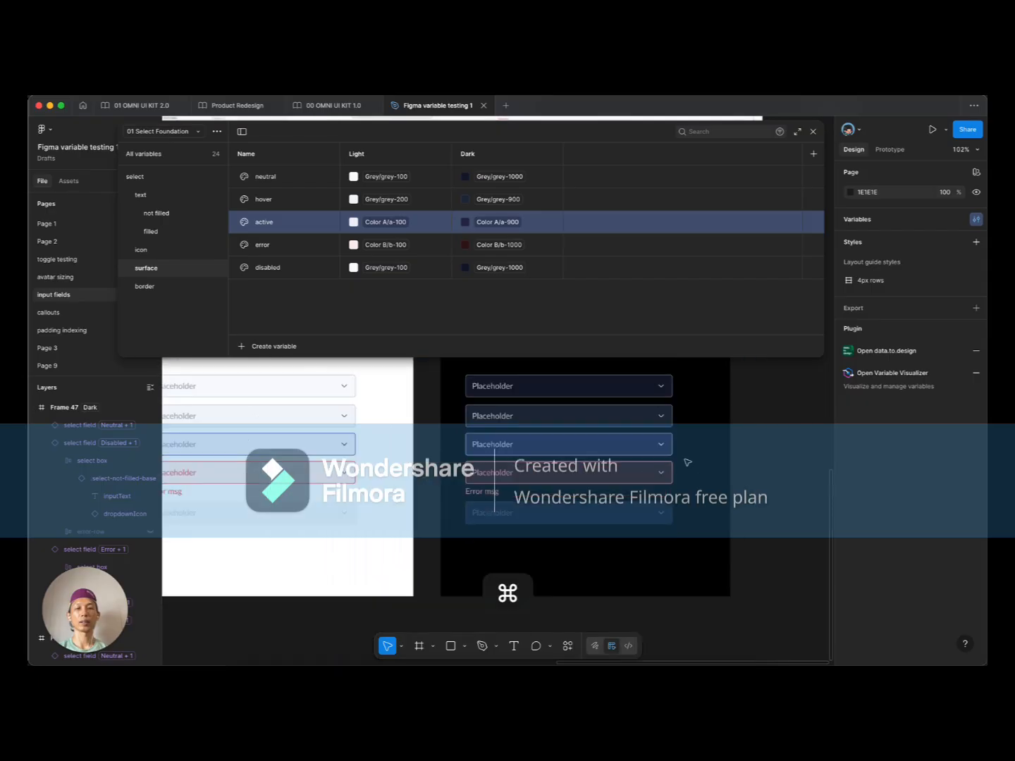
scroll(694, 469, "down", 5)
scroll(551, 491, "up", 2)
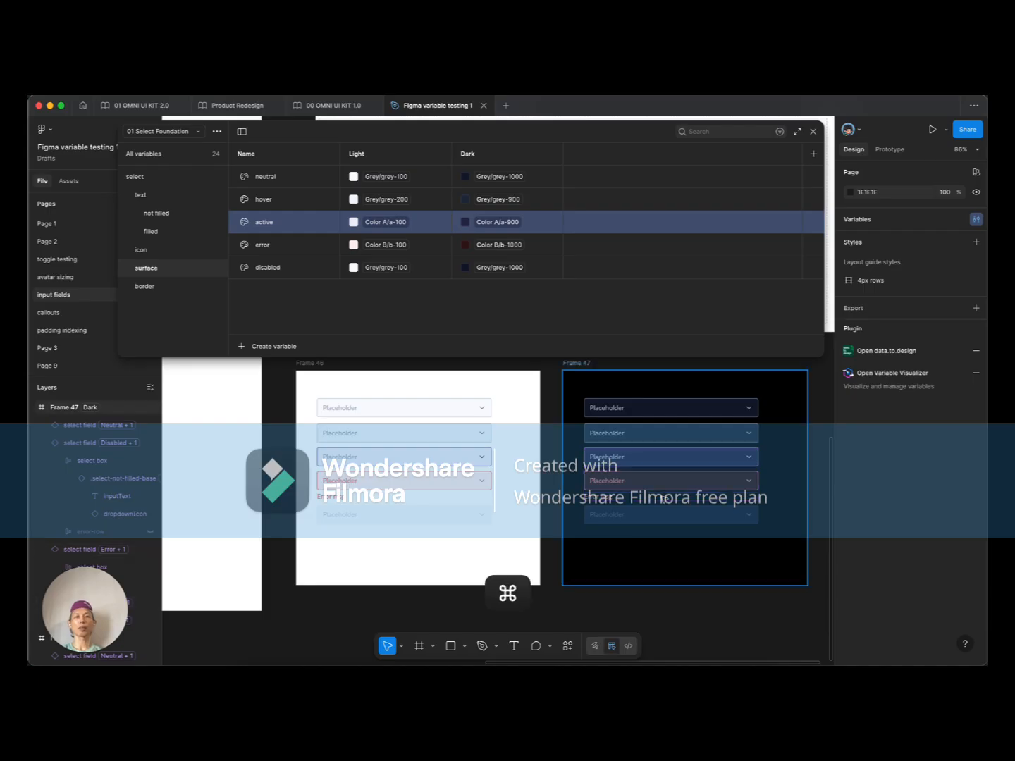
scroll(667, 501, "down", 2)
scroll(681, 543, "up", 1)
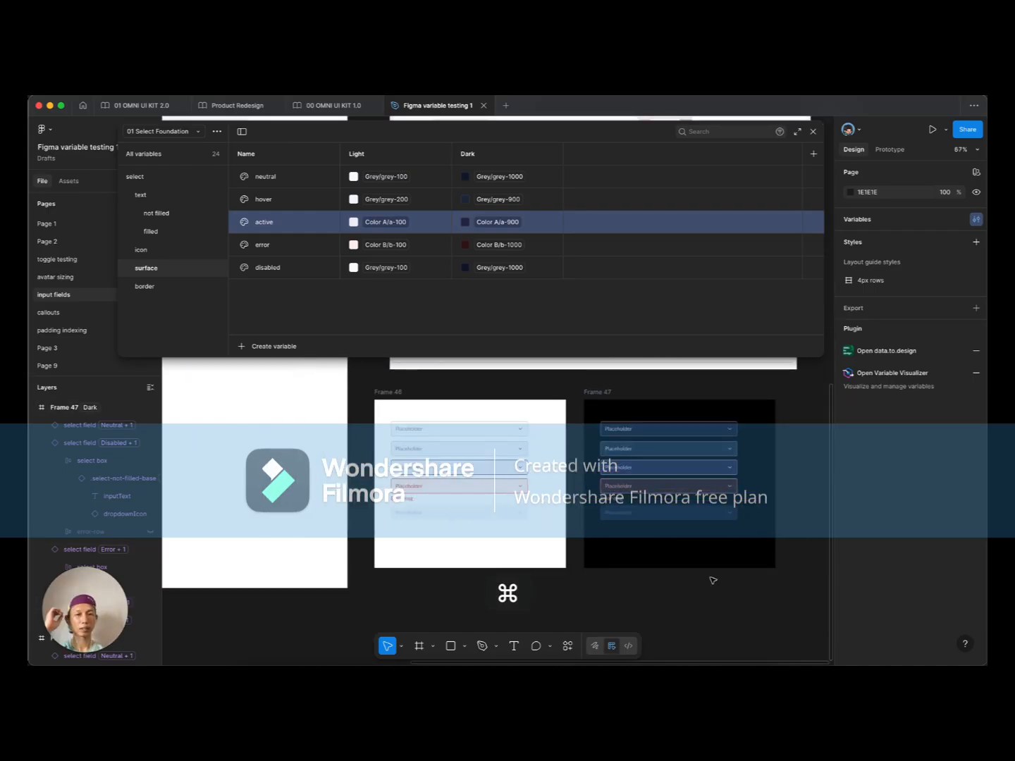
scroll(693, 575, "down", 2)
scroll(517, 541, "up", 2)
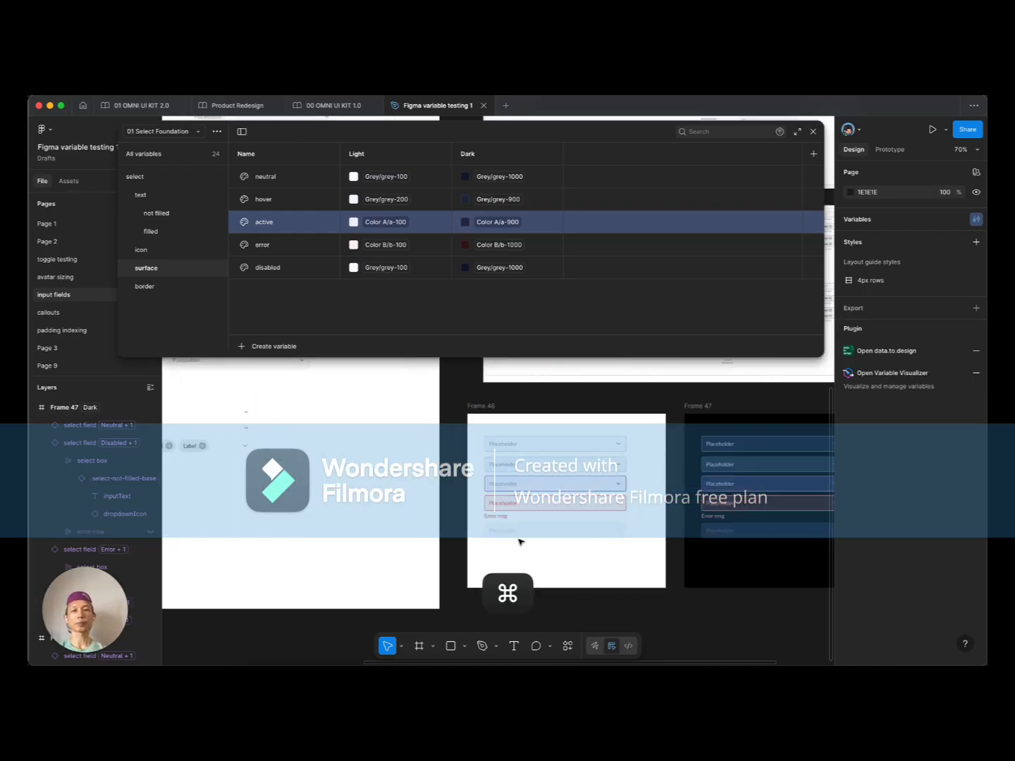
scroll(513, 519, "down", 2)
scroll(533, 503, "down", 3)
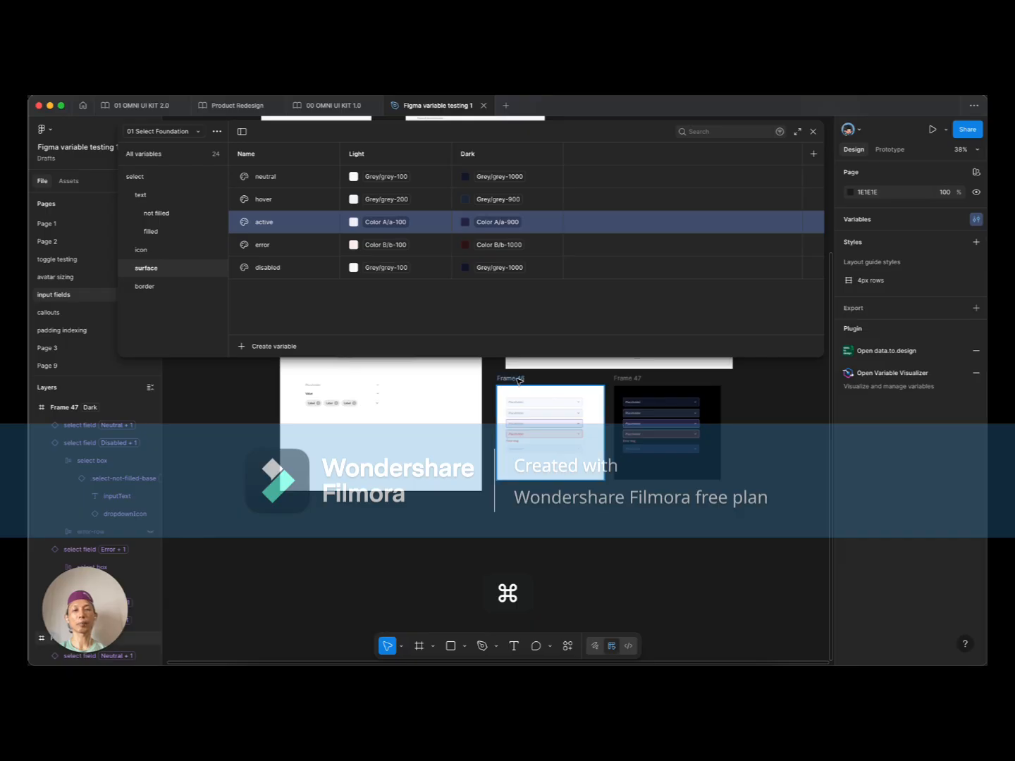
left_click_drag(547, 394, 547, 492)
Step: Select all five fields in the copy and switch them to the Filled variant
scroll(552, 541, "up", 5)
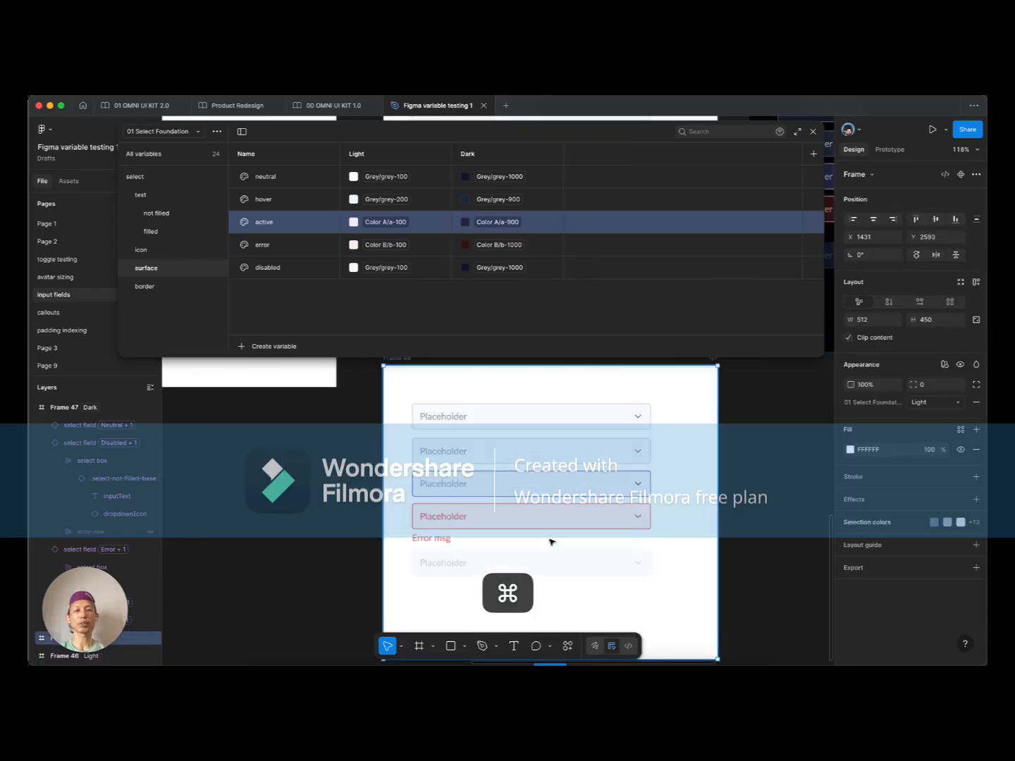
key("super+a")
left_click(956, 524)
left_click(944, 535)
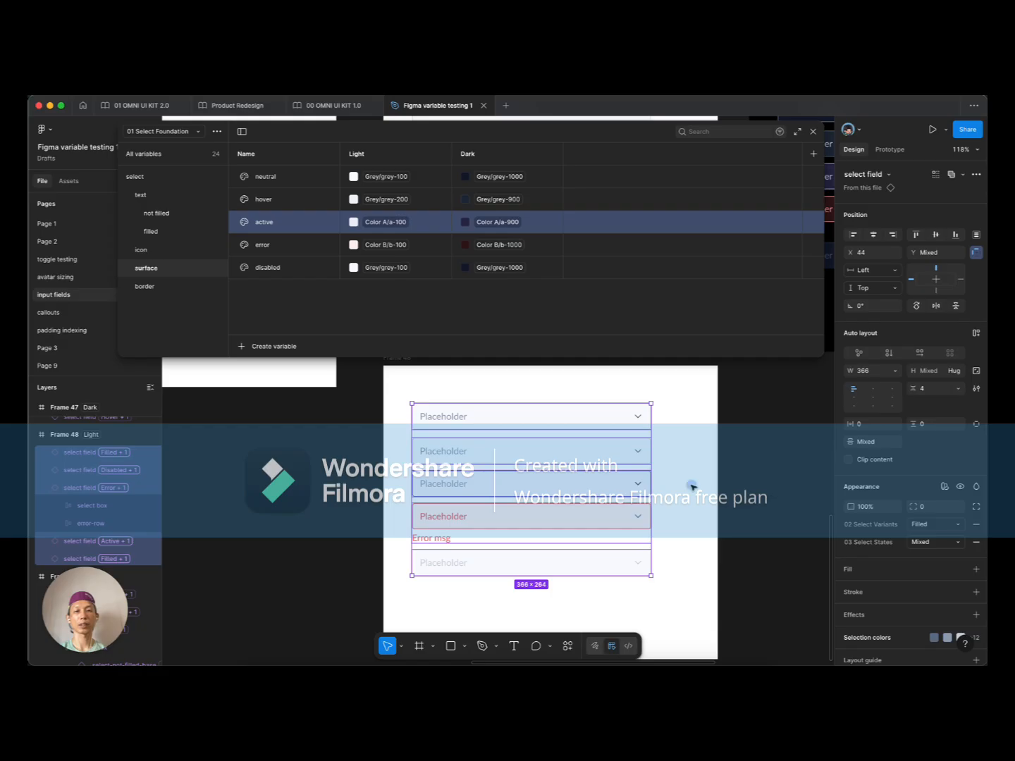
left_click(690, 483)
Step: Inspect the copy's first select field down to its base layer, then reselect the neutral instance
left_click(532, 415)
double_click(532, 415)
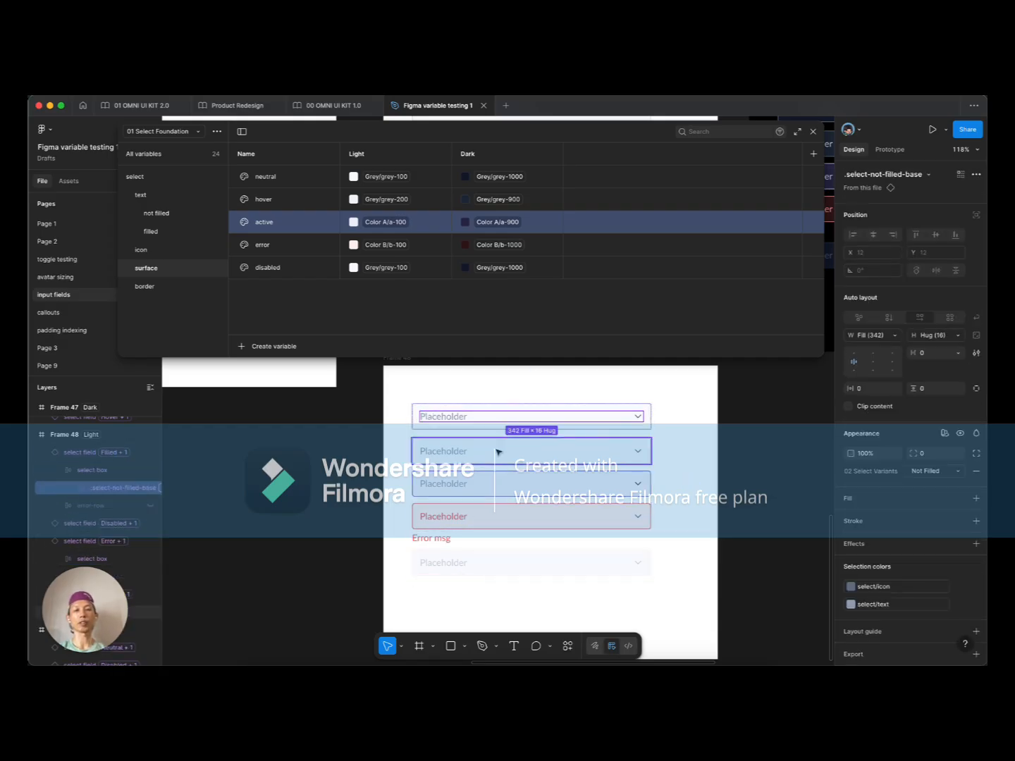
scroll(660, 466, "down", 5)
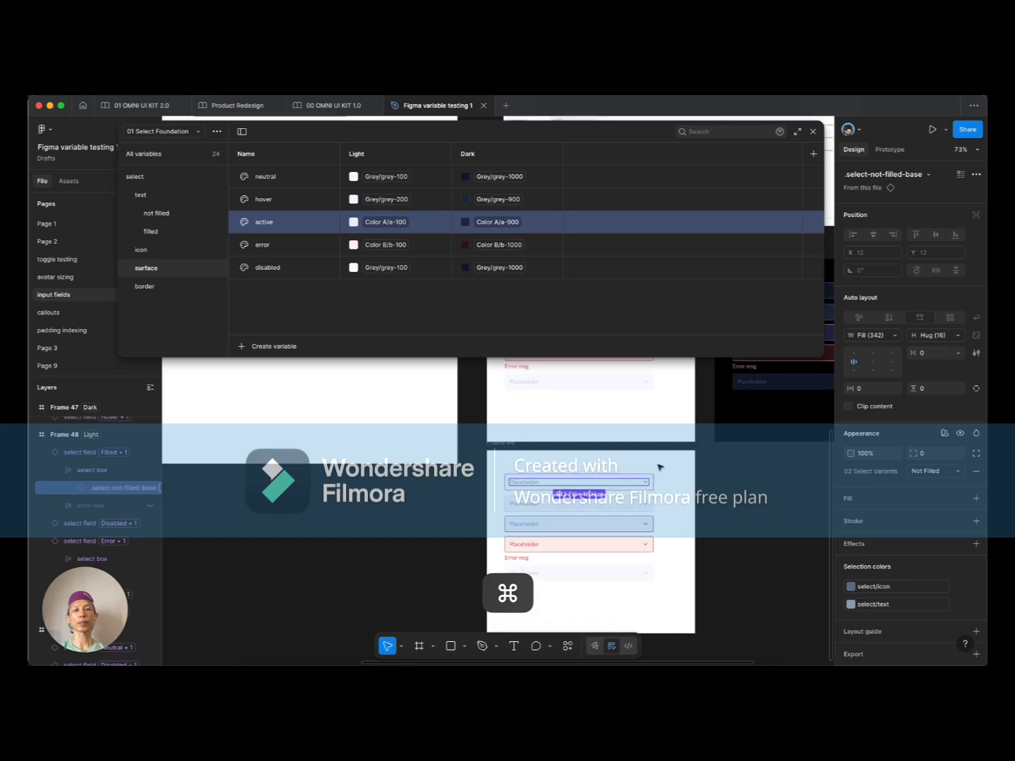
scroll(659, 465, "up", 4)
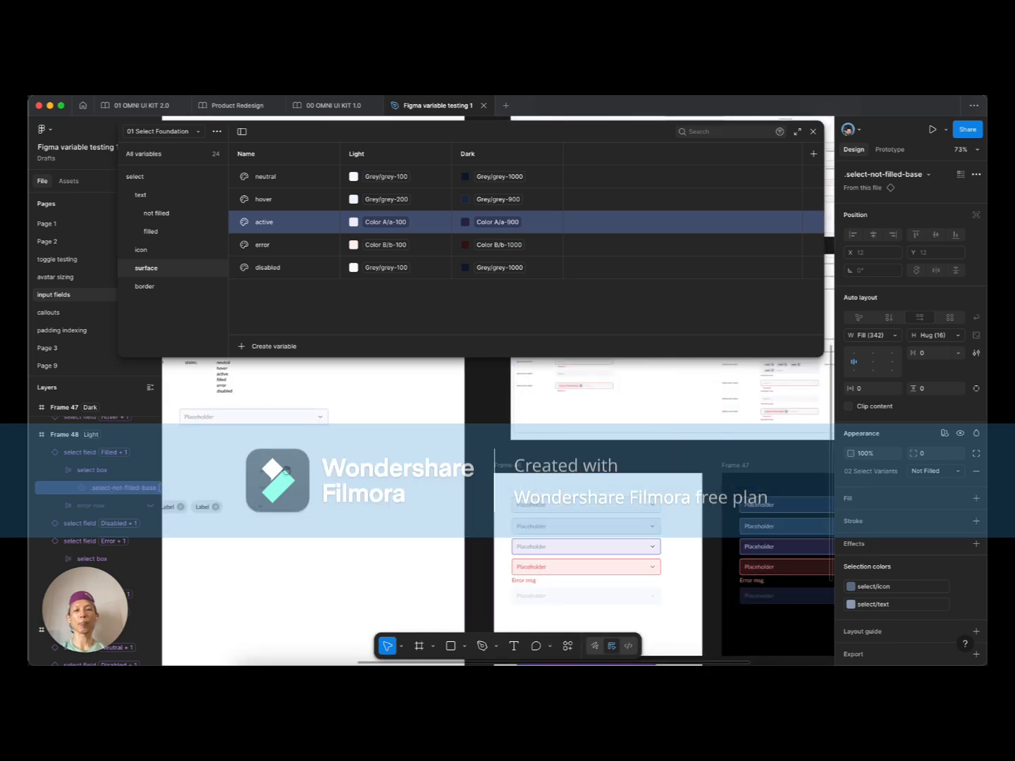
scroll(407, 430, "left", 4)
scroll(463, 495, "left", 4)
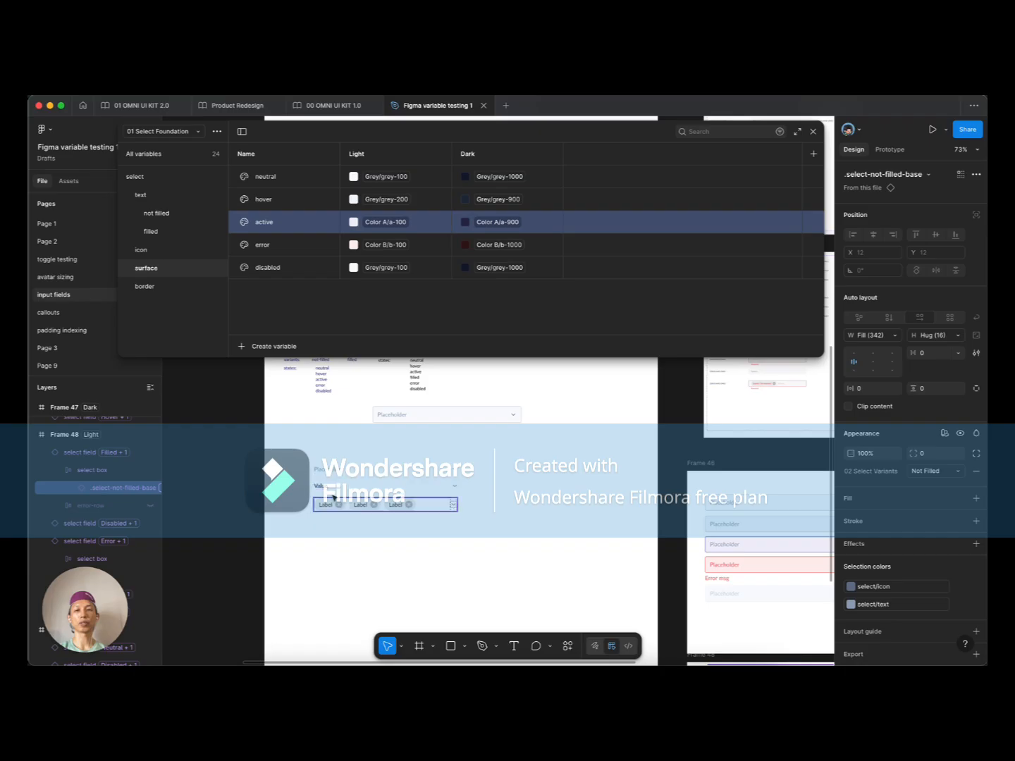
left_click(402, 416)
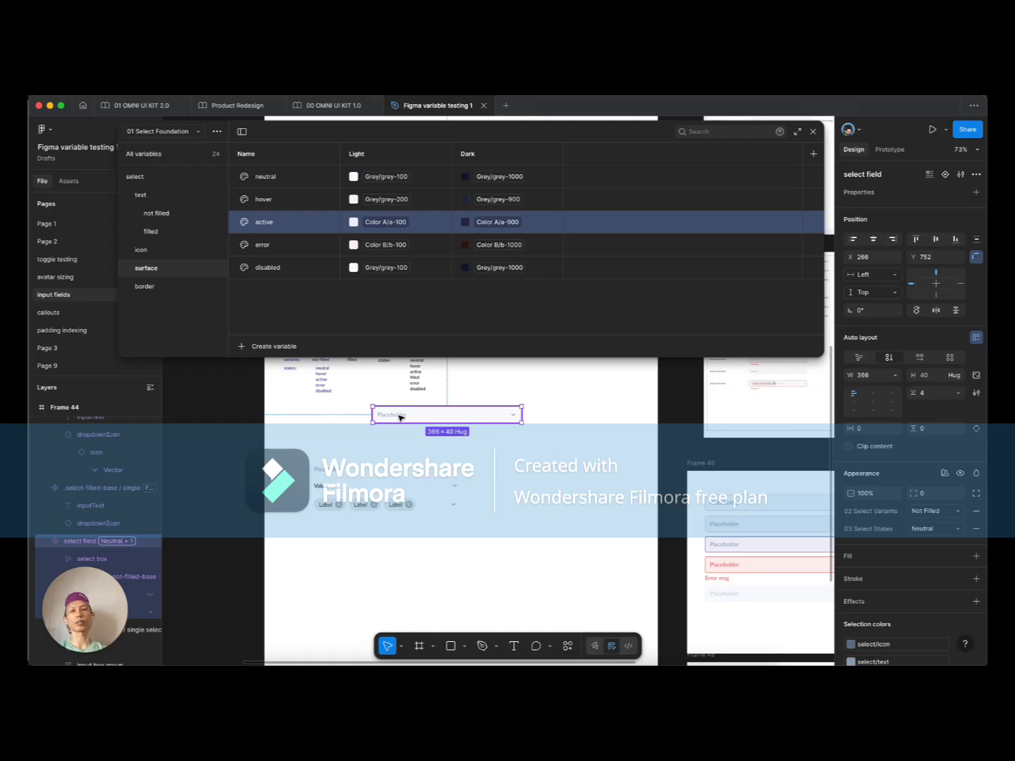
Step: Adjust the Variables panel height and list the whole select group, starting with not-filled text colours
left_click_drag(422, 358, 428, 309)
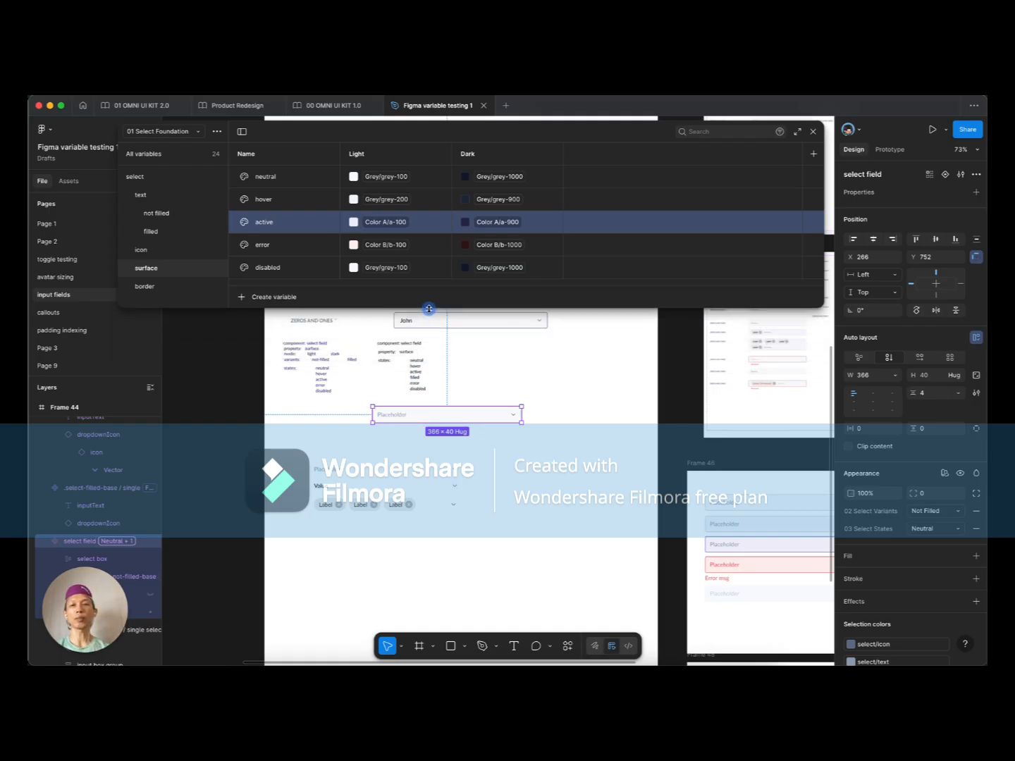
scroll(423, 429, "up", 5)
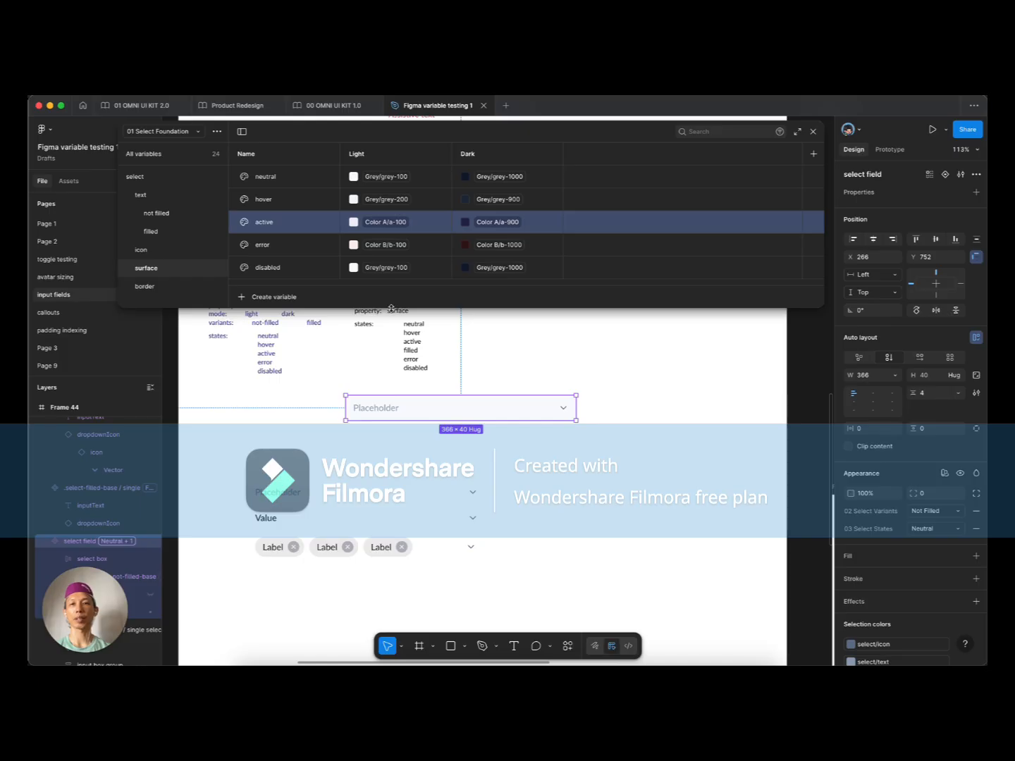
left_click_drag(392, 313, 395, 337)
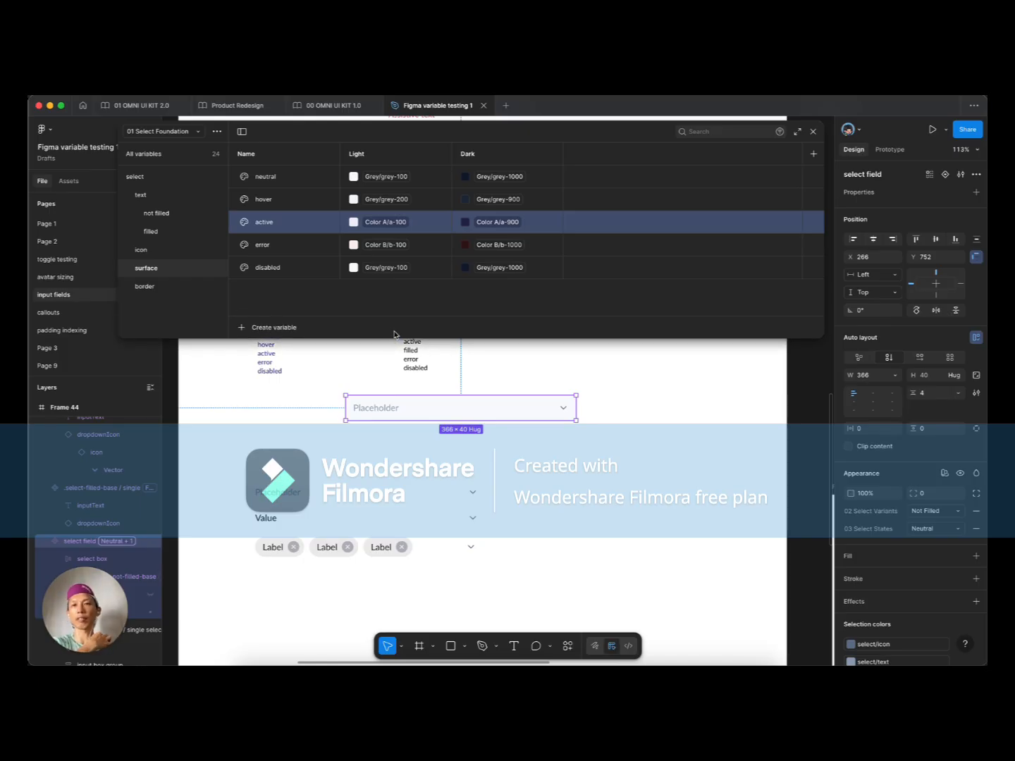
left_click(153, 178)
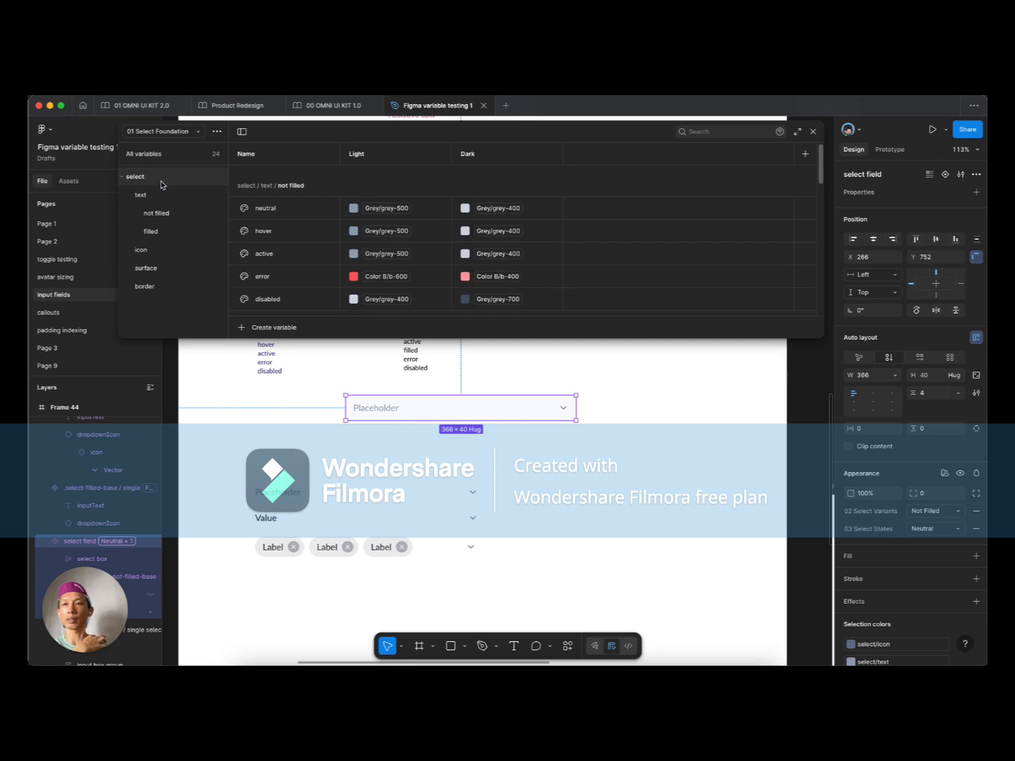
Step: In 02 Select Variants, create a Boolean variable, False for both Not Filled and Filled
left_click(171, 132)
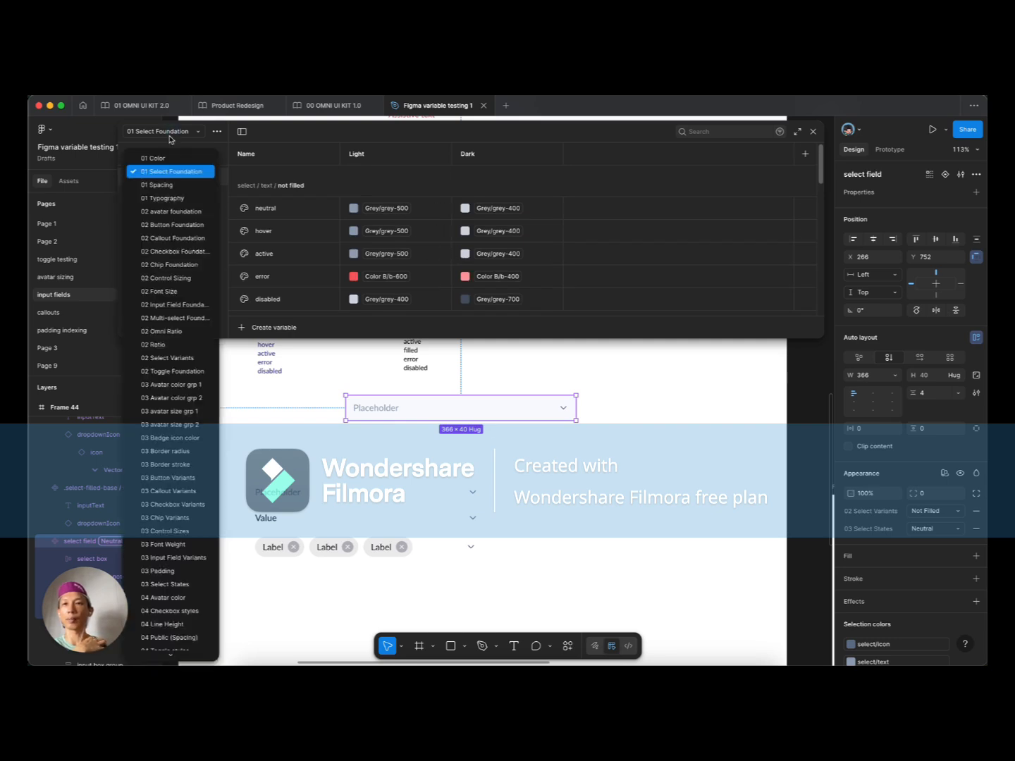
left_click(189, 359)
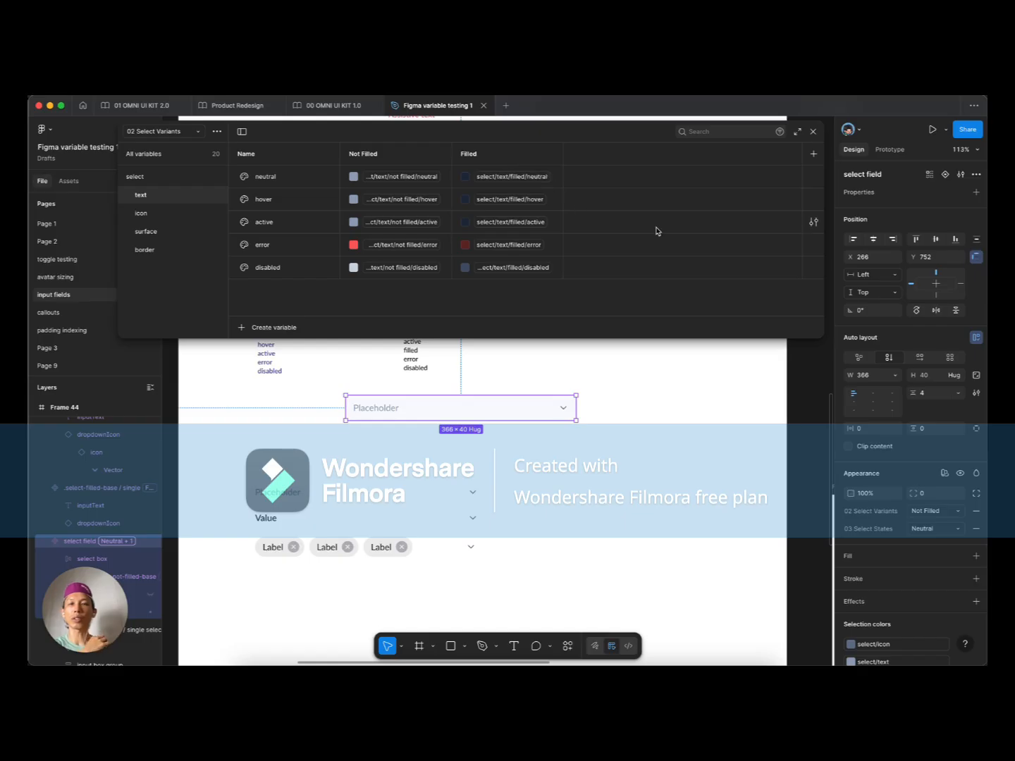
left_click(278, 328)
left_click(275, 391)
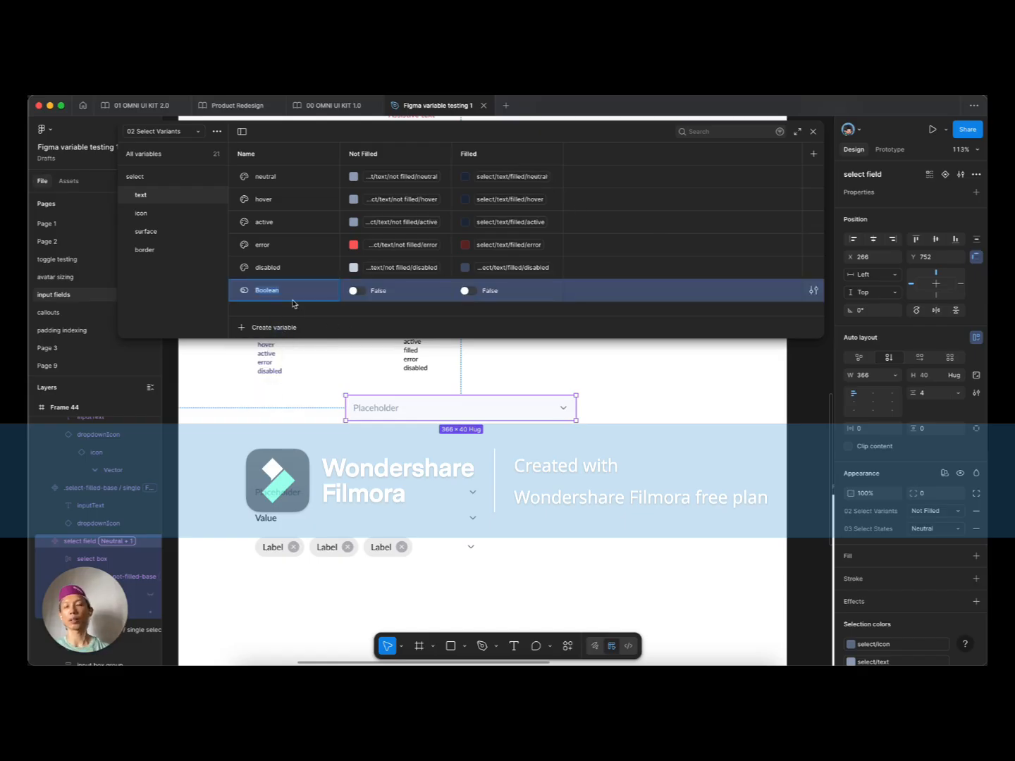
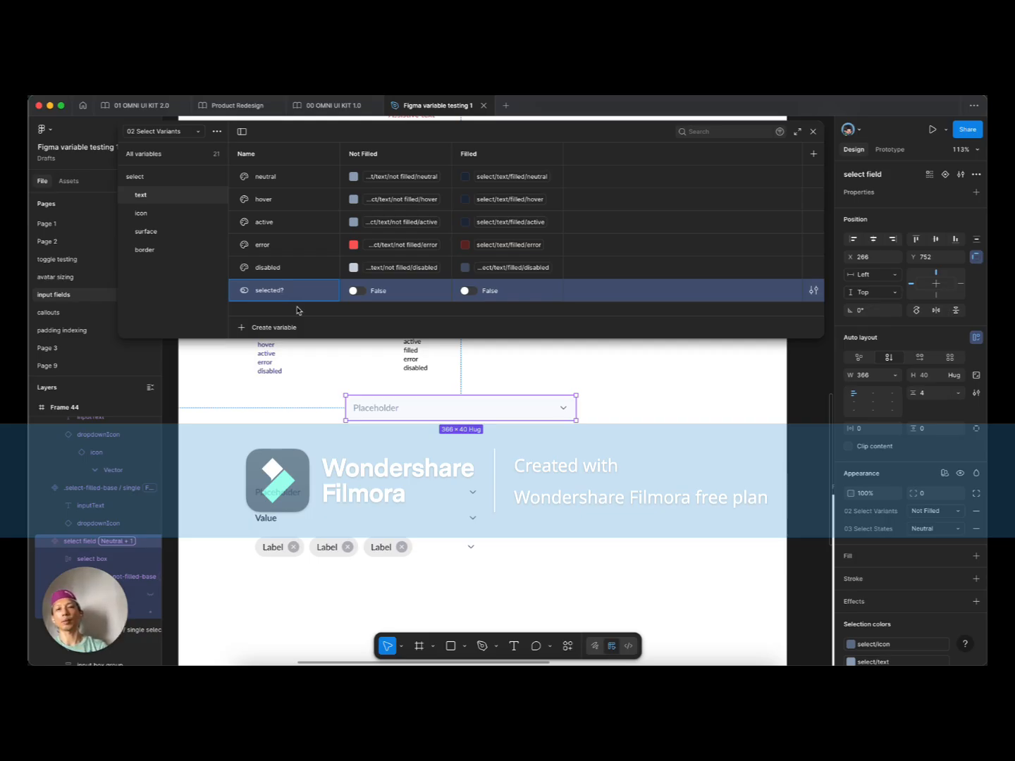
Step: Switch the selected? variable's Filled value to True, leaving Not Filled as False
left_click(298, 308)
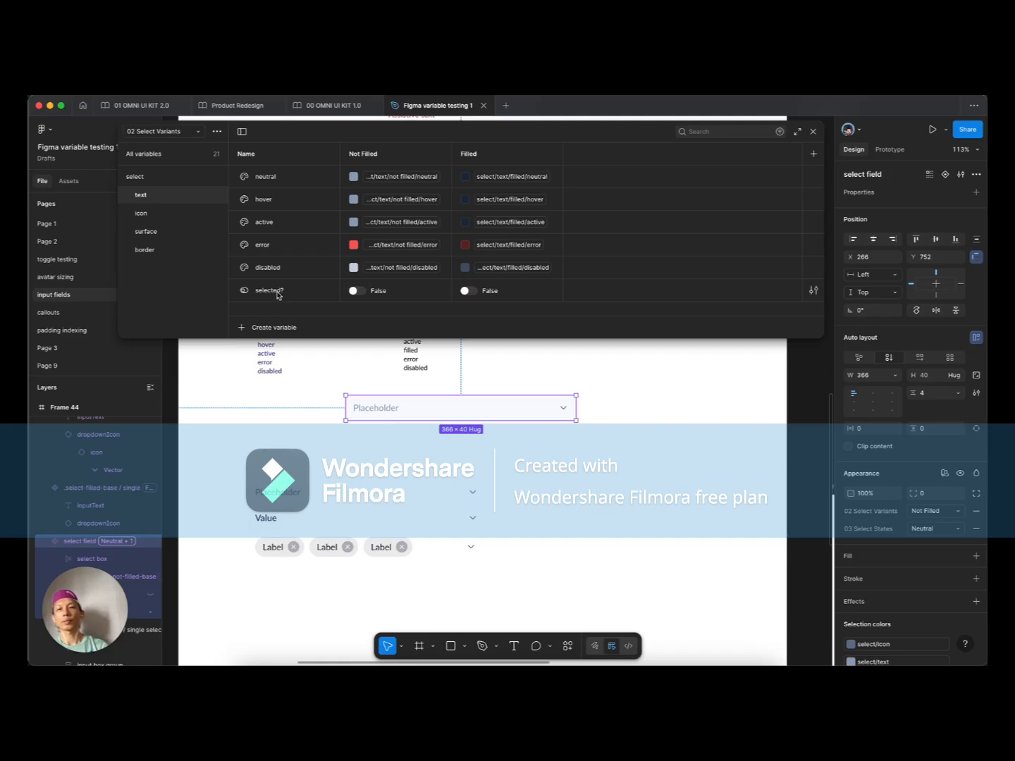
left_click(280, 295)
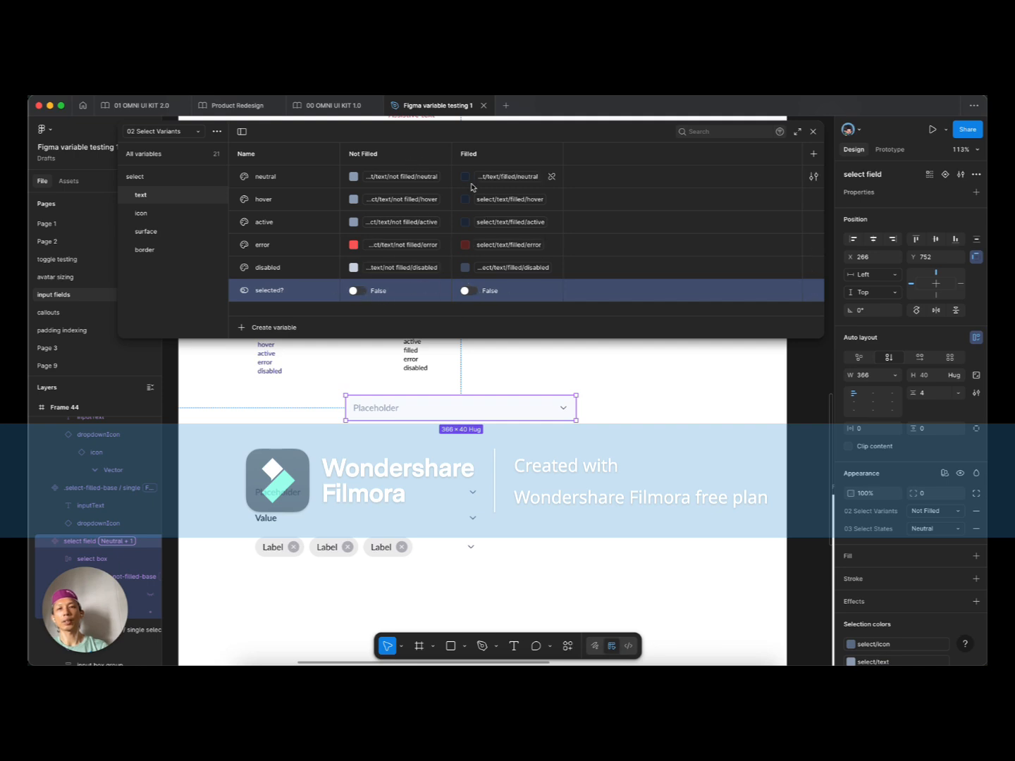
left_click(468, 295)
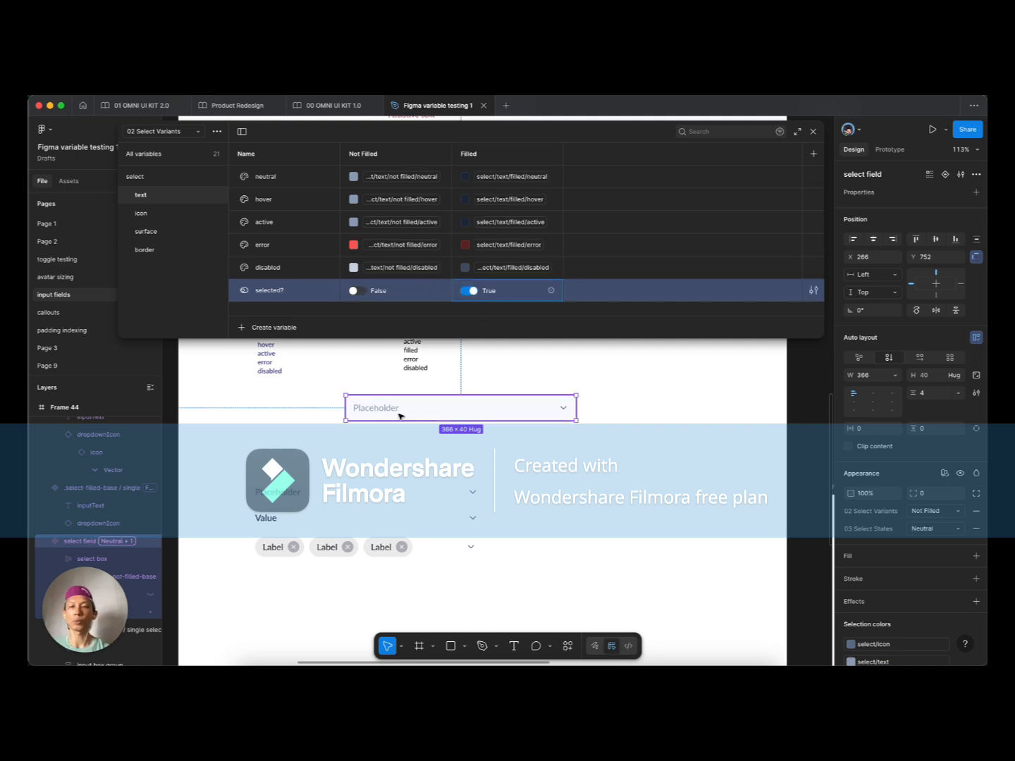
scroll(403, 498, "down", 3)
scroll(411, 498, "up", 1)
scroll(413, 499, "down", 3)
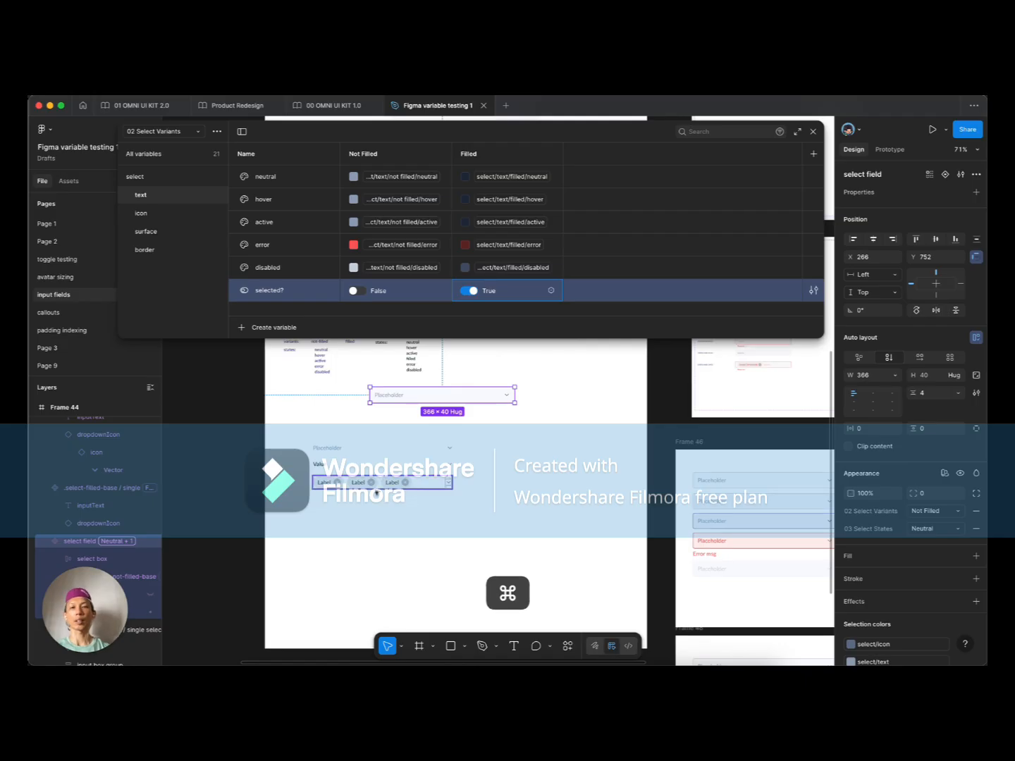
scroll(366, 486, "up", 2)
Step: Move the multiple-label row lower and Option-drag copies of the Placeholder and Value rows right
left_click(345, 479, "super")
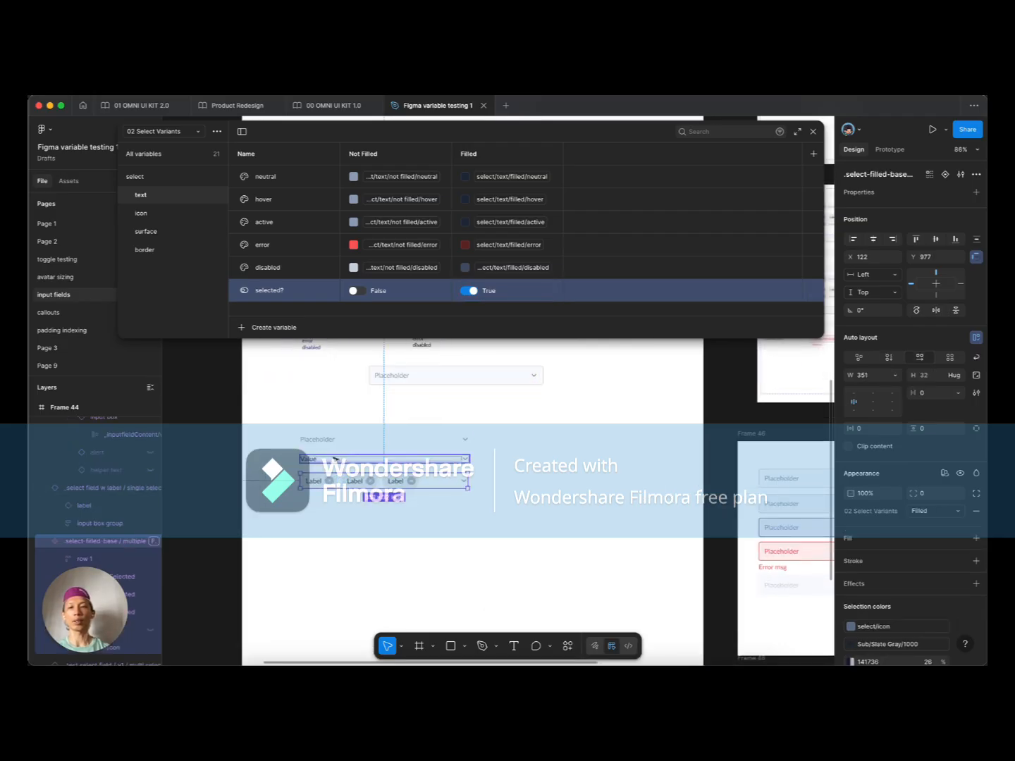
left_click_drag(357, 480, 352, 520)
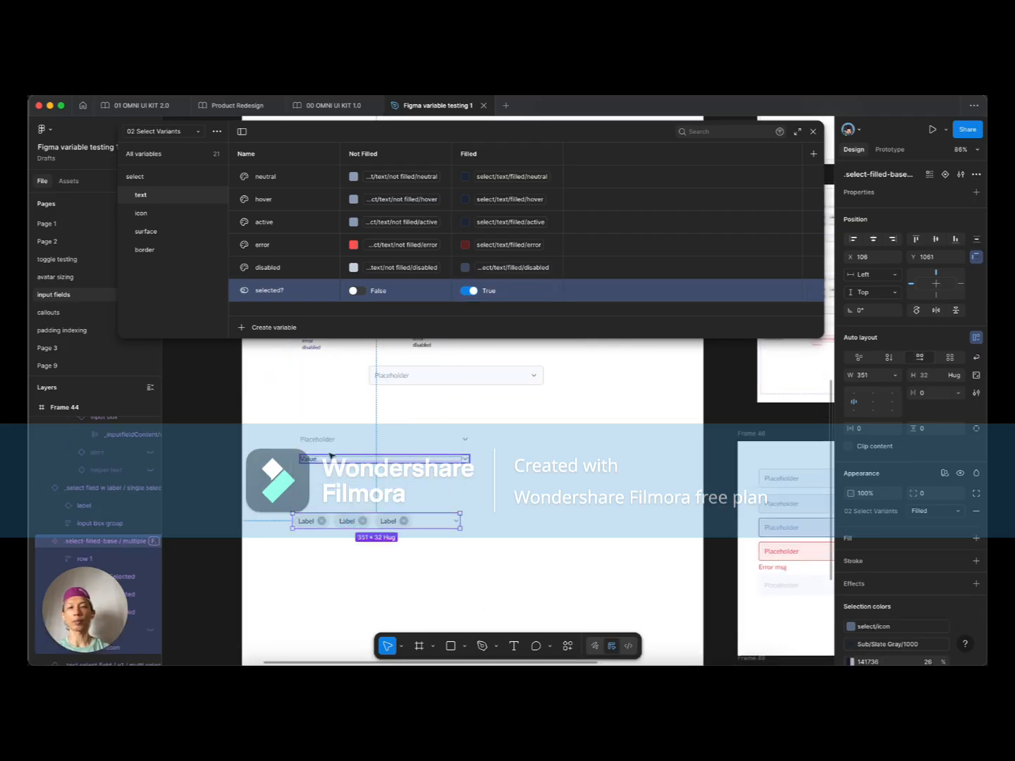
left_click(328, 442)
left_click(316, 460)
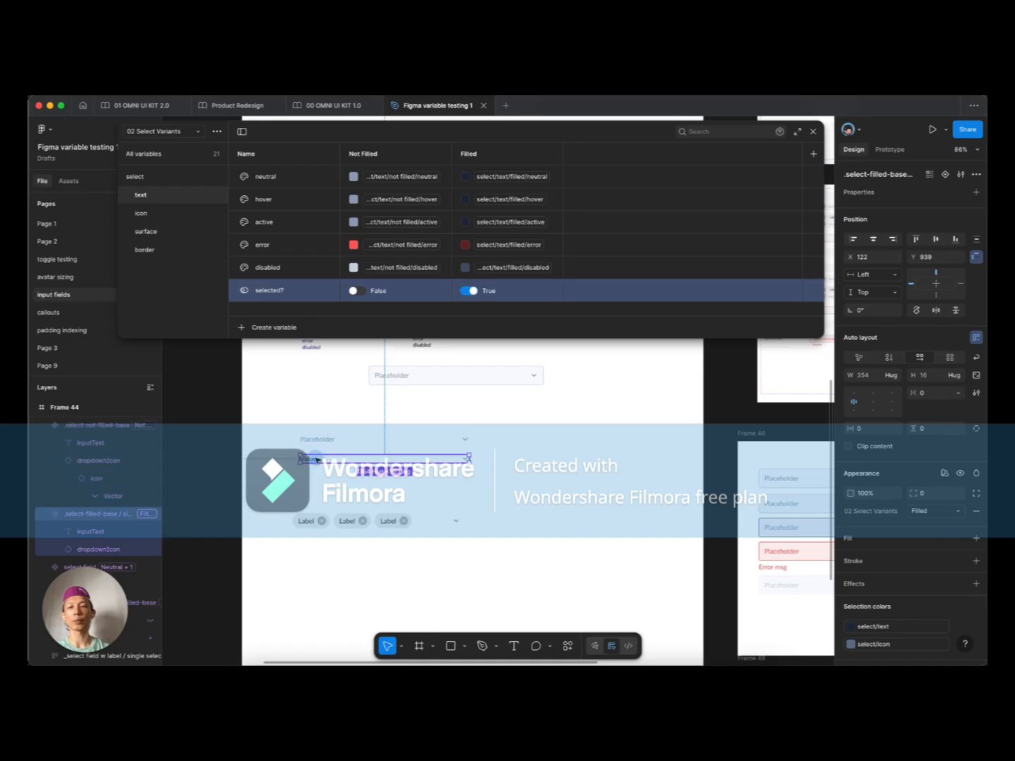
left_click(314, 440, "shift")
left_click_drag(311, 459, 495, 462)
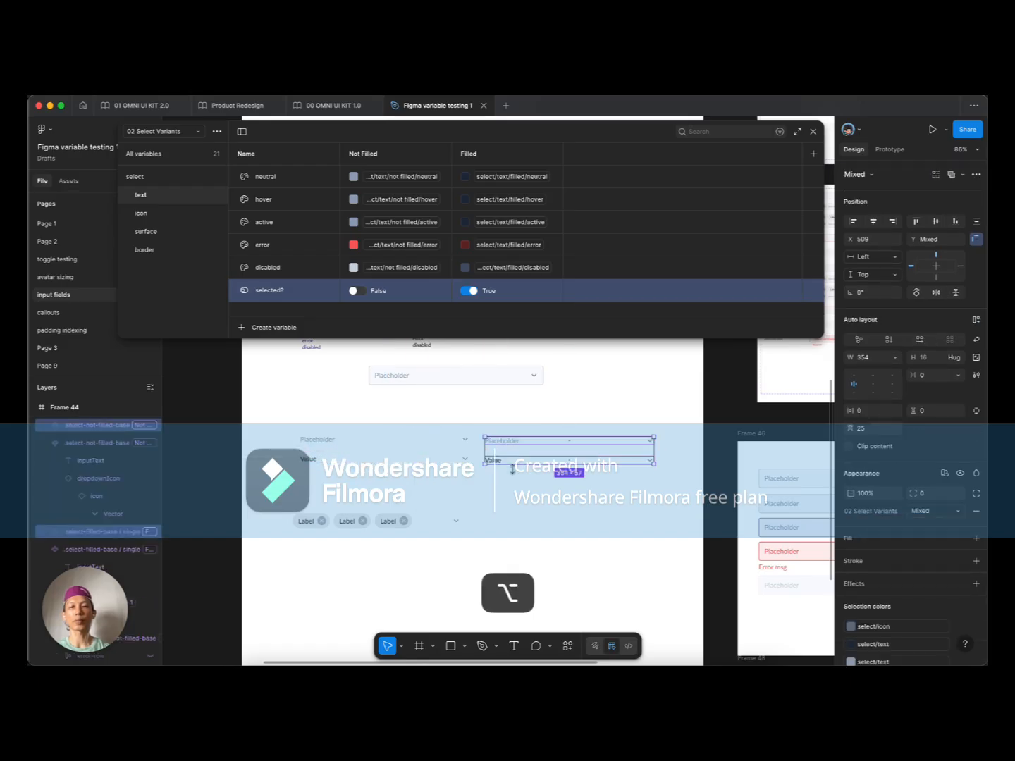
Step: Combine the copied rows into Component 1 with two variants, then close the variables window
scroll(517, 472, "up", 4)
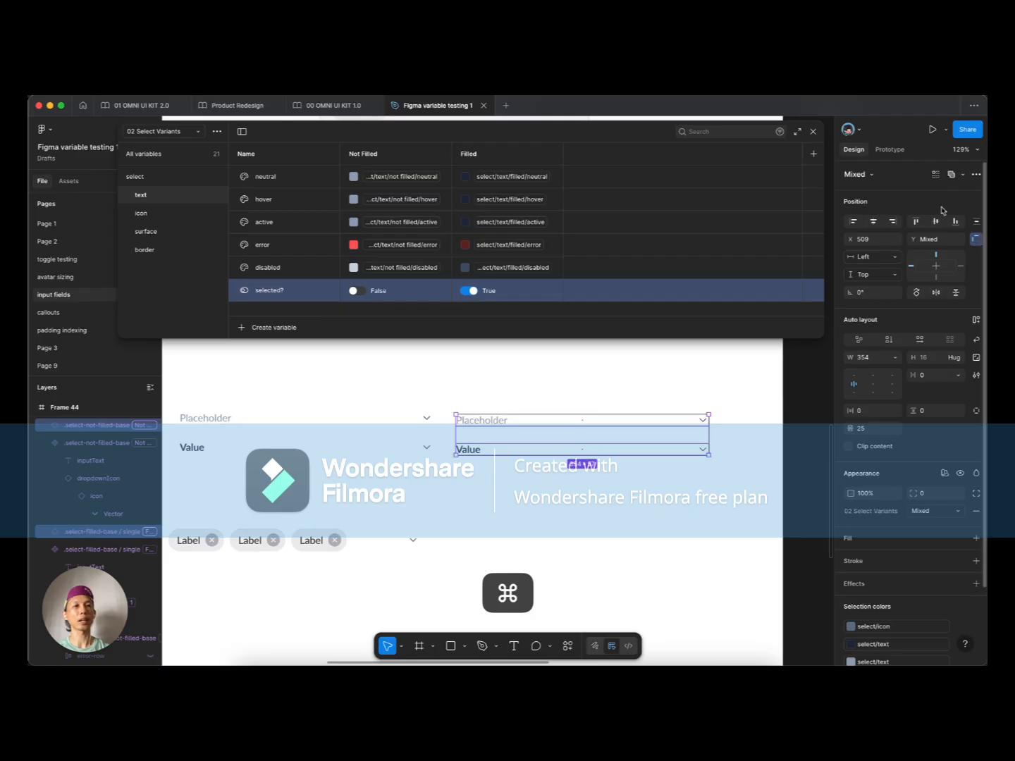
left_click(977, 174)
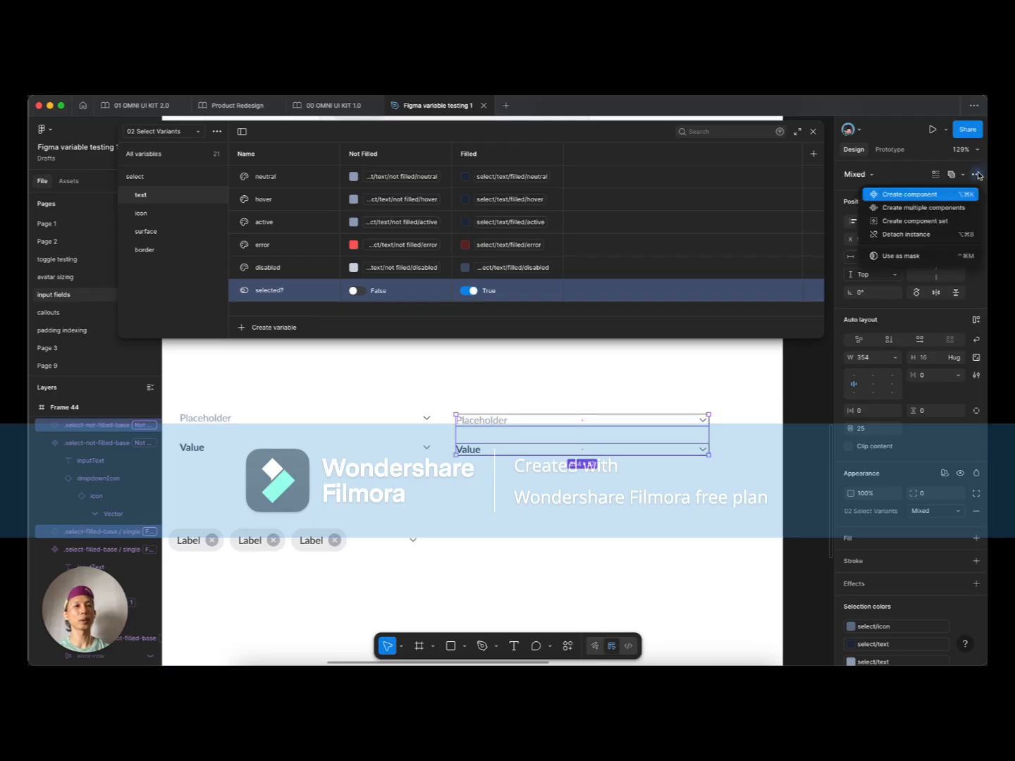
left_click(930, 221)
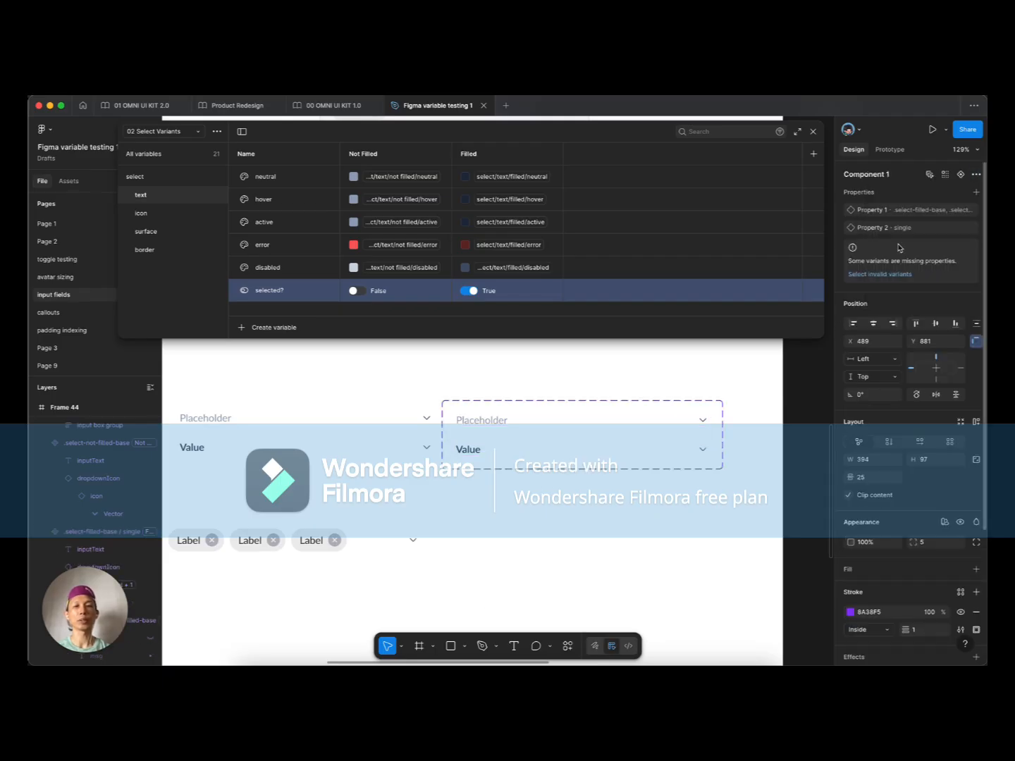
left_click(477, 424)
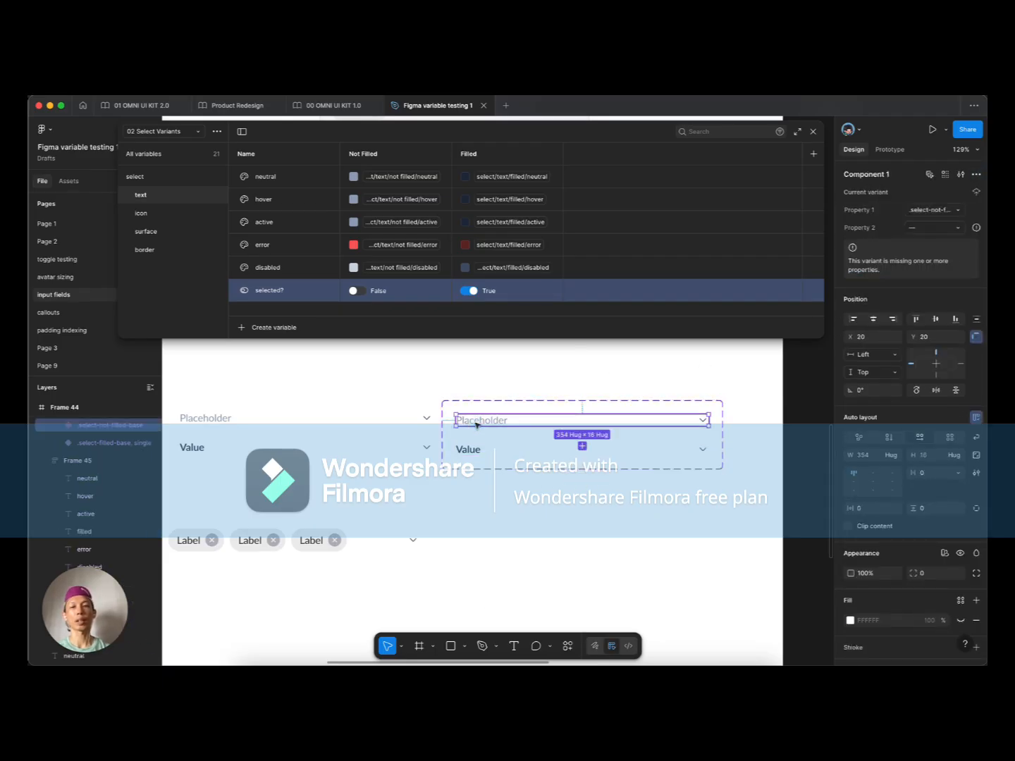
left_click(953, 211)
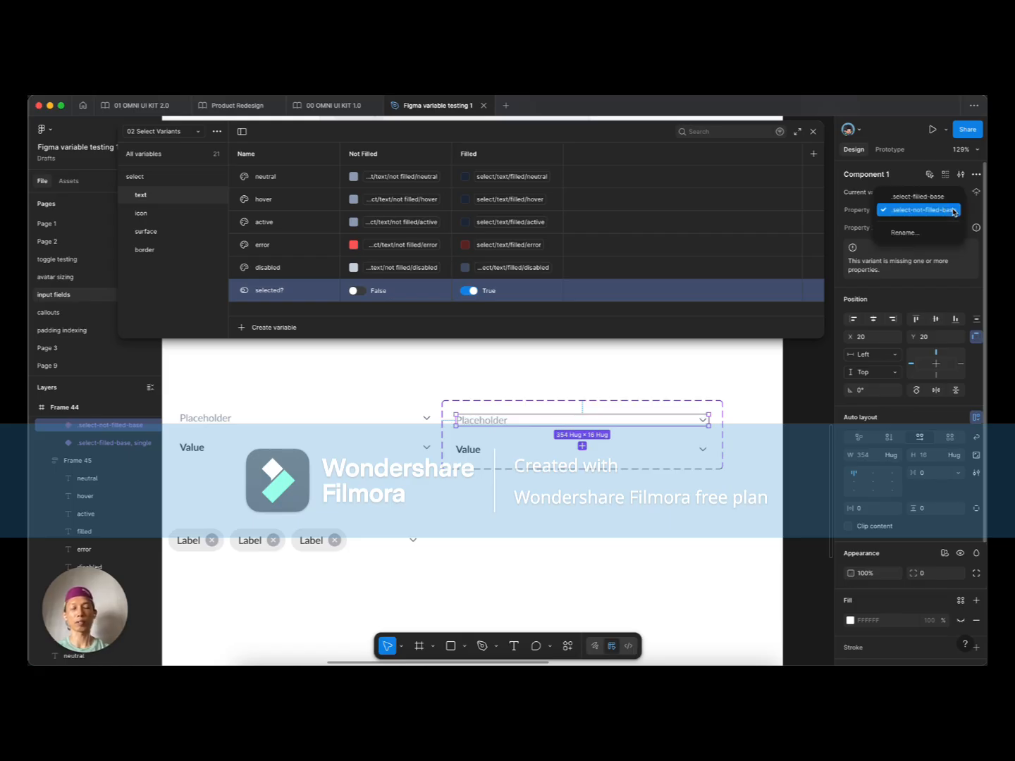
key("f")
key("l")
key("Escape")
key("Escape")
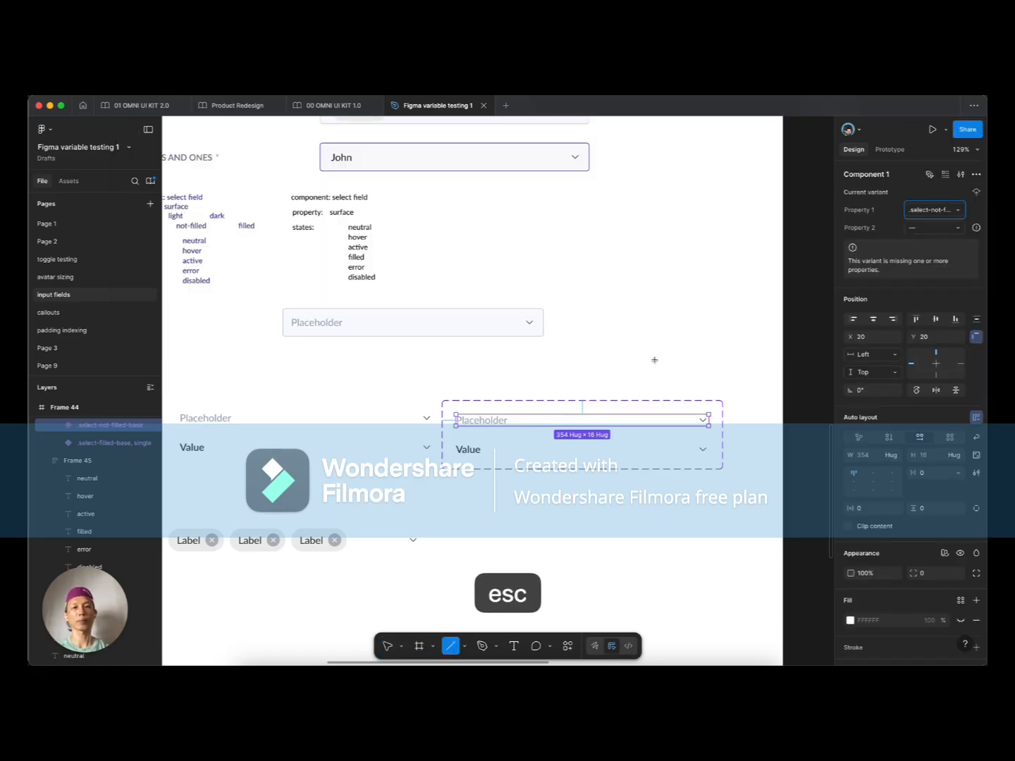
Step: Set the Placeholder variant's Property 1 to false and delete Property 2 from the set
key("Escape")
key("Escape")
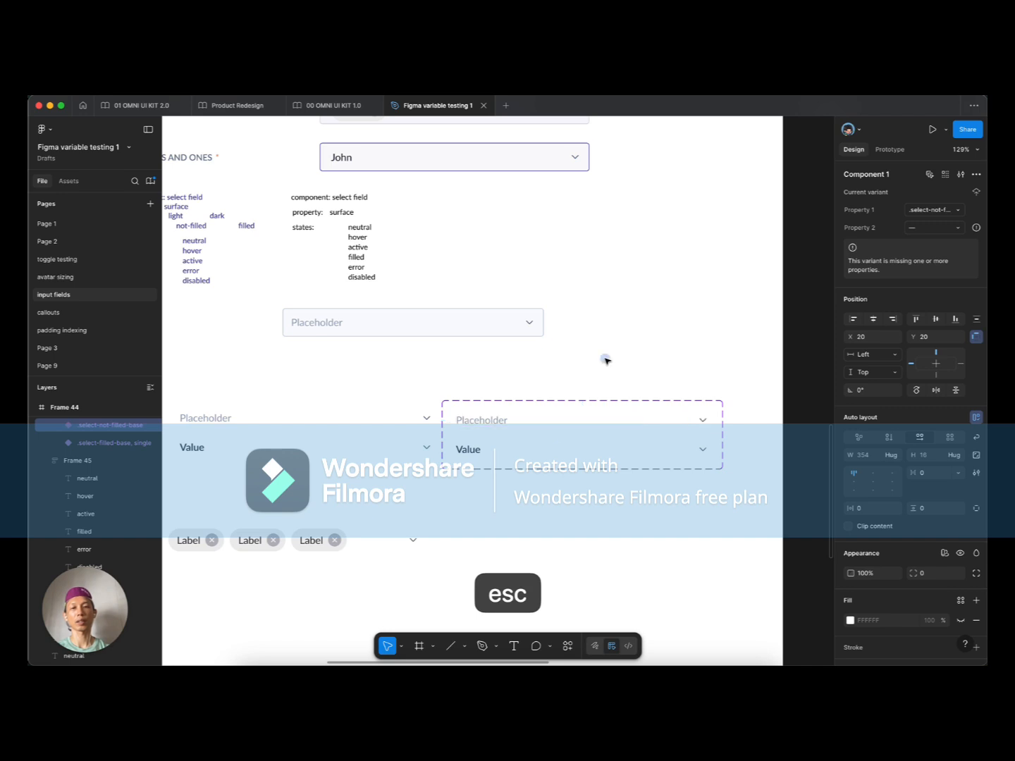
left_click(514, 416)
left_click(937, 210)
key("super+a")
type("false")
key("Return")
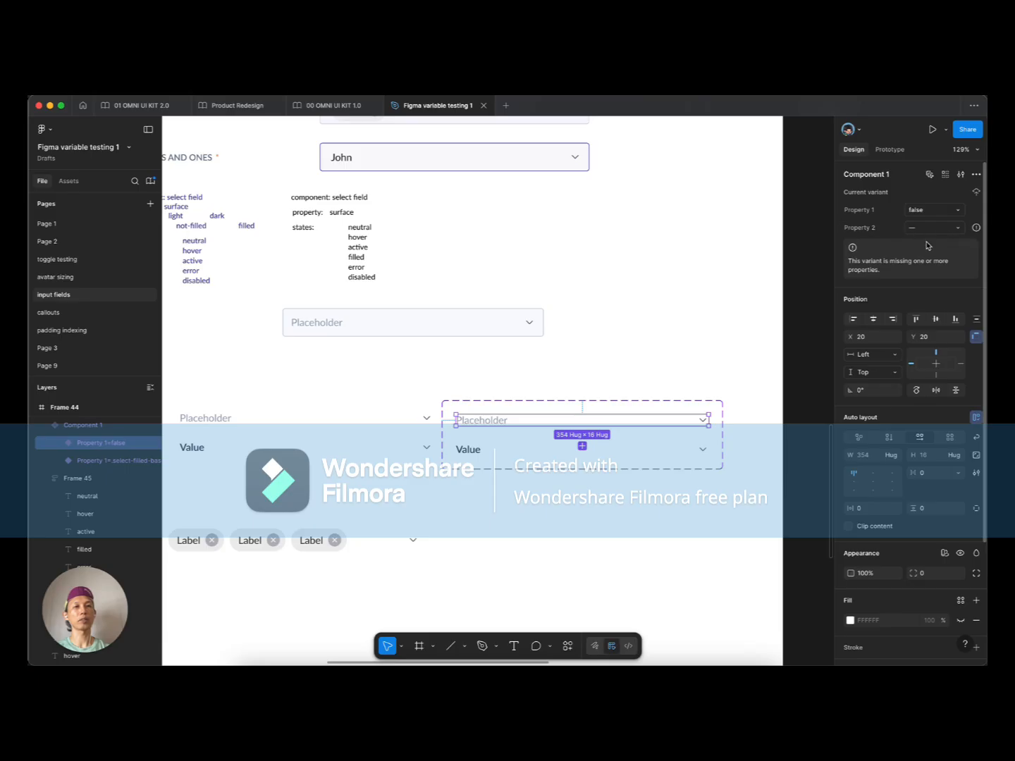
left_click(542, 409)
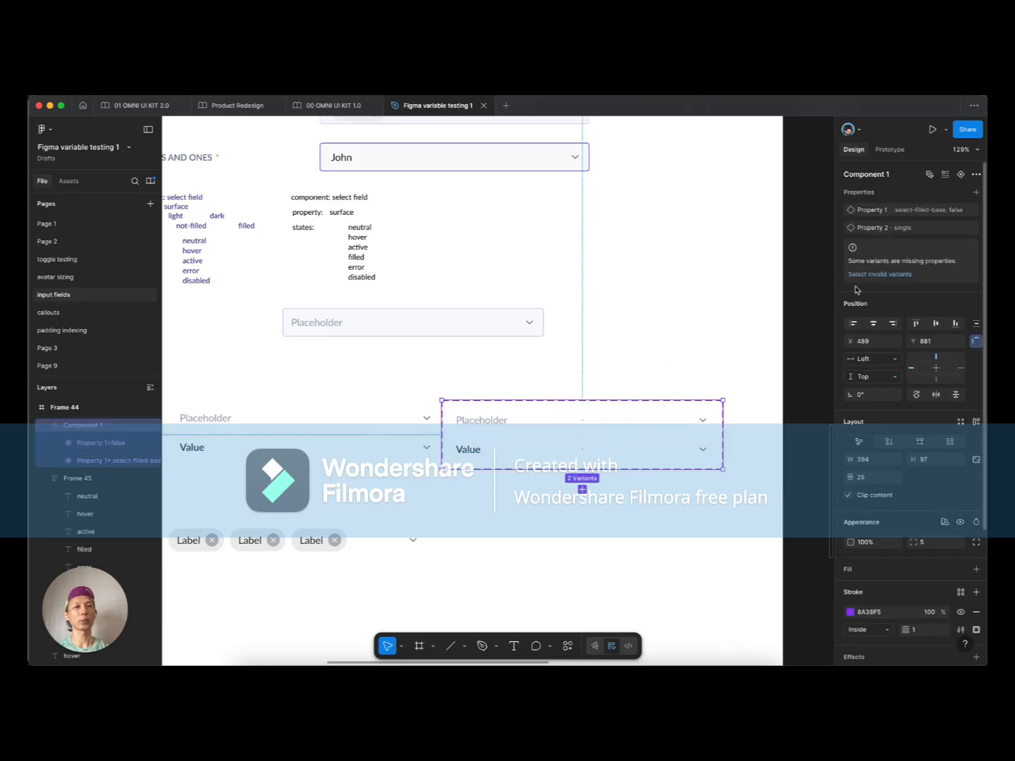
left_click(976, 230)
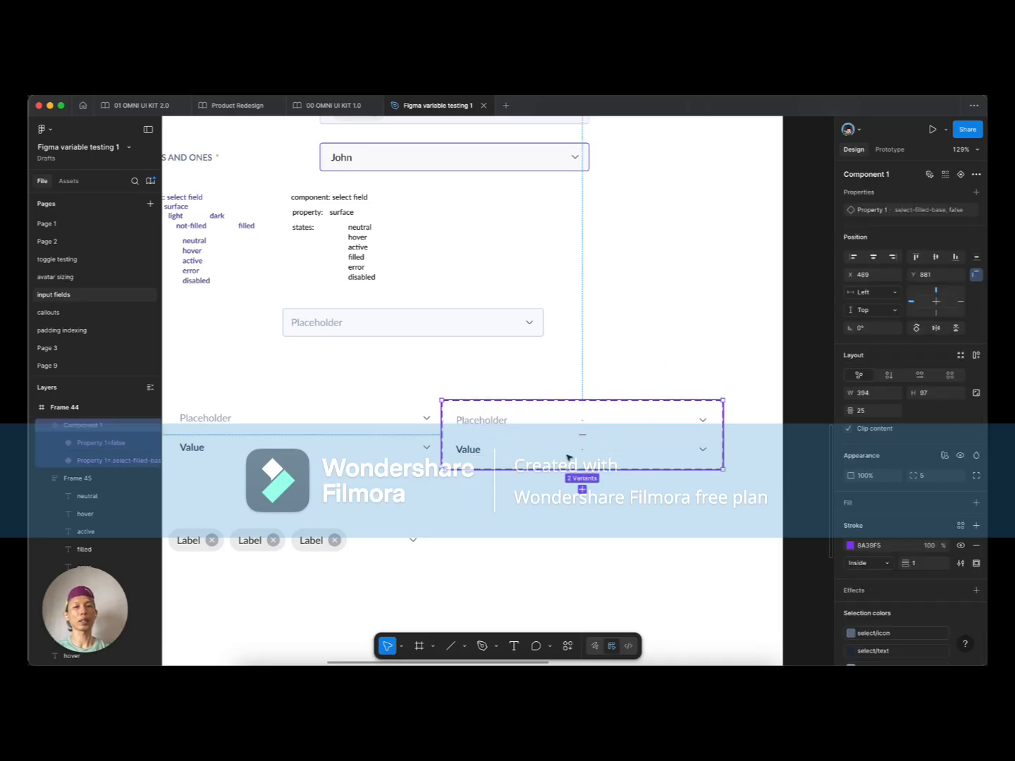
Step: Set the Value variant's Property 1 to true and confirm both variants' values
left_click(473, 453)
left_click(928, 212)
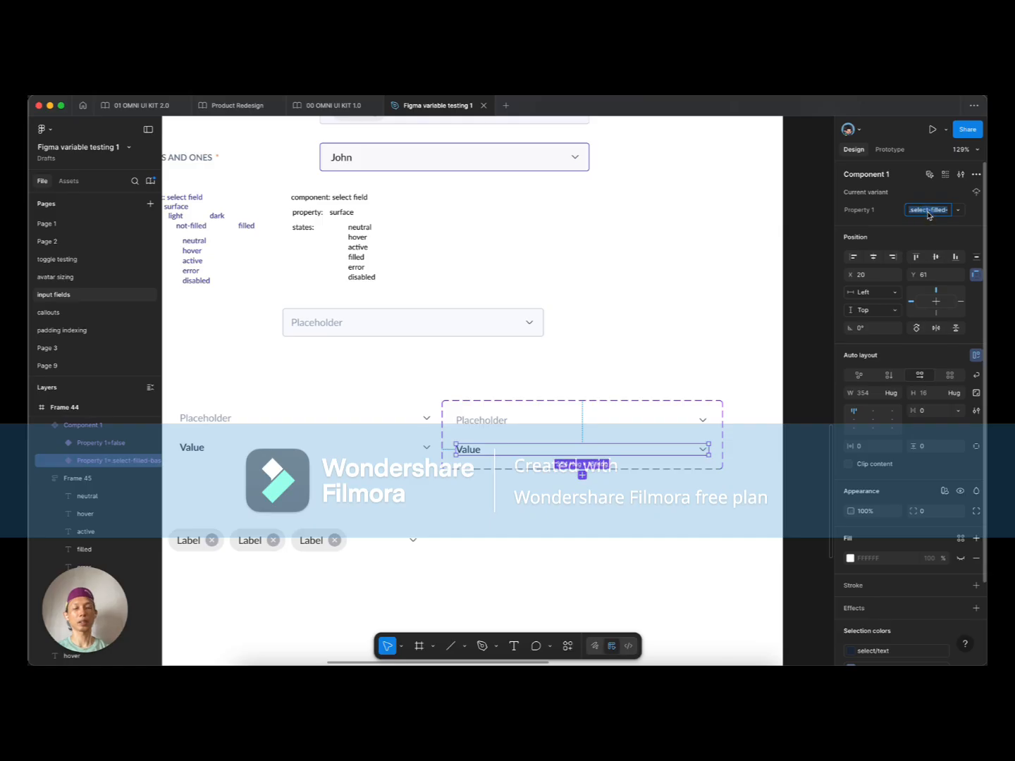
type("true")
key("Return")
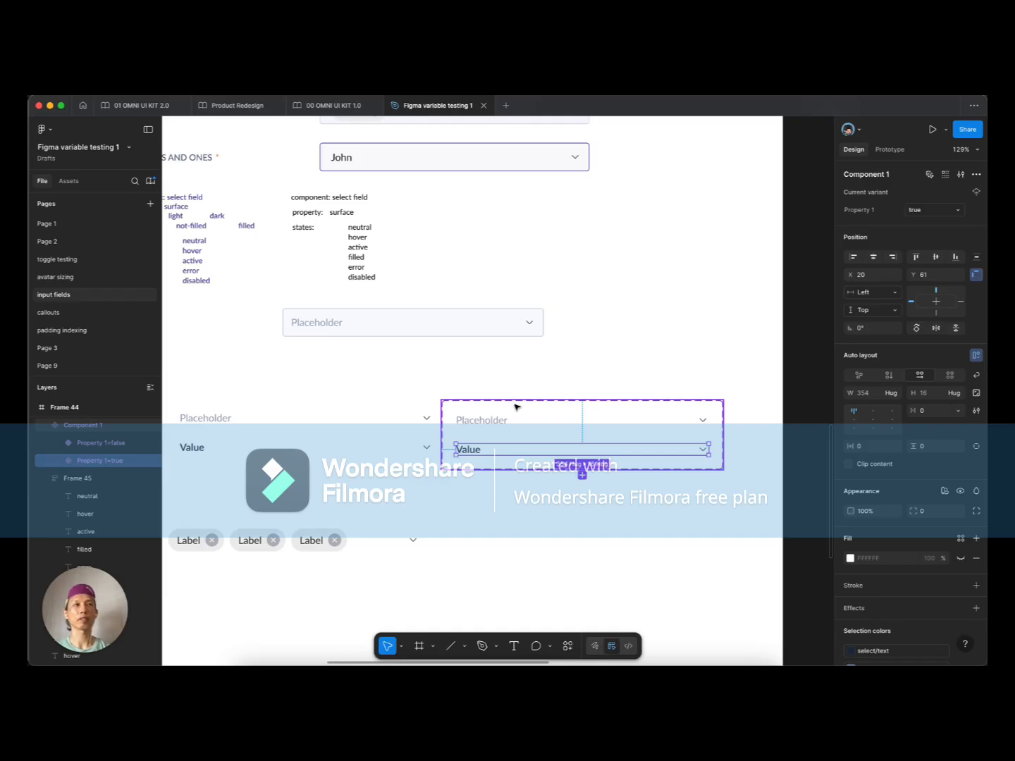
left_click(480, 422)
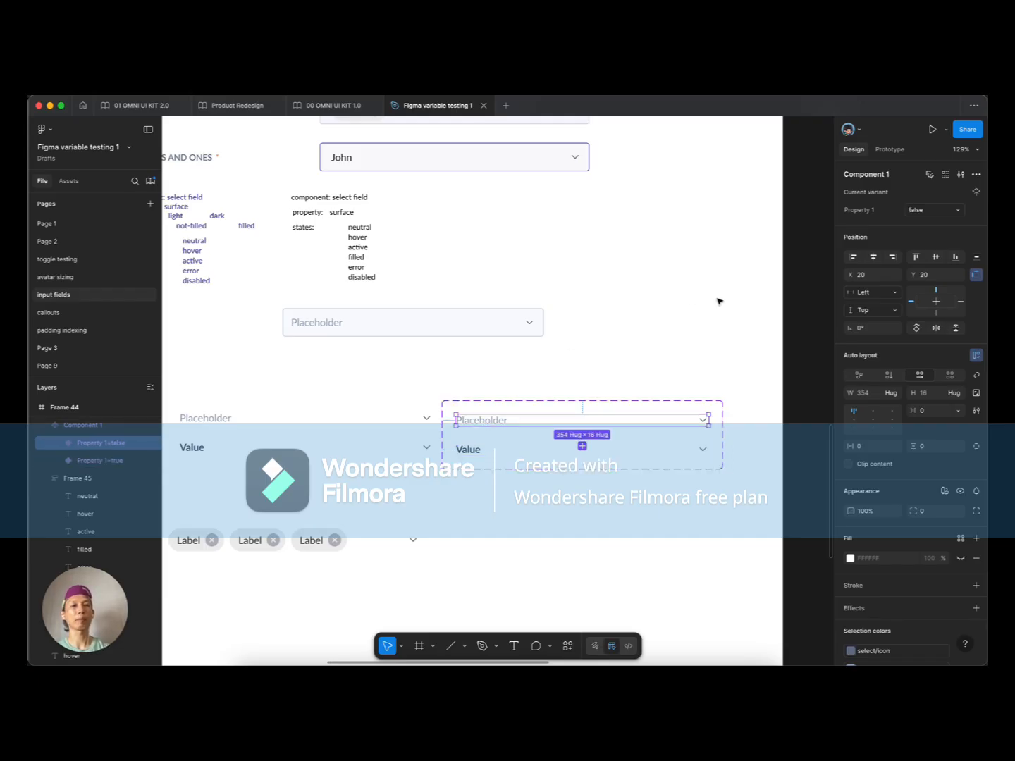
left_click(482, 453)
left_click(495, 421)
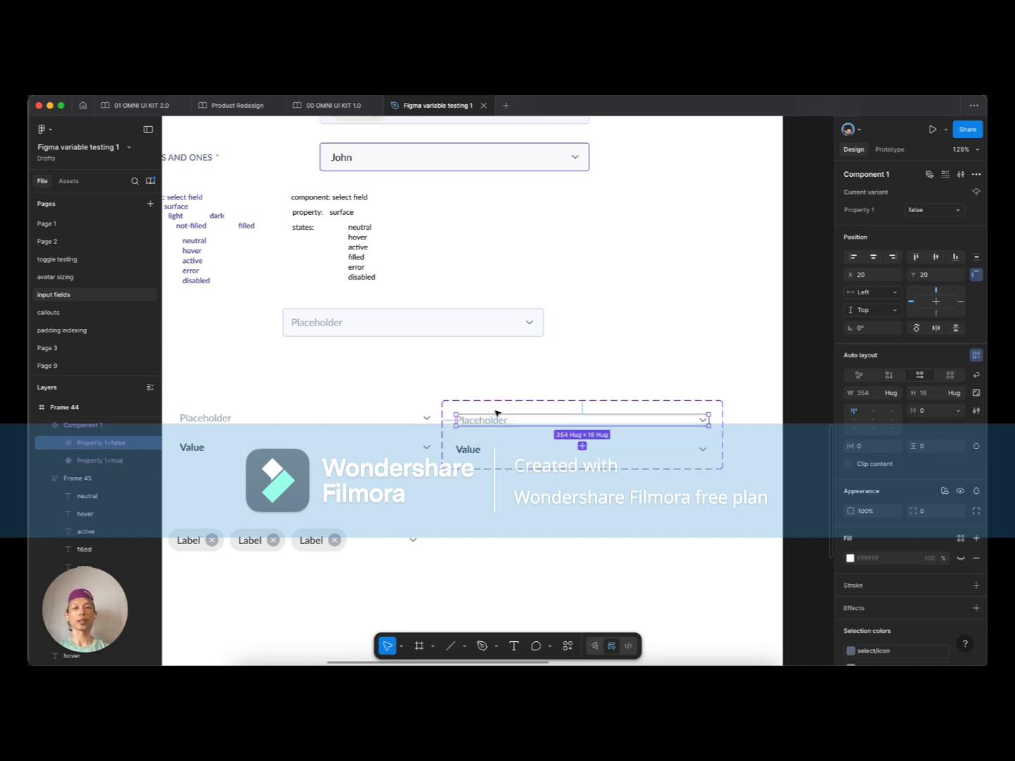
left_click(498, 409)
Step: Rename the variant property Property 1 to isSelected
left_click(876, 210)
type("seelted")
key("BackSpace")
key("BackSpace")
key("BackSpace")
key("BackSpace")
key("BackSpace")
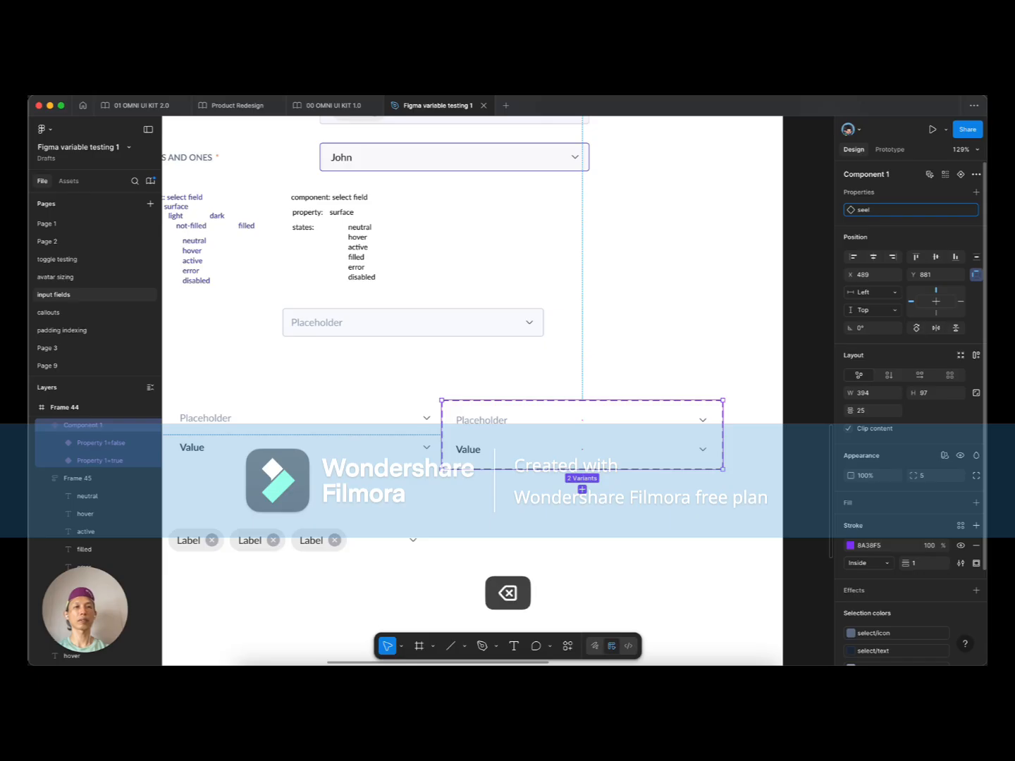
type("lected1")
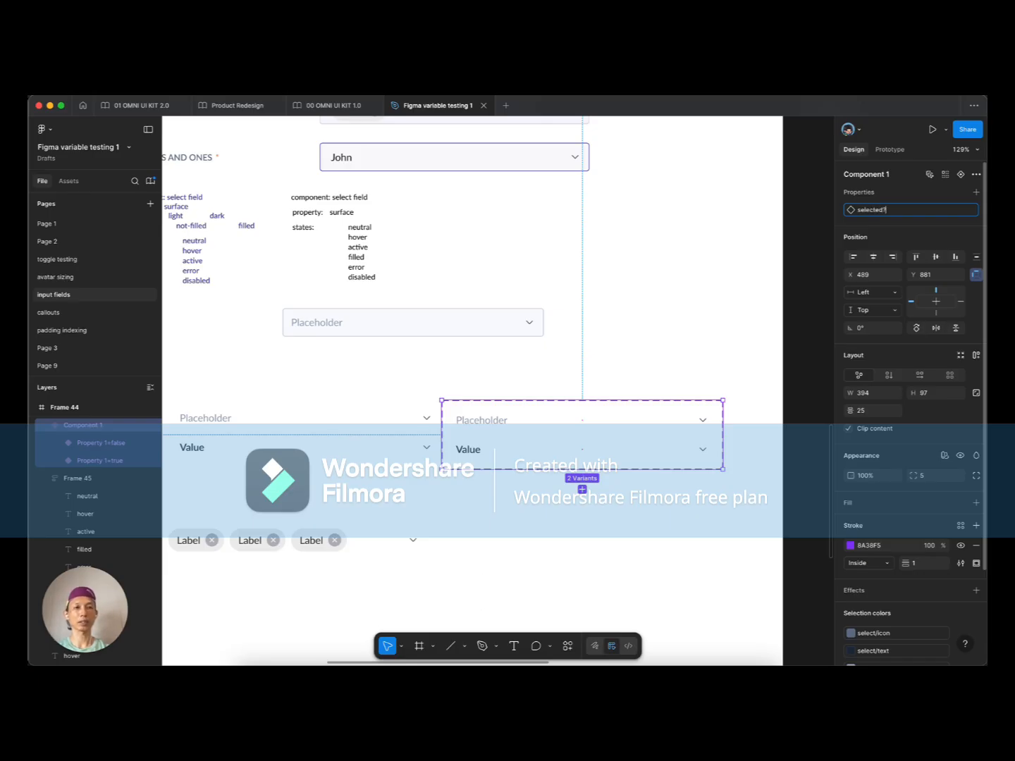
key("BackSpace")
key("Left")
key("super+Left")
type("is")
key("shift+Right")
type("S")
key("super+Right")
key("Return")
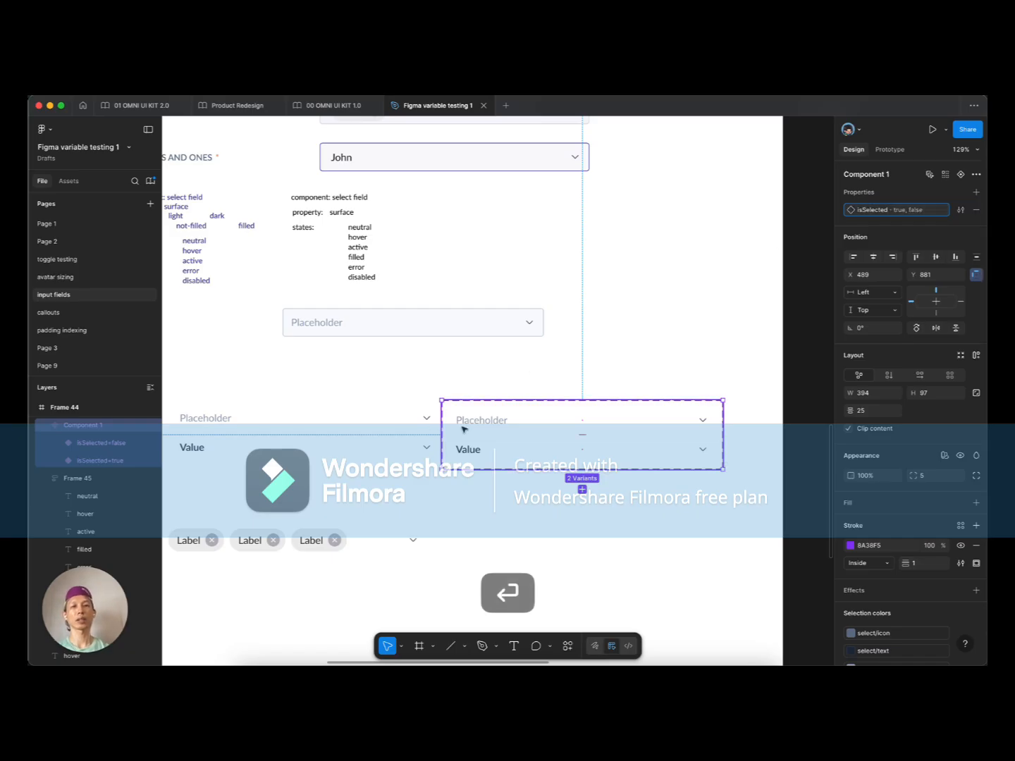
scroll(518, 373, "down", 2)
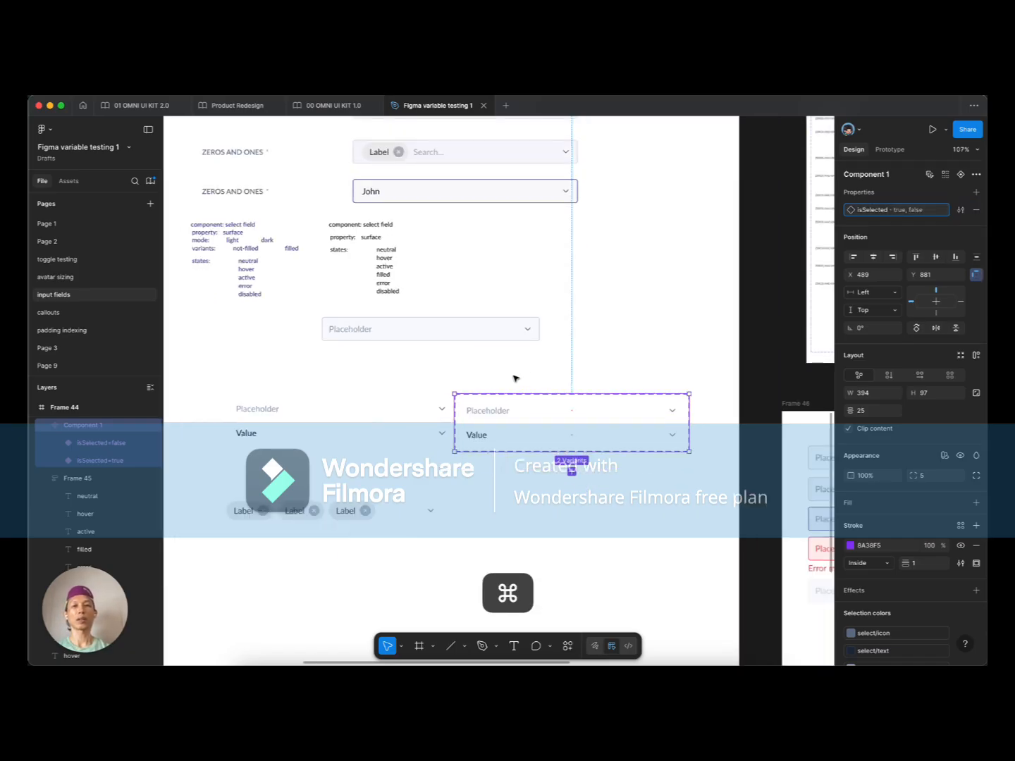
Step: Swap the middle field's Placeholder row for the false variant, fill its container, delete the duplicate row
left_click(502, 412, "super")
key("super+c")
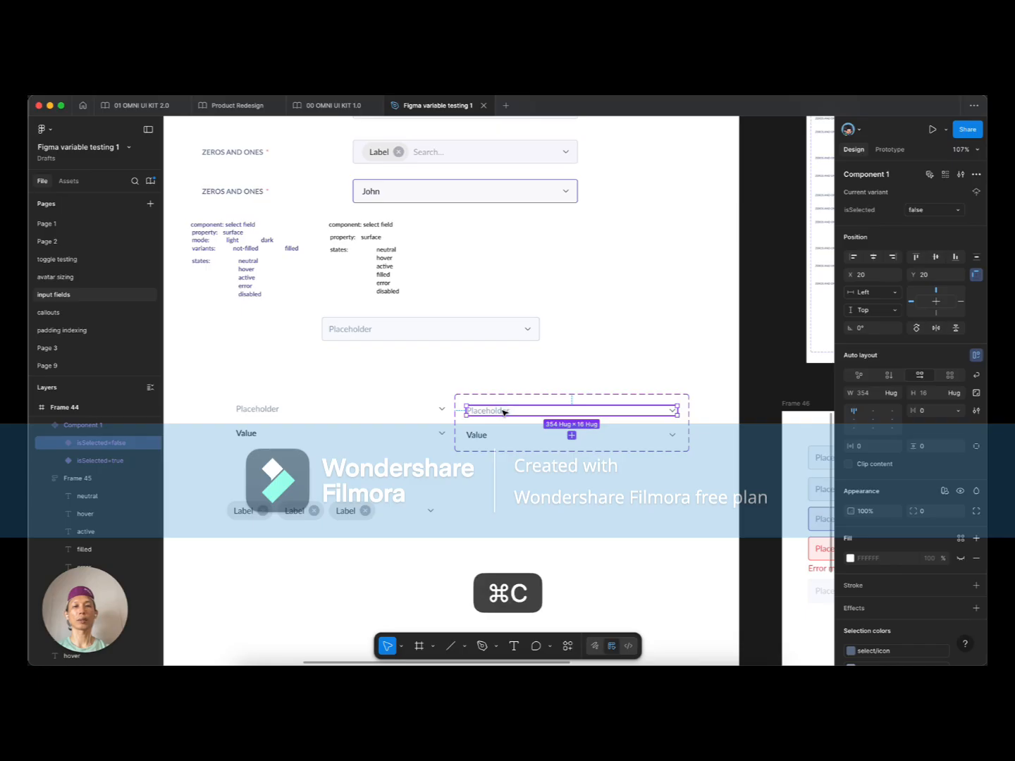
left_click(344, 331, "super")
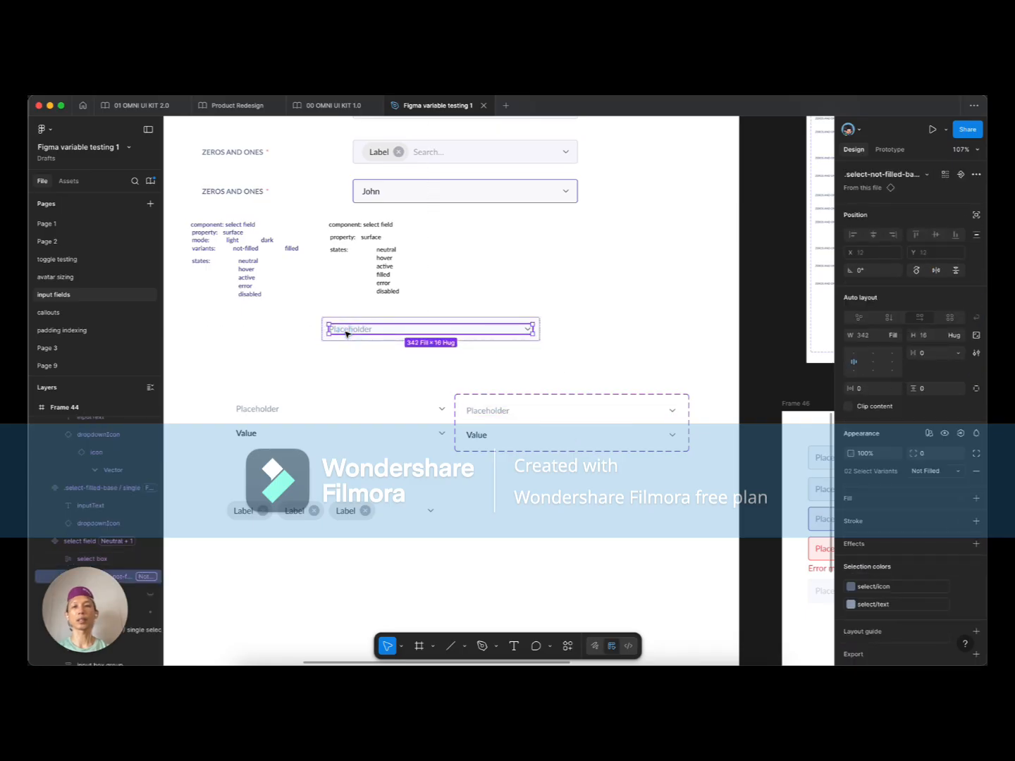
key("shift+super+v")
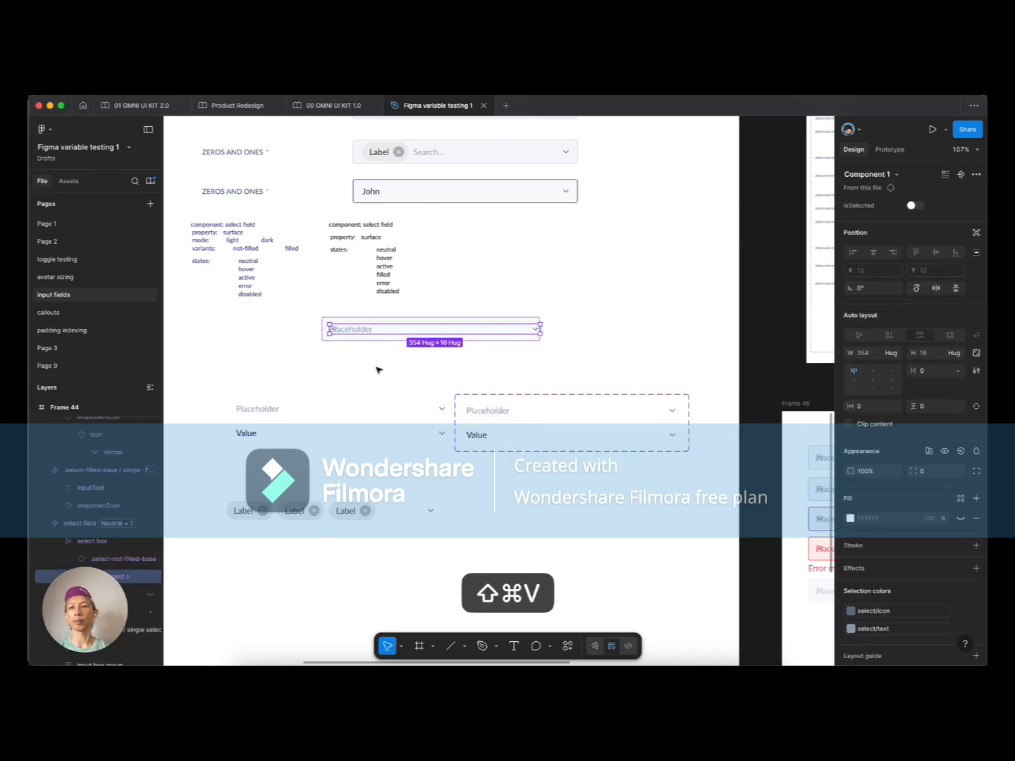
left_click(891, 352)
left_click(873, 365)
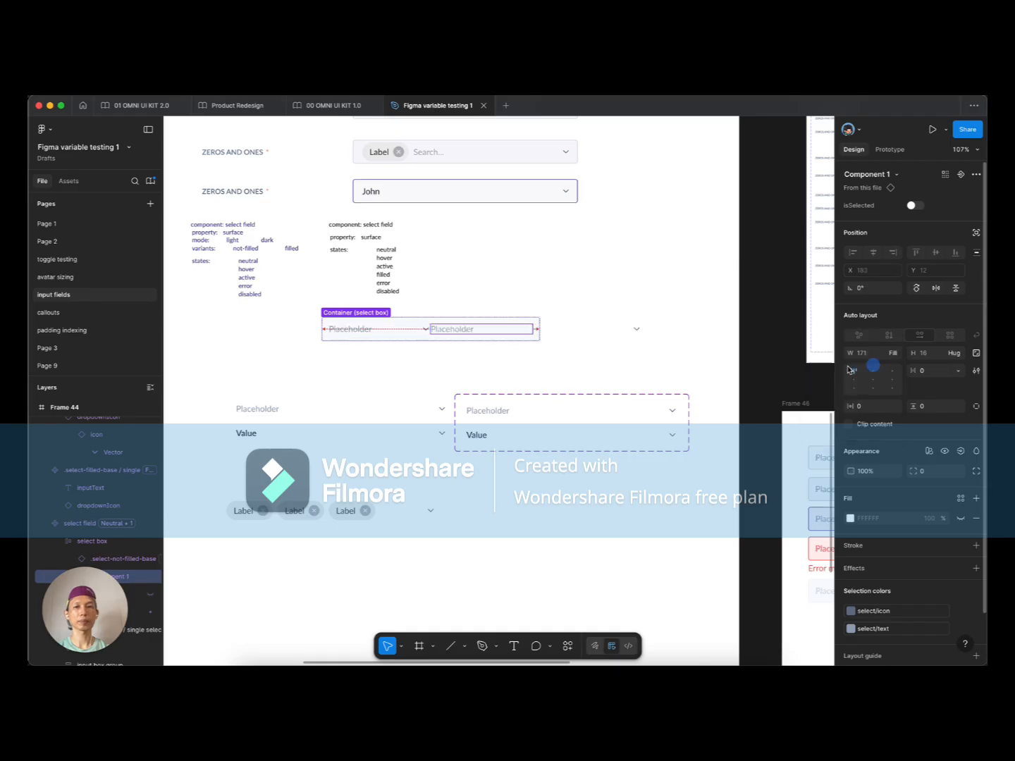
left_click(387, 328)
key("BackSpace")
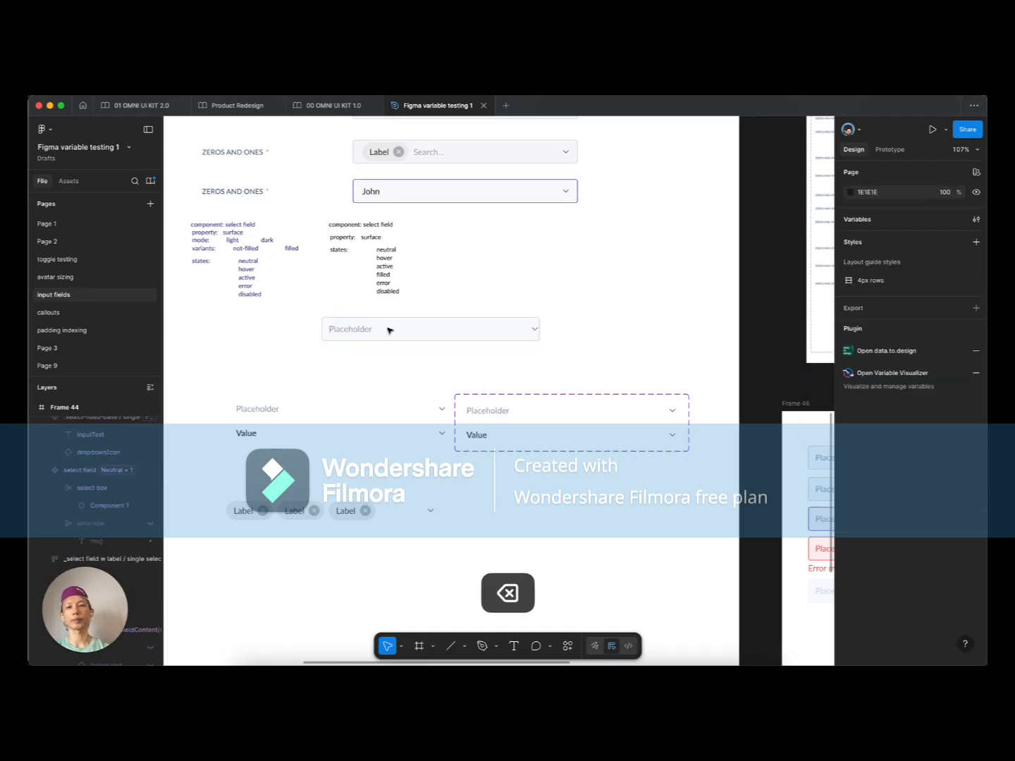
Step: Rename Component 1 to .select-content-base
left_click(583, 407)
key("super+r")
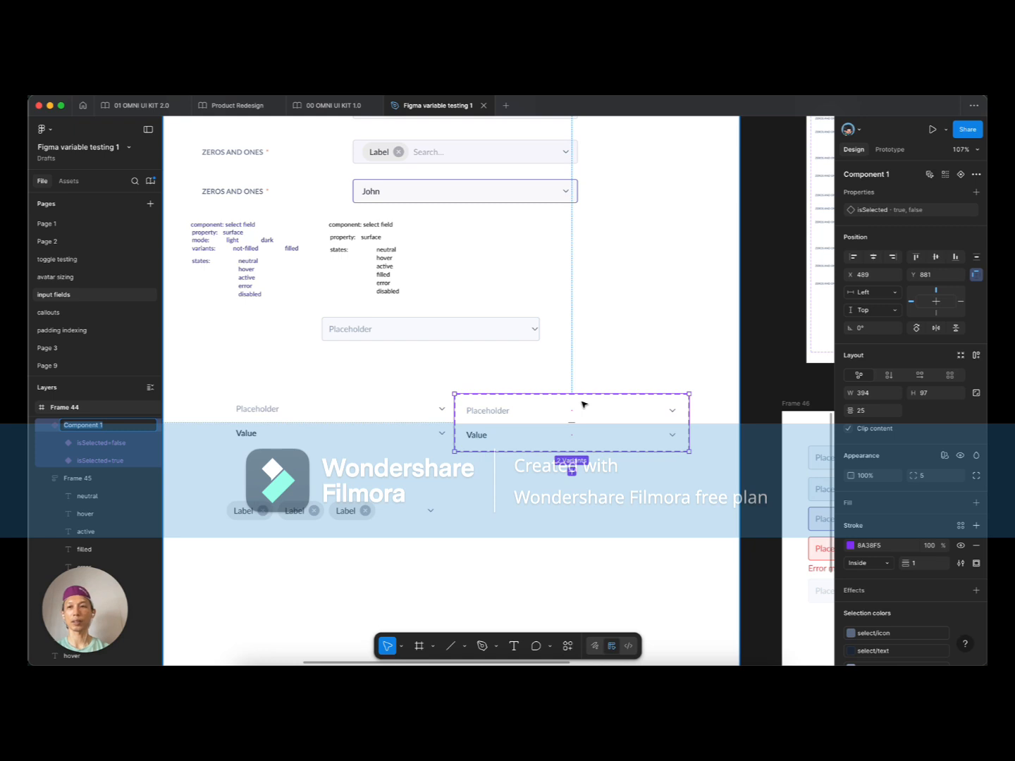
key("BackSpace")
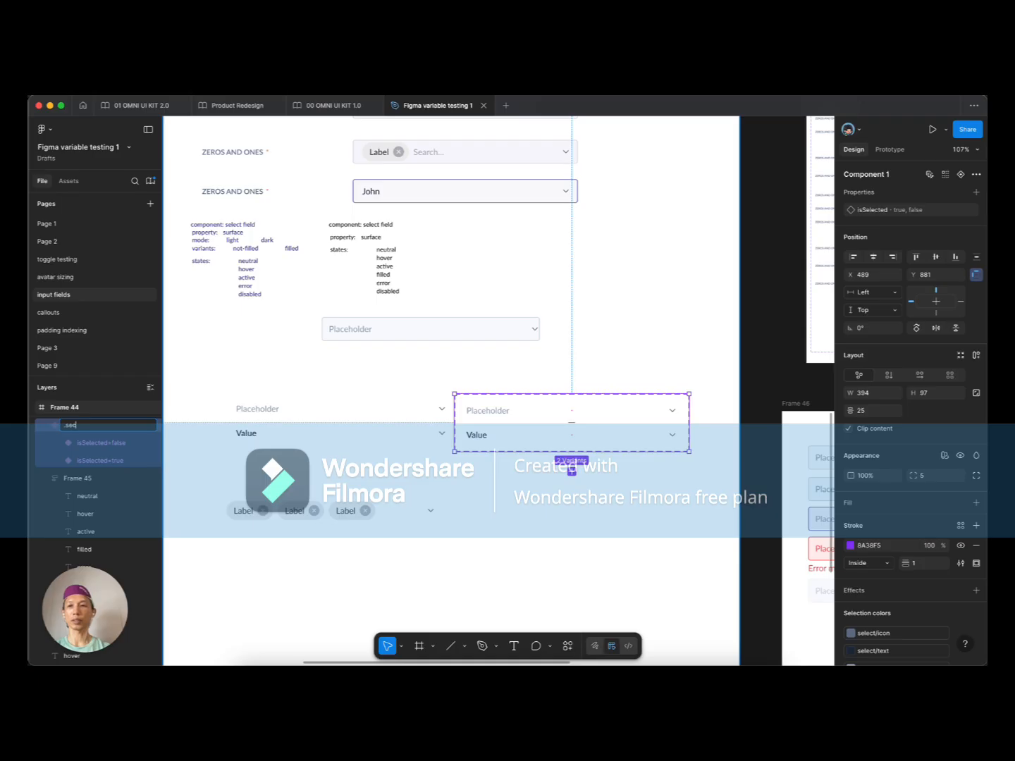
key("BackSpace")
type("lect/content")
key("BackSpace")
type("-base")
key("Return")
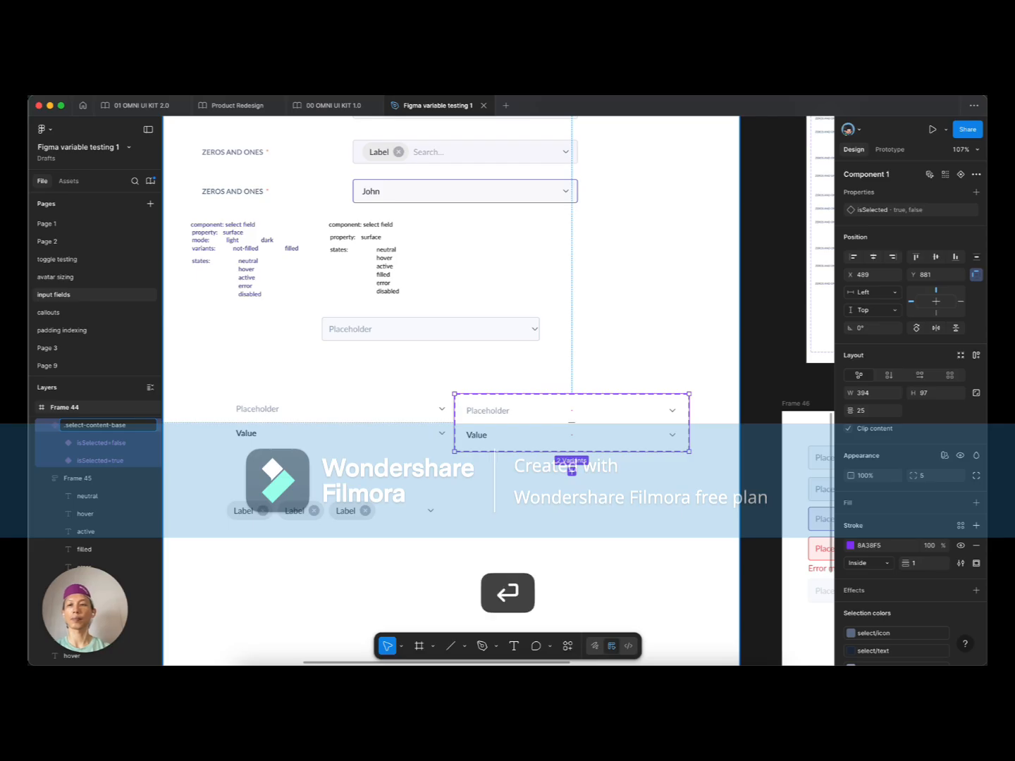
scroll(577, 381, "down", 5)
Step: Reposition the Placeholder, Value and multi-select chips components on the canvas
scroll(423, 361, "up", 10)
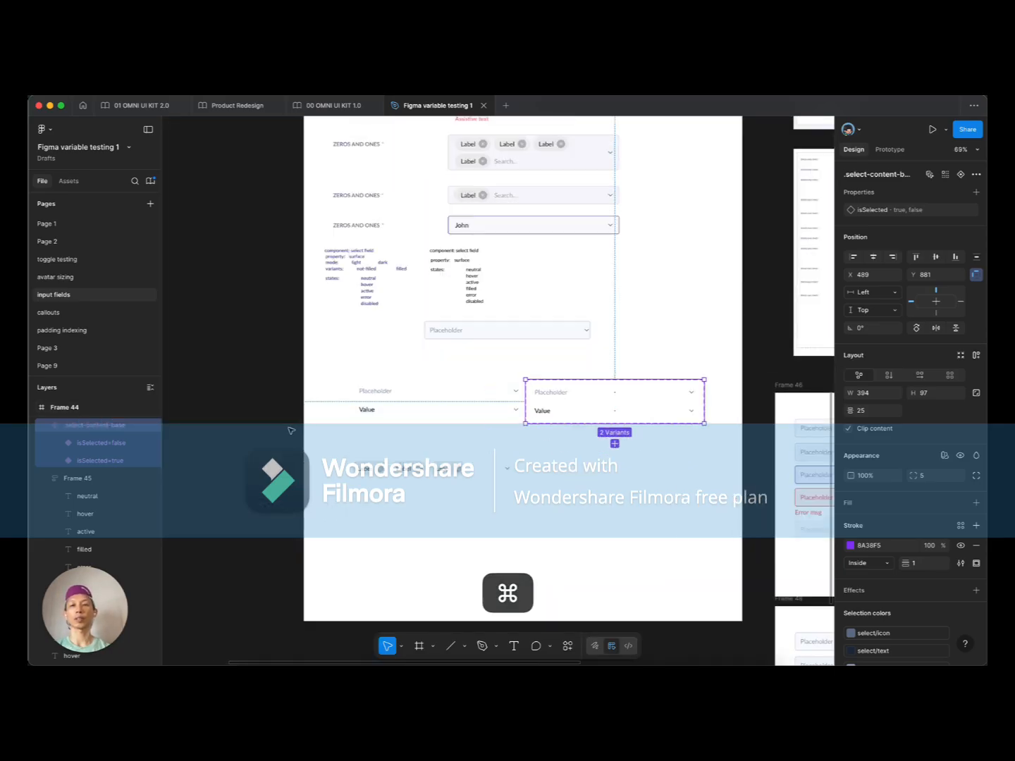
left_click(402, 364, "super")
left_click_drag(403, 366, 373, 368)
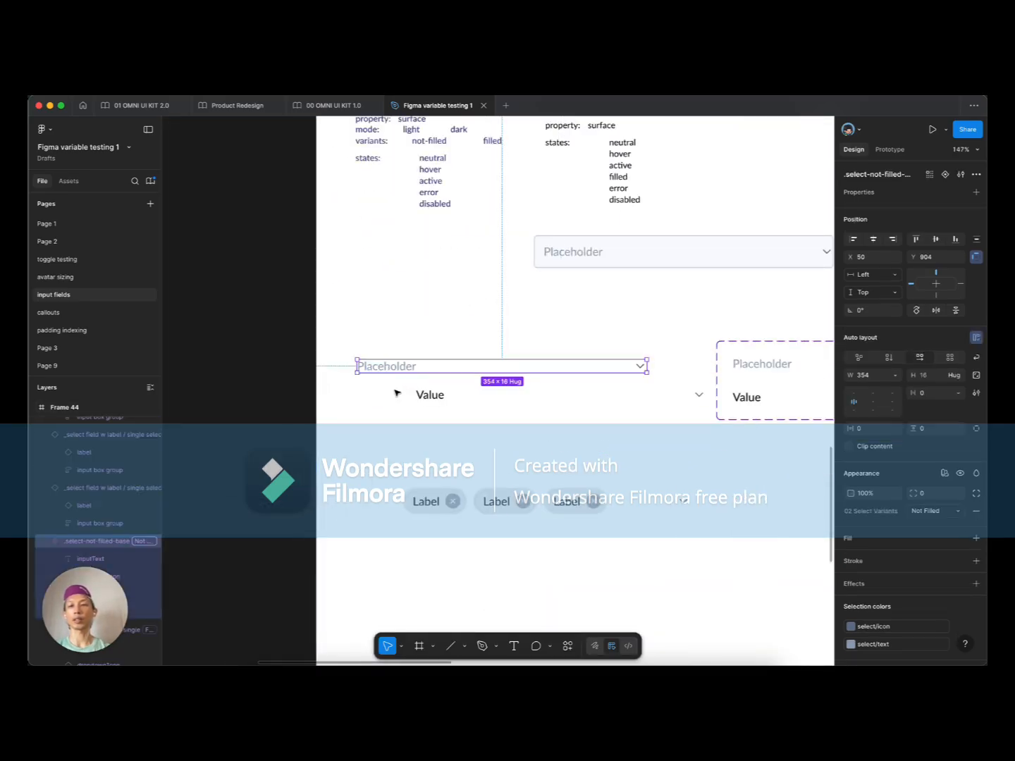
left_click_drag(425, 400, 372, 409)
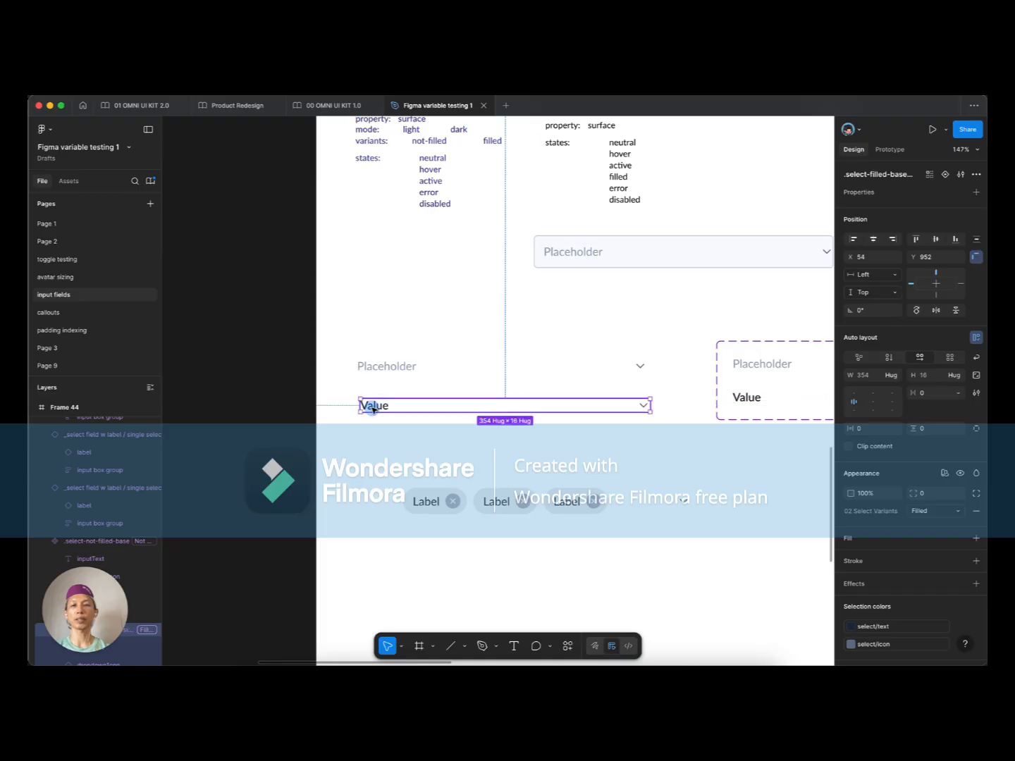
left_click_drag(412, 501, 414, 454)
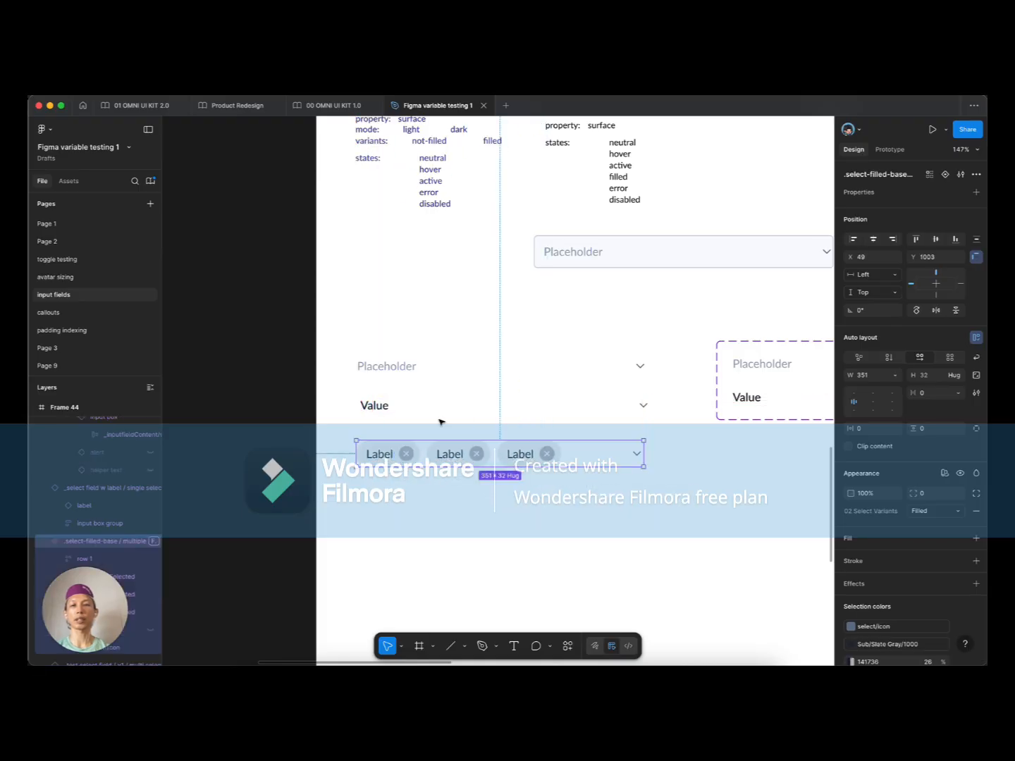
scroll(426, 494, "down", 5)
scroll(465, 483, "right", 5)
left_click(515, 413)
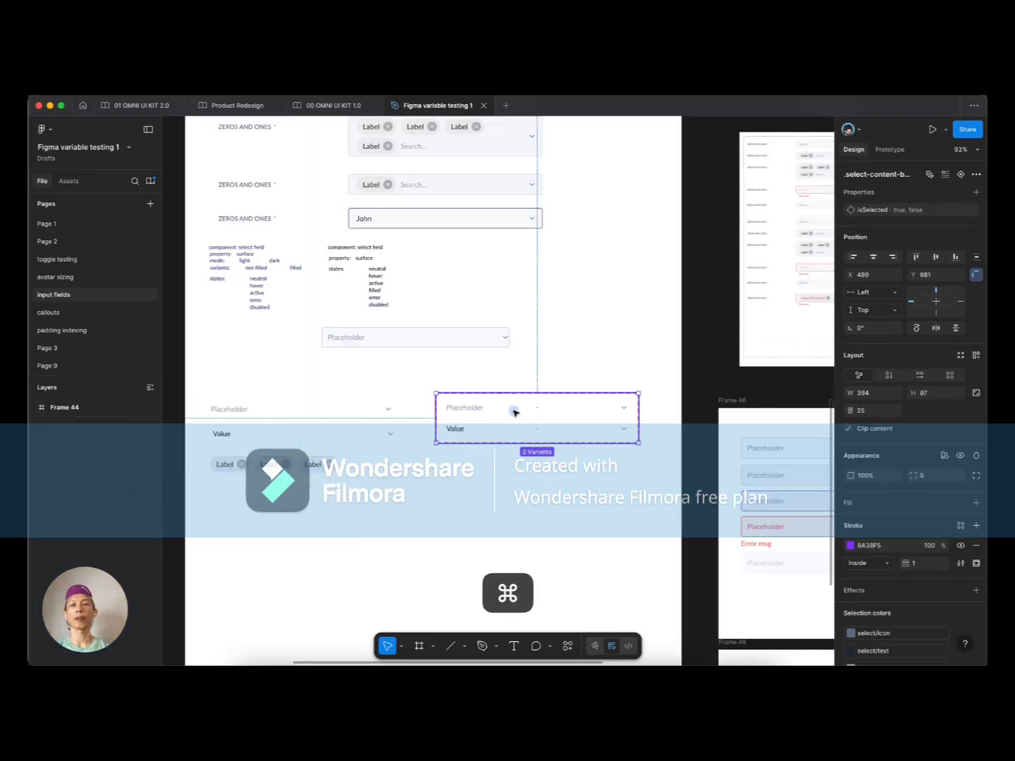
scroll(498, 428, "up", 5)
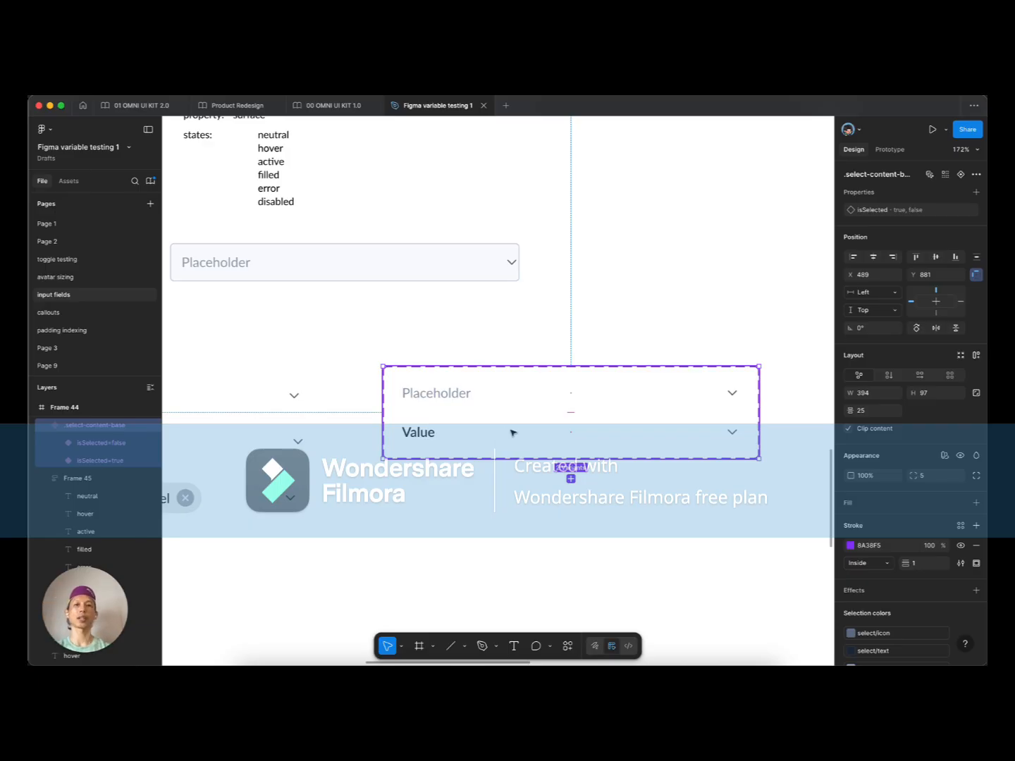
scroll(511, 430, "down", 1)
Step: Set the not-filled row inside the placeholder select box to Fill container width
left_click(246, 264, "super")
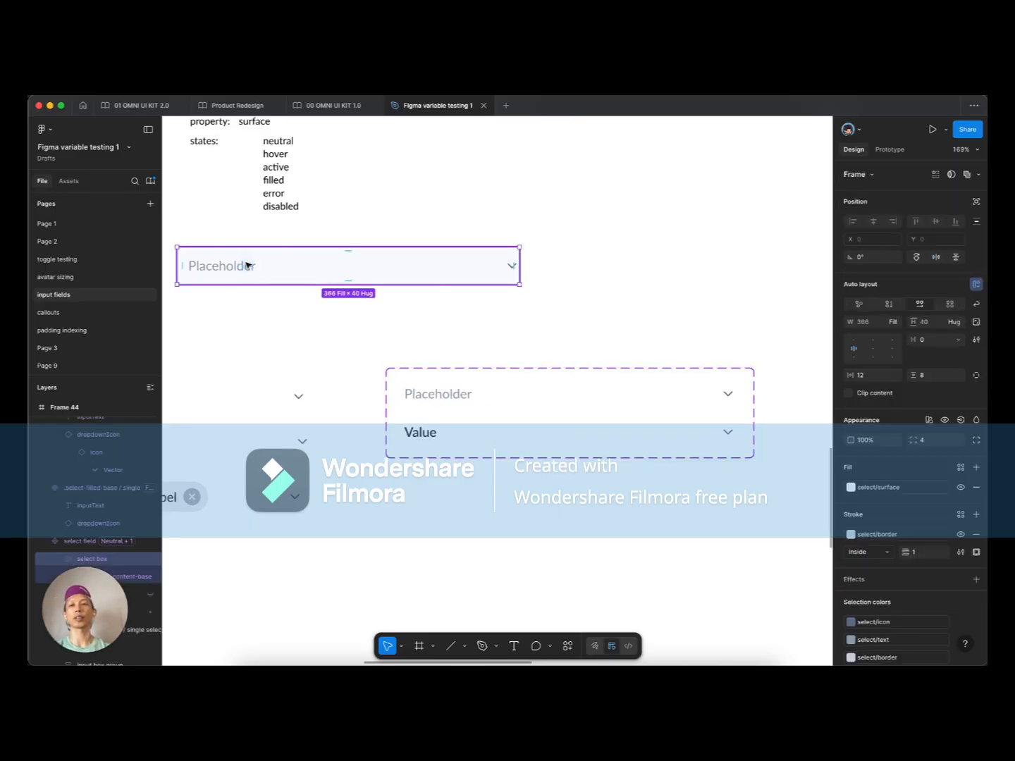
double_click(241, 264)
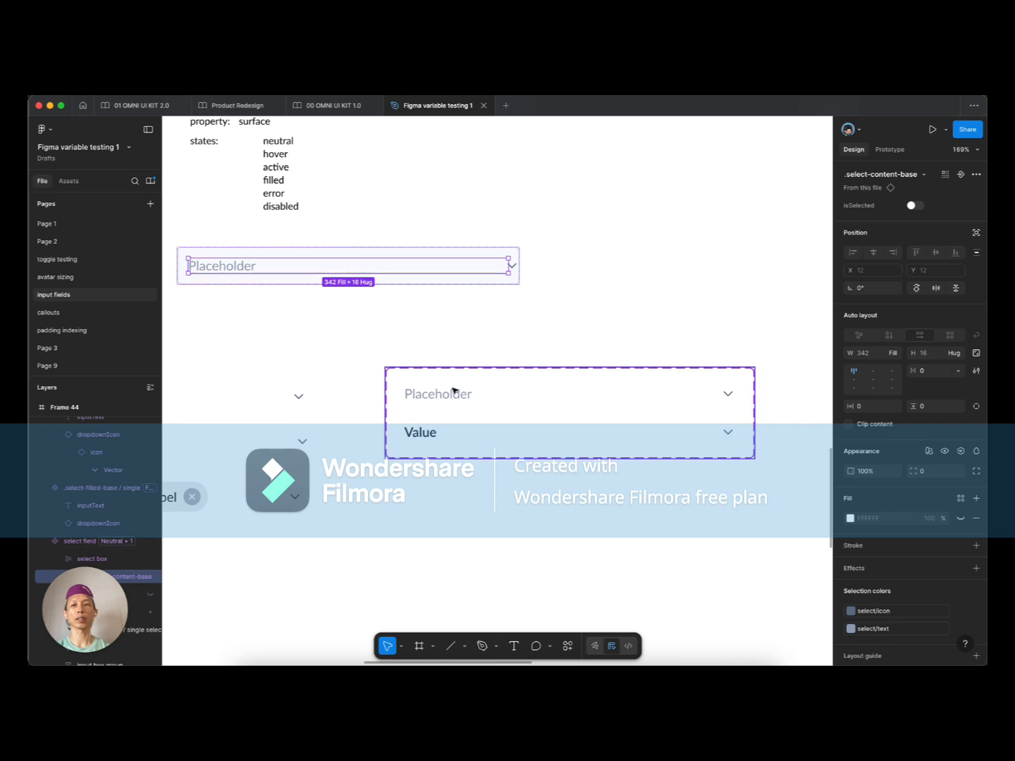
scroll(463, 399, "down", 3)
scroll(517, 356, "left", 5)
scroll(517, 355, "up", 2)
left_click(264, 354, "super")
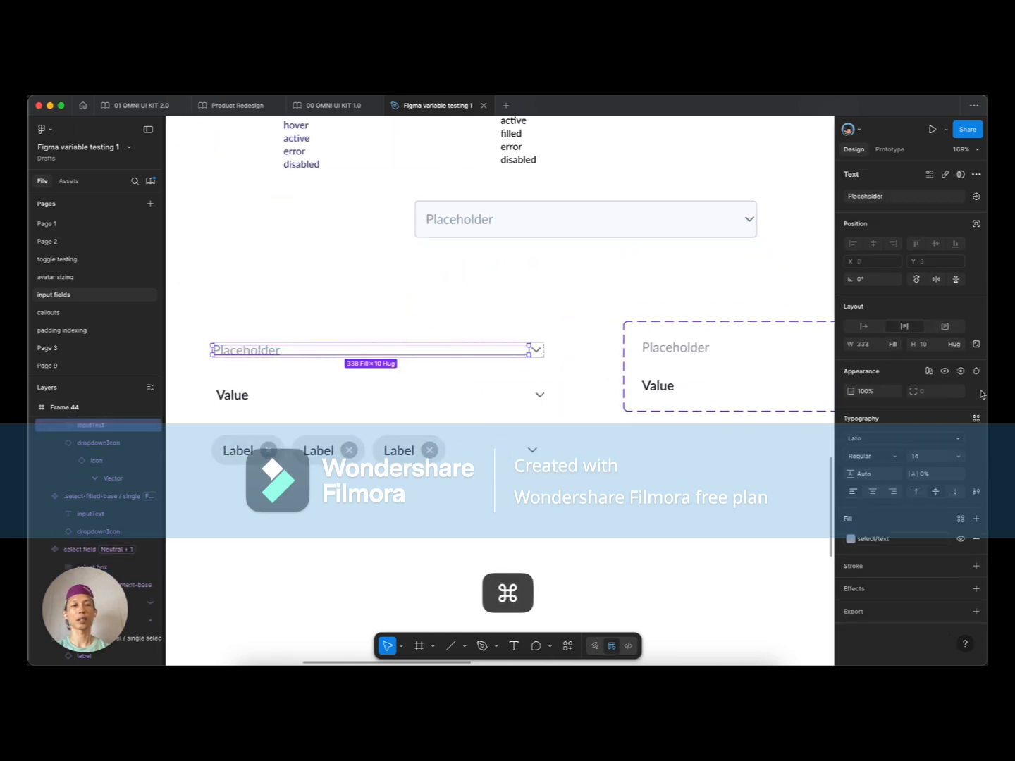
left_click(657, 351)
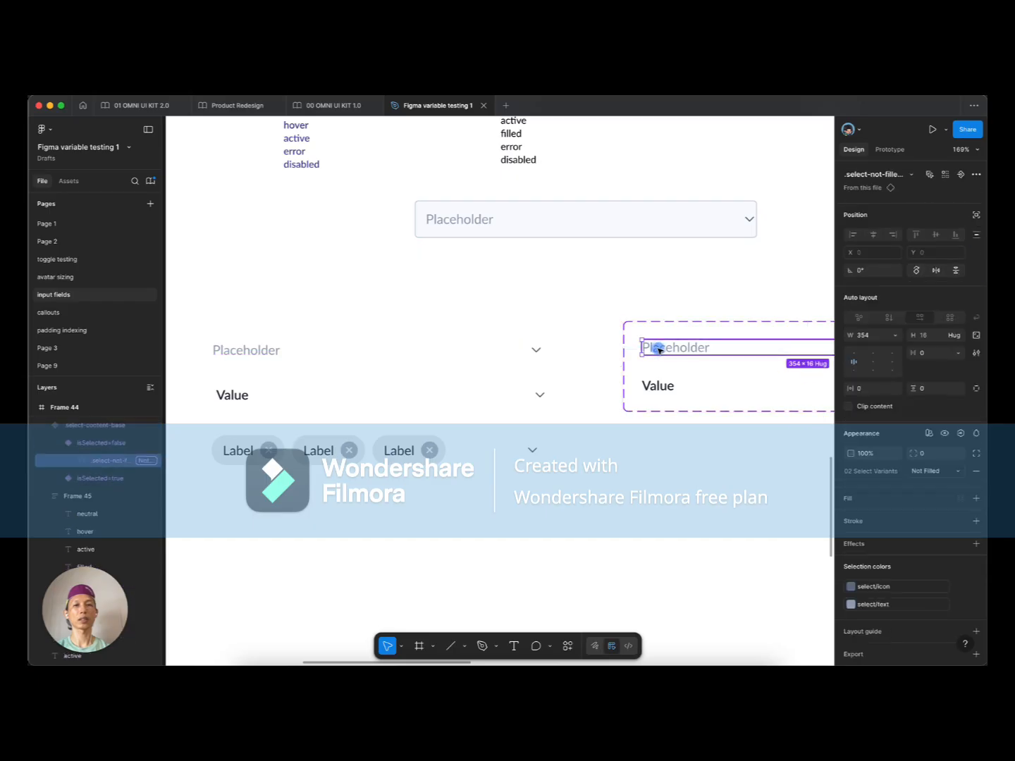
scroll(700, 295, "right", 5)
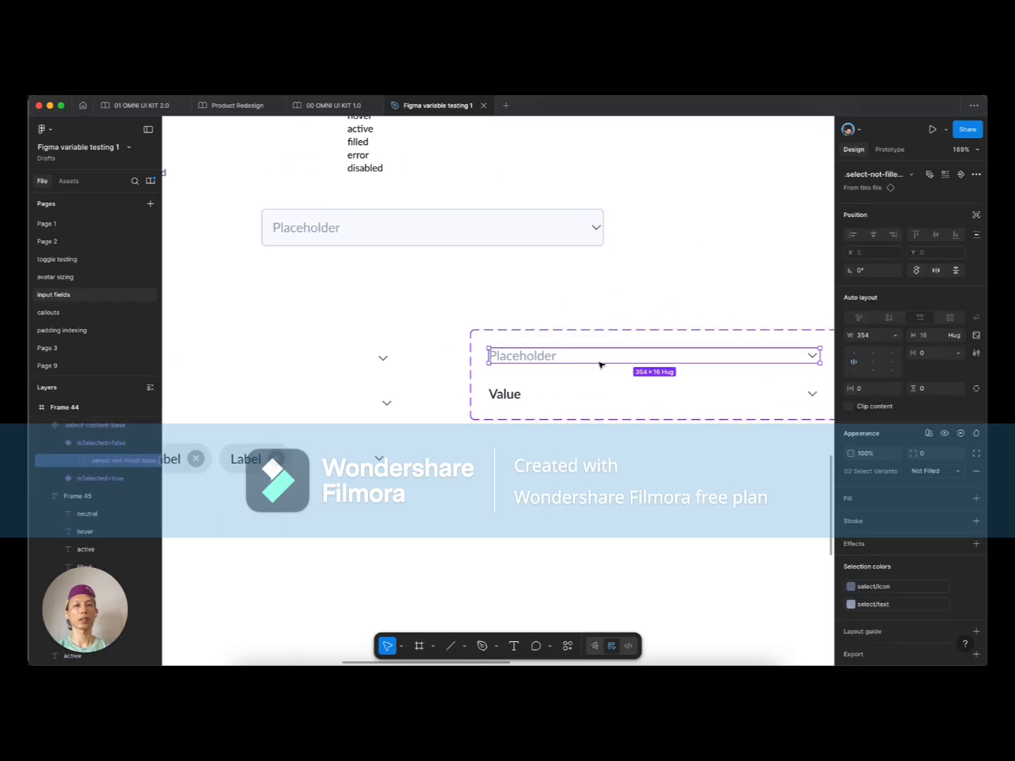
double_click(548, 357)
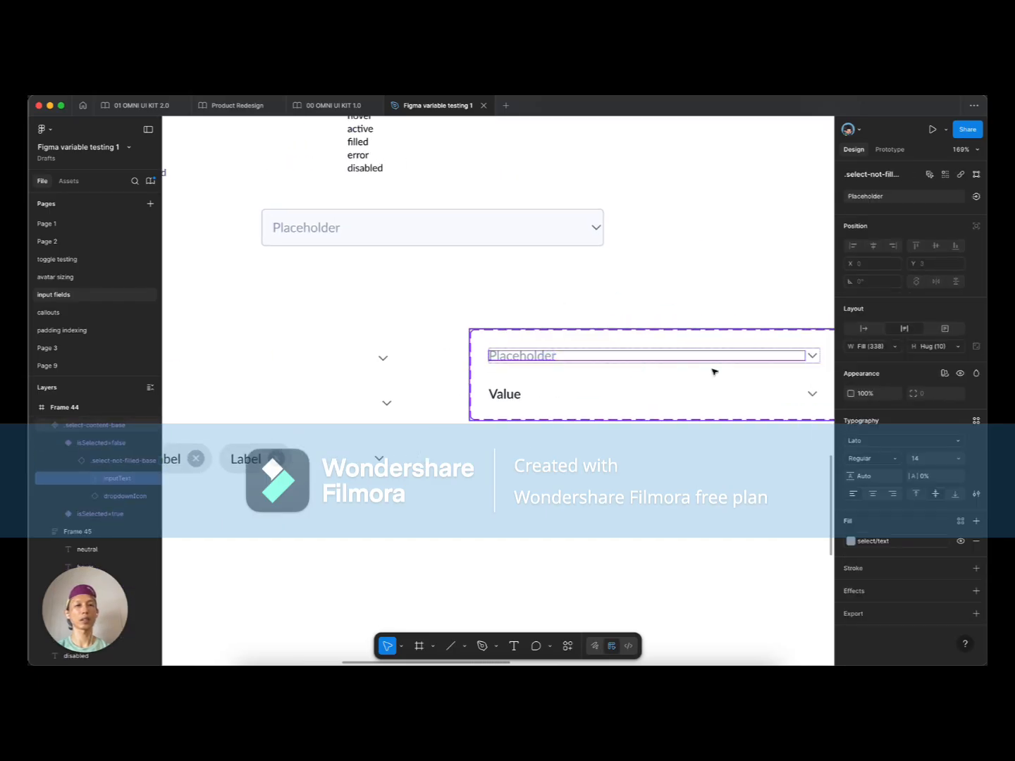
left_click(322, 227)
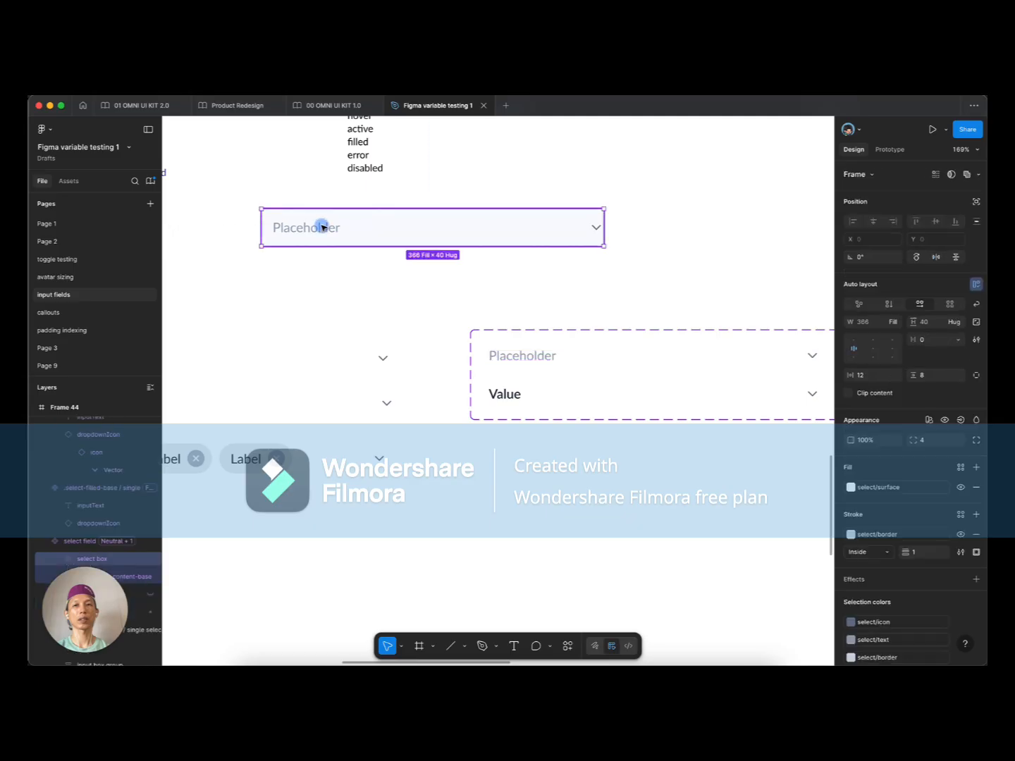
double_click(322, 228)
key("Escape")
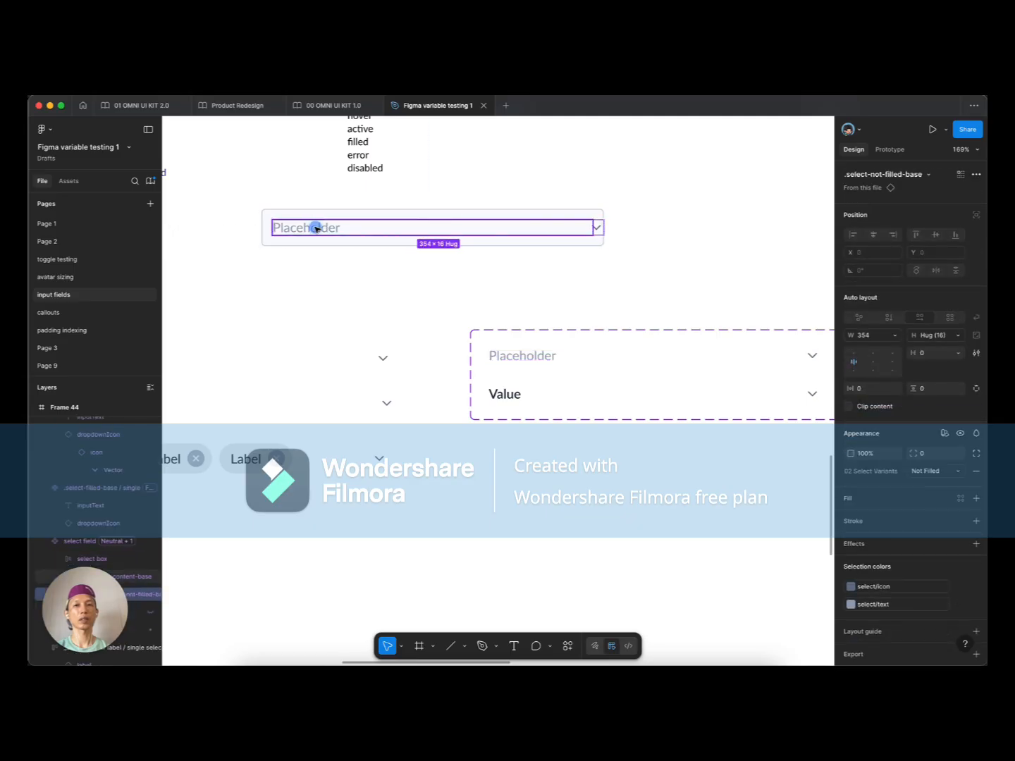
left_click(893, 335)
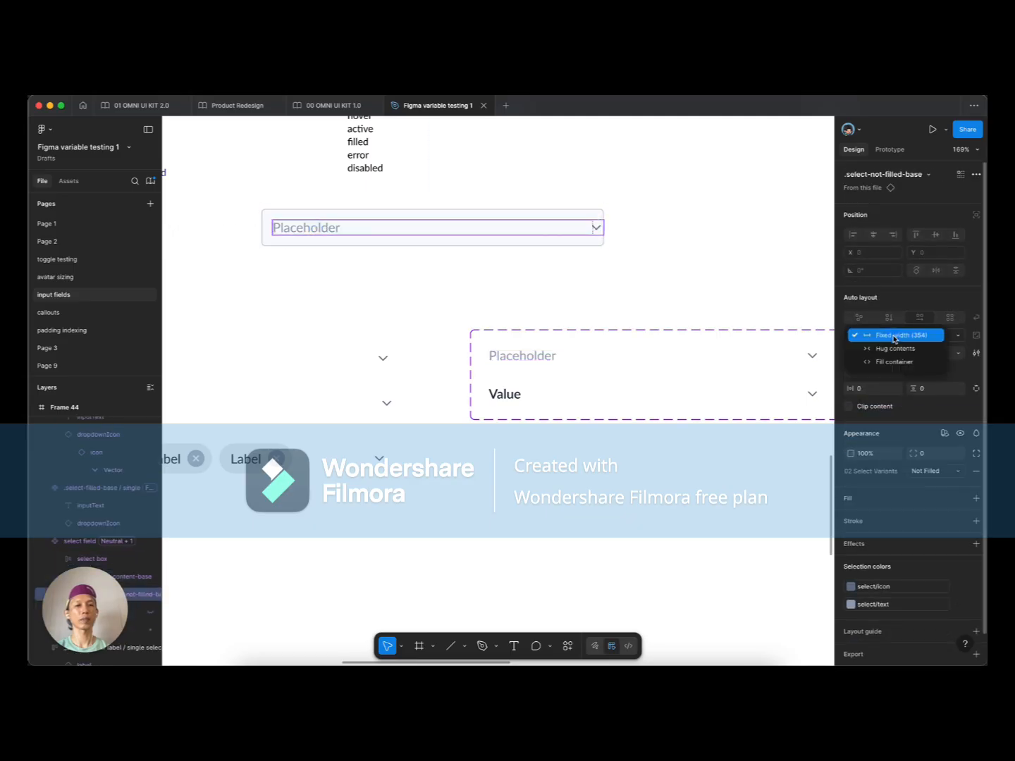
left_click(886, 362)
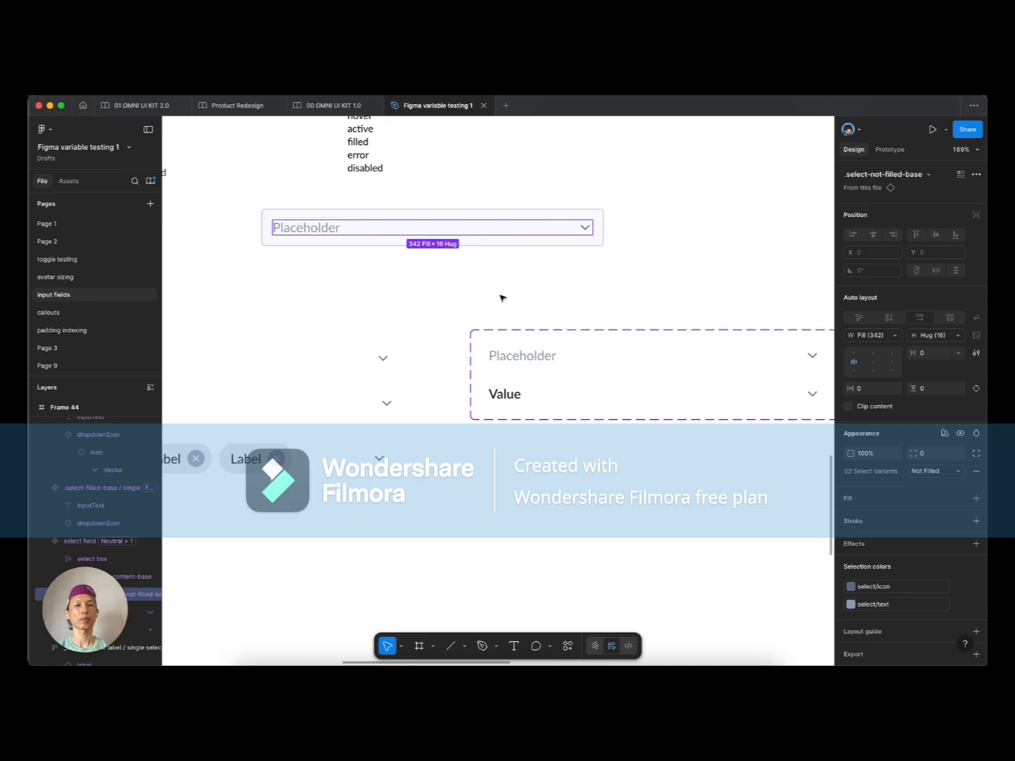
left_click(581, 323)
Step: Give the Placeholder and Value variant rows a fixed 354 width, then set each to hug contents
scroll(584, 345, "right", 3)
left_click(487, 348)
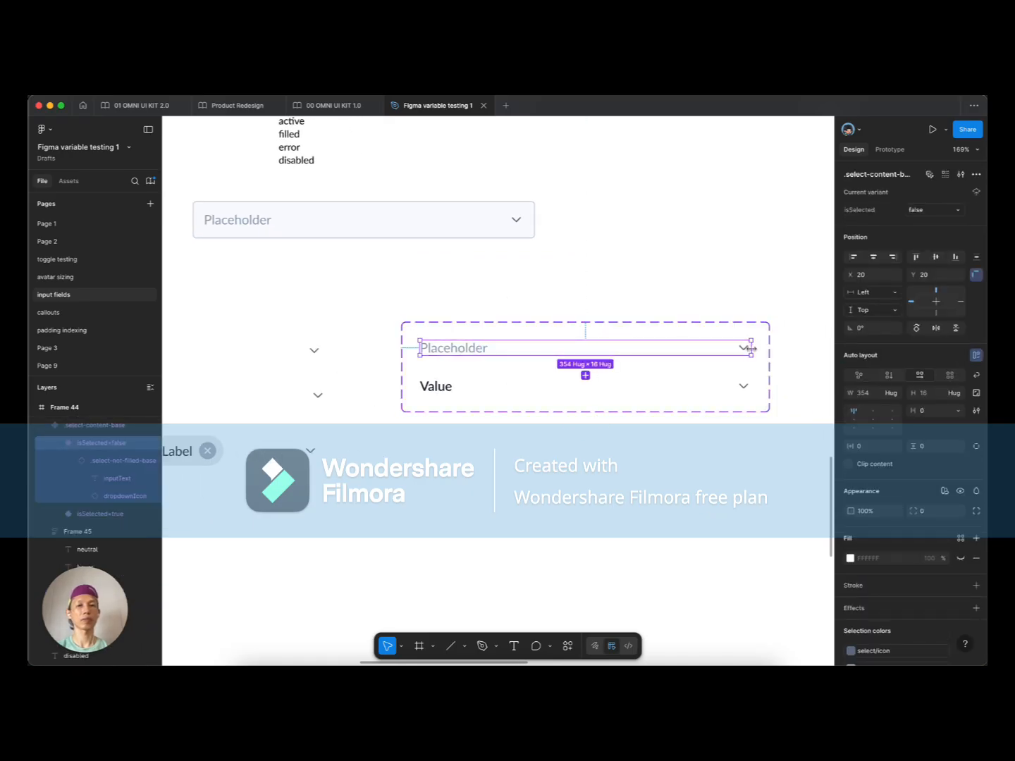
left_click(744, 385, "shift")
left_click(886, 408)
left_click(886, 407)
left_click(467, 346)
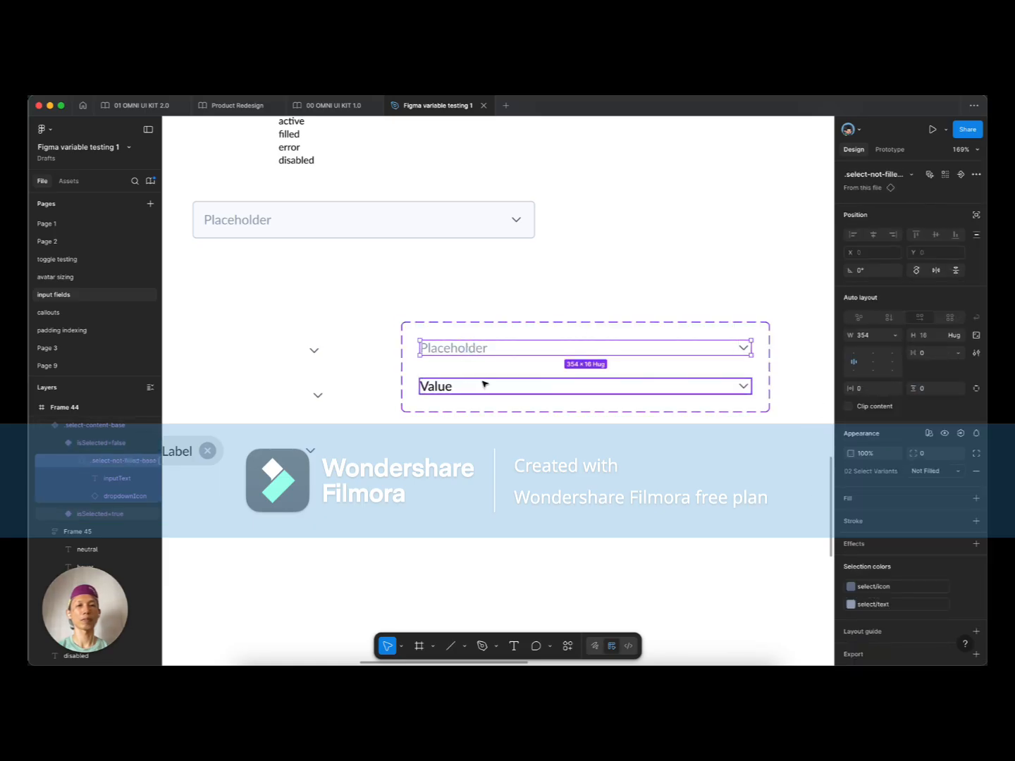
left_click(893, 335)
left_click(870, 352)
left_click(439, 387)
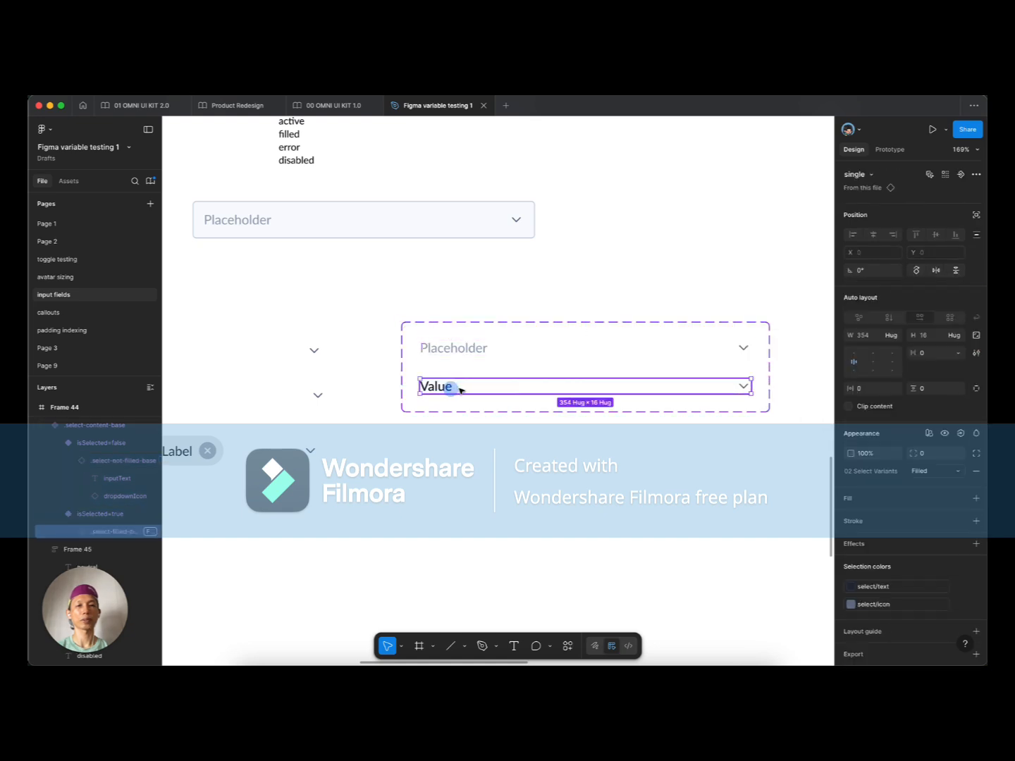
left_click(891, 335)
left_click(870, 346)
left_click(410, 275)
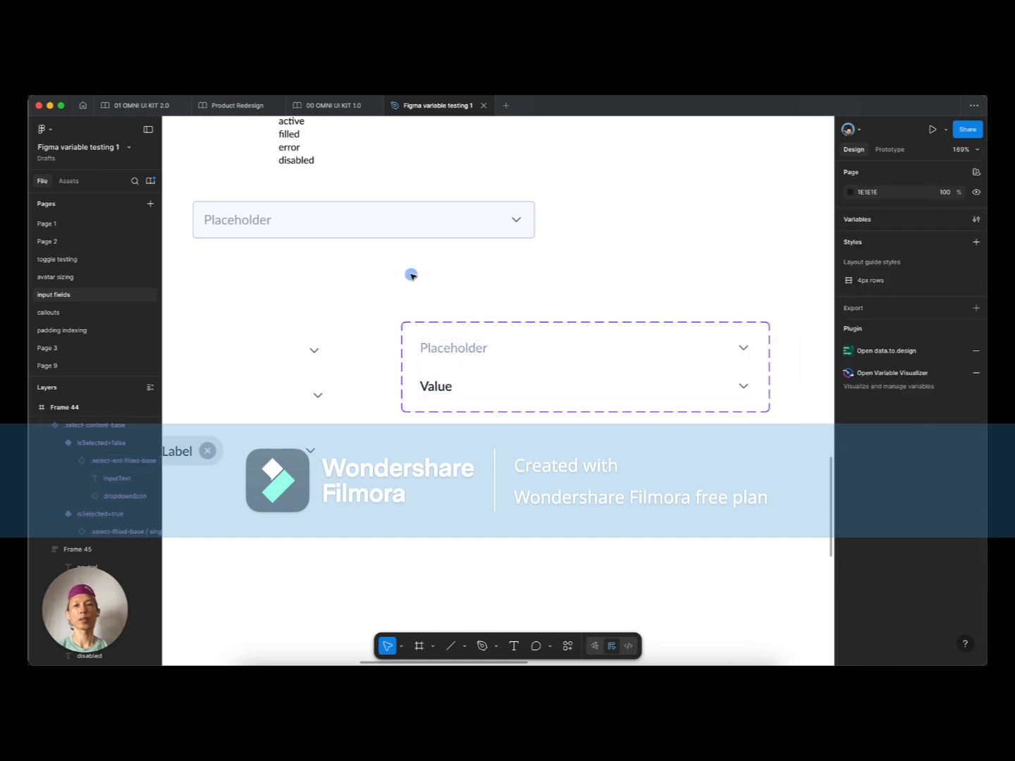
scroll(422, 270, "down", 5)
scroll(426, 266, "up", 2)
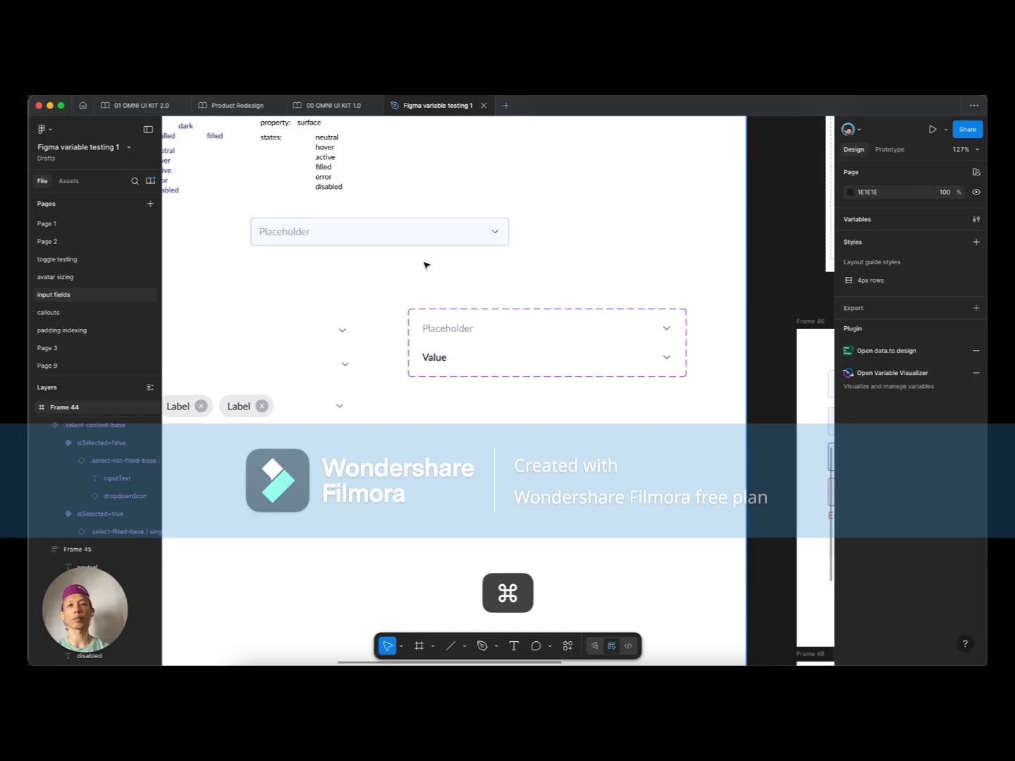
Step: Turn on isSelected for the select box's .select-content-base instance to display Value
left_click(289, 238, "super")
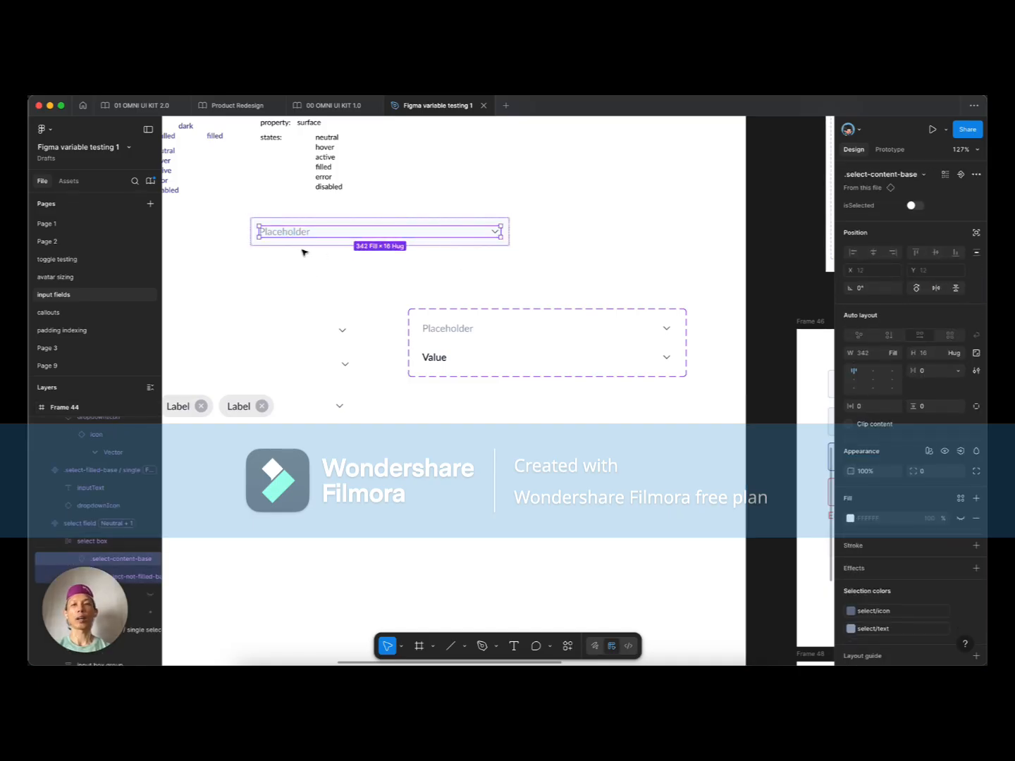
scroll(296, 254, "up", 3)
left_click(260, 348)
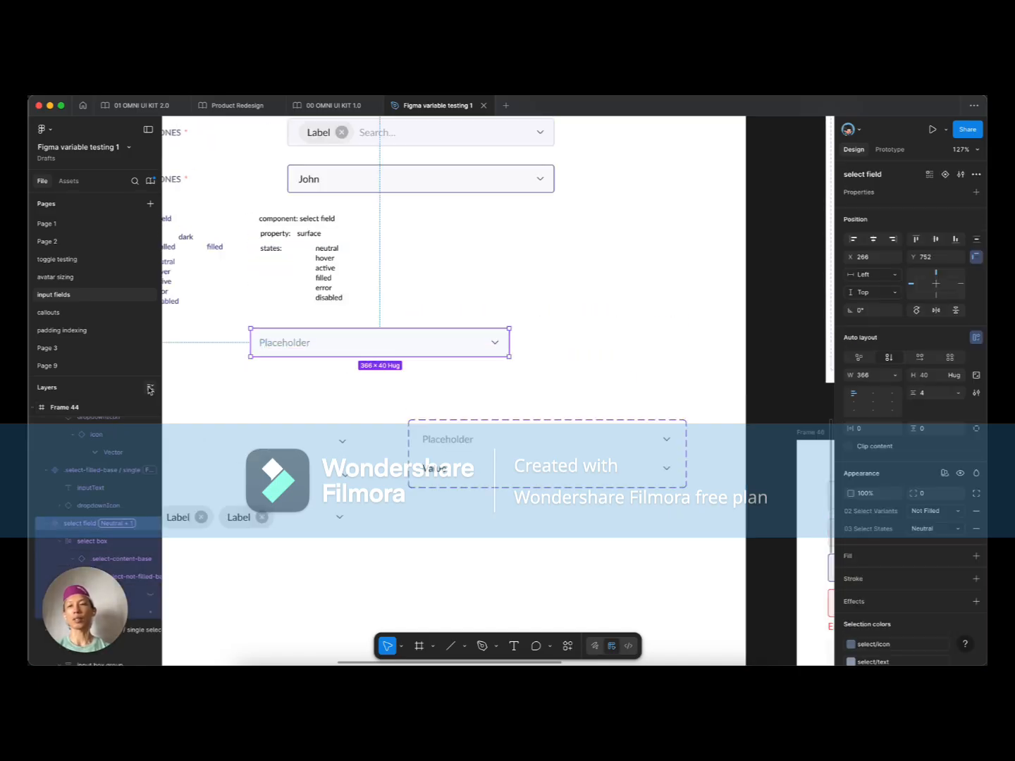
scroll(345, 359, "up", 5)
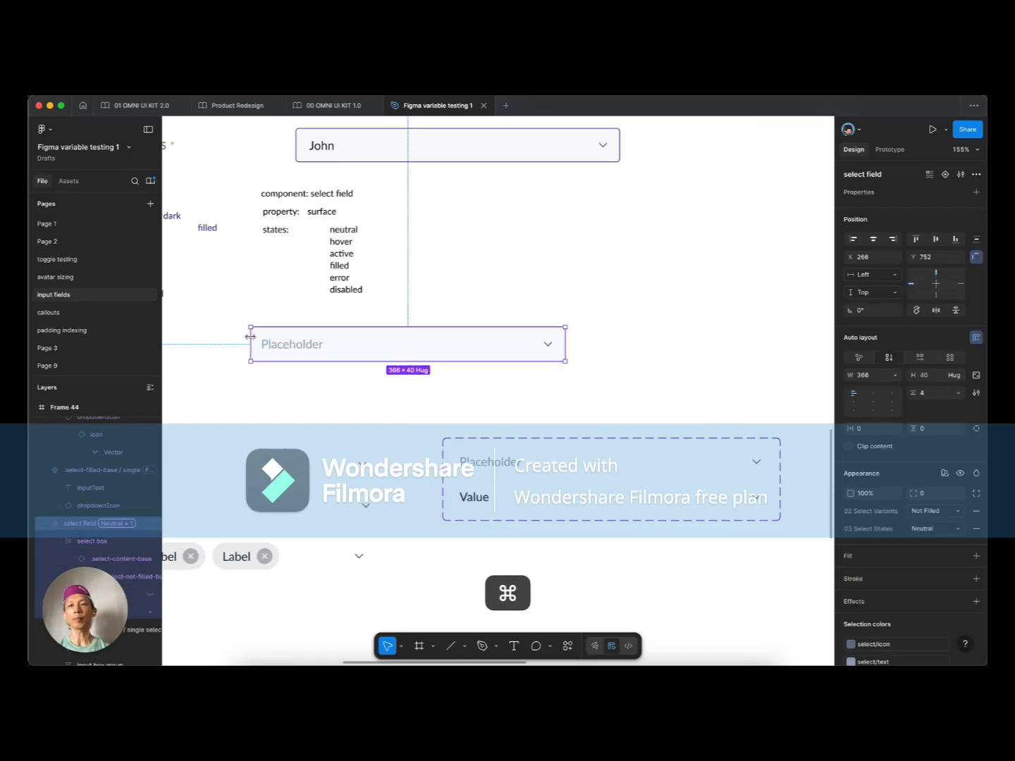
double_click(299, 354)
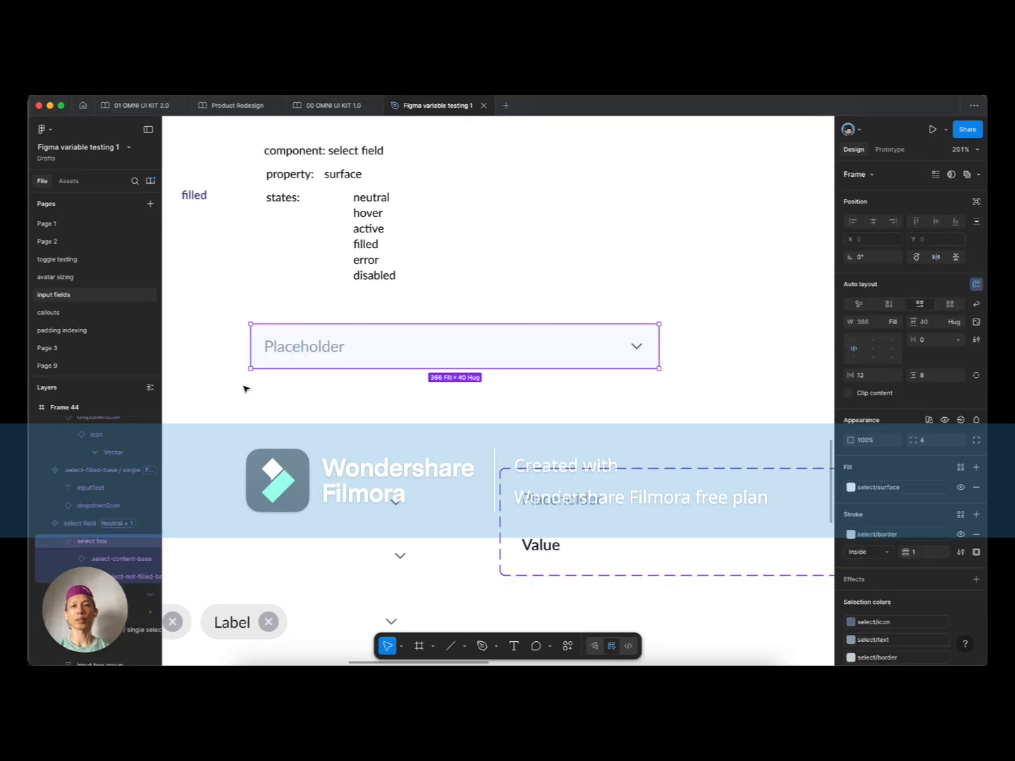
left_click(243, 385)
left_click(278, 351)
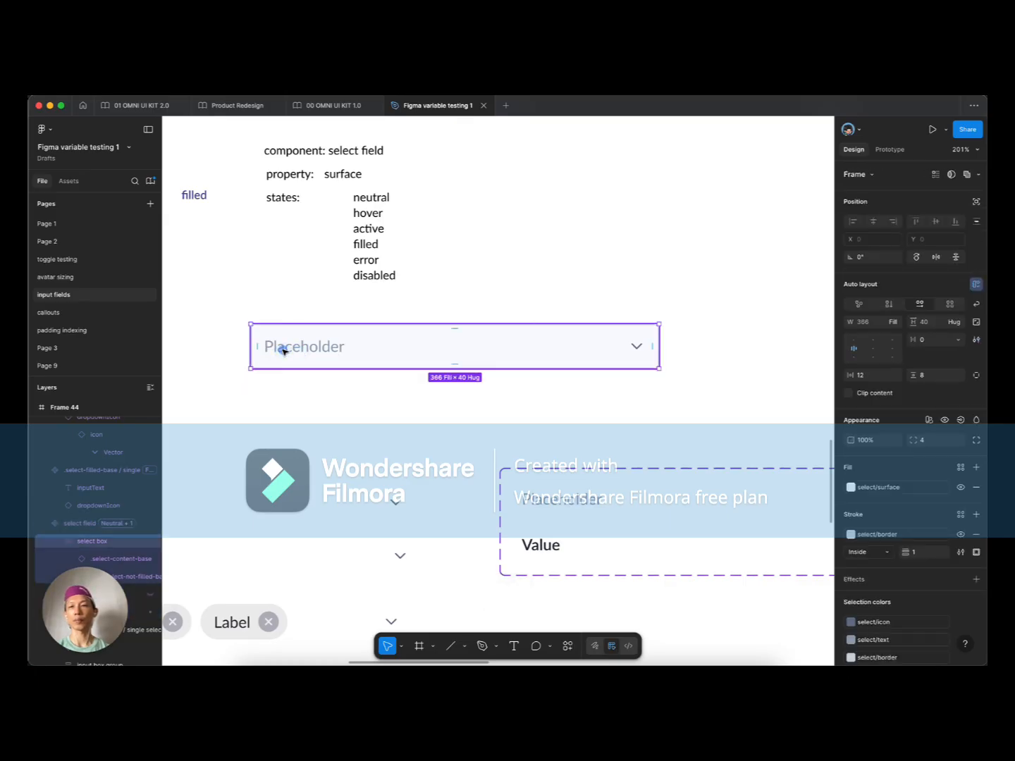
double_click(283, 351)
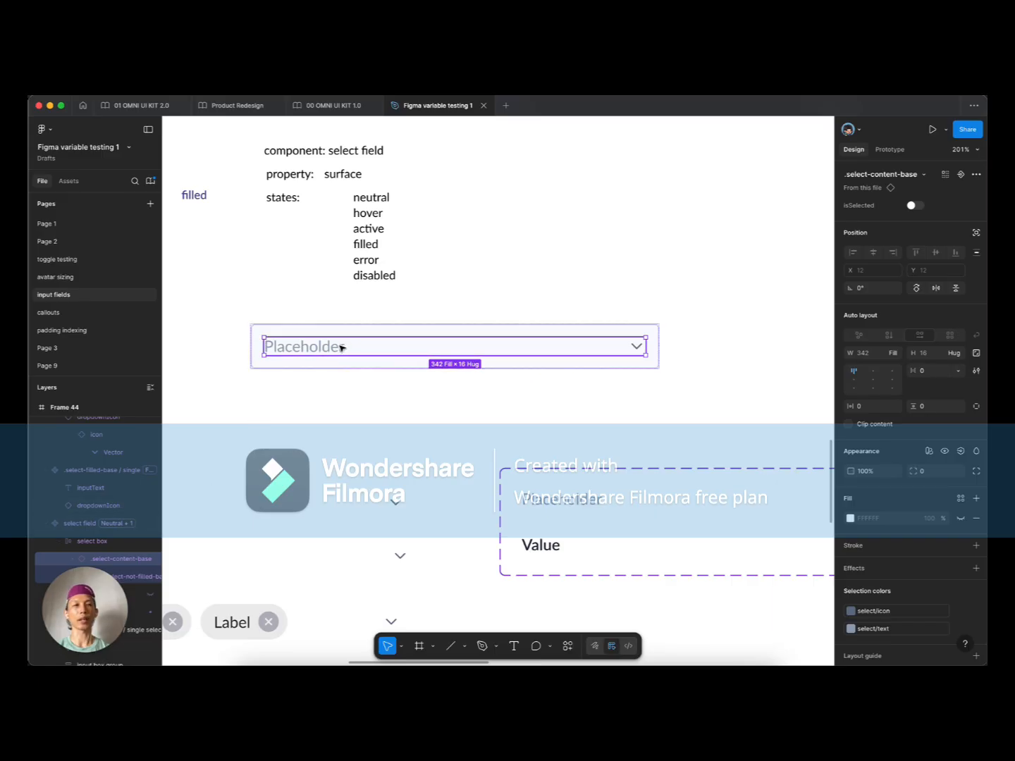
left_click(915, 206)
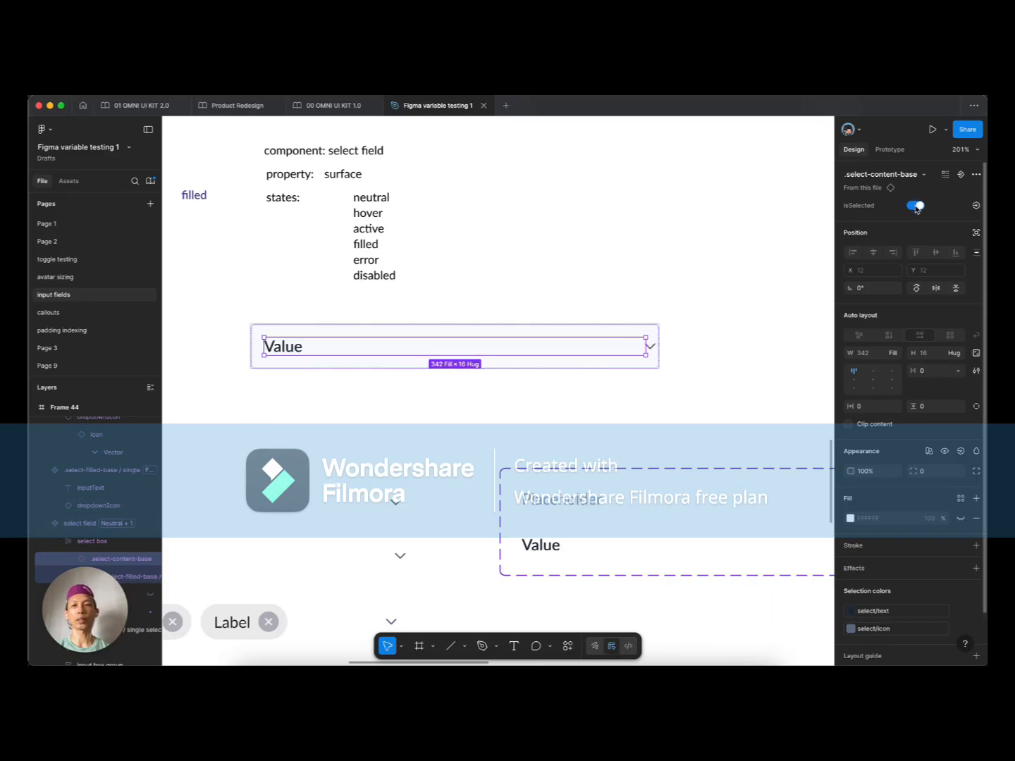
Step: Set the filled Value text's width to Fill container, 342 wide
scroll(483, 389, "down", 3)
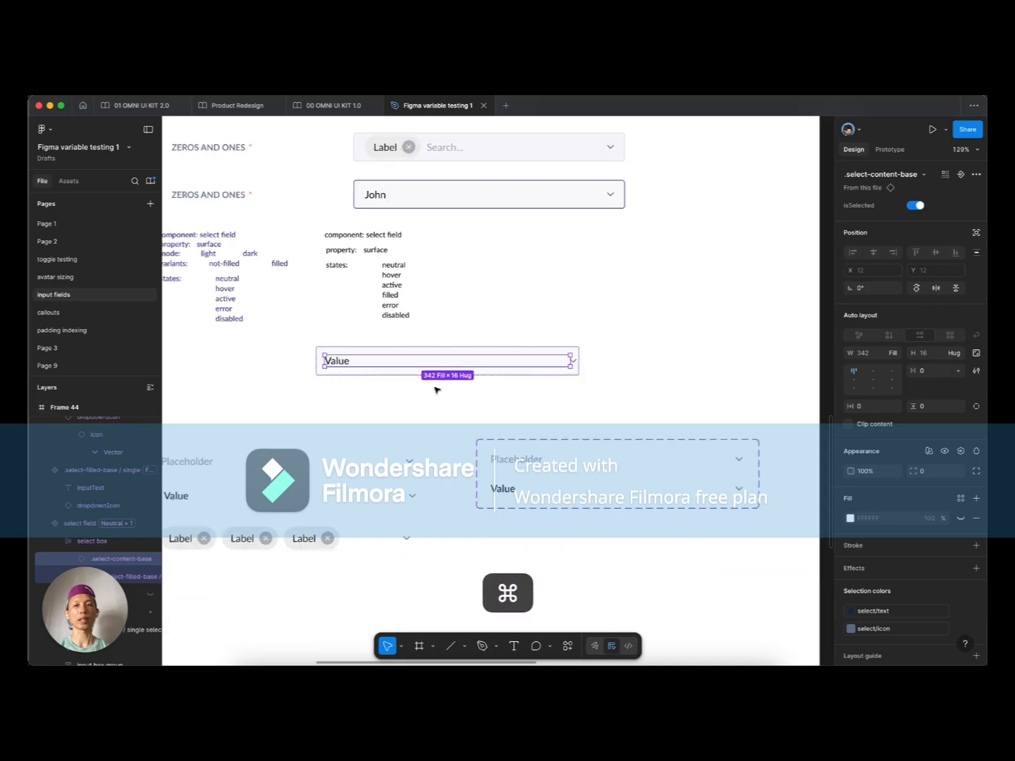
left_click(512, 491, "super")
left_click(900, 346)
left_click(179, 497, "super")
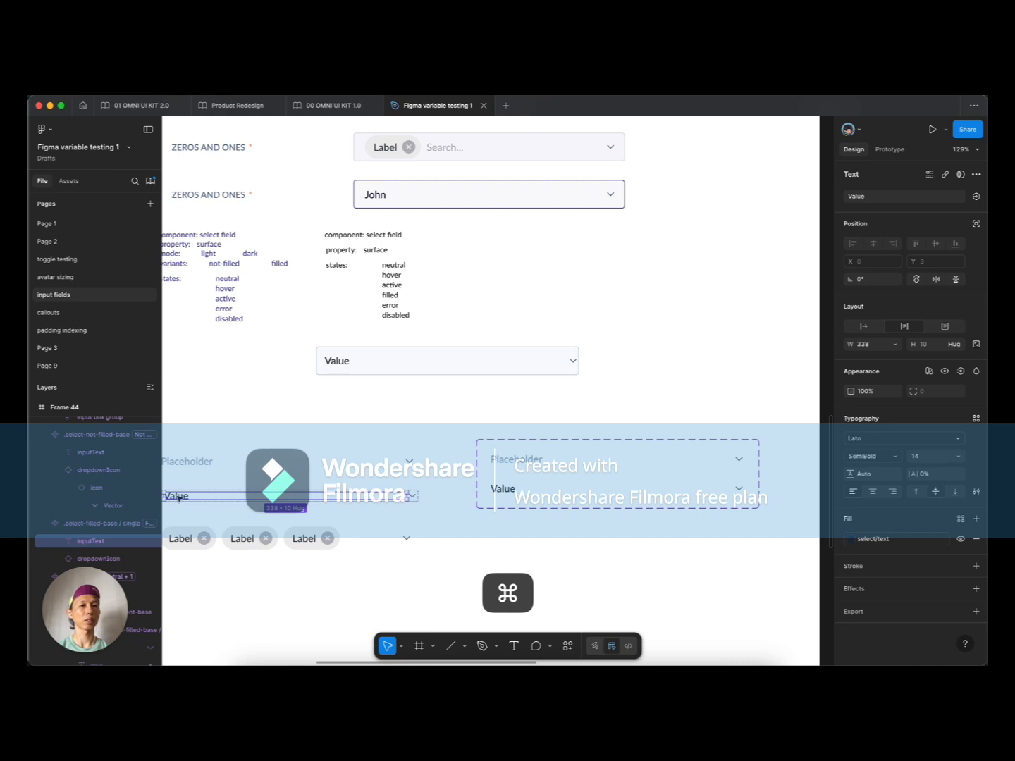
left_click(893, 345)
left_click(876, 368)
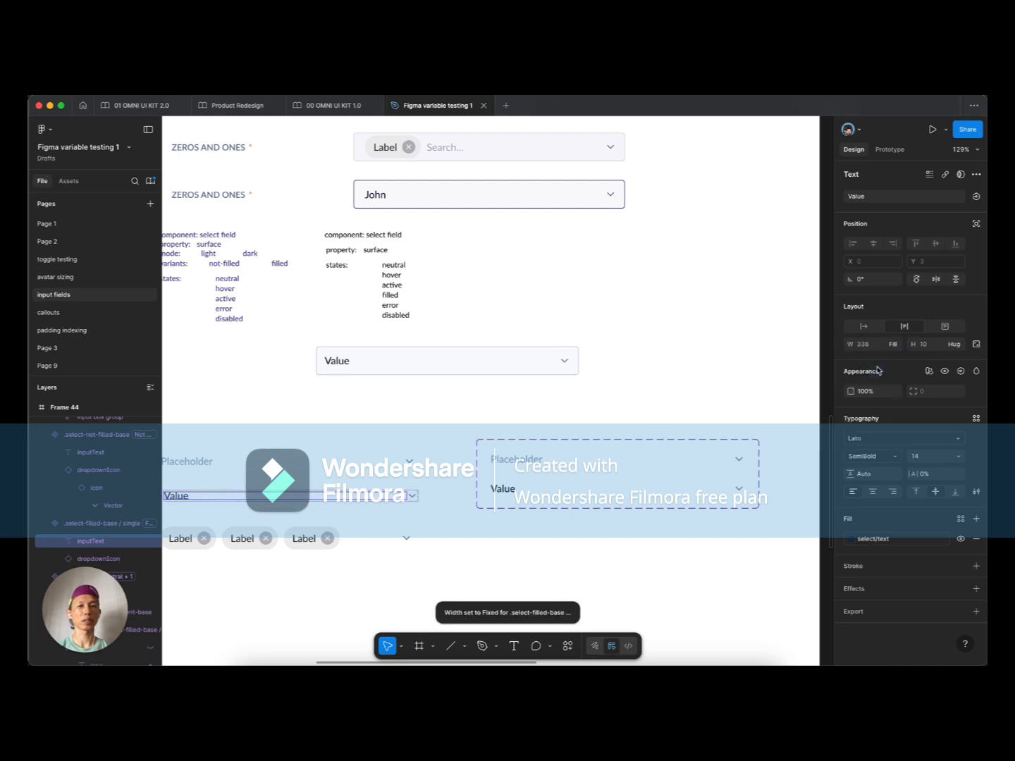
left_click(340, 366)
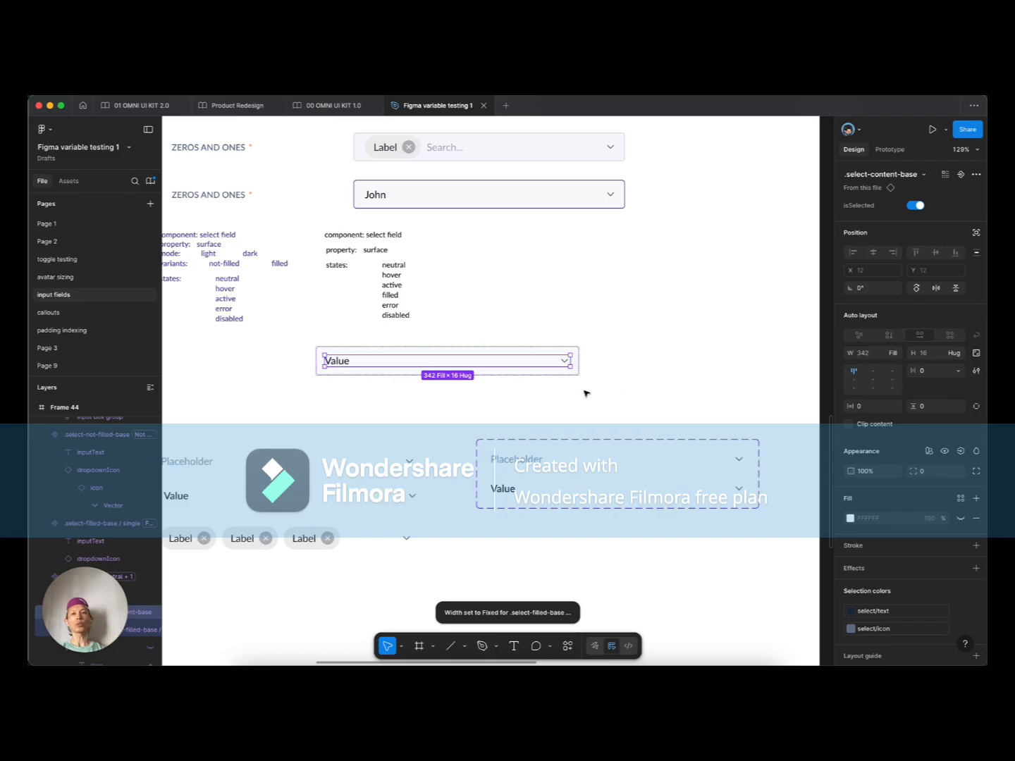
left_click(400, 392)
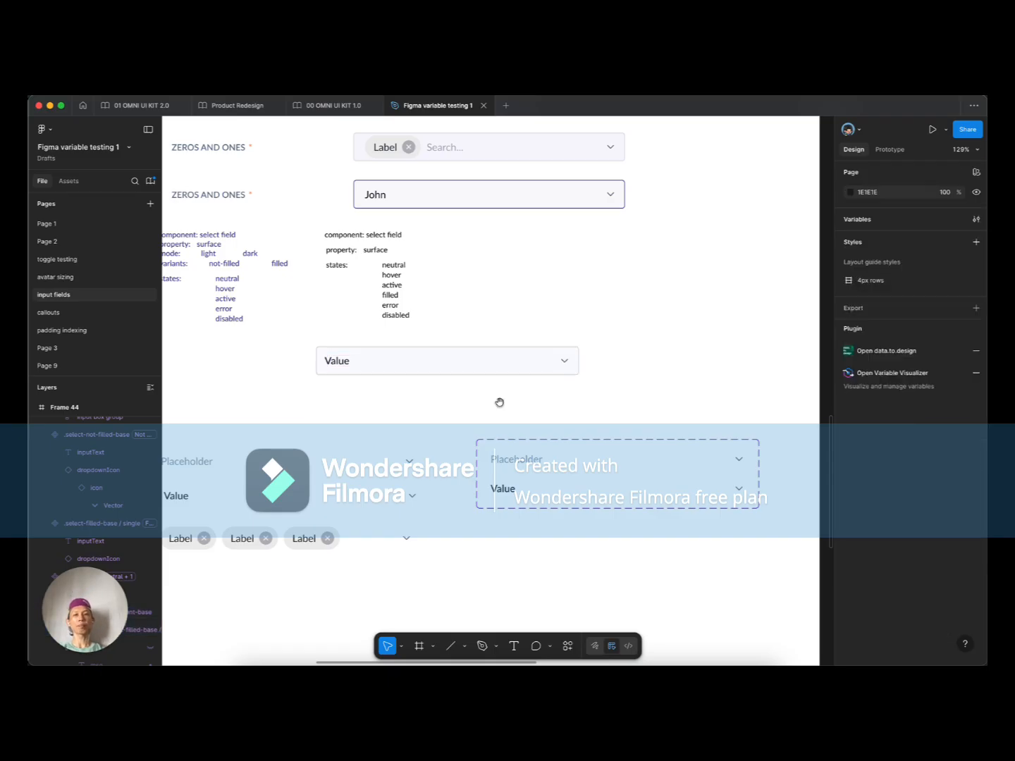
scroll(498, 401, "right", 2)
left_click(327, 350)
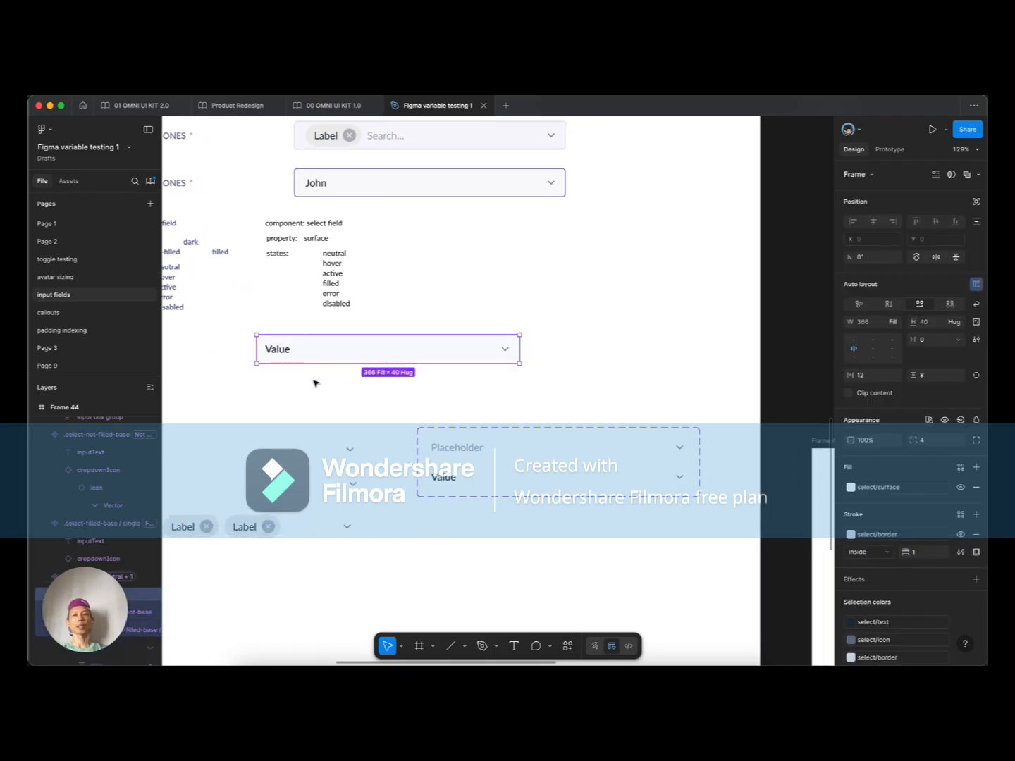
double_click(283, 350)
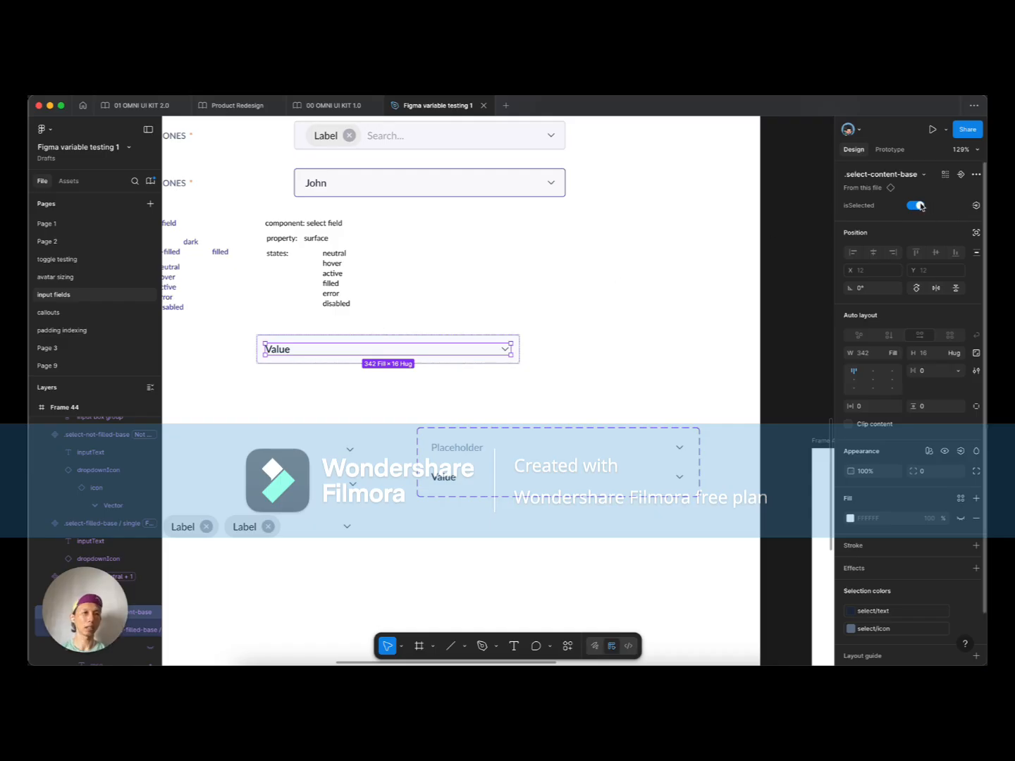
Step: Bind .select-content-base's isSelected to the selected? boolean variable and check the Placeholder result
left_click(976, 206)
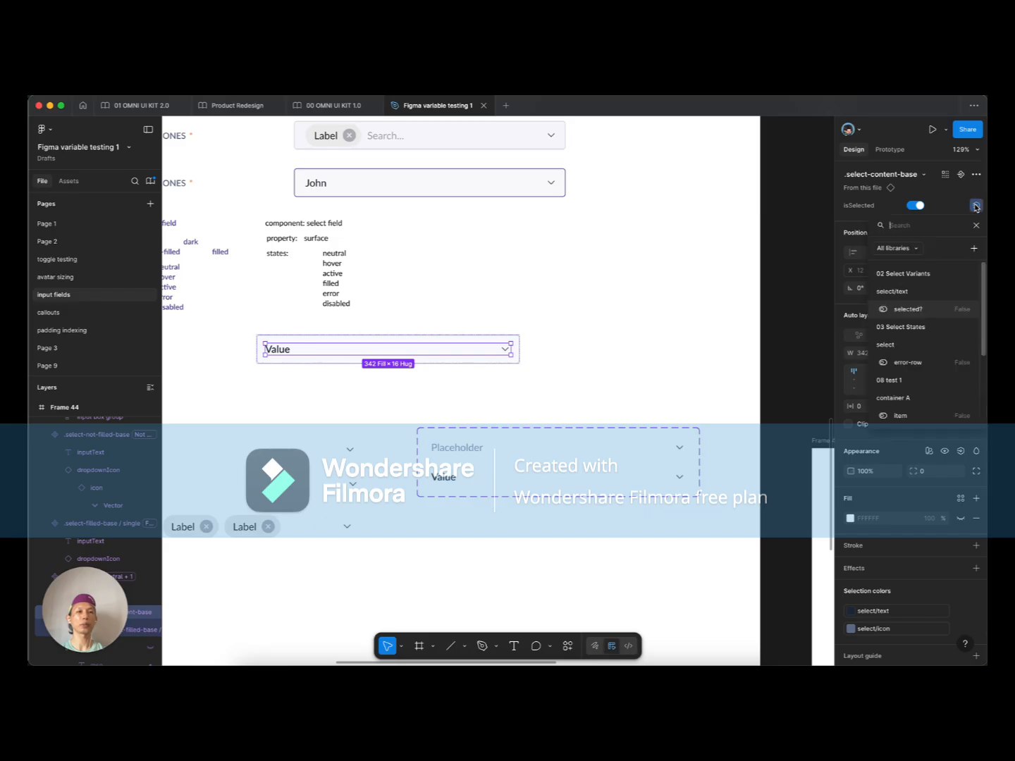
left_click(909, 310)
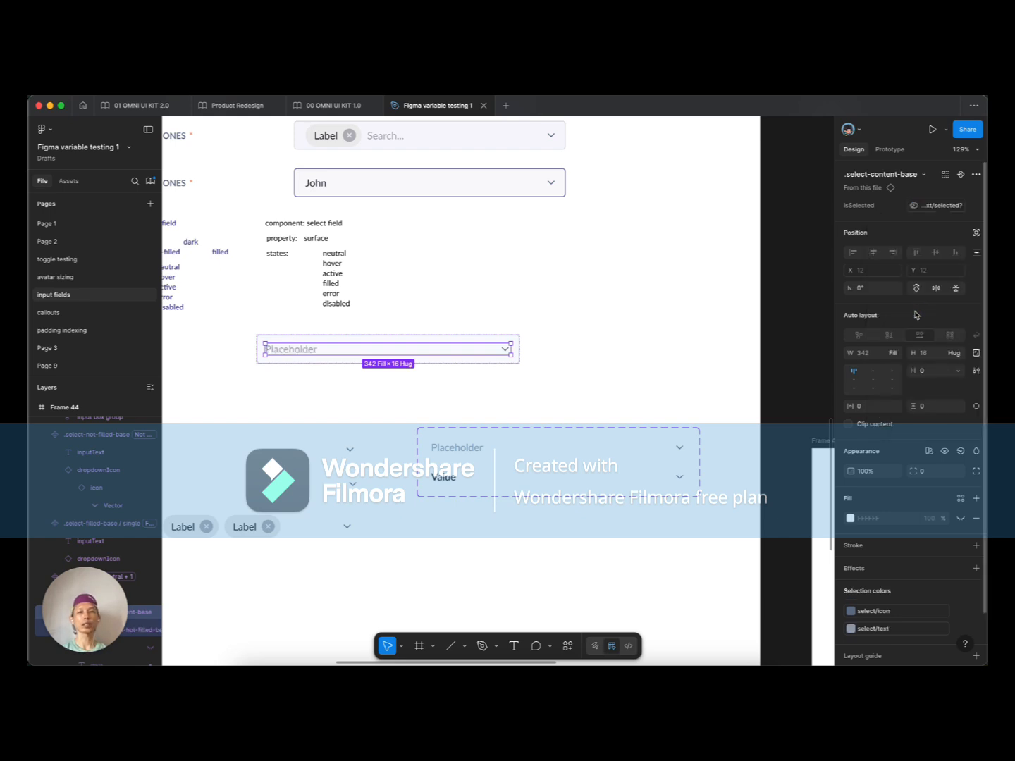
left_click(344, 403)
left_click(333, 359)
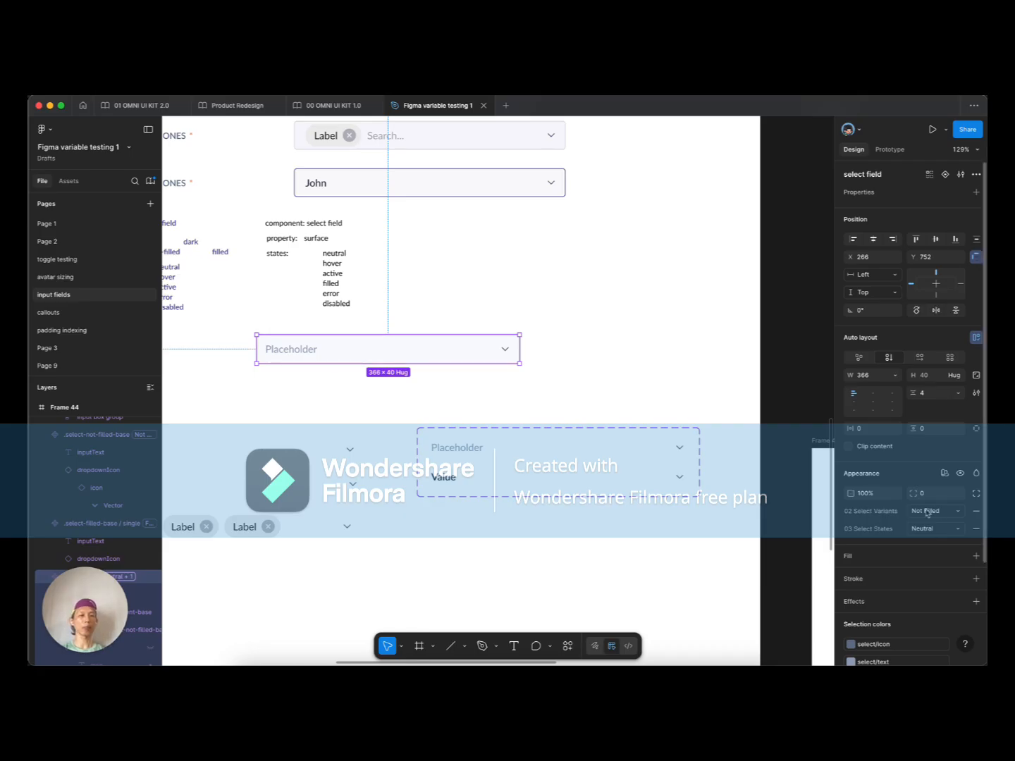
double_click(307, 352)
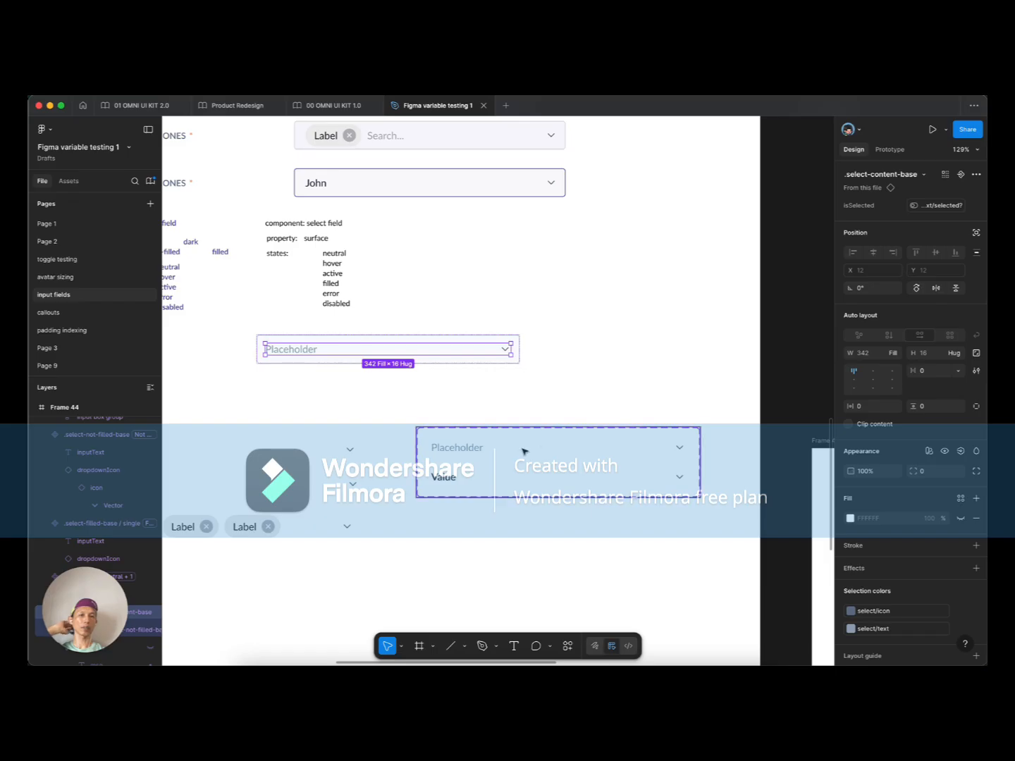
left_click(611, 361)
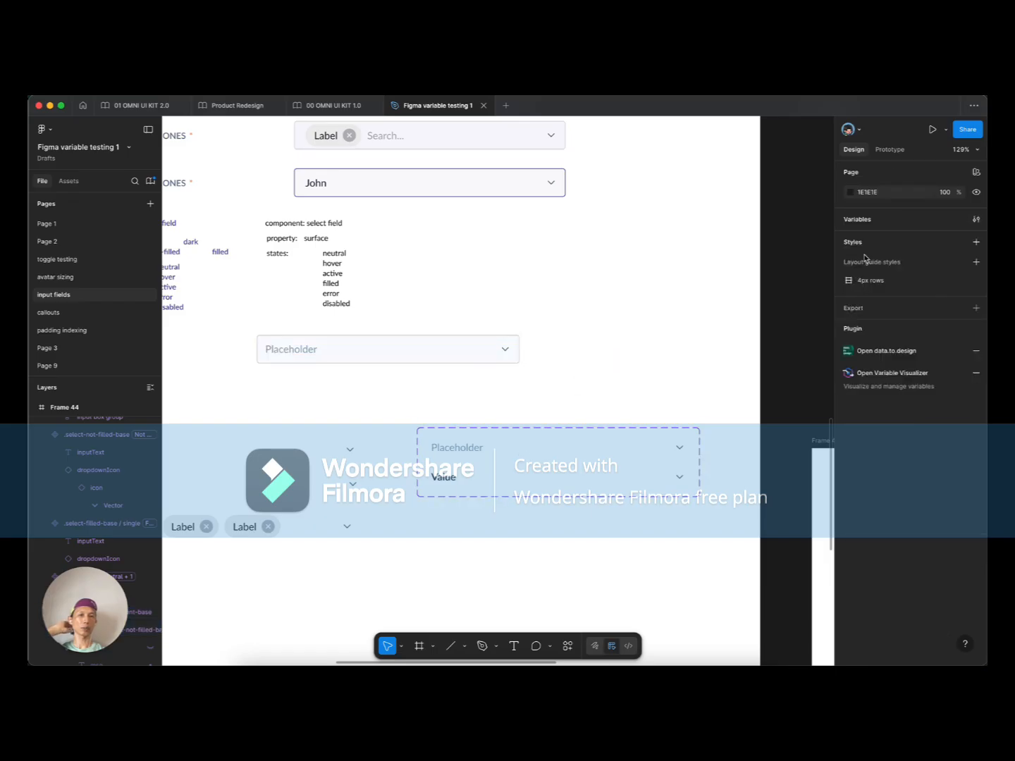
Step: Open the local variables table and filter it to the select variable group
left_click(975, 219)
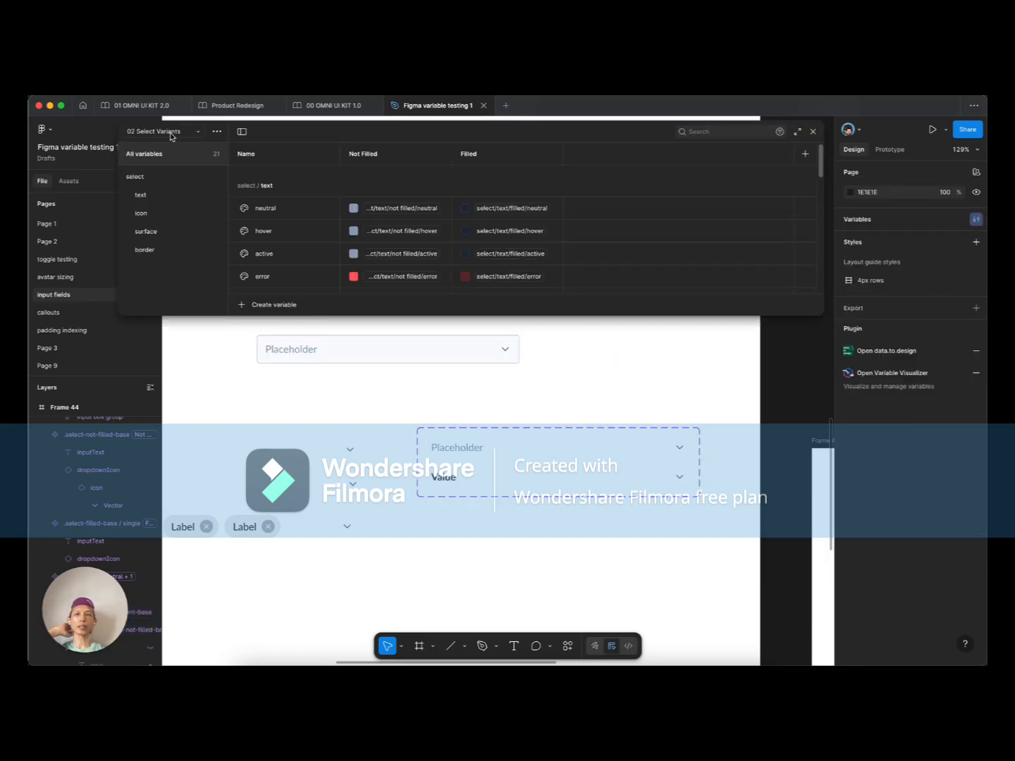
left_click(149, 181)
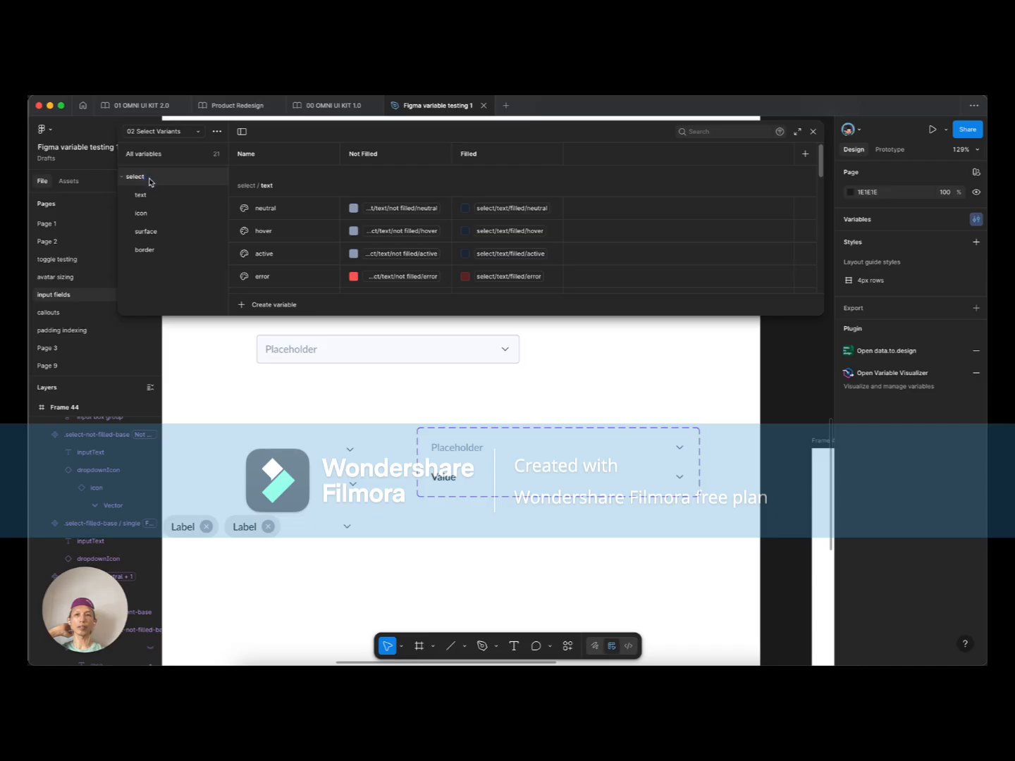
scroll(315, 254, "down", 5)
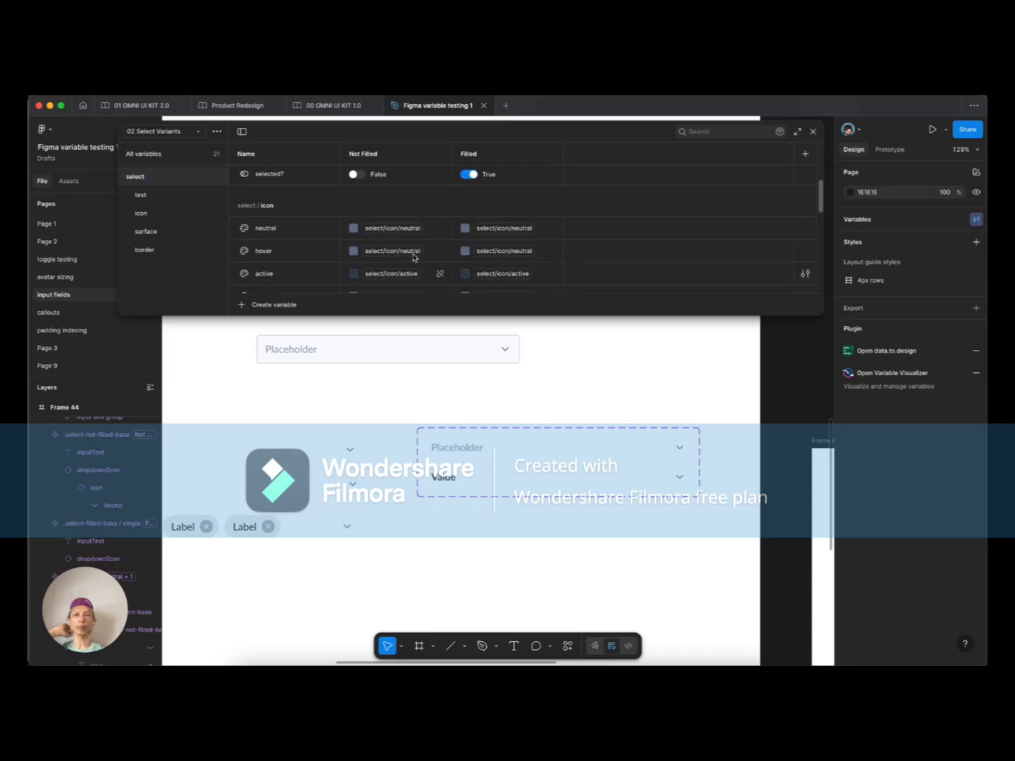
left_click_drag(417, 316, 416, 423)
scroll(368, 294, "up", 3)
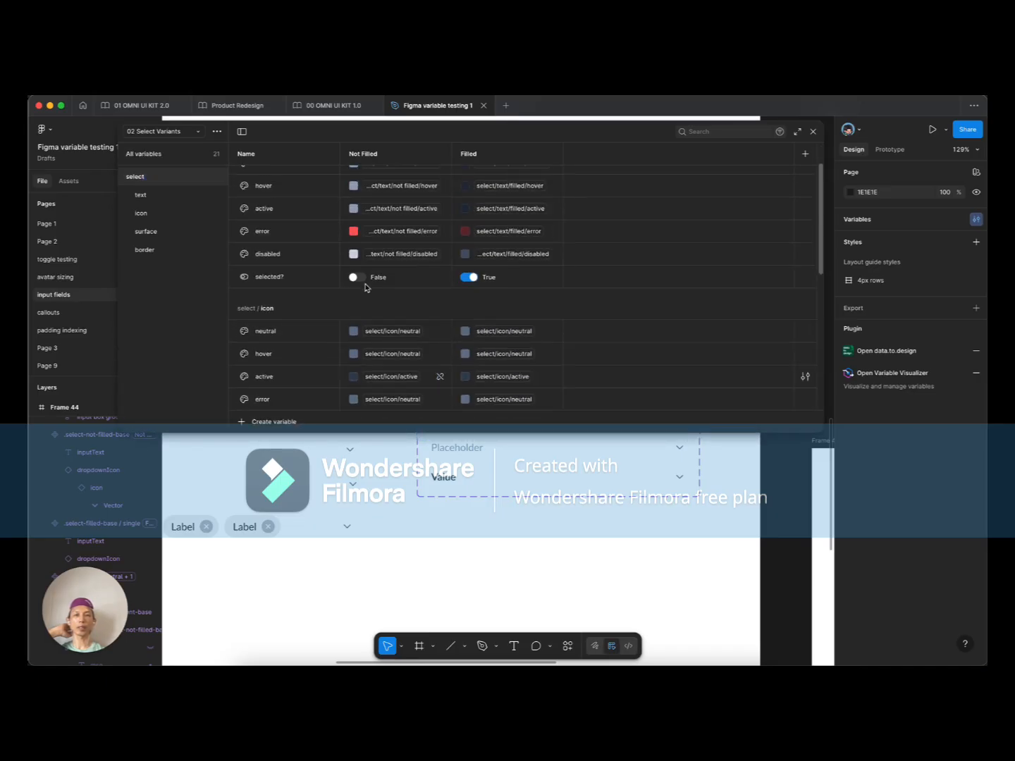
scroll(364, 286, "up", 1)
scroll(365, 286, "up", 1)
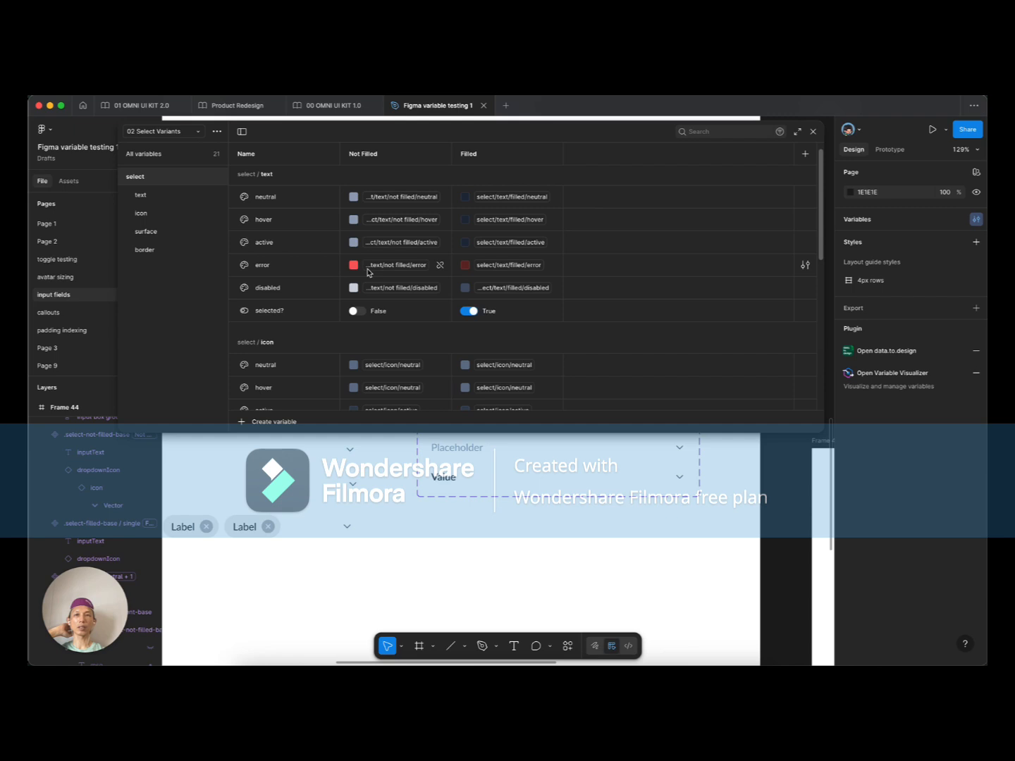
Step: Move the selected? variable into a new group under select named error-text
left_click(269, 313)
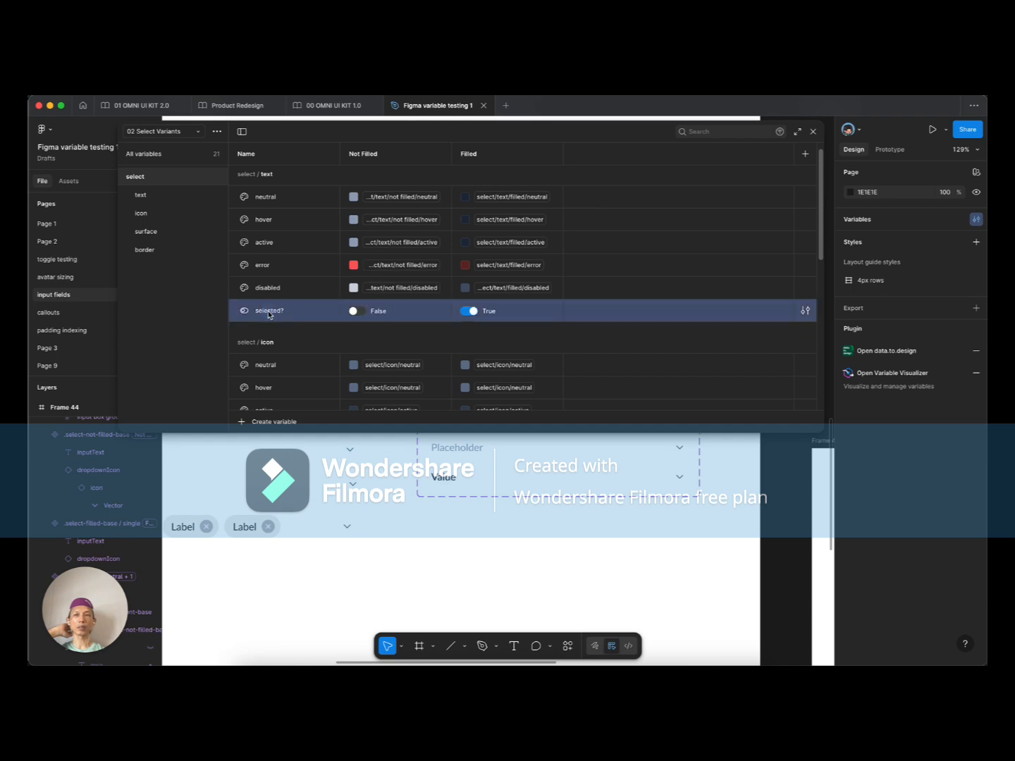
mouse_move(269, 314)
left_mouse_down()
mouse_move(204, 245)
mouse_move(190, 196)
mouse_move(156, 182)
mouse_move(282, 316)
left_mouse_up()
left_click(271, 327)
scroll(274, 314, "down", 3)
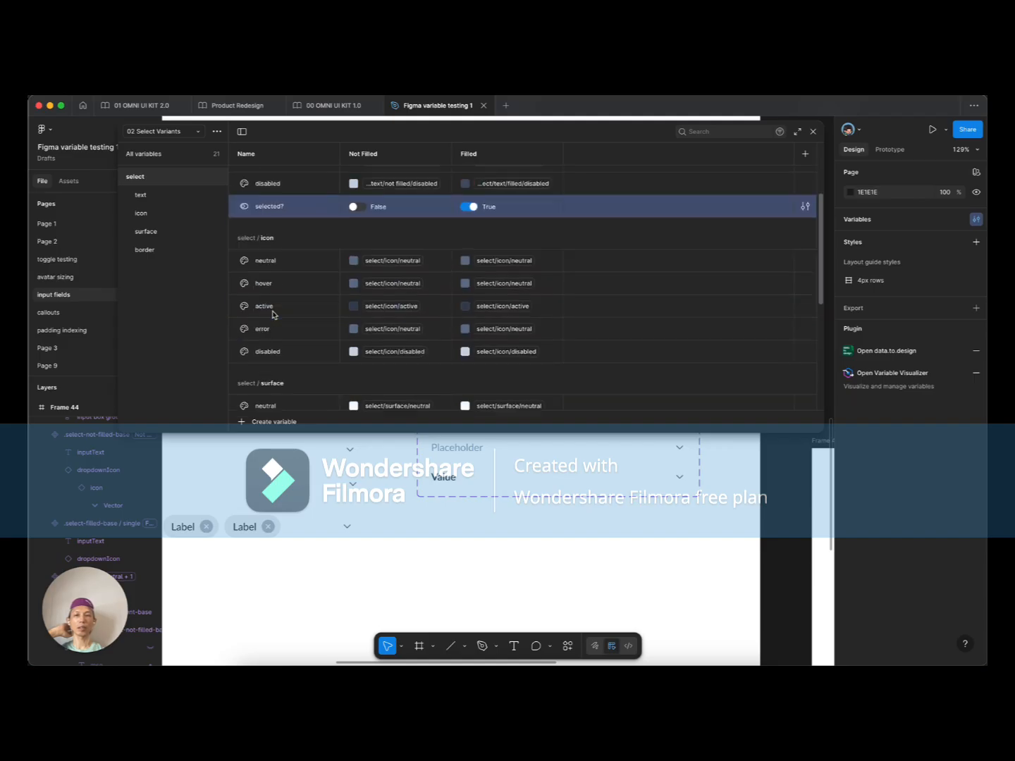
scroll(275, 315, "up", 4)
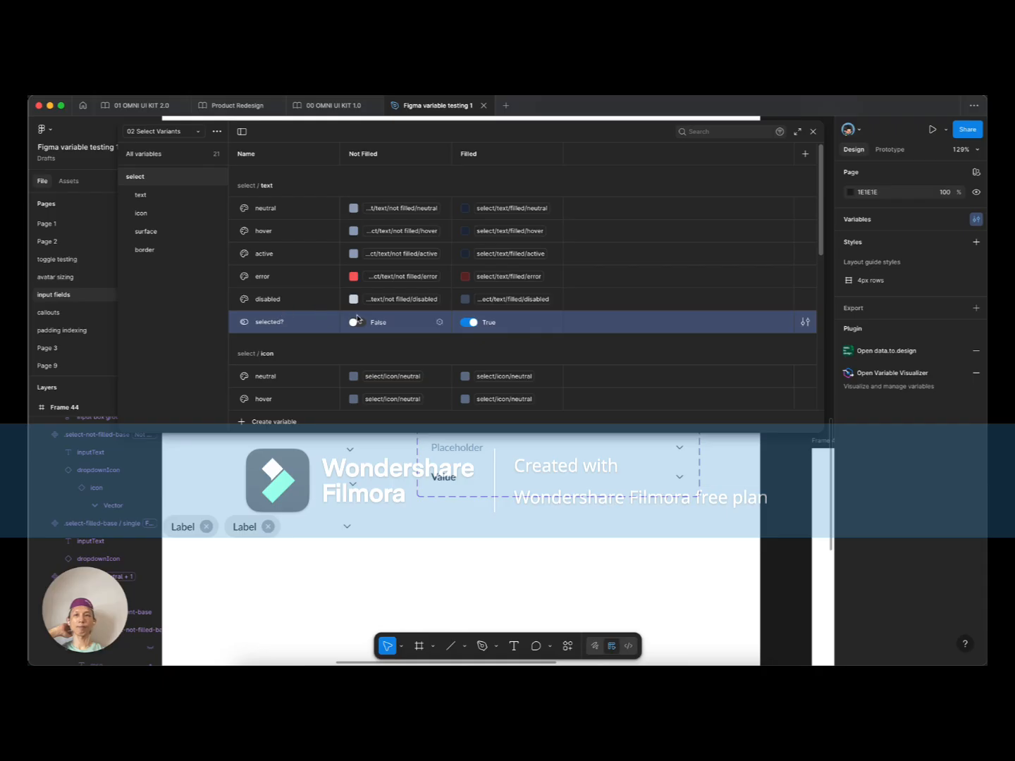
right_click(271, 324)
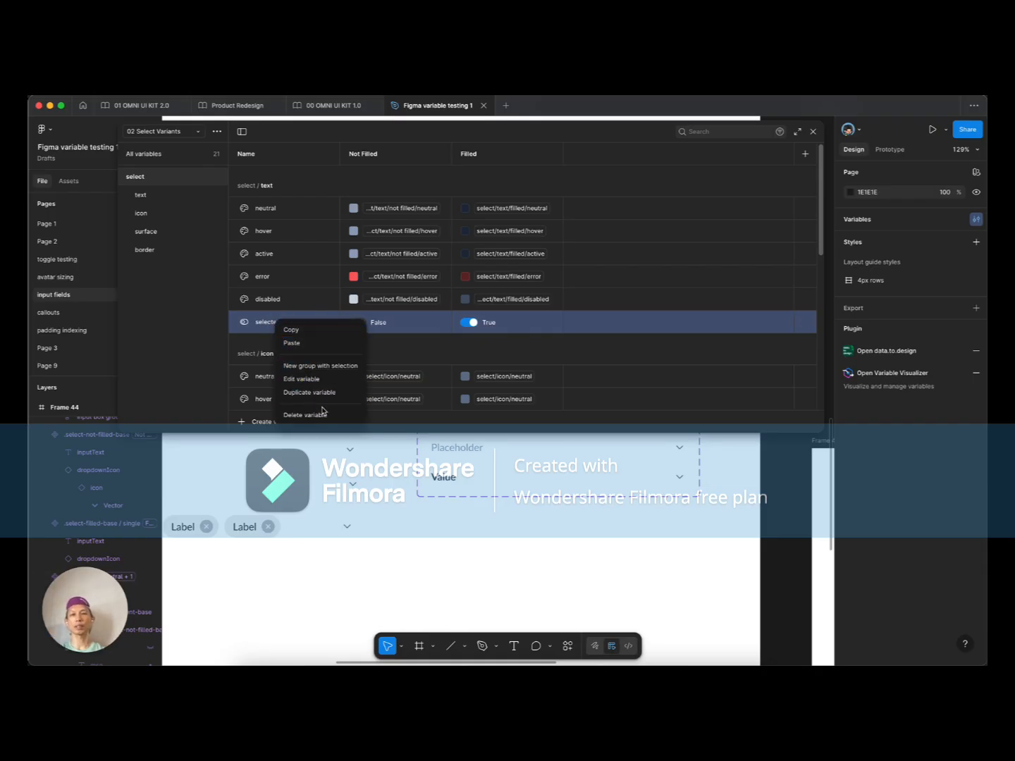
left_click(320, 367)
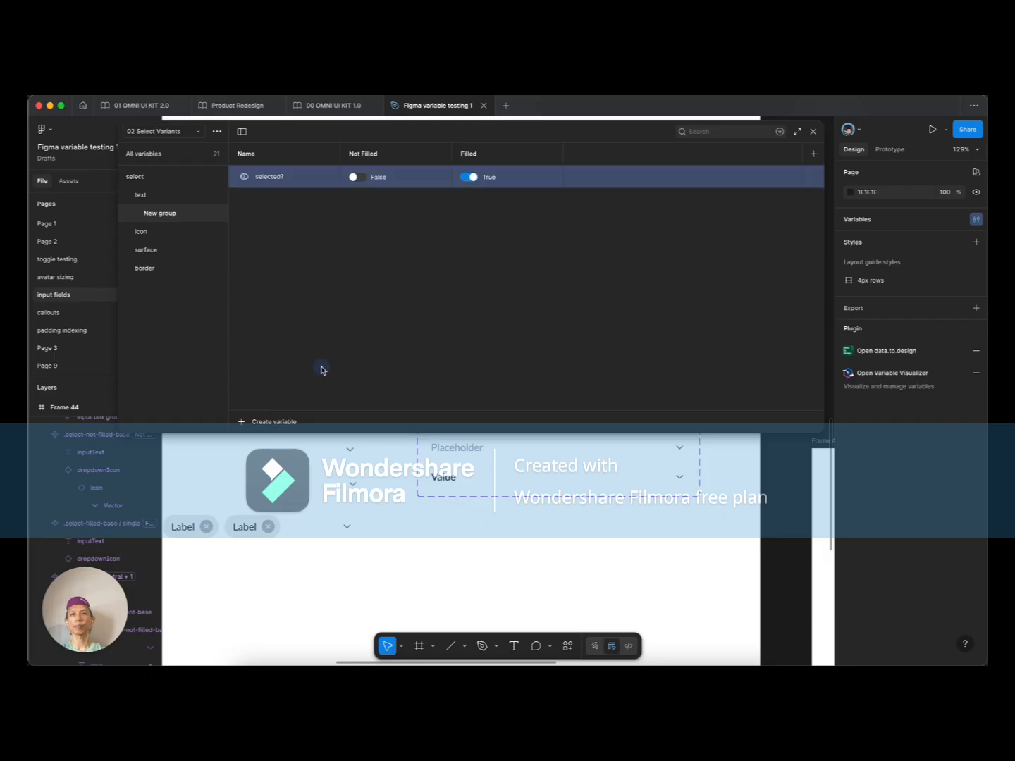
left_click_drag(166, 217, 155, 187)
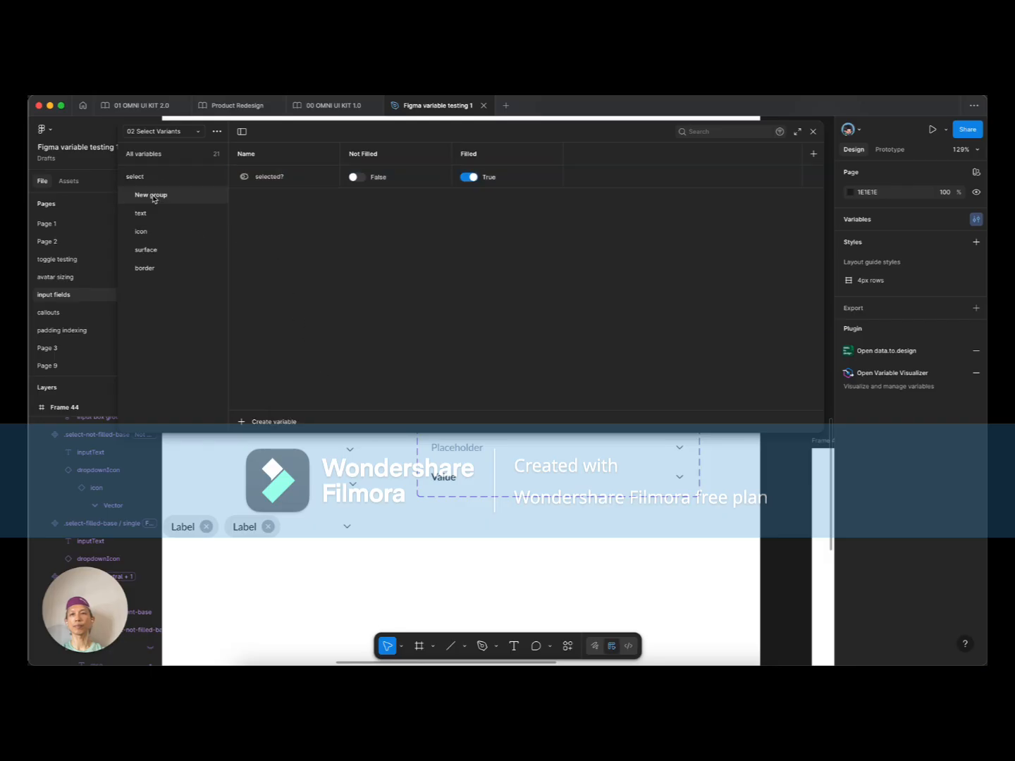
double_click(163, 200)
type("error-tex")
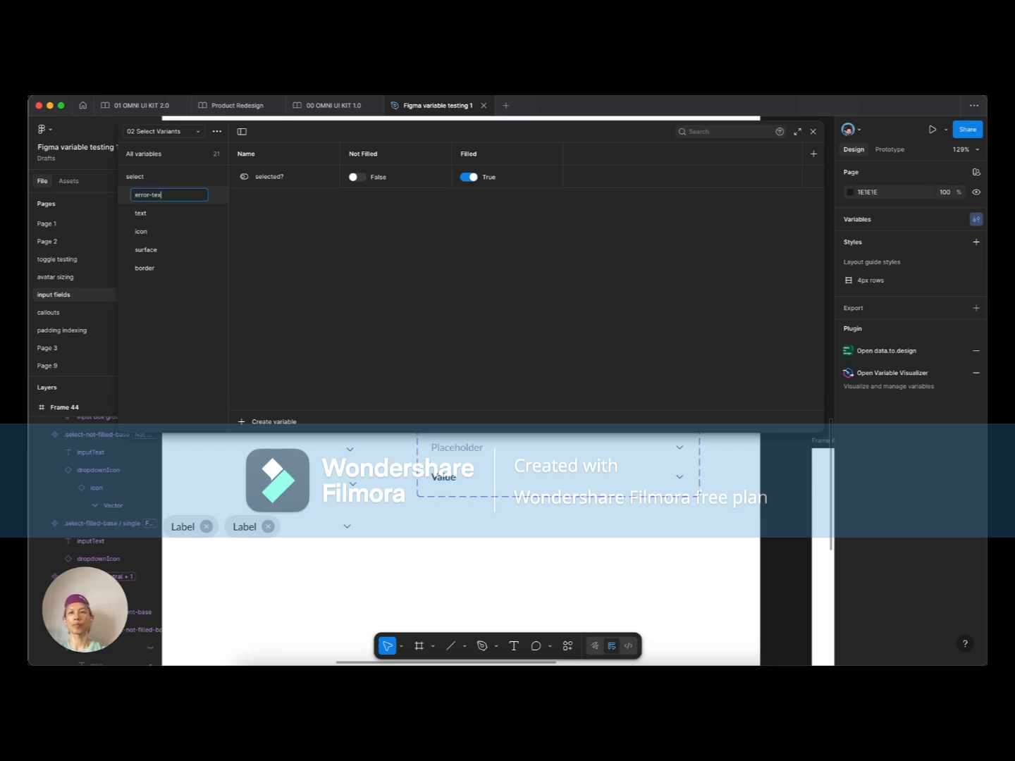
type("t")
key("Return")
Step: Delete the error-text variable group
left_click(152, 214)
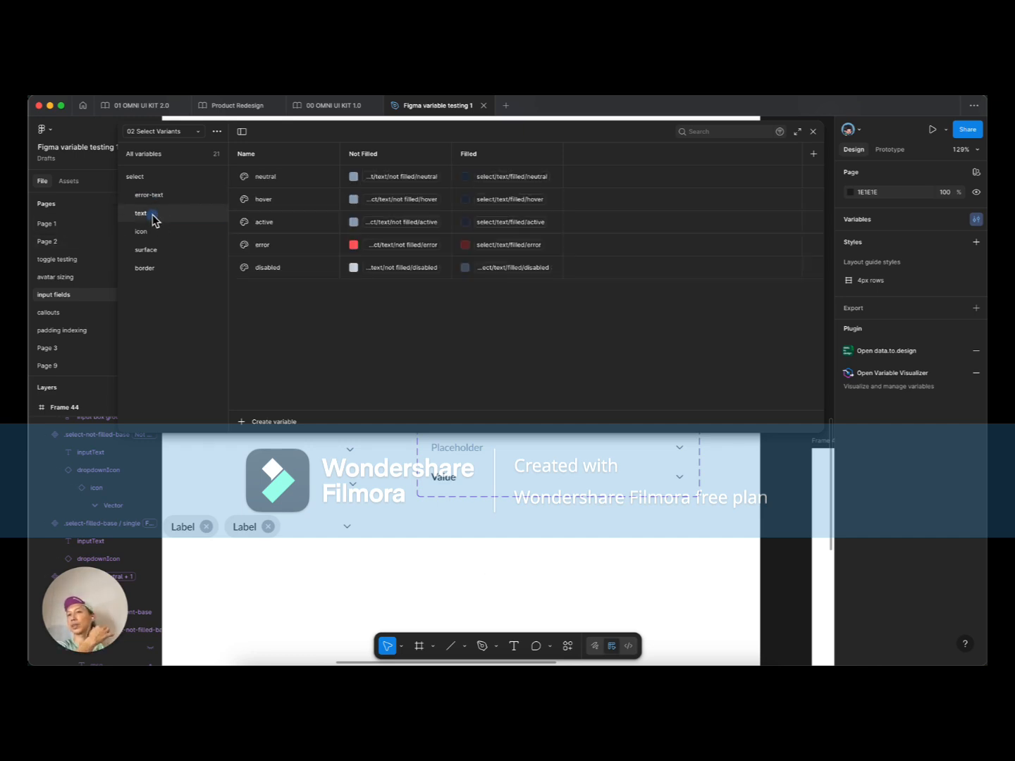
left_click(156, 195)
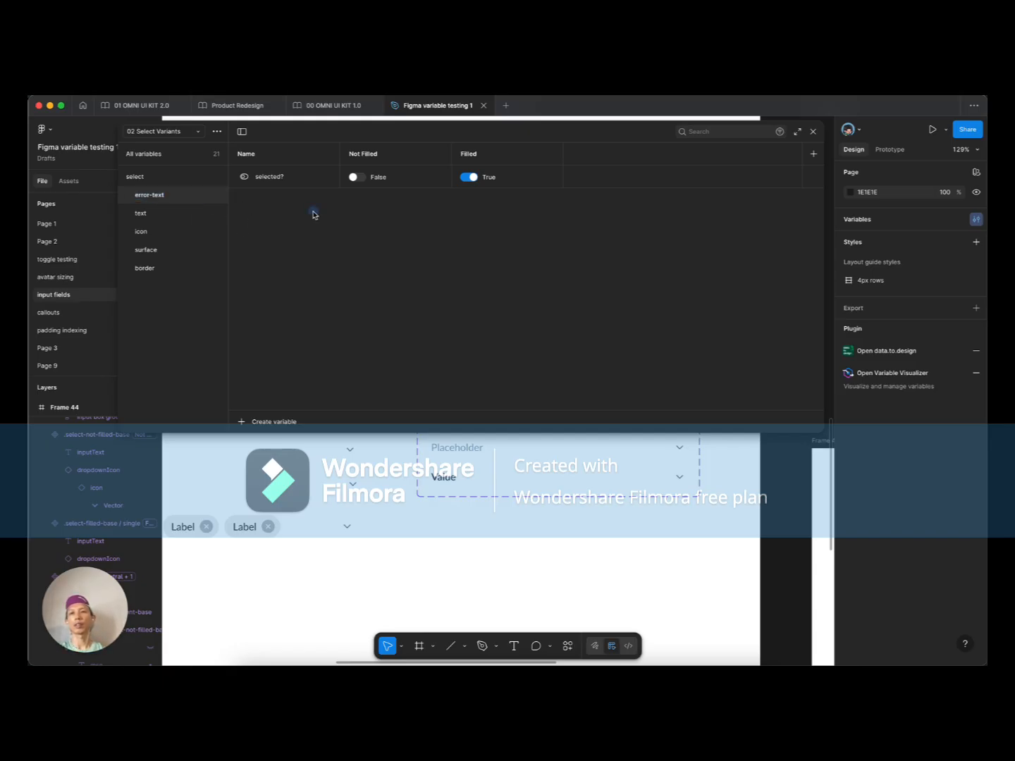
right_click(172, 196)
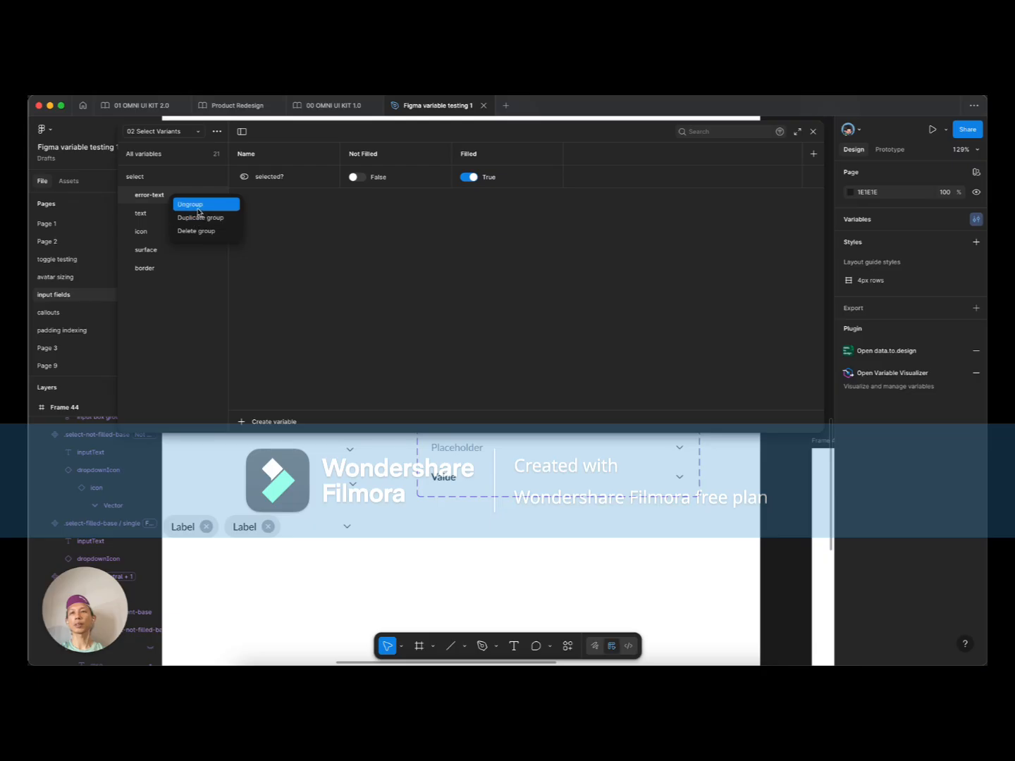
left_click(202, 232)
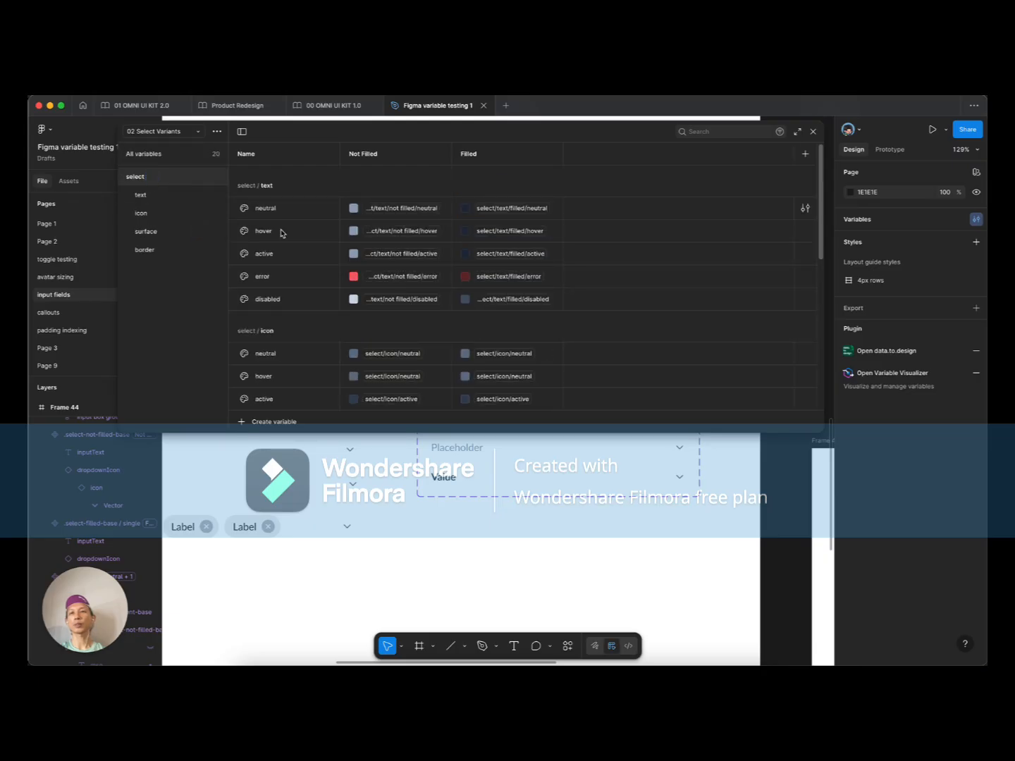
Step: Create a Boolean variable selected?, False for Not Filled and True for Filled
scroll(283, 232, "down", 5)
left_click(274, 422)
left_click(272, 487)
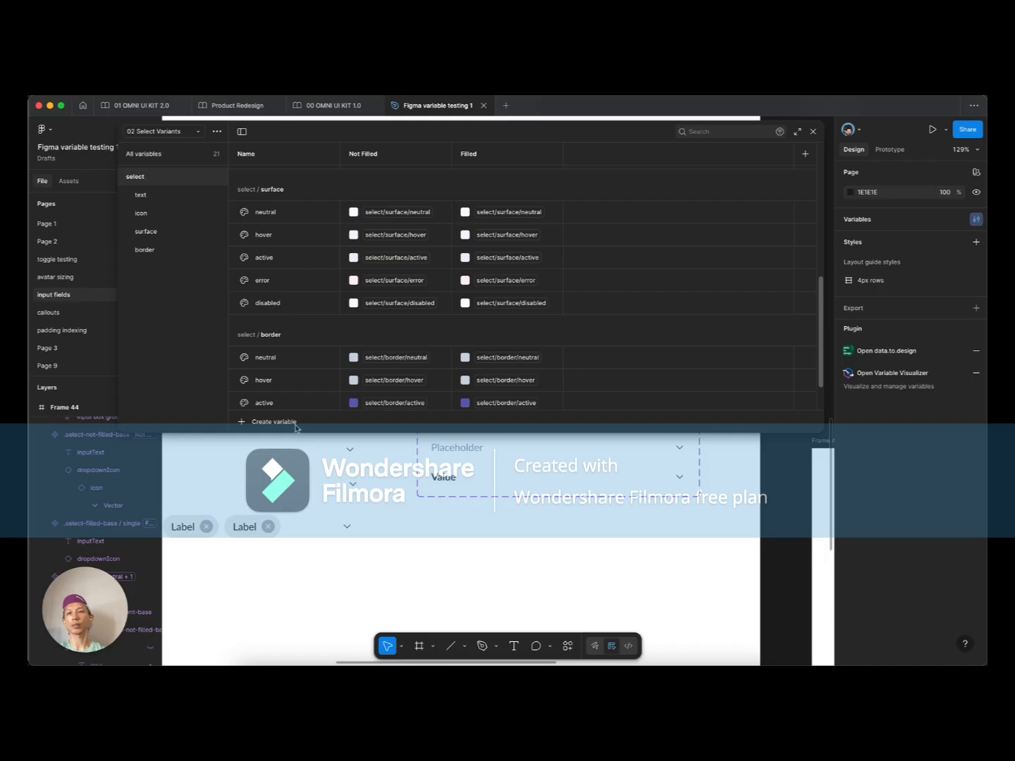
scroll(303, 352, "up", 4)
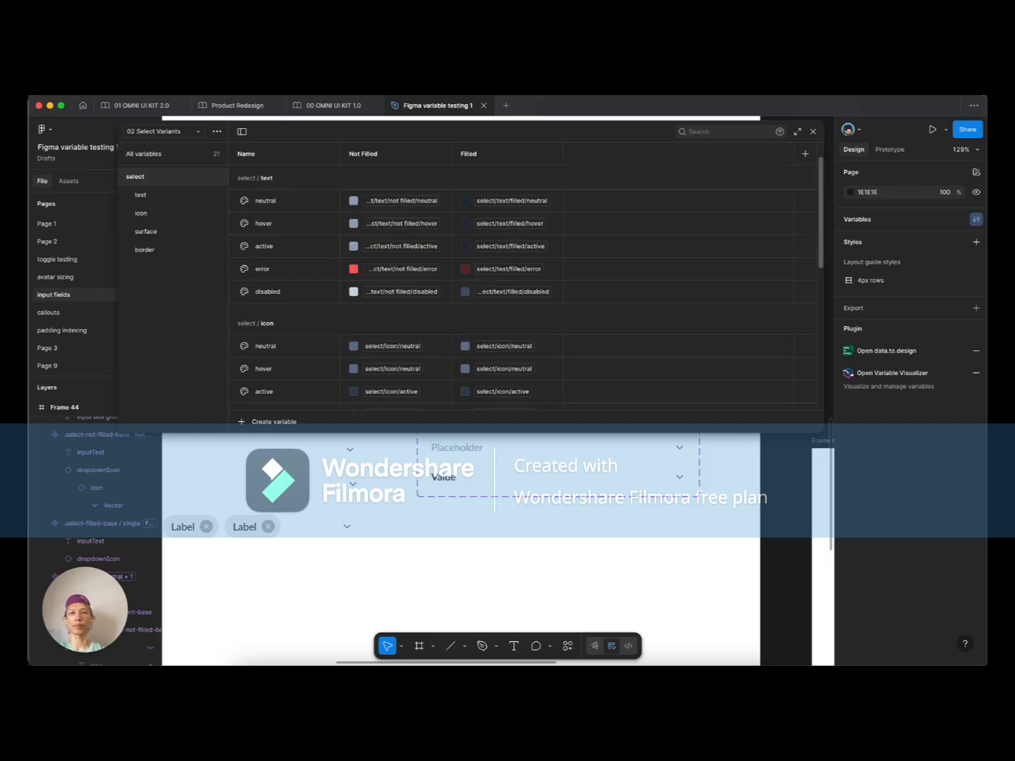
key("Return")
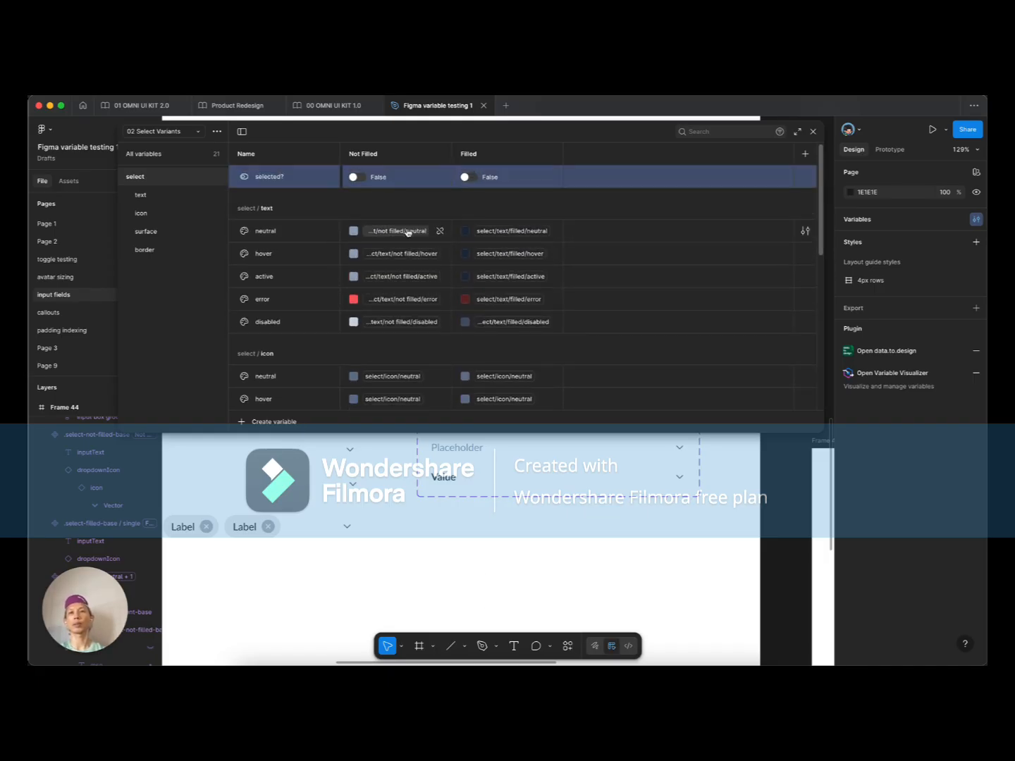
left_click(486, 179)
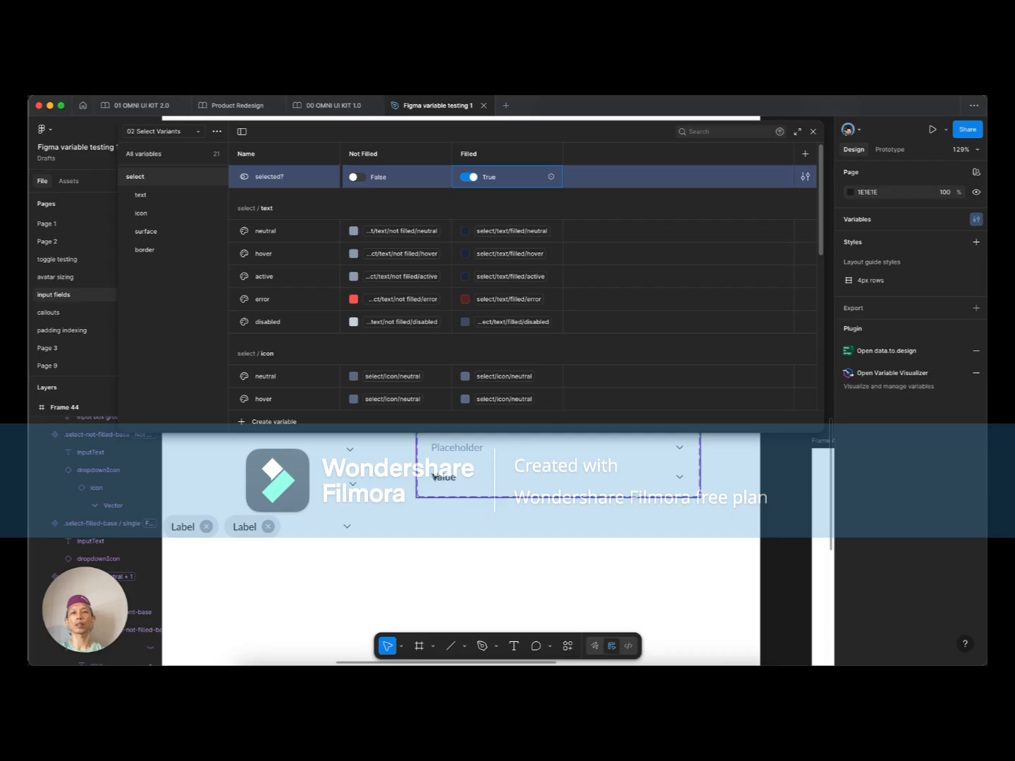
scroll(491, 506, "up", 5)
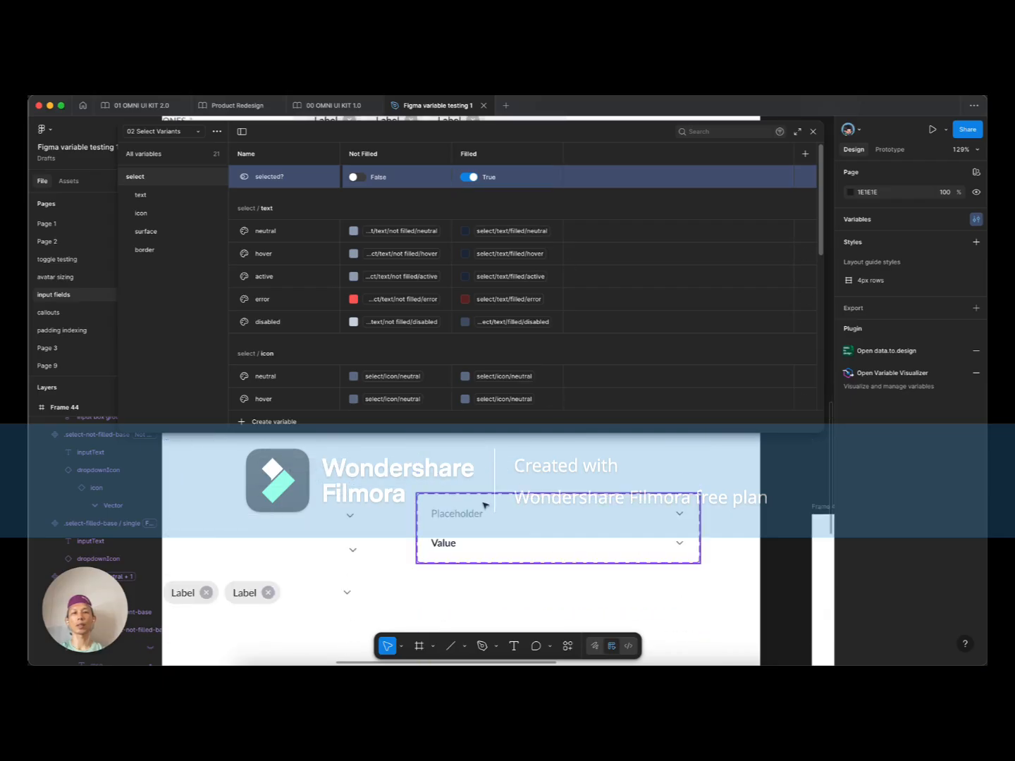
Step: Rebind the Placeholder field's inner .select-content-base isSelected property to the selected? variable
left_click(288, 539)
double_click(287, 539)
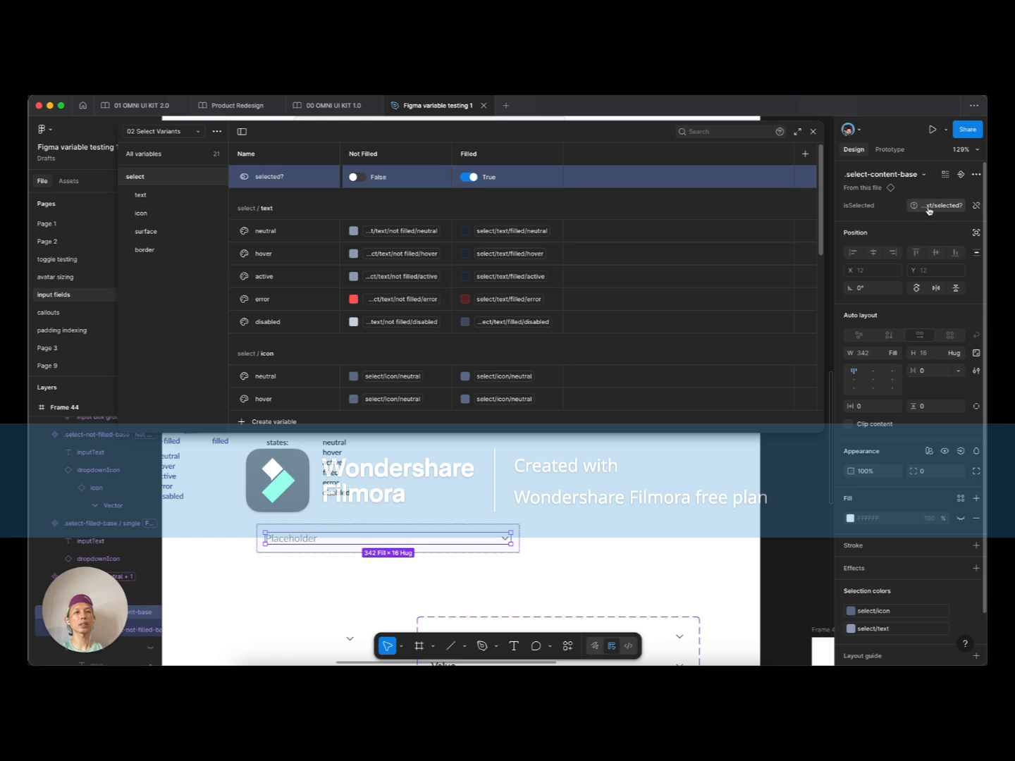
left_click(975, 207)
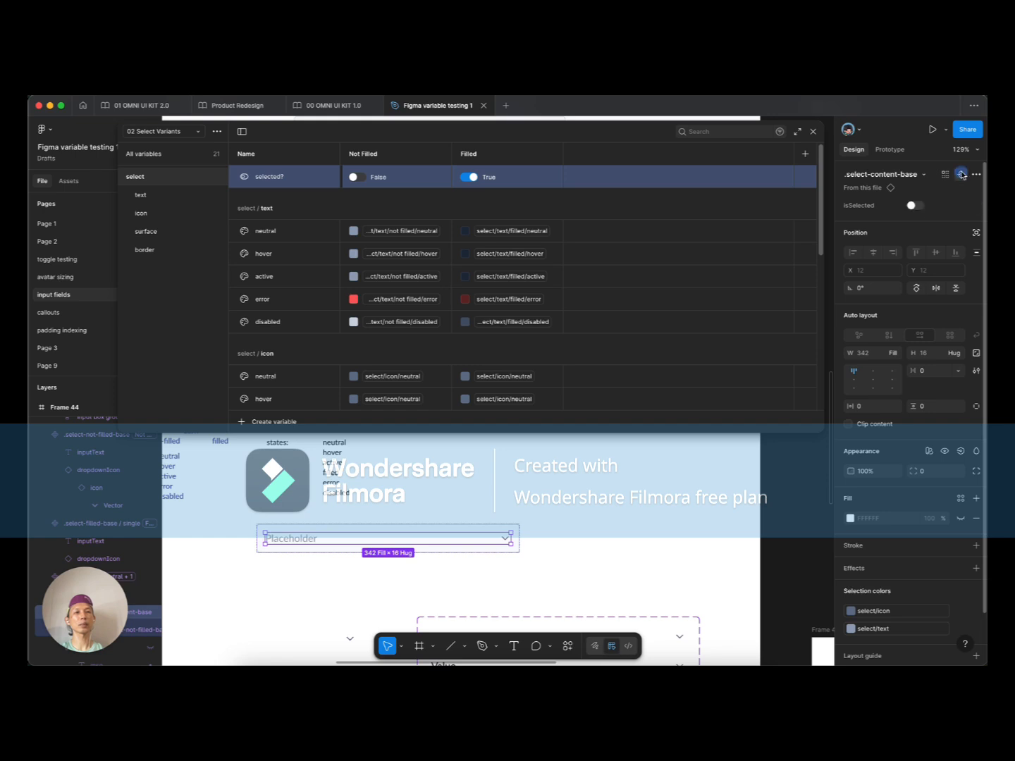
left_click(961, 174)
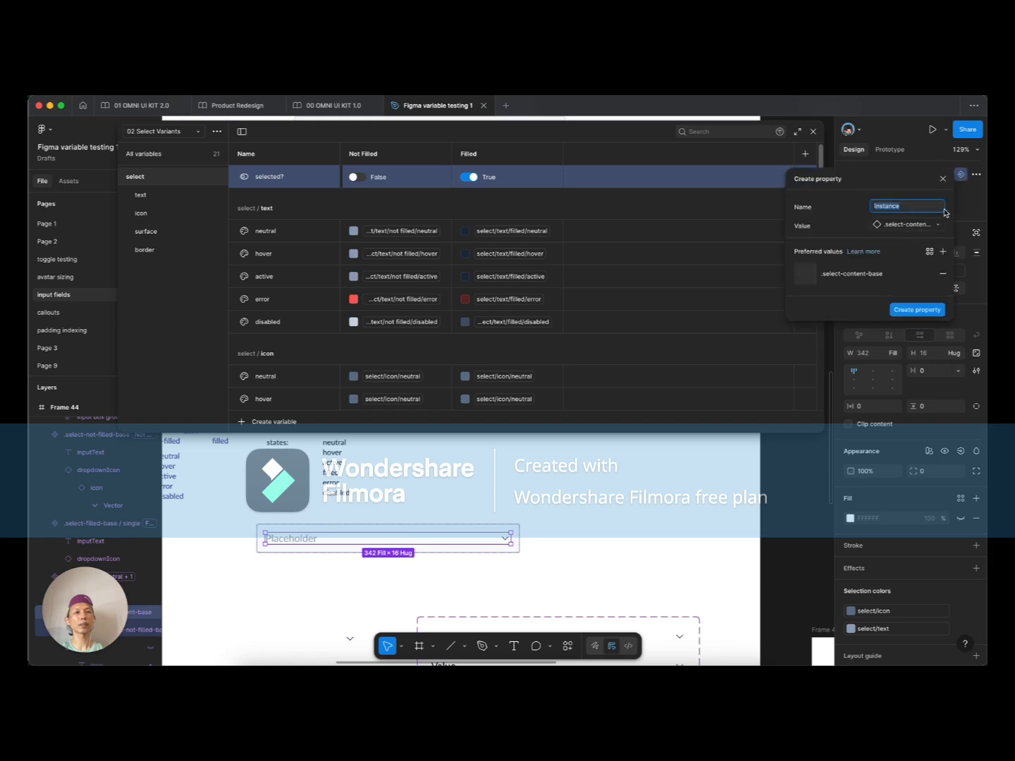
key("Escape")
left_click(973, 206)
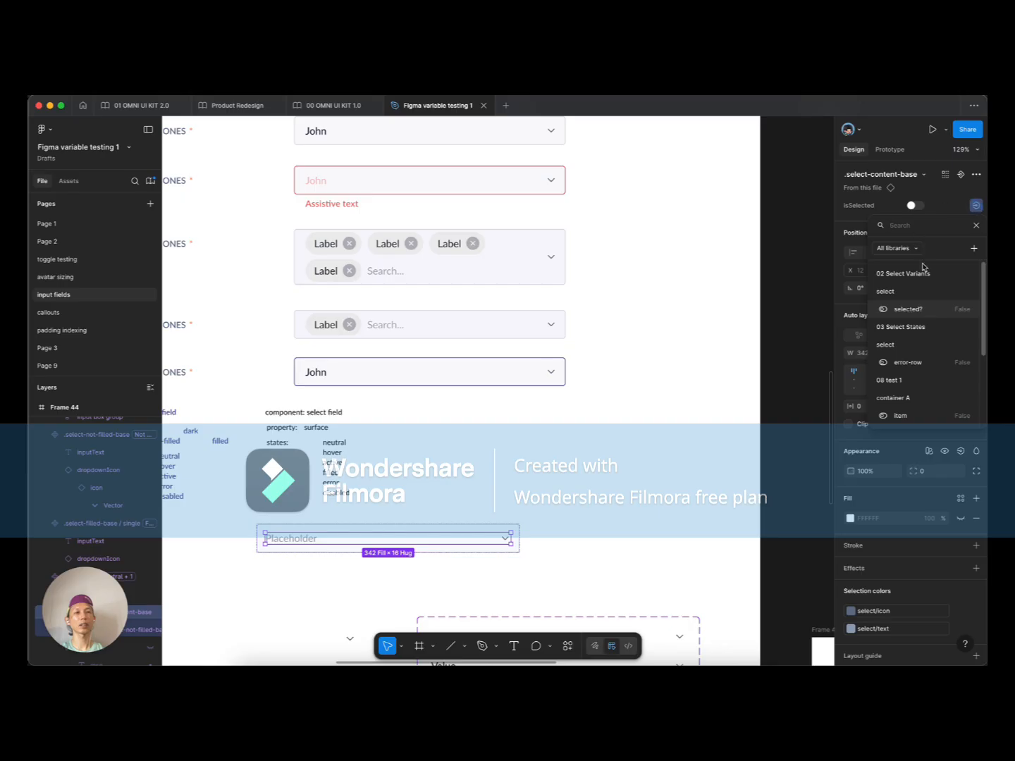
left_click(929, 314)
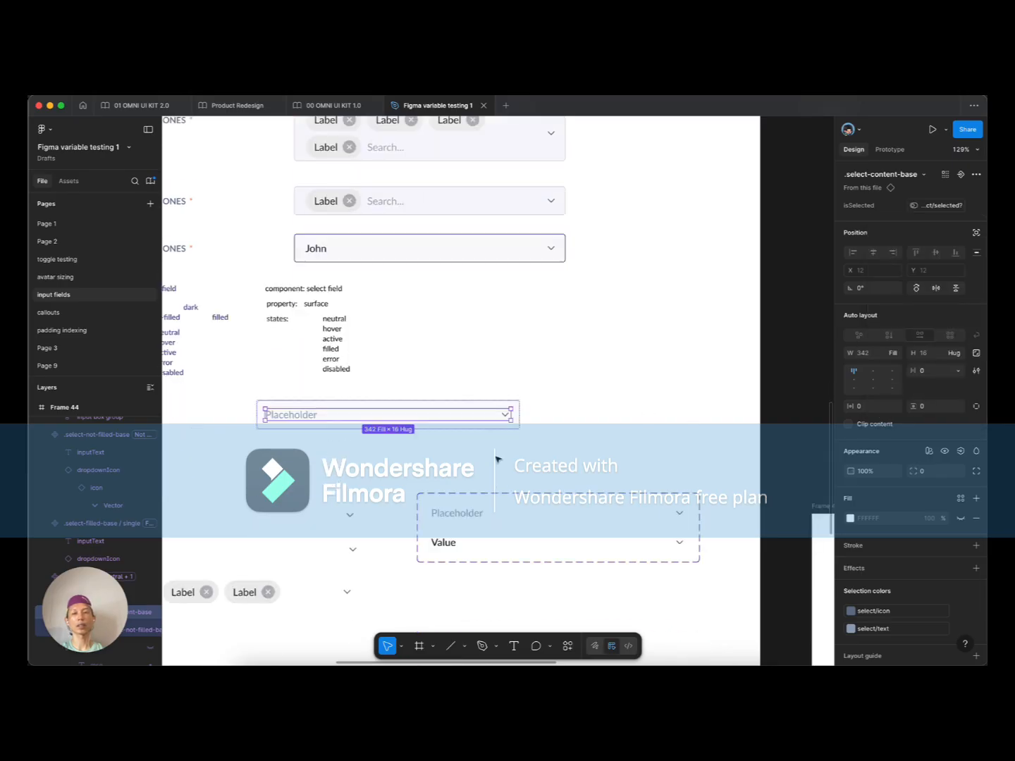
scroll(498, 459, "down", 3)
left_click(589, 373)
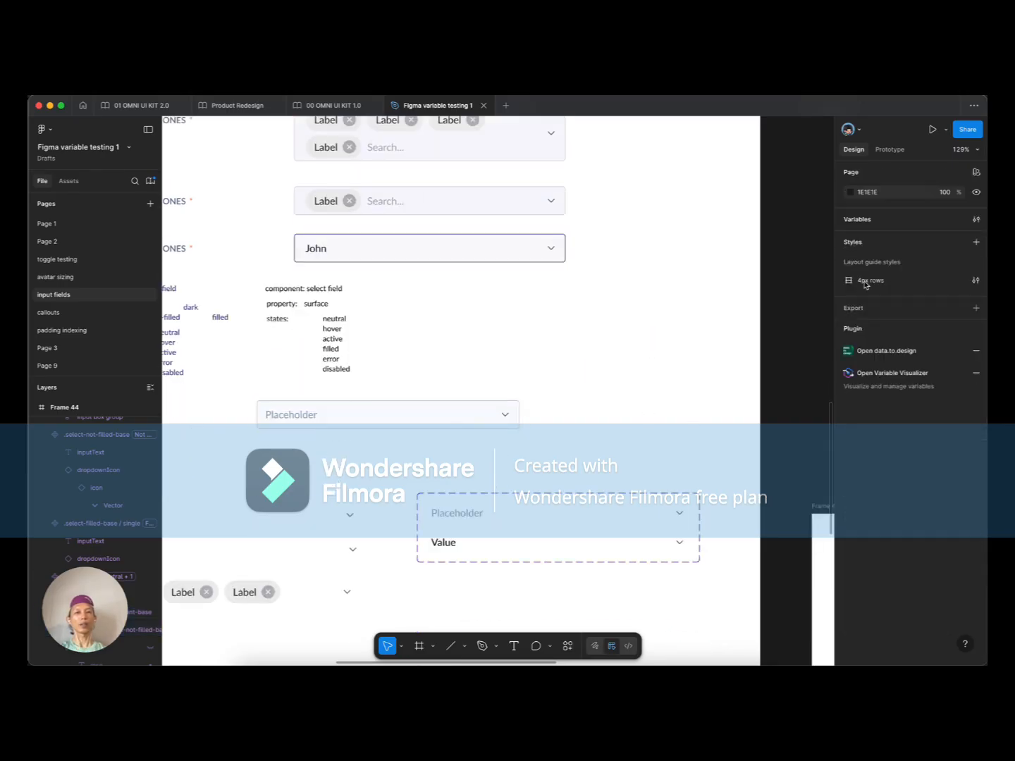
Step: Reopen the local variables to check selected? in 02 Select Variants
left_click(976, 220)
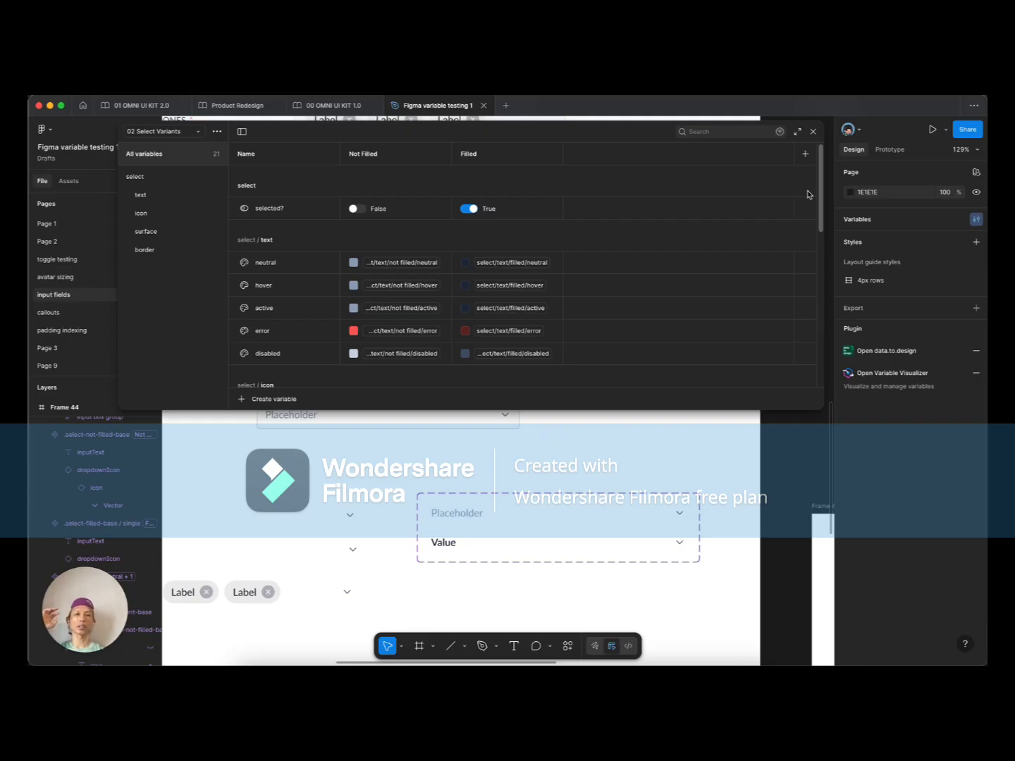
Step: Close the variables and inspect the select-content-base set's isSelected false and true variants
left_click(812, 131)
left_click(483, 514)
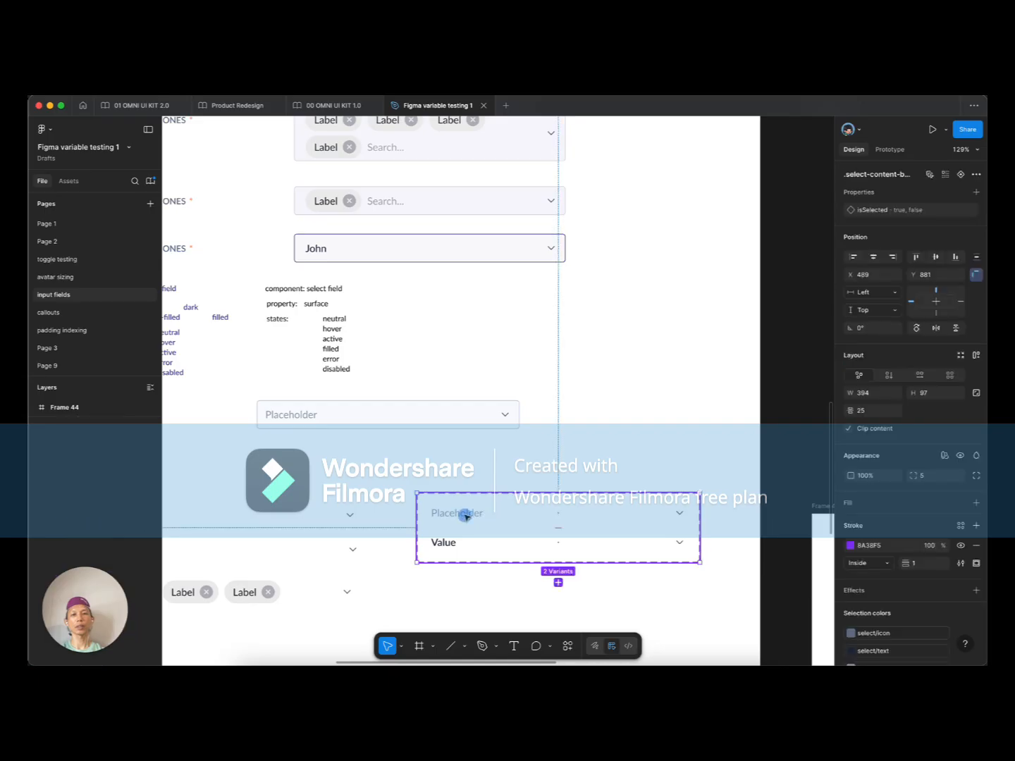
left_click(466, 514)
scroll(478, 494, "down", 1)
scroll(477, 485, "up", 5)
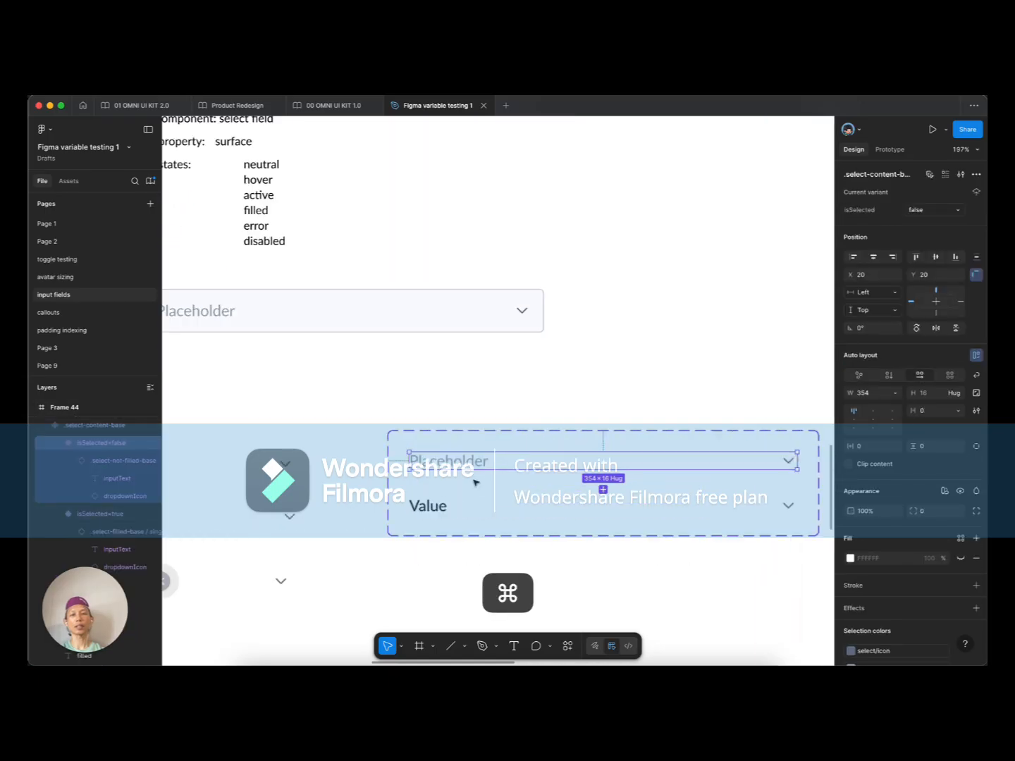
left_click(468, 446)
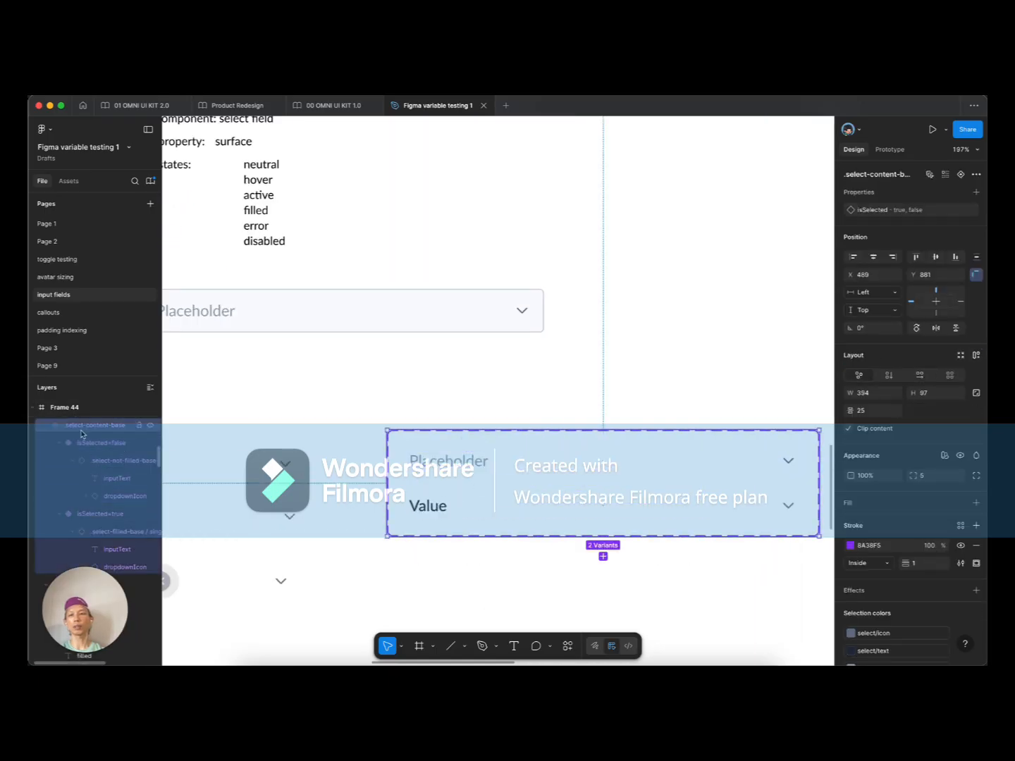
left_click(451, 466)
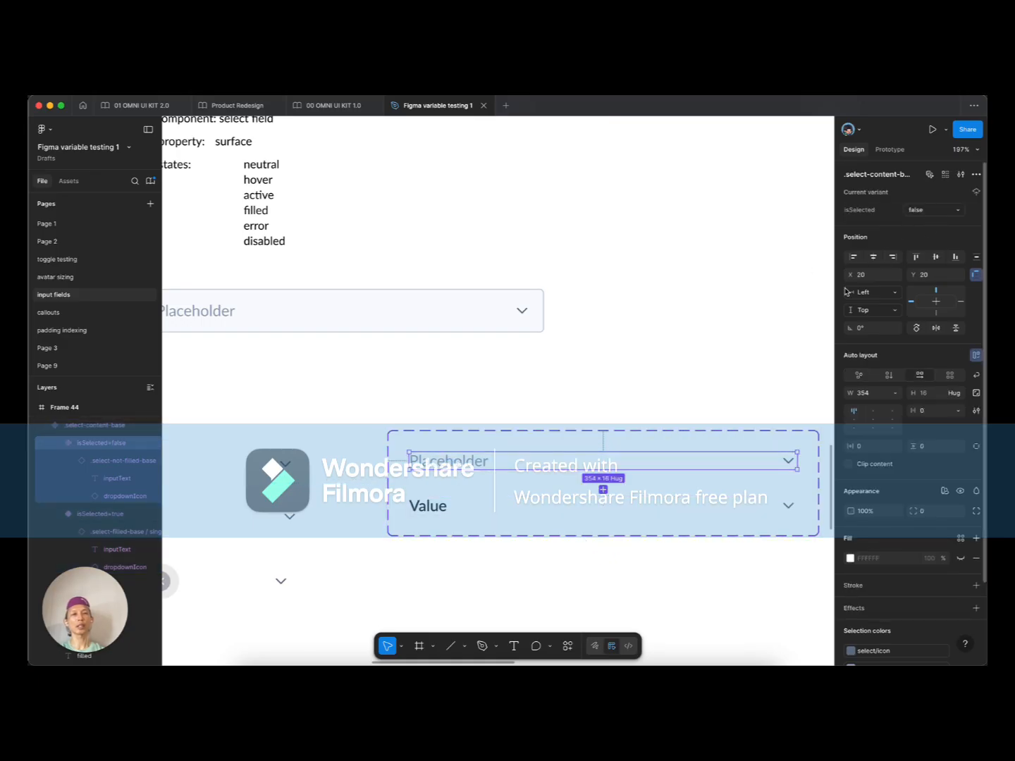
left_click(441, 508)
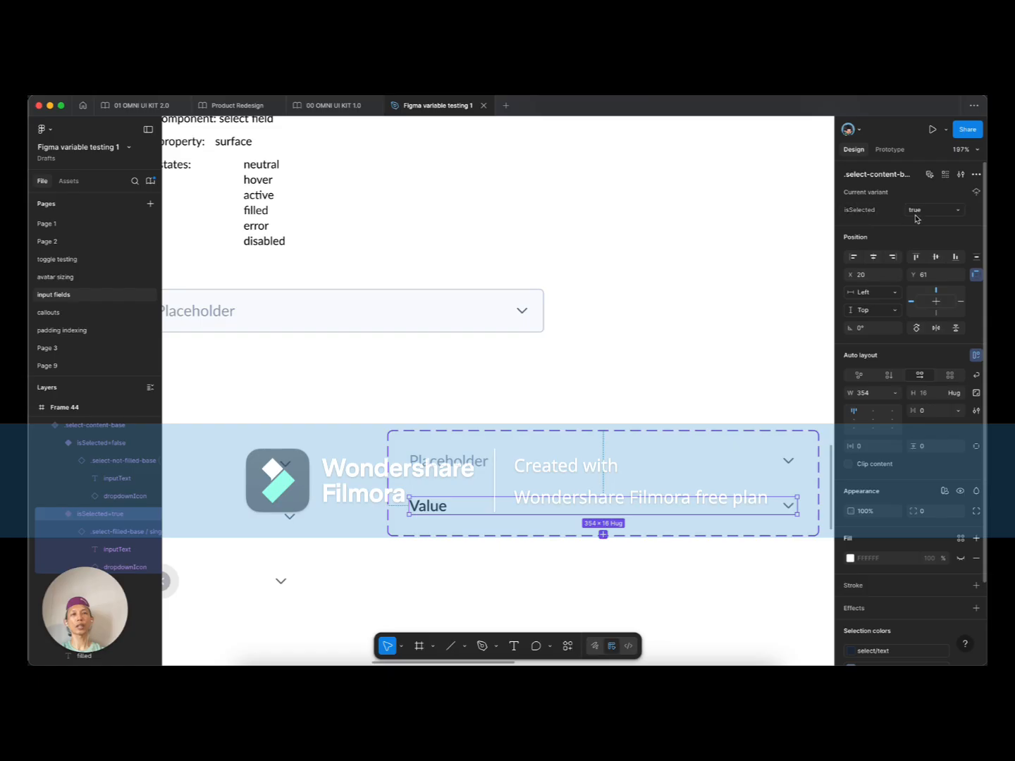
Step: Inspect the Placeholder field's inner select-content-base layer, then select the whole field
left_click(554, 370)
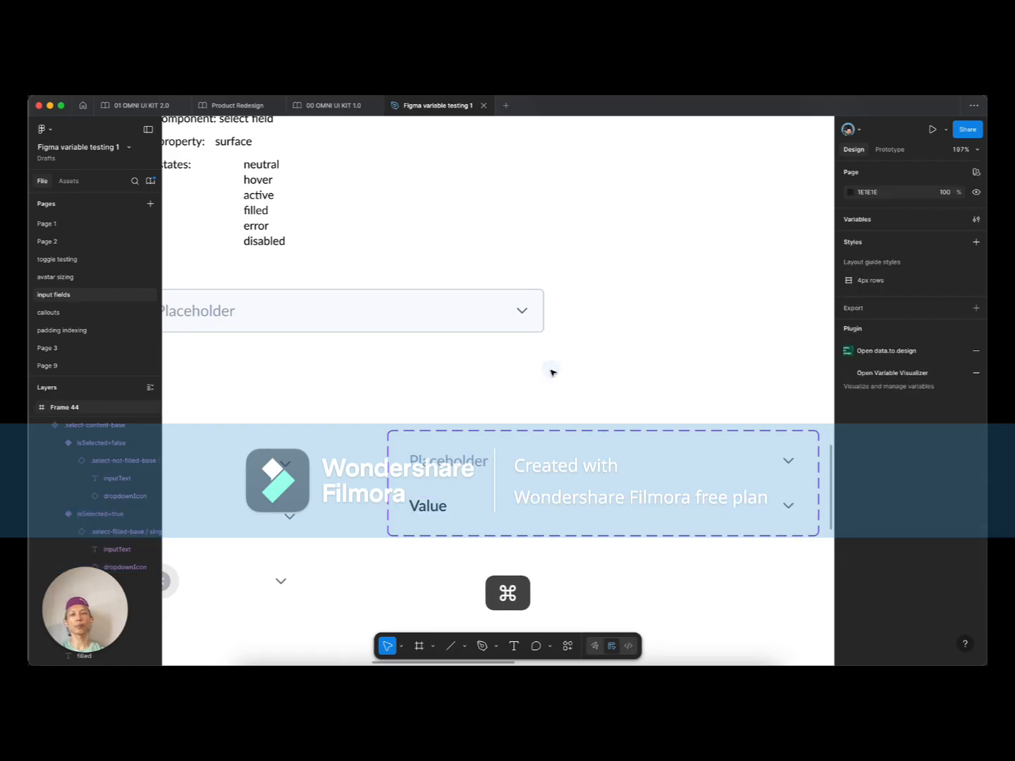
scroll(554, 370, "down", 3)
left_click(267, 323, "super")
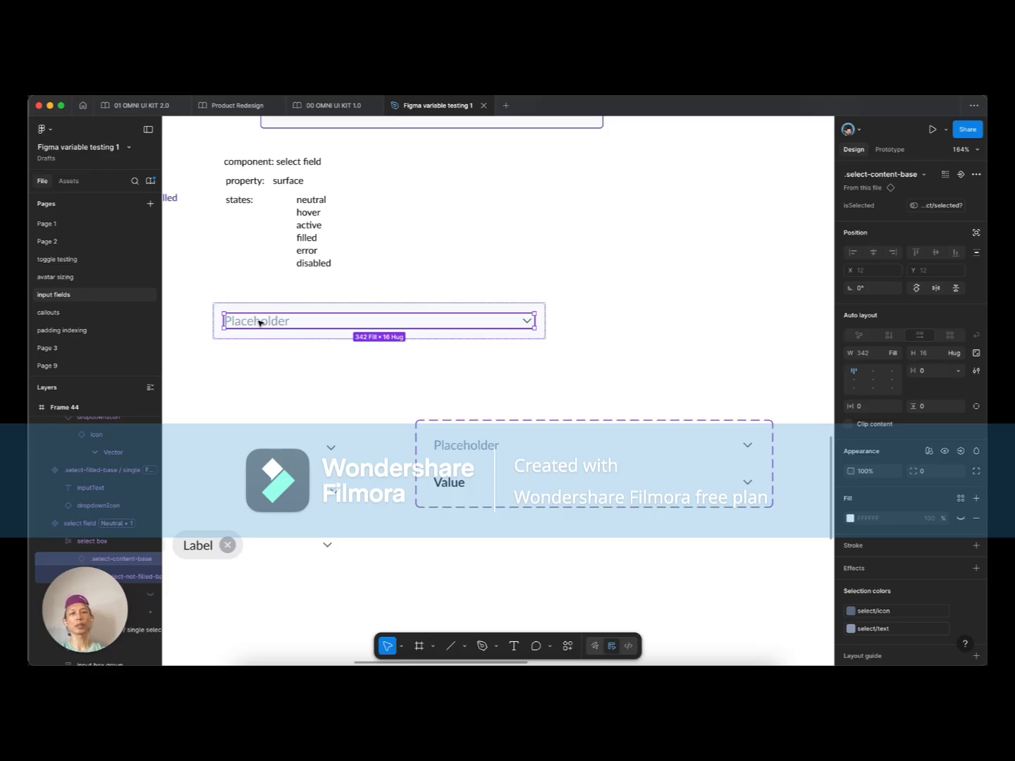
left_click(680, 343)
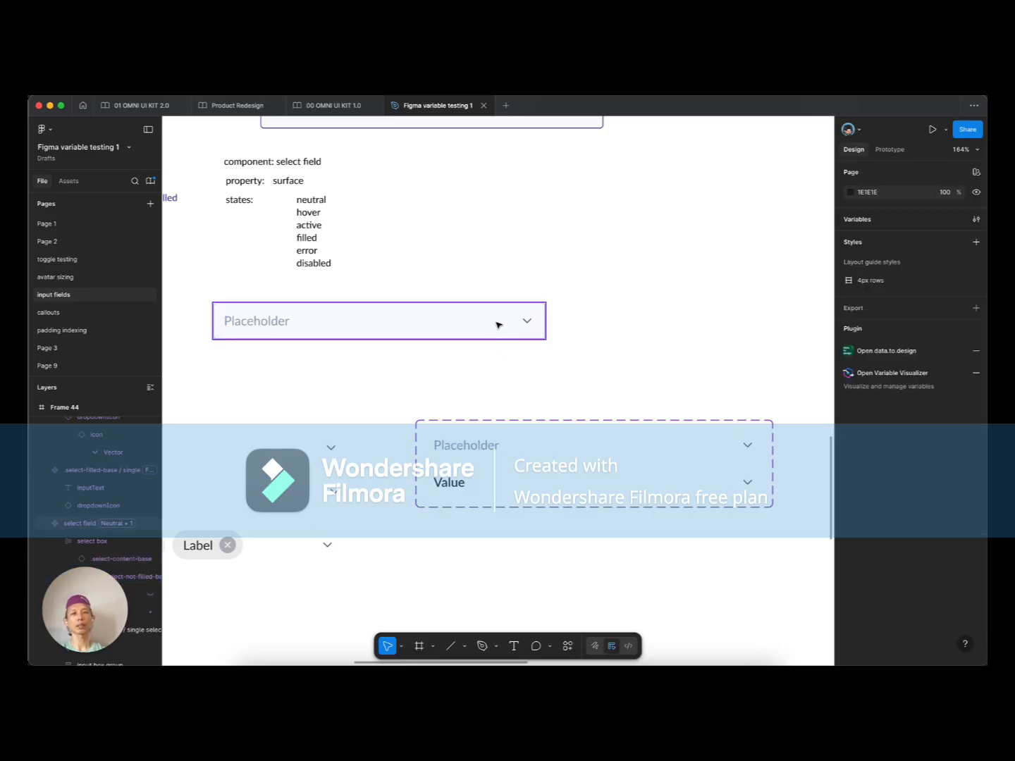
left_click(498, 324)
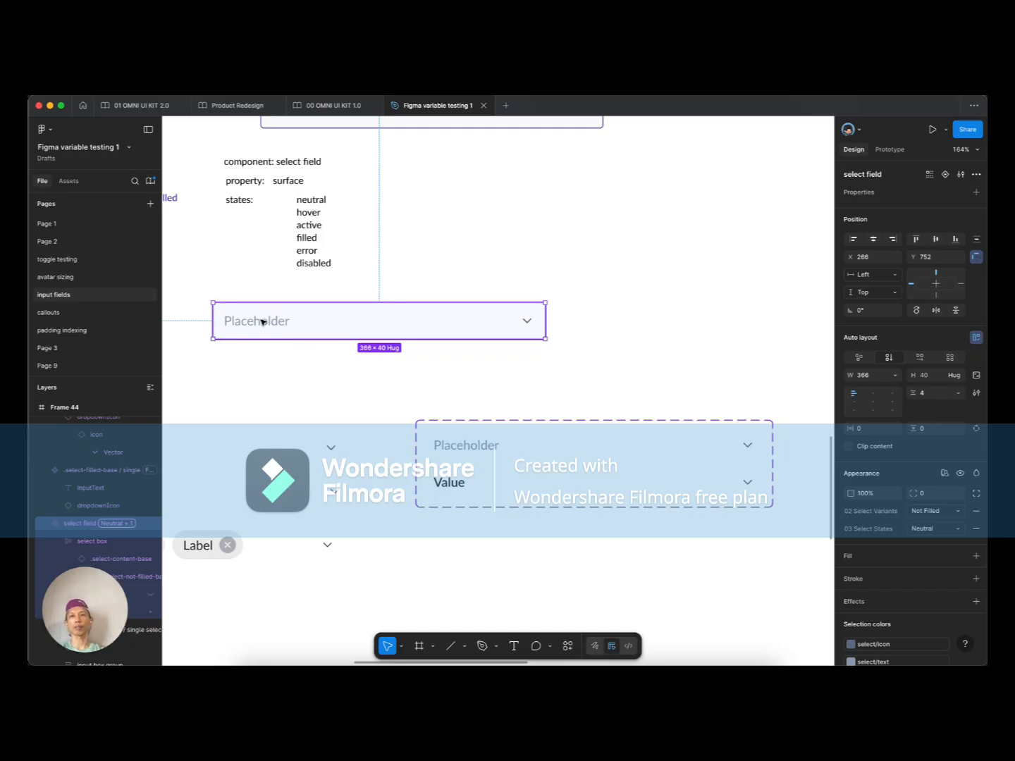
scroll(263, 326, "down", 5)
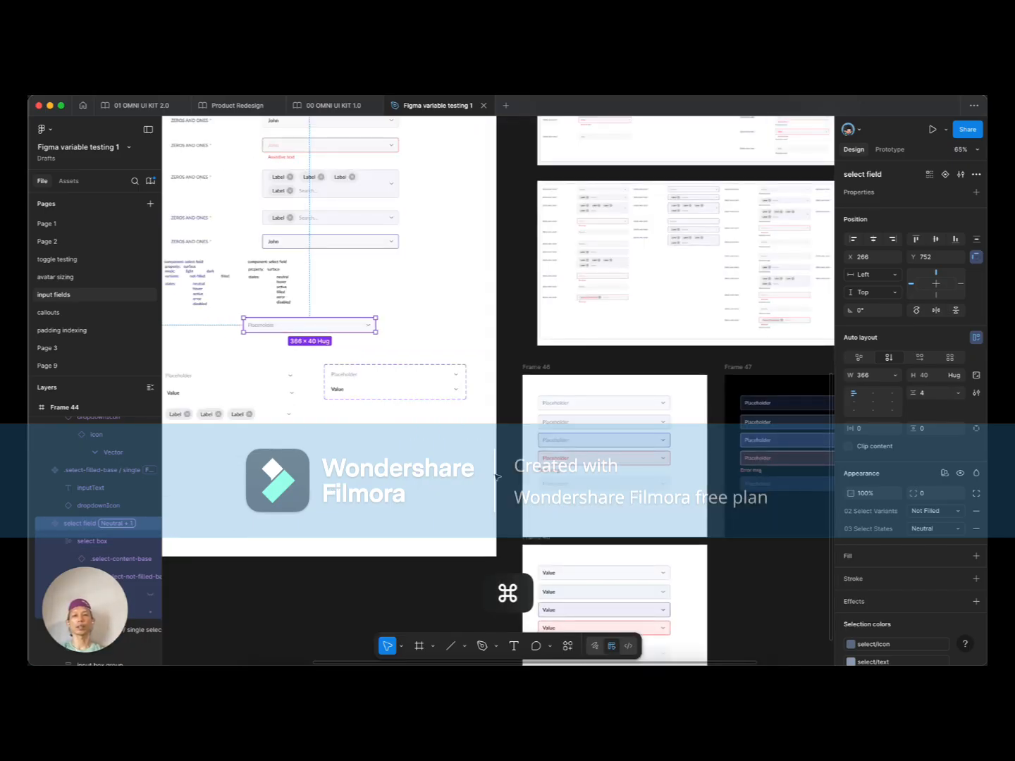
scroll(455, 426, "down", 2)
scroll(455, 427, "right", 1)
scroll(532, 484, "up", 3)
left_click(518, 434)
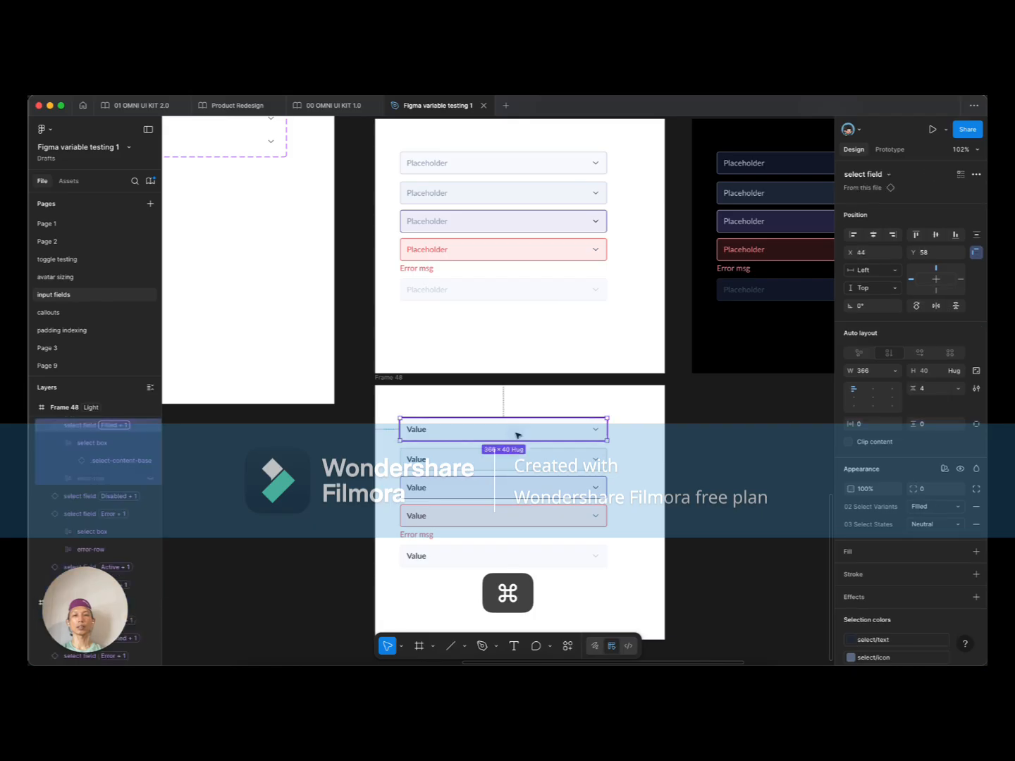
scroll(518, 435, "down", 1)
scroll(518, 433, "up", 3)
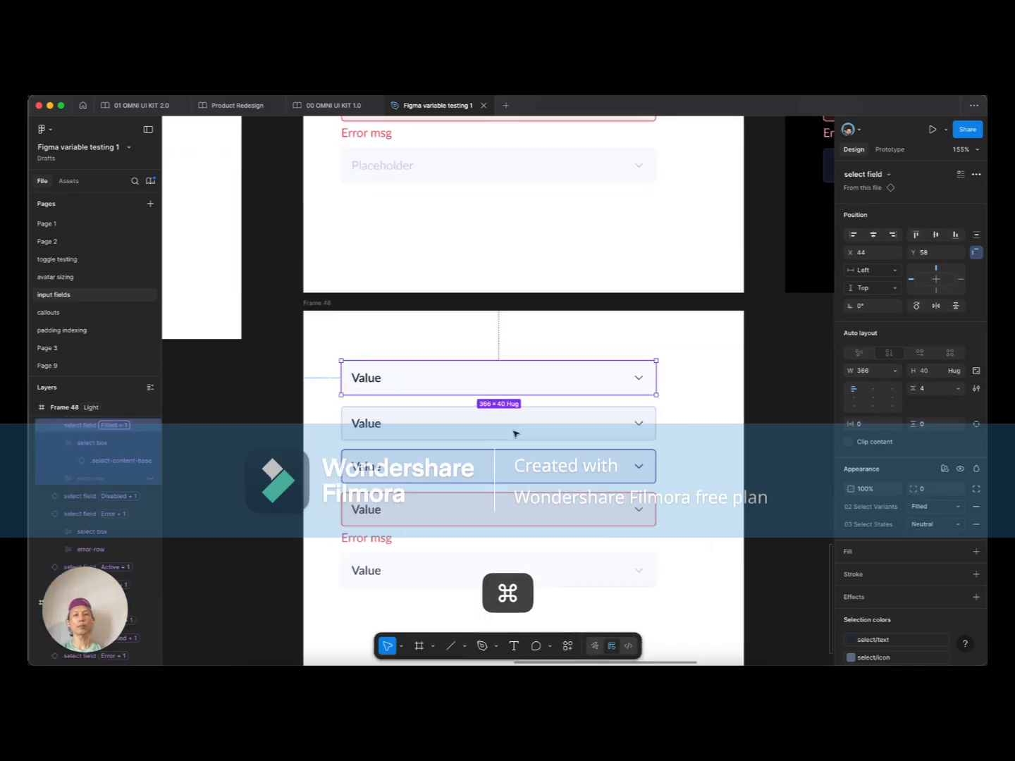
left_click(437, 427)
left_click(423, 463)
left_click(429, 517)
left_click(389, 574)
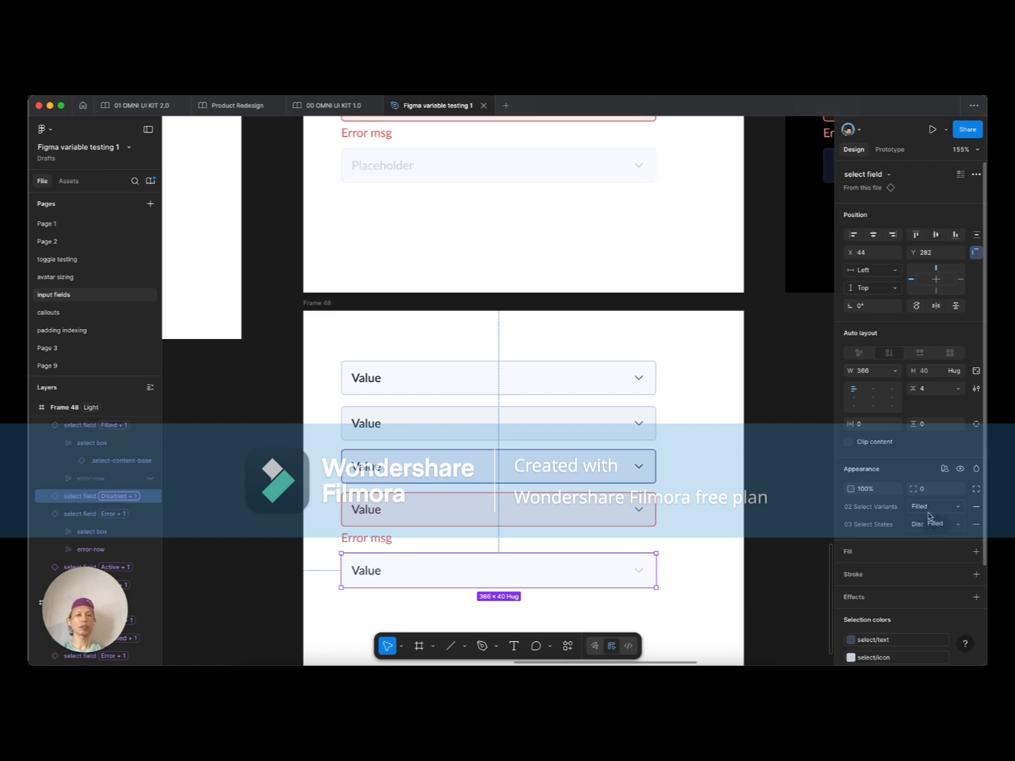
scroll(709, 459, "down", 5)
left_click(405, 317)
left_click_drag(333, 290, 558, 406)
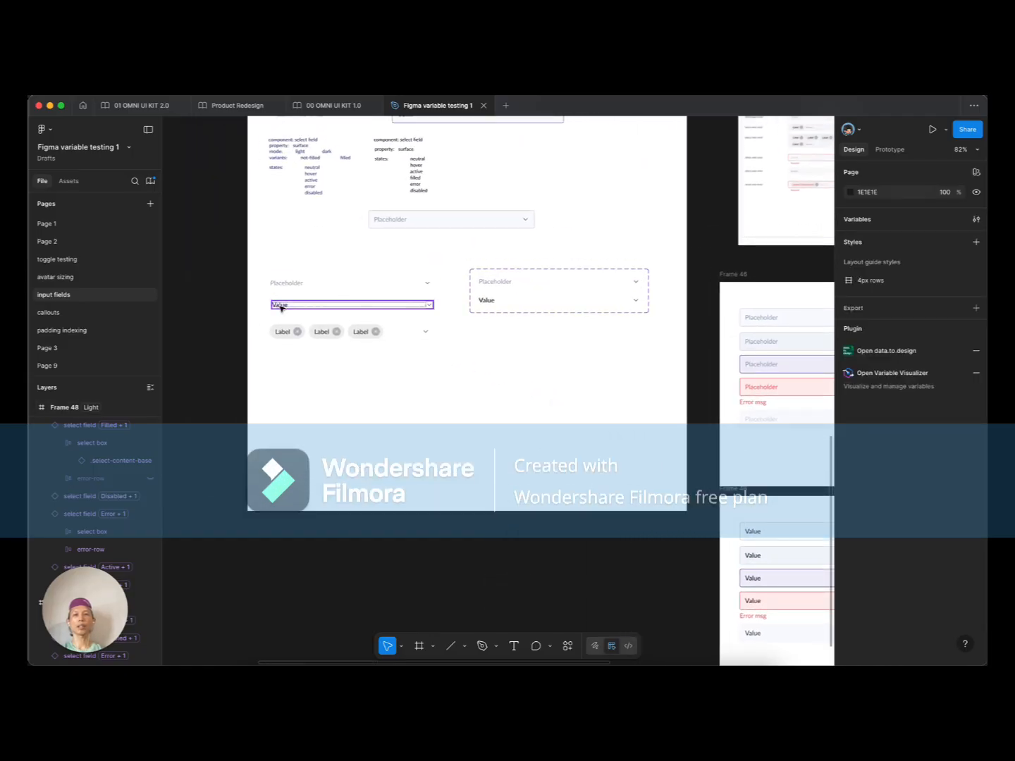
left_click(280, 308, "super")
scroll(278, 304, "up", 2)
left_click(528, 300)
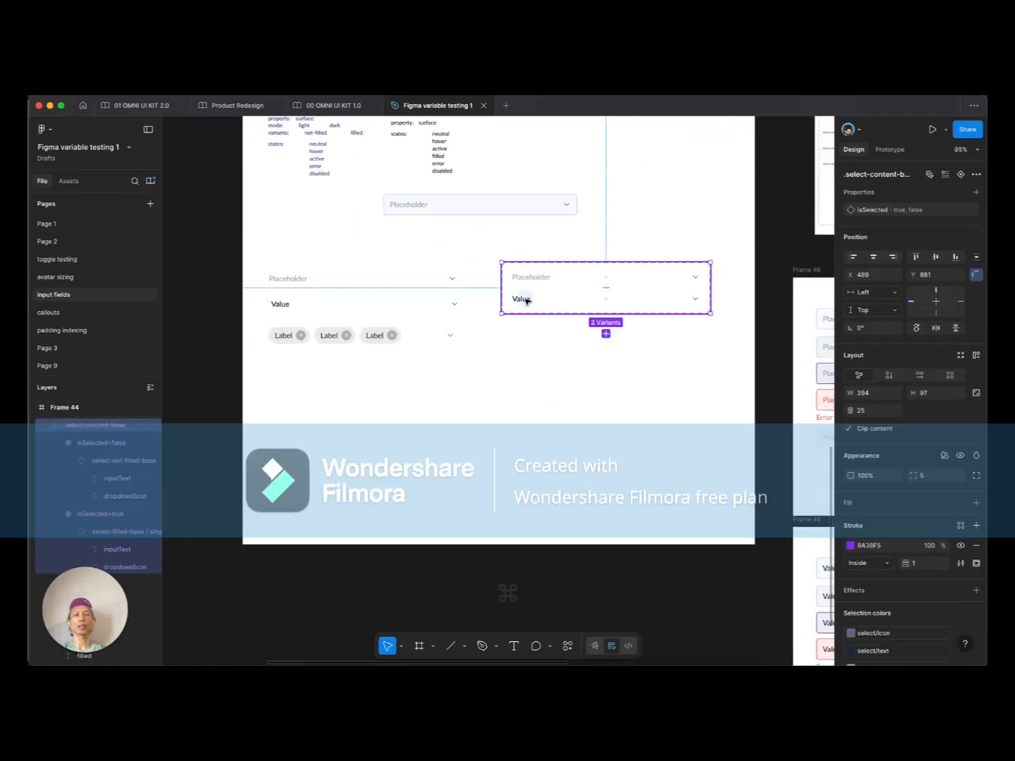
double_click(526, 300)
left_click(536, 280)
left_click(534, 300)
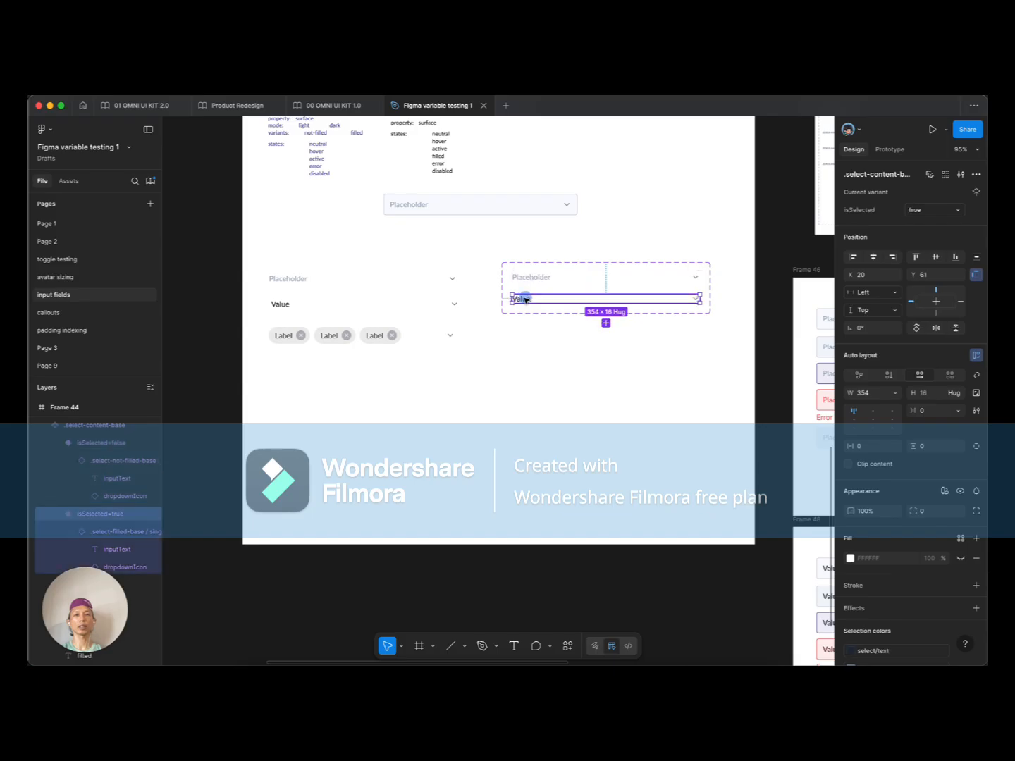
left_click(484, 373)
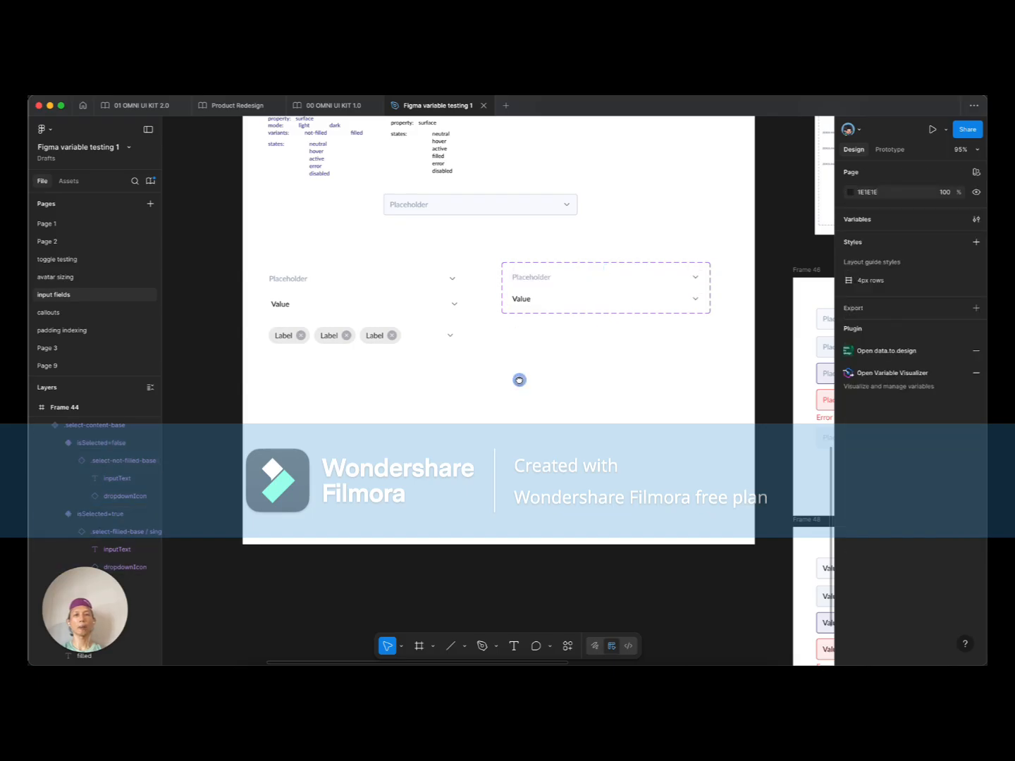
scroll(518, 381, "down", 5)
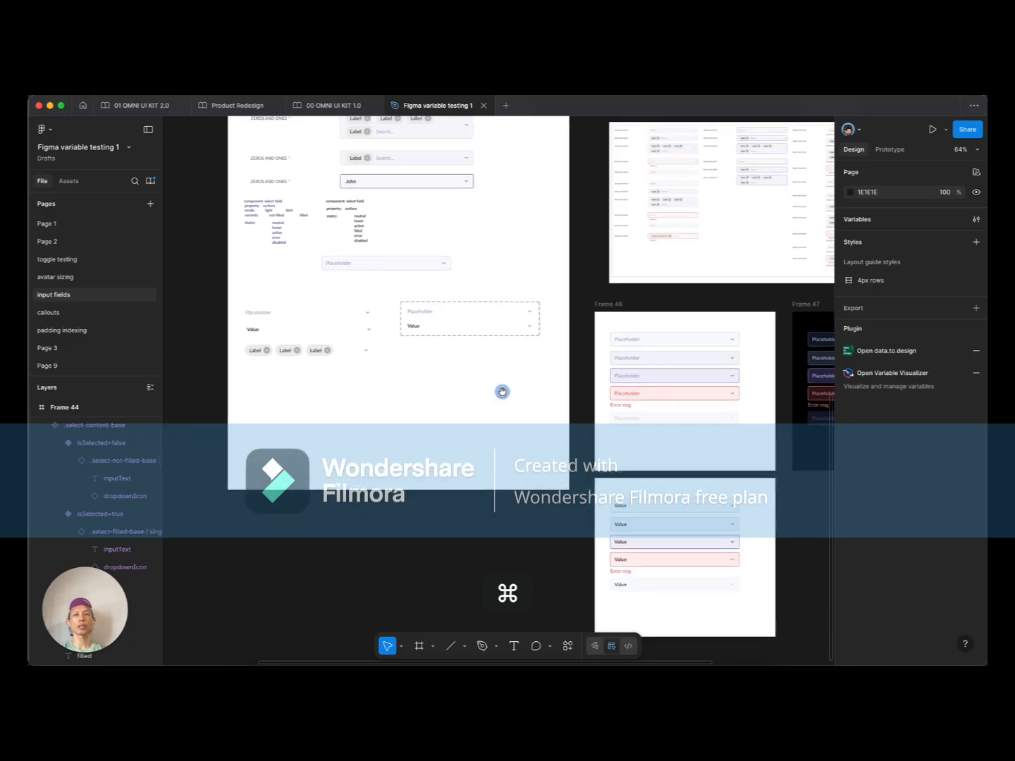
scroll(335, 349, "up", 3)
scroll(336, 353, "down", 8)
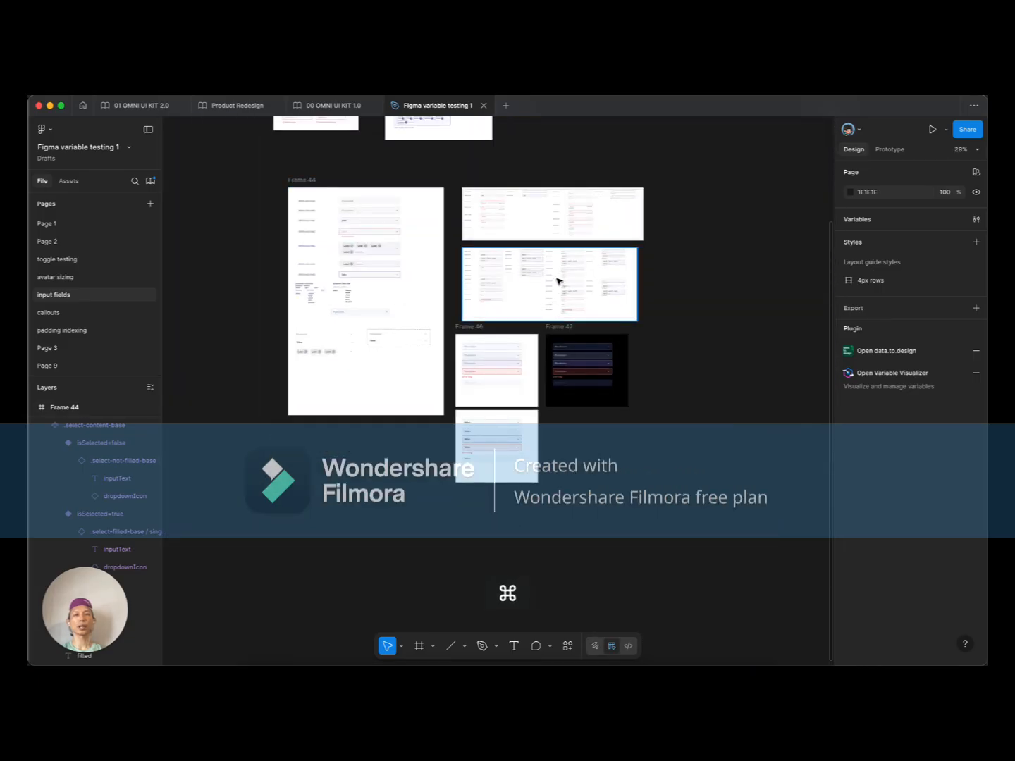
scroll(480, 262, "up", 10)
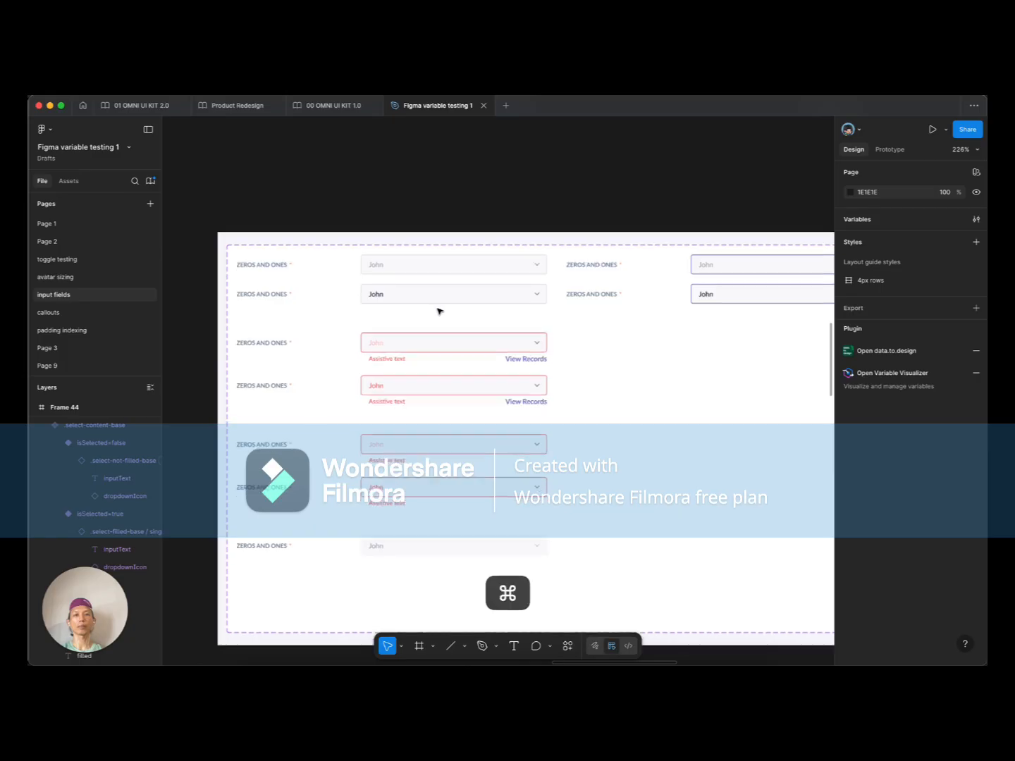
scroll(431, 304, "down", 3)
scroll(472, 274, "up", 5)
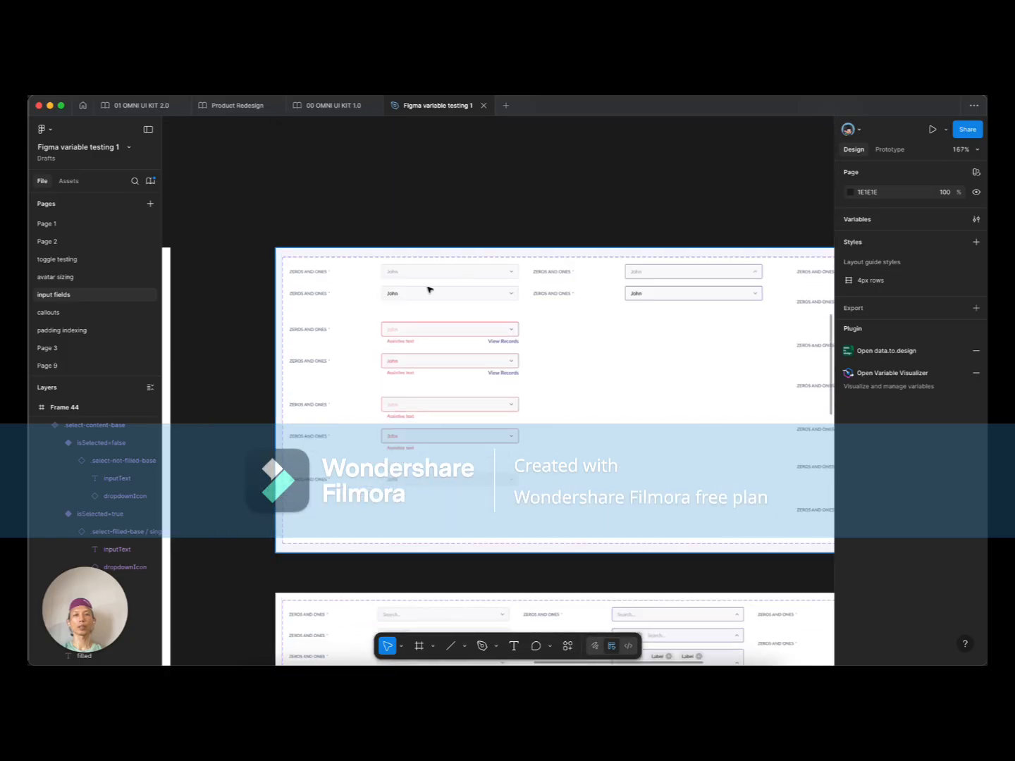
scroll(409, 274, "up", 3)
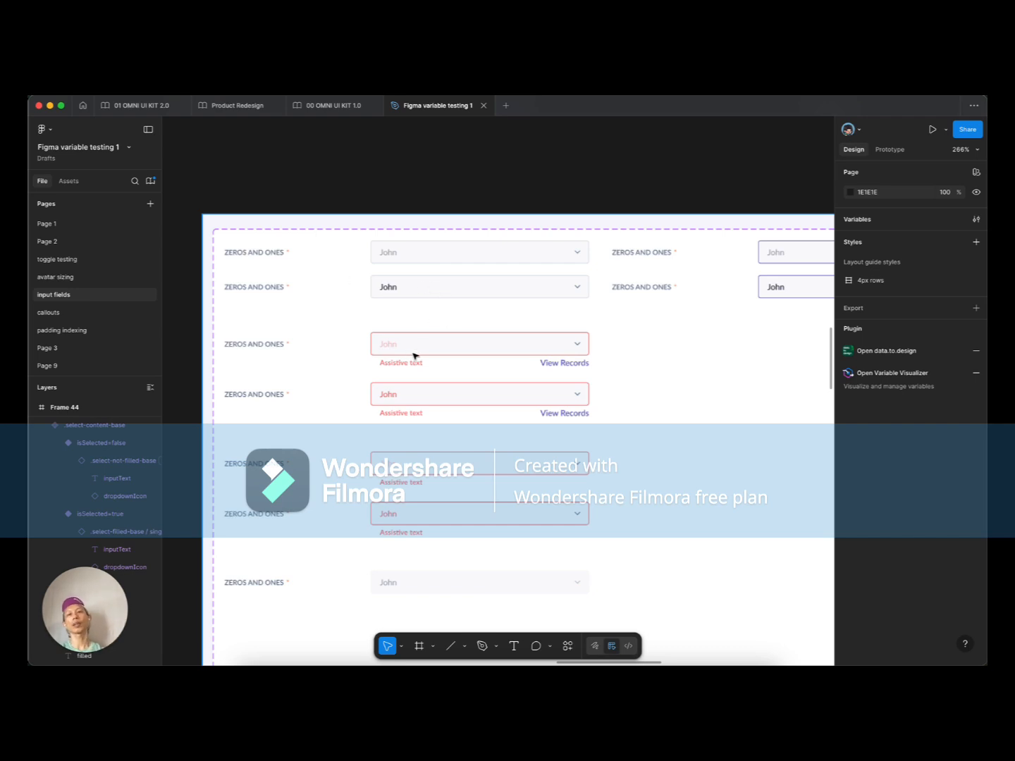
scroll(444, 327, "down", 3)
scroll(460, 365, "right", 3)
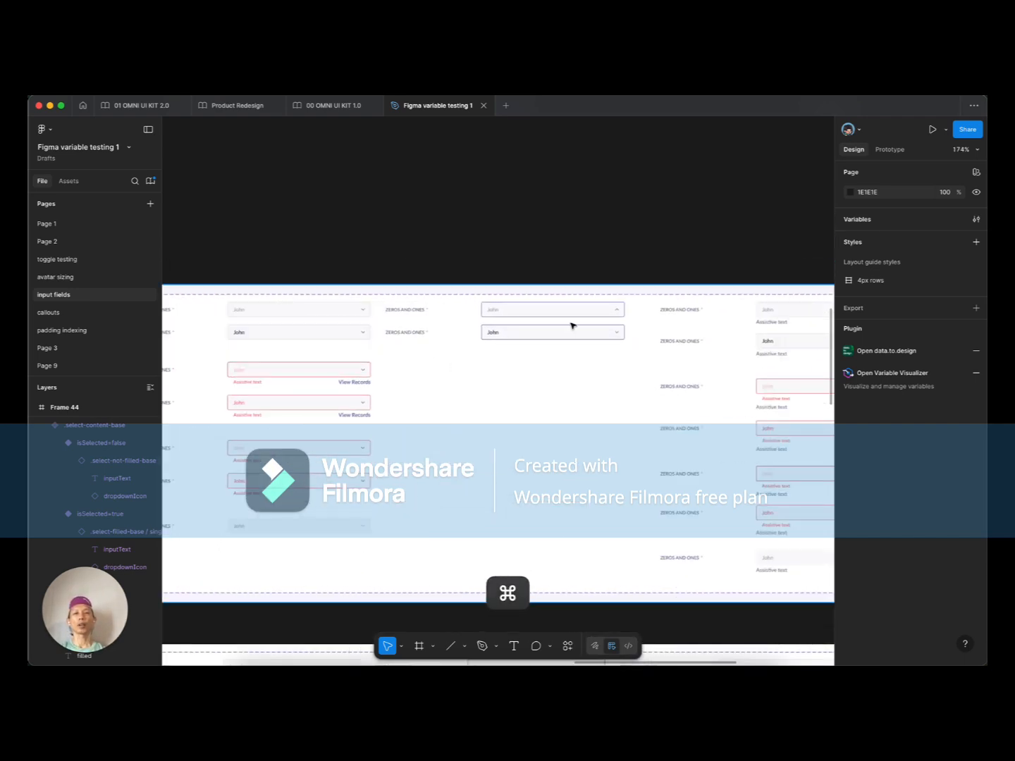
scroll(573, 327, "up", 5)
scroll(423, 303, "down", 4)
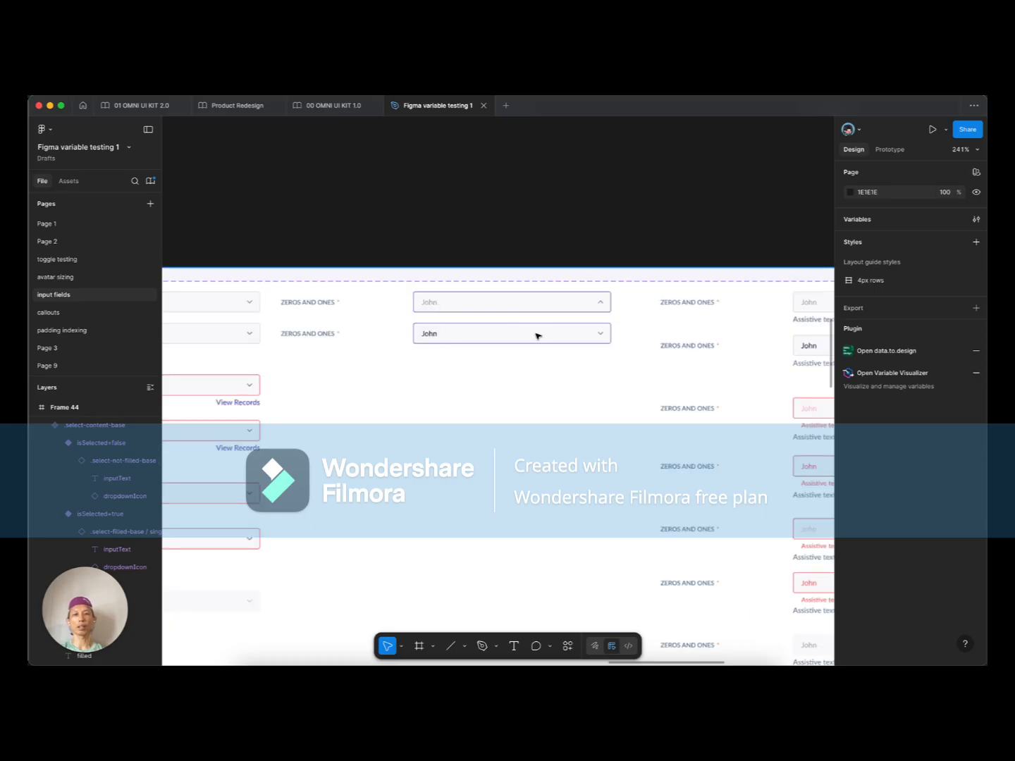
scroll(627, 399, "right", 5)
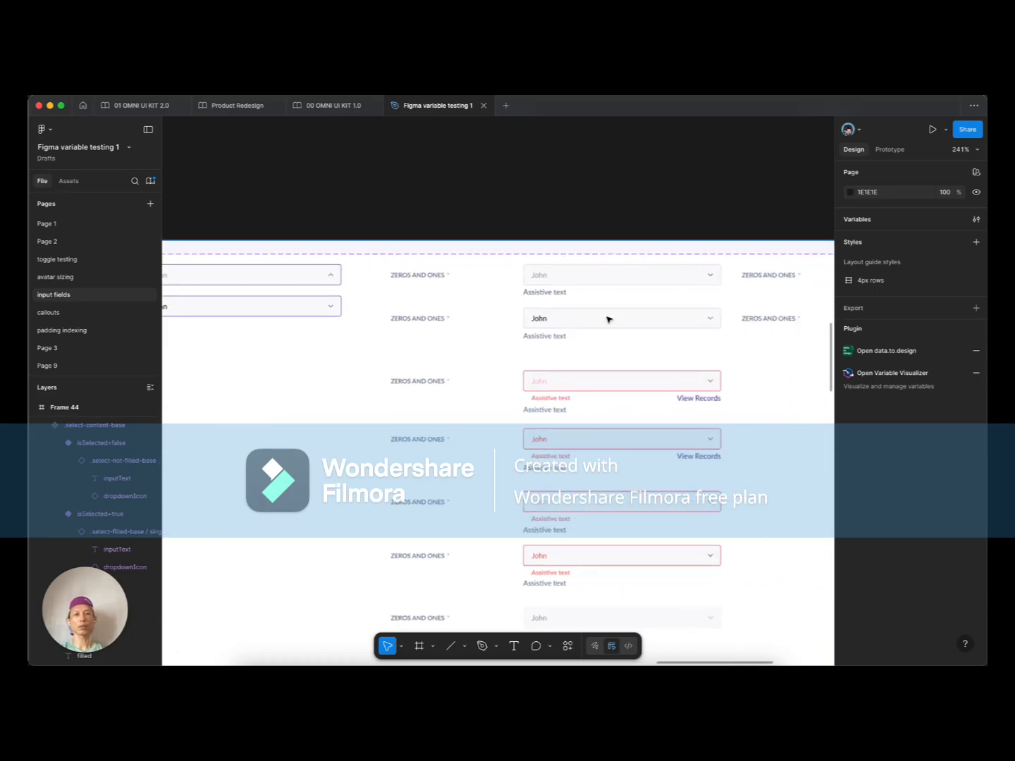
scroll(606, 300, "down", 5)
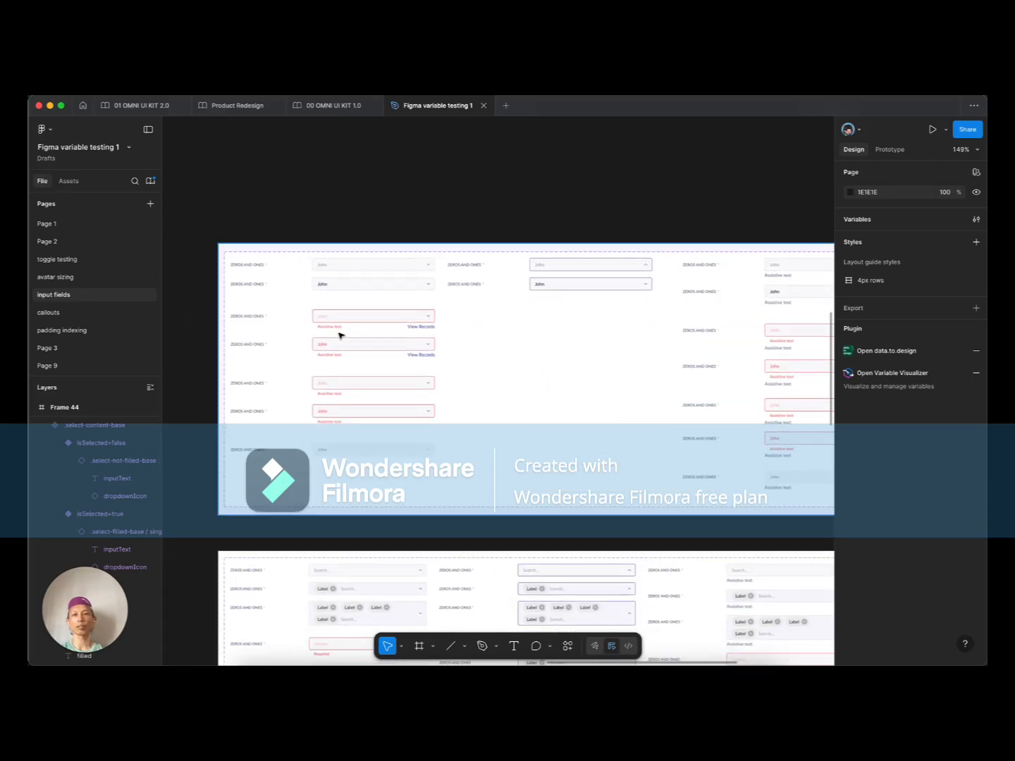
scroll(314, 465, "down", 5)
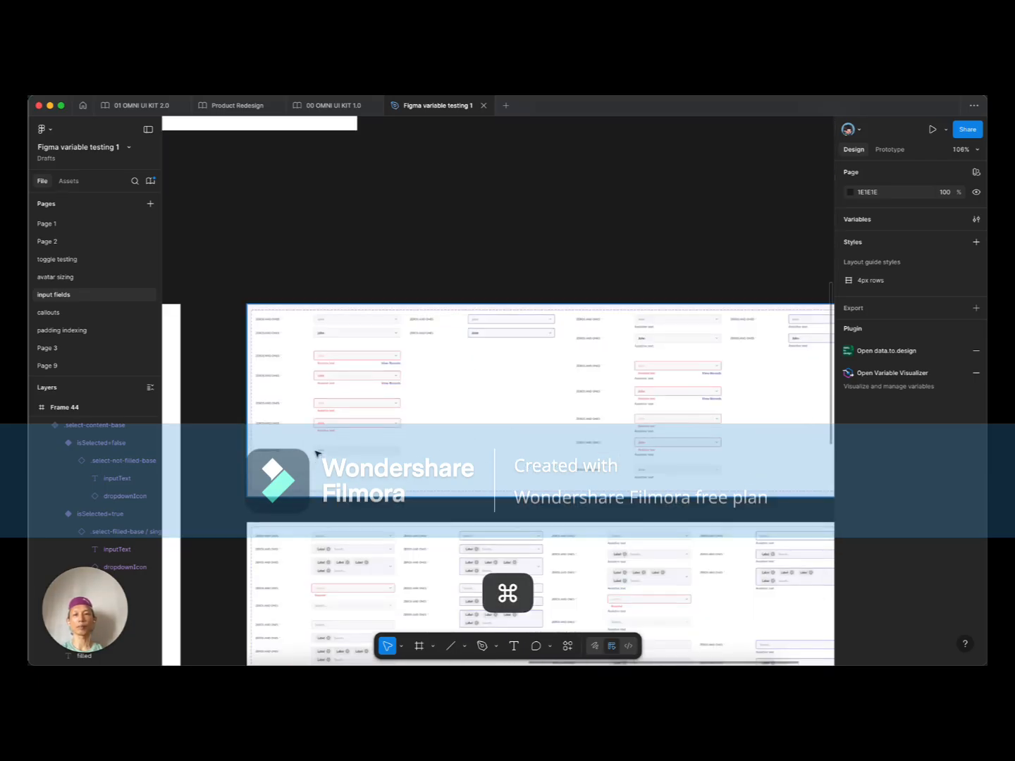
scroll(348, 390, "up", 5)
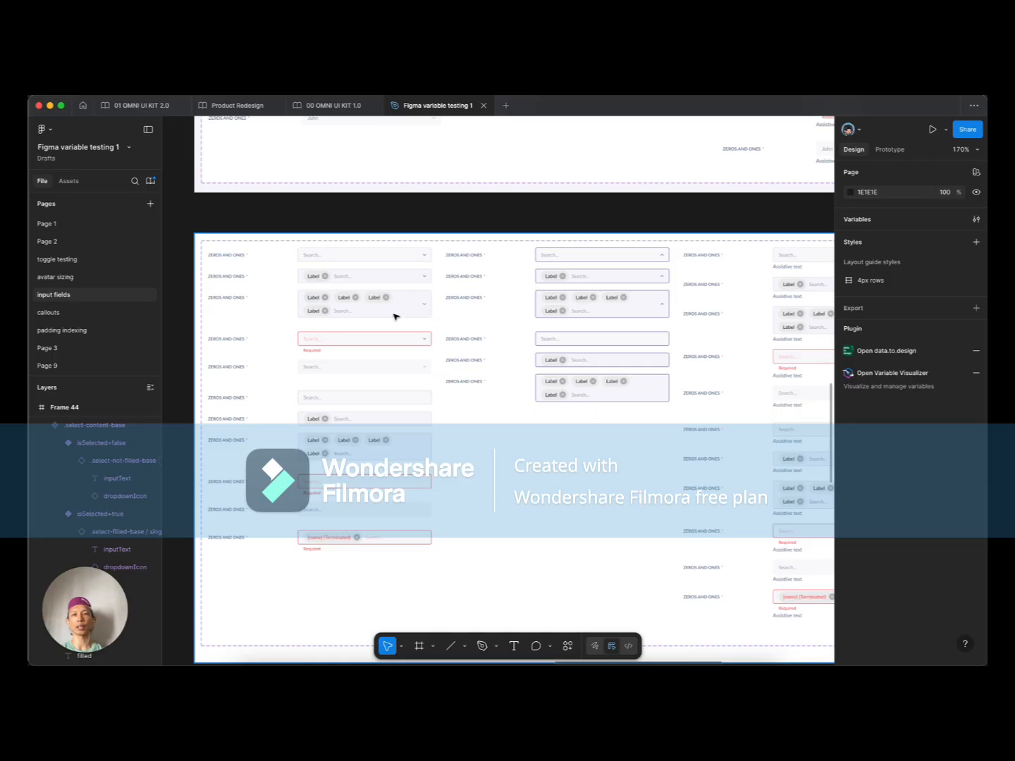
scroll(480, 395, "down", 10)
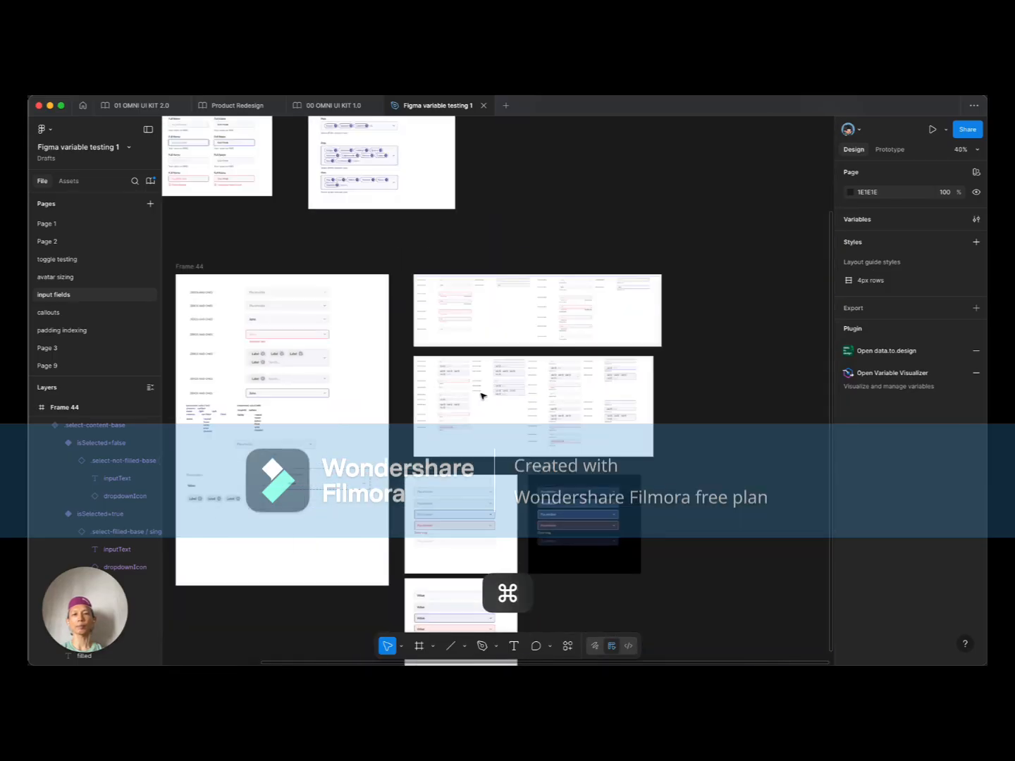
scroll(233, 466, "up", 10)
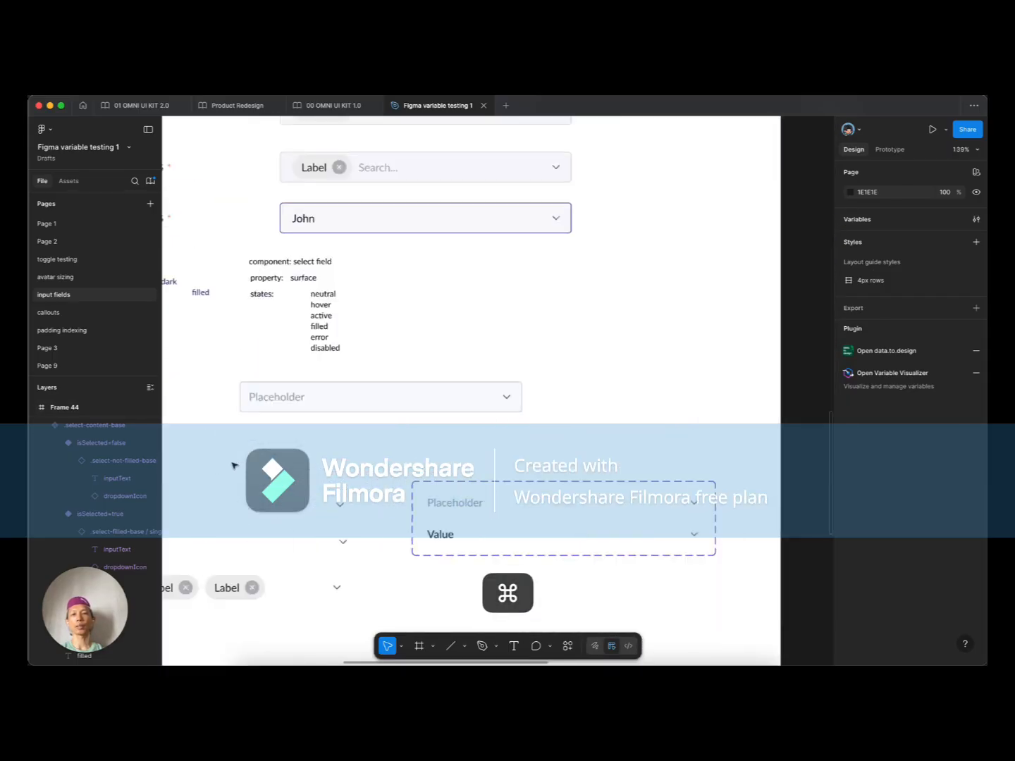
Step: Move the standalone Placeholder select field right, from X 266 to 379
scroll(232, 466, "down", 1)
left_click(345, 337)
scroll(345, 336, "down", 4)
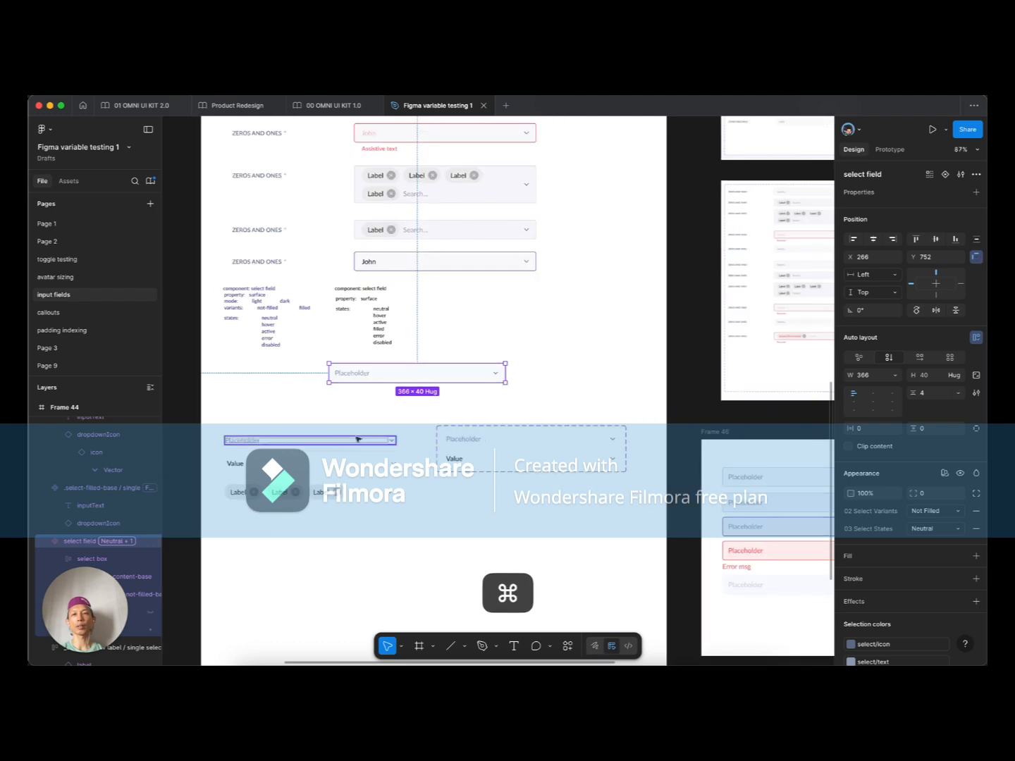
scroll(342, 436, "up", 4)
left_click_drag(359, 342, 445, 351)
Step: Select the dashed select-content-base set and its isSelected=false variant
scroll(404, 416, "down", 2)
scroll(404, 415, "left", 1)
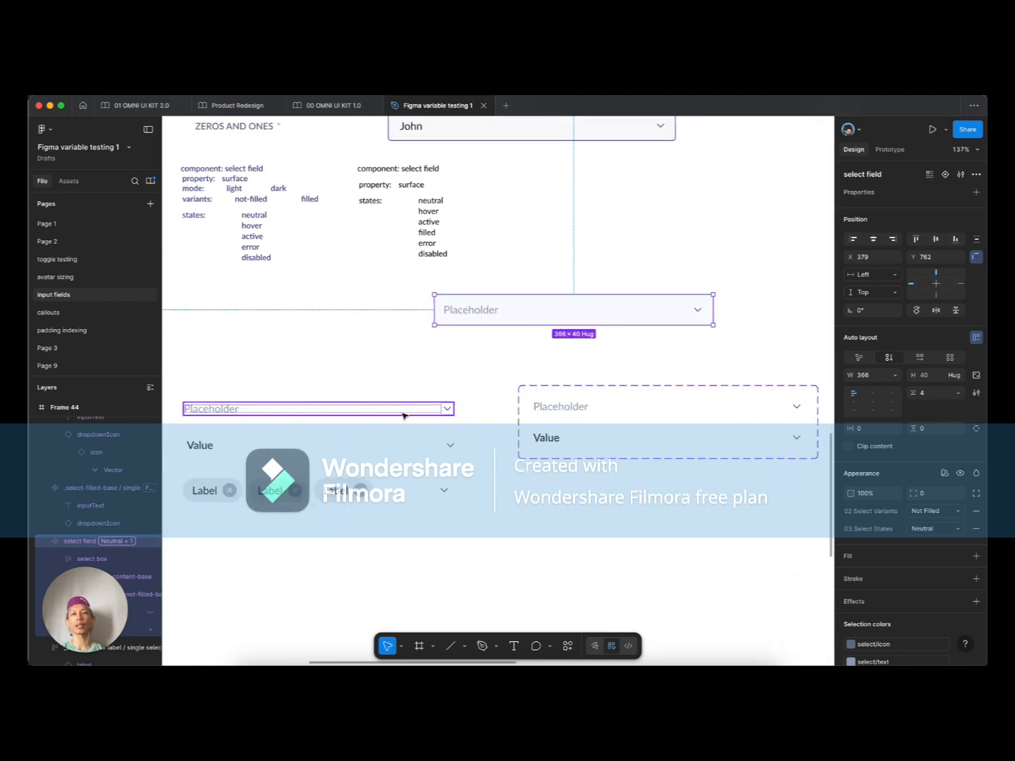
left_click(552, 416)
scroll(555, 413, "right", 2)
scroll(556, 414, "down", 1)
mouse_move(555, 414)
left_mouse_down()
mouse_move(543, 409)
mouse_move(567, 405)
left_mouse_up()
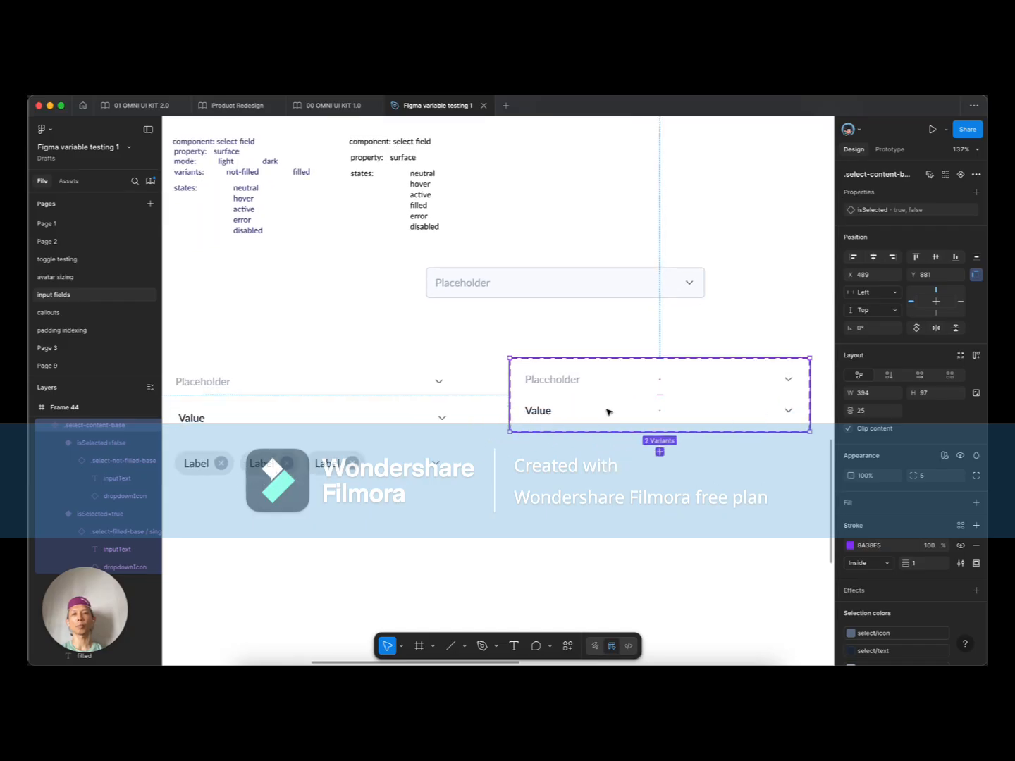
scroll(608, 411, "down", 5)
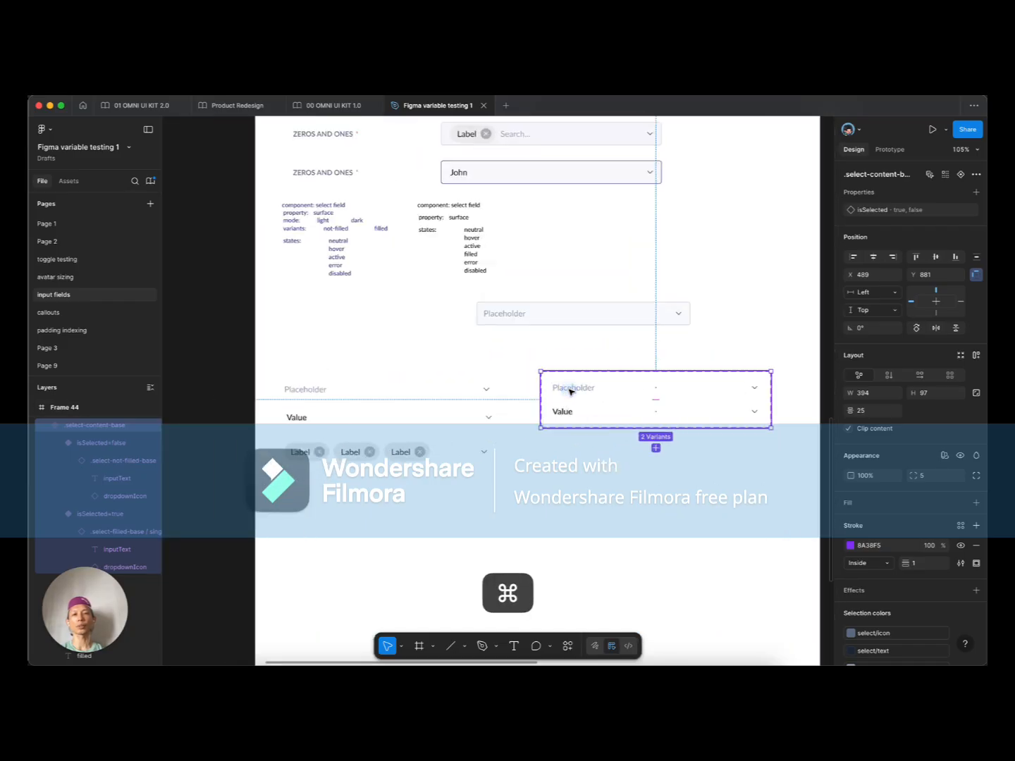
double_click(569, 391)
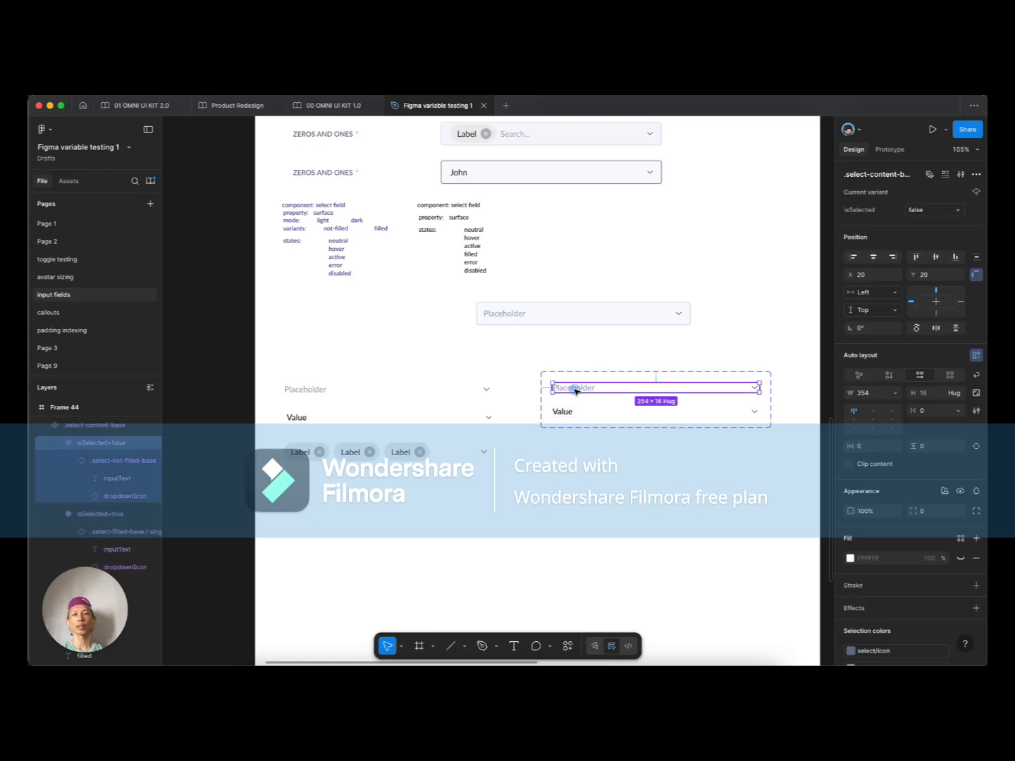
Step: Inspect the Placeholder, Value and Label chips fields in turn, then clear the selection
left_click(306, 391)
left_click(304, 418)
left_click(303, 449)
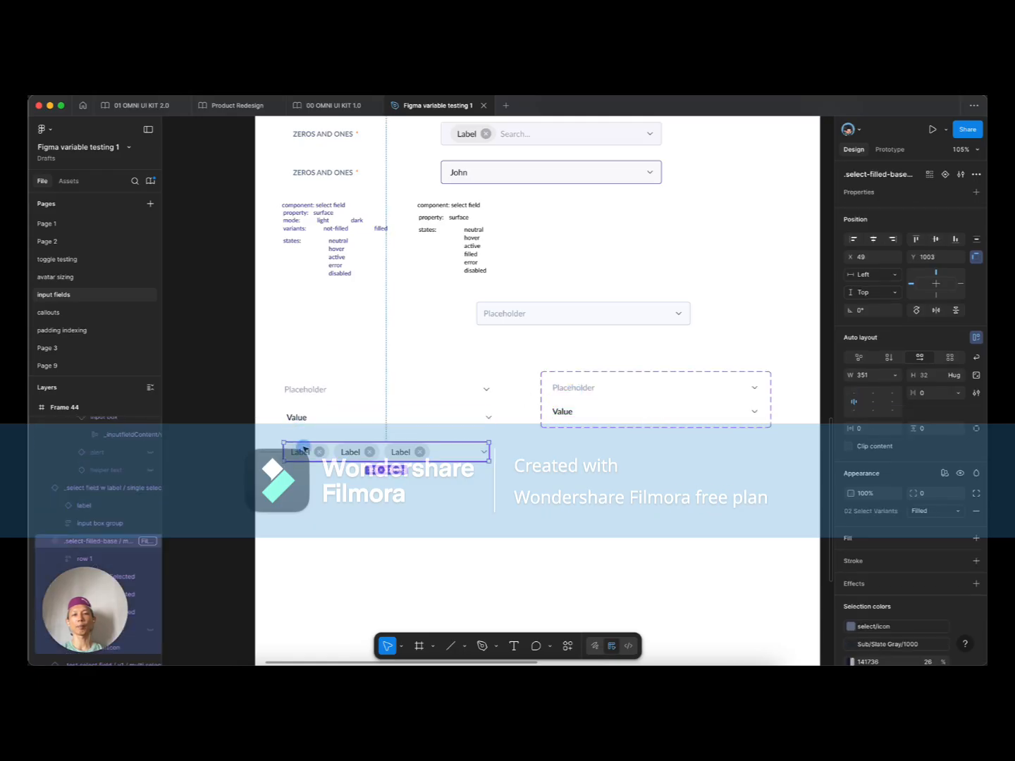
left_click(302, 419)
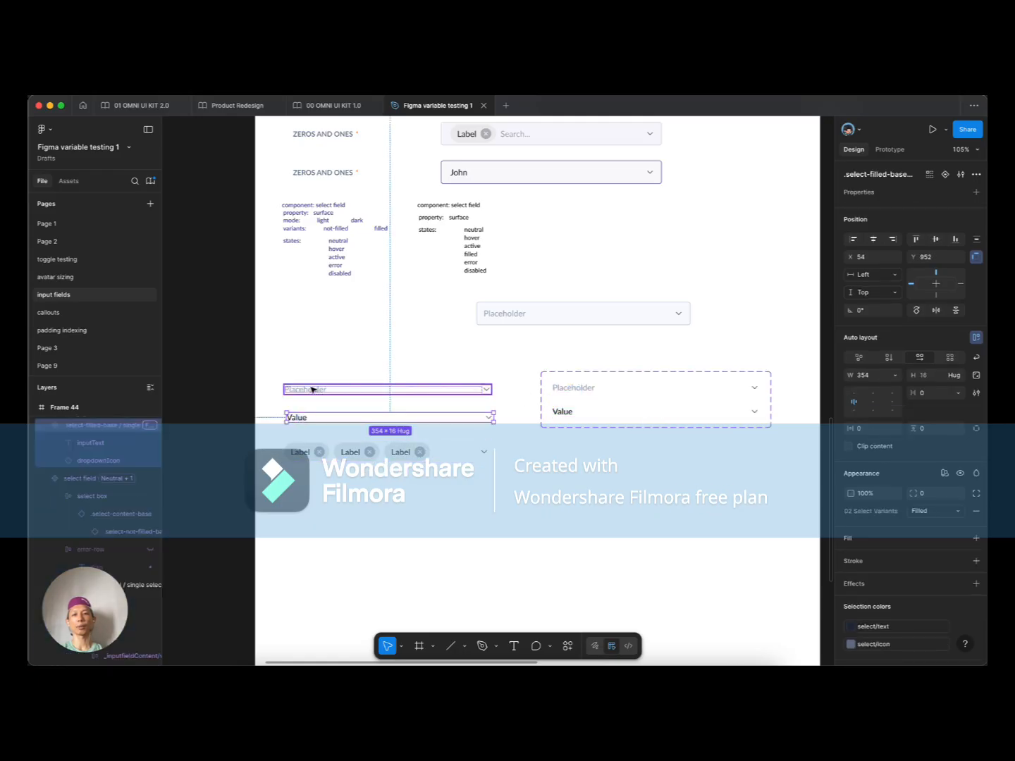
left_click(312, 389)
left_click(302, 451)
scroll(328, 479, "up", 5)
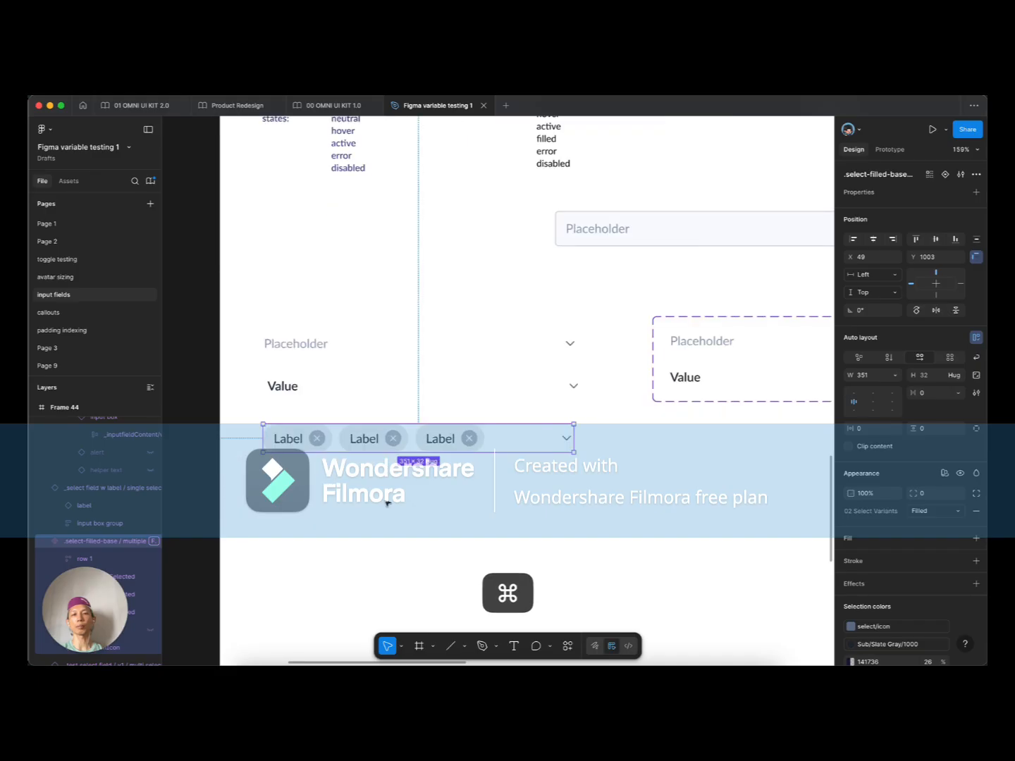
scroll(360, 492, "down", 5)
left_click(519, 485)
scroll(529, 482, "right", 2)
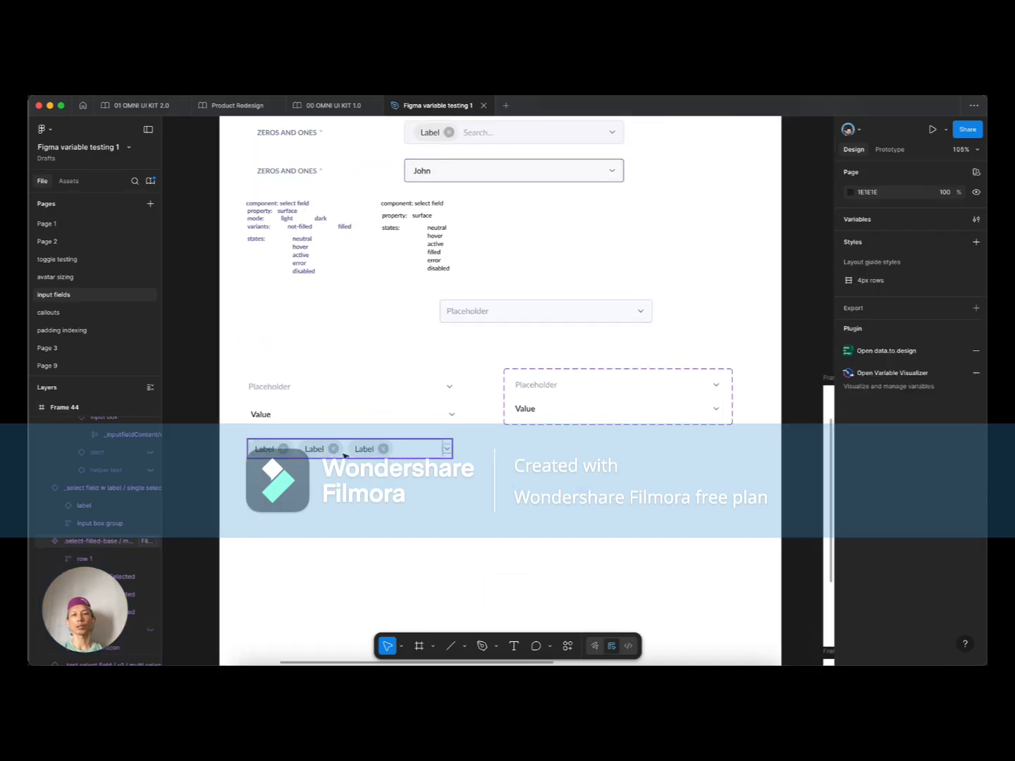
Step: Expose the Placeholder field's text layer as a Text component property
left_click(278, 389, "super")
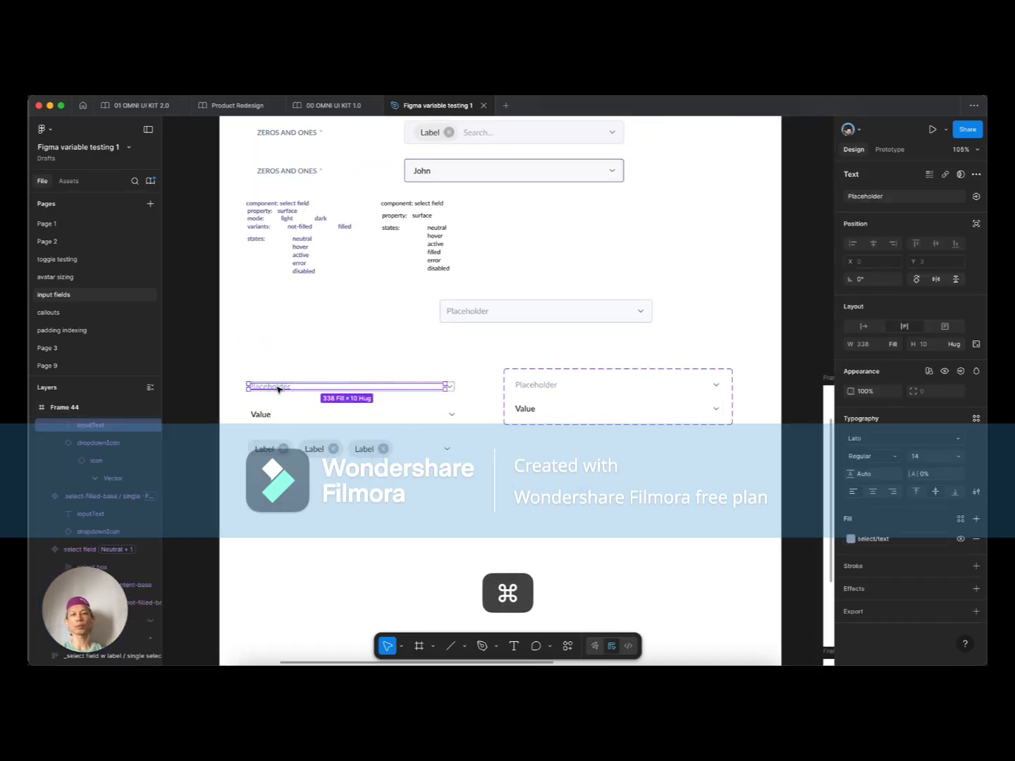
left_click(976, 196)
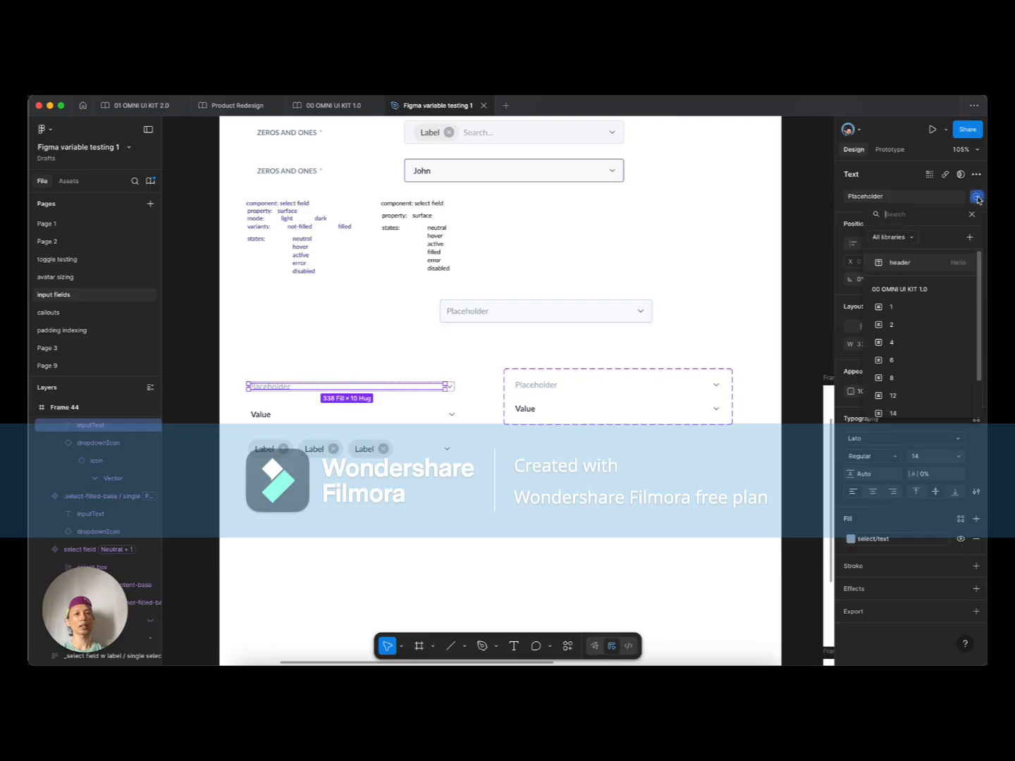
left_click(969, 238)
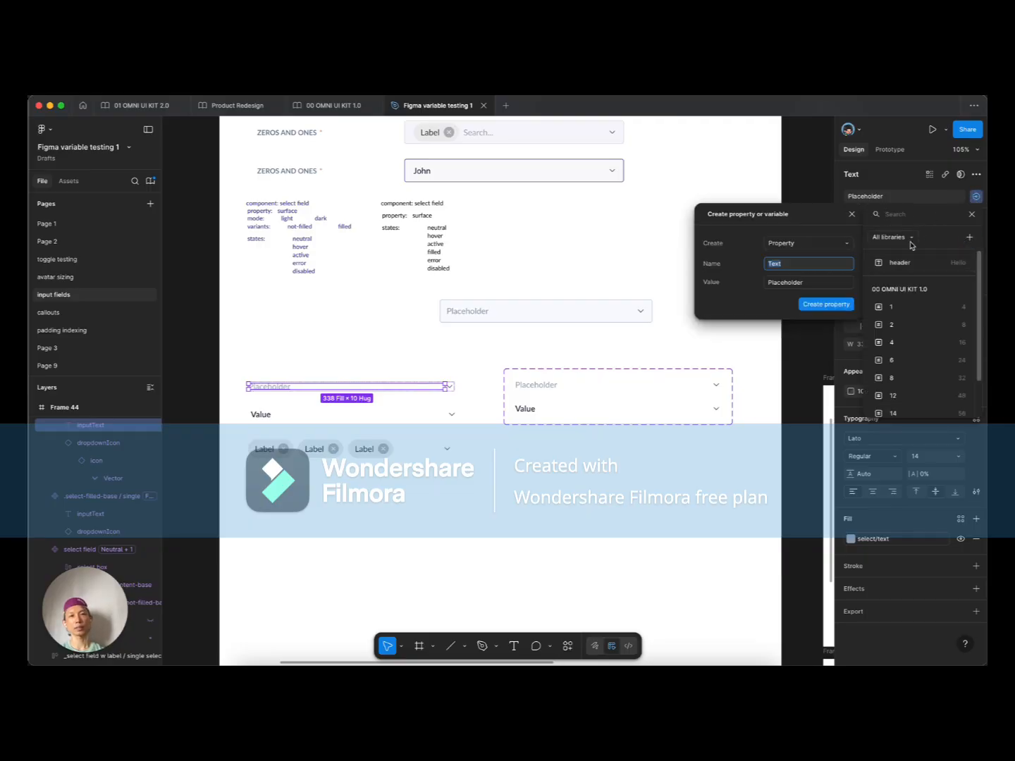
left_click(827, 305)
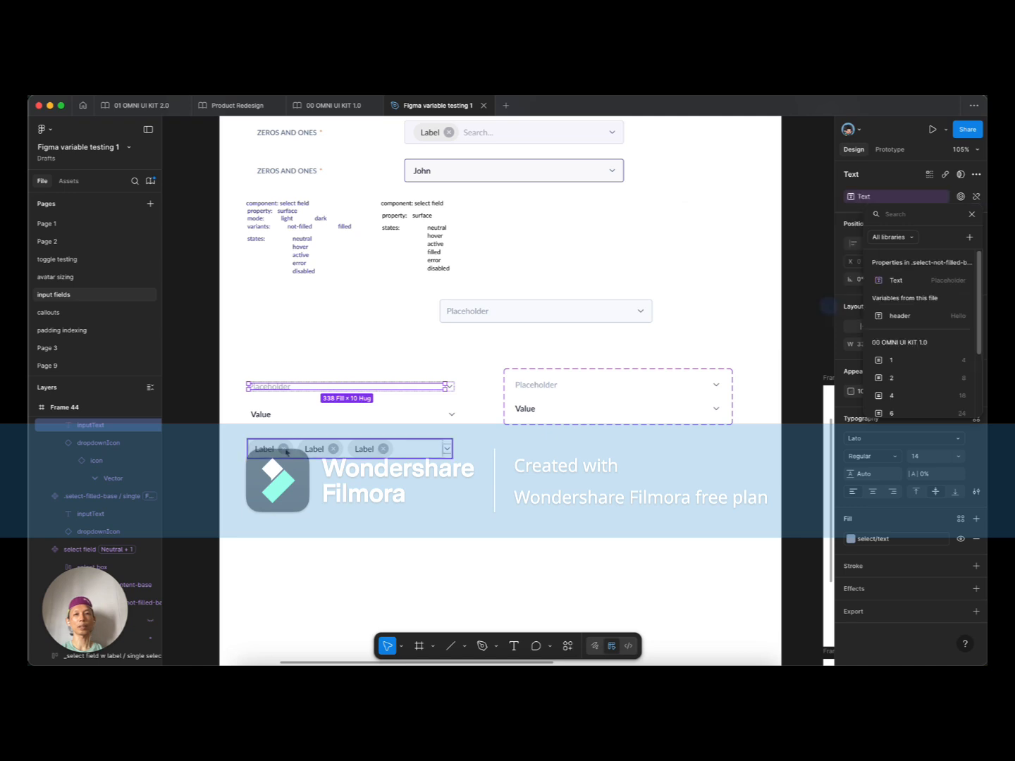
left_click(265, 415, "super")
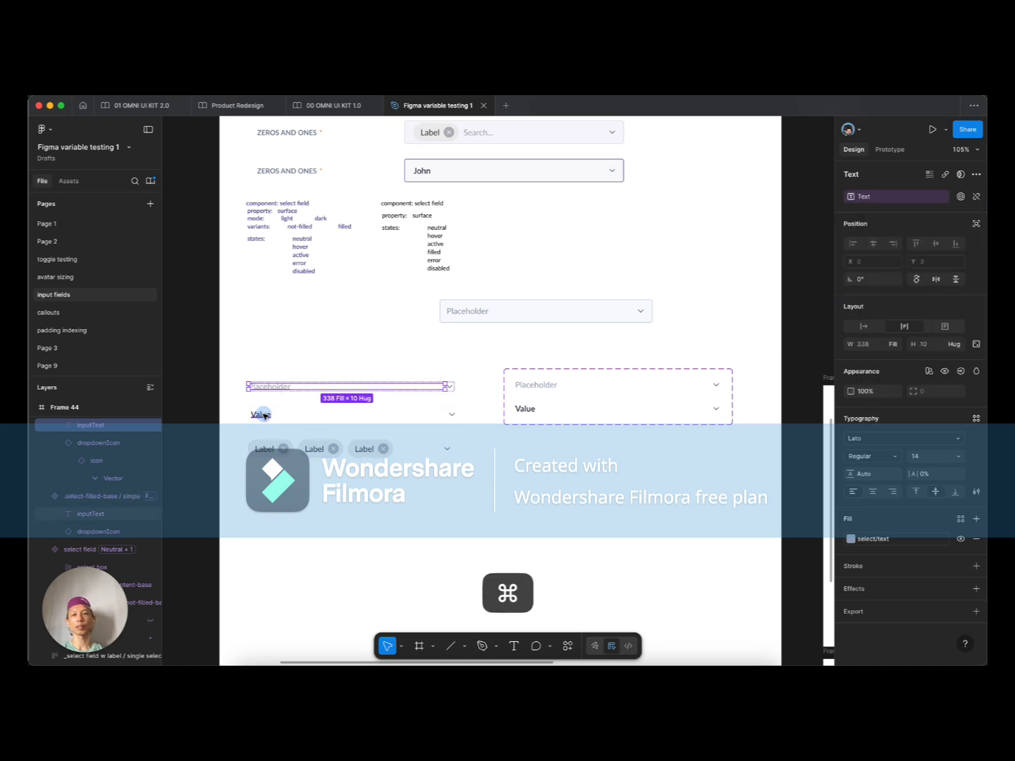
left_click(292, 363)
Step: Change the first Frame 46 field's text to 'Select country'
scroll(292, 359, "down", 4)
scroll(555, 443, "right", 2)
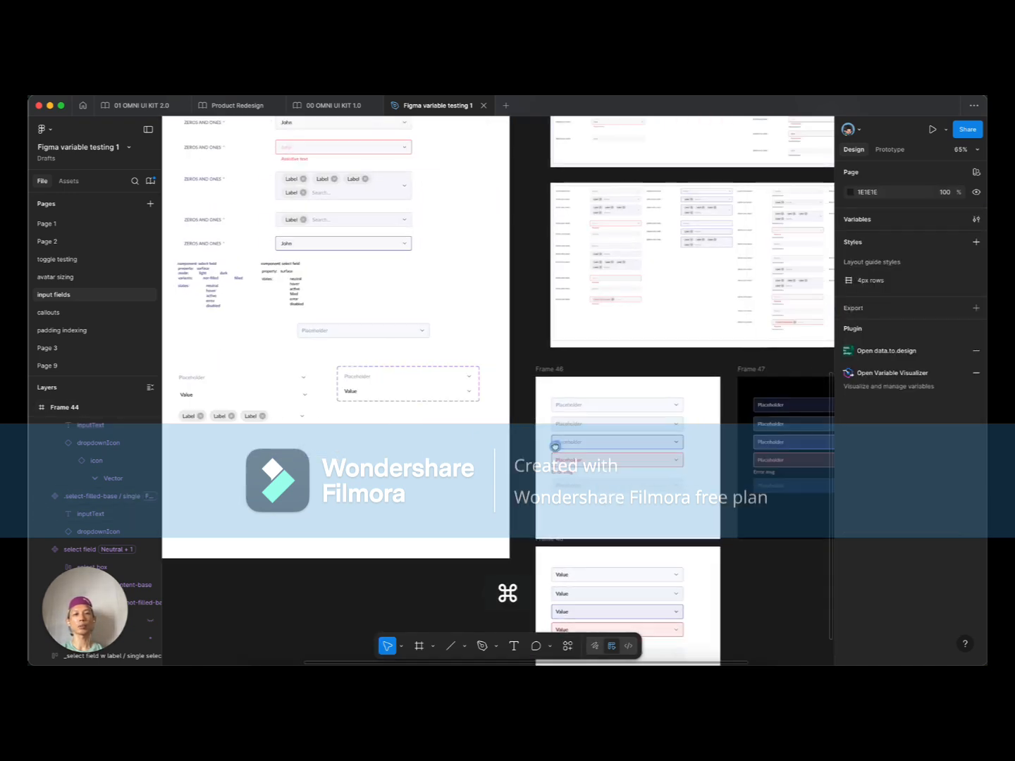
scroll(553, 423, "up", 5)
double_click(519, 403, "super")
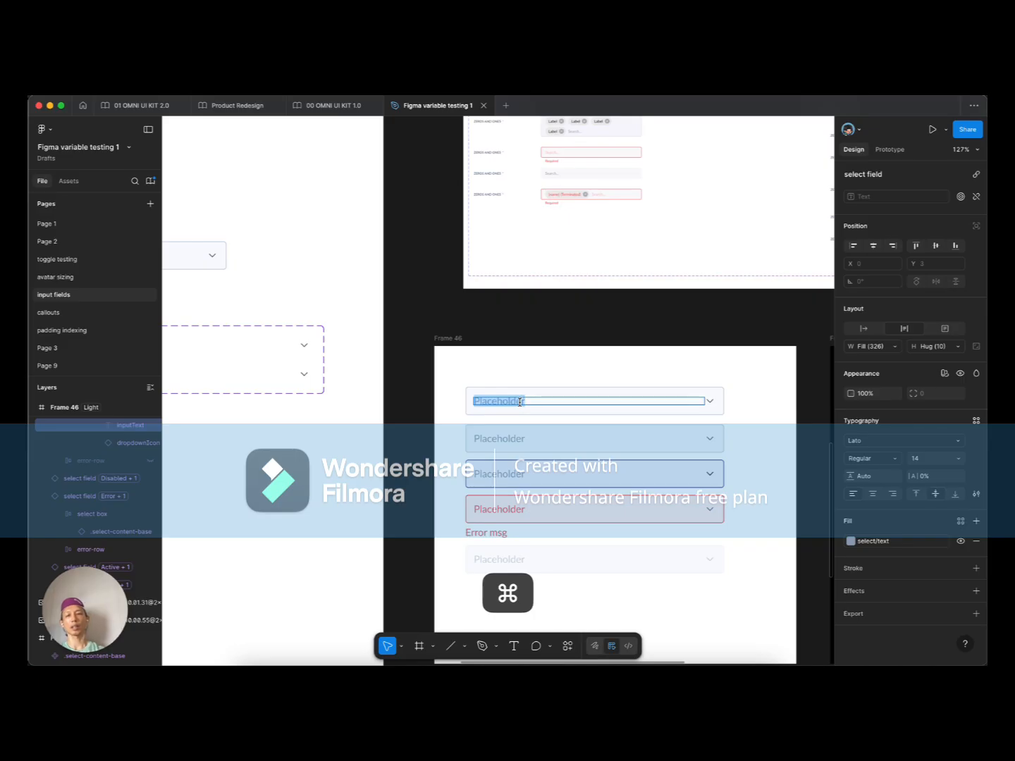
type("Select count")
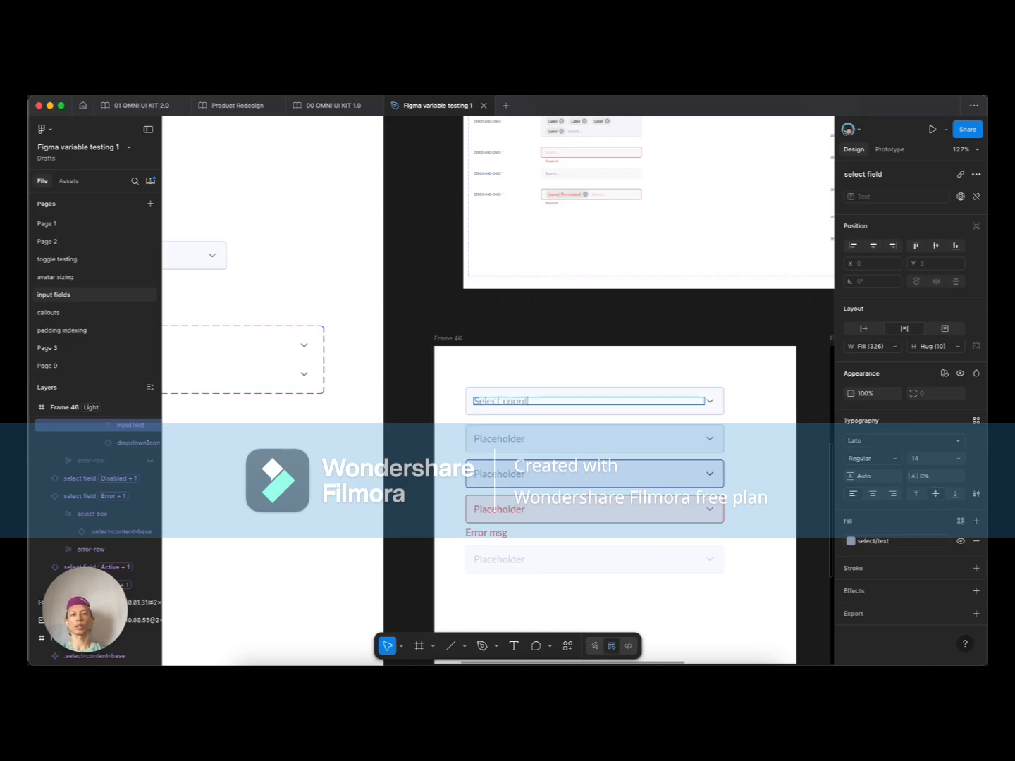
type("y")
key("BackSpace")
type("ry")
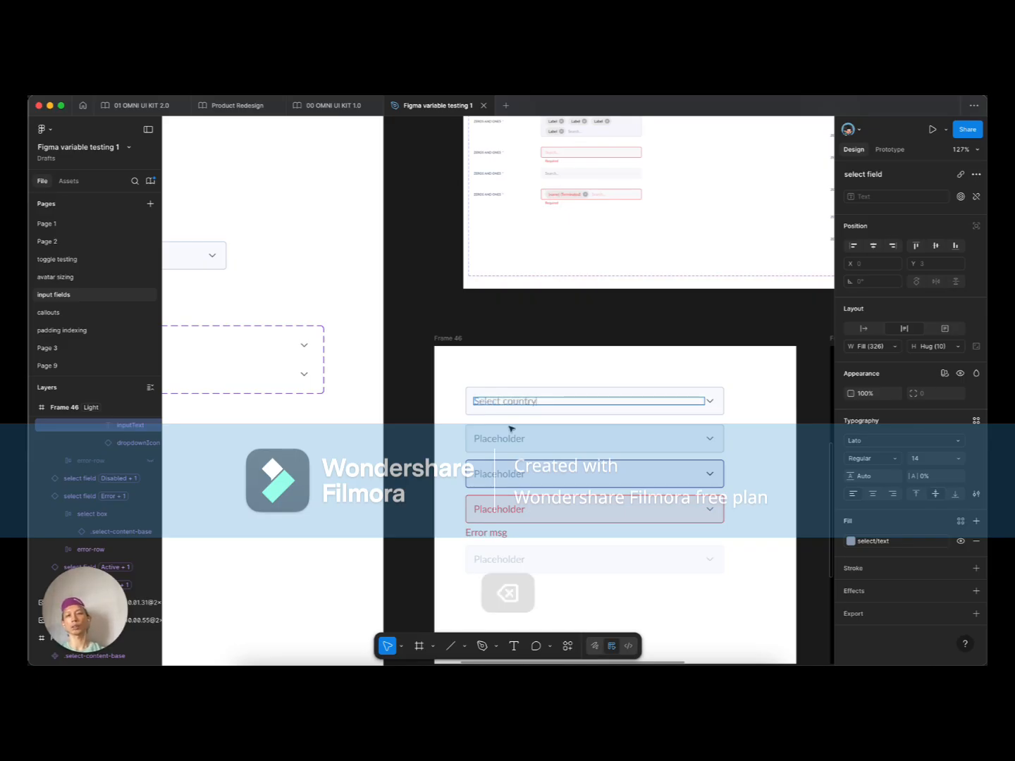
Step: Change the second Frame 46 field's text to 'Select pet'
double_click(493, 436)
type("Select")
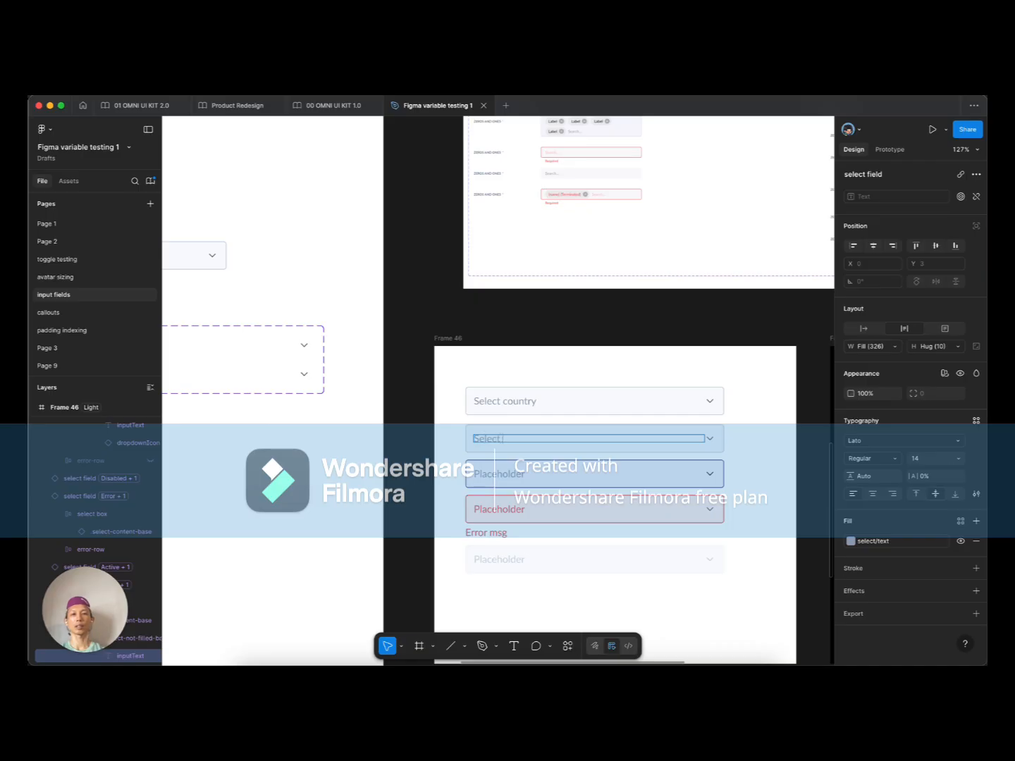
left_click(455, 460)
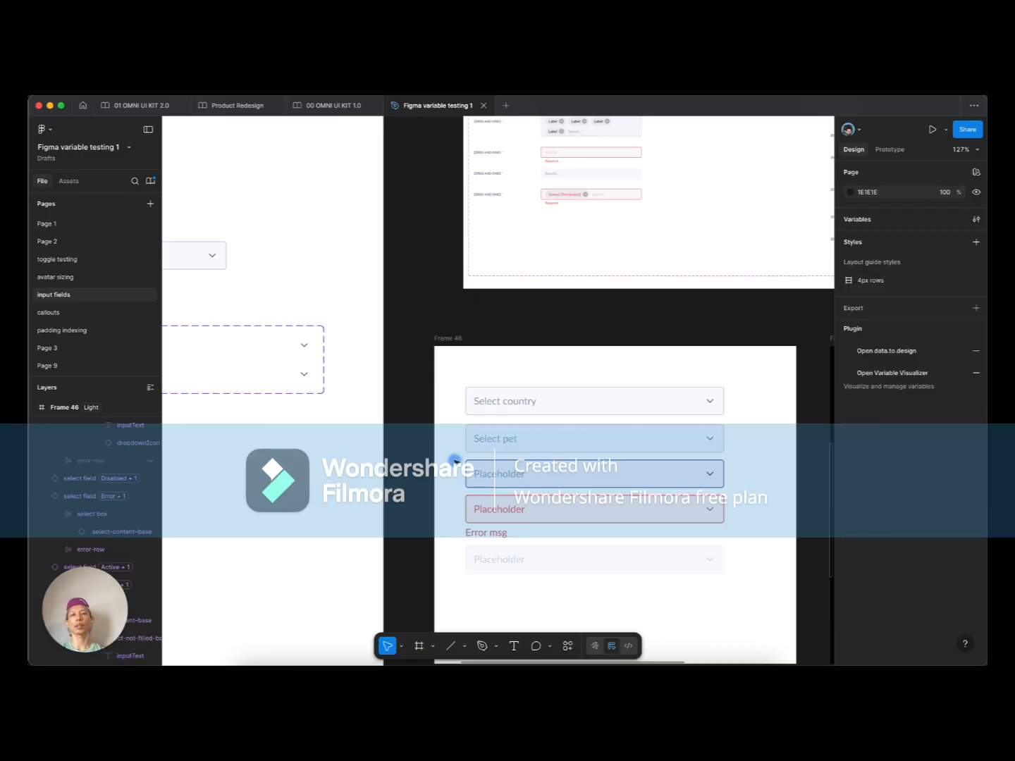
scroll(455, 461, "down", 4)
scroll(457, 463, "down", 2)
scroll(457, 462, "up", 10)
scroll(457, 463, "left", 5)
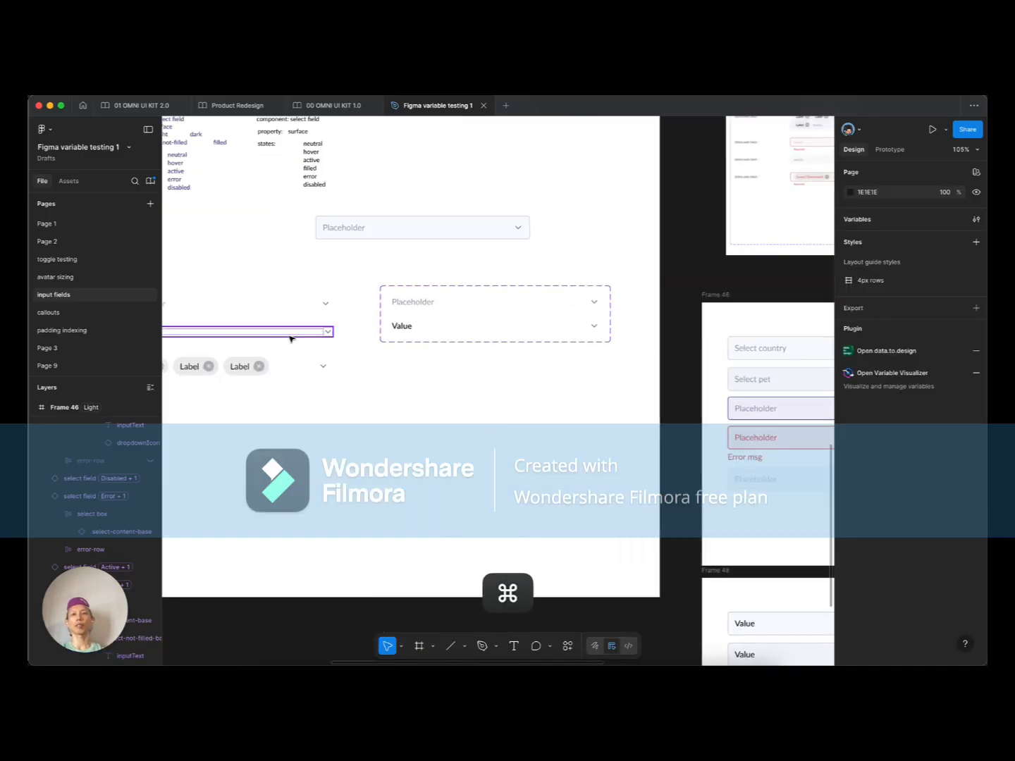
Step: Create a text property named Value from the filled field's Value text in Frame 44
left_click(310, 379)
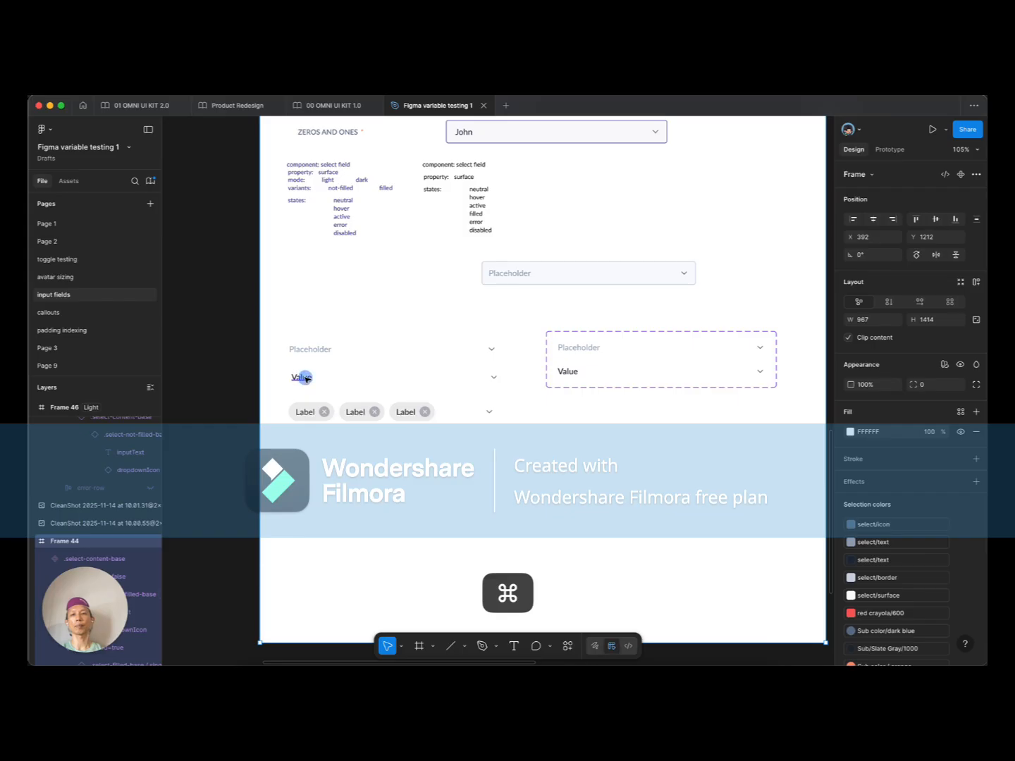
left_click(305, 378, "super")
left_click(976, 197)
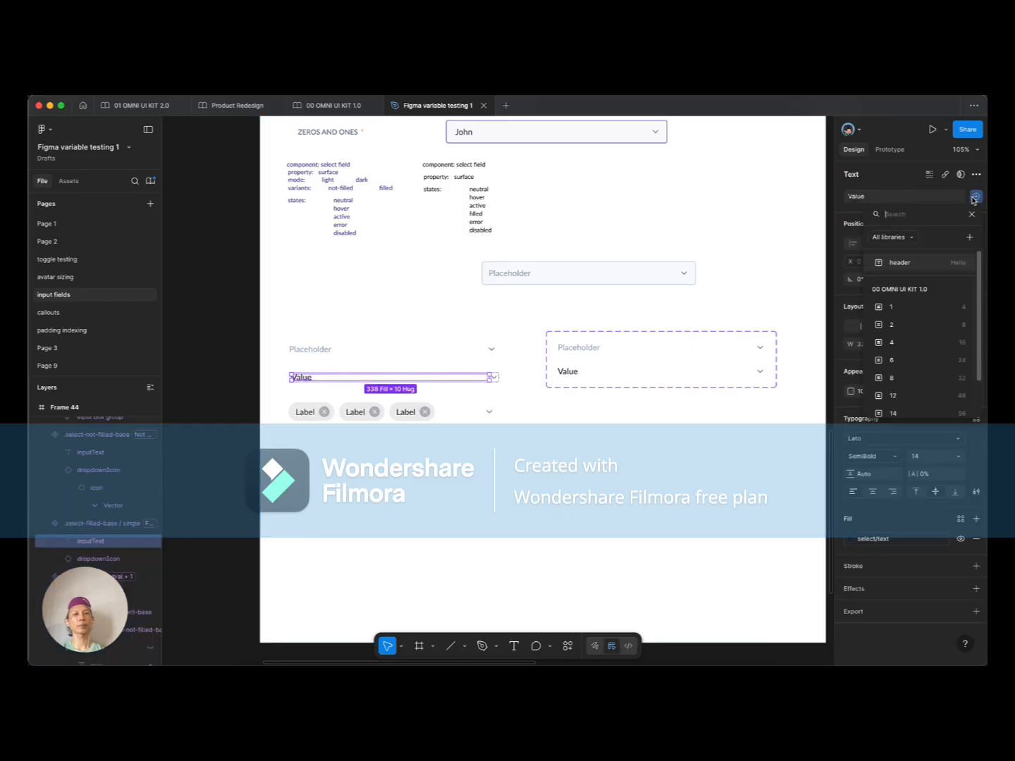
left_click(969, 237)
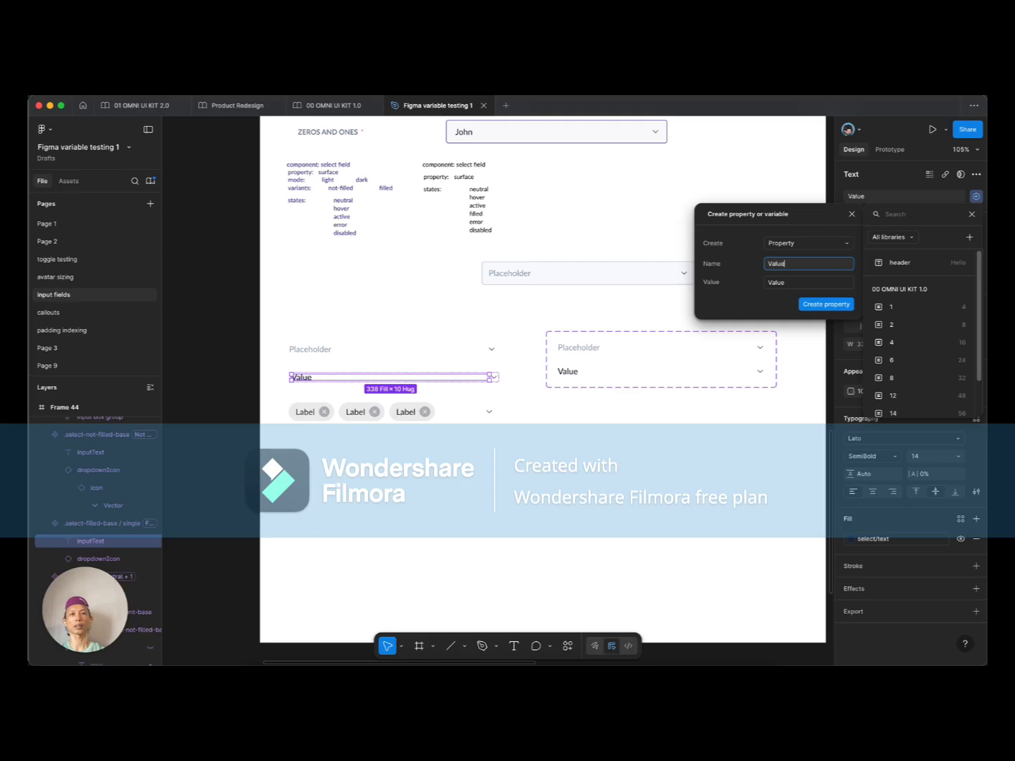
left_click(824, 300)
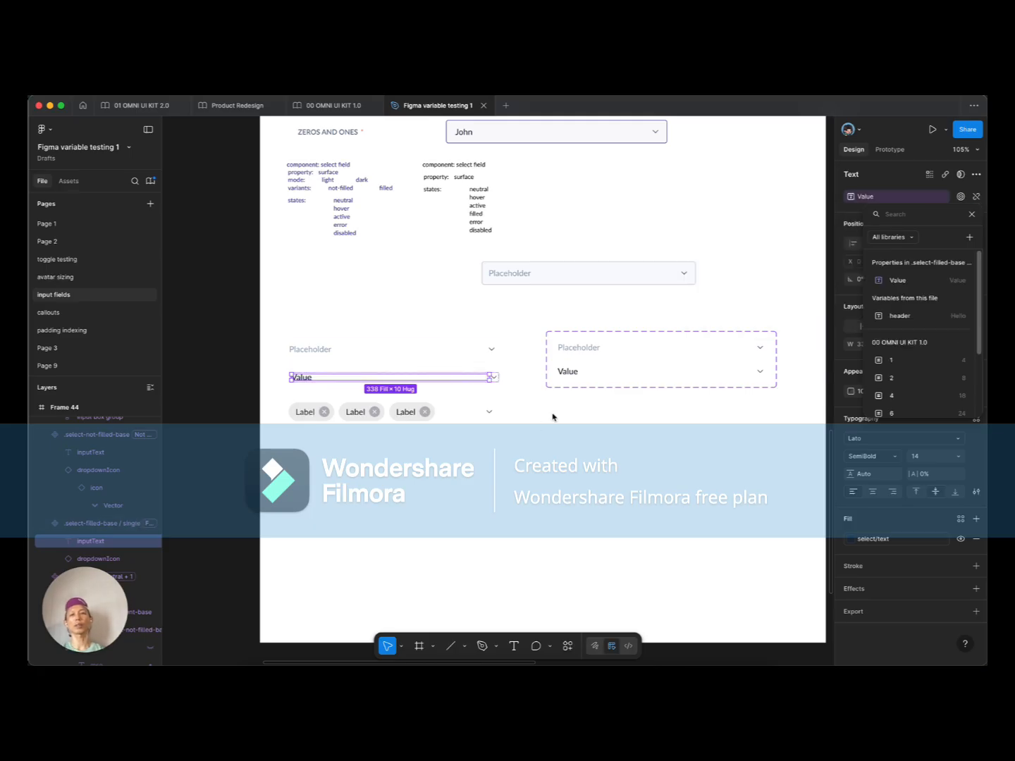
scroll(615, 449, "right", 10)
scroll(615, 449, "down", 4)
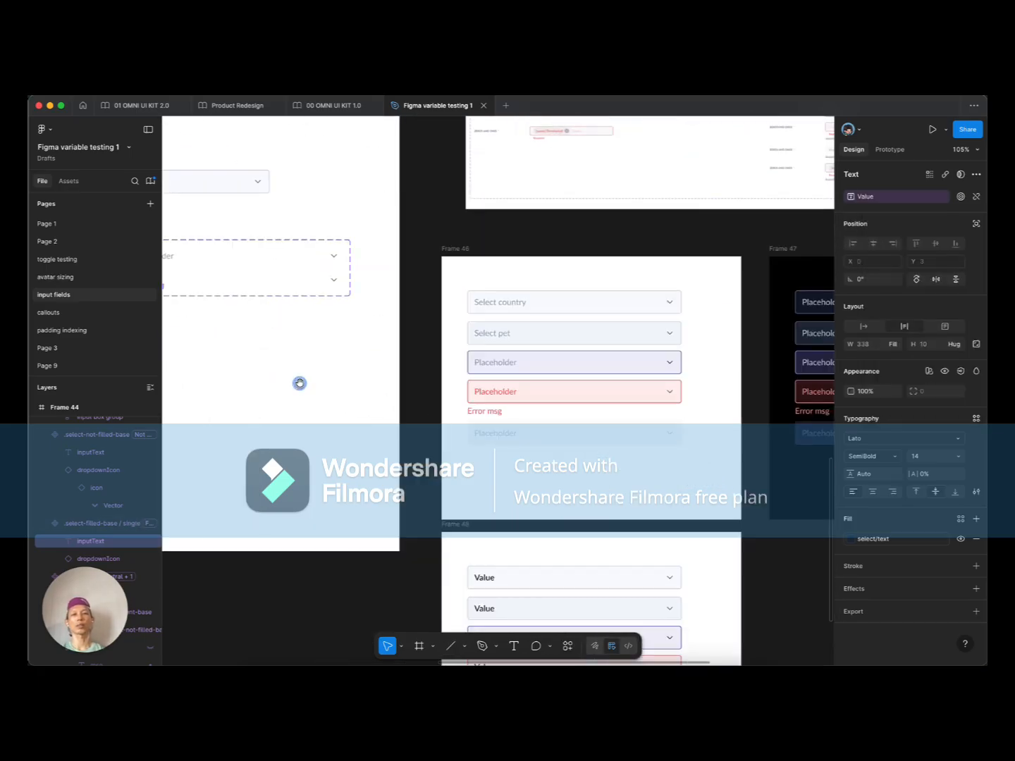
left_click(469, 463)
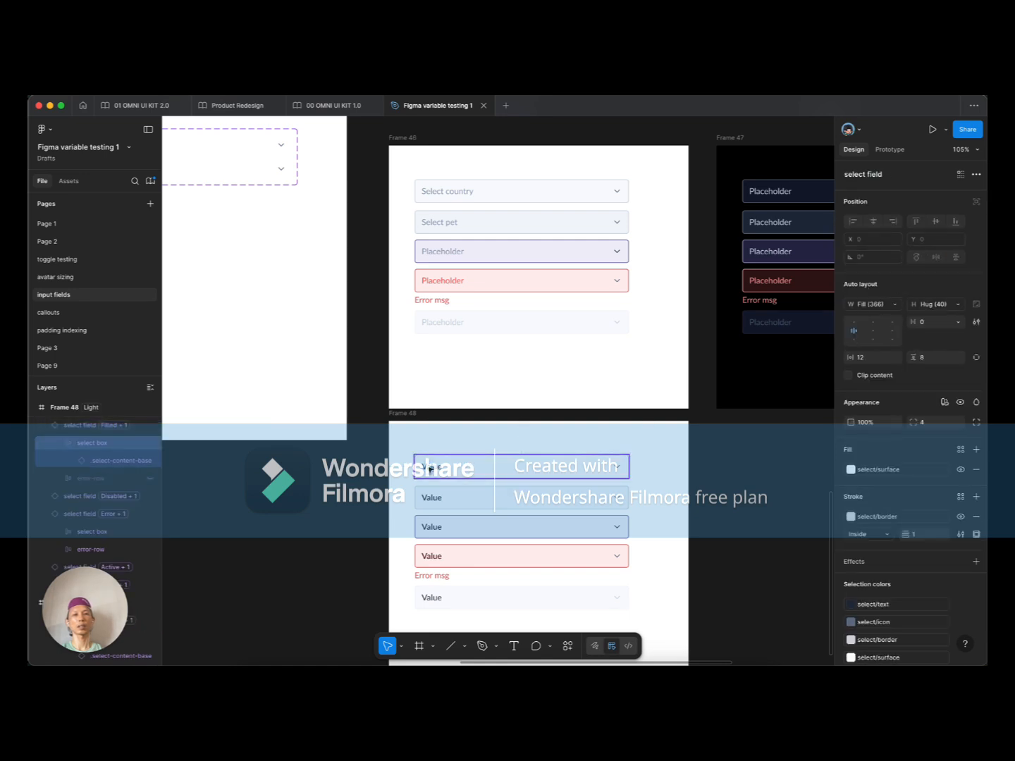
left_click(440, 491)
left_click(442, 464)
scroll(442, 464, "down", 5)
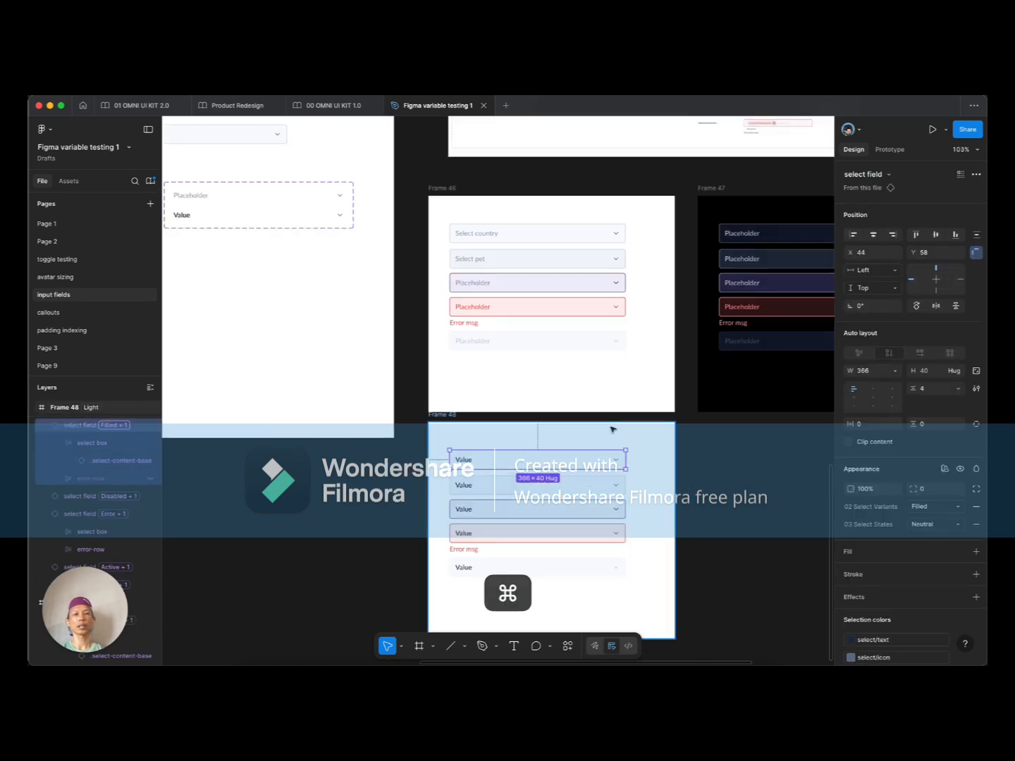
scroll(487, 356, "up", 3)
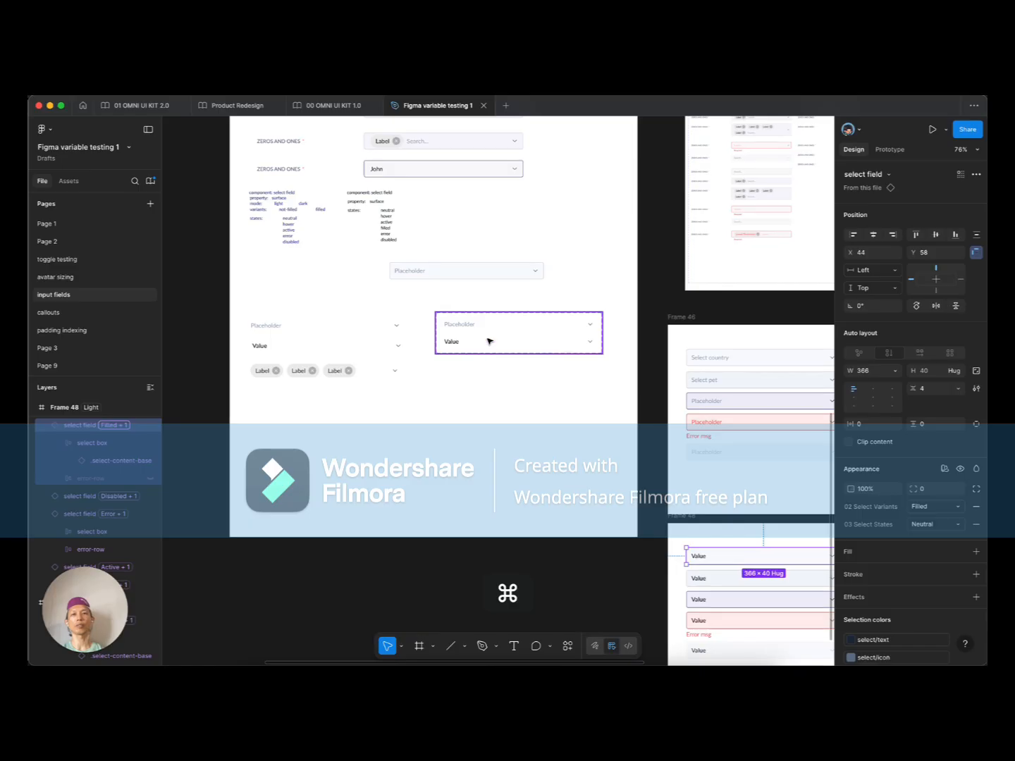
scroll(489, 341, "up", 2)
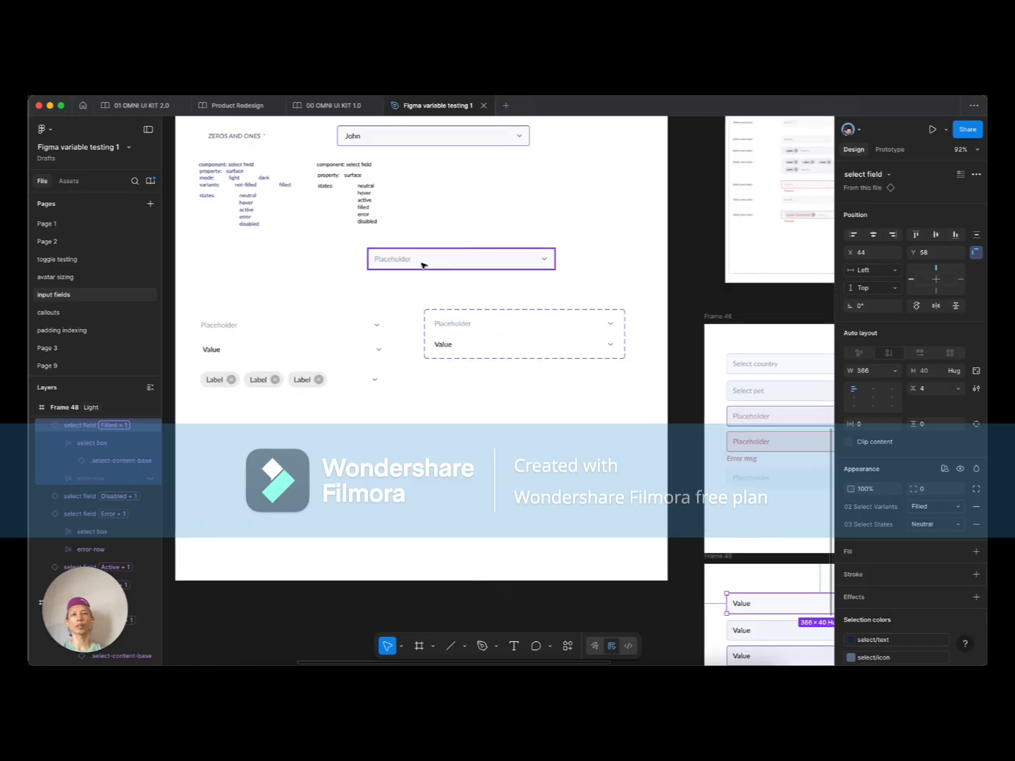
left_click(486, 329)
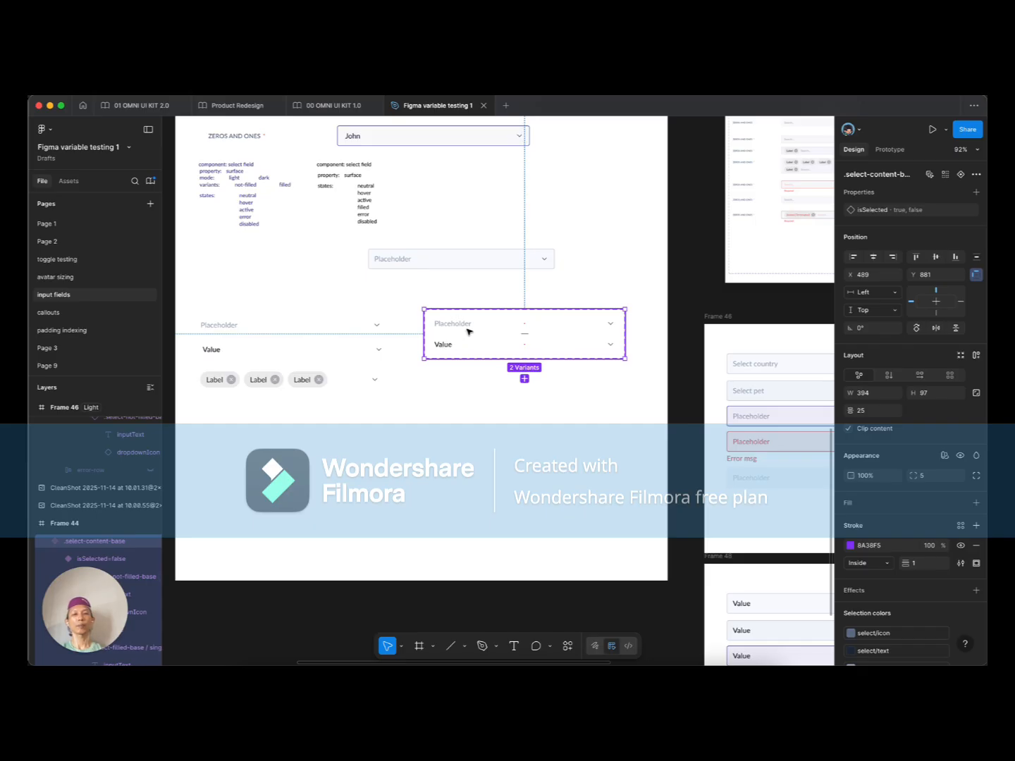
left_click(487, 424, "super")
left_click_drag(609, 431, 371, 352)
left_click_drag(552, 388, 503, 346)
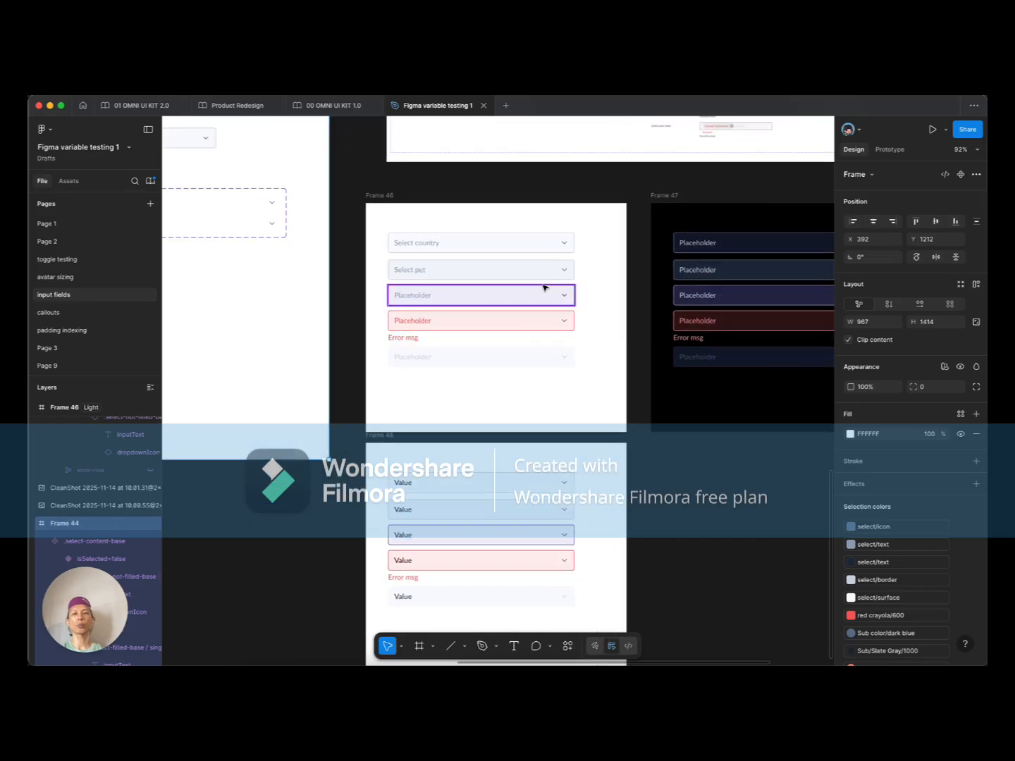
left_click(596, 225)
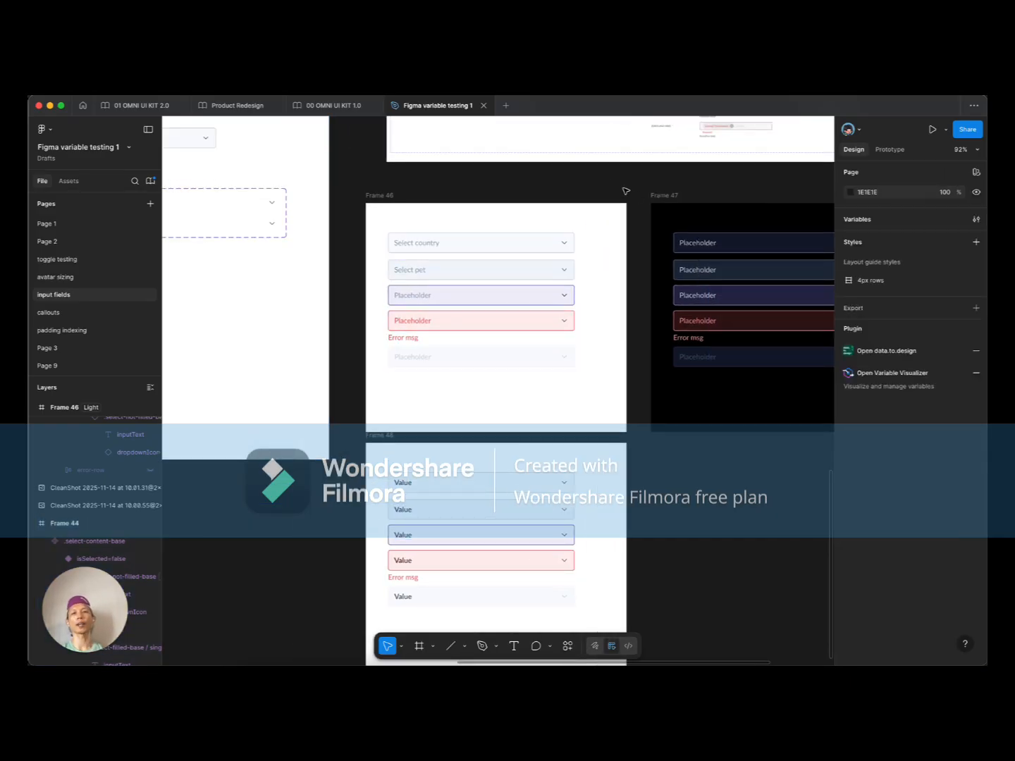
left_click_drag(606, 224, 384, 400)
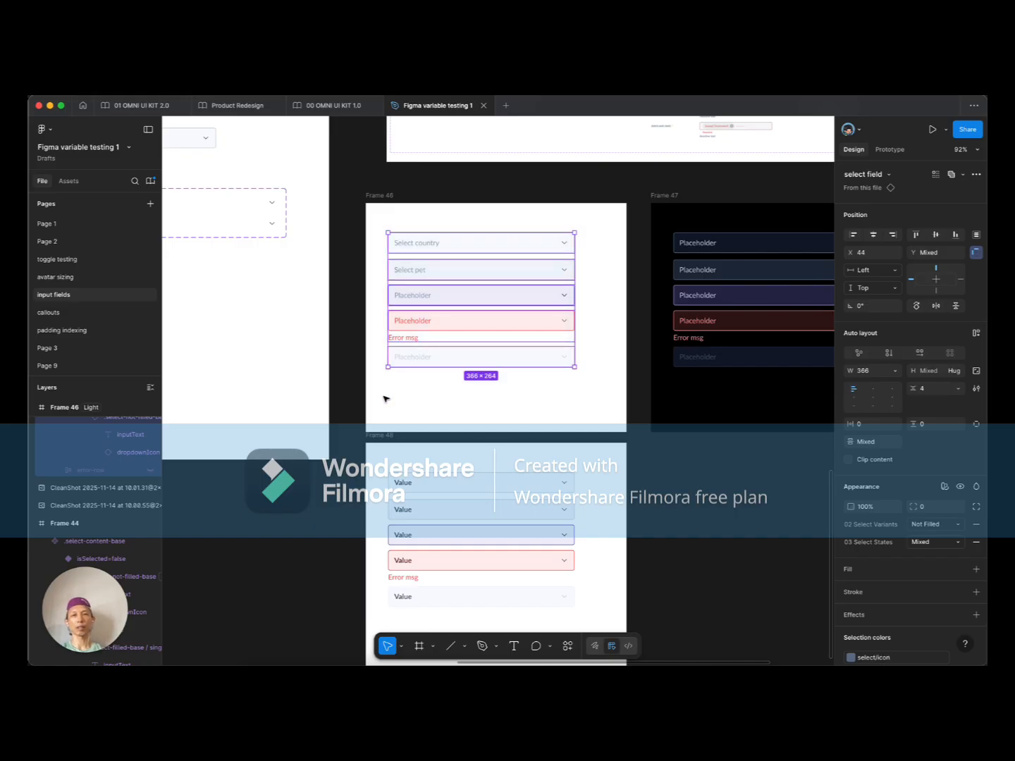
left_click(390, 398)
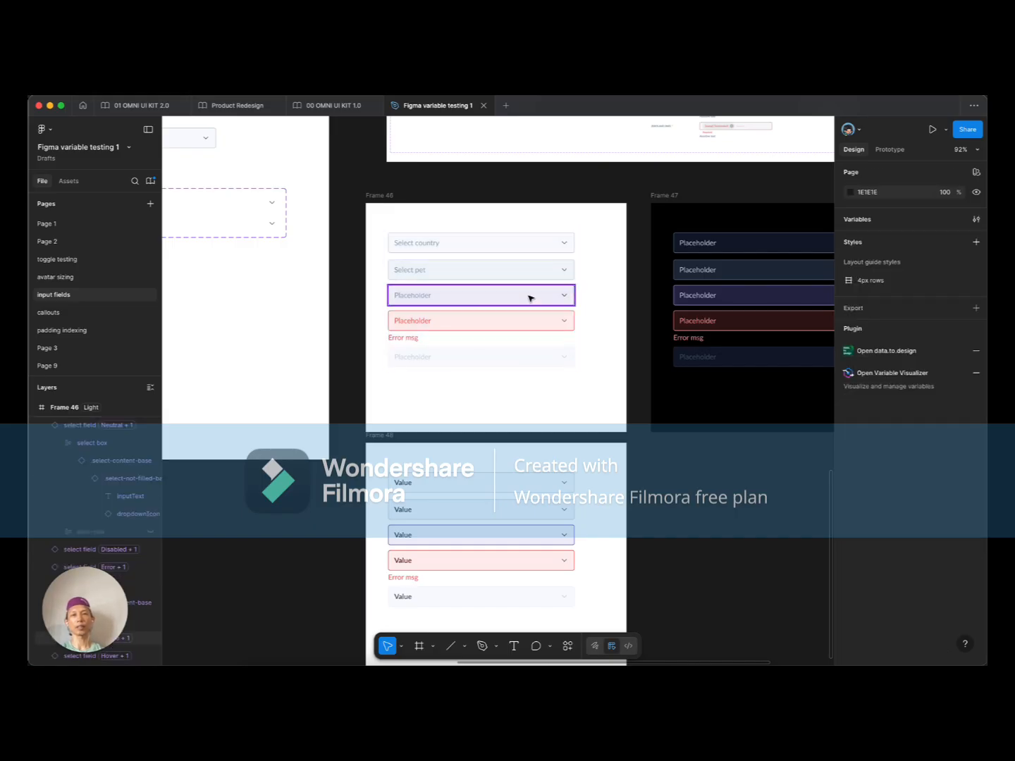
left_click(567, 244)
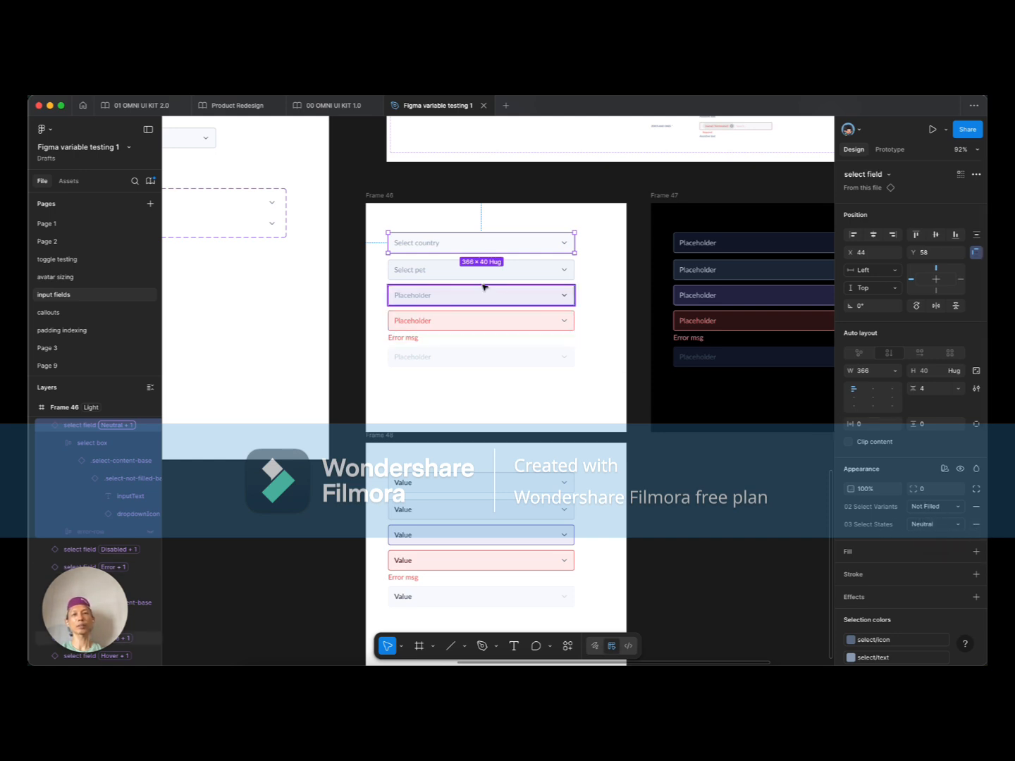
left_click(430, 268)
left_click(433, 243)
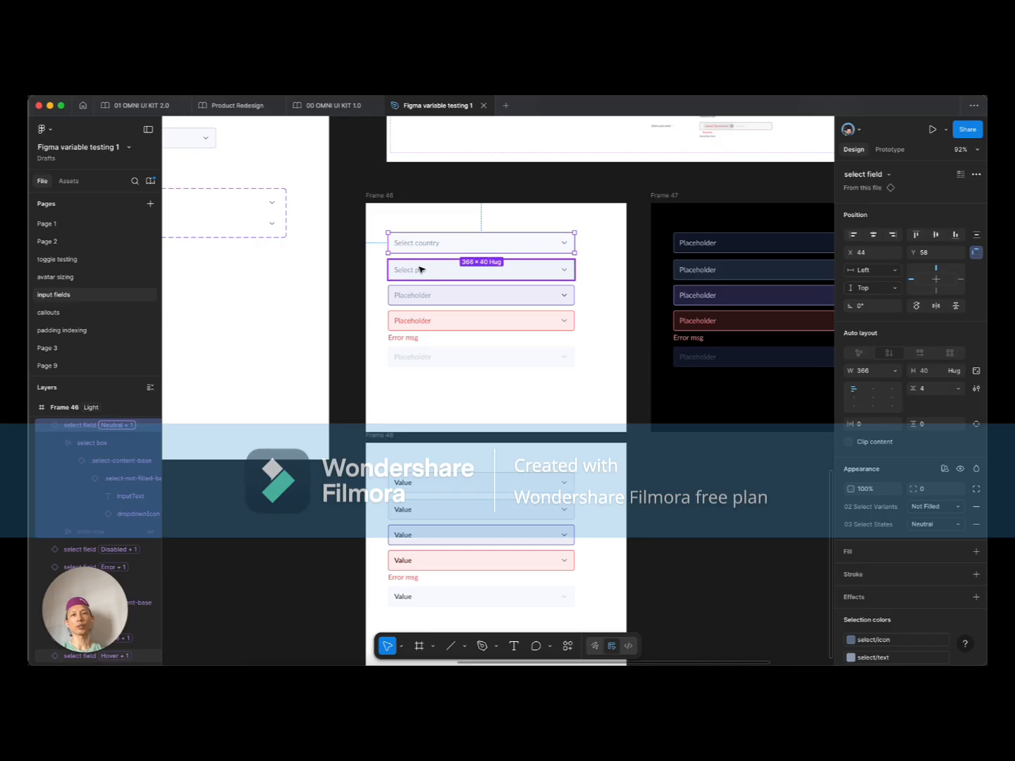
left_click(421, 269)
left_click(415, 296)
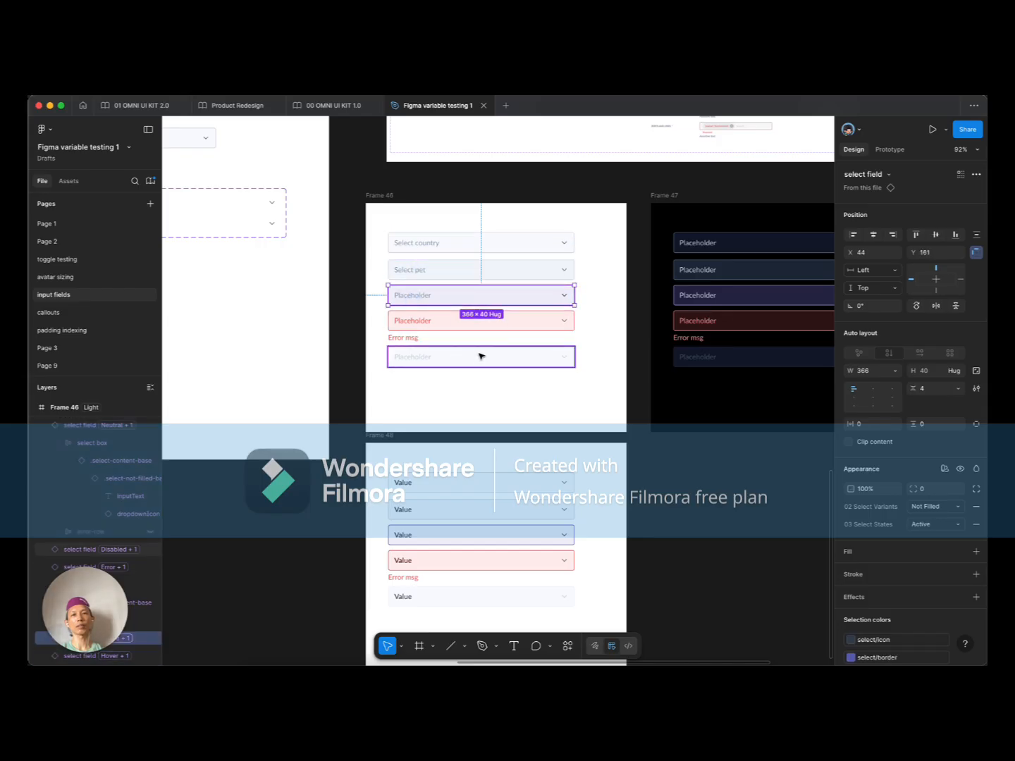
left_click(428, 328)
left_click(432, 403)
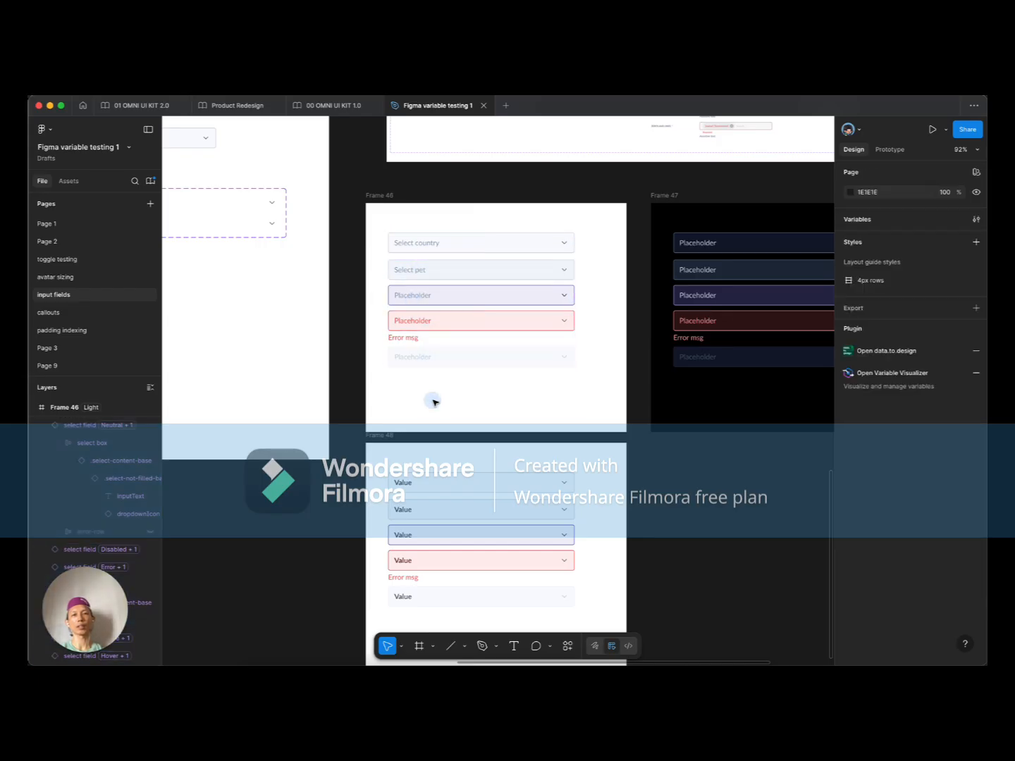
scroll(434, 403, "down", 5)
left_click_drag(596, 310, 412, 465)
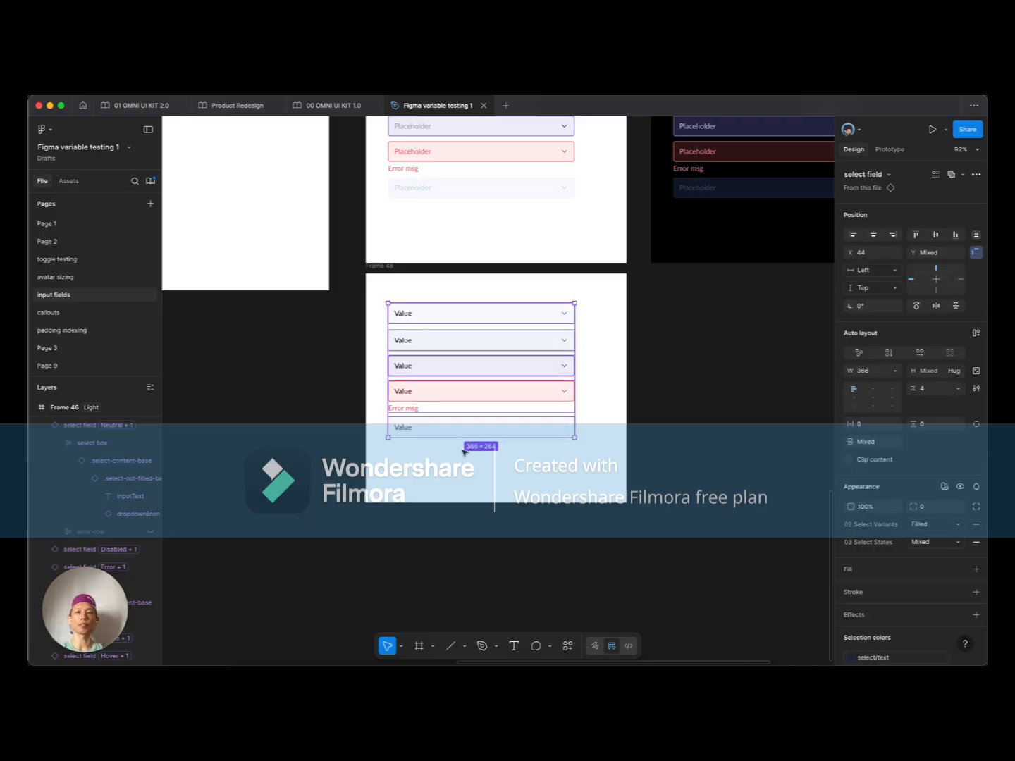
left_click(593, 403)
scroll(593, 404, "up", 2)
scroll(593, 405, "up", 4)
scroll(592, 404, "left", 3)
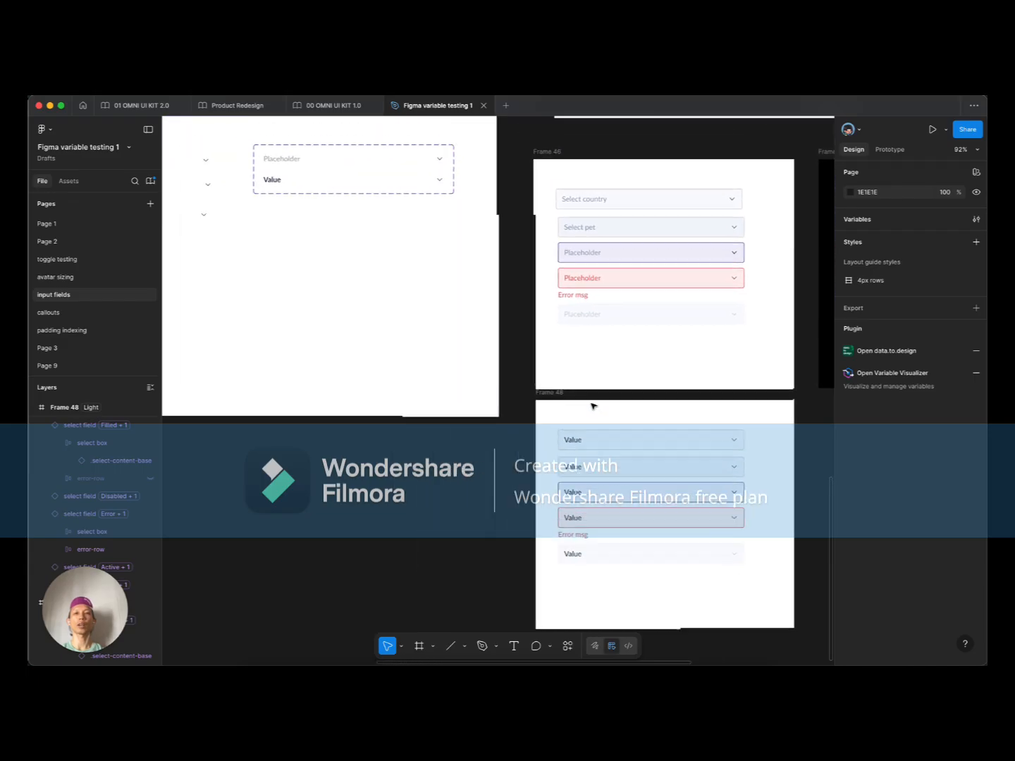
left_click(585, 243)
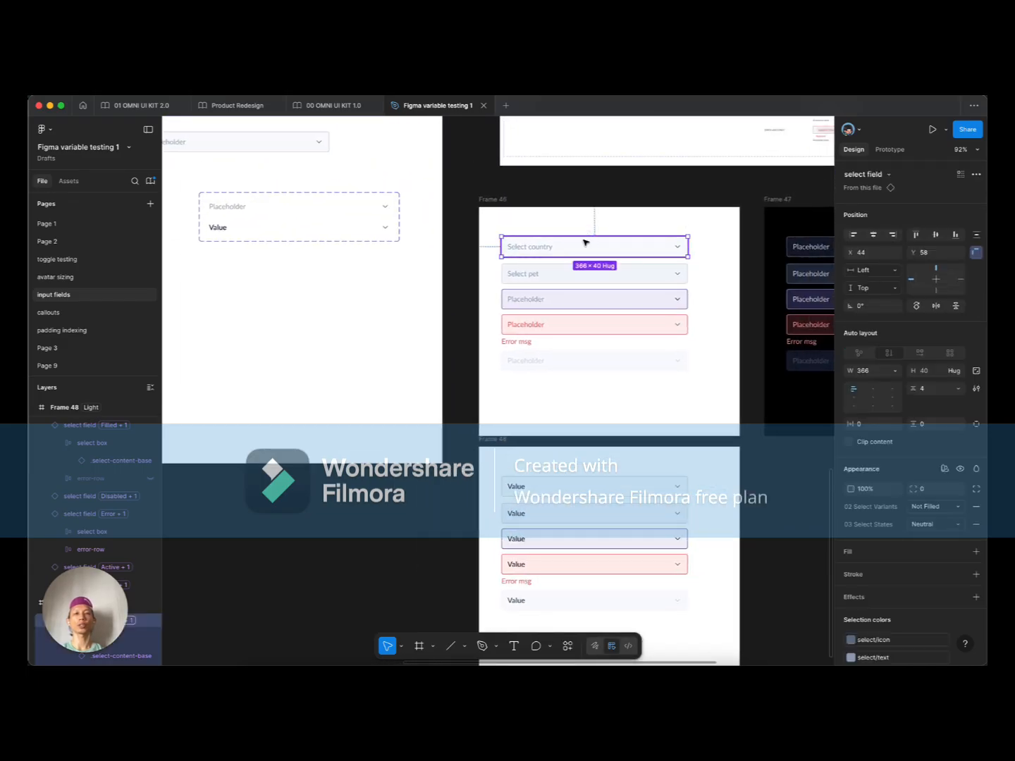
left_click(536, 249, "super")
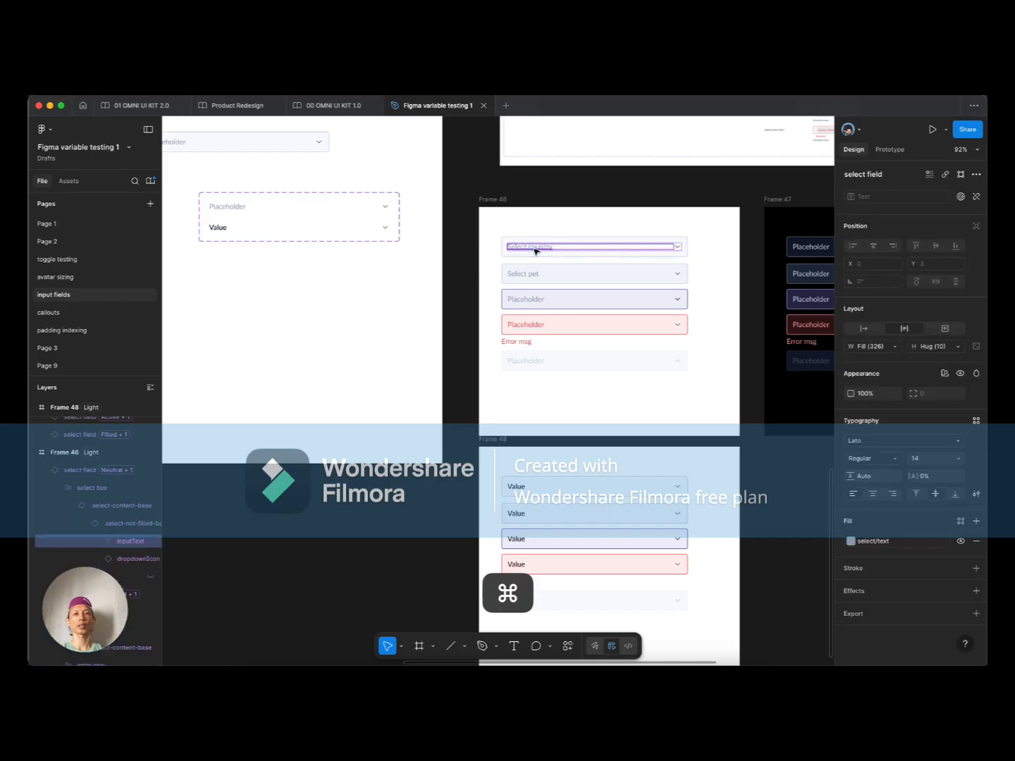
left_click(632, 225)
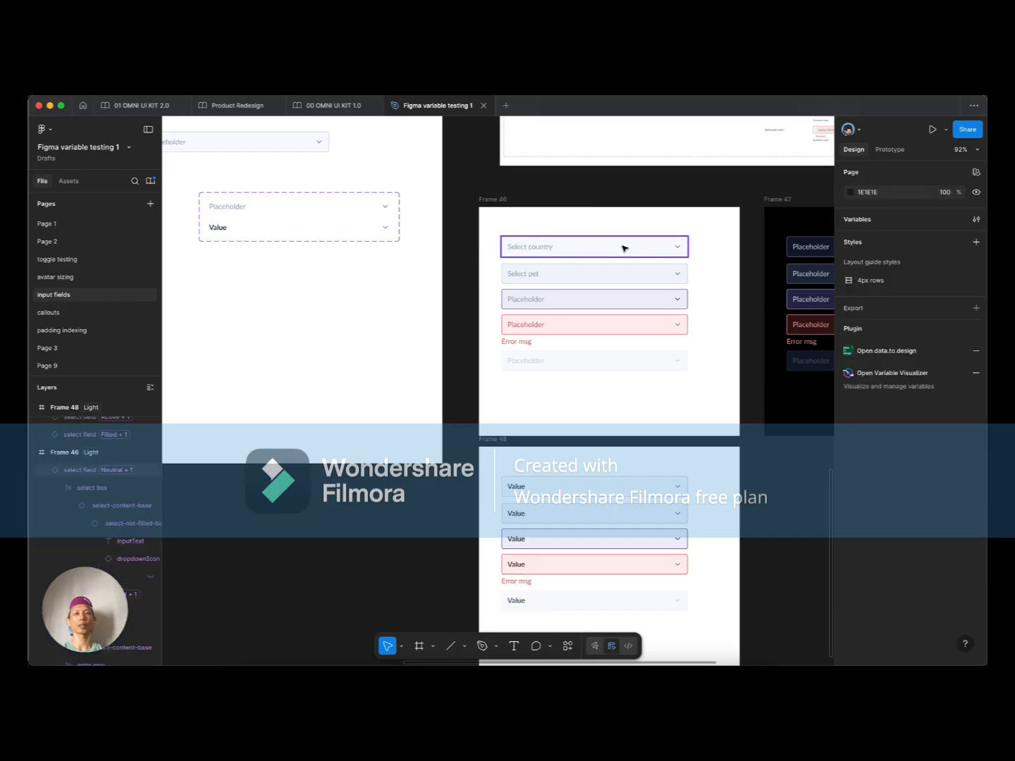
scroll(492, 240, "left", 5)
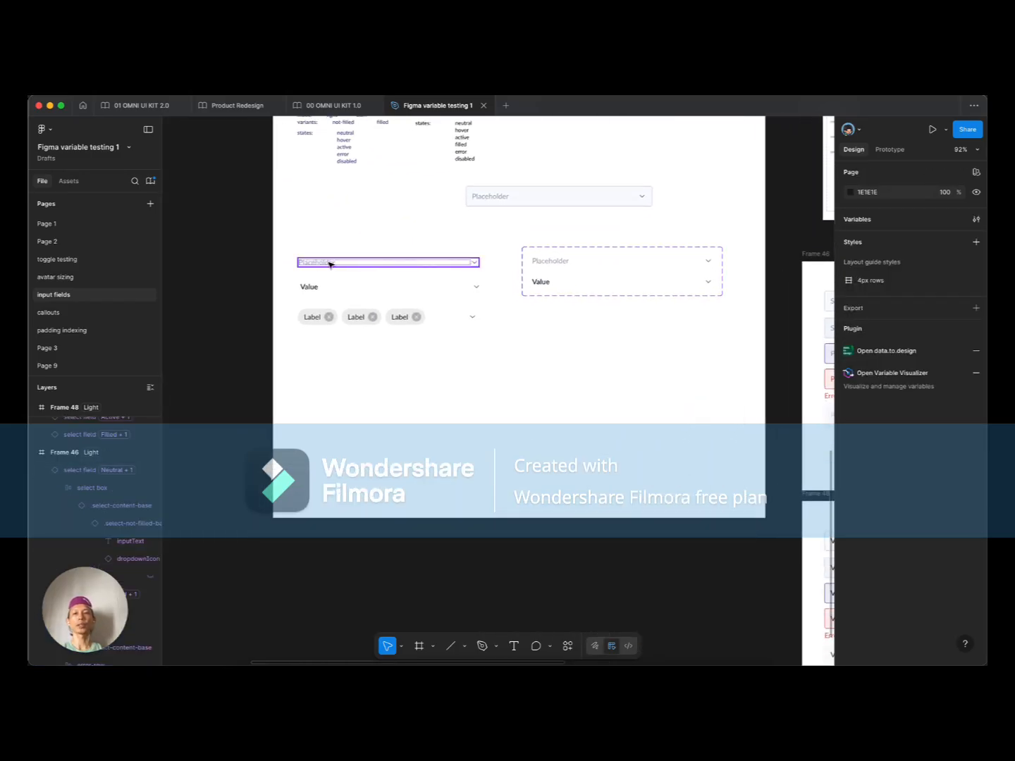
left_click(329, 263, "super")
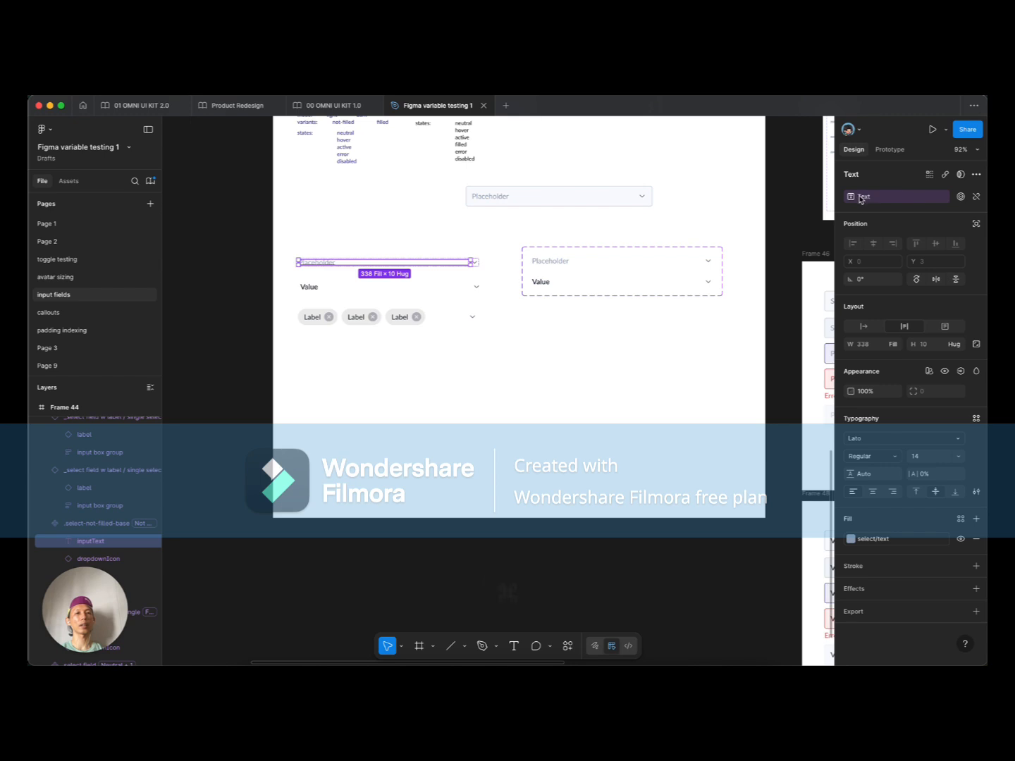
left_click(310, 288, "super")
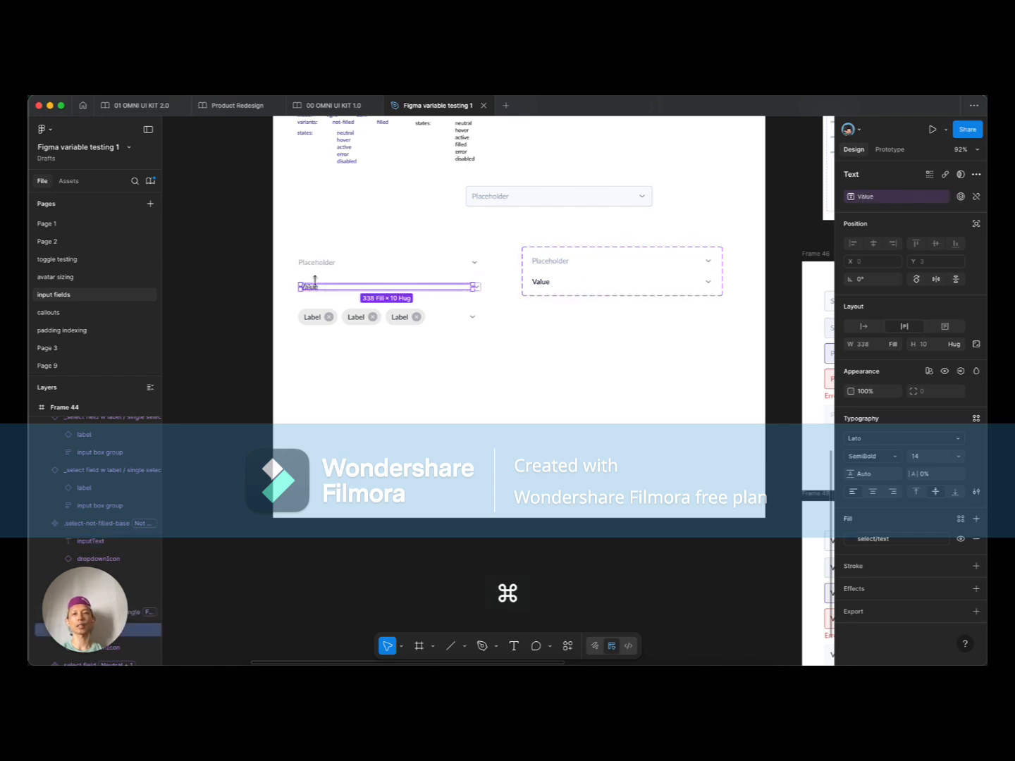
left_click(320, 264)
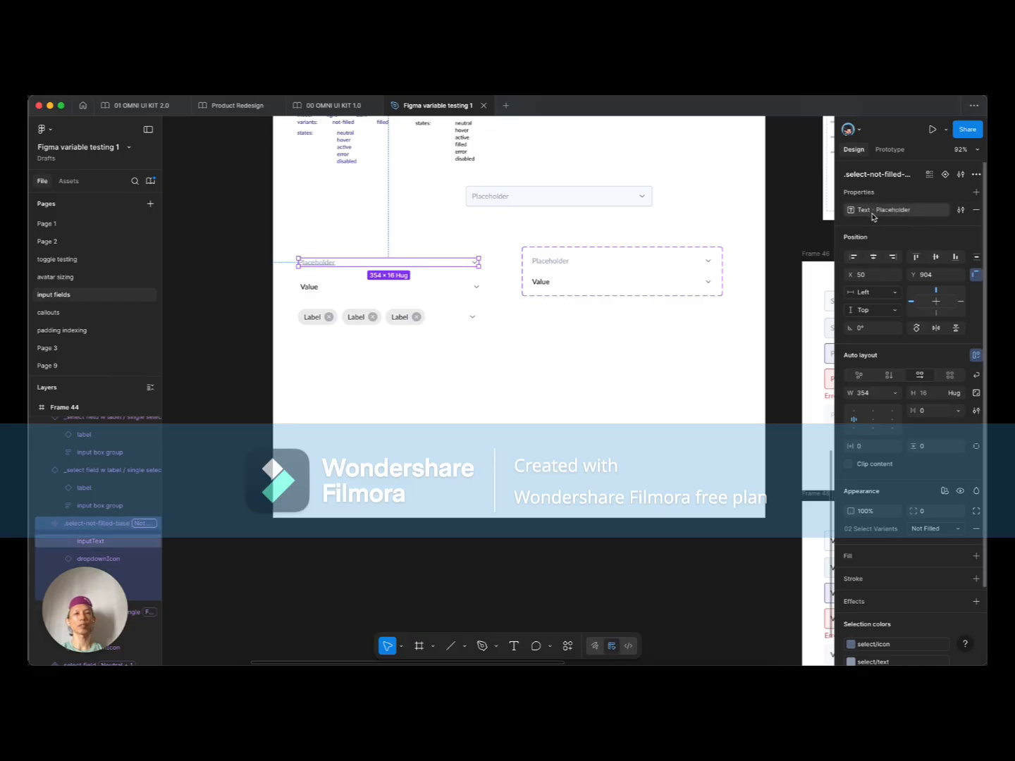
key("Escape")
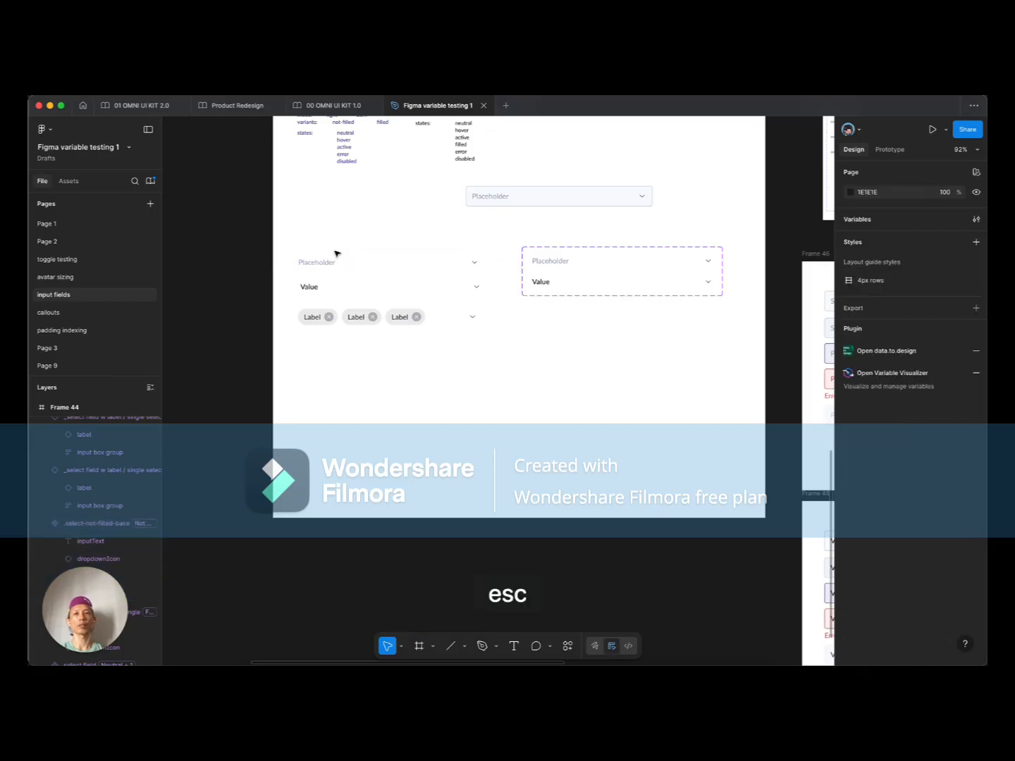
left_click(332, 263)
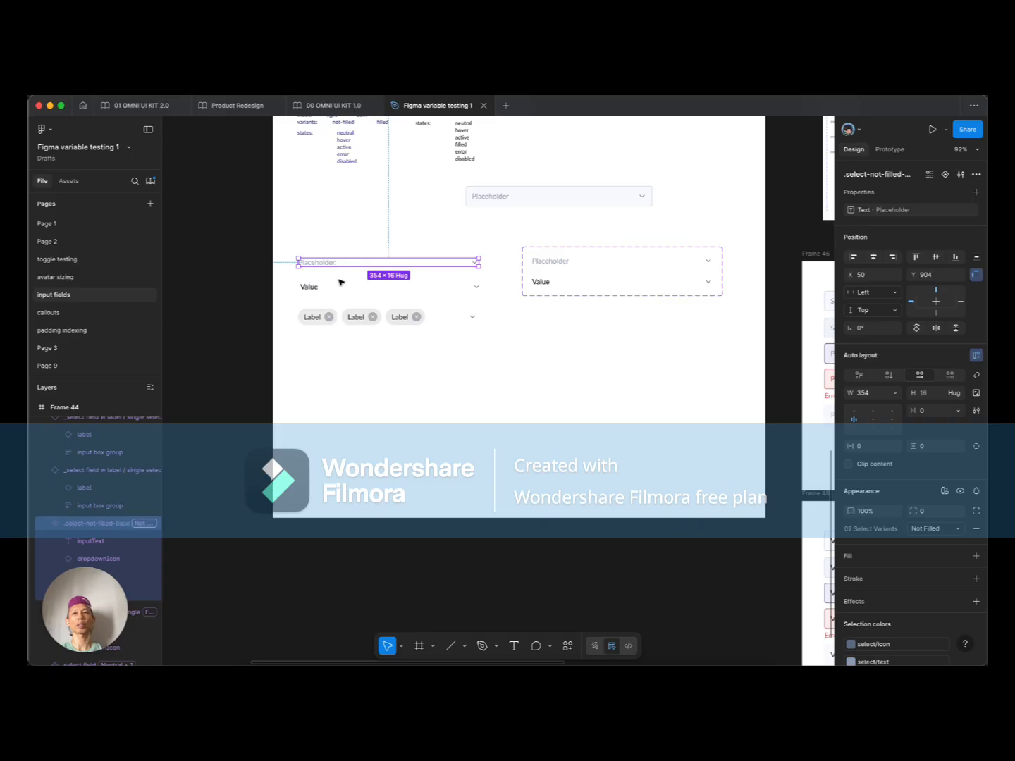
left_click(321, 263, "super")
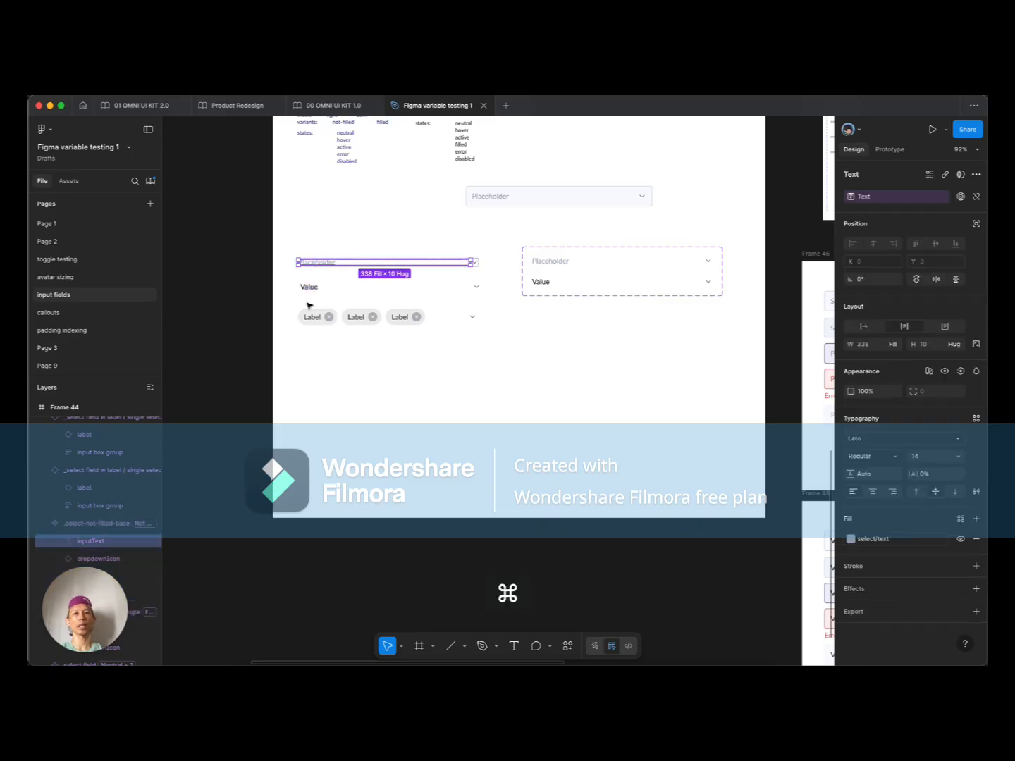
left_click(308, 289, "super")
left_click(335, 270)
left_click(401, 369)
scroll(524, 338, "up", 2)
scroll(523, 338, "right", 2)
left_click(523, 340)
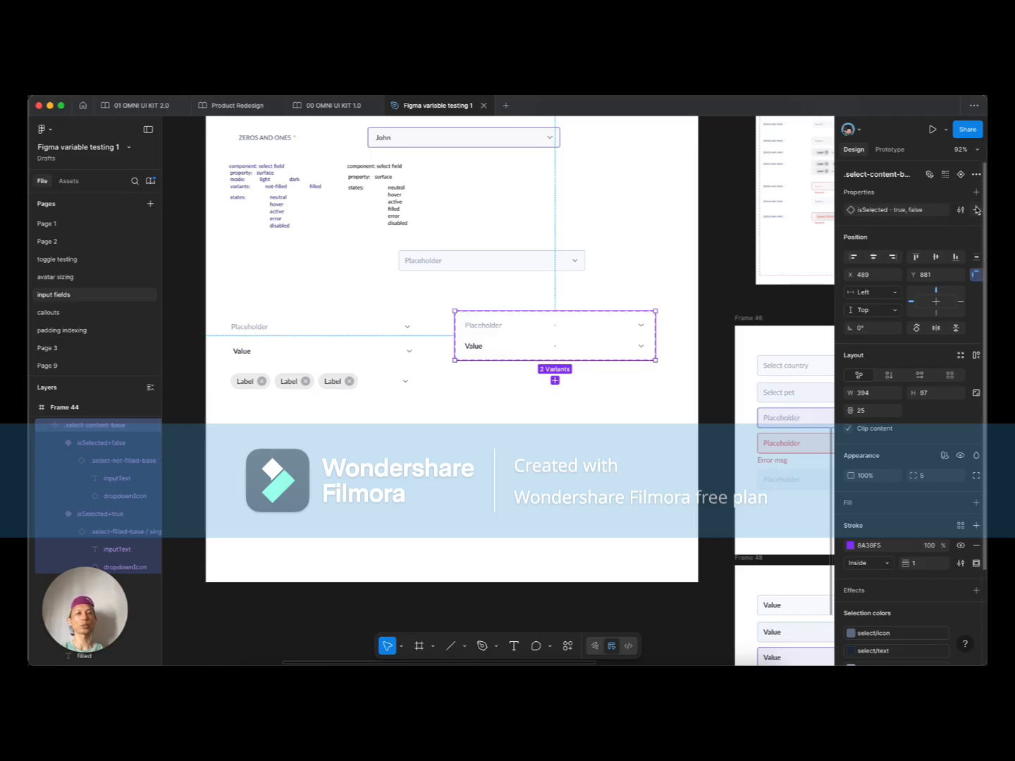
Step: Expose .select-filled-base / single and .select-not-filled-base nested properties on select-content-base
left_click(976, 192)
left_click(956, 299)
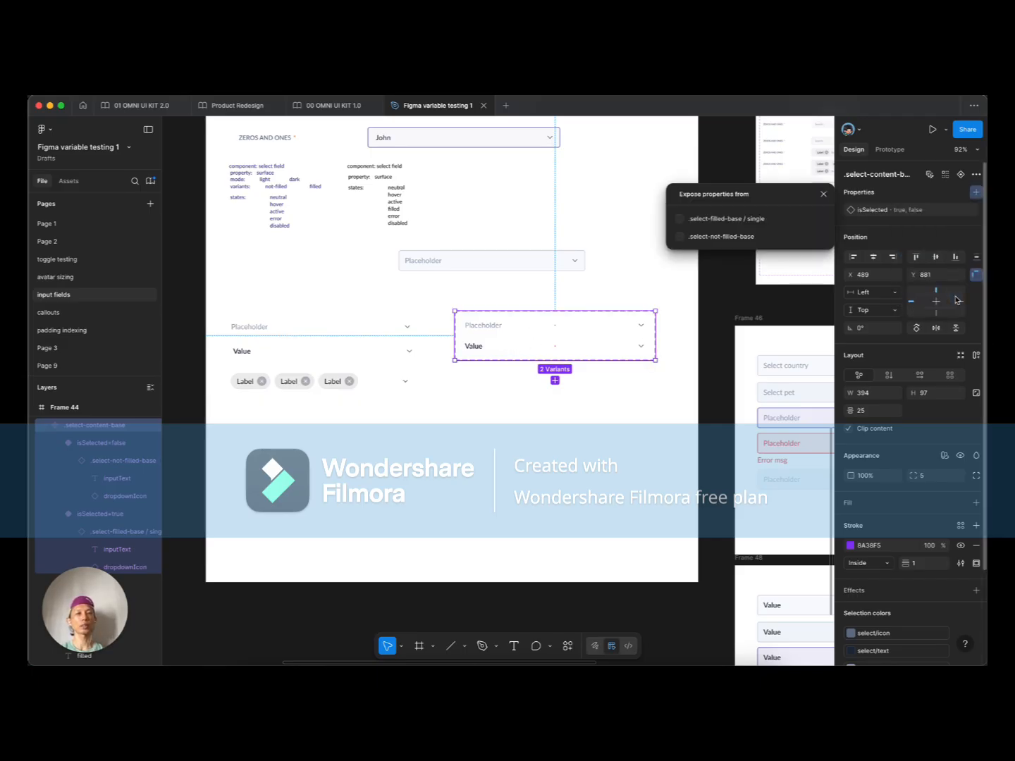
left_click(741, 219)
left_click(680, 236)
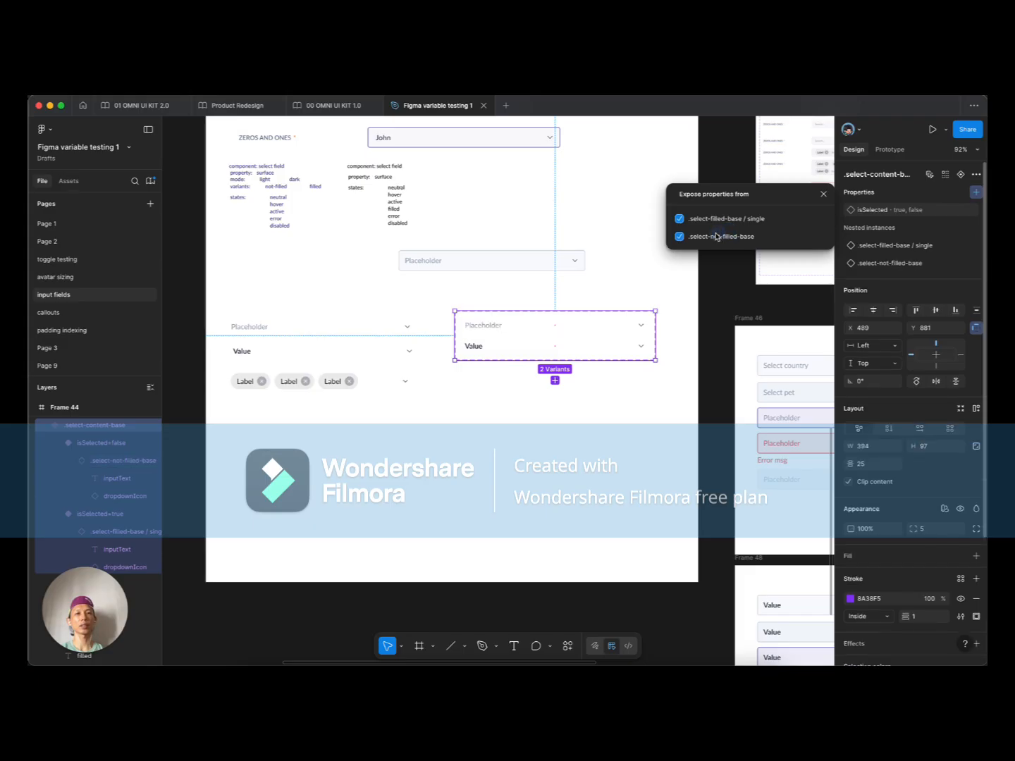
left_click(446, 295)
left_click(508, 321)
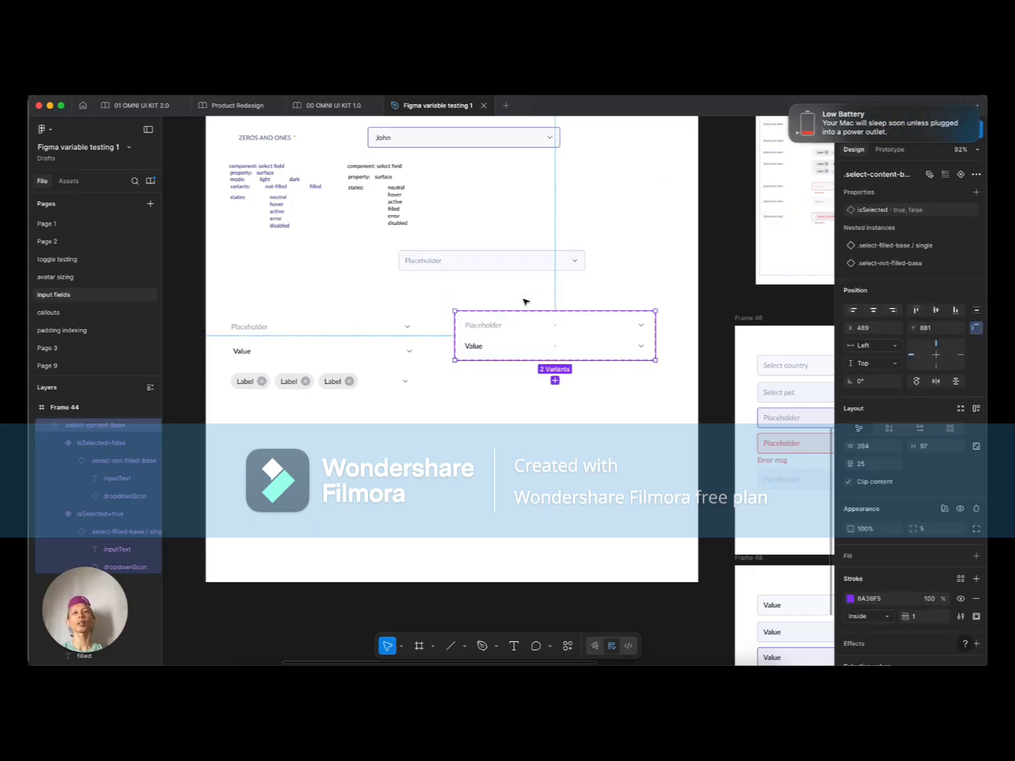
Step: Expose the nested .select-content-base properties on the select field component
left_click(498, 260)
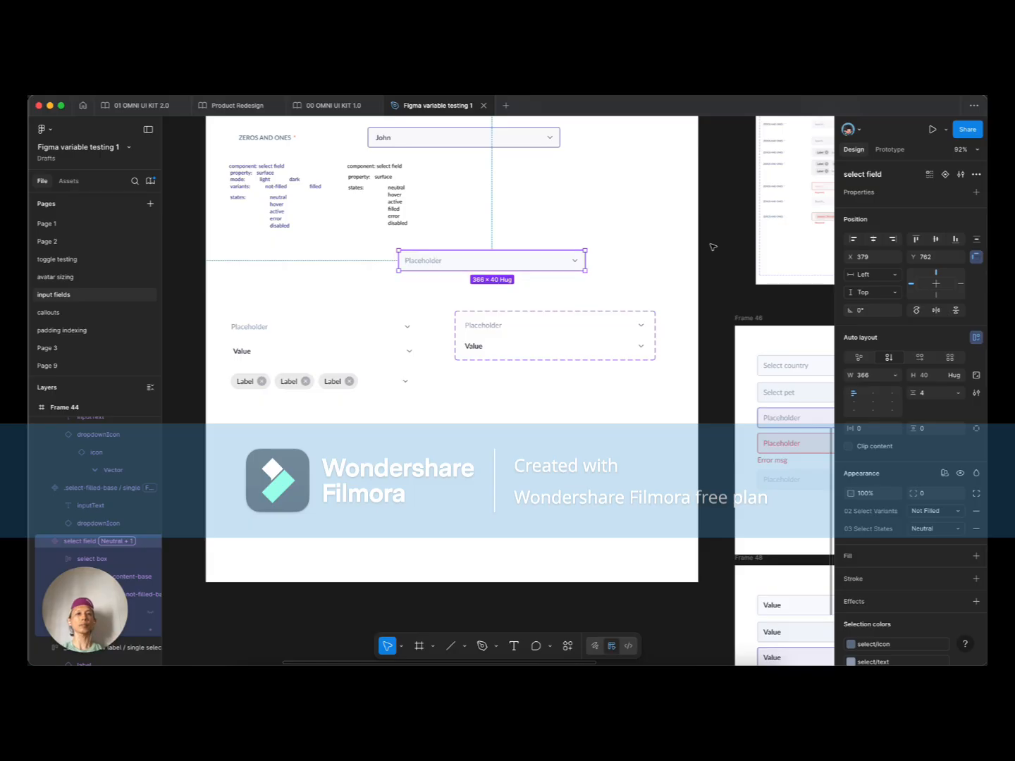
left_click(975, 191)
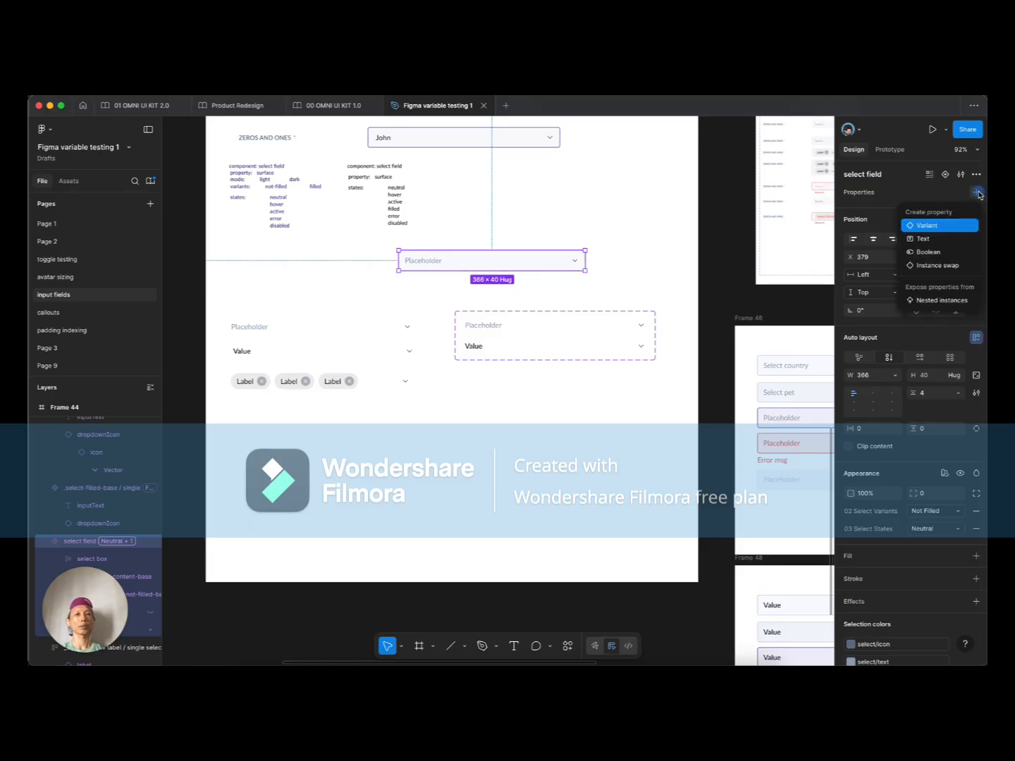
left_click(944, 301)
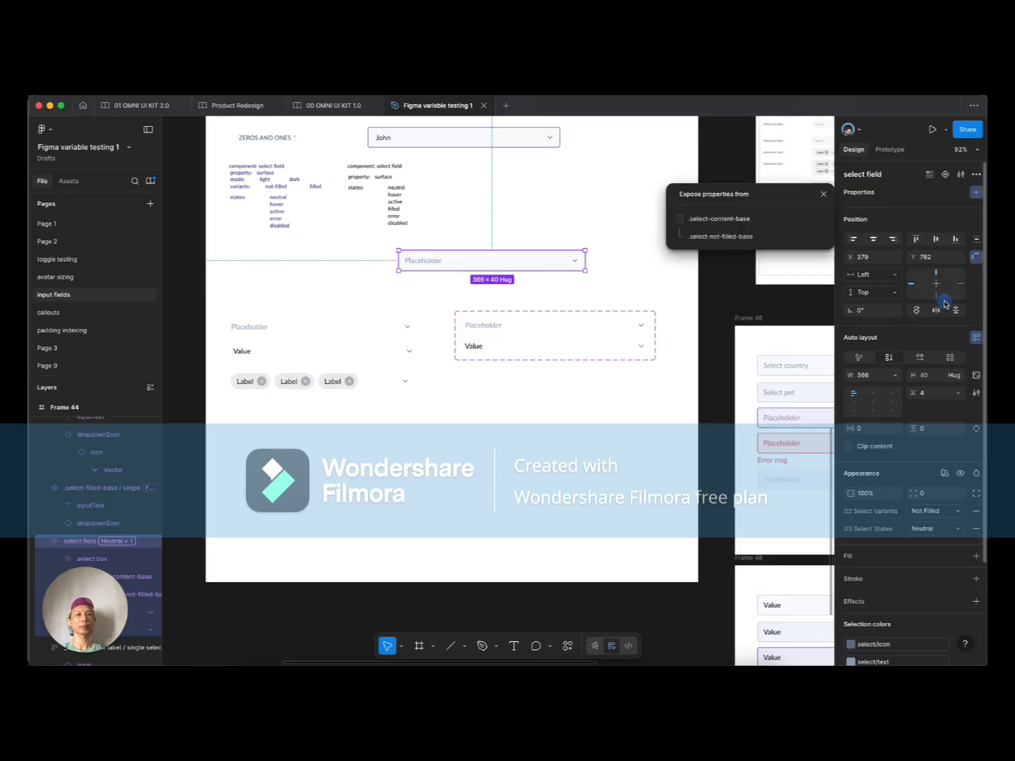
left_click(725, 221)
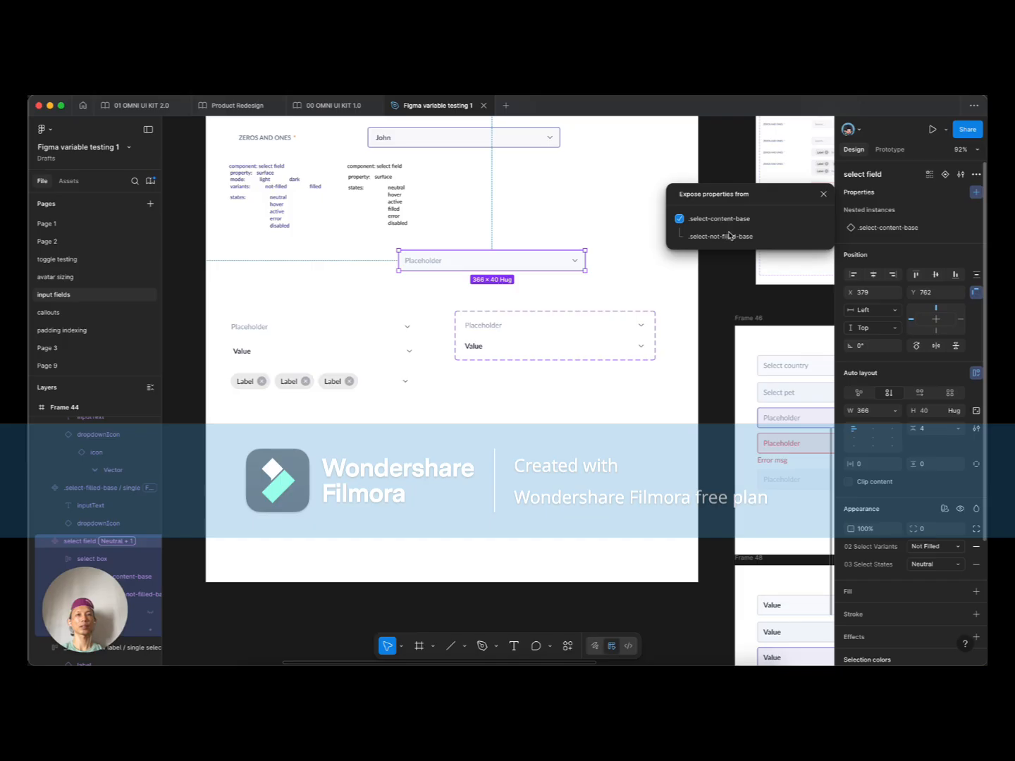
left_click(391, 297)
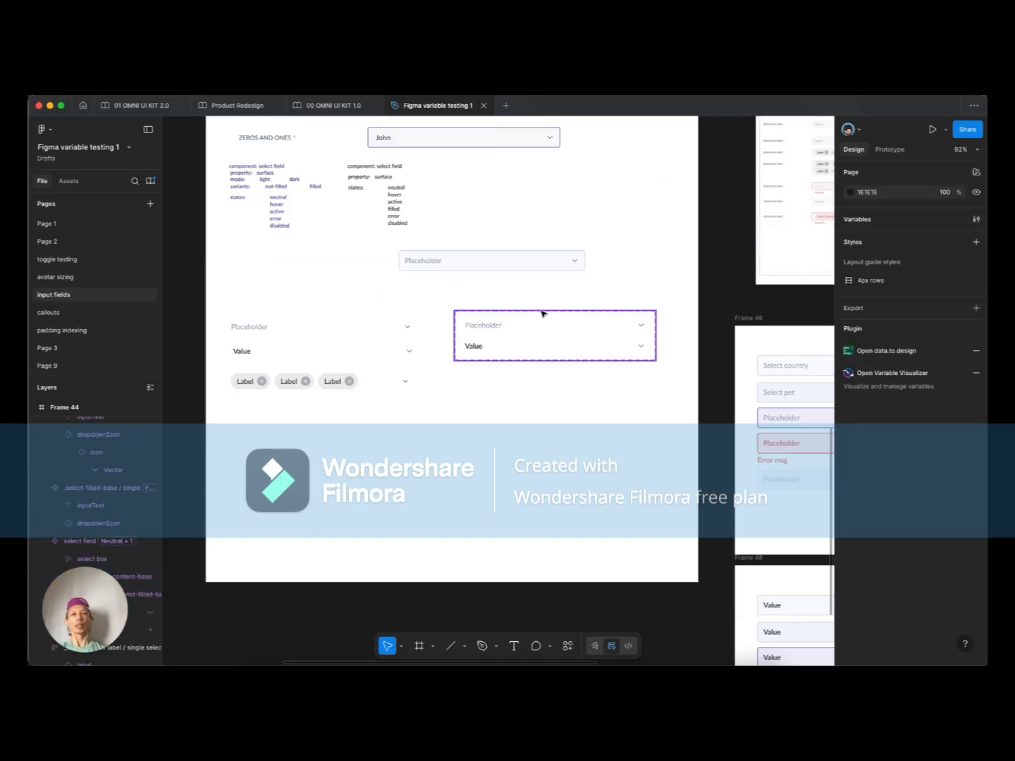
Step: Set the third Frame 46 field's Text property to 'Select dept'
left_click_drag(549, 292, 522, 286)
left_click_drag(595, 401, 444, 366)
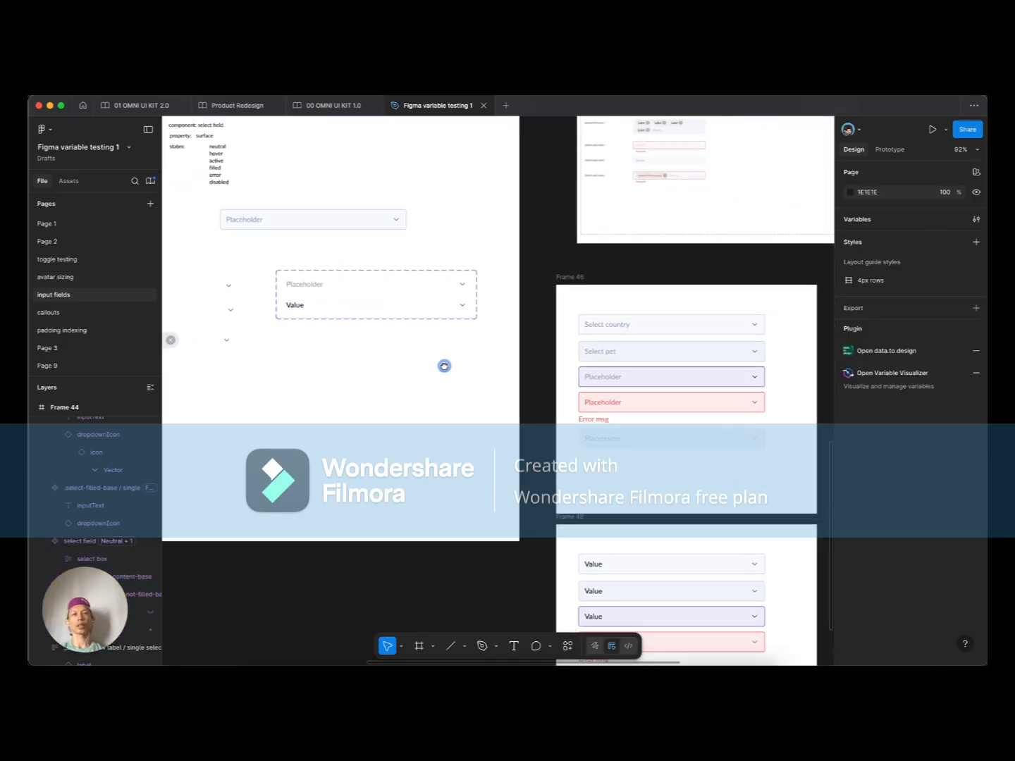
left_click(648, 326)
left_click_drag(698, 315, 571, 328)
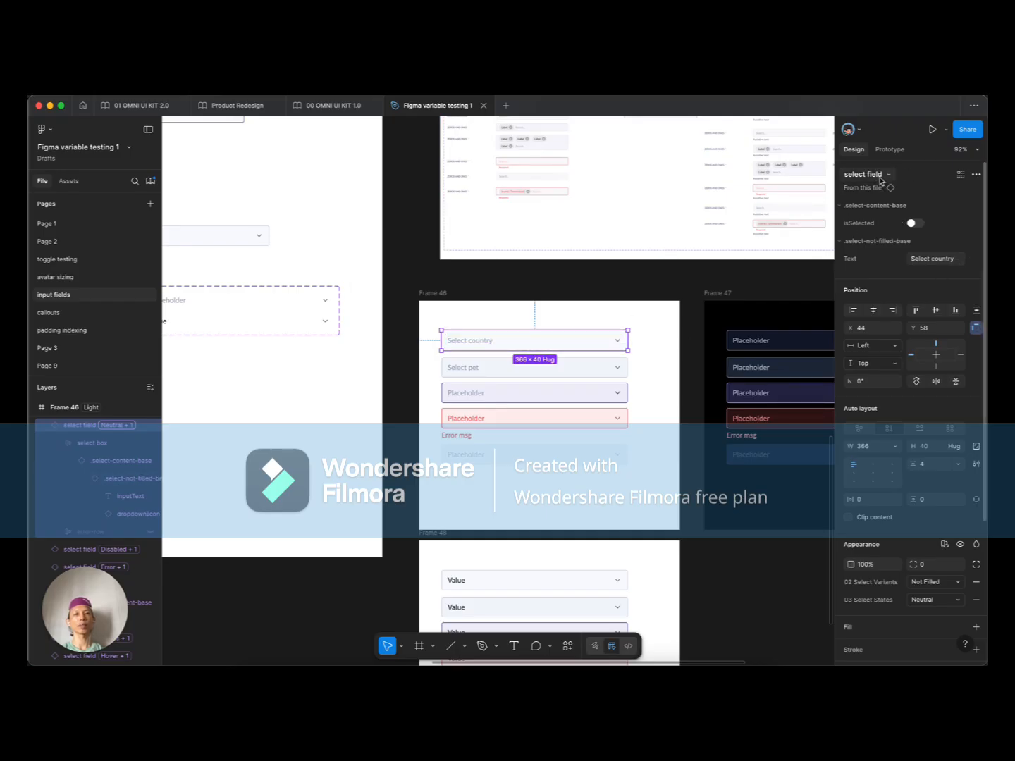
scroll(488, 351, "up", 5)
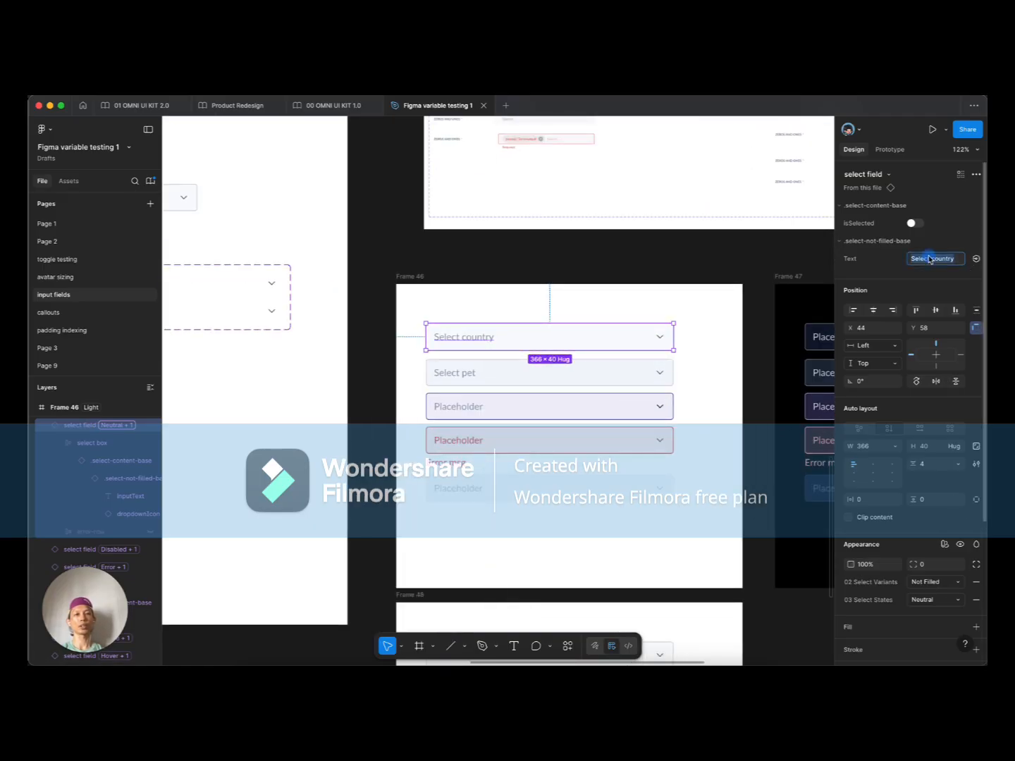
left_click(443, 407)
left_click(464, 375)
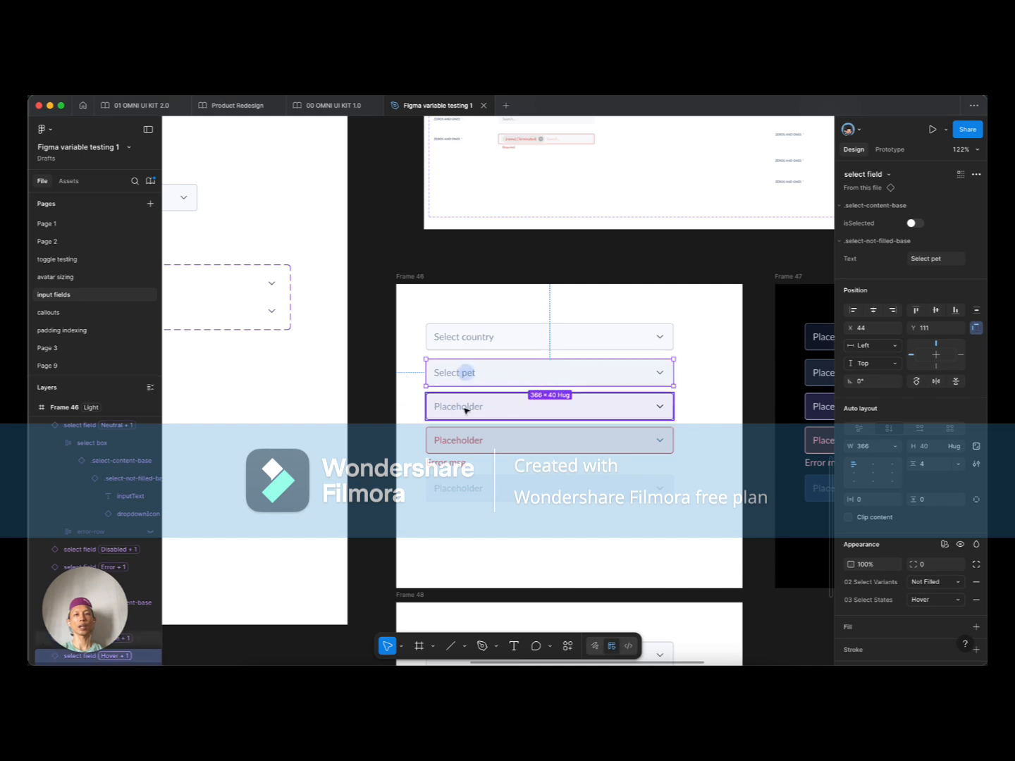
left_click(459, 411, "super")
left_click(461, 409, "super")
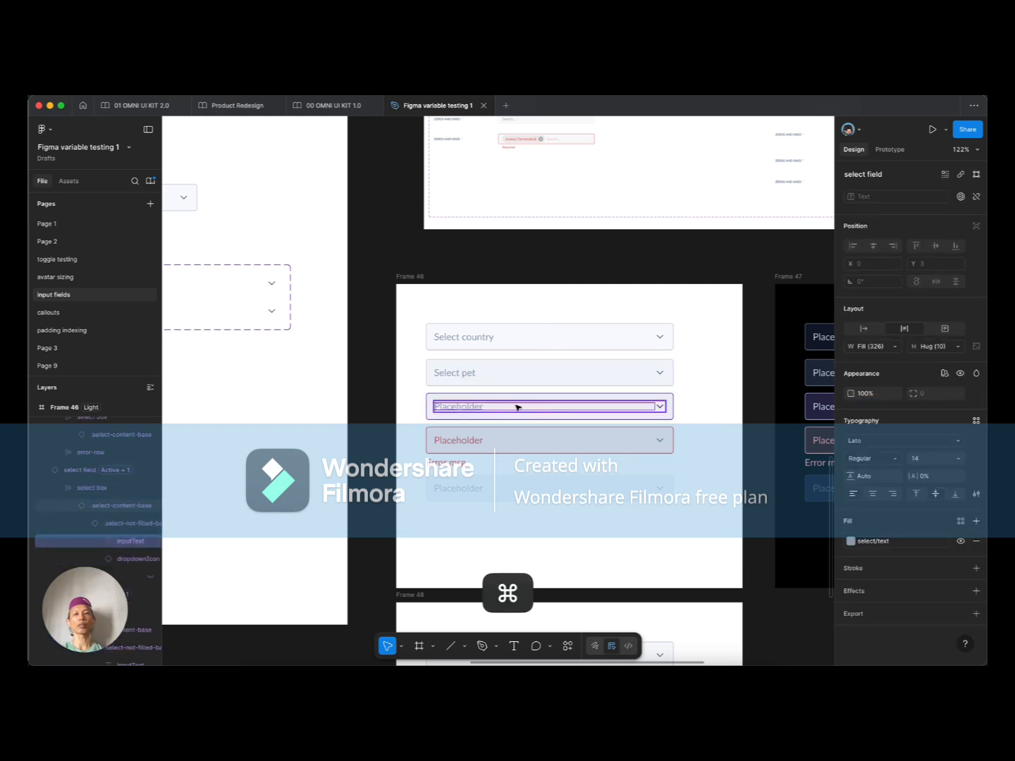
left_click_drag(396, 405, 435, 416)
left_click(940, 261)
type("Selec")
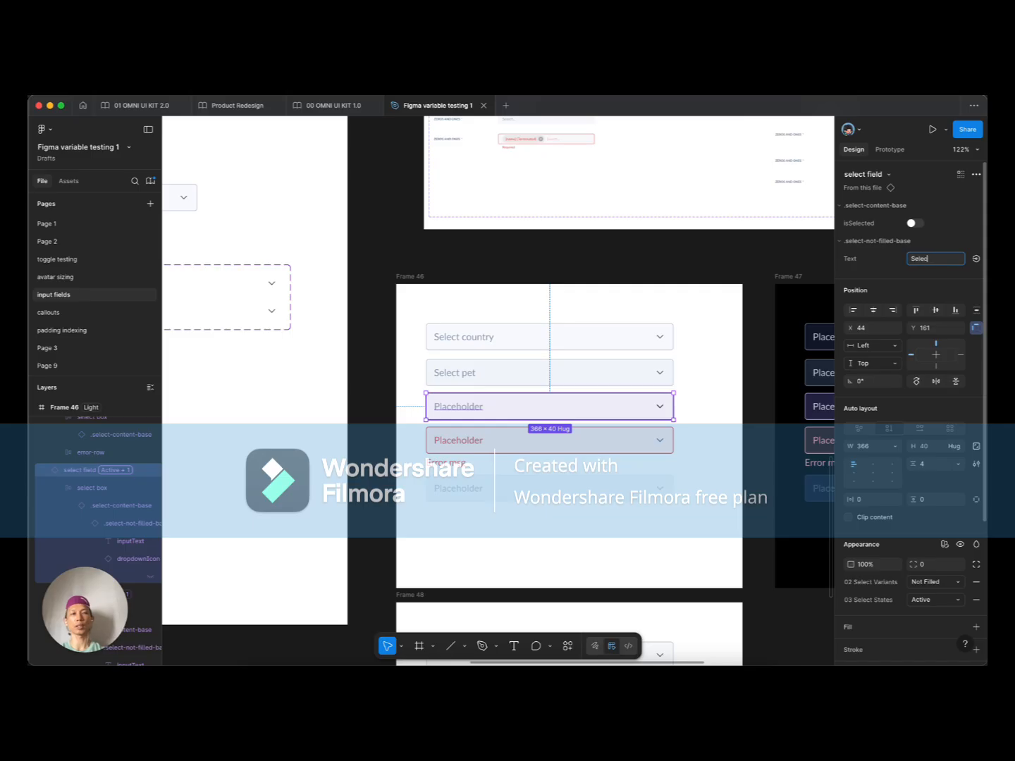
type("t dept")
key("Return")
Step: Set the fourth, error-state field's Text property to 'Select employee'
left_click(521, 439)
left_click(936, 260)
type("Select")
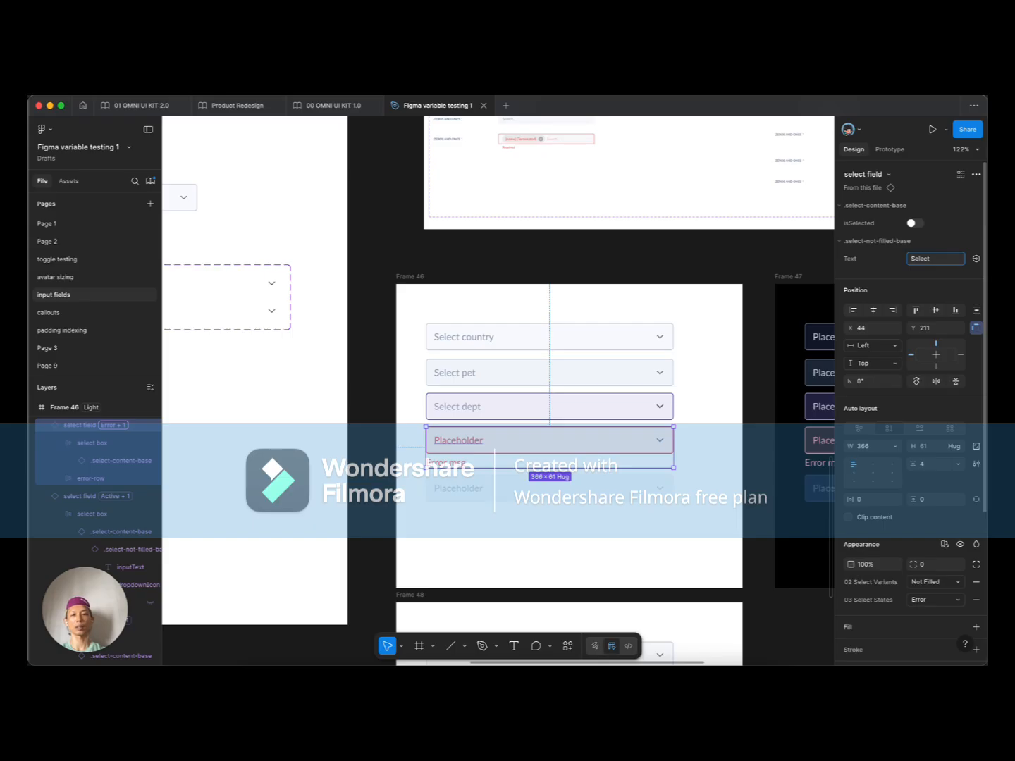
type(" emplol")
key("BackSpace")
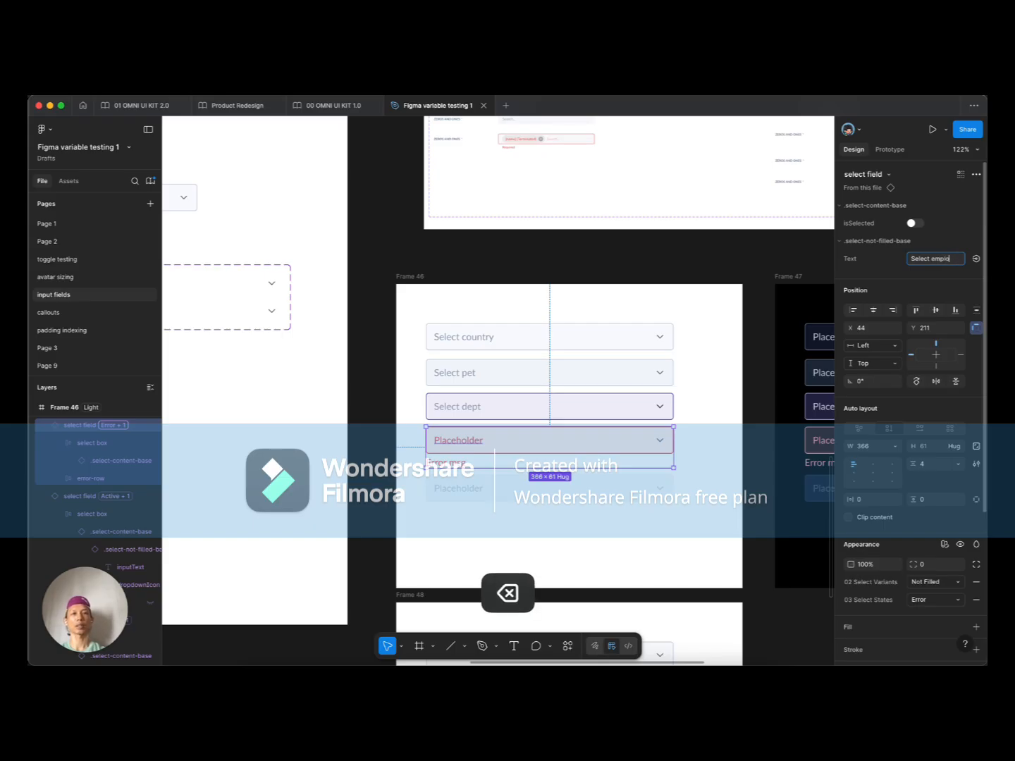
type("yee")
key("Tab")
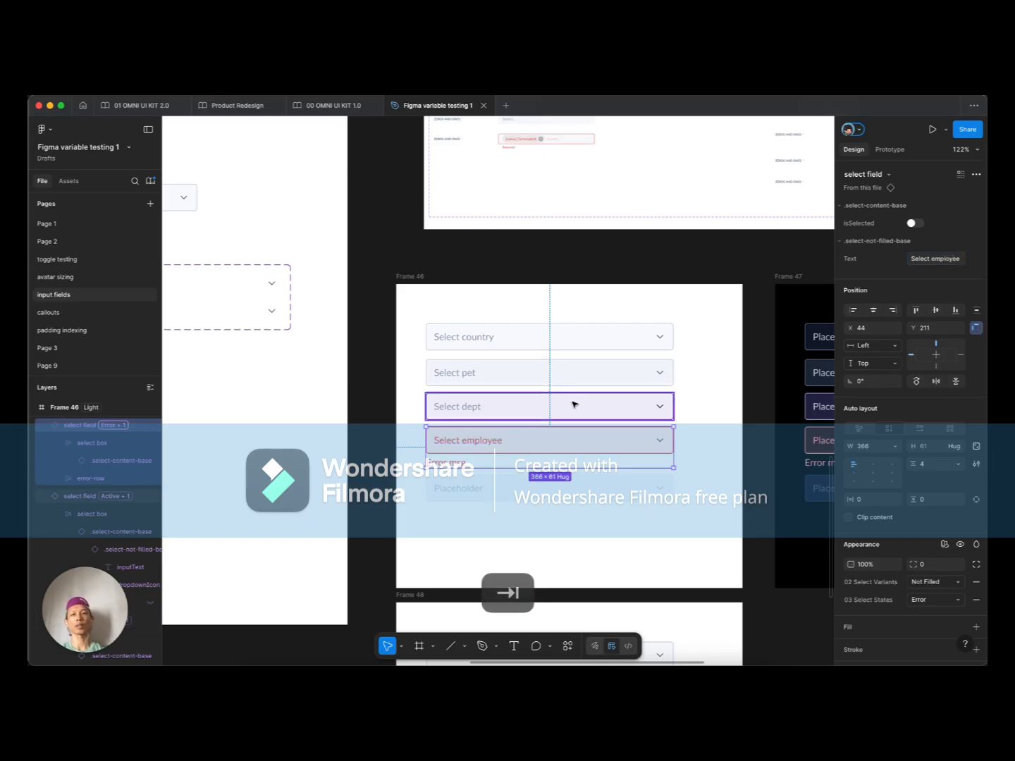
Step: Check the fourth field's Error msg layer, then reselect the Placeholder select field component
scroll(577, 401, "down", 5)
scroll(537, 408, "up", 3)
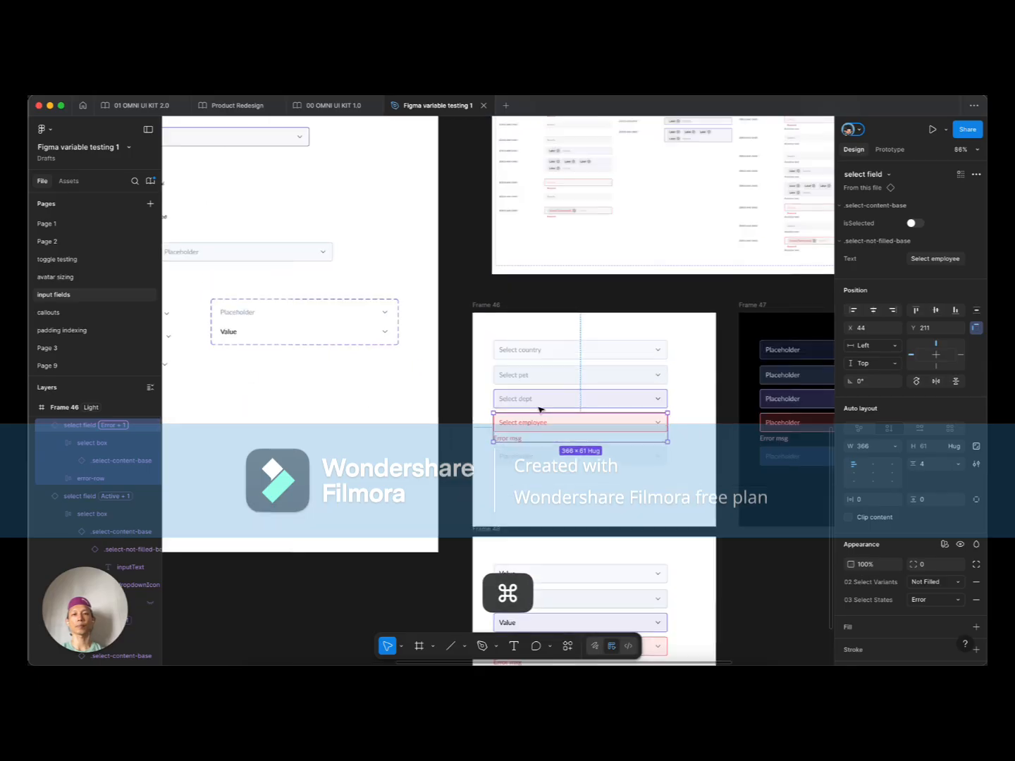
left_click(516, 439, "super")
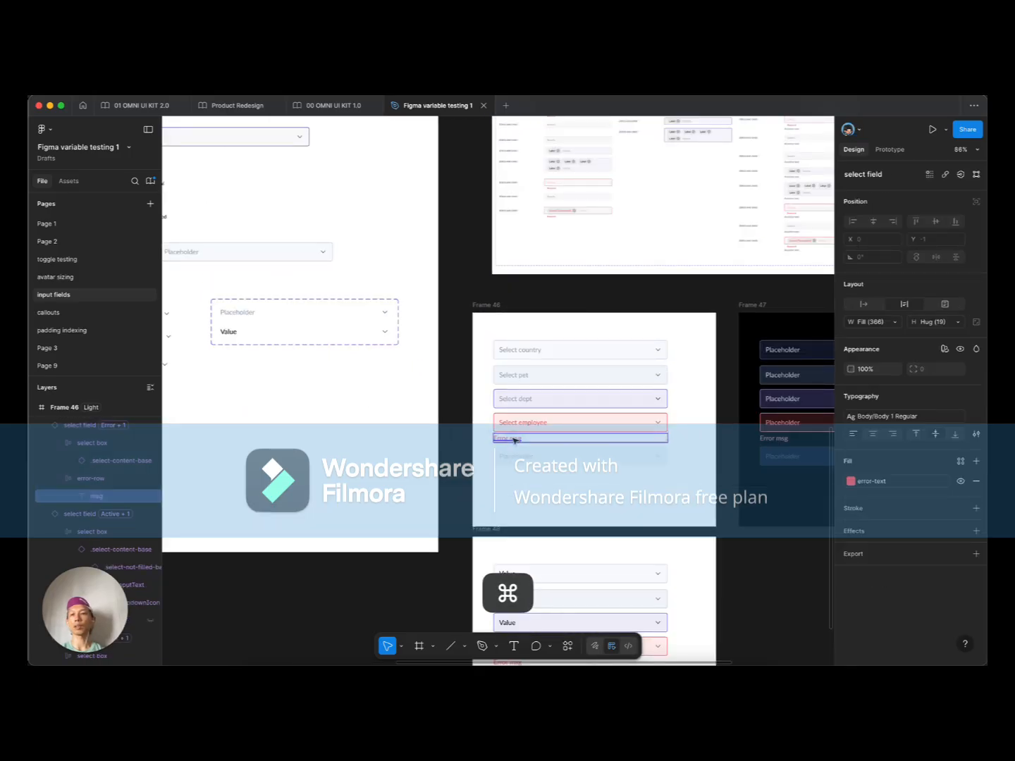
scroll(515, 439, "up", 3)
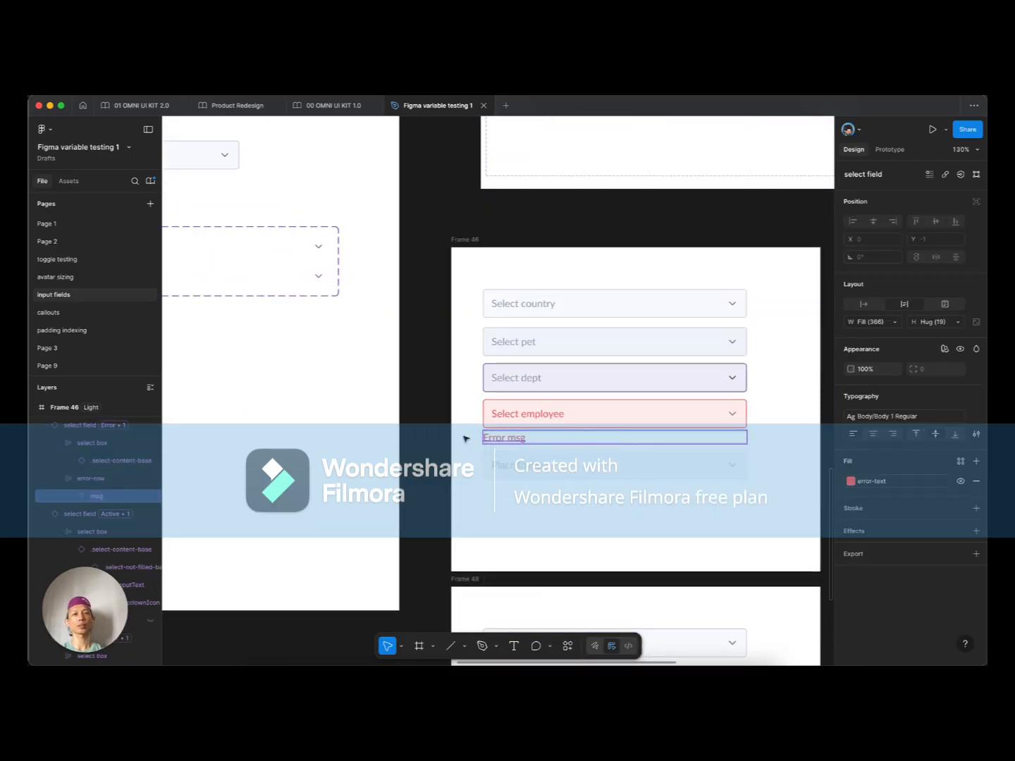
scroll(449, 448, "down", 3)
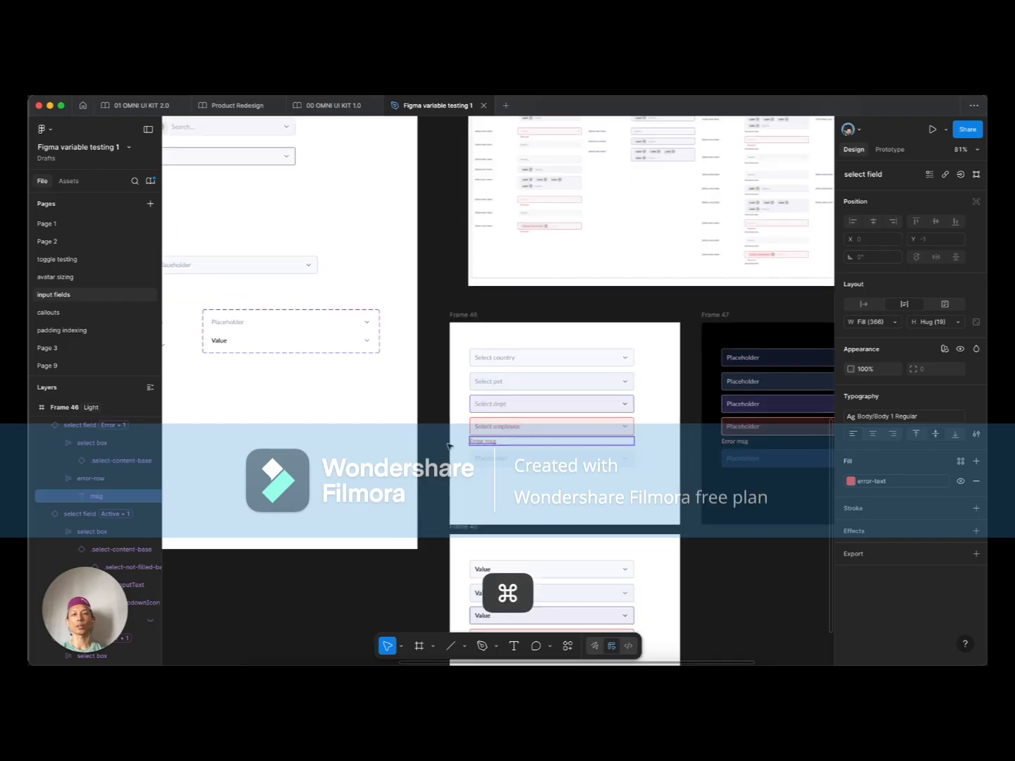
left_click(343, 295)
left_click_drag(343, 295, 513, 344)
left_click(384, 316)
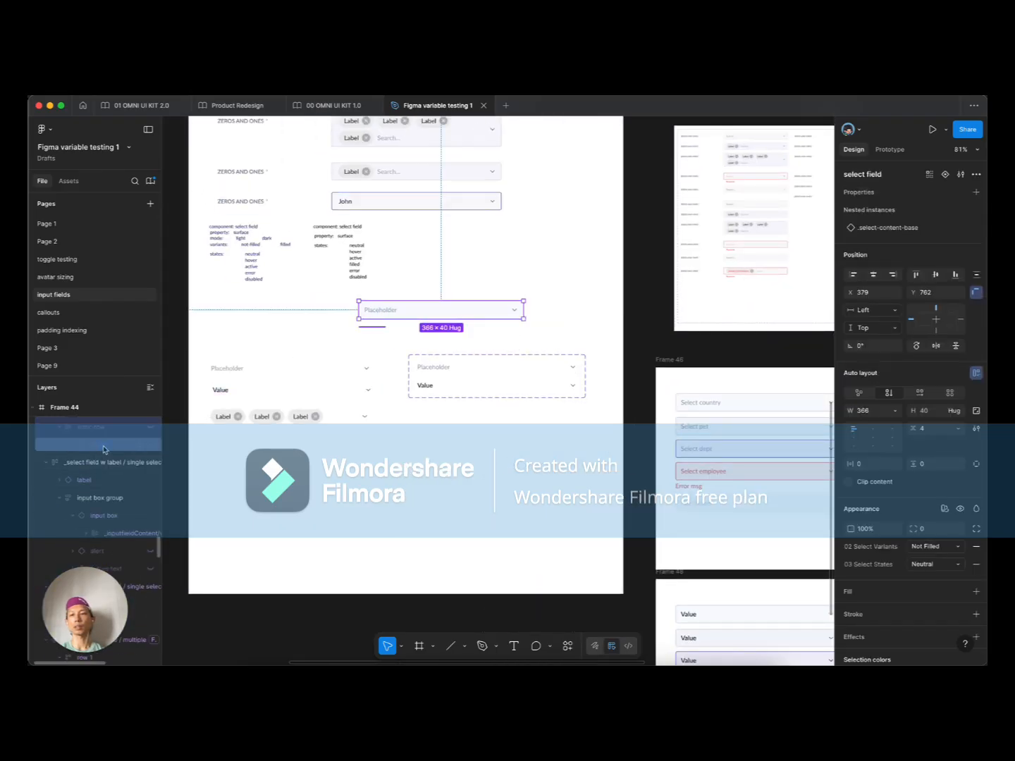
Step: Turn the Error msg text layer into a new text property named 'error msg'
left_click(104, 447)
left_click(975, 198)
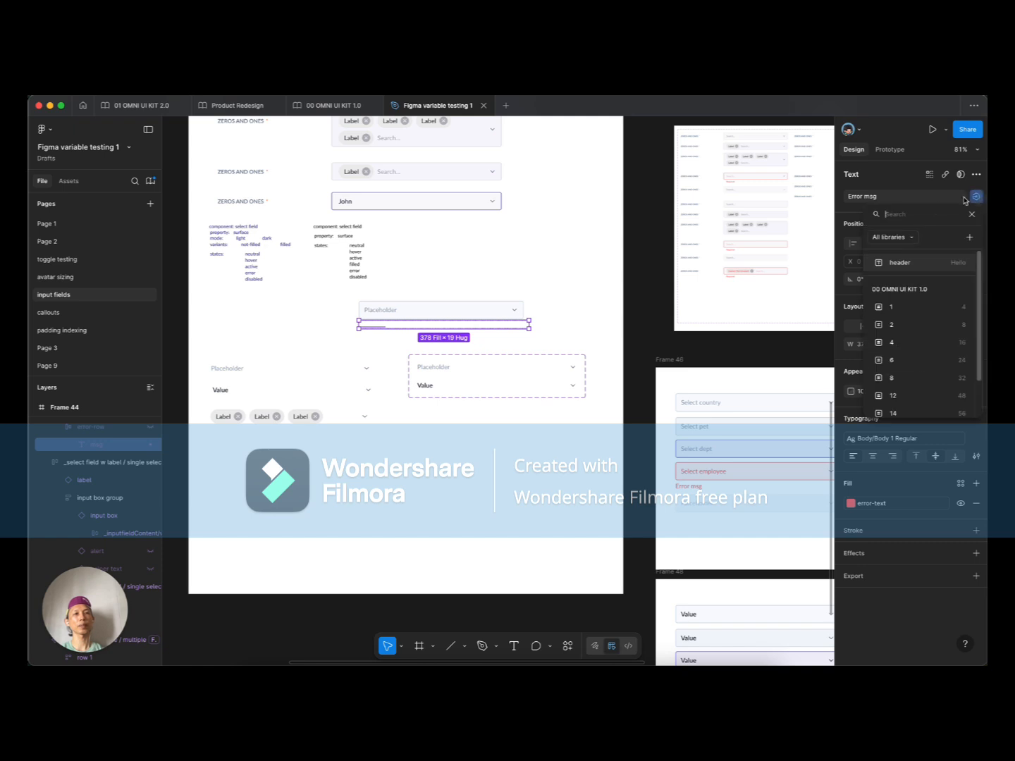
type("er")
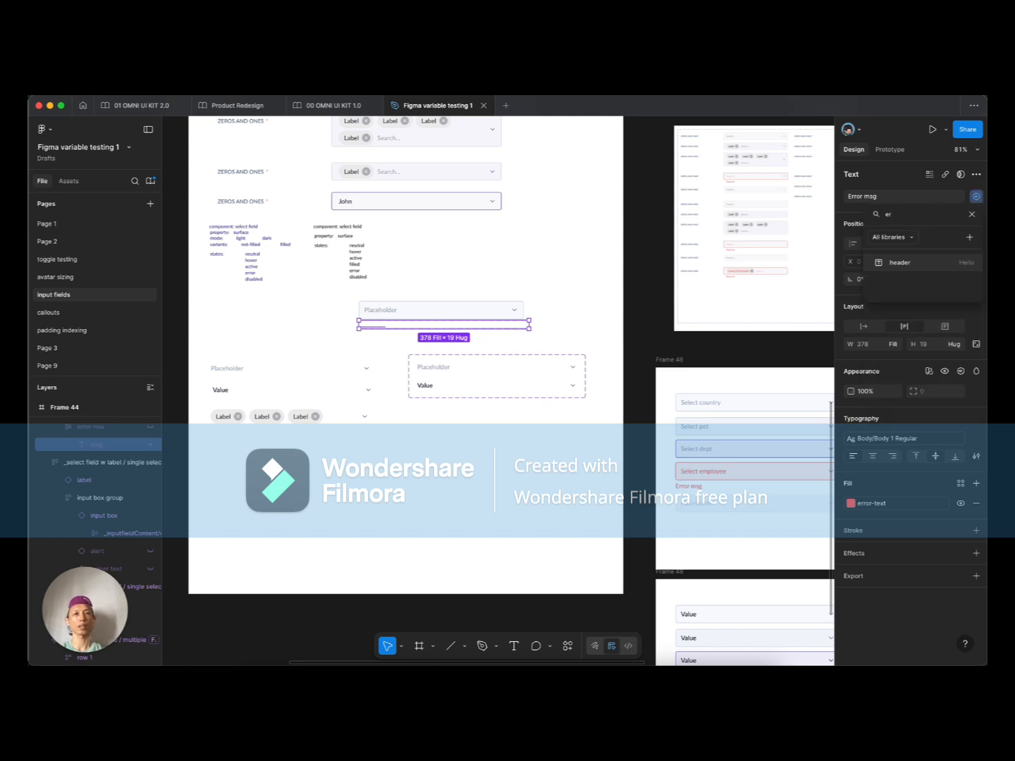
key("BackSpace")
key("BackSpace")
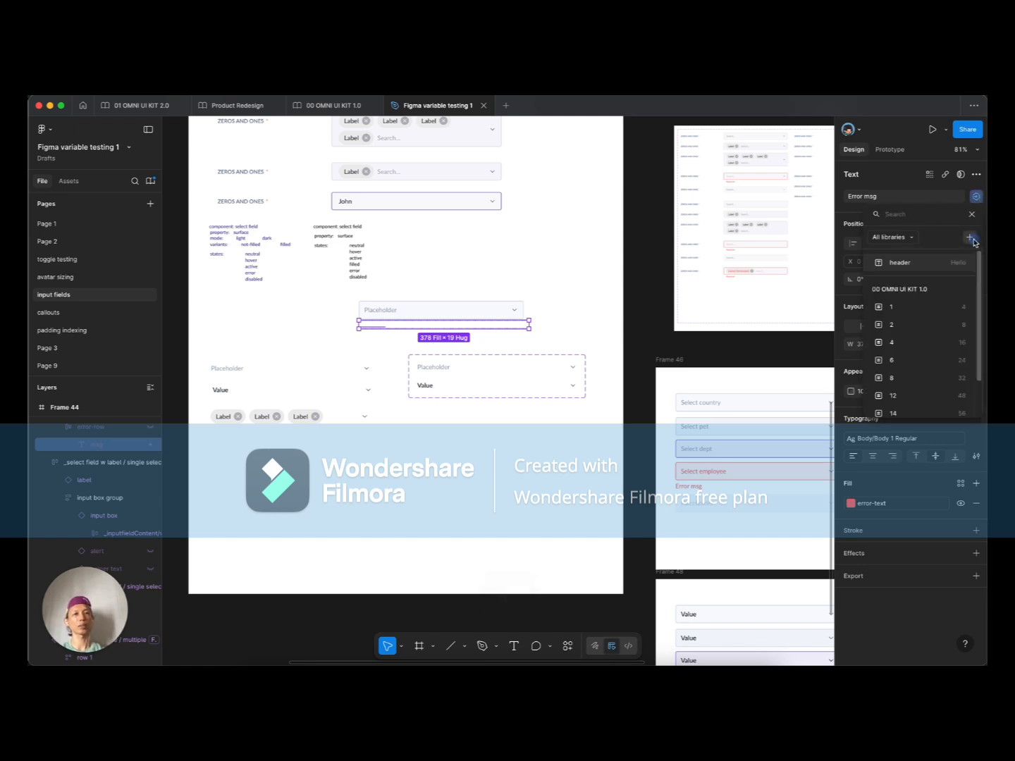
left_click(971, 237)
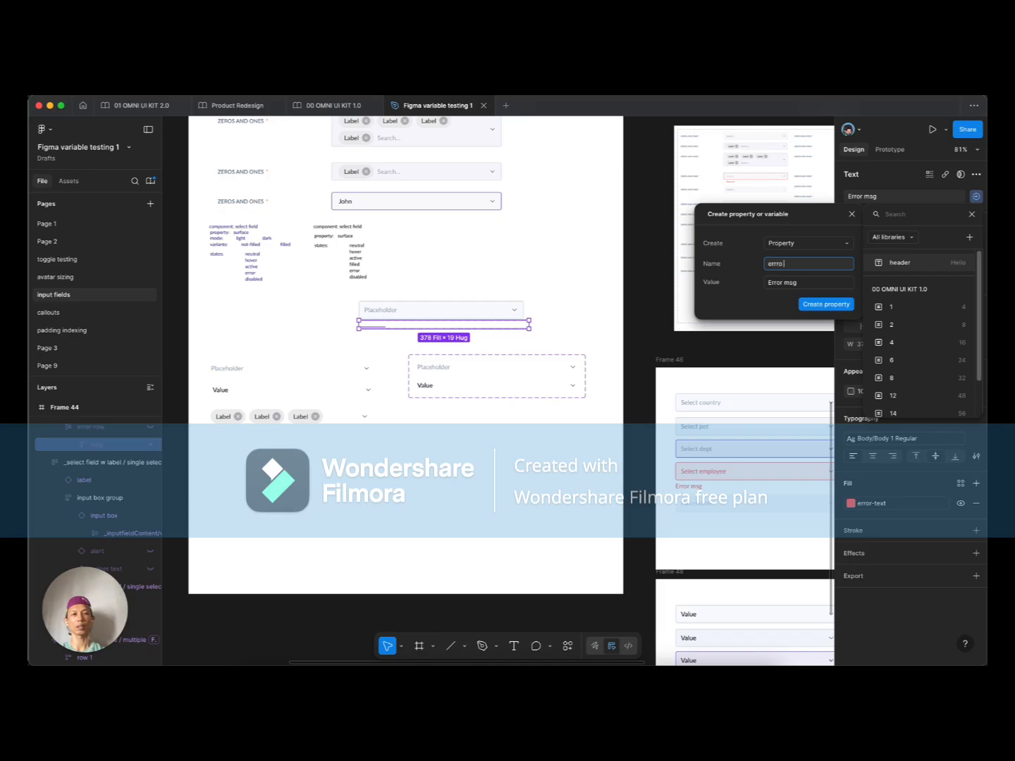
type("erro")
key("BackSpace")
type("or msg")
key("Return")
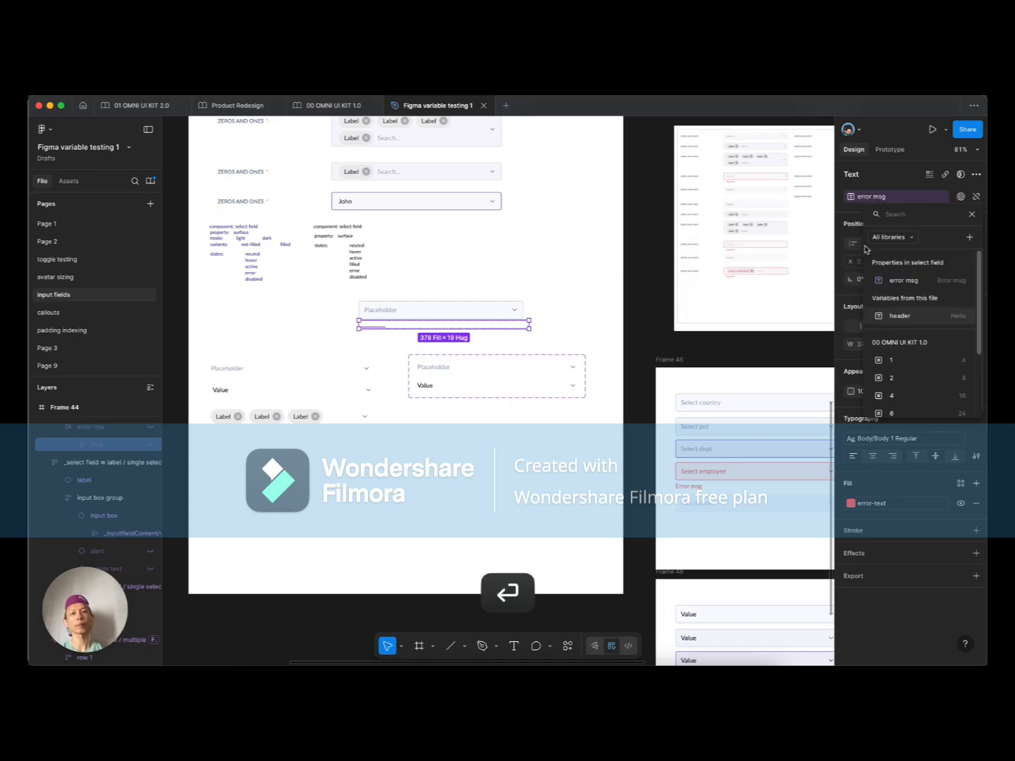
Step: Set the Select employee field instance's error msg value to 'Required'
scroll(563, 422, "right", 5)
left_click(556, 468)
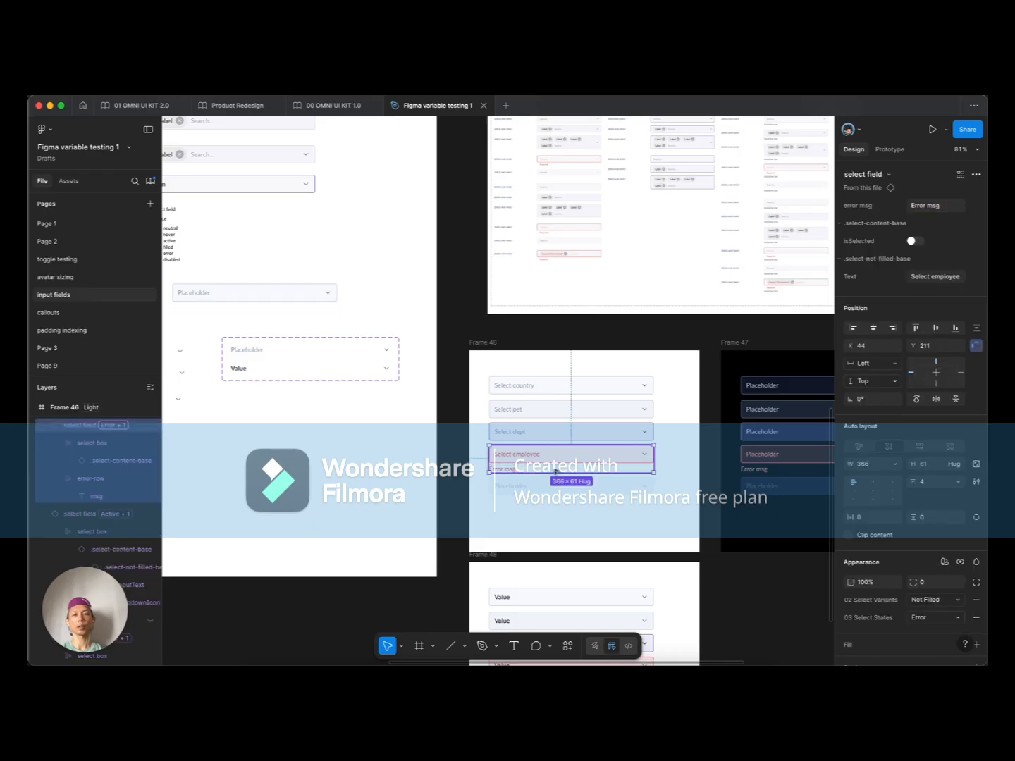
left_click(955, 210)
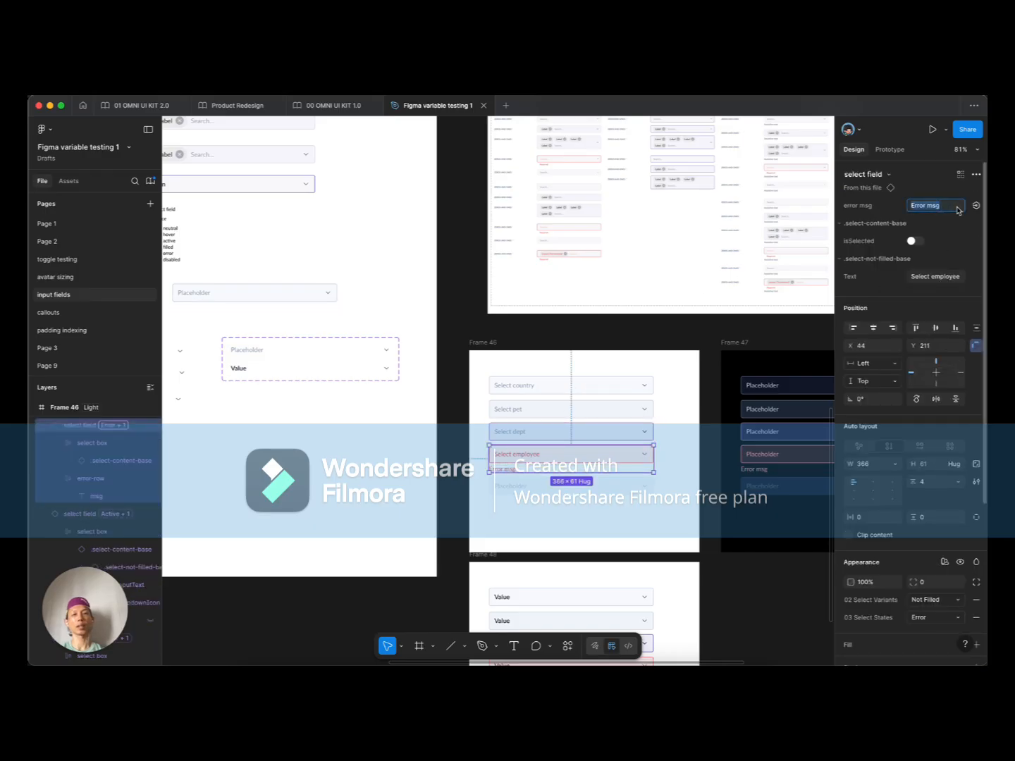
type("Rer")
key("BackSpace")
type("quired")
key("Return")
left_click(529, 508)
scroll(533, 507, "down", 3)
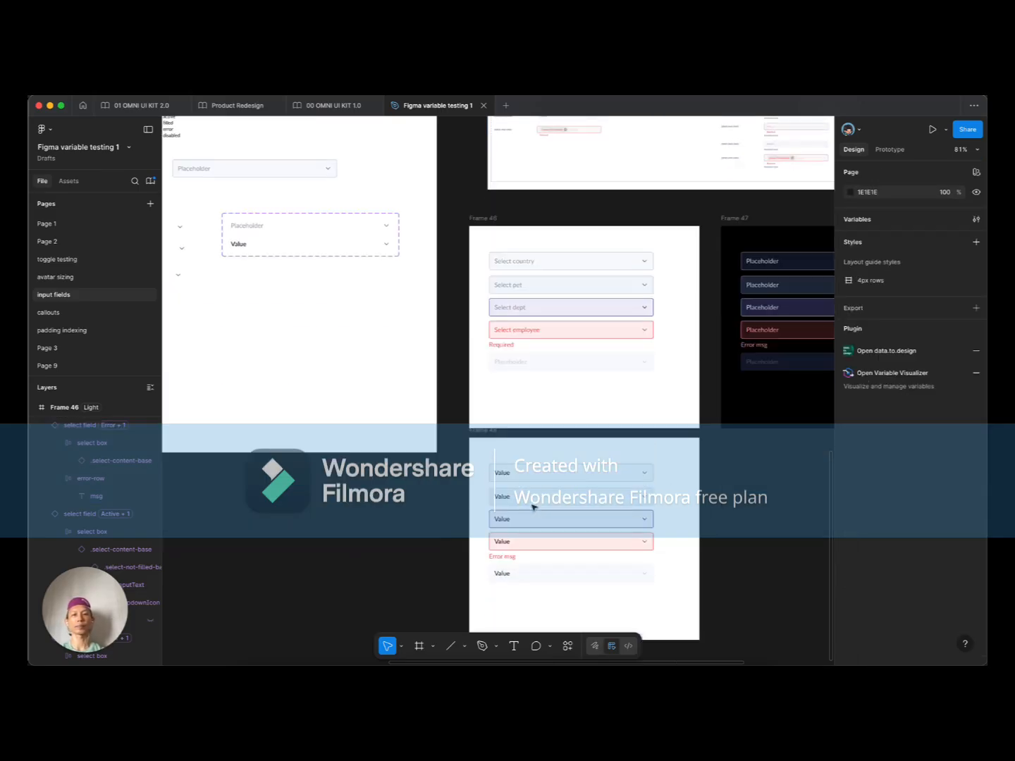
left_click(534, 473)
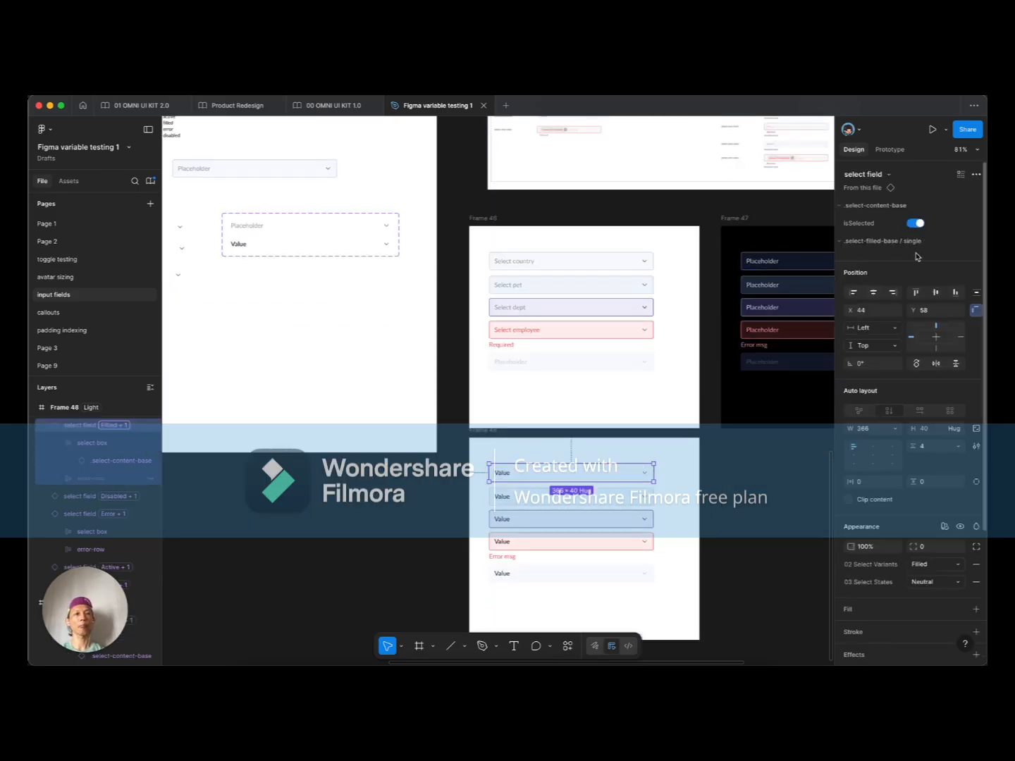
scroll(586, 422, "down", 3)
scroll(589, 423, "up", 3)
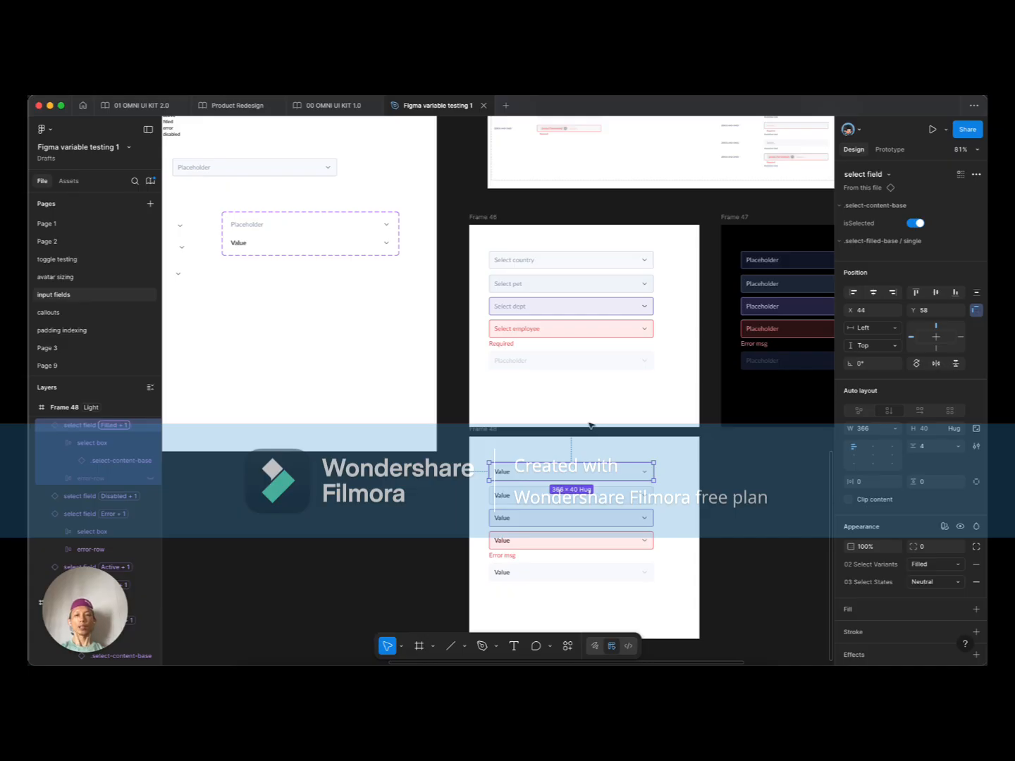
scroll(591, 425, "down", 2)
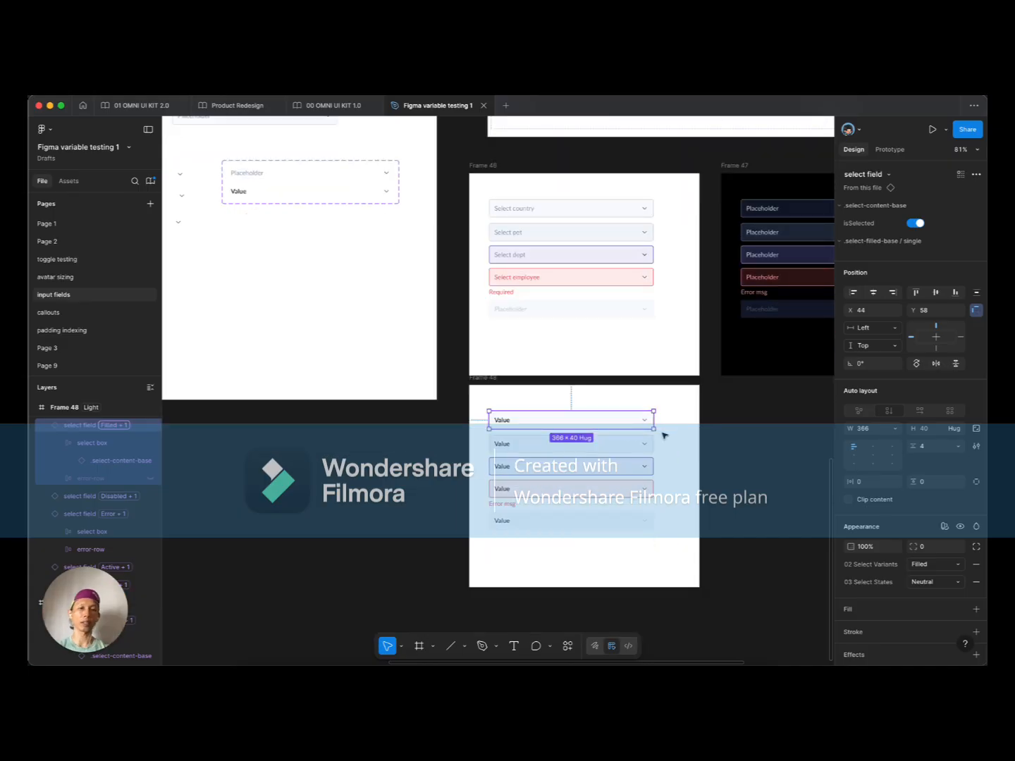
scroll(662, 434, "up", 3)
scroll(661, 431, "down", 2)
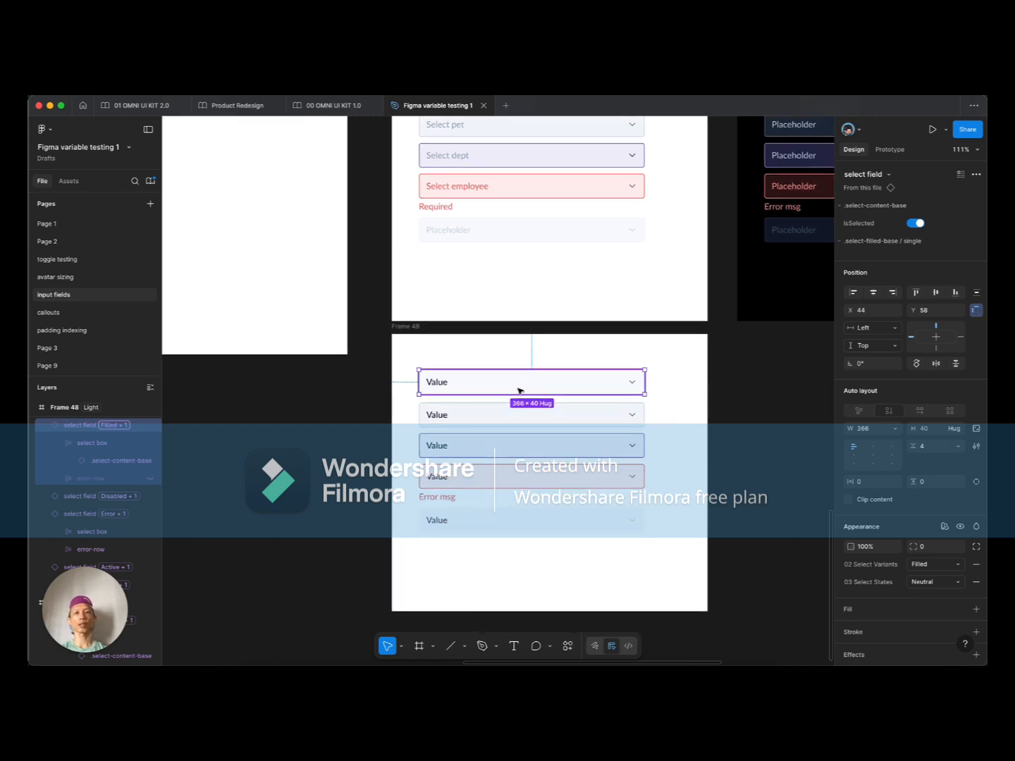
scroll(519, 390, "up", 5)
left_click(554, 217)
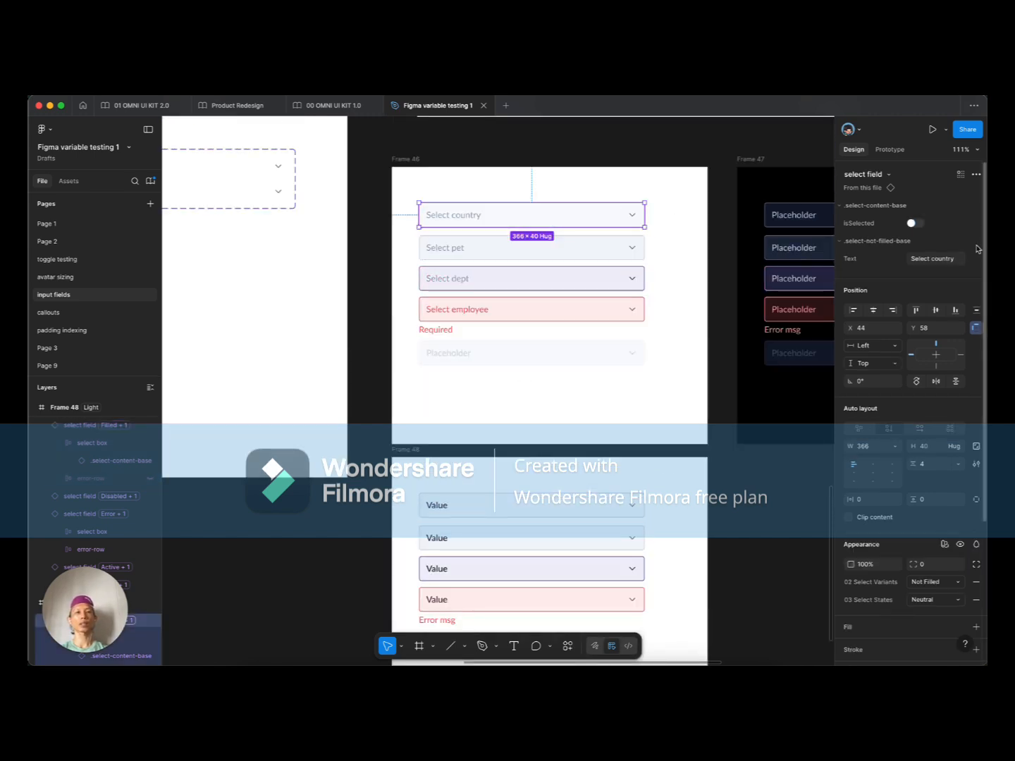
left_click(933, 260)
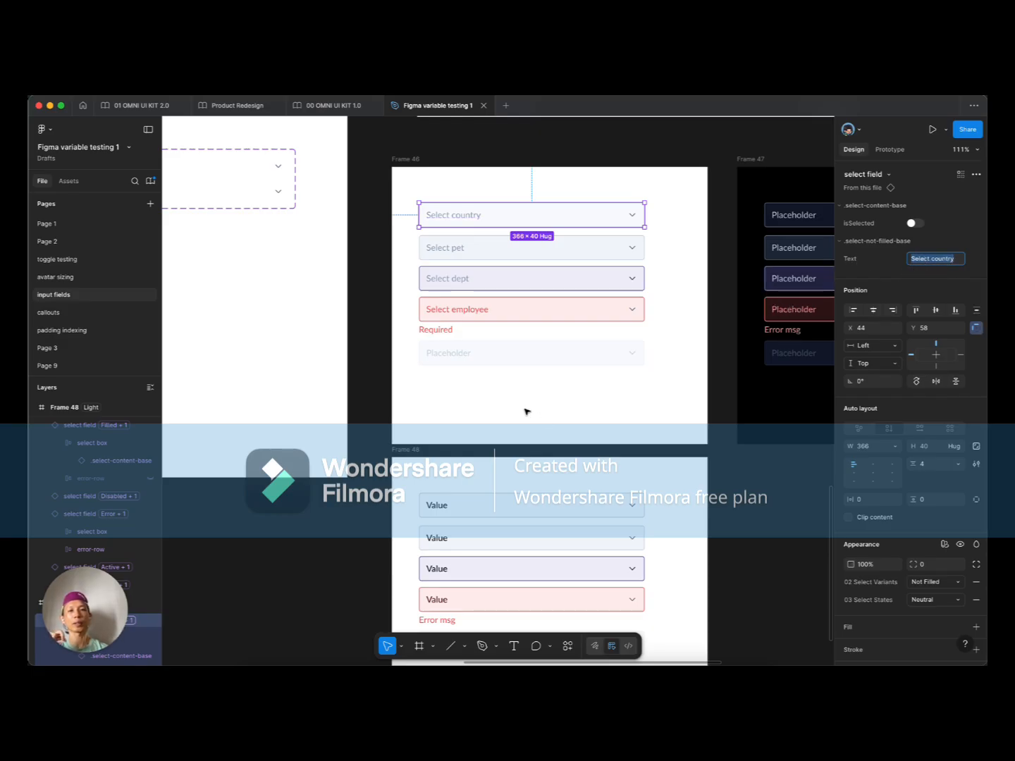
scroll(525, 411, "down", 5)
left_click(544, 319)
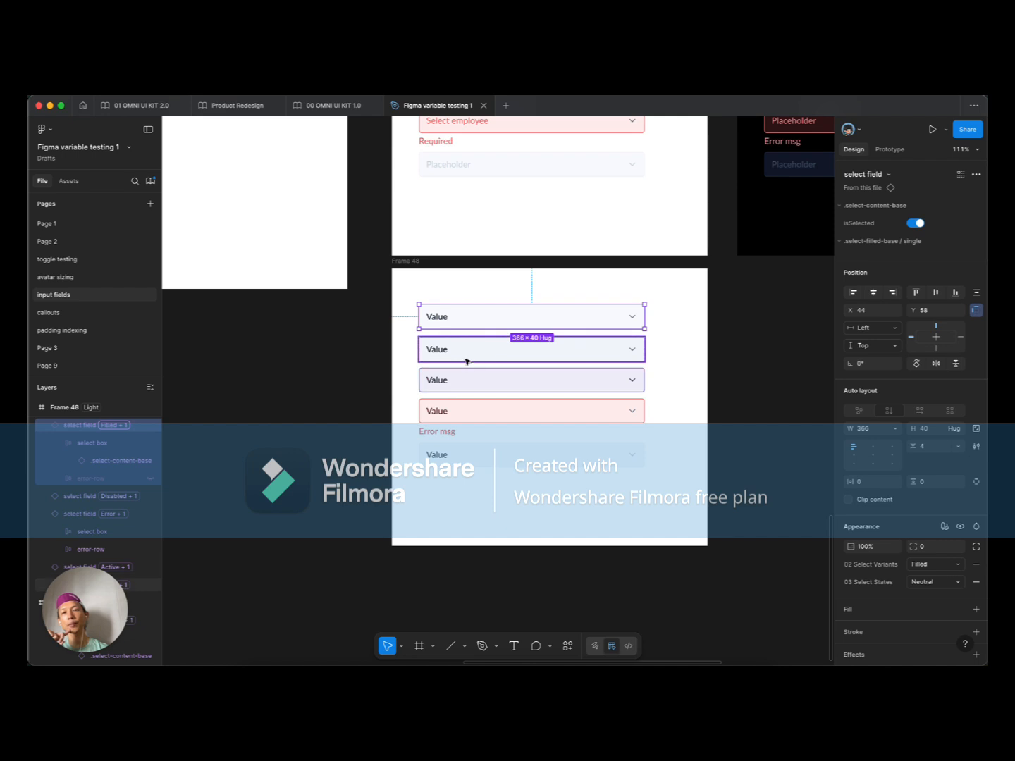
left_click(442, 354)
left_click(449, 386)
left_click(451, 412)
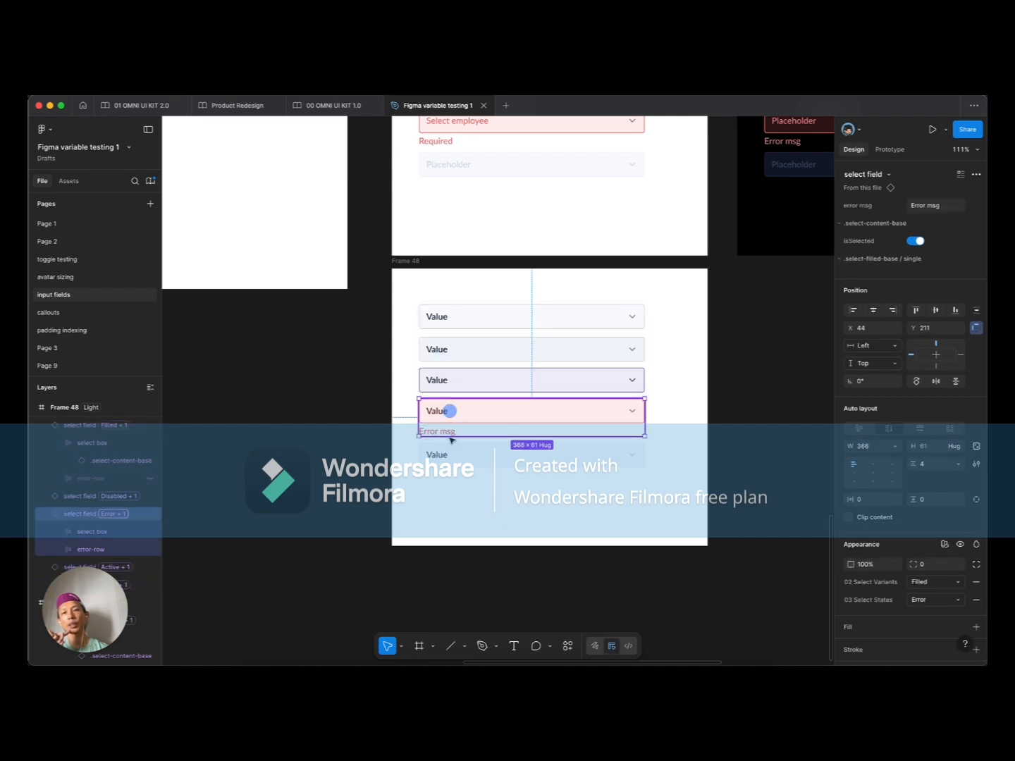
left_click(441, 457)
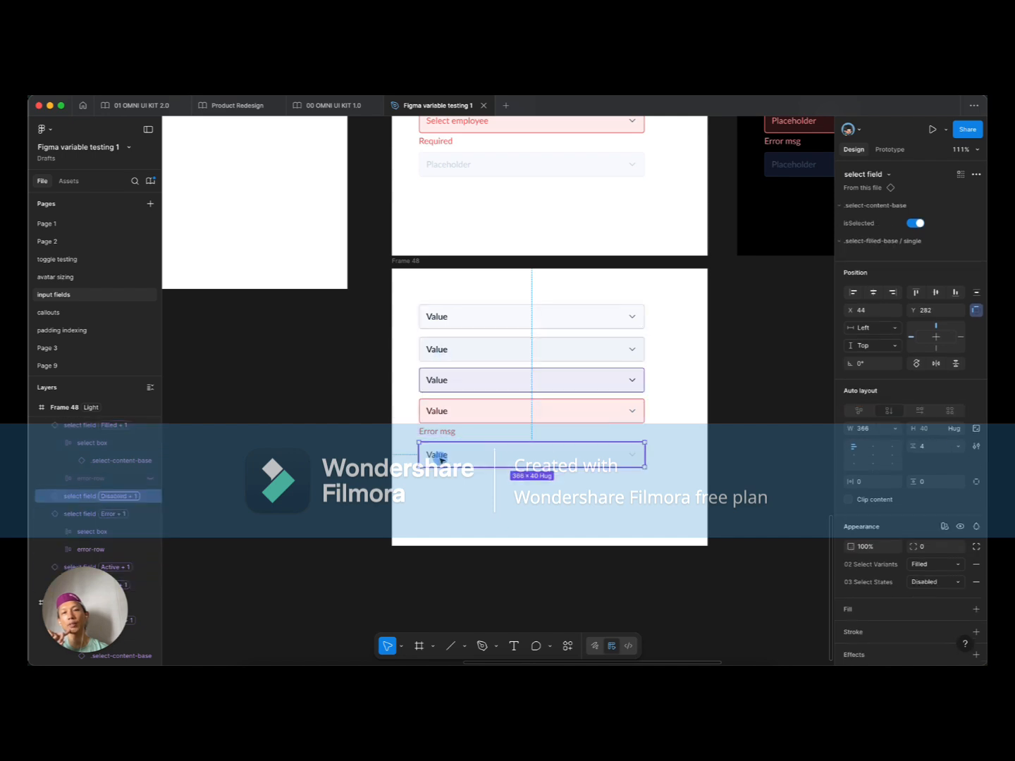
left_click(688, 426)
scroll(663, 358, "up", 10)
Step: Select the nested single filled-content instance inside the Value variant
scroll(627, 370, "left", 5)
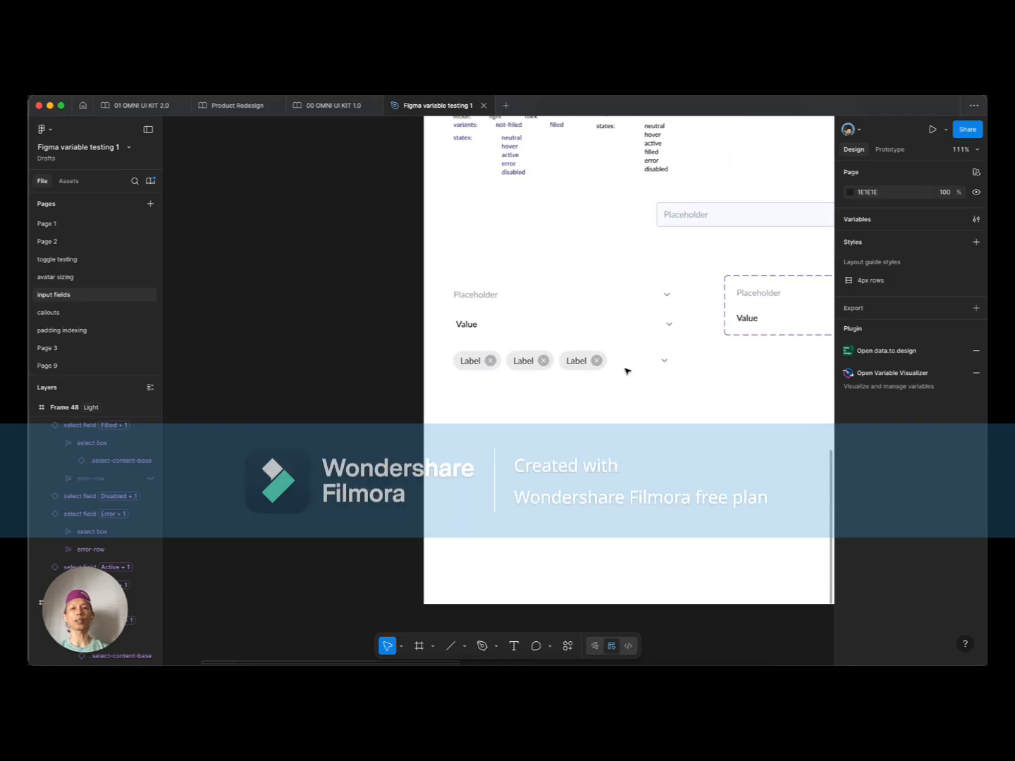
double_click(455, 359)
double_click(454, 359)
left_click(460, 335)
left_click(454, 359)
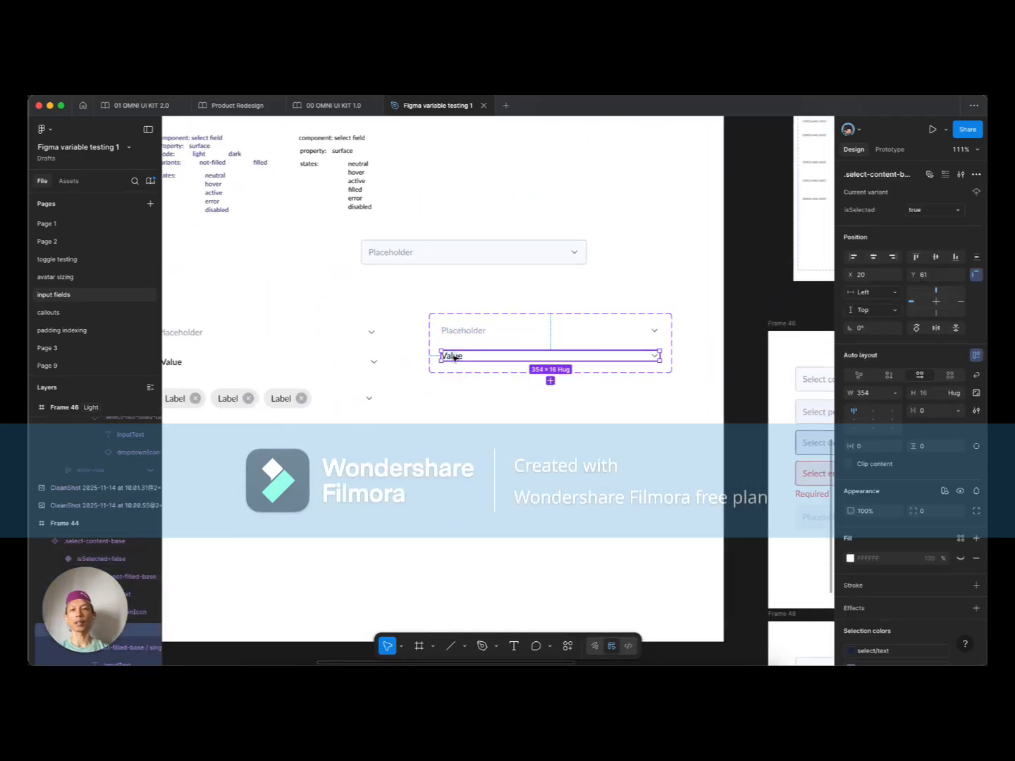
double_click(454, 358)
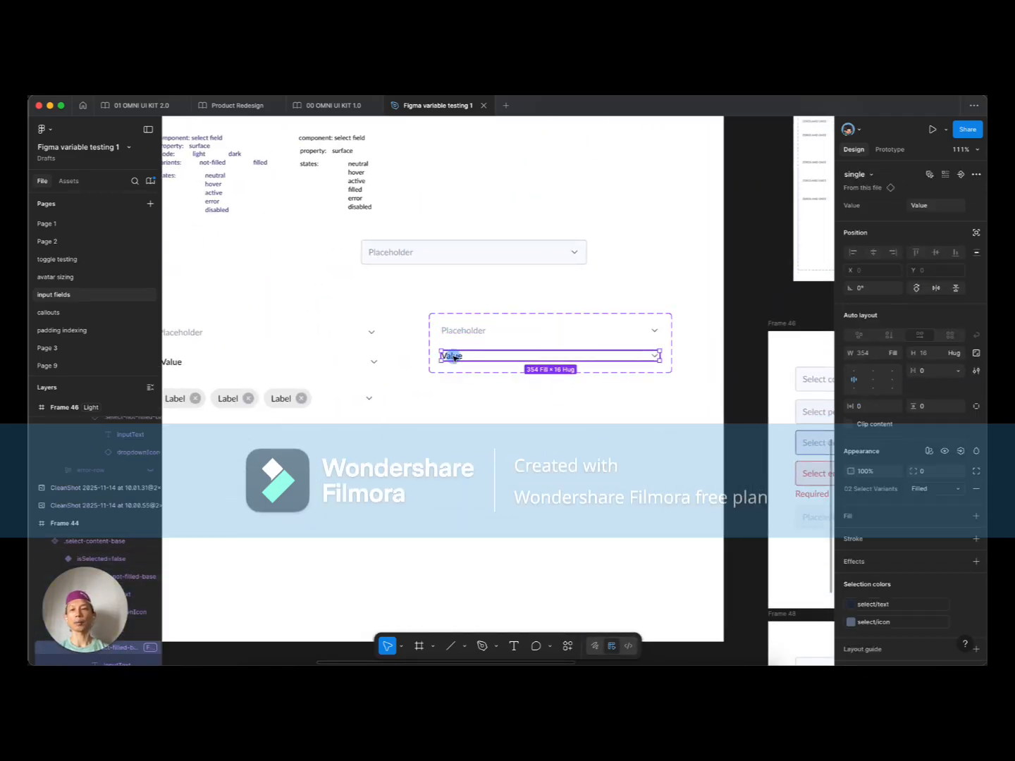
Step: Create an Instance swap property with single and multiple as preferred values
left_click(960, 175)
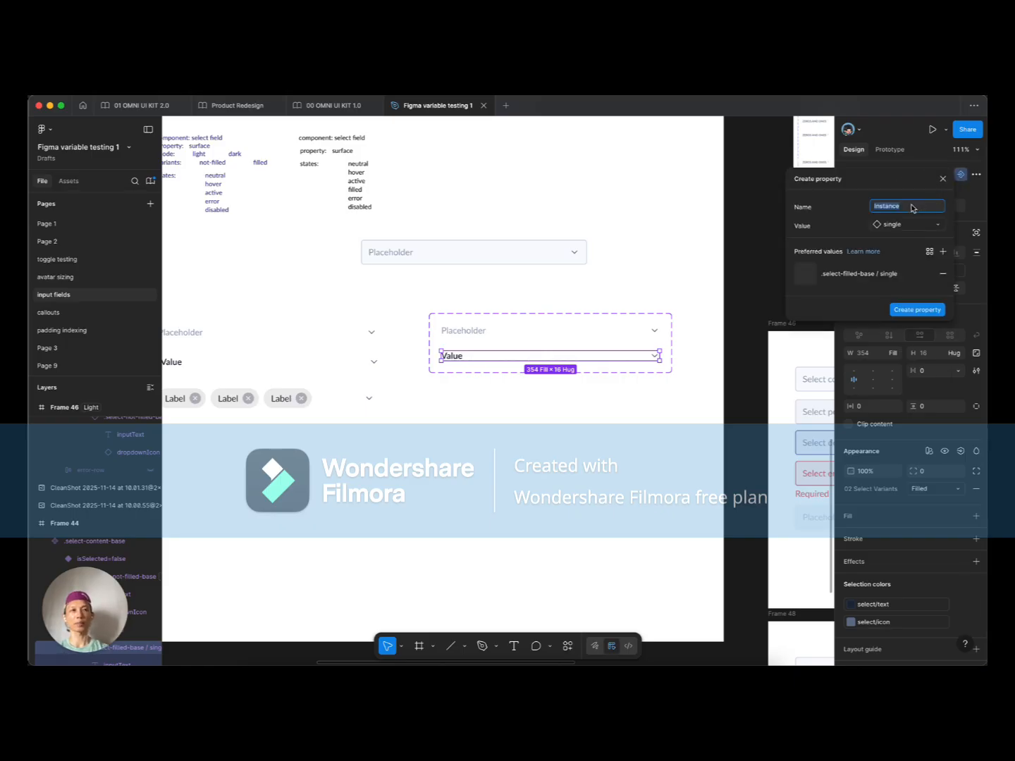
left_click(942, 252)
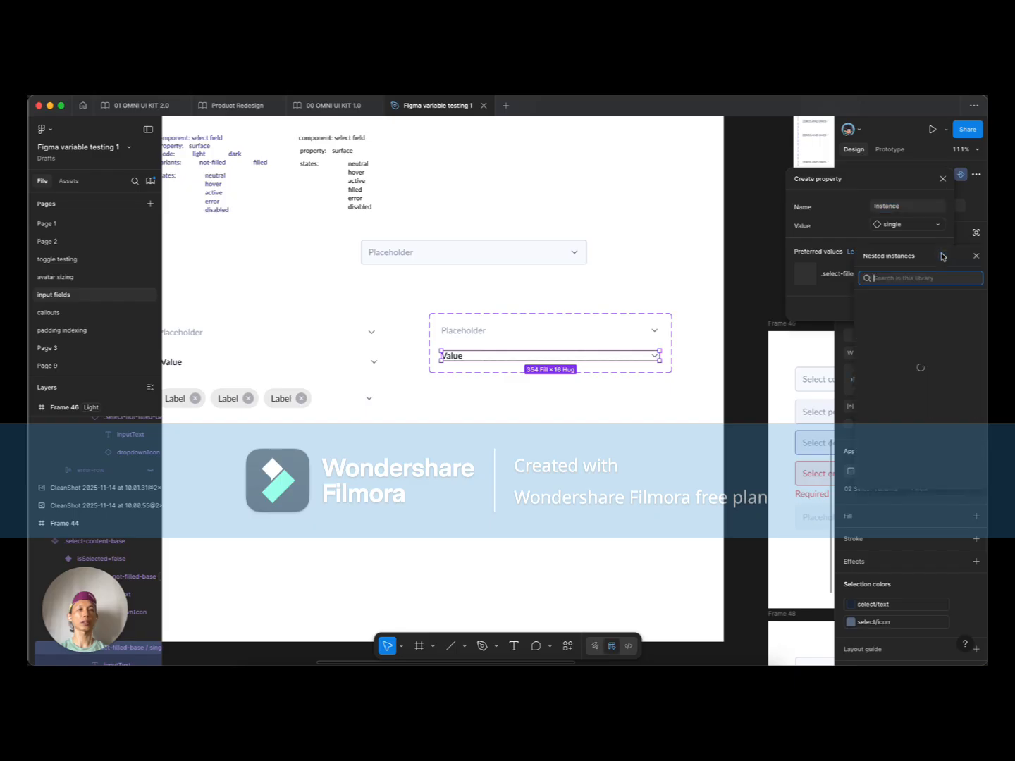
left_click(975, 345)
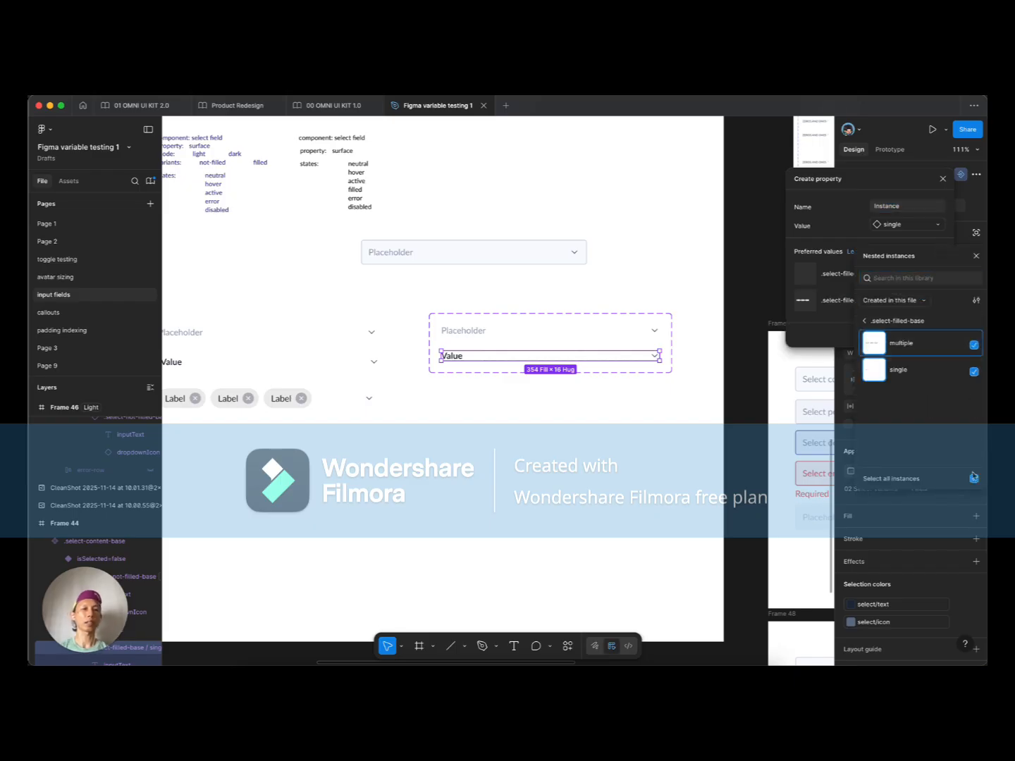
left_click(821, 332)
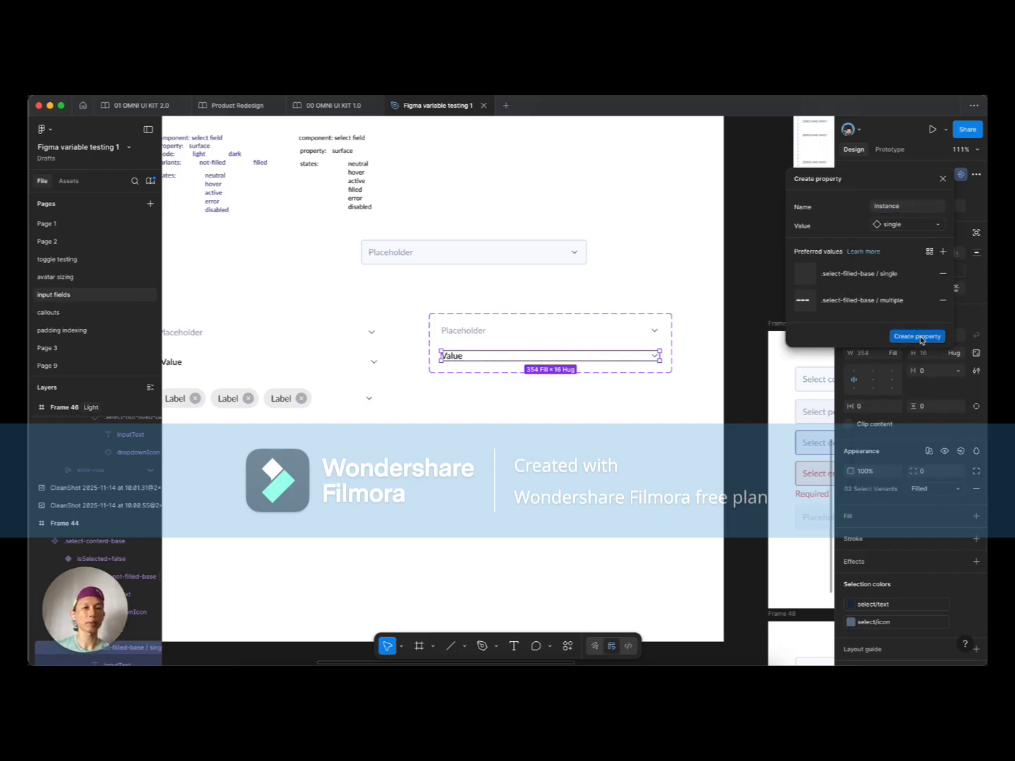
left_click(922, 339)
left_click(352, 399)
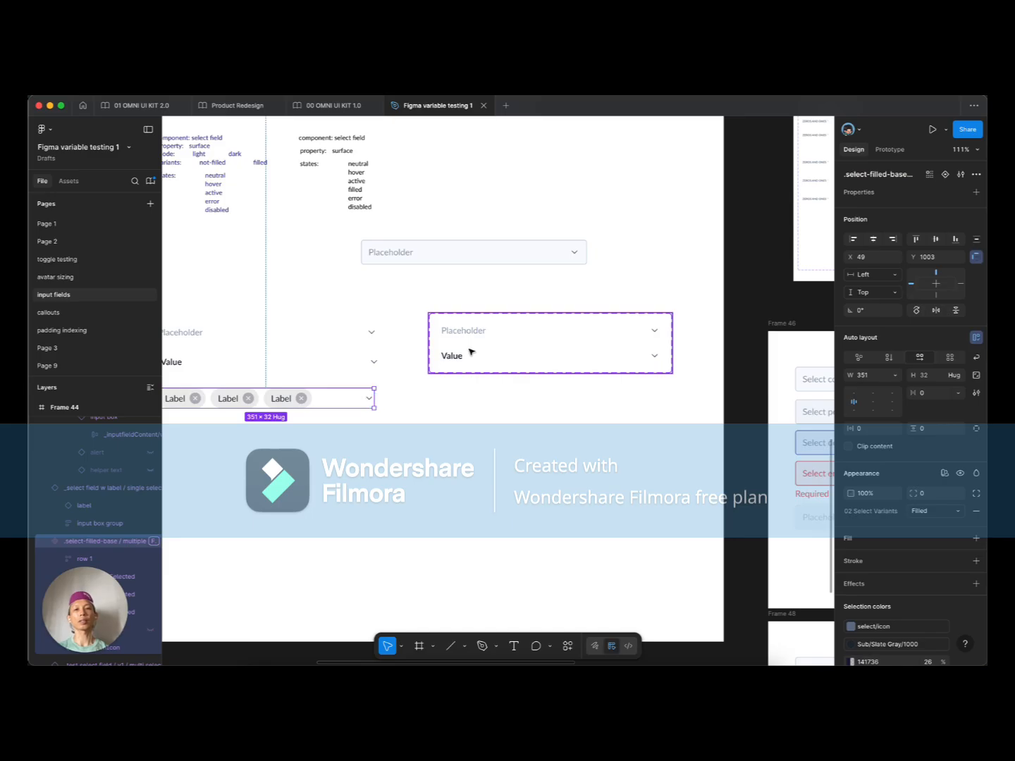
left_click(470, 354)
left_click(471, 355)
left_click_drag(472, 355, 471, 426)
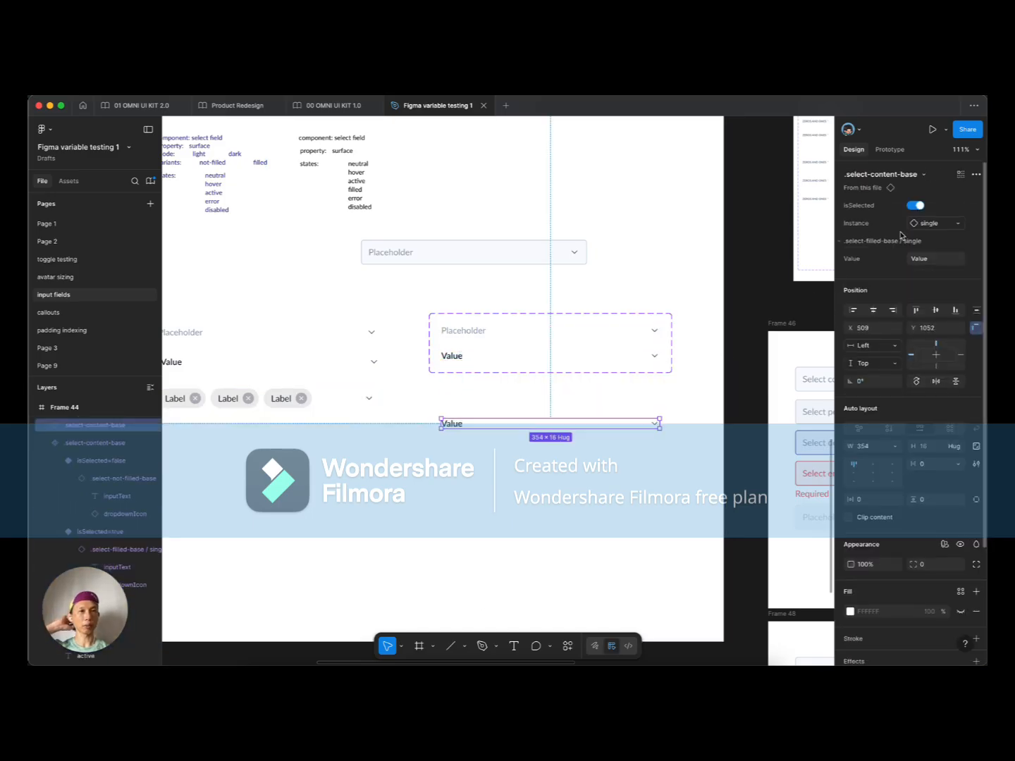
left_click(919, 224)
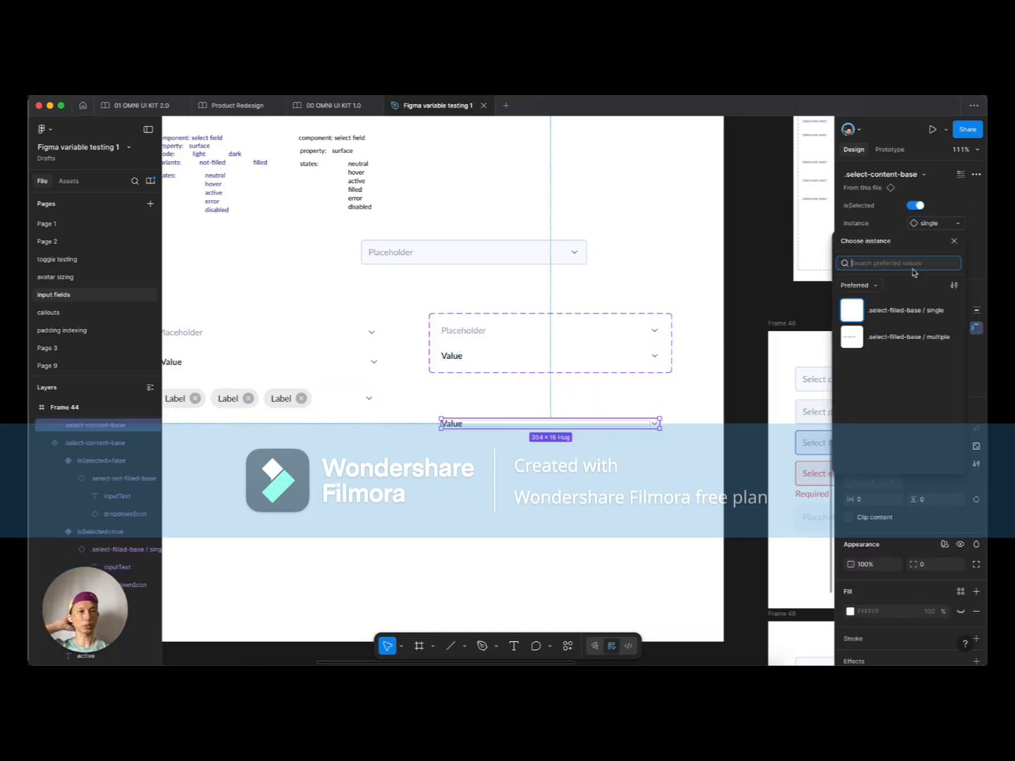
left_click(899, 339)
left_click(456, 468)
left_click(480, 428)
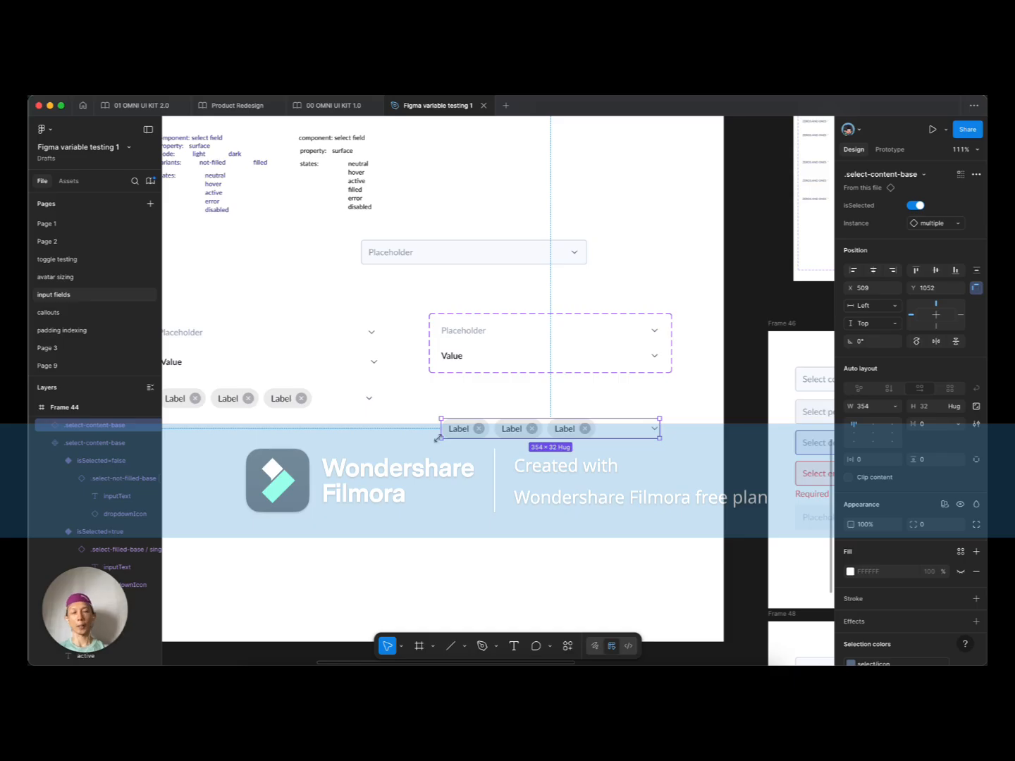
scroll(439, 440, "right", 1)
scroll(439, 439, "down", 1)
scroll(439, 440, "up", 1)
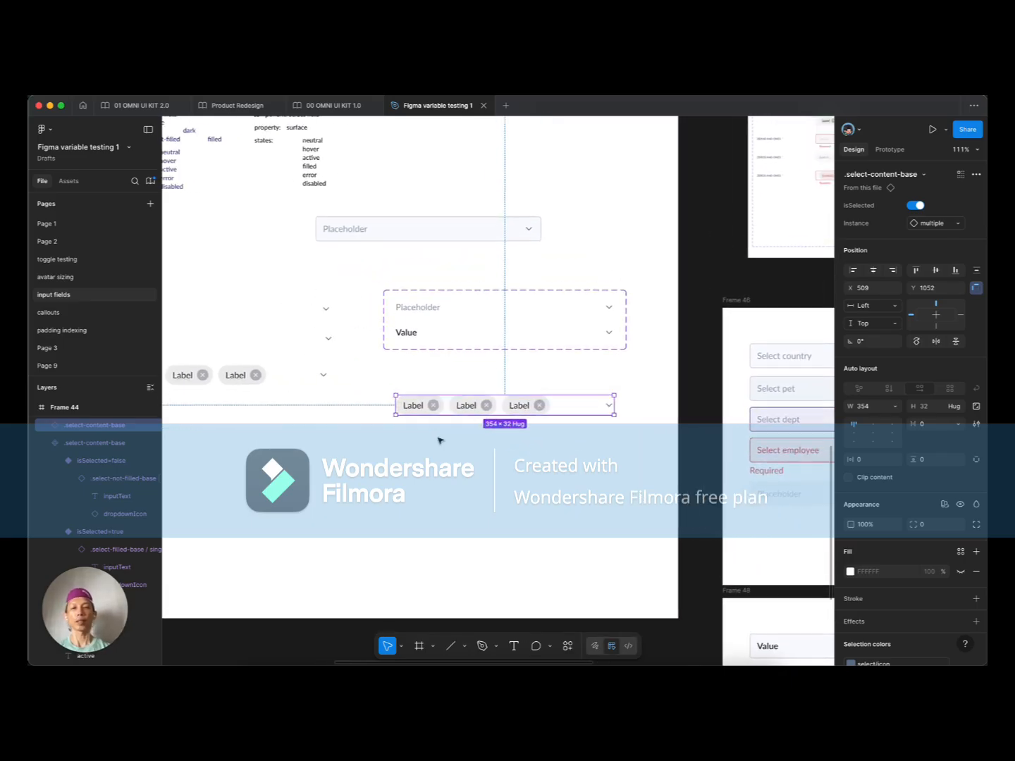
scroll(440, 441, "left", 1)
key("BackSpace")
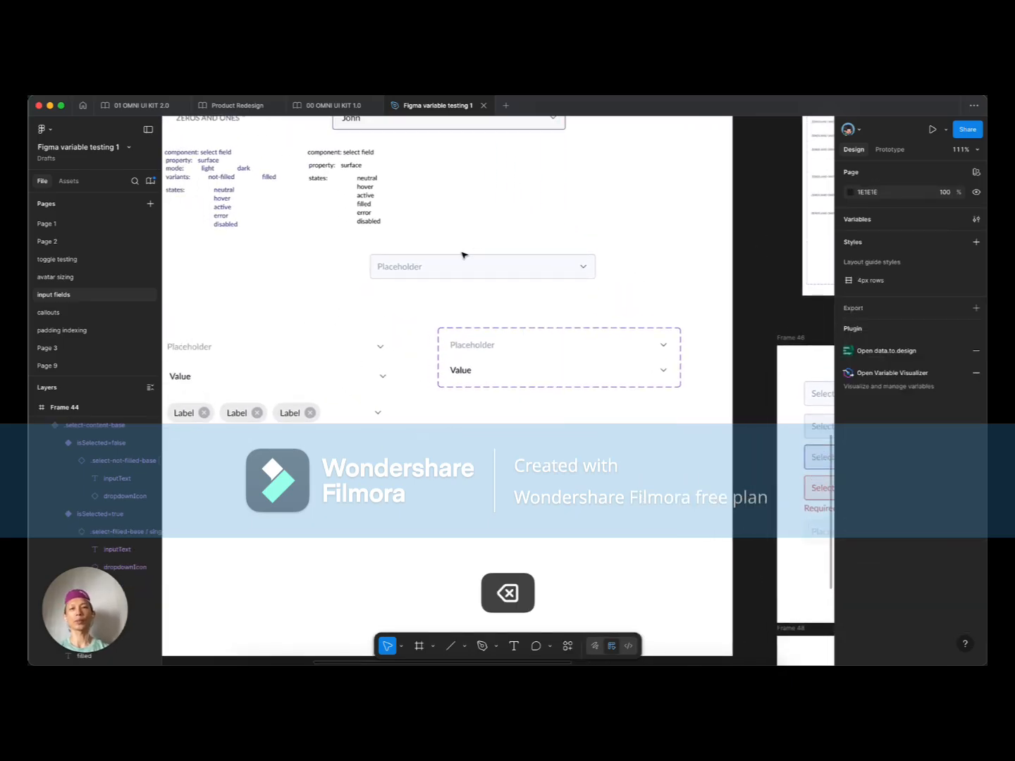
Step: Inspect the nested content instance properties of Frame 48's top Value field
left_click(413, 266)
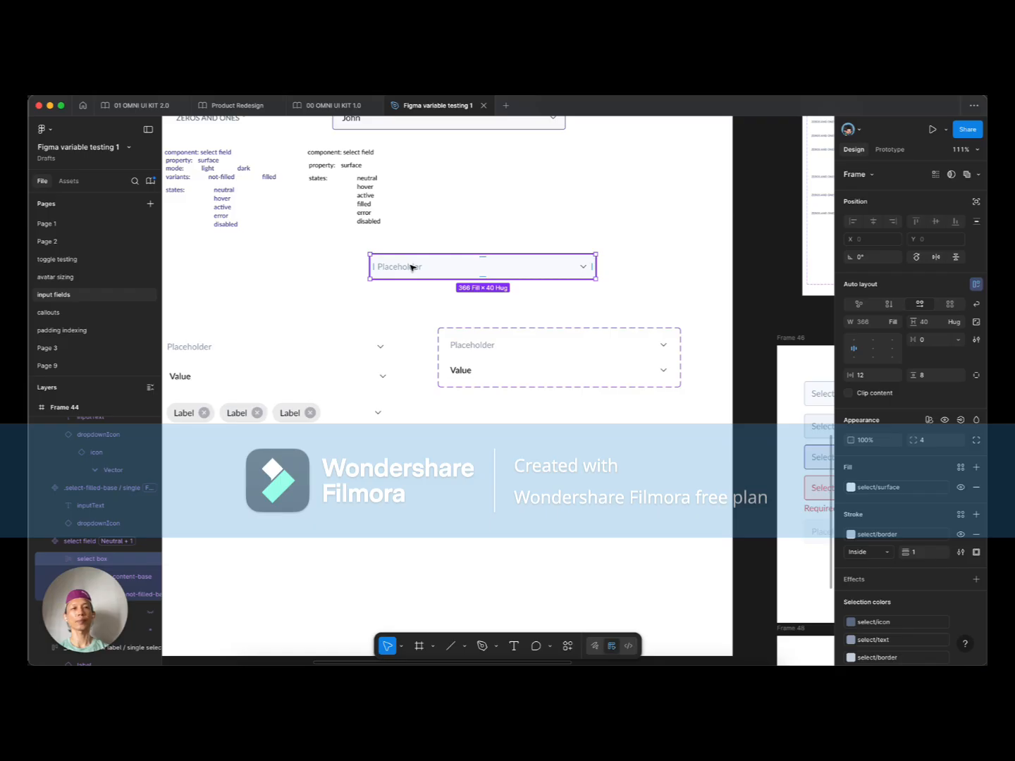
scroll(410, 268, "down", 5)
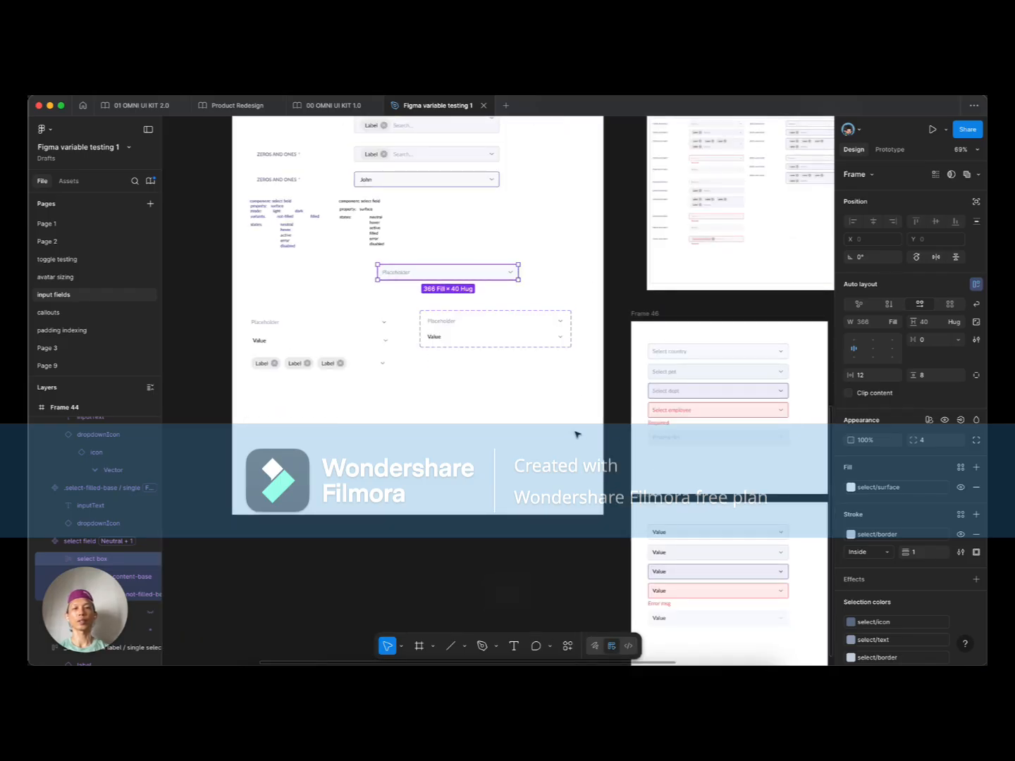
left_click(575, 433)
scroll(537, 392, "down", 5)
scroll(555, 355, "up", 5)
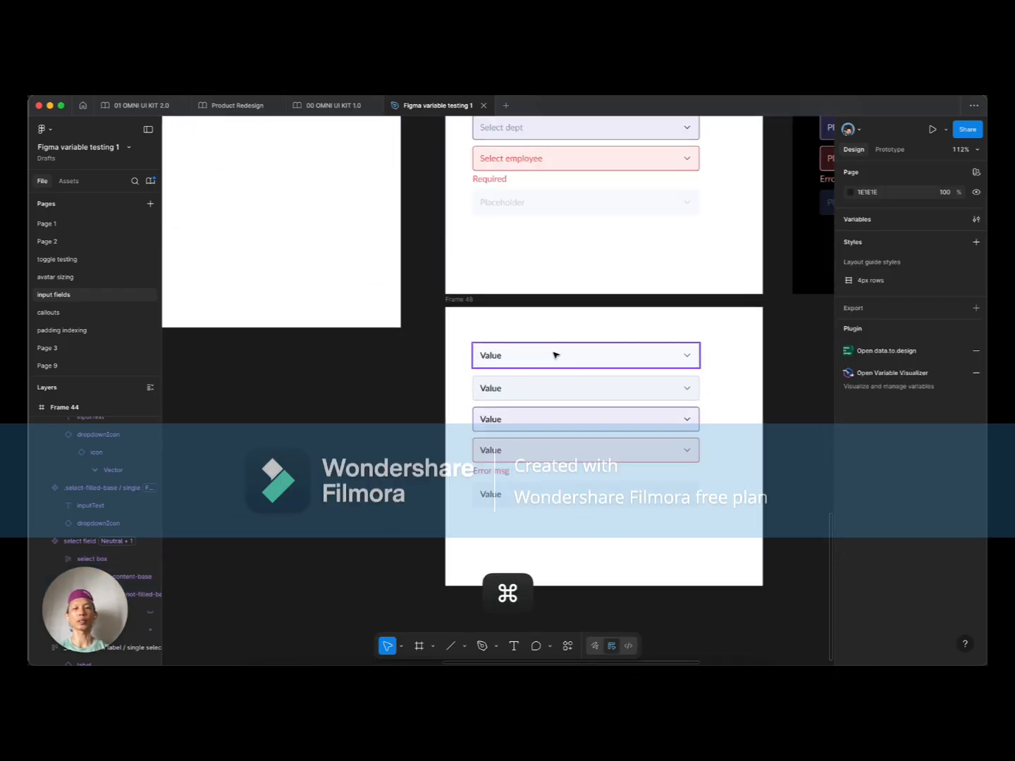
left_click(491, 356)
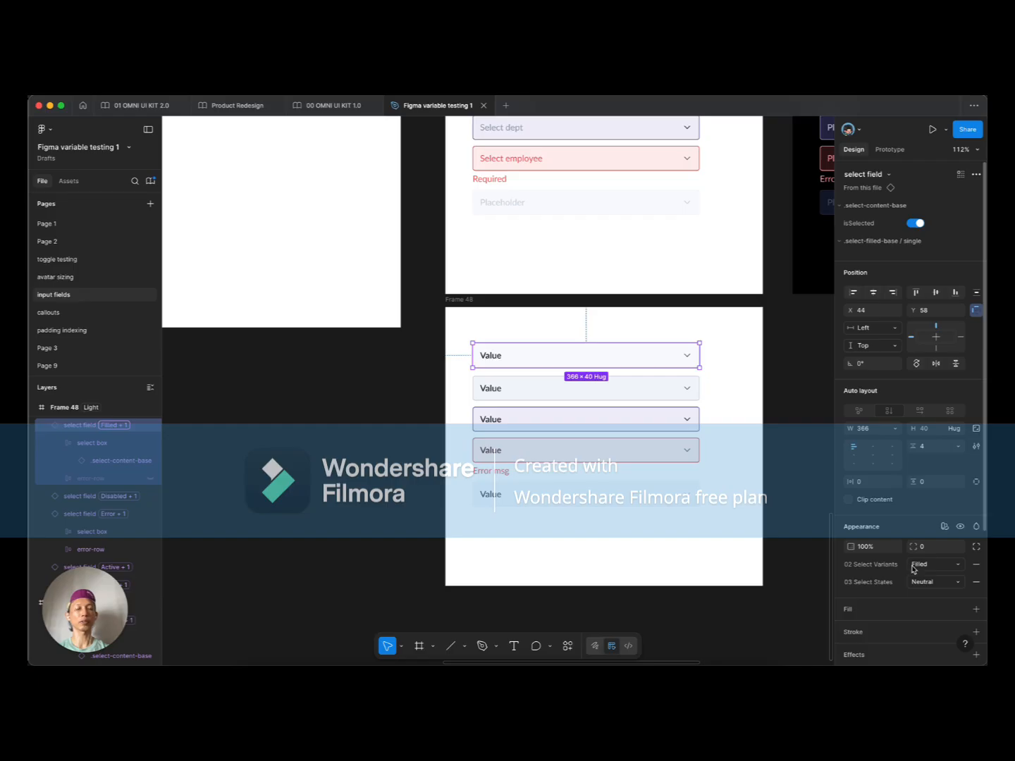
double_click(497, 356)
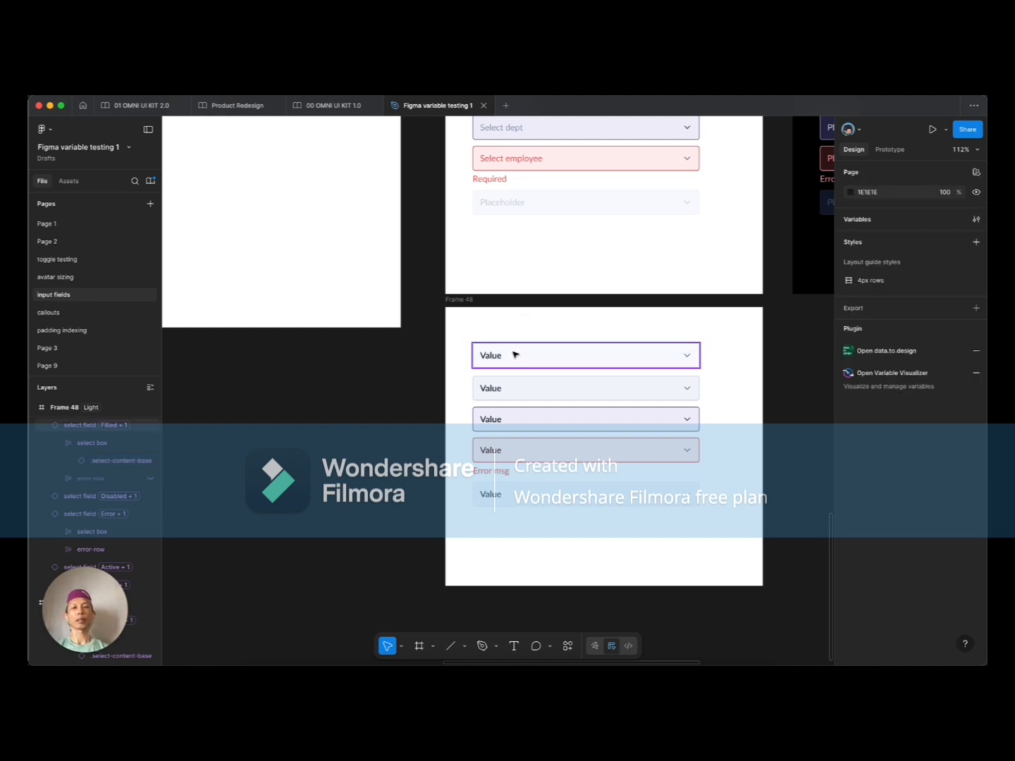
Step: Inspect the error-state select field's properties, then scroll to the component definitions
left_click(517, 352)
scroll(516, 353, "down", 3)
left_click(539, 432)
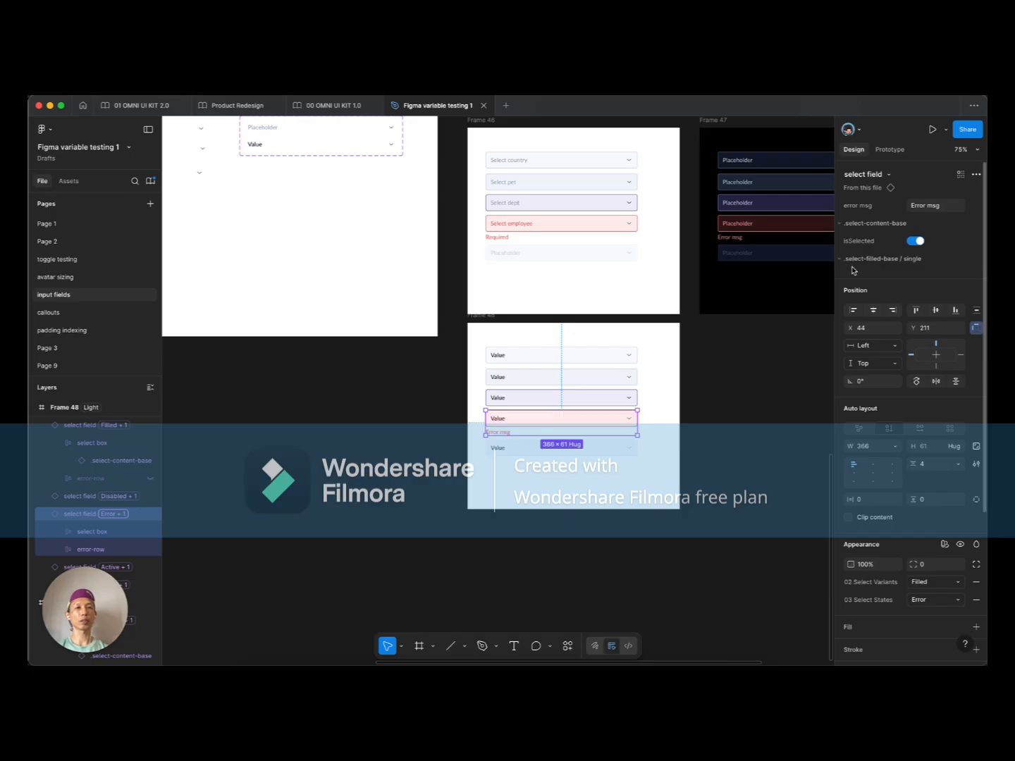
left_click(439, 414)
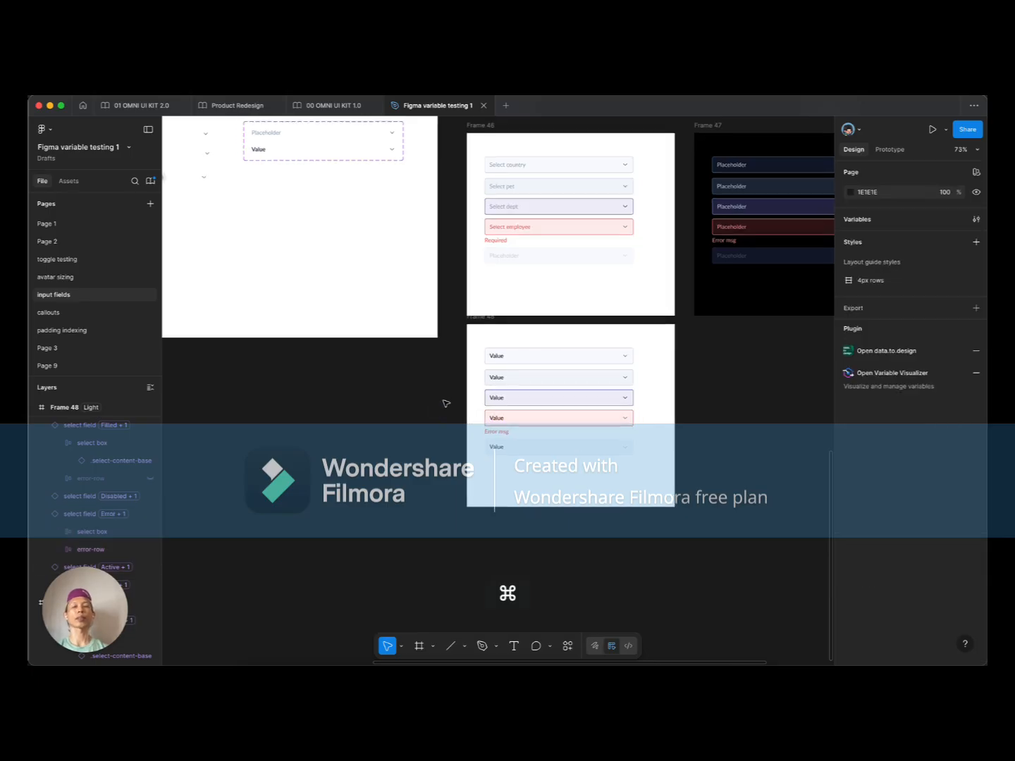
scroll(444, 403, "down", 3)
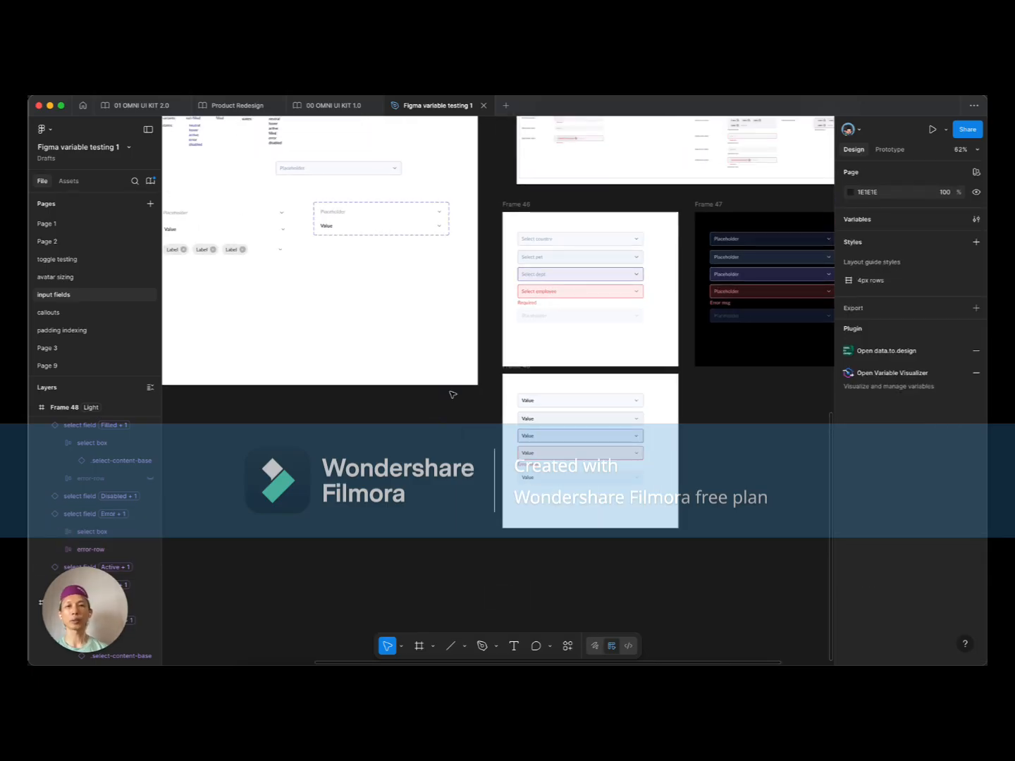
scroll(407, 384, "up", 1)
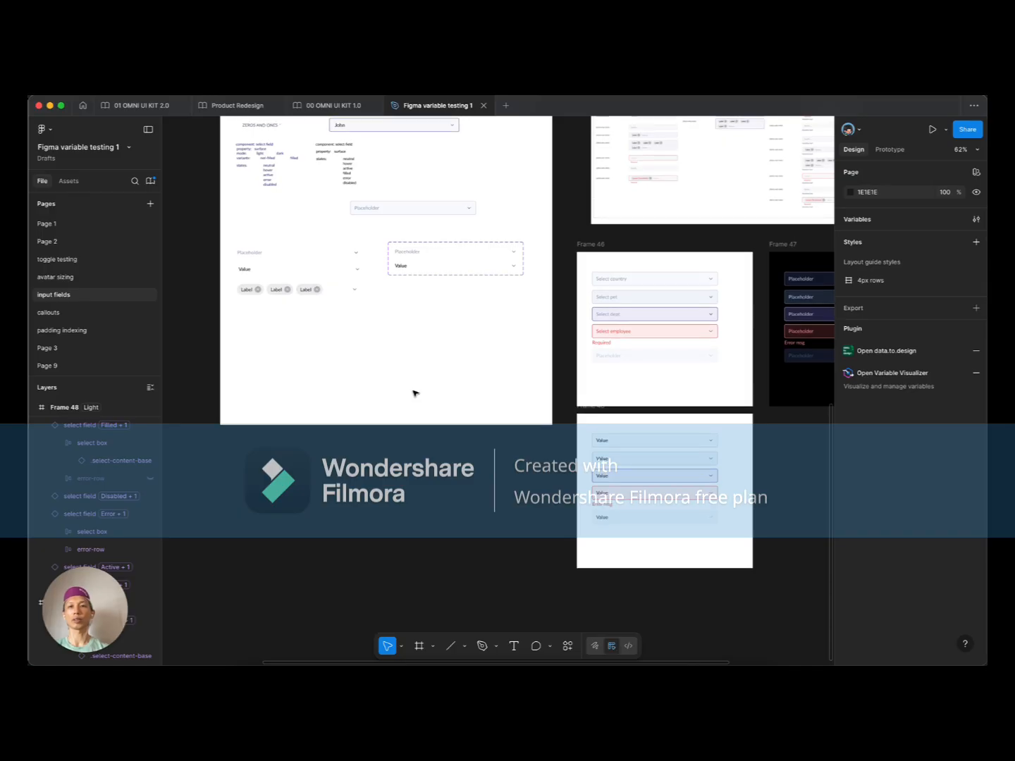
scroll(415, 345, "up", 1)
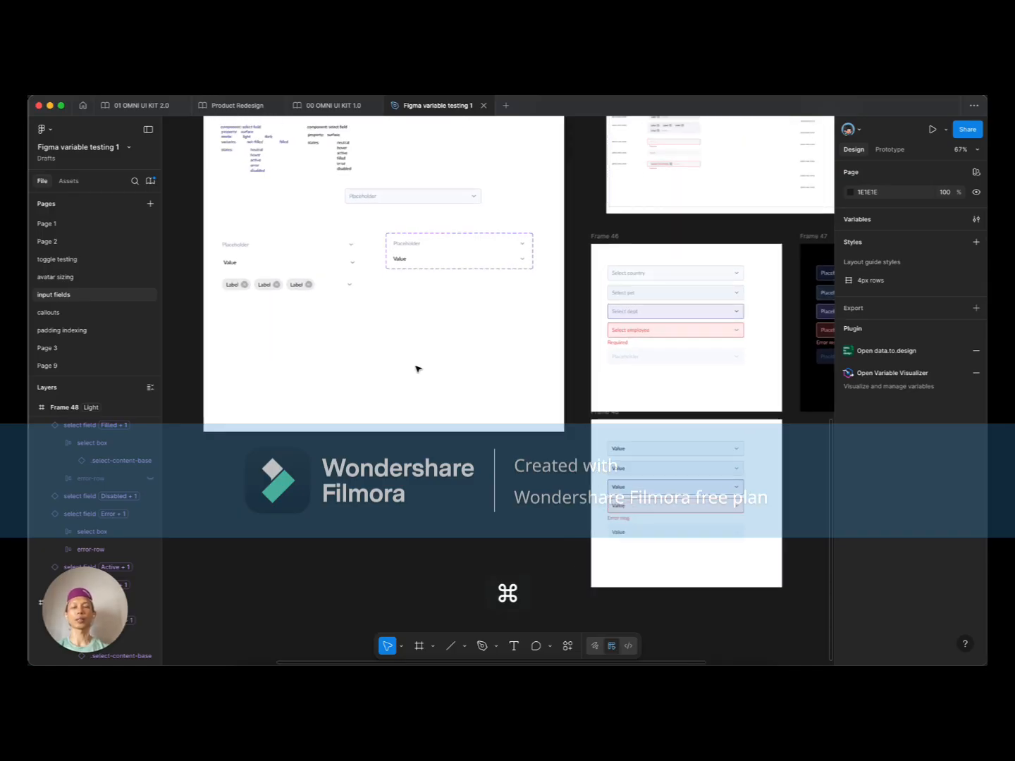
left_click(430, 268)
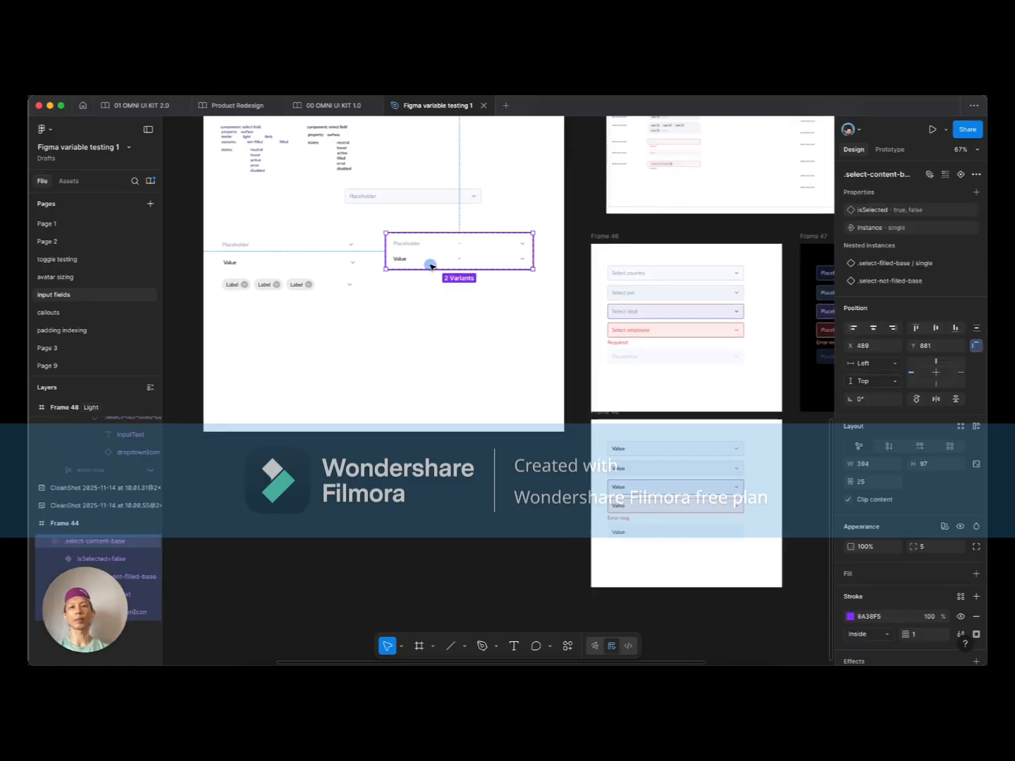
left_click(385, 199)
left_click(842, 249)
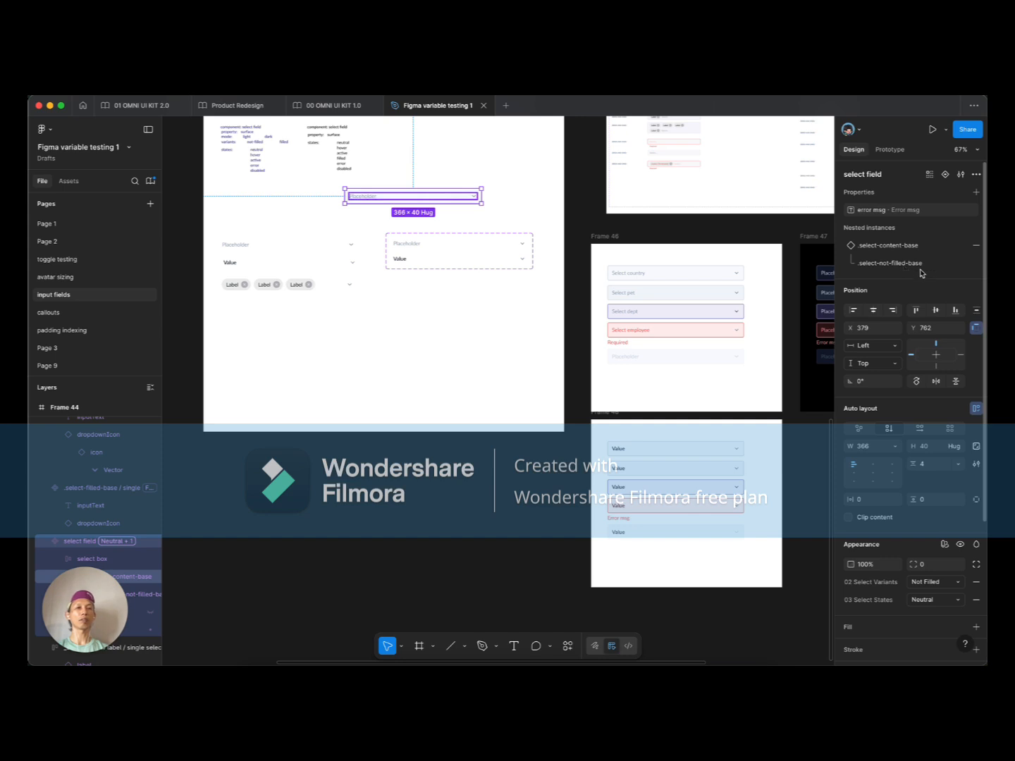
left_click(406, 247)
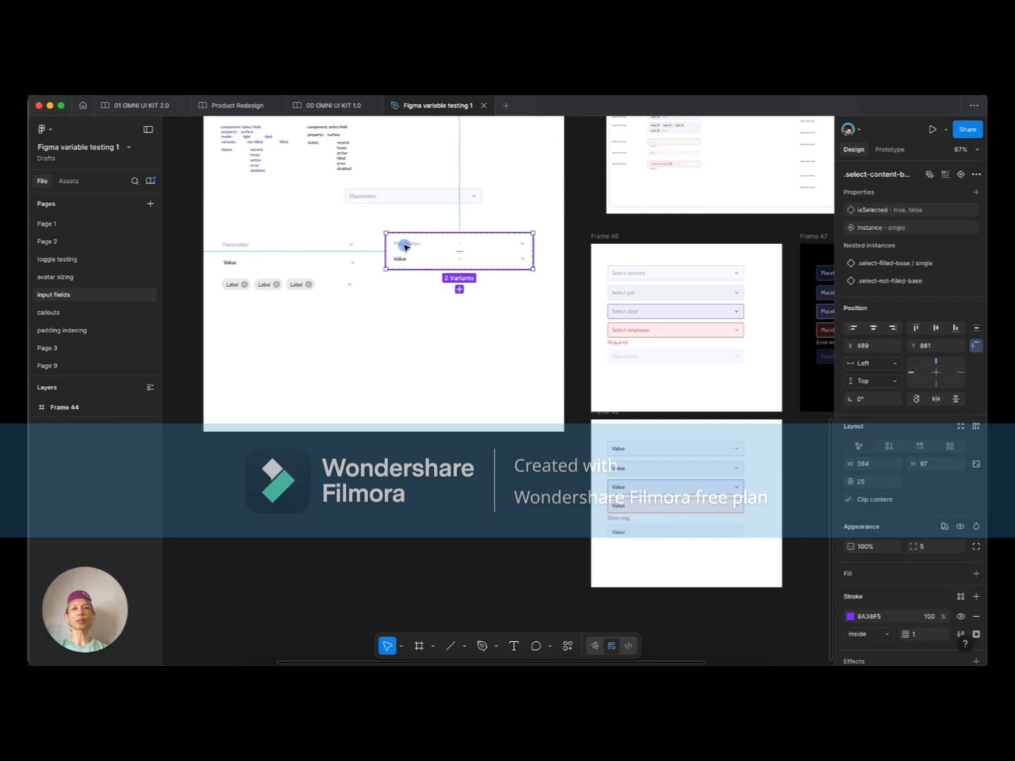
double_click(406, 247)
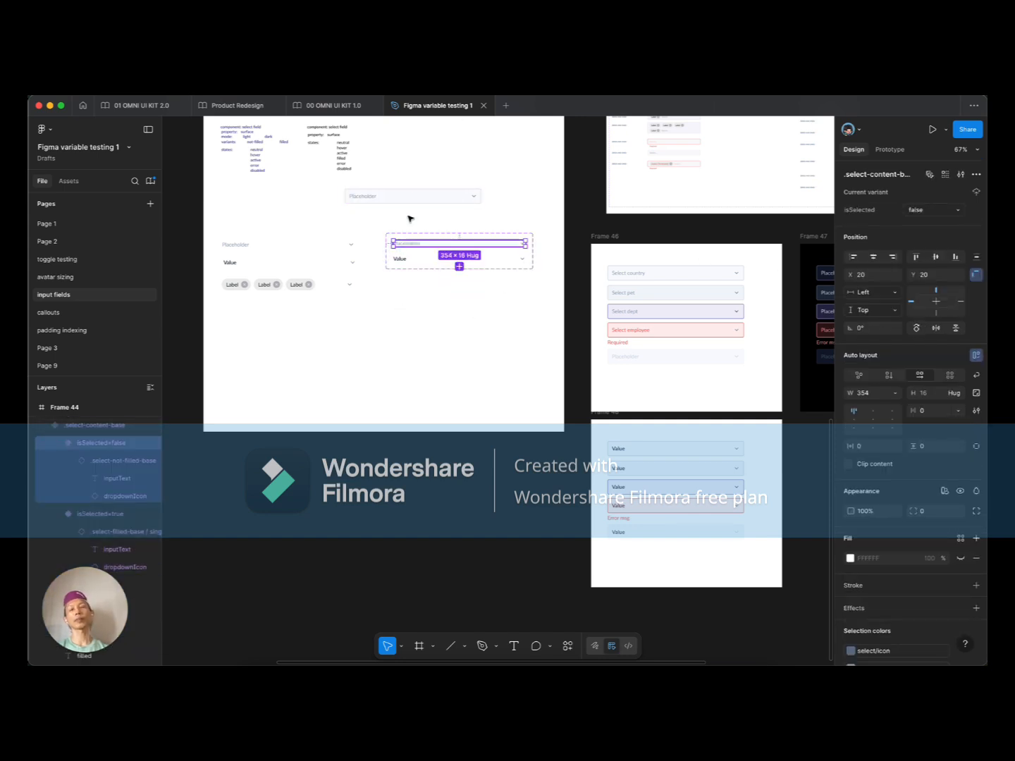
left_click(387, 199)
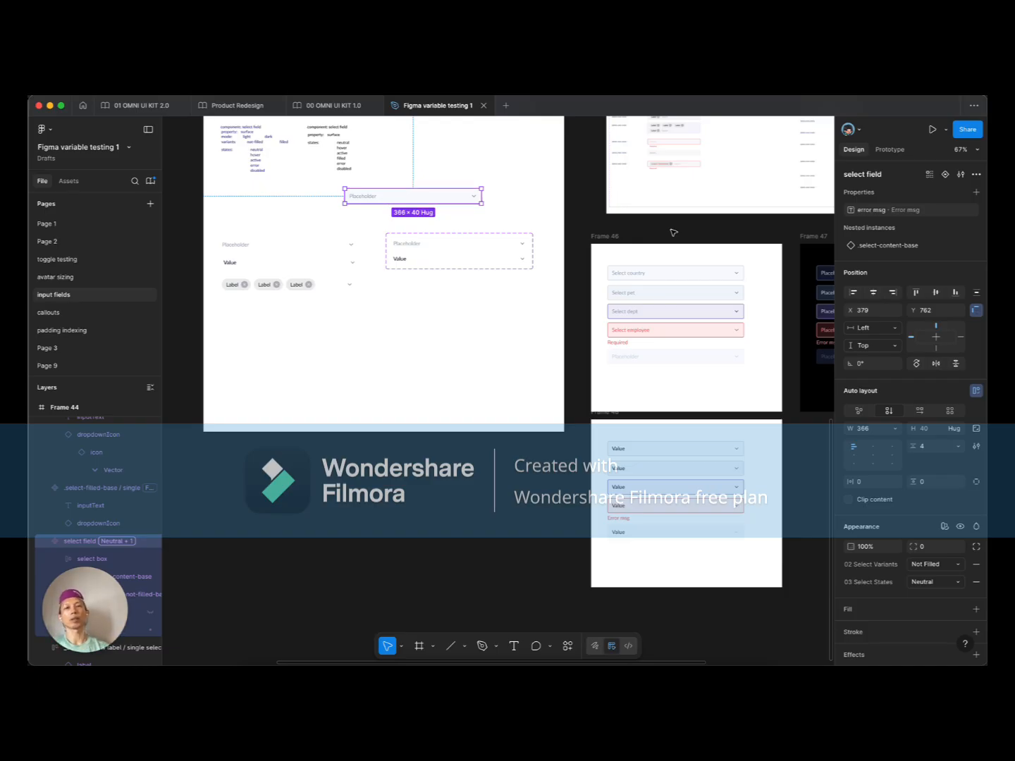
left_click(405, 262)
left_click(402, 257)
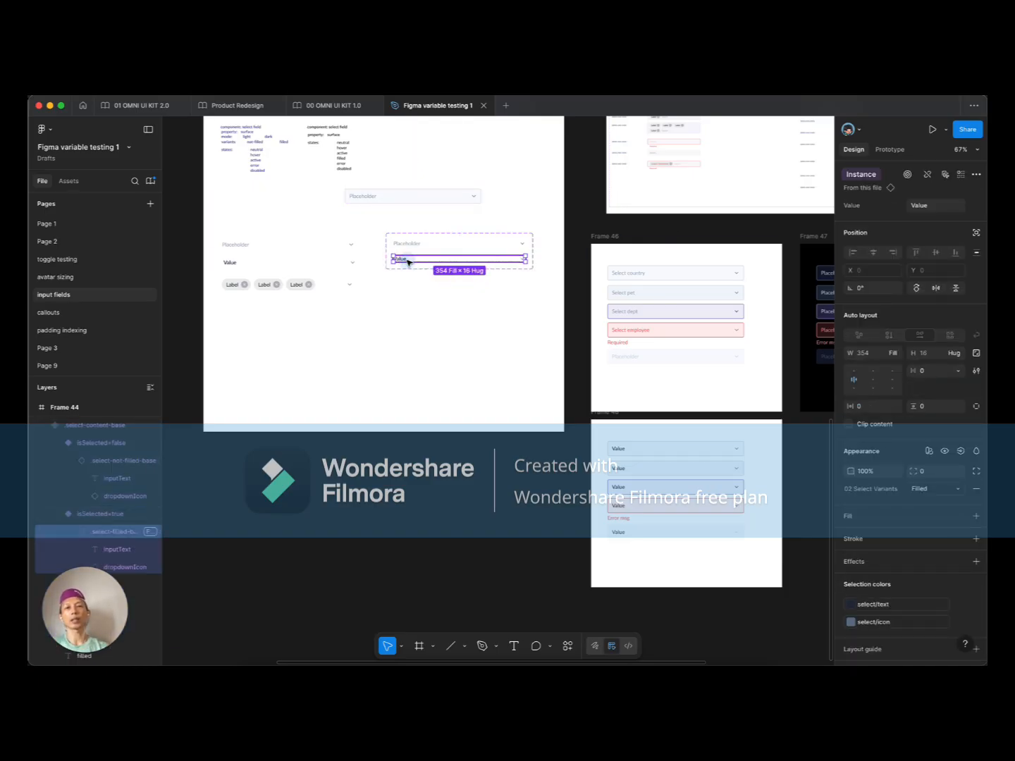
left_click(432, 245)
left_click(411, 257)
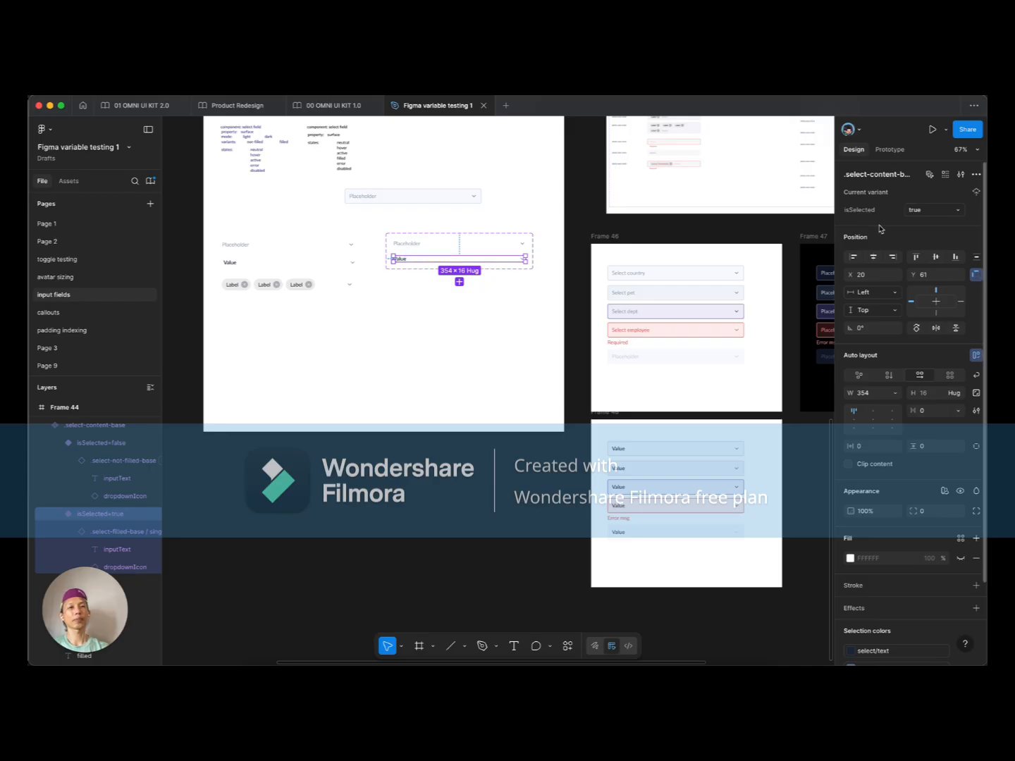
left_click(267, 262)
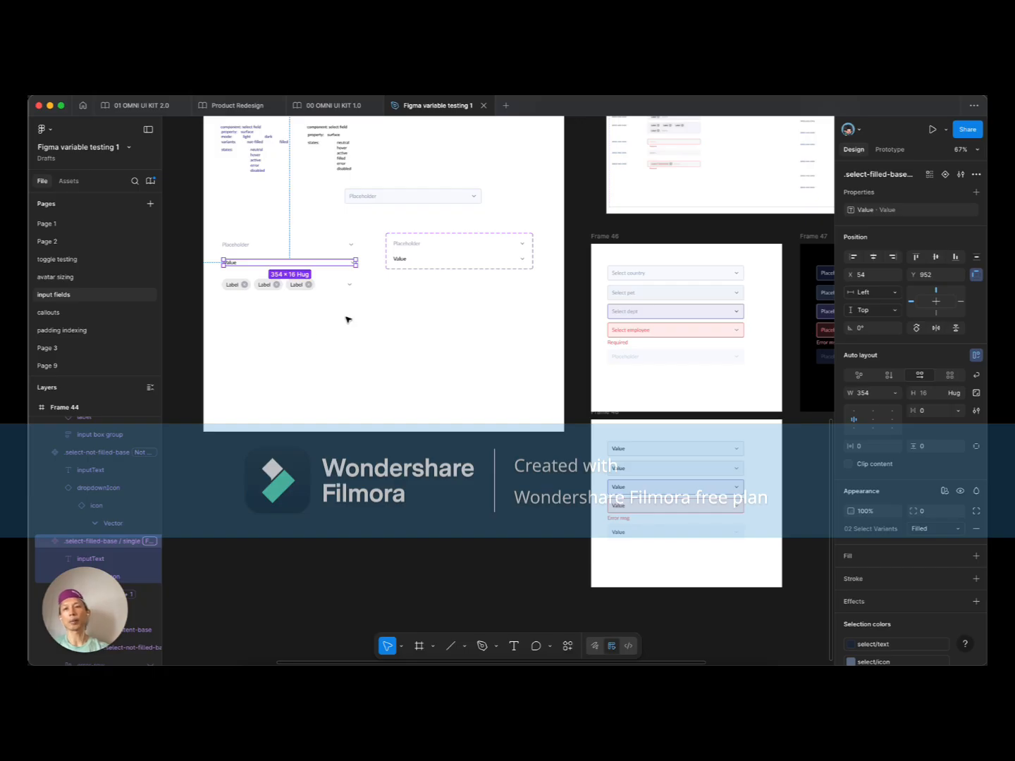
left_click(282, 244)
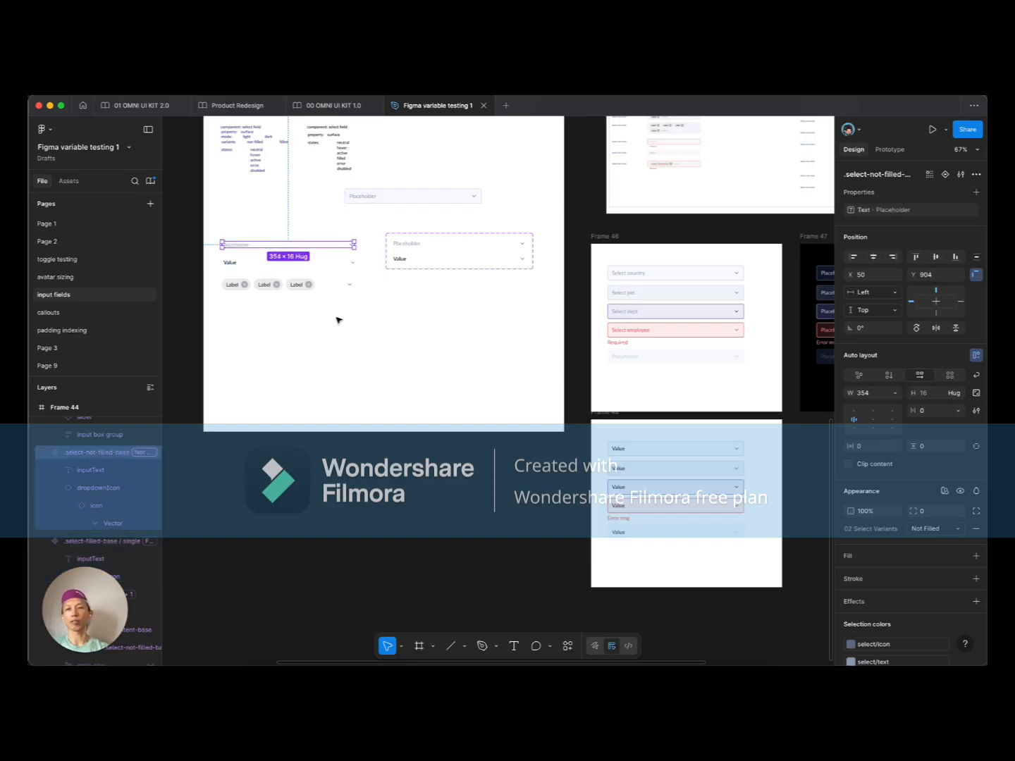
left_click(474, 258)
left_click(479, 197)
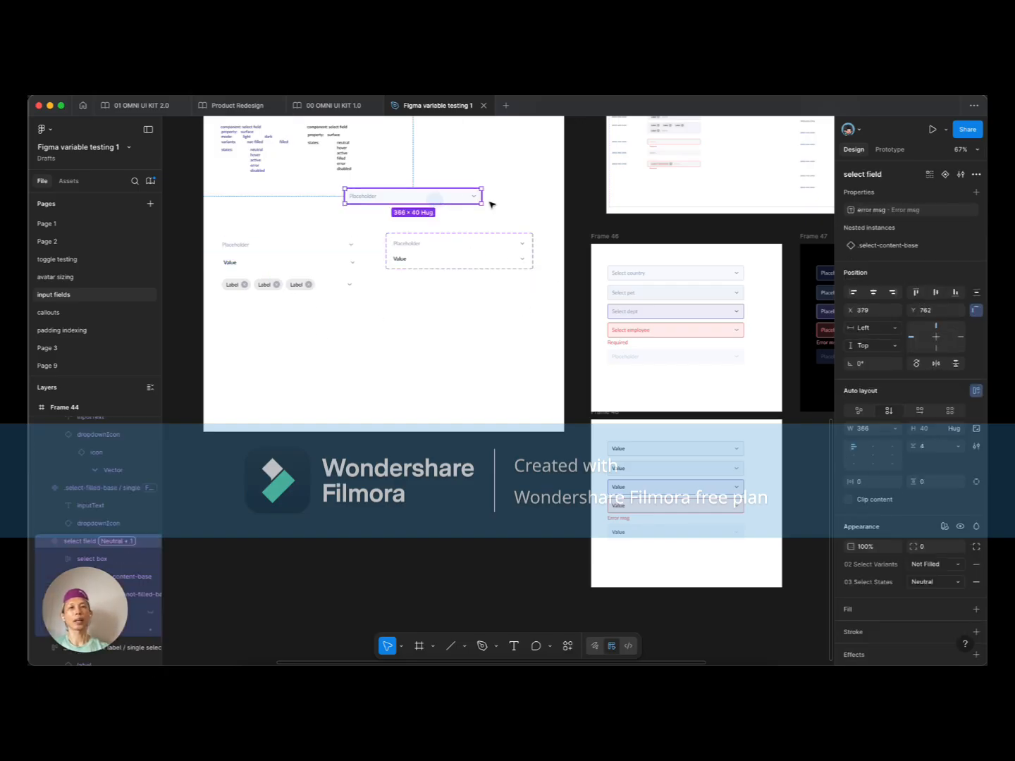
left_click(843, 245)
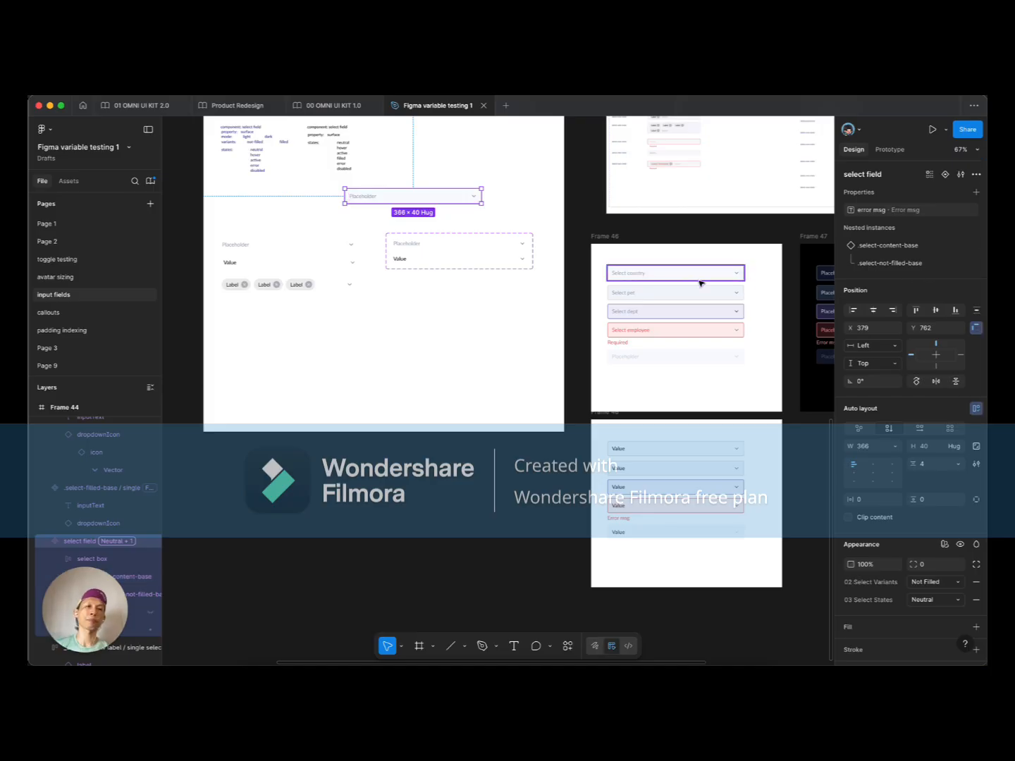
left_click(442, 332)
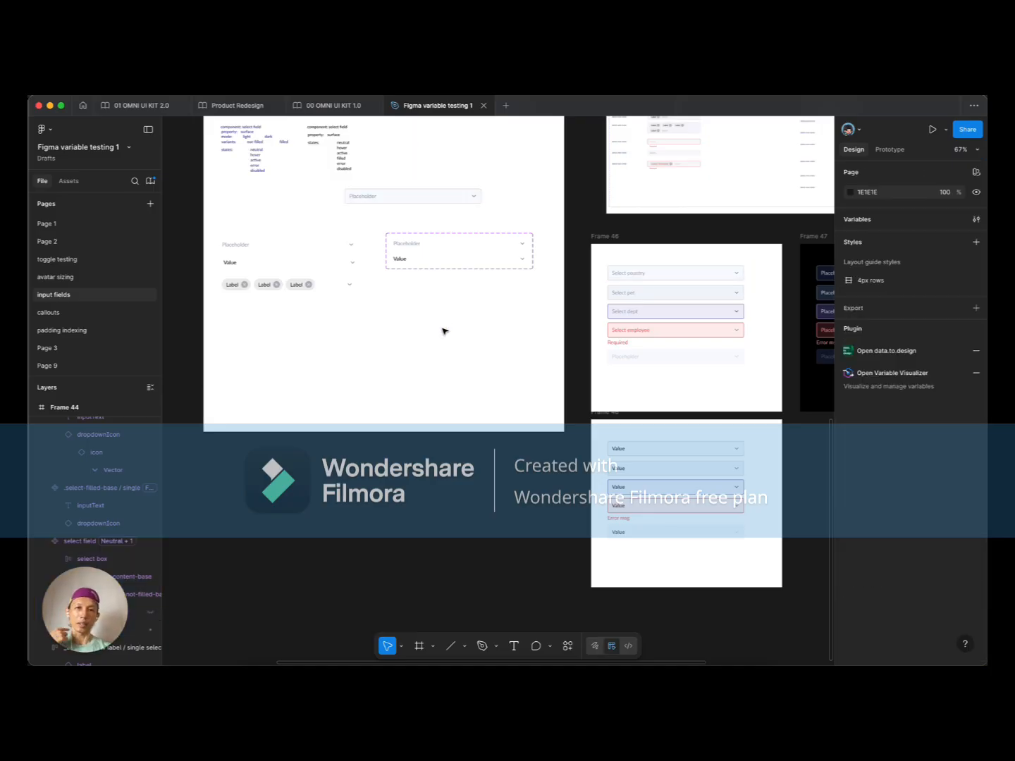
Step: Remove '02 Select Variants' from the select field component, leaving only 03 Select States
left_click(455, 197)
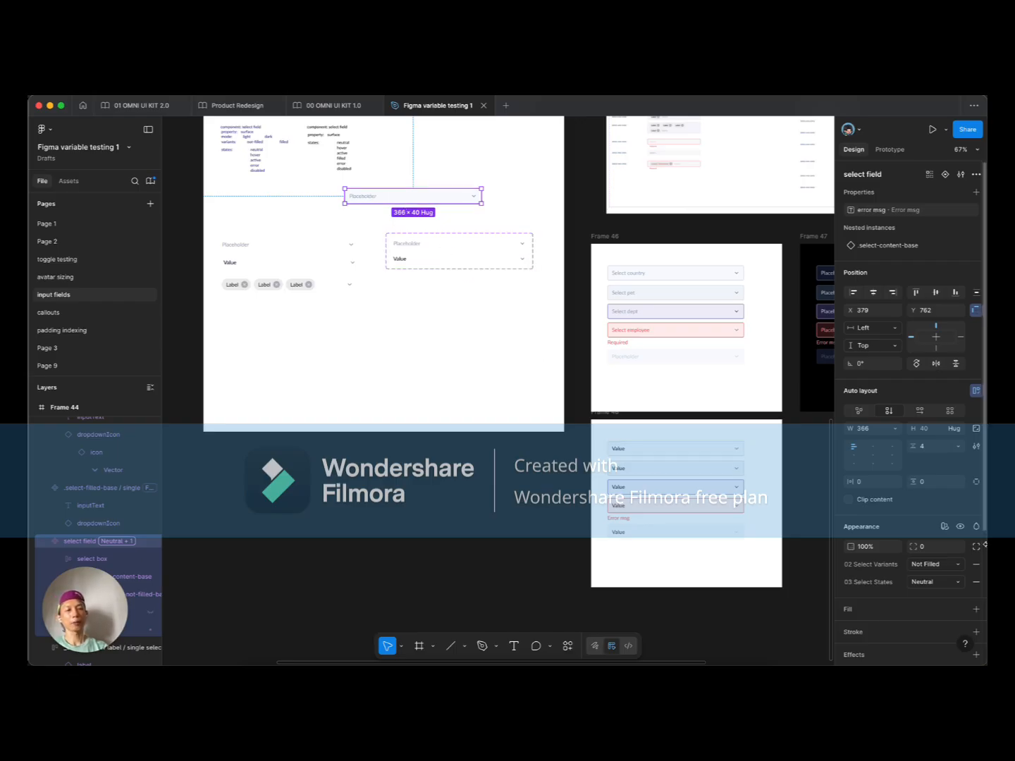
left_click(977, 567)
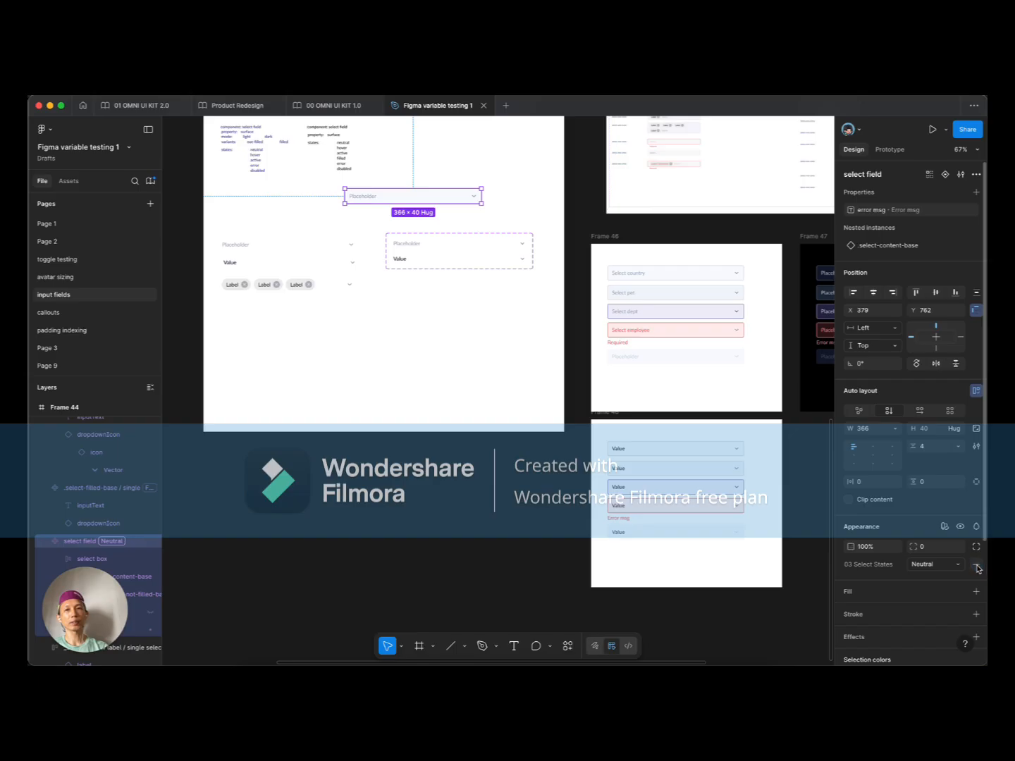
left_click(840, 246)
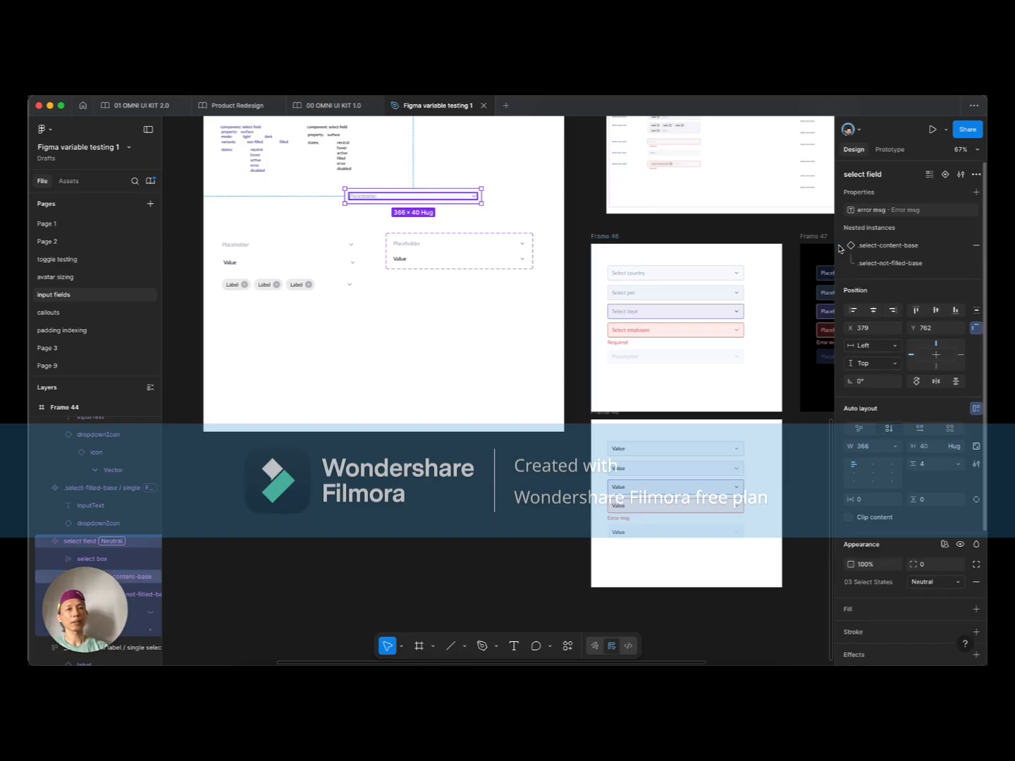
left_click(646, 447)
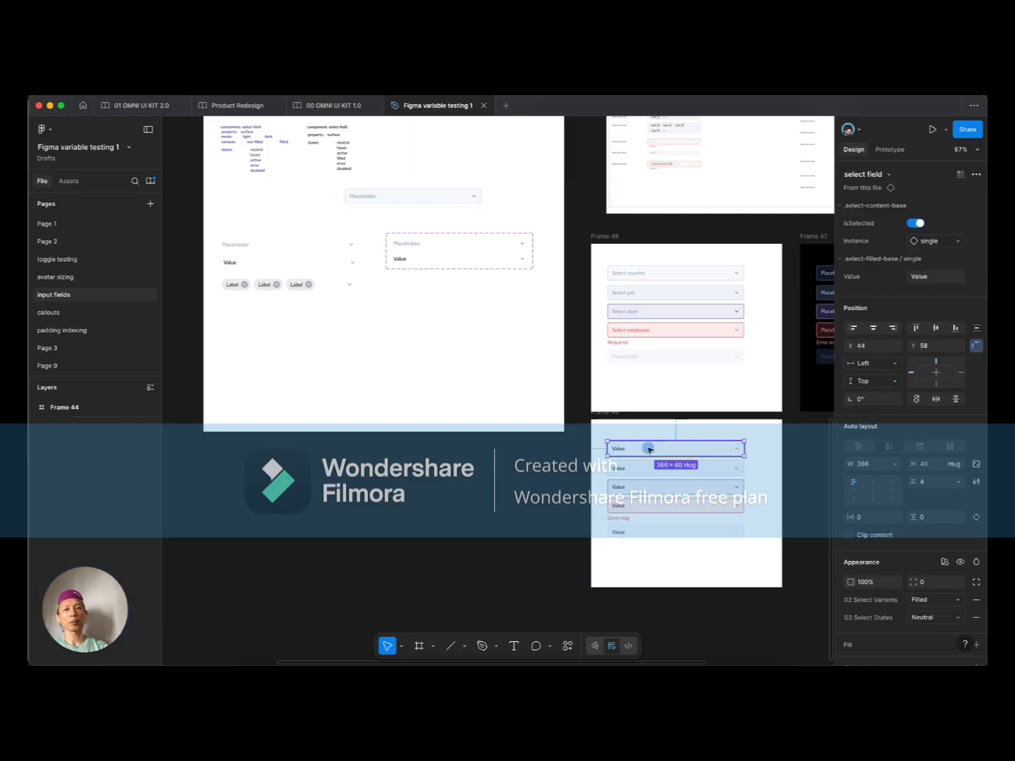
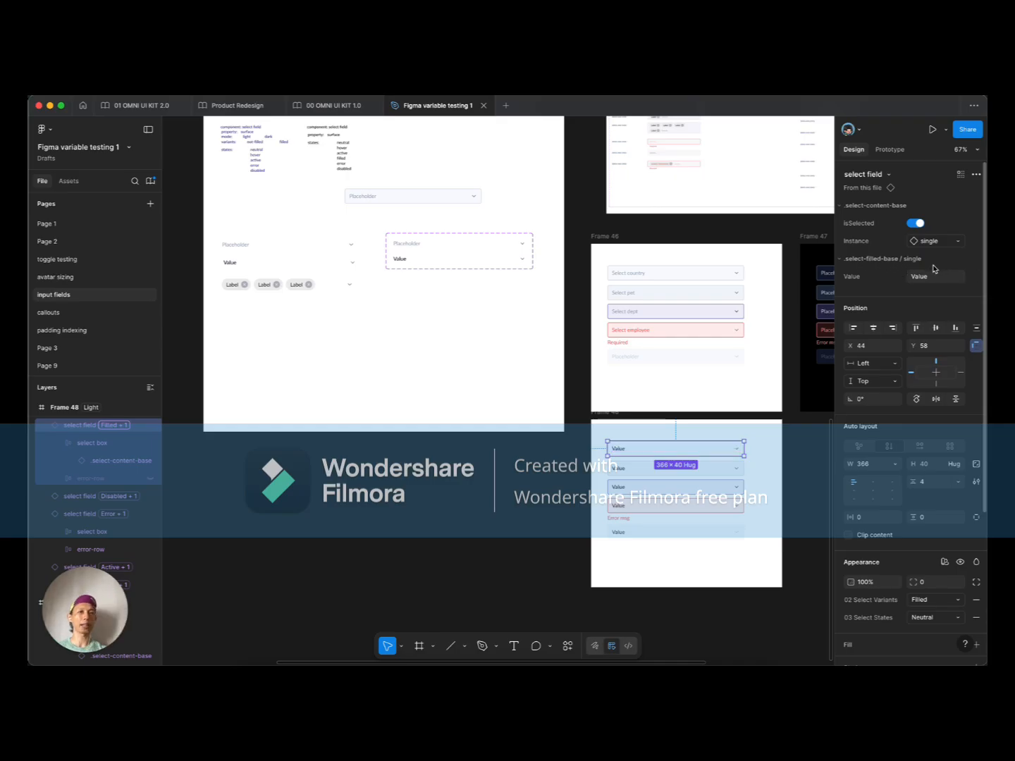
Step: Try the selected state on Frame 46's Select country field, then undo it
double_click(410, 257)
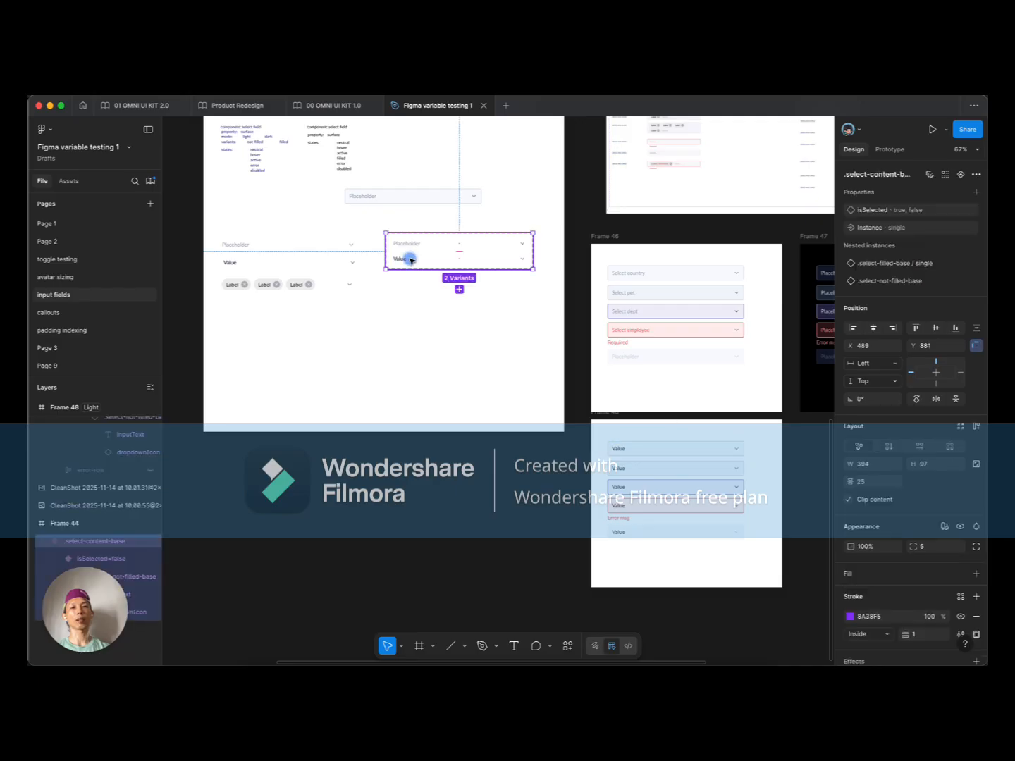
left_click(404, 276)
left_click(663, 276)
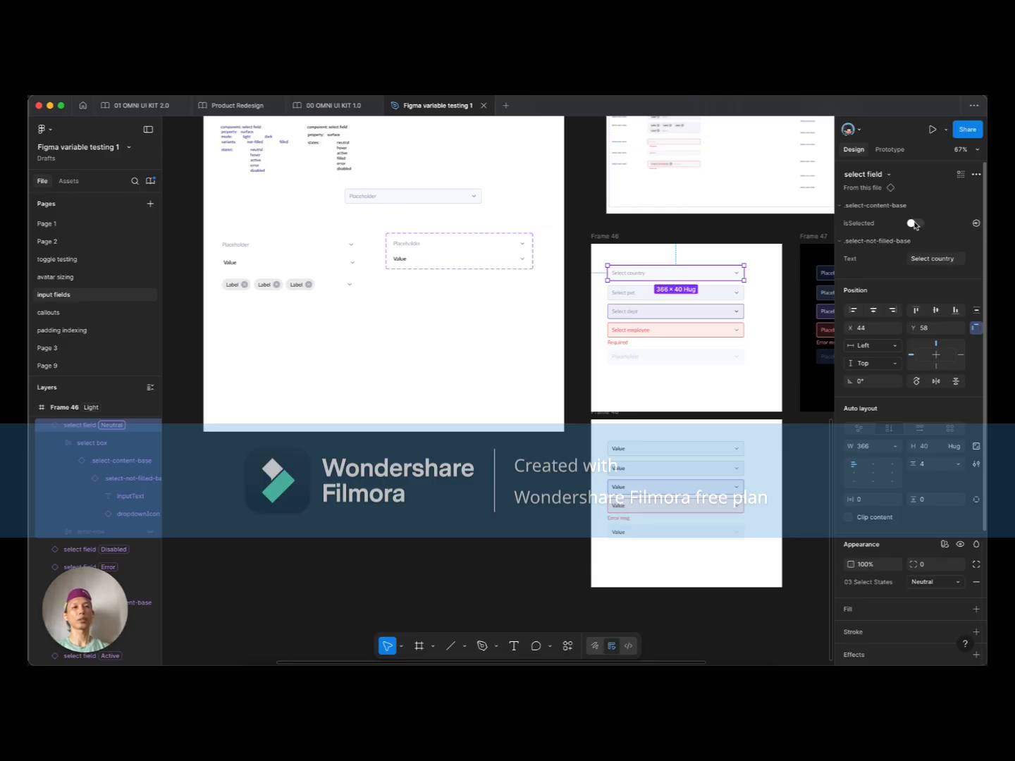
left_click(913, 223)
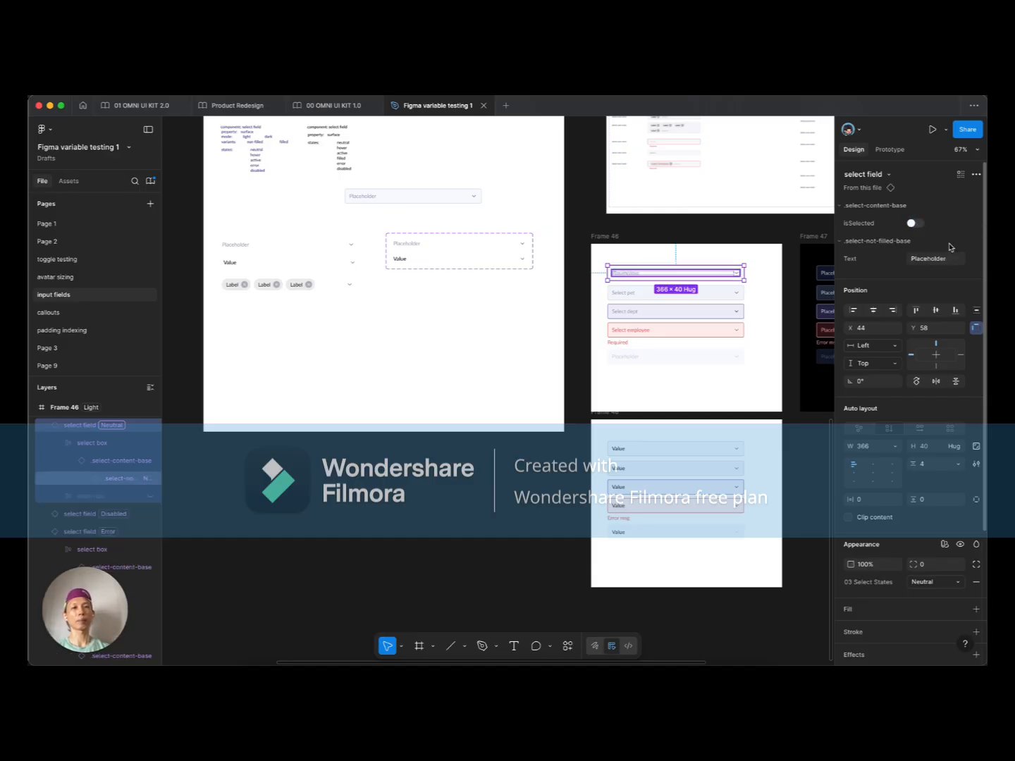
key("super+z")
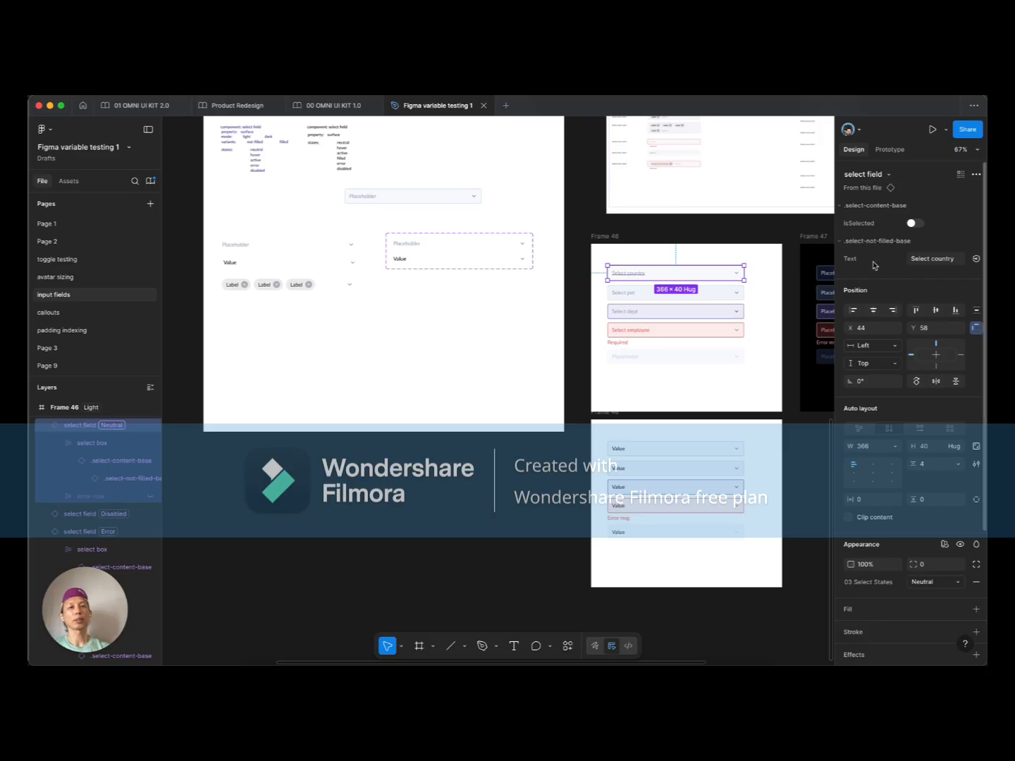
left_click(930, 261)
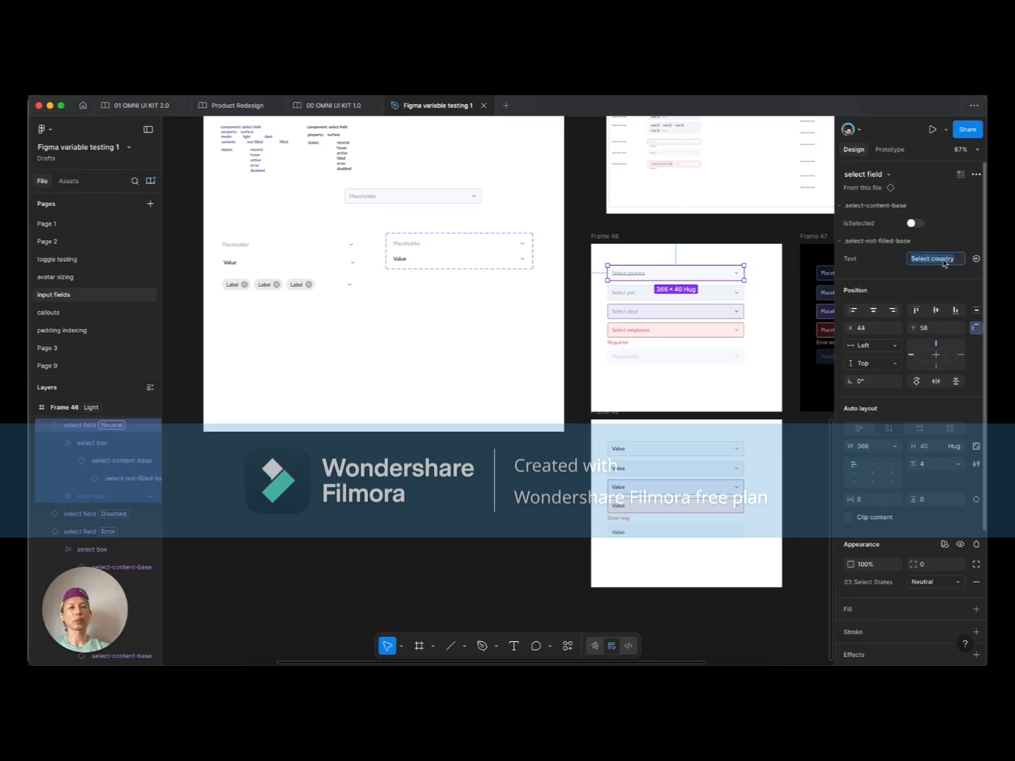
left_click(563, 317)
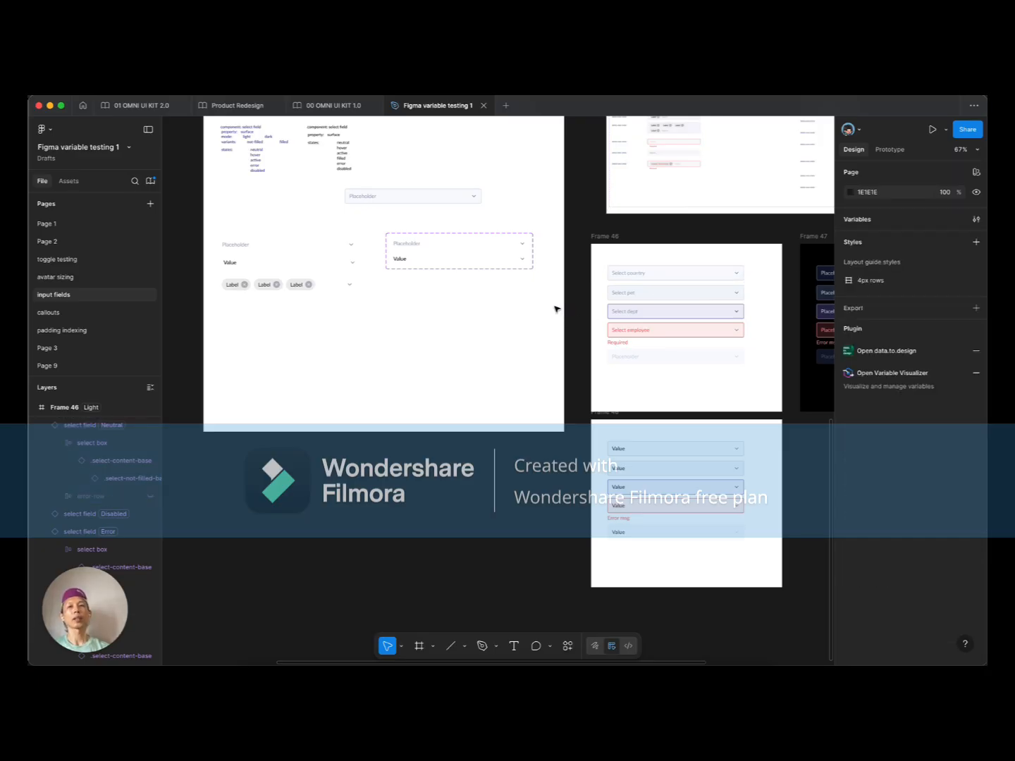
Step: Alt+Shift-drag Frame 48 straight down to create the copy Frame 49 below it
left_click(659, 454)
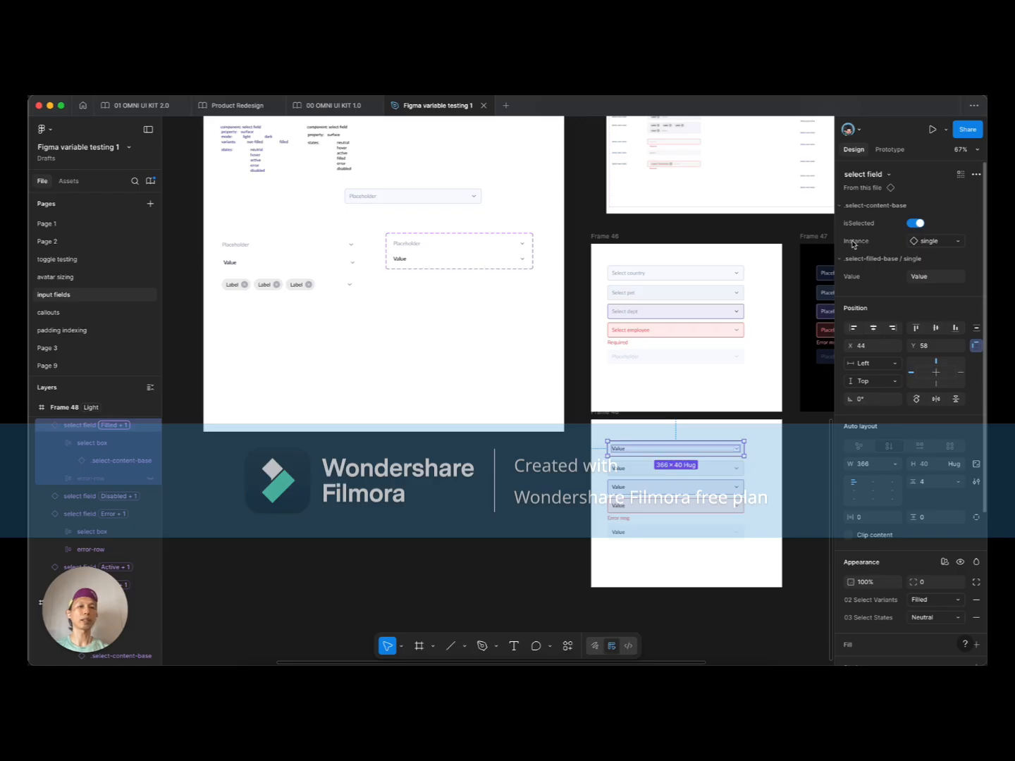
left_click(400, 261)
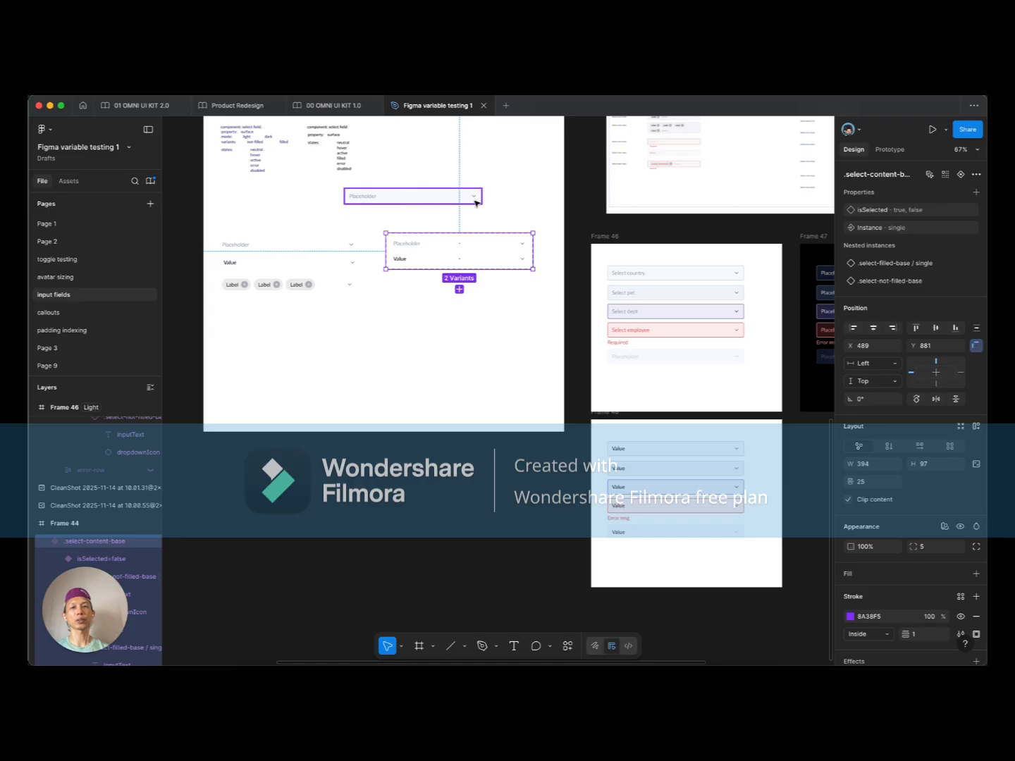
left_click(673, 448)
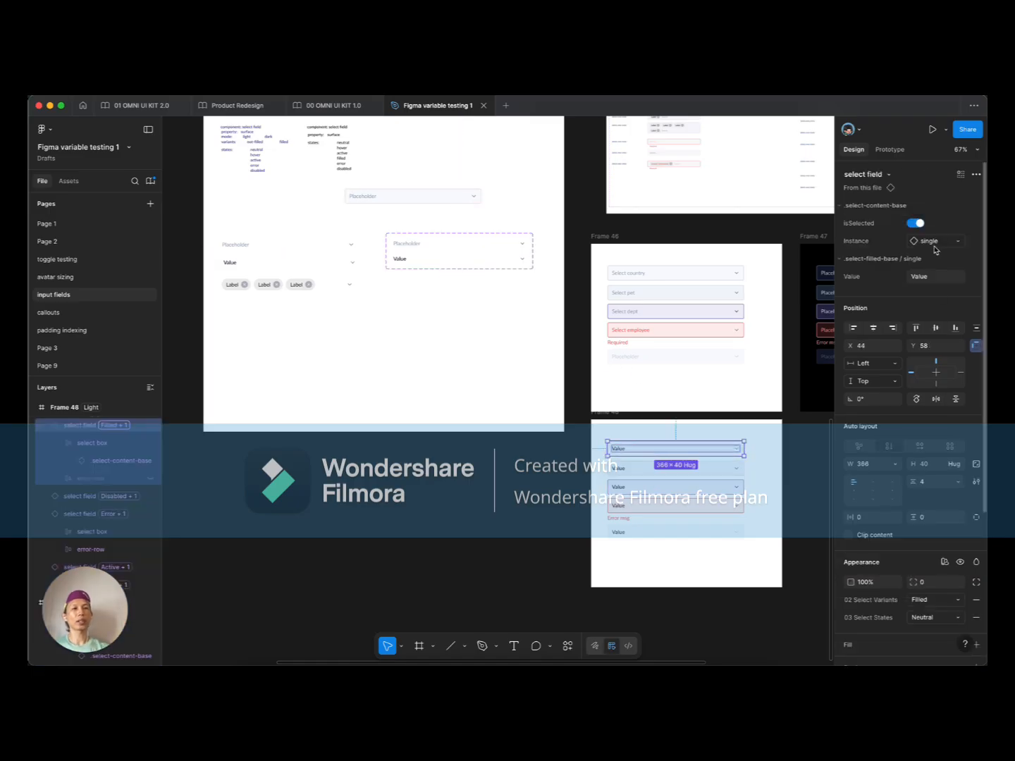
scroll(695, 479, "down", 2)
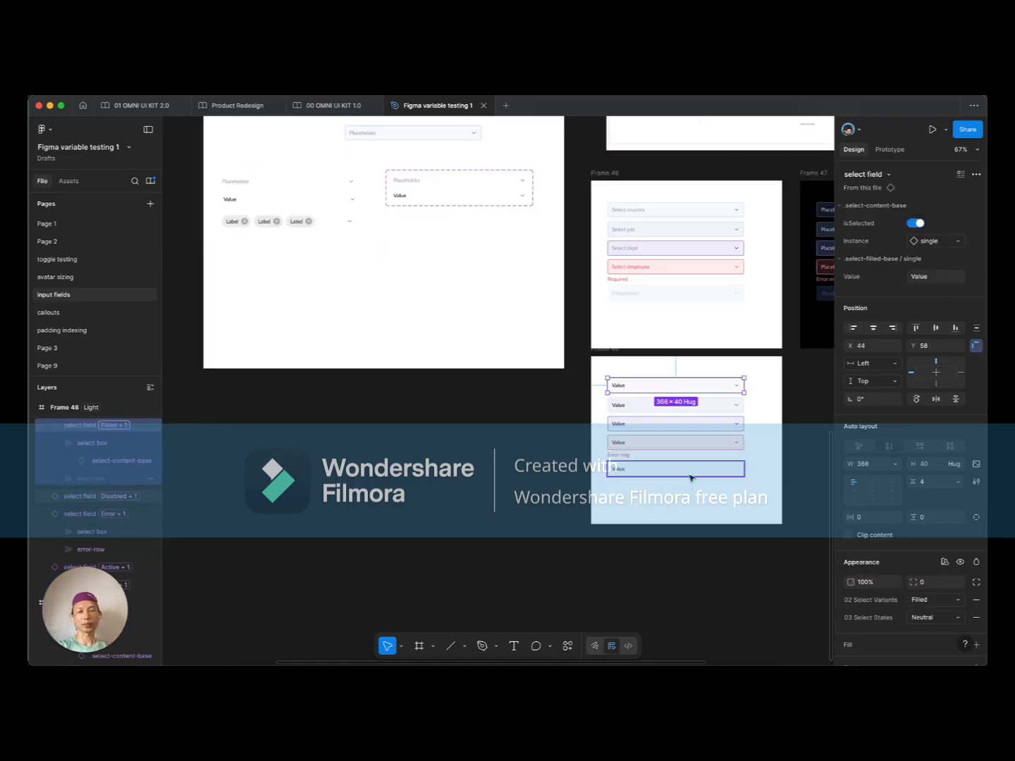
left_click(670, 505)
left_click_drag(675, 505, 483, 471)
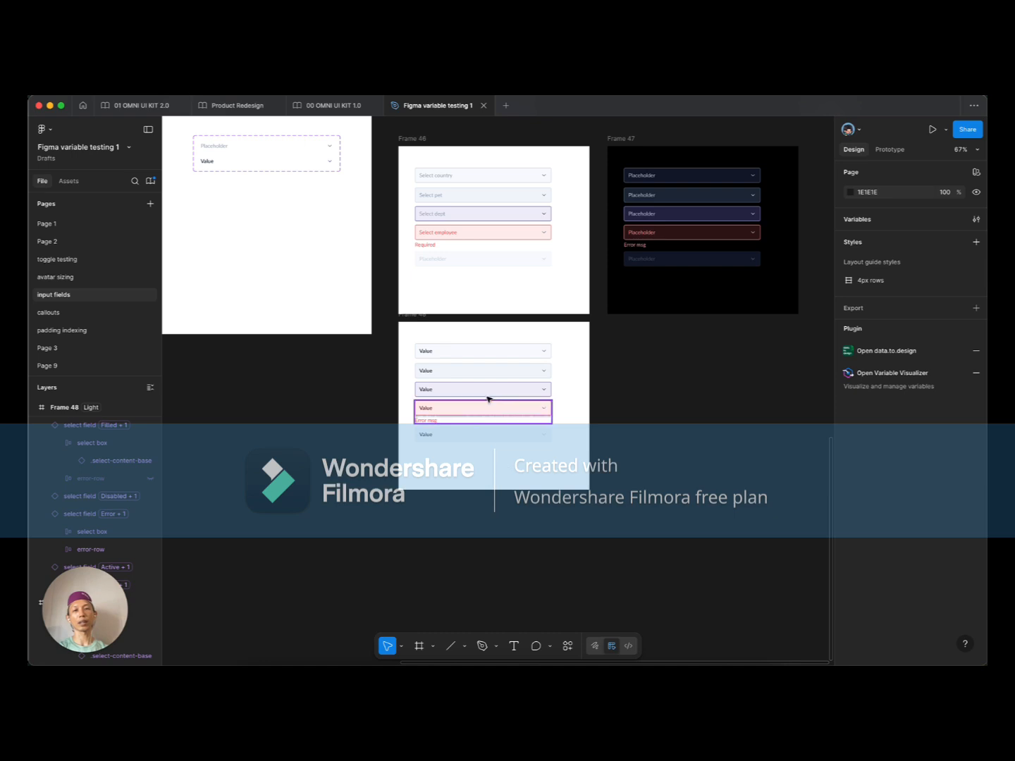
left_click_drag(416, 315, 422, 497)
scroll(426, 486, "down", 3)
scroll(429, 465, "up", 5)
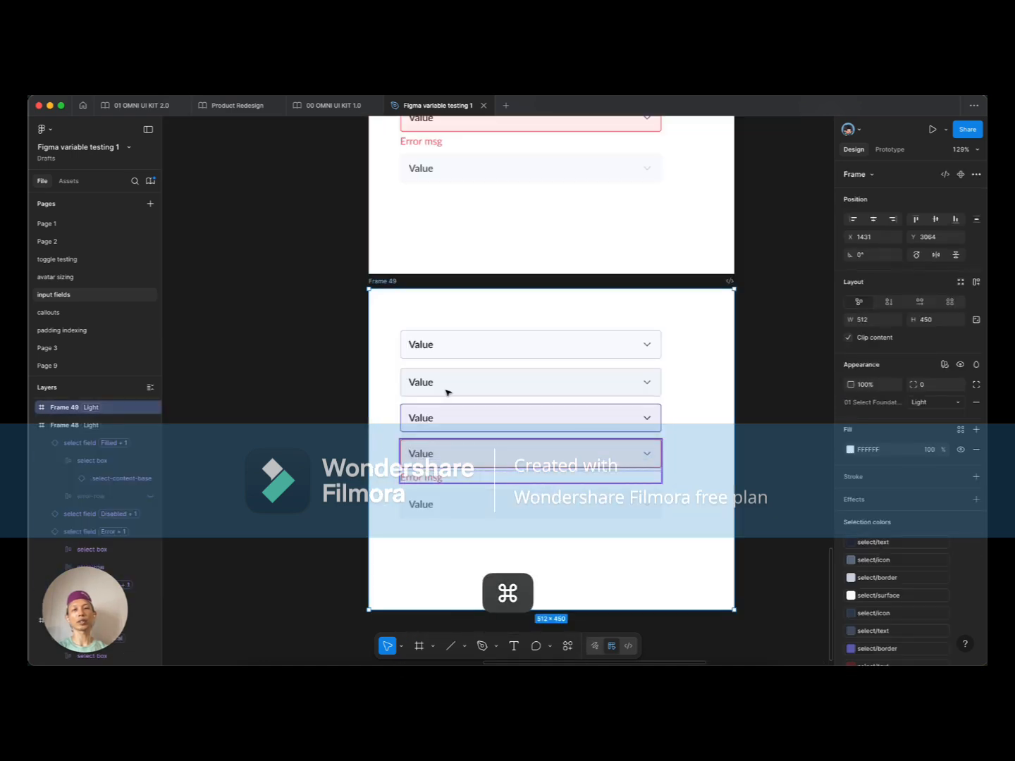
Step: Swap Frame 49's first field to .select-filled-base / multiple with three Label chips, and move it to Y 43
left_click(462, 357)
key("super+a")
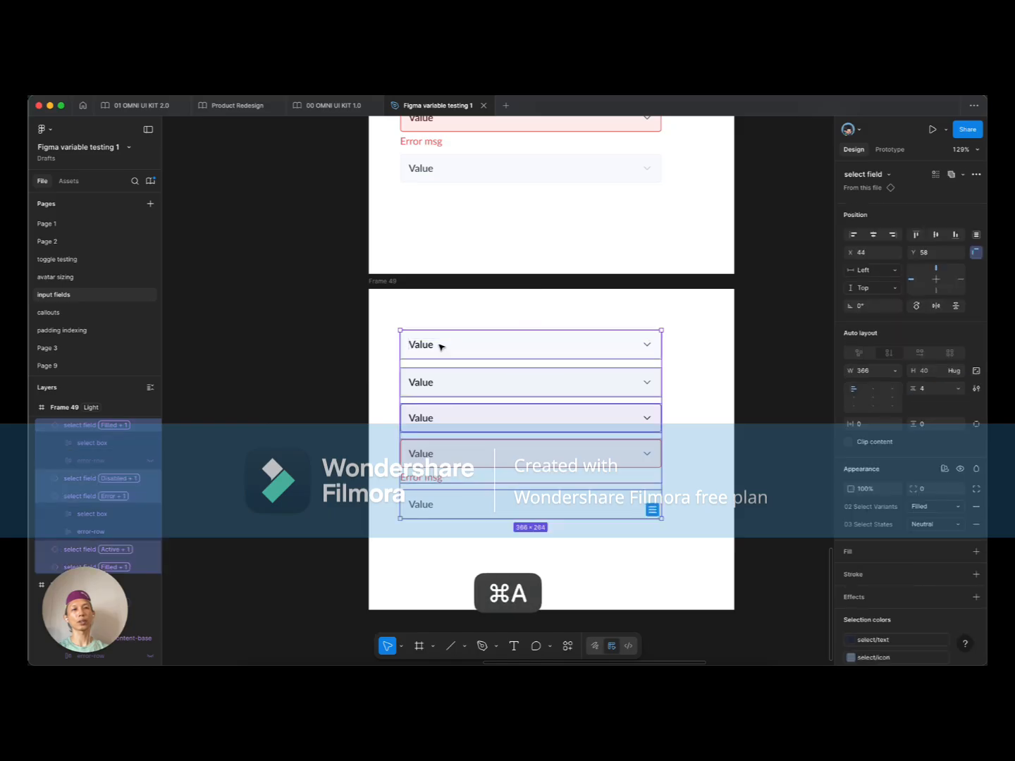
left_click(449, 346)
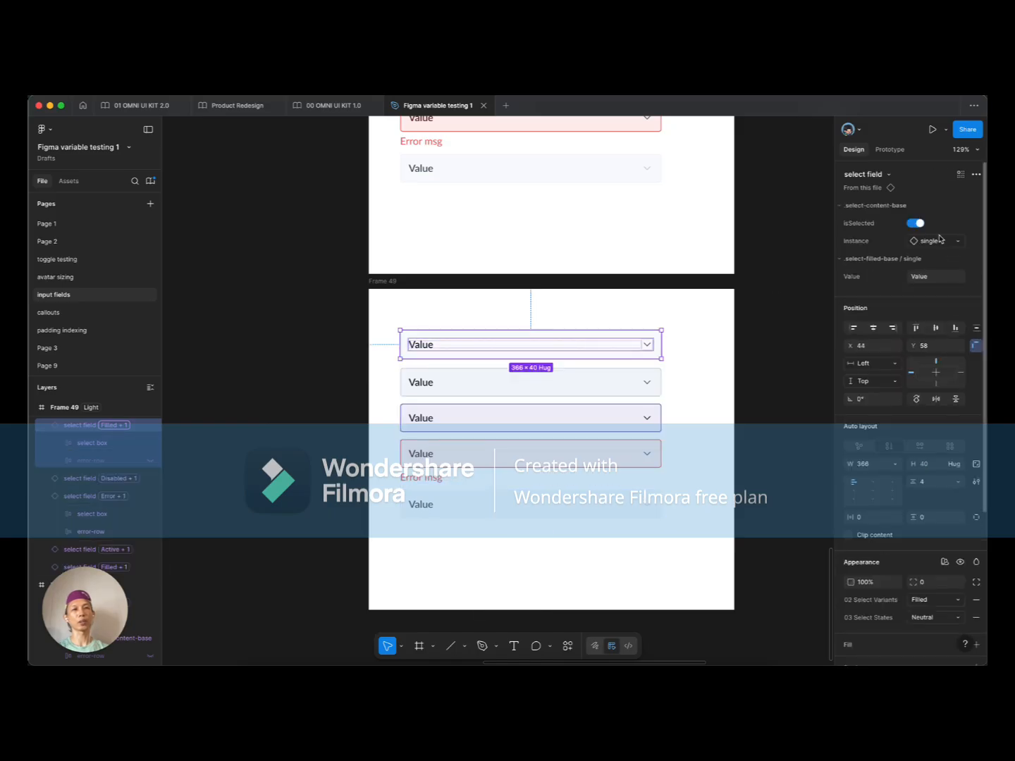
left_click(941, 240)
left_click(913, 354)
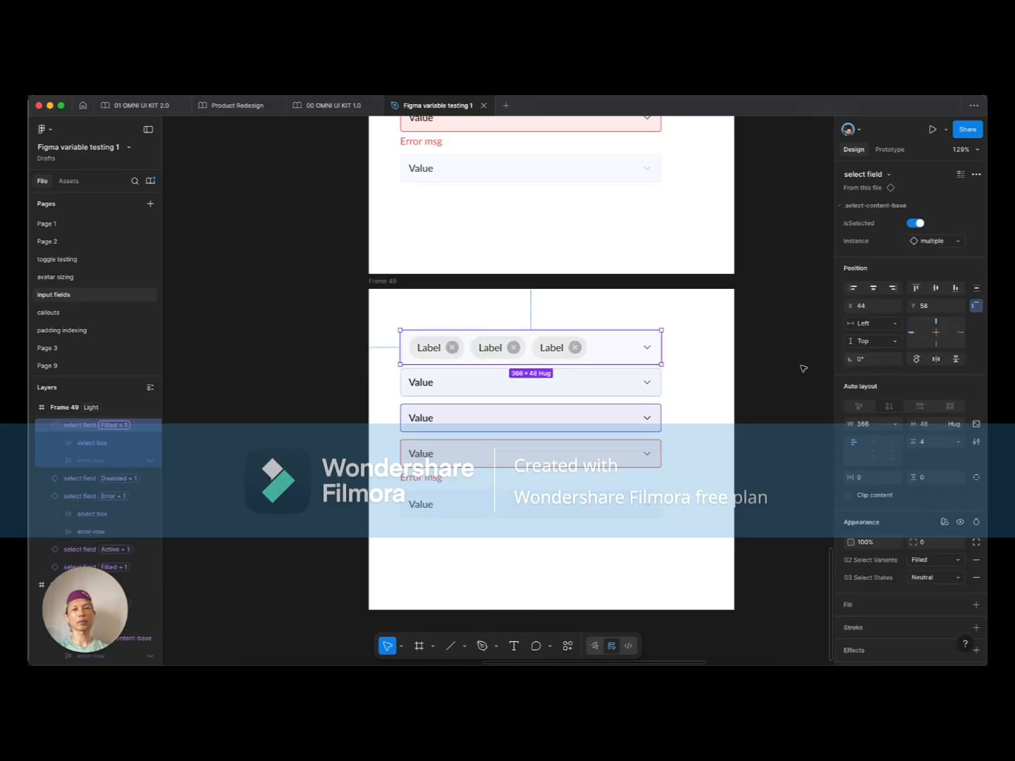
left_click_drag(538, 347, 532, 339)
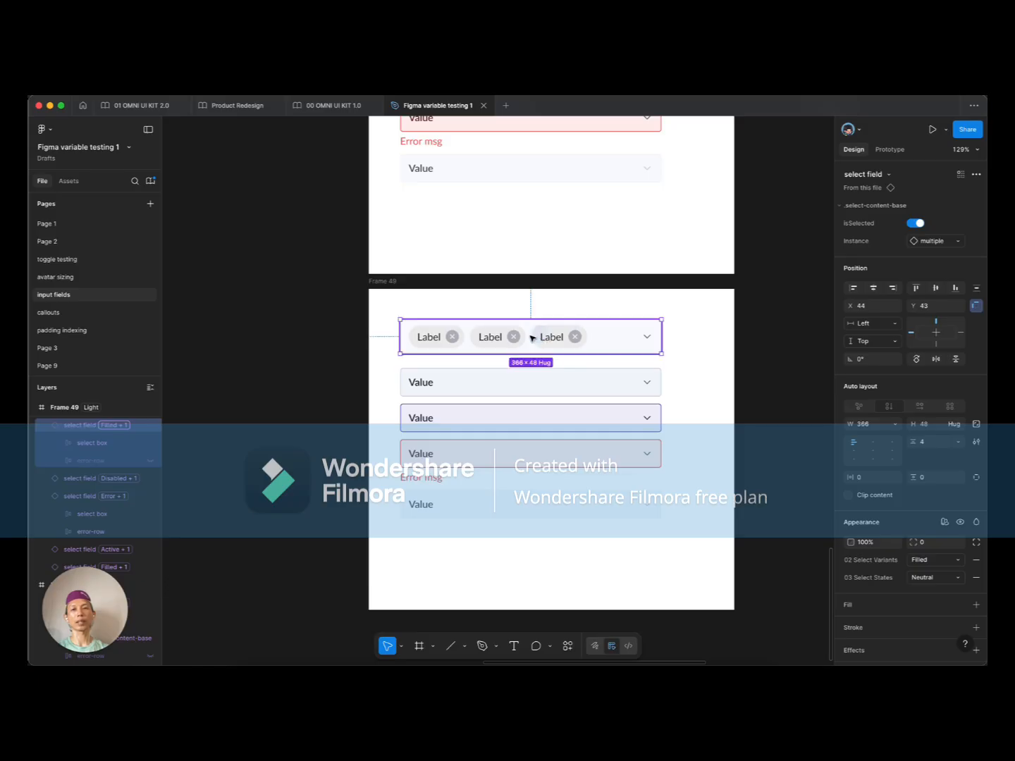
left_click(351, 349)
scroll(394, 349, "up", 3)
scroll(547, 358, "down", 2)
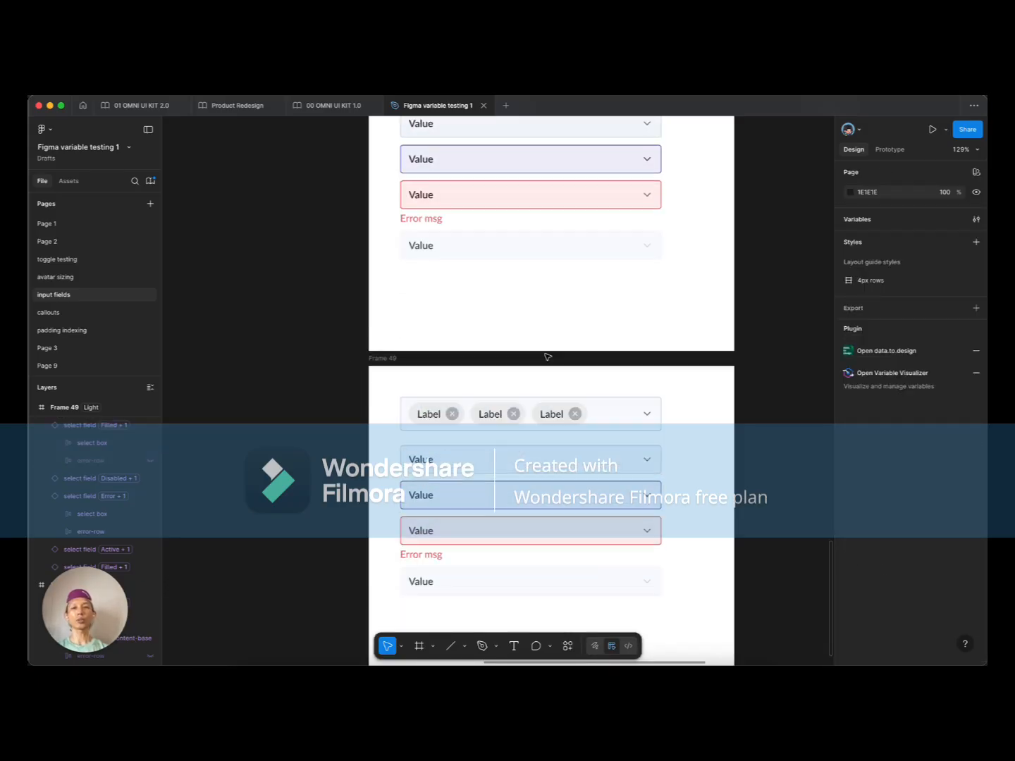
scroll(548, 357, "up", 1)
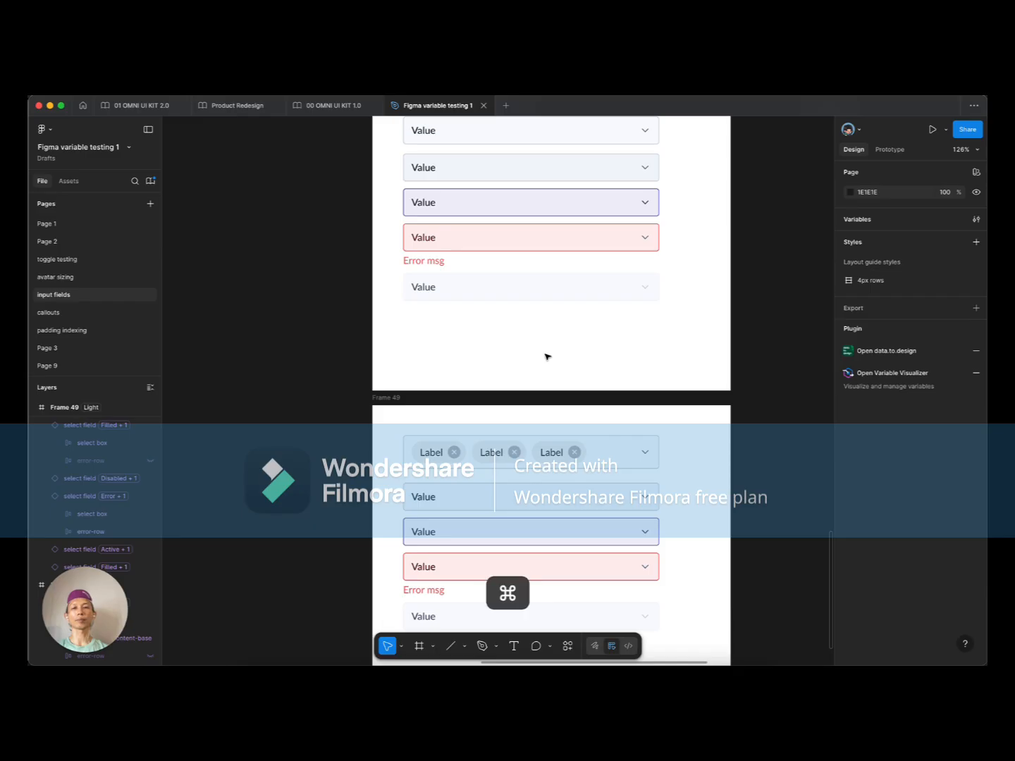
scroll(547, 356, "down", 5)
left_click_drag(351, 241, 530, 467)
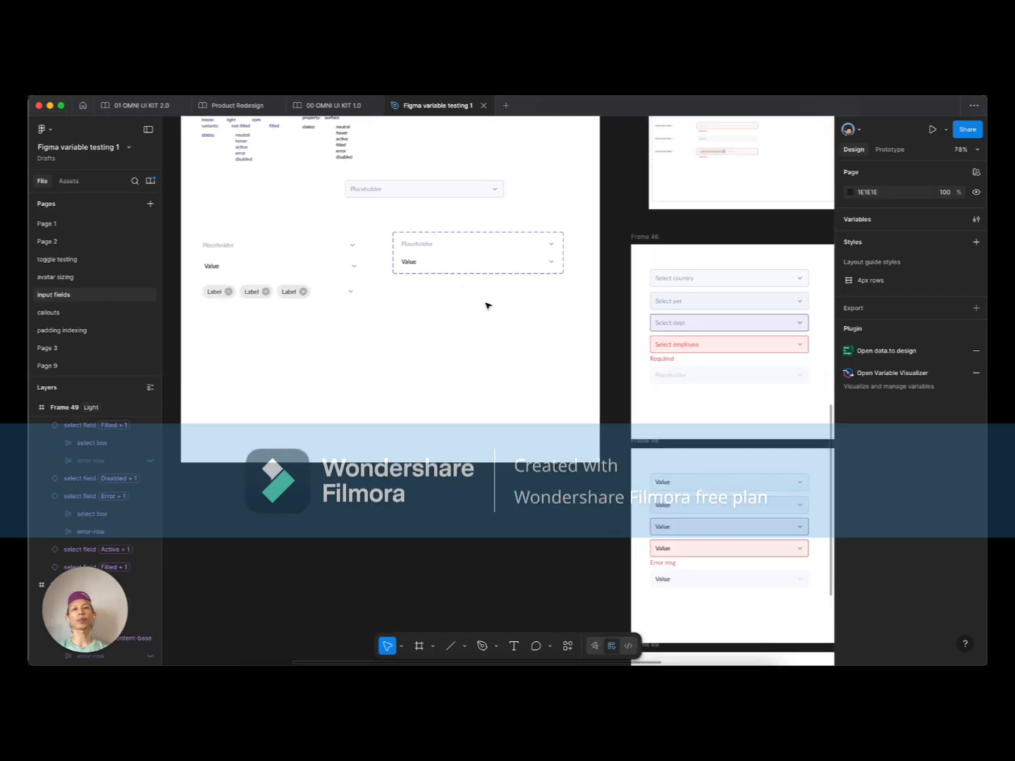
scroll(487, 301, "up", 2)
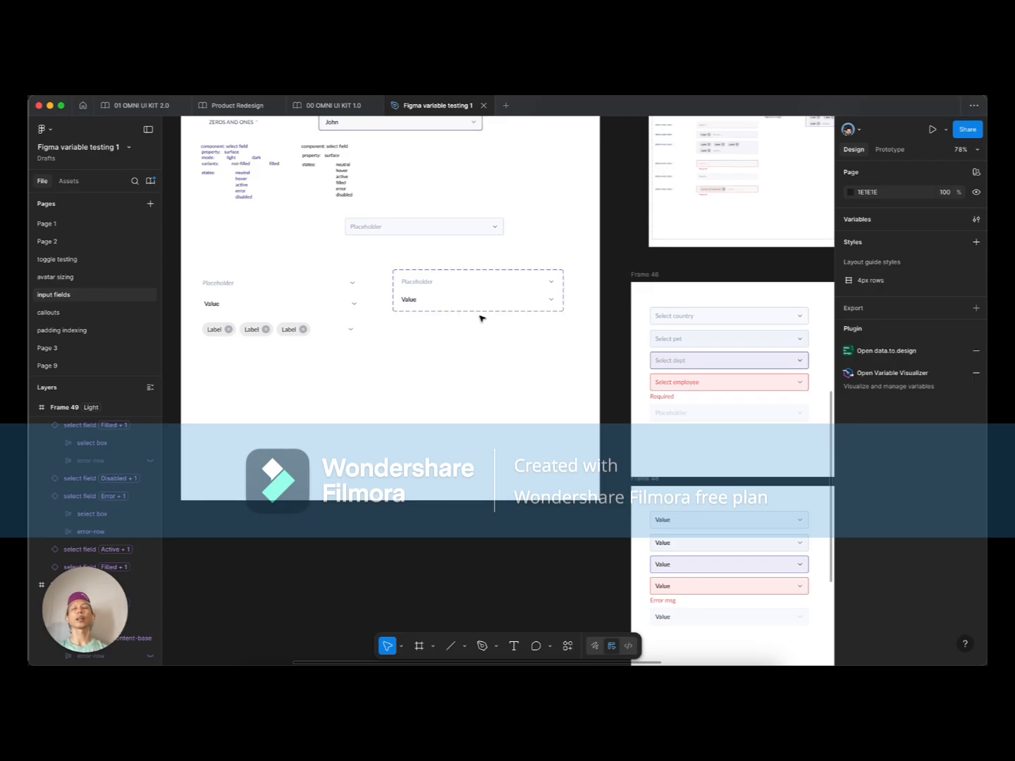
left_click(444, 211)
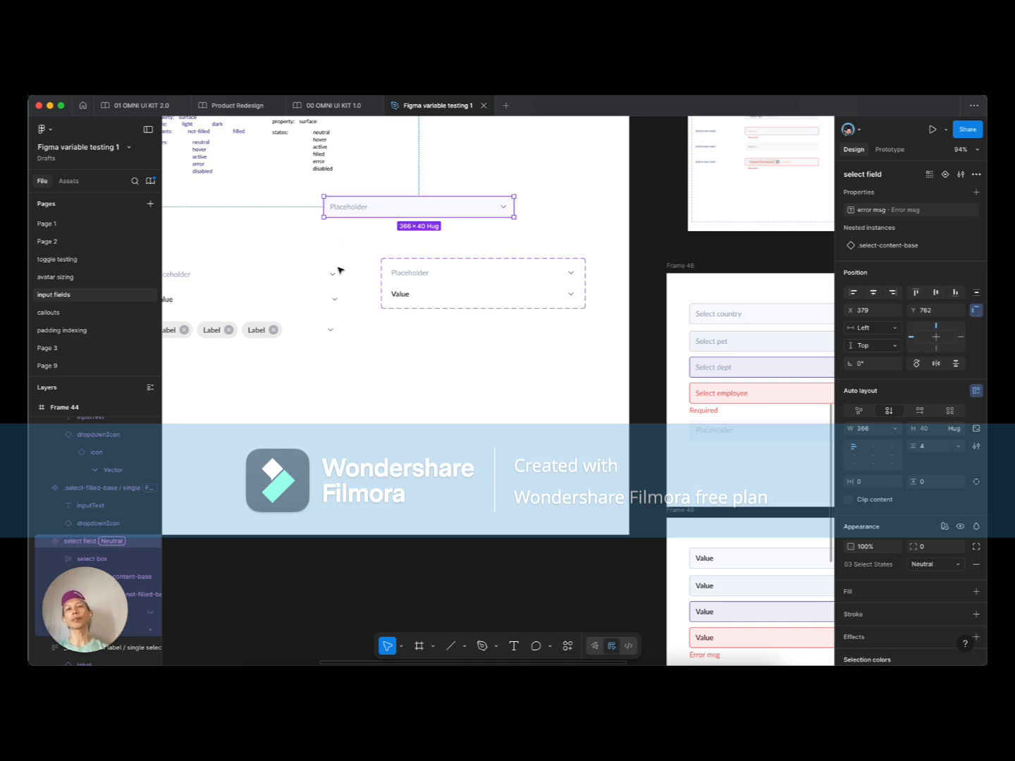
scroll(441, 339, "down", 5)
scroll(582, 394, "down", 2)
scroll(493, 366, "up", 5)
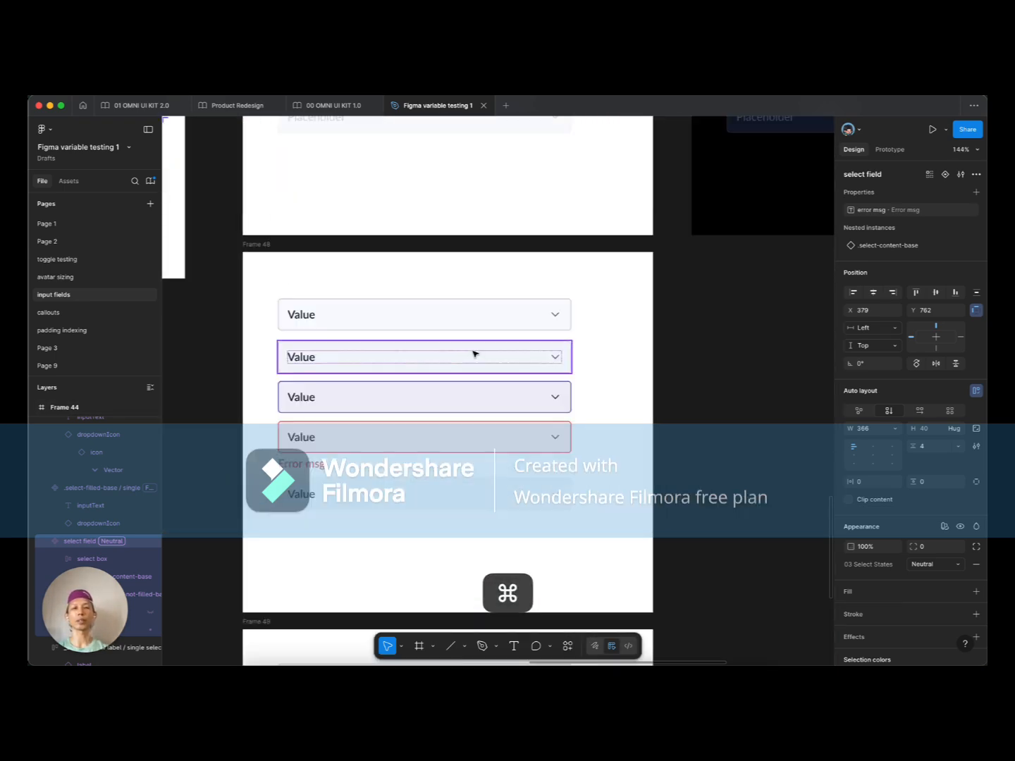
scroll(453, 256, "down", 3)
left_click(365, 195)
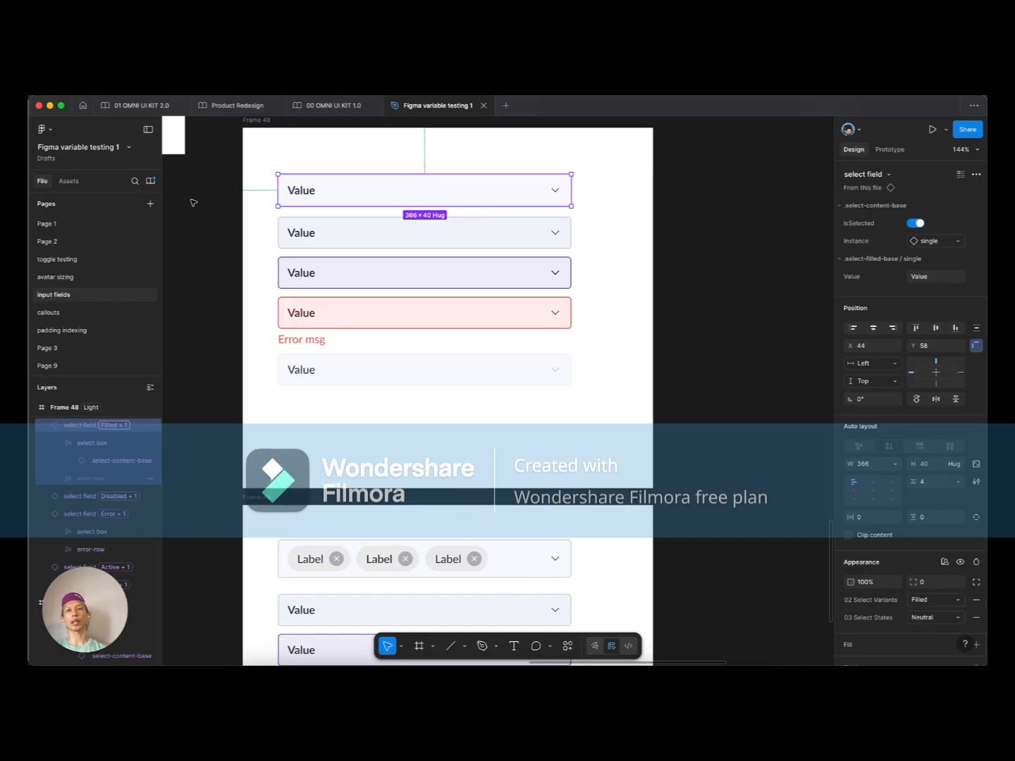
scroll(342, 200, "down", 4)
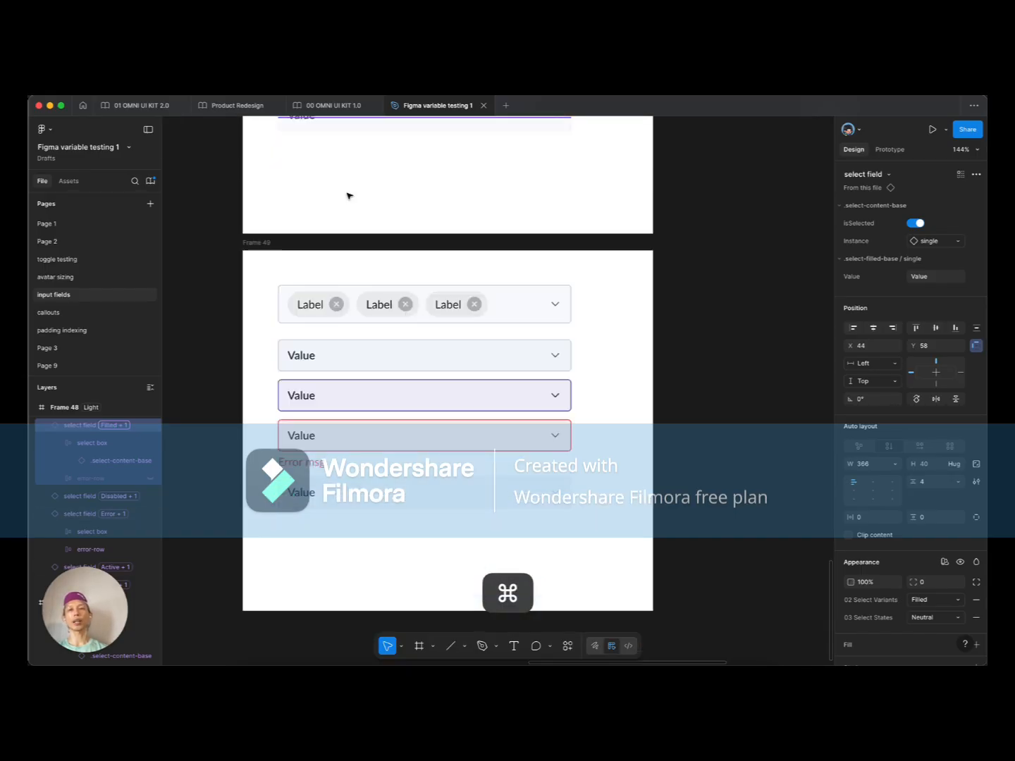
left_click(335, 320)
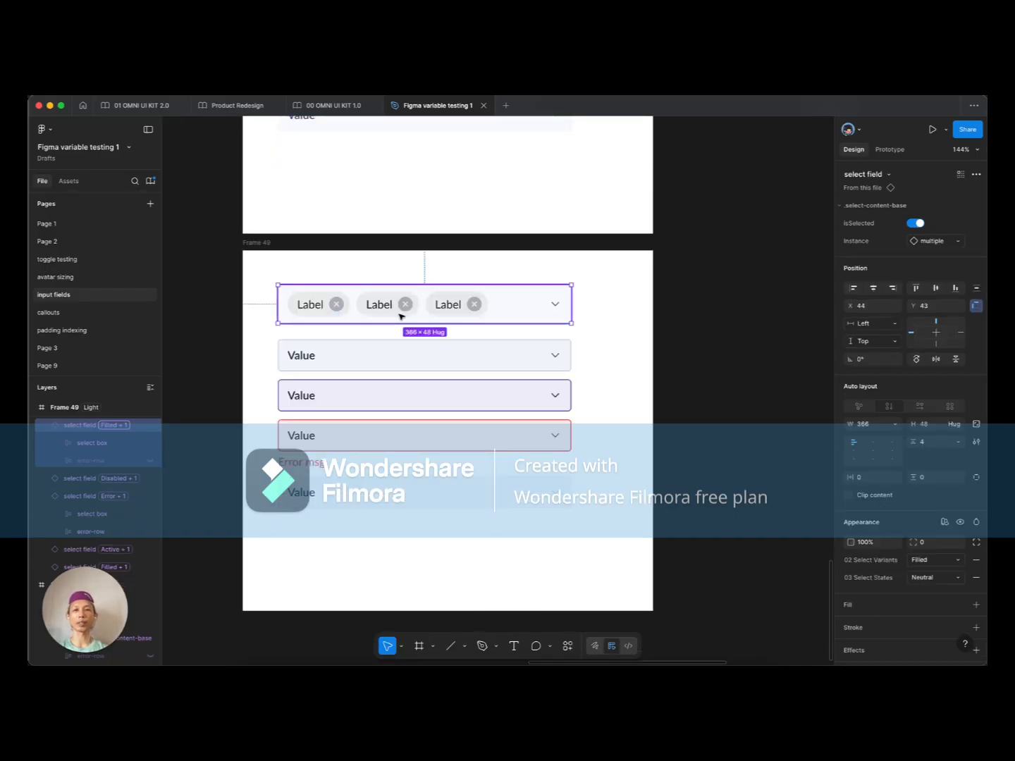
scroll(548, 324, "down", 6)
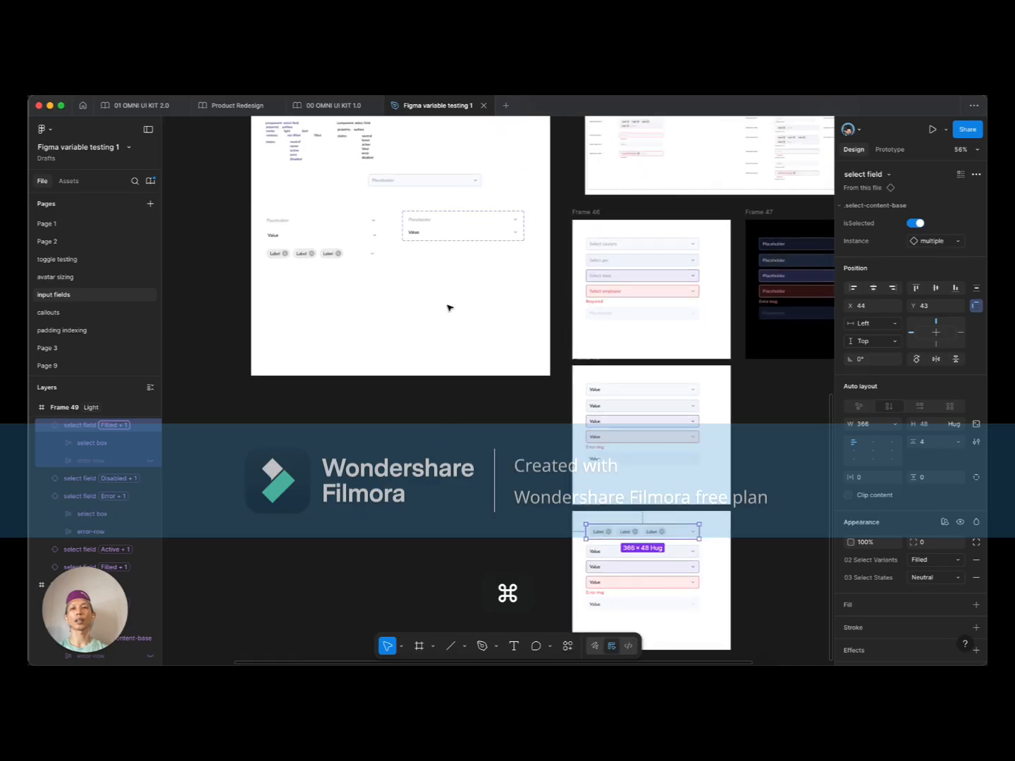
scroll(449, 307, "up", 2)
left_click(419, 262)
scroll(429, 284, "up", 3)
Step: Inspect the Placeholder and Value variants and the standalone Value row
left_click(431, 300)
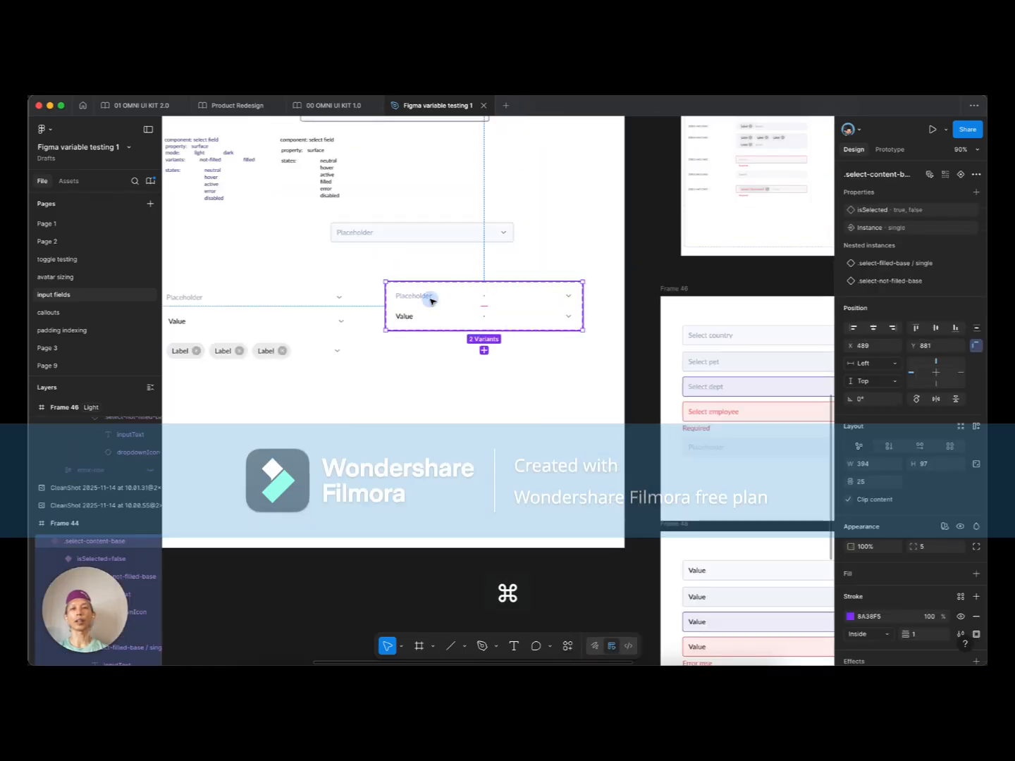
scroll(444, 396, "left", 3)
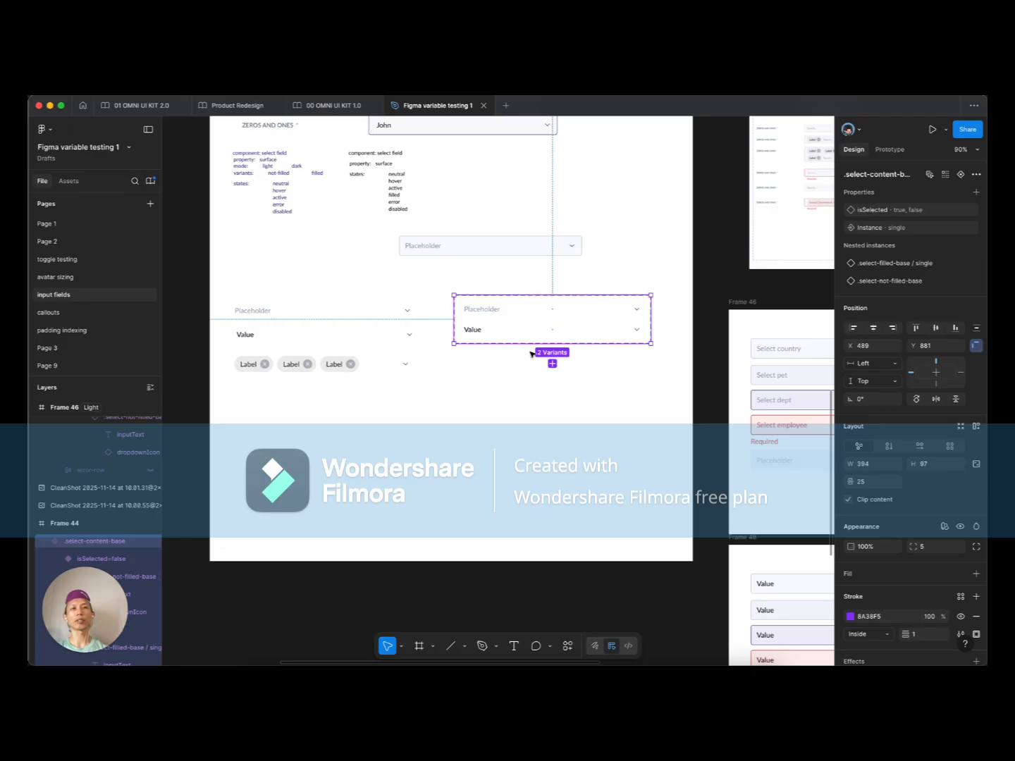
left_click(494, 311)
left_click(482, 330)
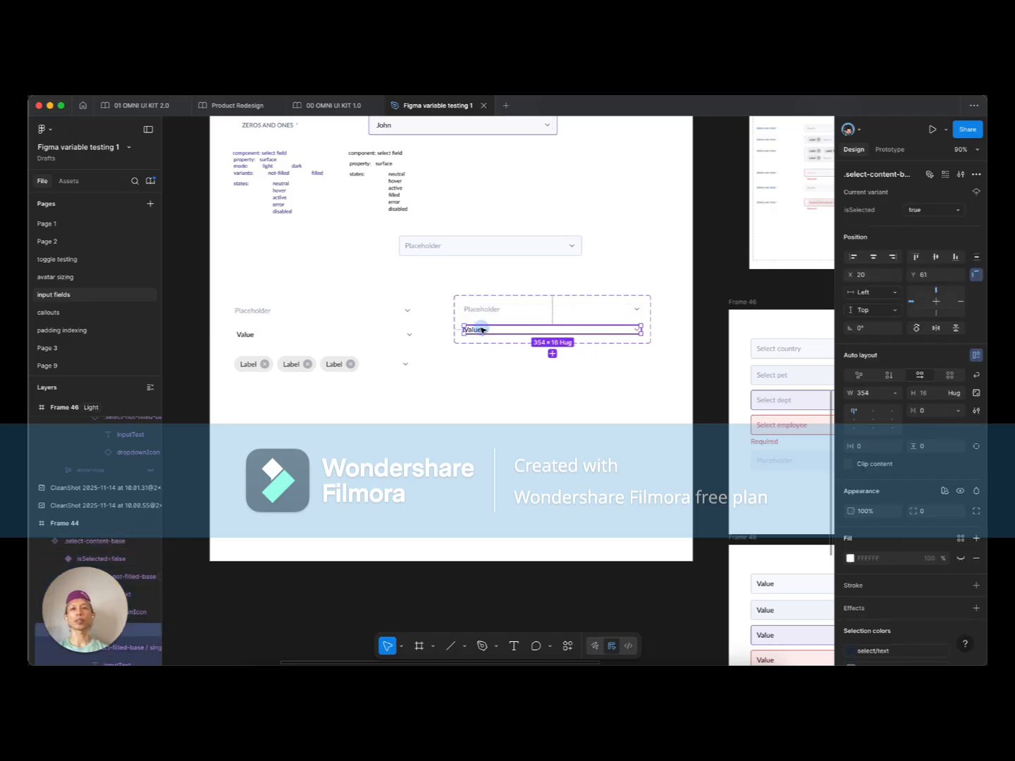
left_click(293, 338)
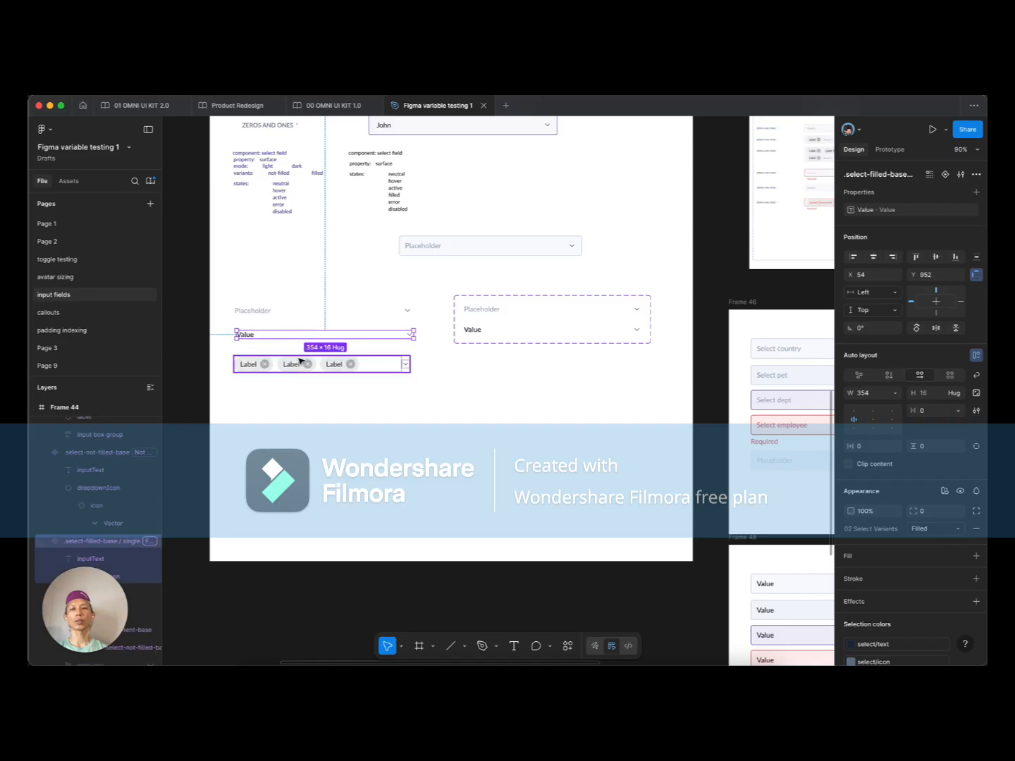
left_click(480, 401)
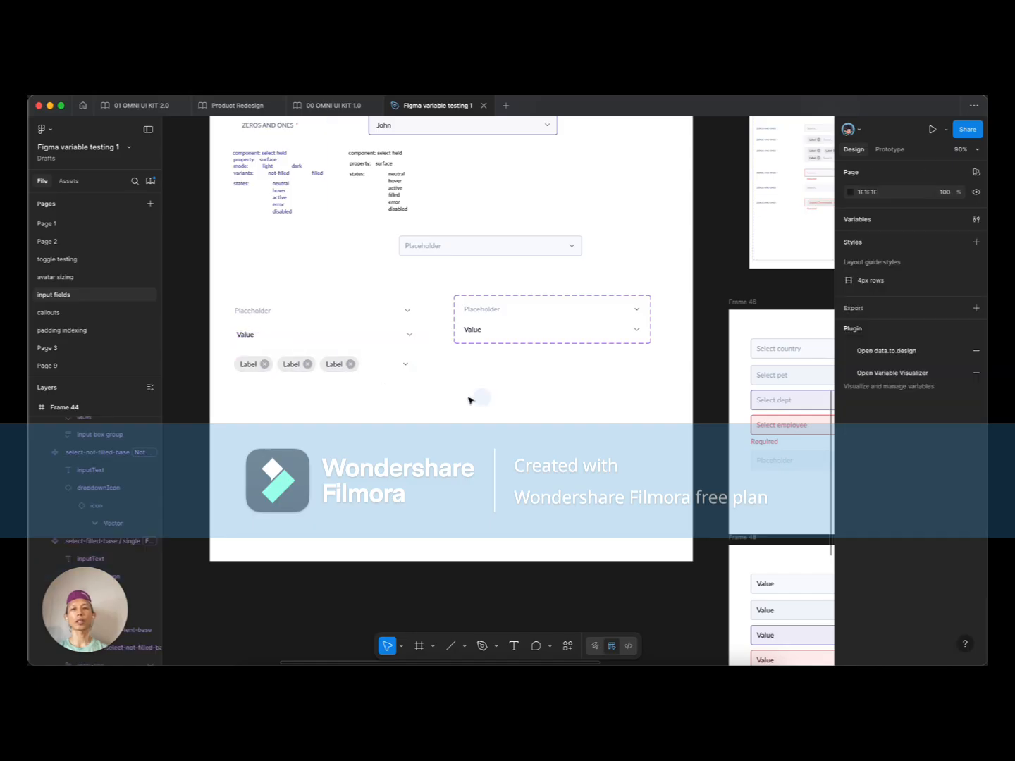
left_click(267, 336)
left_click(265, 365)
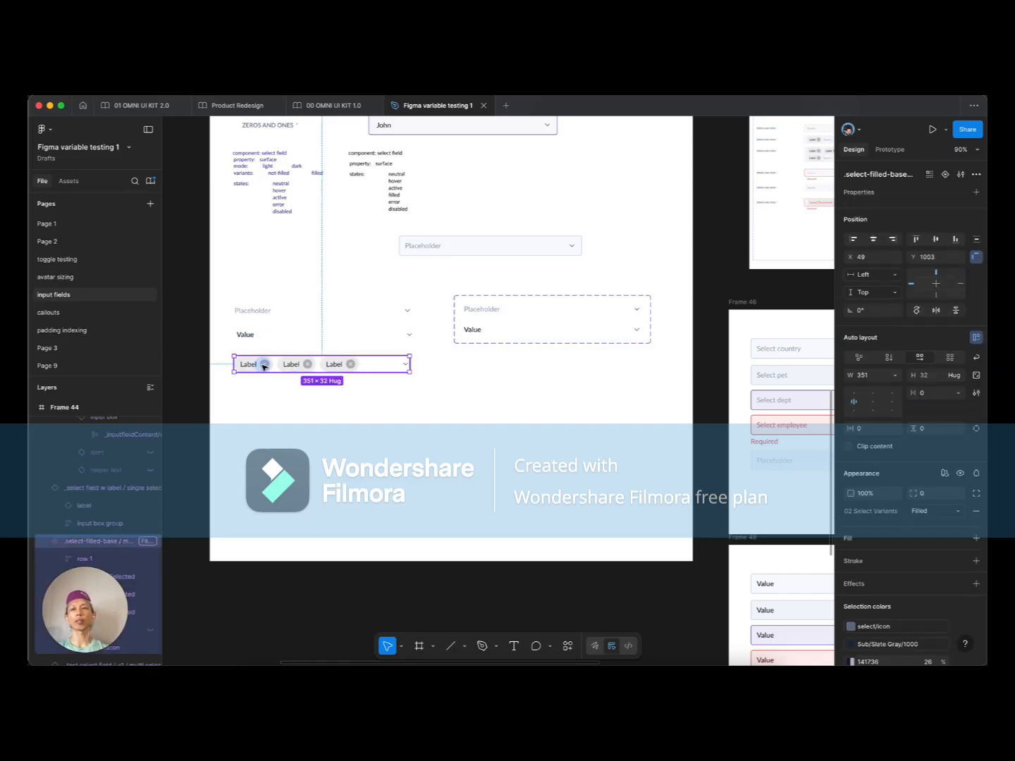
left_click(278, 336)
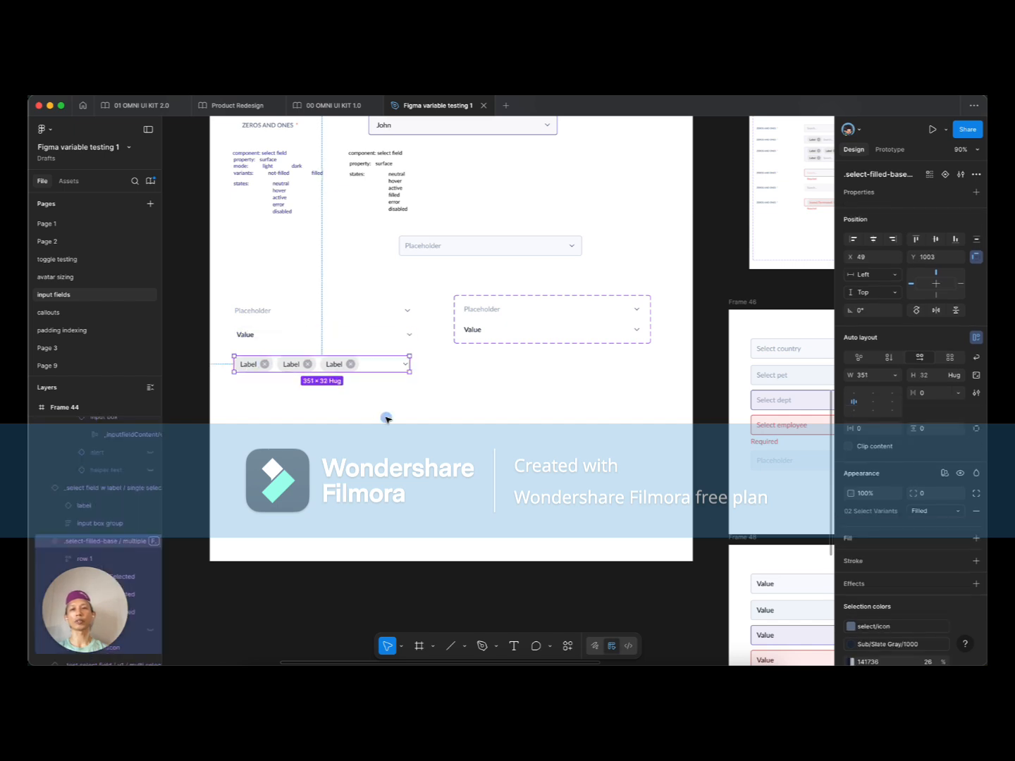
Step: Drill into the left select field's contents down to its row of Label chips
scroll(386, 418, "down", 5)
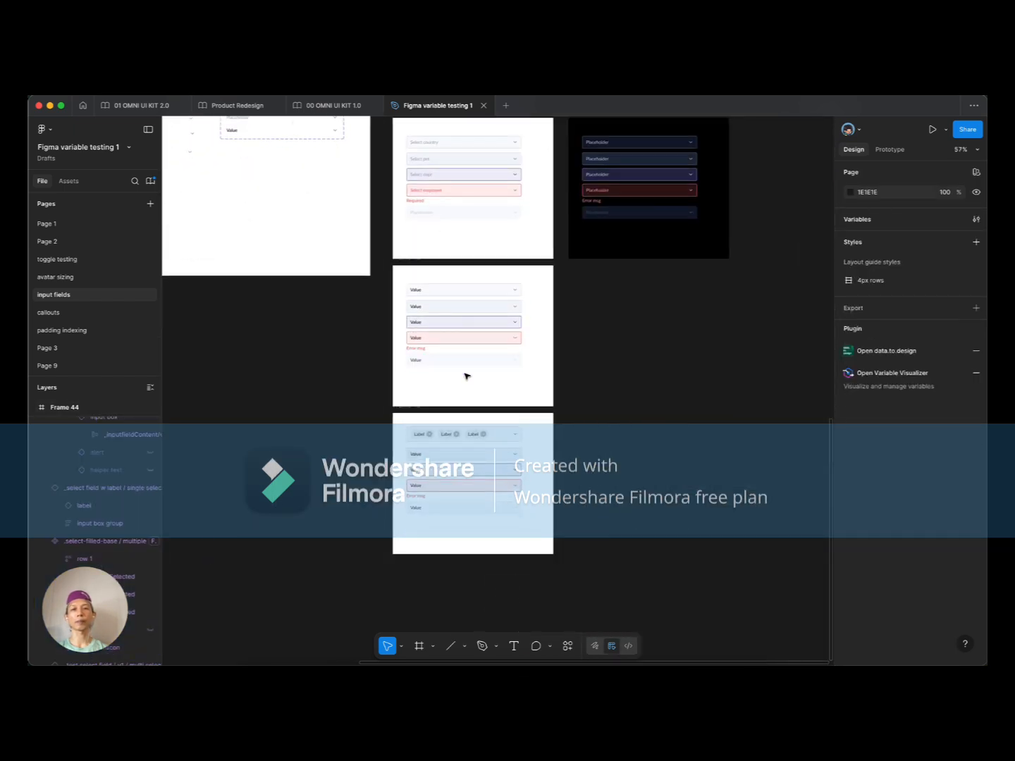
scroll(465, 376, "up", 5)
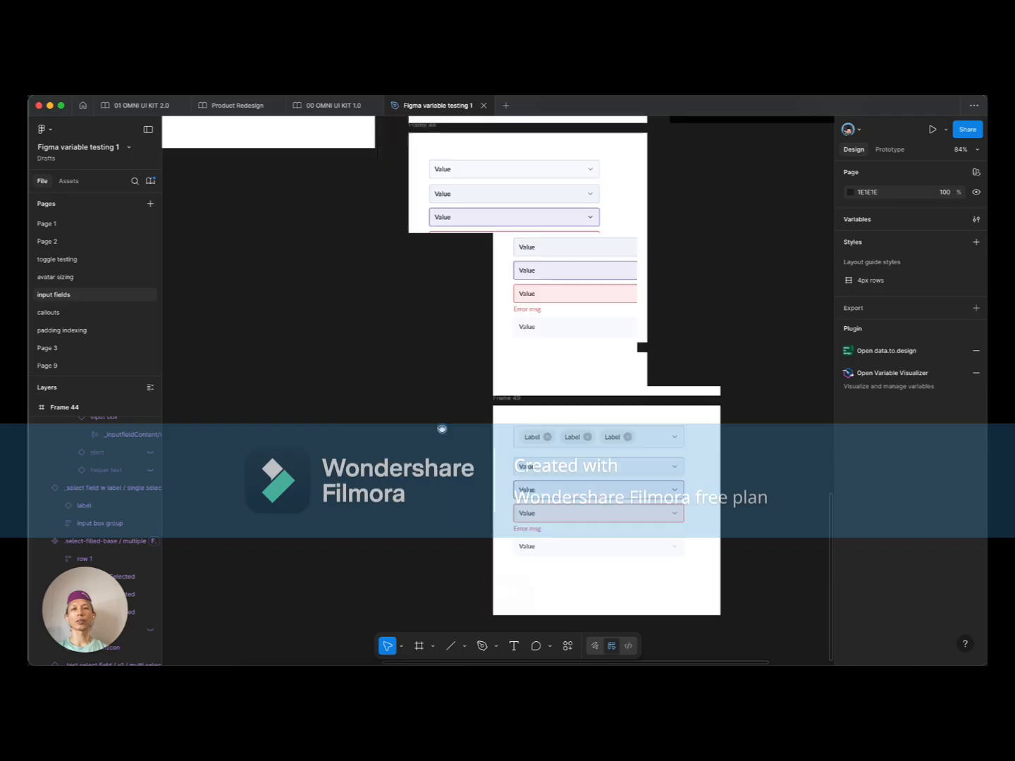
scroll(451, 429, "down", 4)
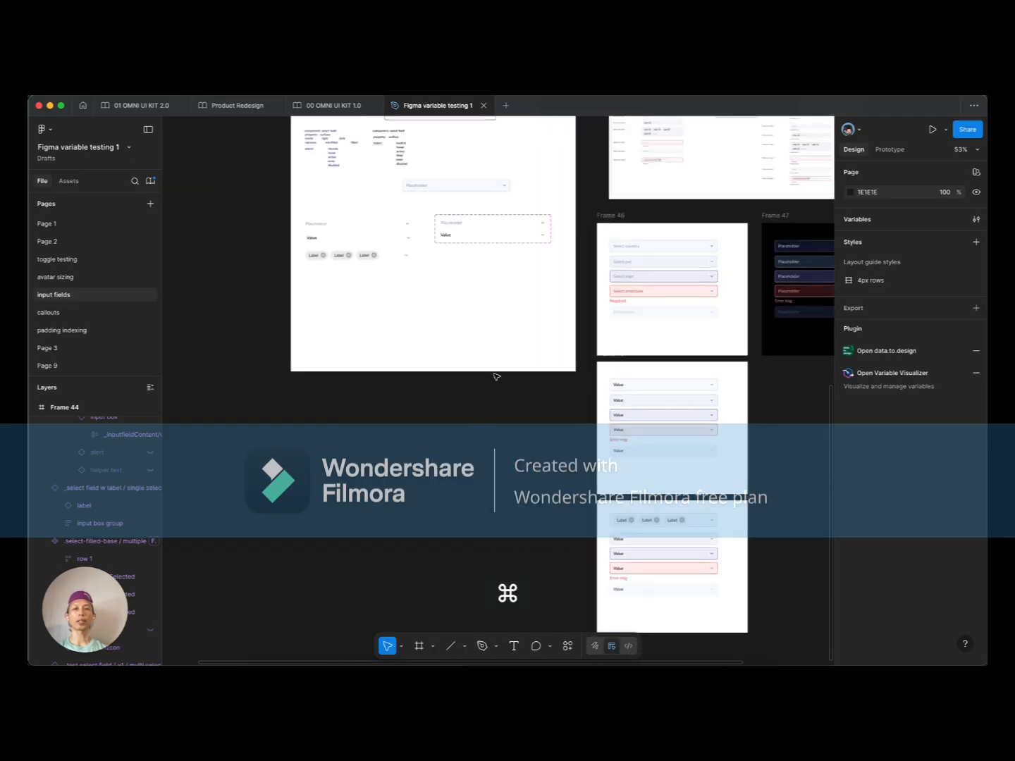
scroll(455, 313, "up", 3)
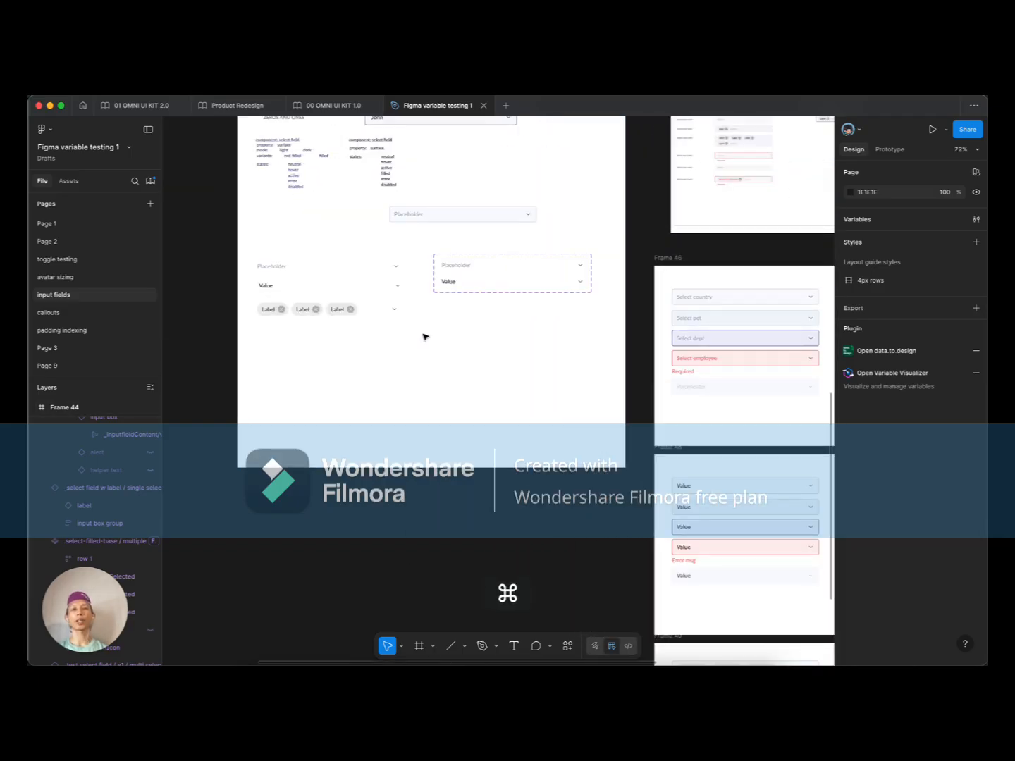
left_click(462, 219)
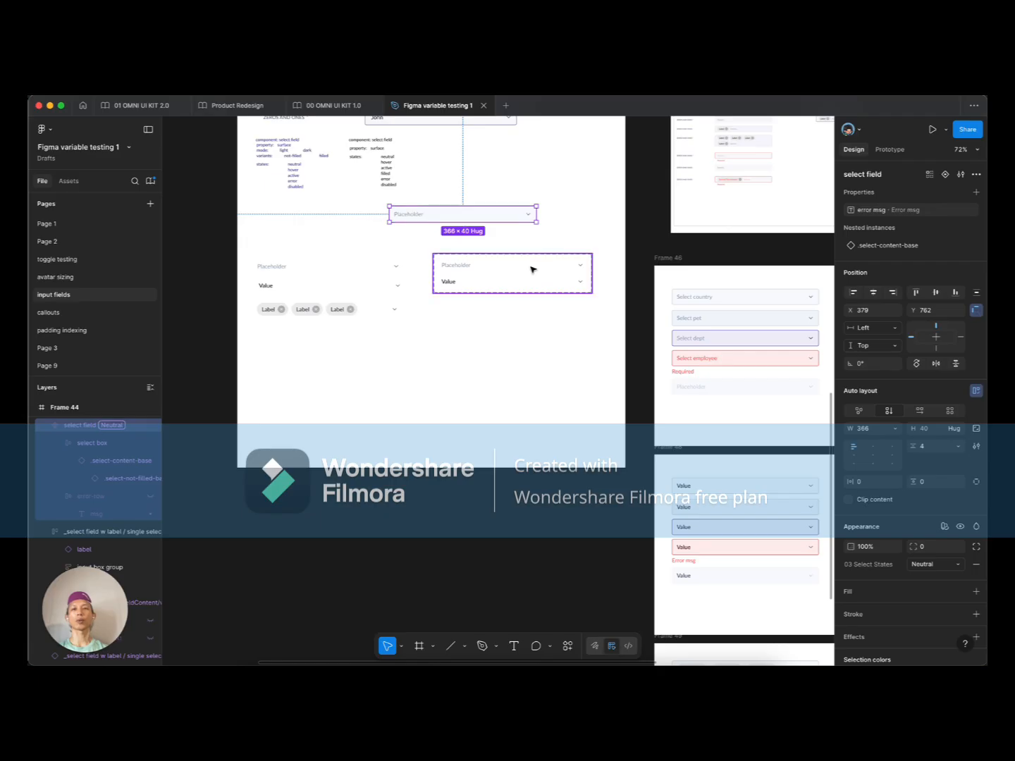
left_click(332, 267)
left_click(288, 282)
left_click(281, 311)
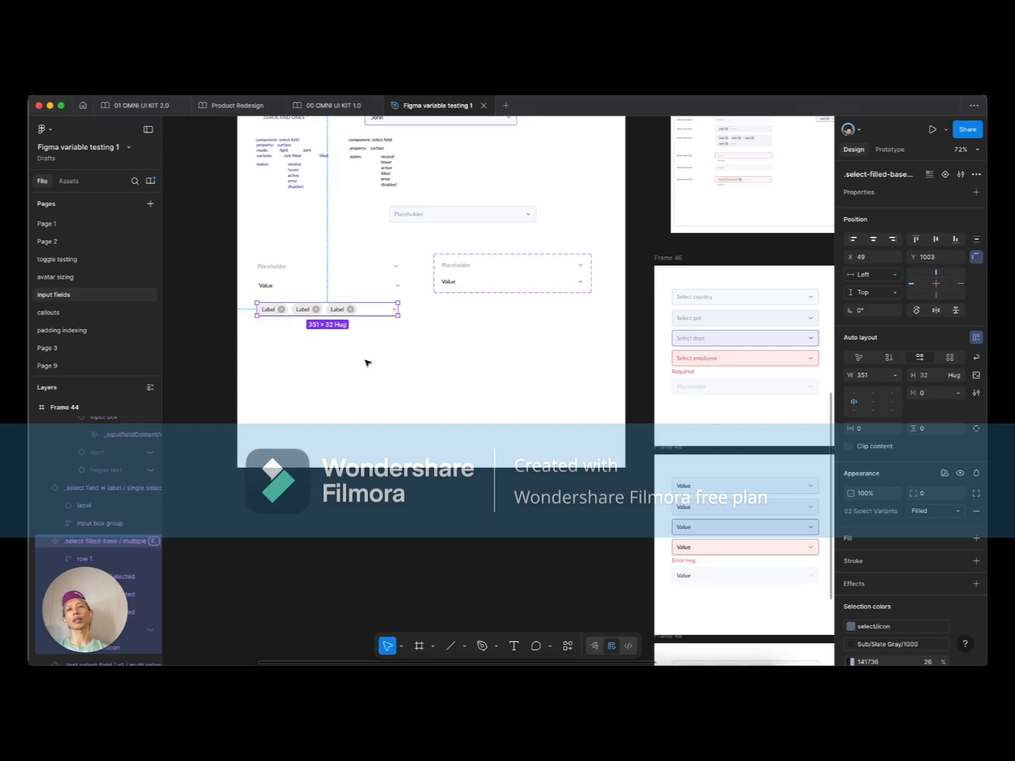
scroll(446, 356, "down", 2)
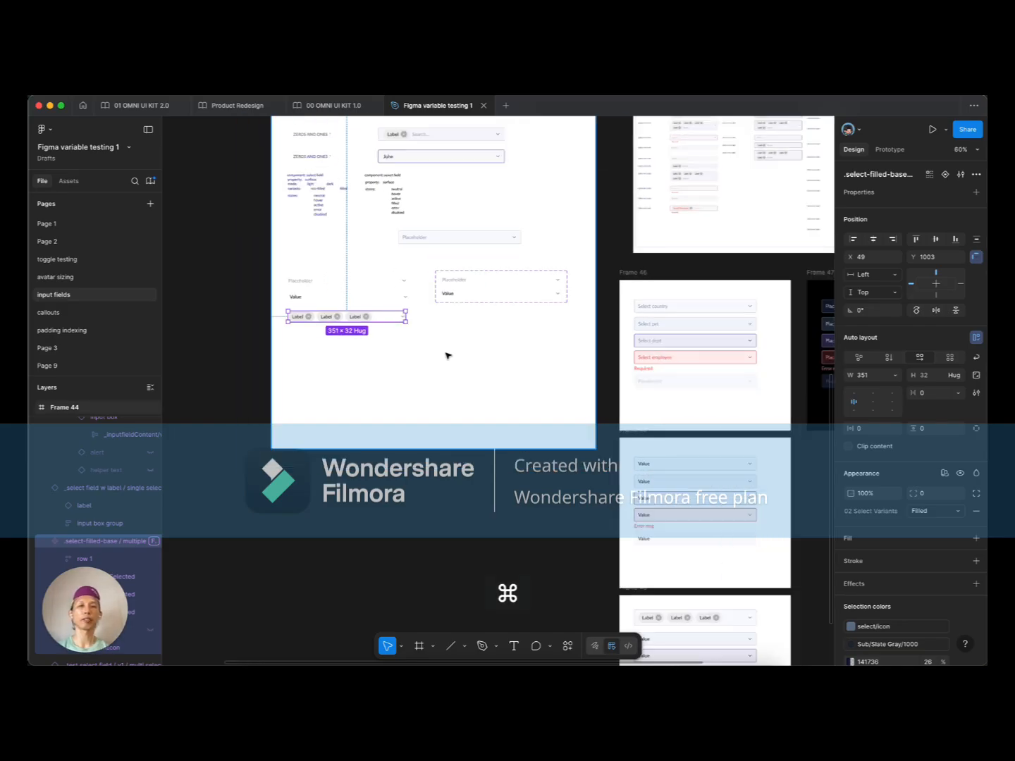
Step: Move the Placeholder select field from X 379, Y 762 to X 439, Y 768
left_click(484, 243)
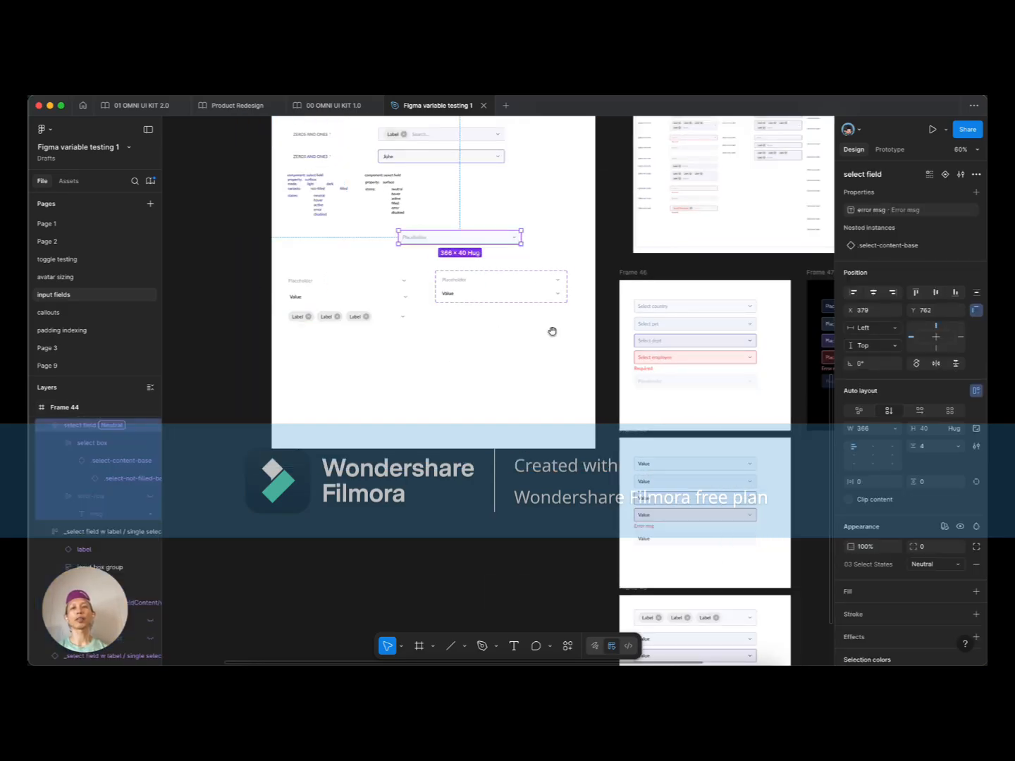
scroll(489, 275, "up", 5)
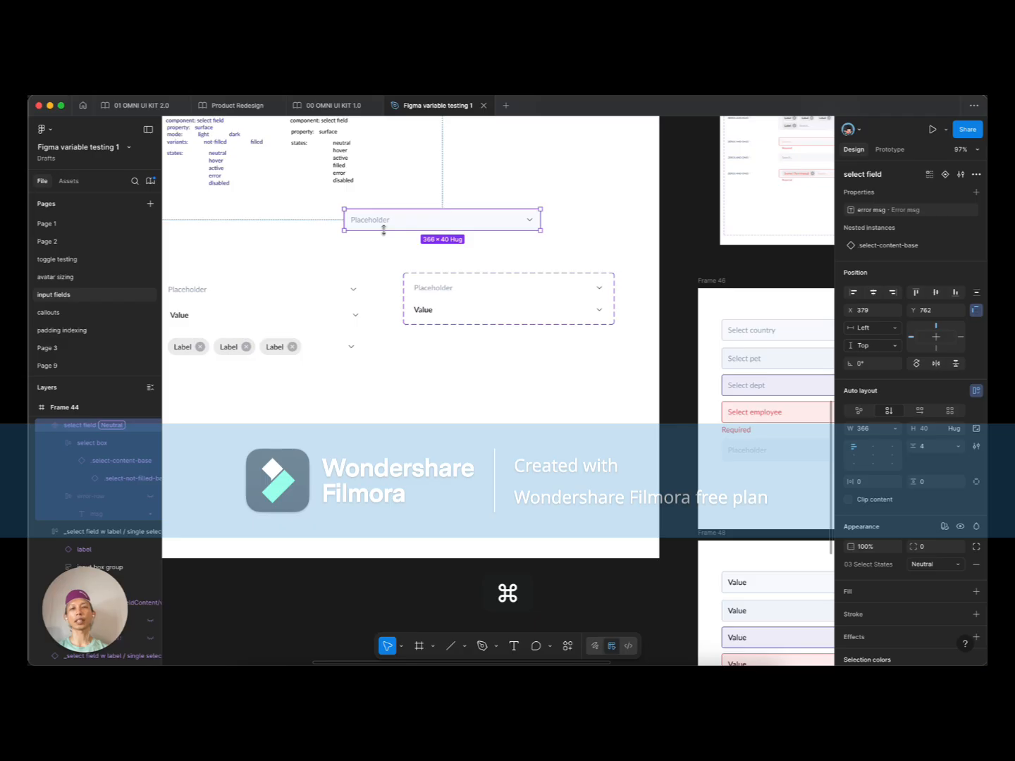
left_click(456, 301)
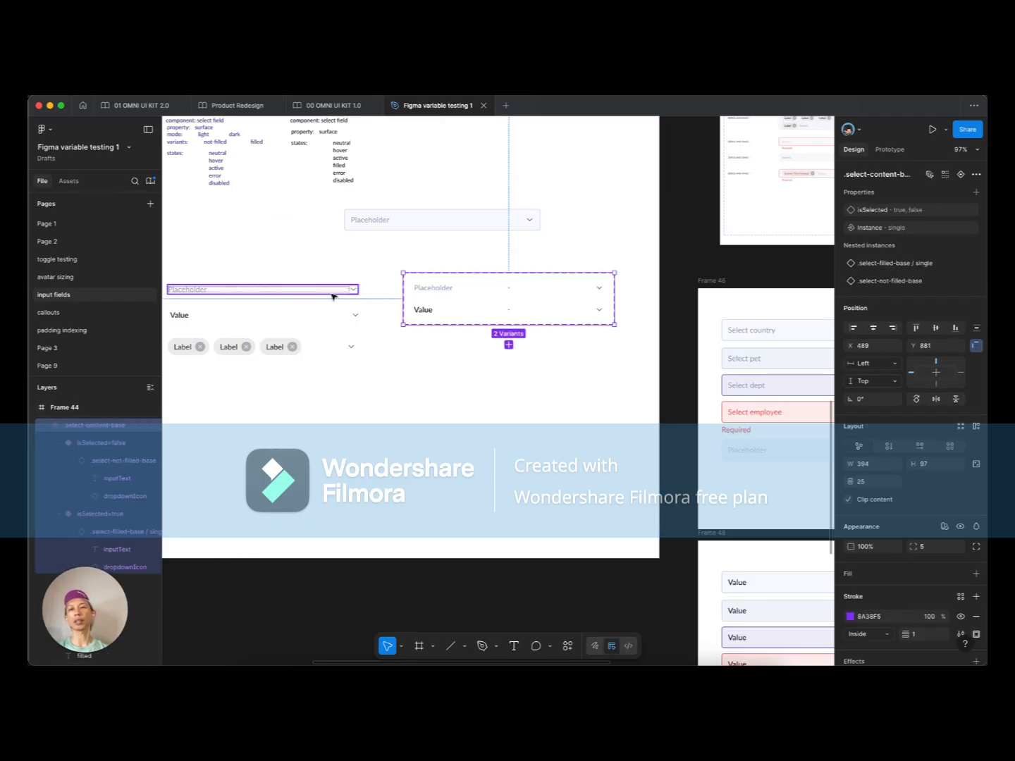
left_click(446, 232)
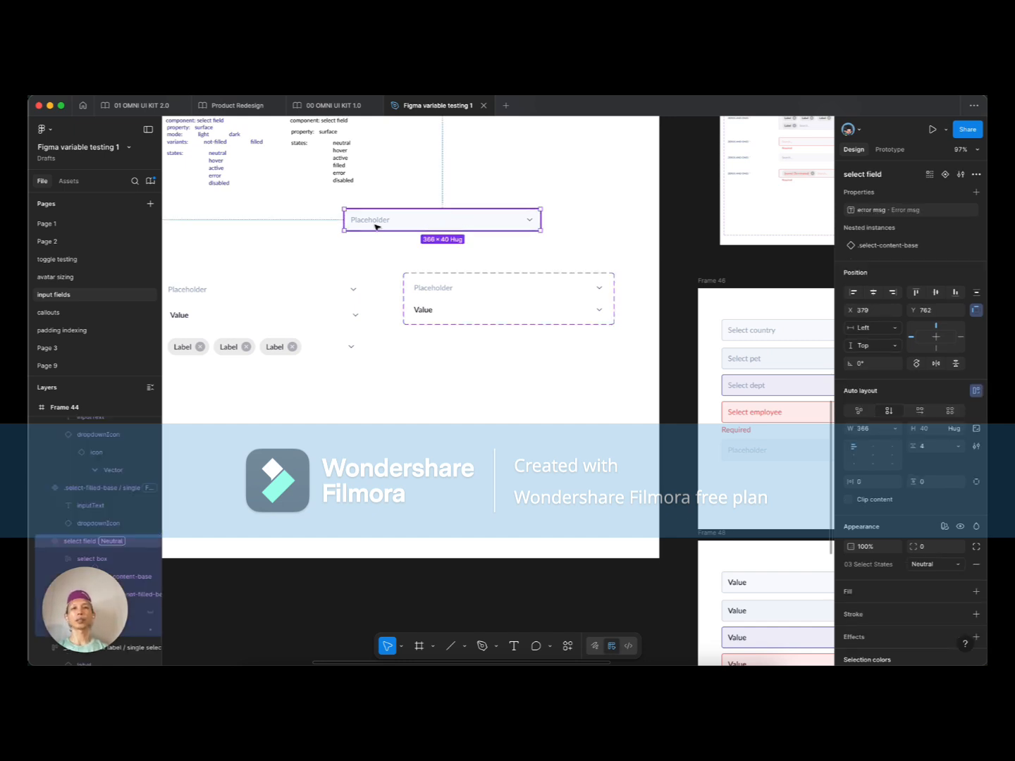
left_click_drag(376, 225, 409, 226)
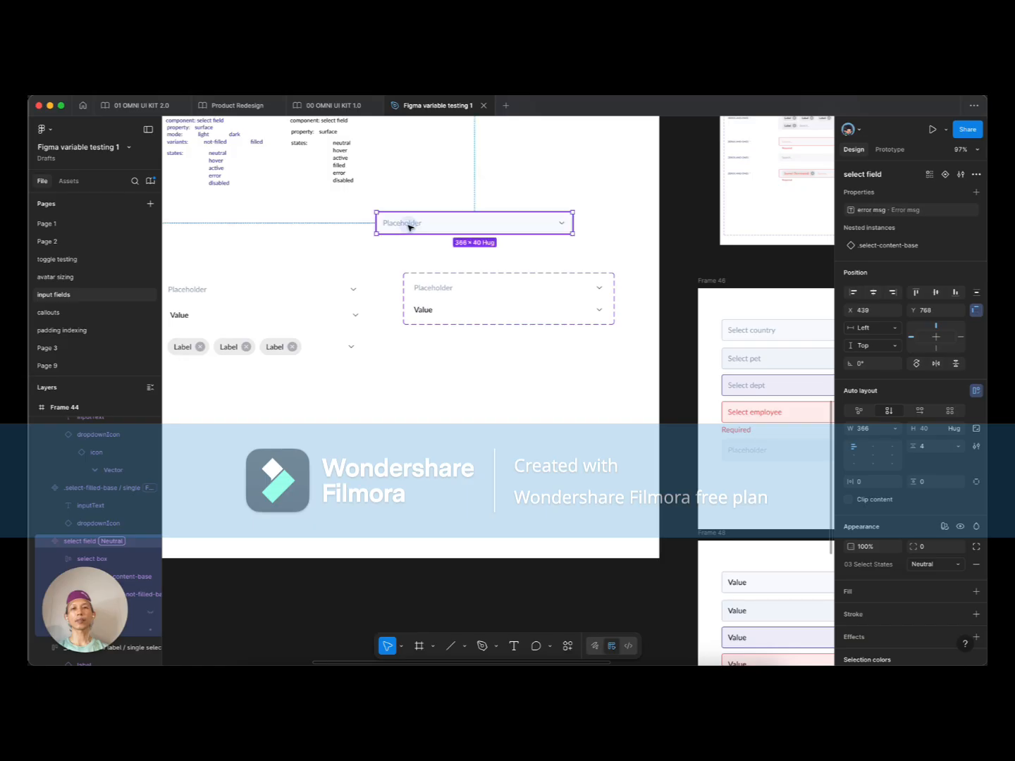
left_click(449, 275)
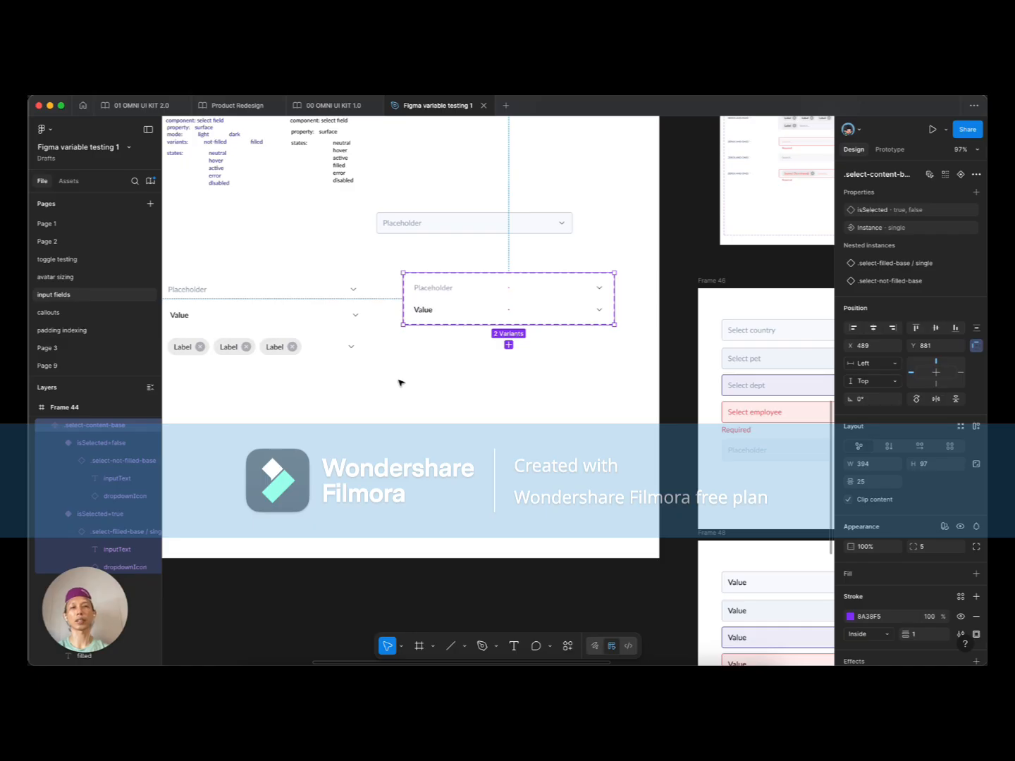
scroll(401, 383, "down", 5)
scroll(593, 422, "down", 3)
scroll(593, 422, "right", 2)
Step: Swap Frame 49's second Value field to select-filled-base / multiple, stacking two Label-chip fields
scroll(454, 475, "up", 5)
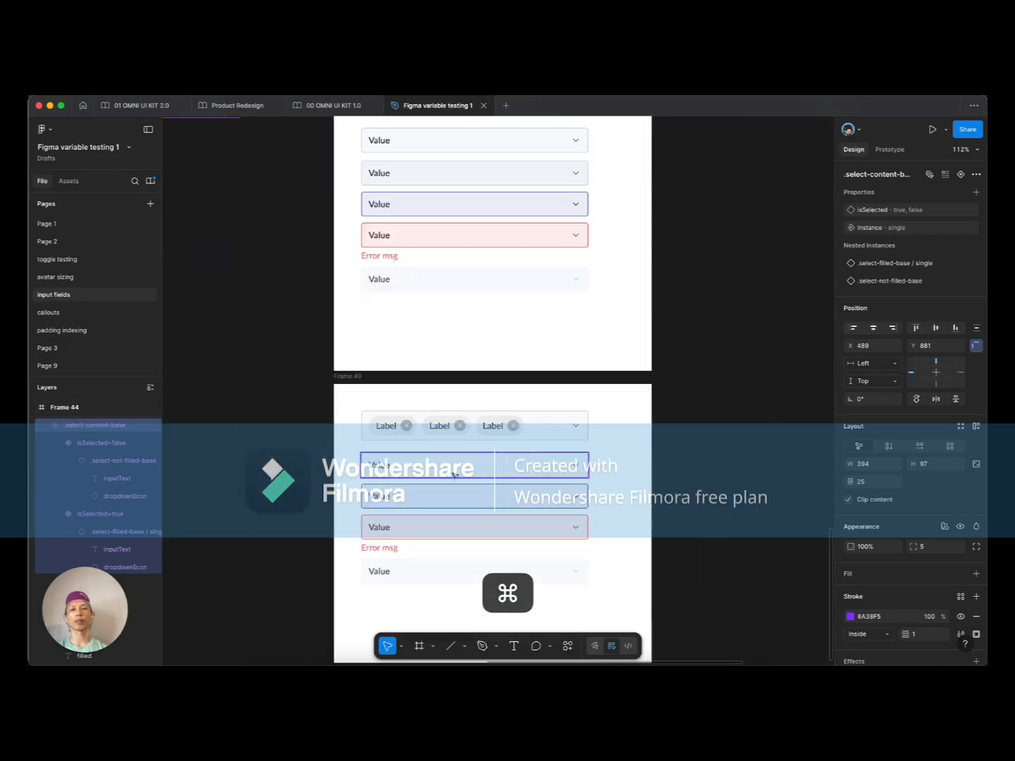
scroll(453, 474, "down", 3)
left_click(468, 352)
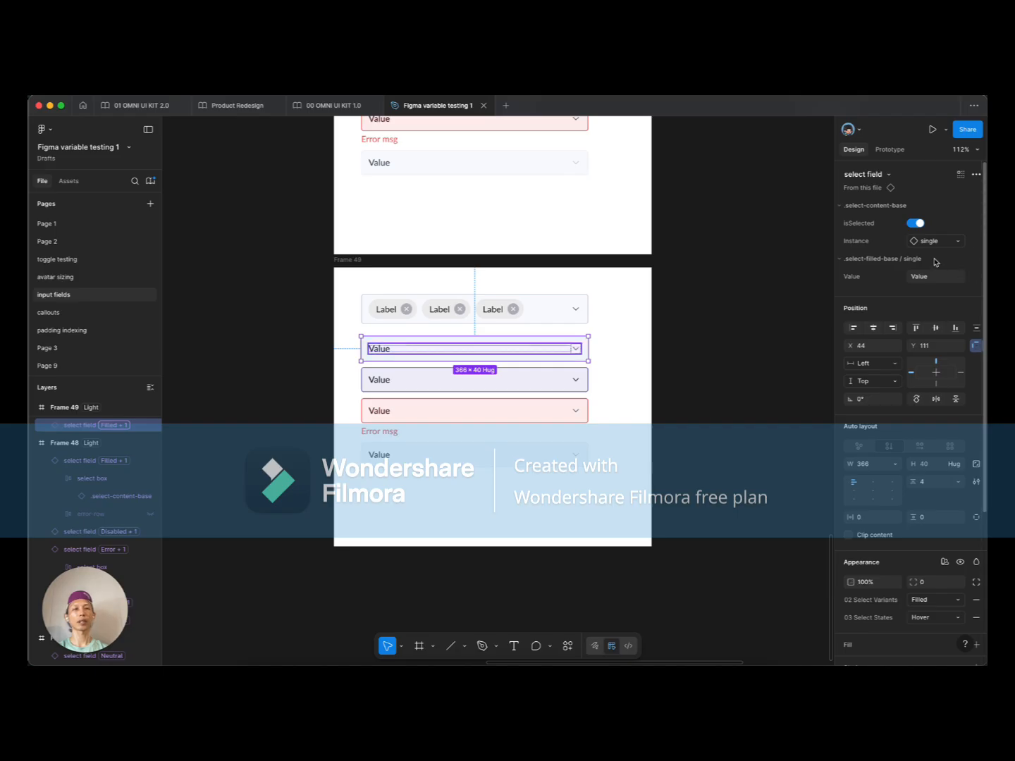
left_click(929, 241)
left_click(917, 358)
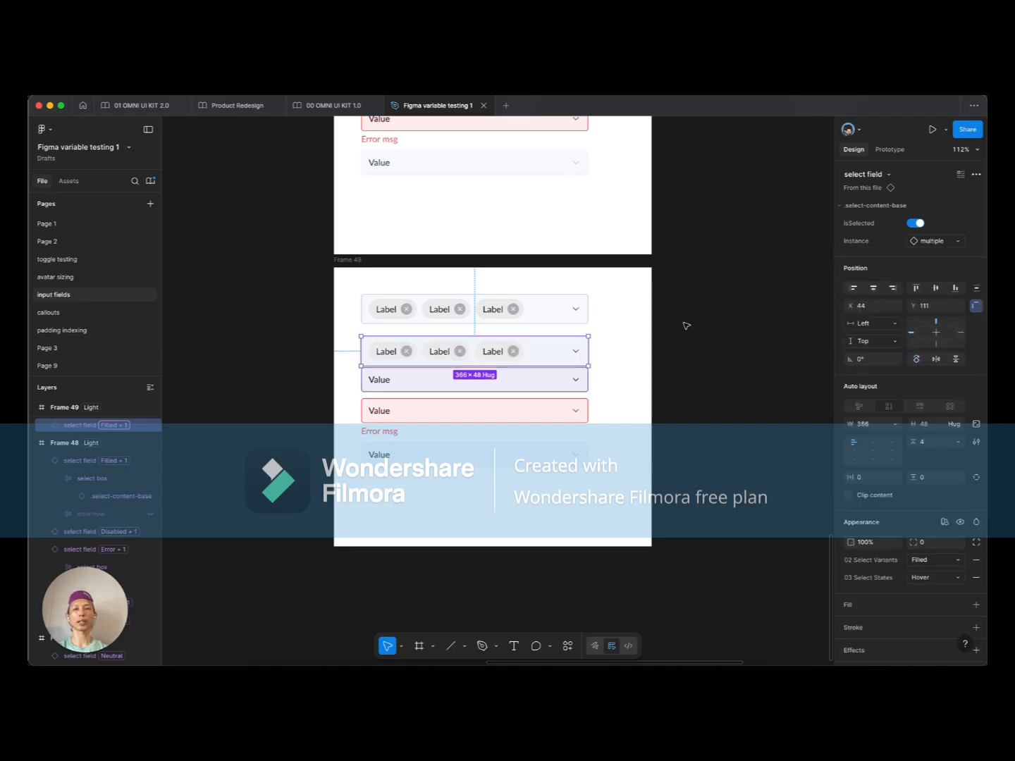
left_click(447, 310)
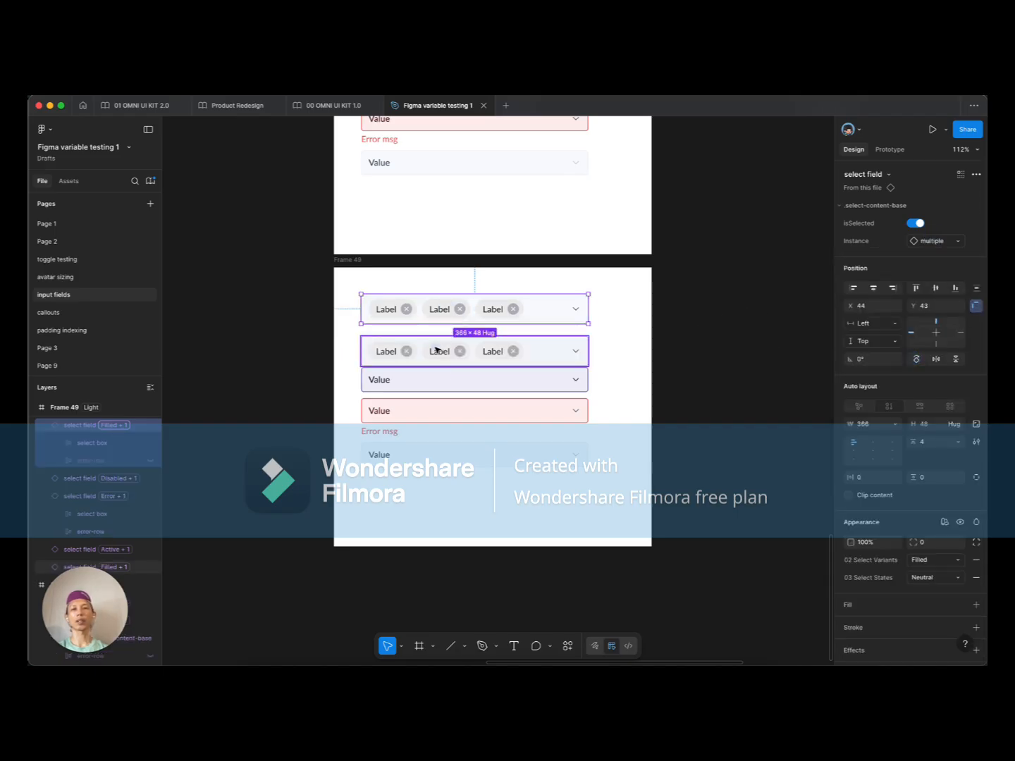
left_click(437, 351, "shift")
scroll(620, 307, "down", 6)
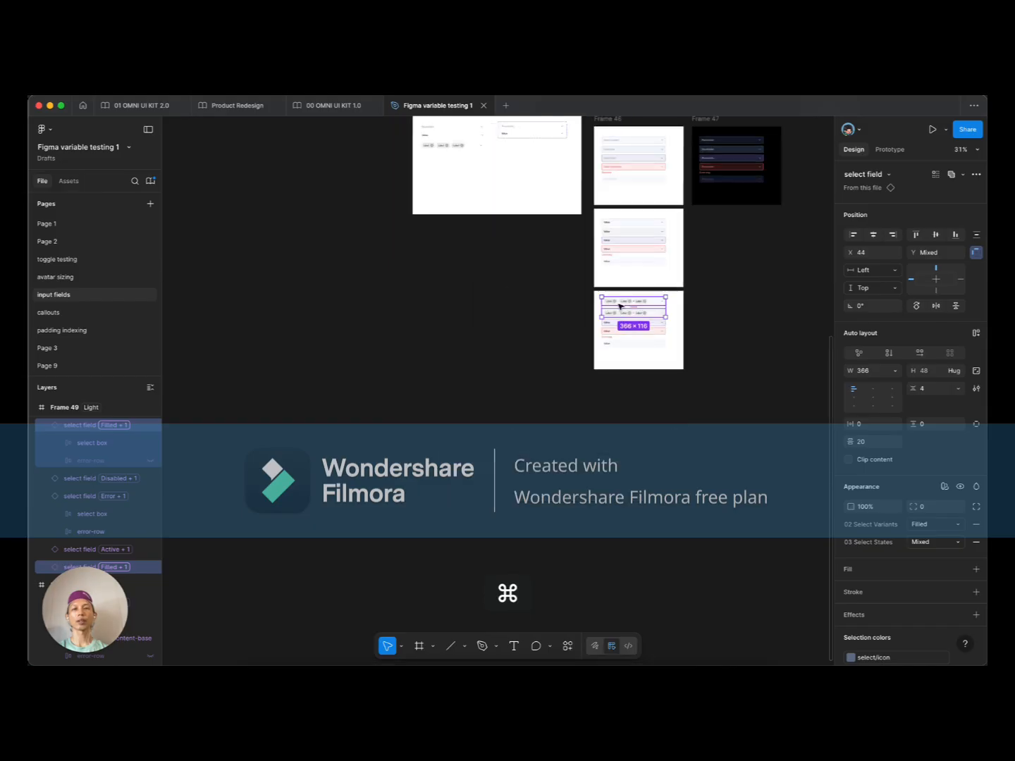
left_click(459, 195)
scroll(437, 317, "up", 8)
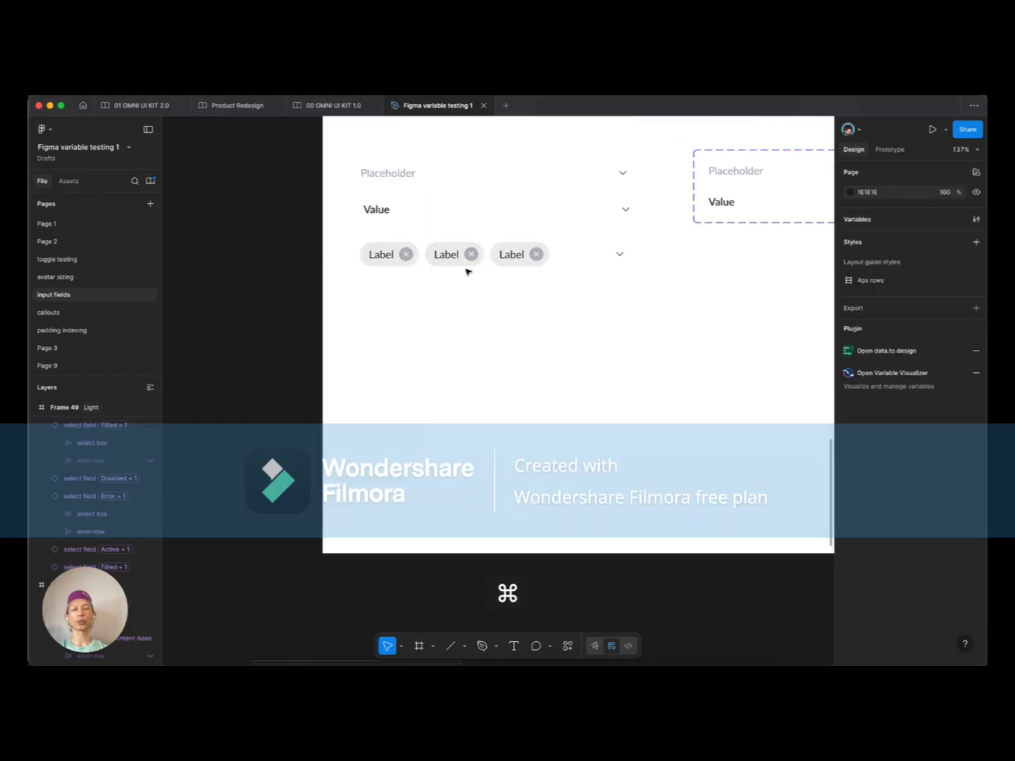
key("super+slash")
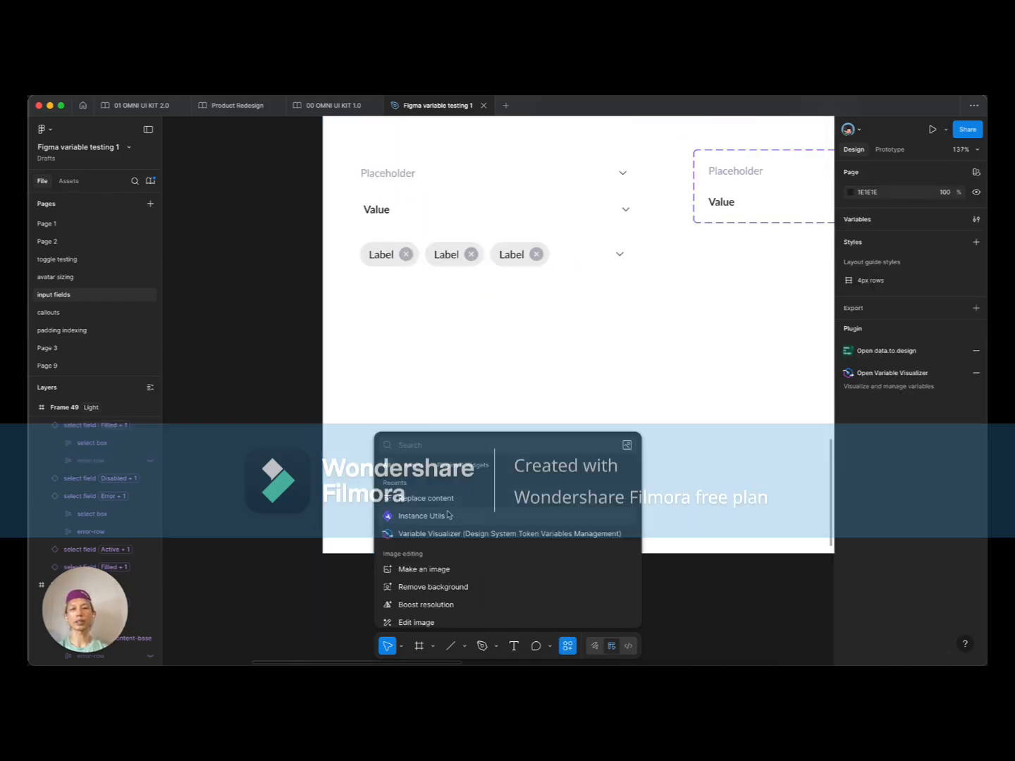
Step: With Instance Utils, convert the chip field's row 1 frame into a 335×100 slot
left_click(448, 515)
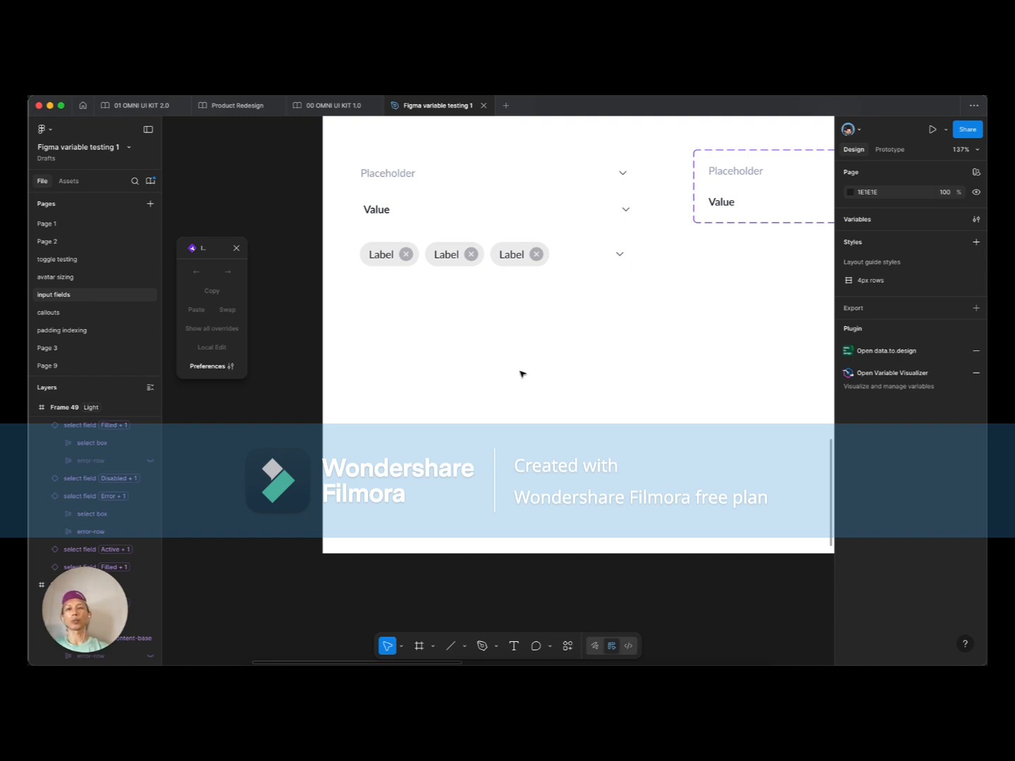
left_click(465, 259)
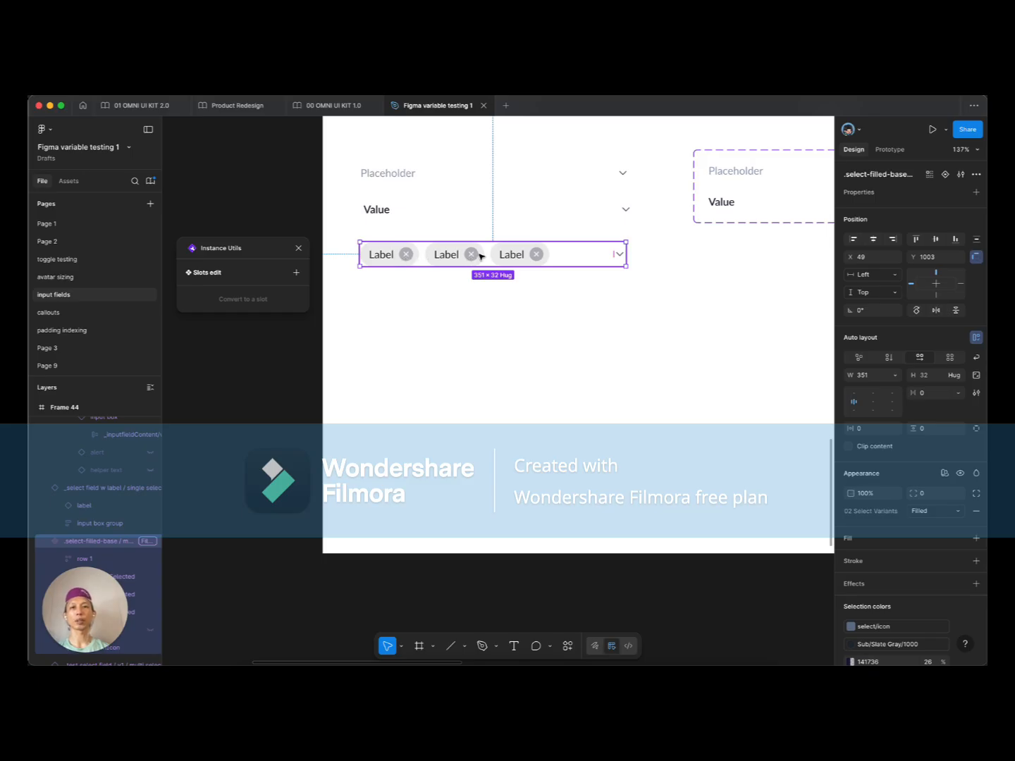
double_click(390, 257)
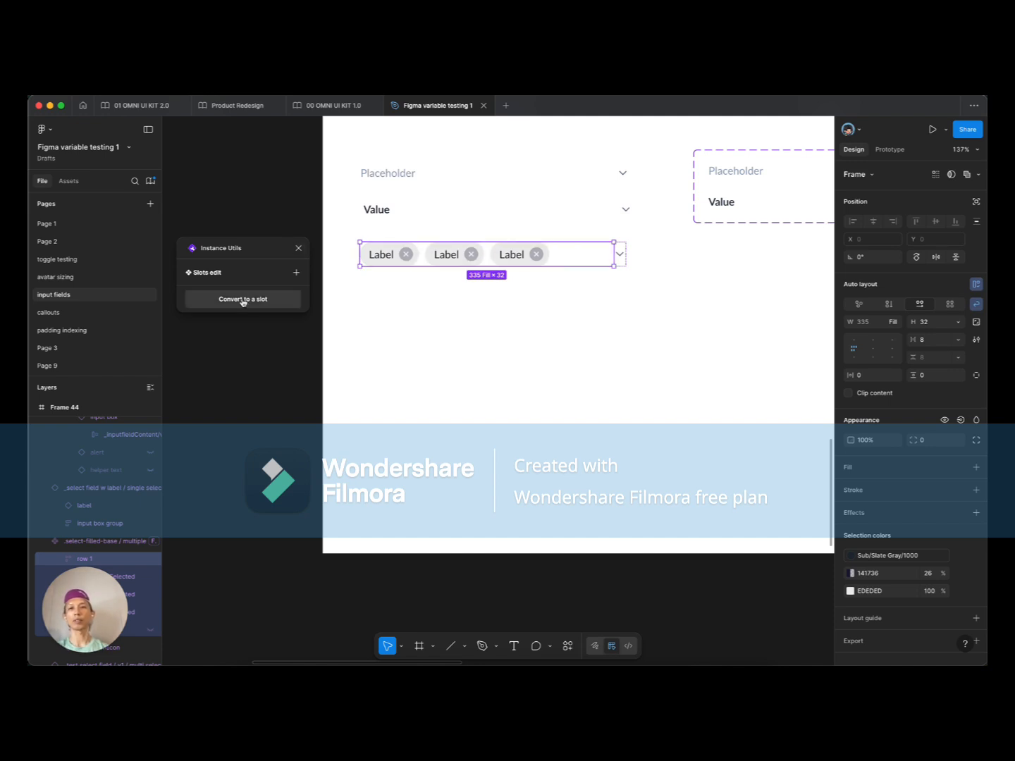
left_click(441, 296)
left_click(425, 249)
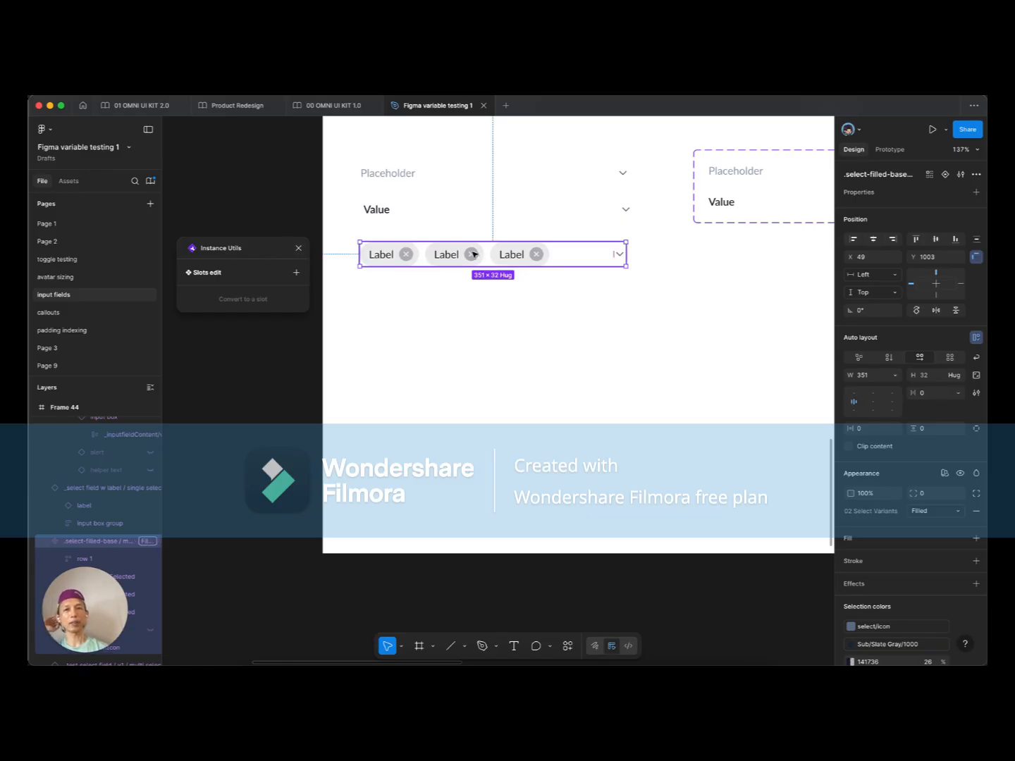
left_click(446, 254)
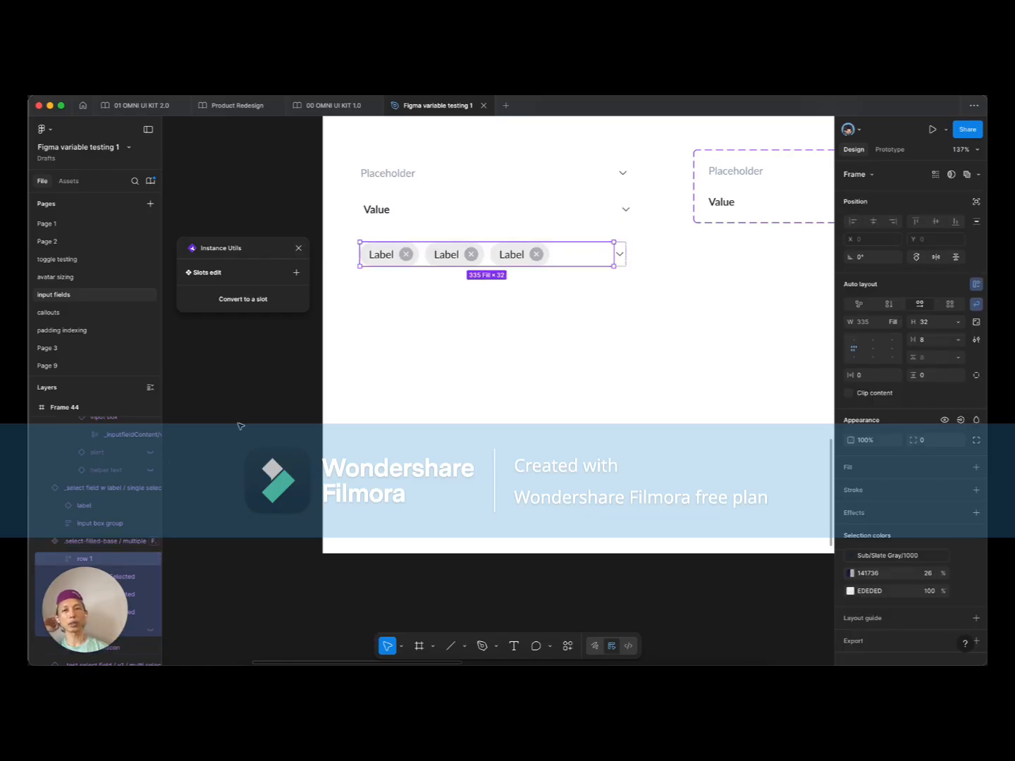
scroll(134, 490, "down", 1)
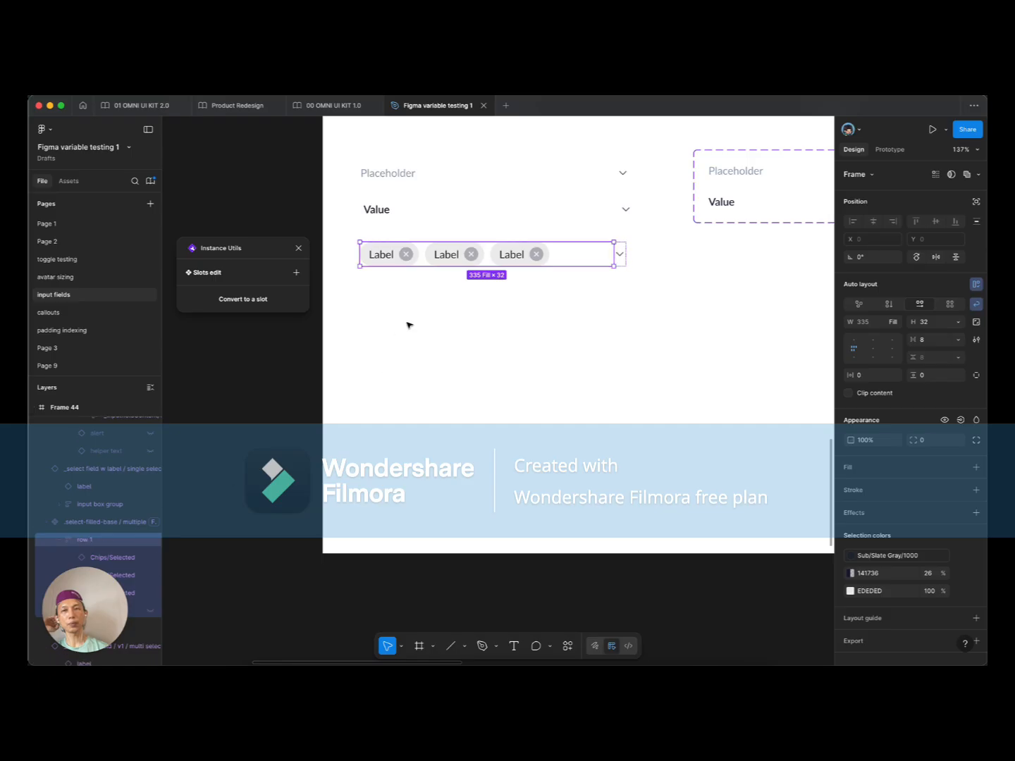
left_click(243, 300)
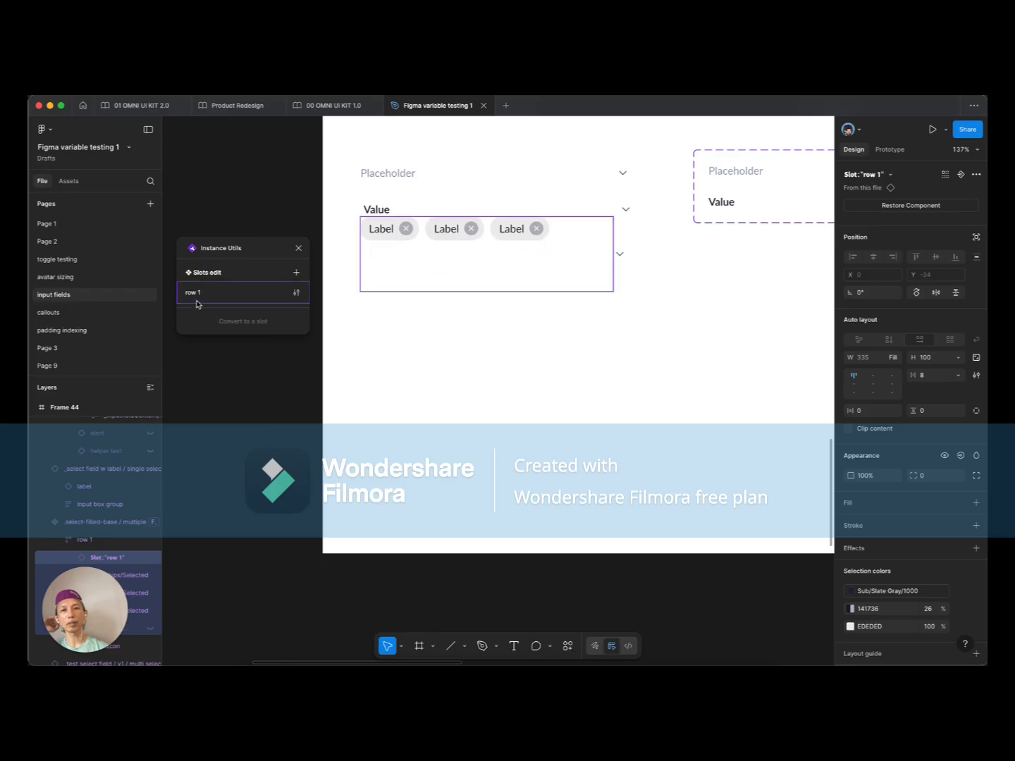
Step: Rename the slot to 'chips' and make it inherit its parent's layout
left_click(297, 295)
left_click(297, 294)
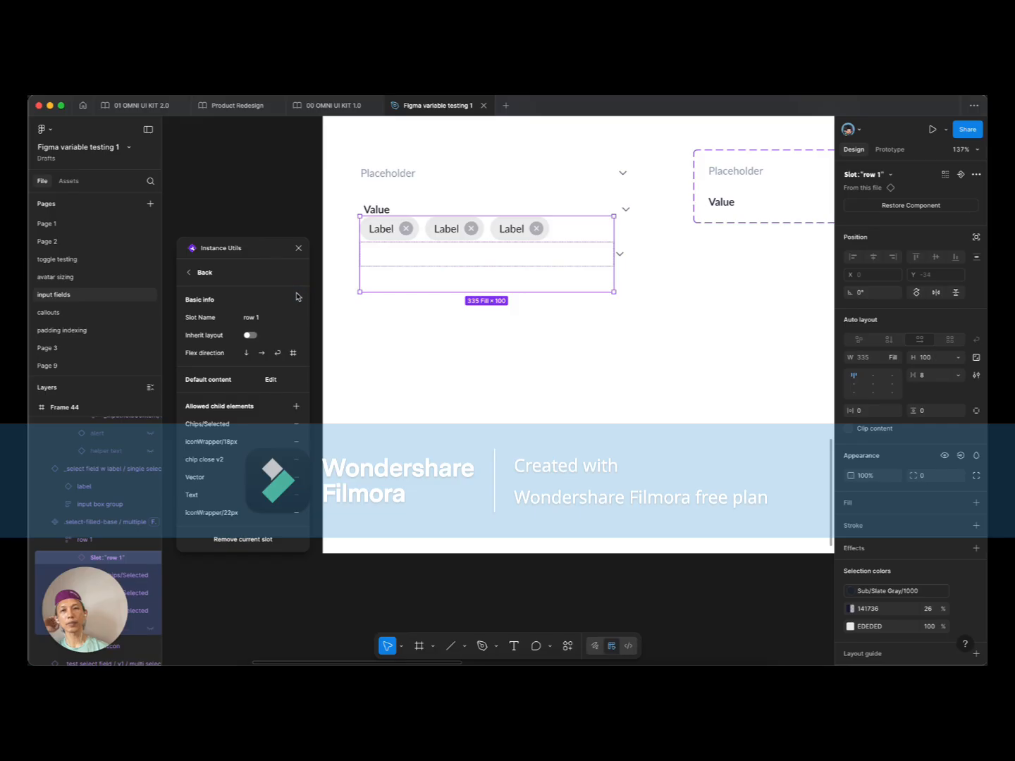
left_click(265, 315)
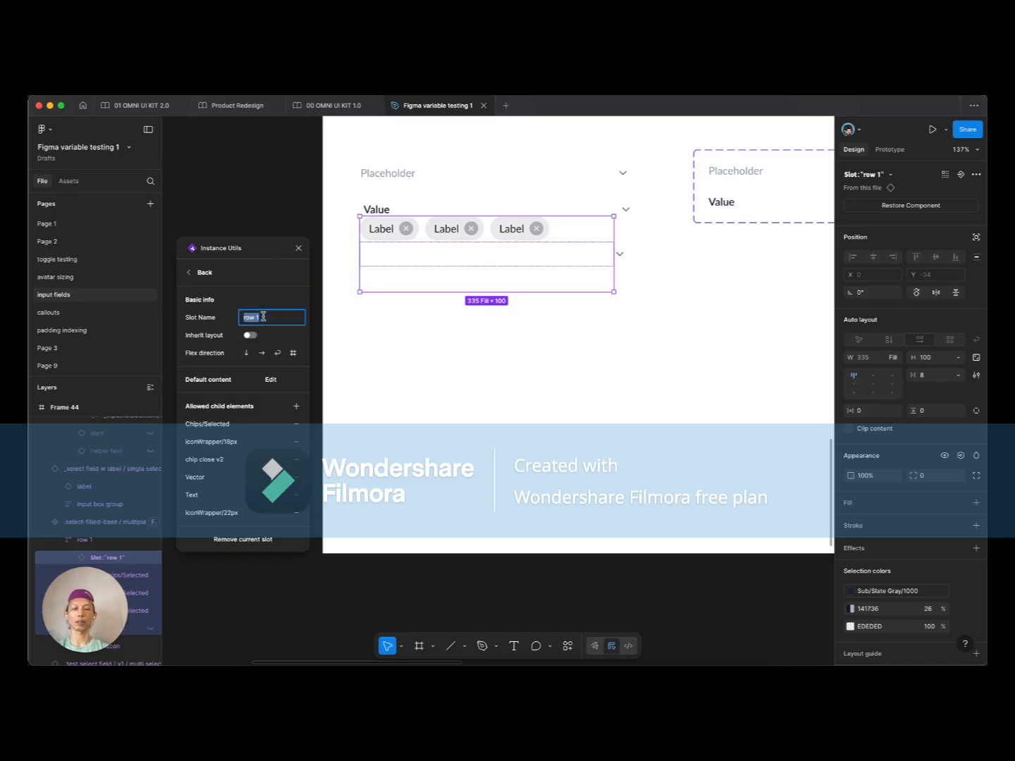
type("chips")
key("Return")
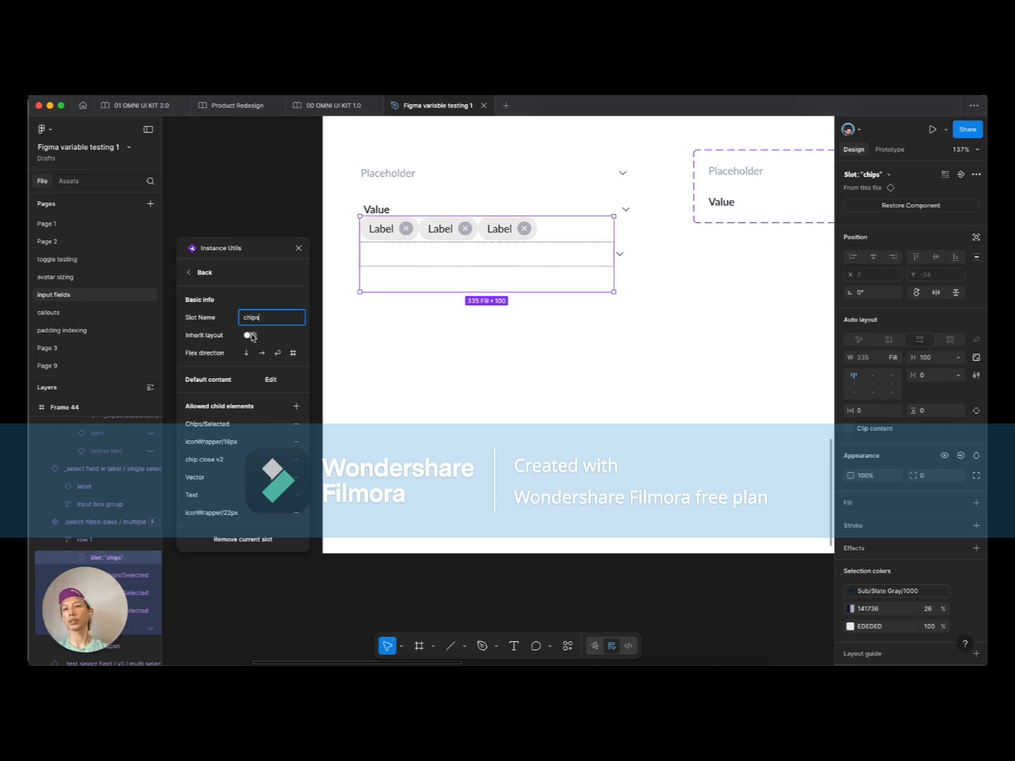
left_click(251, 336)
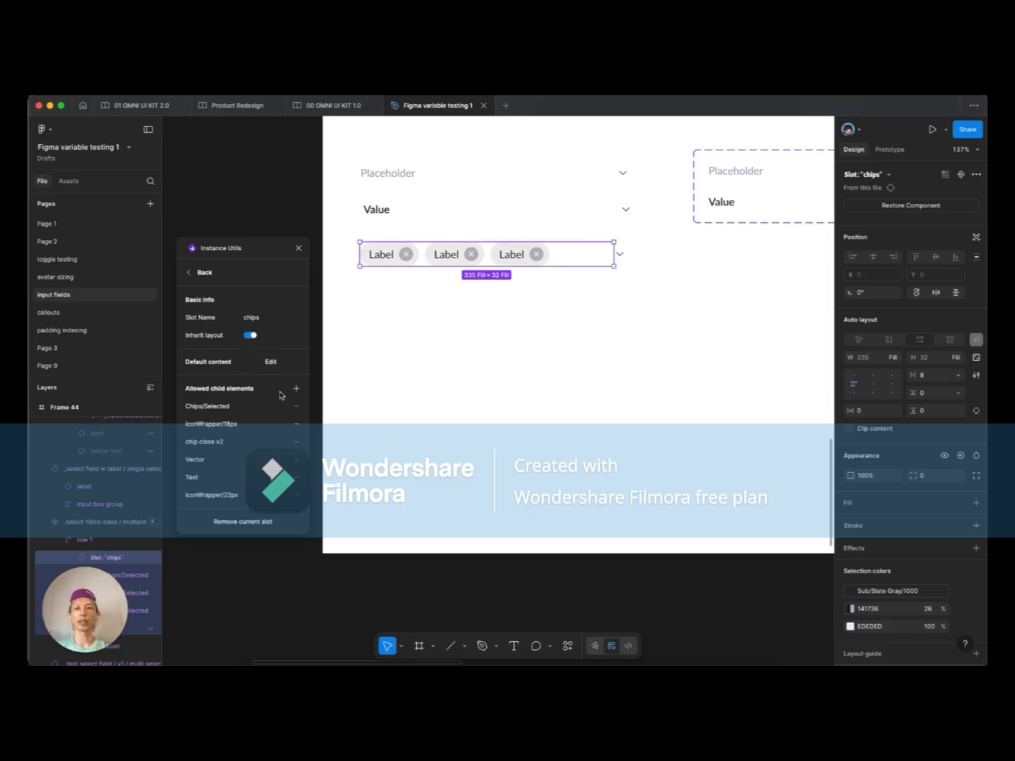
Step: Remove all allowed children: iconWrapper/22px, iconWrapper/18px, Text, chip close v2, Vector, Chips/Selected
left_click(295, 496)
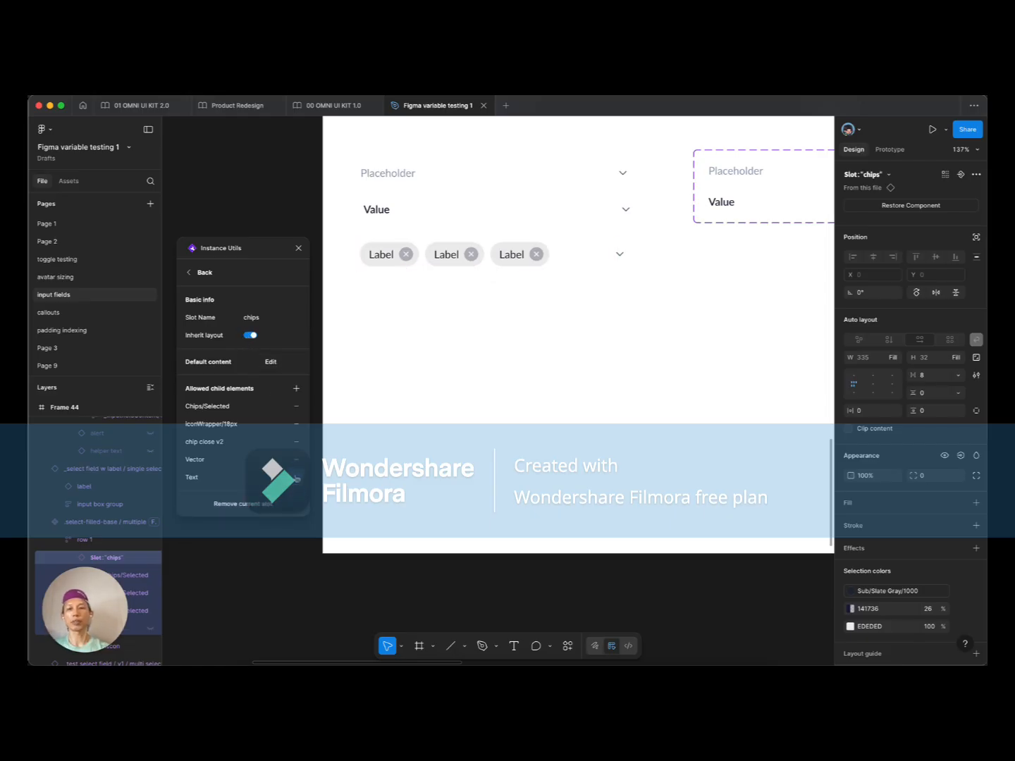
left_click(297, 479)
left_click(296, 450)
left_click(295, 452)
left_click(295, 452)
left_click(296, 434)
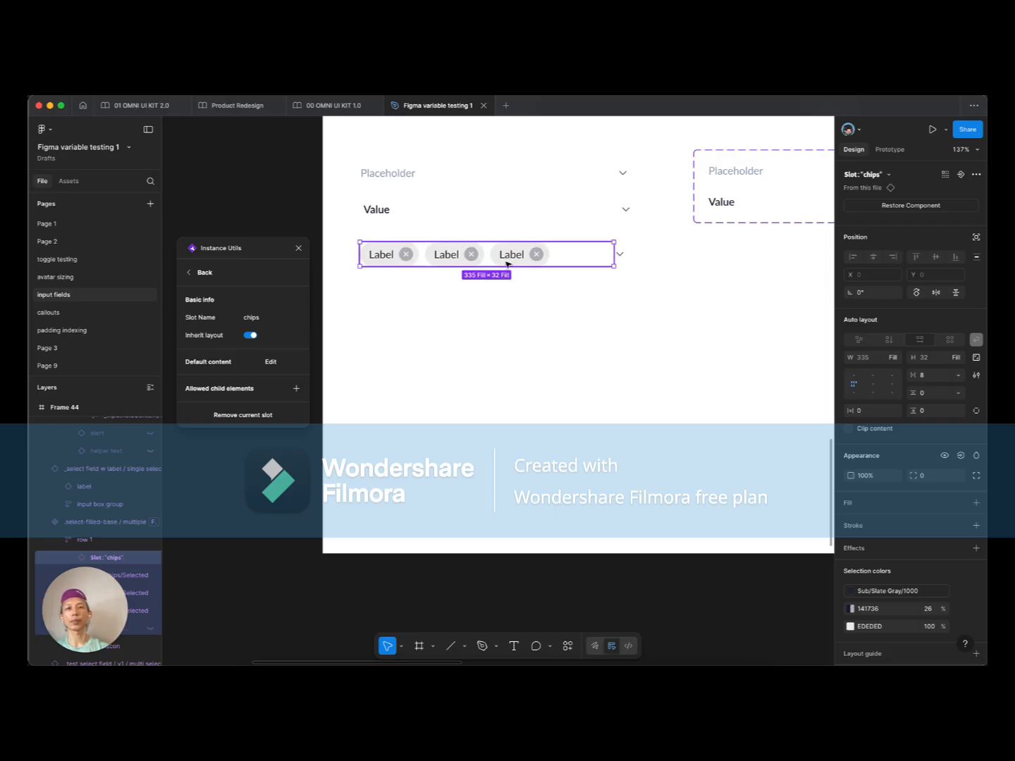
Step: Allow Chips/Selected and Text as children, and unhide the Search... placeholder text
left_click(297, 391)
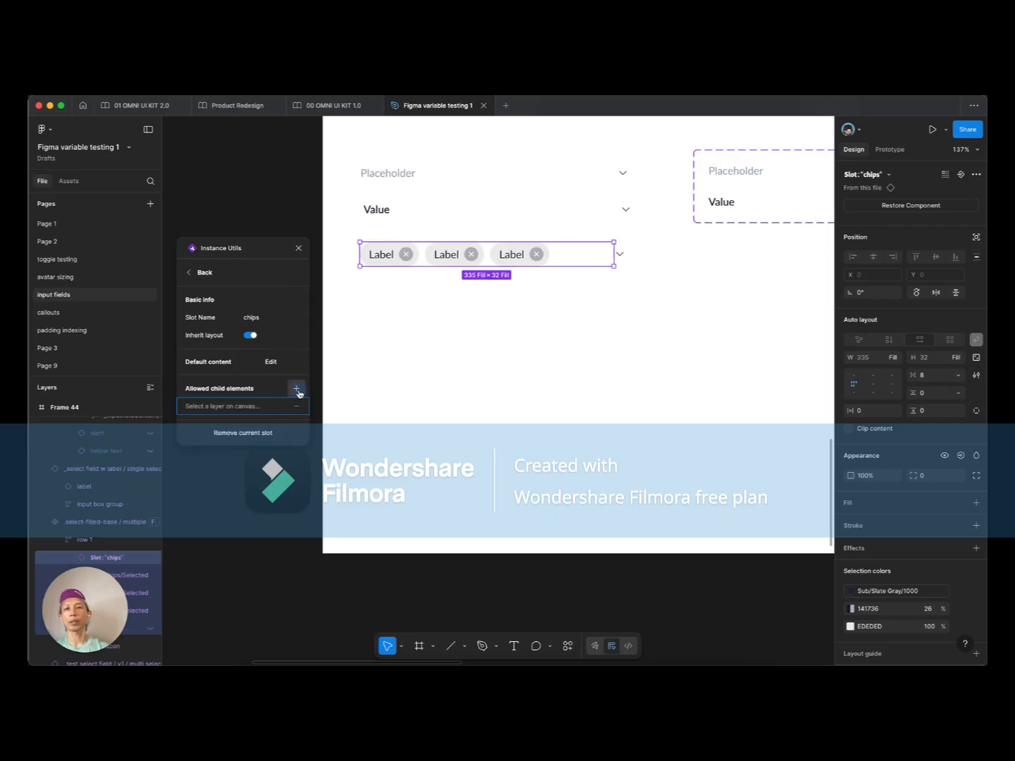
left_click(389, 256)
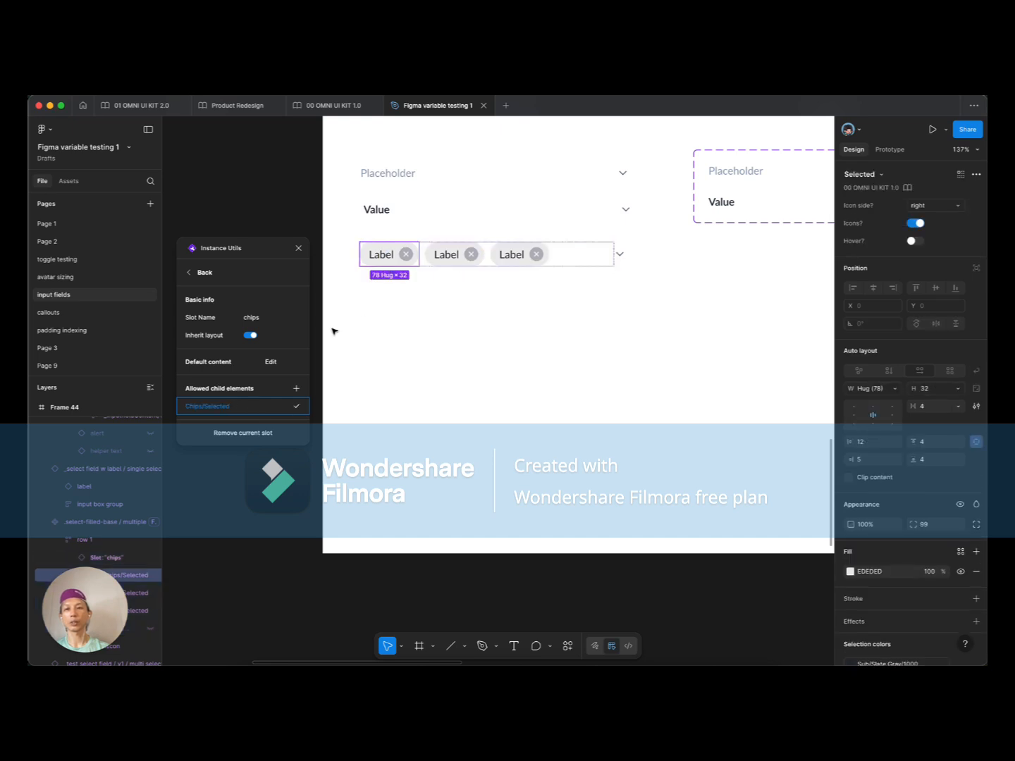
left_click(296, 408)
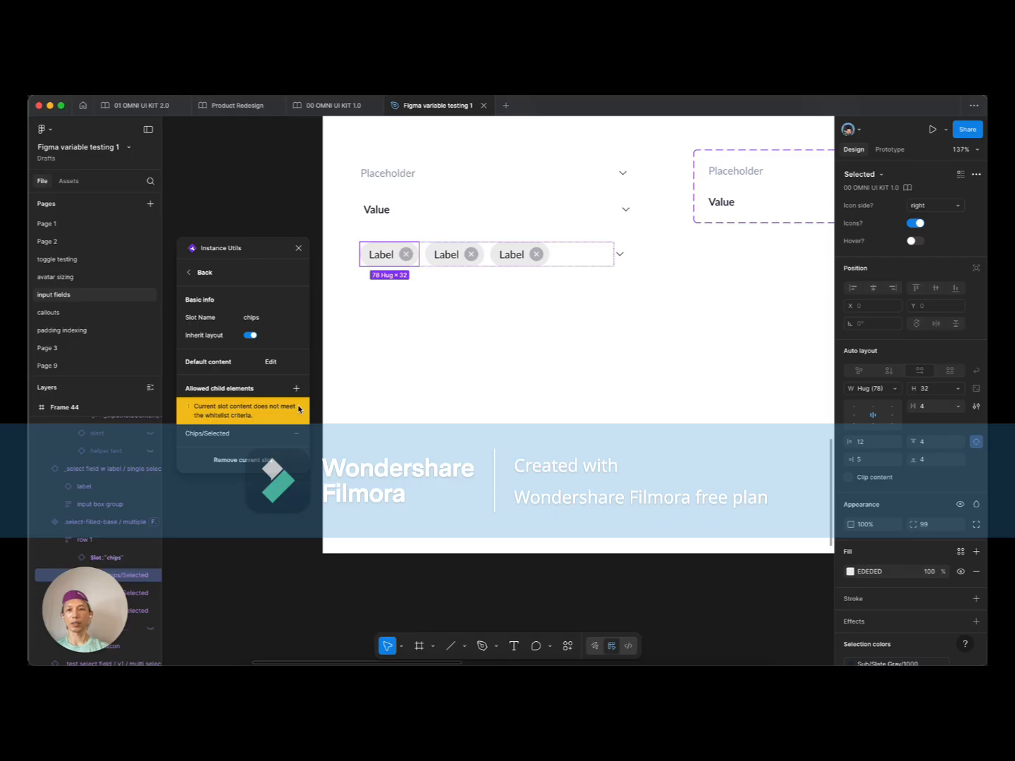
scroll(110, 463, "down", 2)
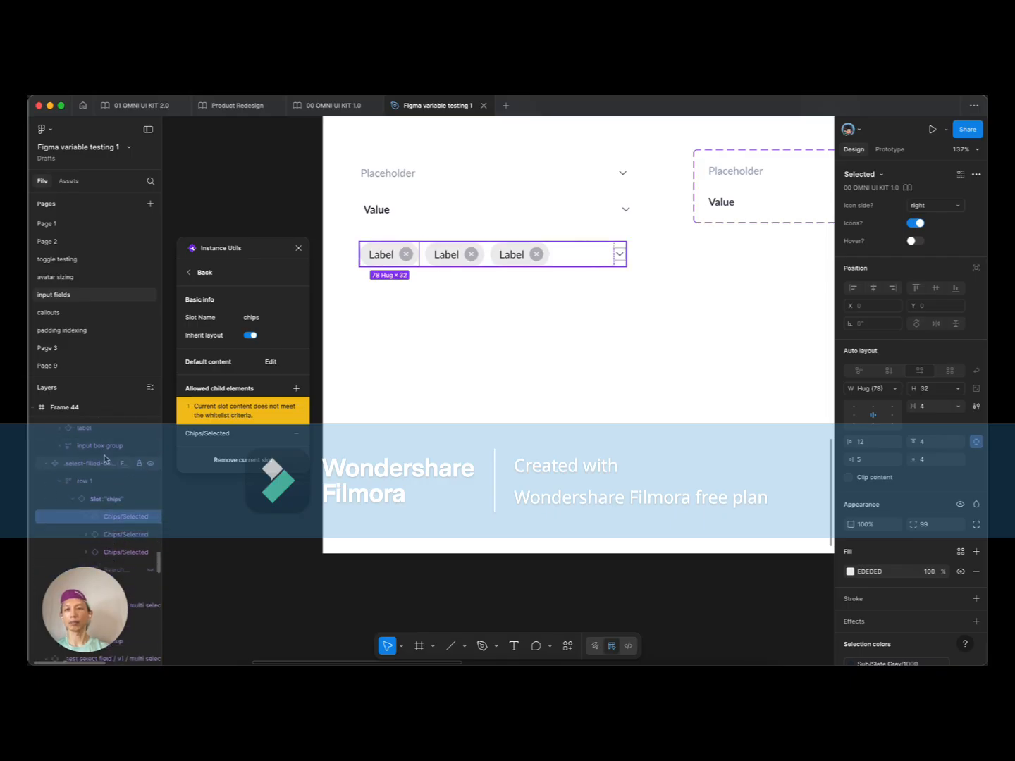
scroll(115, 479, "down", 2)
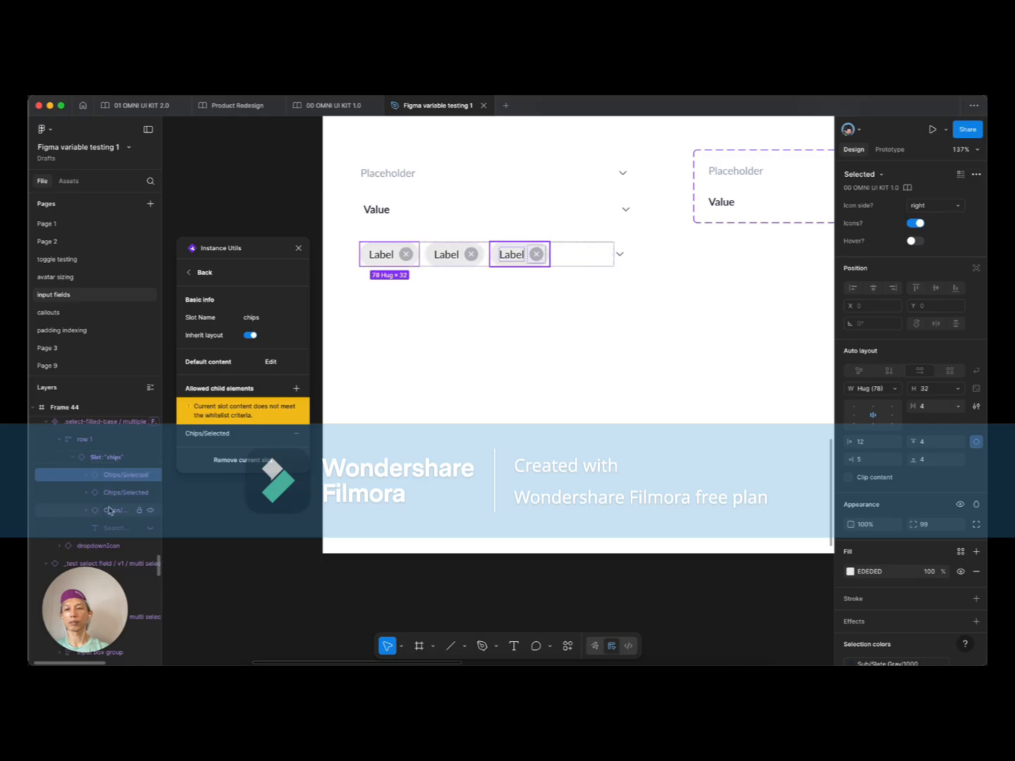
left_click(149, 530)
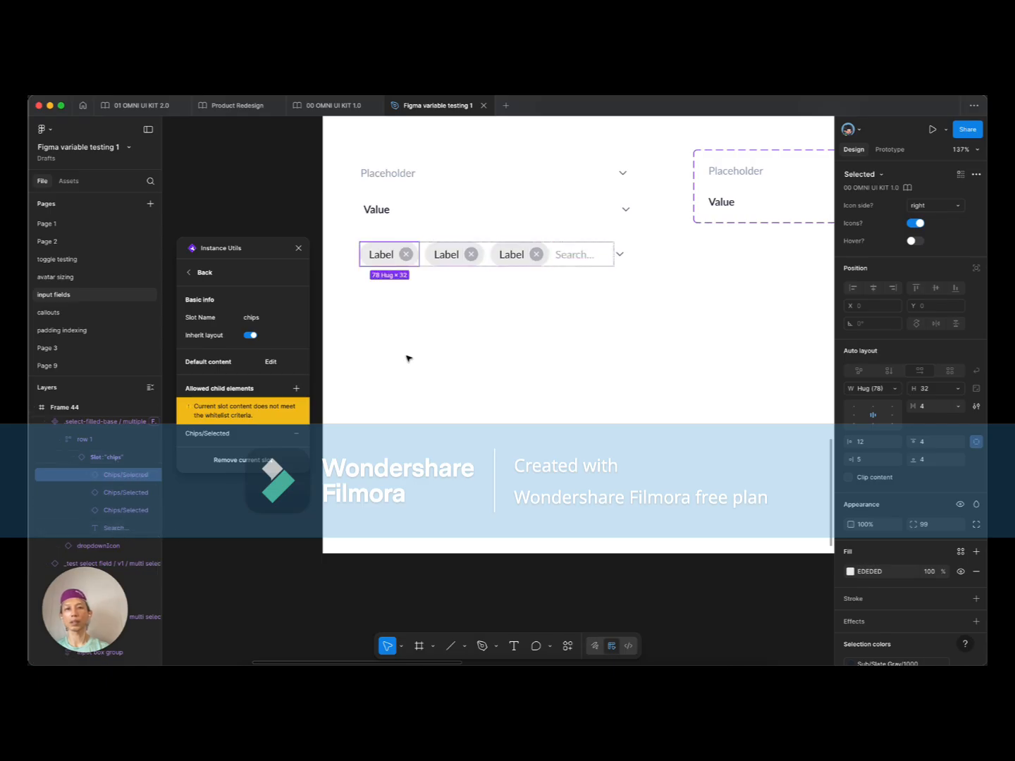
left_click(296, 388)
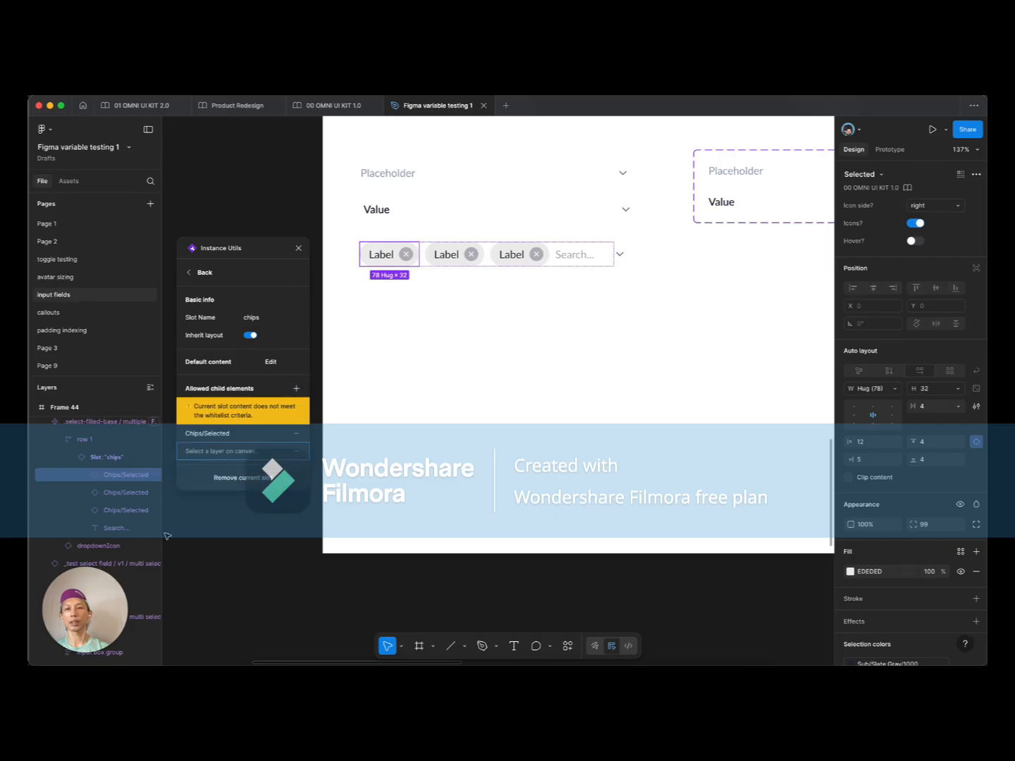
left_click(116, 529)
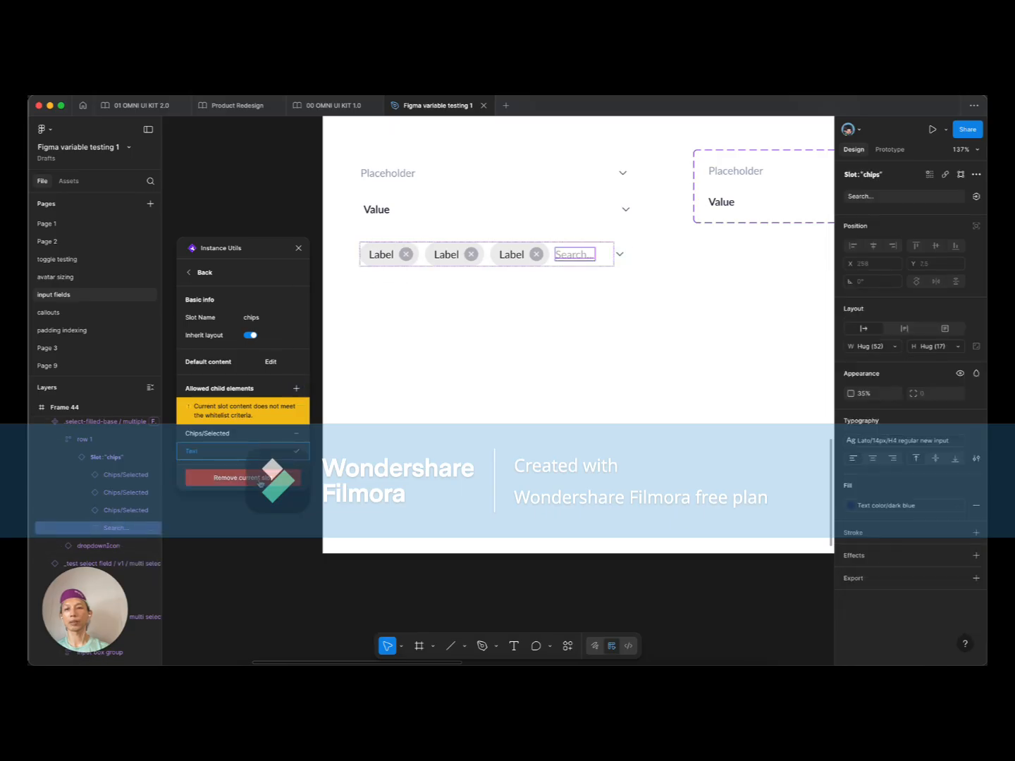
left_click(296, 453)
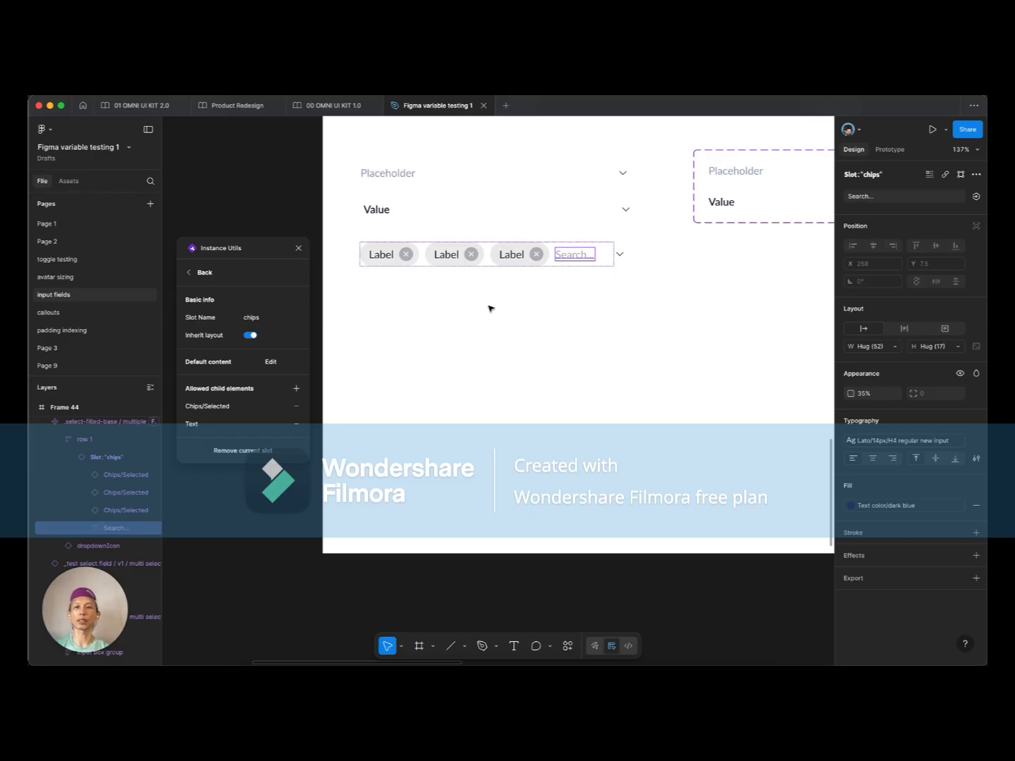
Step: Delete the second and third chips from the slot's default content, keeping one Label chip
left_click(273, 363)
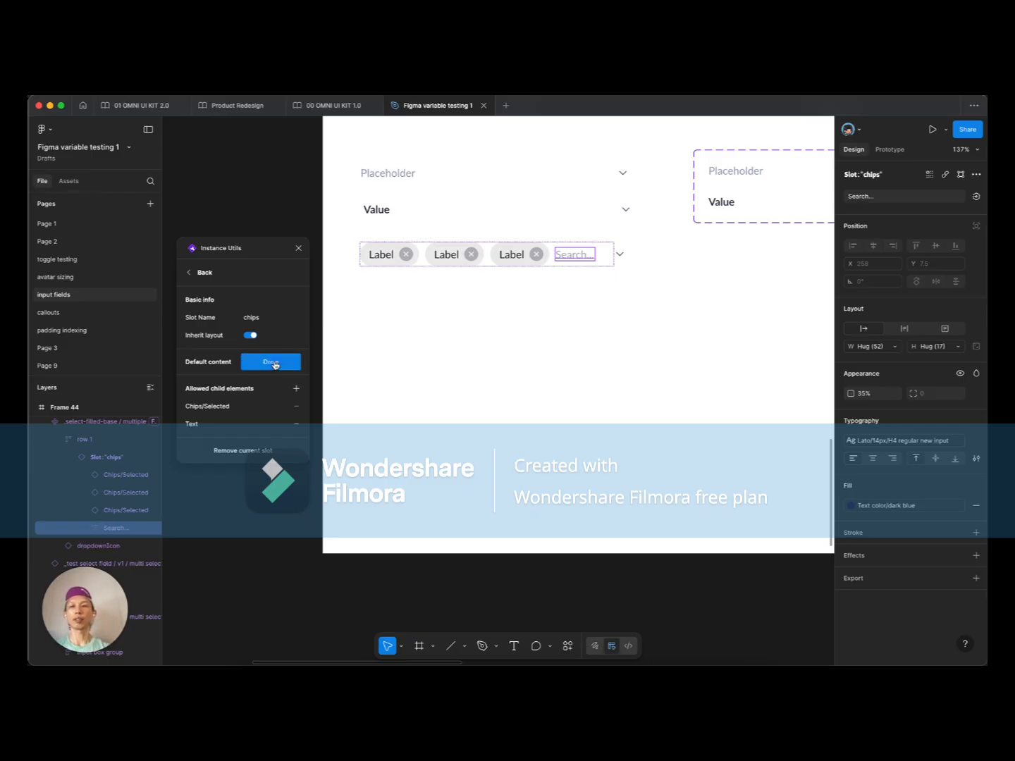
left_click(519, 257)
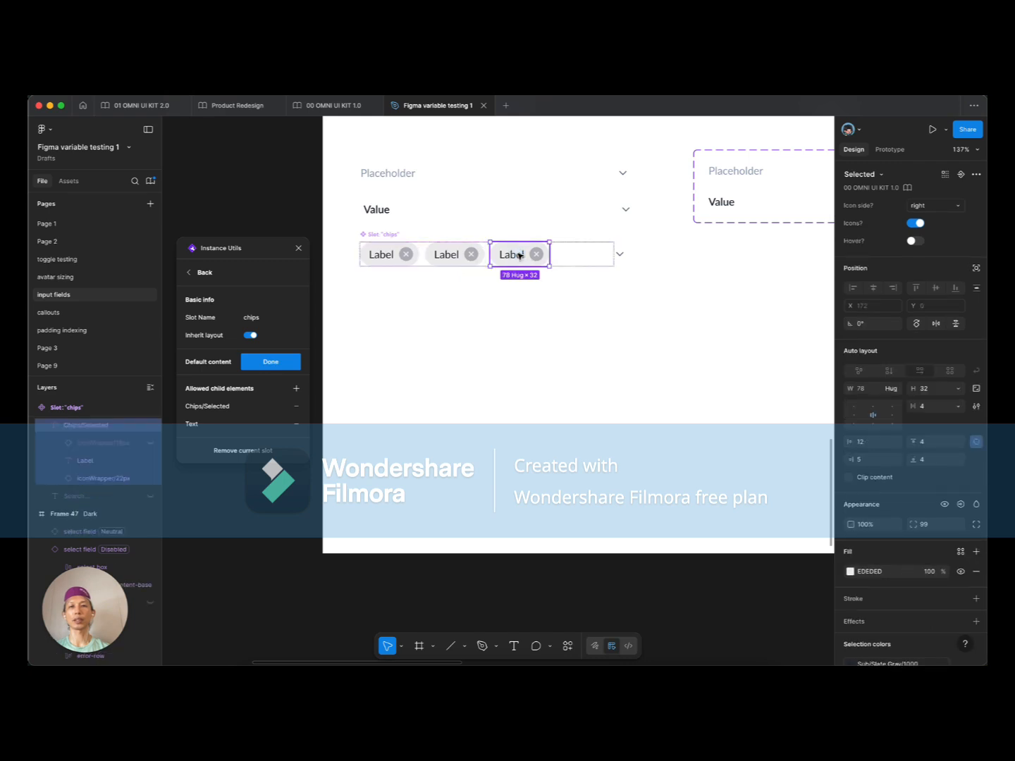
left_click(467, 256, "shift")
key("BackSpace")
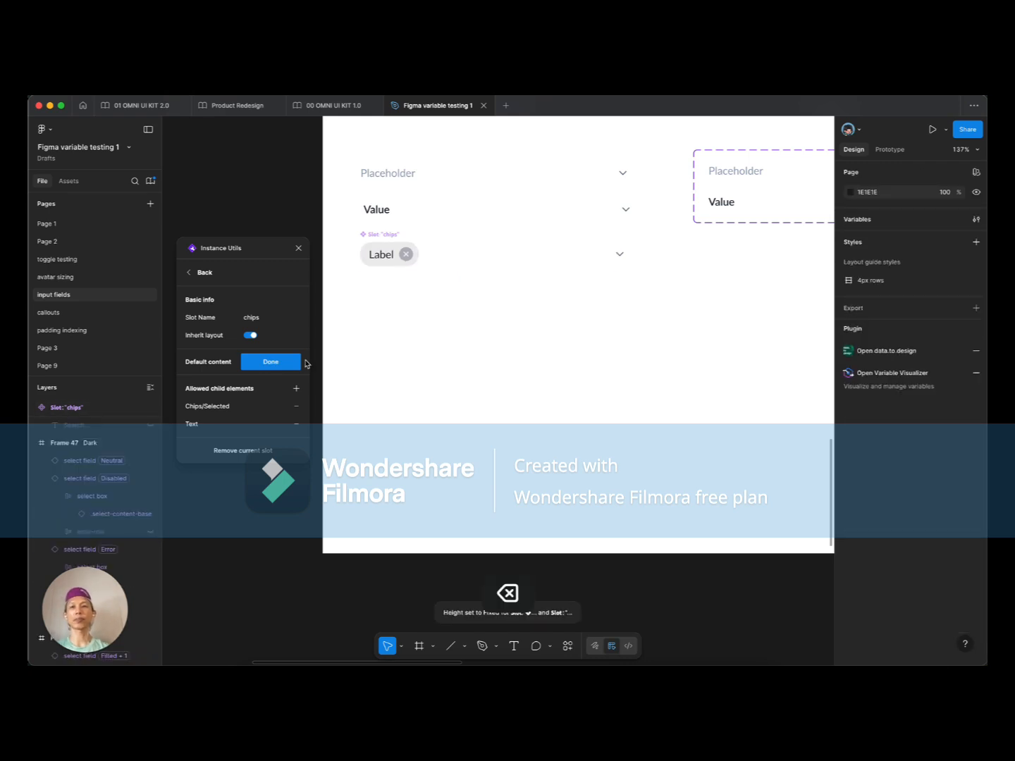
left_click(284, 362)
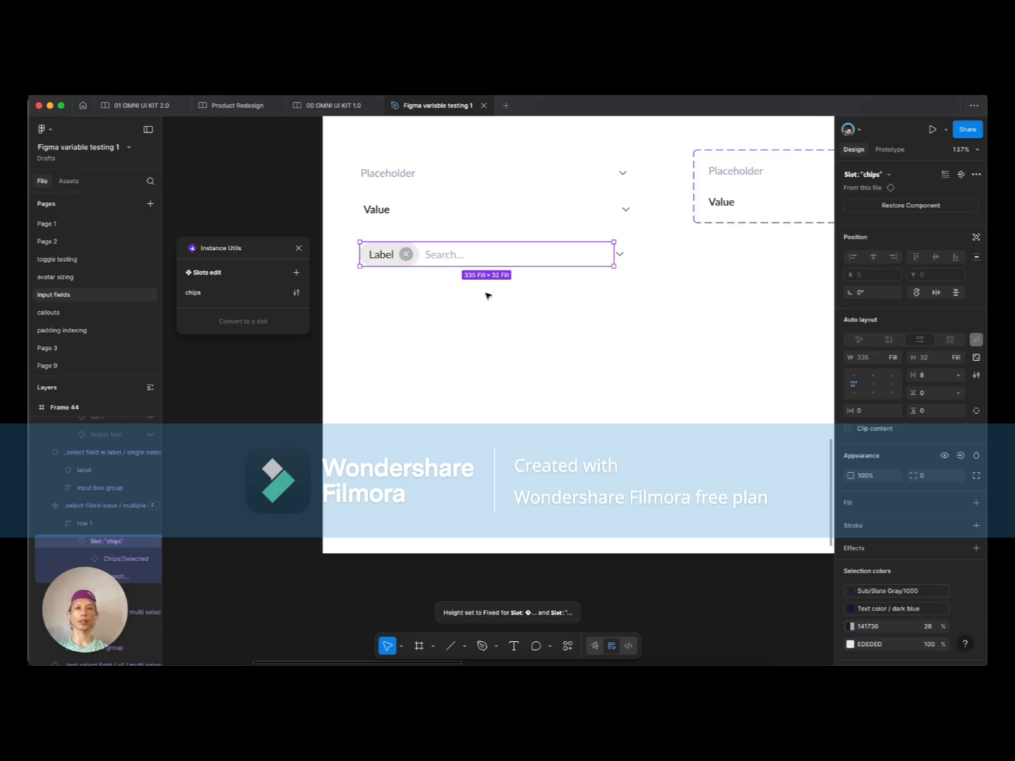
scroll(487, 295, "up", 1)
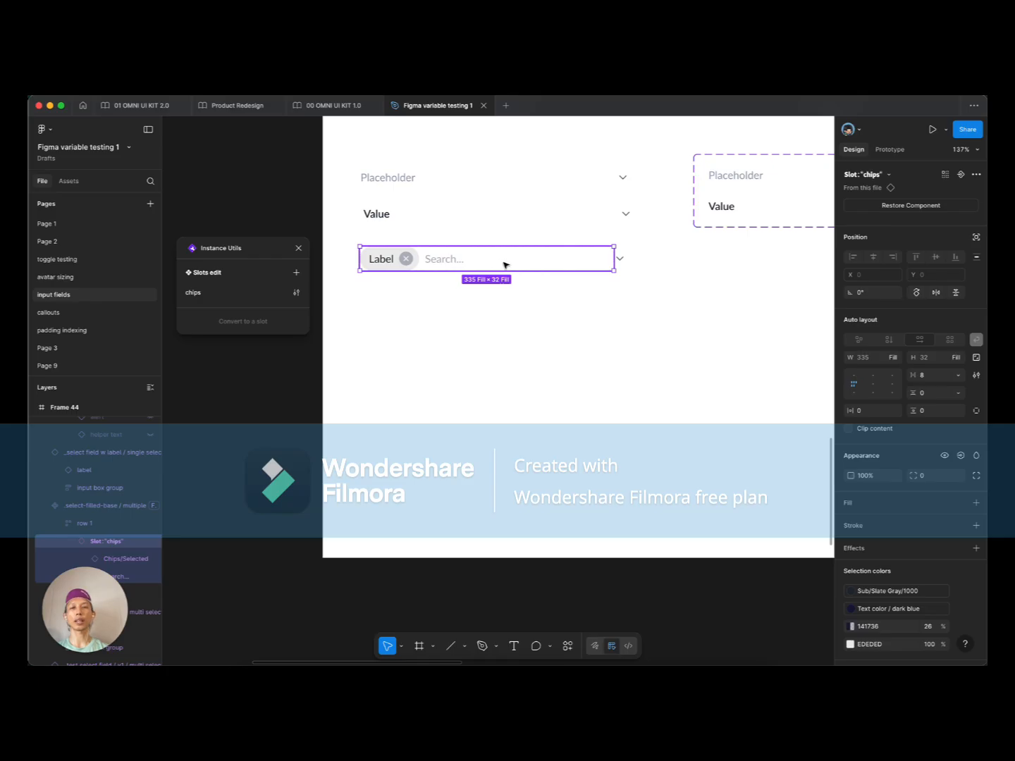
left_click(296, 249)
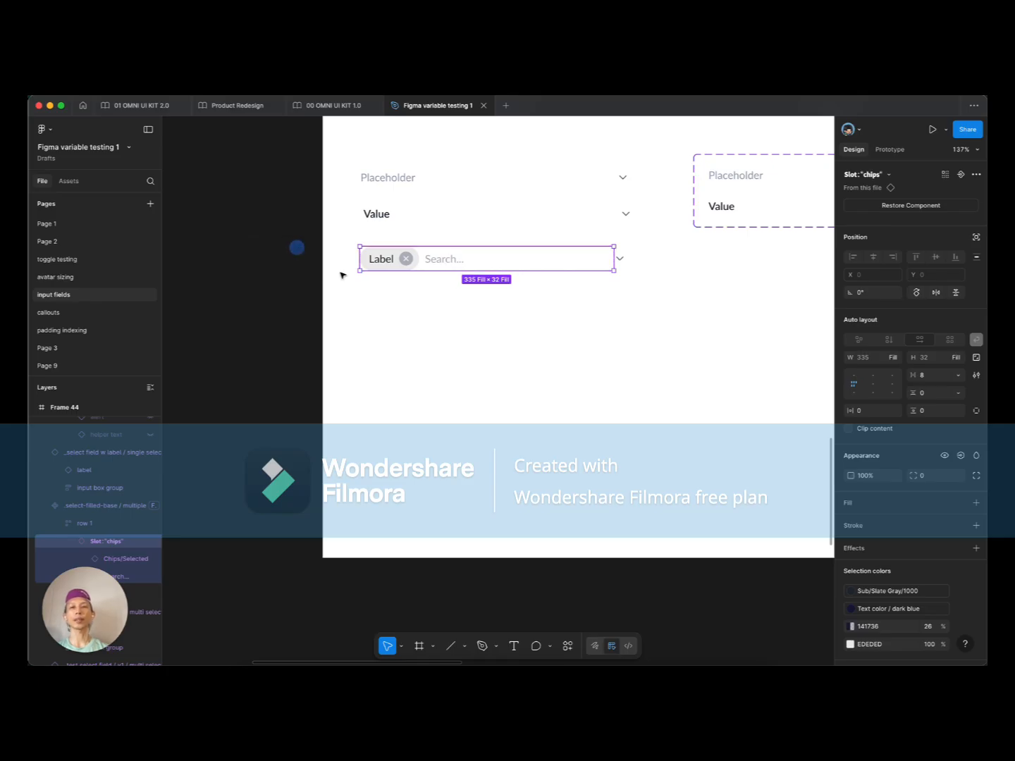
Step: Select the Search... text inside the chips slot
left_click(439, 302)
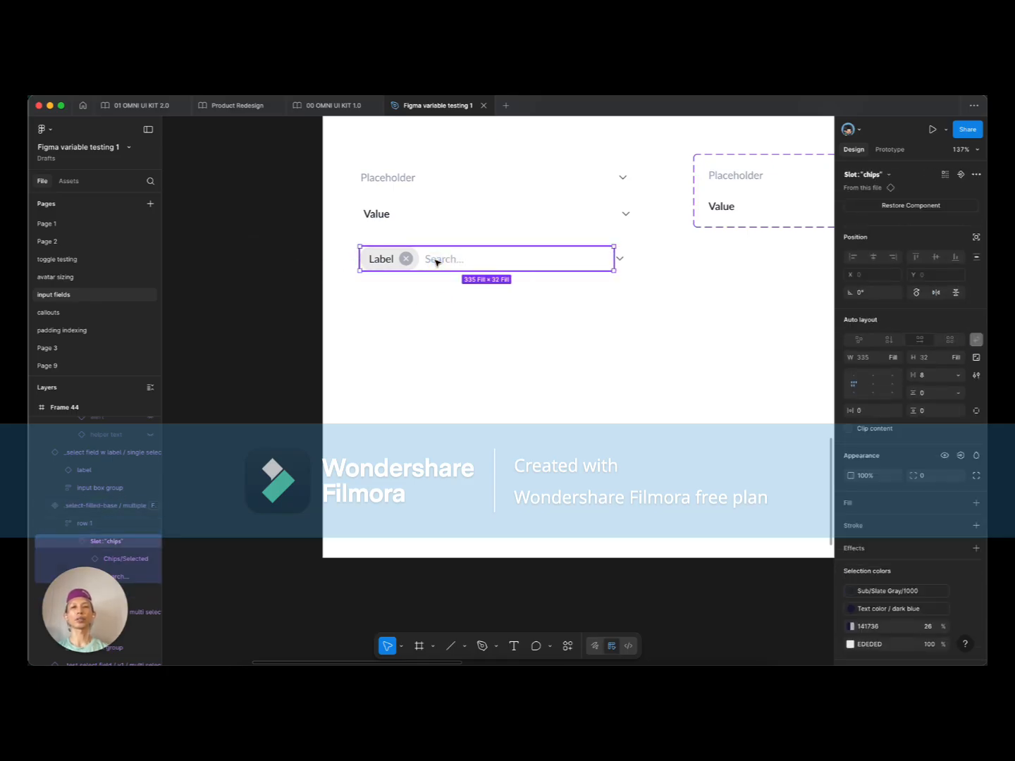
left_click(437, 260, "super")
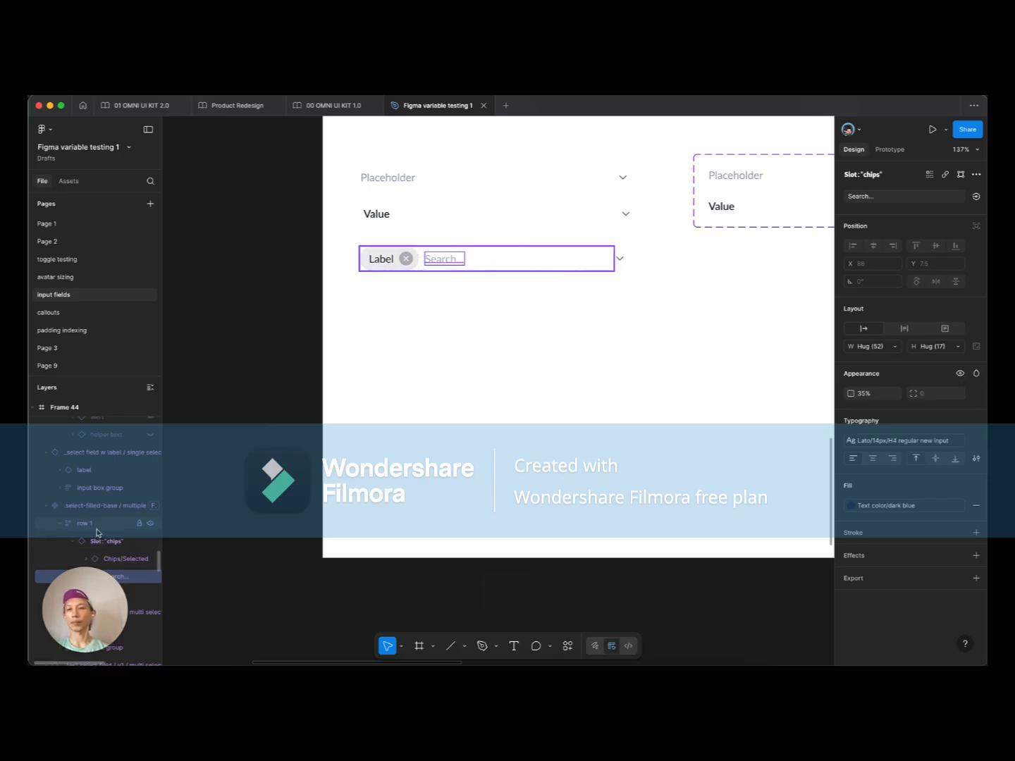
scroll(136, 537, "down", 1)
scroll(111, 514, "down", 2)
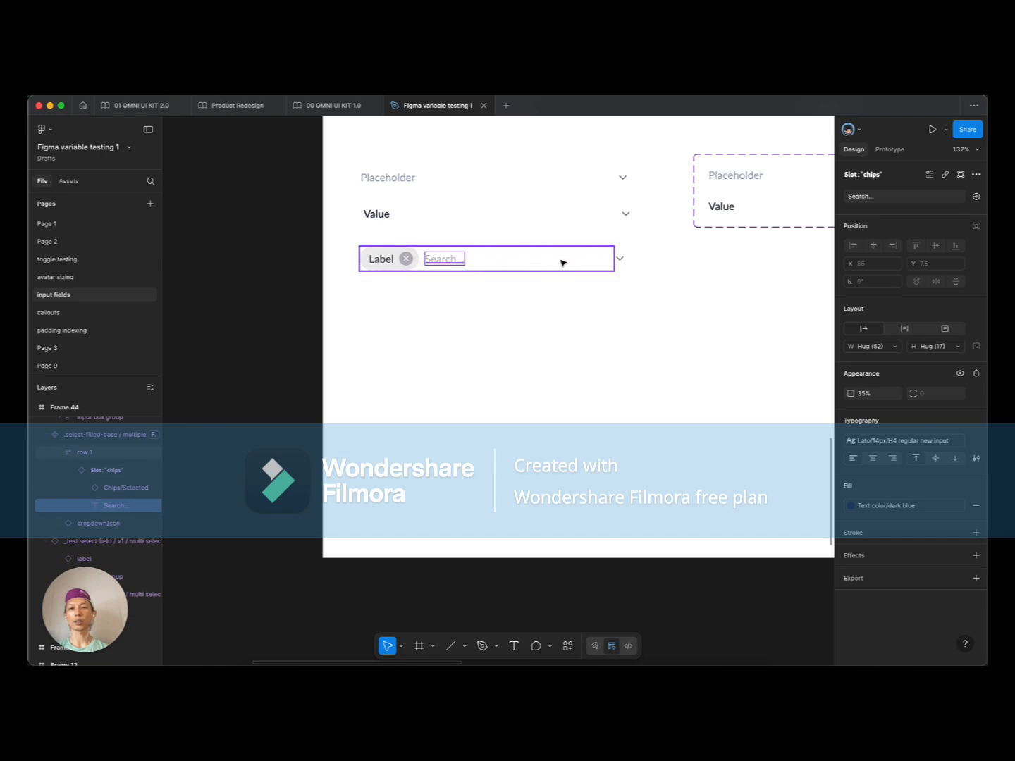
left_click(455, 293)
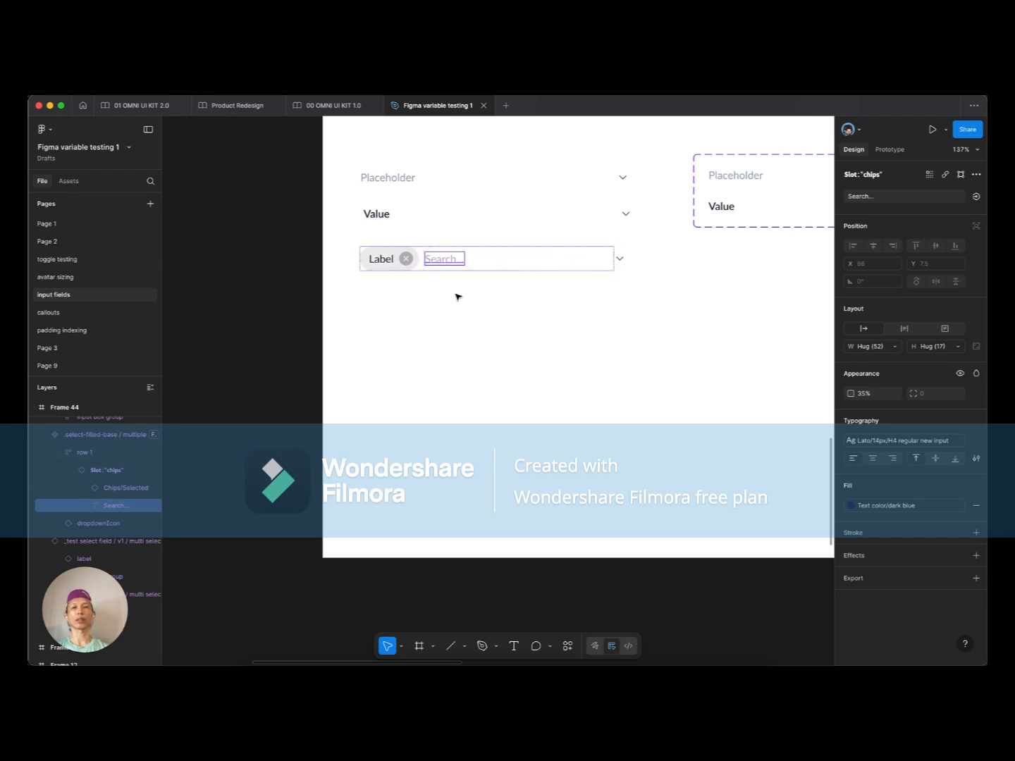
Step: Restore the chips slot from its component, then undo the restore
double_click(448, 258)
double_click(447, 258)
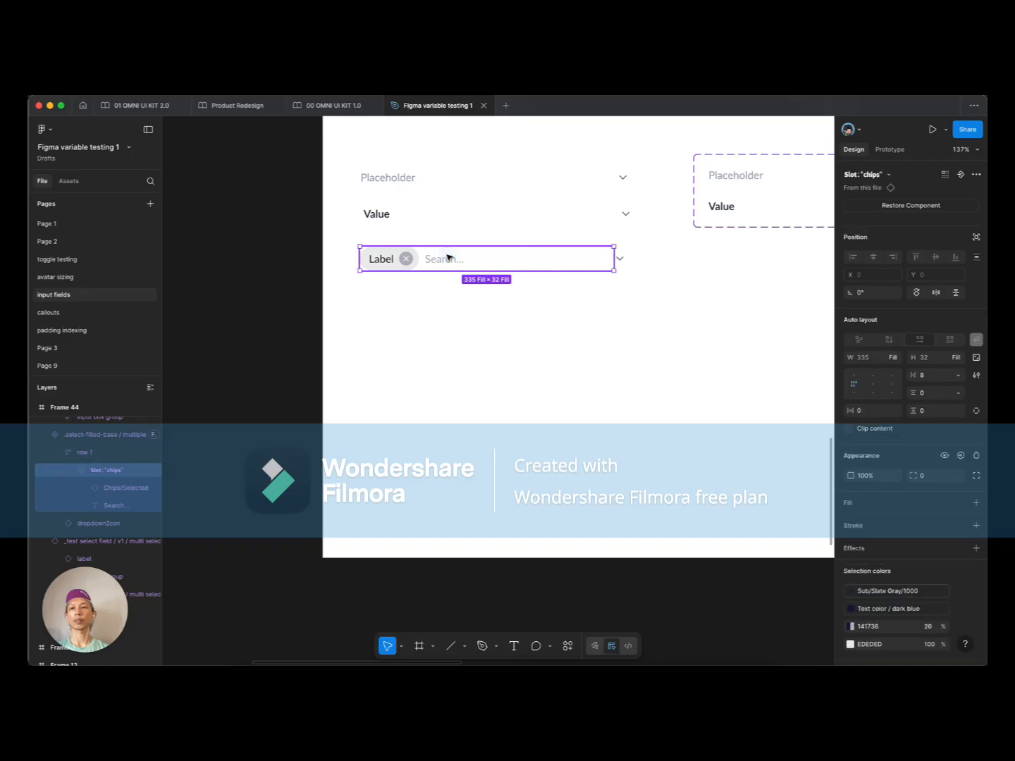
left_click(905, 206)
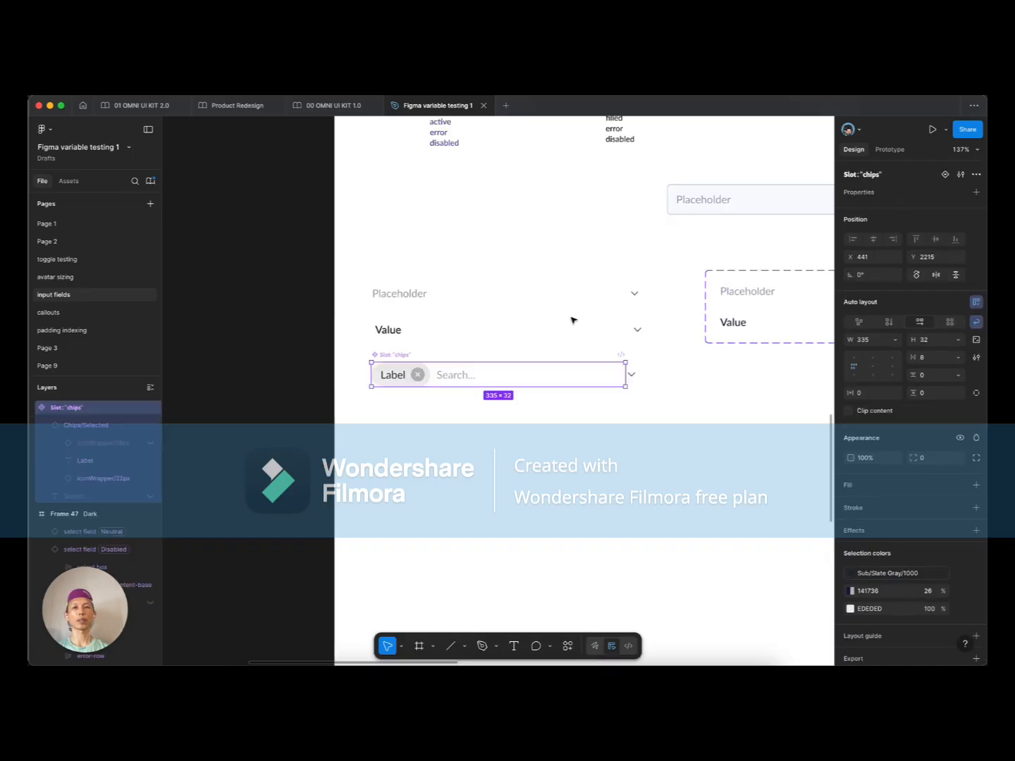
left_click(457, 377, "super")
left_click(449, 407)
key("super+z")
key("super+z")
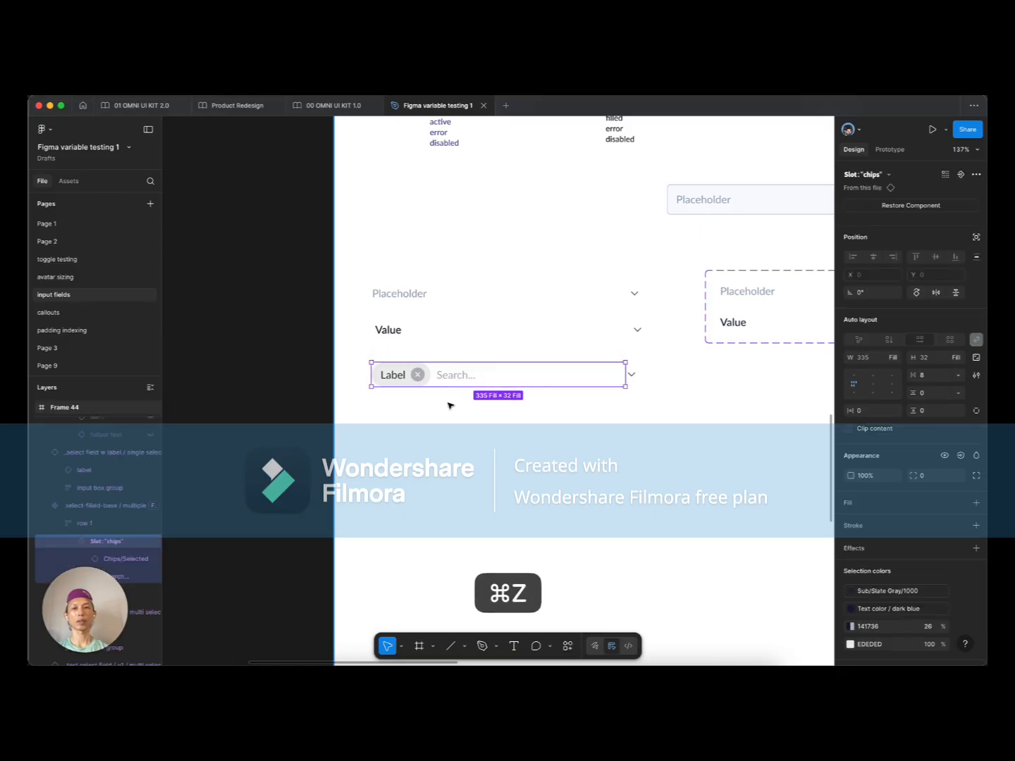
key("super+z")
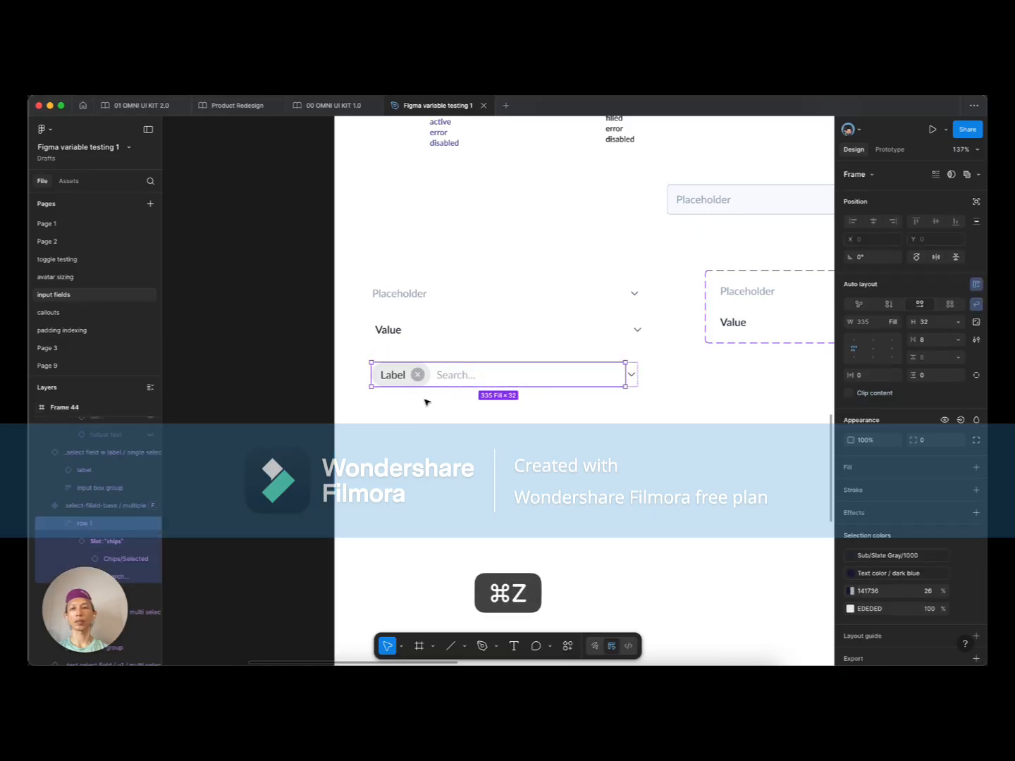
scroll(426, 402, "down", 2)
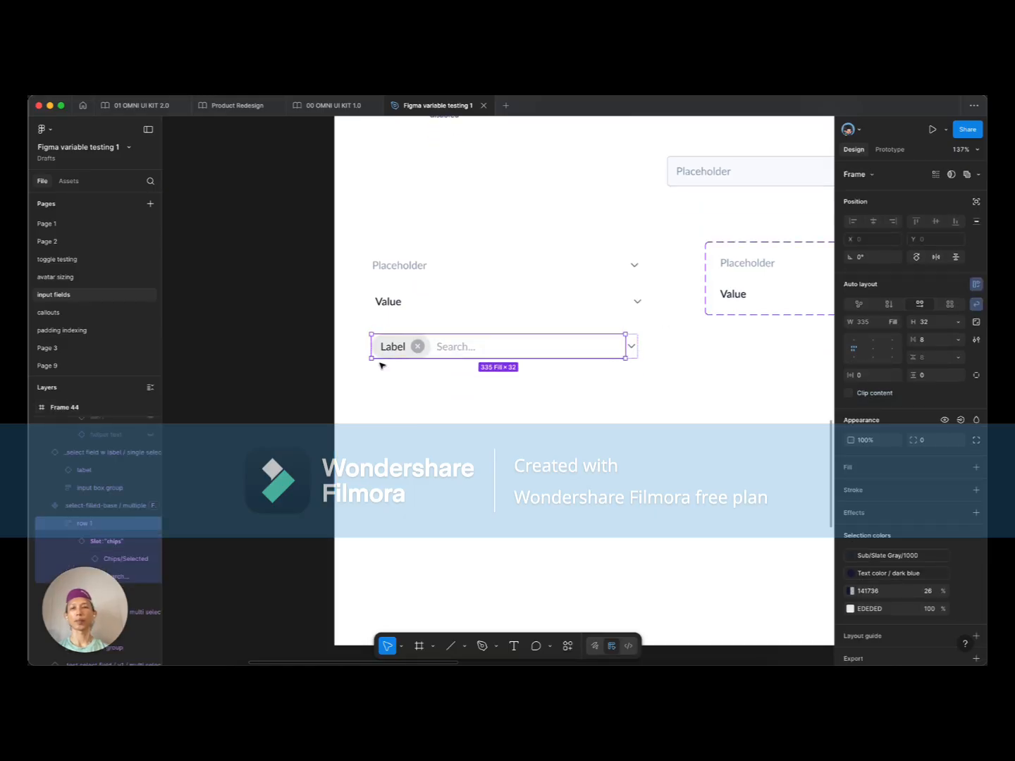
left_click(399, 395)
Step: Reopen Instance Utils and revisit the chips slot's default-content settings on the Label/Search field
key("super+slash")
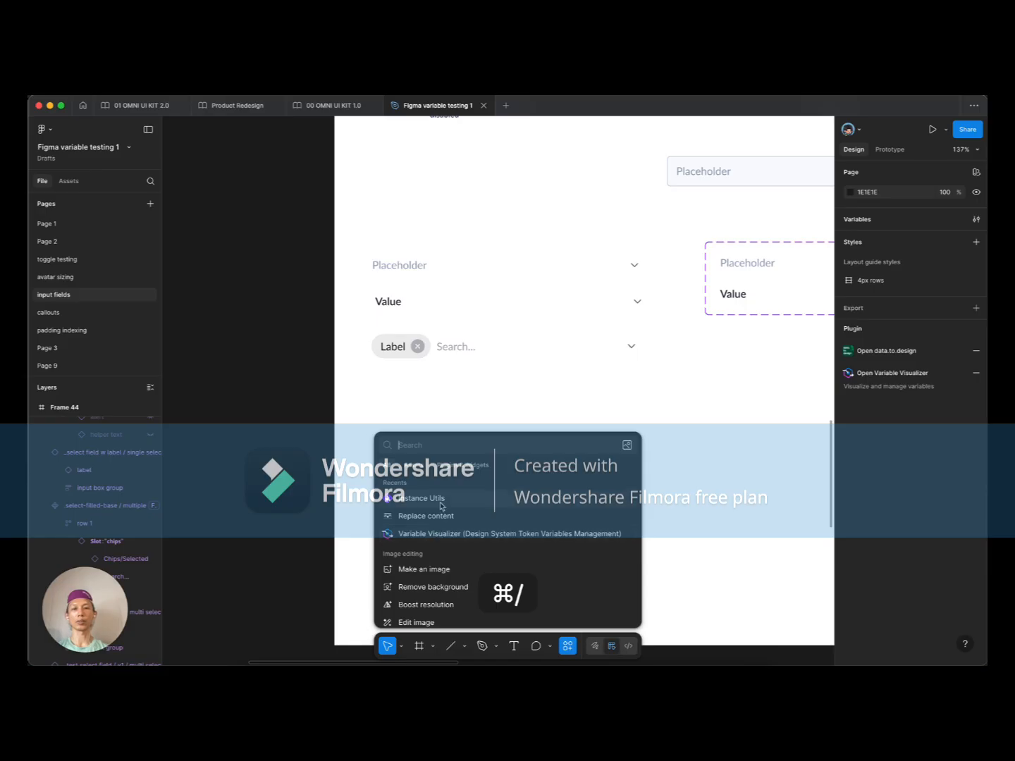
left_click(437, 534)
left_click(419, 344)
left_click(414, 346)
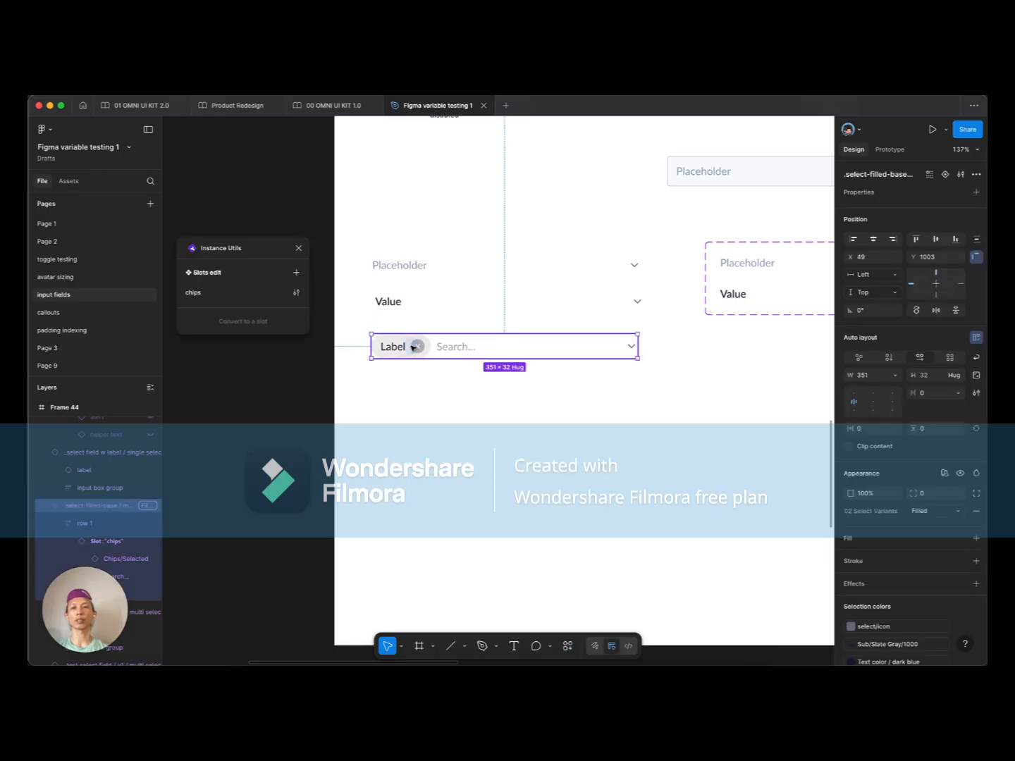
left_click(296, 290)
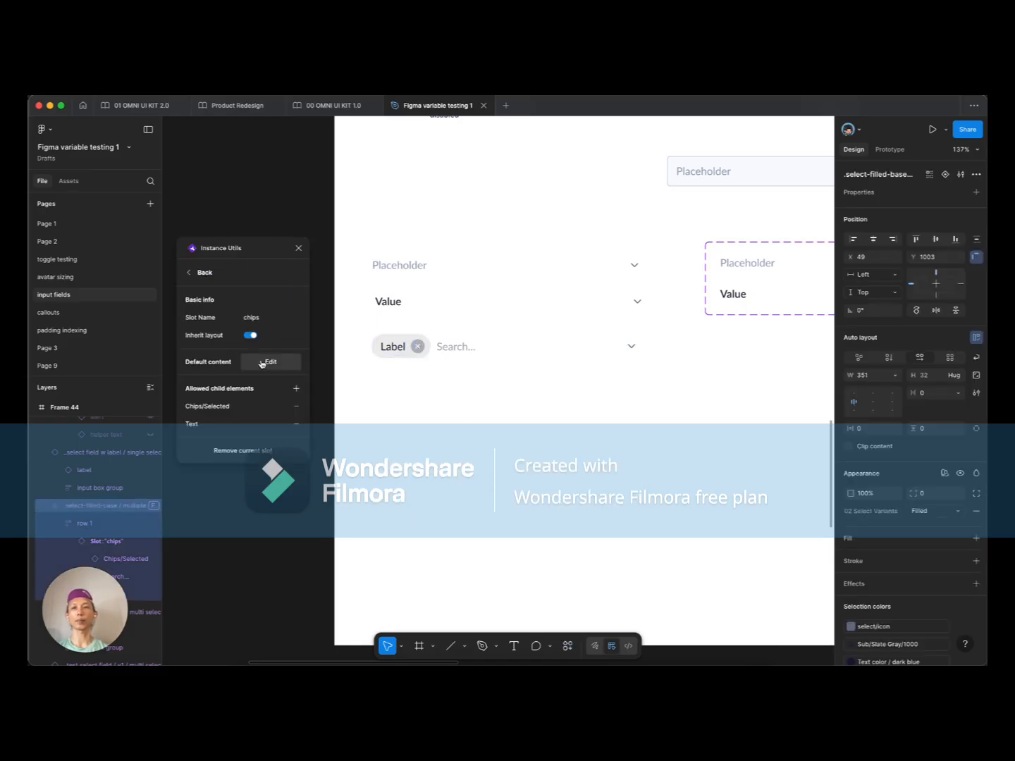
left_click(269, 362)
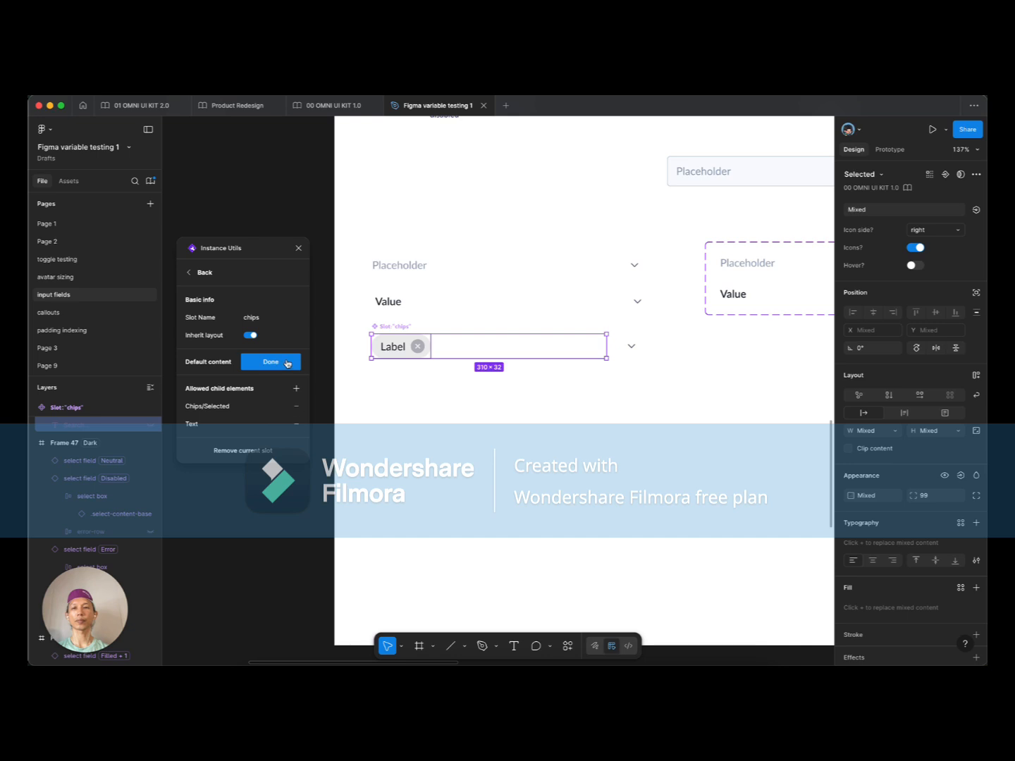
left_click(287, 362)
left_click(459, 346)
Step: Delete the 'Search...' placeholder text, leaving a single Label chip in a 351×32 field
left_click(452, 347, "super")
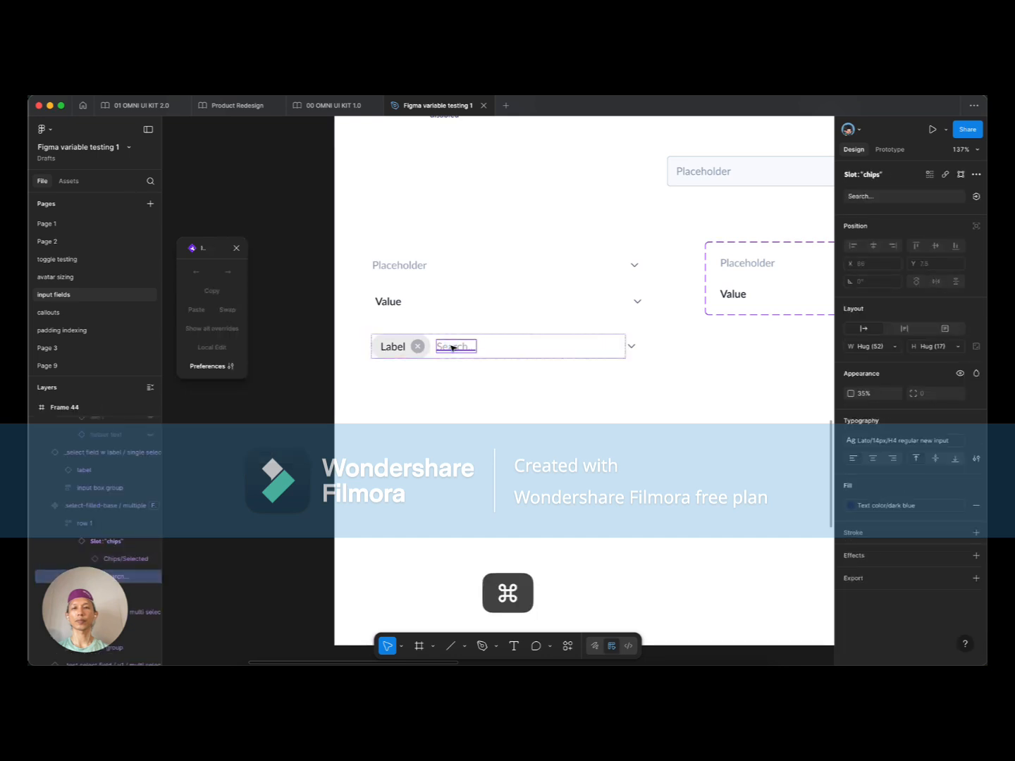
key("BackSpace")
left_click(453, 347)
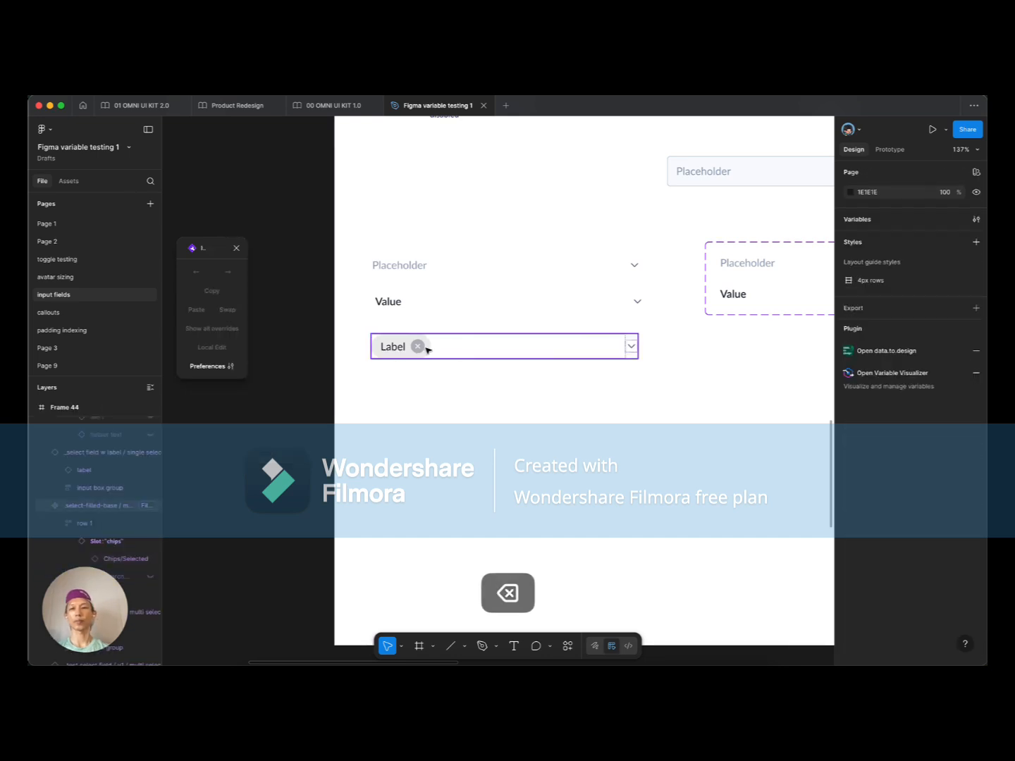
scroll(136, 514, "down", 1)
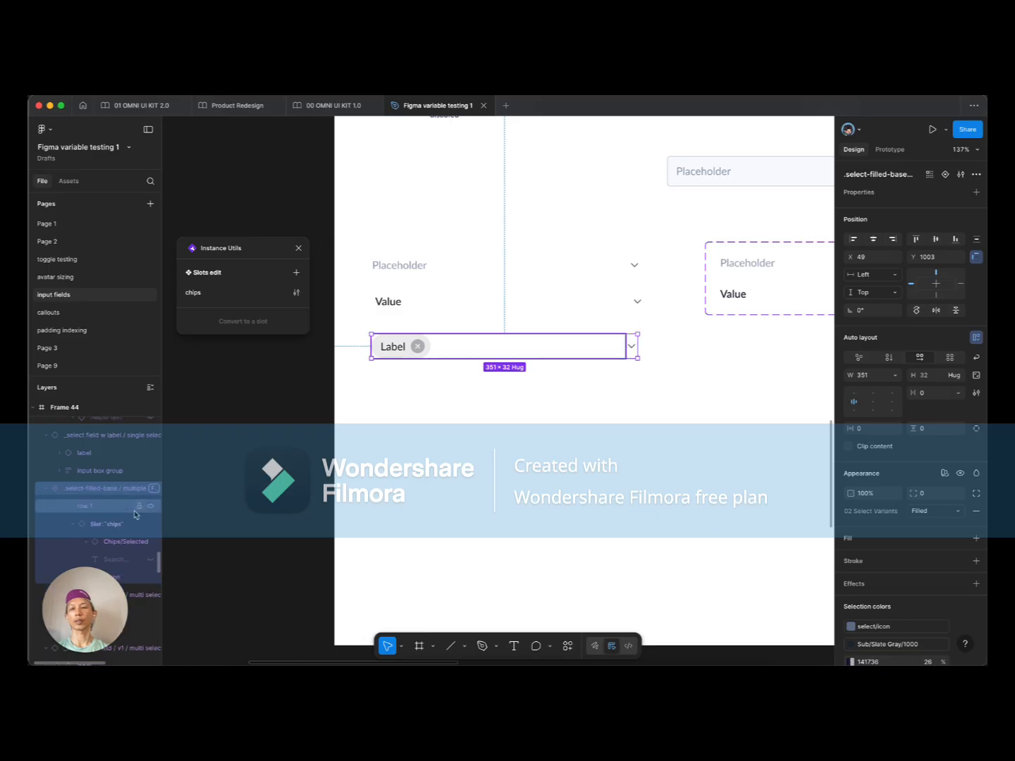
scroll(114, 563, "down", 1)
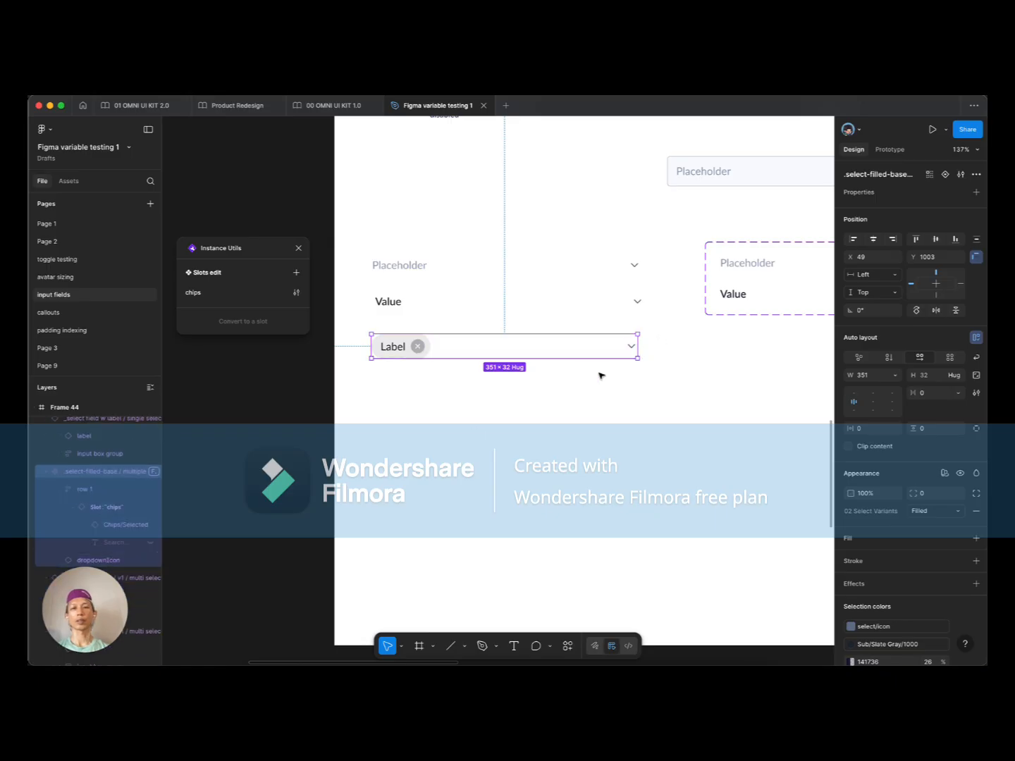
Step: Select the first Label select field in Frame 49
left_click(449, 389)
left_click(416, 346)
scroll(465, 397, "down", 5)
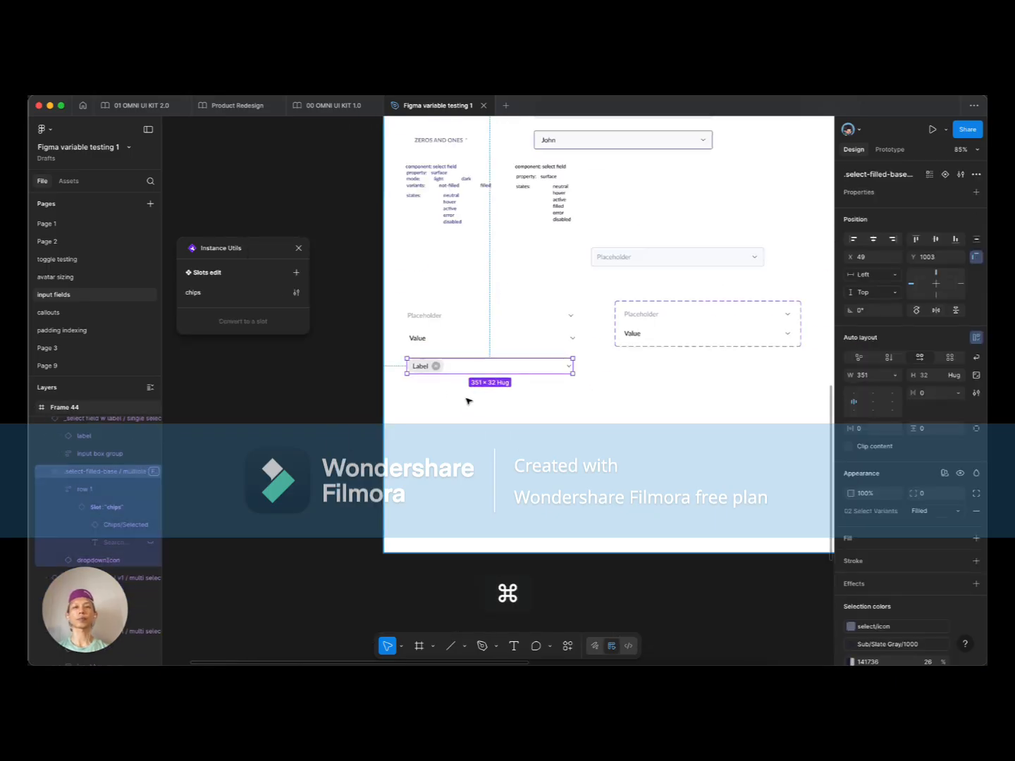
left_click(562, 410)
scroll(549, 408, "right", 3)
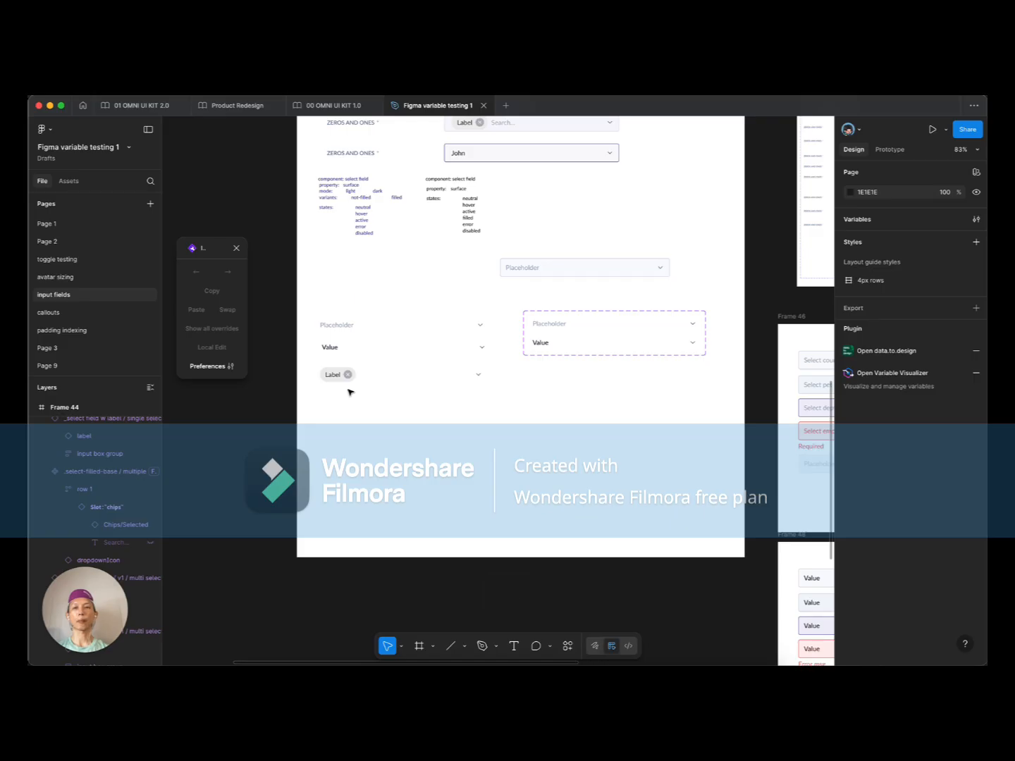
scroll(524, 397, "right", 5)
scroll(463, 382, "down", 5)
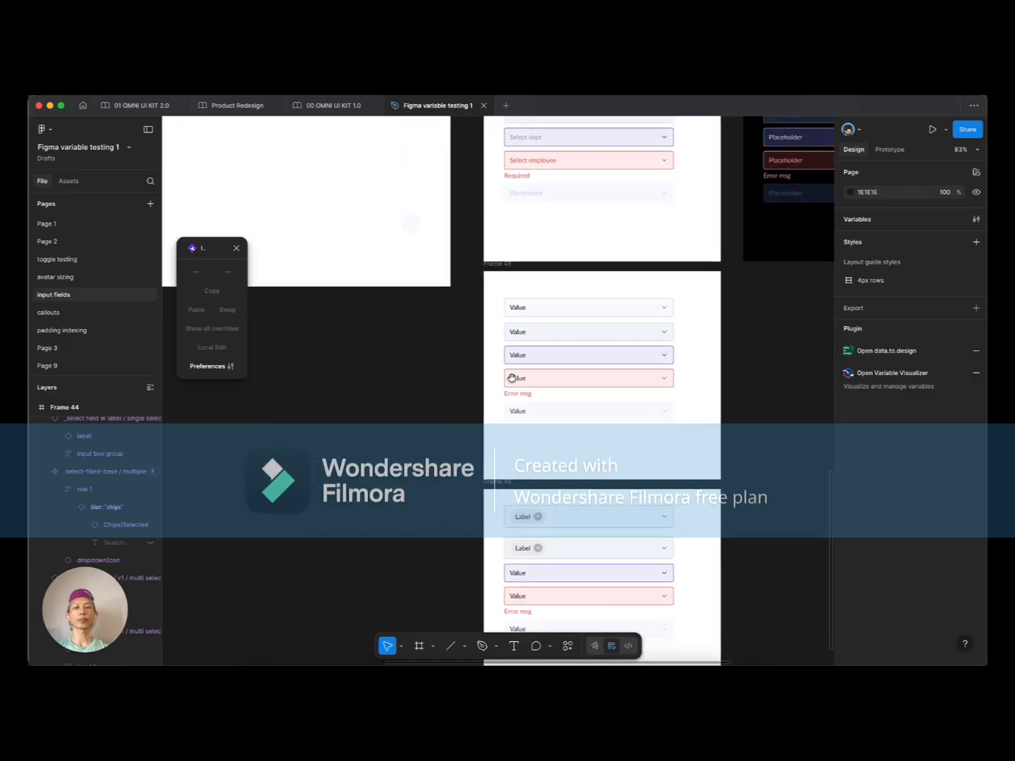
scroll(556, 390, "down", 3)
scroll(647, 431, "up", 5)
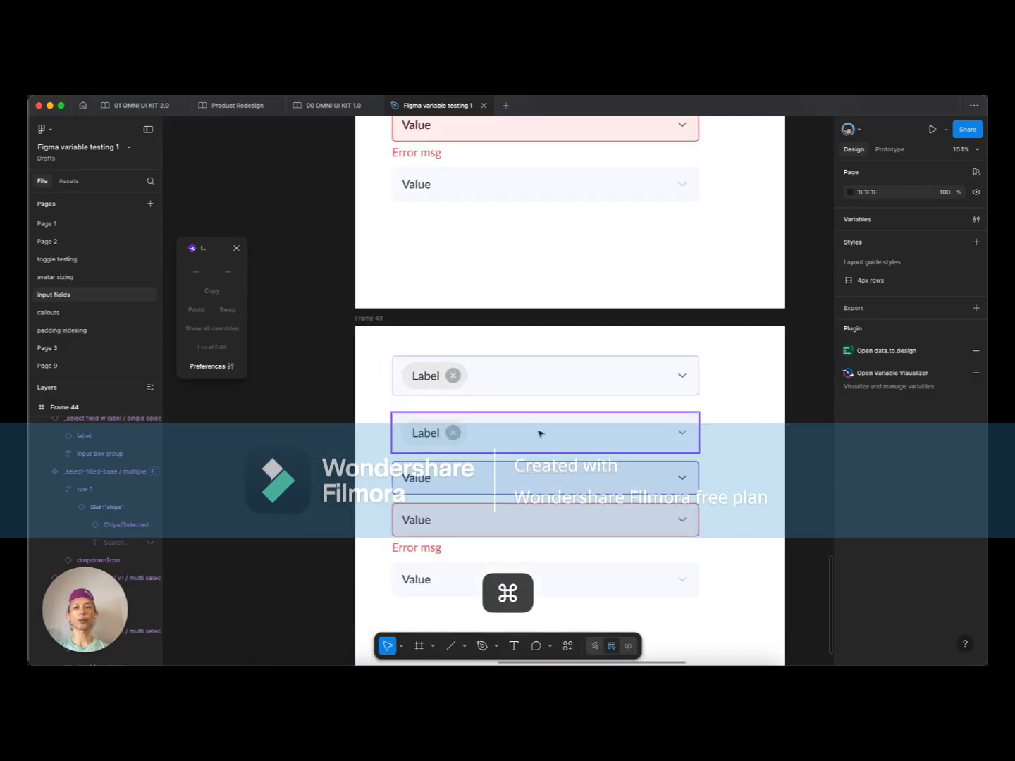
left_click(517, 362)
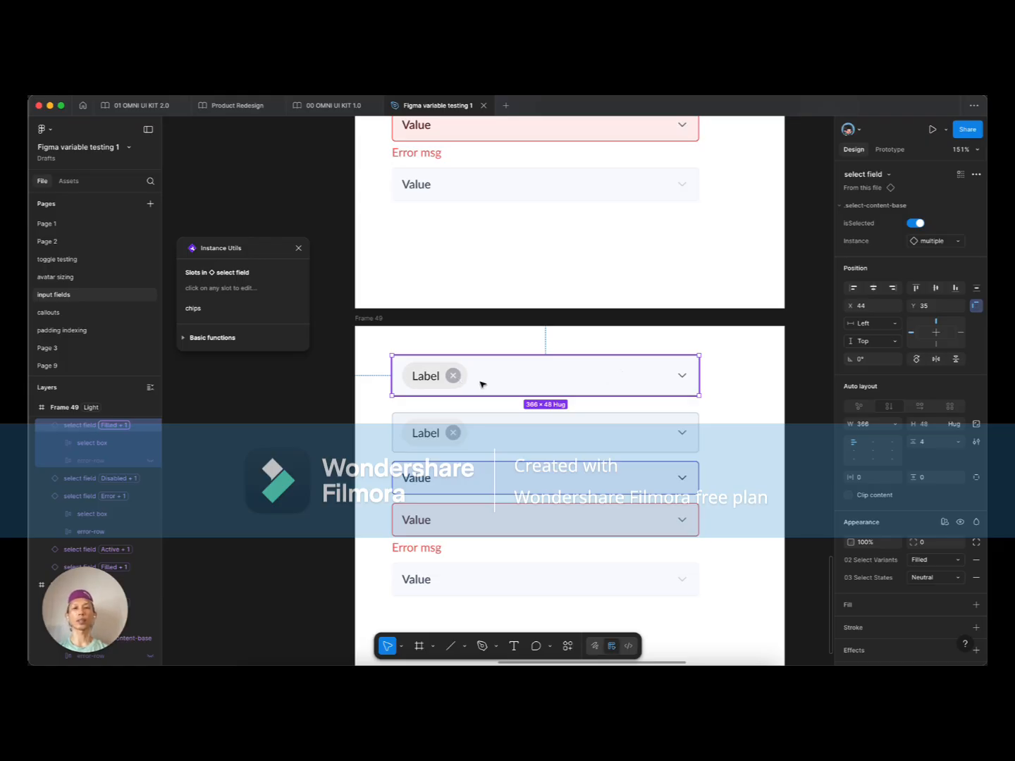
scroll(442, 381, "up", 2)
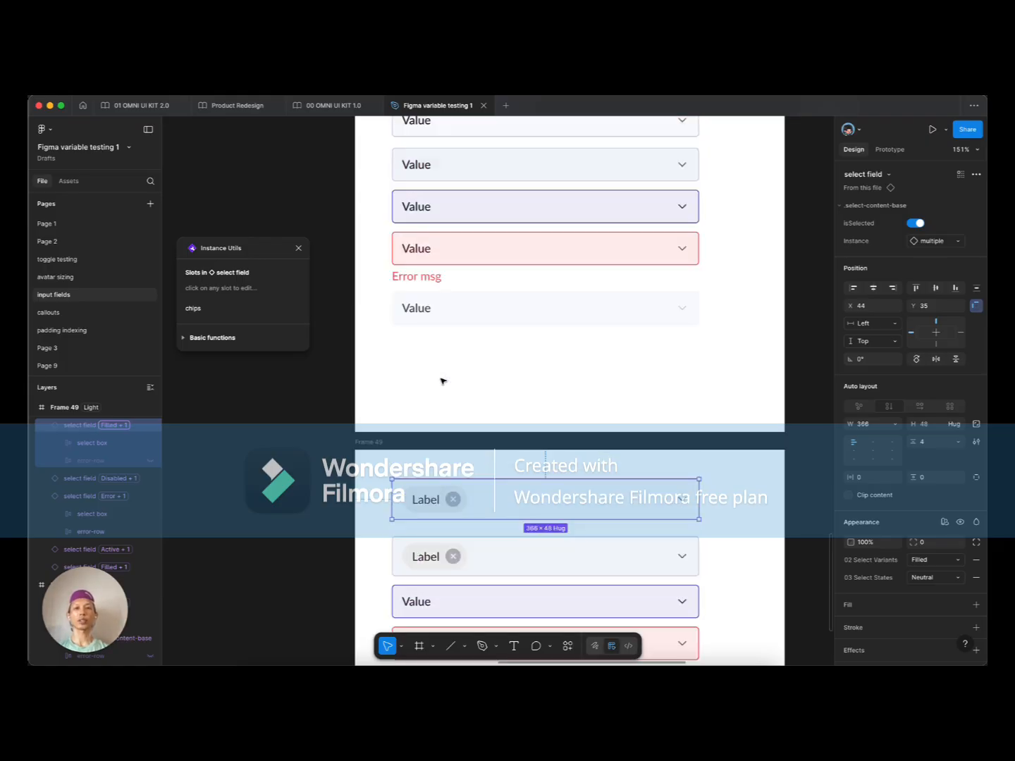
scroll(516, 344, "down", 3)
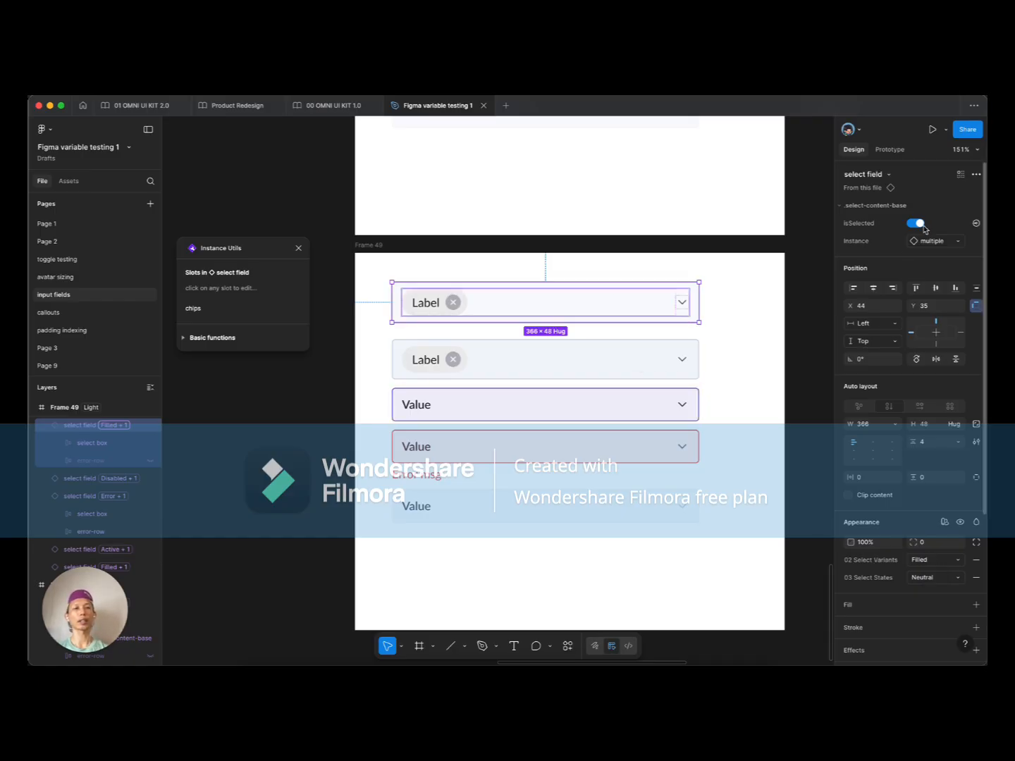
Step: Add two more Label chips to the field's chips slot, making three, and apply
double_click(437, 303)
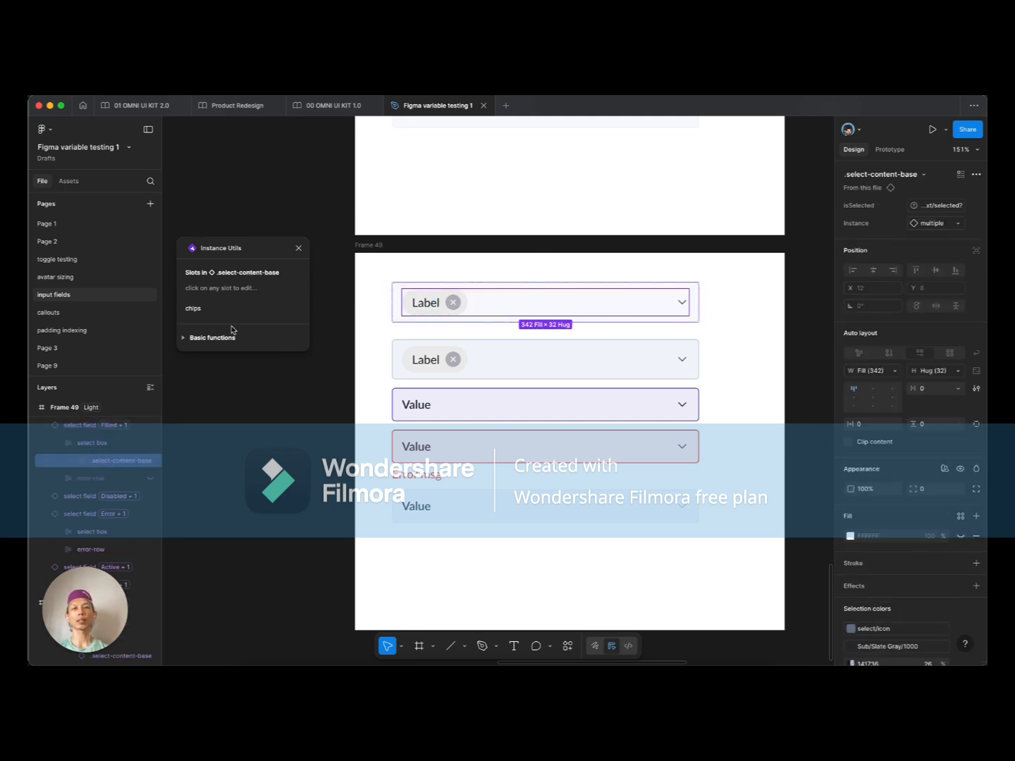
left_click(204, 308)
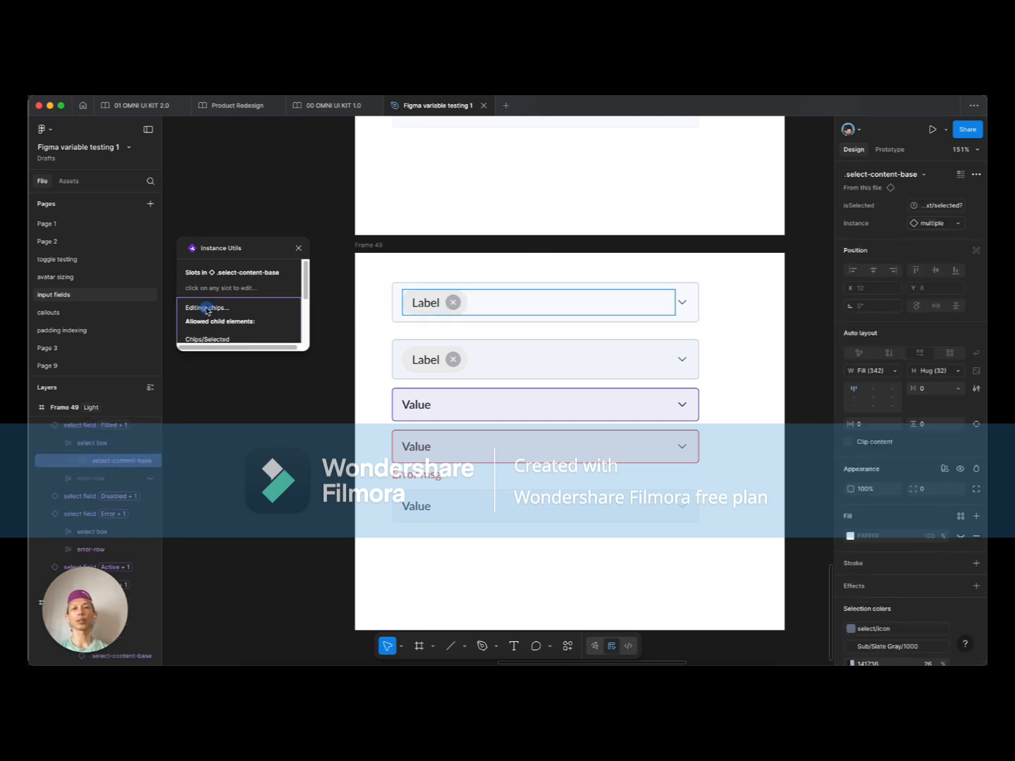
left_click(234, 340)
left_click(233, 341)
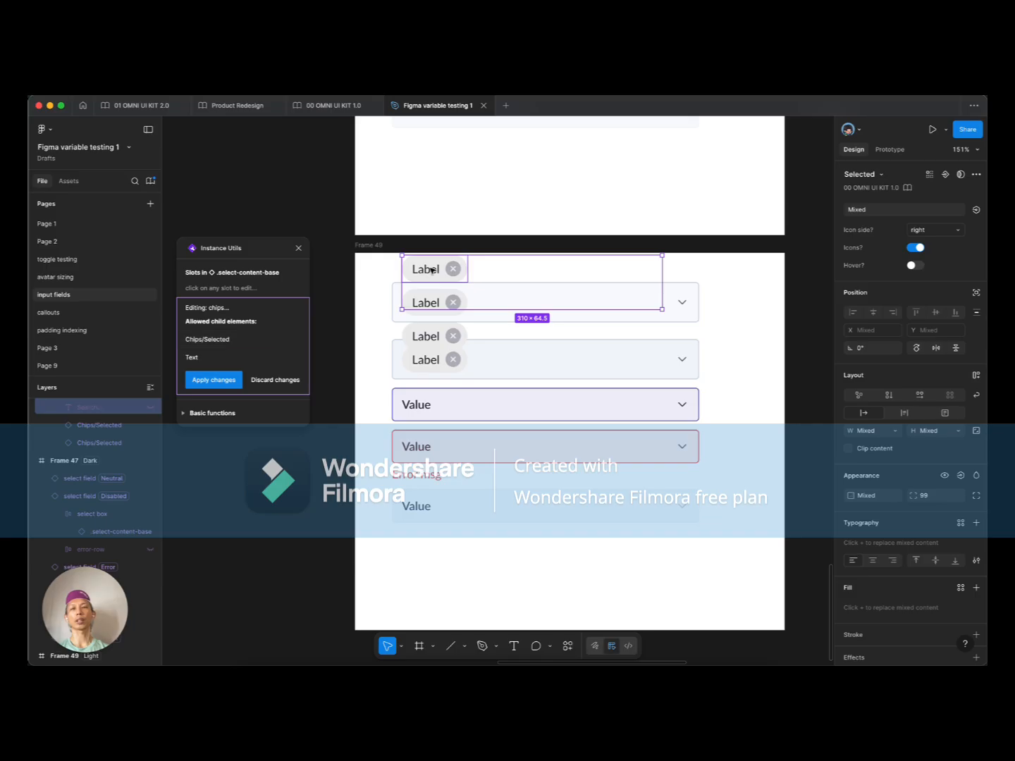
left_click(221, 382)
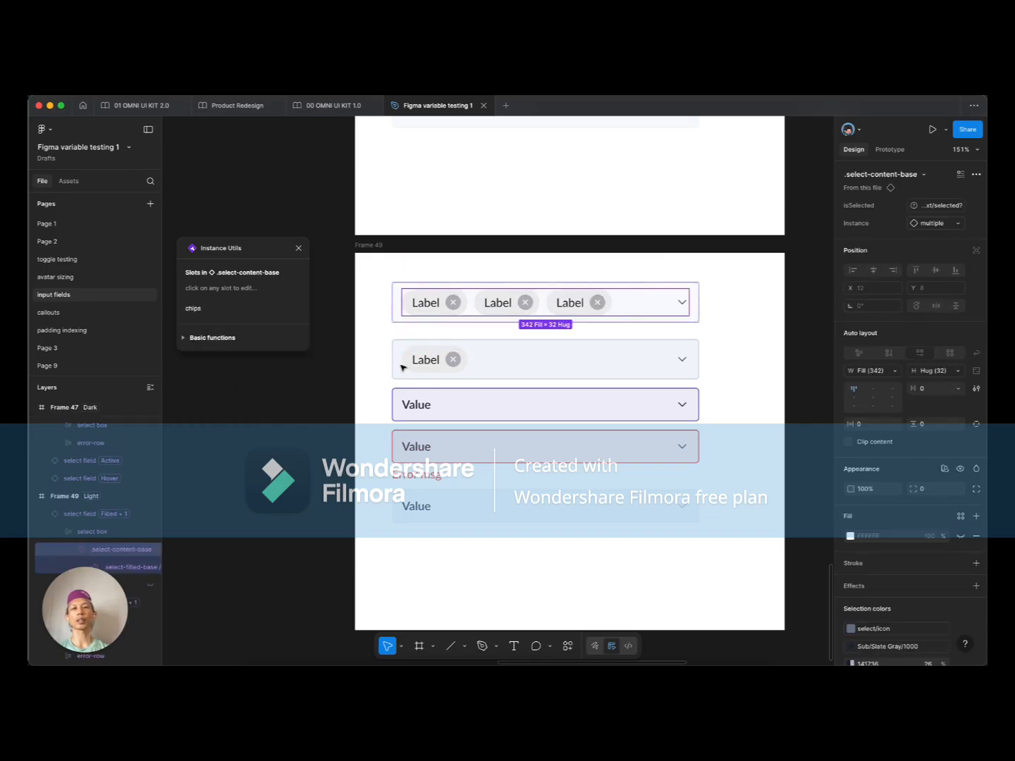
Step: Add a fourth Label chip to the chips slot and apply it
left_click(216, 314)
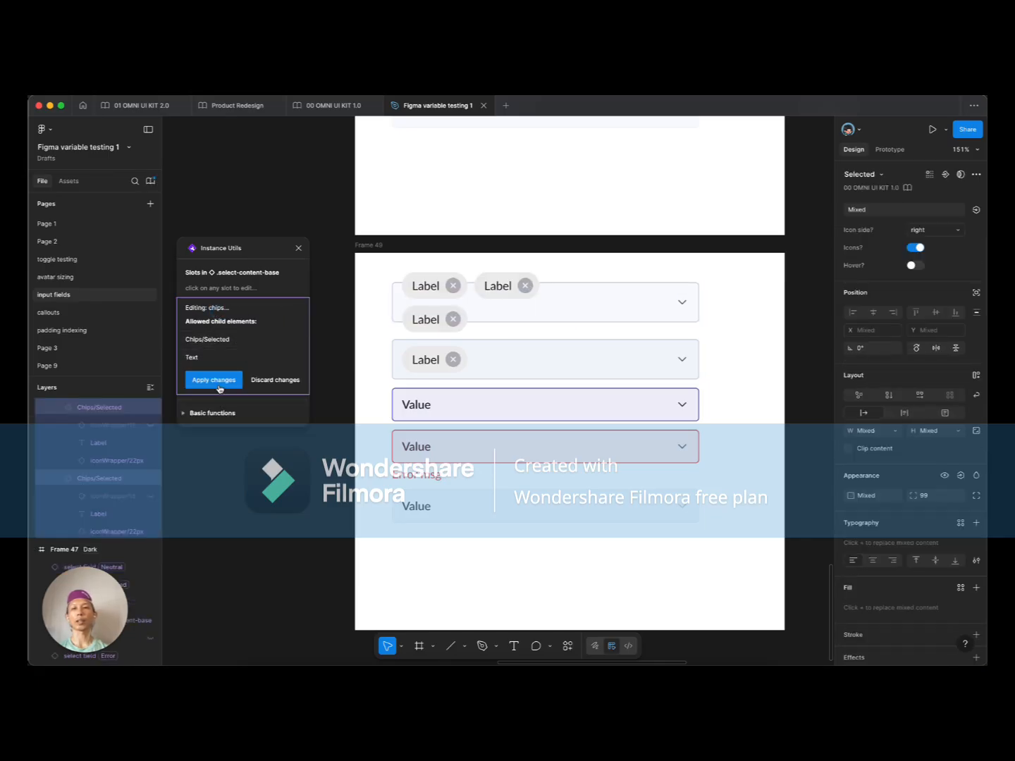
left_click(216, 340)
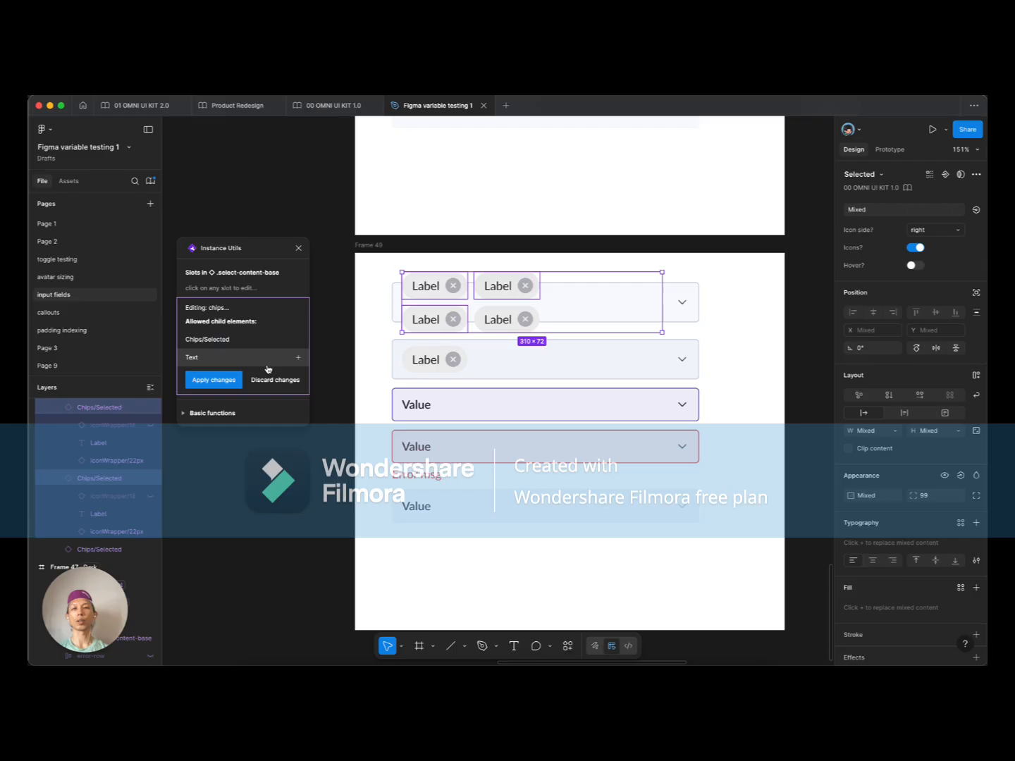
left_click(213, 380)
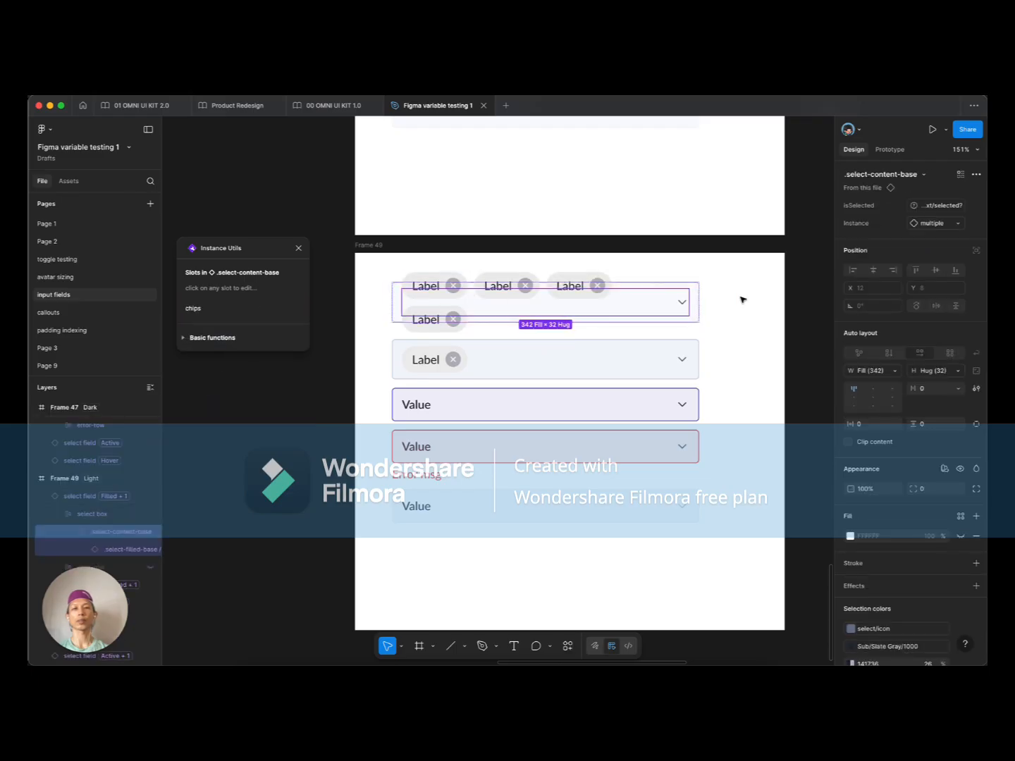
left_click(717, 306)
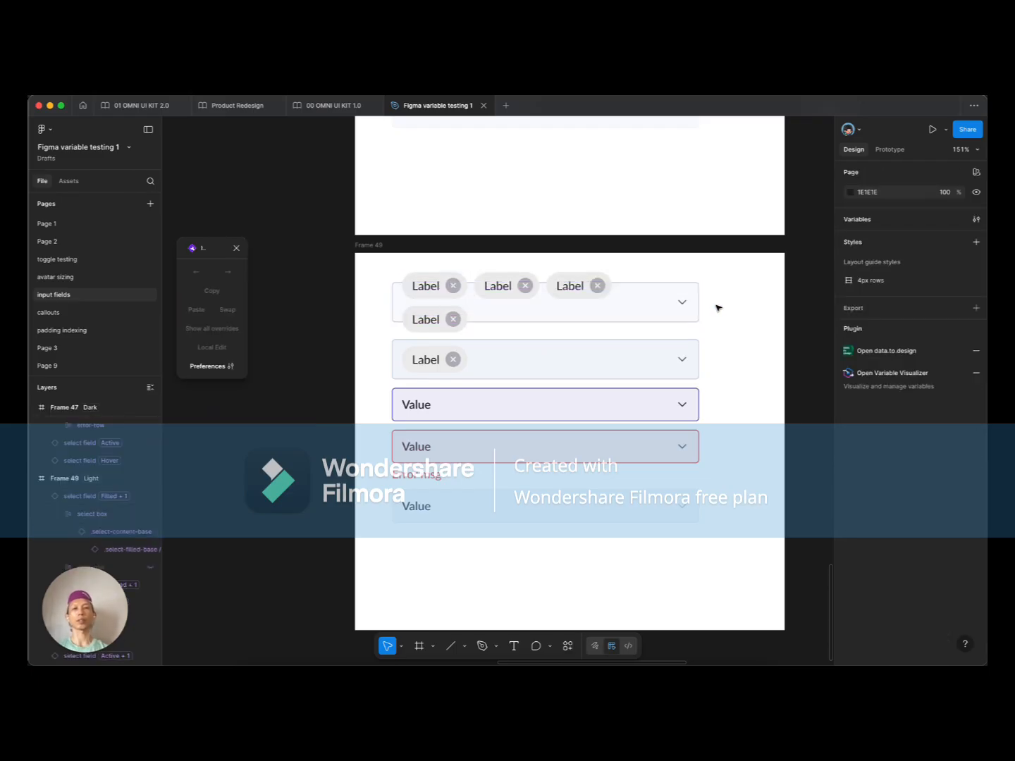
scroll(717, 308, "down", 5)
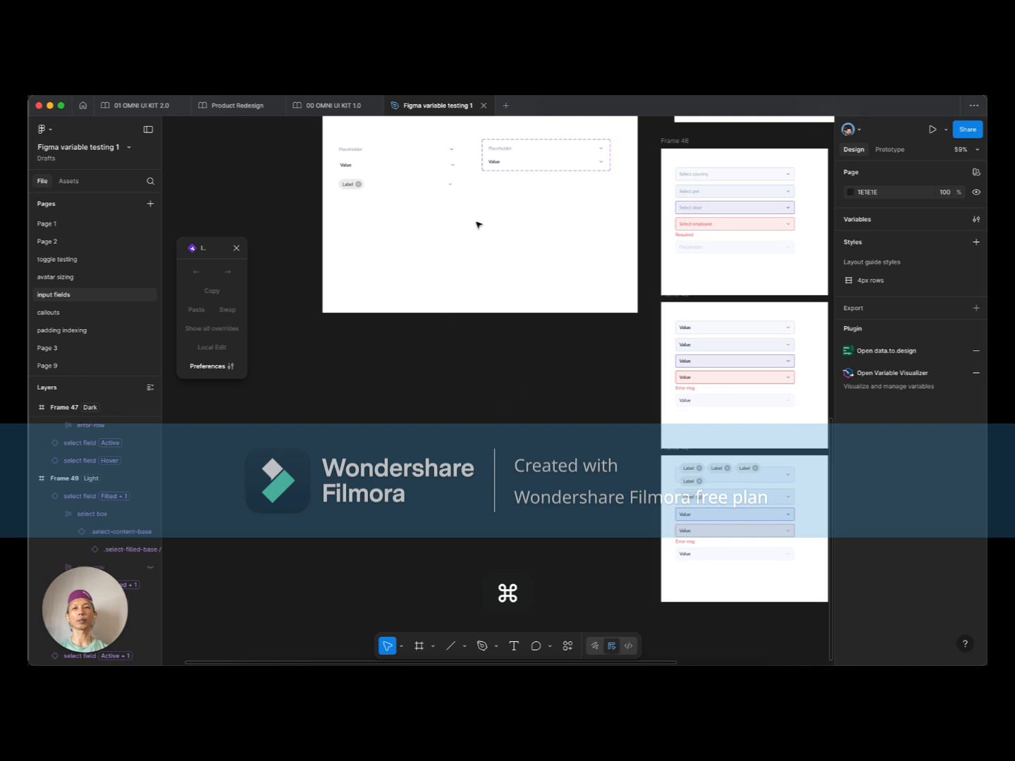
Step: Set the Label select box's row frame height to Hug contents
scroll(485, 268, "up", 5)
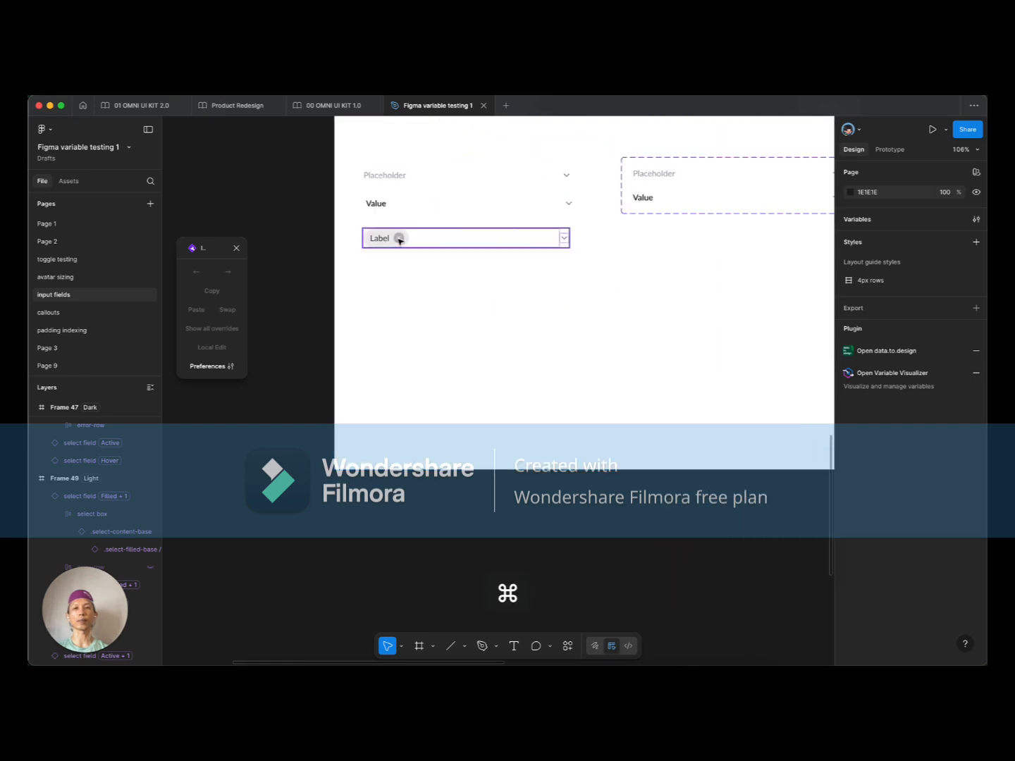
left_click(399, 239, "super")
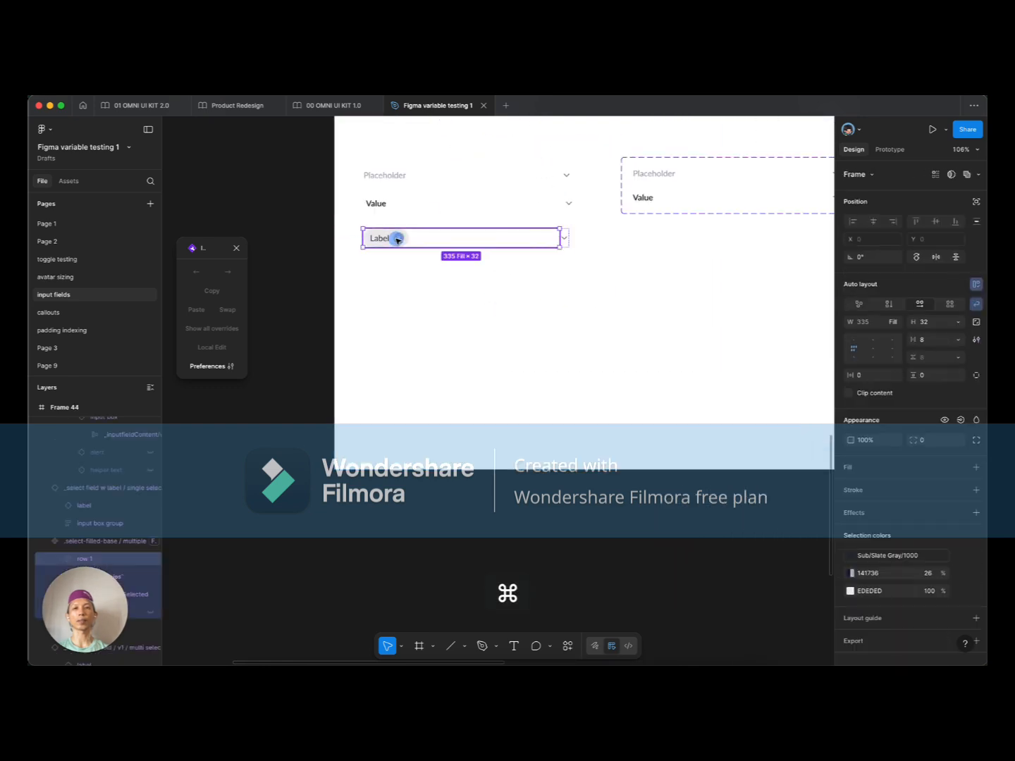
left_click(959, 322)
left_click(909, 334)
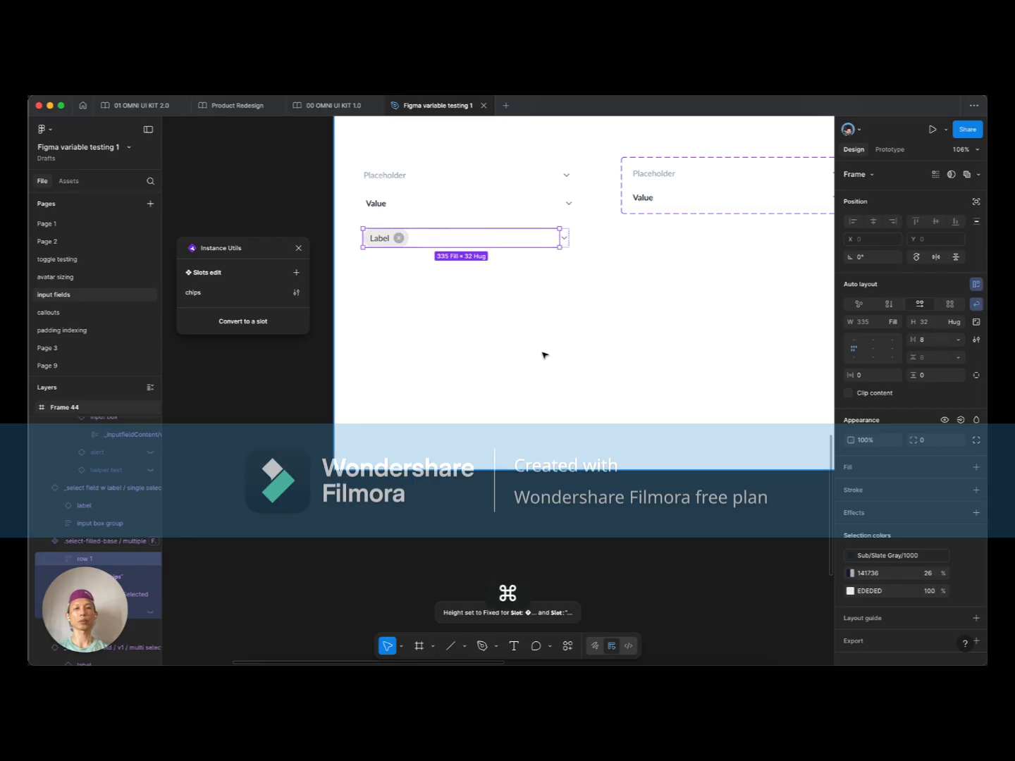
scroll(543, 353, "down", 5)
scroll(592, 422, "up", 5)
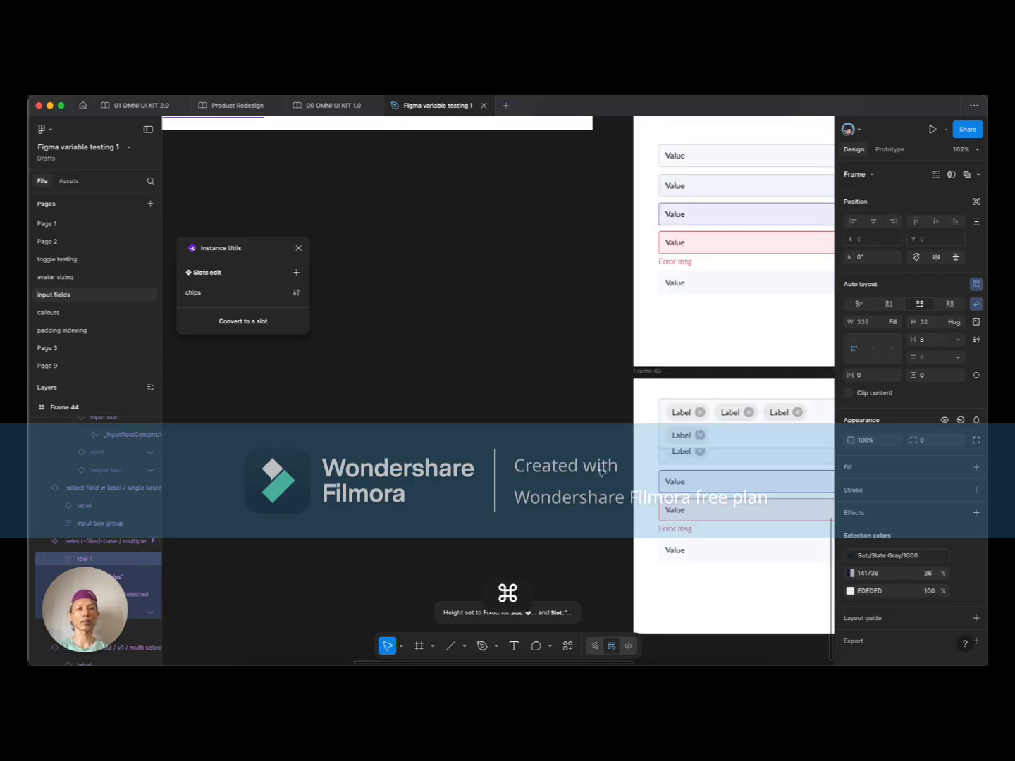
Step: Wrap Frame 49's five select fields in an auto-layout frame with a 20 gap
left_click(510, 434)
left_click_drag(758, 527, 688, 440)
left_click_drag(783, 388, 597, 550)
key("shift+a")
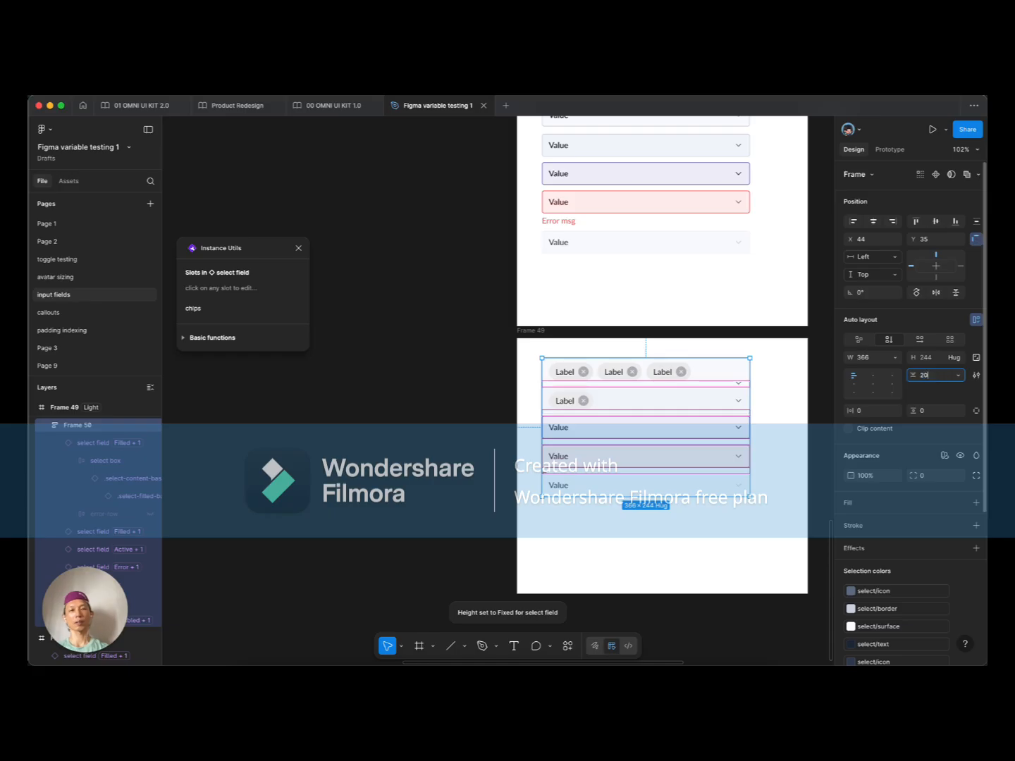
key("Return")
Step: Make the first chip field hug its contents in height, then select the Placeholder field's select box
left_click(700, 382)
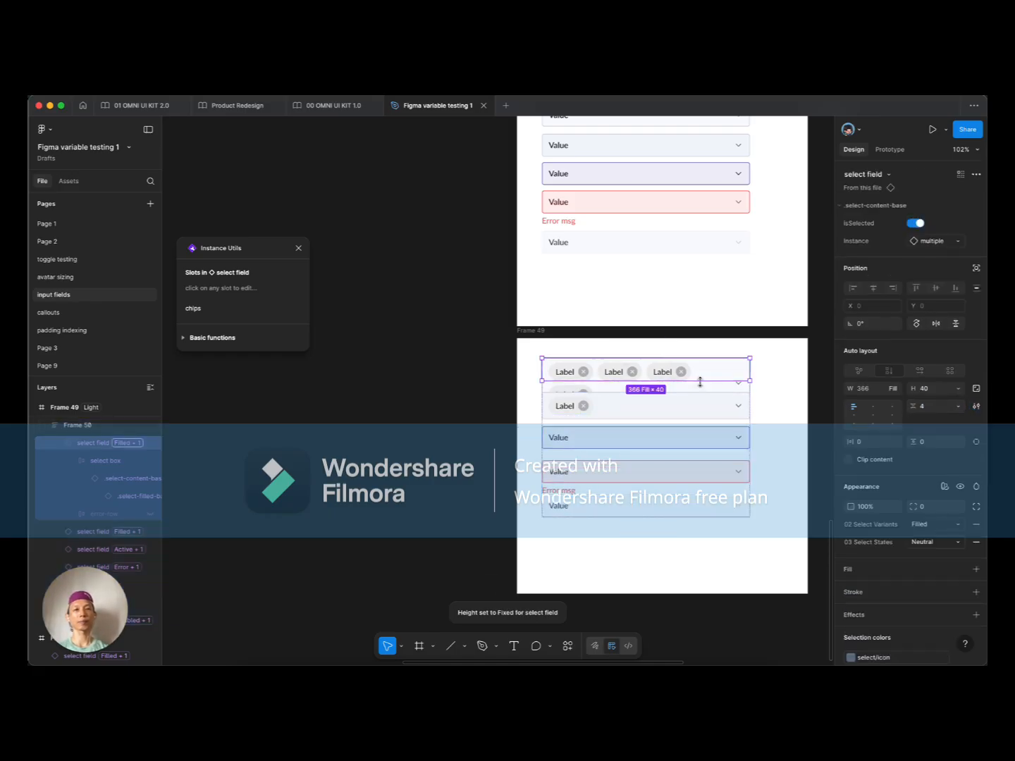
left_click(957, 389)
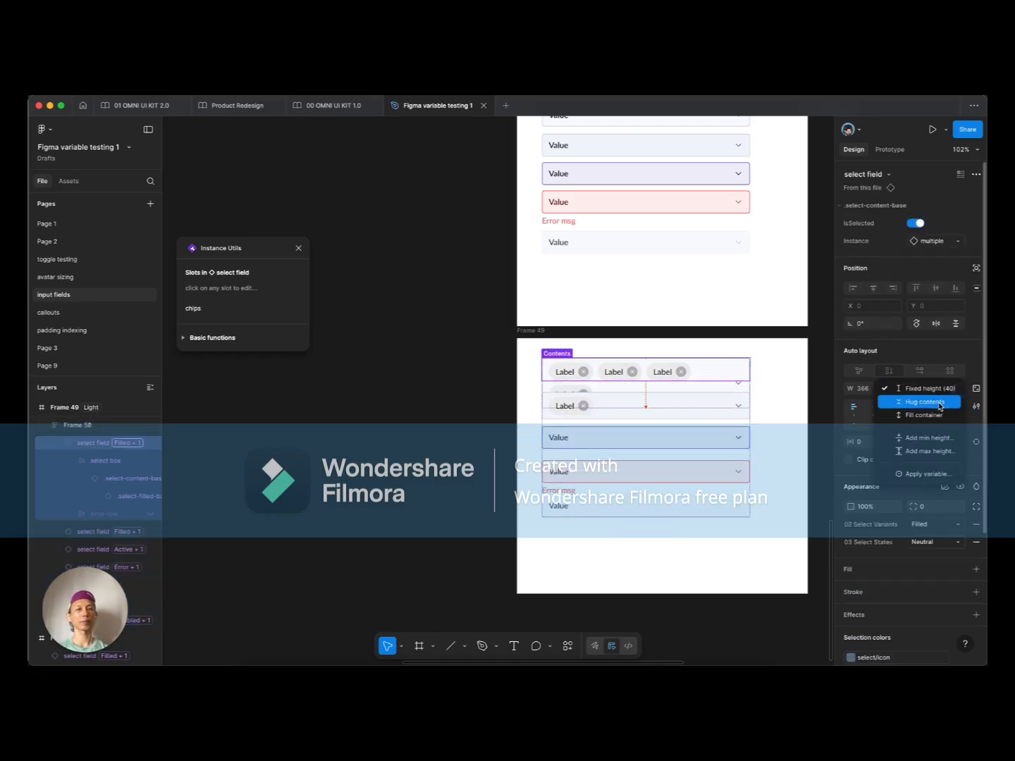
left_click(940, 404)
scroll(820, 411, "down", 3)
scroll(483, 261, "up", 5)
scroll(503, 264, "up", 5)
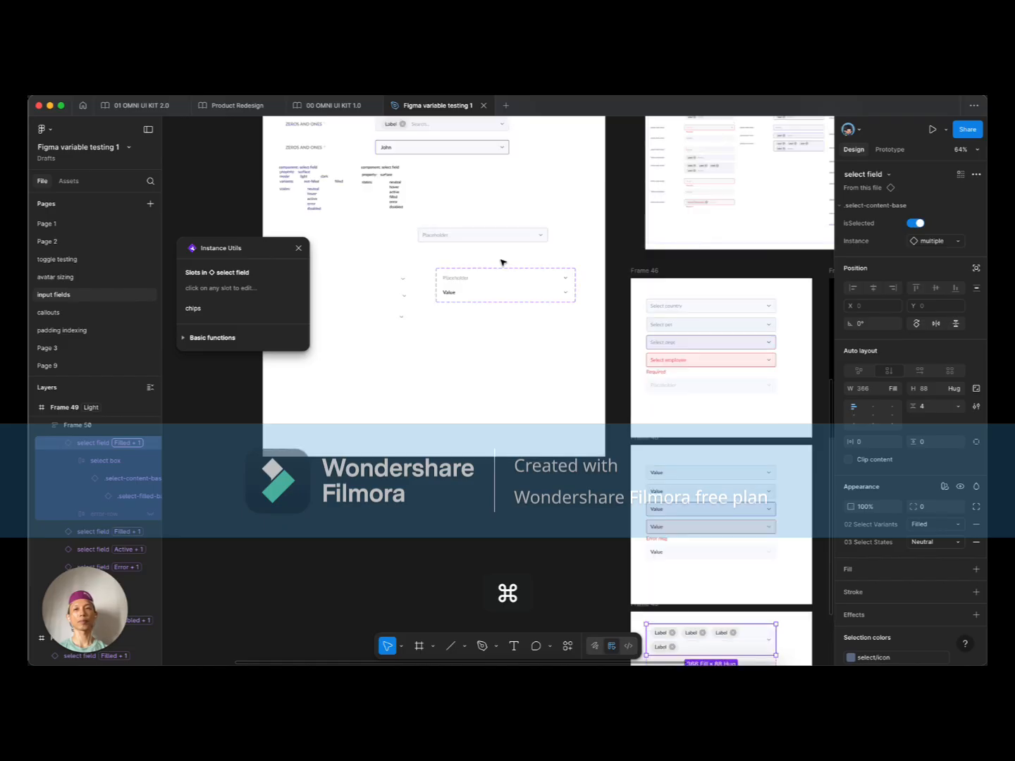
left_click(517, 225)
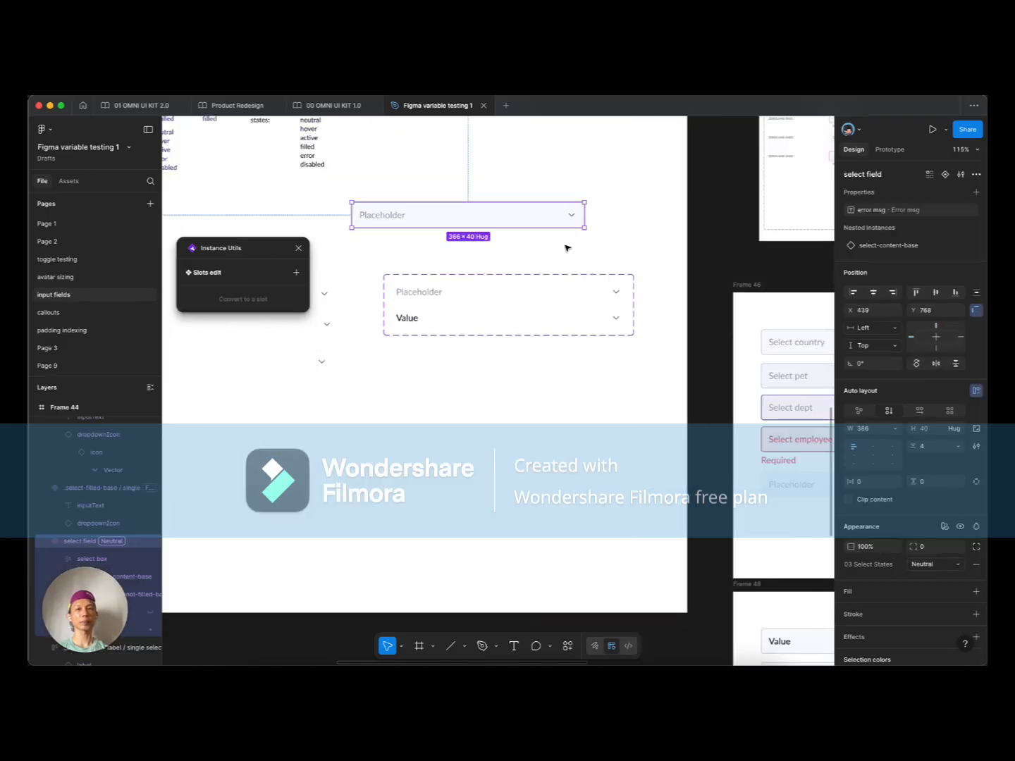
double_click(550, 220)
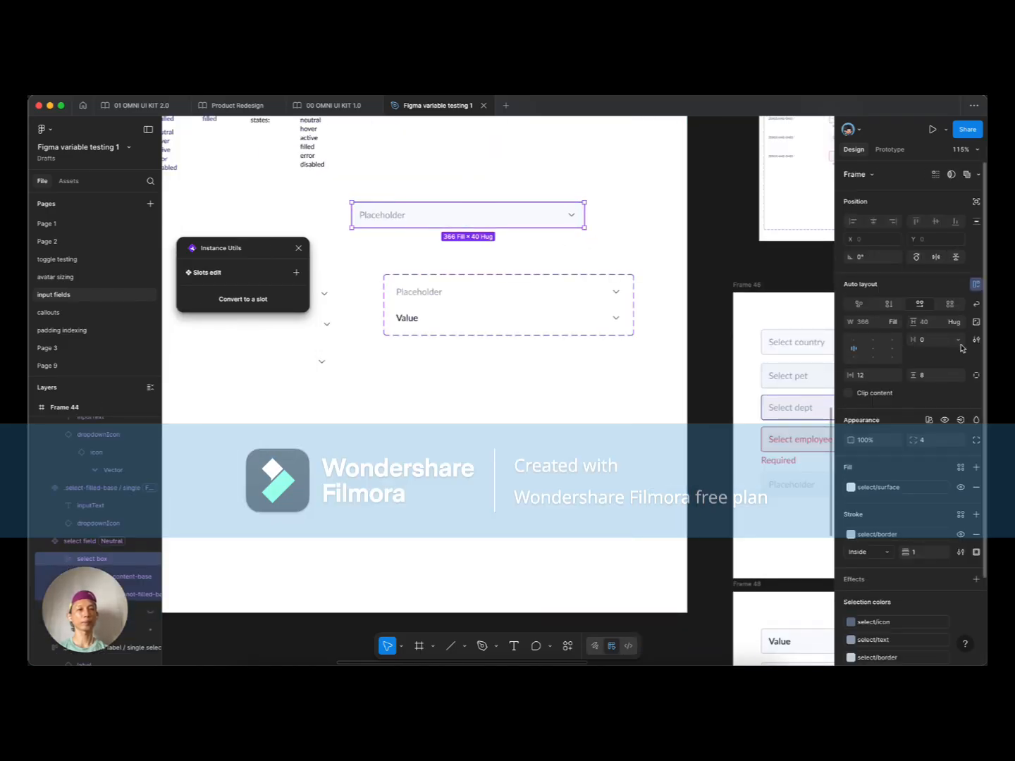
Step: Select the multi-chip select field at the top of Frame 49
scroll(449, 430, "down", 5)
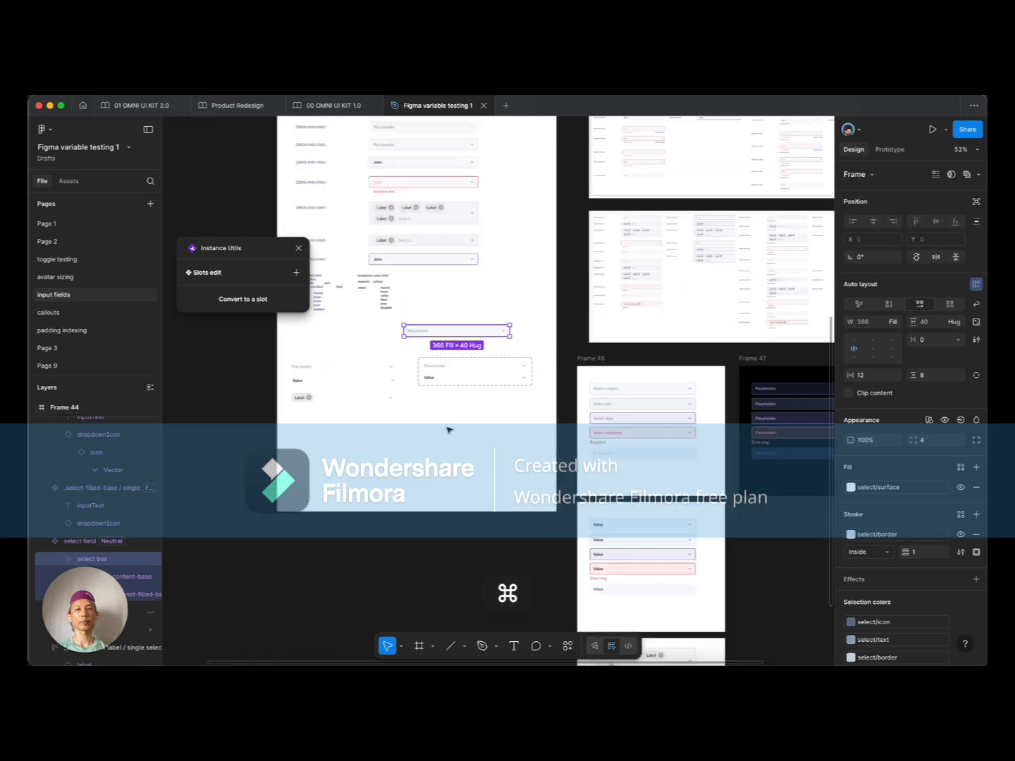
left_click(504, 414)
scroll(506, 415, "right", 2)
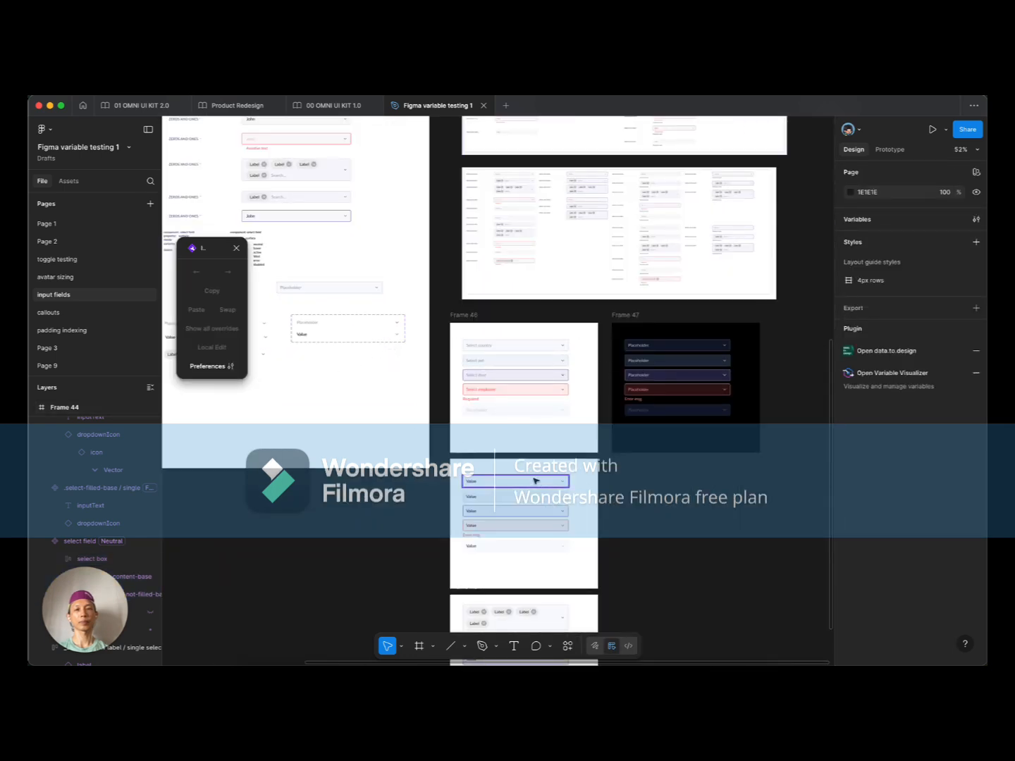
scroll(534, 482, "down", 3)
scroll(506, 482, "up", 3)
double_click(518, 399)
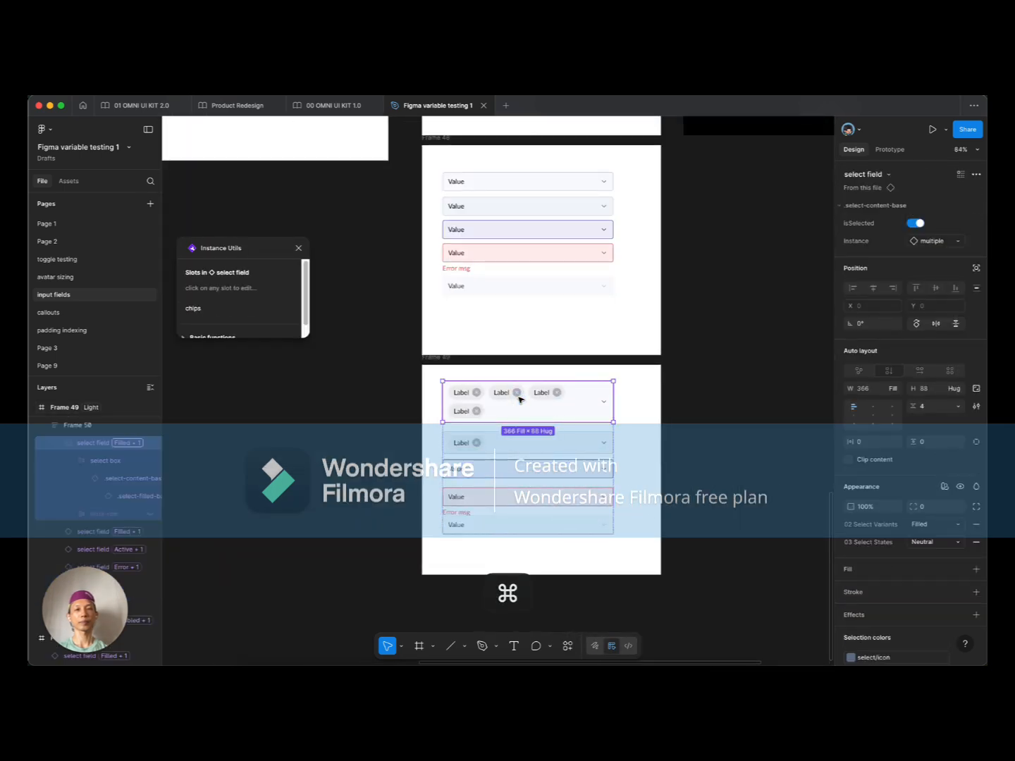
left_click(519, 399)
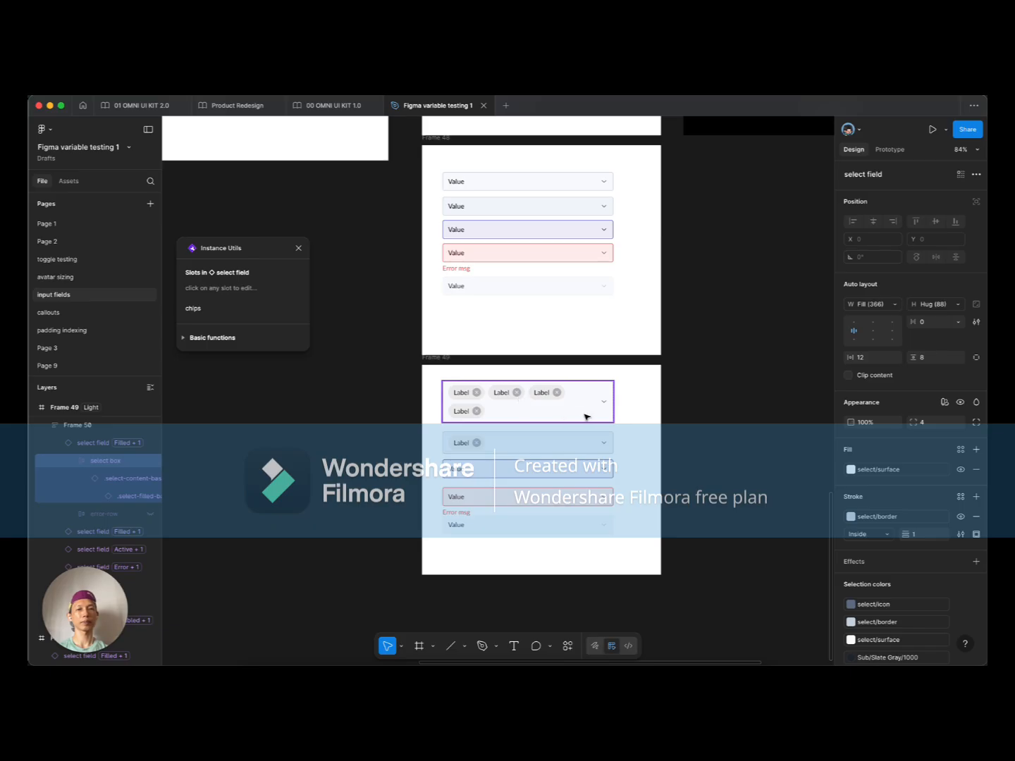
left_click(618, 436)
scroll(614, 437, "up", 3)
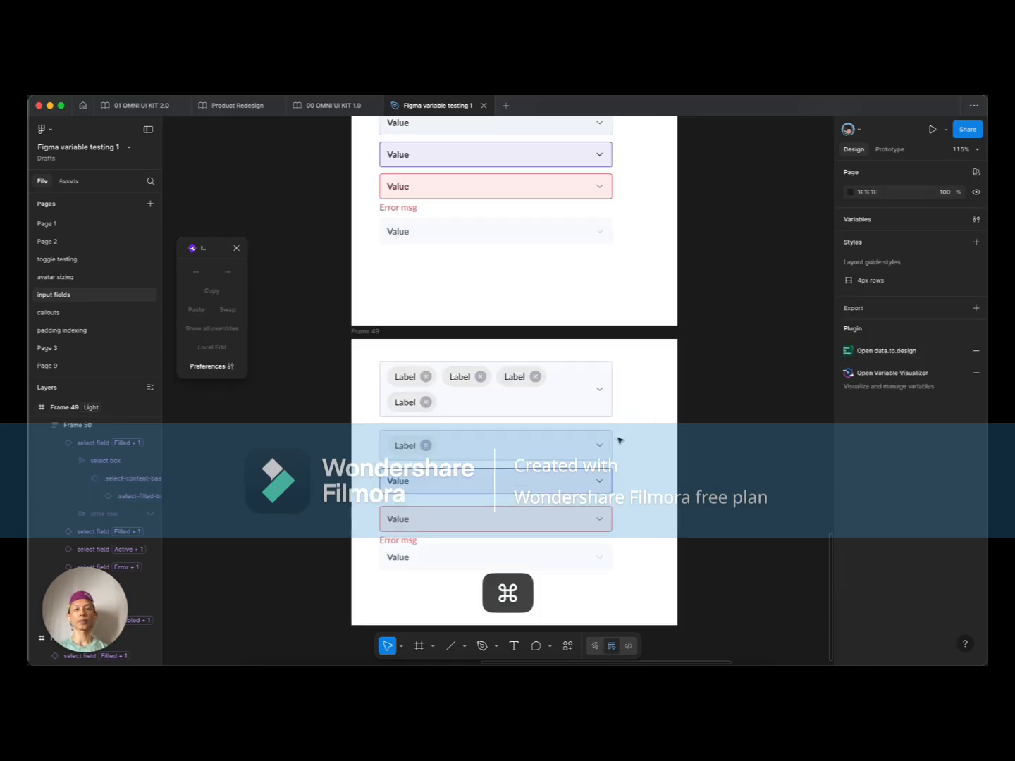
left_click(545, 399, "super")
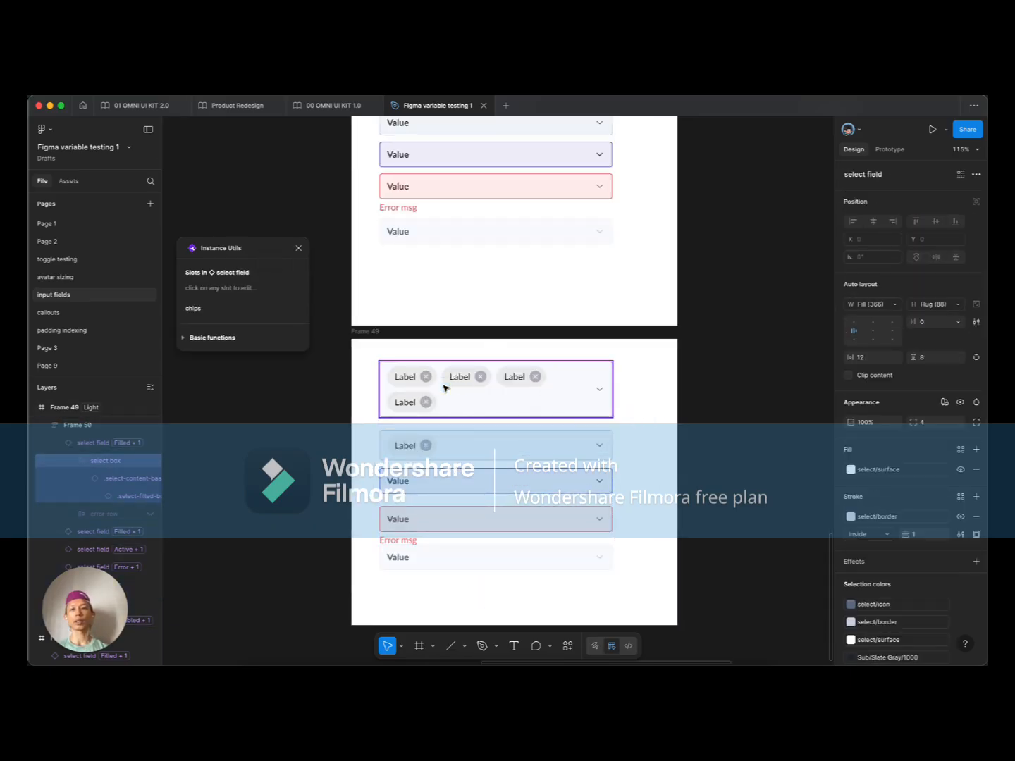
Step: Delete the fourth Label chip from the chips slot and apply the change
left_click(261, 308)
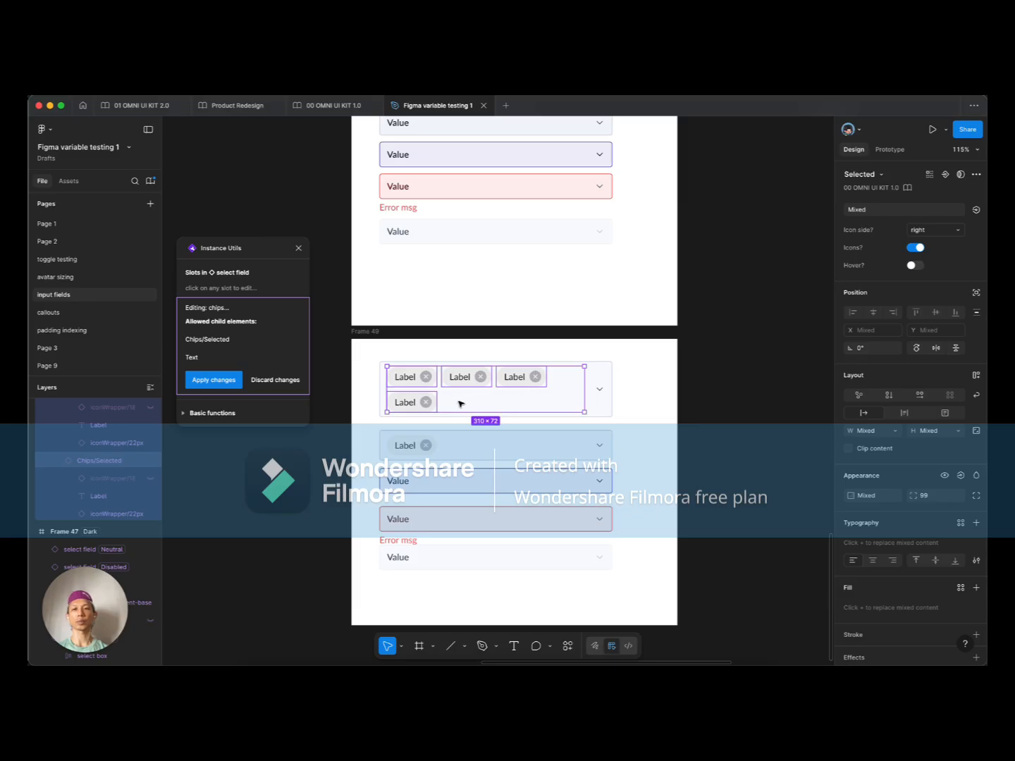
left_click(406, 401)
key("BackSpace")
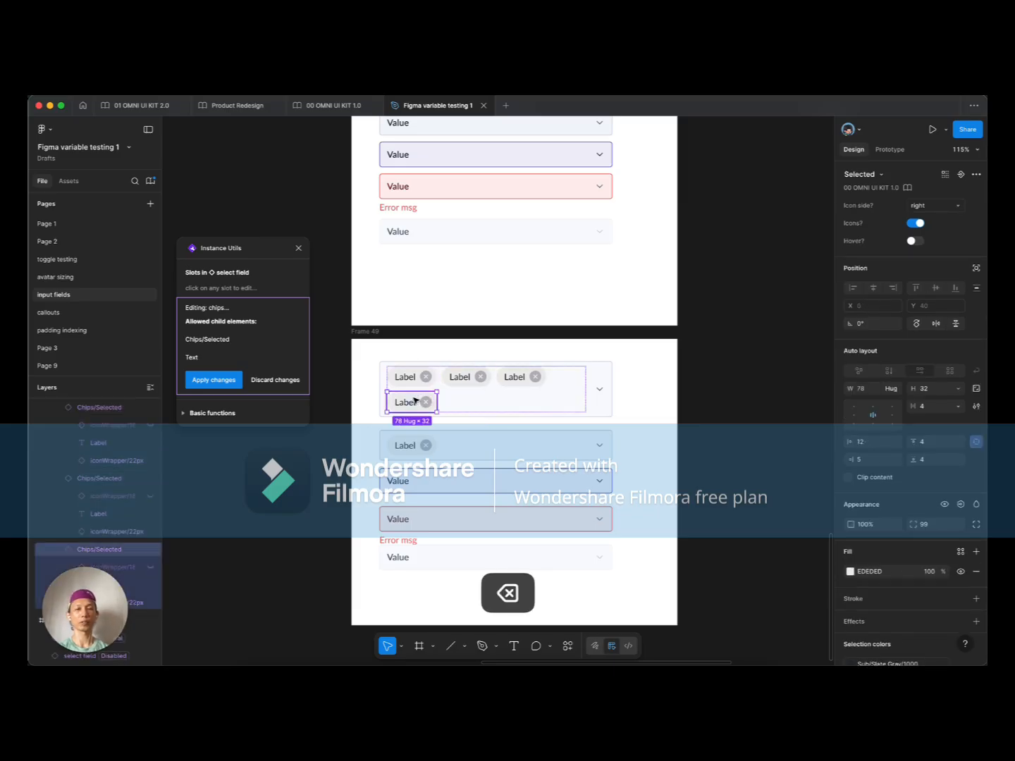
left_click(213, 380)
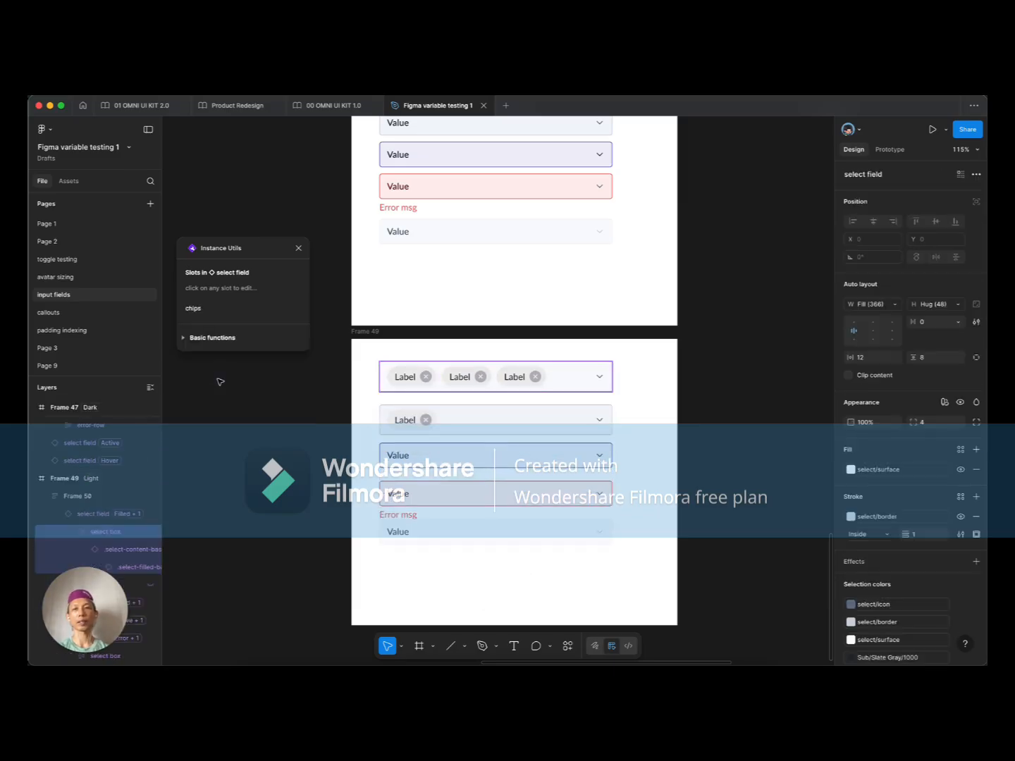
Step: Add another Label chip to the slot, apply it, and close Instance Utils
left_click(229, 319)
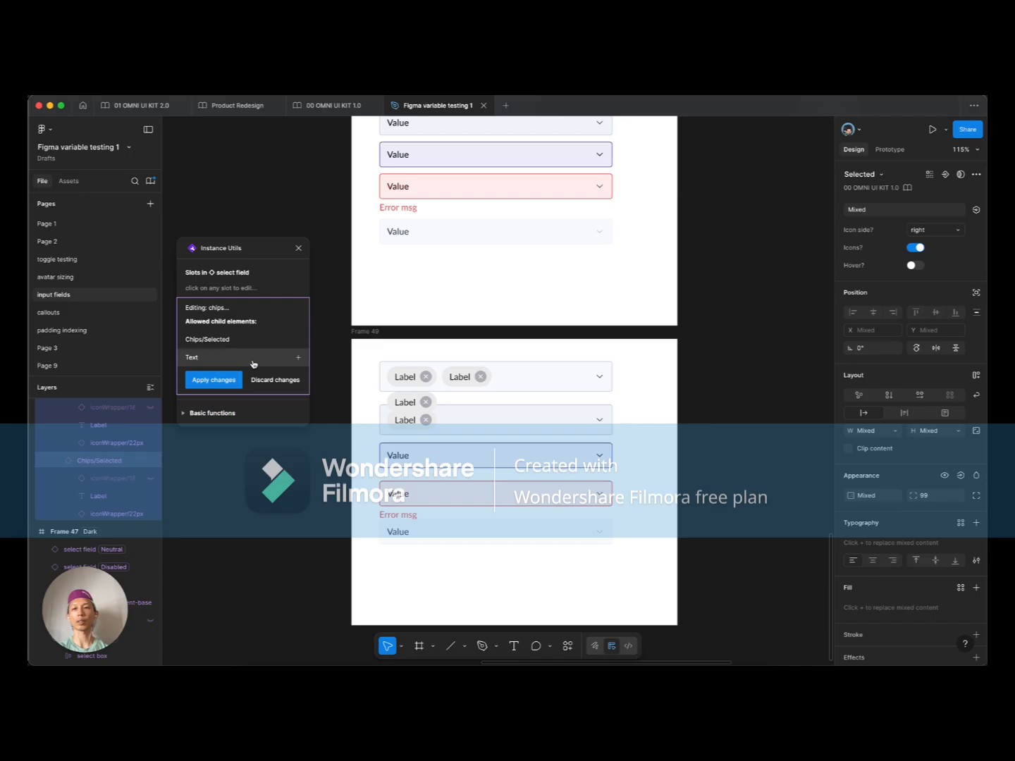
left_click(243, 342)
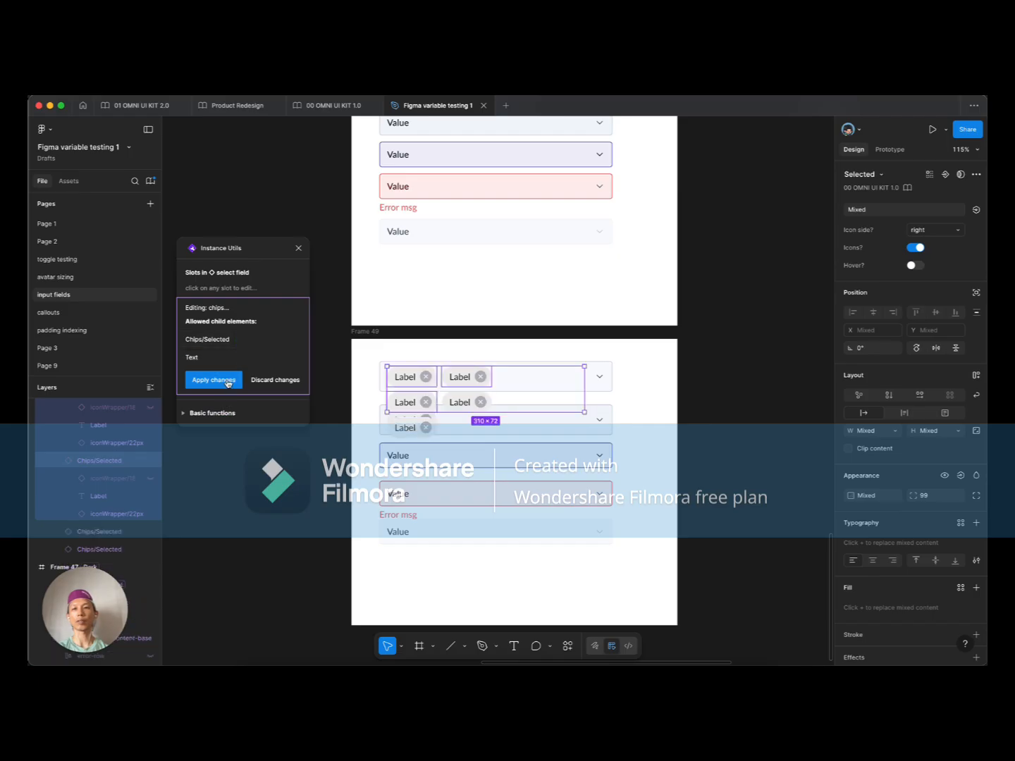
left_click(213, 380)
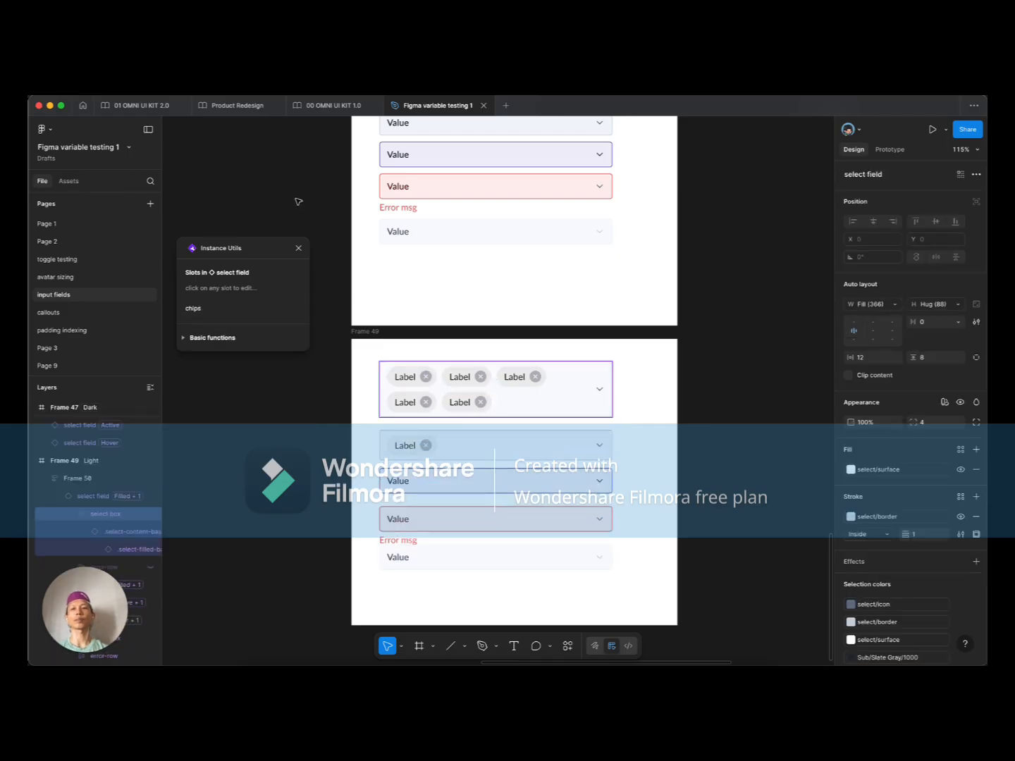
left_click(299, 250)
left_click(328, 371)
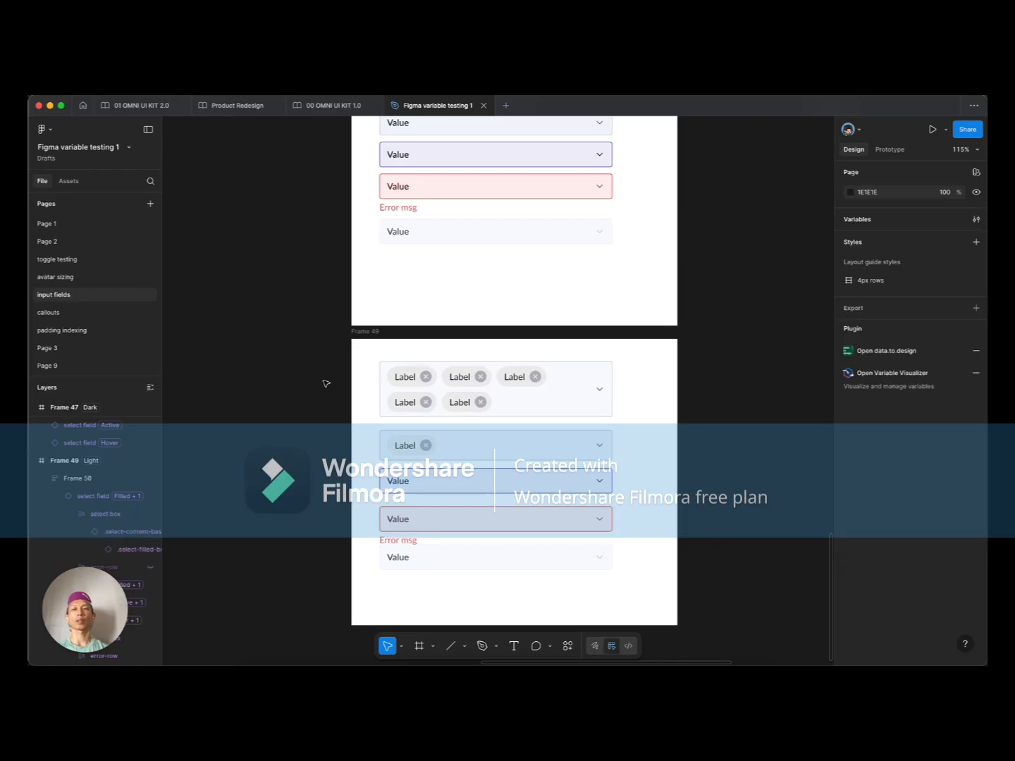
scroll(327, 391, "down", 5)
left_click_drag(299, 377, 541, 471)
left_click_drag(403, 333, 515, 457)
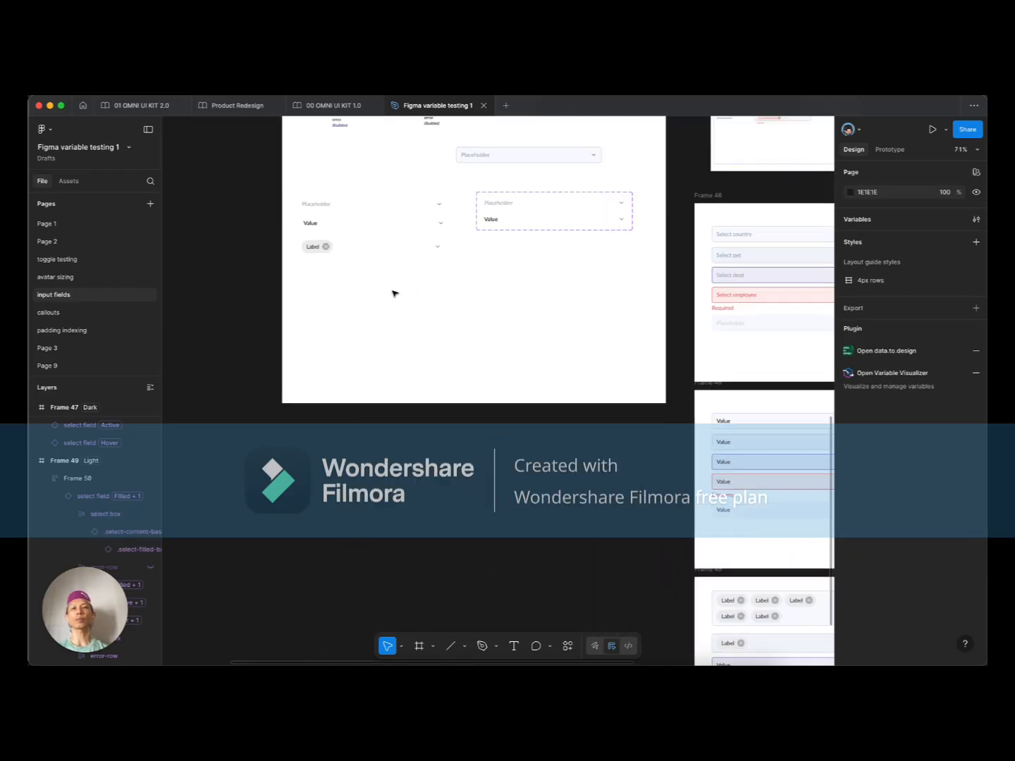
scroll(333, 261, "up", 5)
left_click(341, 353)
scroll(339, 355, "up", 4)
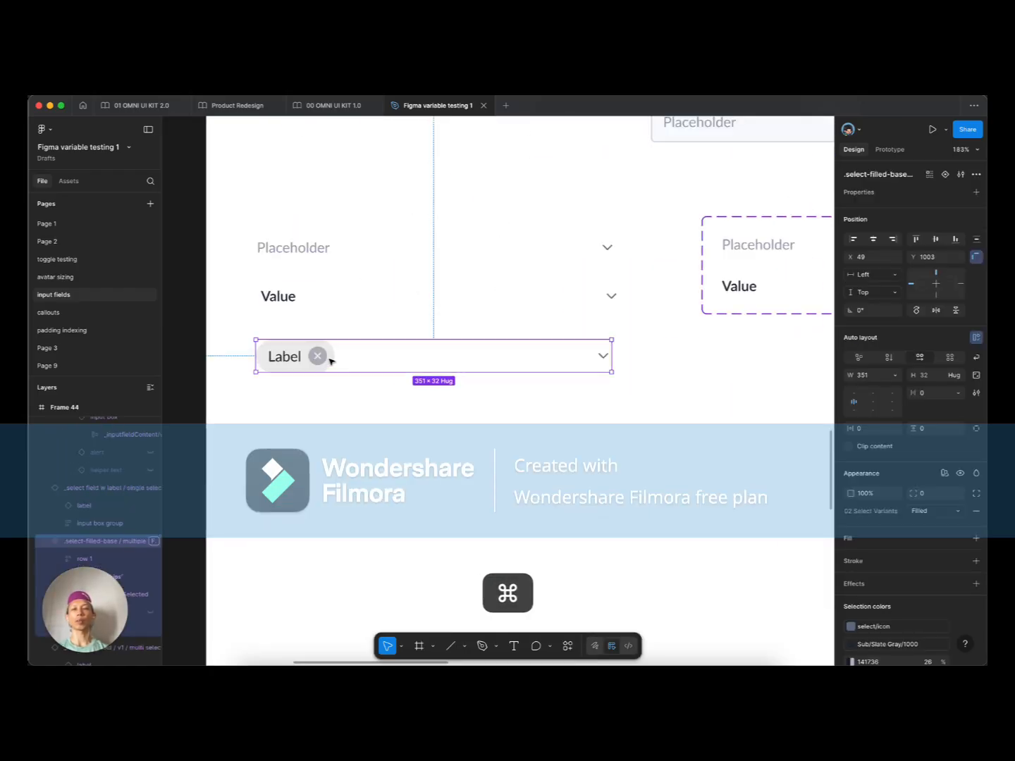
left_click(285, 358)
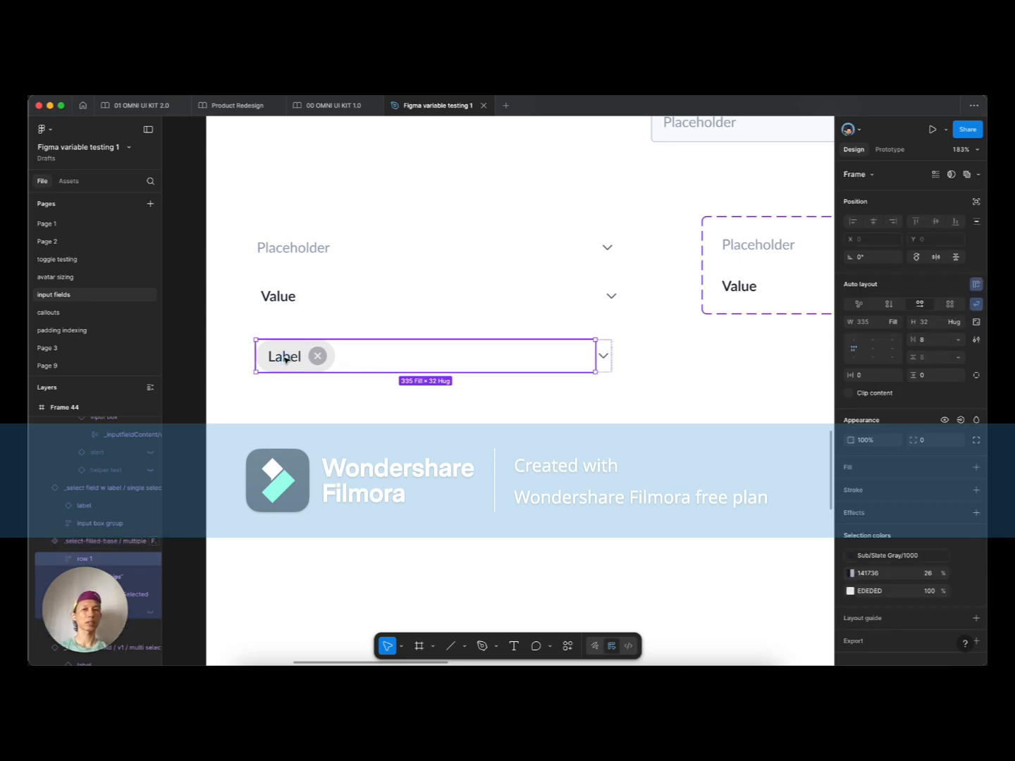
left_click(339, 402)
scroll(325, 398, "down", 2)
left_click(310, 362)
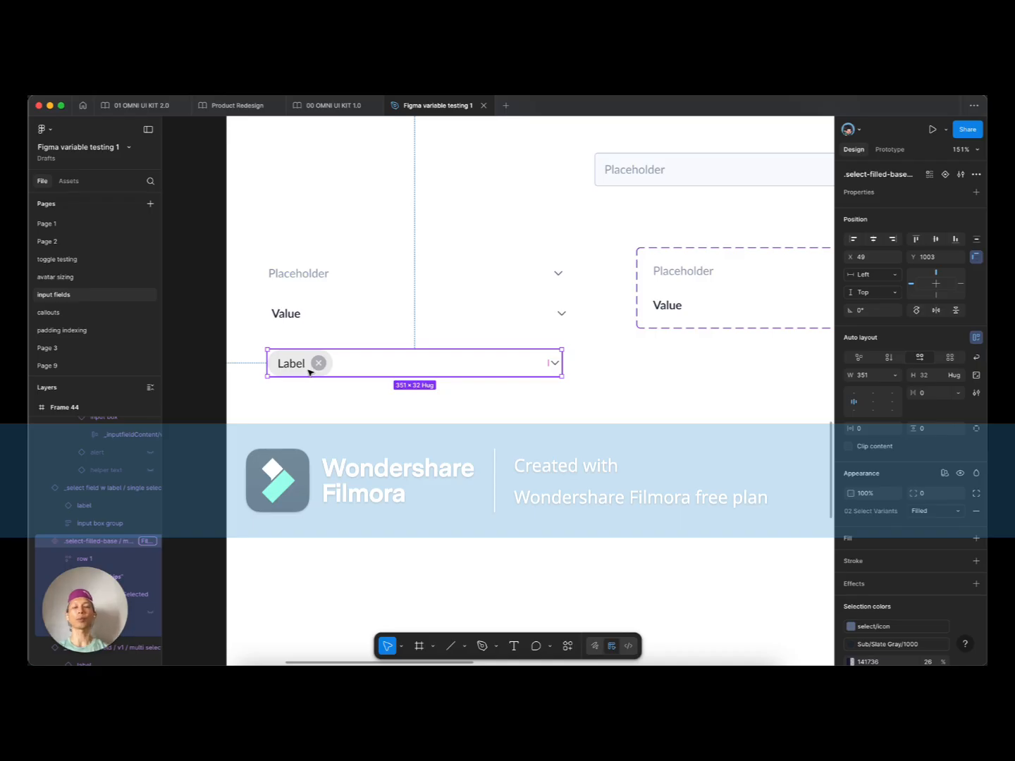
scroll(360, 404, "down", 3)
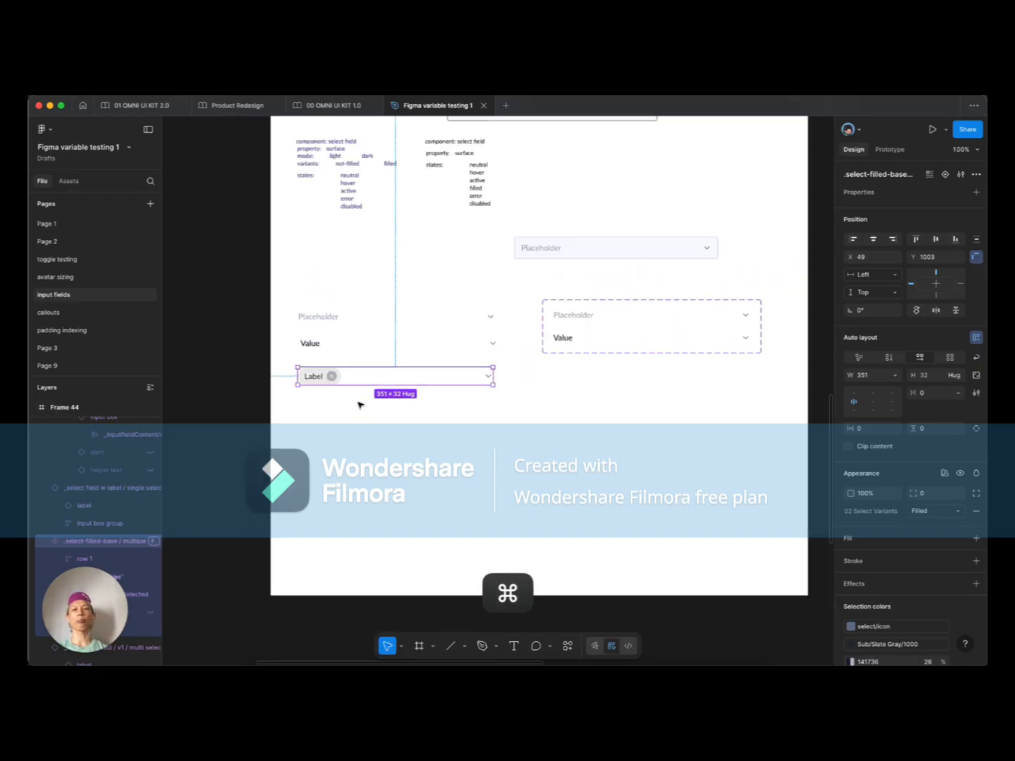
scroll(341, 410, "down", 3)
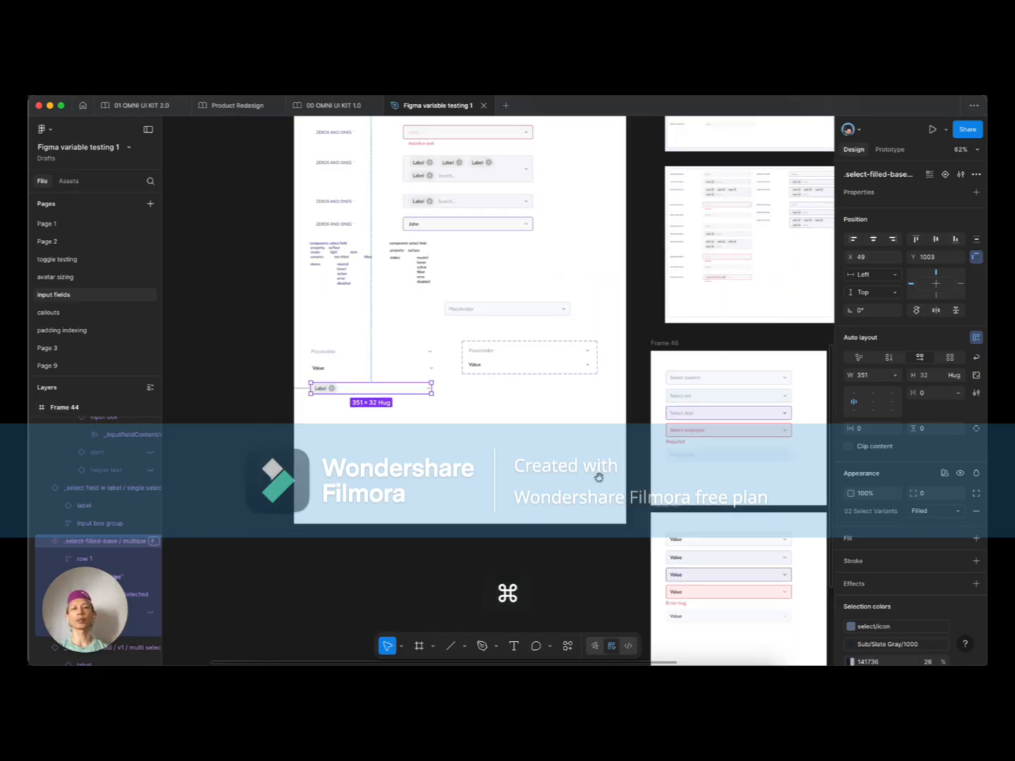
scroll(599, 469, "right", 4)
scroll(578, 465, "up", 5)
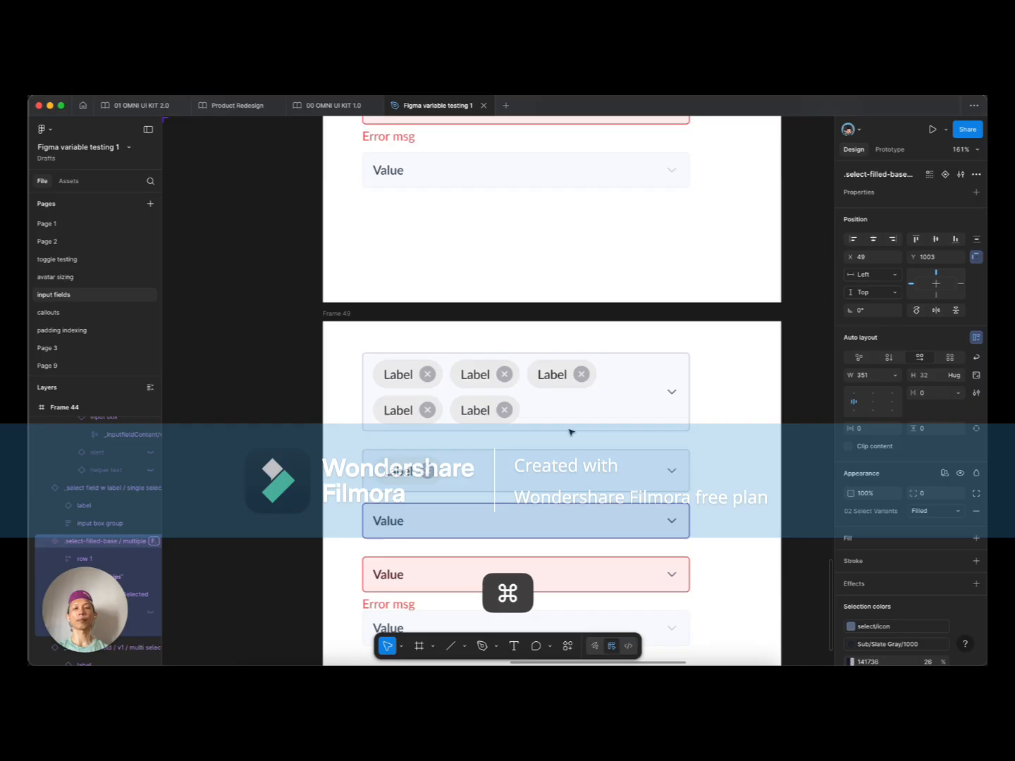
Step: Set the second, filled select field's height to Hug contents, growing it from 40 to 48
left_click(472, 406)
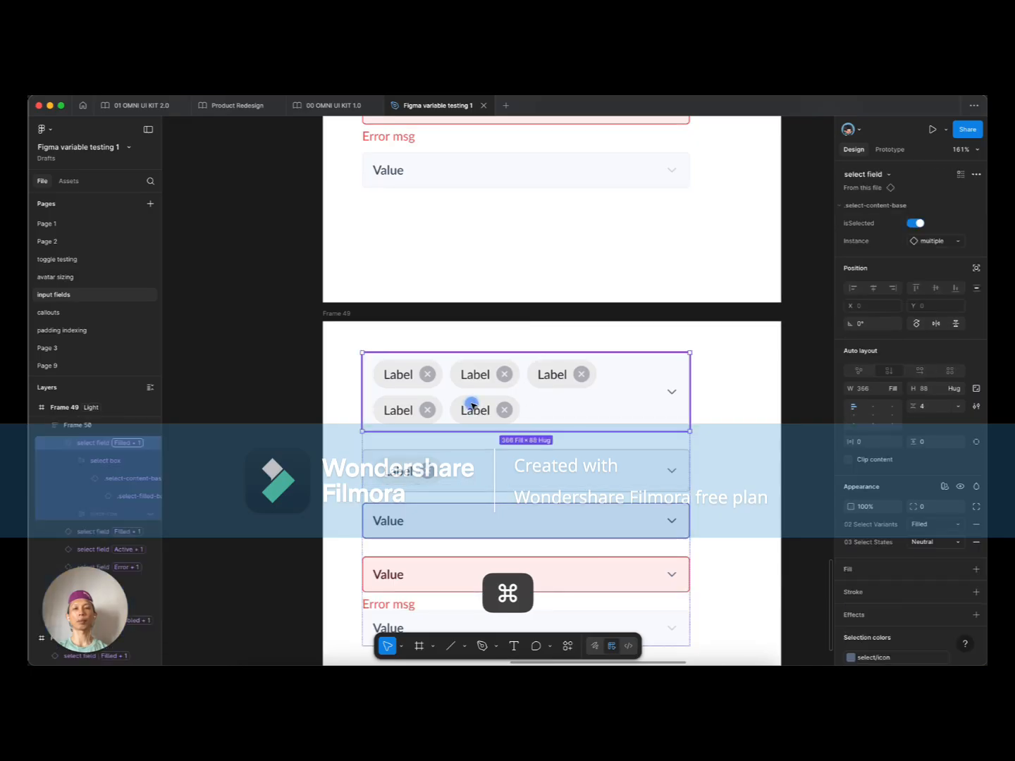
left_click(432, 459)
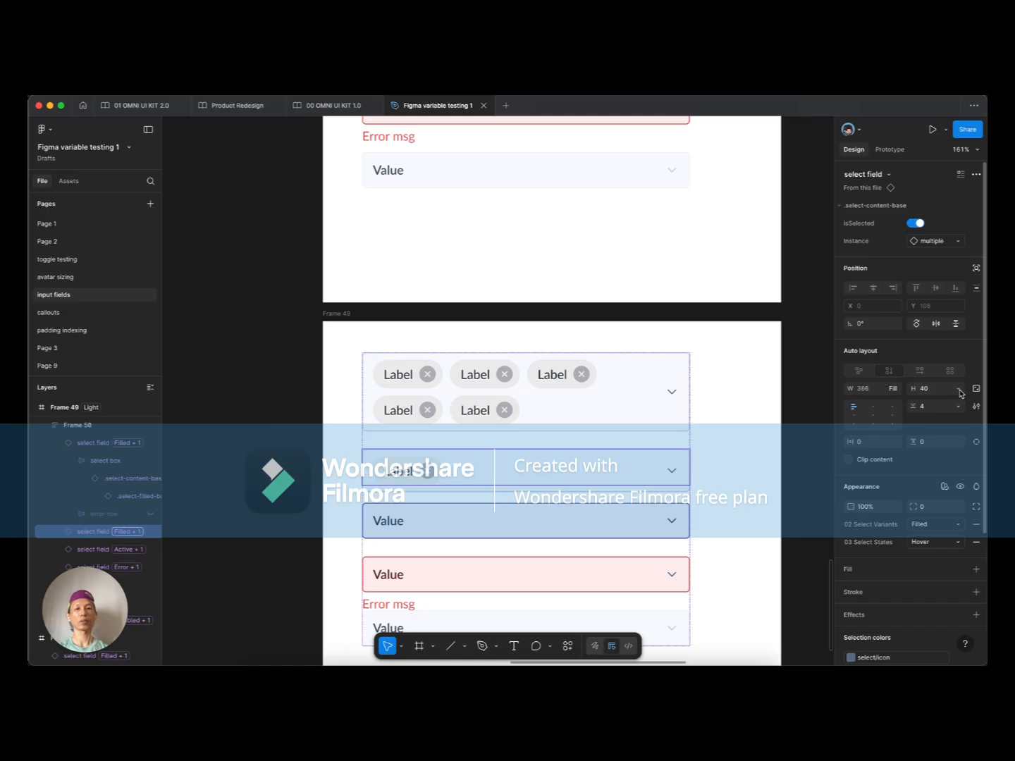
left_click(959, 393)
left_click(927, 403)
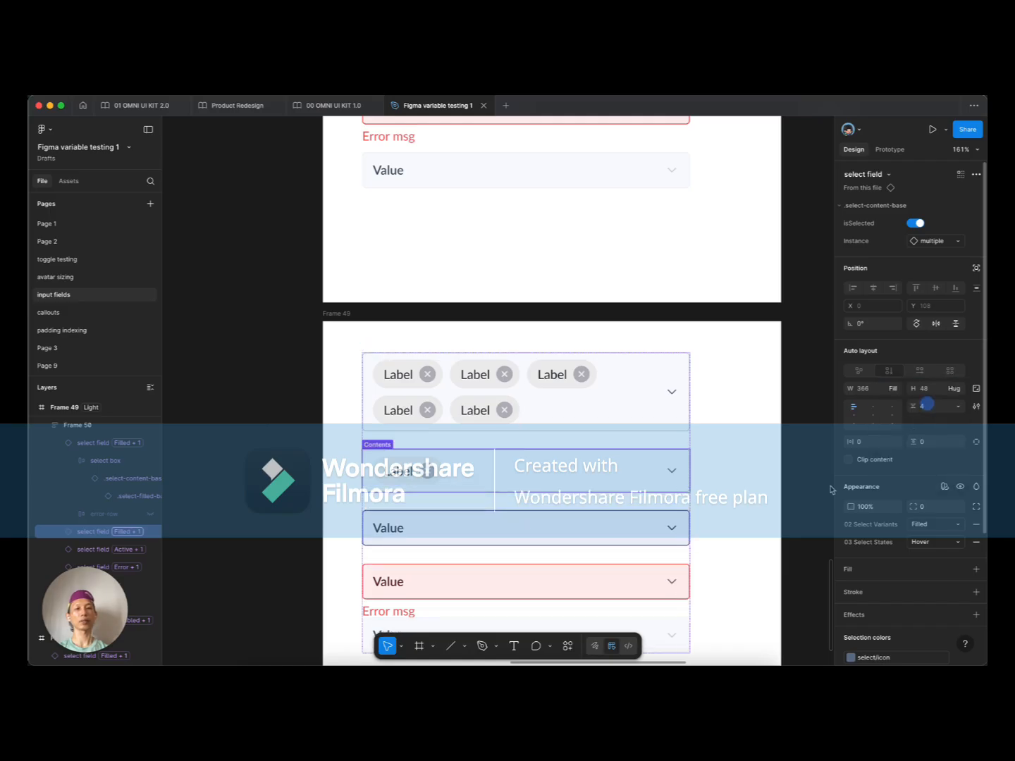
left_click(641, 538)
scroll(720, 497, "down", 5)
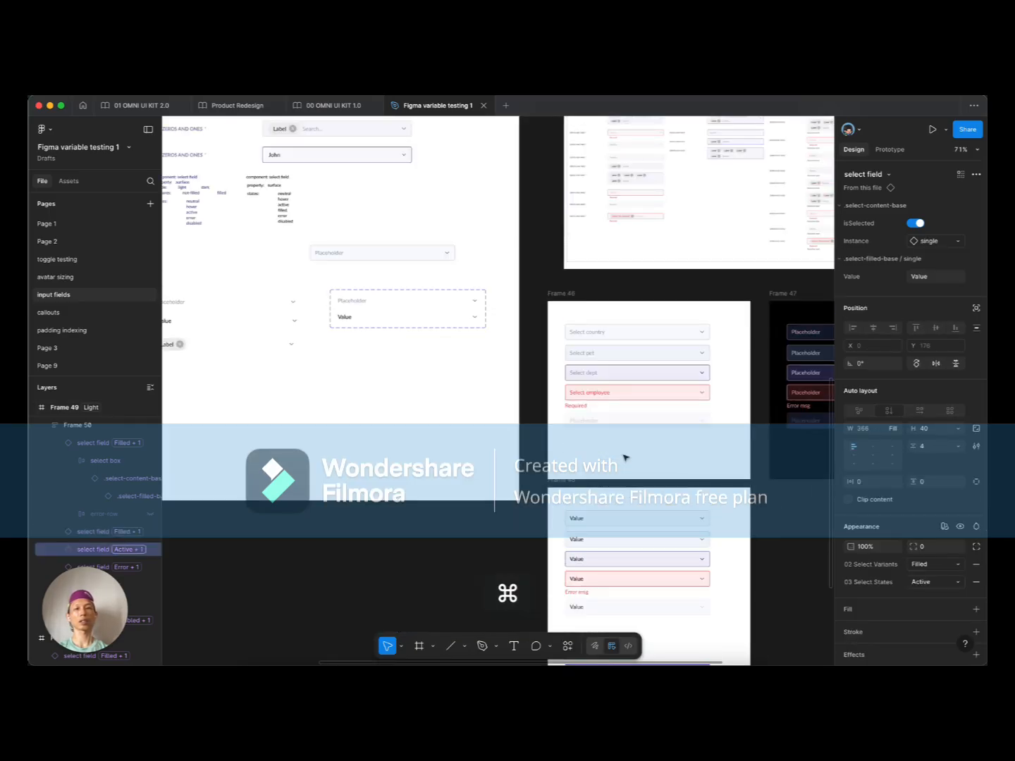
scroll(535, 423, "up", 3)
scroll(340, 380, "up", 5)
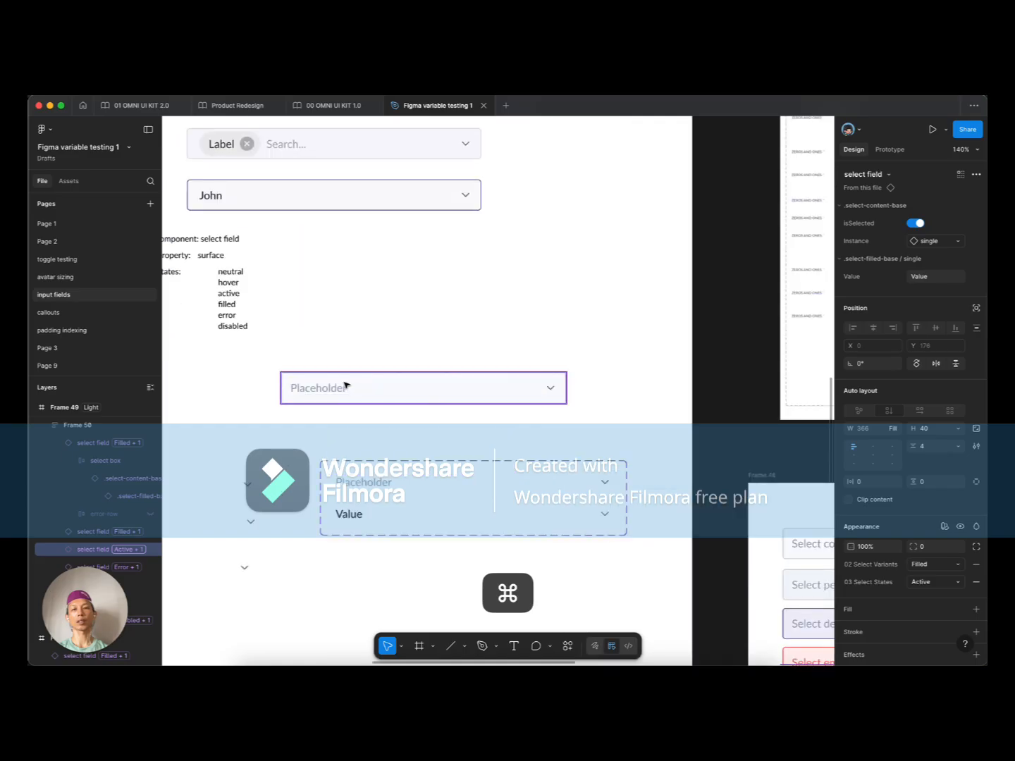
left_click(346, 385, "super")
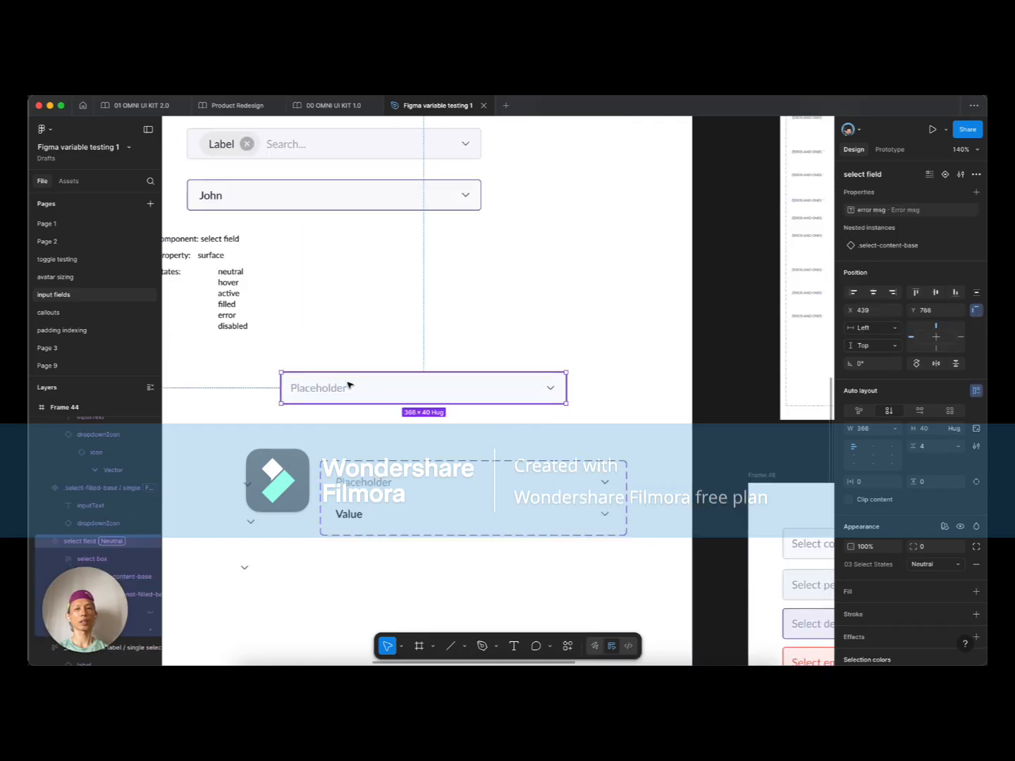
double_click(340, 388)
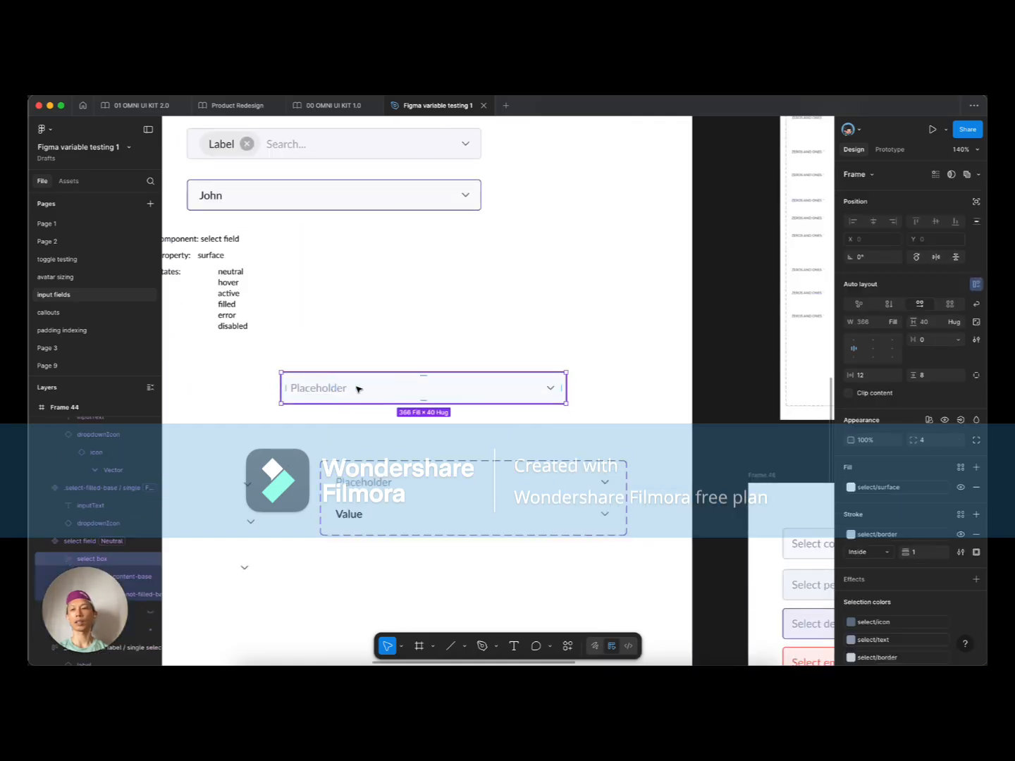
left_click(487, 388)
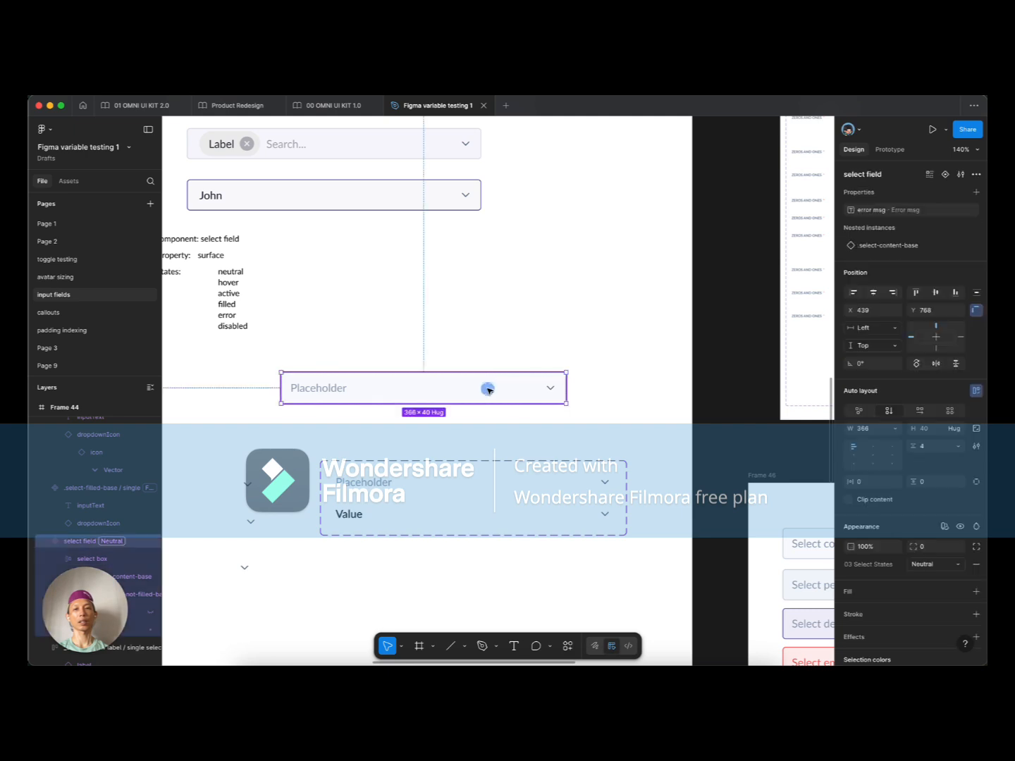
left_click(959, 429)
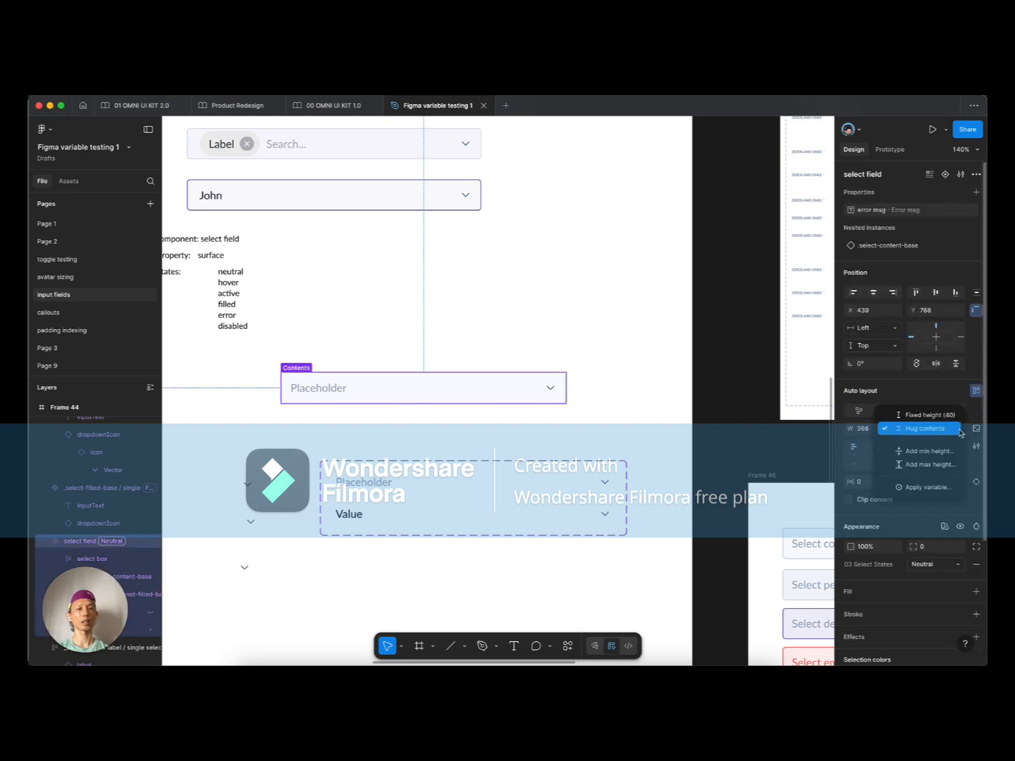
left_click(950, 427)
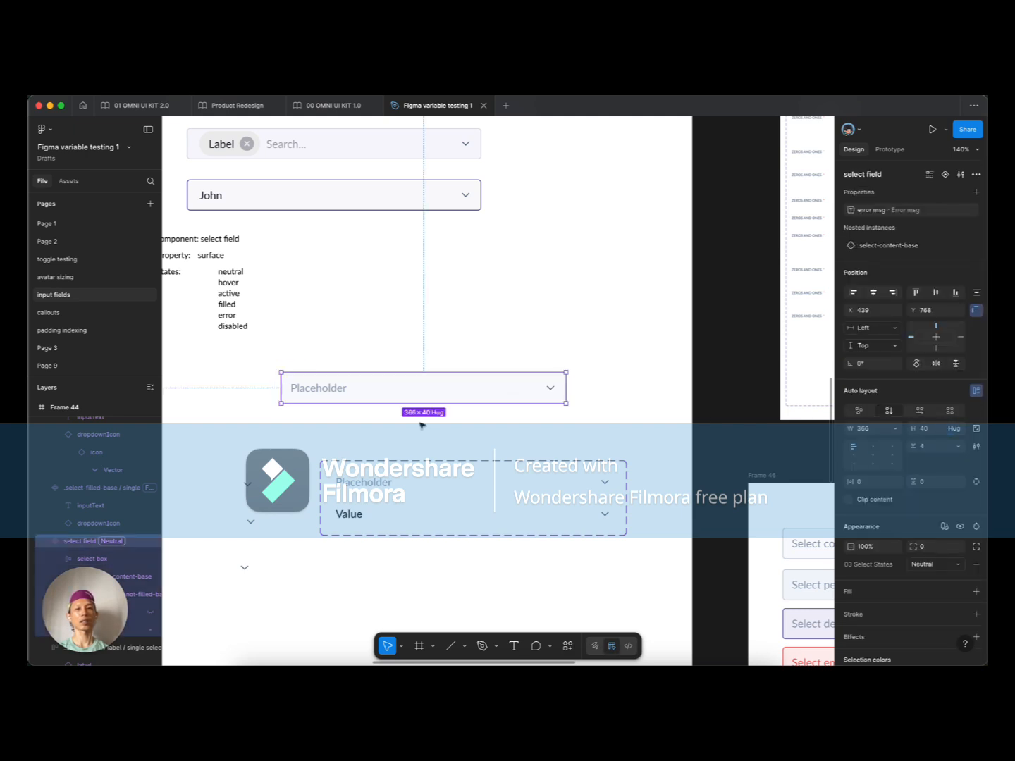
left_click(406, 412)
scroll(403, 411, "down", 5)
left_click_drag(487, 299, 409, 256)
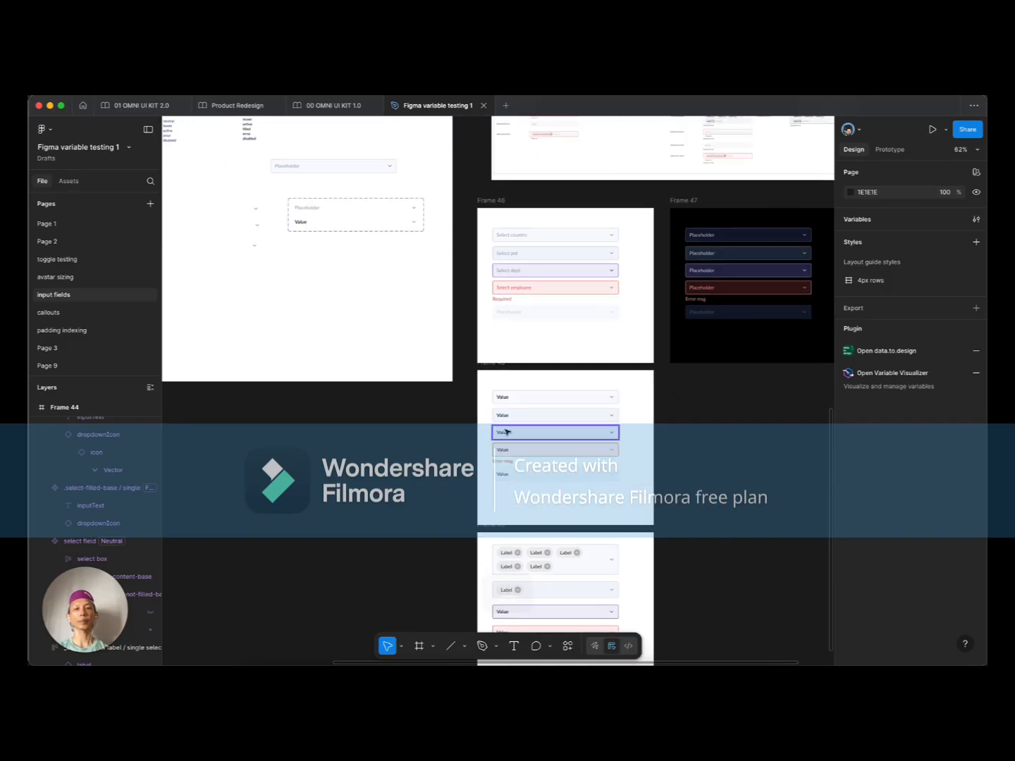
scroll(375, 270, "up", 2)
scroll(346, 269, "up", 3)
left_click(351, 198)
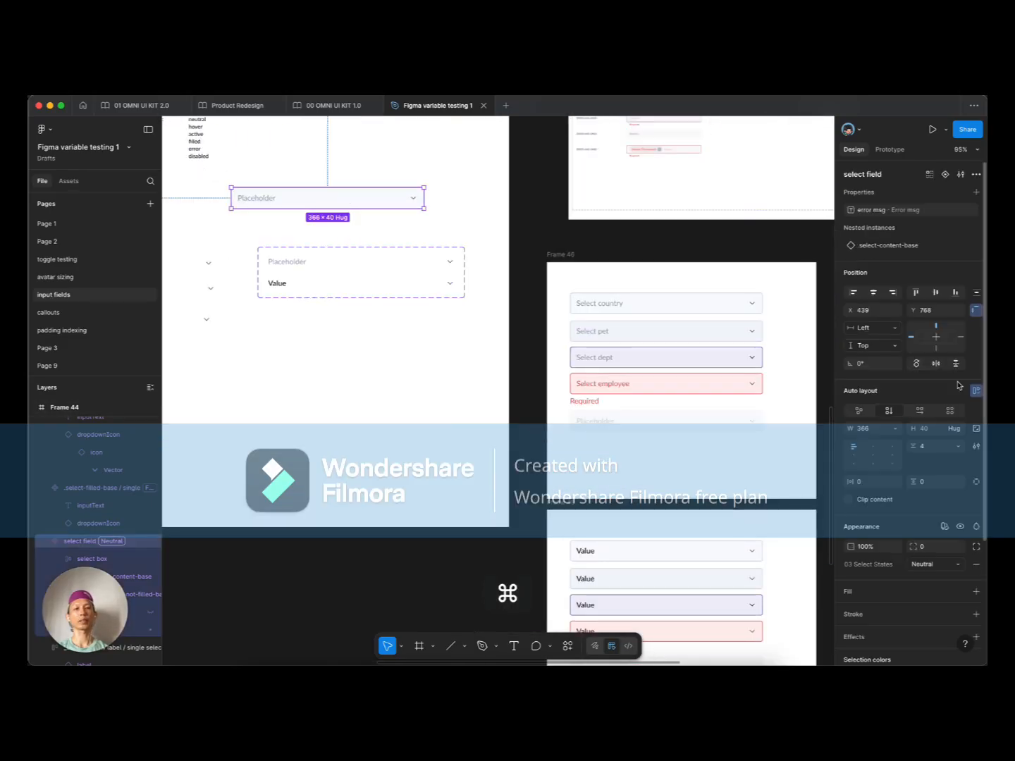
left_click(958, 434)
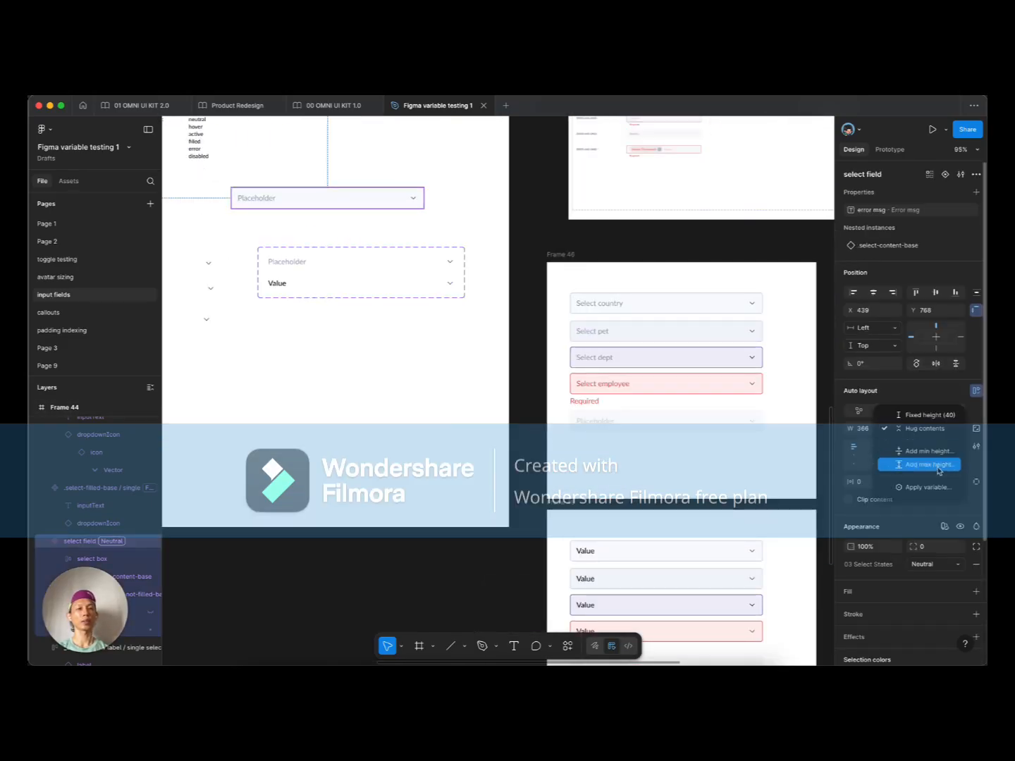
left_click(937, 454)
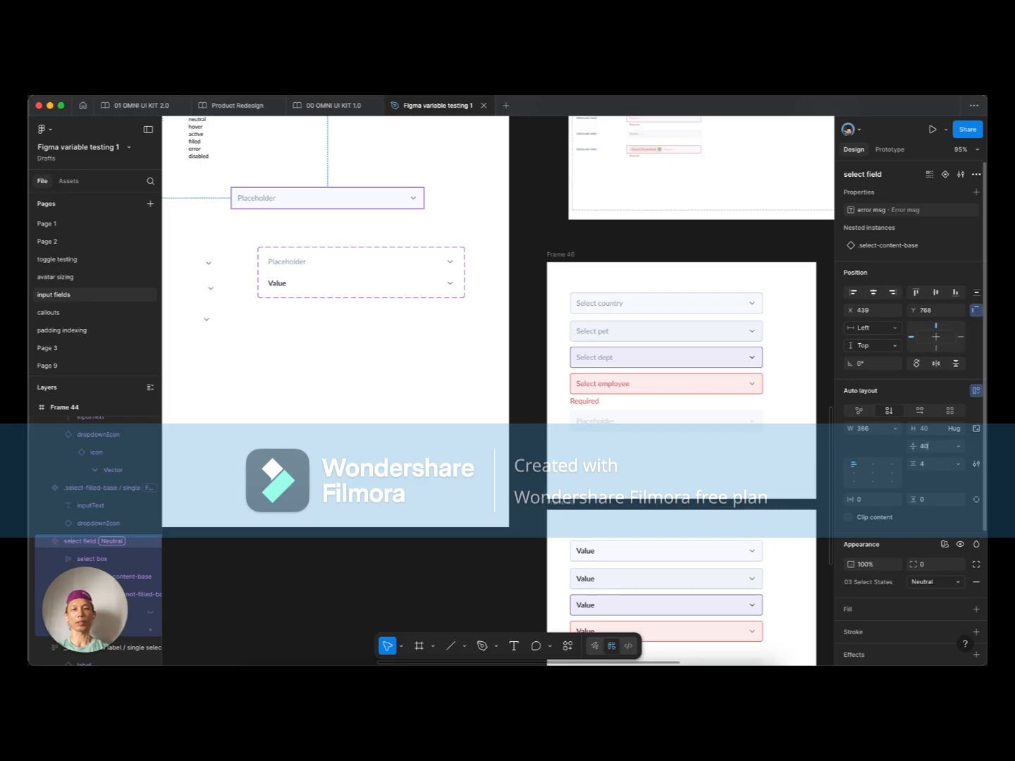
key("Return")
left_click(435, 374)
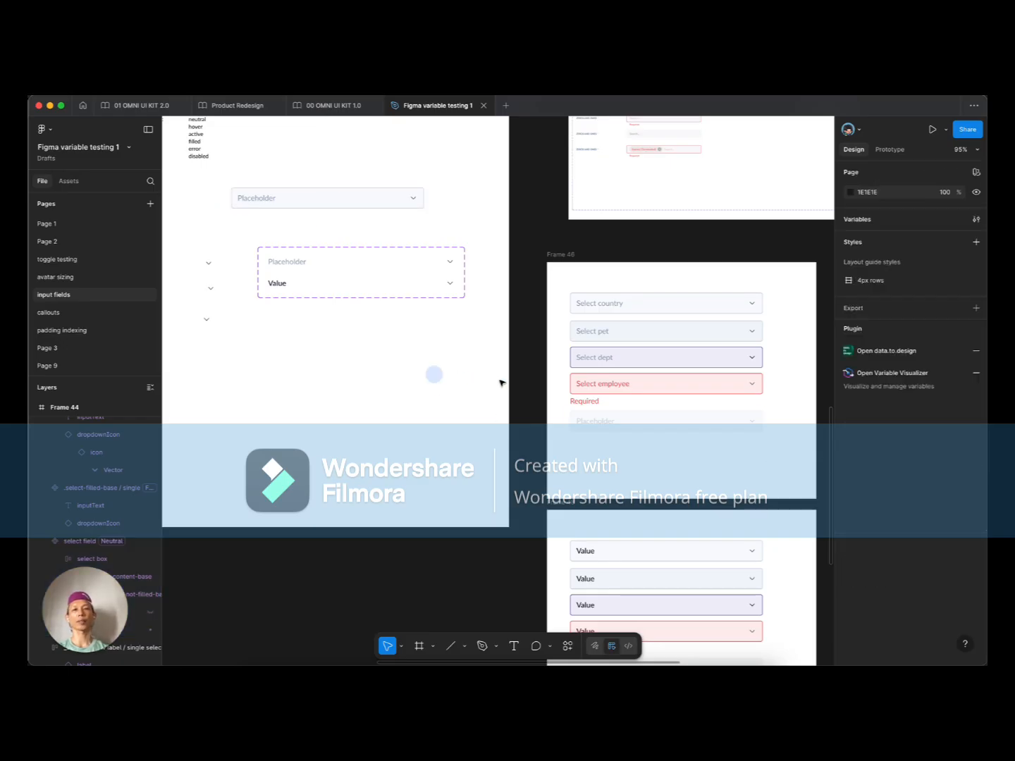
scroll(528, 388, "right", 2)
left_click(538, 386)
scroll(435, 383, "down", 10)
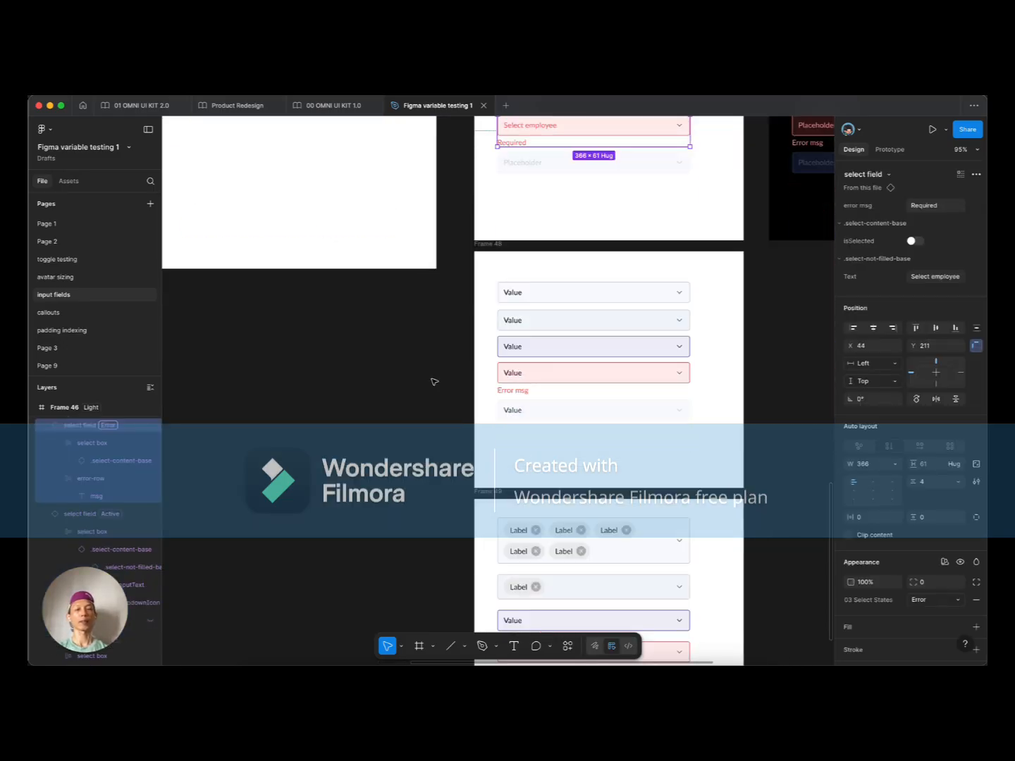
scroll(459, 403, "up", 5)
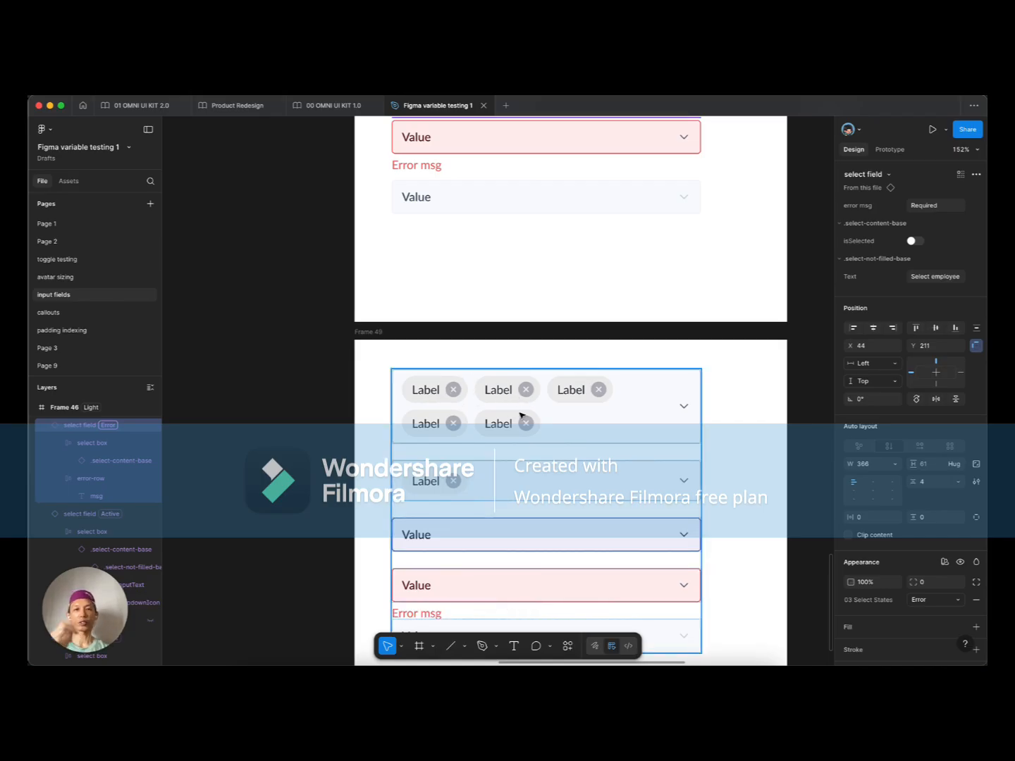
scroll(393, 404, "down", 5)
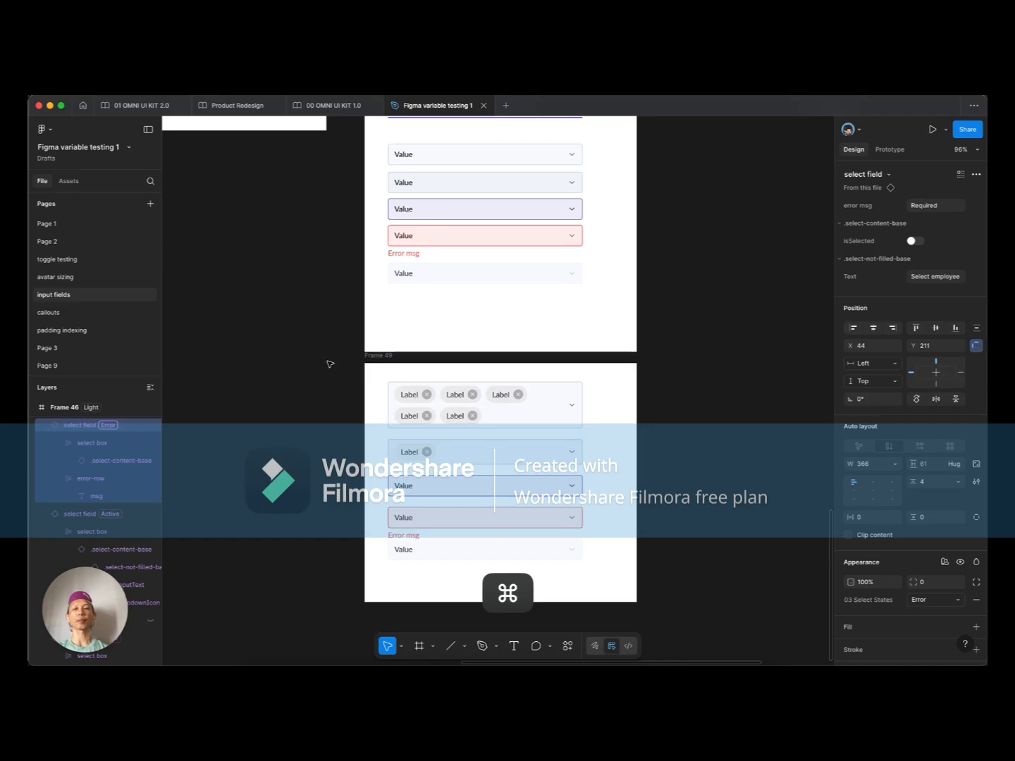
scroll(408, 358, "left", 6)
scroll(411, 360, "up", 3)
left_click(333, 232)
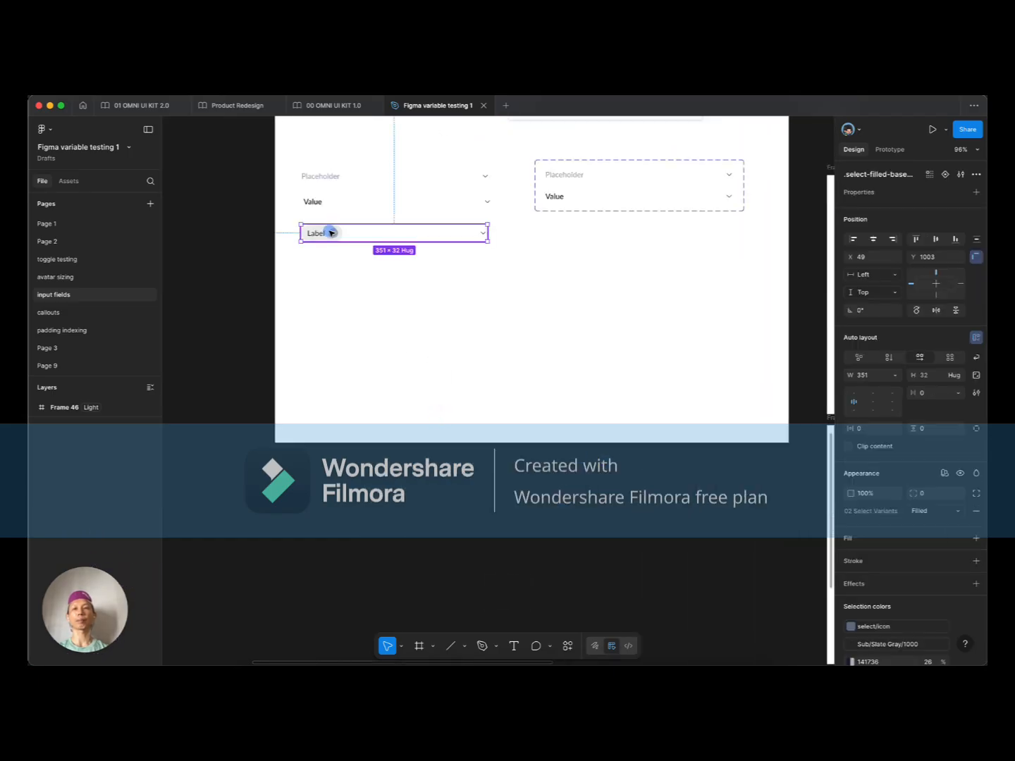
scroll(410, 317, "up", 3)
scroll(352, 310, "up", 5)
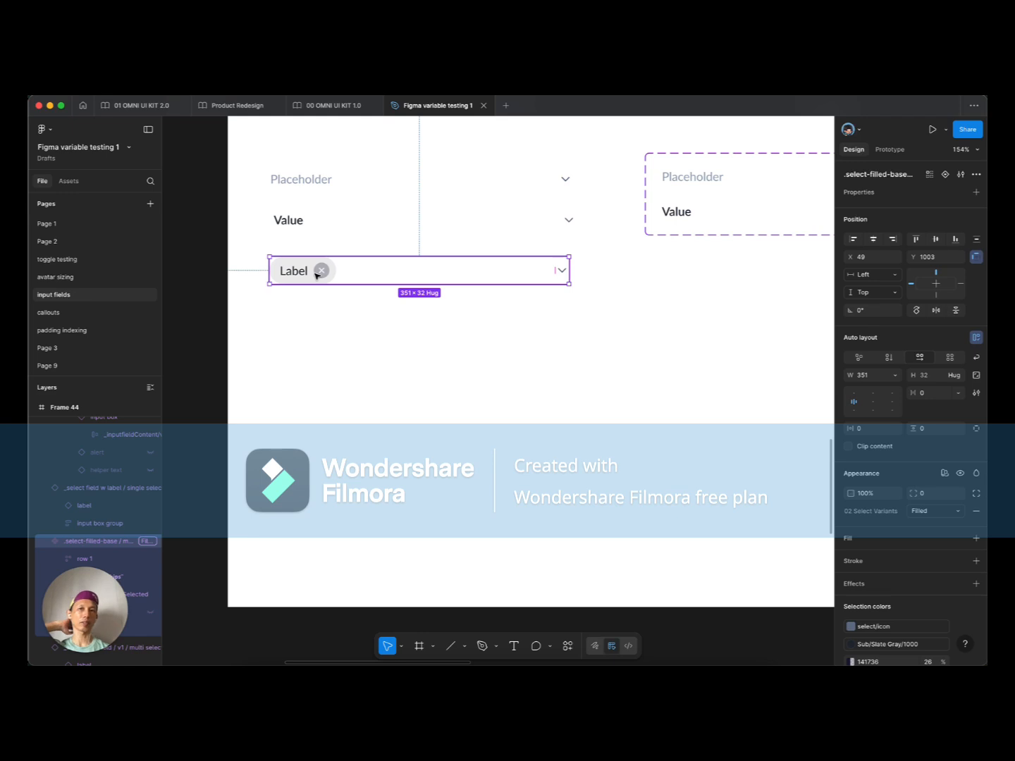
scroll(347, 306, "down", 5)
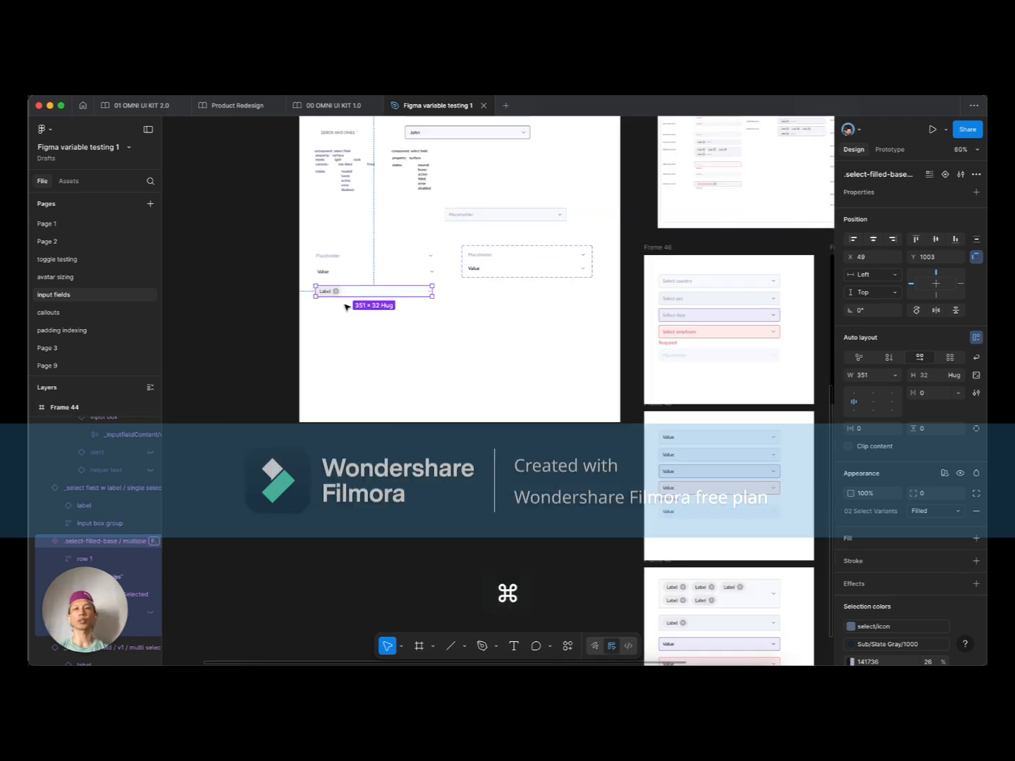
left_click(478, 326)
left_click_drag(543, 326, 390, 279)
scroll(421, 314, "down", 3)
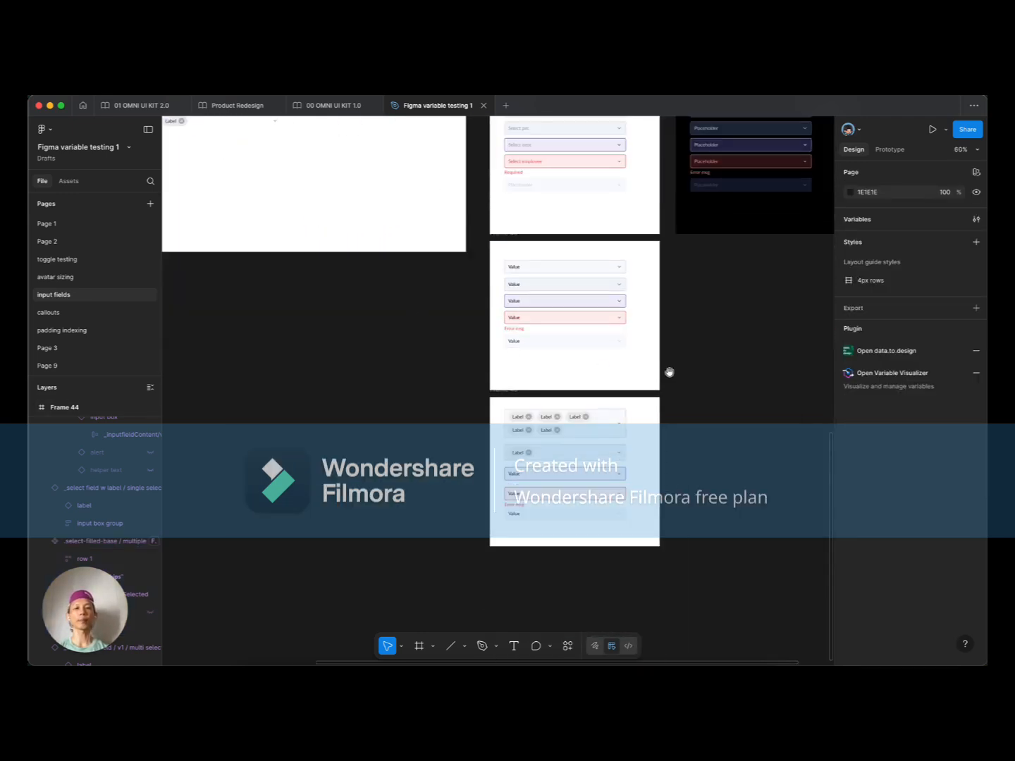
left_click_drag(670, 372, 512, 371)
scroll(542, 349, "up", 1)
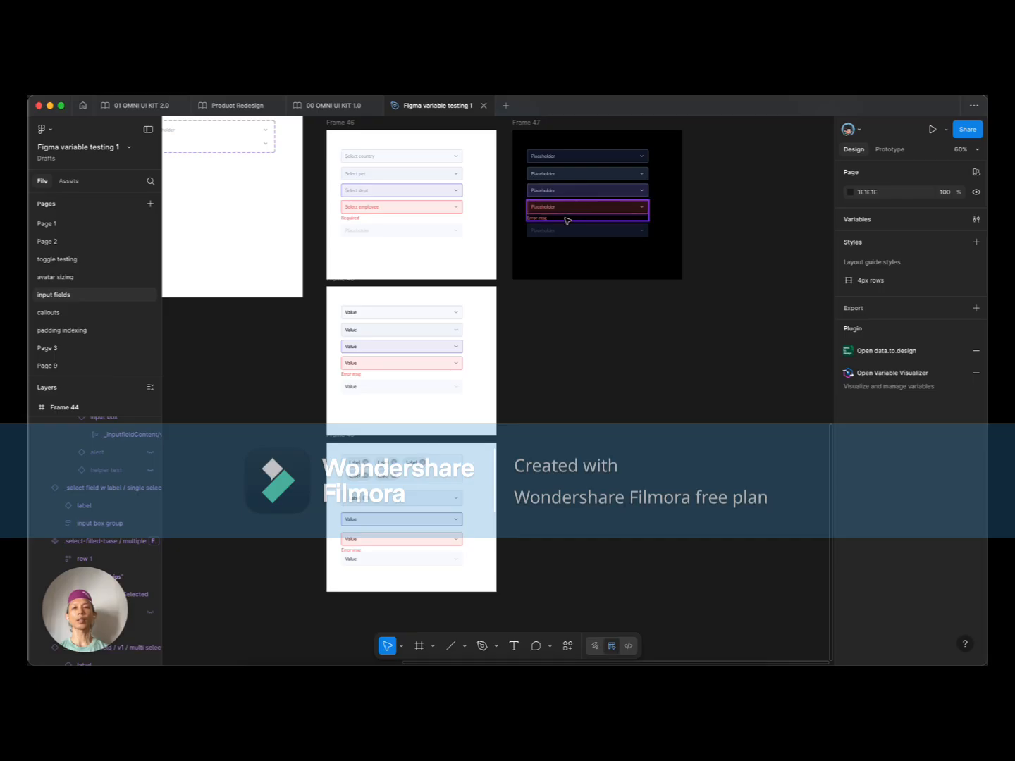
Step: Duplicate Frame 49 to its right as Frame 50 and switch its variable mode to Dark
scroll(473, 315, "up", 1)
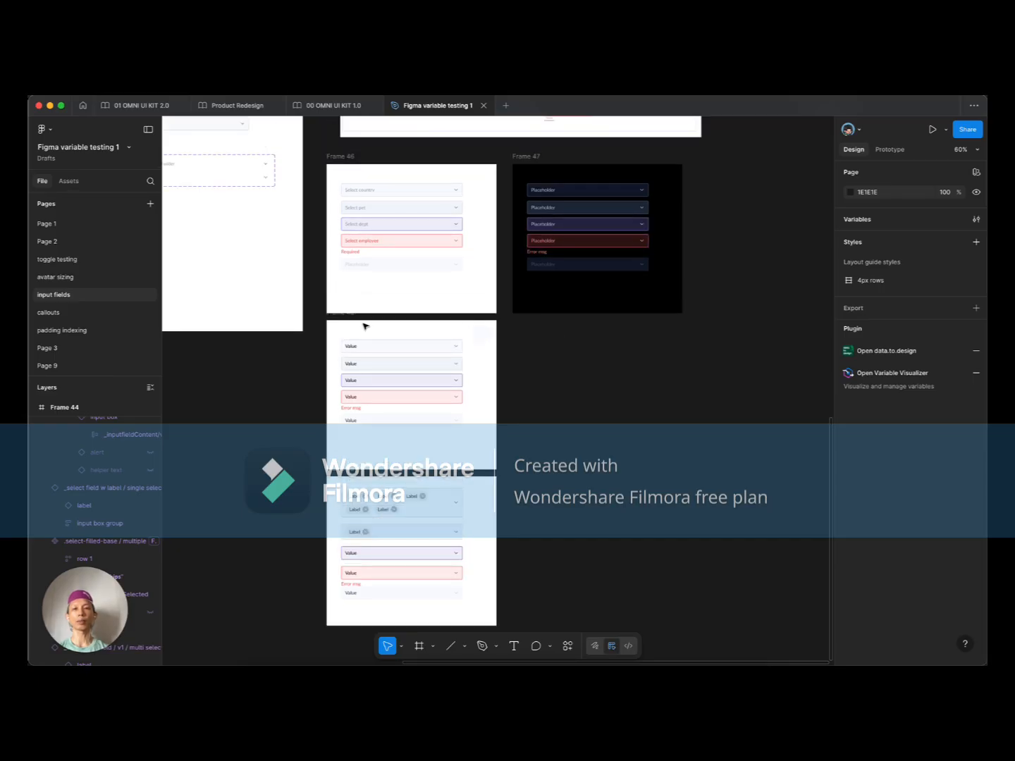
scroll(358, 324, "up", 3)
scroll(358, 338, "down", 3)
left_click_drag(328, 377, 617, 377)
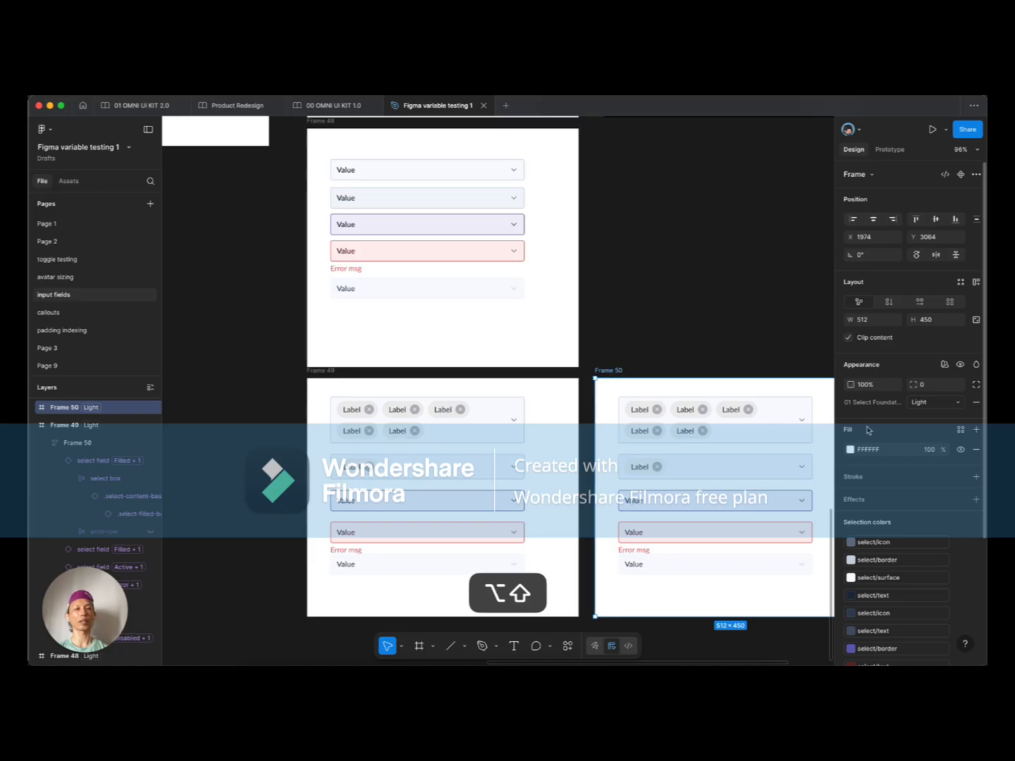
left_click(879, 450)
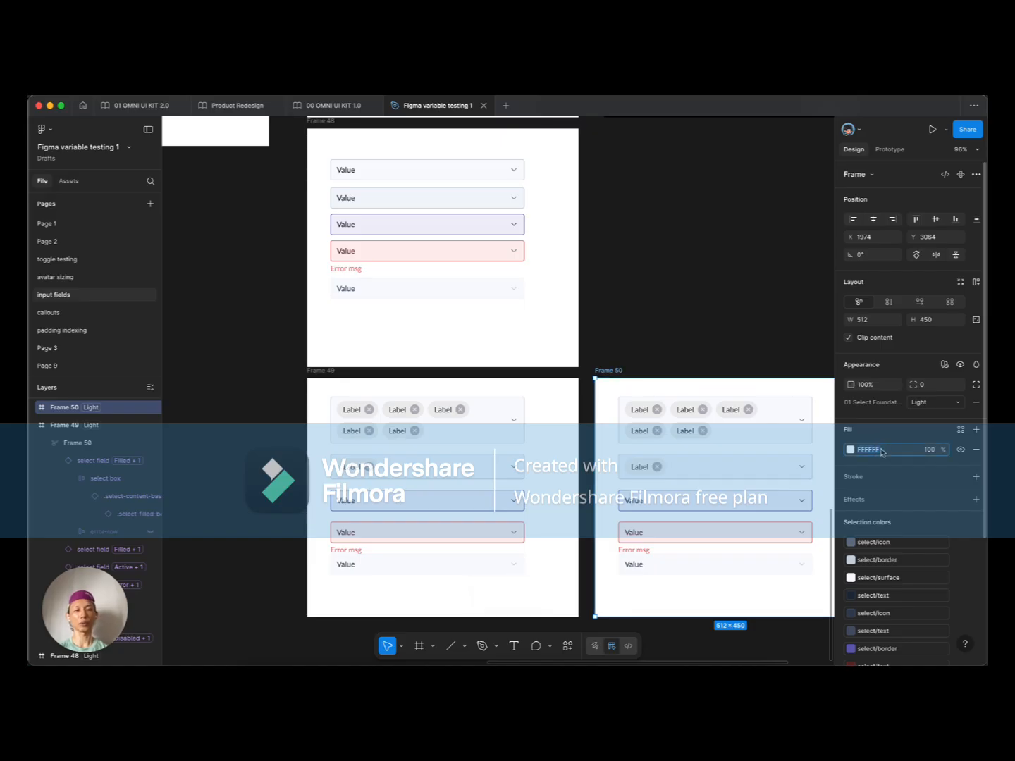
left_click(945, 403)
left_click(929, 415)
left_click(680, 340)
Step: Inspect Frame 50's multi-chip field down to a single Label chip in its slot
scroll(679, 339, "right", 5)
scroll(680, 340, "down", 1)
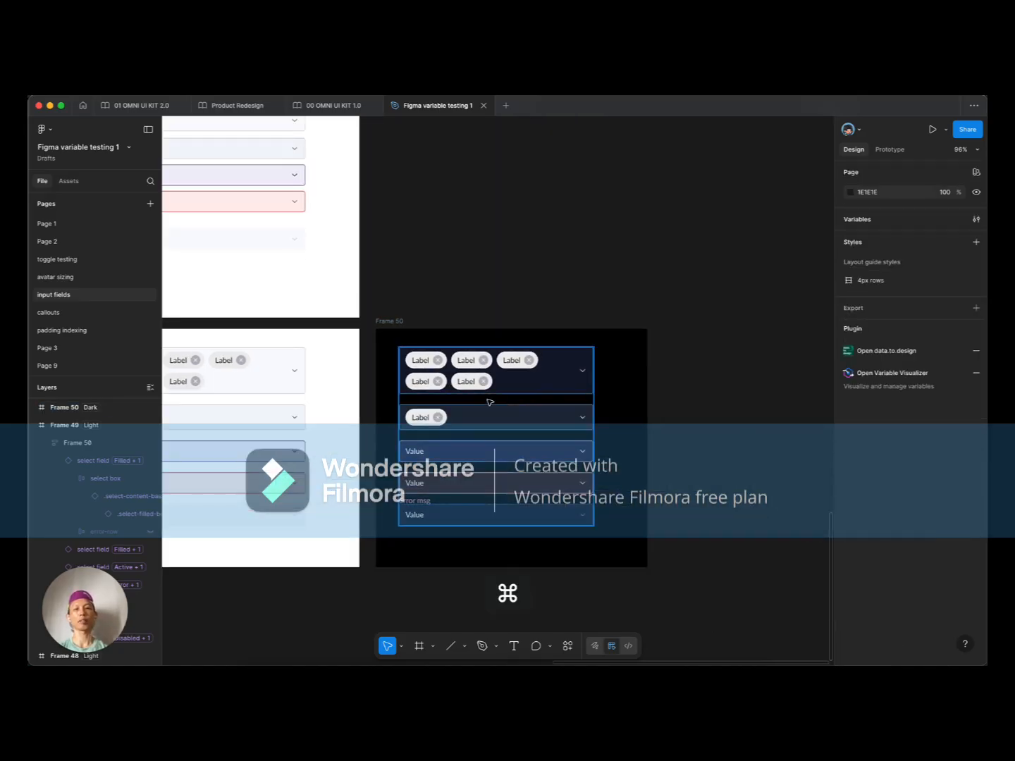
scroll(491, 402, "up", 5)
left_click(466, 332)
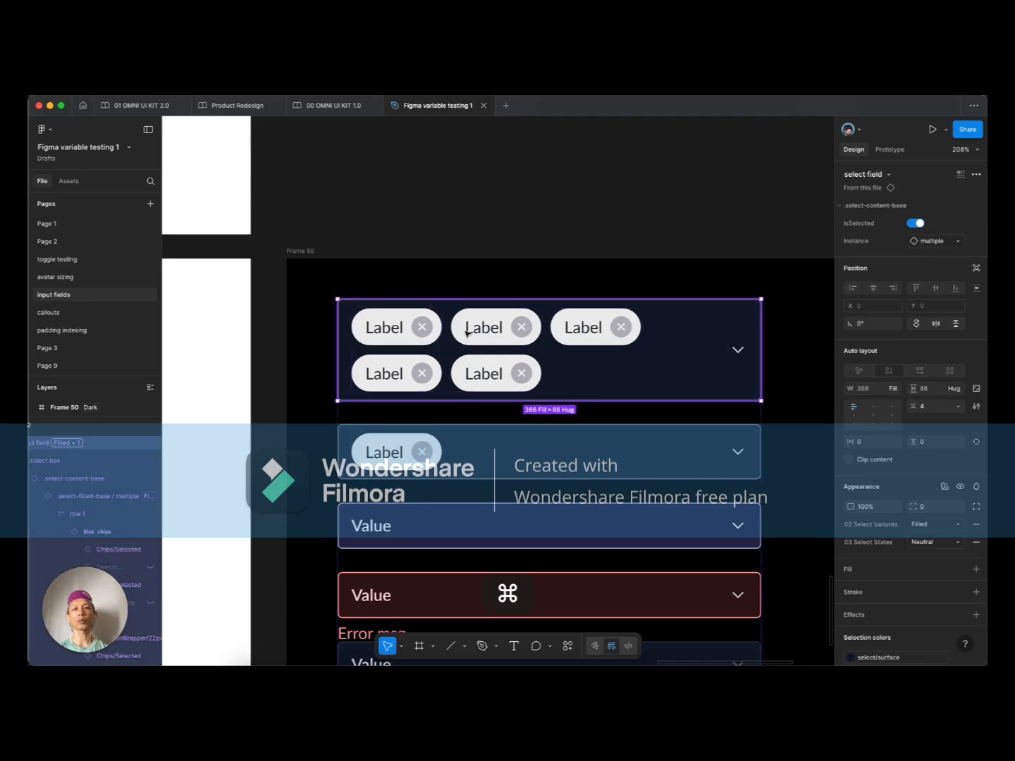
double_click(465, 332)
double_click(463, 333)
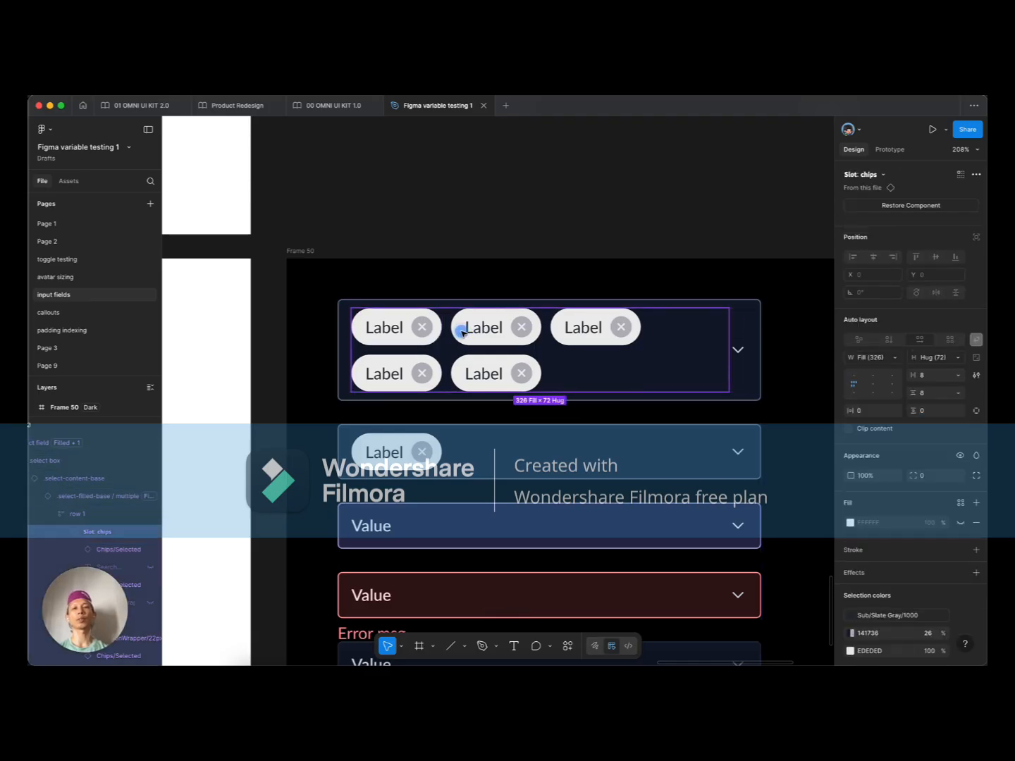
double_click(462, 333)
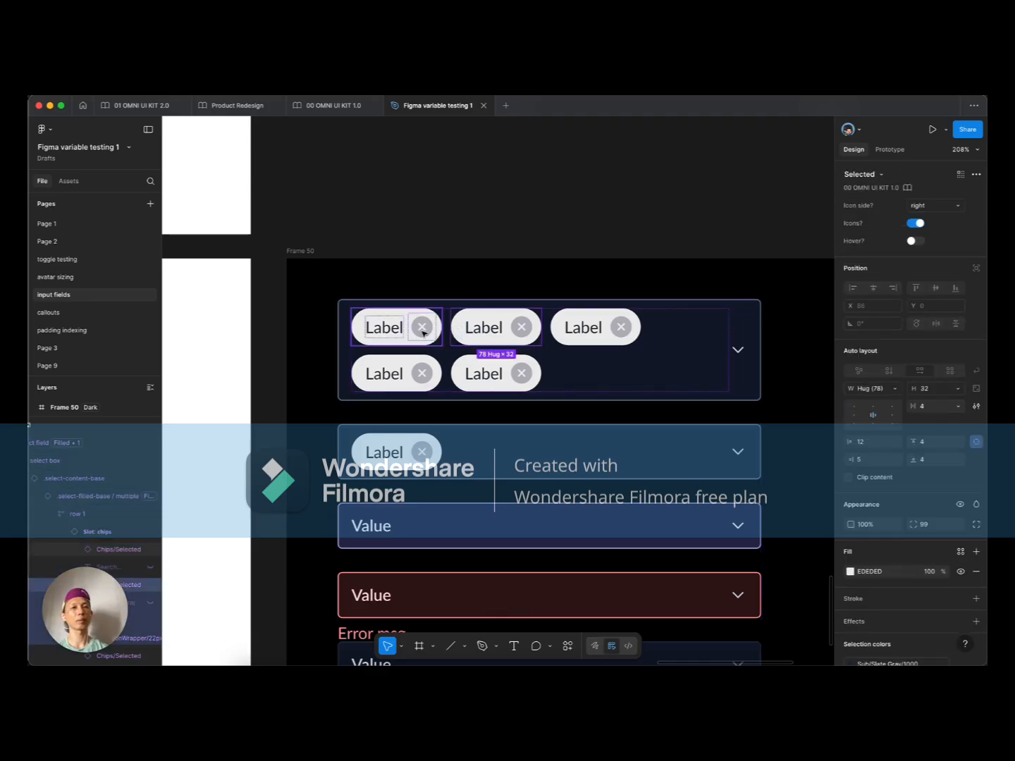
scroll(472, 339, "down", 5)
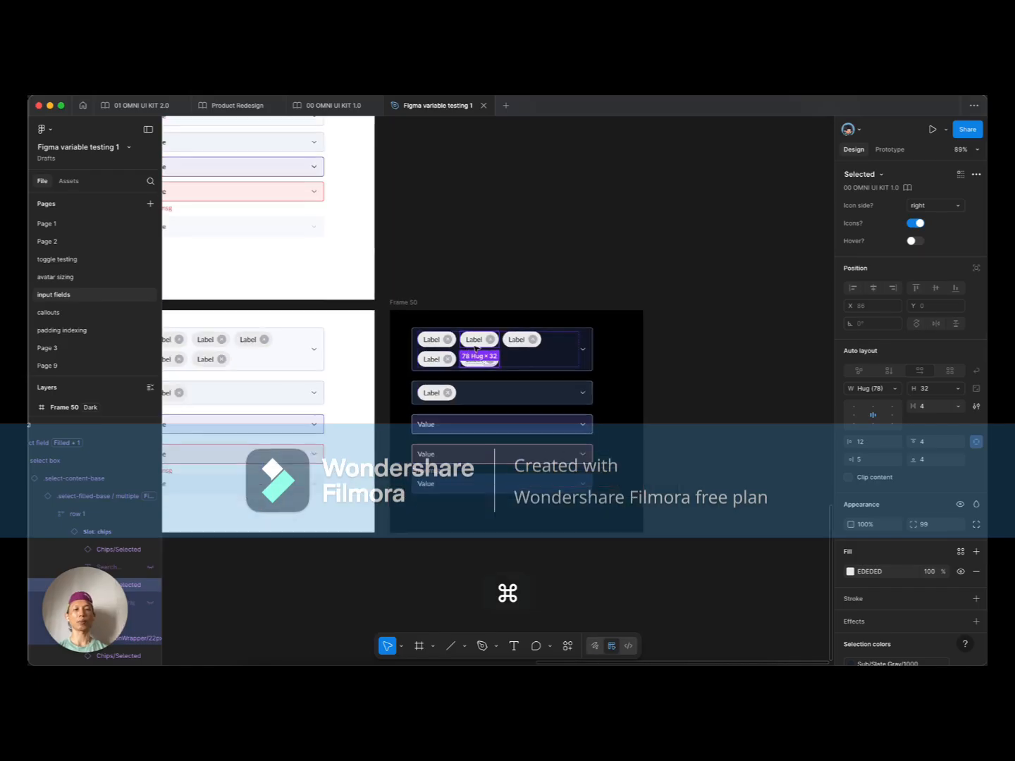
left_click(721, 327)
scroll(684, 362, "down", 3)
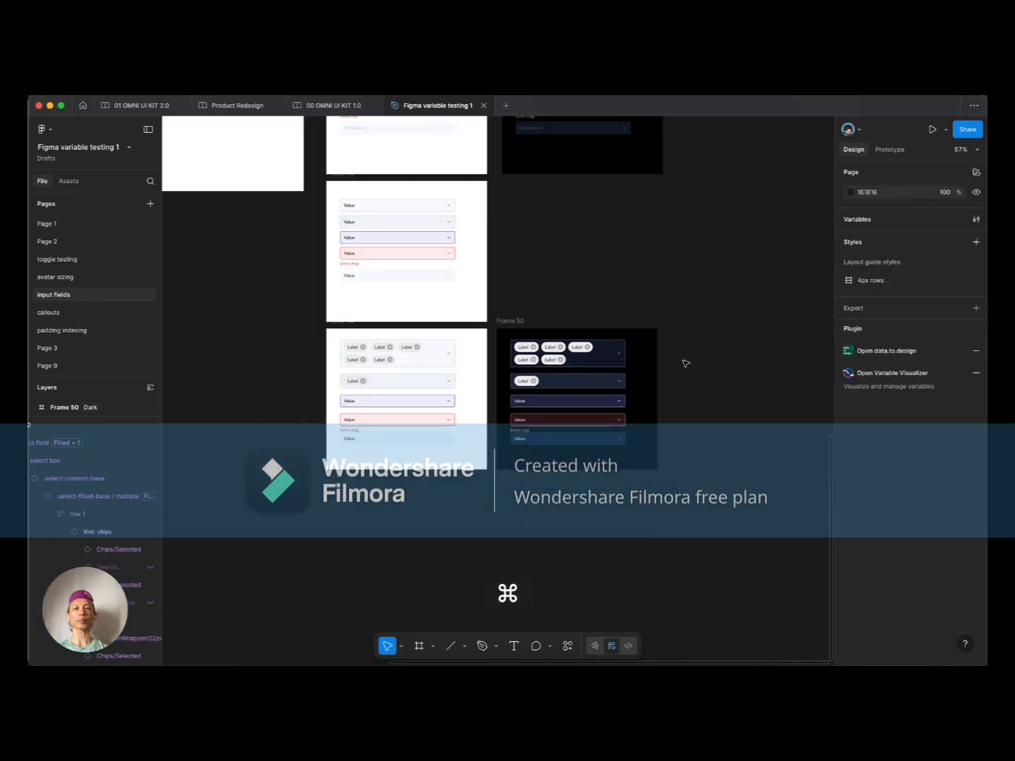
left_click_drag(669, 403, 702, 403)
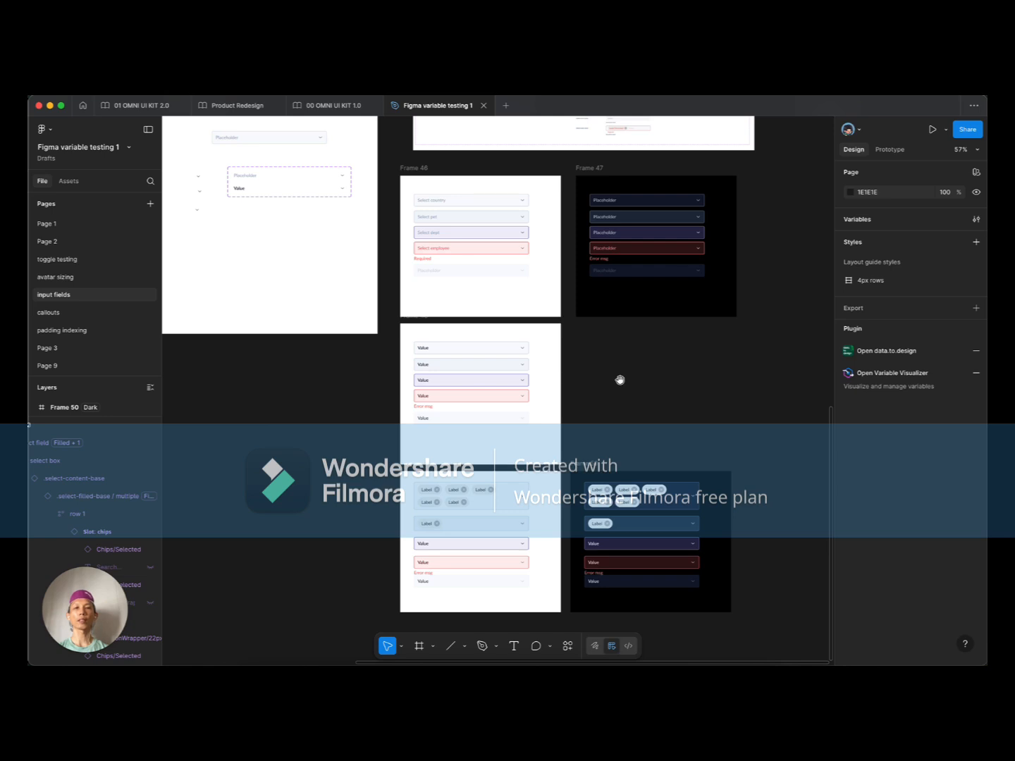
left_click_drag(619, 379, 735, 434)
left_click_drag(379, 309, 451, 392)
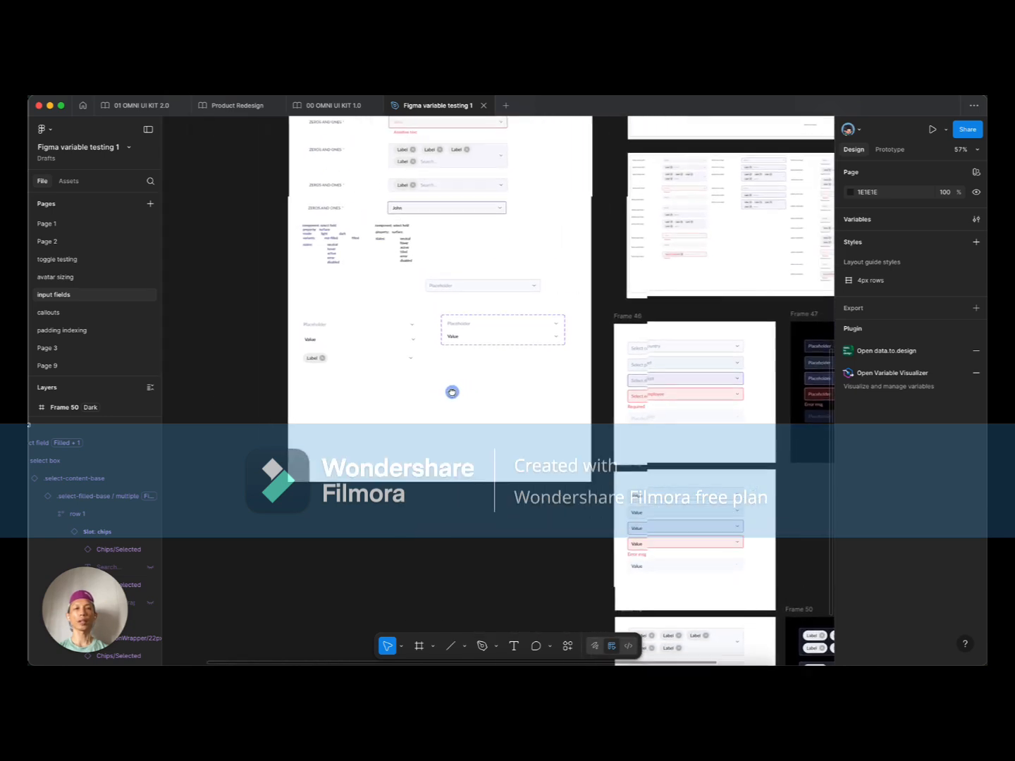
left_click_drag(530, 379, 396, 348)
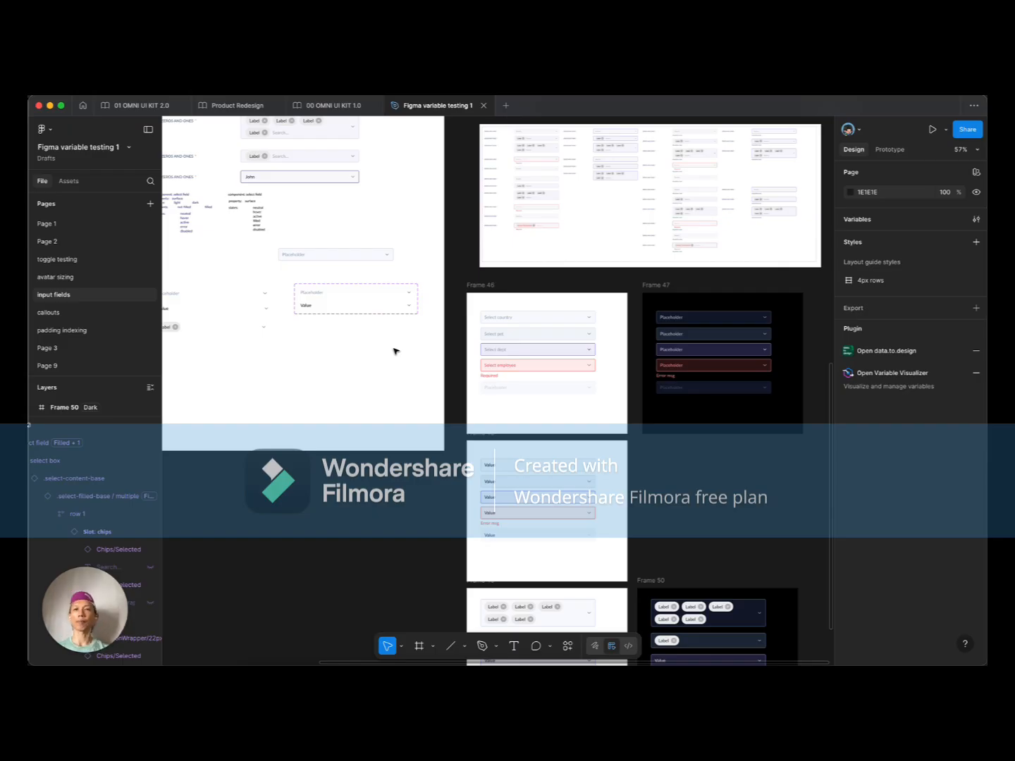
scroll(394, 349, "left", 3)
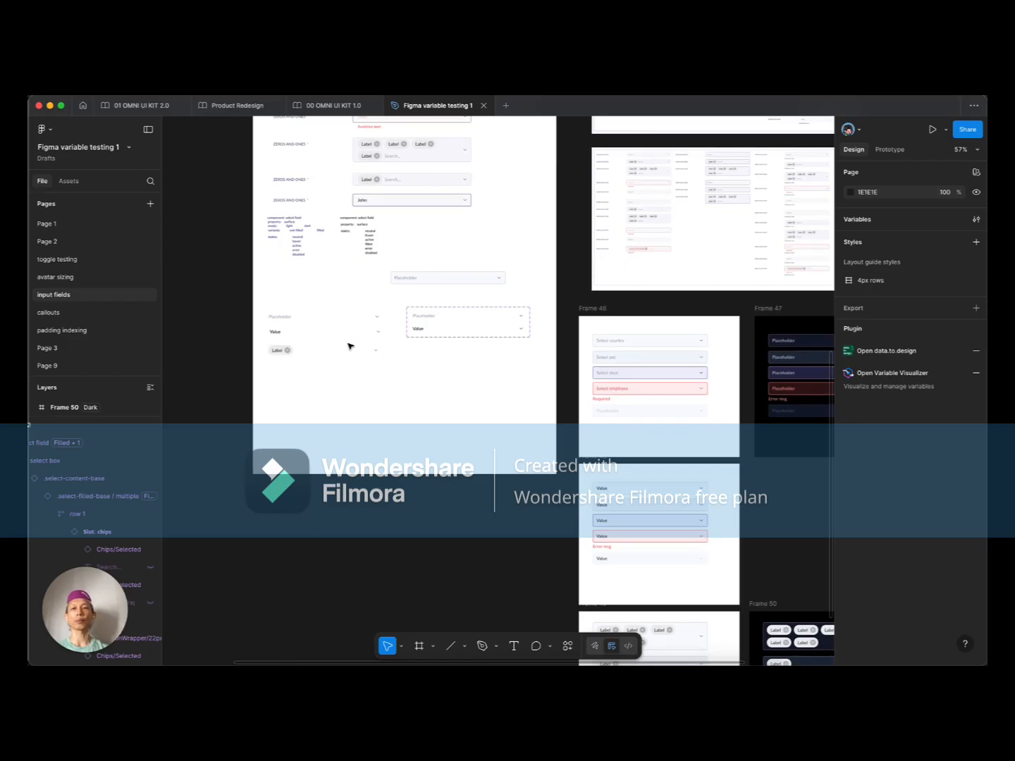
scroll(301, 346, "up", 2)
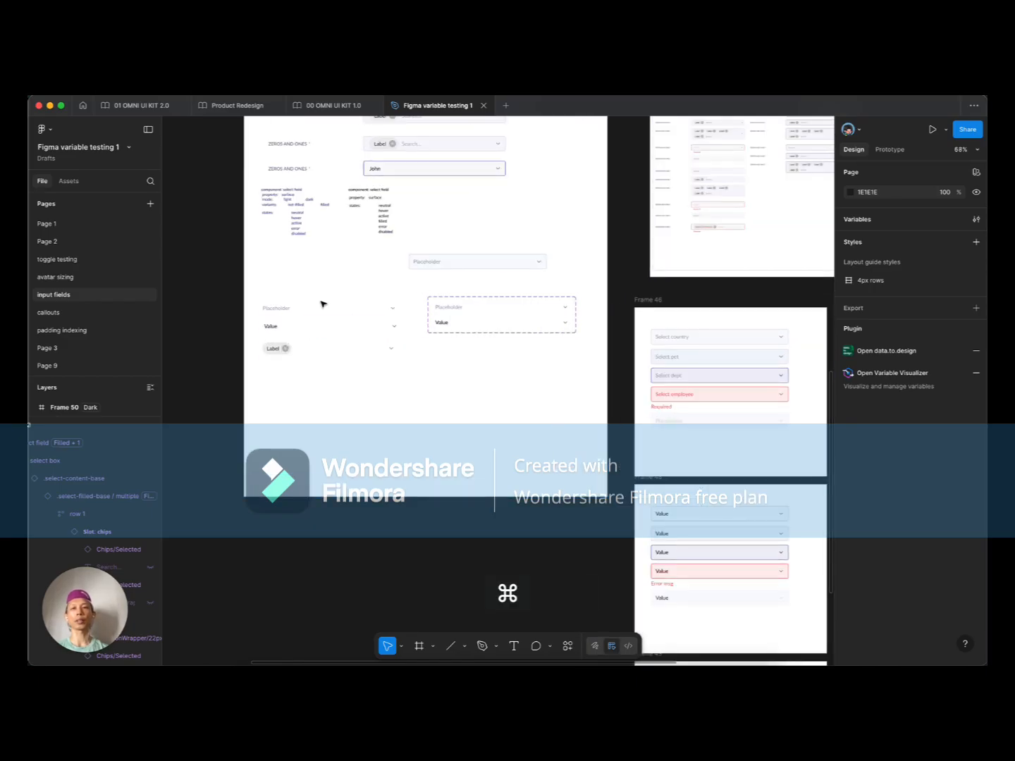
left_click(283, 310)
left_click_drag(605, 402, 422, 354)
left_click(526, 291)
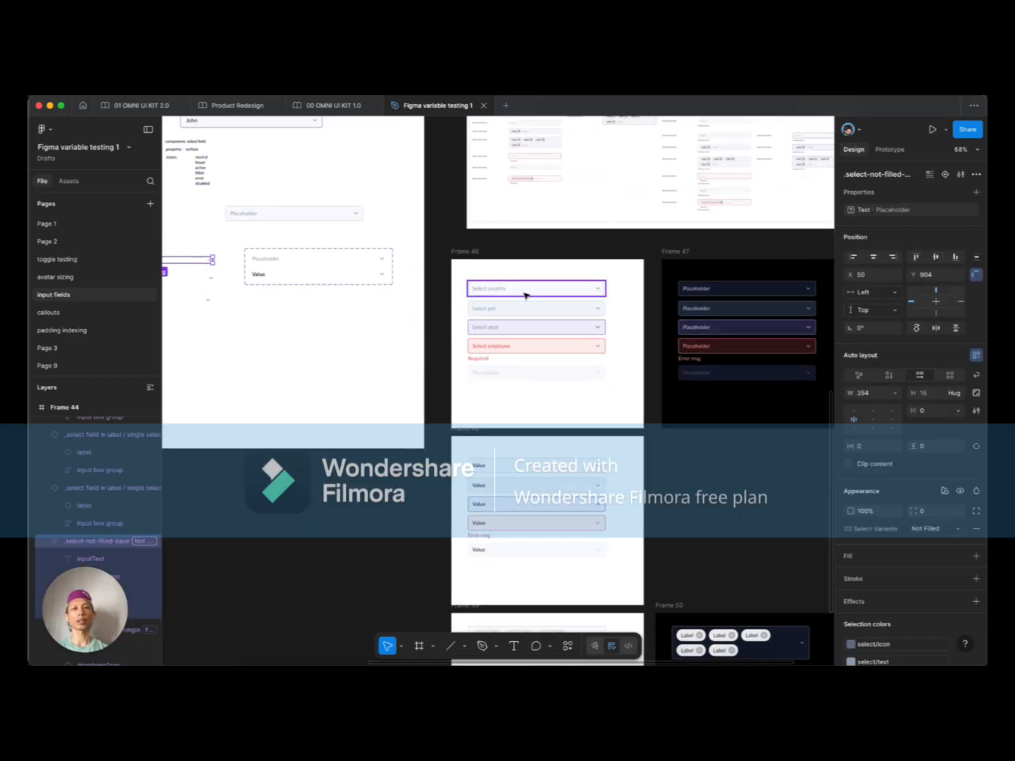
scroll(498, 295, "up", 3)
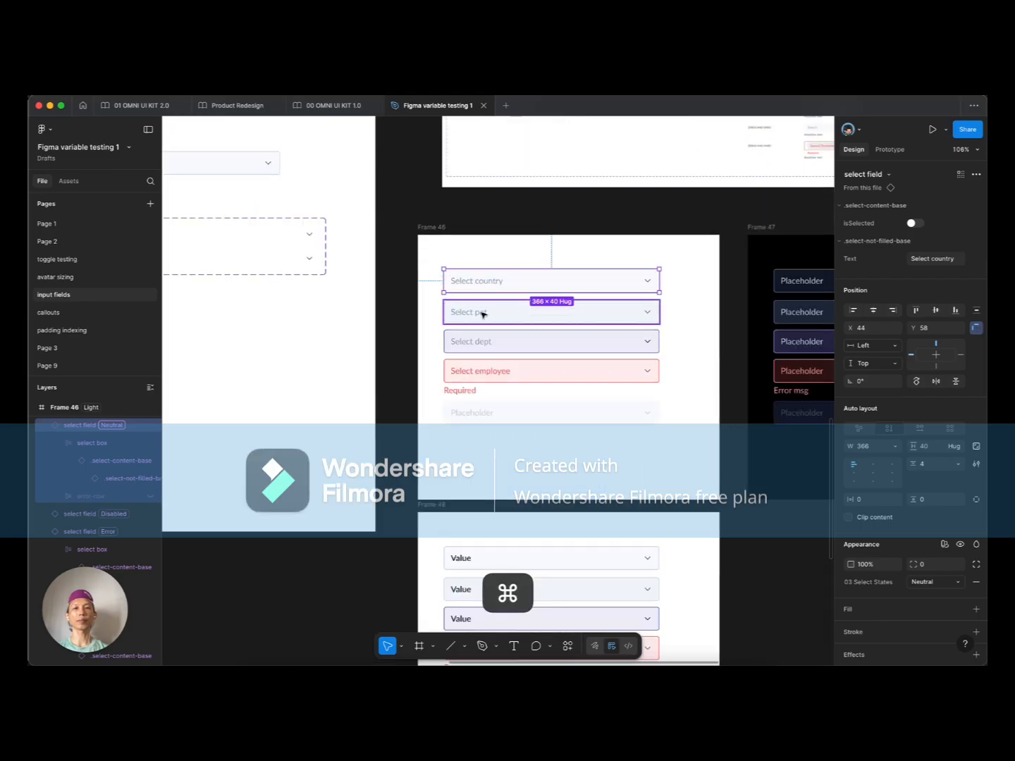
left_click(485, 313)
left_click(507, 343)
left_click(504, 364)
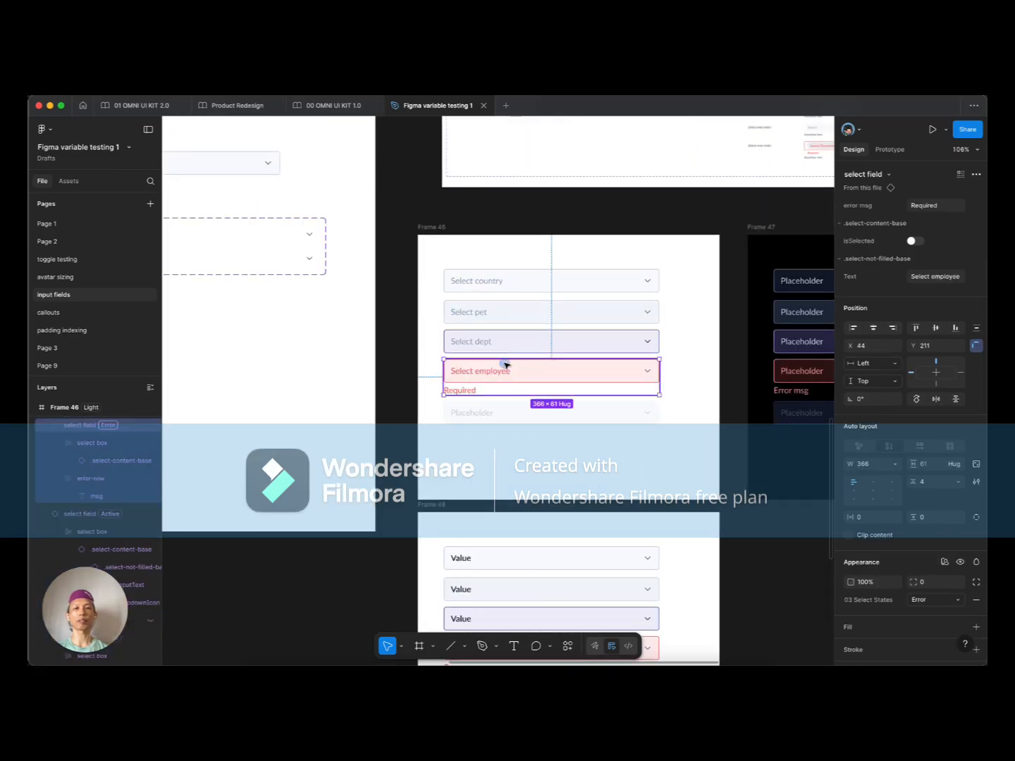
left_click(499, 413)
left_click(486, 451)
left_click_drag(558, 452, 480, 430)
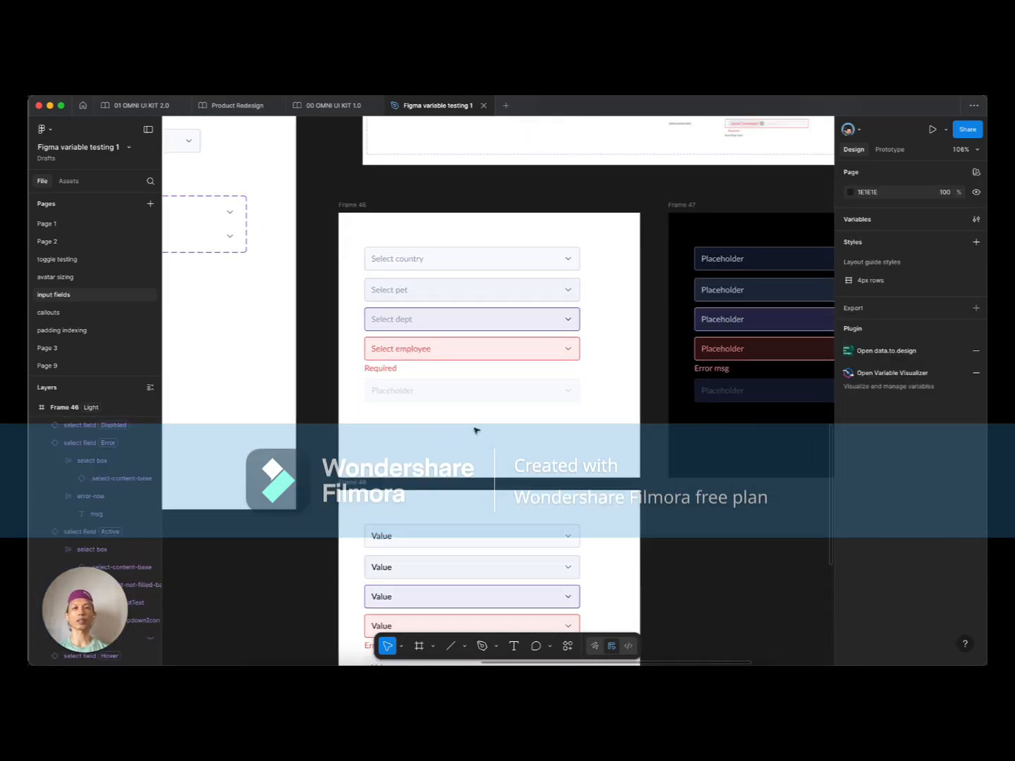
scroll(476, 431, "right", 3)
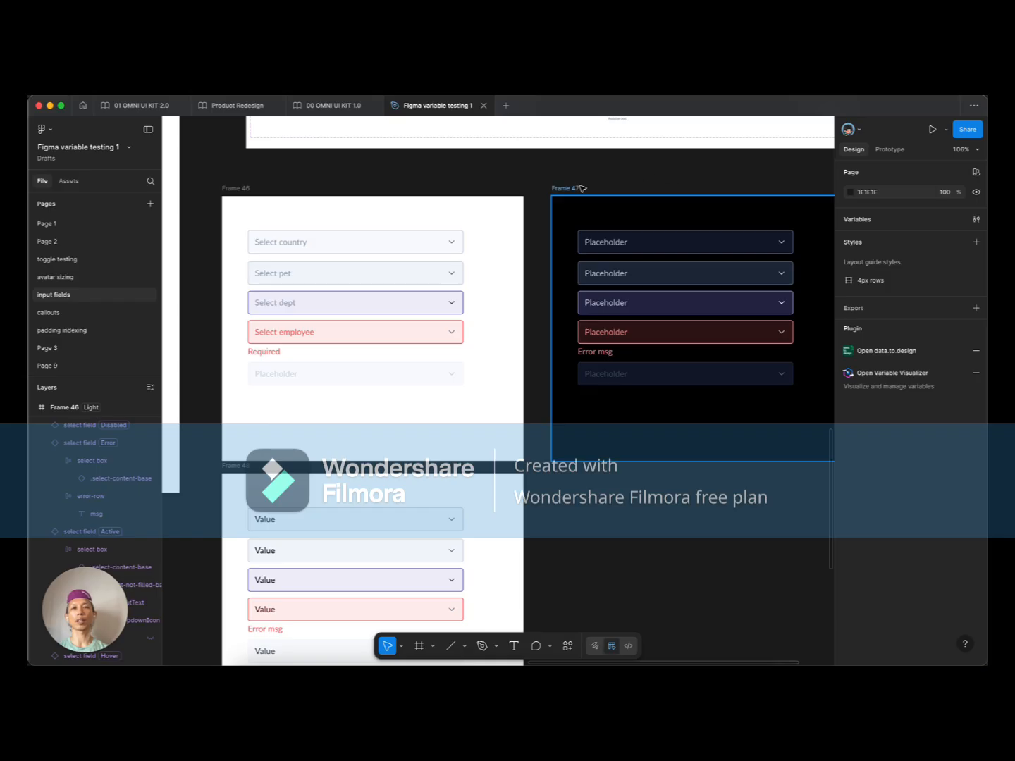
scroll(419, 353, "down", 4)
scroll(419, 352, "left", 2)
scroll(420, 352, "down", 3)
scroll(419, 351, "left", 1)
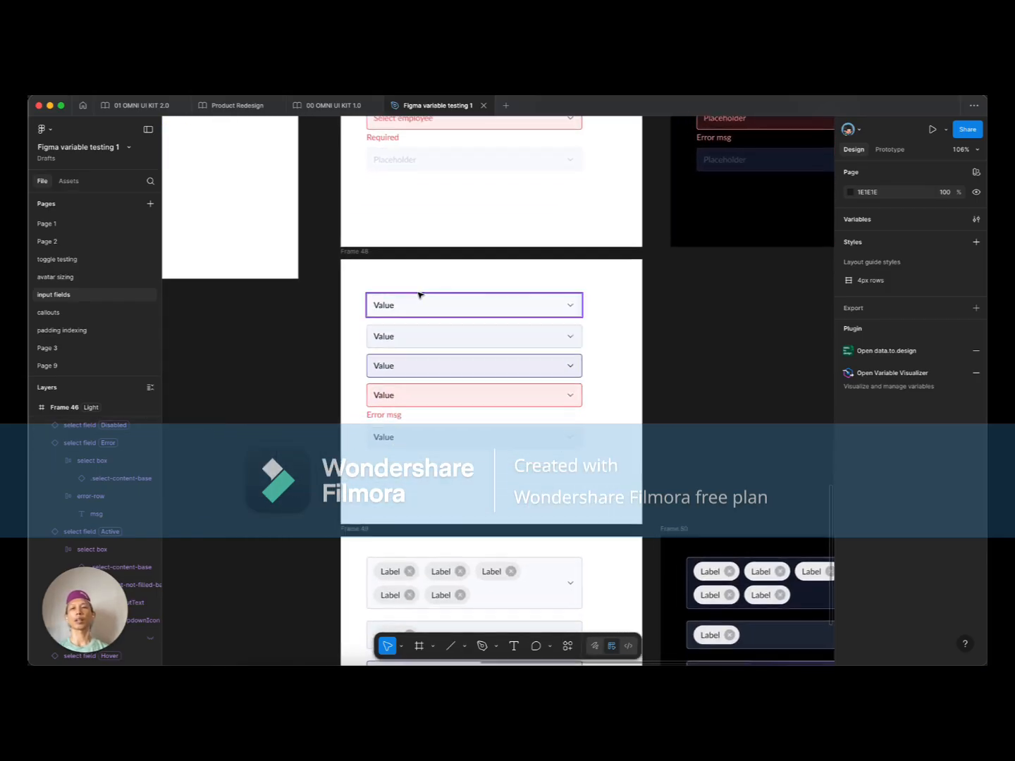
left_click(359, 246)
scroll(521, 281, "down", 3)
scroll(521, 282, "right", 1)
scroll(518, 281, "down", 1)
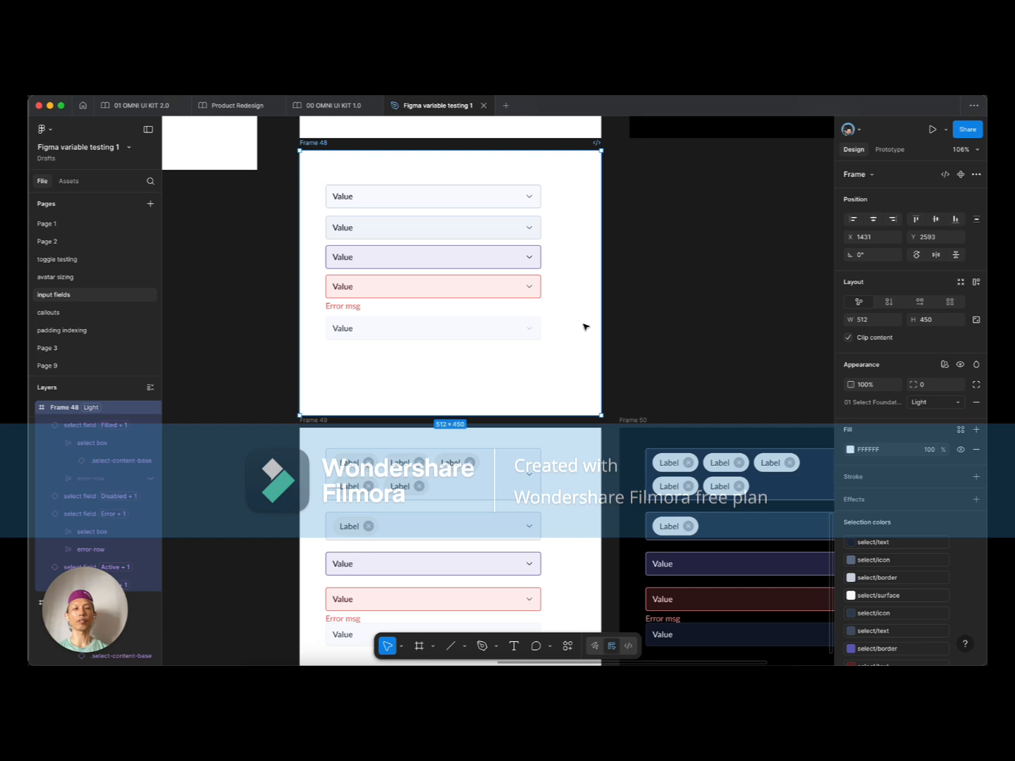
scroll(584, 326, "up", 2)
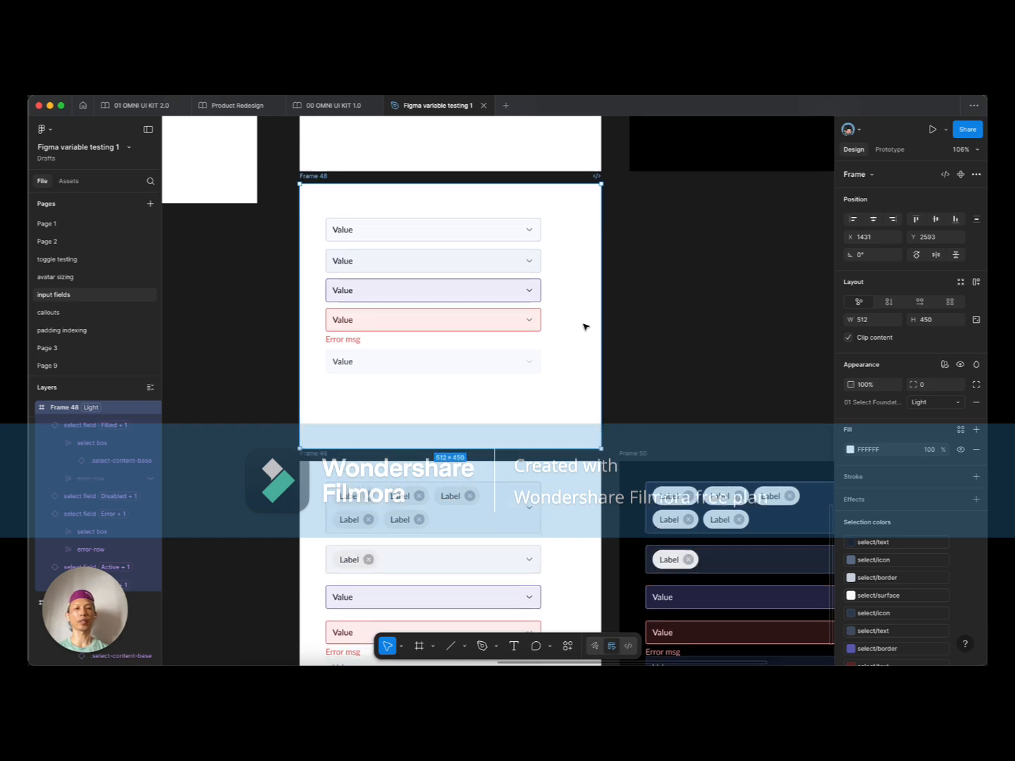
double_click(347, 230)
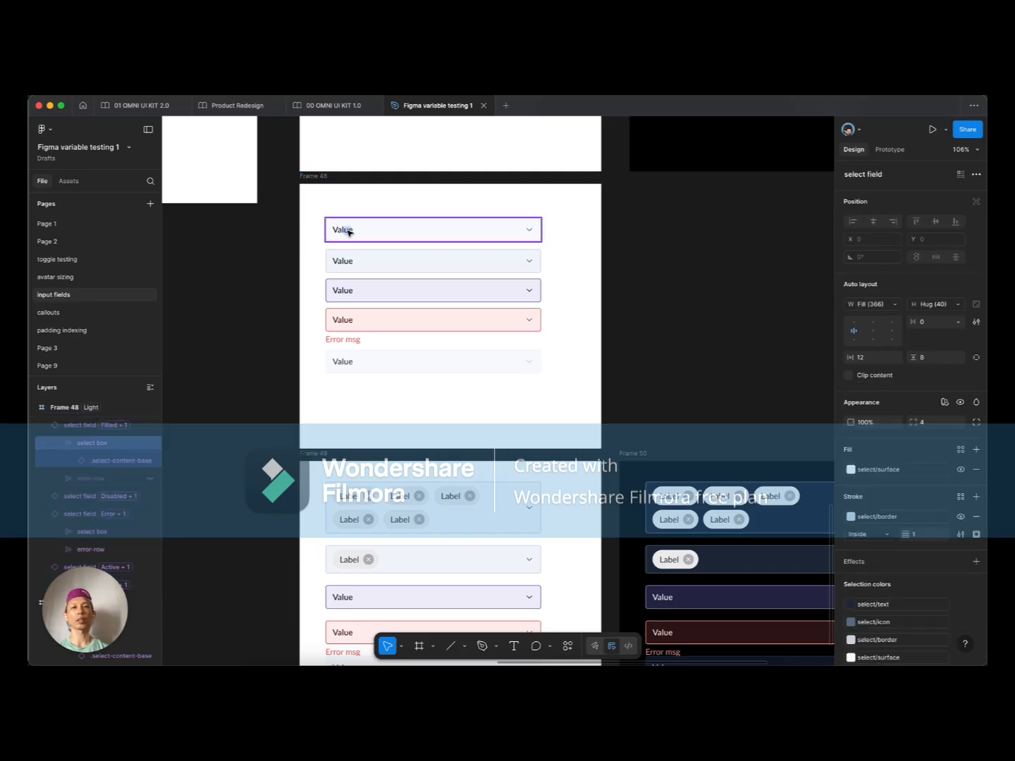
double_click(347, 230)
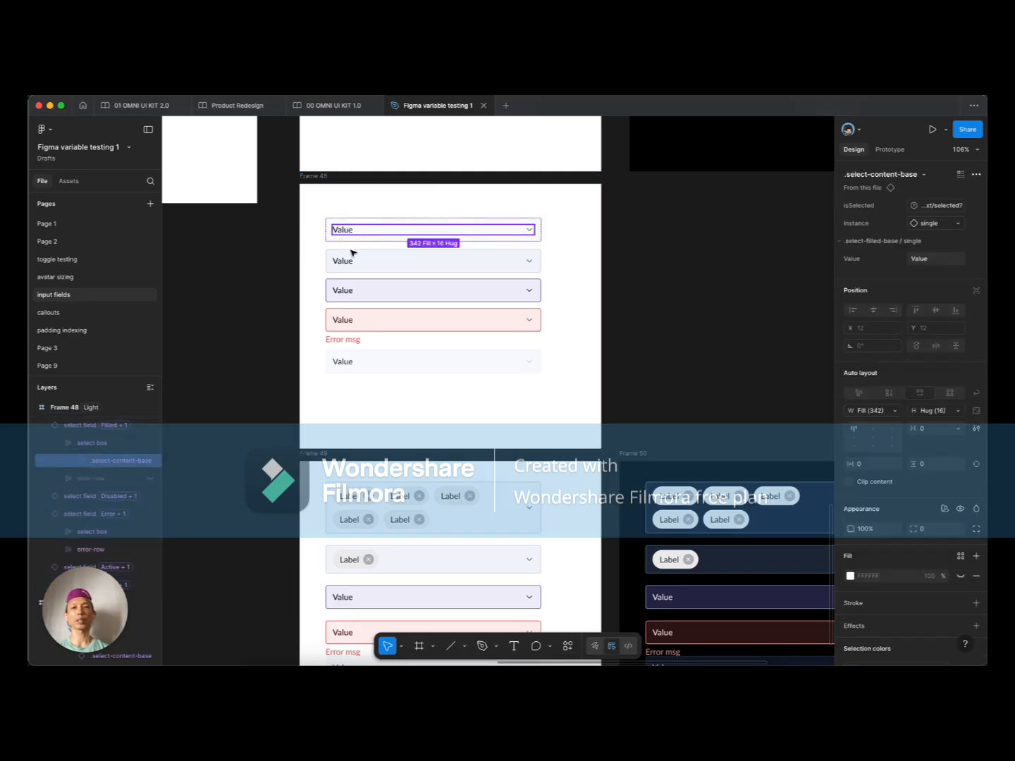
left_click(343, 264, "super")
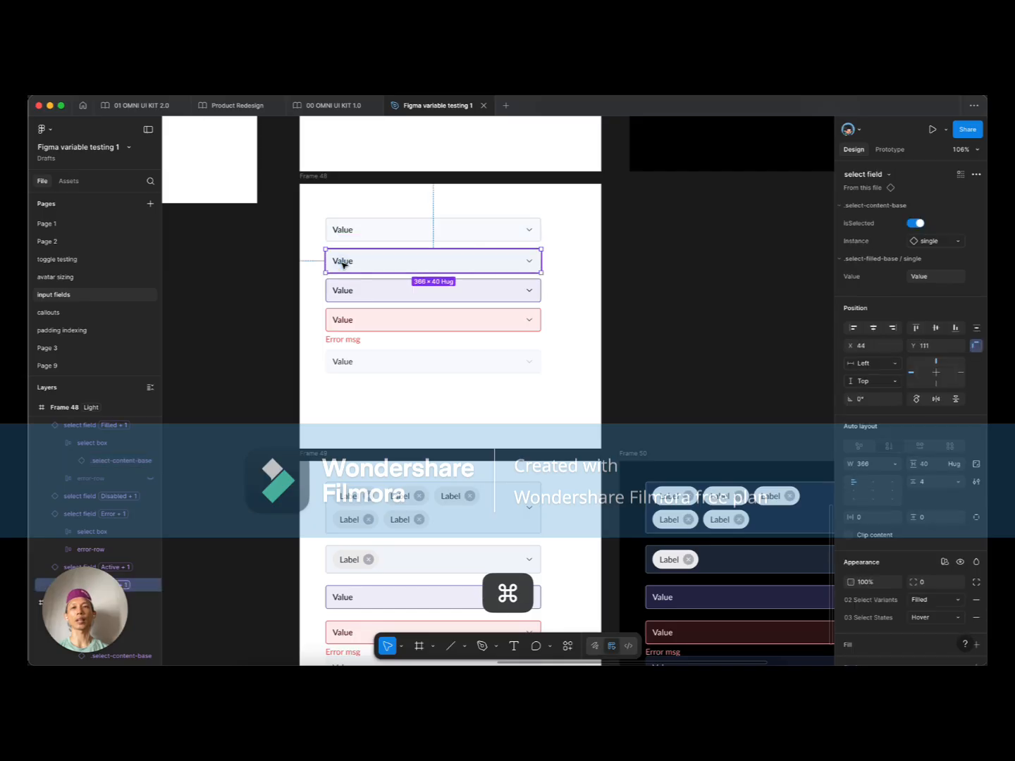
scroll(448, 370, "down", 3)
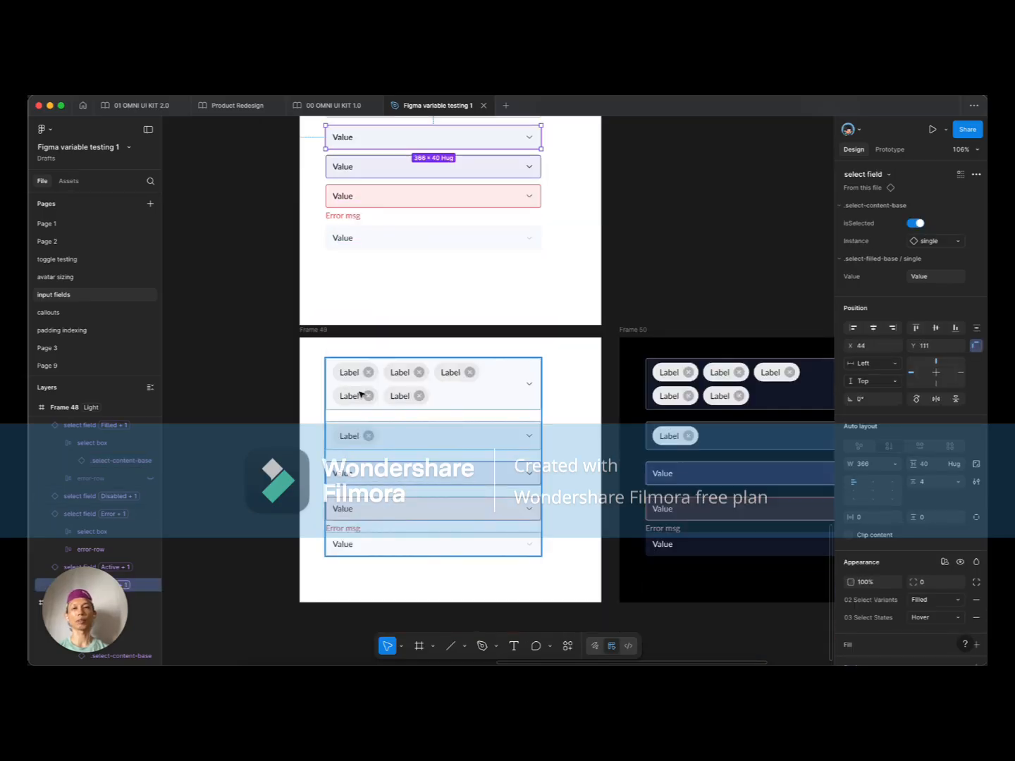
left_click(404, 386)
double_click(405, 387)
double_click(405, 387)
scroll(546, 346, "down", 3)
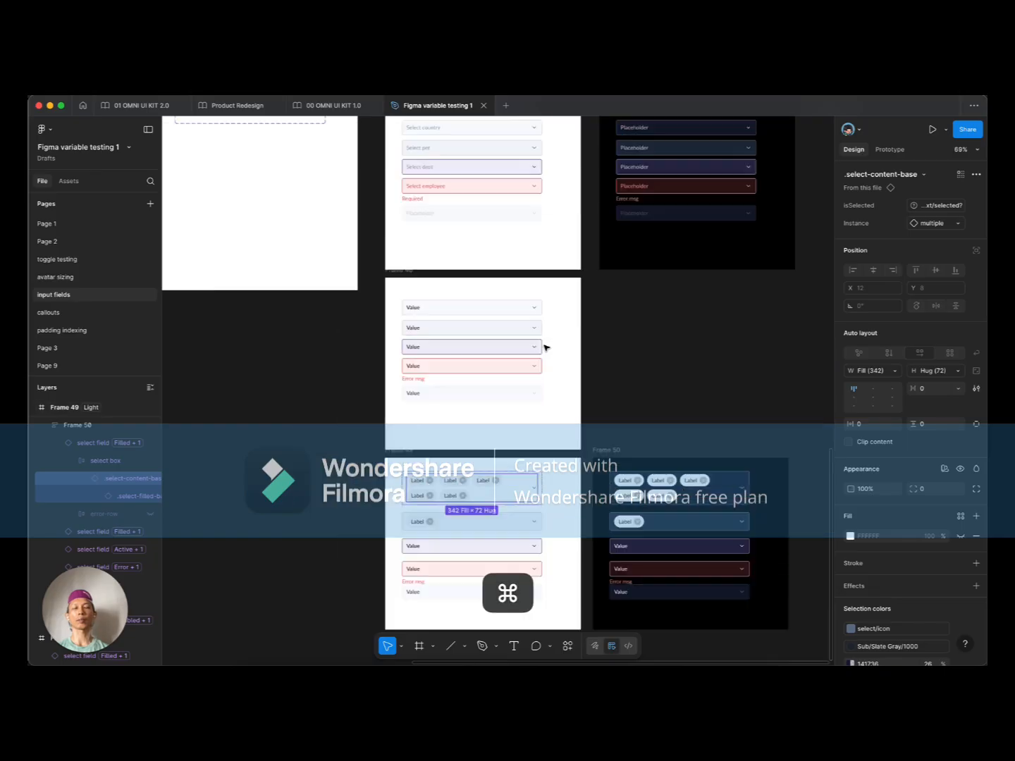
scroll(423, 317, "up", 5)
left_click(408, 296, "super")
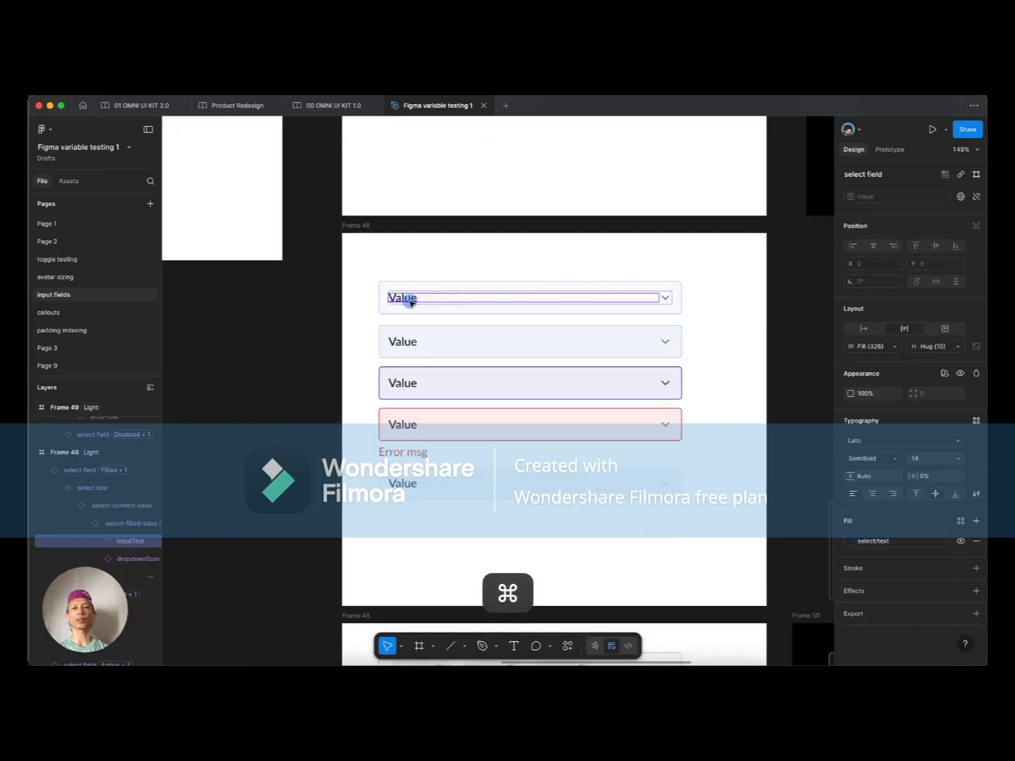
left_click(403, 341)
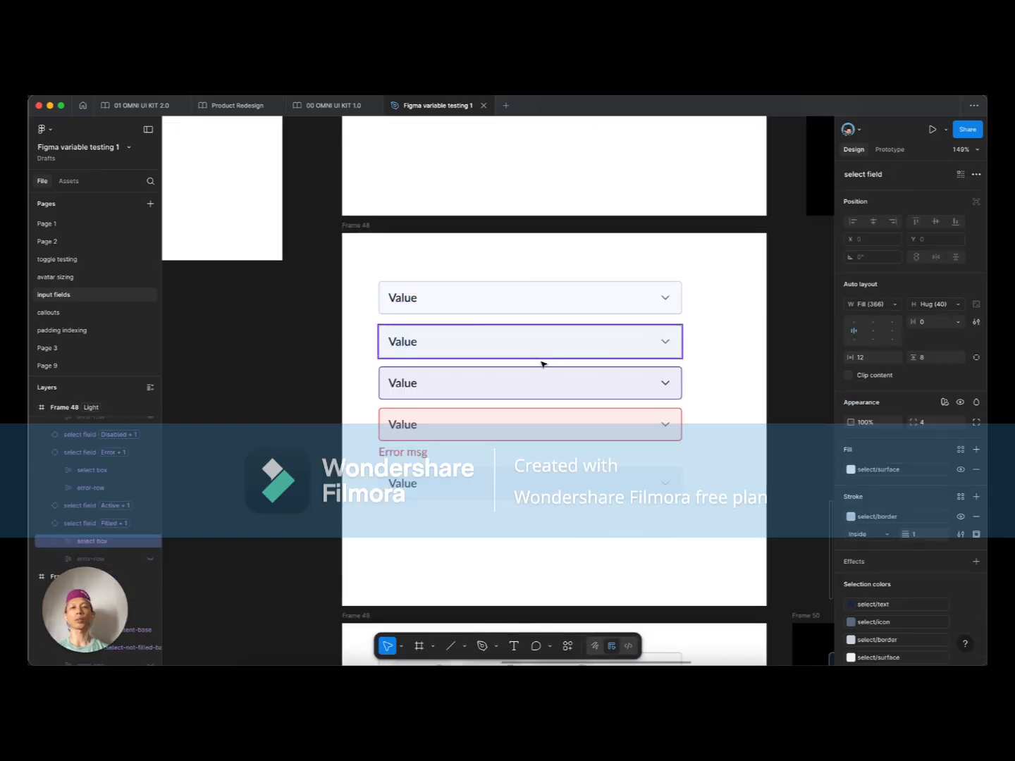
scroll(710, 371, "down", 1)
scroll(709, 370, "down", 4)
scroll(708, 375, "up", 1)
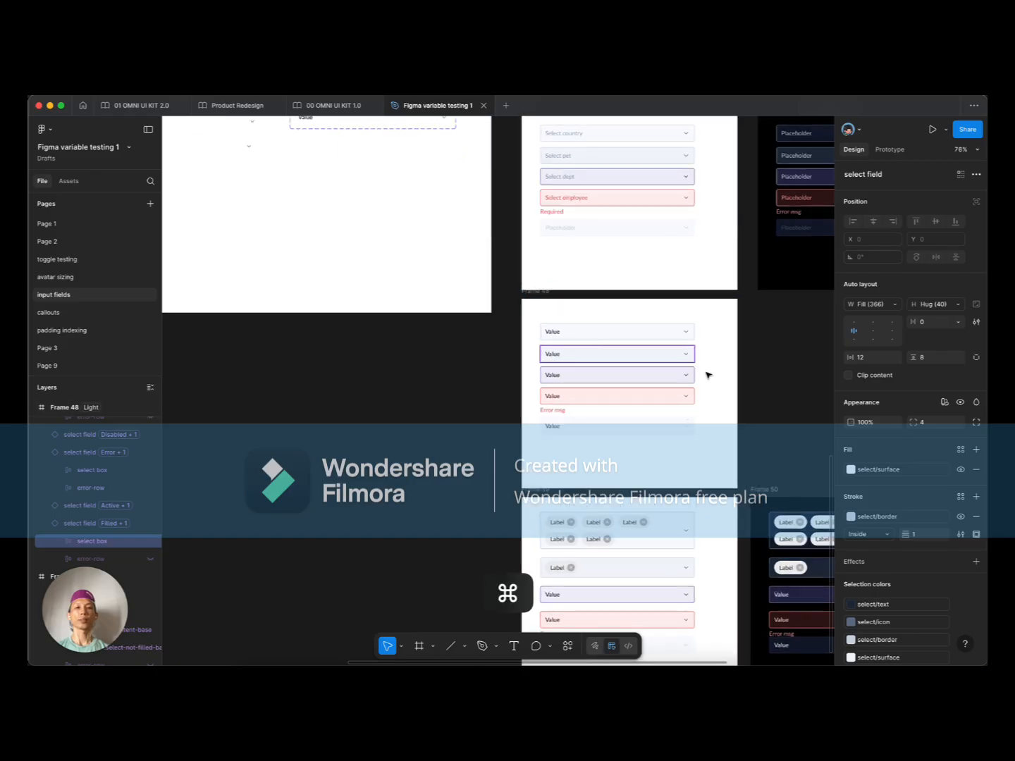
left_click(708, 371)
scroll(417, 334, "up", 2)
scroll(418, 334, "left", 3)
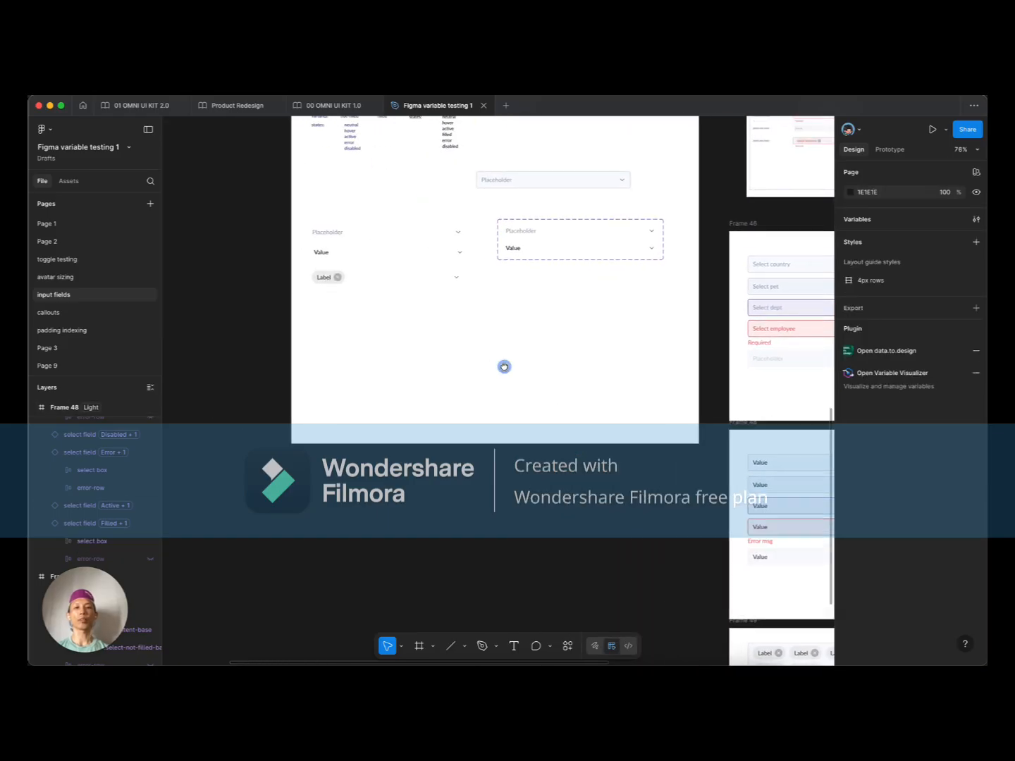
Step: Drag the multi-select Label field further down below the single Value row
scroll(429, 335, "up", 2)
scroll(430, 335, "left", 3)
scroll(439, 321, "up", 1)
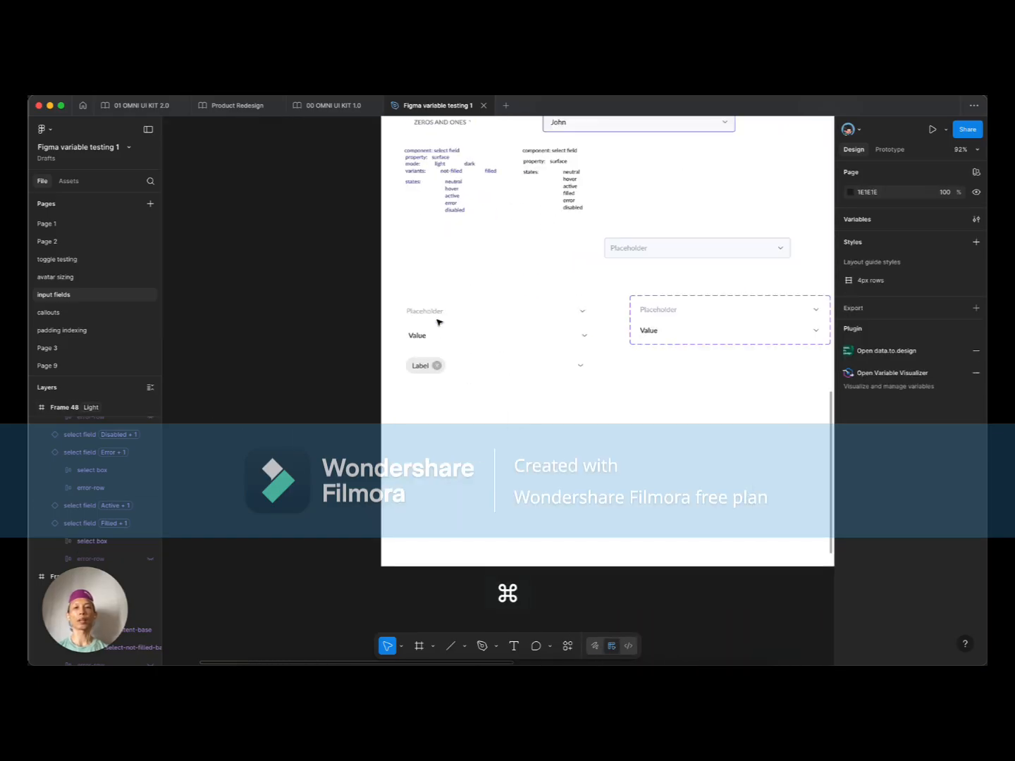
scroll(436, 317, "up", 5)
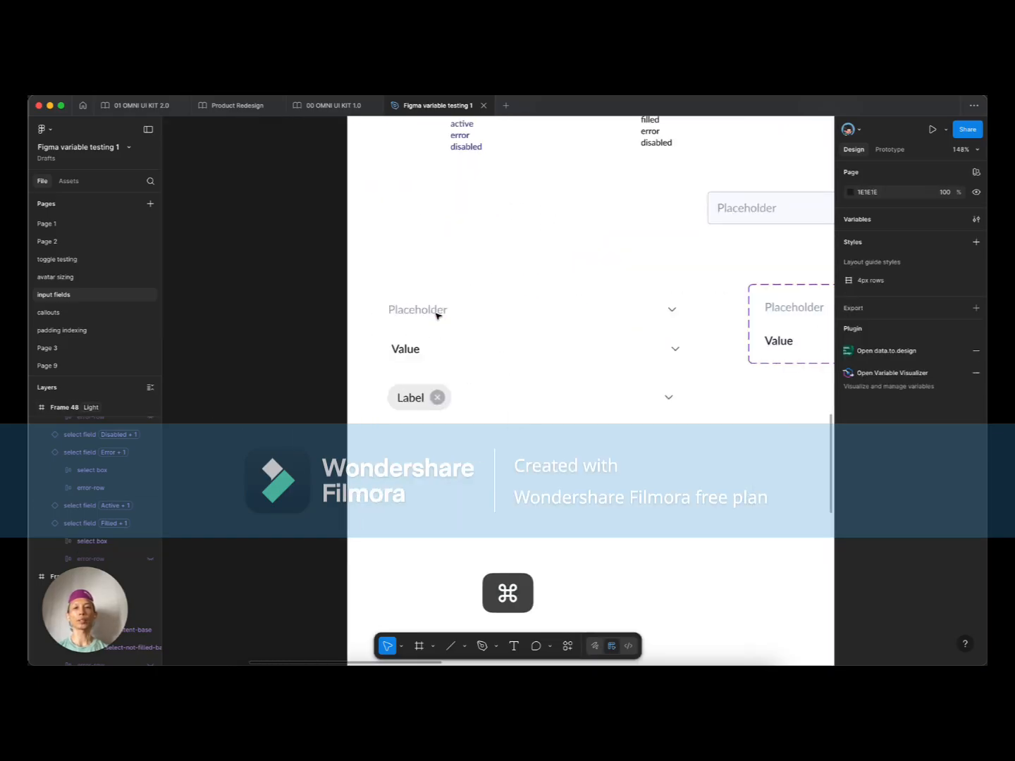
left_click(426, 351)
left_click(423, 403)
scroll(458, 373, "down", 2)
scroll(458, 373, "right", 1)
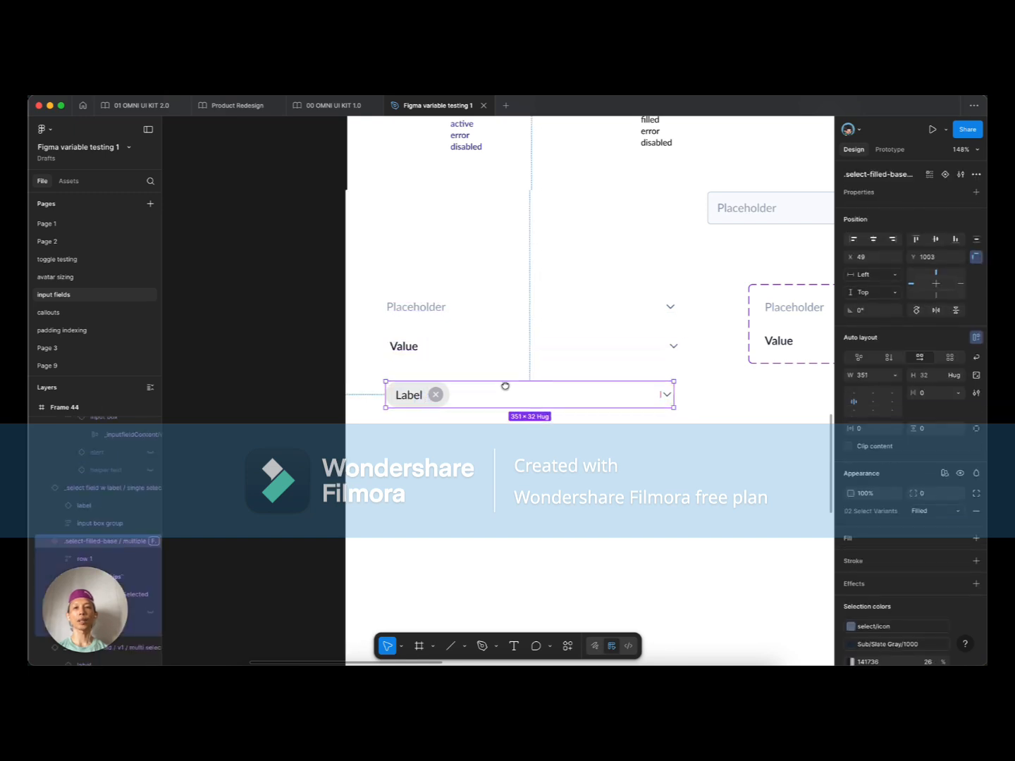
left_click_drag(387, 329, 375, 440)
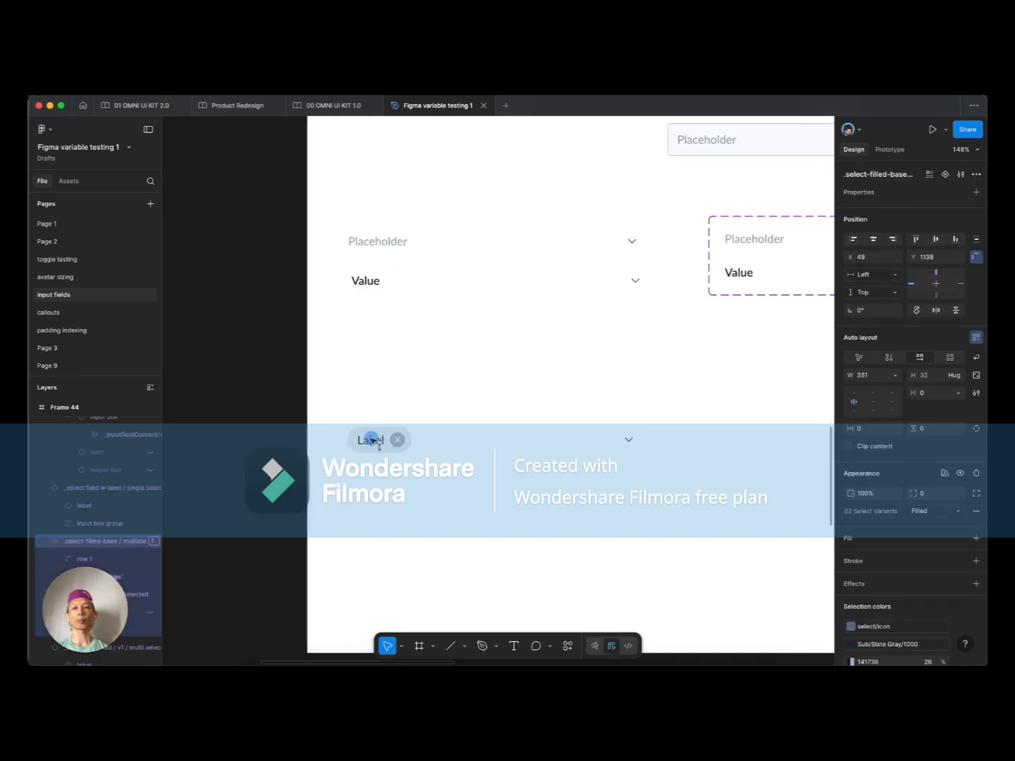
Step: Reselect the single Value row, ready to duplicate it
left_click(367, 285)
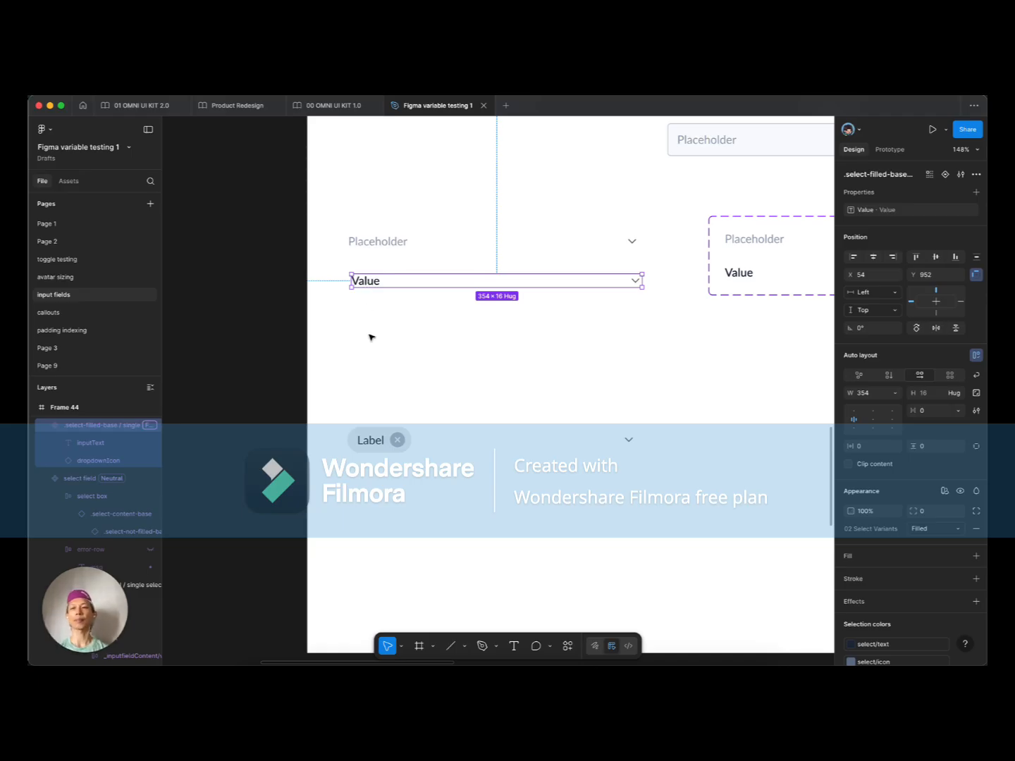
left_click(407, 366)
left_click(378, 281)
scroll(401, 353, "right", 2)
scroll(401, 353, "up", 1)
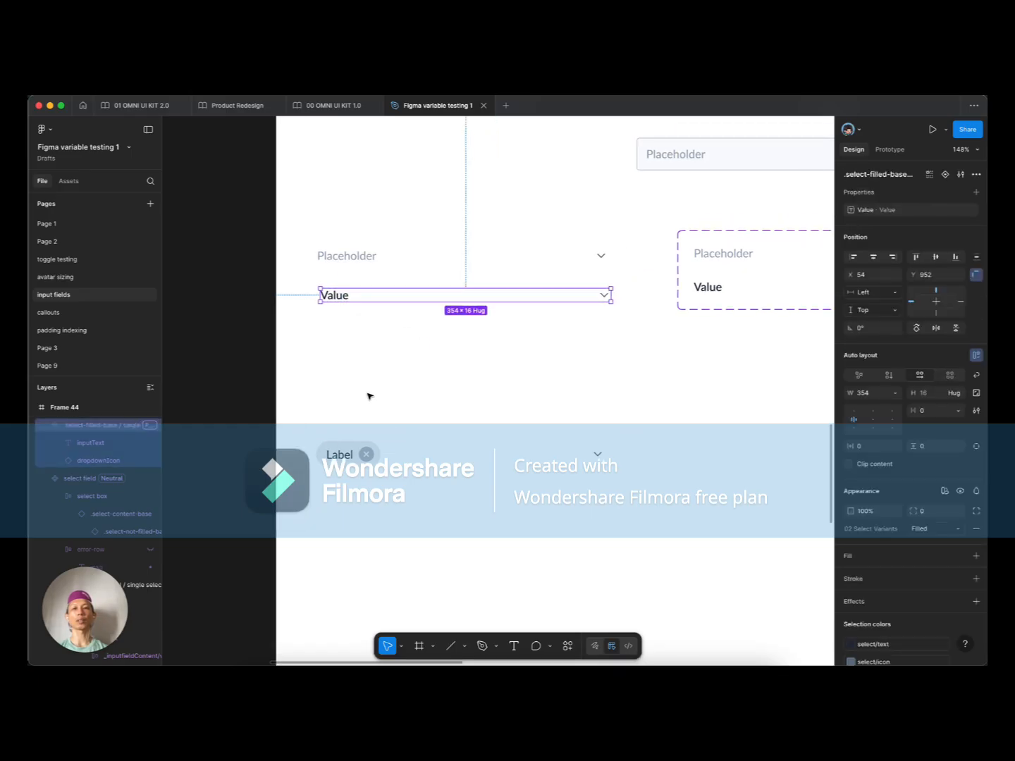
scroll(361, 397, "right", 2)
scroll(362, 396, "up", 1)
left_click(302, 473)
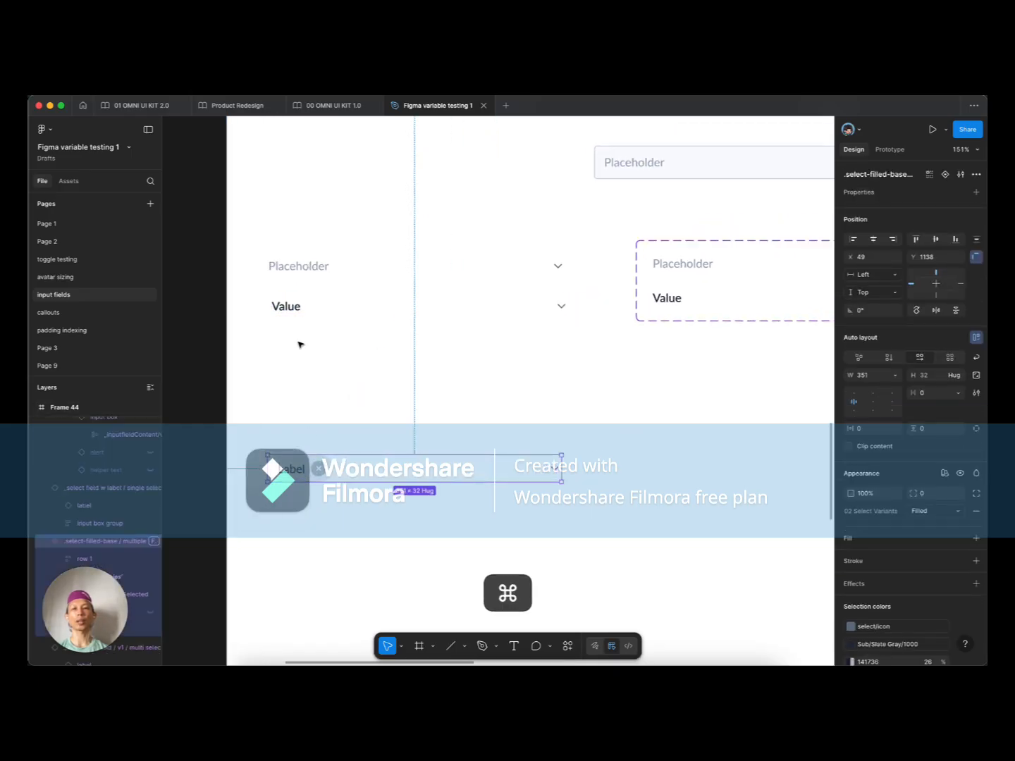
scroll(299, 345, "up", 3, "super")
left_click(288, 286)
Step: Duplicate the Value row below, detach it, and rename it to '…single-w-avatar'
left_click_drag(291, 288, 281, 351)
key("alt+super+b")
key("super+r")
key("Right")
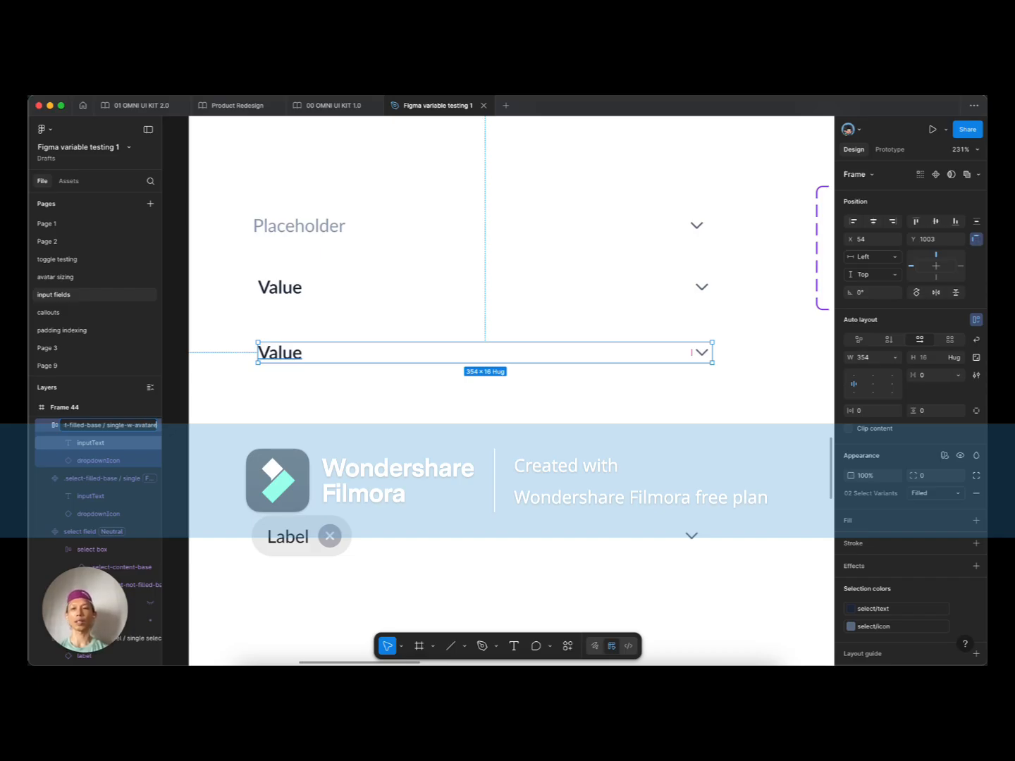
type("-w-avatare")
key("BackSpace")
key("Return")
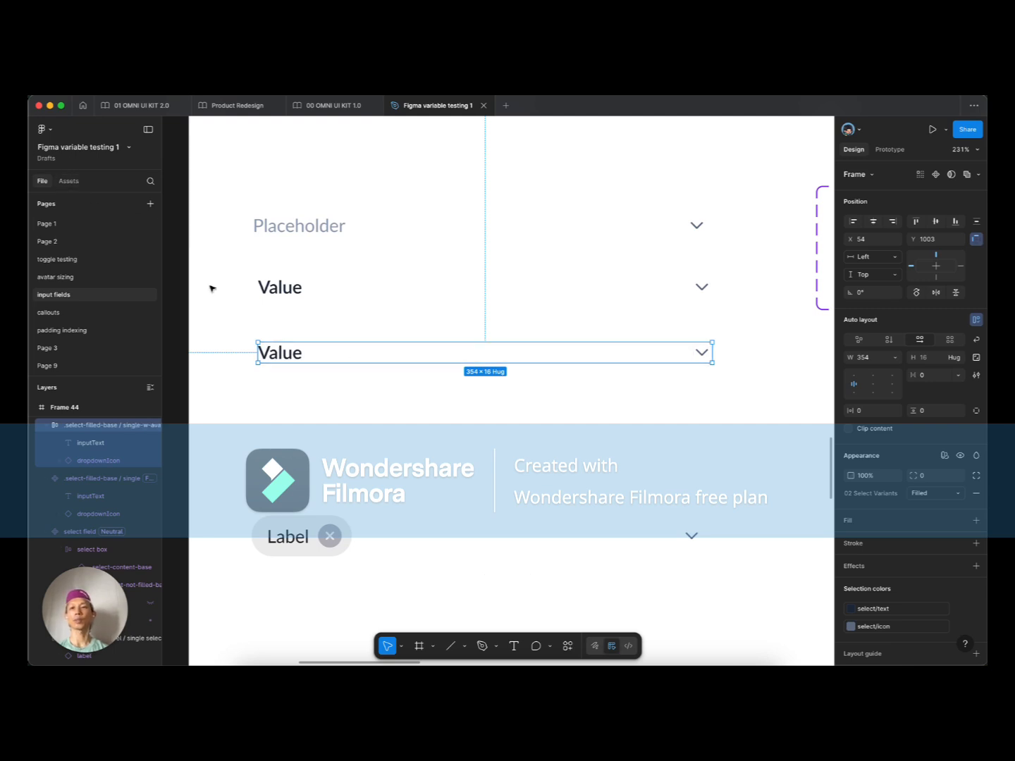
Step: Insert an Avatars / 28px instance from Assets before the Value text in the new row
left_click(69, 181)
type("avata")
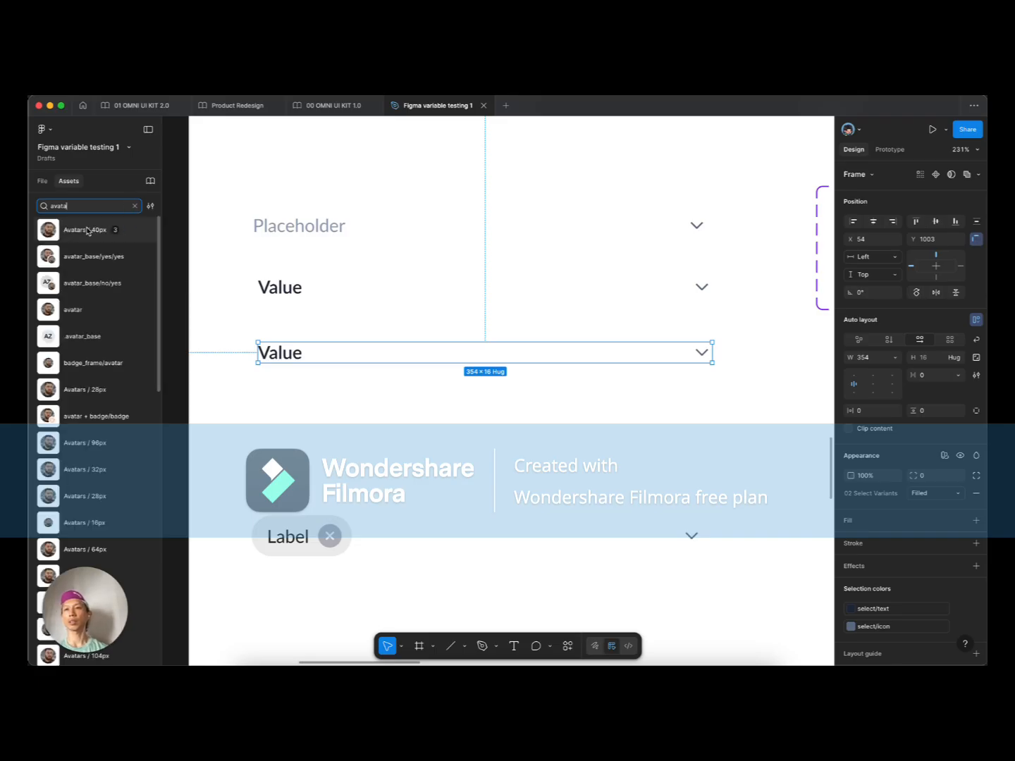
left_click_drag(85, 391, 389, 446)
key("super+x")
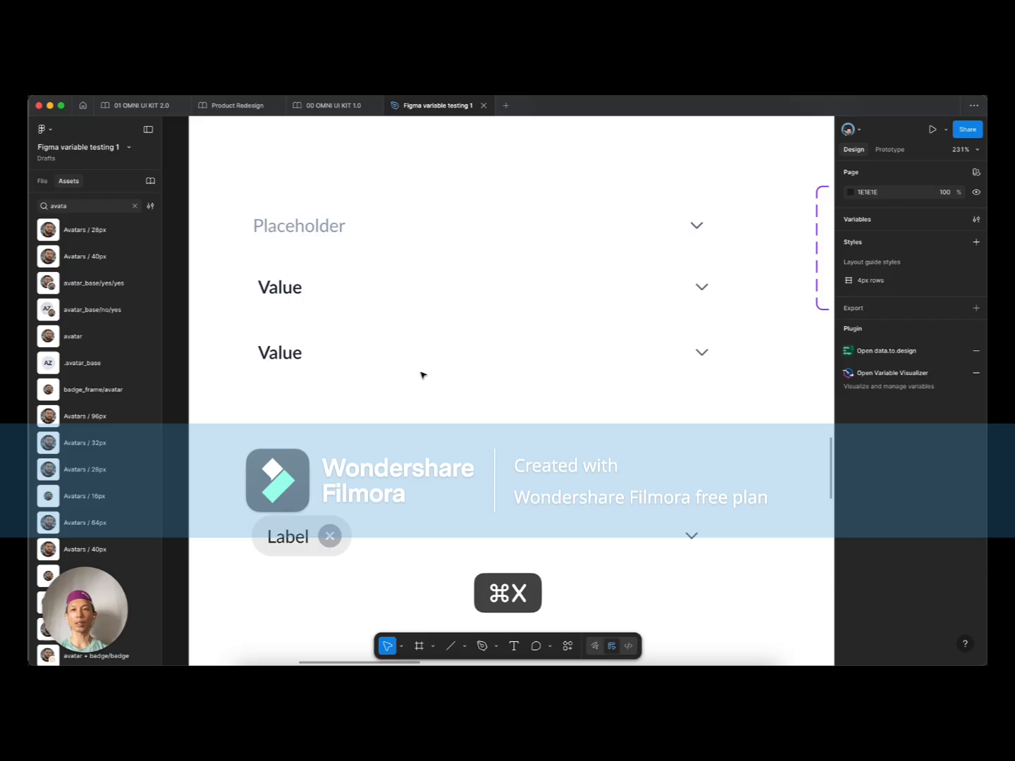
left_click(286, 358)
key("super+v")
key("Left")
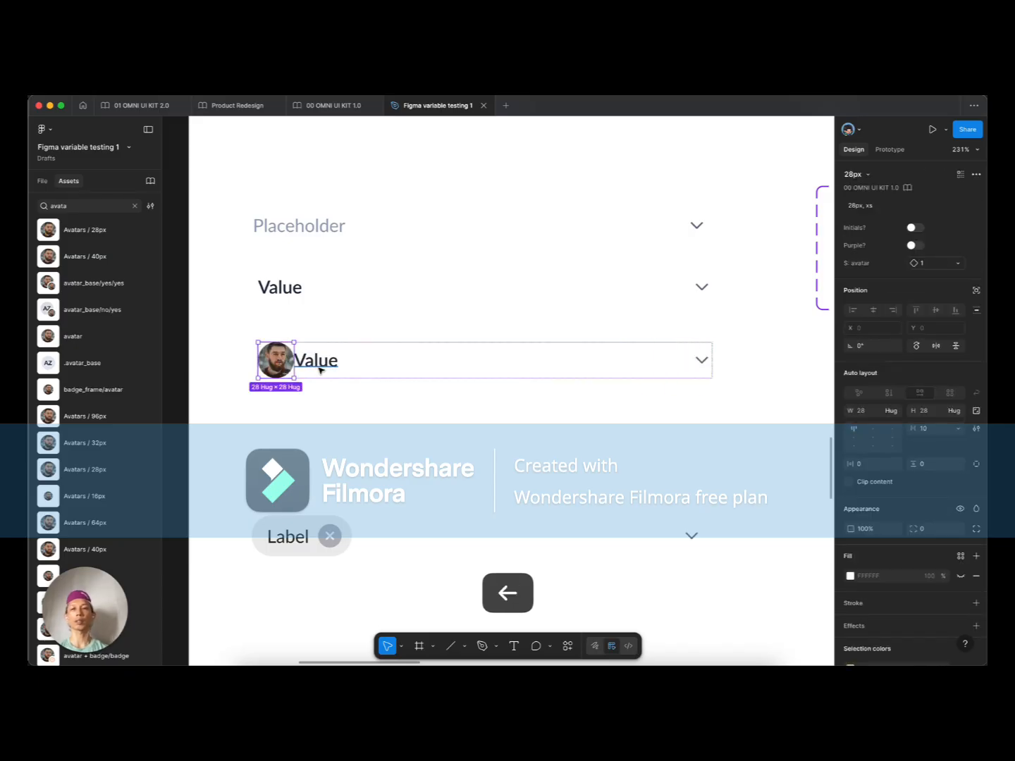
Step: Add a spacer frame next to the avatar, set to fill the row height
left_click(303, 400)
key("f")
left_click_drag(303, 395, 315, 421)
key("super+x")
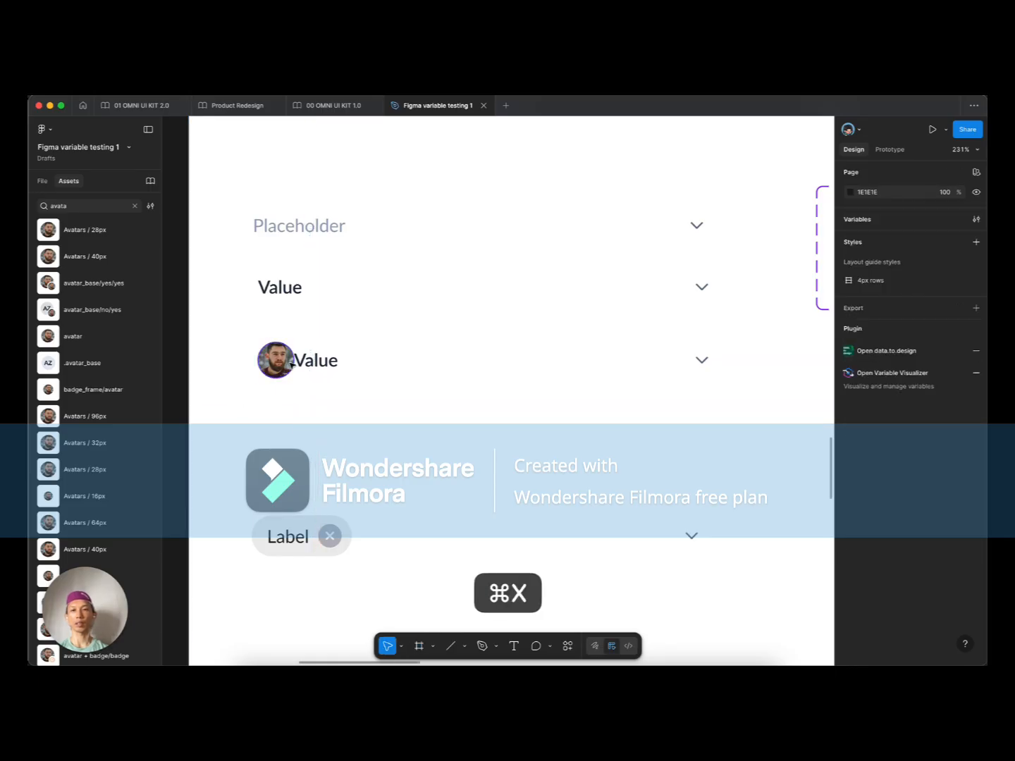
key("super+v")
left_click(957, 322)
left_click(916, 334)
Step: Create a component from the avatar Value row and nudge it up slightly
left_click(353, 406)
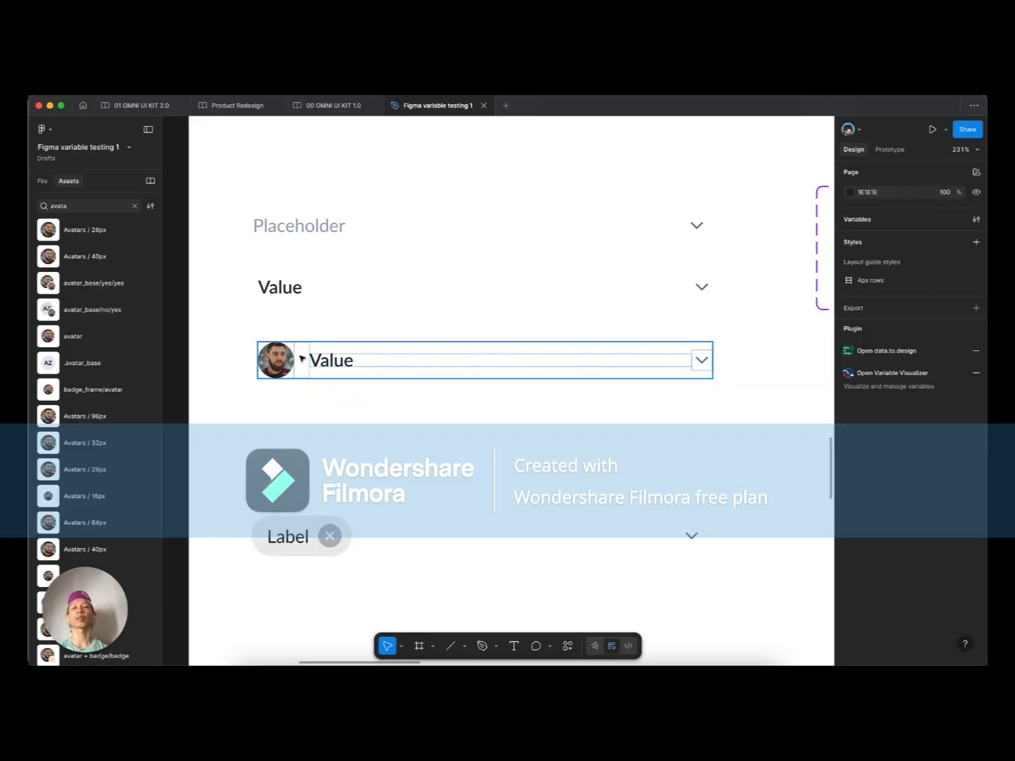
left_click(302, 358)
left_click(44, 181)
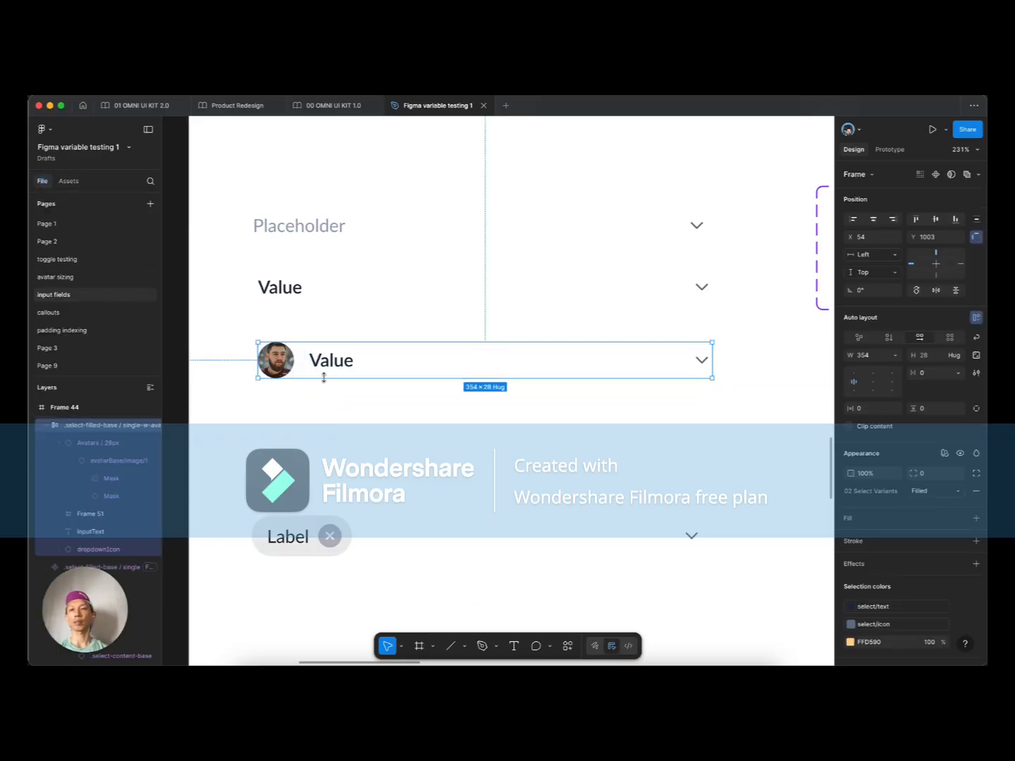
key("super+alt+k")
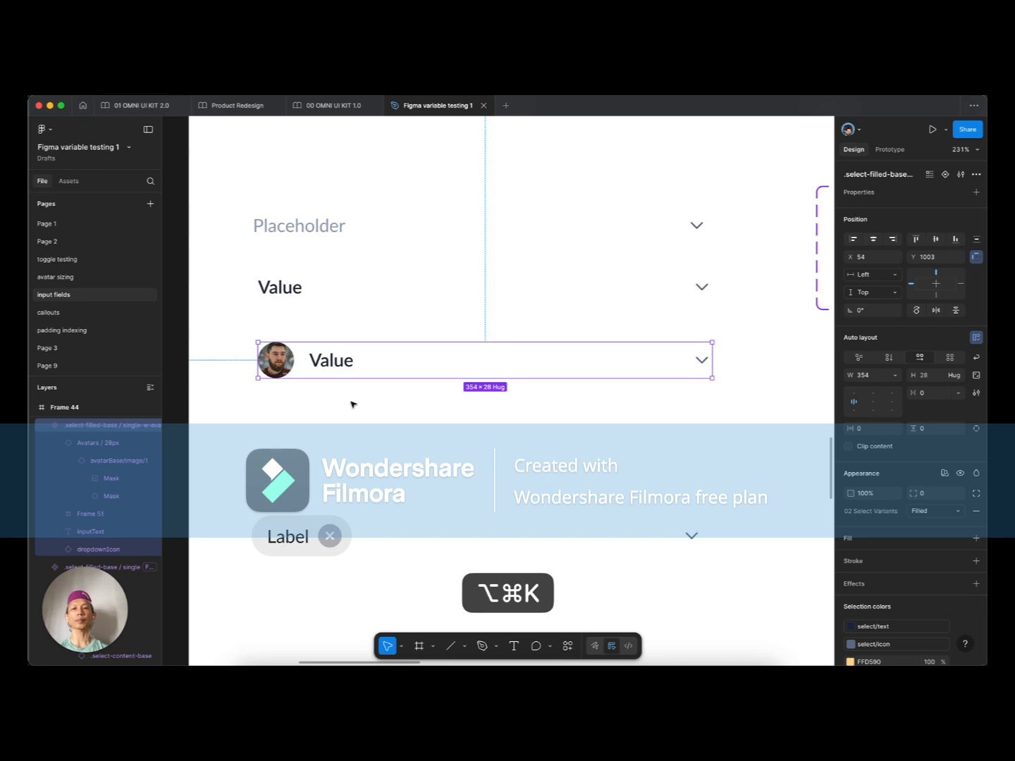
left_click_drag(331, 362, 334, 344)
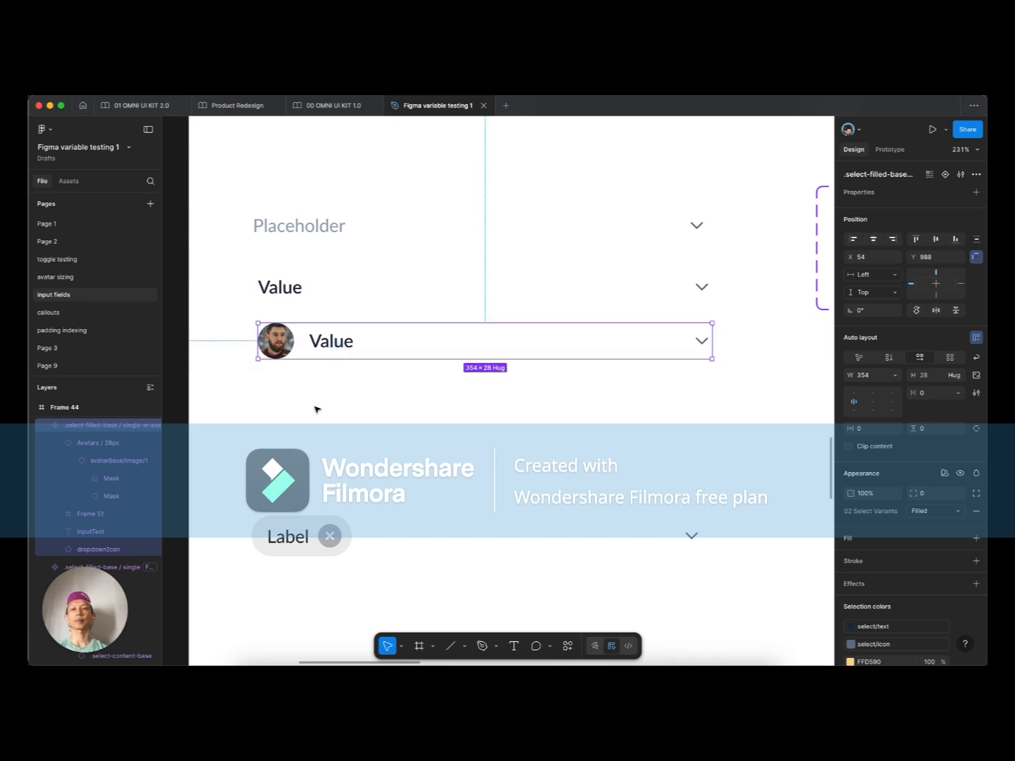
scroll(316, 410, "down", 4)
Step: Select the two-variant select content component set
left_click(398, 413)
scroll(380, 408, "right", 5)
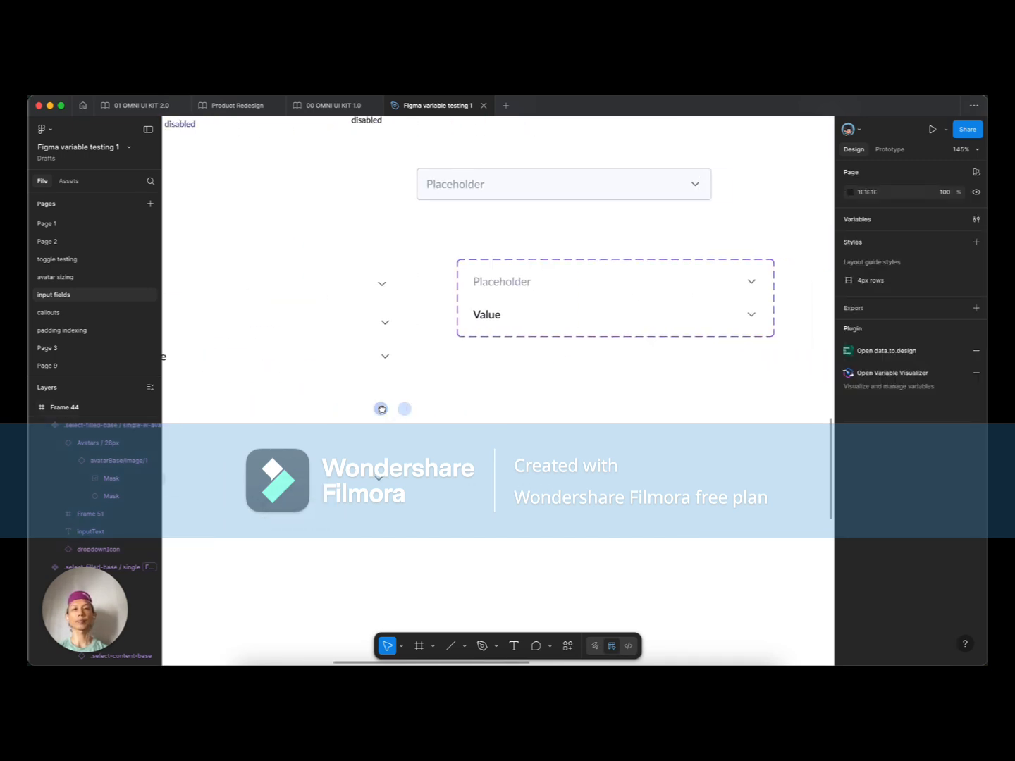
scroll(621, 295, "right", 3)
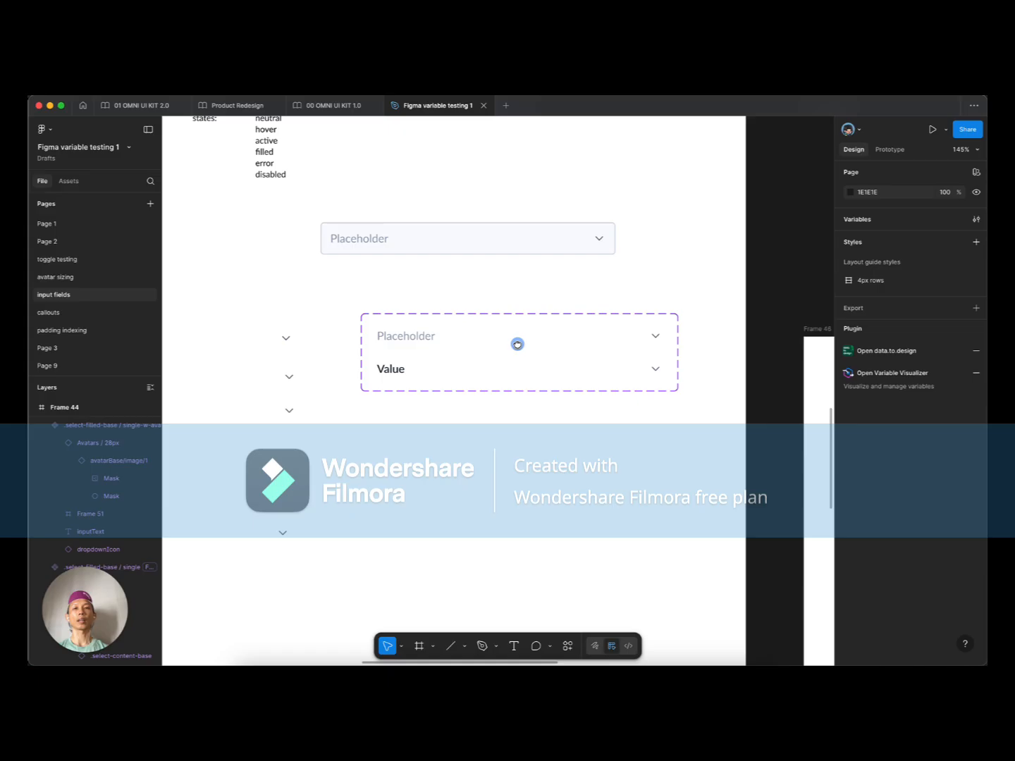
left_click(427, 372)
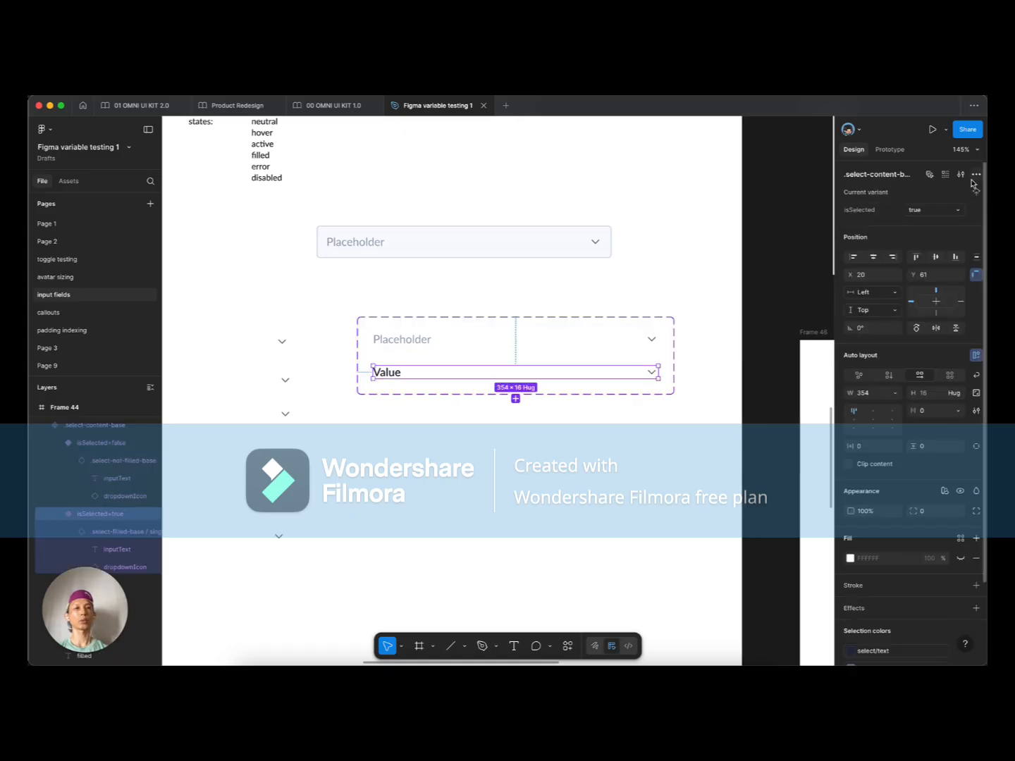
left_click(600, 324)
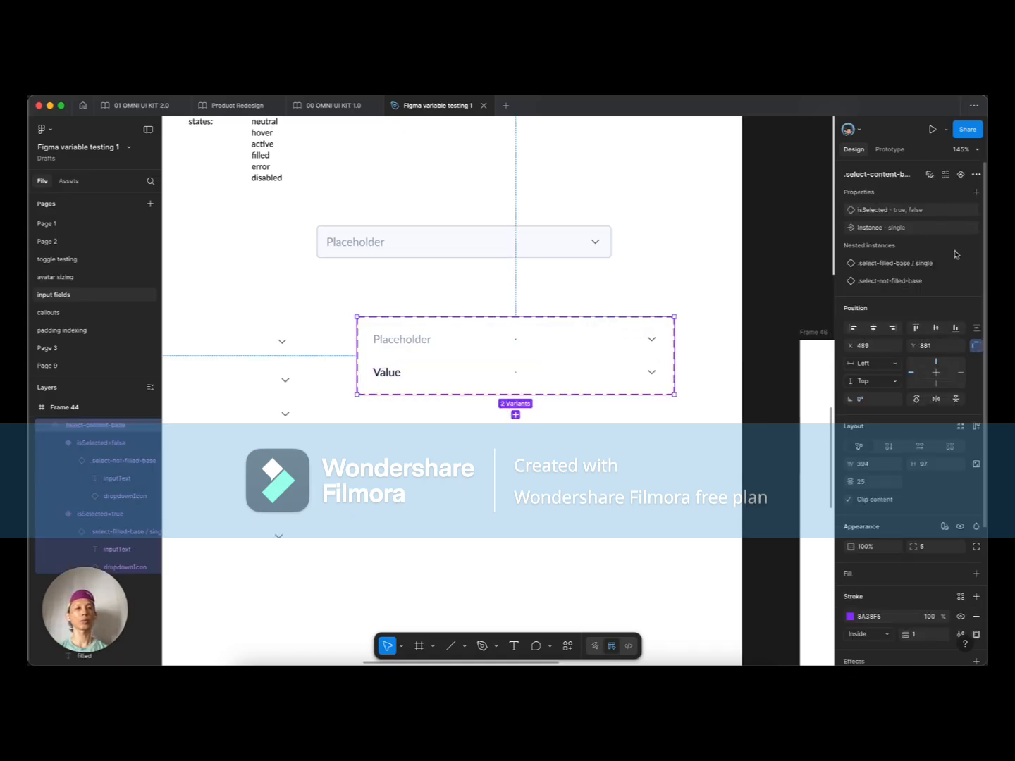
Step: Add single-w-avatar as a preferred value on the Instance swap property
left_click(959, 228)
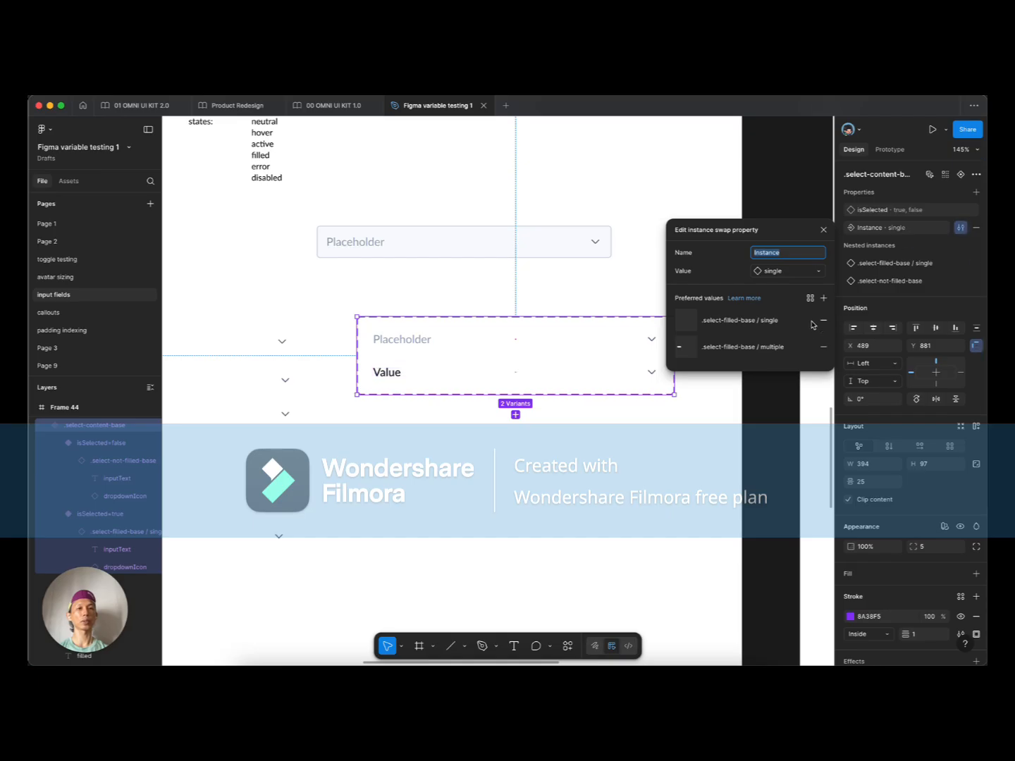
left_click(822, 299)
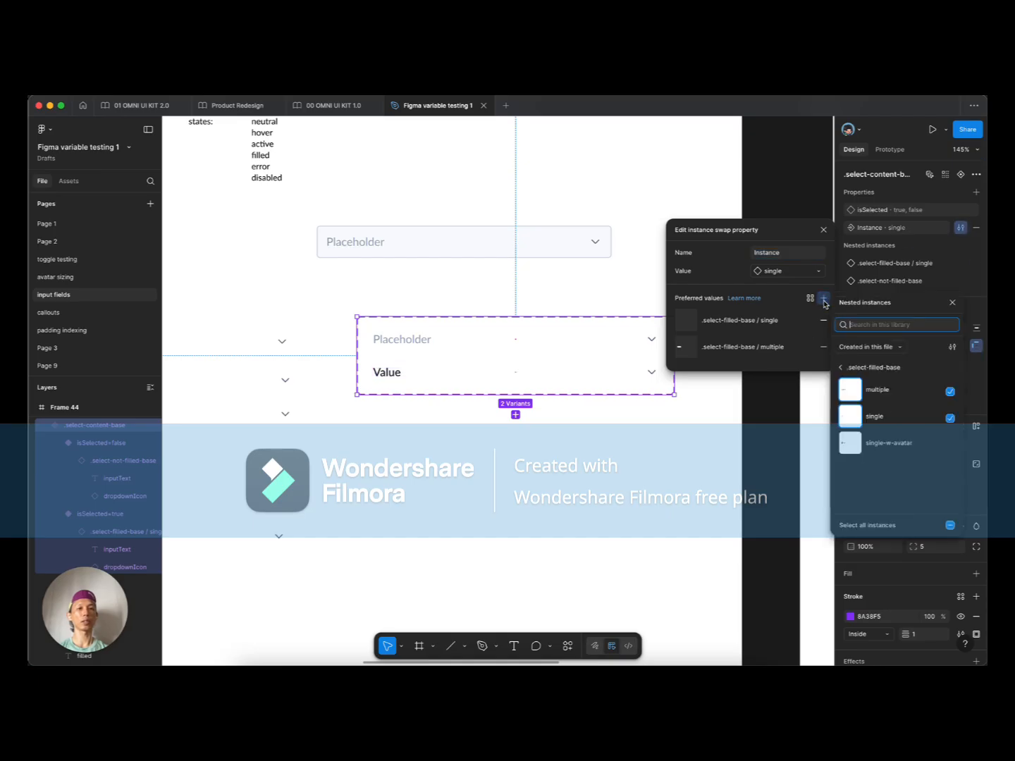
left_click(950, 446)
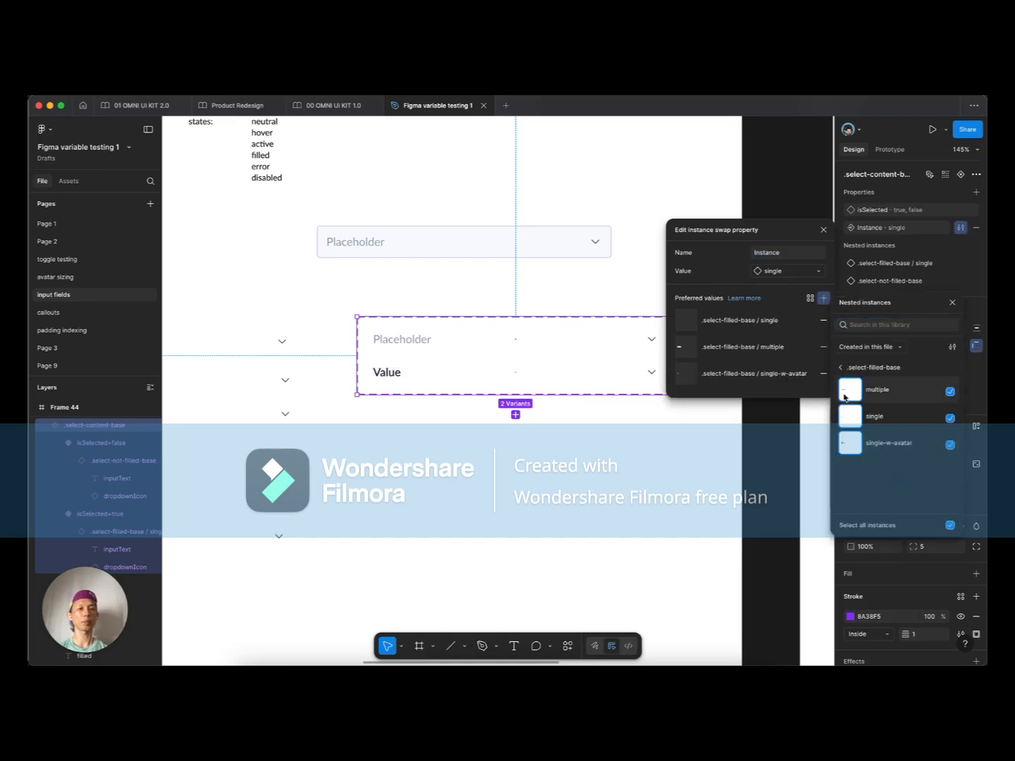
left_click(584, 488)
scroll(569, 472, "down", 2)
scroll(569, 472, "down", 8)
left_click_drag(586, 459, 425, 288)
left_click_drag(655, 328, 541, 421)
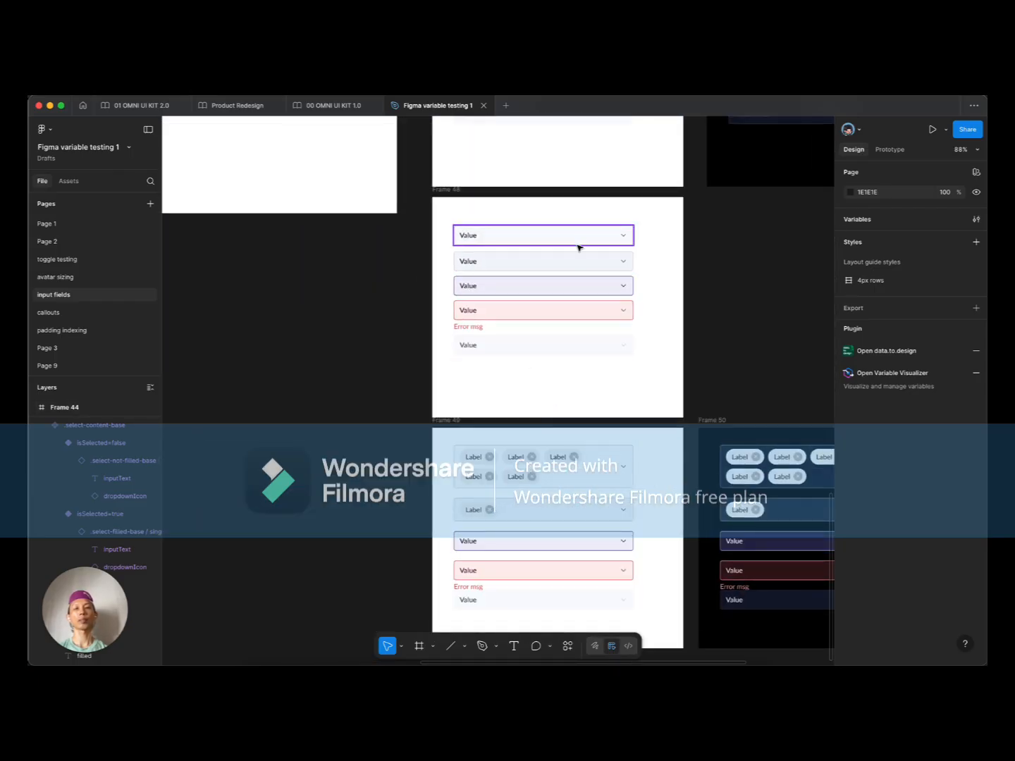
Step: Duplicate the first select field below the others and switch the copy to single-w-avatar
scroll(563, 259, "right", 3)
left_click(440, 252)
left_click_drag(448, 257, 455, 394)
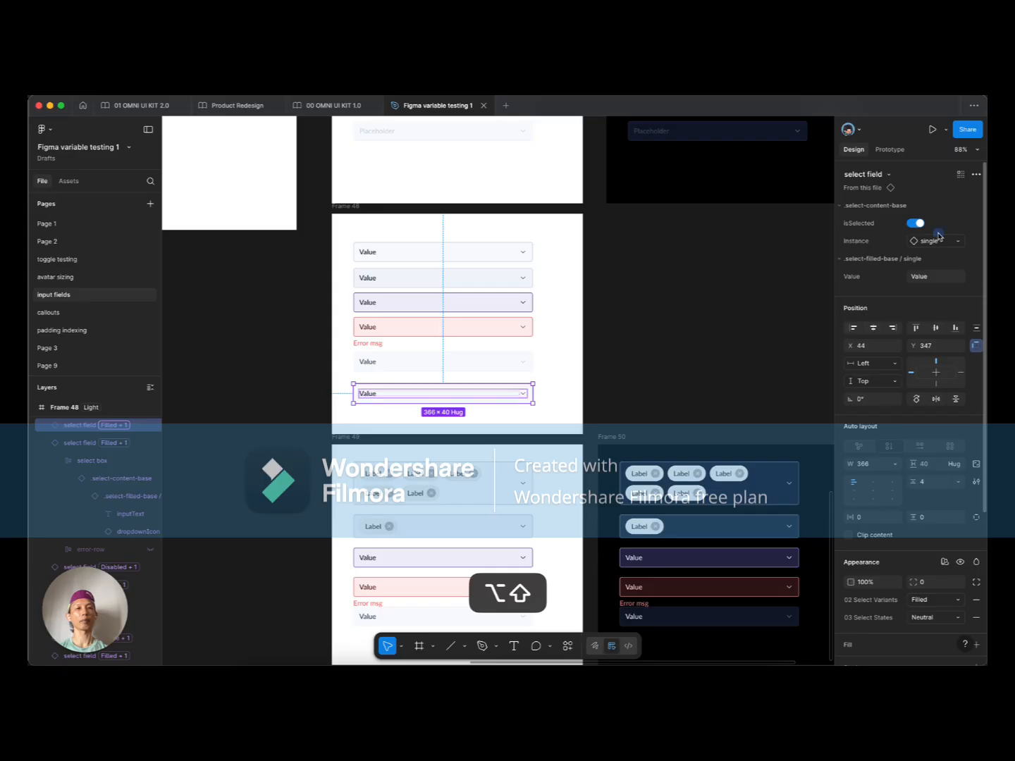
left_click(938, 237)
left_click(934, 381)
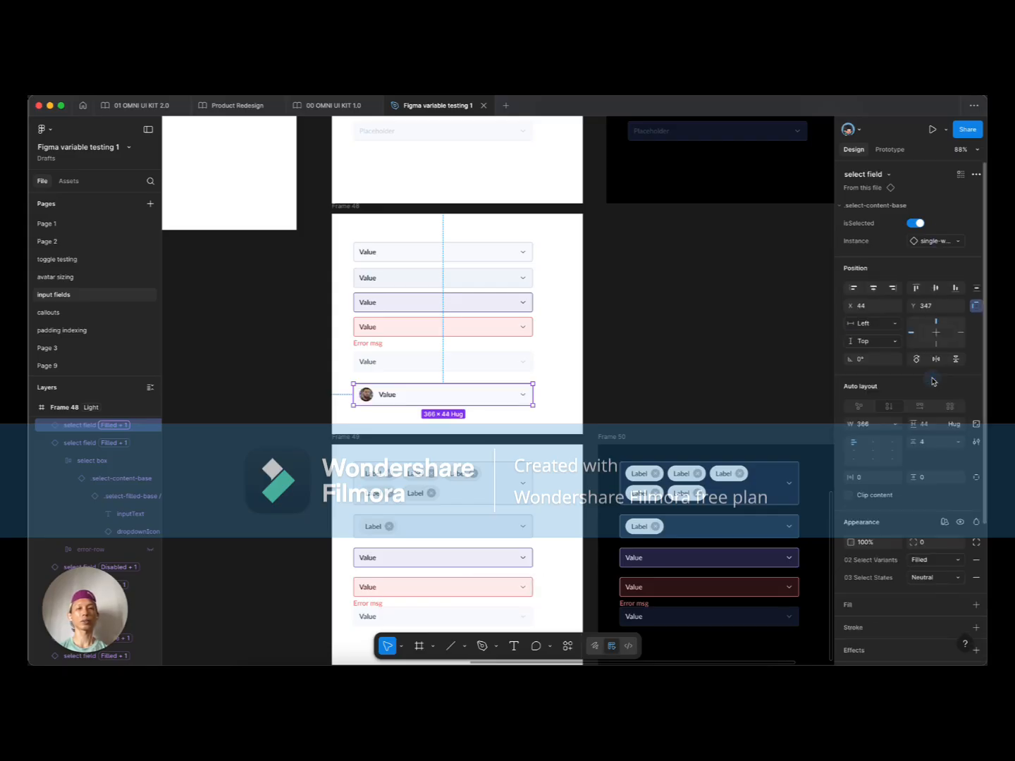
Step: Check the copy's Value text, then reselect the whole avatar select field
scroll(331, 405, "up", 5)
double_click(447, 384)
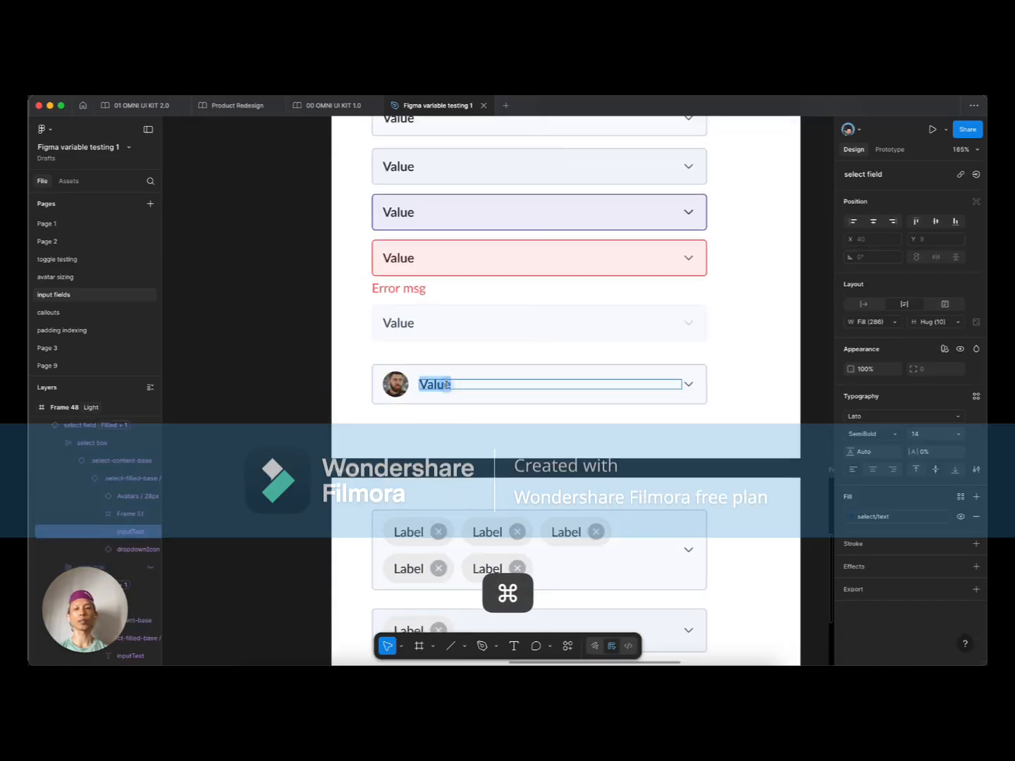
left_click(431, 415)
left_click(425, 402)
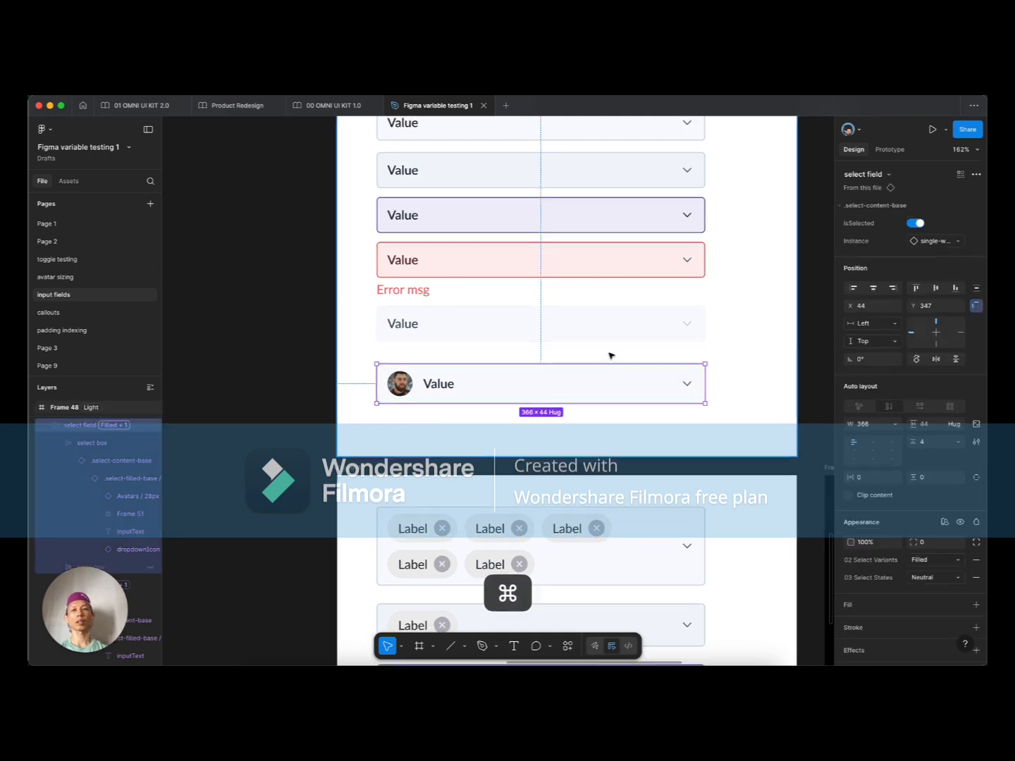
scroll(610, 356, "down", 10)
scroll(397, 240, "up", 10)
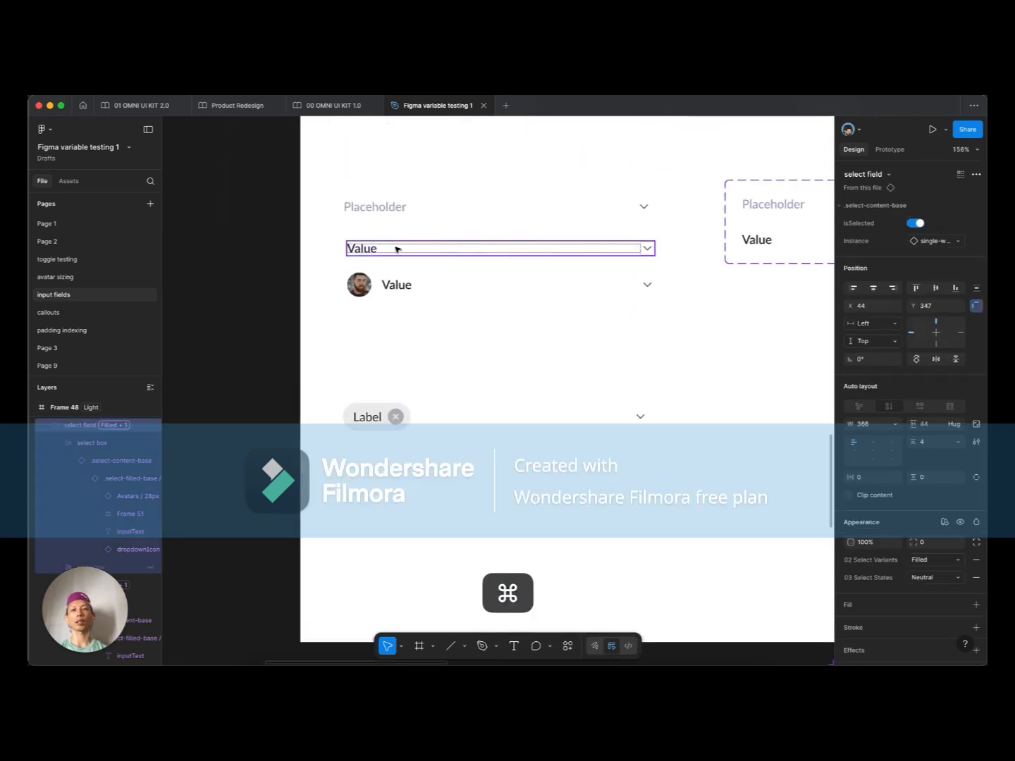
Step: Bind the single-w-avatar variant's value text to a new text property named 'Value'
left_click(398, 284, "super")
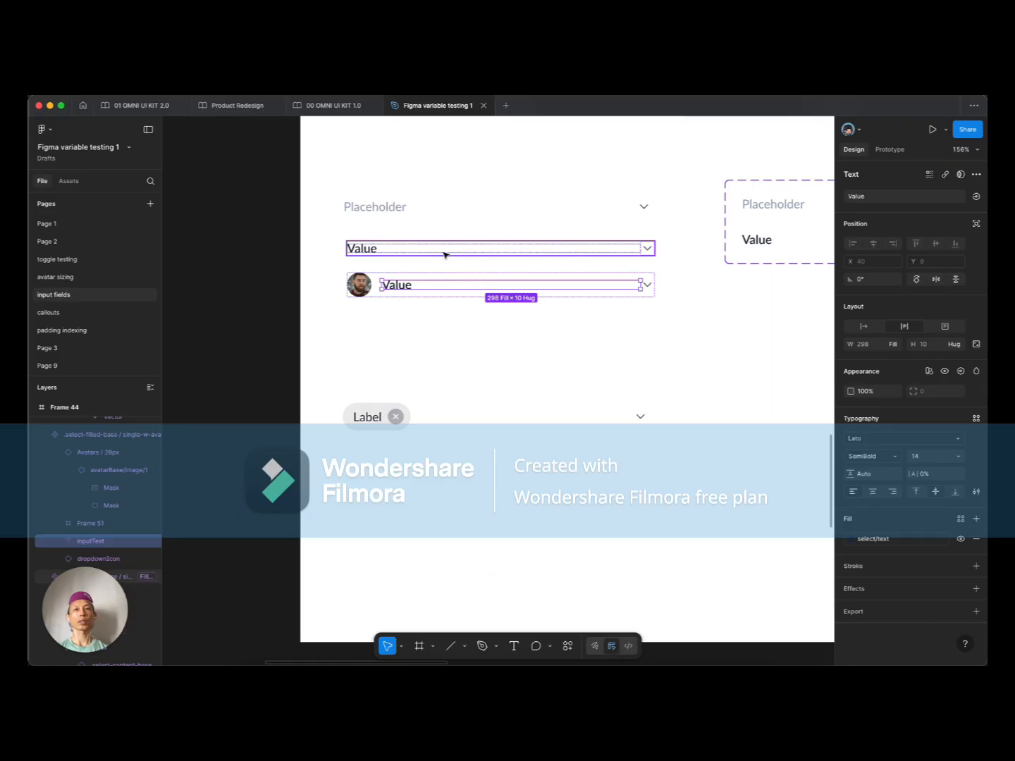
left_click(370, 249, "super")
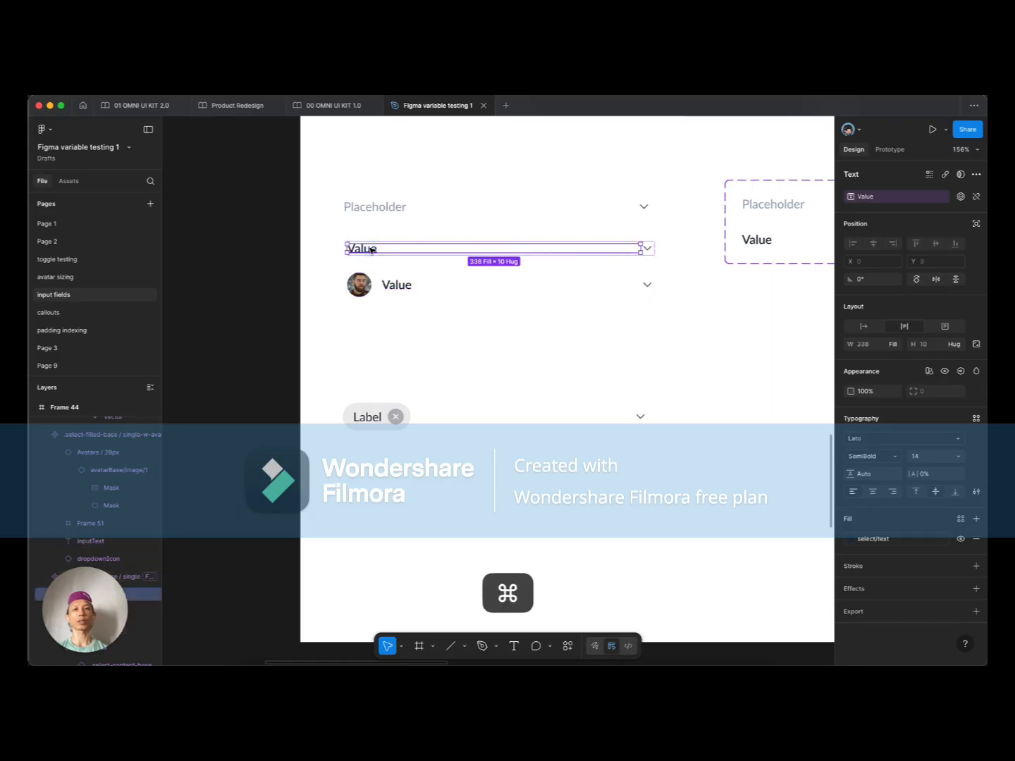
left_click(408, 285, "super")
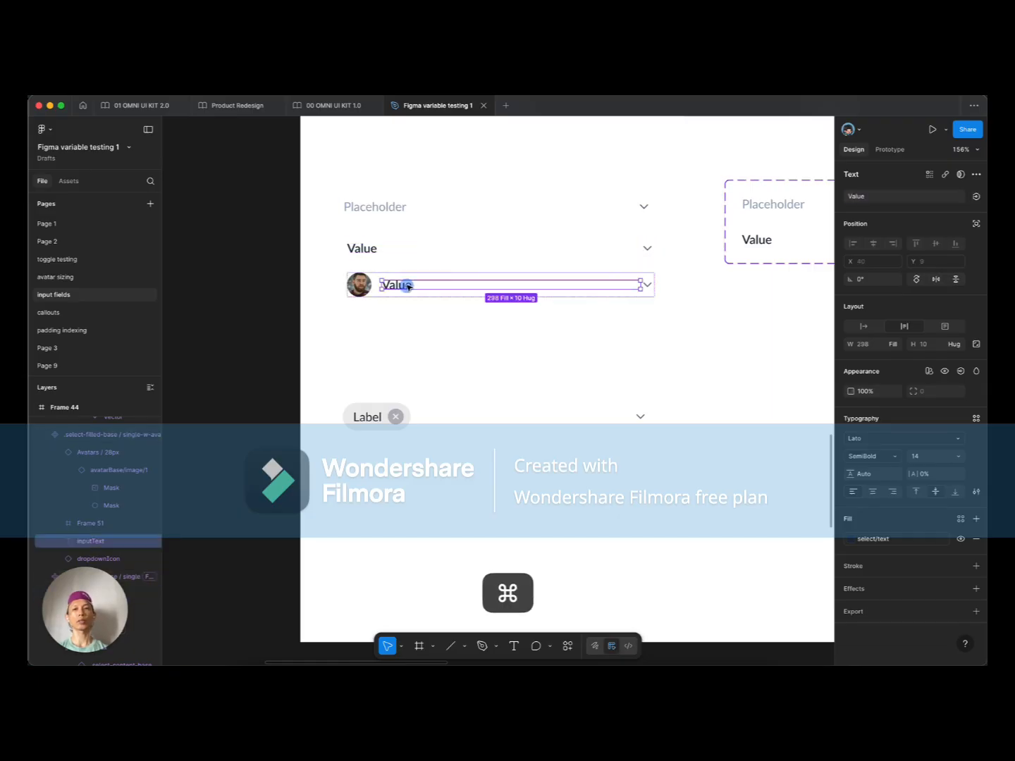
left_click(976, 197)
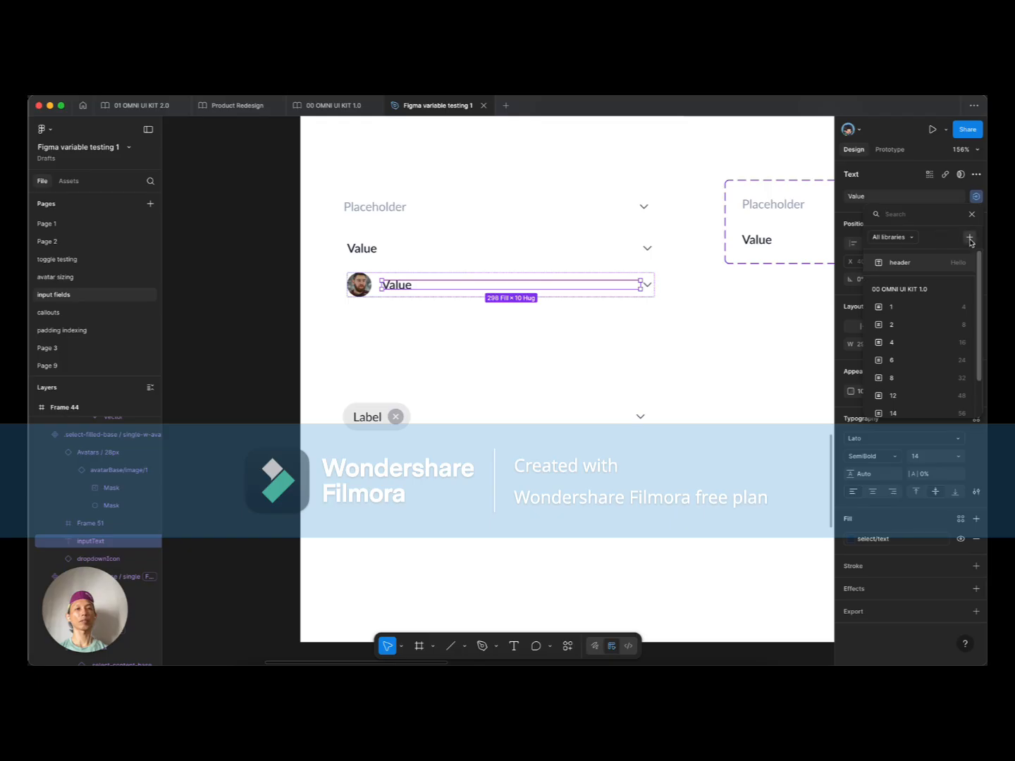
left_click(969, 238)
type("Value")
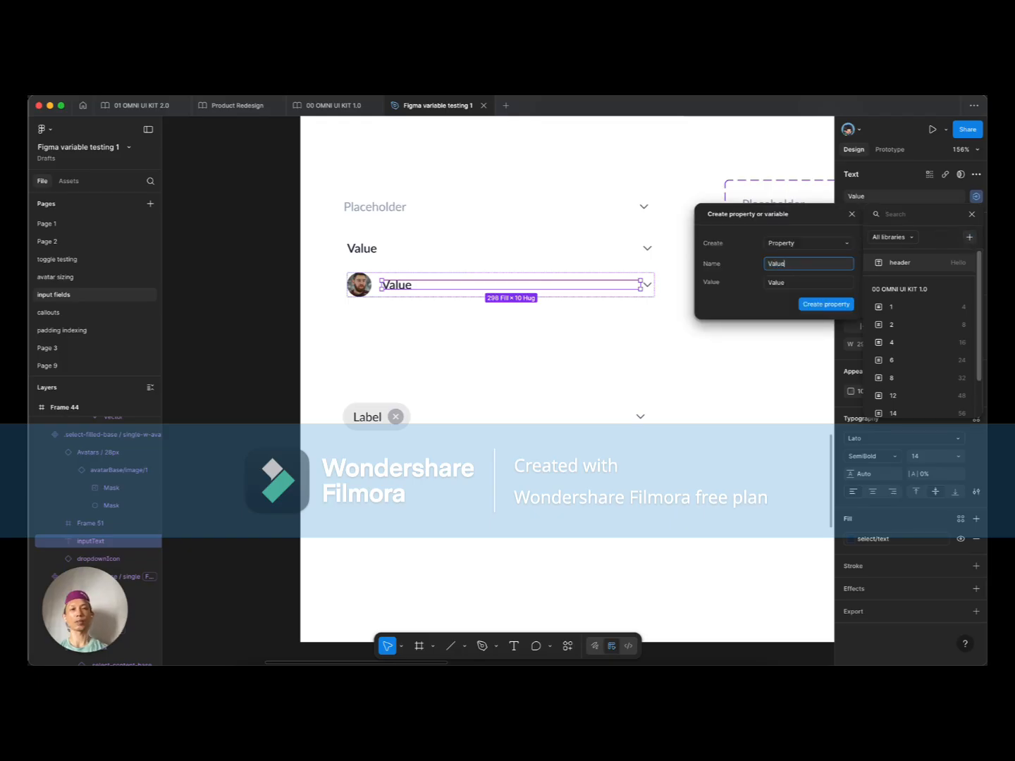
key("Return")
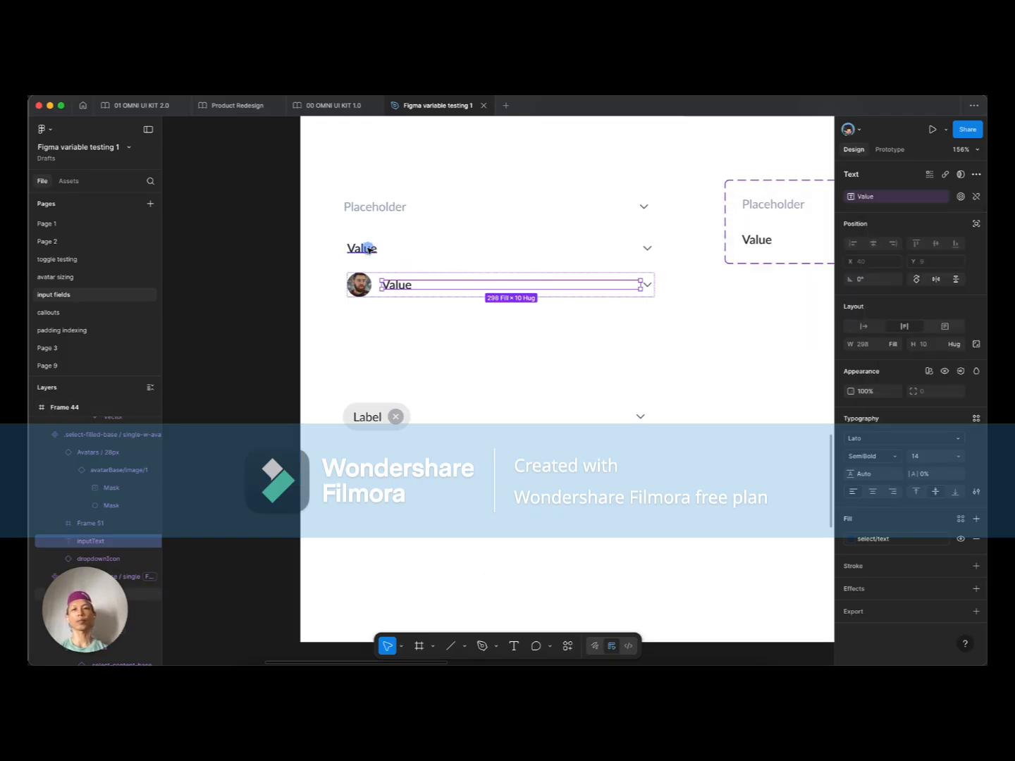
left_click(399, 346)
scroll(398, 345, "down", 5)
left_click_drag(572, 388, 310, 204)
scroll(451, 238, "up", 5)
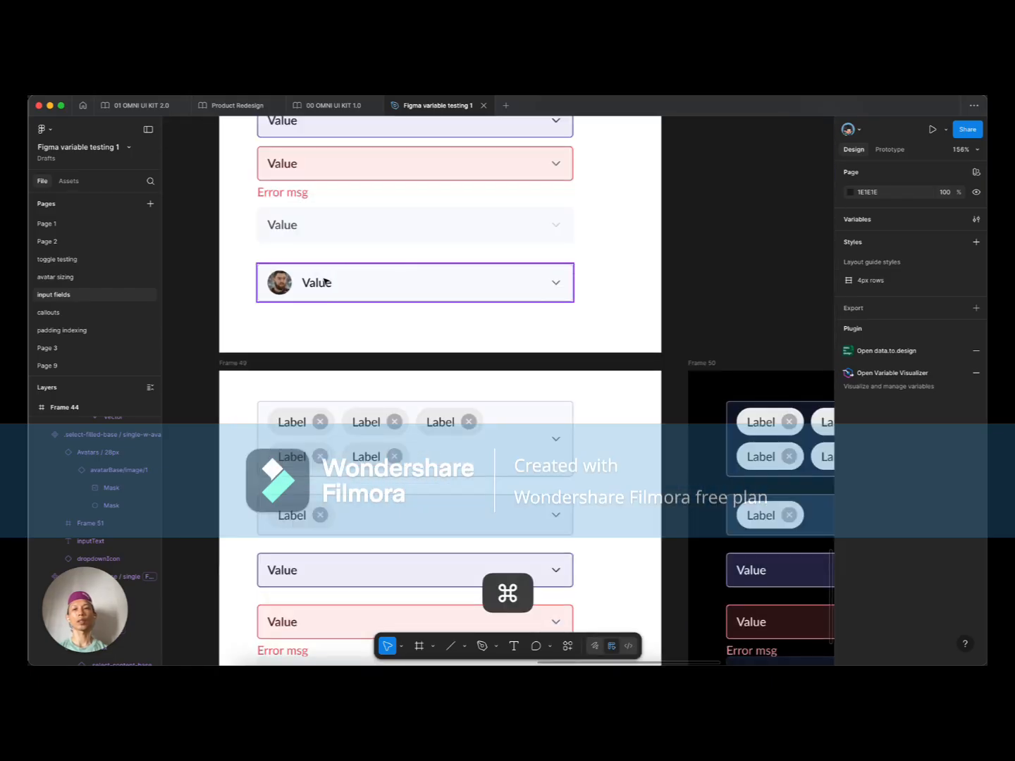
Step: Replace the avatar field's Value text with a sample person's name
double_click(319, 281)
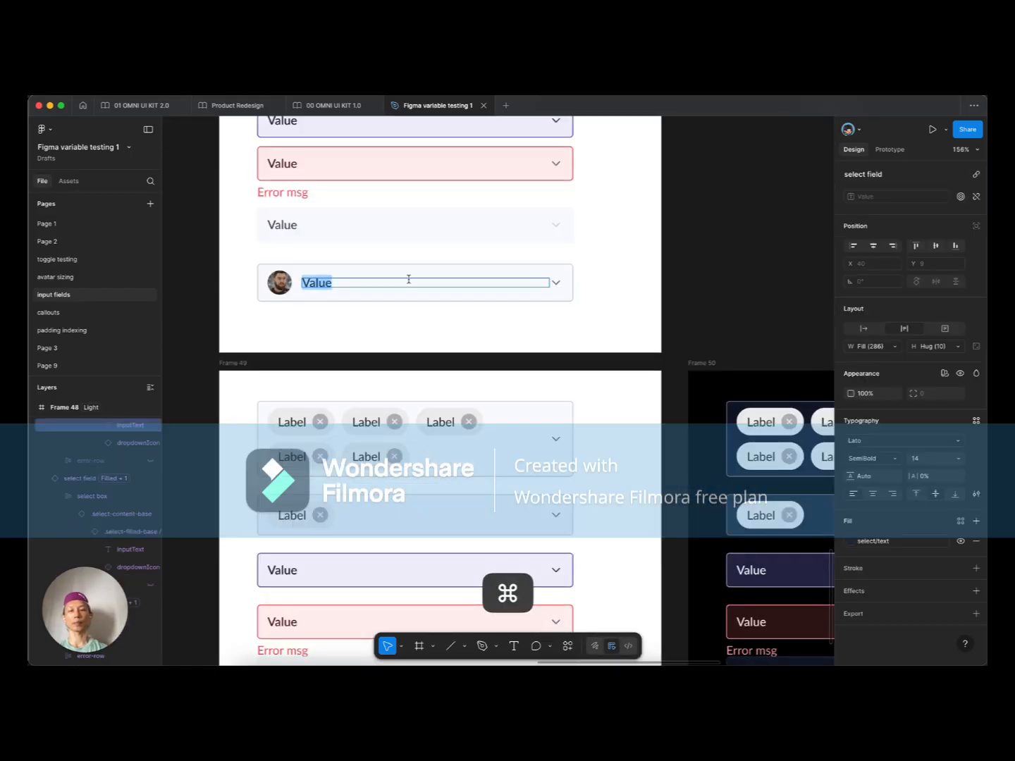
type("Jolbee")
key("super+a")
type("J")
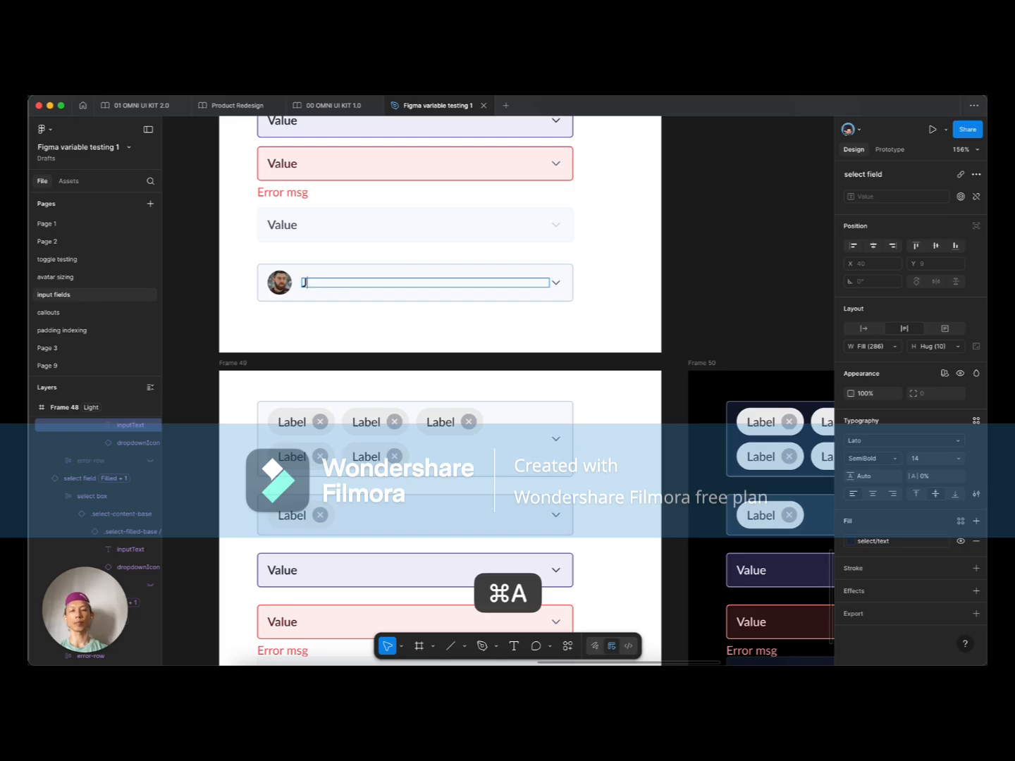
left_click(346, 320)
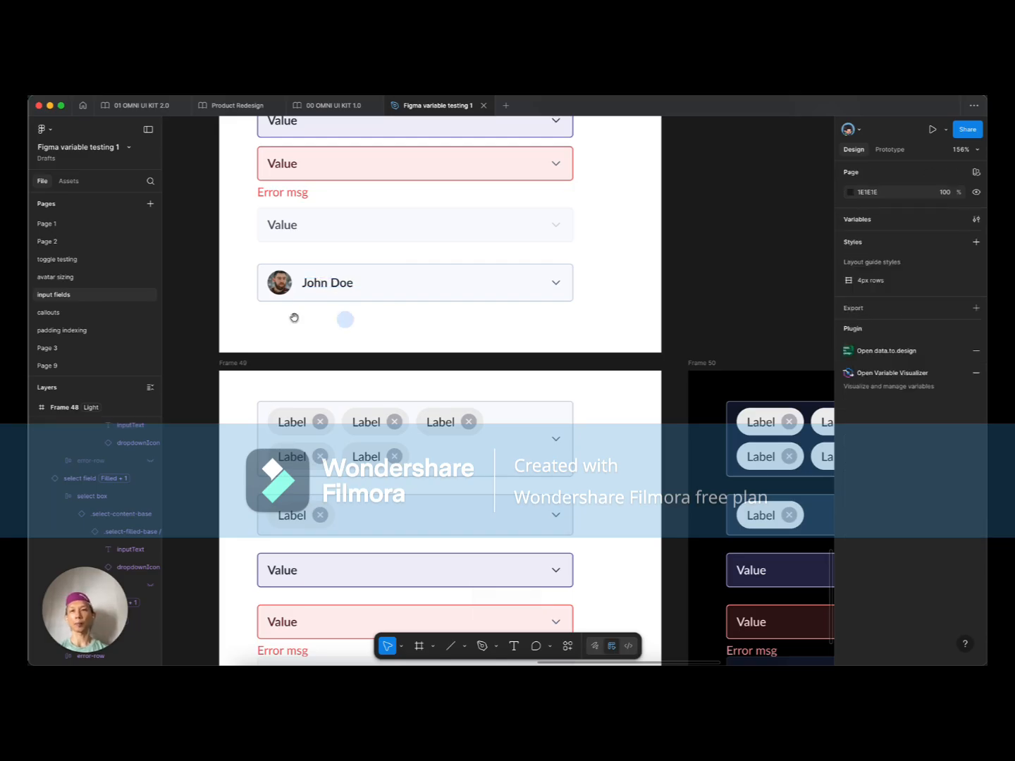
scroll(345, 320, "left", 2)
scroll(344, 319, "up", 1)
Step: Swap the named field to the plain single variant and inspect its text
left_click(377, 297)
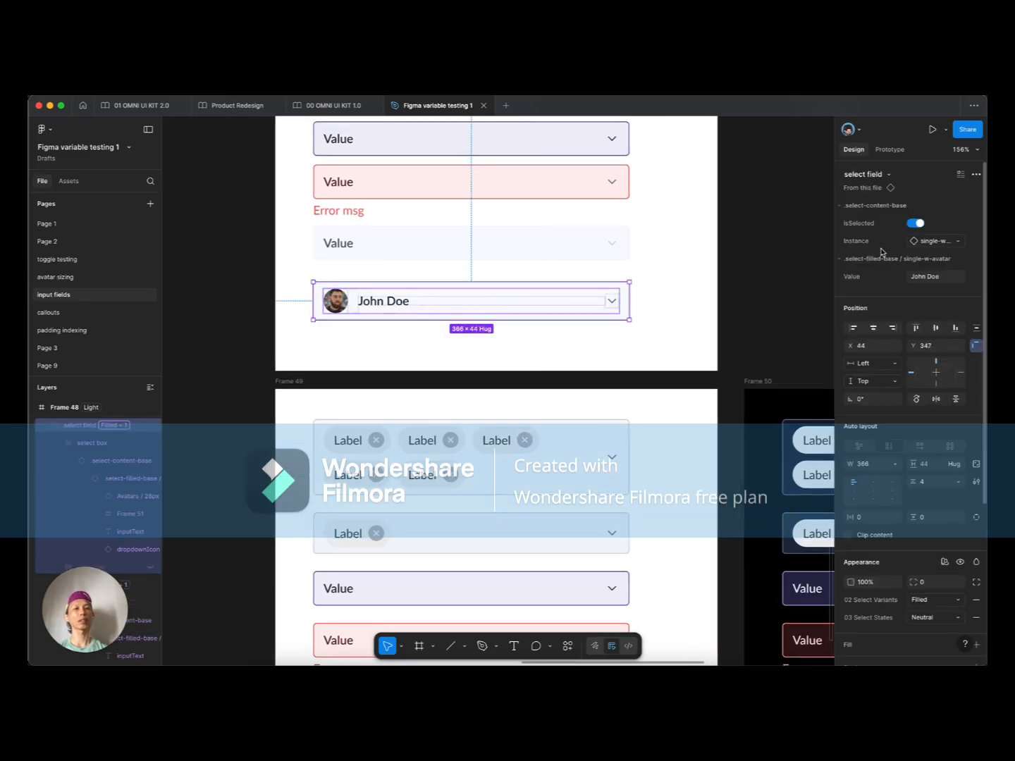
left_click(929, 242)
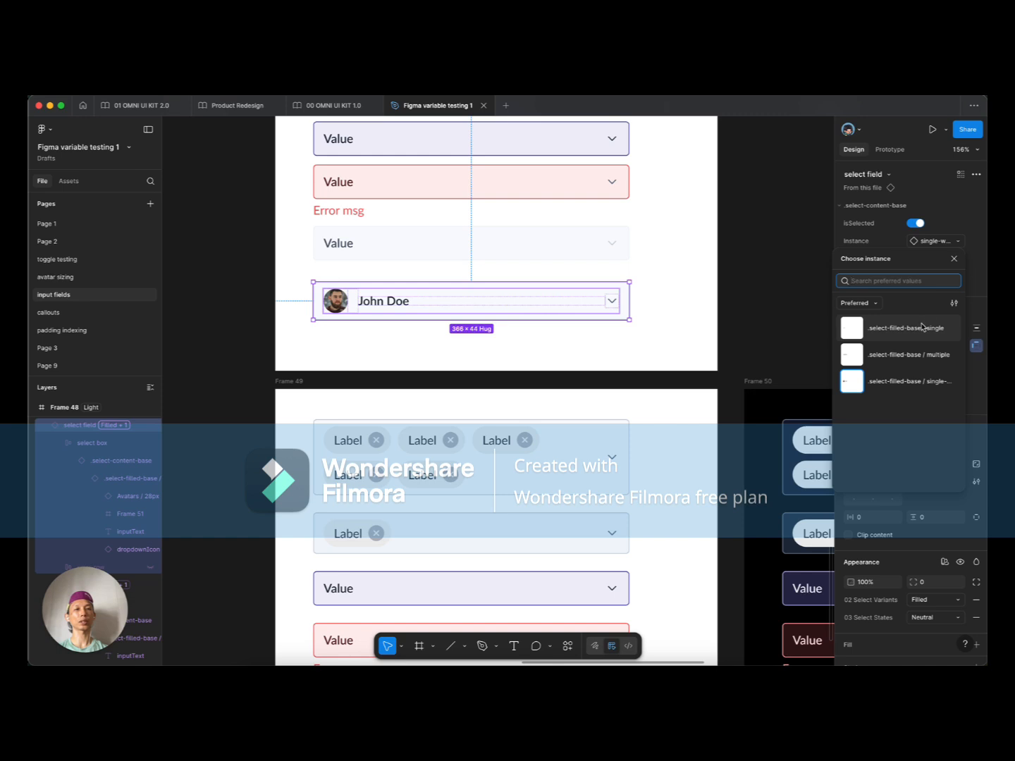
left_click(909, 327)
left_click(360, 305, "super")
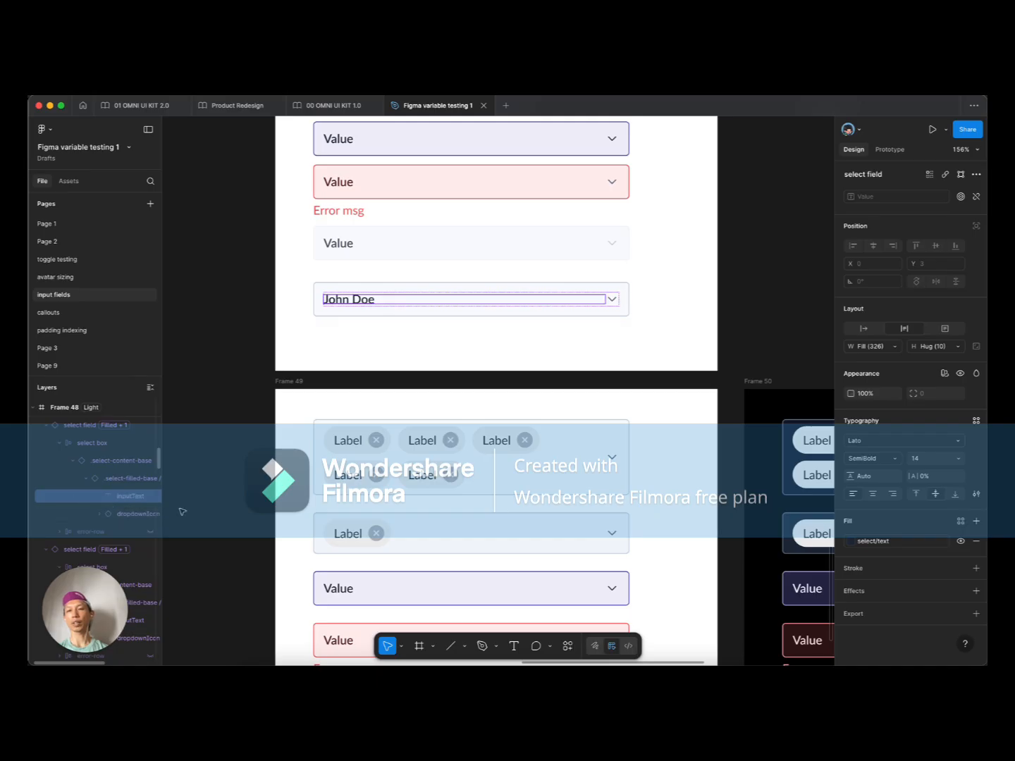
left_click(346, 246, "super")
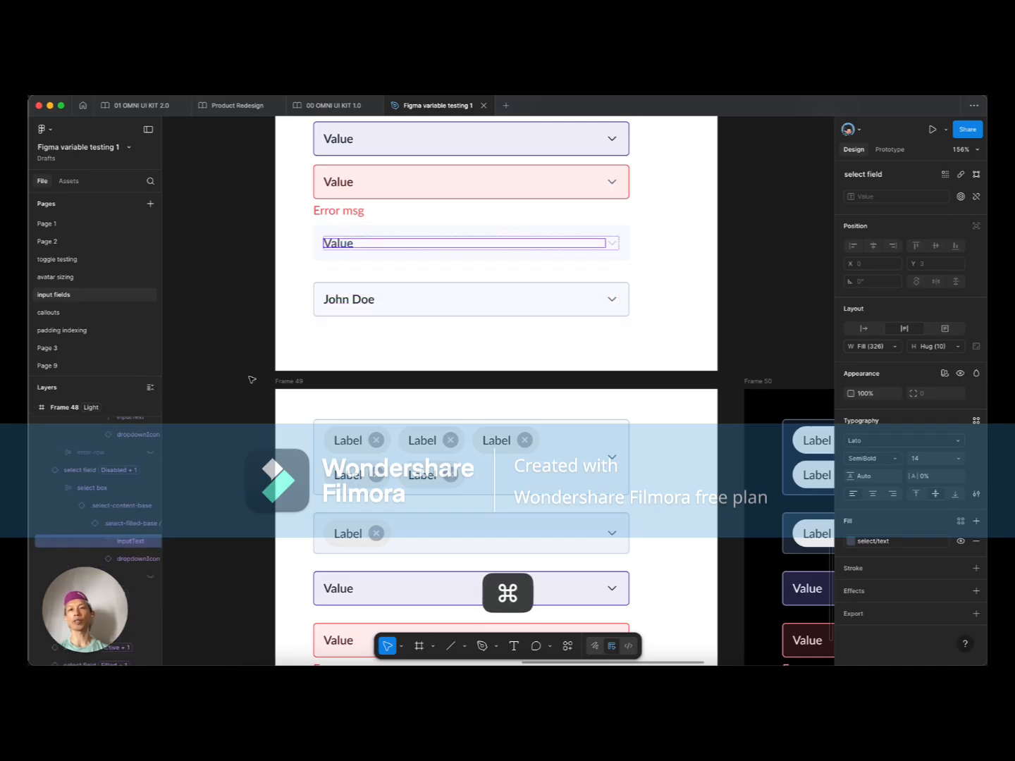
left_click(384, 288)
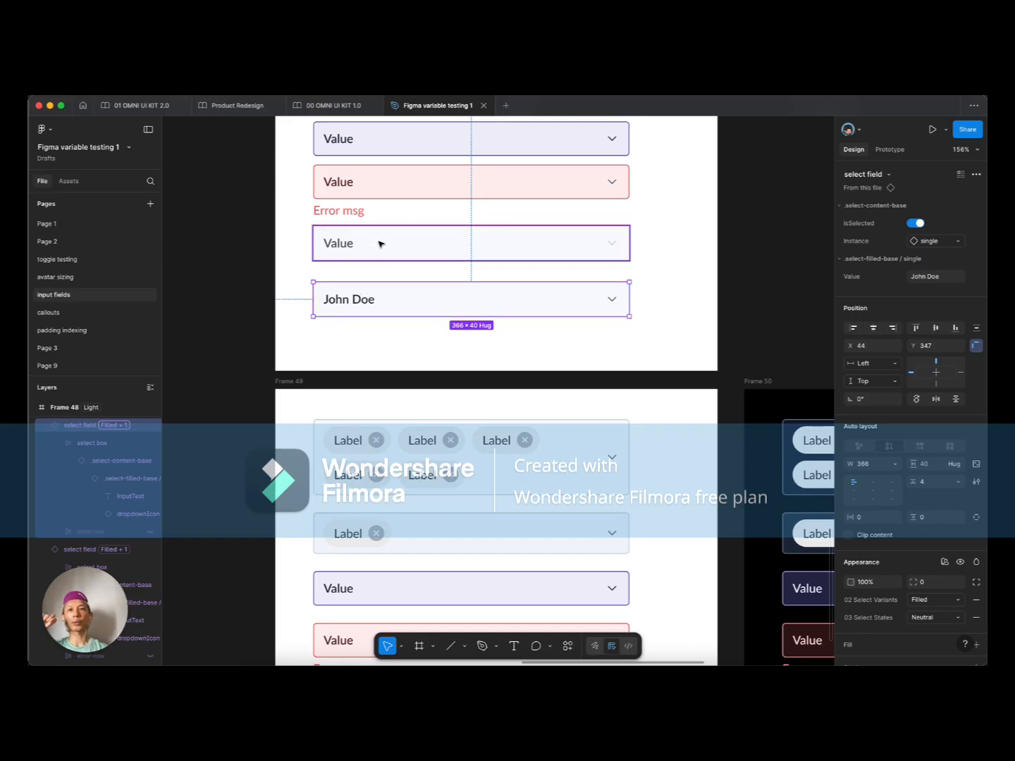
Step: Swap between single-w-avatar and single, confirming the sample name persists
left_click(951, 242)
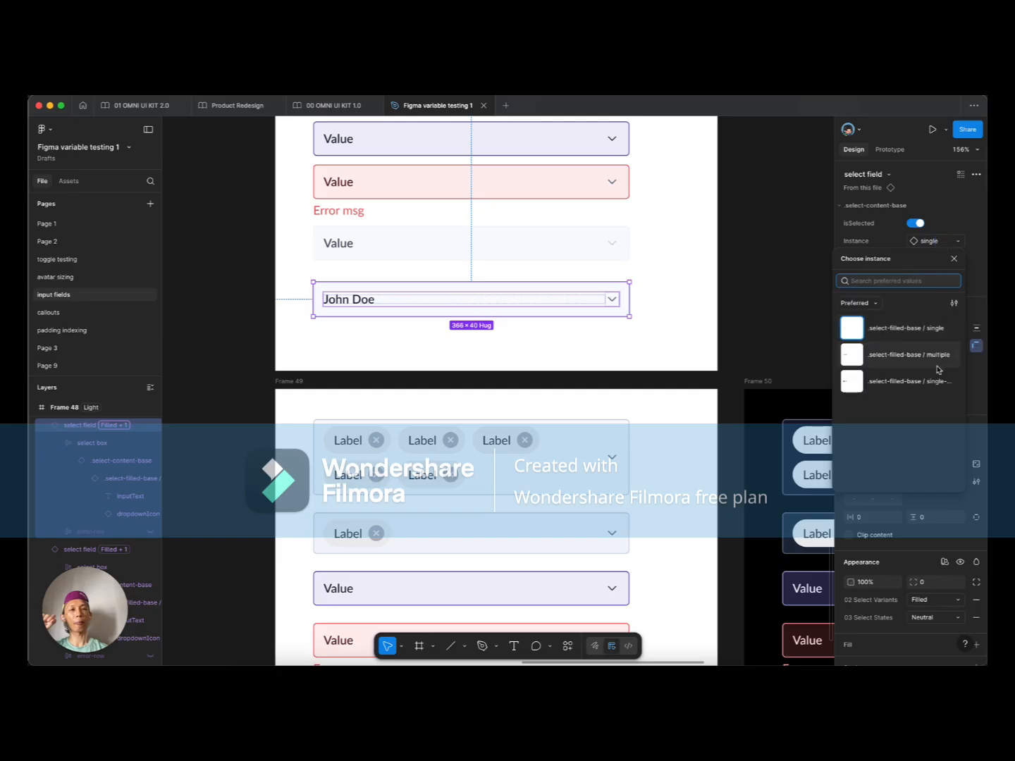
left_click(923, 381)
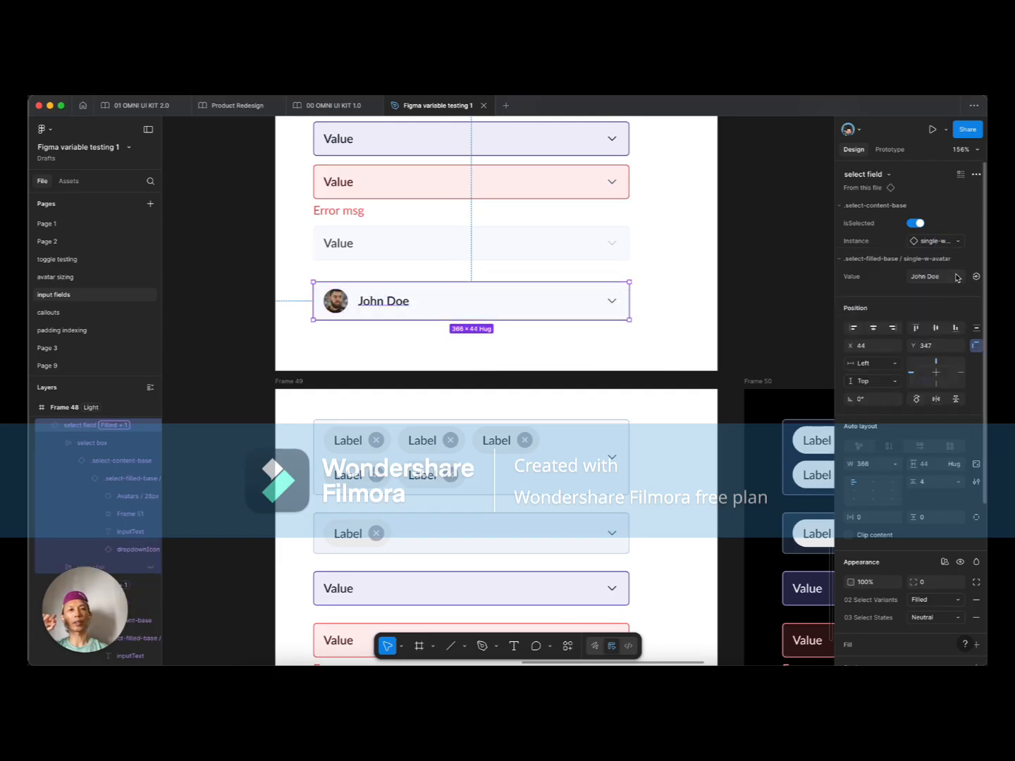
left_click(941, 240)
left_click(920, 328)
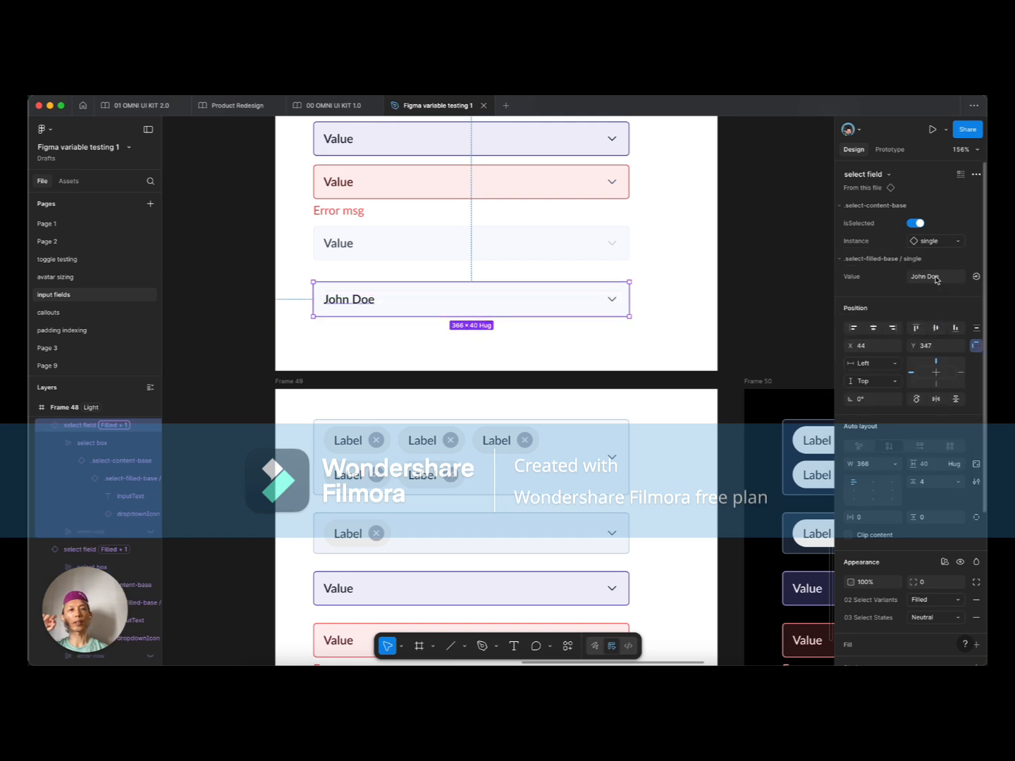
left_click(937, 240)
left_click(912, 381)
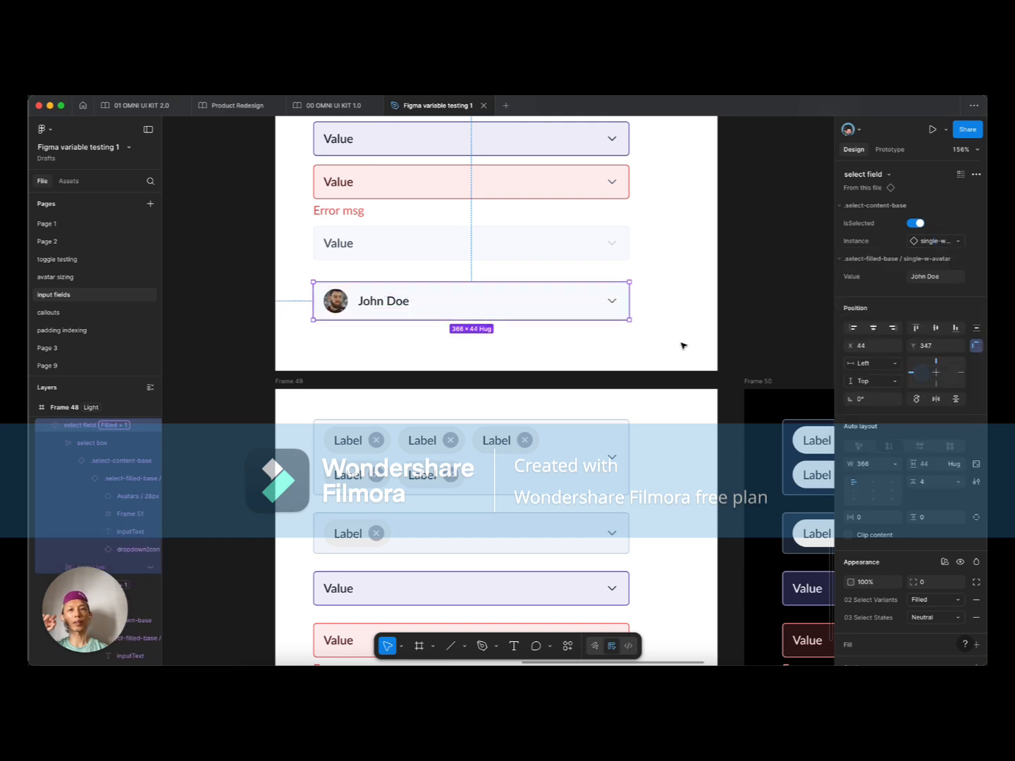
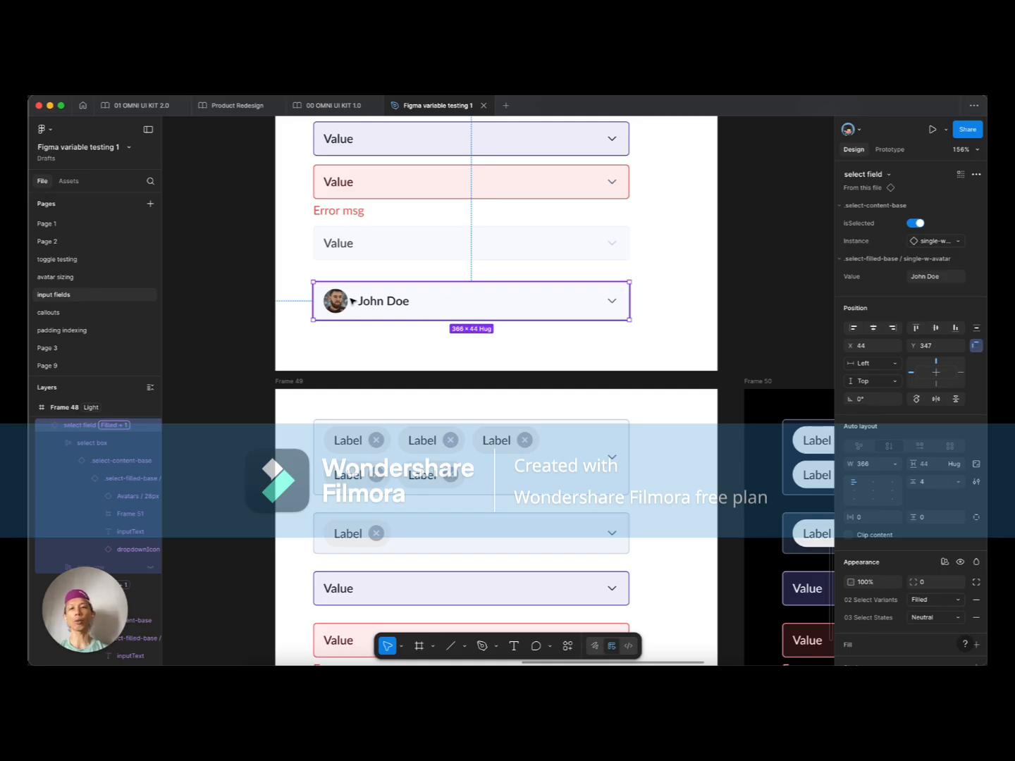
Step: Drag the Label chip row up to sit beneath the avatar Value row in the stack
scroll(435, 300, "left", 10)
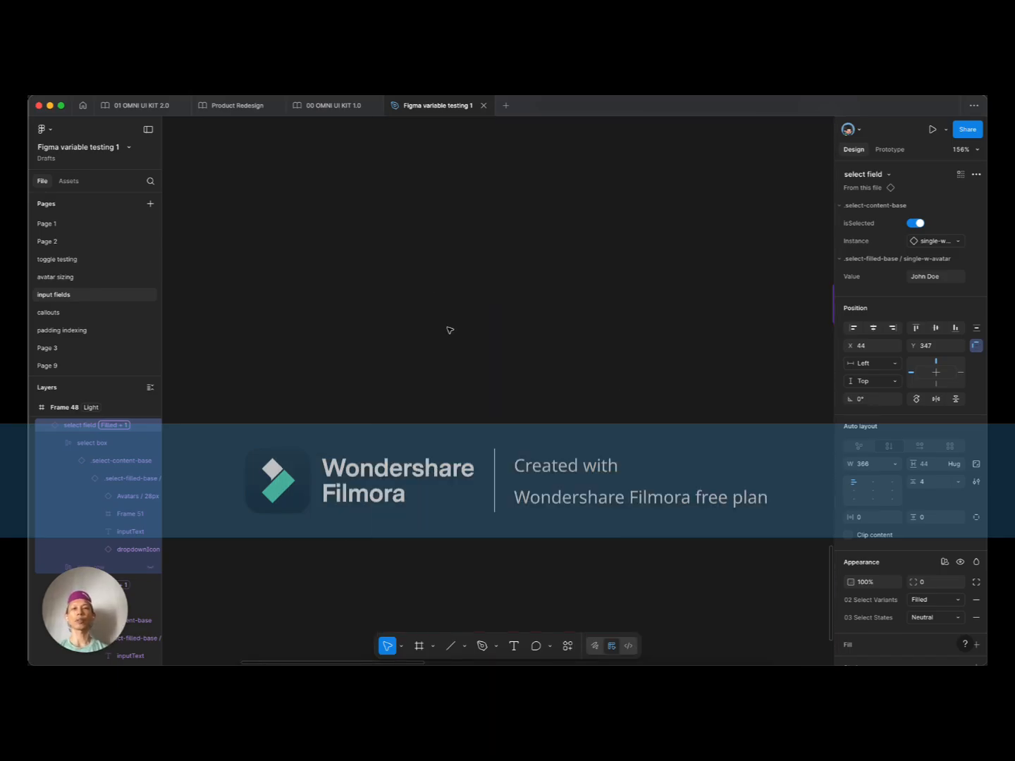
scroll(449, 330, "down", 10)
scroll(451, 329, "up", 2)
scroll(444, 310, "up", 8)
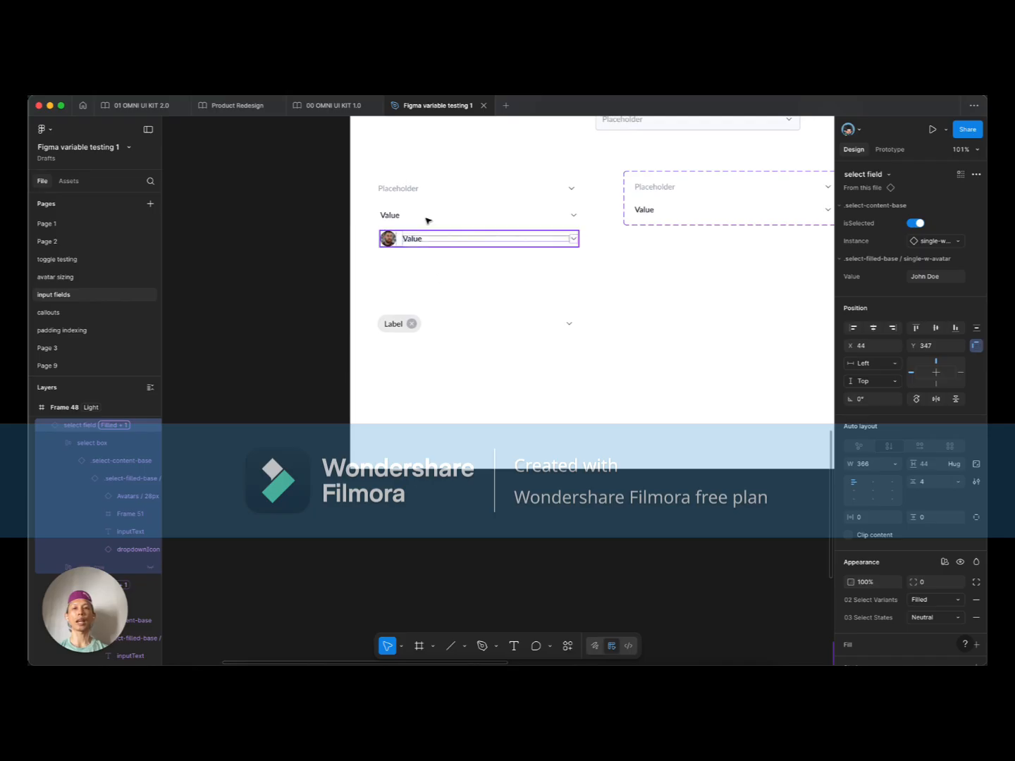
scroll(422, 219, "up", 2)
scroll(423, 219, "right", 1)
left_click(377, 238)
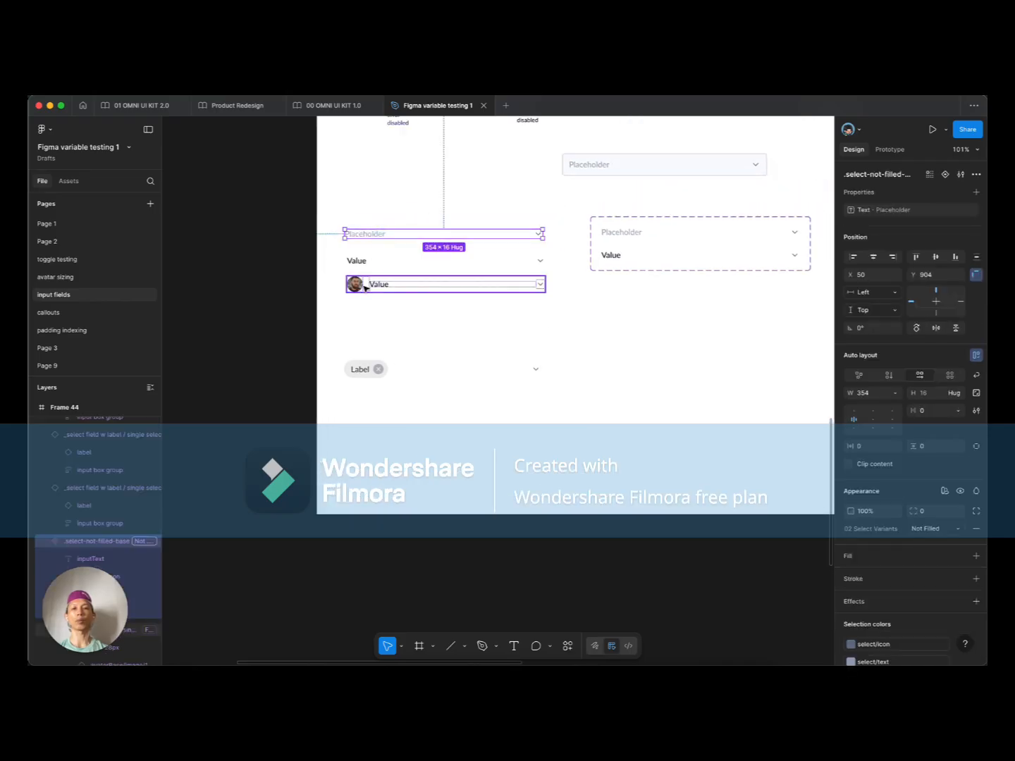
left_click_drag(363, 368, 363, 312)
Step: Check the Value rows and the two-variant content set, then deselect and show the test frames
scroll(377, 277, "up", 5)
left_click(363, 255)
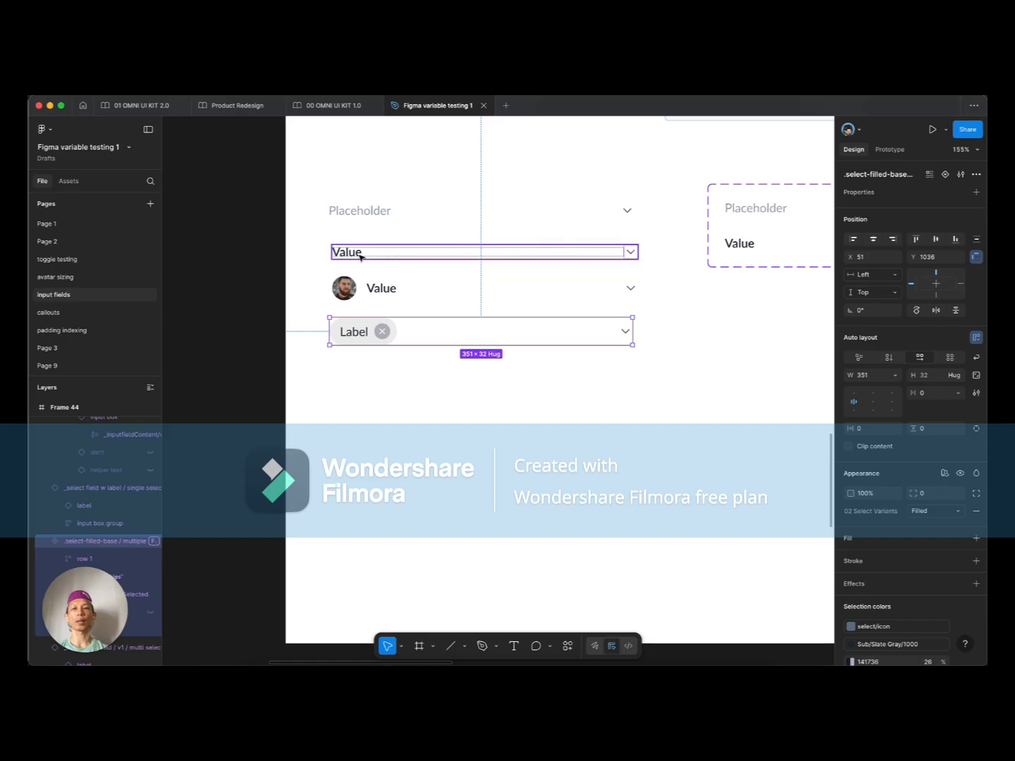
left_click(378, 280)
scroll(422, 352, "down", 5)
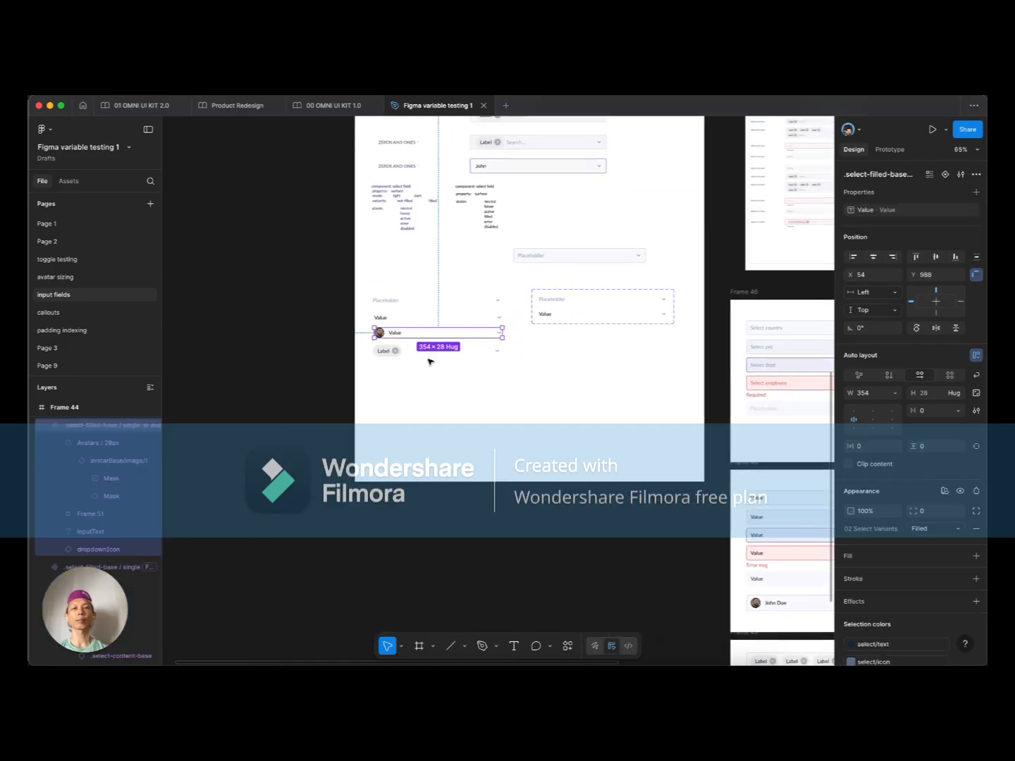
scroll(396, 352, "up", 5)
left_click(396, 341)
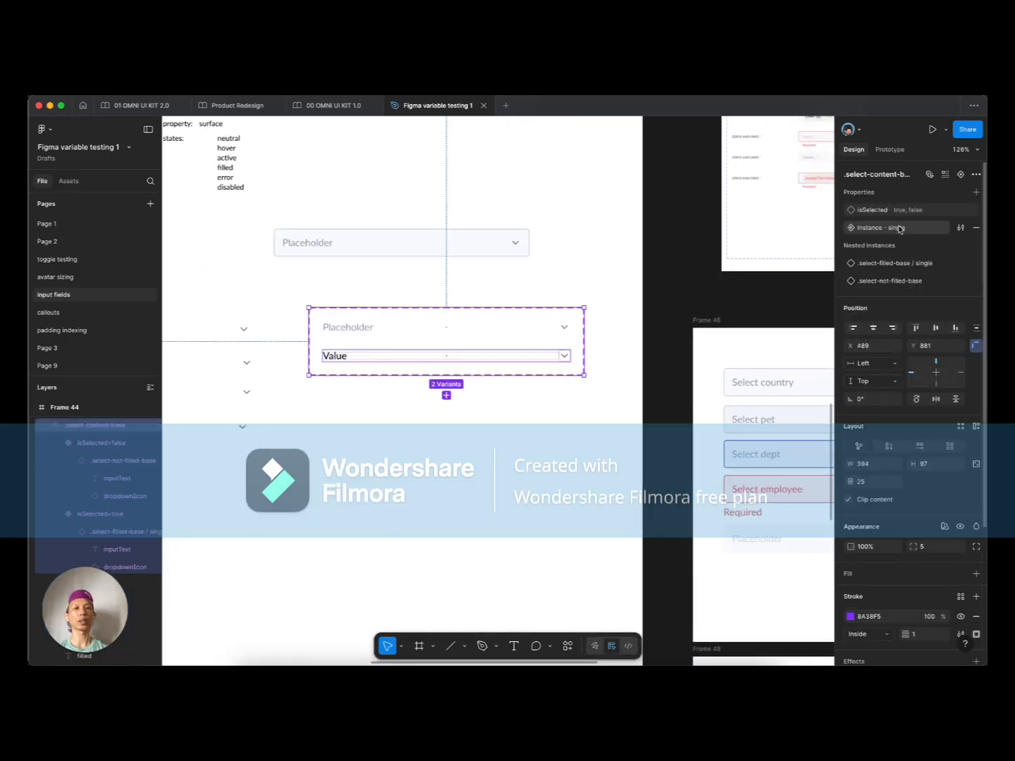
left_click(431, 252)
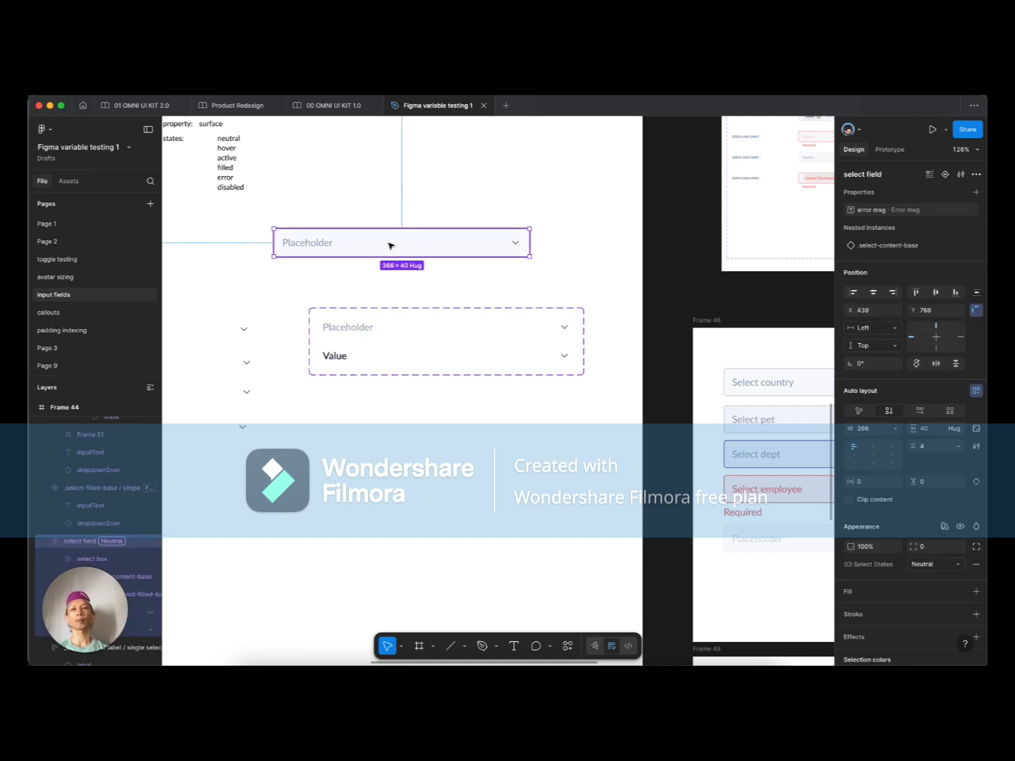
scroll(362, 276, "down", 5)
left_click(443, 445)
left_click_drag(465, 371, 410, 358)
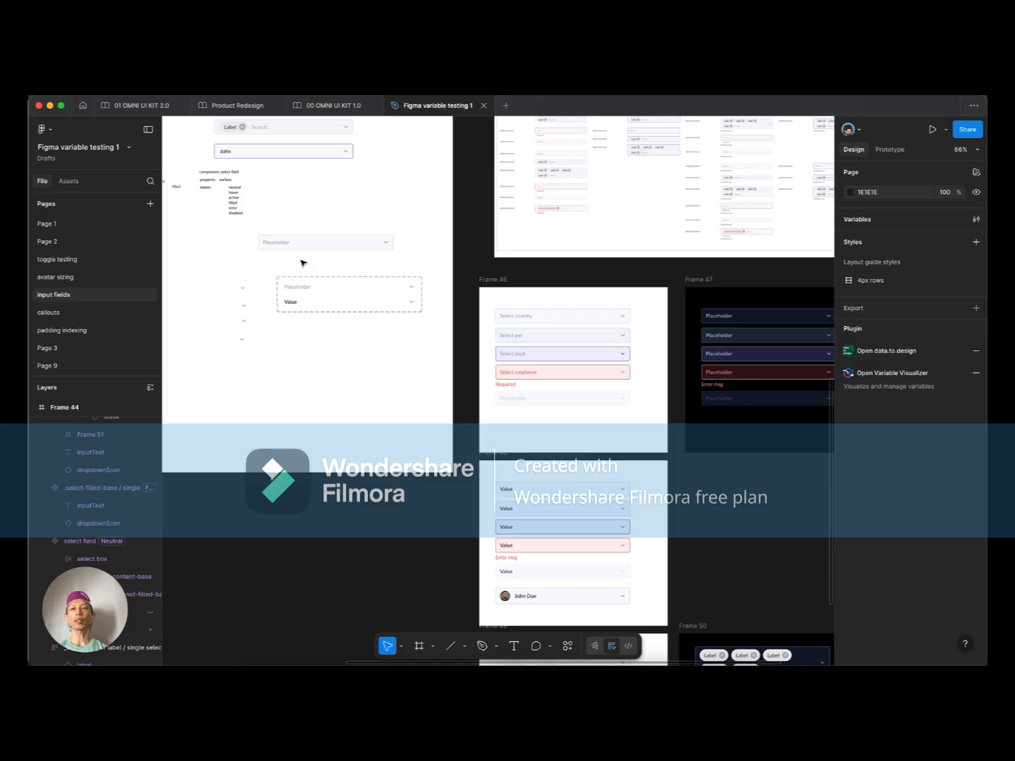
scroll(317, 344, "down", 8)
scroll(599, 278, "up", 3)
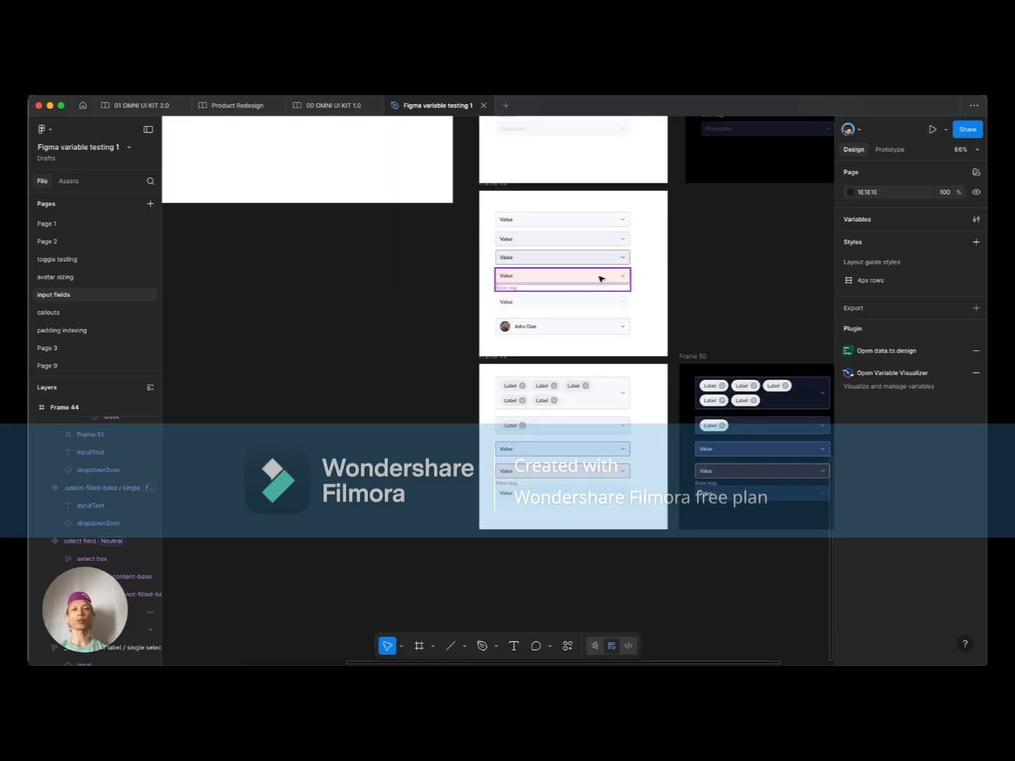
scroll(589, 340, "up", 5)
left_click(564, 356)
scroll(511, 313, "right", 4)
scroll(510, 313, "down", 1)
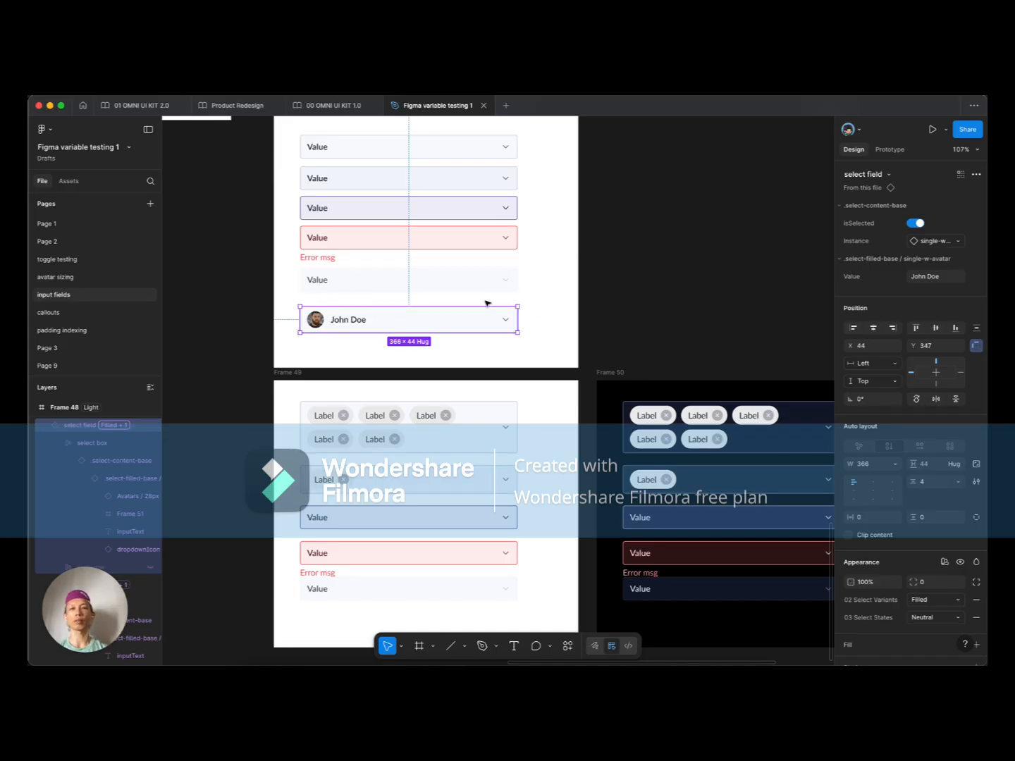
scroll(487, 296, "down", 10)
left_click_drag(608, 251, 416, 407)
left_click_drag(623, 226, 630, 419)
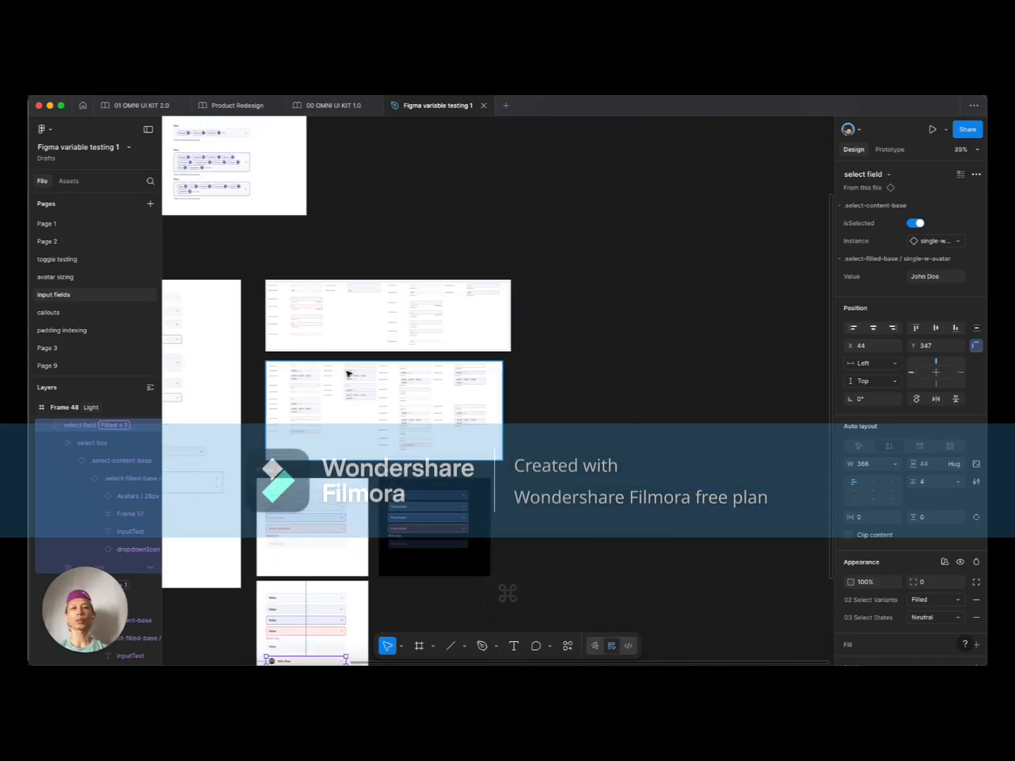
scroll(322, 371, "up", 8)
scroll(333, 415, "down", 3)
scroll(347, 421, "up", 3)
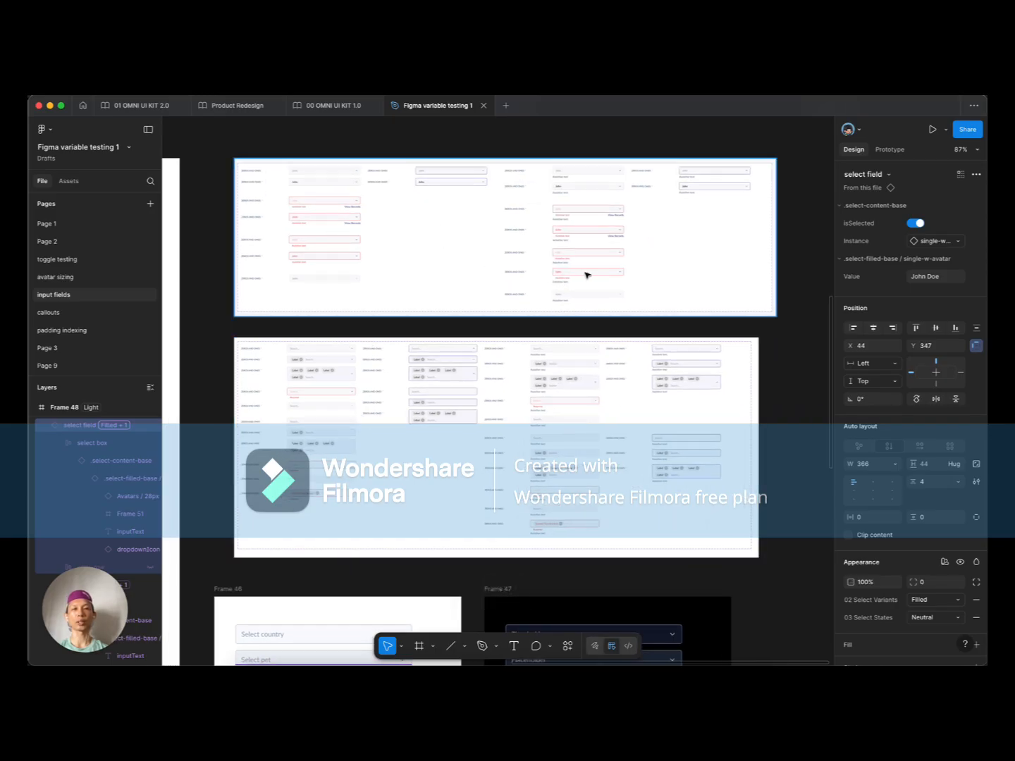
scroll(588, 275, "down", 4)
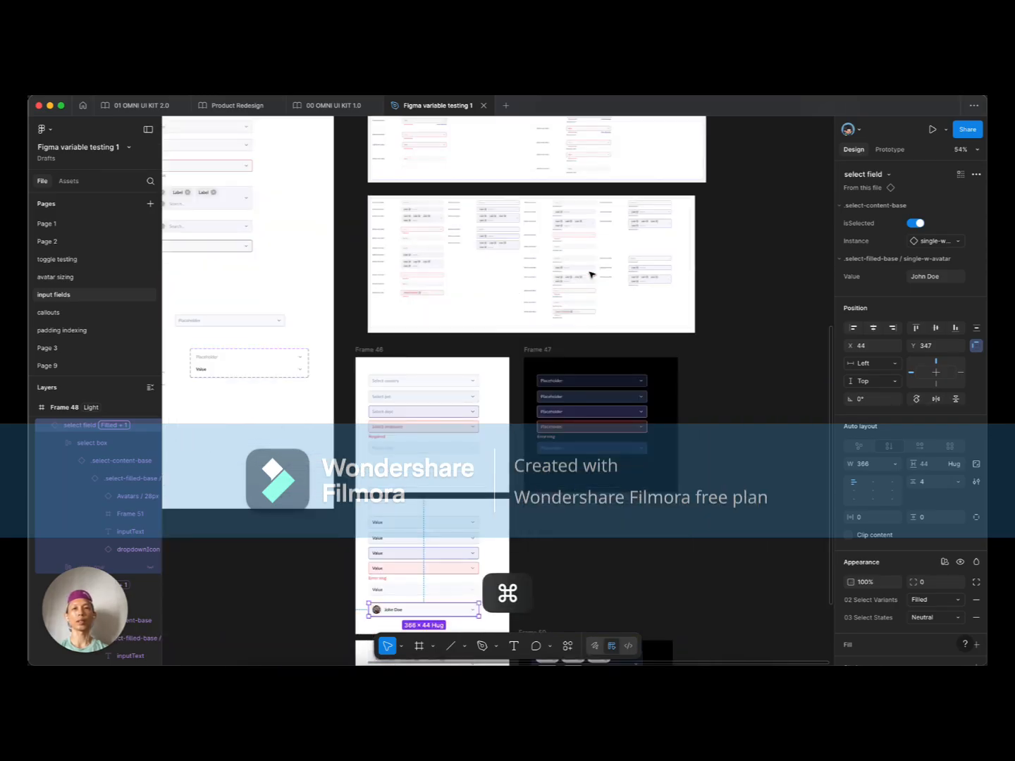
scroll(591, 275, "down", 5)
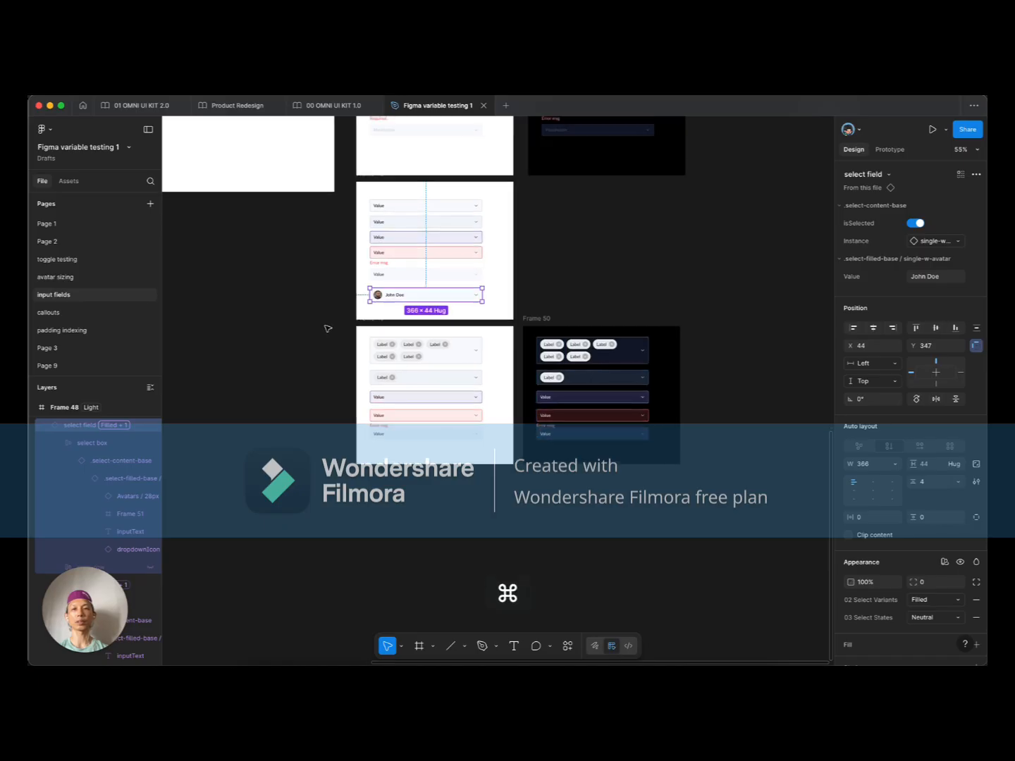
scroll(327, 328, "up", 5)
scroll(333, 324, "up", 3)
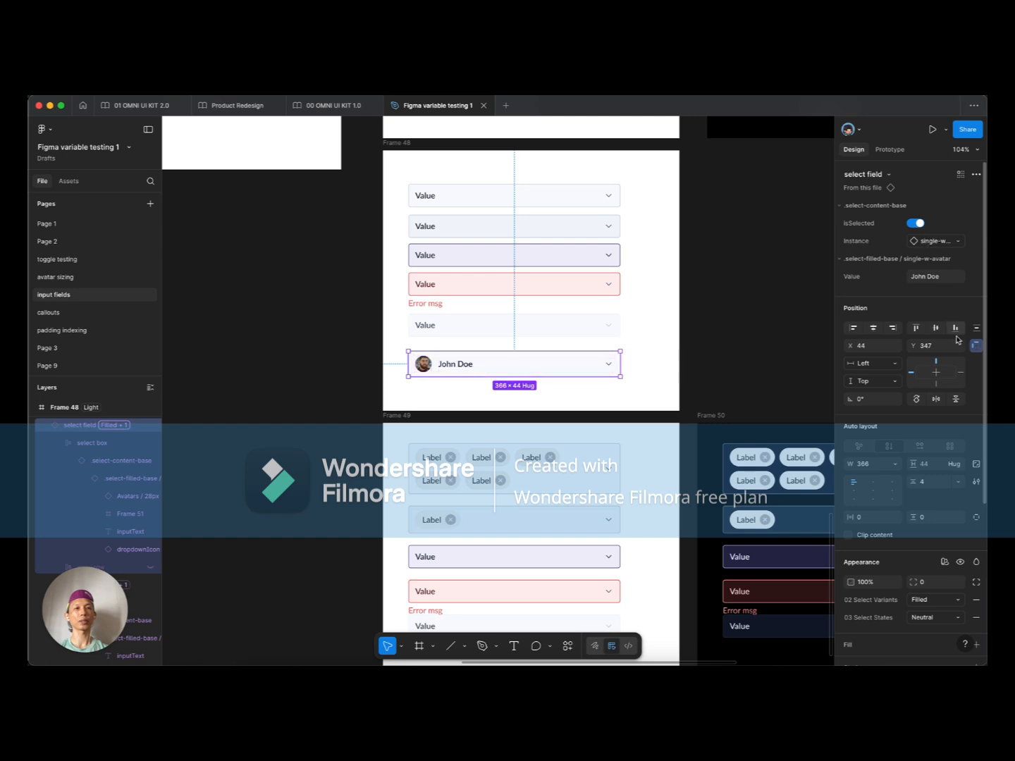
scroll(949, 511, "down", 3)
Step: Set the sample avatar field to Error with the message 'user is alredy selected'
left_click(947, 492)
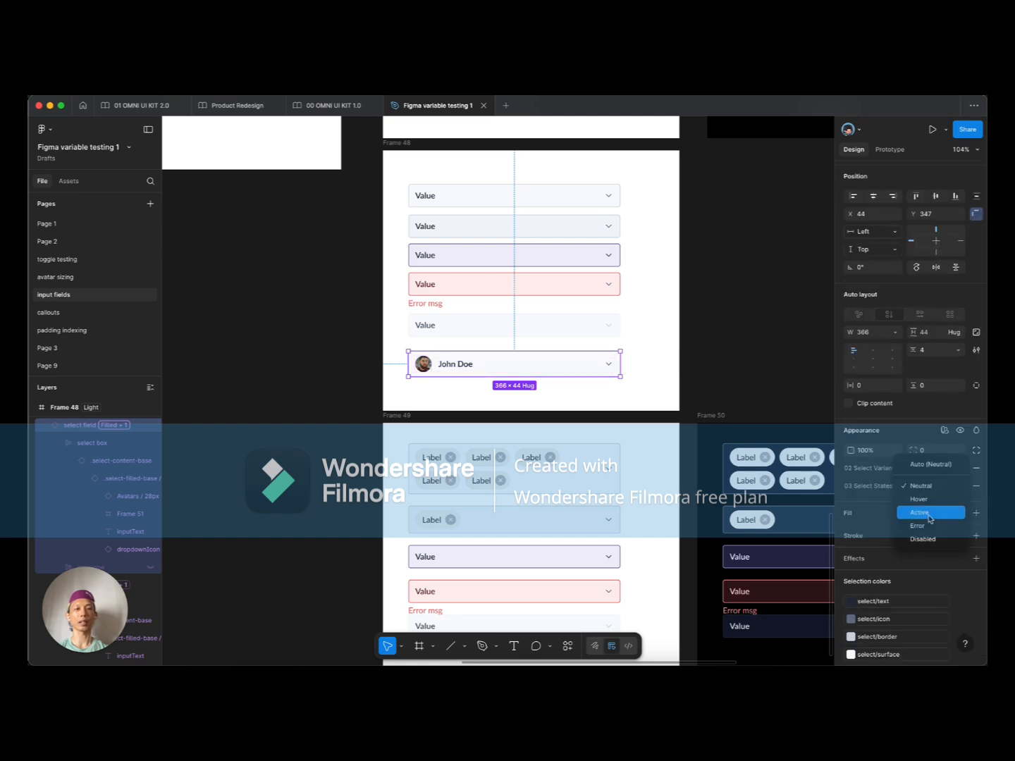
left_click(922, 521)
left_click(431, 384, "super")
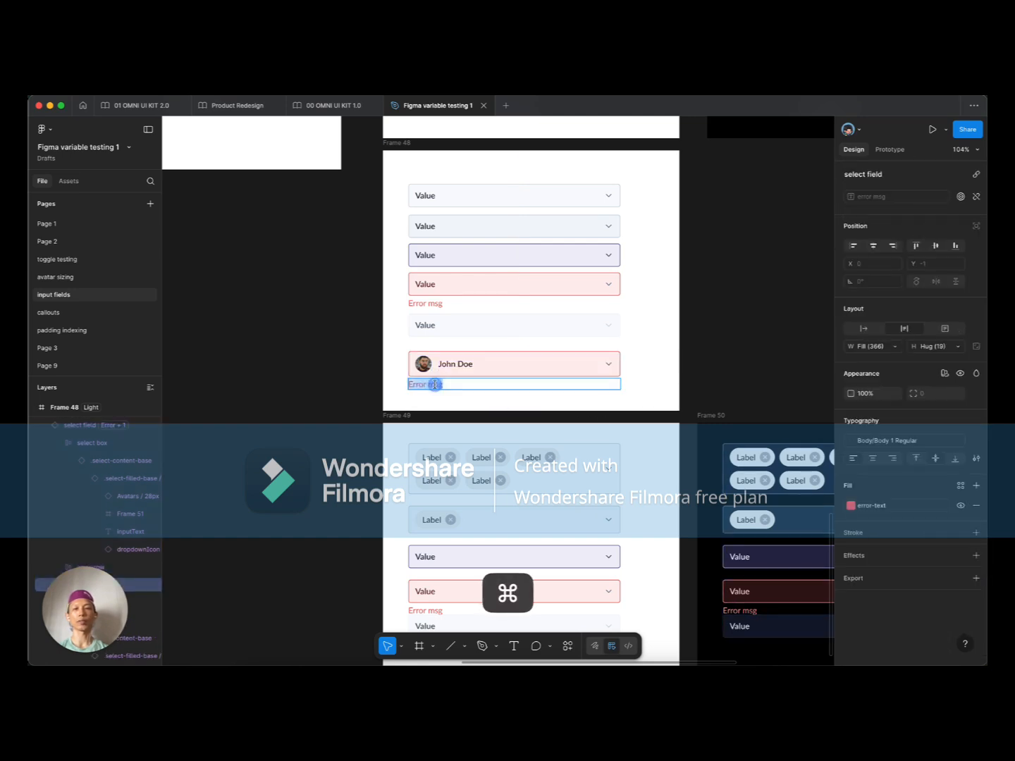
type("user is")
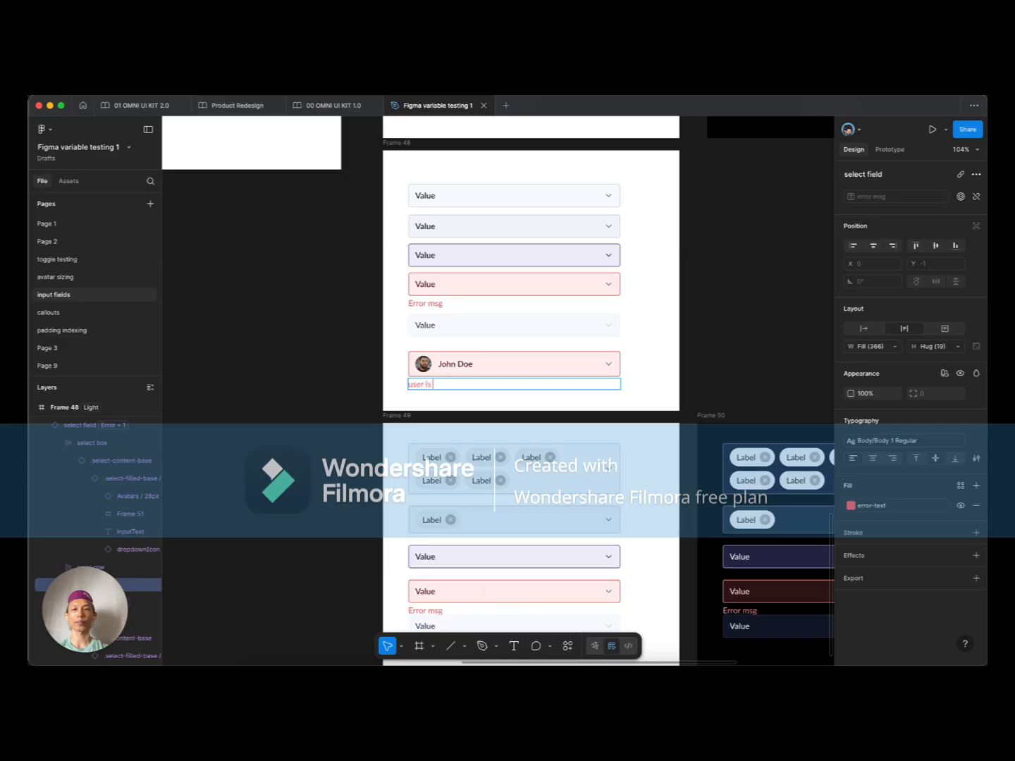
type(" alreda")
key("BackSpace")
type("y se")
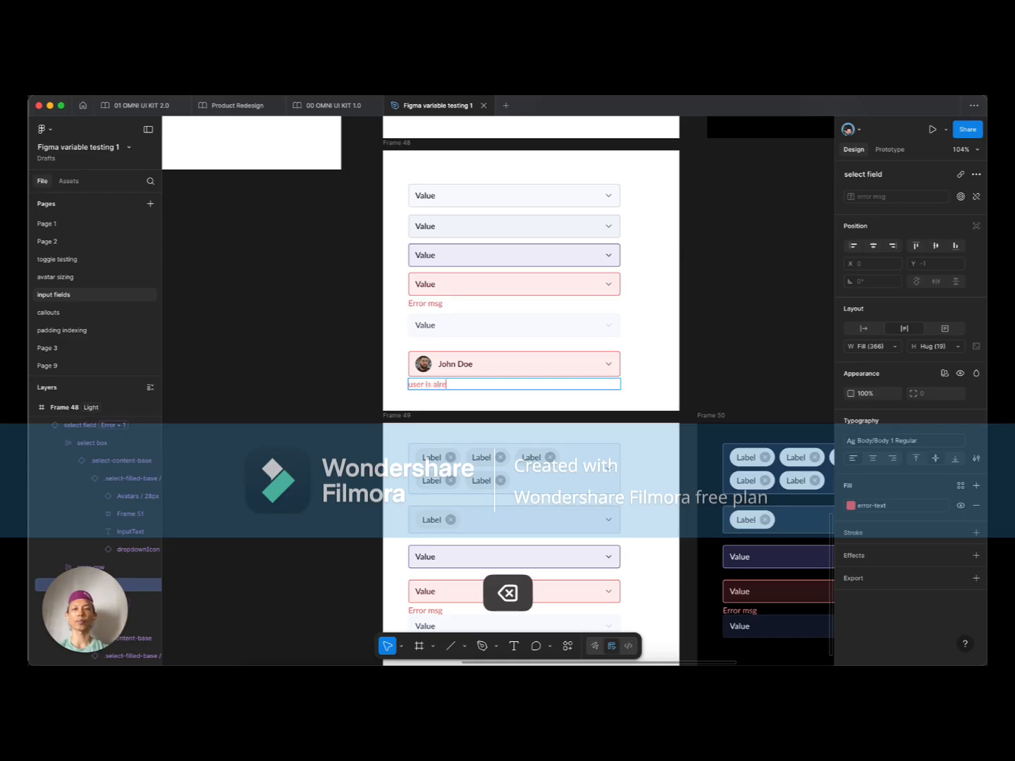
type("lect")
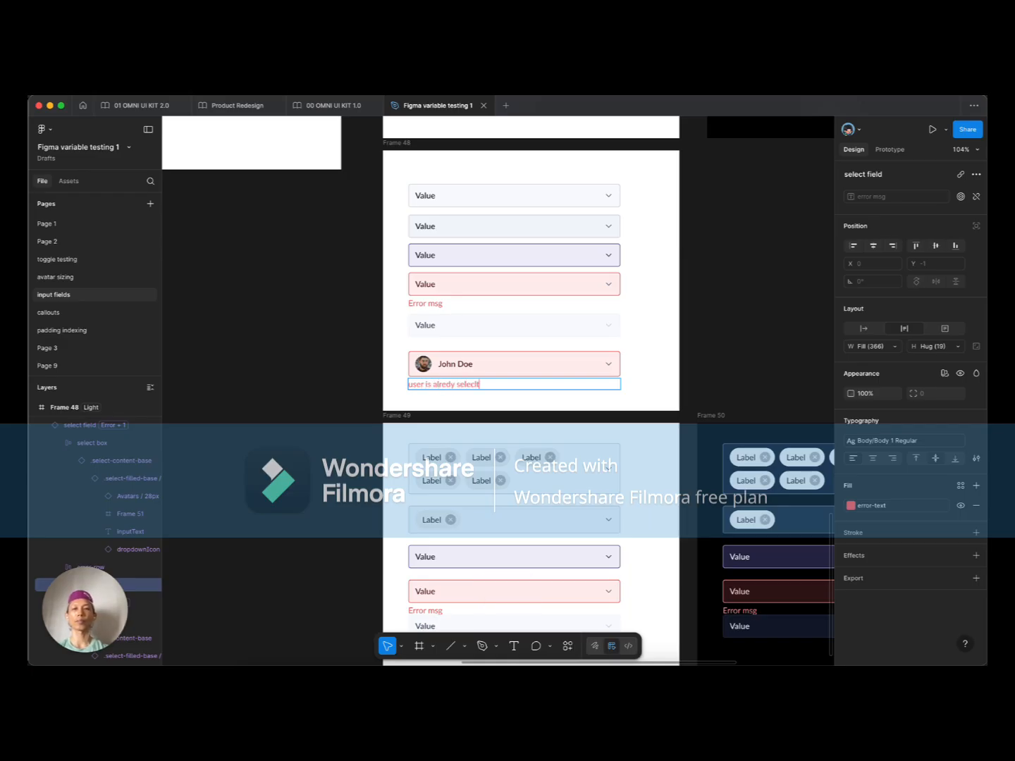
key("BackSpace")
left_click(643, 301)
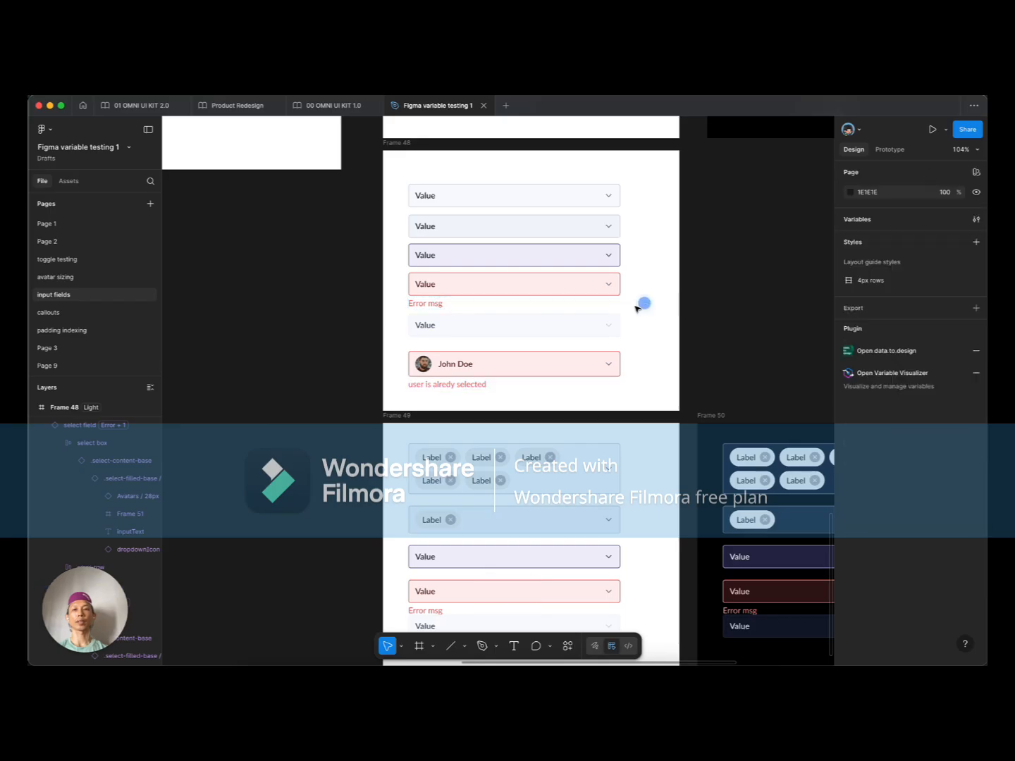
scroll(438, 379, "up", 5)
scroll(438, 379, "down", 10)
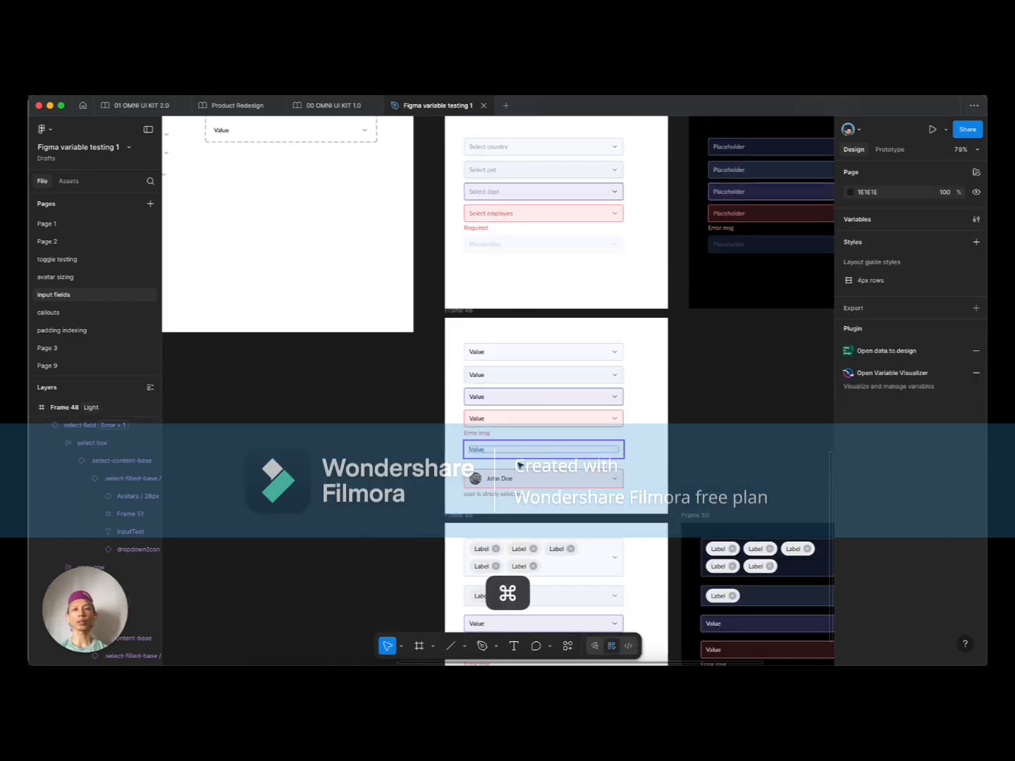
scroll(518, 465, "up", 4)
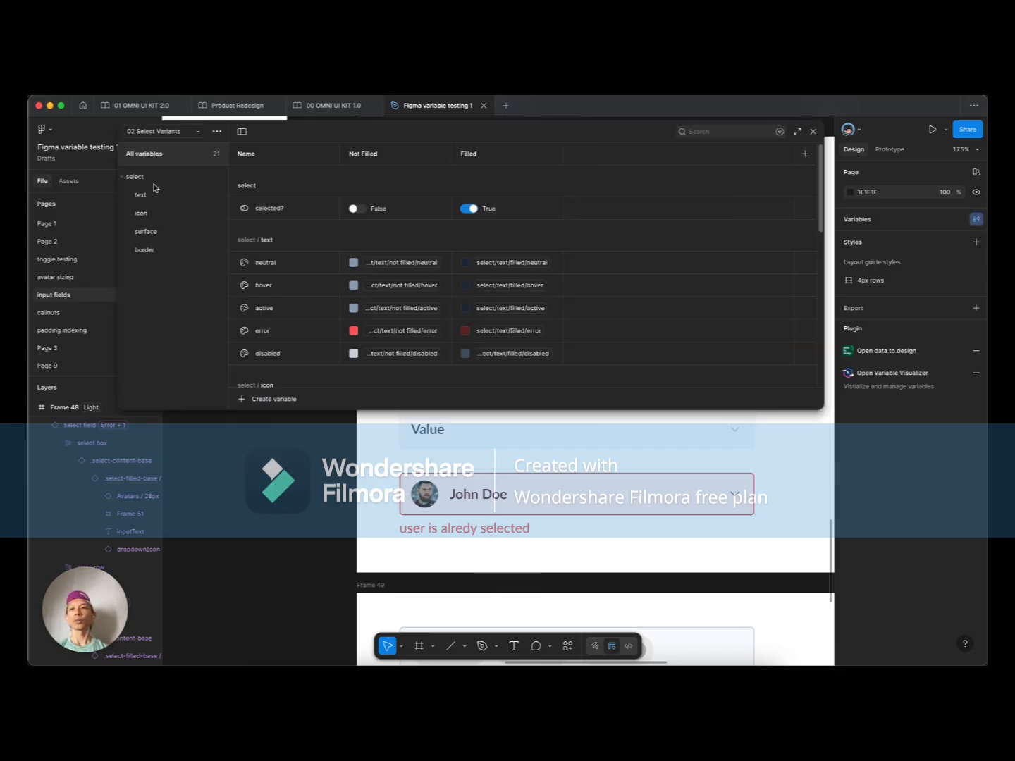
Step: In the 01 Select Foundation collection, set the filled error Light colour to Color B/b-700
left_click(162, 132)
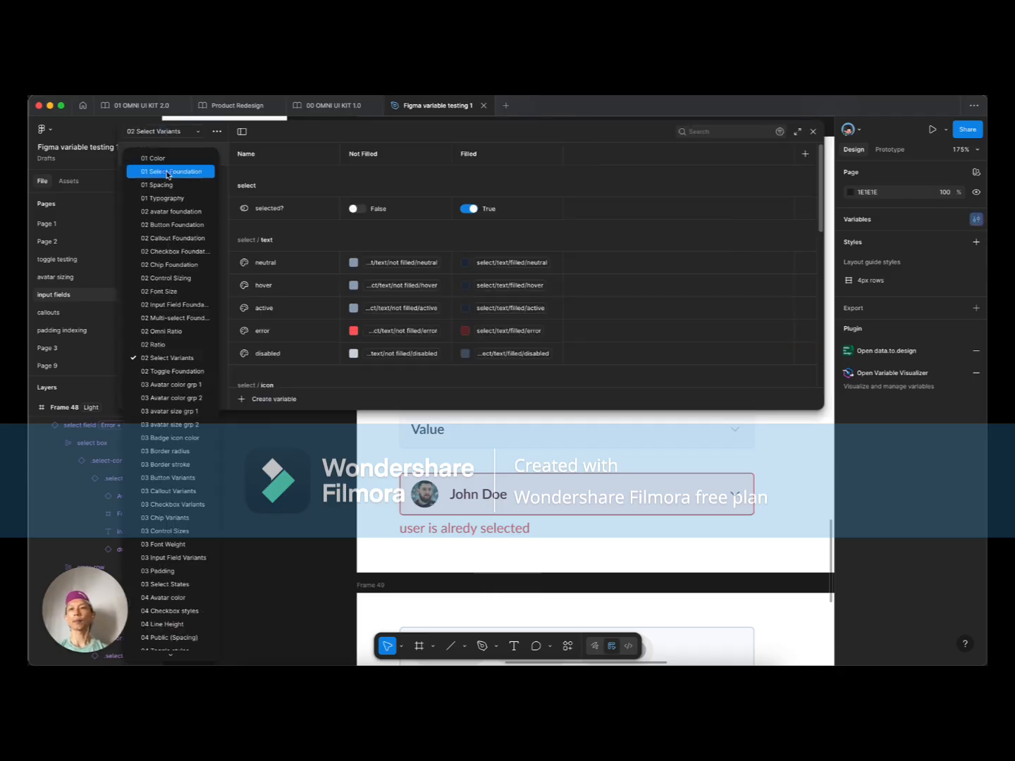
left_click(166, 173)
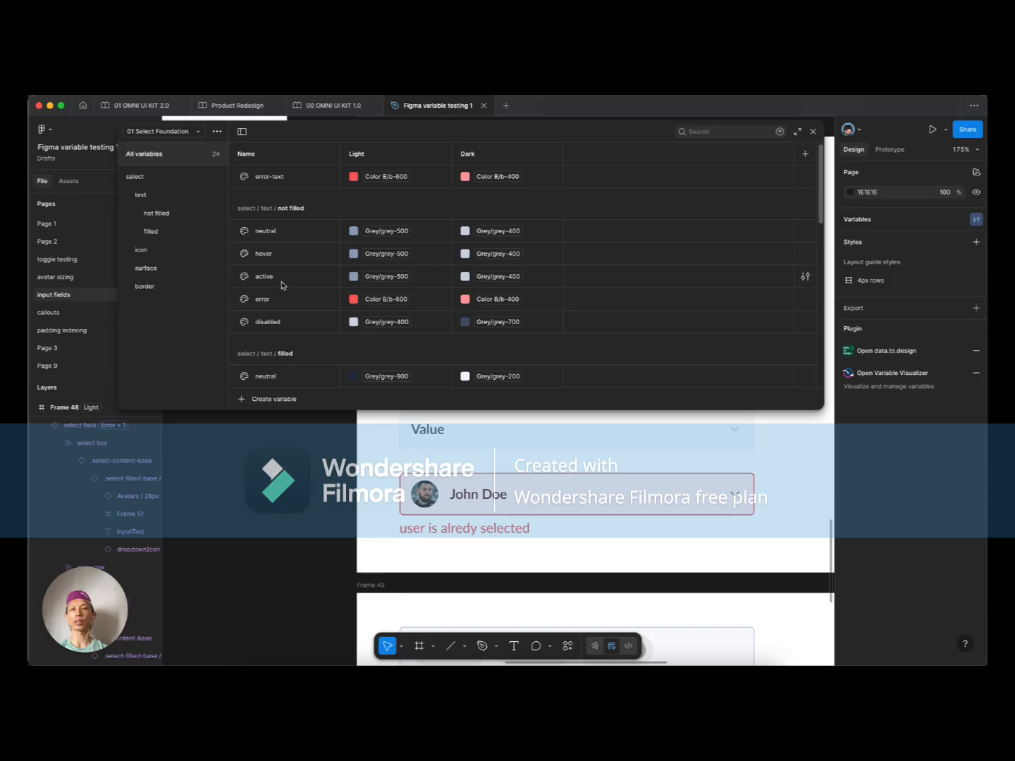
scroll(281, 285, "down", 4)
left_click(392, 322)
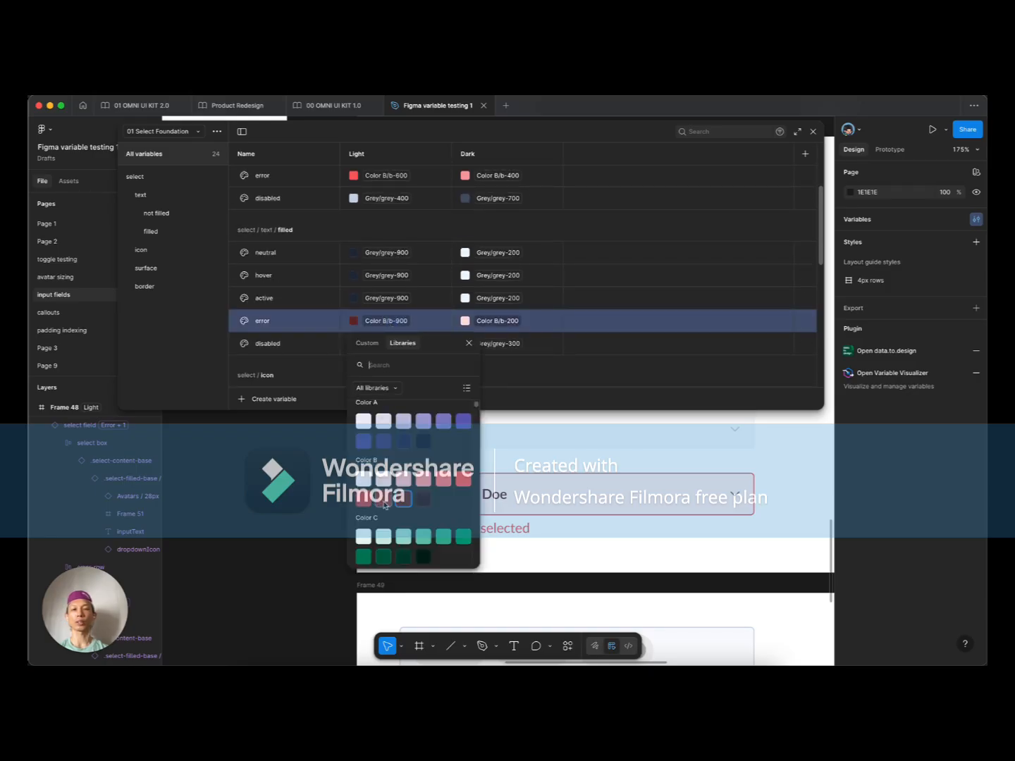
key("Escape")
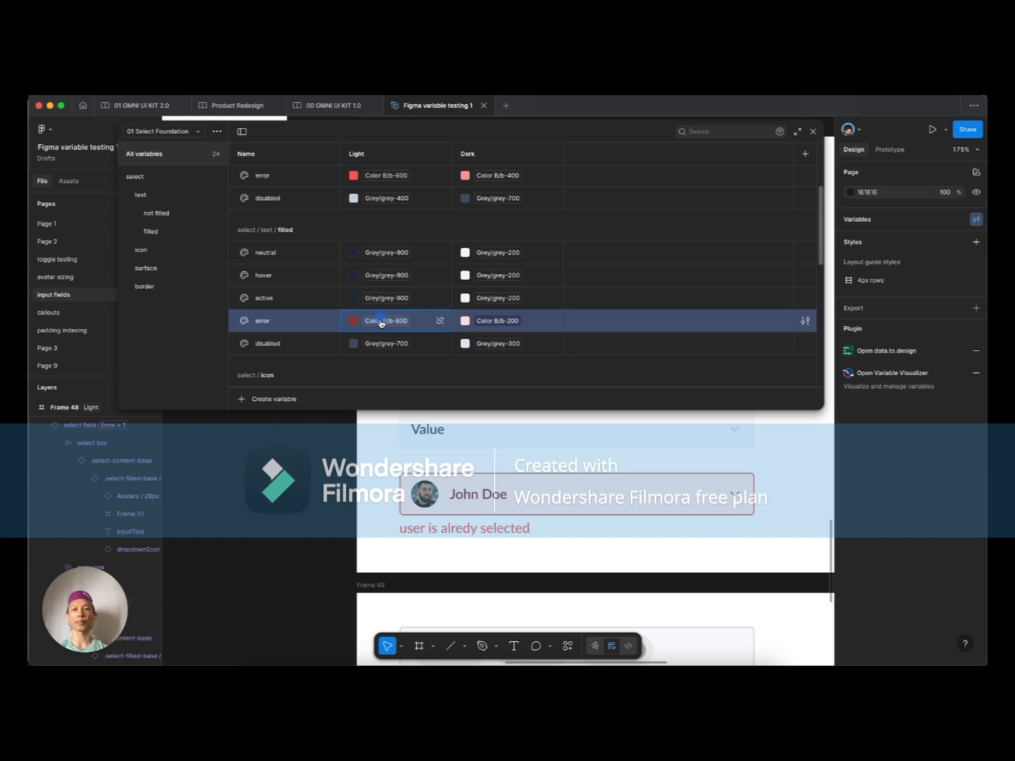
left_click(382, 322)
left_click(365, 499)
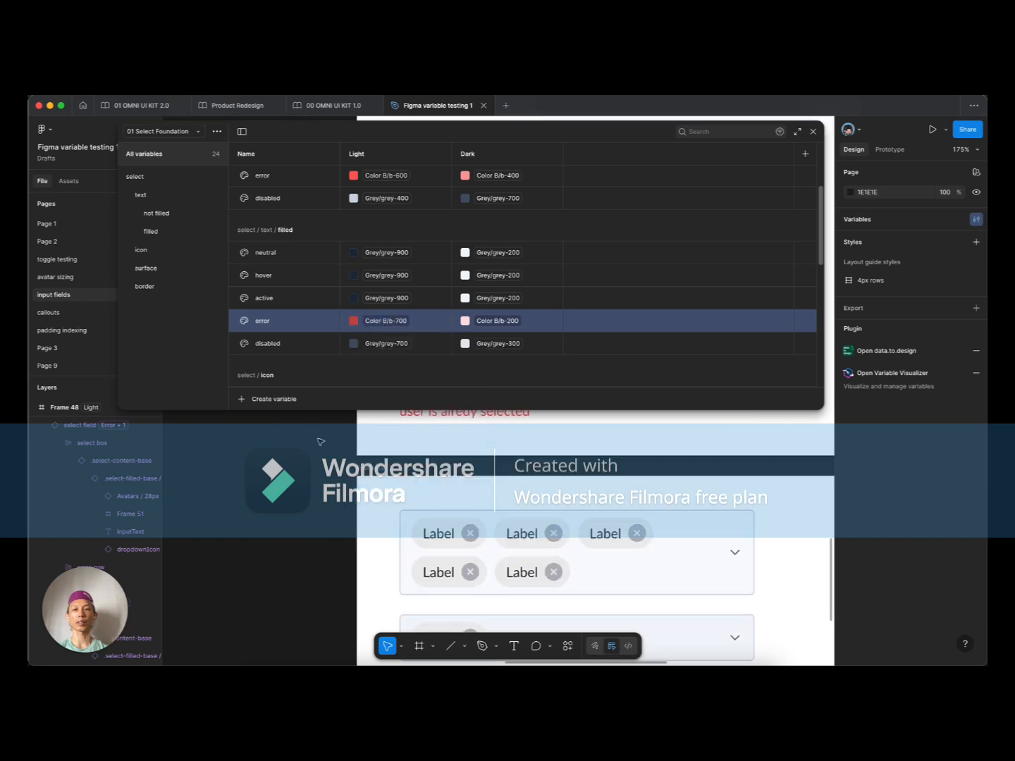
Step: Set the filled error Dark colour to Color B/b-300 and close the variables panel
left_click(502, 320)
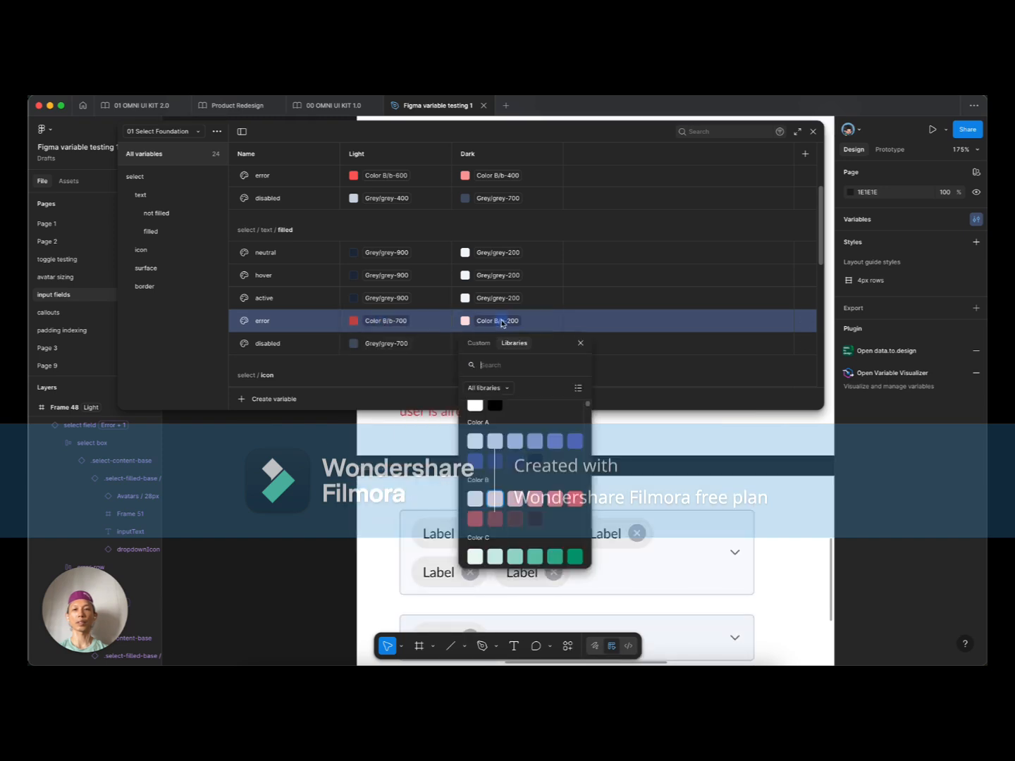
left_click(535, 504)
left_click(502, 320)
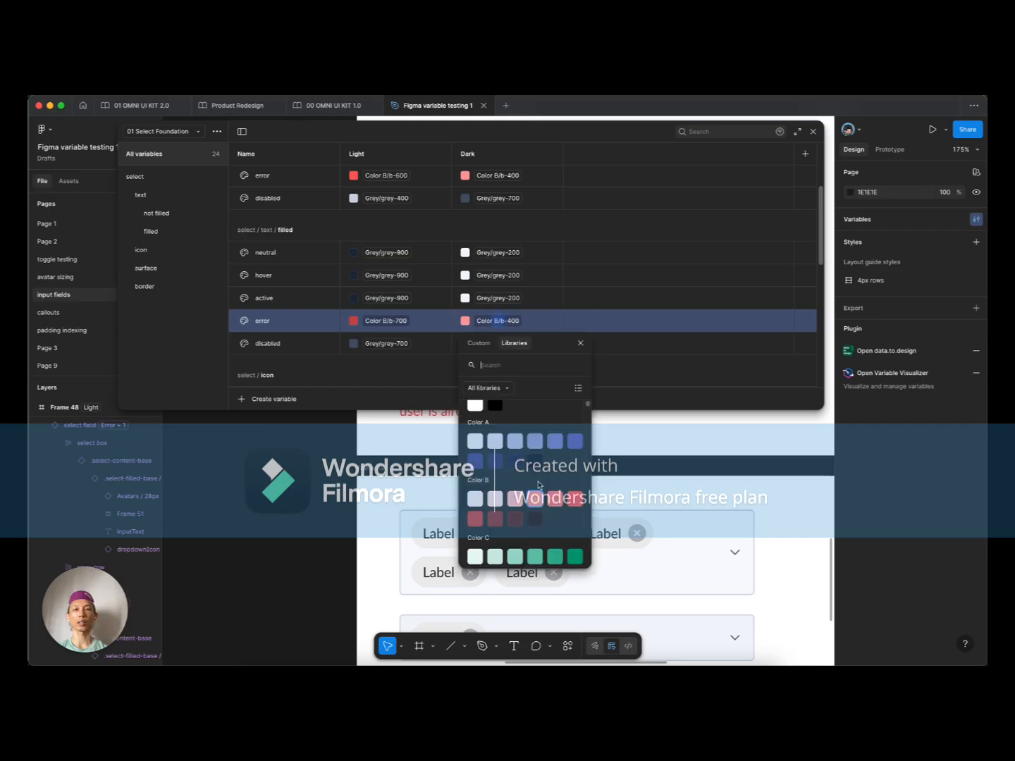
left_click(518, 499)
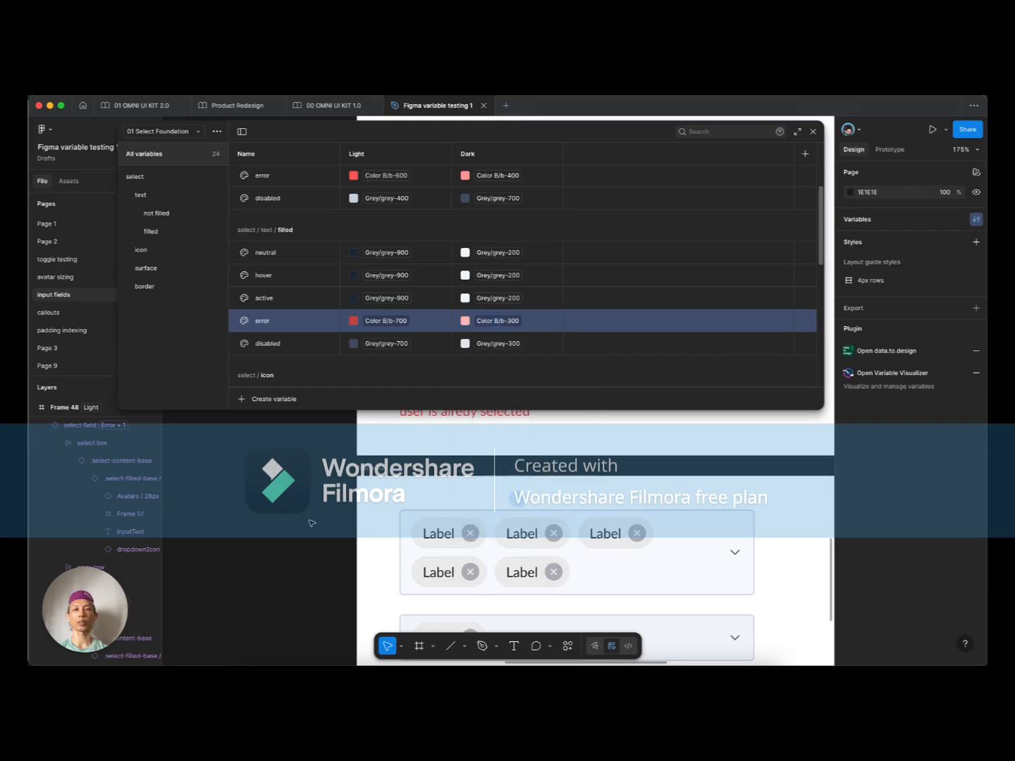
left_click(812, 131)
scroll(346, 459, "down", 5)
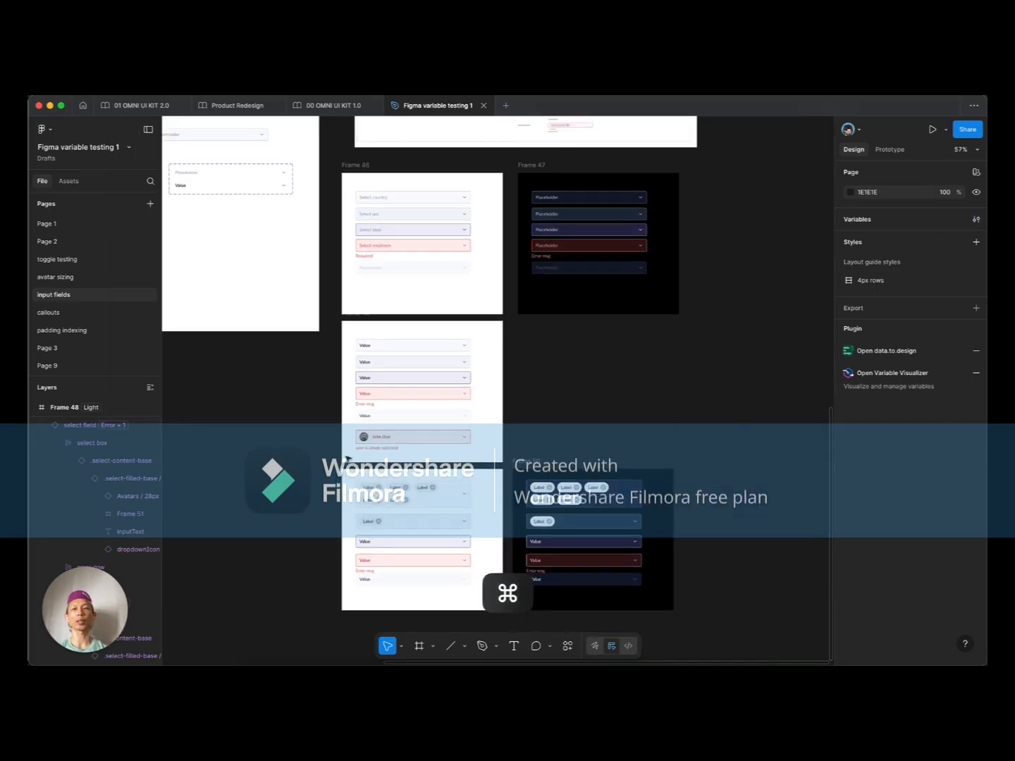
Step: Select all fields in dark Frame 50 and set their auto layout height to Hug contents
scroll(596, 329, "down", 2)
scroll(648, 463, "up", 8)
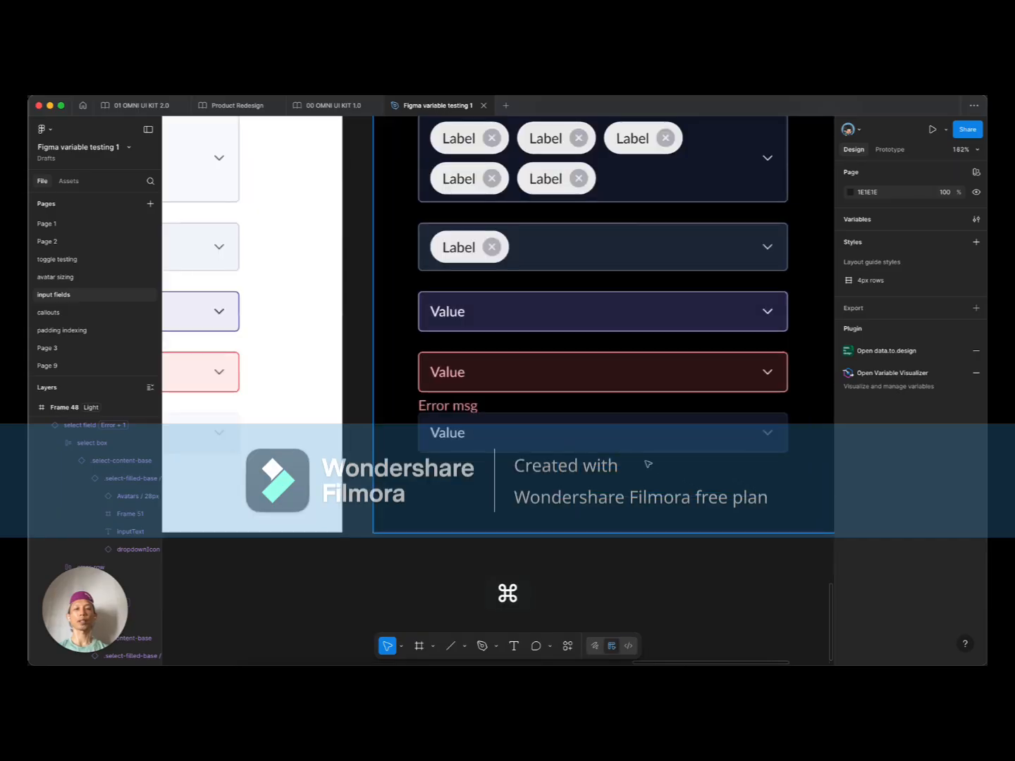
scroll(648, 463, "up", 2)
scroll(641, 454, "down", 3)
left_click(612, 434)
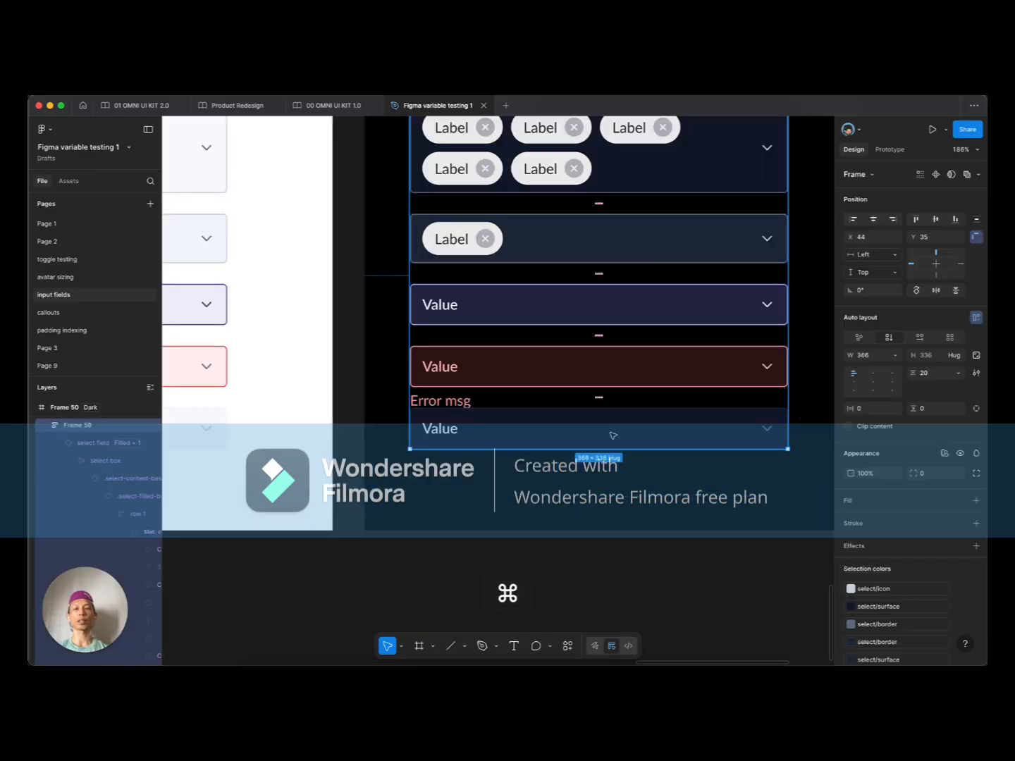
left_click(494, 379)
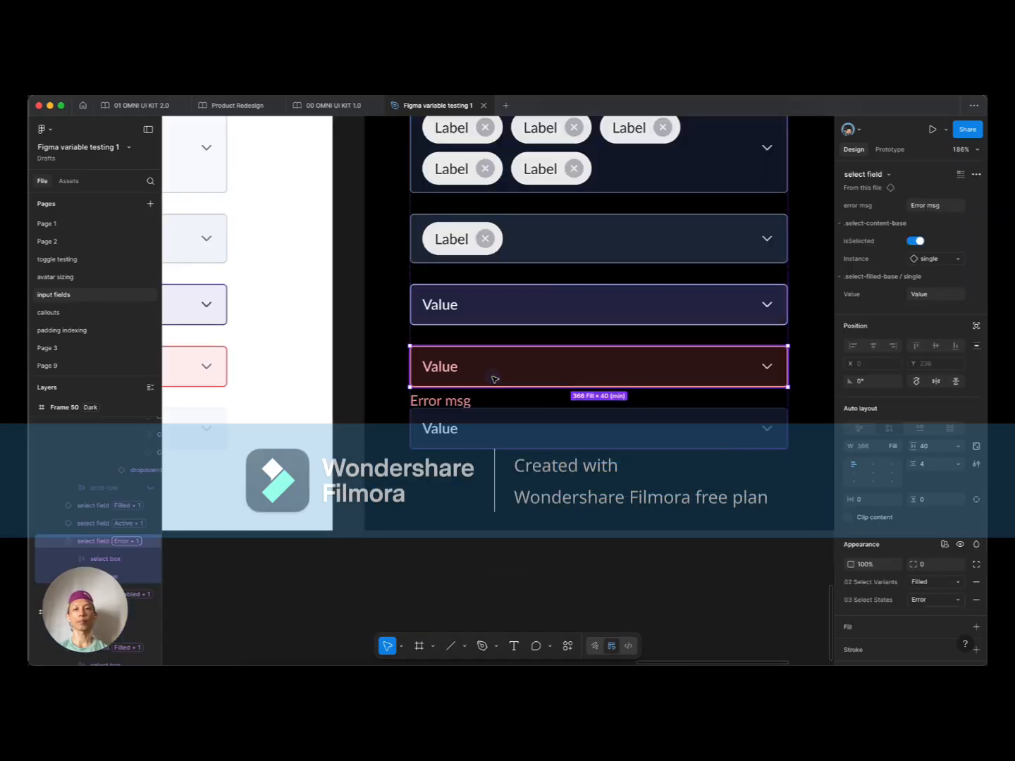
scroll(501, 380, "down", 3)
key("super+a")
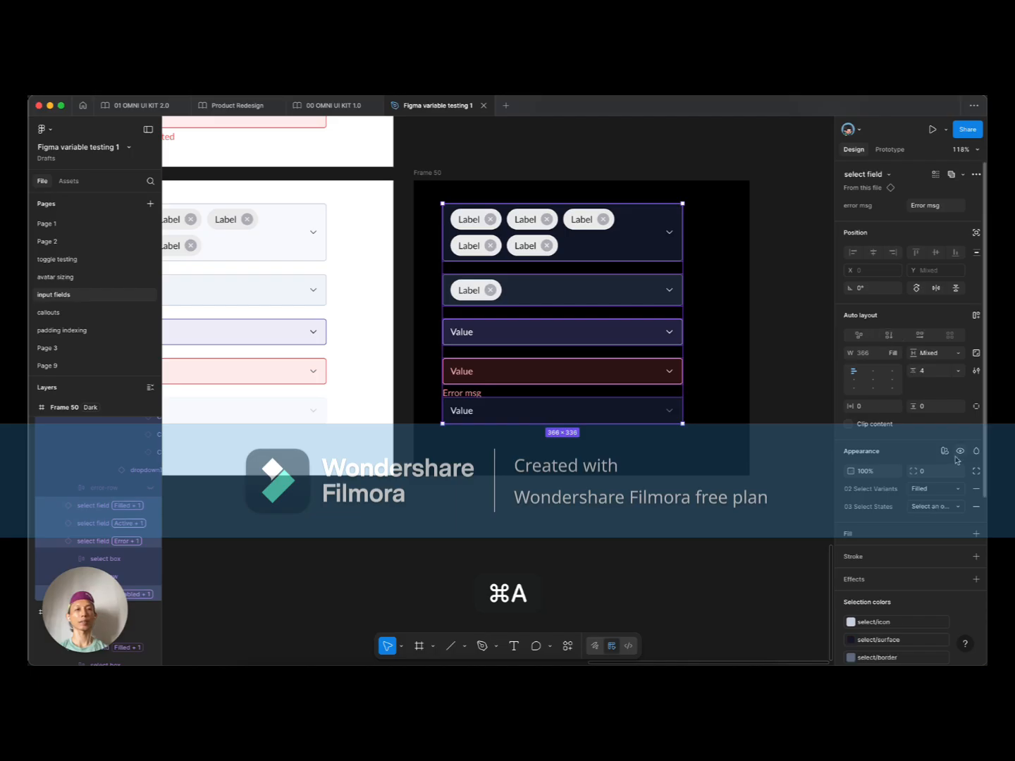
left_click(958, 352)
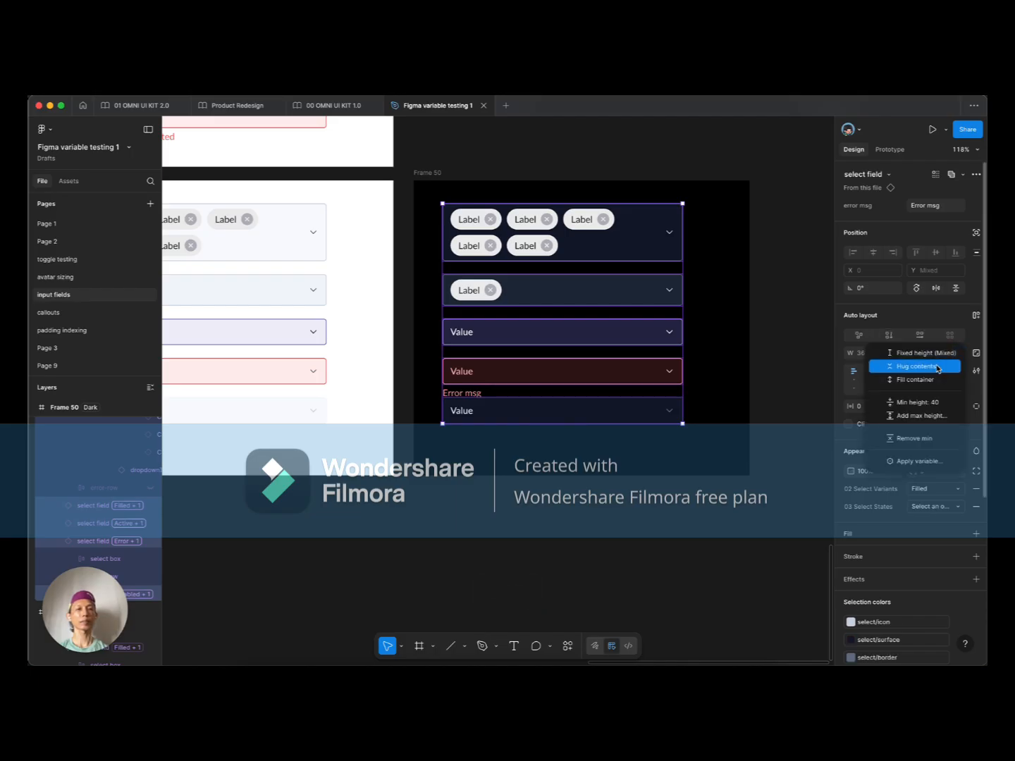
left_click(931, 366)
left_click(653, 462)
Step: Pan to the source field components and select the two-variant .select-content-base component set
scroll(651, 463, "down", 3)
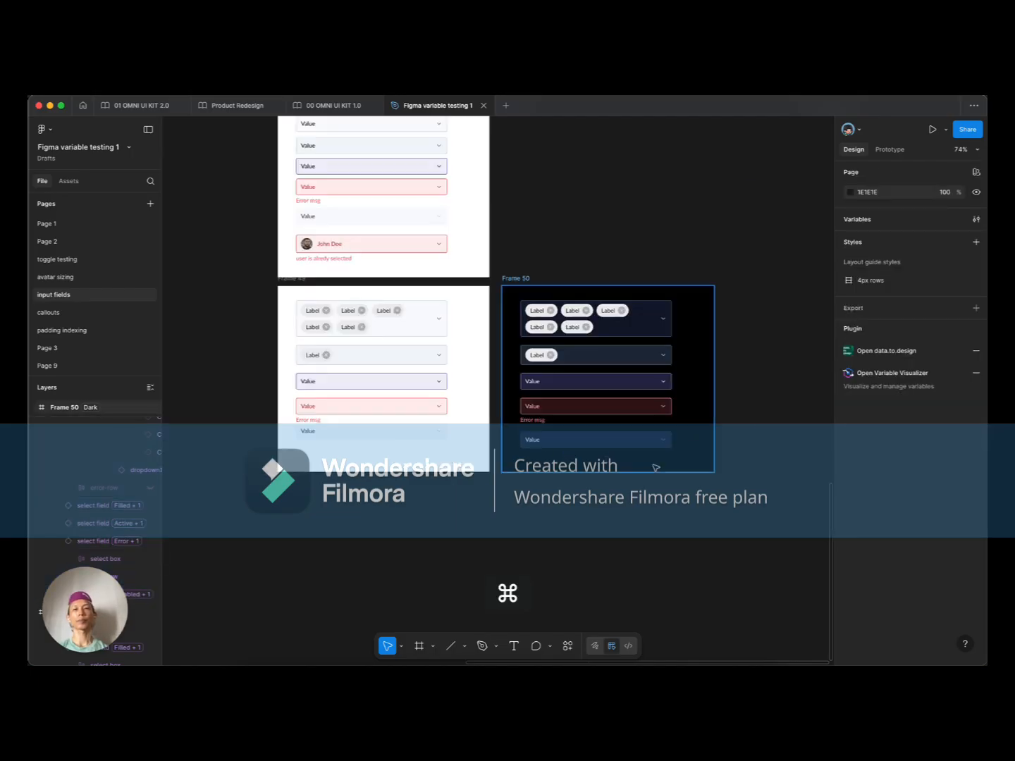
scroll(276, 416, "up", 3)
scroll(383, 432, "down", 3)
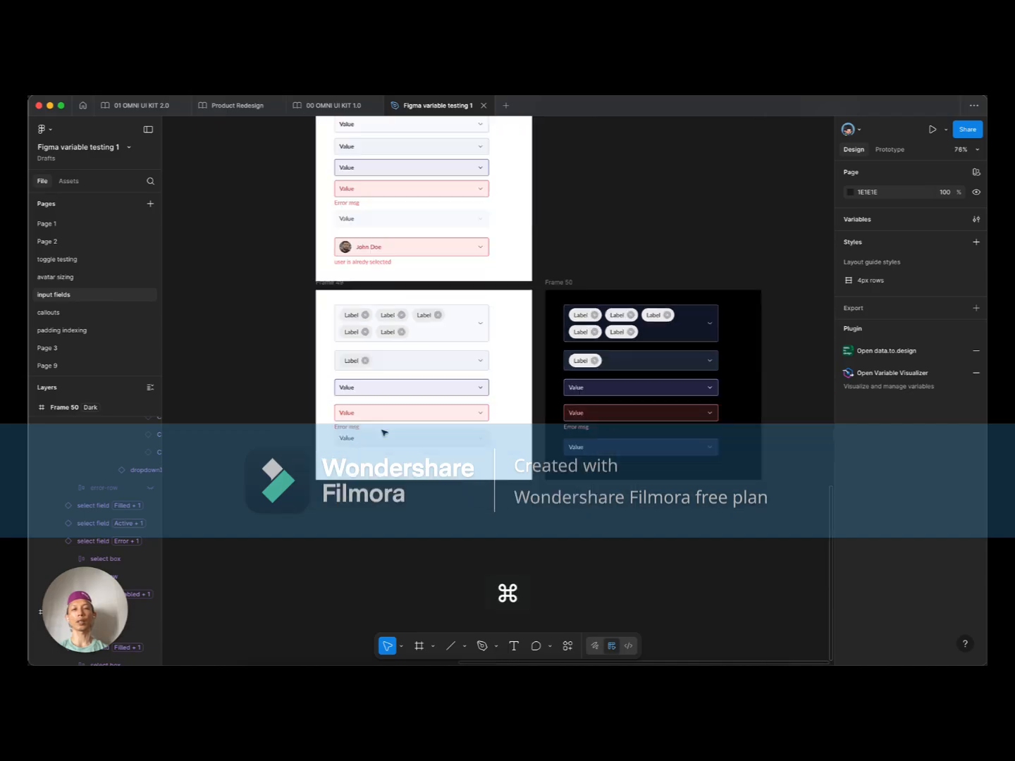
left_click_drag(224, 392, 301, 462)
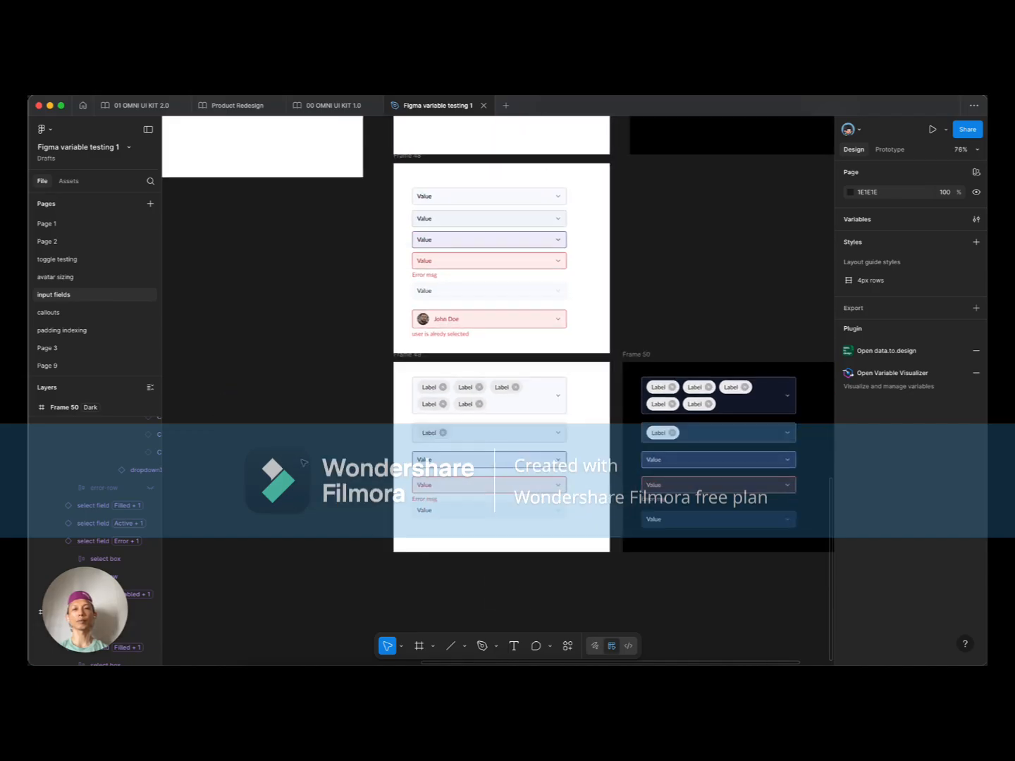
scroll(478, 370, "down", 4)
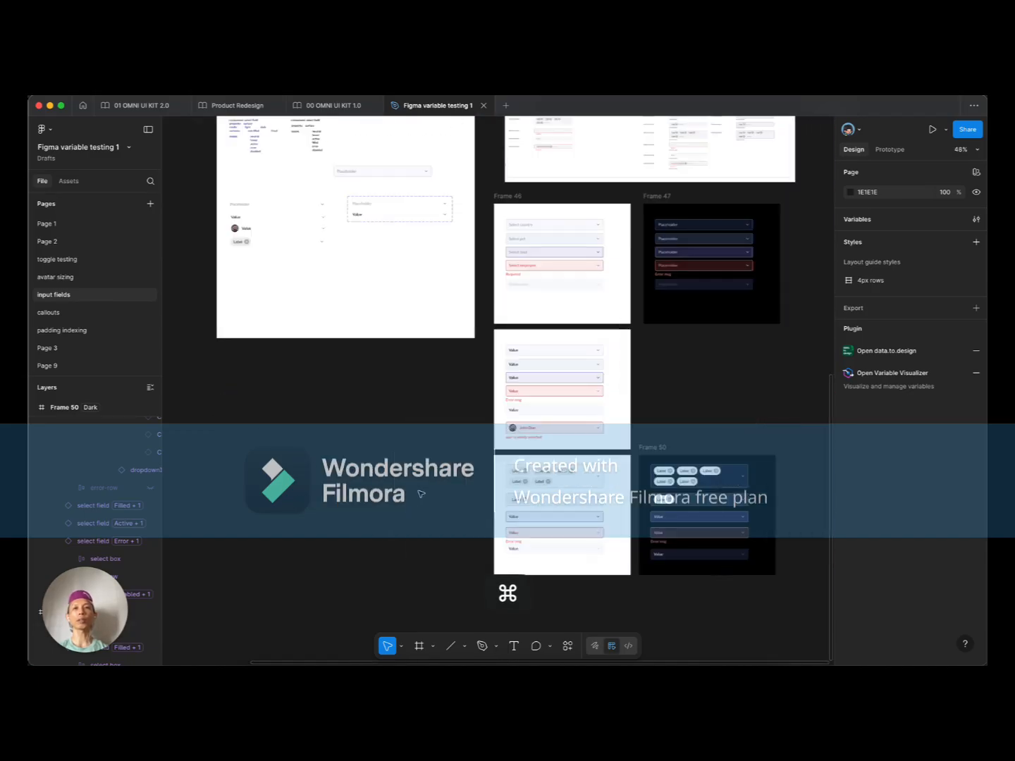
scroll(479, 370, "up", 5)
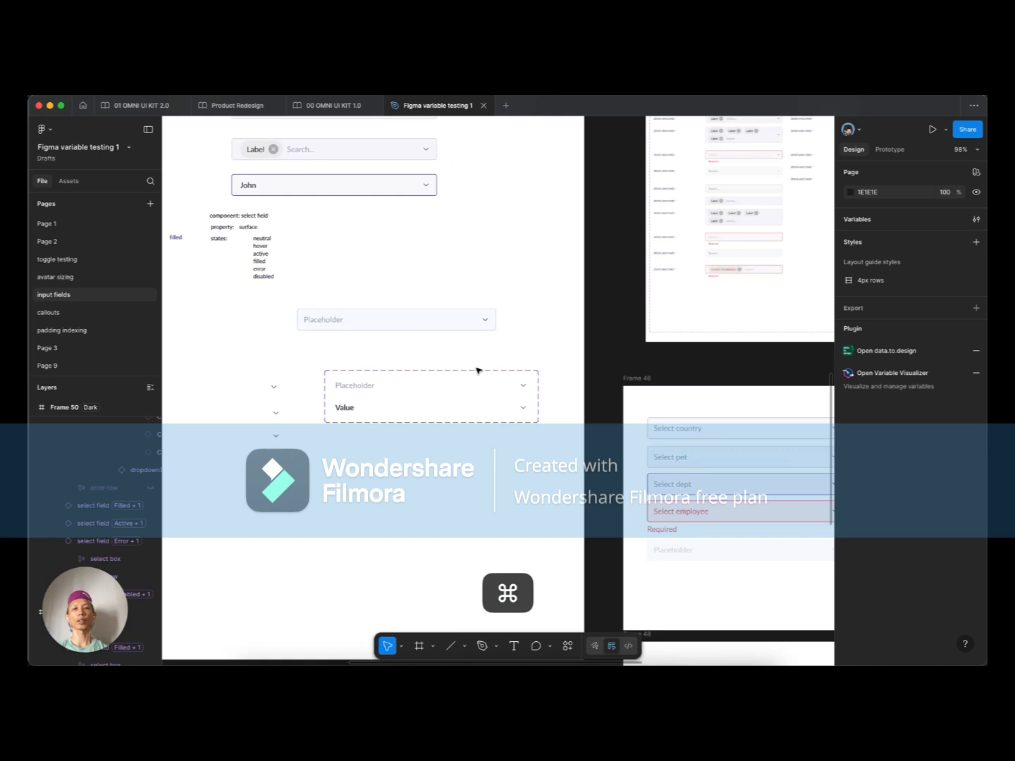
left_click(448, 323)
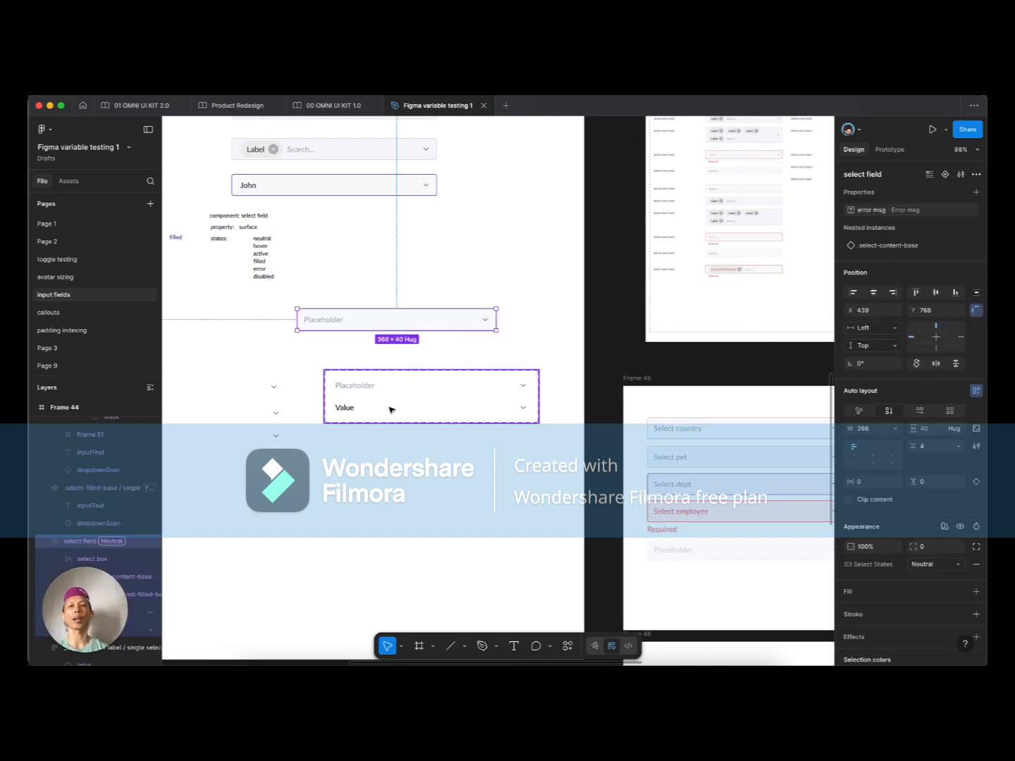
scroll(391, 409, "left", 3)
scroll(390, 409, "up", 1)
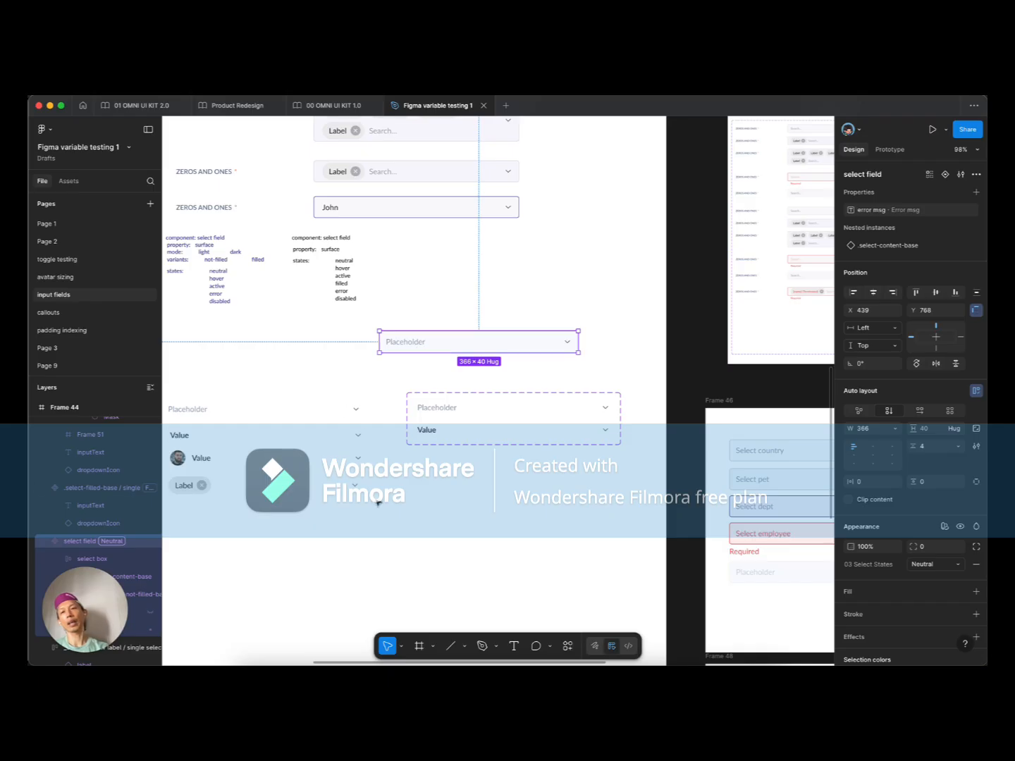
left_click_drag(365, 516, 219, 385)
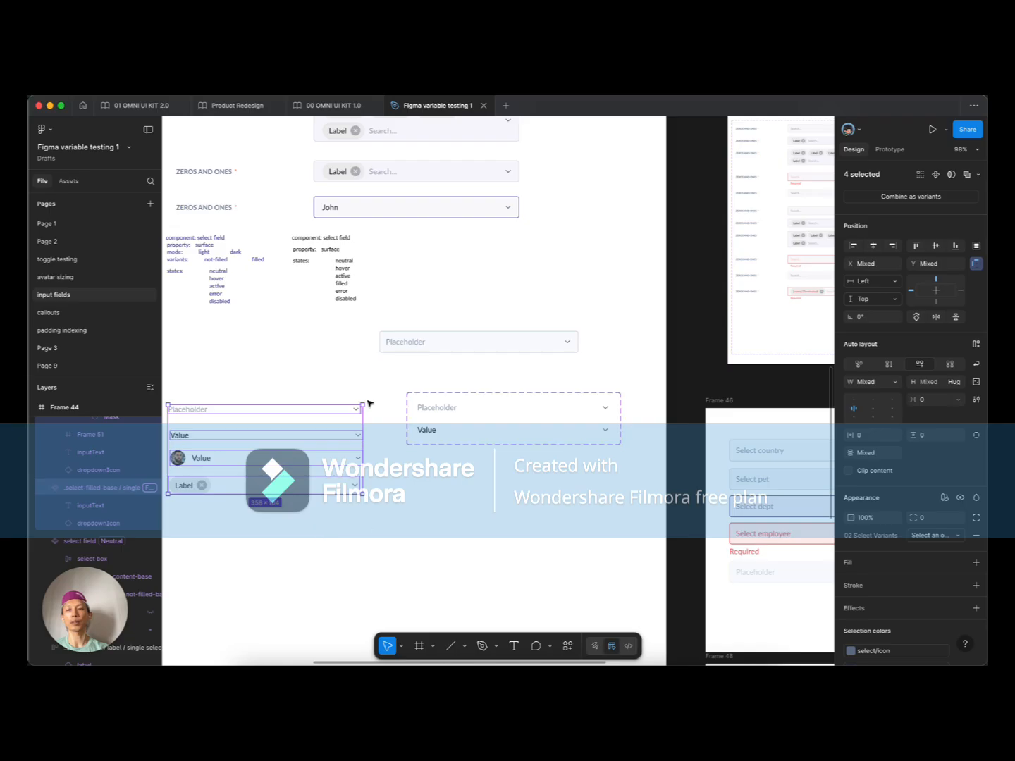
left_click(546, 427)
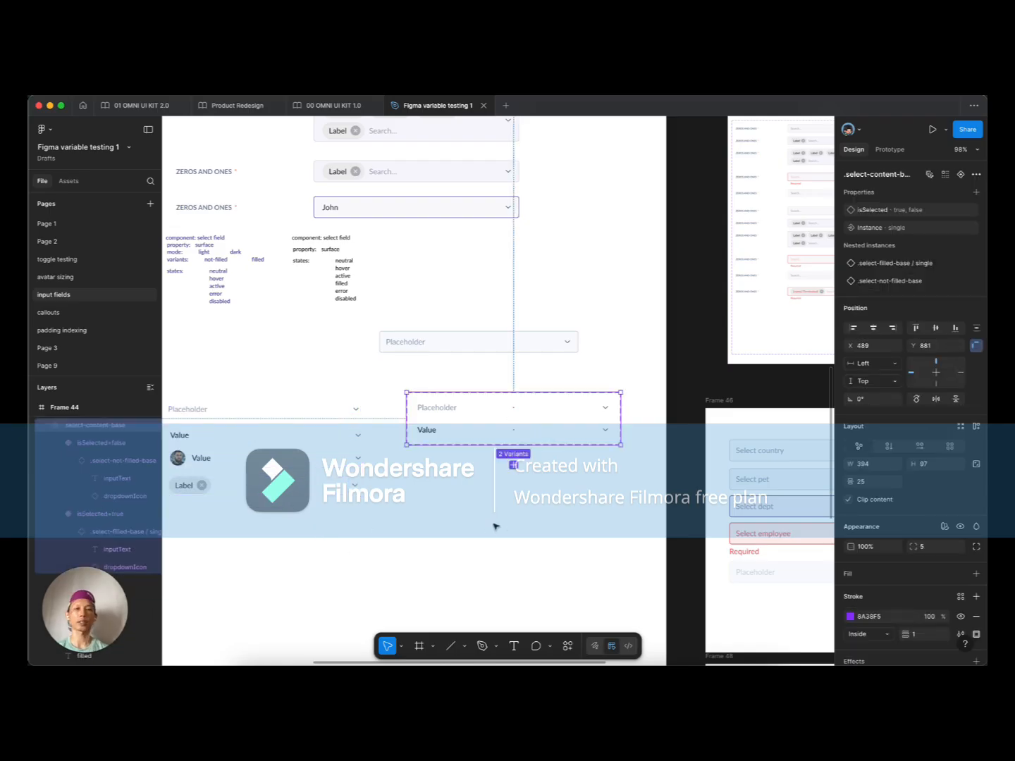
Step: Zoom into light Frame 46 and select the Select dept field to view its properties
scroll(495, 527, "down", 4)
scroll(495, 526, "right", 5)
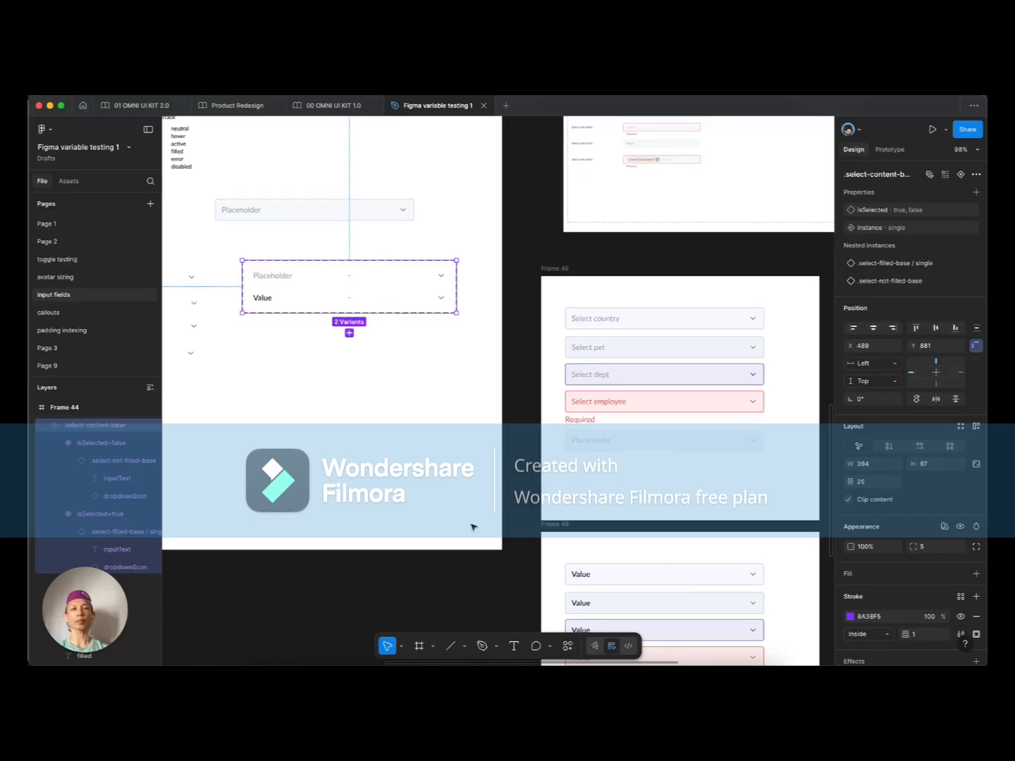
scroll(553, 430, "right", 2)
scroll(539, 435, "up", 5)
scroll(555, 436, "down", 5)
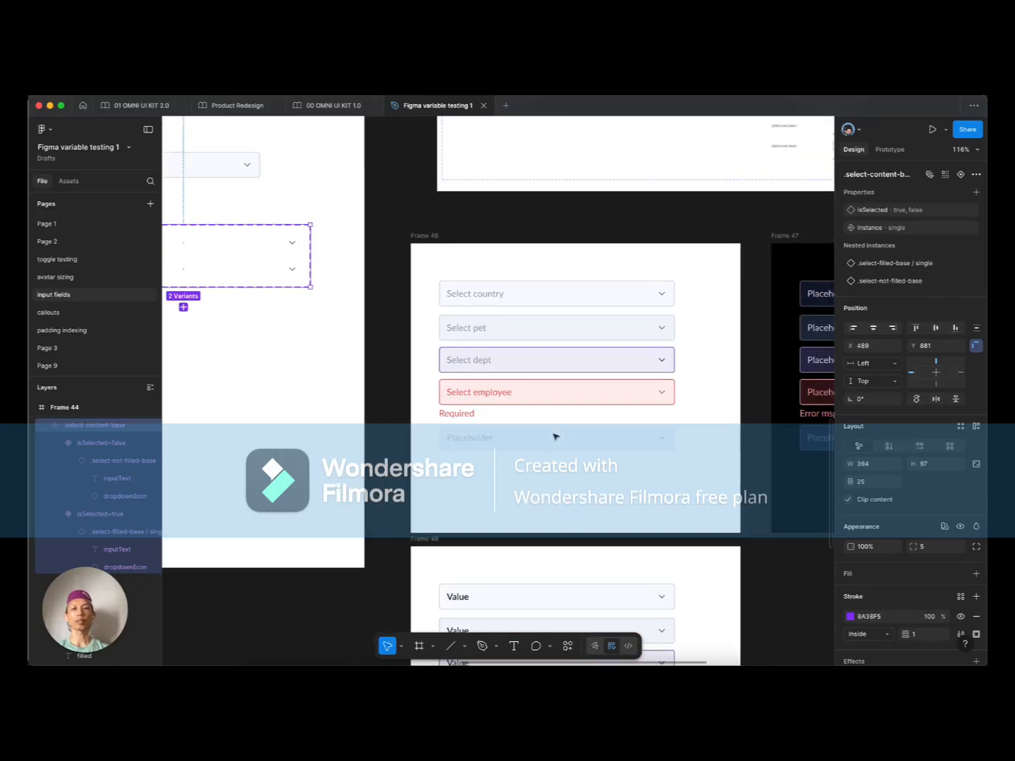
scroll(536, 409, "up", 2)
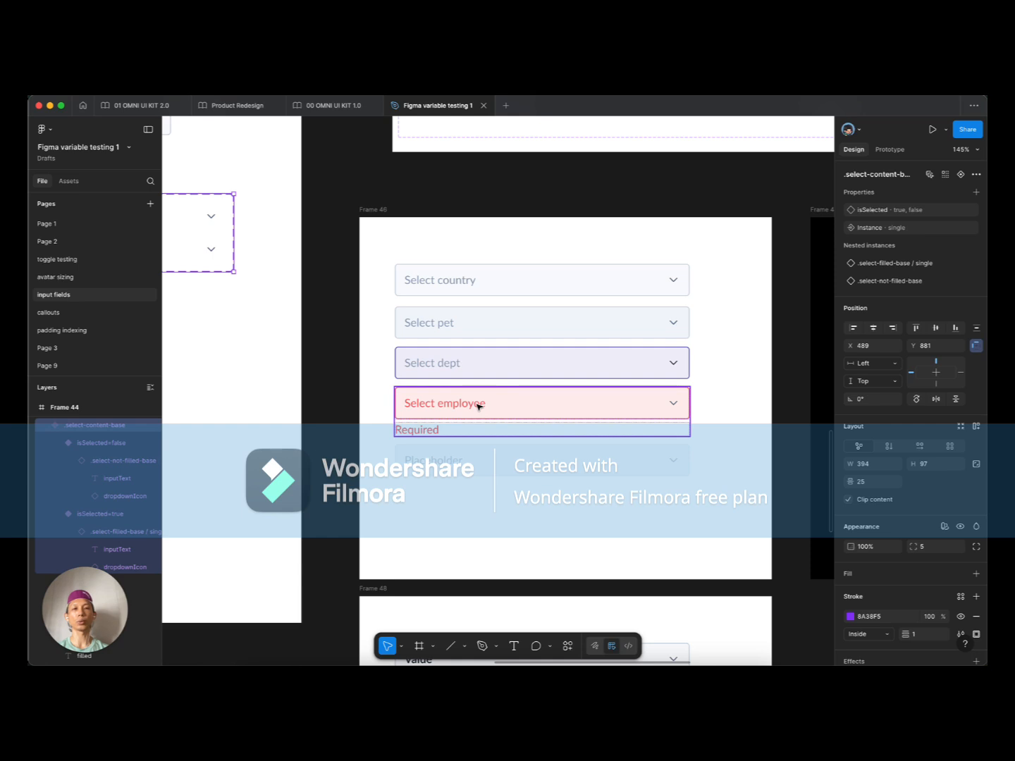
scroll(477, 406, "down", 2)
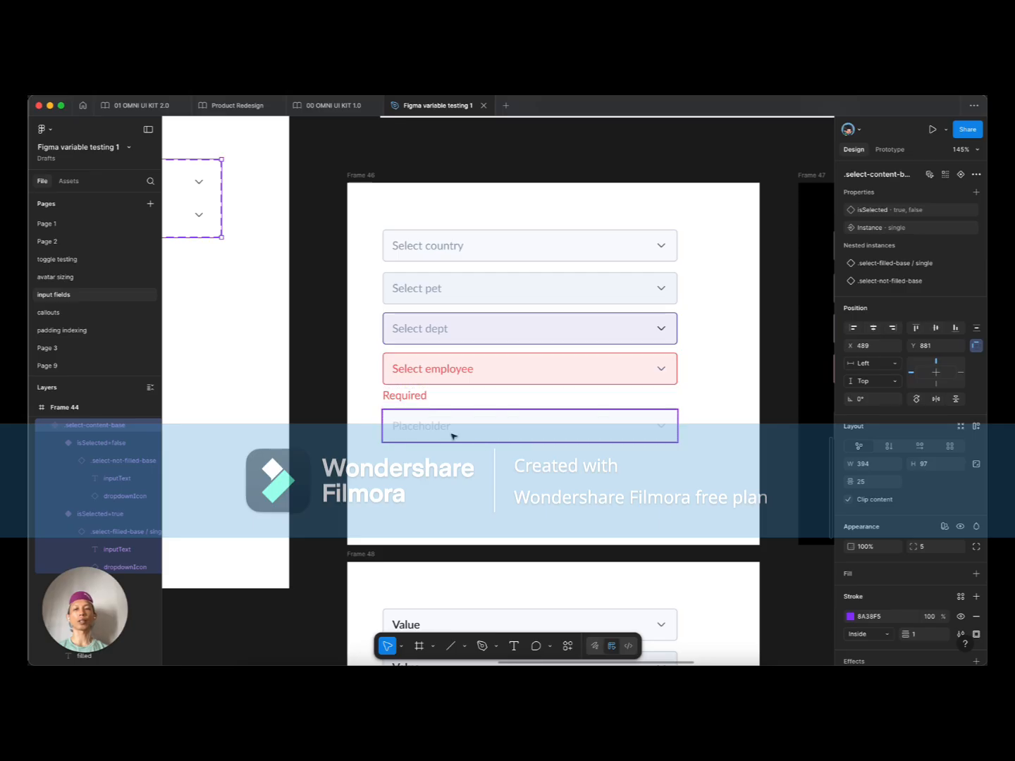
left_click(459, 329)
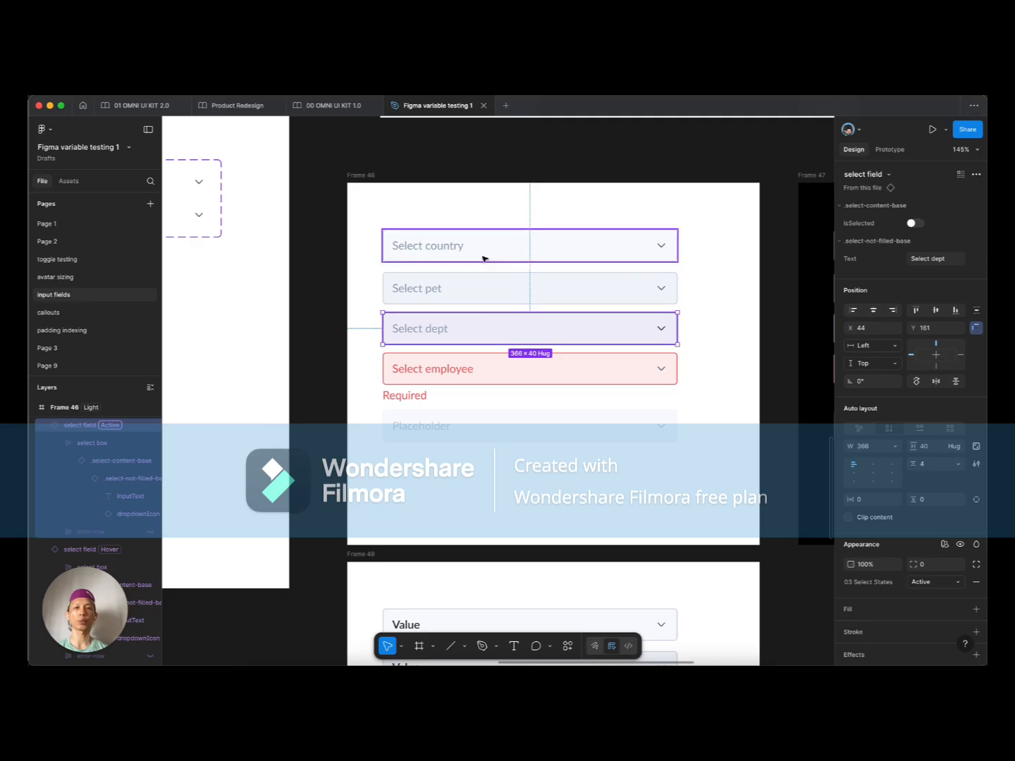
Step: Inspect the Select employee error box and its Required message, then zoom out to both frames
left_click(488, 381)
double_click(484, 370)
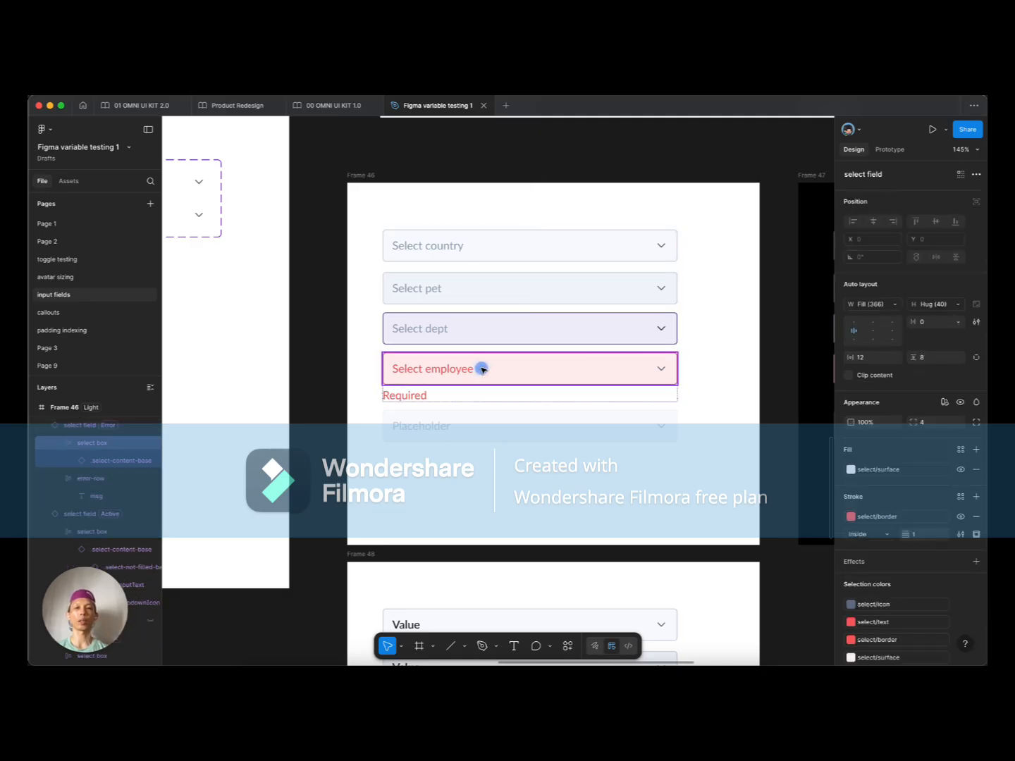
left_click(481, 395)
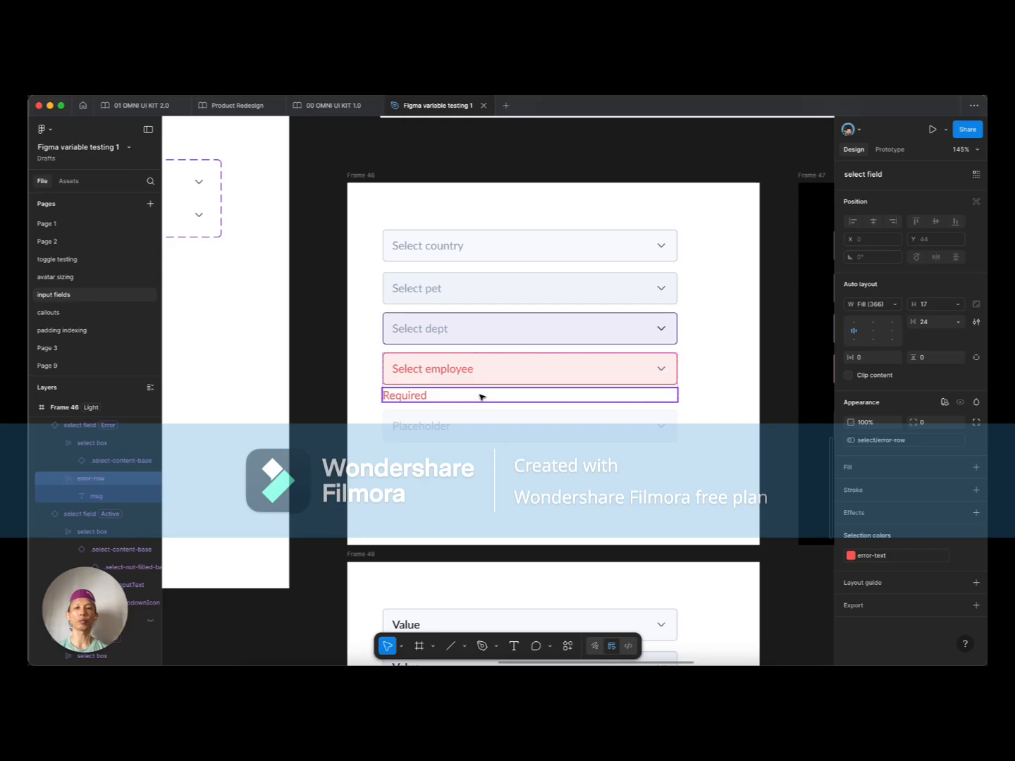
left_click(462, 326)
scroll(499, 407, "down", 3)
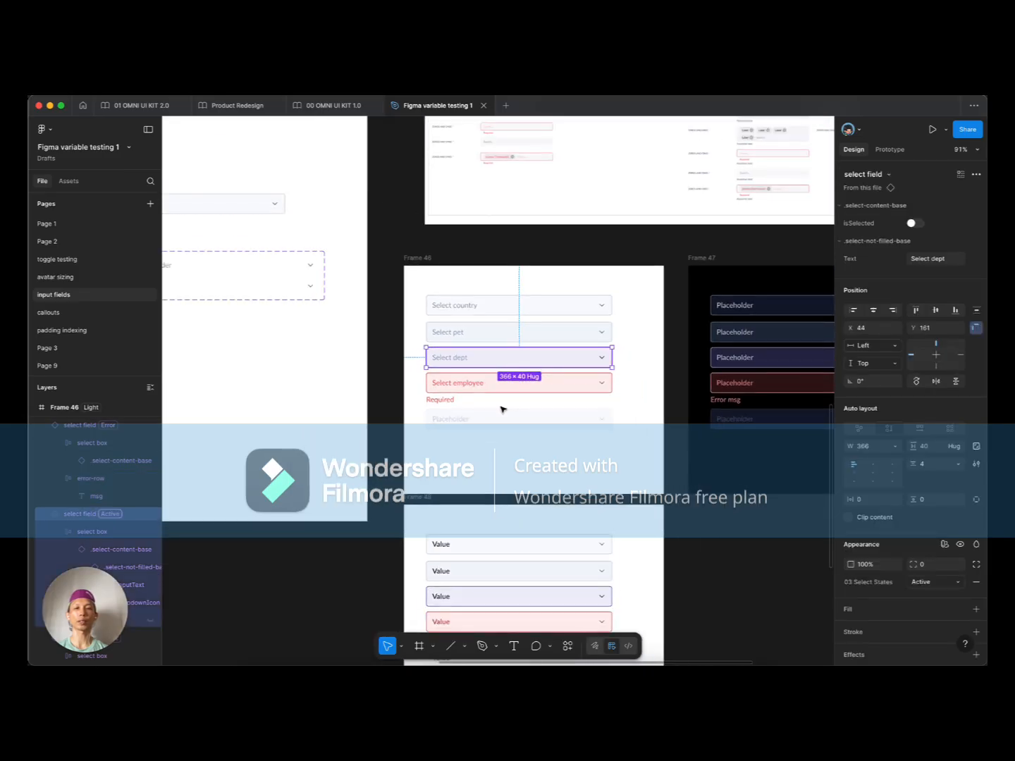
scroll(502, 409, "up", 3)
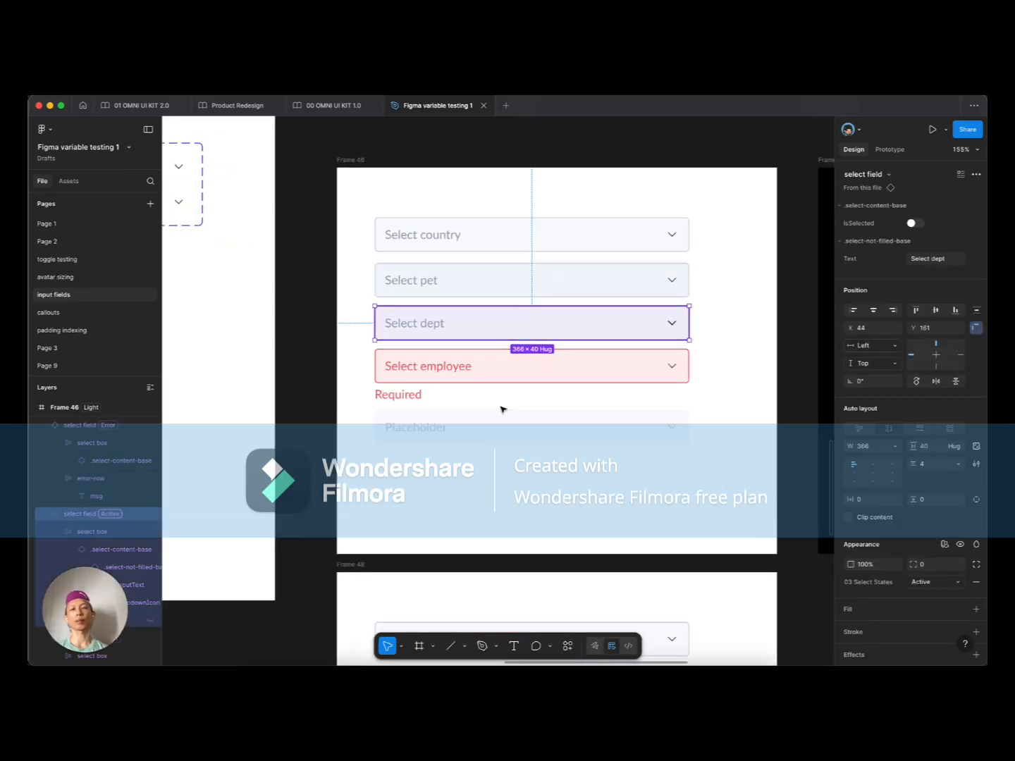
scroll(503, 409, "up", 2)
scroll(502, 409, "down", 5)
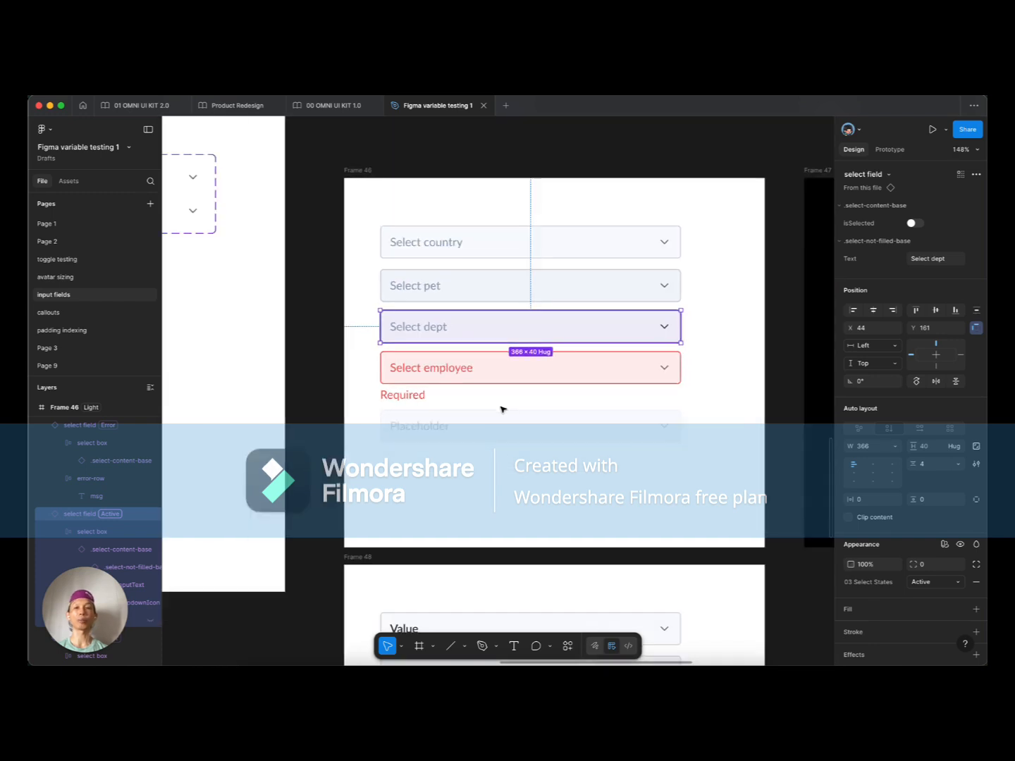
scroll(503, 410, "down", 3)
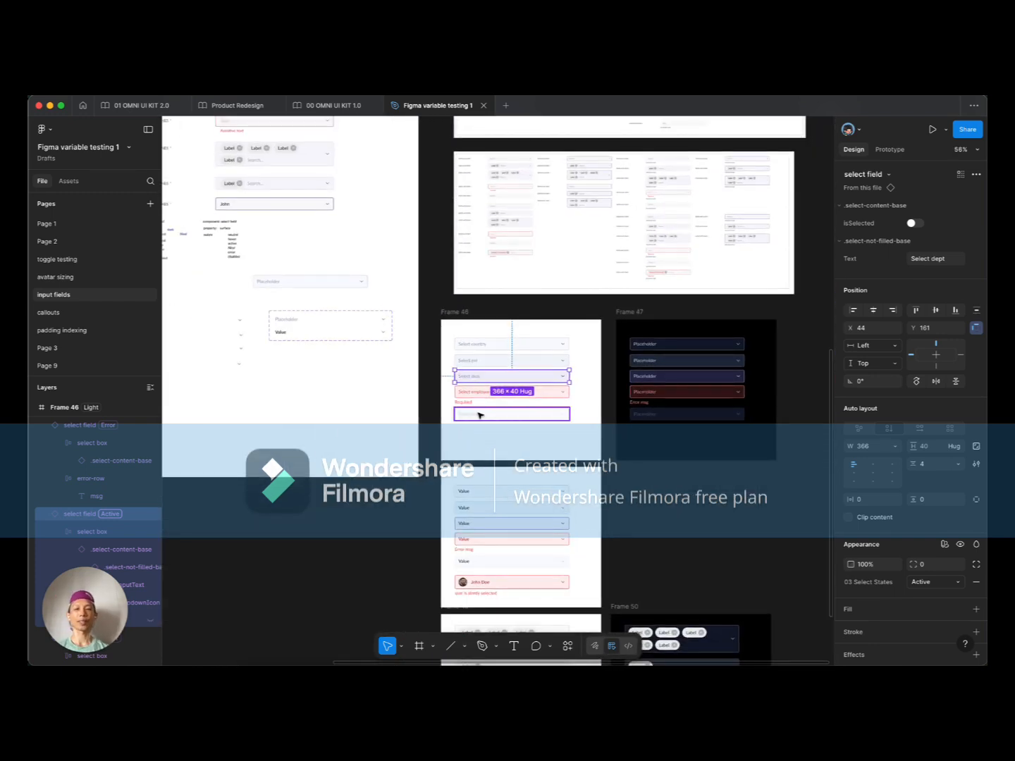
scroll(486, 413, "down", 3)
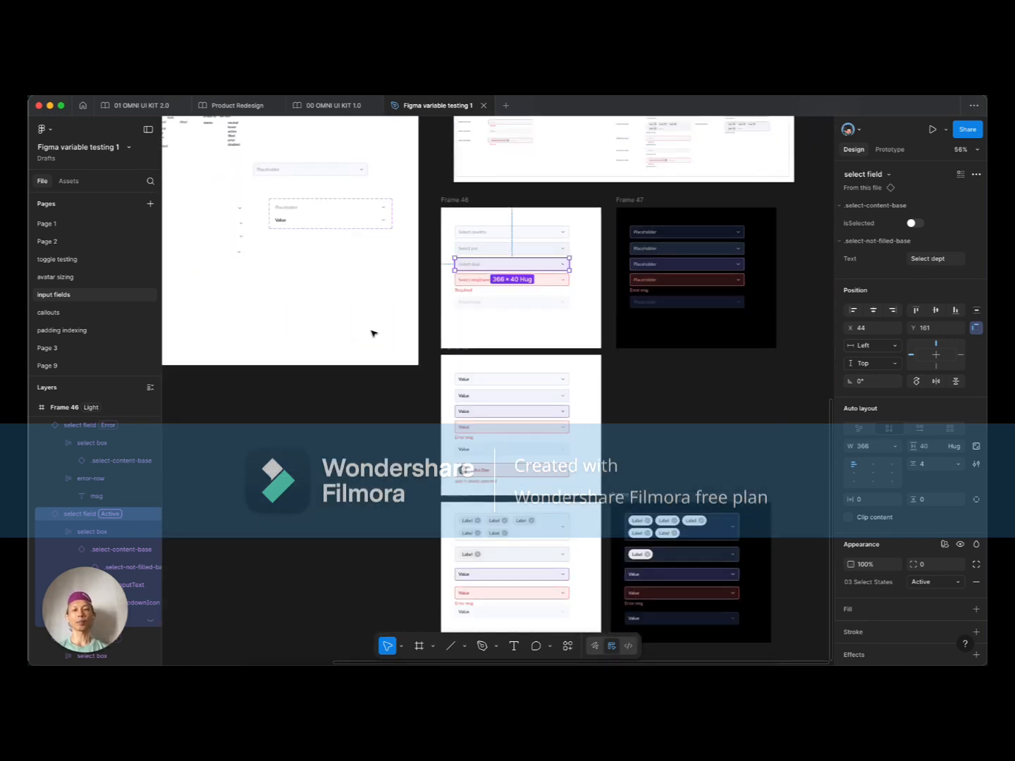
scroll(374, 333, "up", 2)
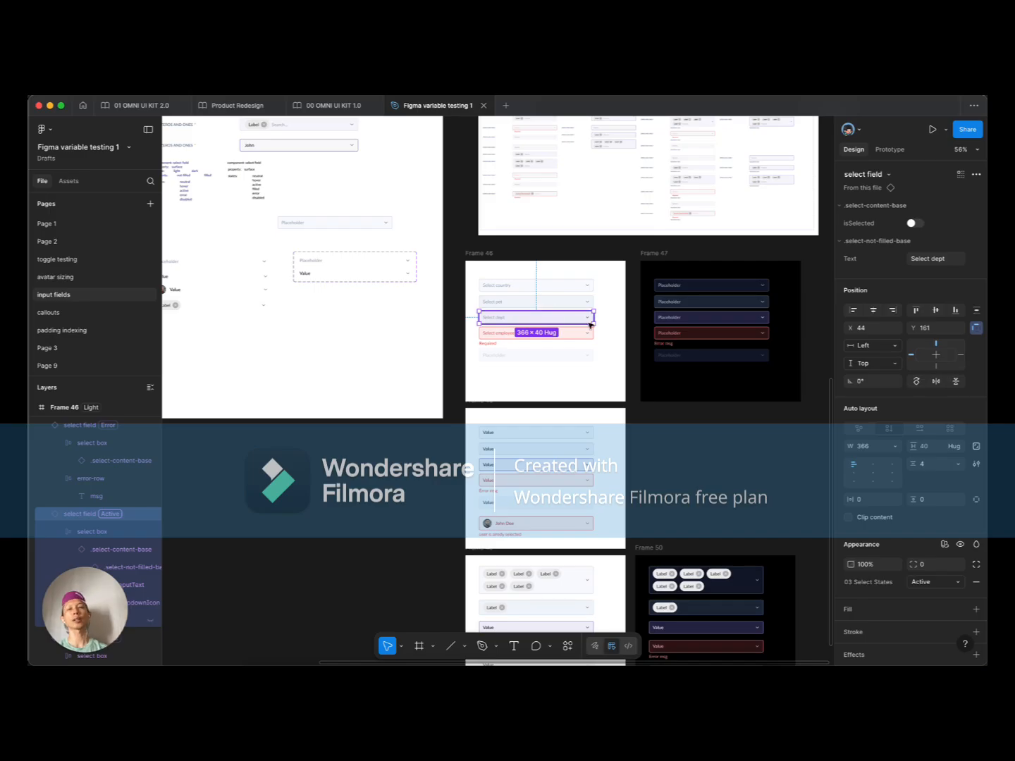
scroll(517, 315, "up", 5)
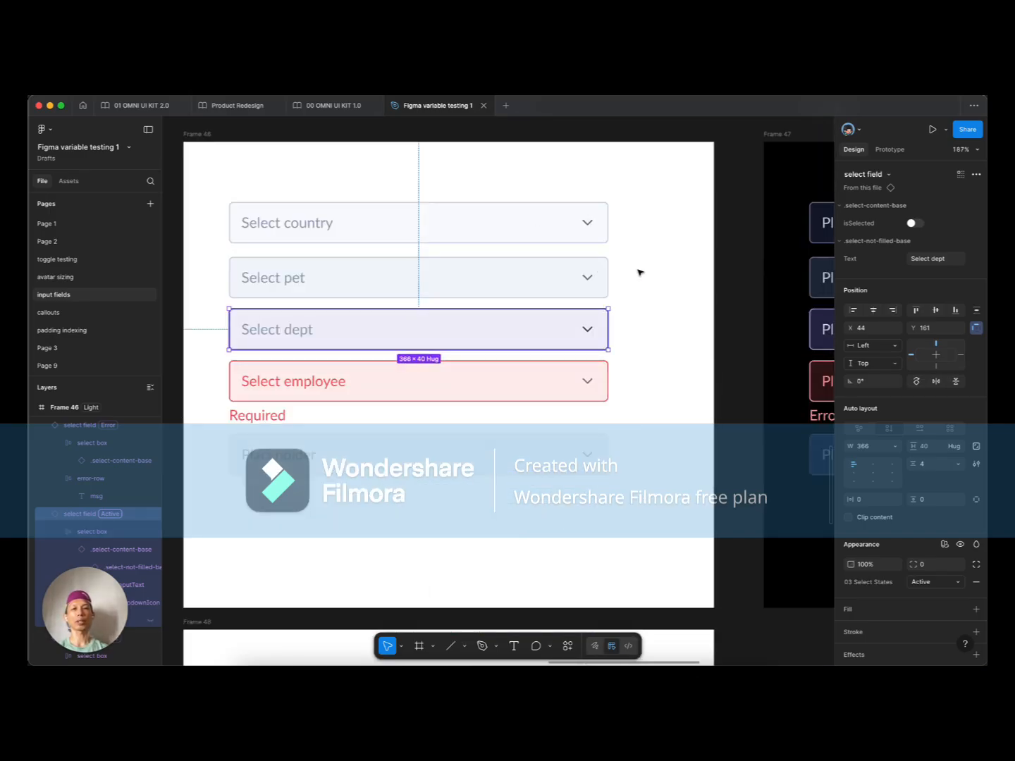
scroll(647, 294, "down", 5)
left_click(415, 356)
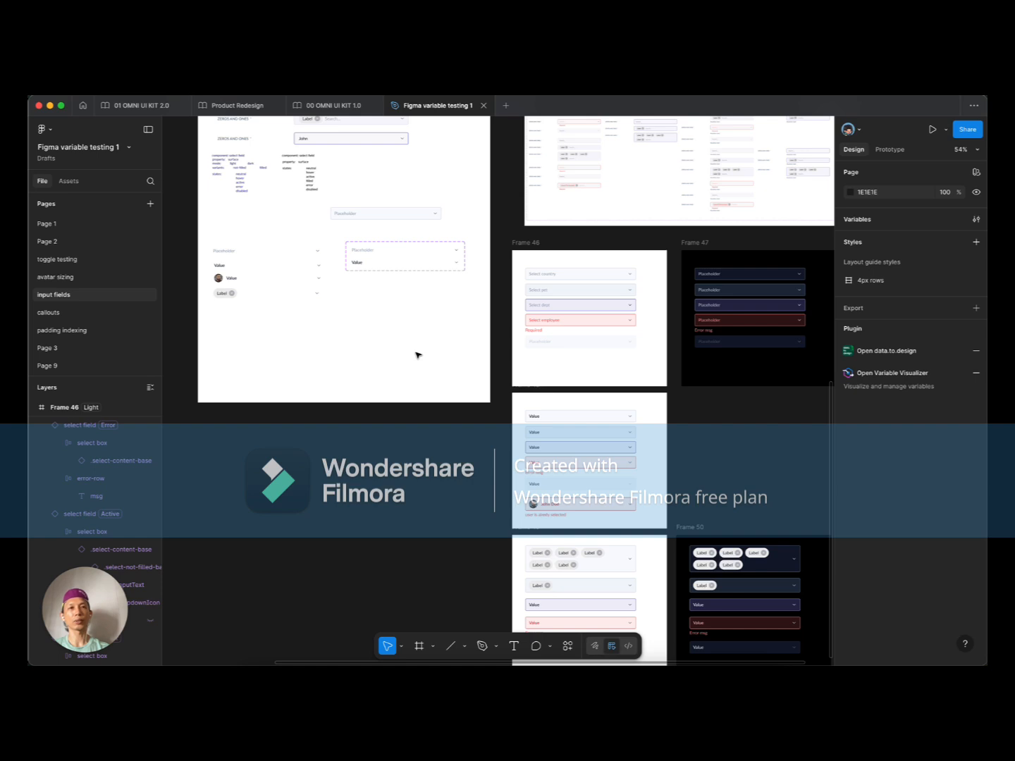
scroll(415, 355, "up", 2)
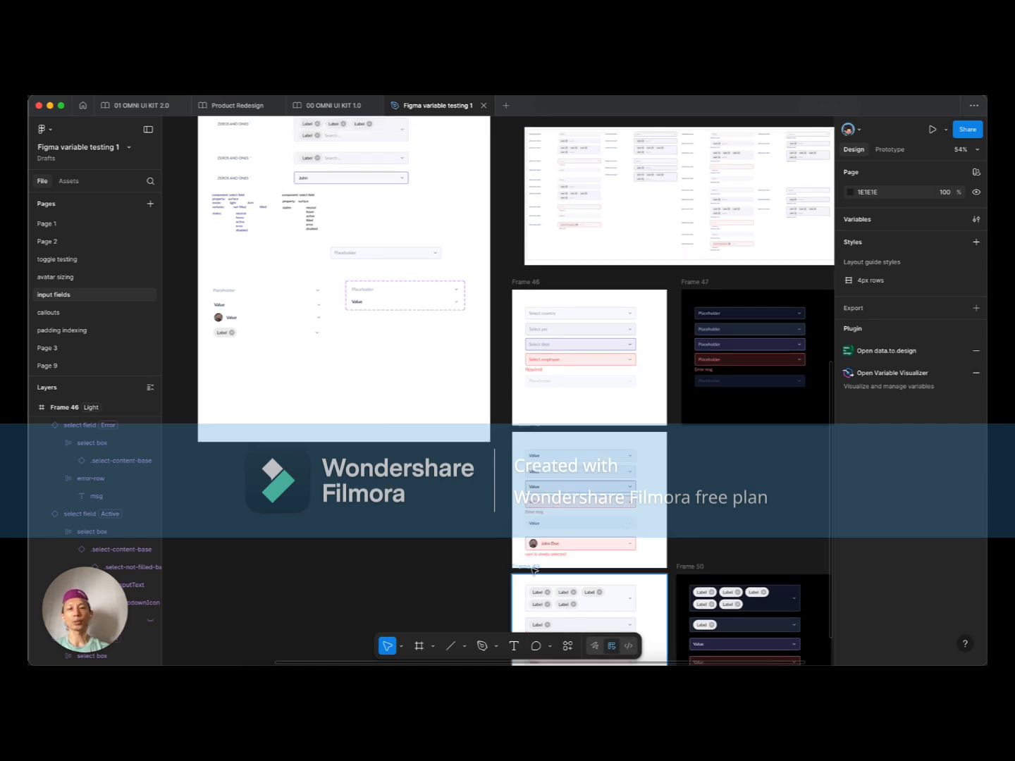